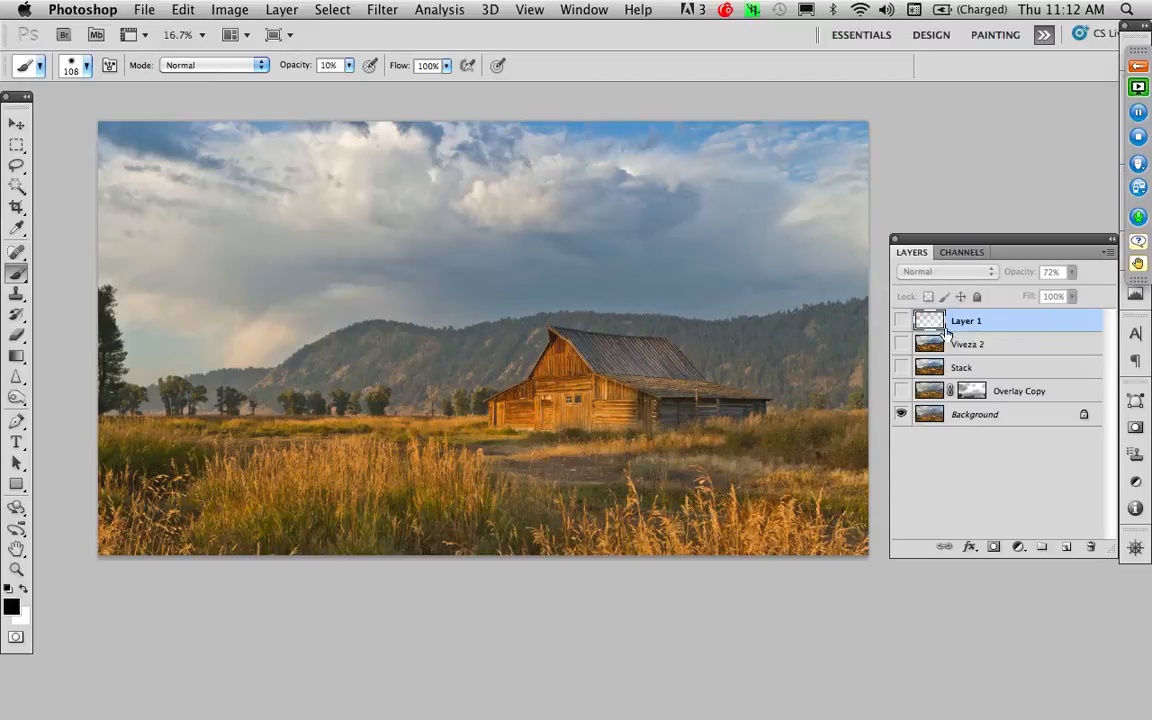
Step: Duplicate the Background layer directly above the original
left_click(928, 417)
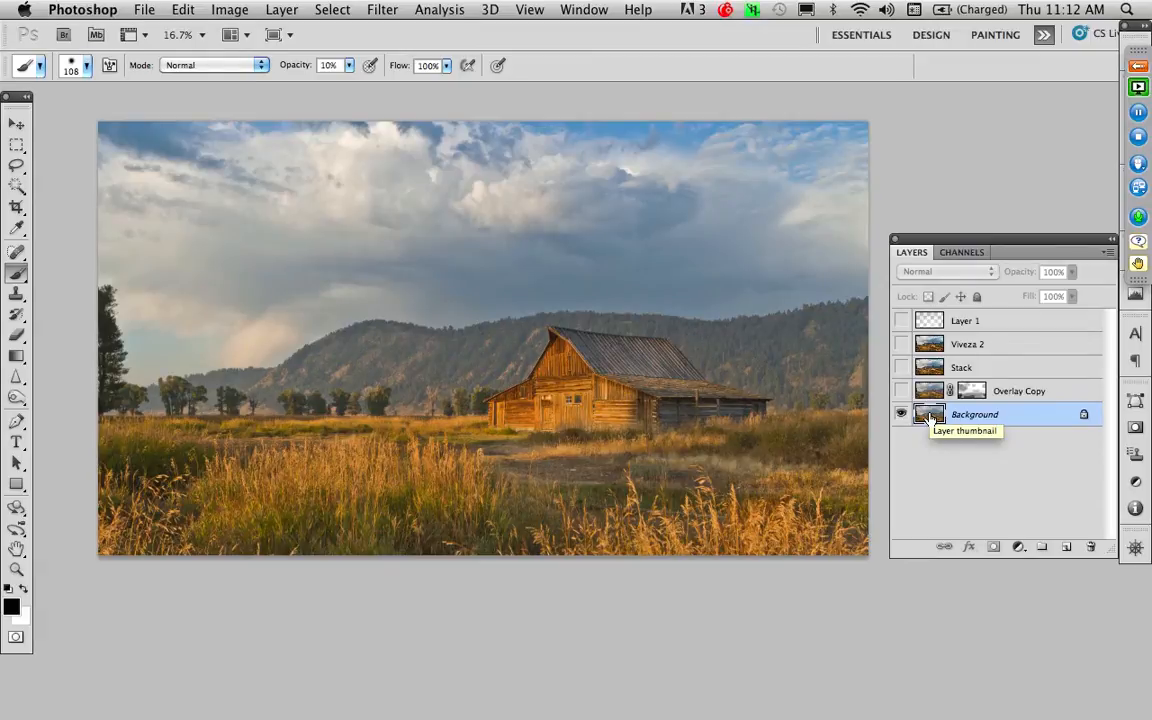
left_click_drag(930, 418, 972, 419)
key("super+j")
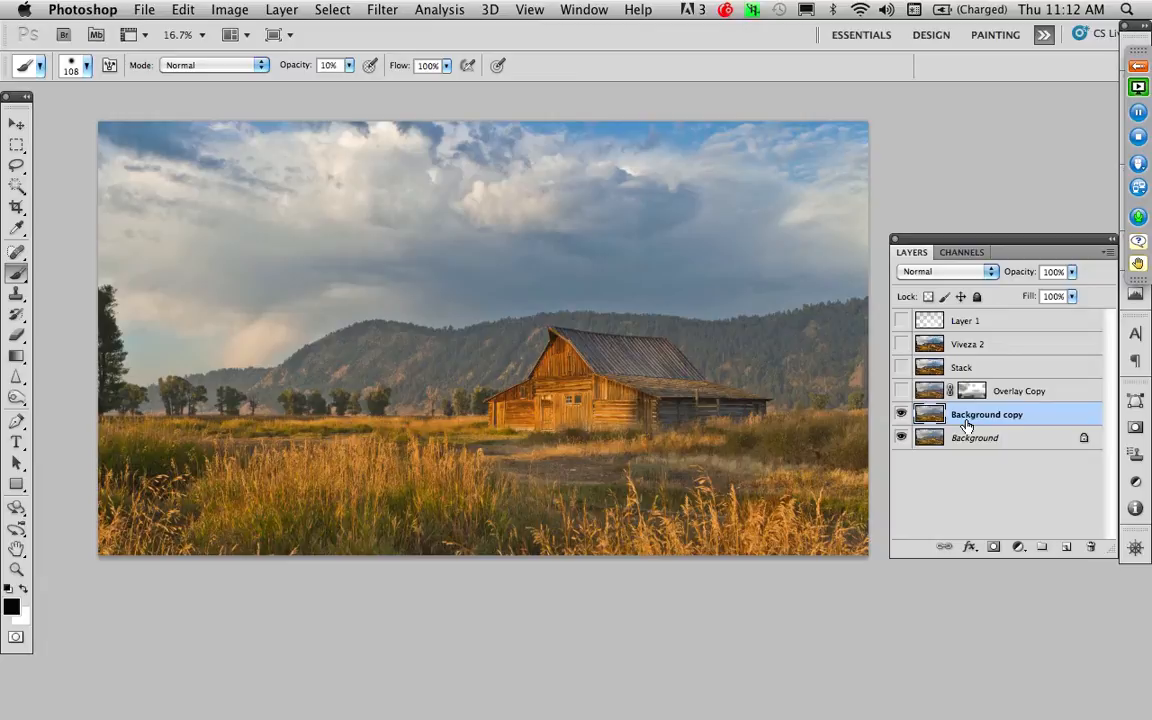
Step: Set the Background copy layer's blend mode to Overlay
left_click(981, 276)
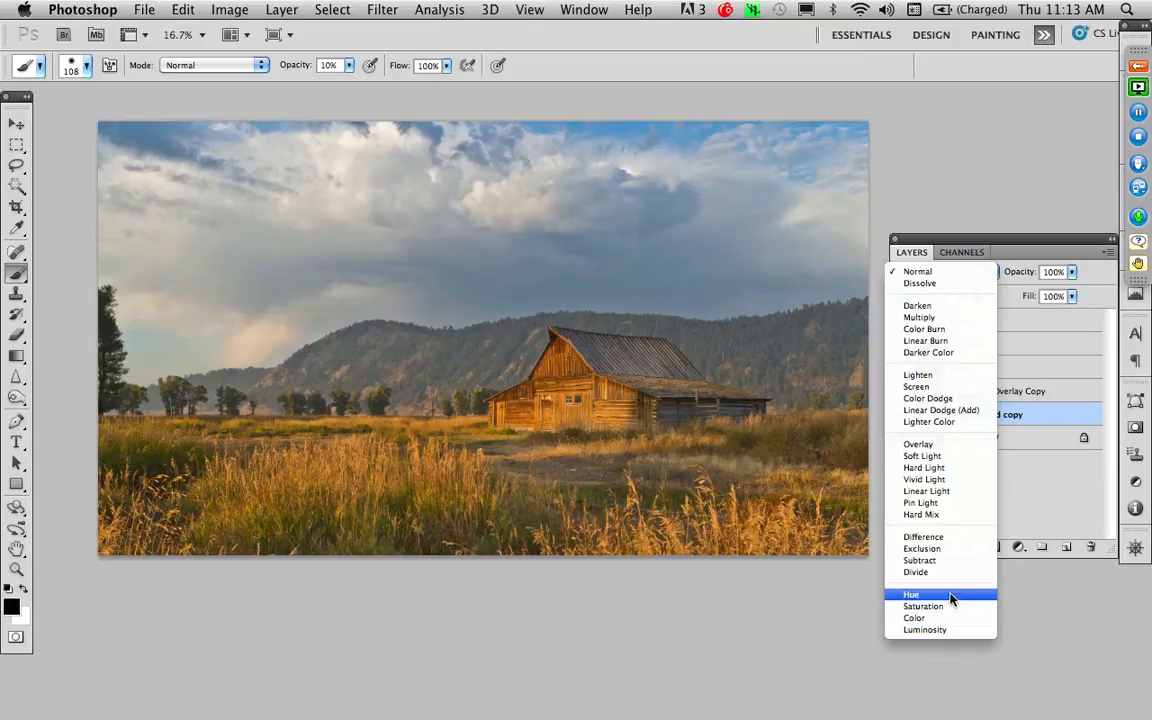
left_click(1022, 507)
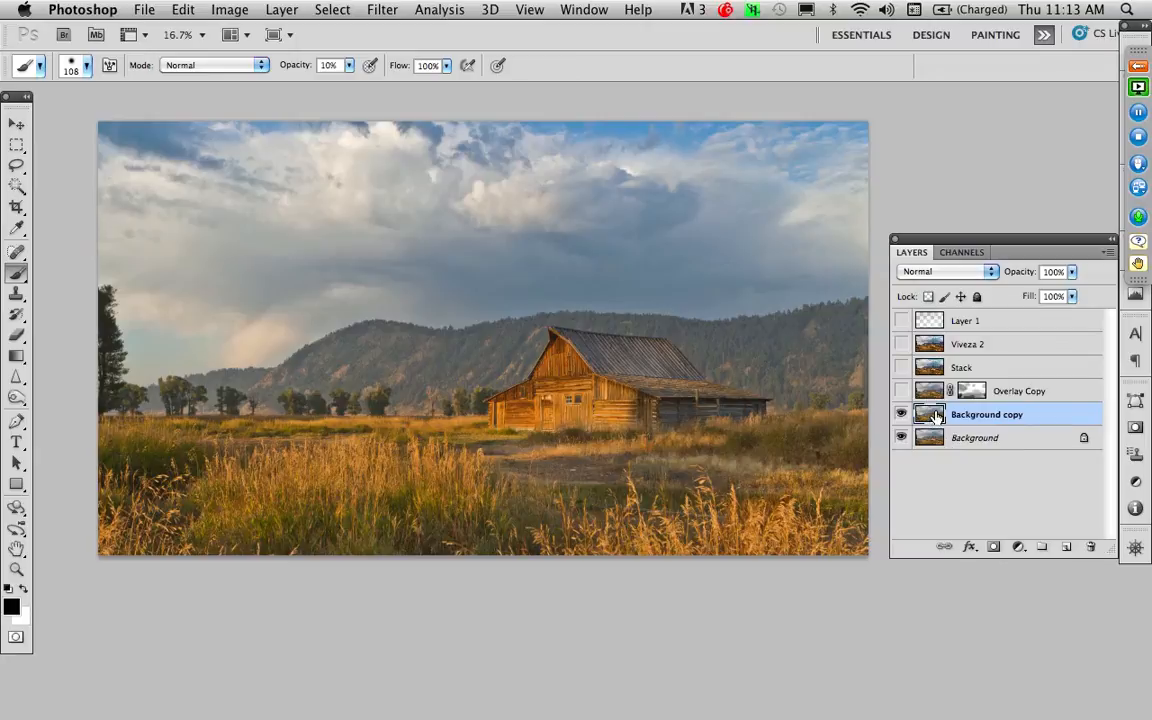
left_click(958, 277)
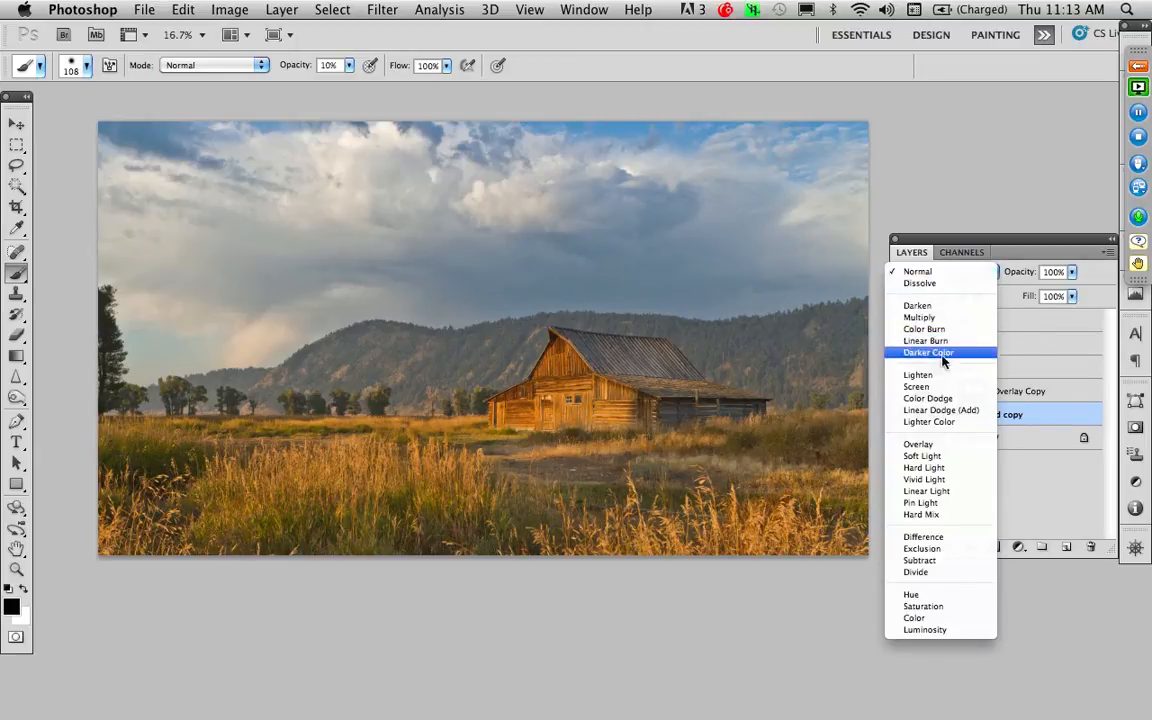
left_click(933, 444)
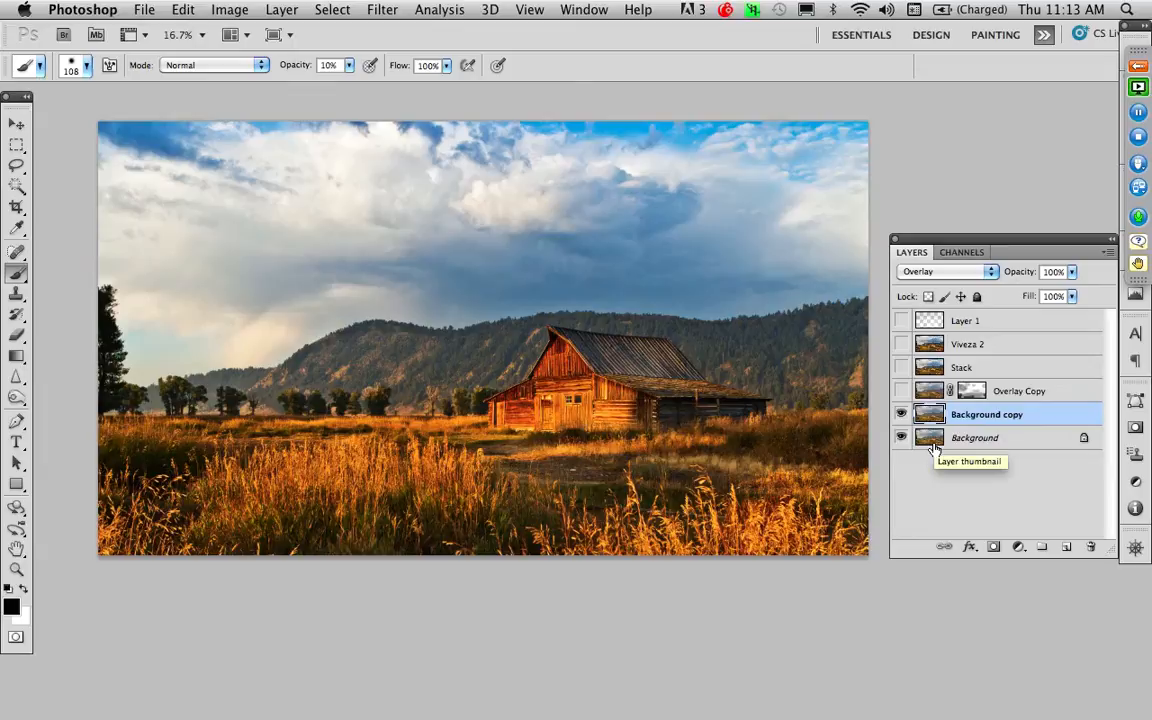
Step: Lower the Background copy layer's opacity to 41% and toggle its visibility to compare the effect
left_click(1073, 273)
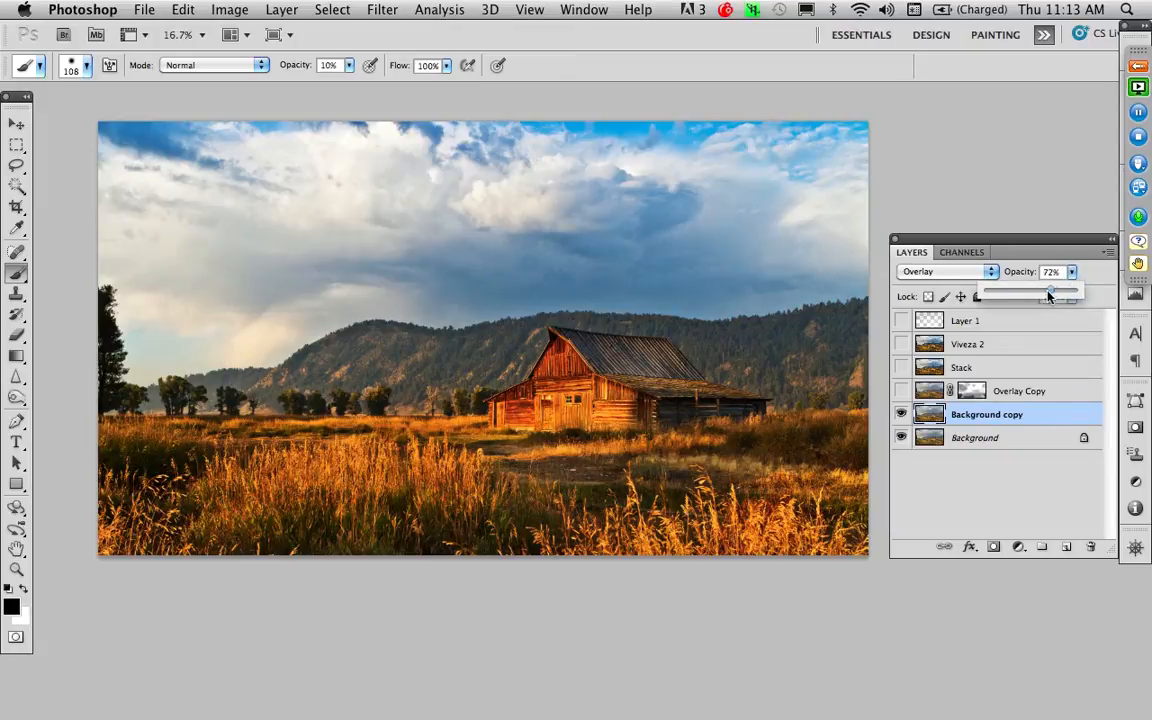
left_click_drag(1010, 302, 1021, 303)
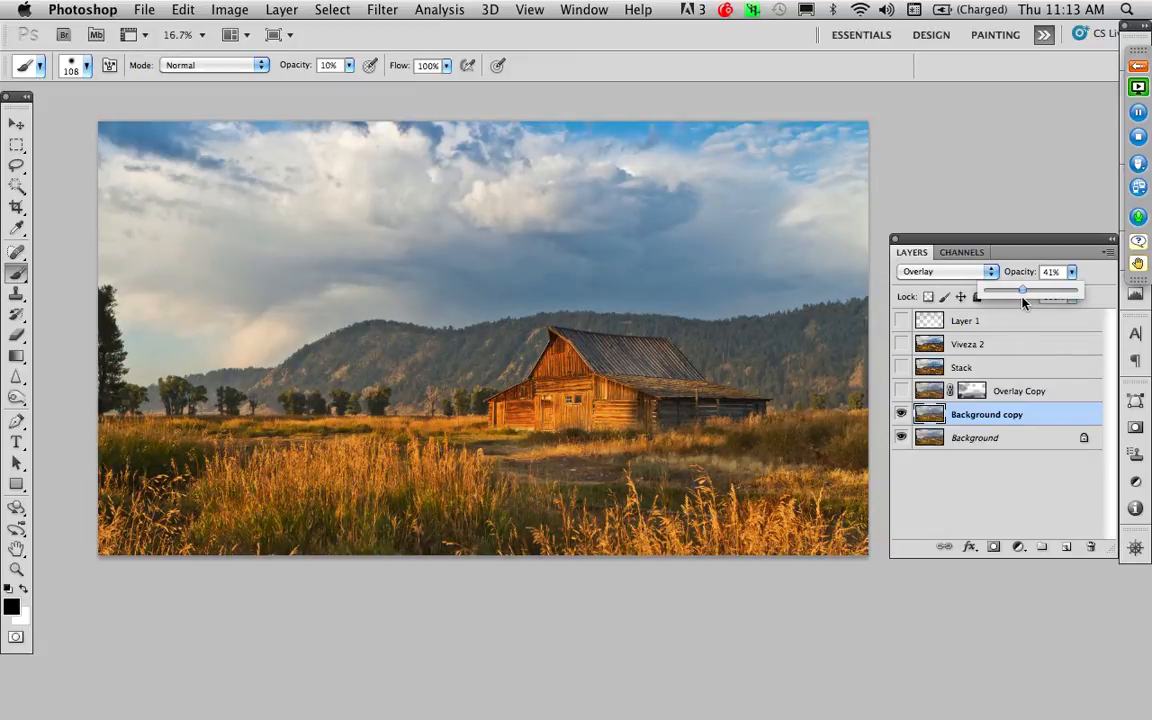
left_click(994, 465)
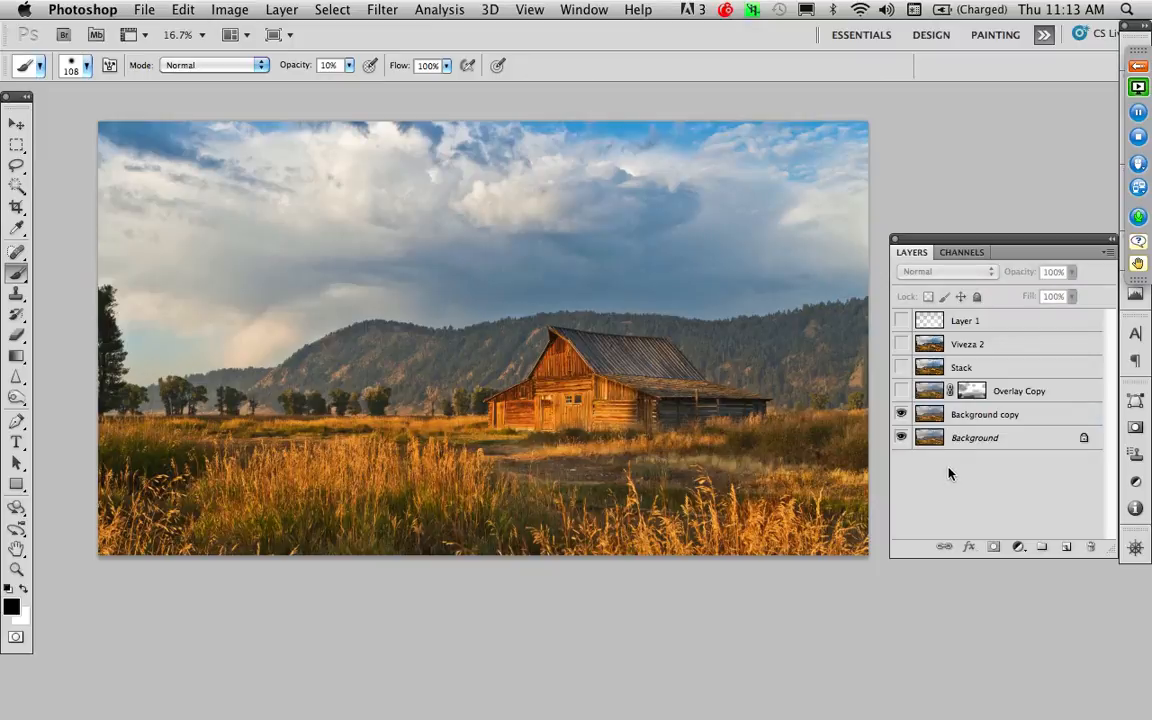
left_click(902, 417)
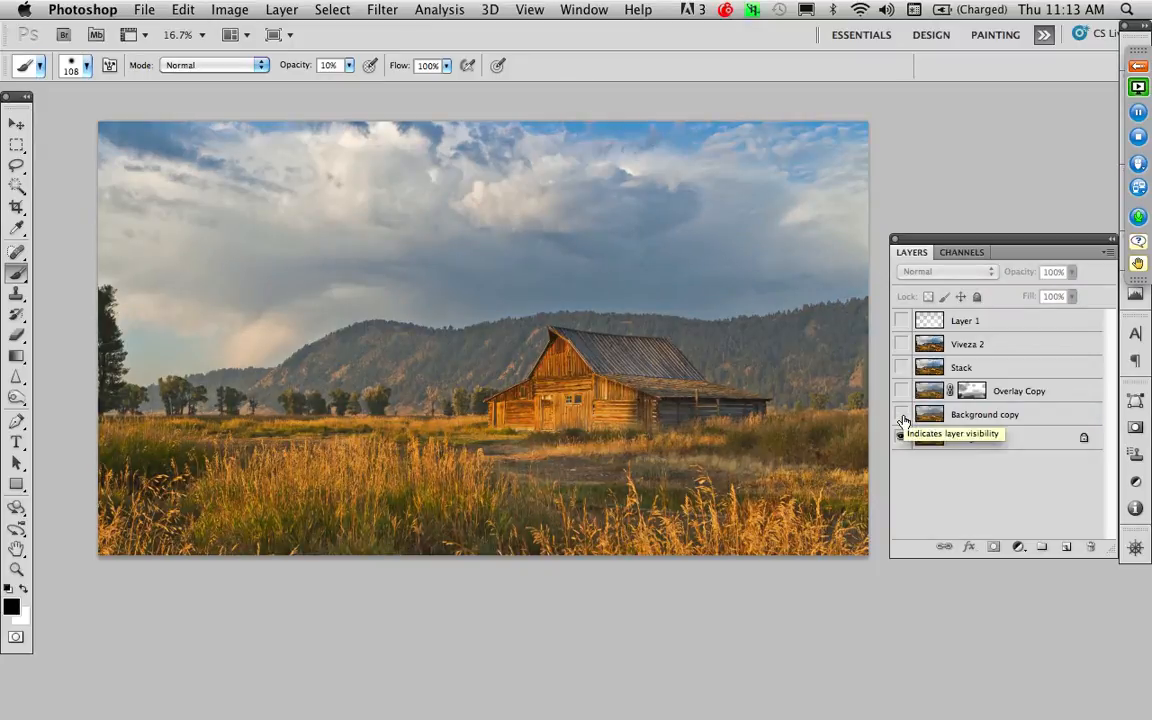
left_click(902, 417)
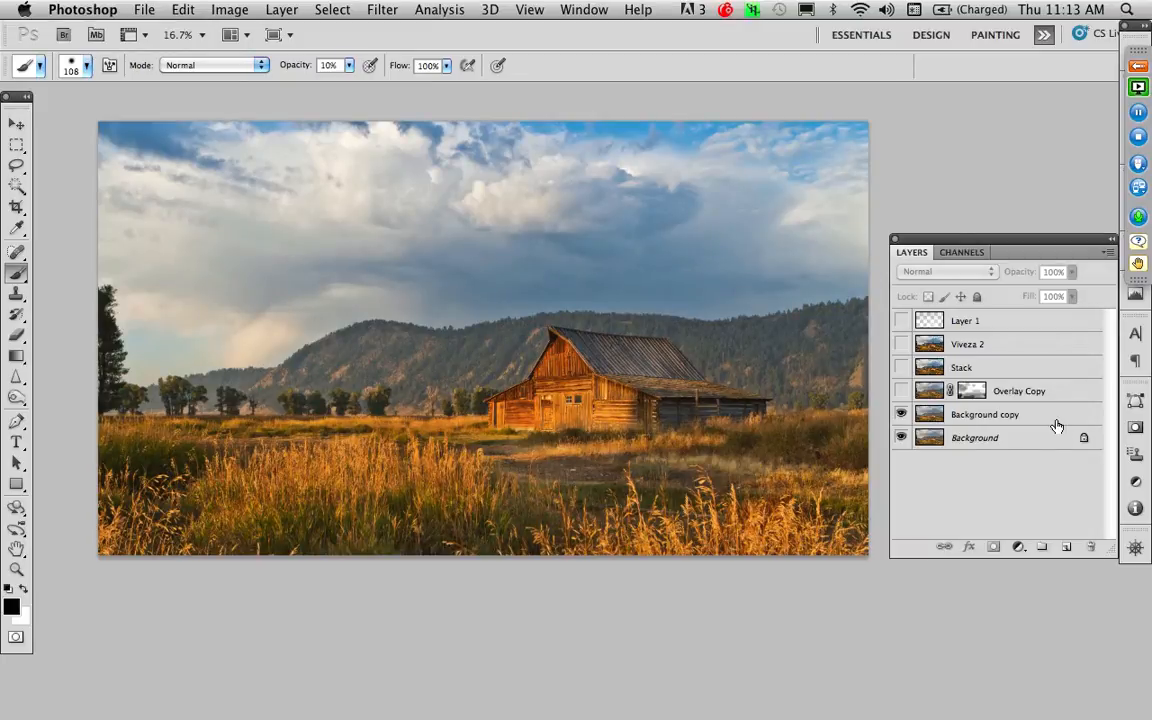
Step: Set the Background copy layer's opacity to 65%
left_click(958, 414)
left_click(1071, 272)
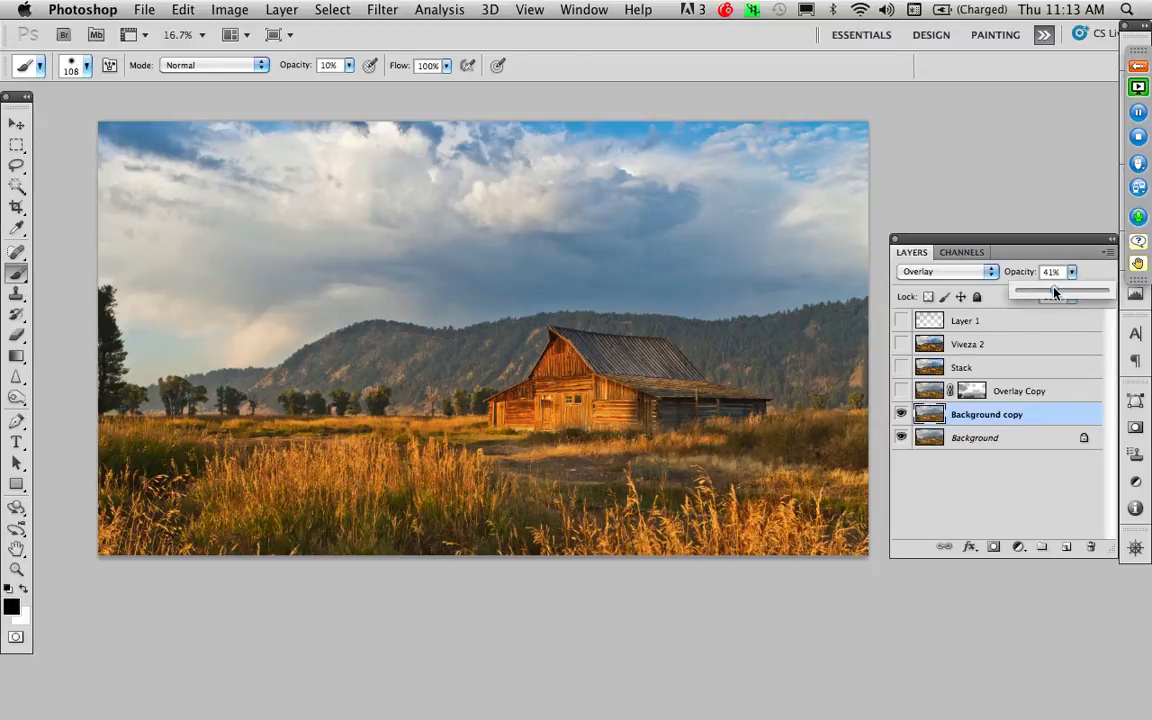
left_click_drag(1053, 292, 1068, 293)
mouse_move(1068, 293)
left_mouse_down()
mouse_move(1085, 293)
mouse_move(1049, 296)
mouse_move(1077, 293)
left_mouse_up()
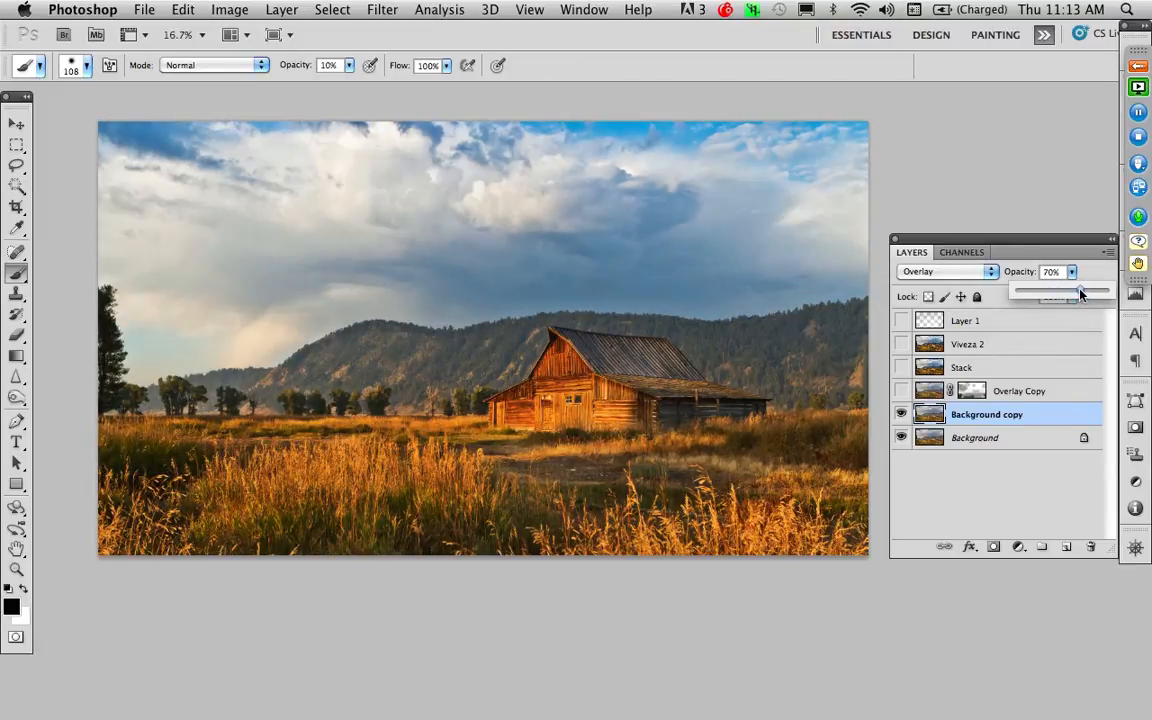
left_click_drag(1078, 293, 1075, 293)
Step: Add a white layer mask to Background copy and prepare a black brush about 984 px in size
left_click(993, 548)
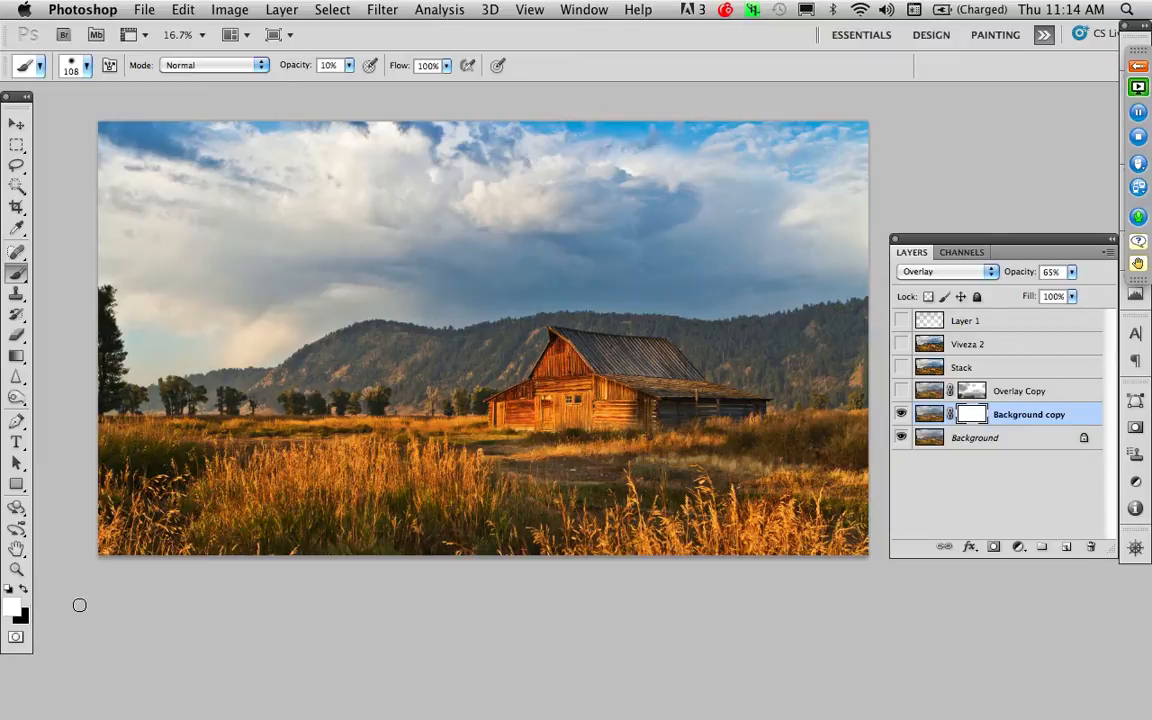
key("x")
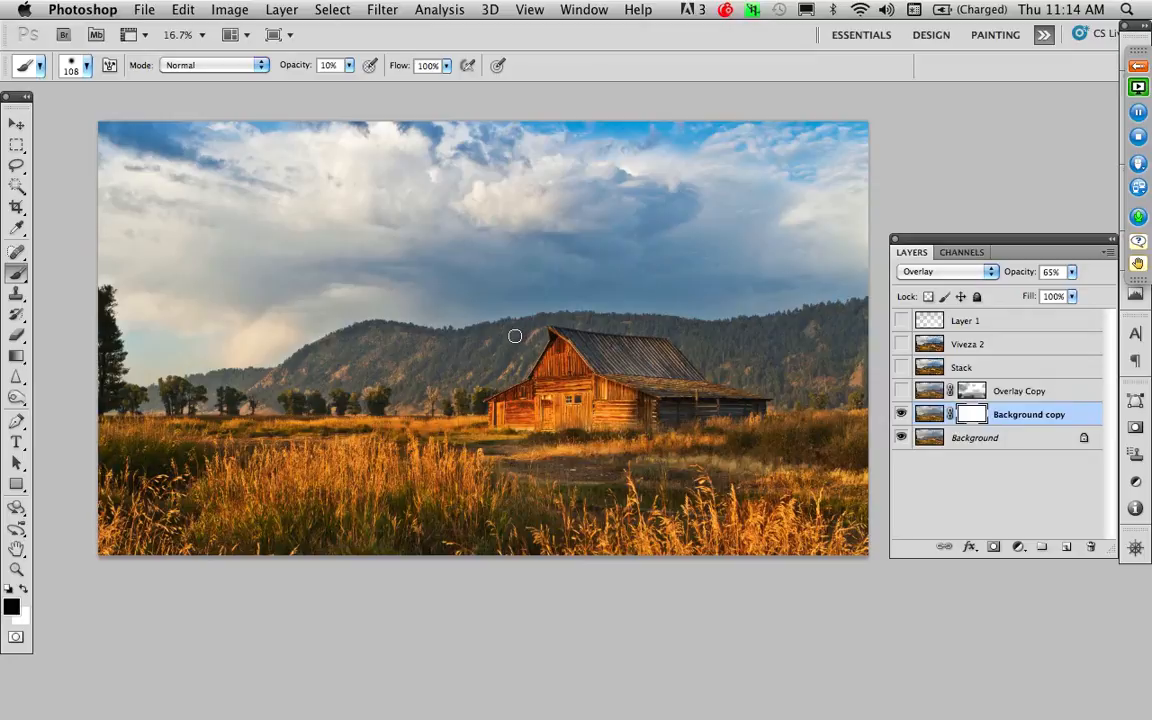
mouse_move(515, 336)
left_mouse_down()
mouse_move(670, 346)
mouse_move(546, 336)
mouse_move(674, 360)
mouse_move(532, 338)
mouse_move(661, 365)
mouse_move(630, 365)
mouse_move(627, 201)
mouse_move(612, 472)
mouse_move(607, 231)
mouse_move(581, 321)
mouse_move(517, 337)
mouse_move(524, 330)
left_mouse_up()
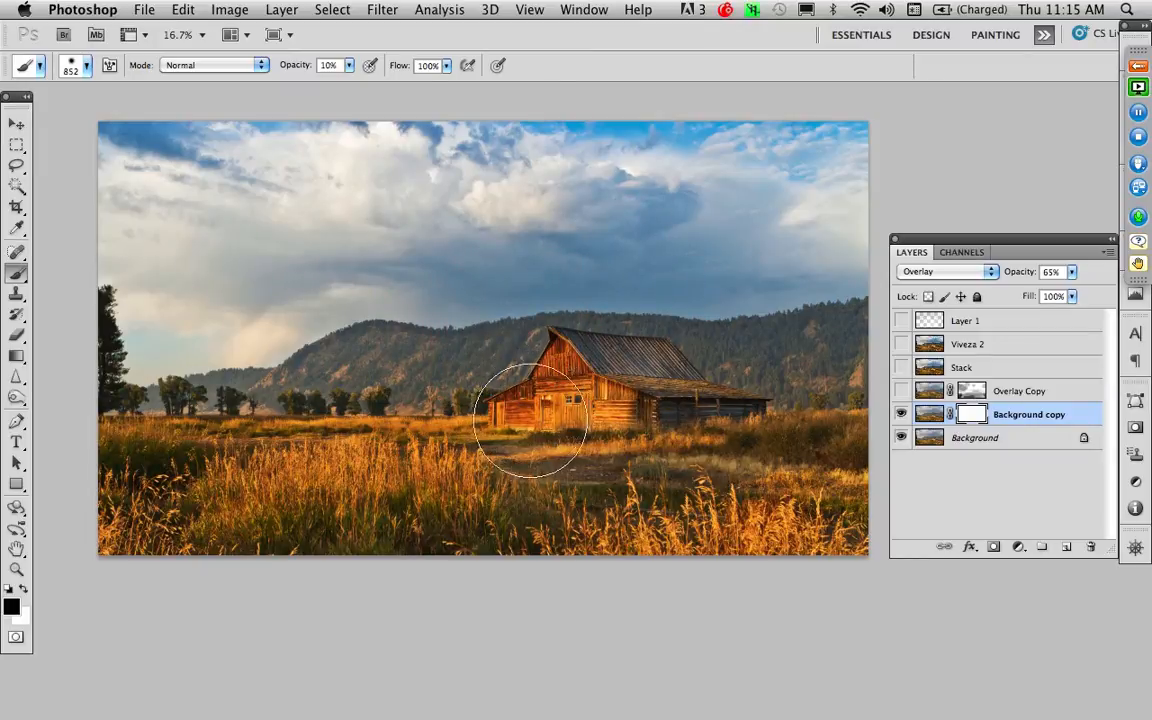
mouse_move(516, 430)
left_mouse_down()
mouse_move(540, 440)
mouse_move(548, 413)
mouse_move(530, 426)
left_mouse_up()
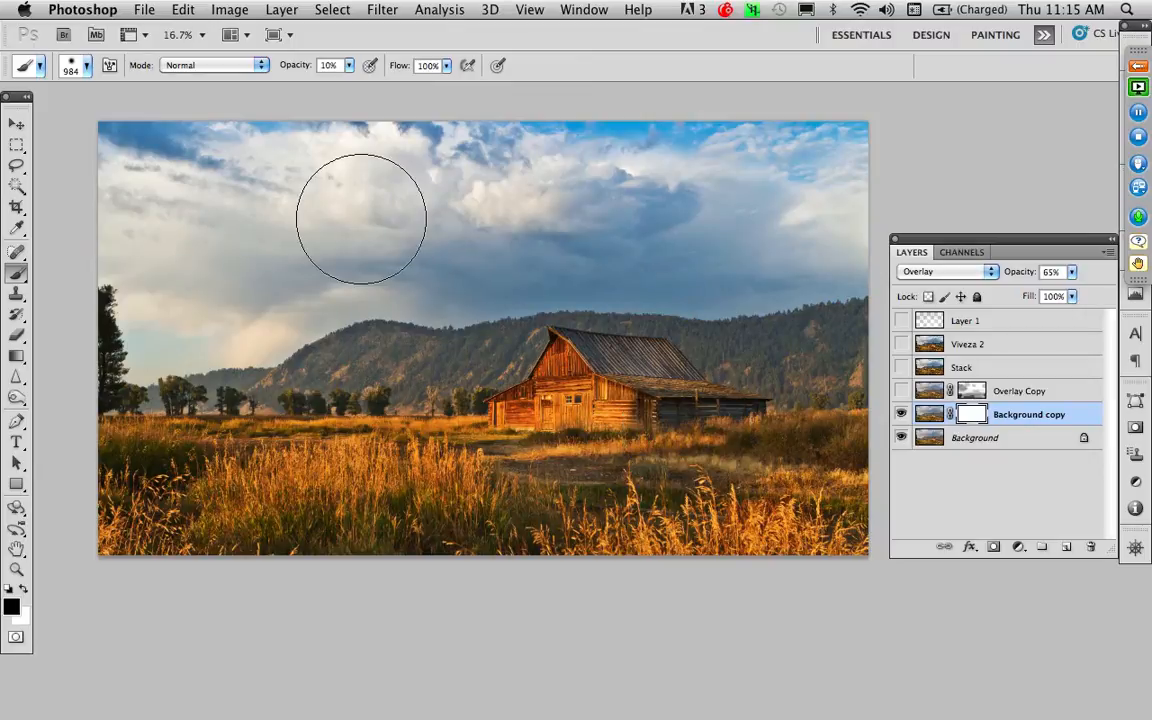
Step: Set the brush opacity to 20% and paint black on the mask over the barn and grassy foreground to soften the overlay
left_click(349, 66)
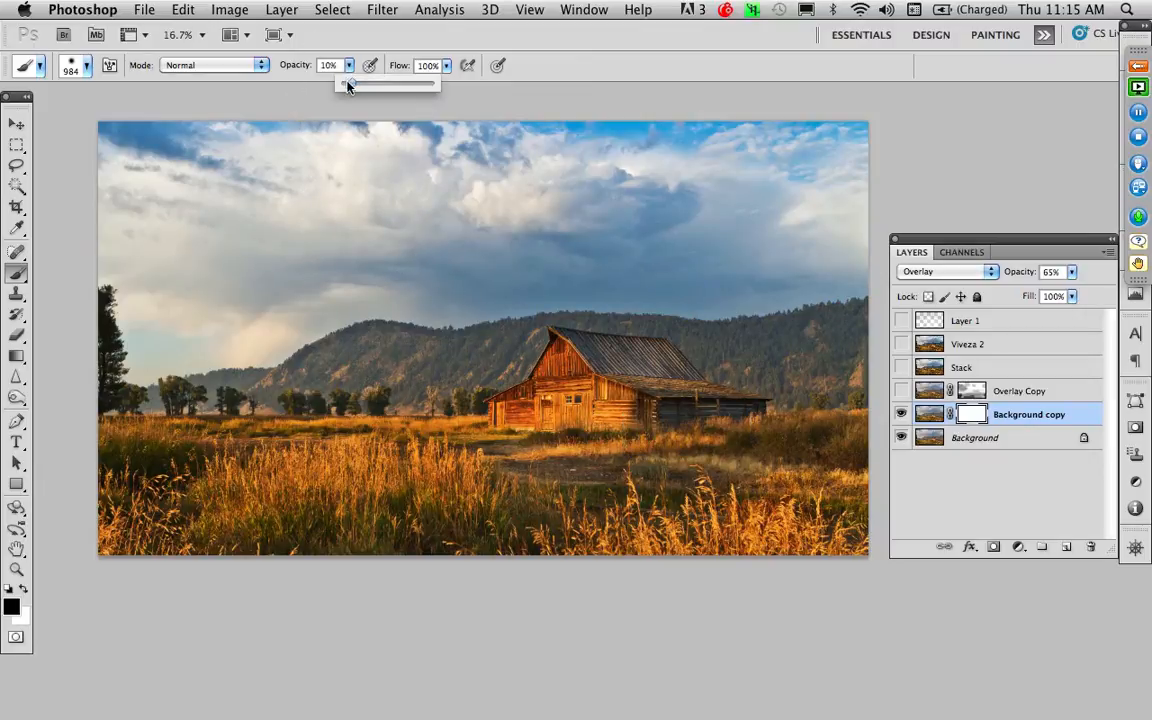
mouse_move(349, 89)
left_mouse_down()
mouse_move(414, 92)
mouse_move(375, 92)
mouse_move(397, 93)
mouse_move(386, 88)
left_mouse_up()
left_click(390, 399)
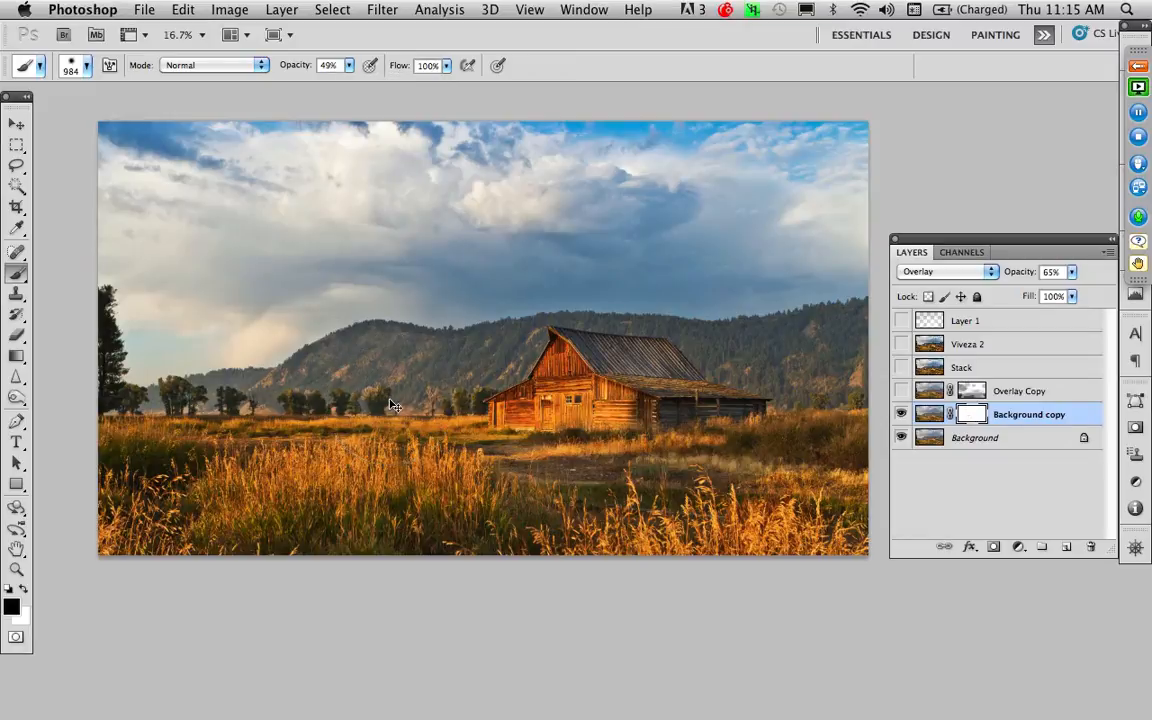
key("1")
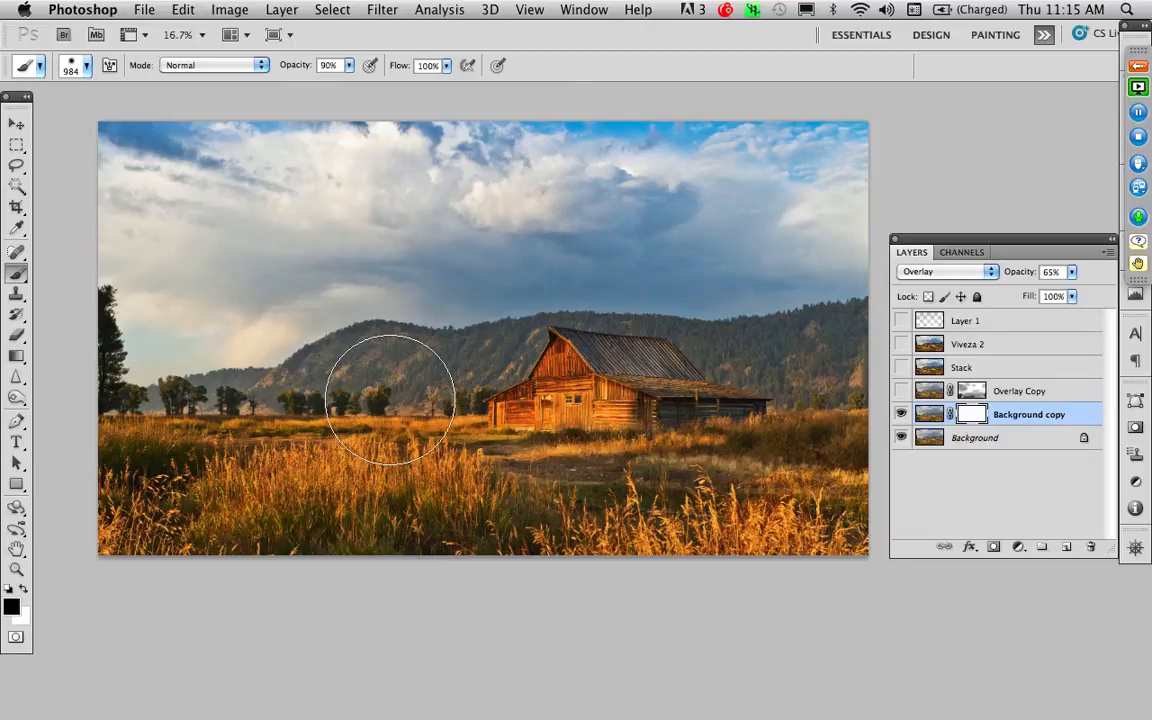
key("0")
key("2")
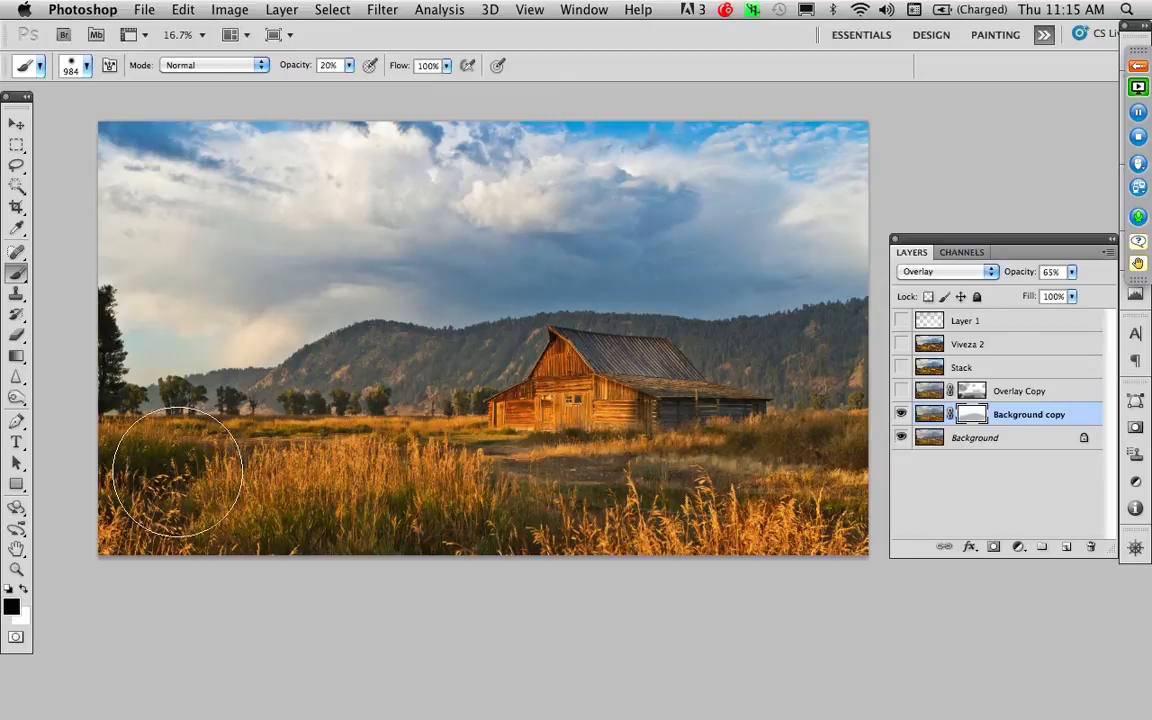
Step: Inspect the Background copy mask on its own, then toggle the layer's visibility to compare before and after
left_click(965, 418, "alt")
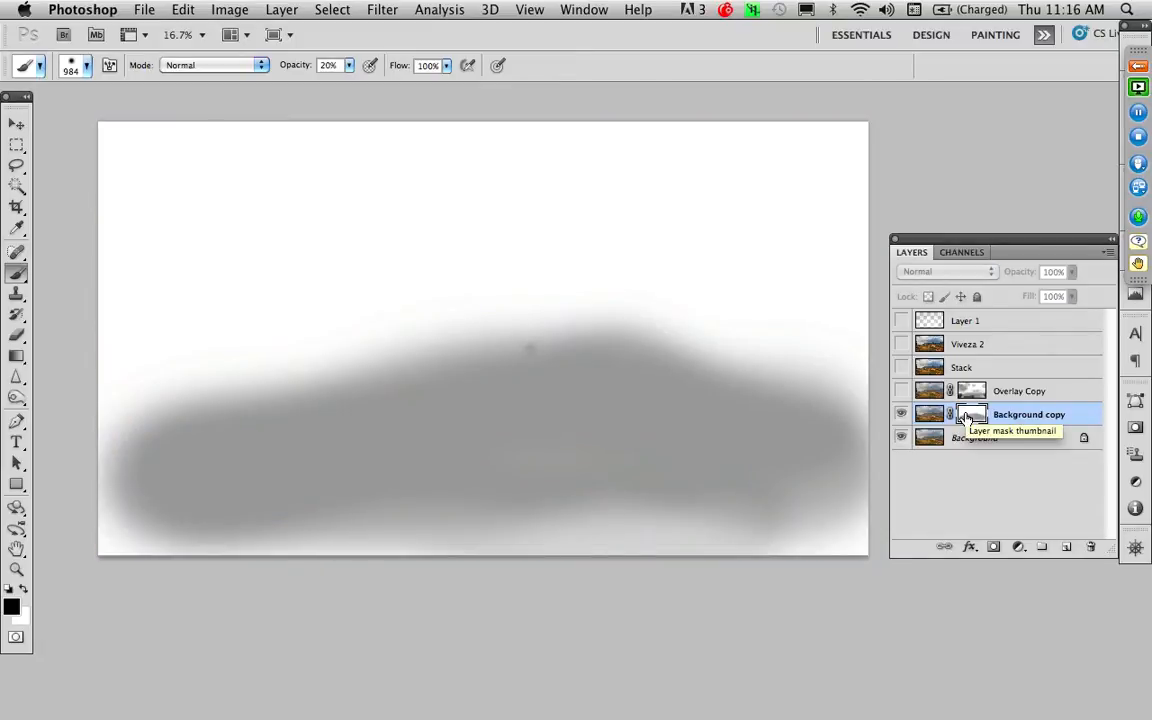
left_click(930, 418)
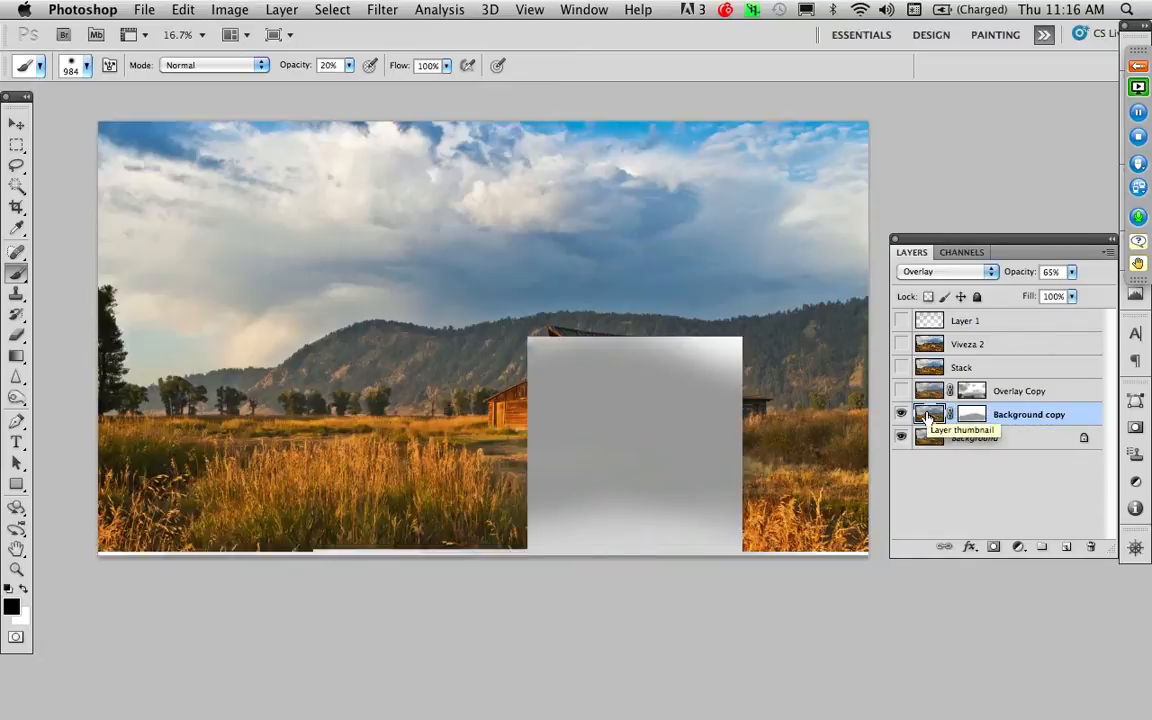
left_click(901, 416)
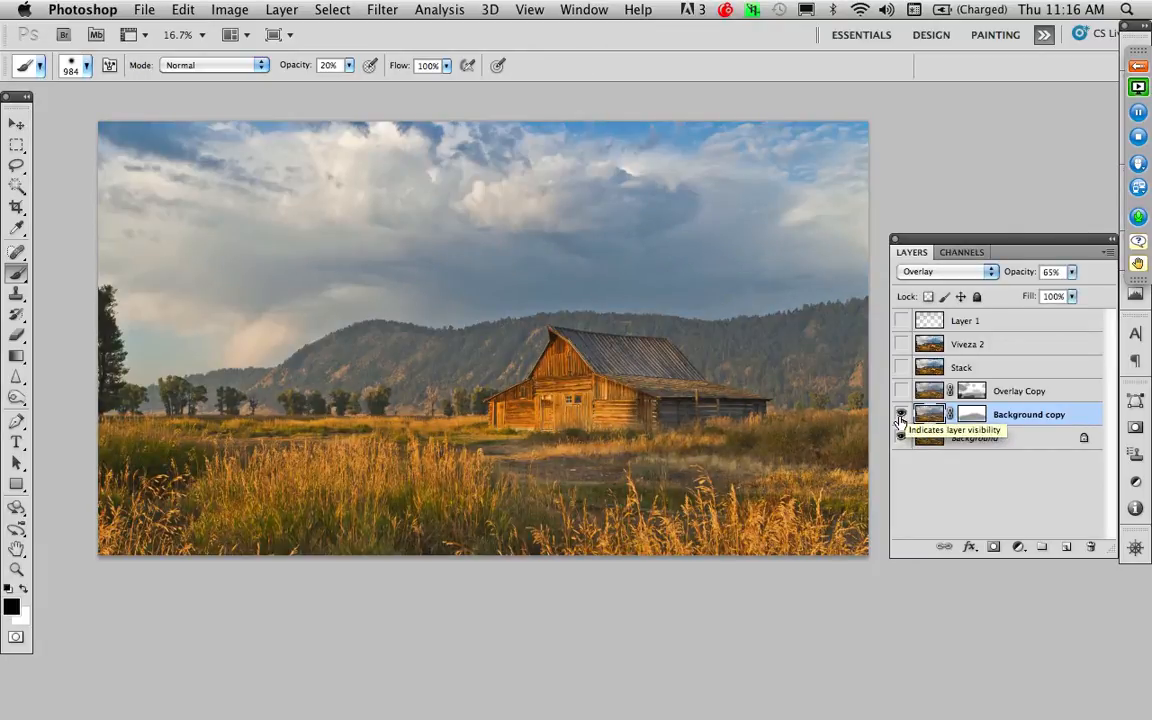
left_click(901, 416)
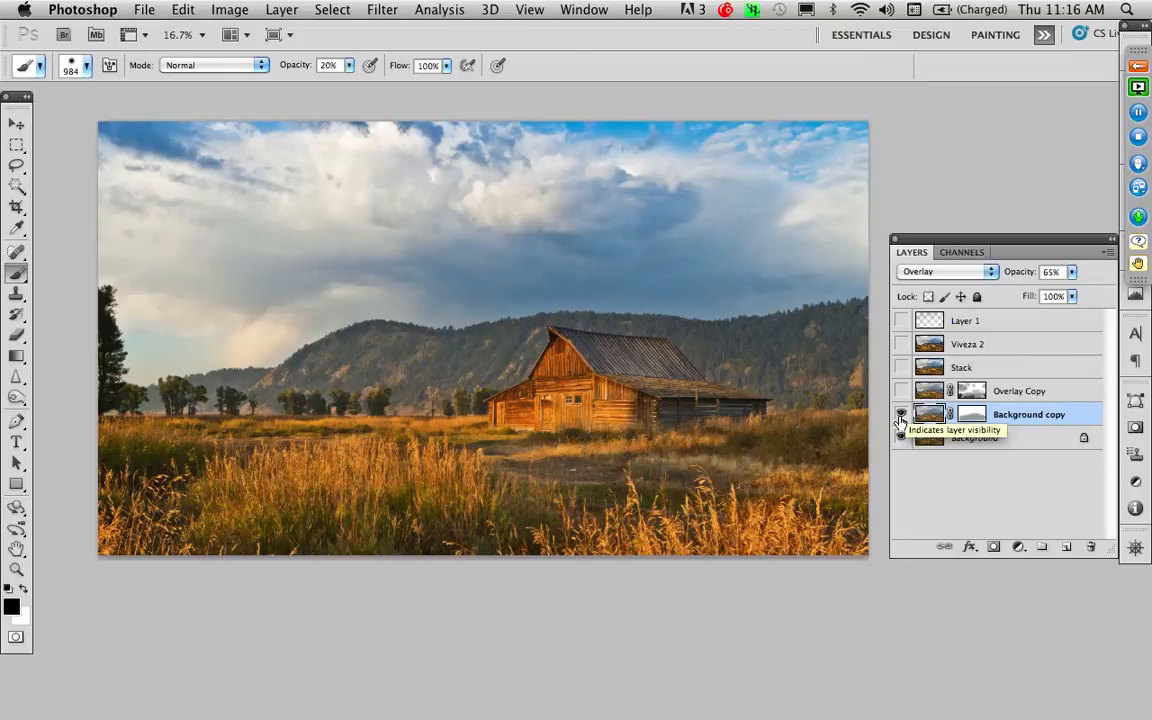
left_click(901, 416)
left_click(901, 416)
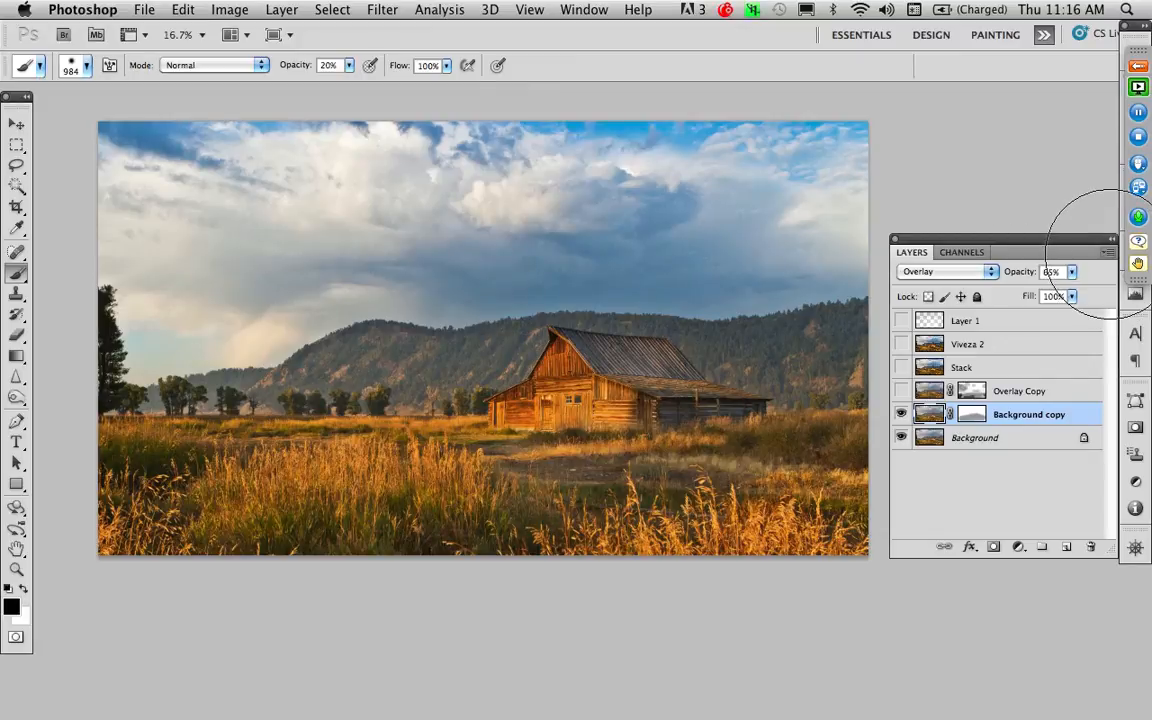
Step: Merge a copy of all visible layers into a new layer above Background copy, keeping the originals
left_click(1110, 252)
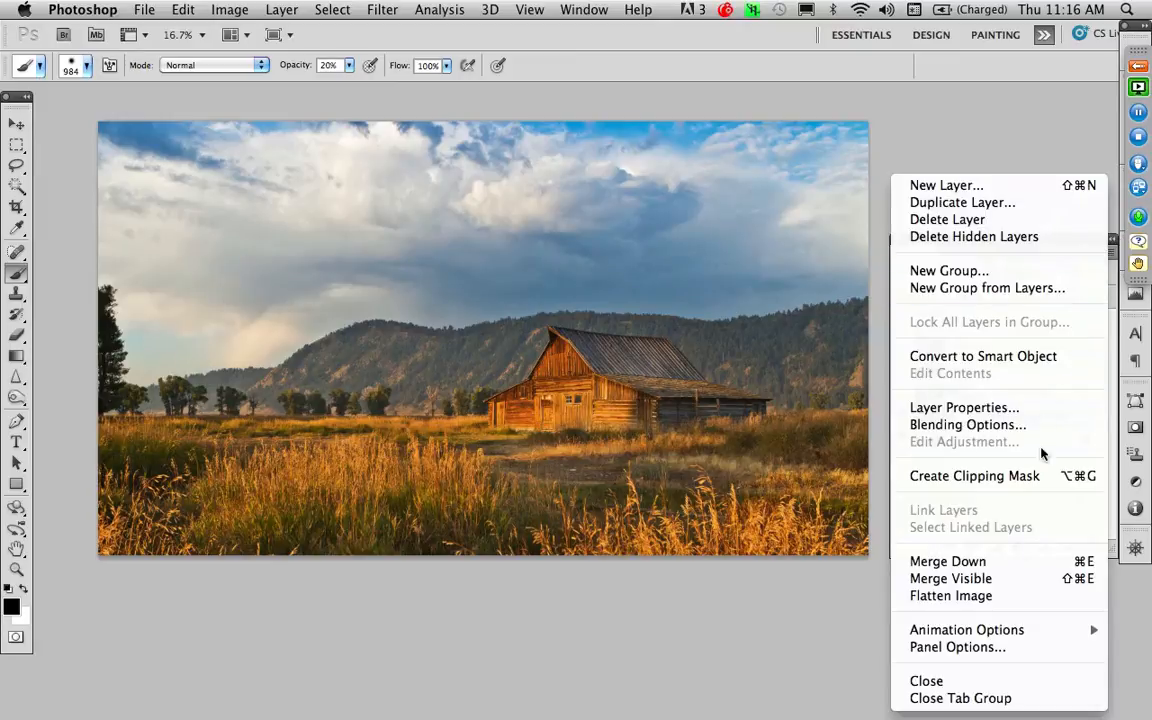
left_click(1027, 580)
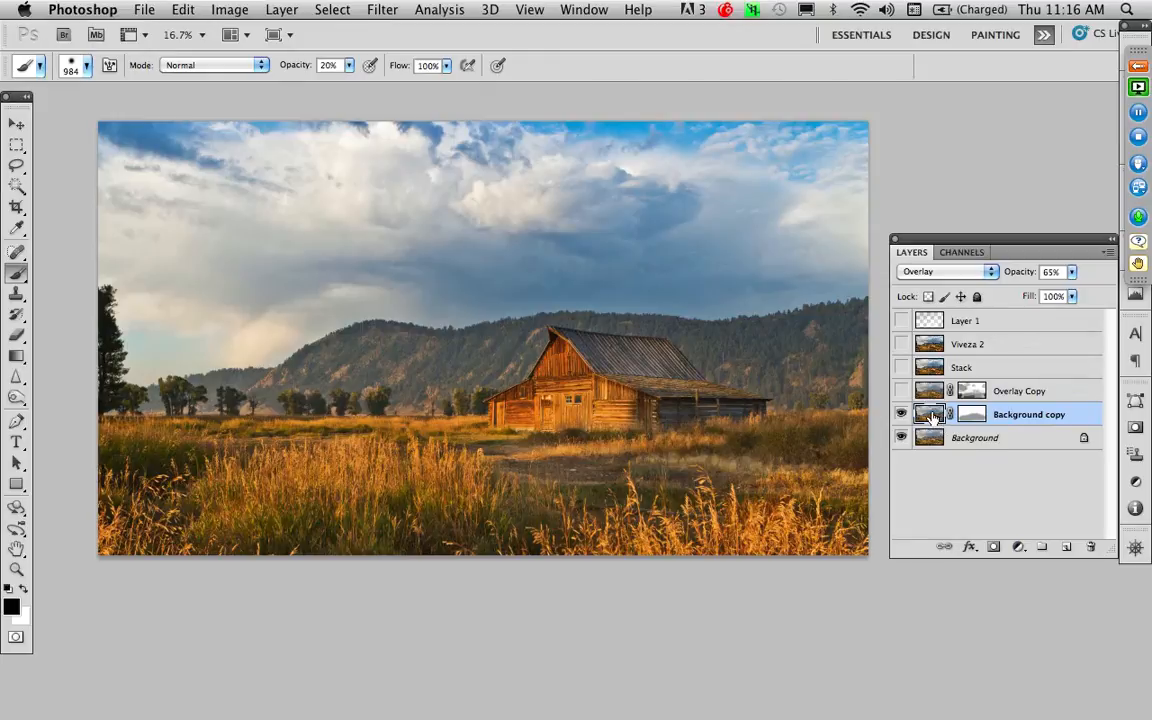
left_click(1106, 256)
left_click(1012, 579, "alt")
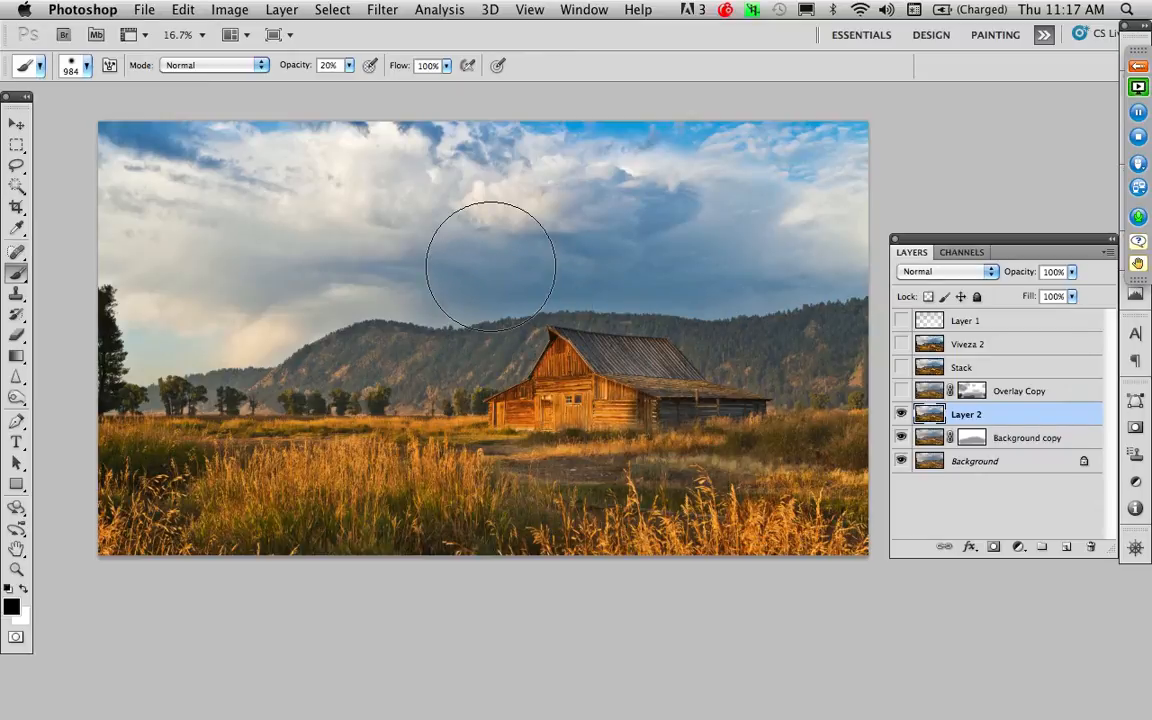
mouse_move(490, 270)
left_mouse_down()
mouse_move(650, 283)
mouse_move(452, 282)
mouse_move(586, 278)
mouse_move(584, 288)
mouse_move(553, 288)
mouse_move(552, 195)
mouse_move(532, 360)
mouse_move(537, 237)
mouse_move(507, 250)
left_mouse_up()
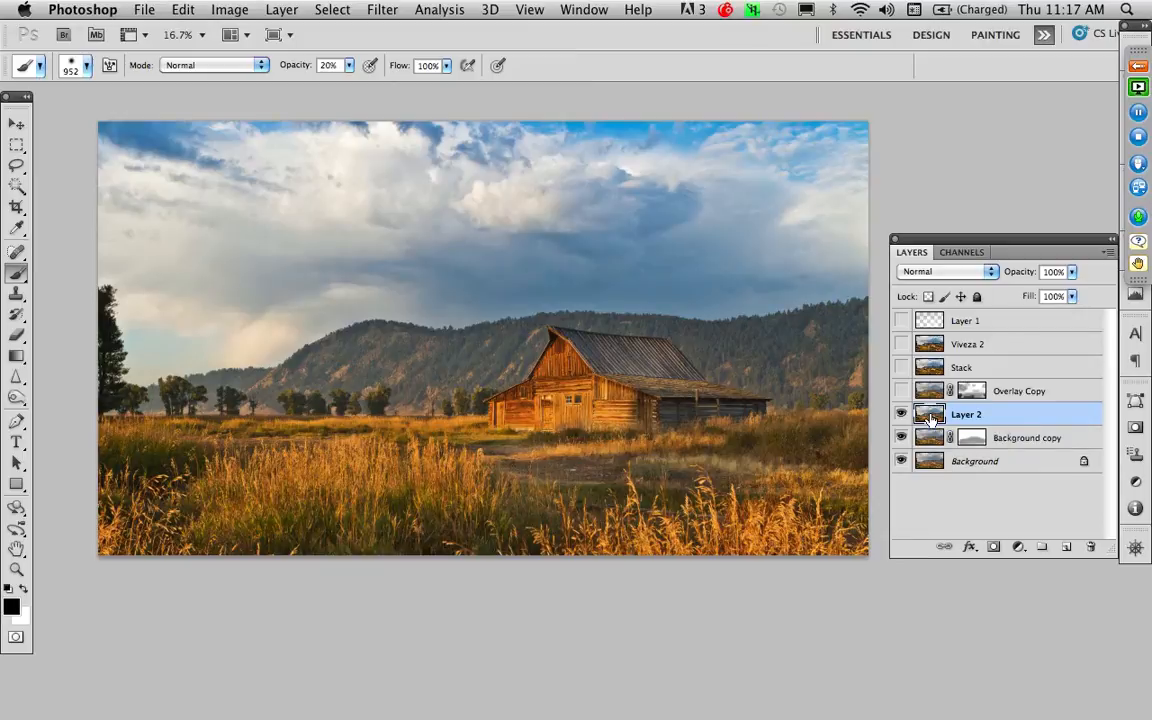
Step: Open the merged layer in the Nik Software Viveza 2 filter
left_click(385, 9)
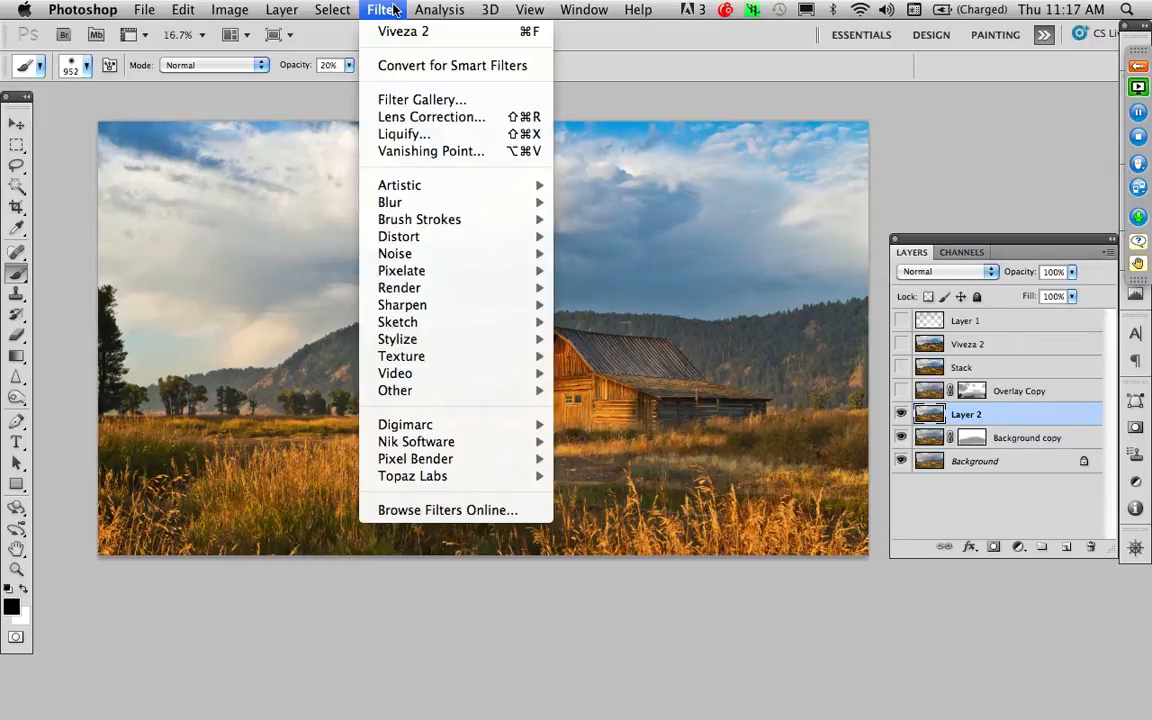
mouse_move(400, 441)
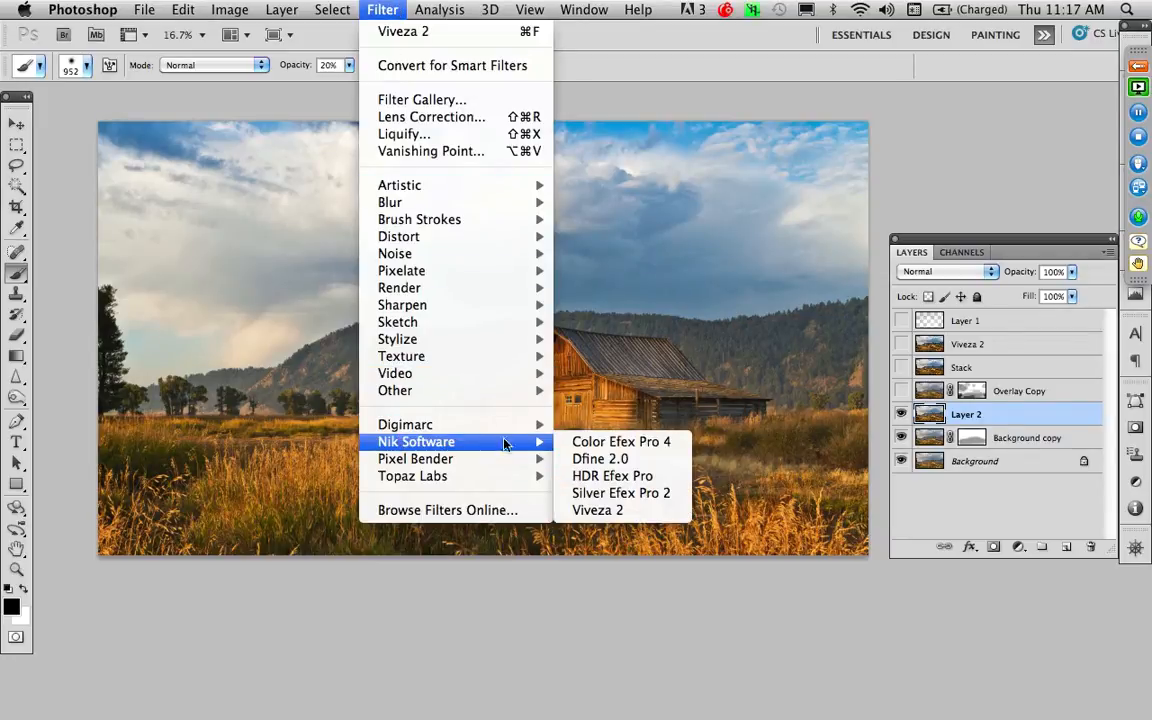
left_click(595, 510)
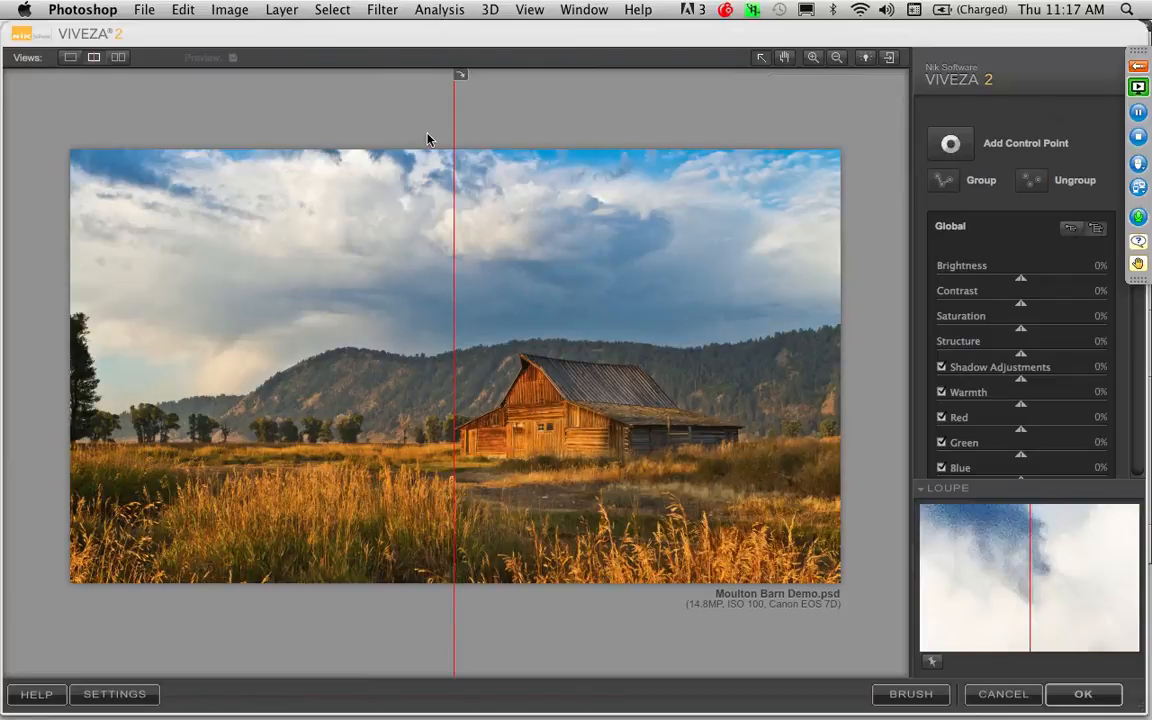
Step: Move the split-preview divider near the photo's left edge and set the global Structure to 54%
left_click_drag(454, 125, 134, 129)
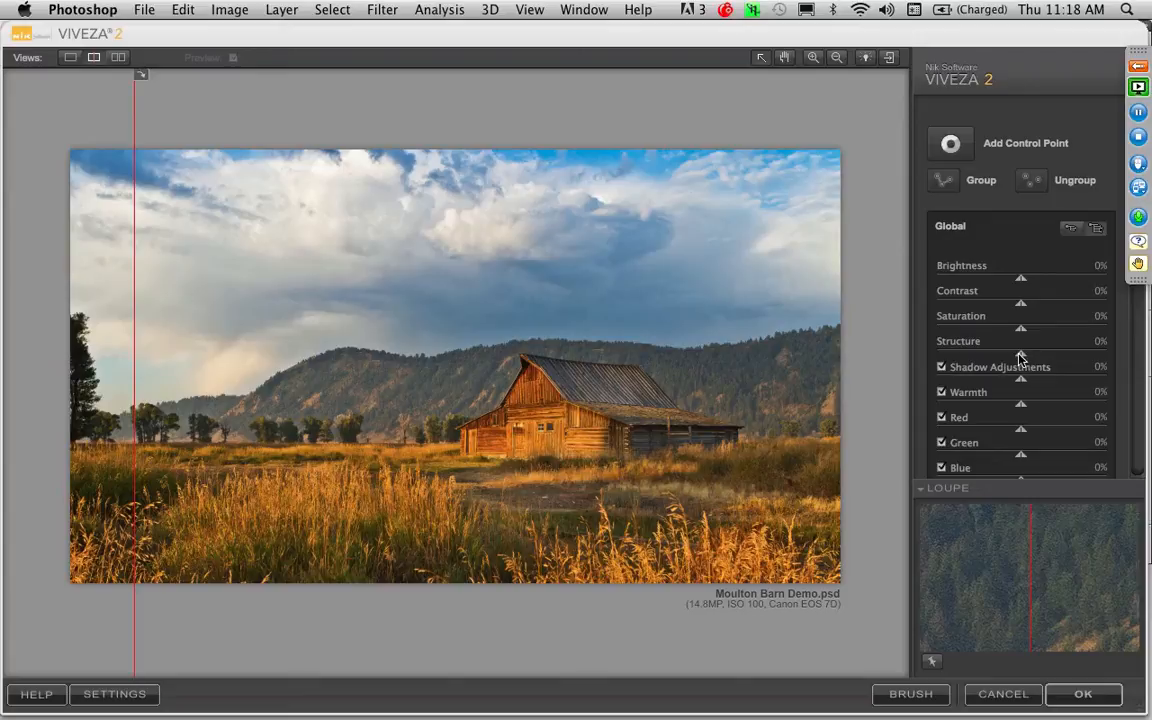
left_click_drag(1020, 358, 1066, 358)
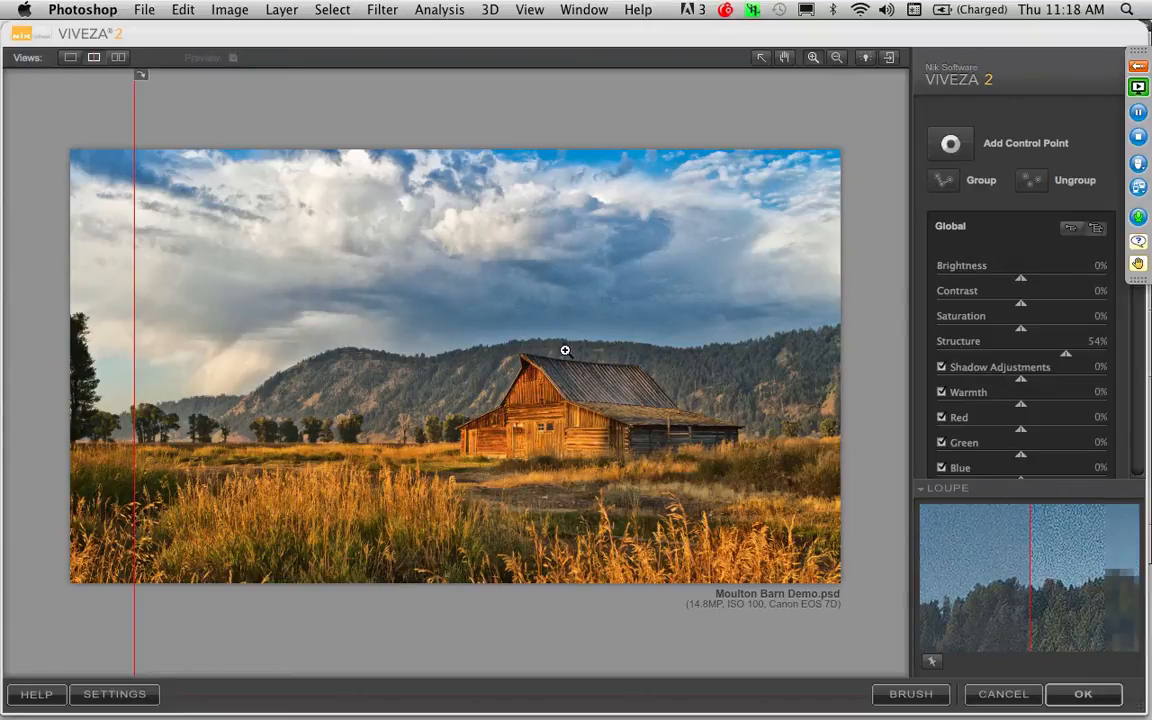
Step: Examine the Structure effect up close on the barn roof, siding and forested hills at 50% zoom
left_click(520, 340)
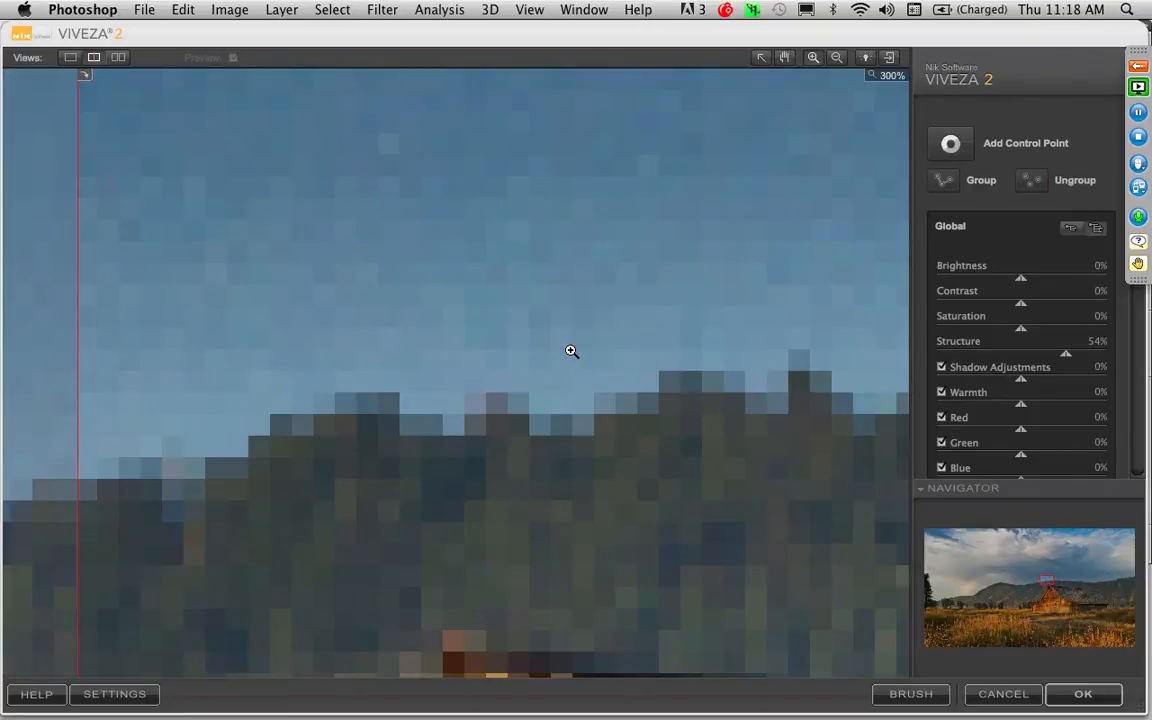
left_click(834, 59)
left_click(540, 400)
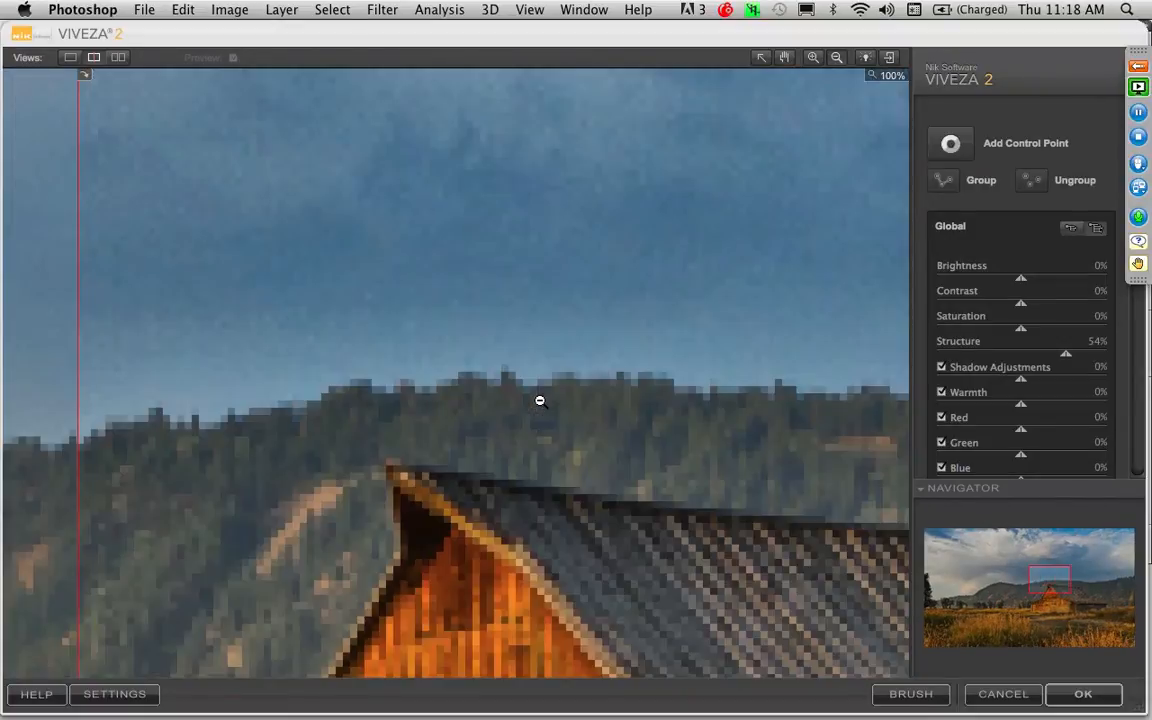
left_click(545, 400)
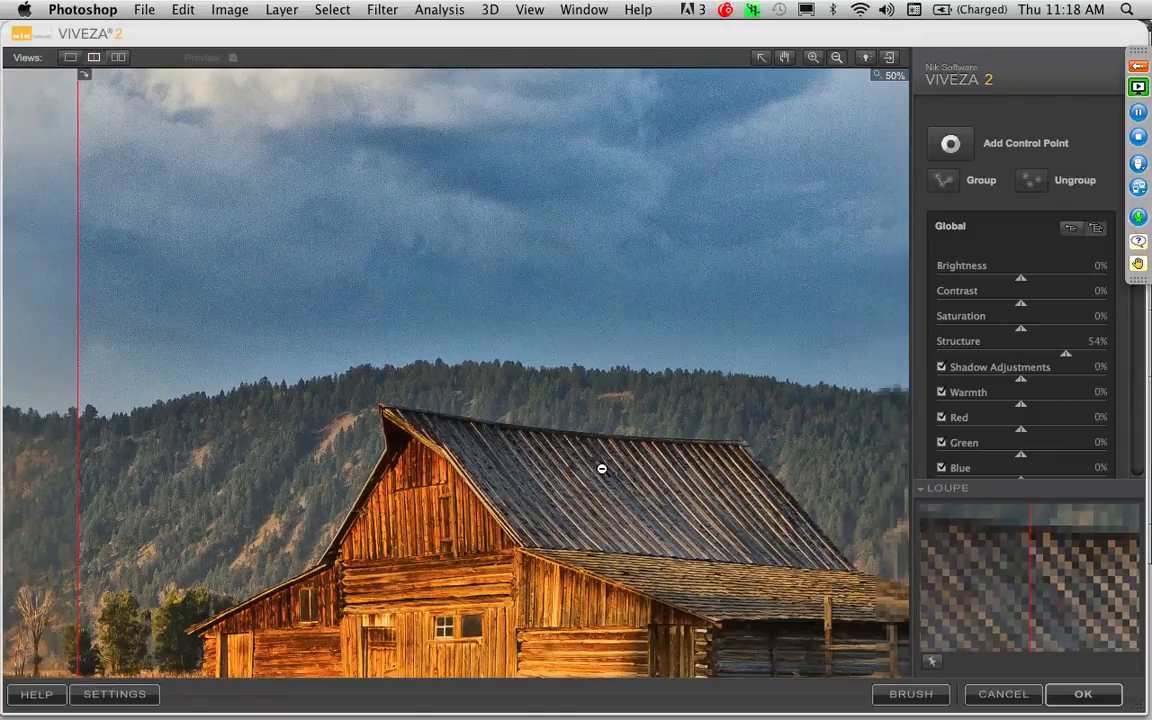
left_click_drag(604, 496, 631, 485)
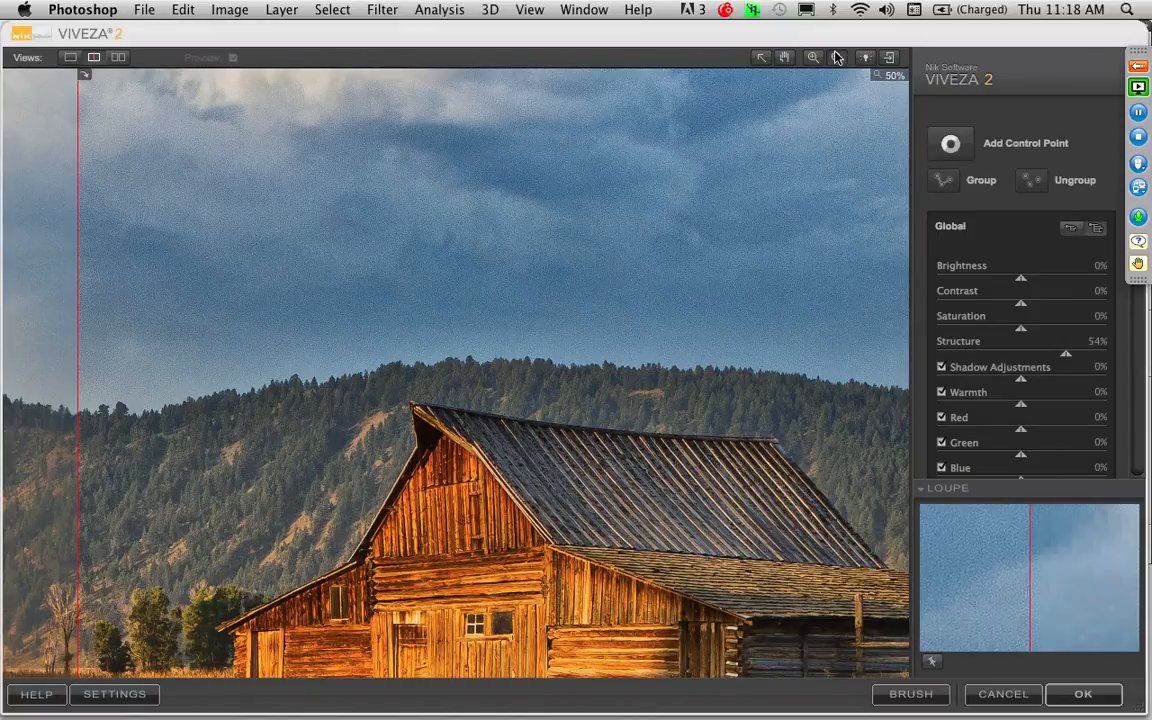
Step: Examine the grain in the blue sky above the tree line at 300% zoom, then return to the 20% overview
left_click(593, 347)
left_click(593, 347)
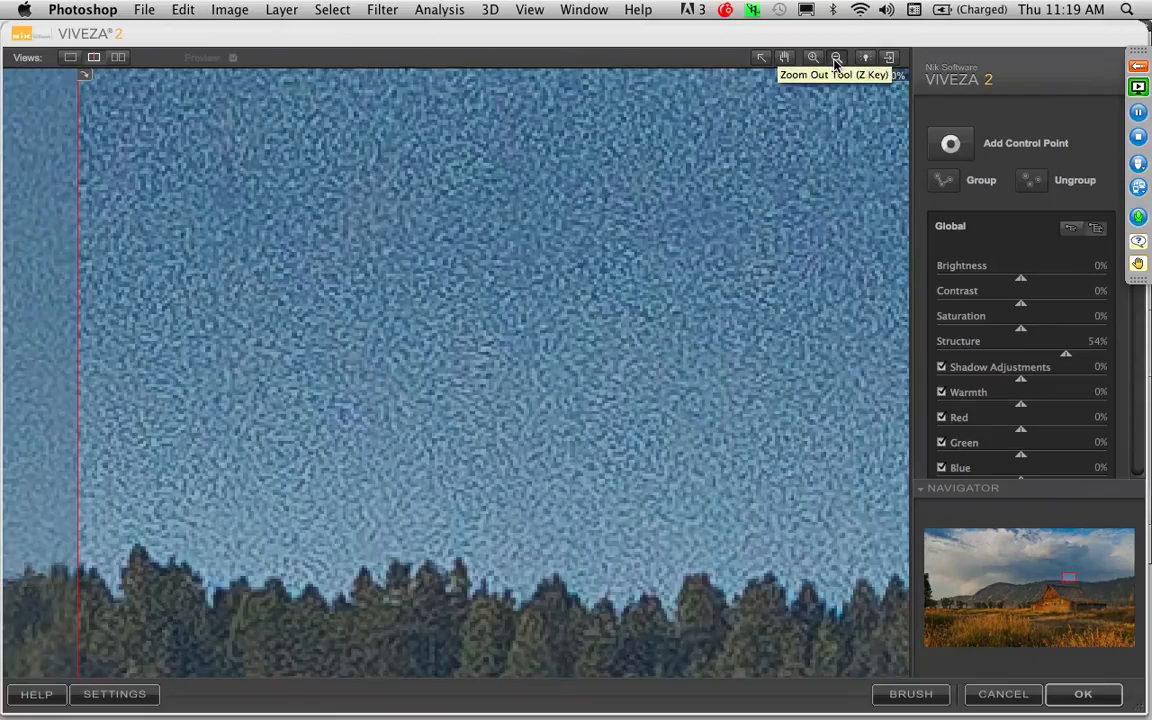
left_click(836, 58)
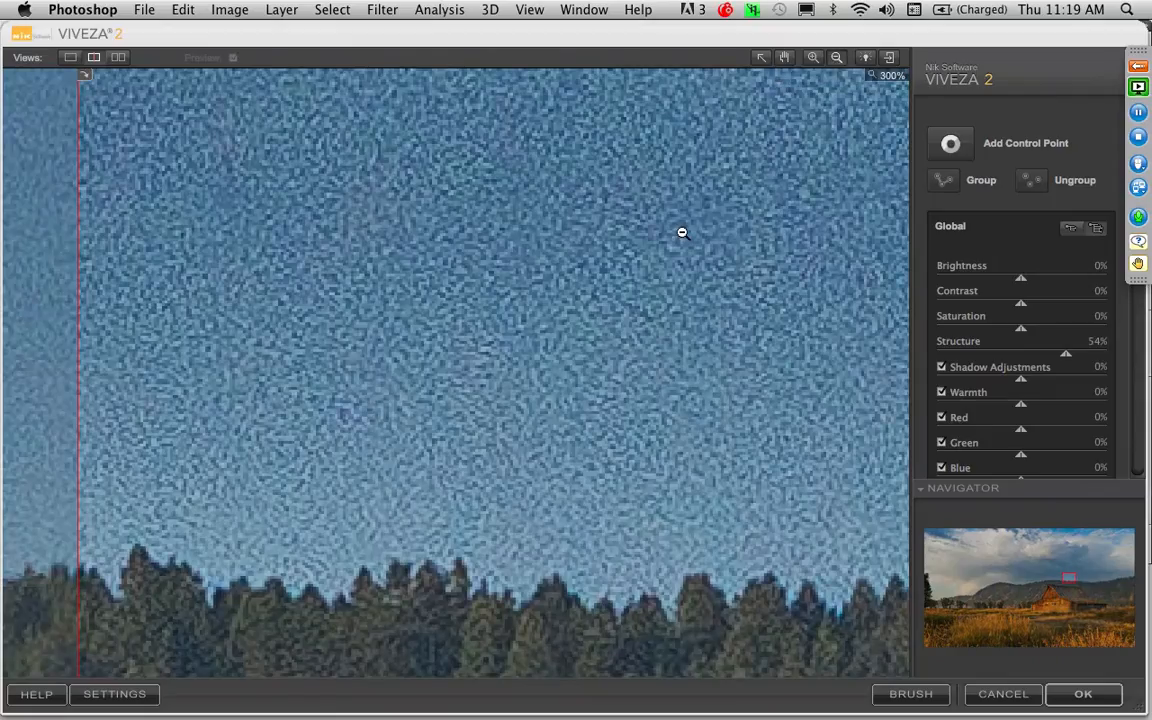
left_click(682, 233, "alt")
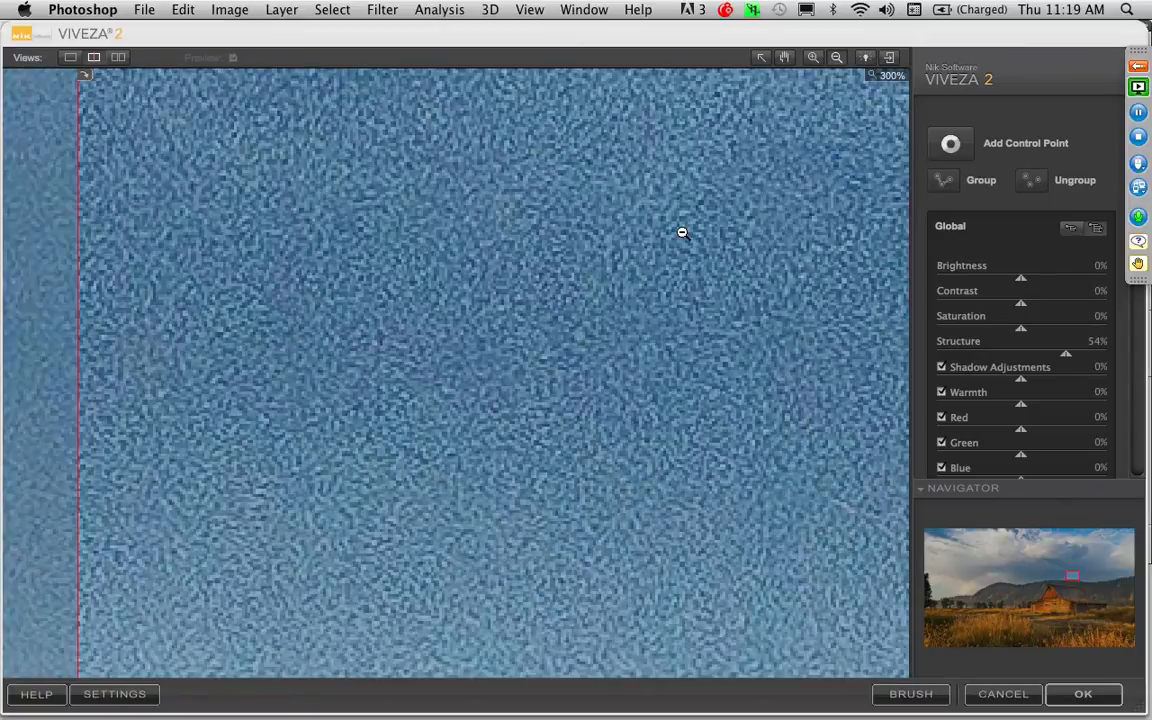
left_click(682, 233)
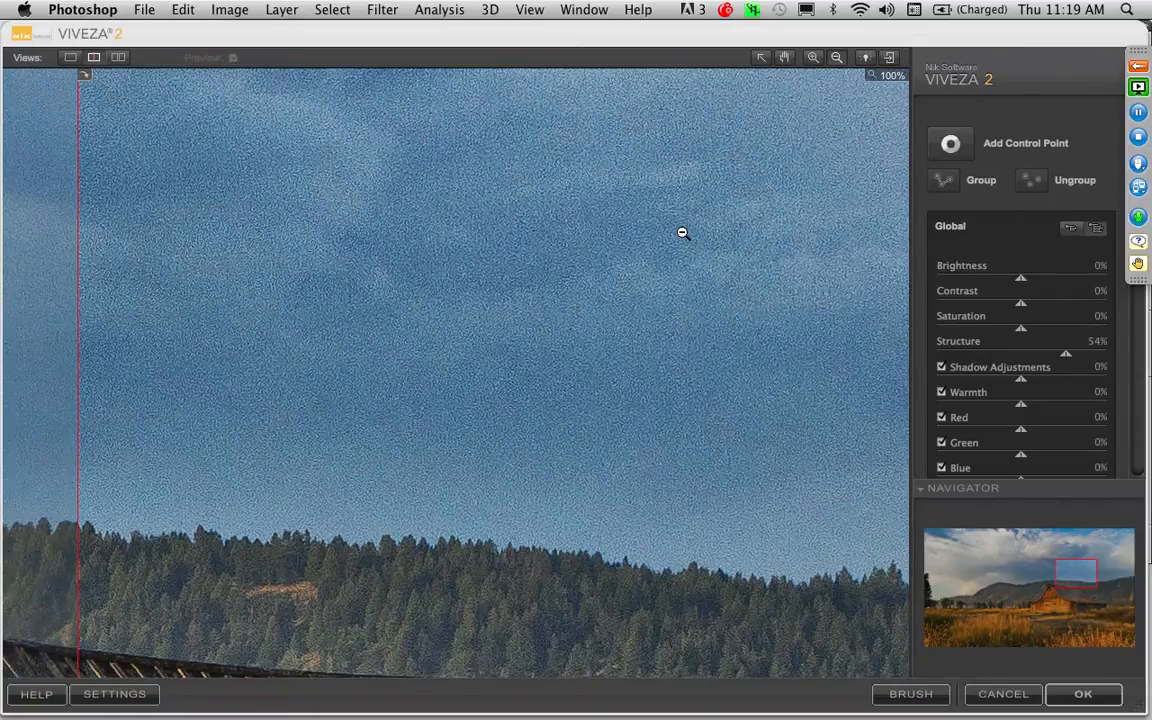
left_click(682, 233)
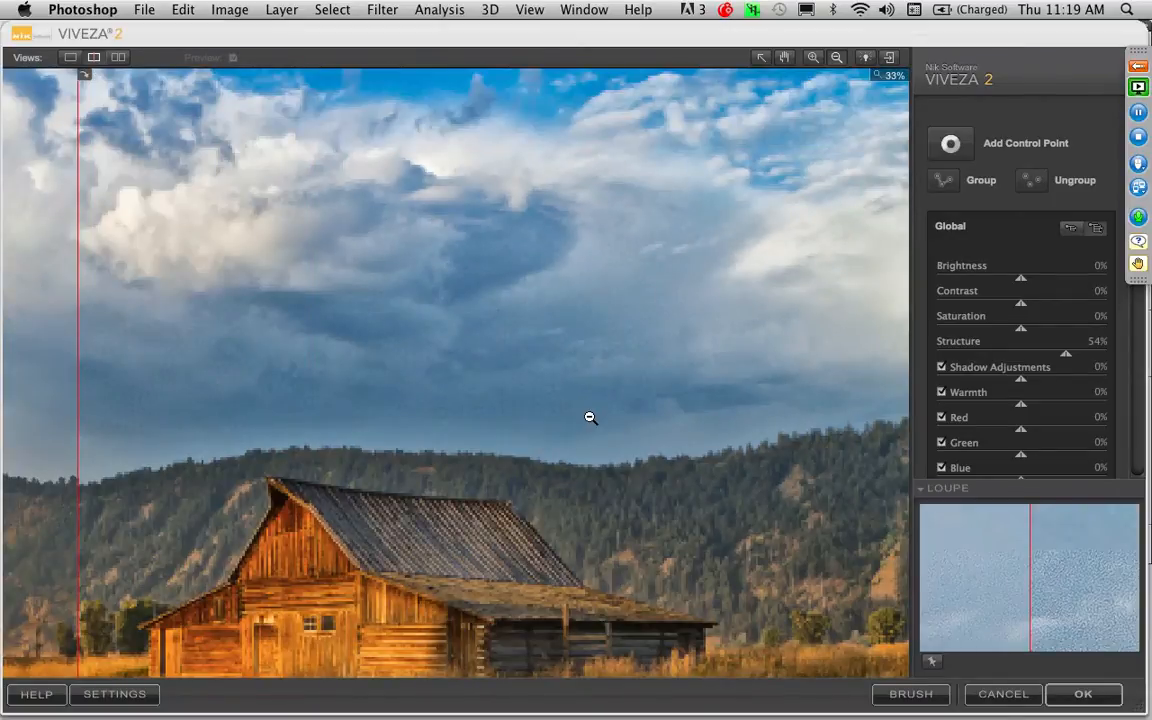
left_click(577, 447)
left_click(760, 430)
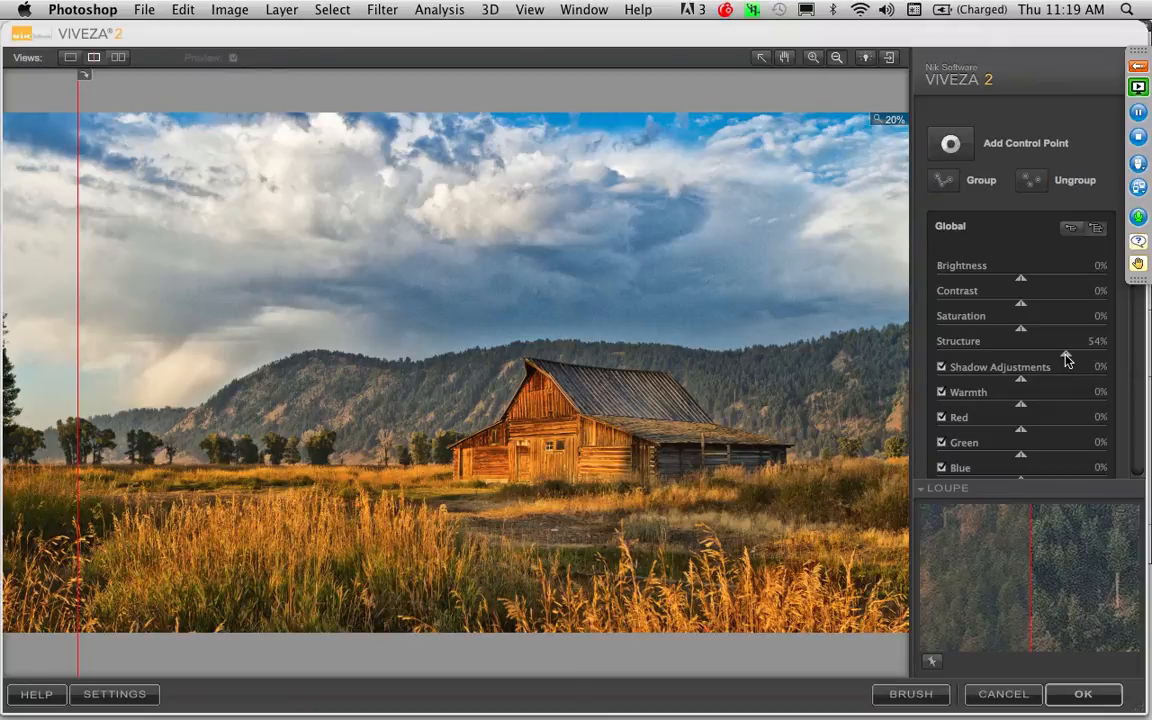
Step: Lower the global Structure to 19% and collapse the loupe to make room for the adjustment controls
left_click_drag(1067, 358, 1023, 358)
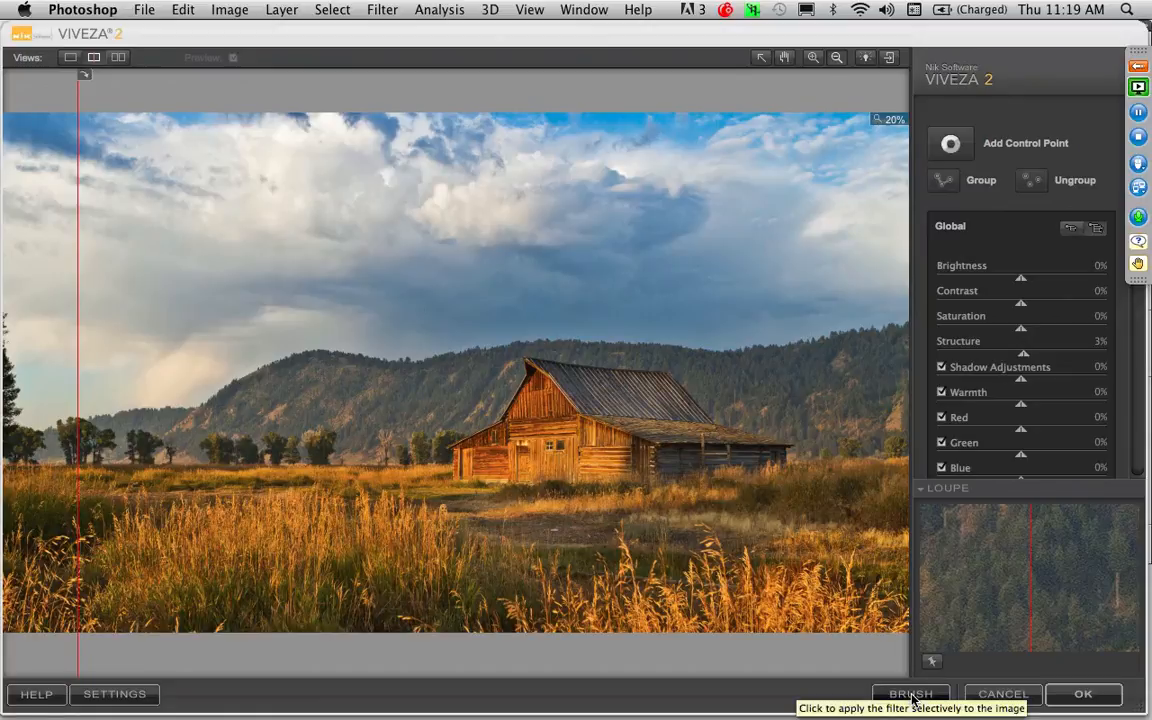
left_click(926, 488)
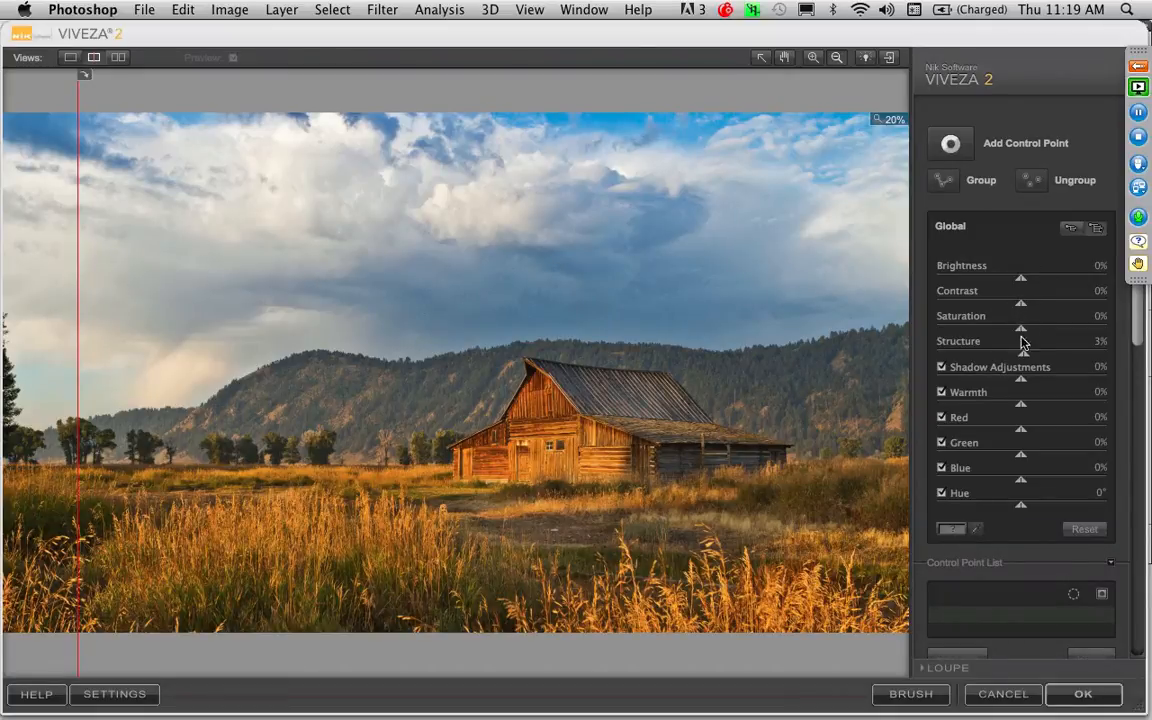
left_click_drag(1023, 356, 1037, 358)
Step: Add a control point on the bright clouds in the left part of the sky and enlarge its area to 37%
left_click(951, 145)
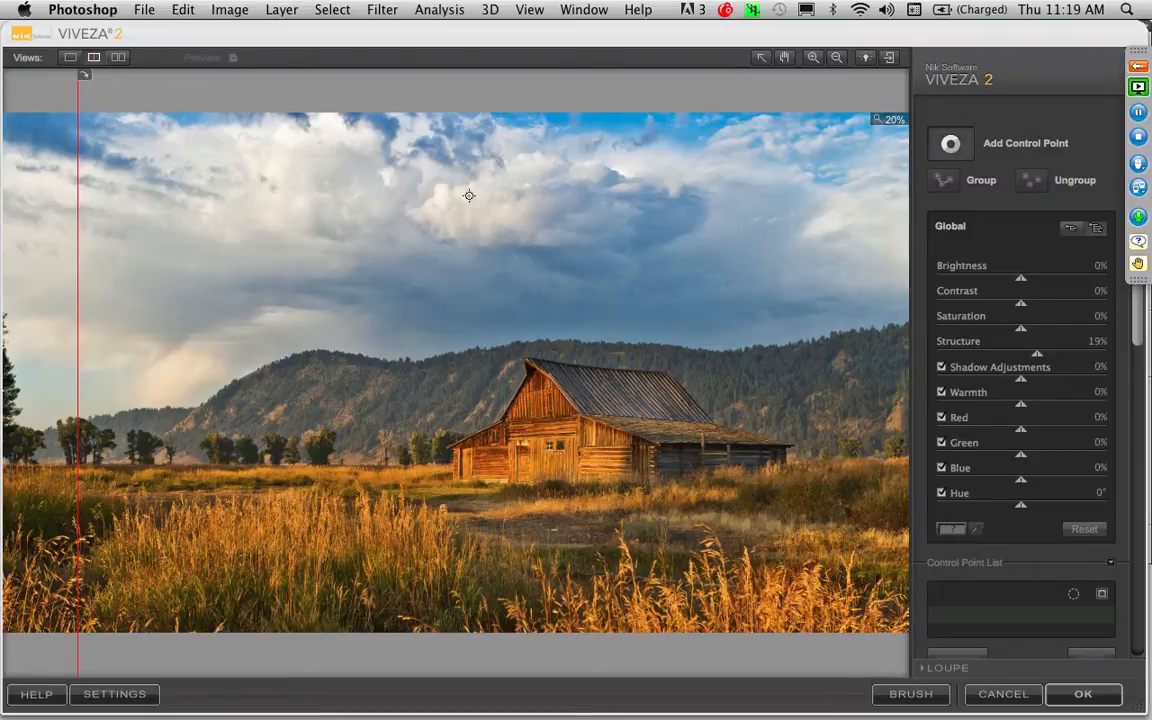
left_click(274, 204)
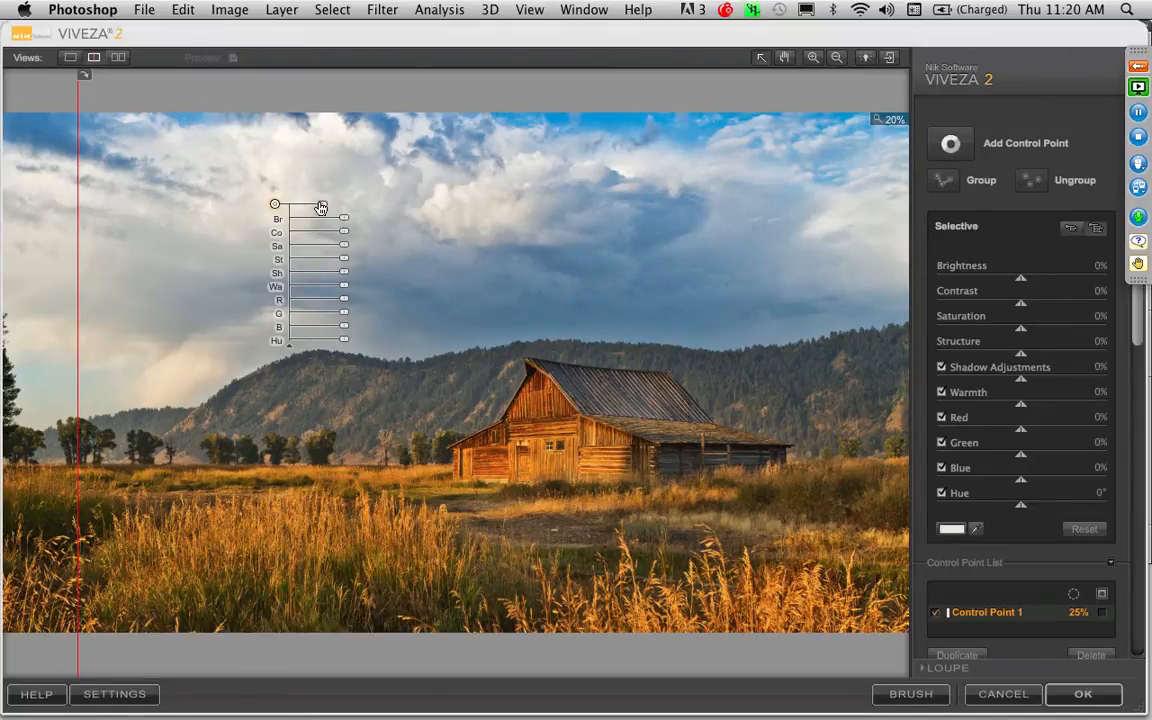
mouse_move(320, 204)
left_mouse_down()
mouse_move(344, 208)
mouse_move(328, 207)
left_mouse_up()
left_click_drag(332, 208, 332, 208)
Step: Set the cloud control point's Brightness to -17%, Contrast to 37% and Structure to 15%
left_click_drag(346, 224, 337, 223)
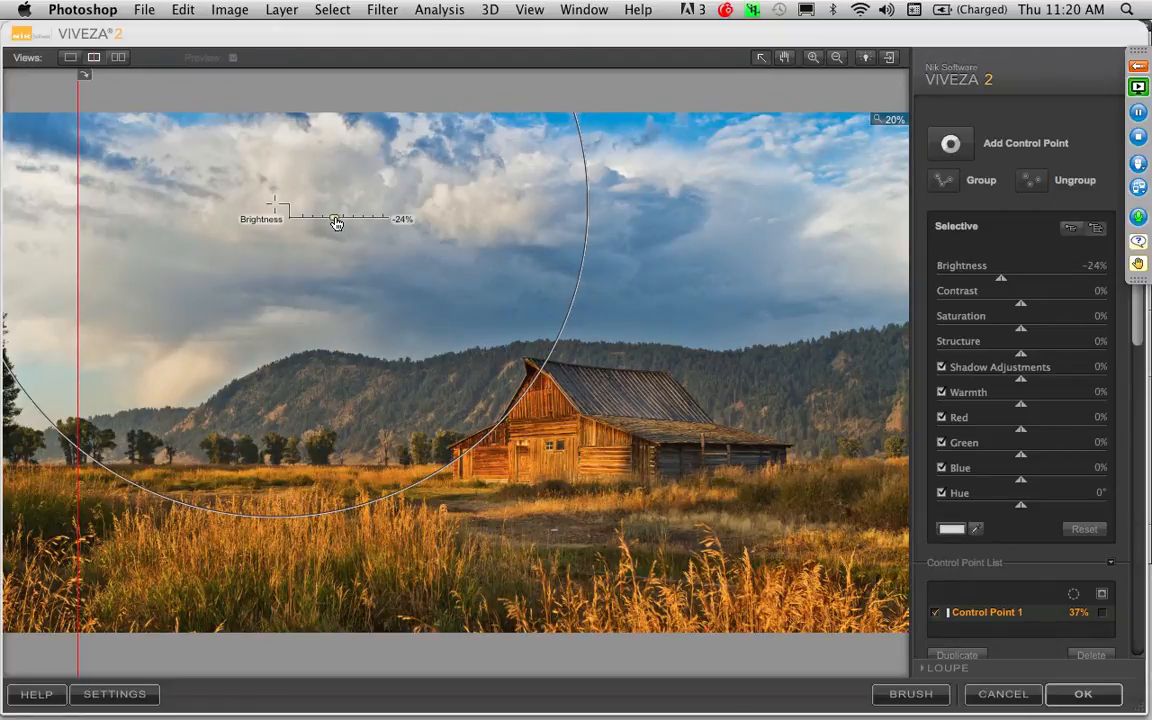
left_click_drag(337, 223, 360, 237)
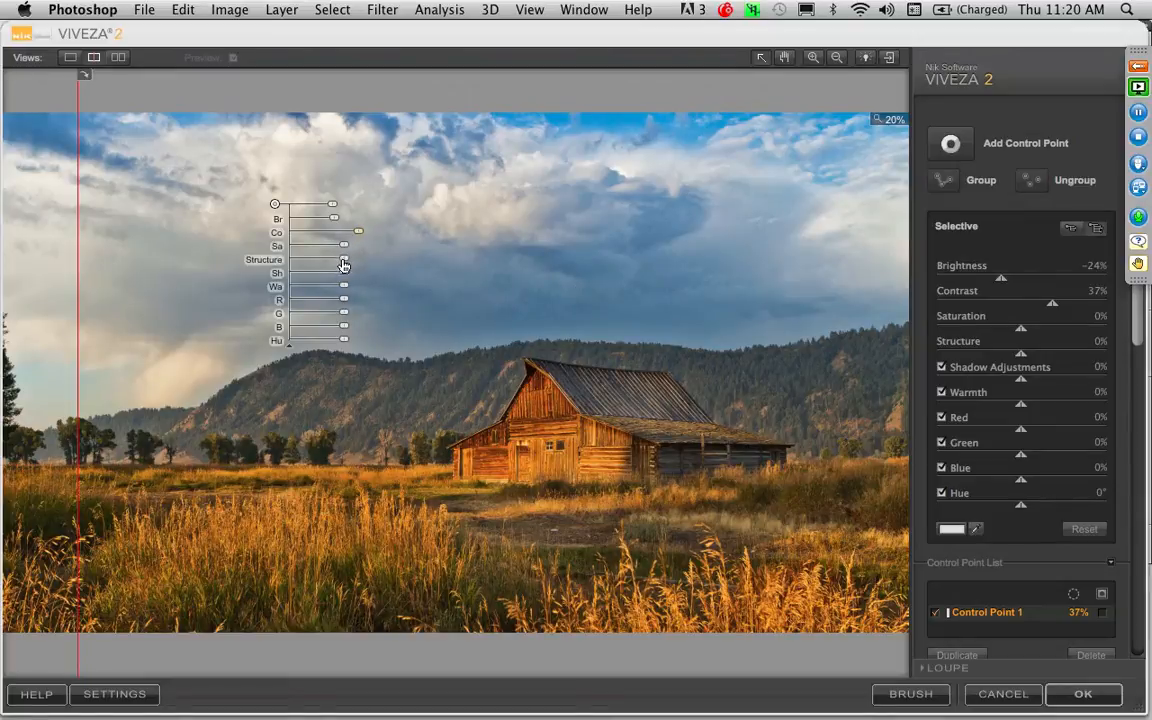
left_click_drag(343, 264, 350, 263)
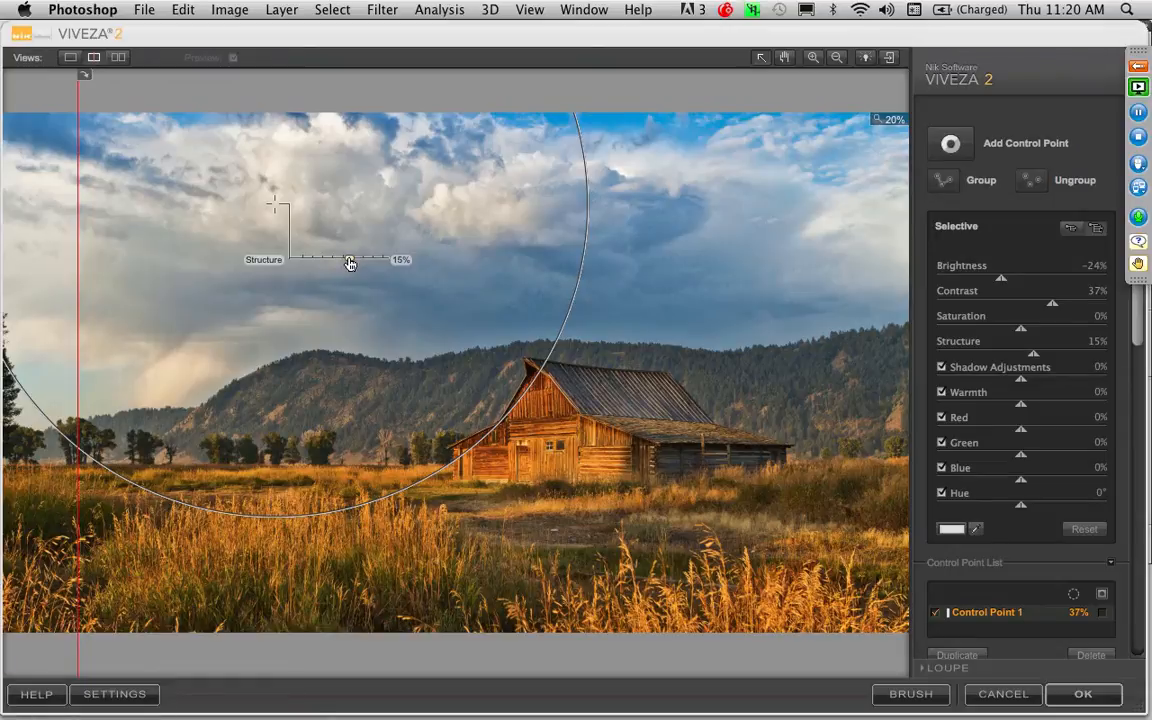
left_click_drag(350, 263, 350, 263)
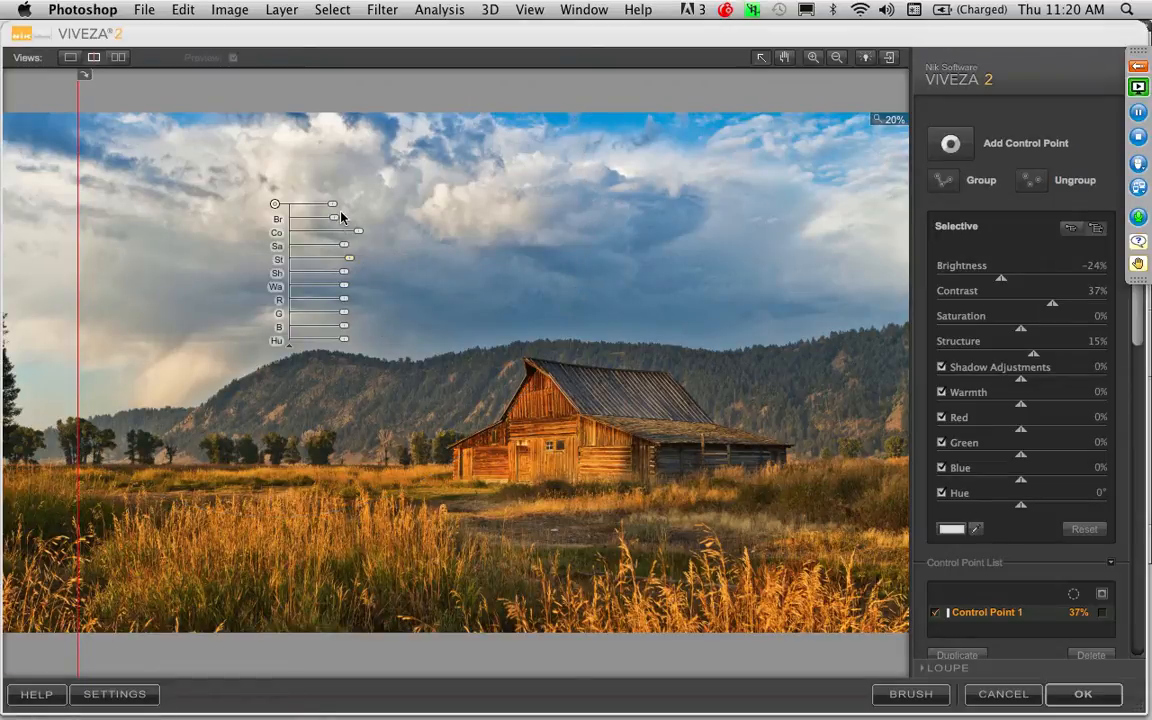
left_click_drag(341, 217, 339, 224)
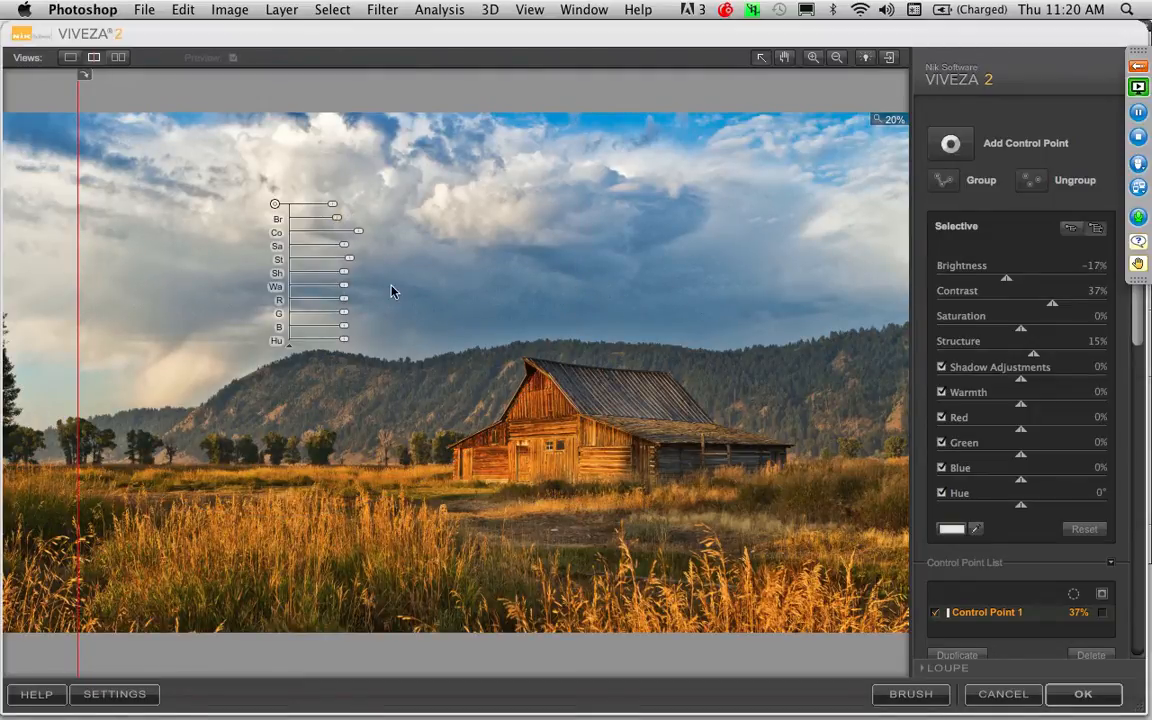
Step: Duplicate the cloud control point onto the blue-grey cloud above the barn's right side and set the copy's Saturation to -13%
key("super+d")
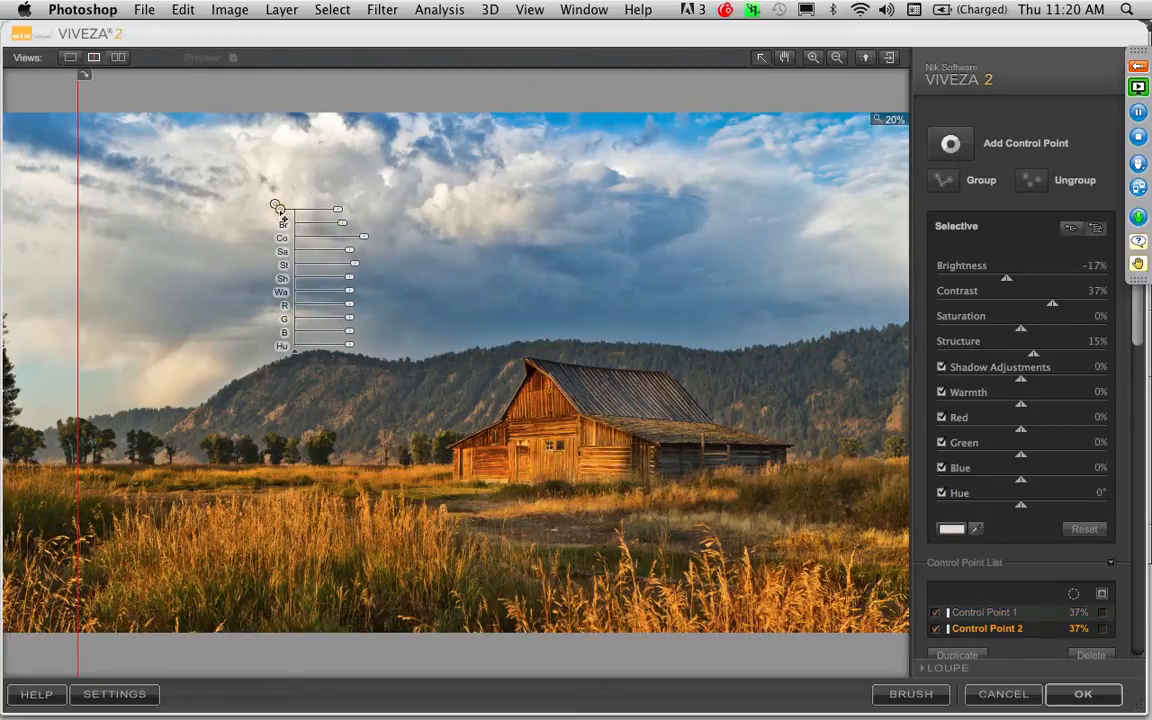
left_click_drag(280, 214, 665, 191)
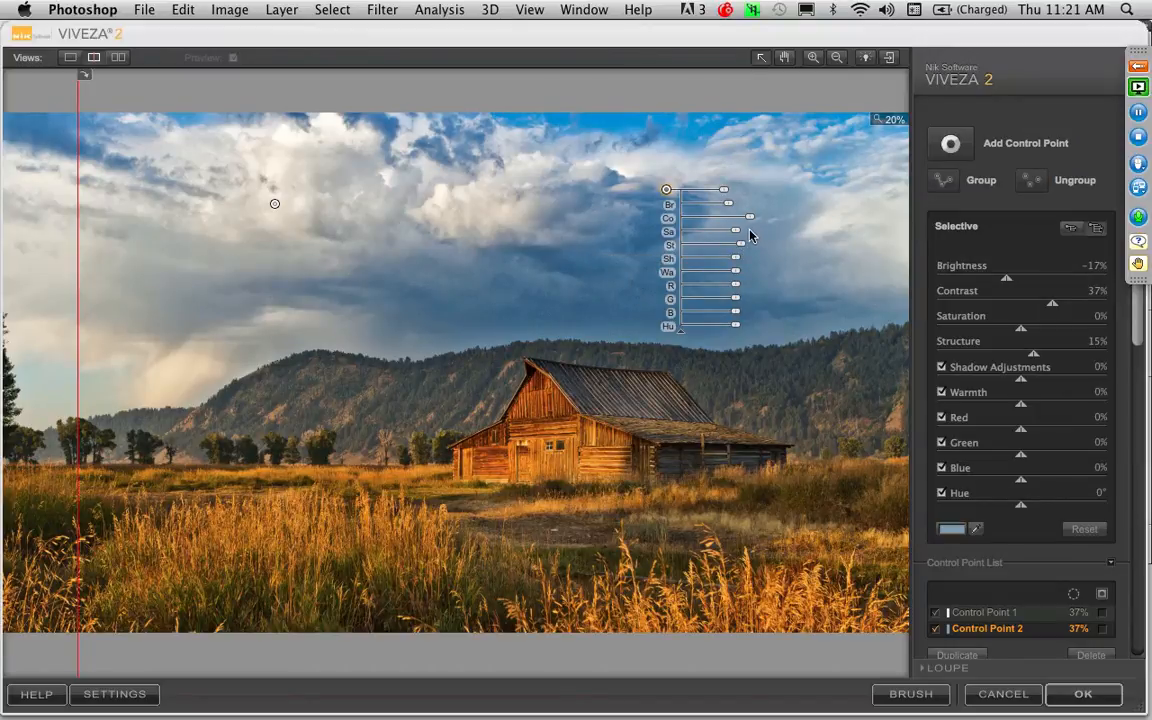
left_click_drag(735, 232, 733, 237)
Step: Add a control point on the barn's wooden front, with Saturation at -24% and Structure at 24%
left_click(952, 146)
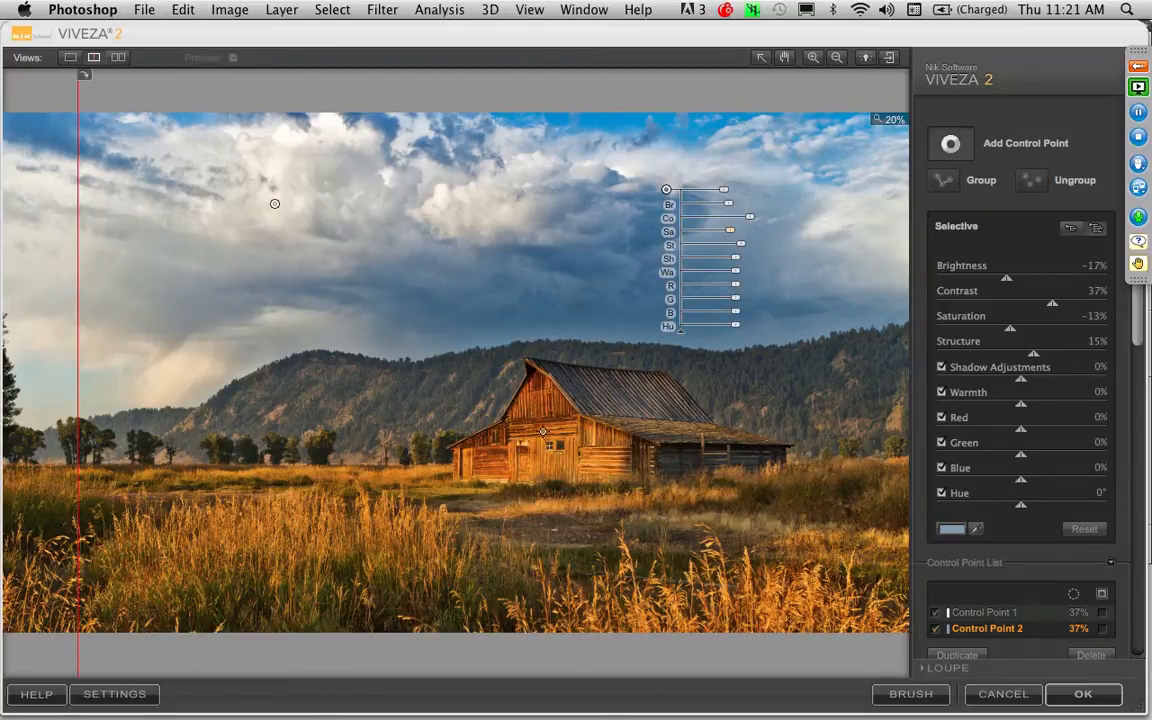
left_click(545, 434)
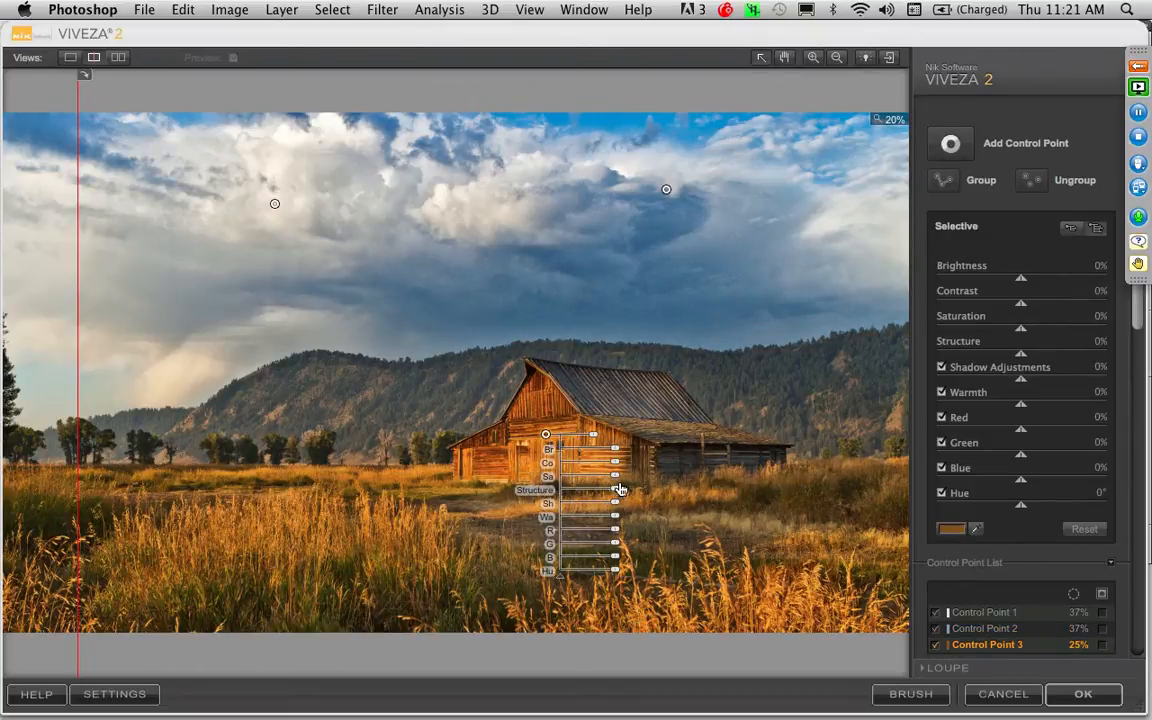
left_click_drag(614, 481, 604, 481)
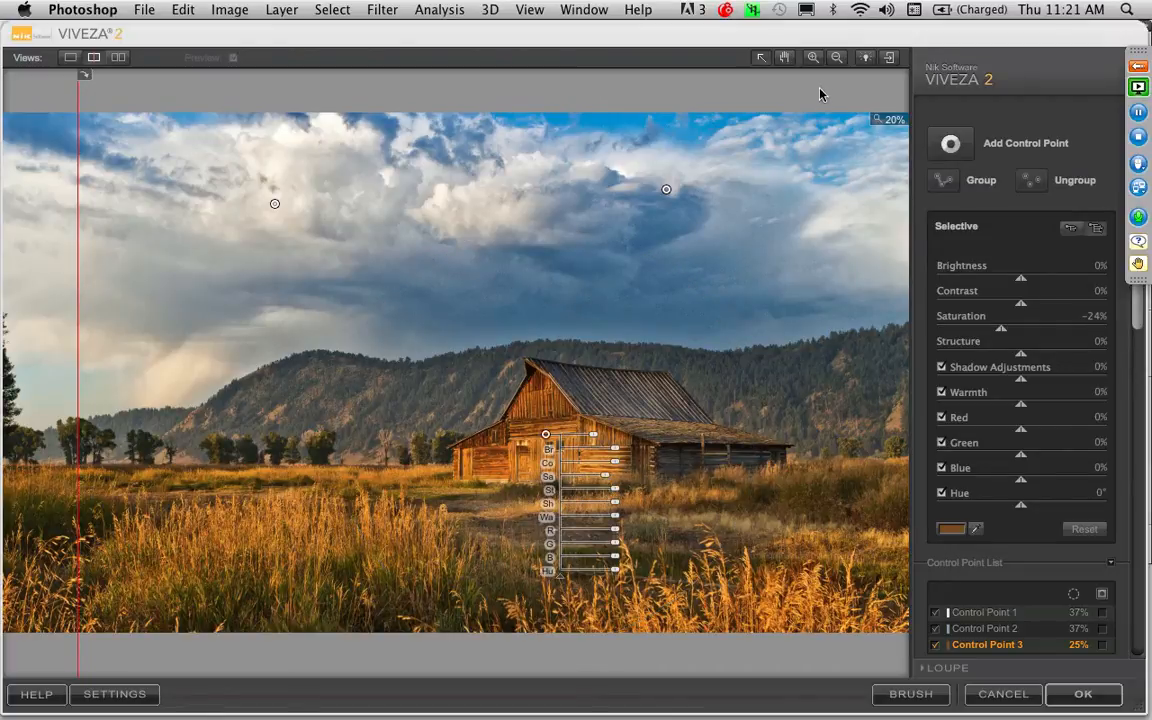
left_click(537, 440)
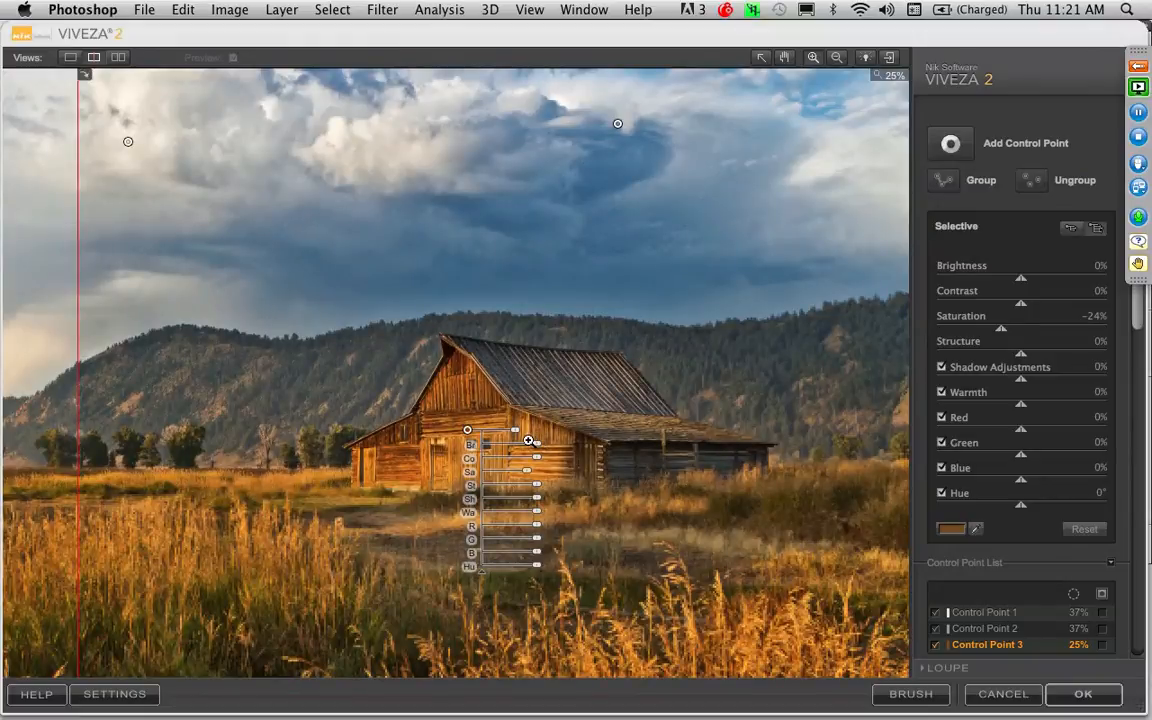
left_click(528, 440)
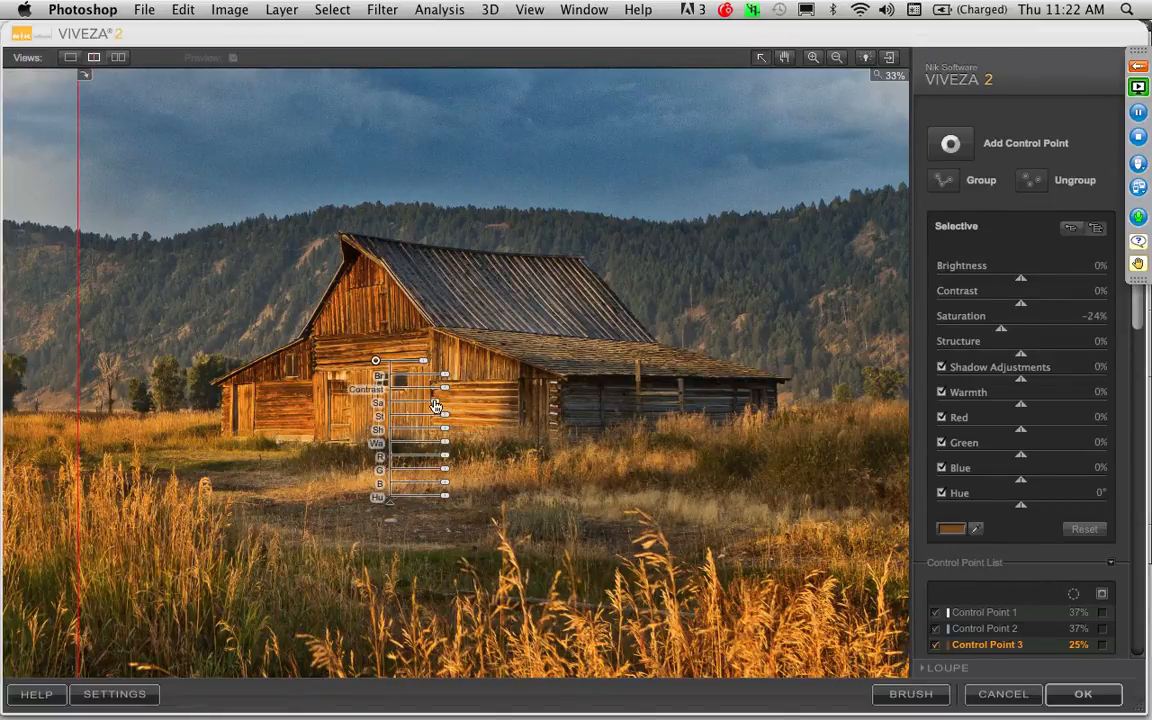
left_click_drag(444, 416, 453, 418)
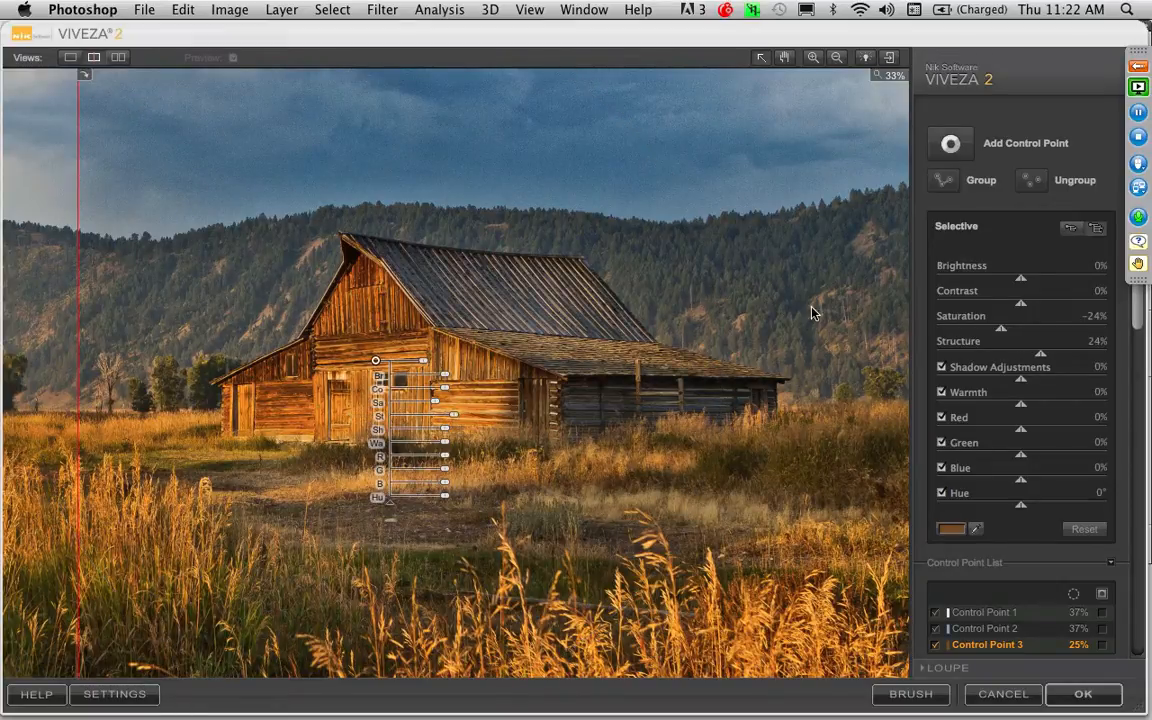
Step: Add a control point on the barn's upper roof, shrink its area slightly and set its Brightness to -21%
left_click(949, 145)
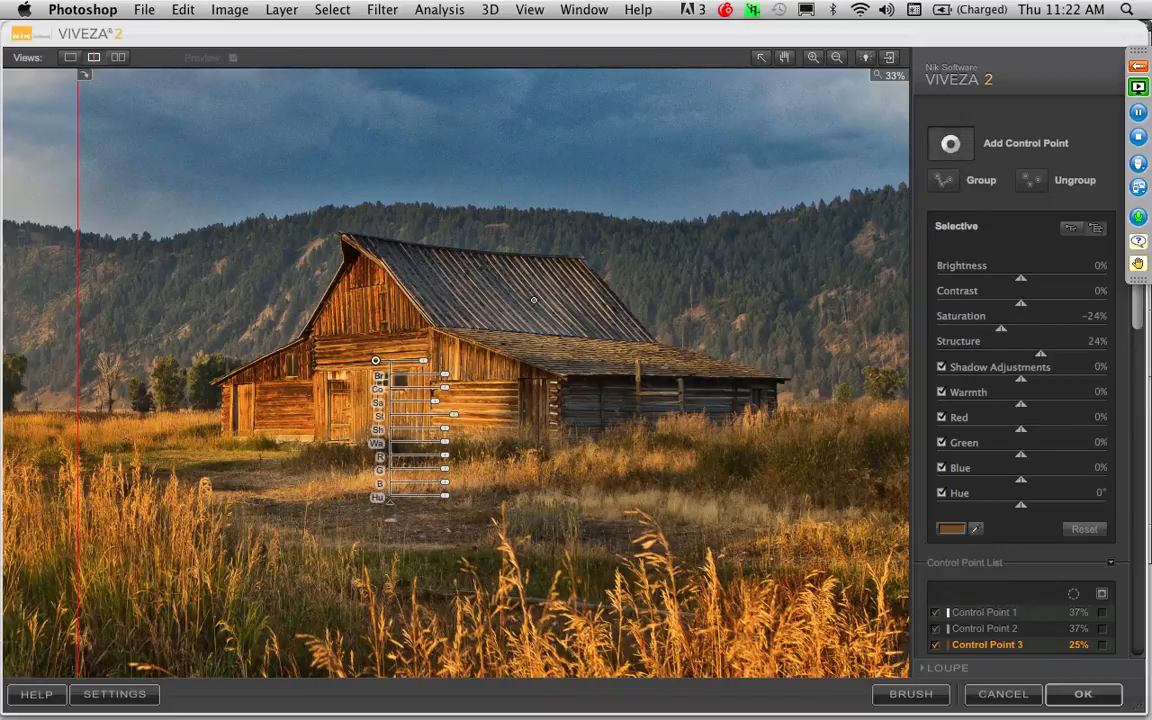
left_click(535, 306)
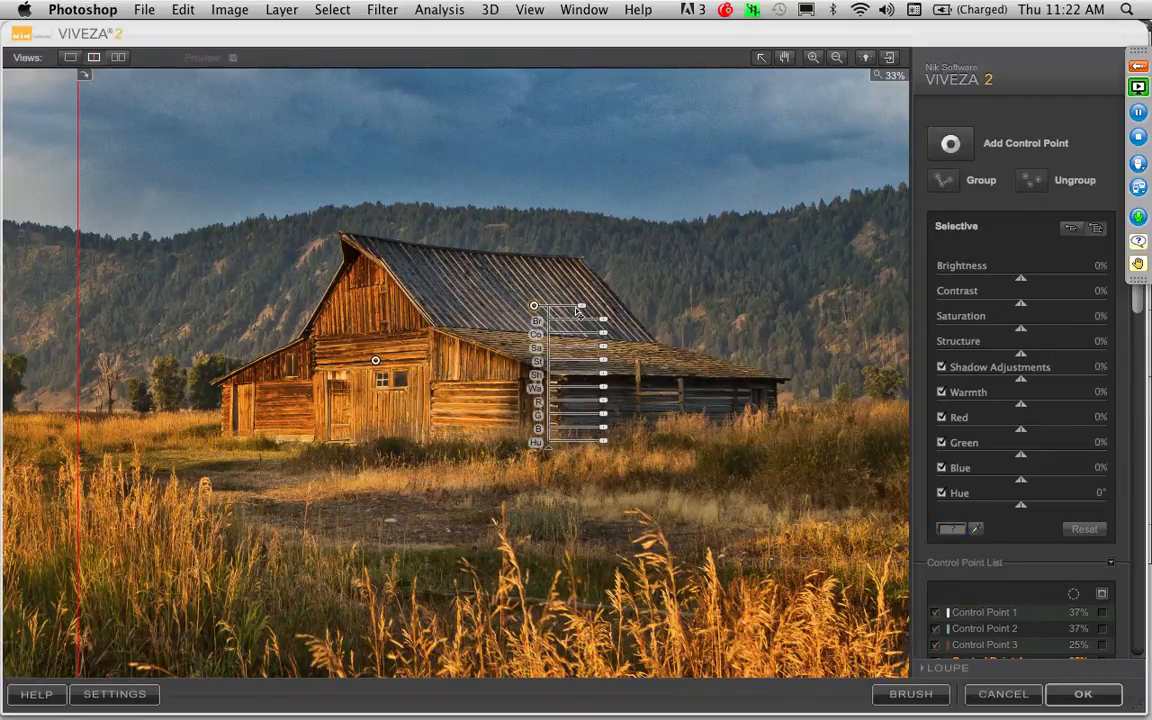
mouse_move(581, 306)
left_mouse_down()
mouse_move(571, 315)
mouse_move(593, 325)
left_mouse_up()
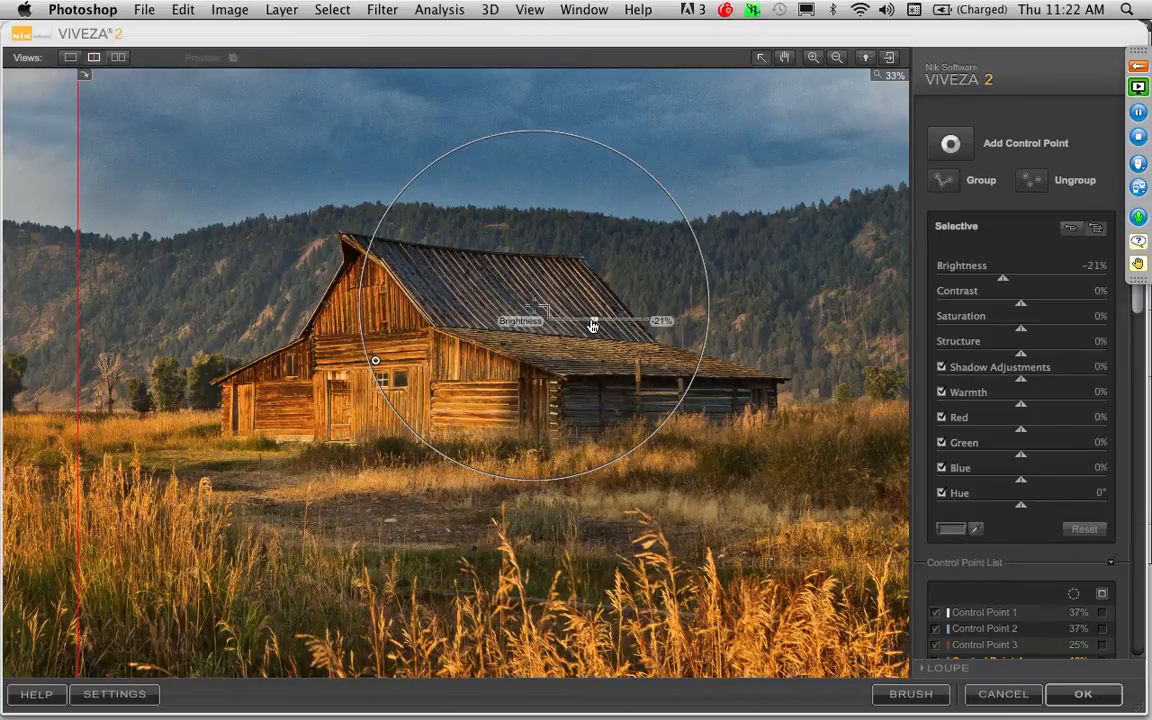
left_click_drag(593, 325, 593, 325)
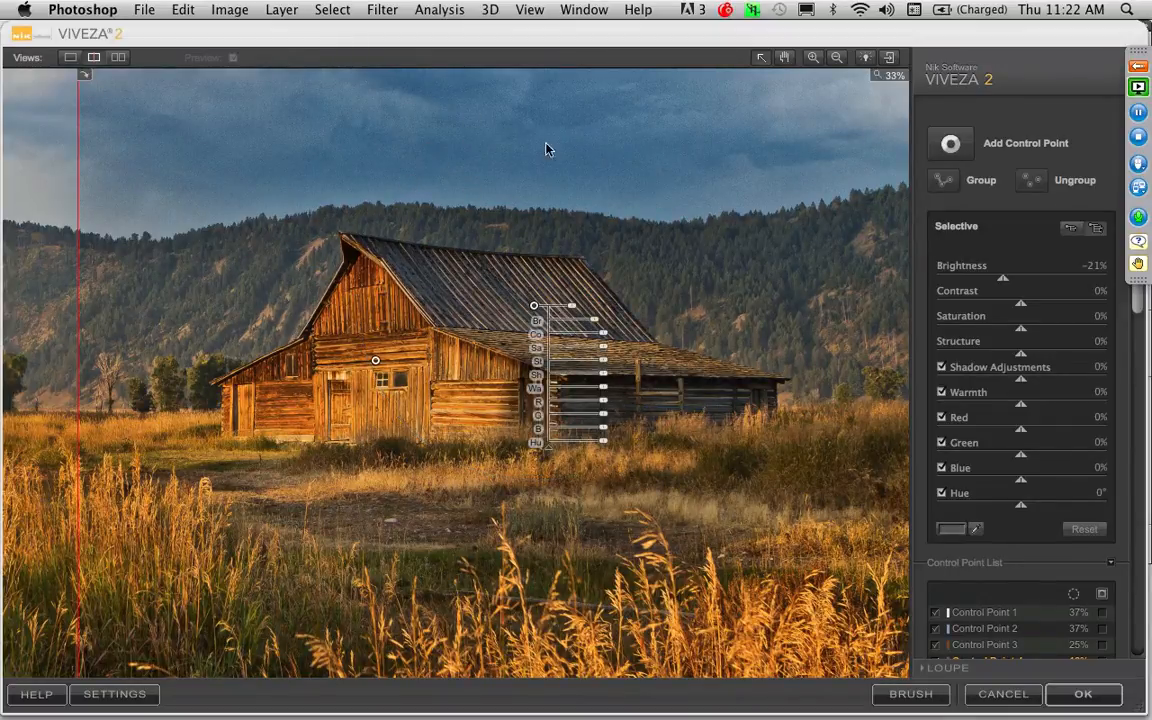
Step: Set the right-hand sky control point's Contrast to 0%, Saturation to -19% and Structure to -2%, then move the split-preview divider to mid-photo
left_click(651, 157)
key("super+minus")
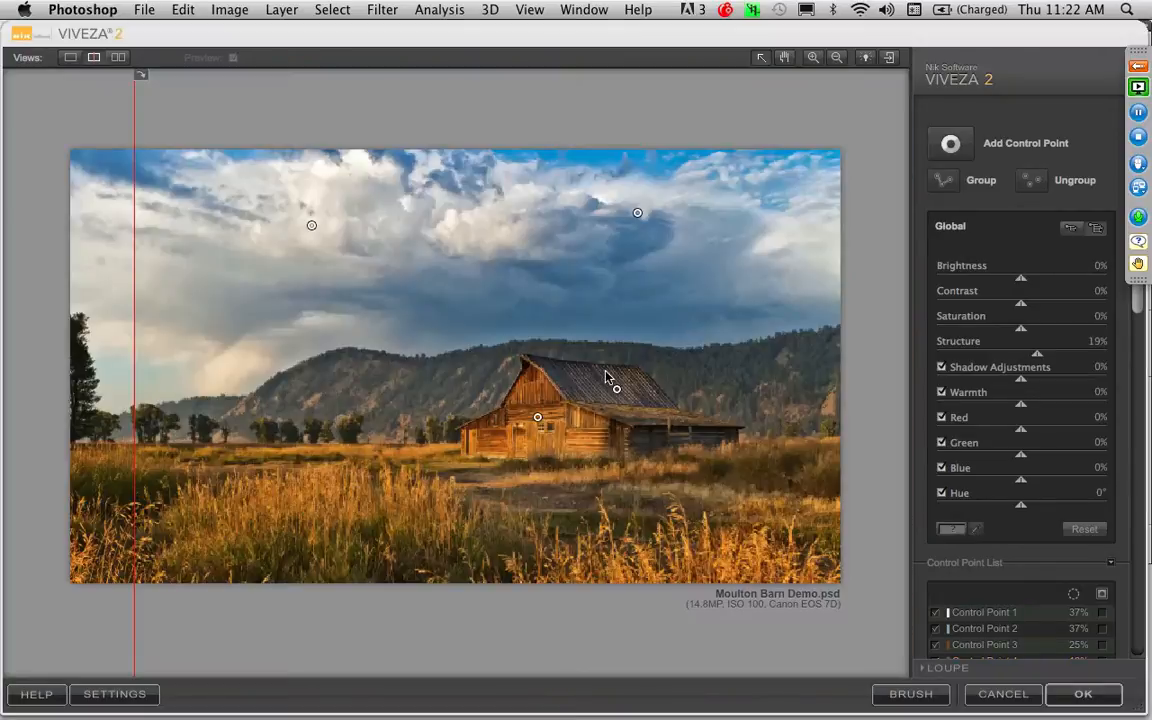
left_click(637, 213)
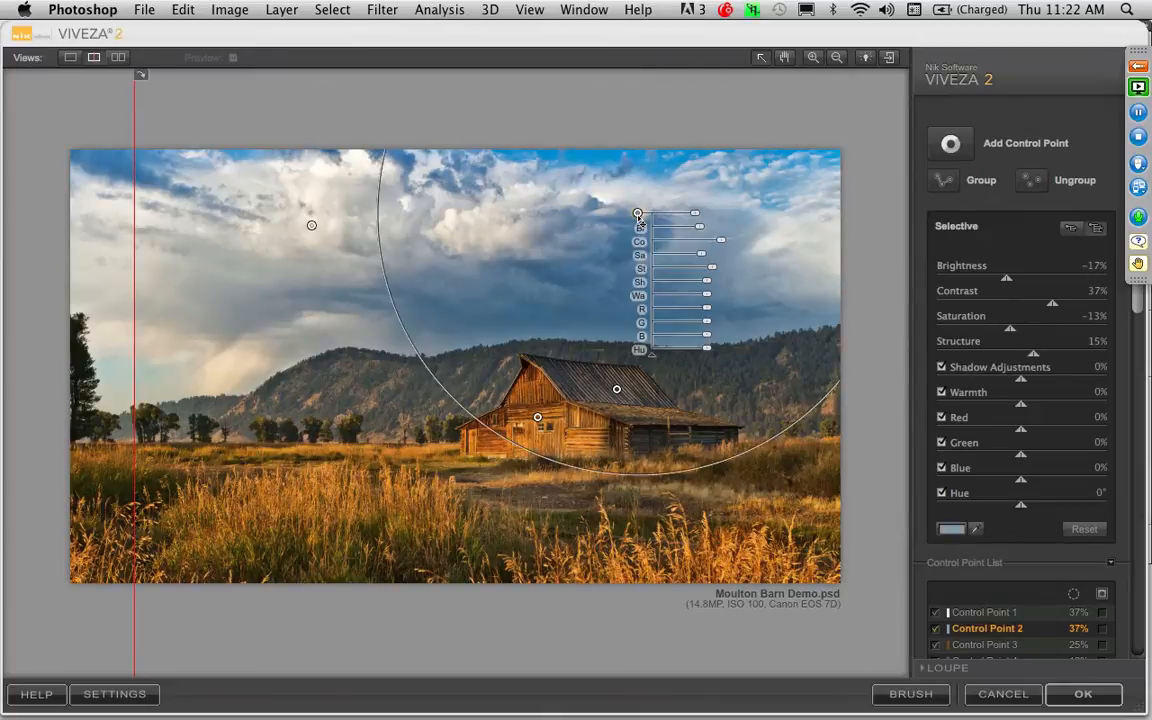
left_click_drag(720, 241, 707, 270)
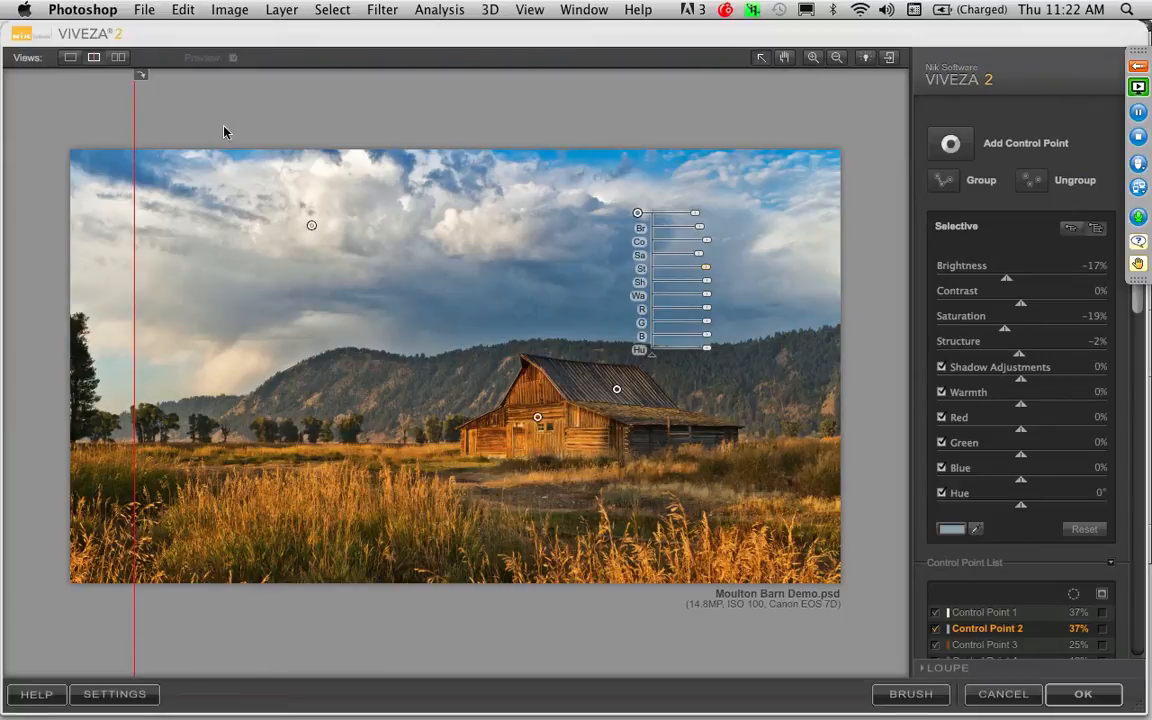
left_click_drag(131, 115, 495, 233)
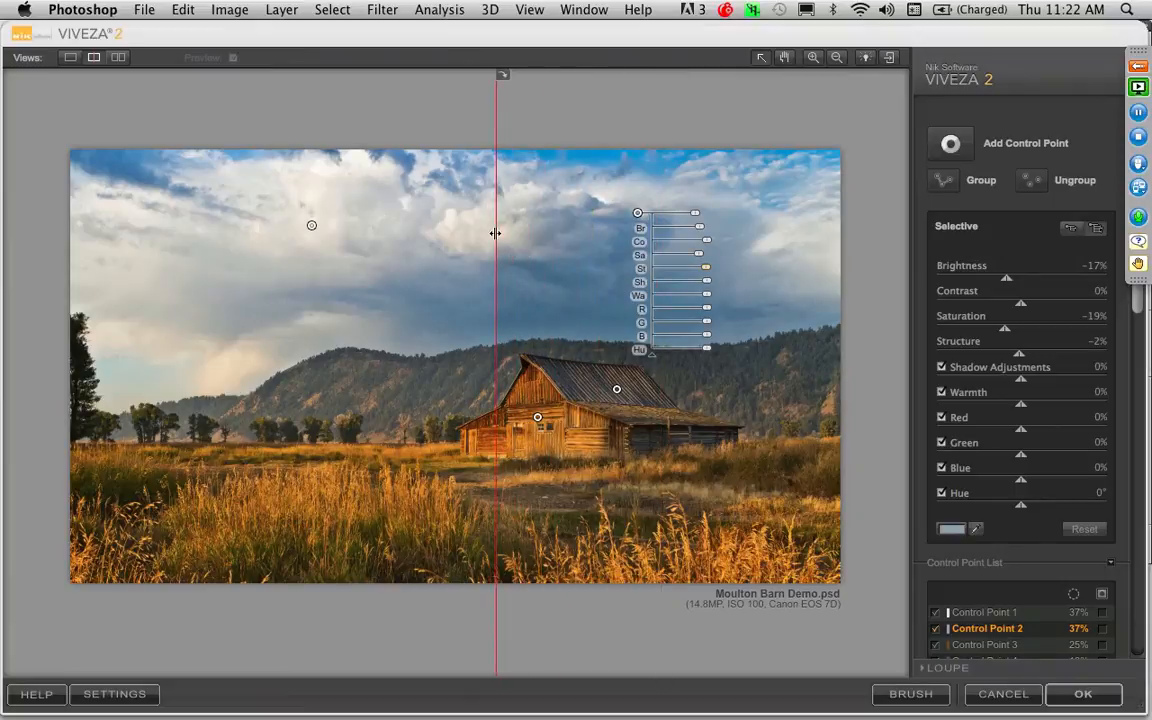
Step: Move the split-preview divider to the photo's left edge and apply the Viveza 2 adjustments
left_click(532, 177)
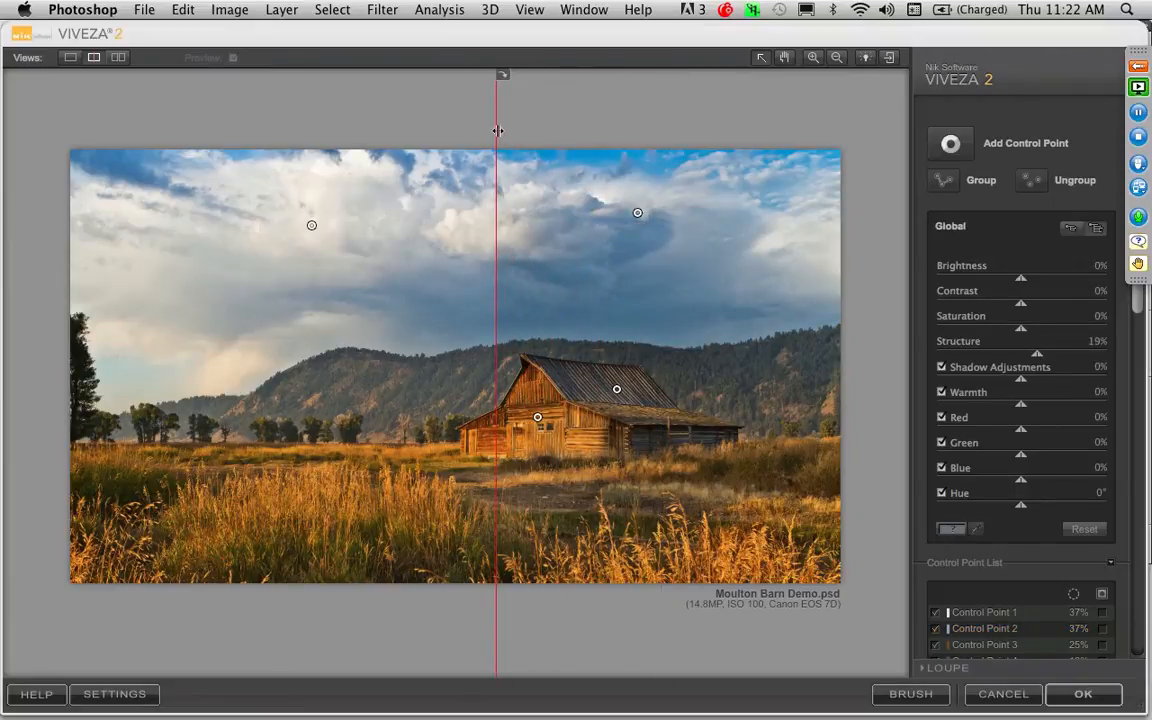
left_click_drag(497, 130, 72, 218)
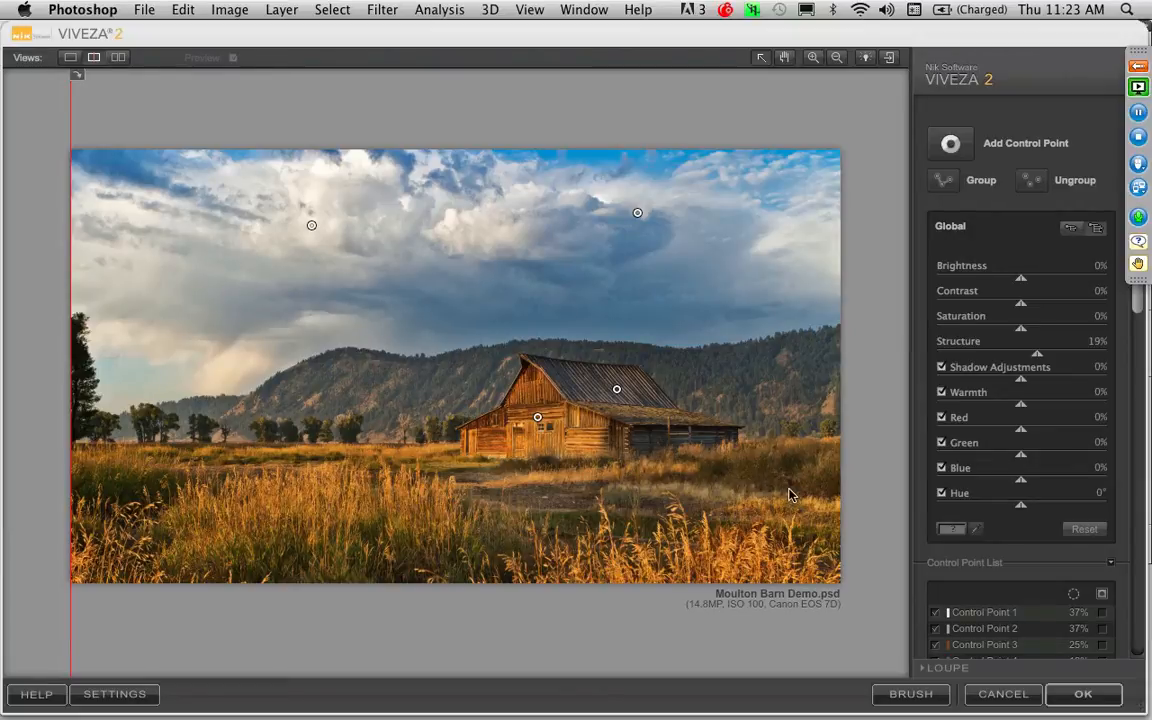
left_click(1081, 694)
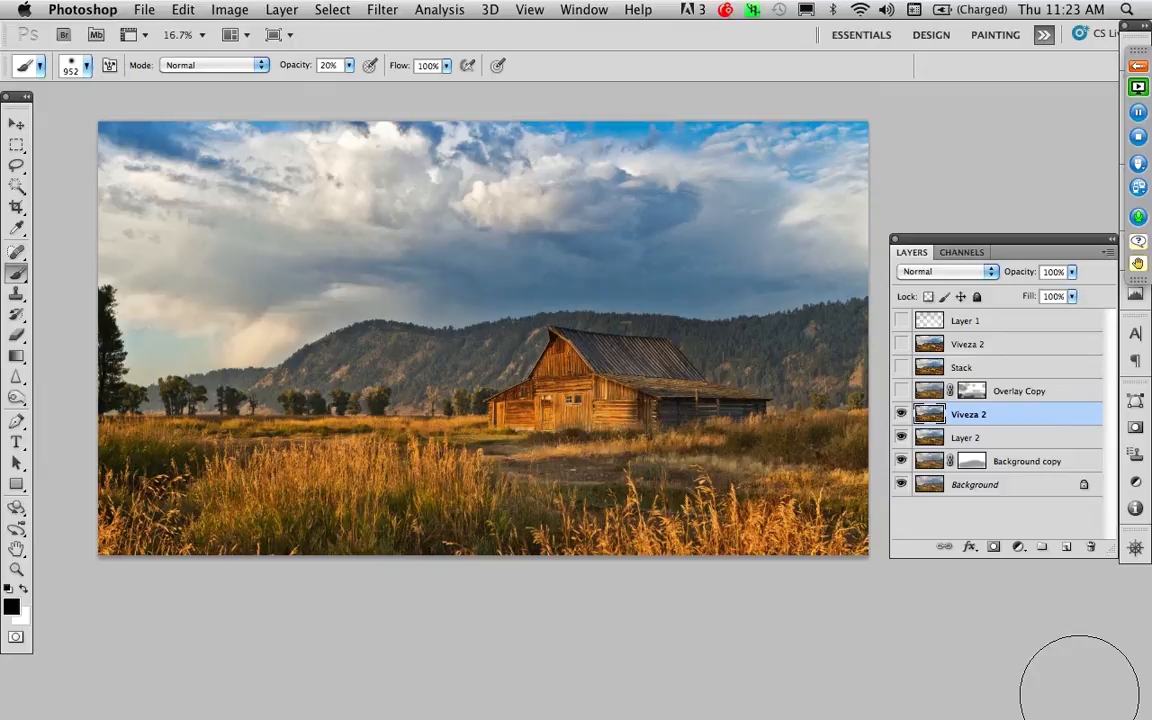
Step: Compare the photo with and without the selected Viveza 2 layer by toggling its visibility, leaving the layer shown
left_click(901, 414)
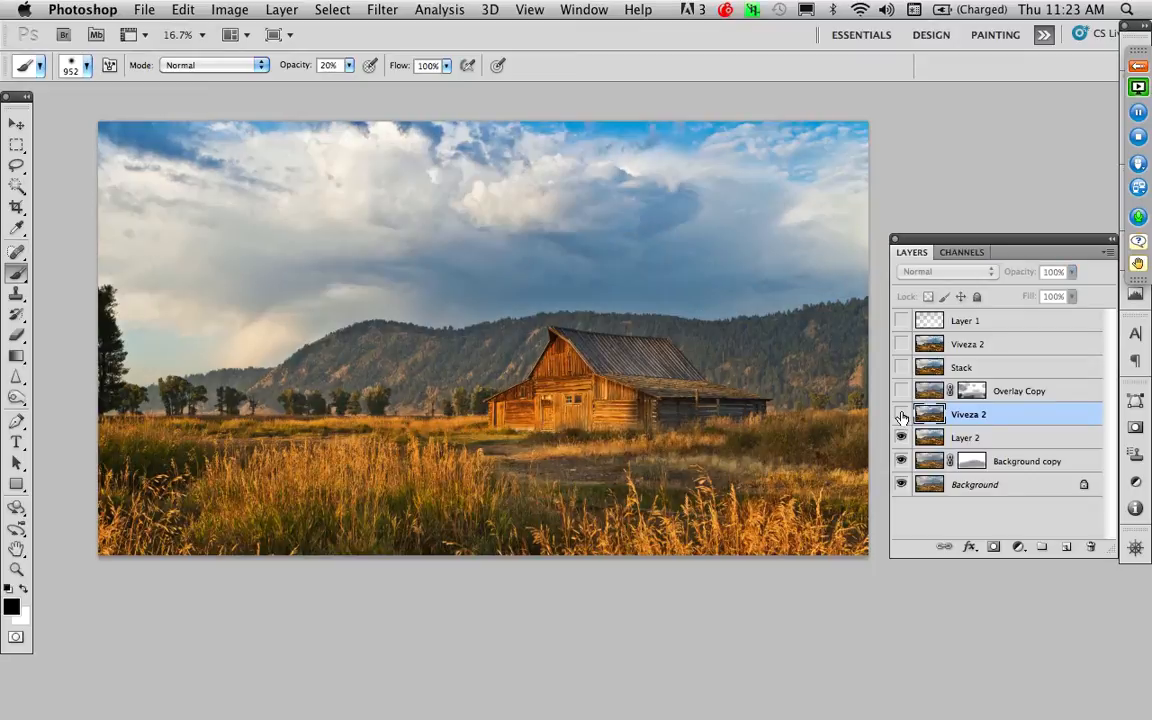
left_click(901, 414)
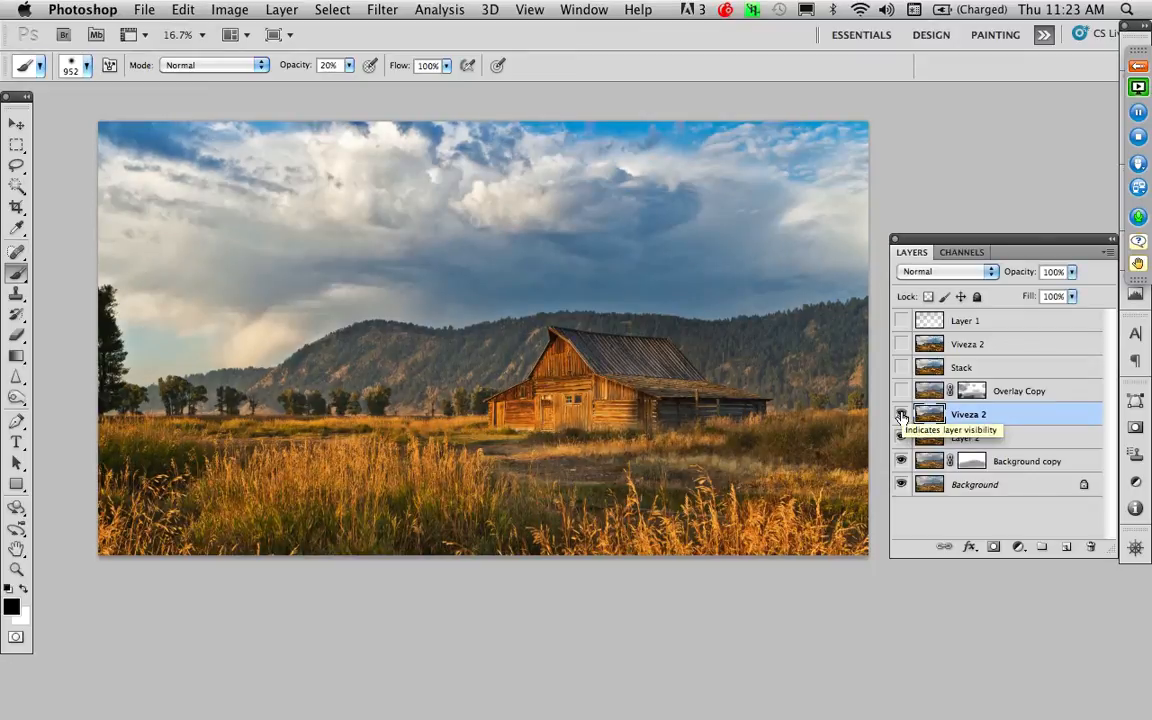
left_click(901, 414)
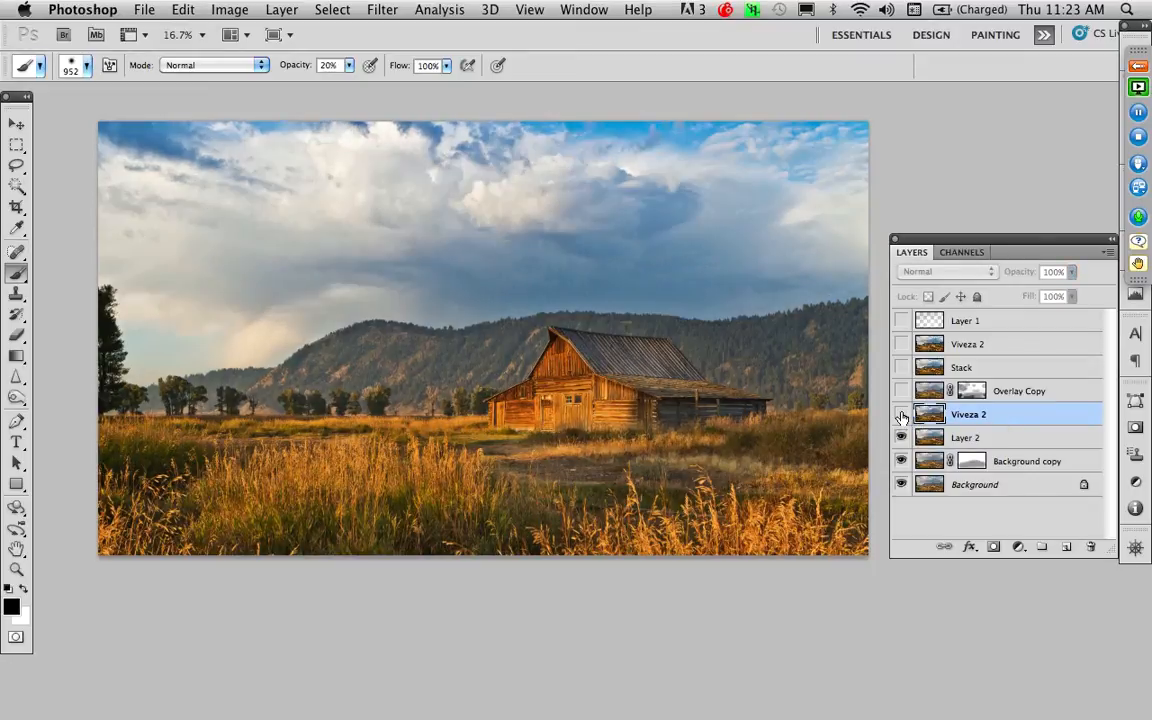
left_click(901, 414)
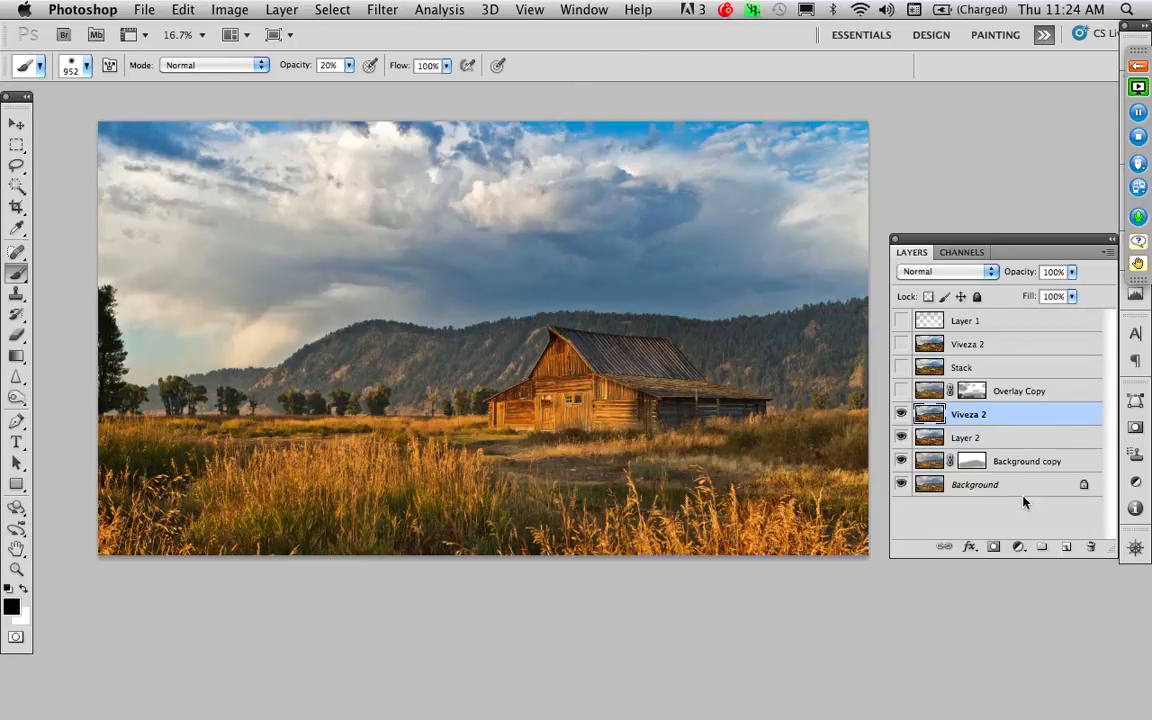
Step: Add a new empty layer above the selected Viveza 2 layer and set its blending mode to Overlay
left_click(1066, 546)
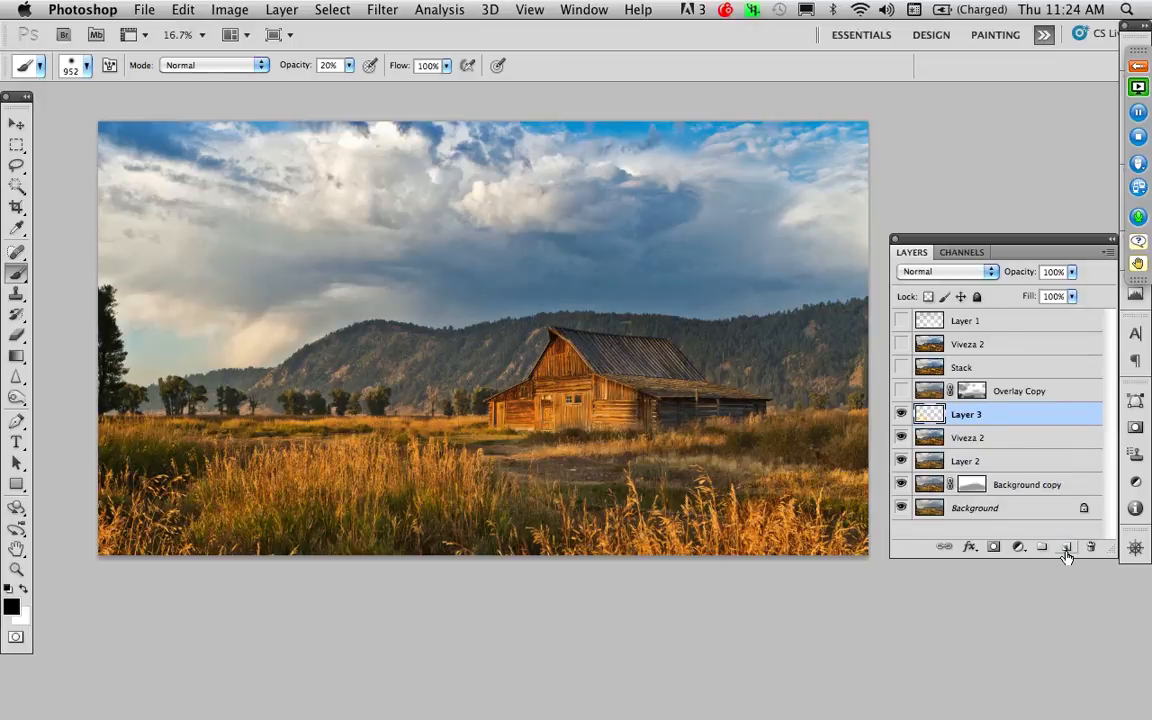
left_click(947, 271)
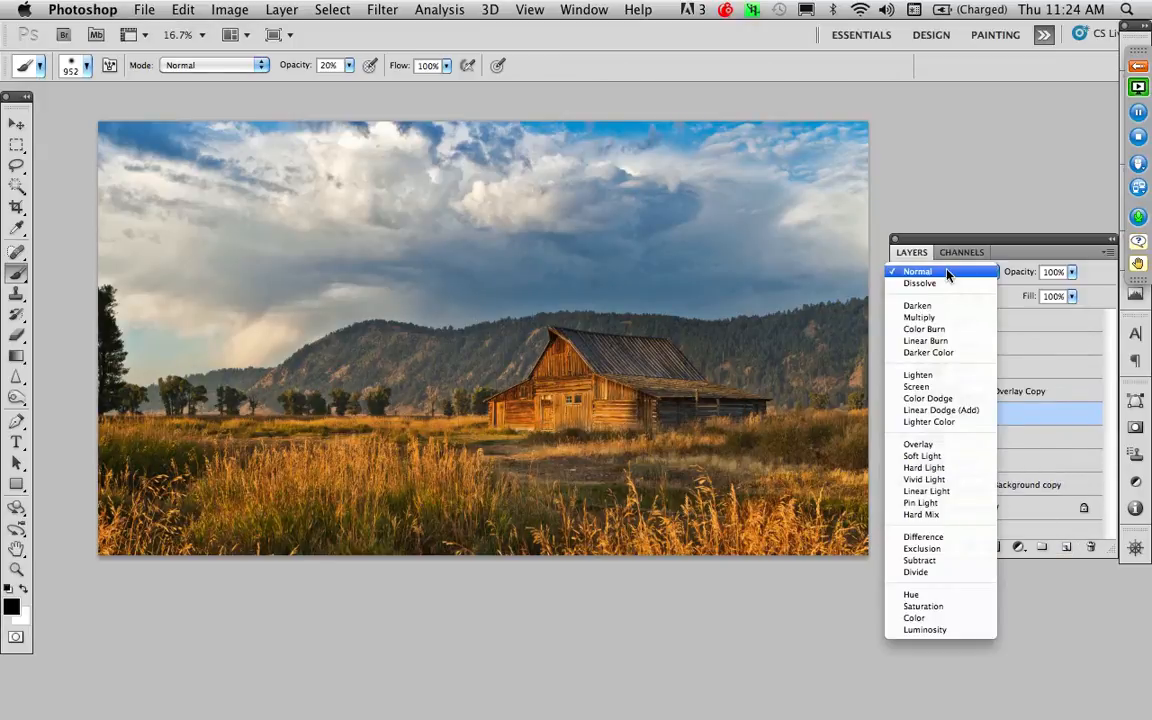
left_click(918, 444)
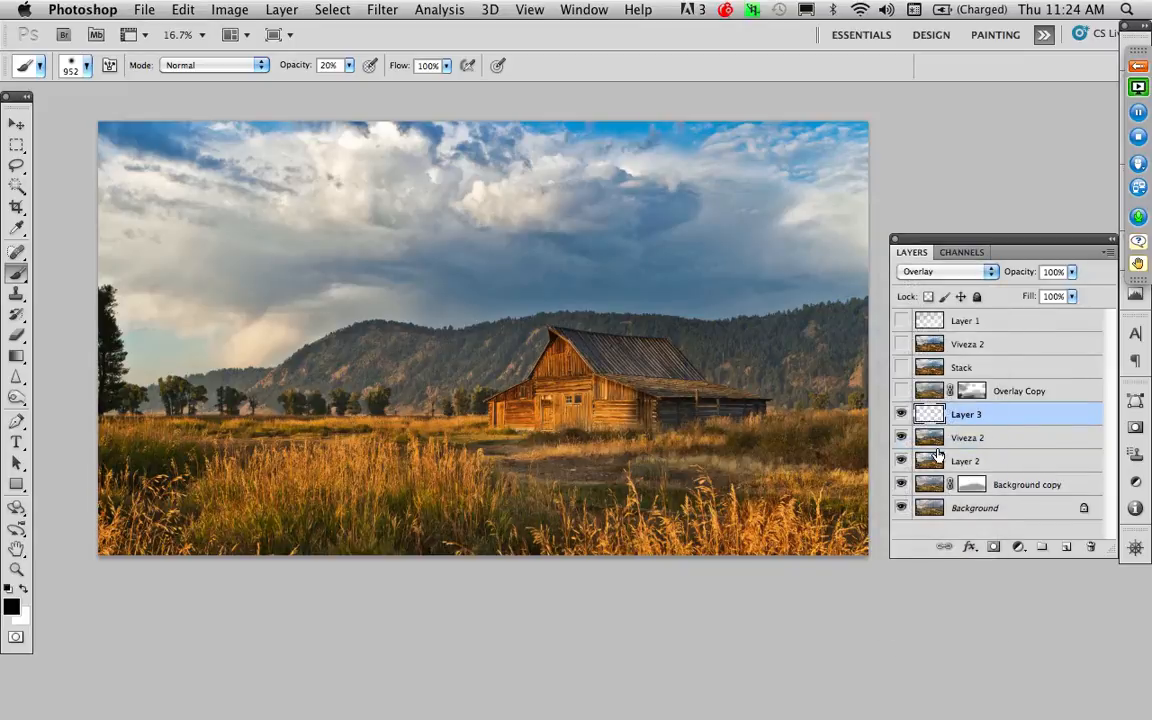
Step: Fill the new Overlay layer with 50% Gray and return to the Brush tool
left_click(146, 10)
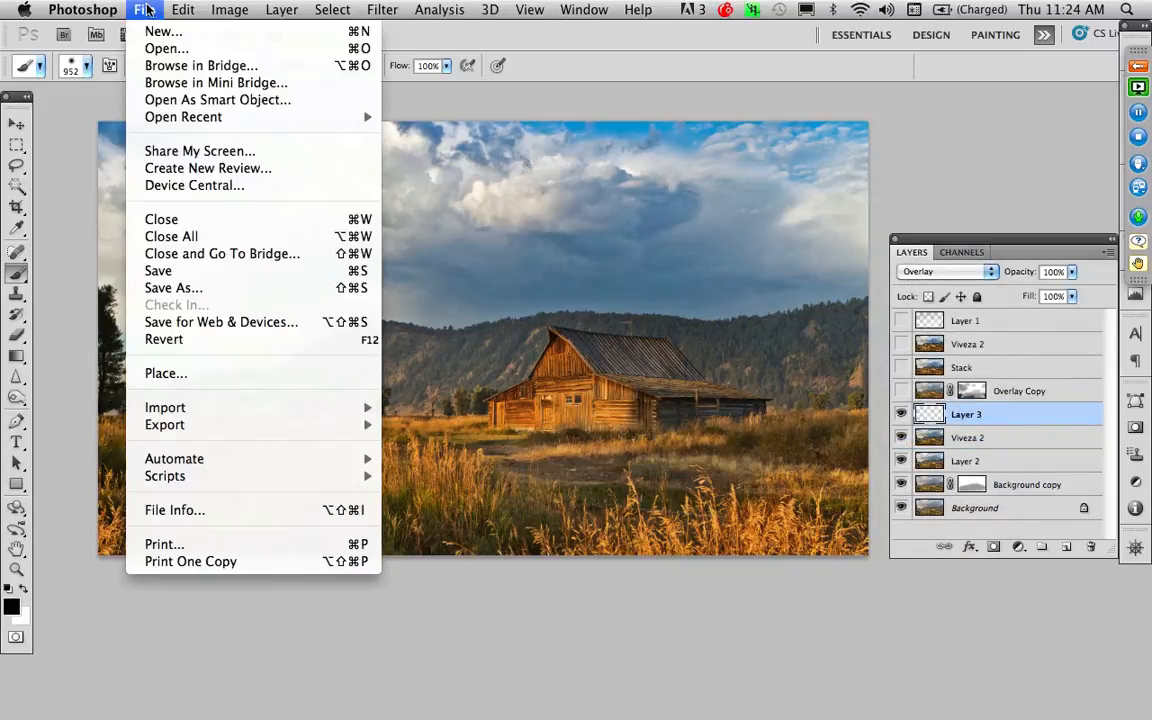
mouse_move(165, 10)
left_click(185, 304)
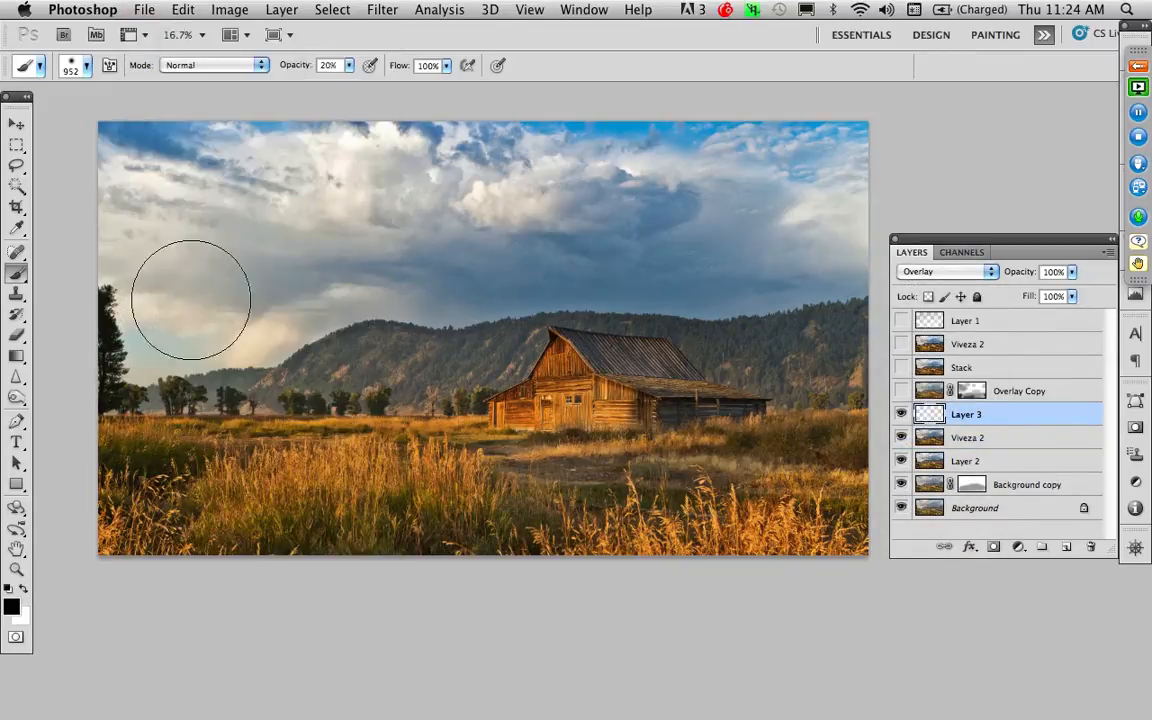
left_click(645, 250)
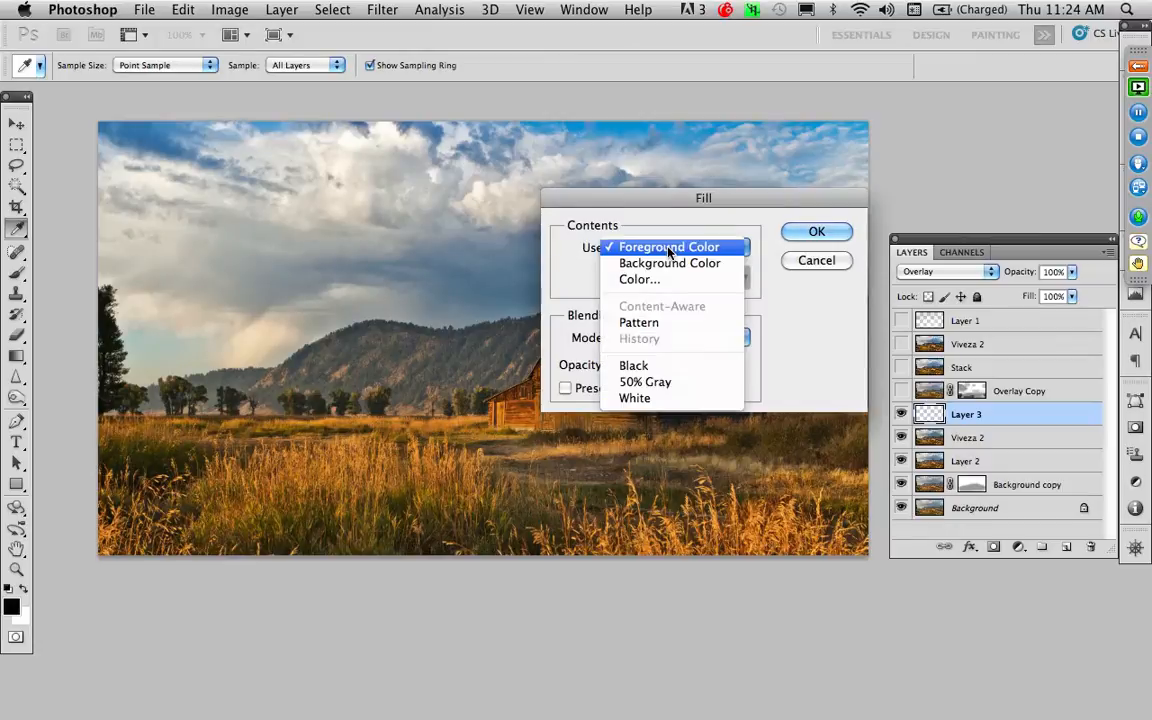
left_click(663, 383)
left_click(820, 233)
key("b")
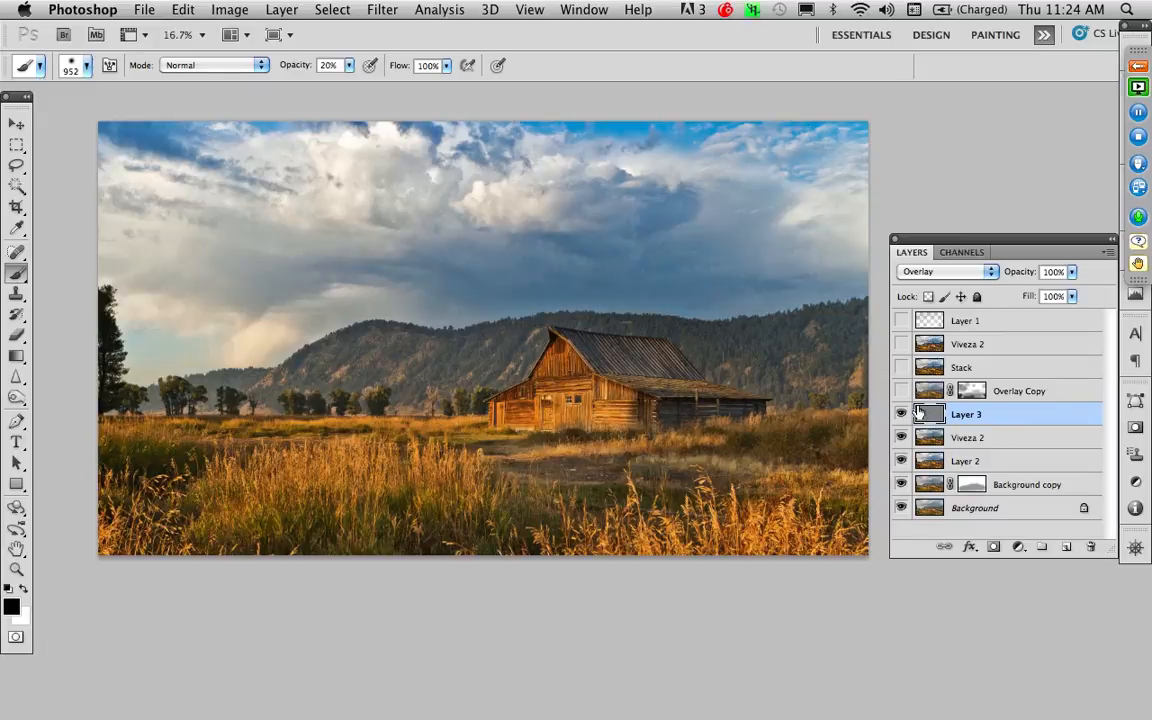
Step: Inspect Layer 3's gray fill by switching its blending mode to Normal, and restore Overlay
left_click(955, 271)
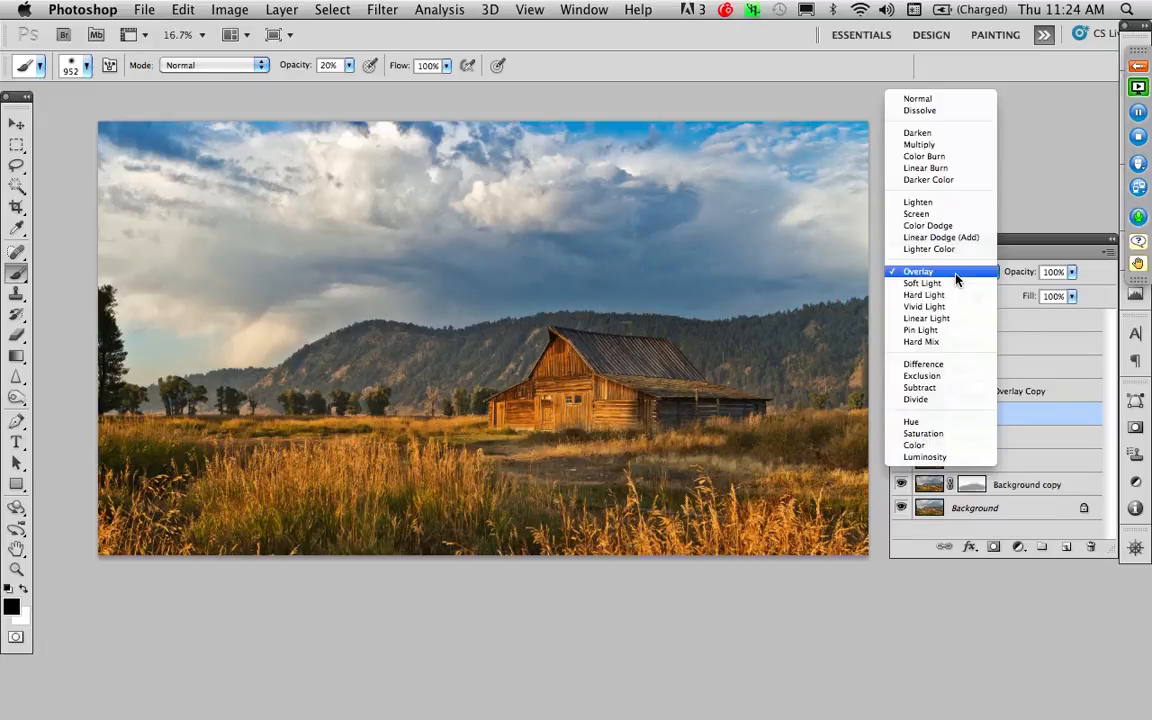
left_click(950, 100)
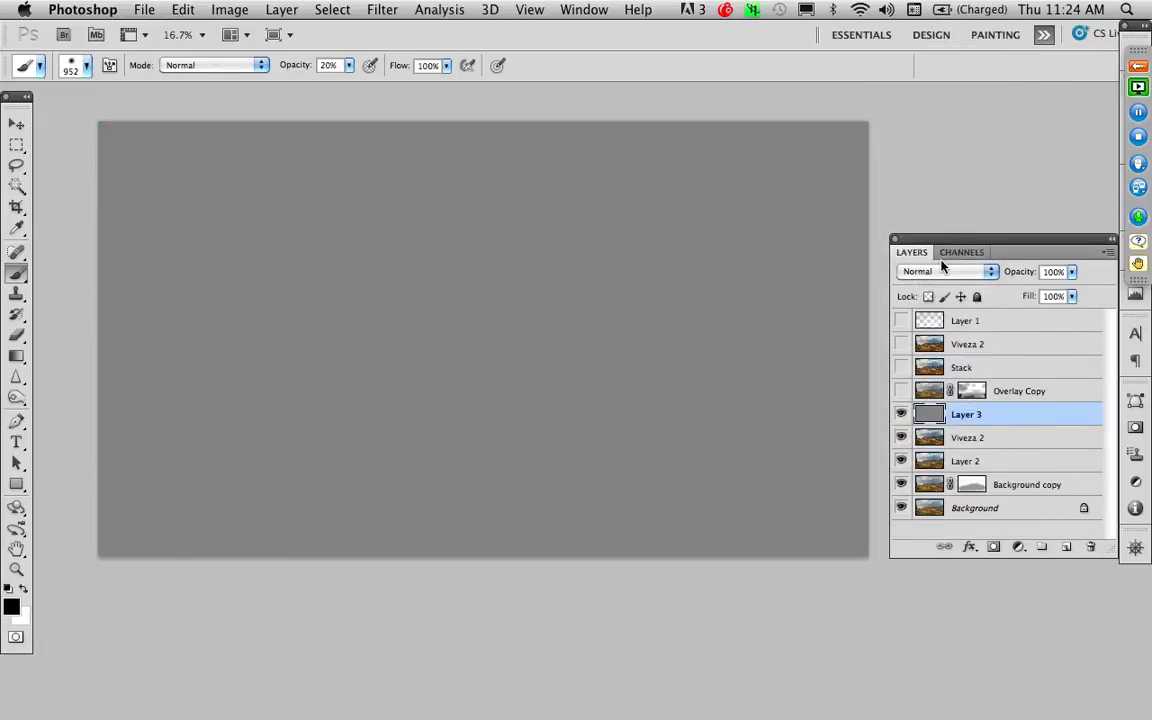
left_click(943, 271)
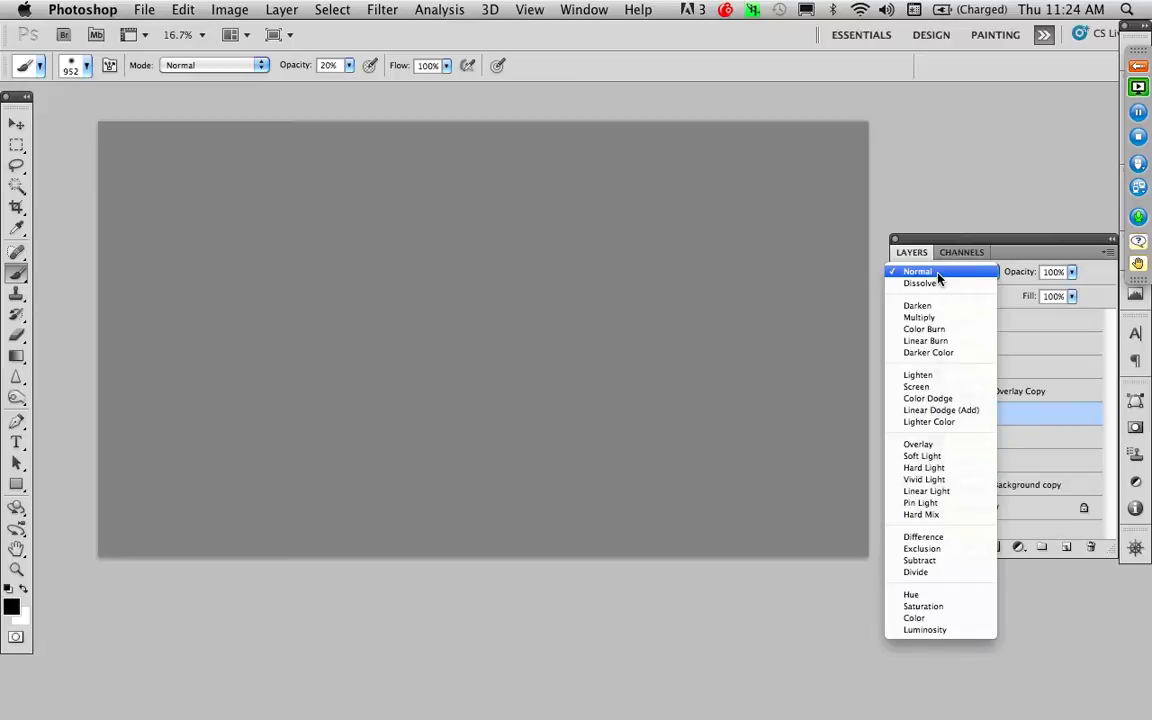
left_click(915, 444)
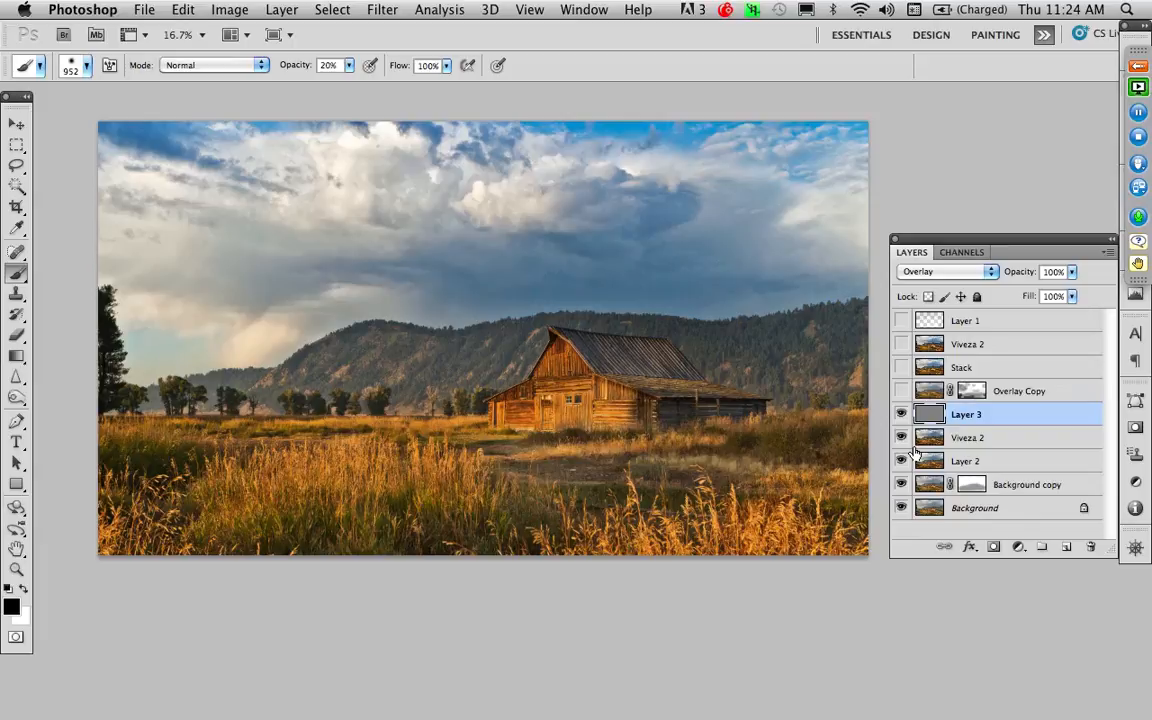
Step: Try to darken the sky with black brush strokes at 10% opacity on the Viveza 2 layer below Layer 3
left_click(914, 440)
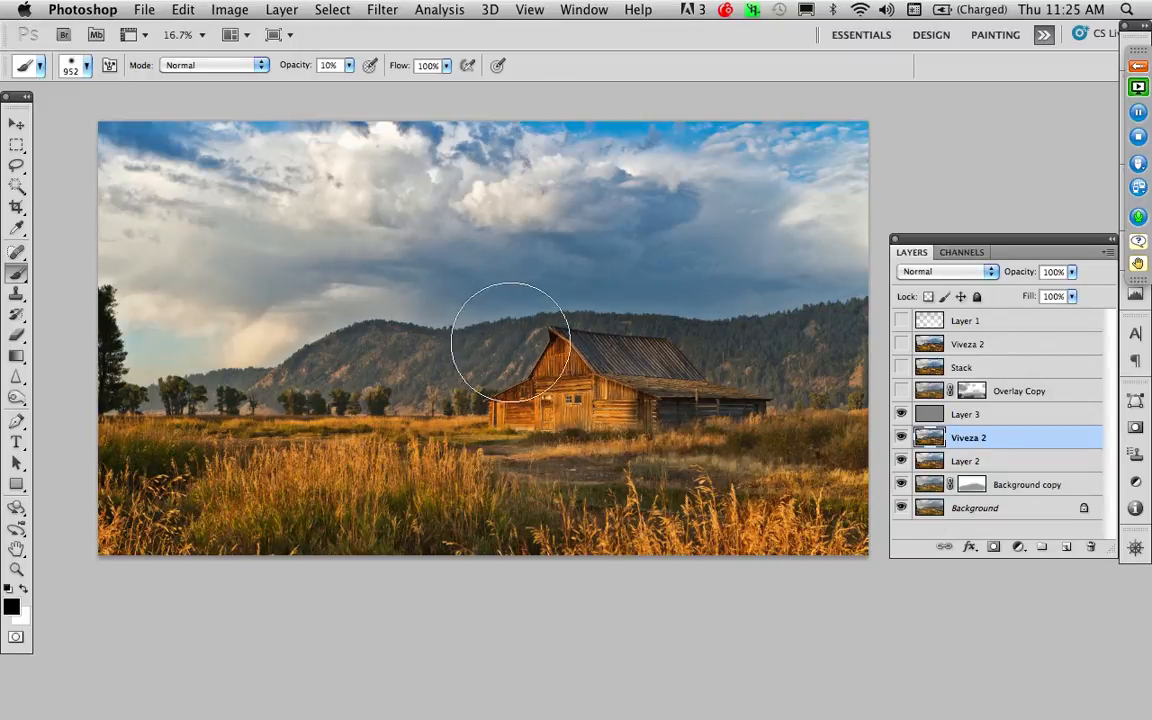
mouse_move(424, 270)
left_mouse_down()
mouse_move(488, 260)
mouse_move(461, 261)
left_mouse_up()
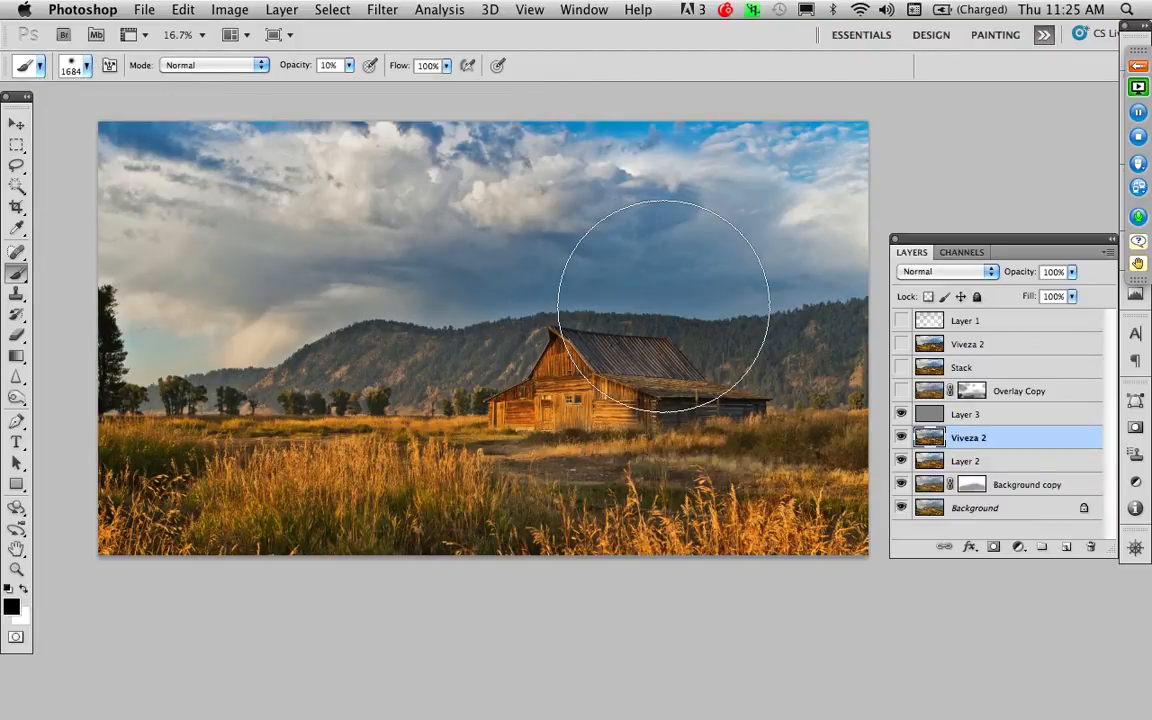
mouse_move(764, 309)
left_mouse_down()
mouse_move(668, 301)
mouse_move(674, 293)
left_mouse_up()
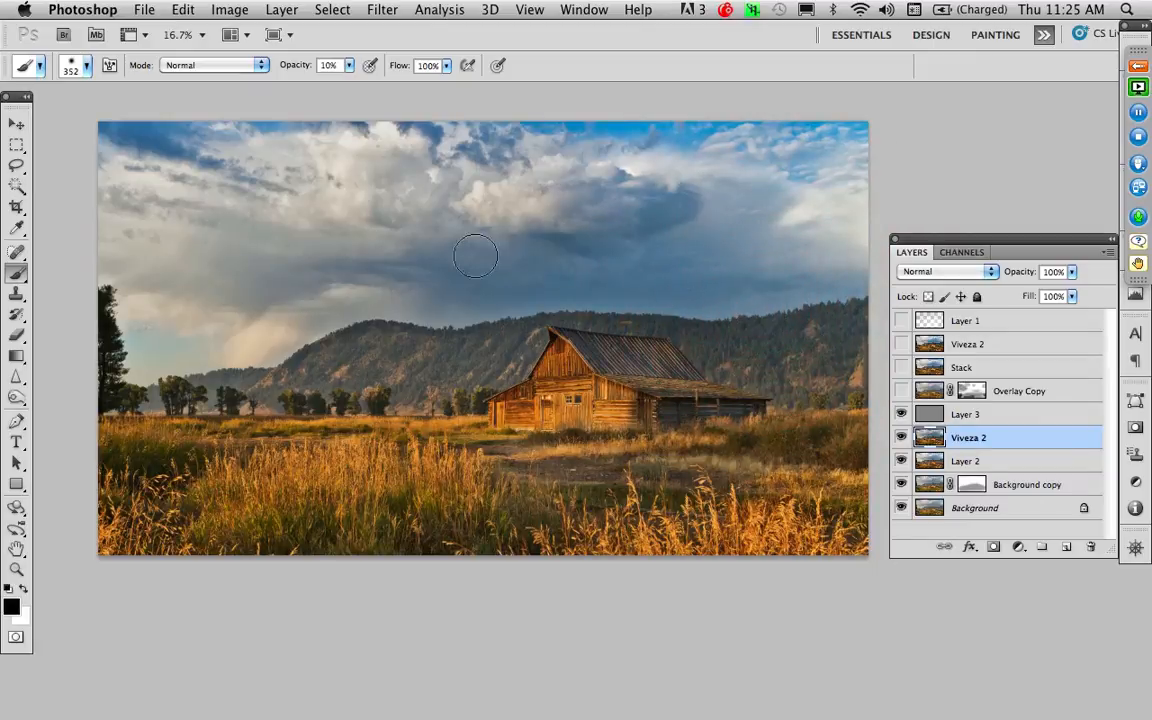
mouse_move(475, 257)
left_mouse_down()
mouse_move(772, 274)
mouse_move(475, 289)
mouse_move(383, 281)
mouse_move(622, 215)
mouse_move(677, 279)
mouse_move(765, 292)
mouse_move(714, 310)
mouse_move(536, 305)
mouse_move(427, 317)
mouse_move(397, 270)
mouse_move(519, 185)
mouse_move(488, 144)
mouse_move(587, 185)
mouse_move(657, 188)
mouse_move(653, 210)
mouse_move(759, 197)
mouse_move(722, 224)
mouse_move(667, 230)
left_mouse_up()
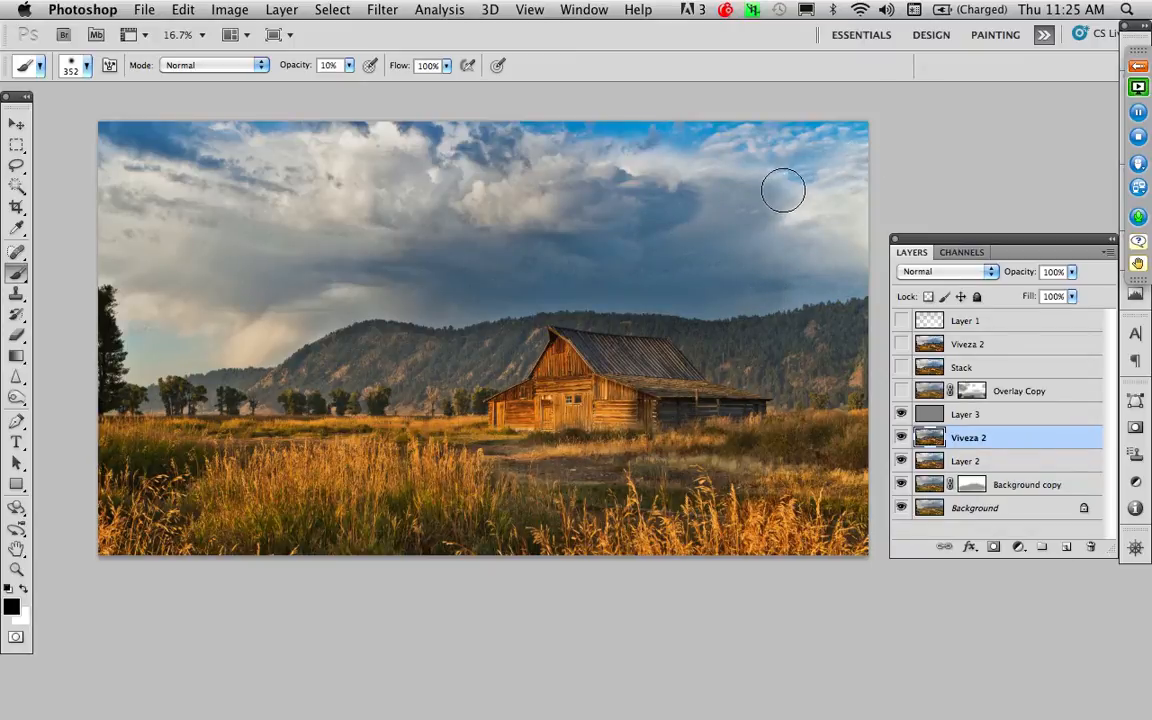
left_click_drag(766, 204, 856, 205)
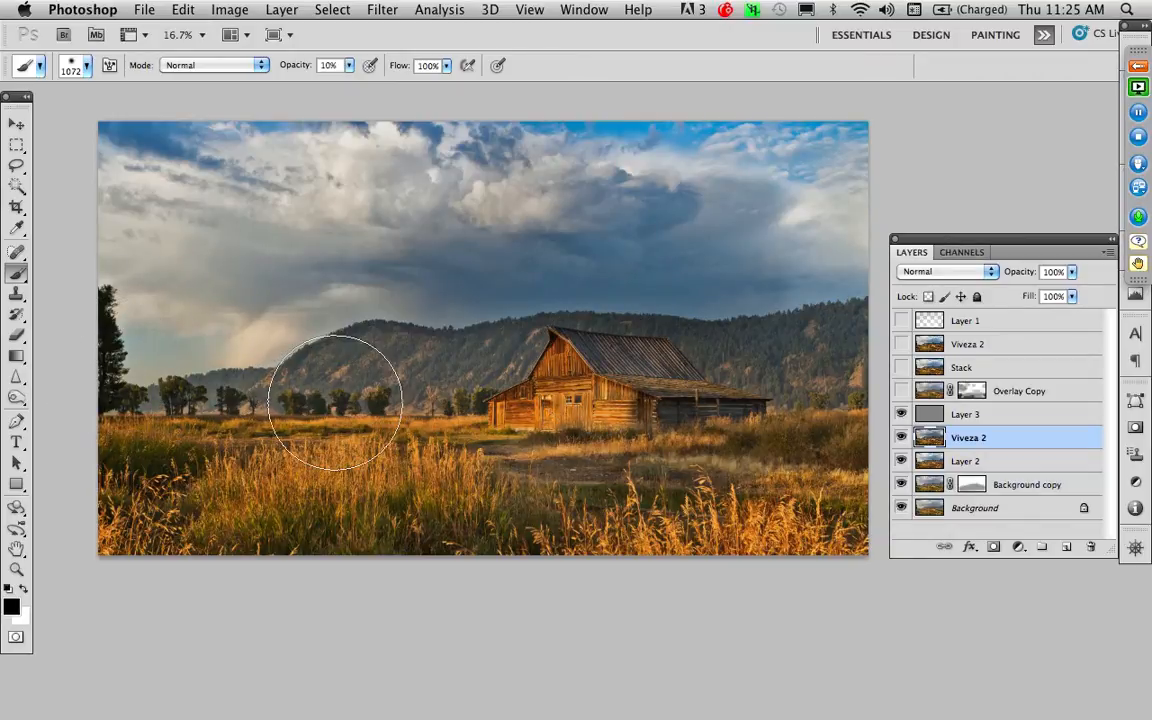
key("x")
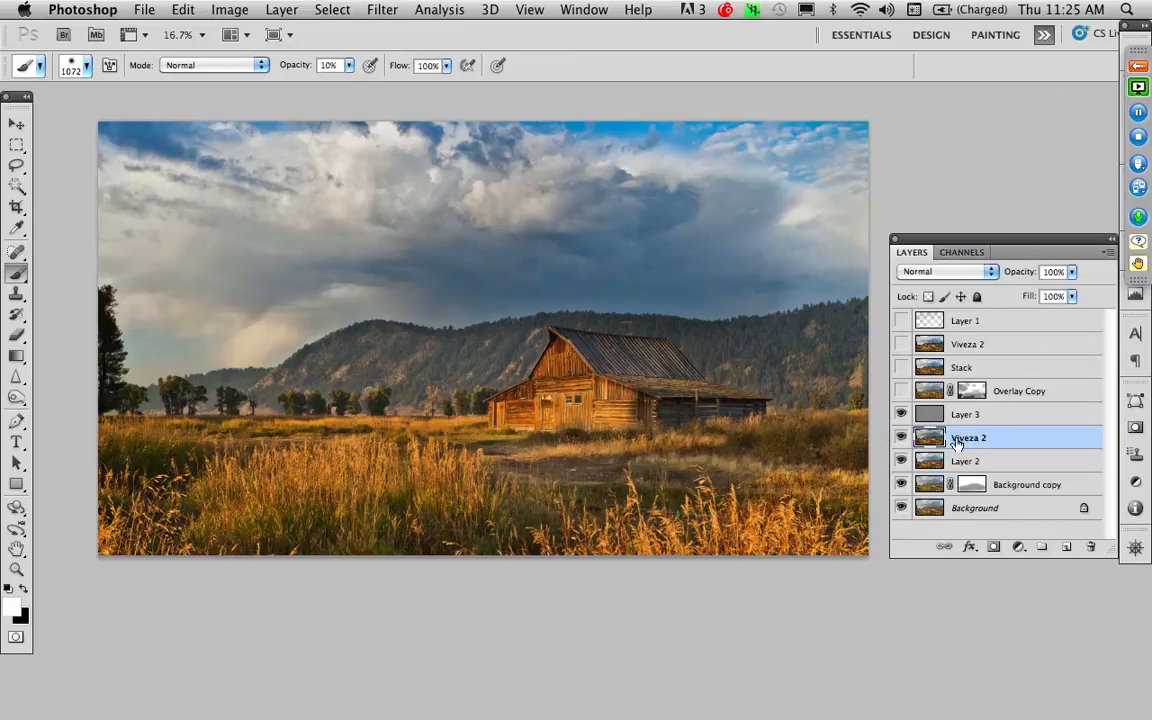
Step: Undo the brush strokes on the Viveza 2 layer by returning the history to the last blending change
left_click(584, 9)
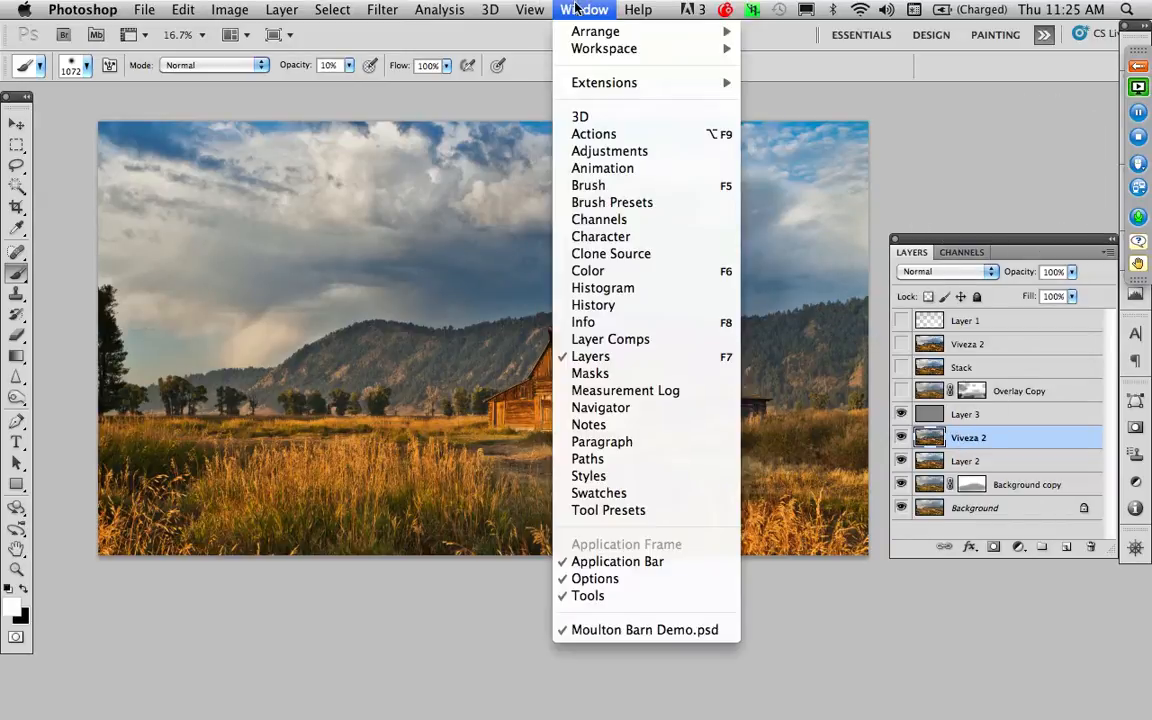
left_click(609, 304)
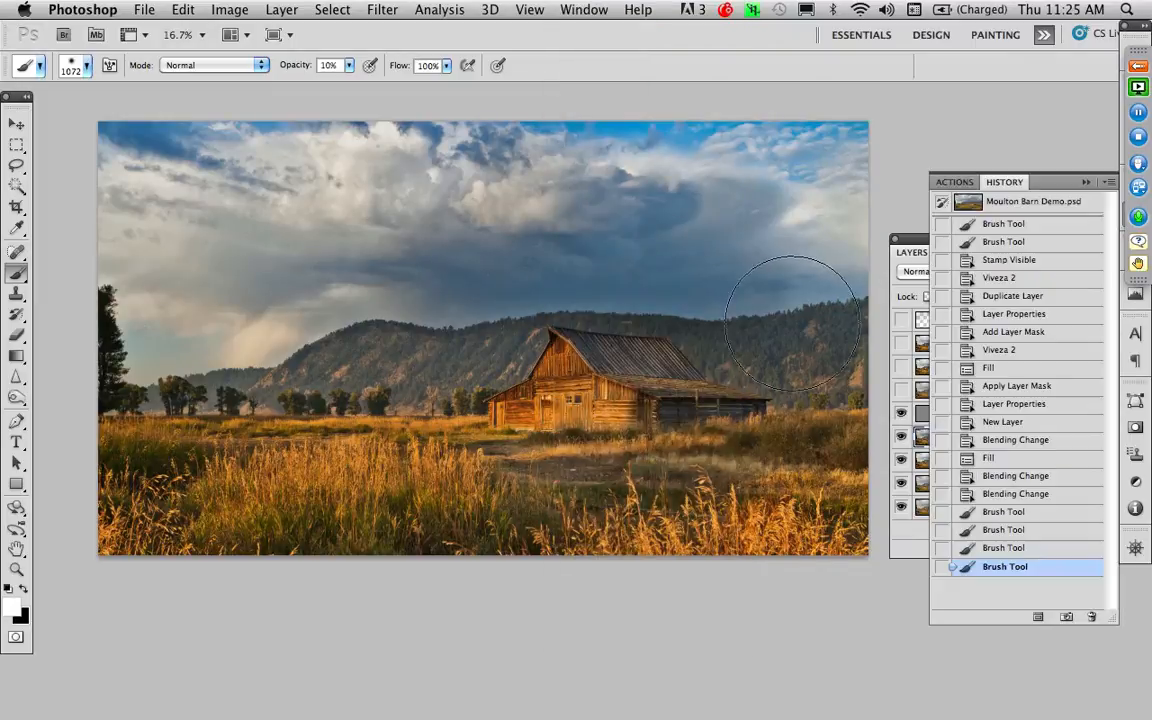
left_click(1037, 493)
Step: On Layer 3, darken the sky with black and lighten the barn and foreground with white, brushing at 10% opacity
left_click(924, 418)
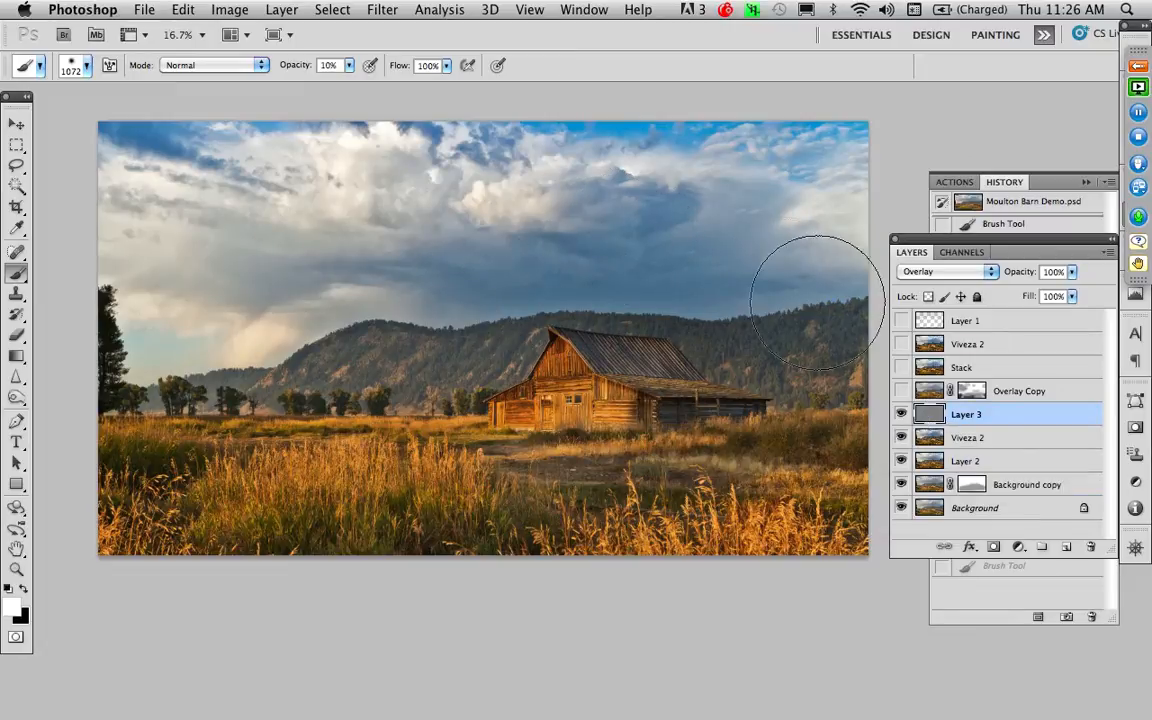
key("x")
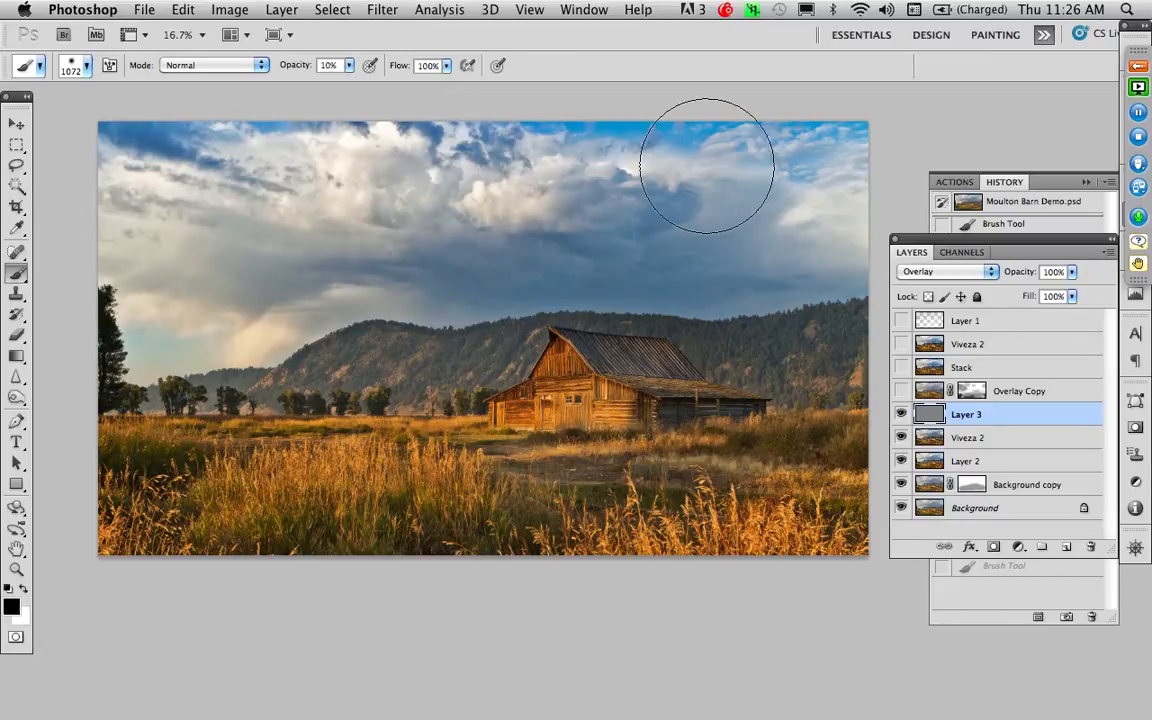
mouse_move(791, 209)
left_mouse_down()
mouse_move(575, 243)
mouse_move(232, 247)
mouse_move(73, 332)
left_mouse_up()
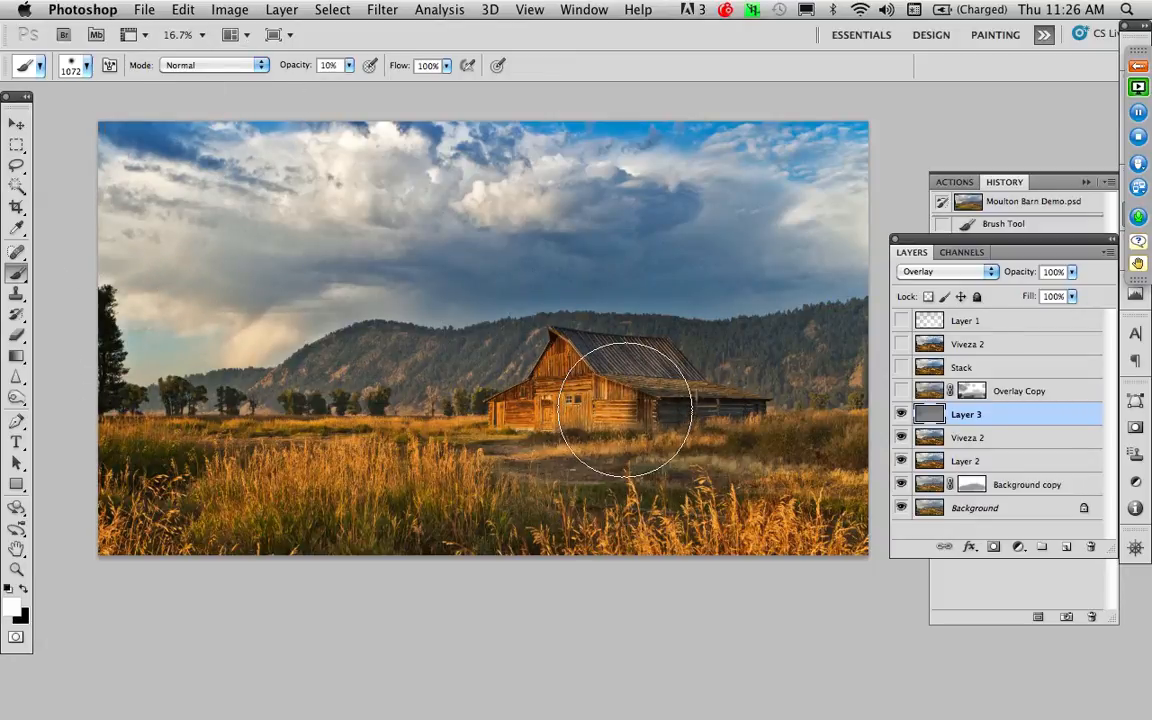
key("x")
mouse_move(610, 403)
left_mouse_down()
mouse_move(645, 494)
mouse_move(570, 450)
mouse_move(713, 485)
mouse_move(678, 426)
mouse_move(545, 455)
mouse_move(500, 440)
left_mouse_up()
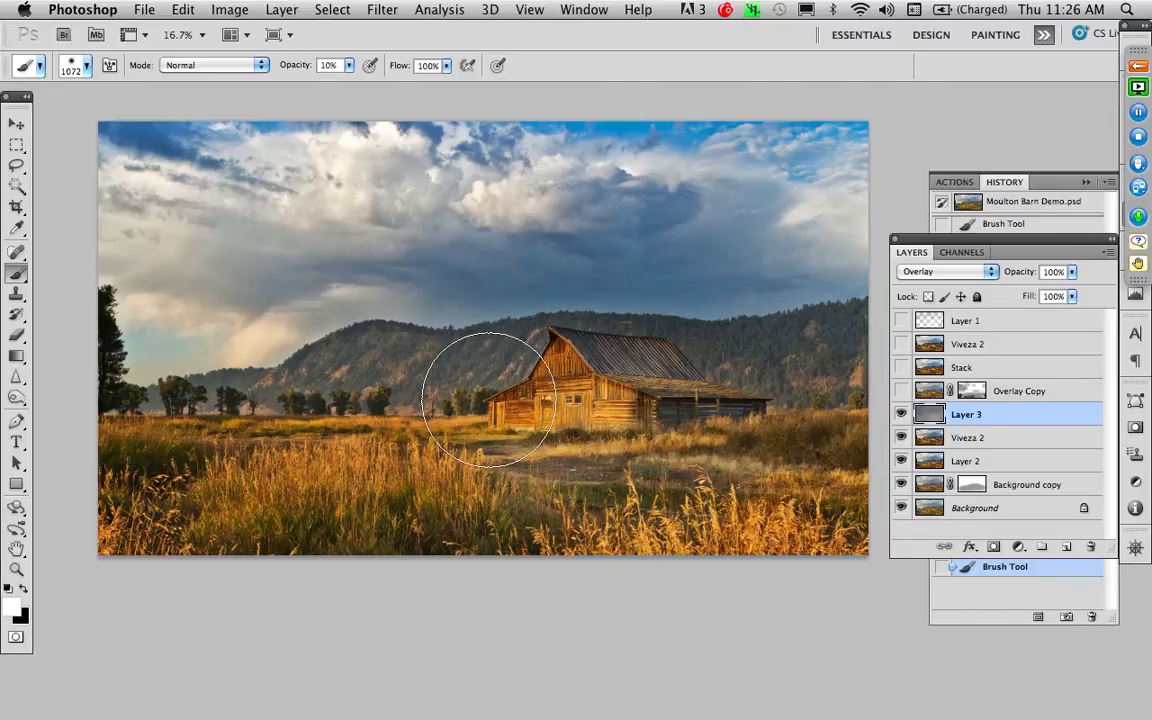
Step: Reduce the brush size to 664 and darken the hills on both sides of the barn with black strokes on Layer 3
left_click_drag(487, 399, 458, 400, "ctrl+alt")
key("x")
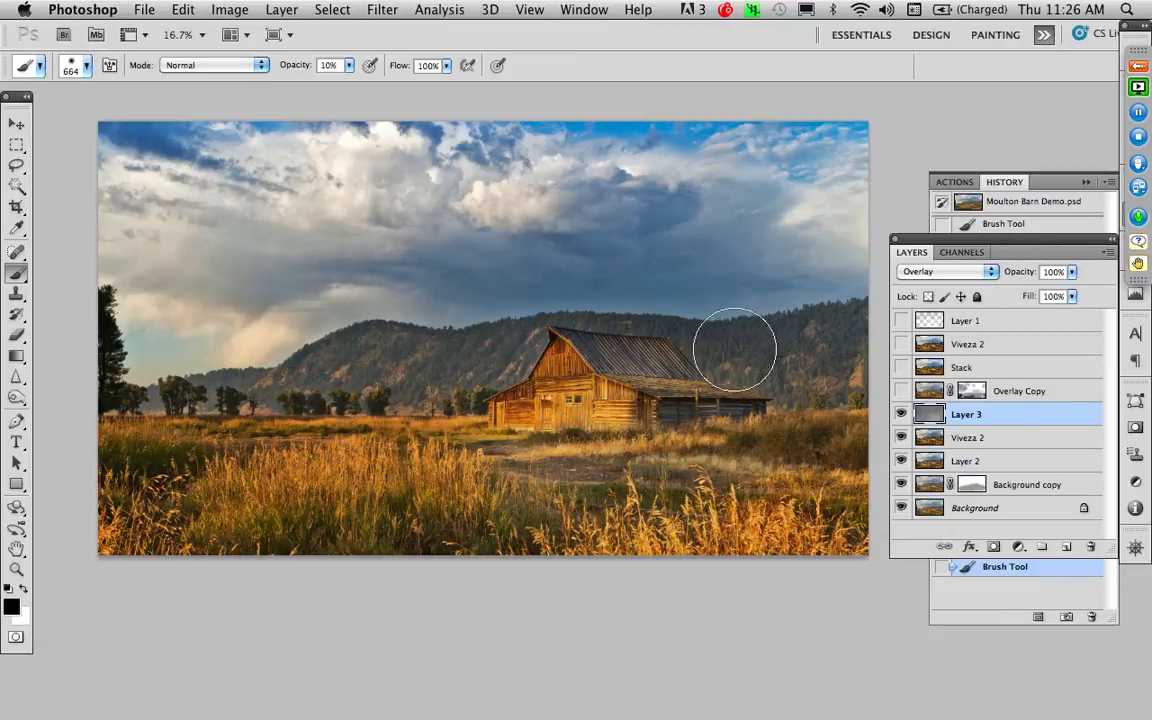
left_click_drag(845, 368, 695, 343)
mouse_move(499, 365)
left_mouse_down()
mouse_move(343, 384)
mouse_move(472, 380)
mouse_move(282, 390)
left_mouse_up()
left_click_drag(414, 388, 225, 415)
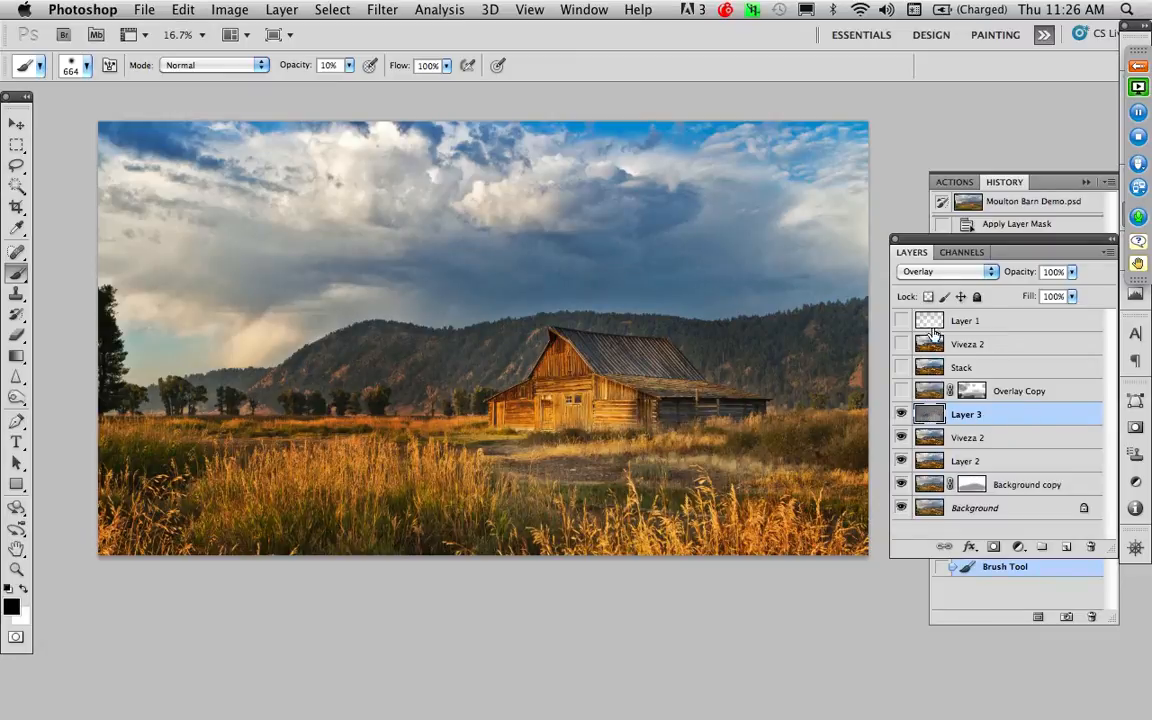
Step: Inspect the dodge and burn strokes on Layer 3 in Normal blending mode, and return the layer to Overlay
left_click(935, 272)
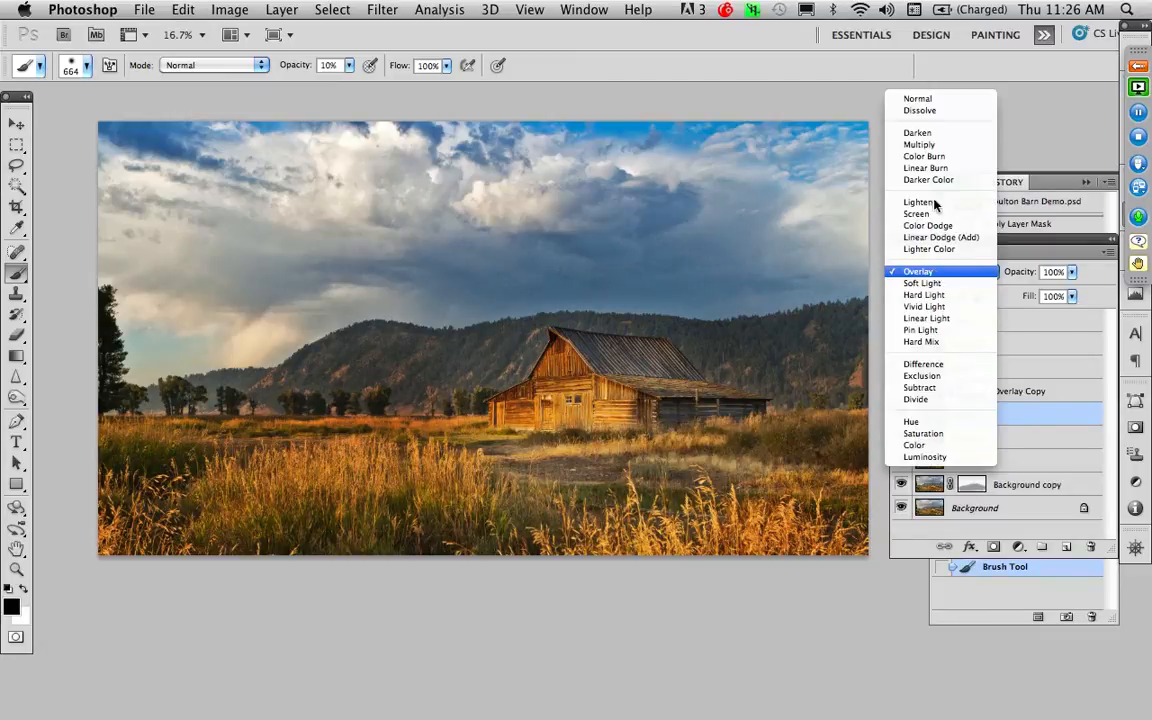
left_click(928, 98)
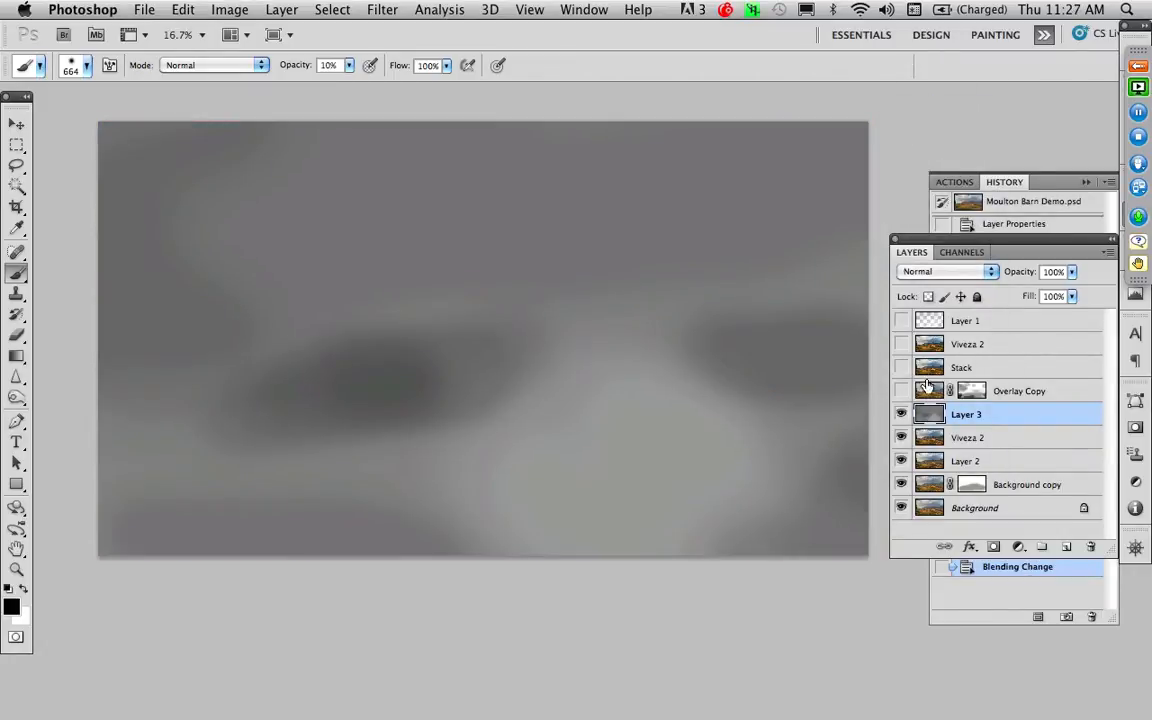
left_click(945, 272)
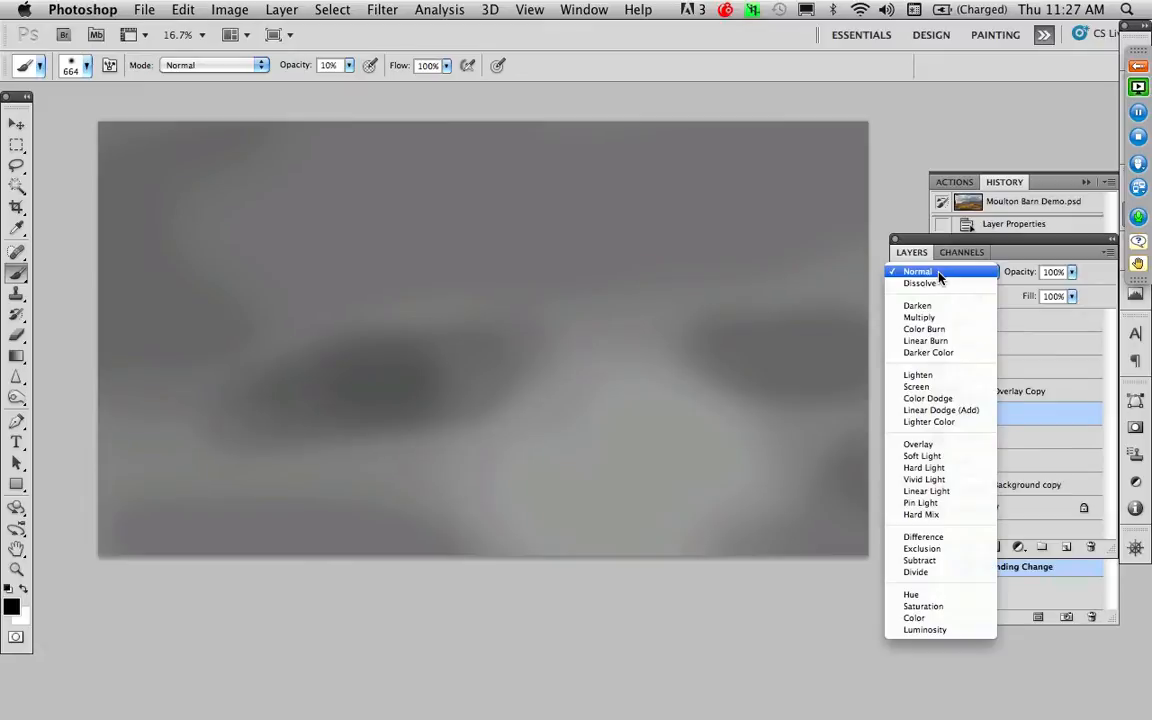
left_click(917, 445)
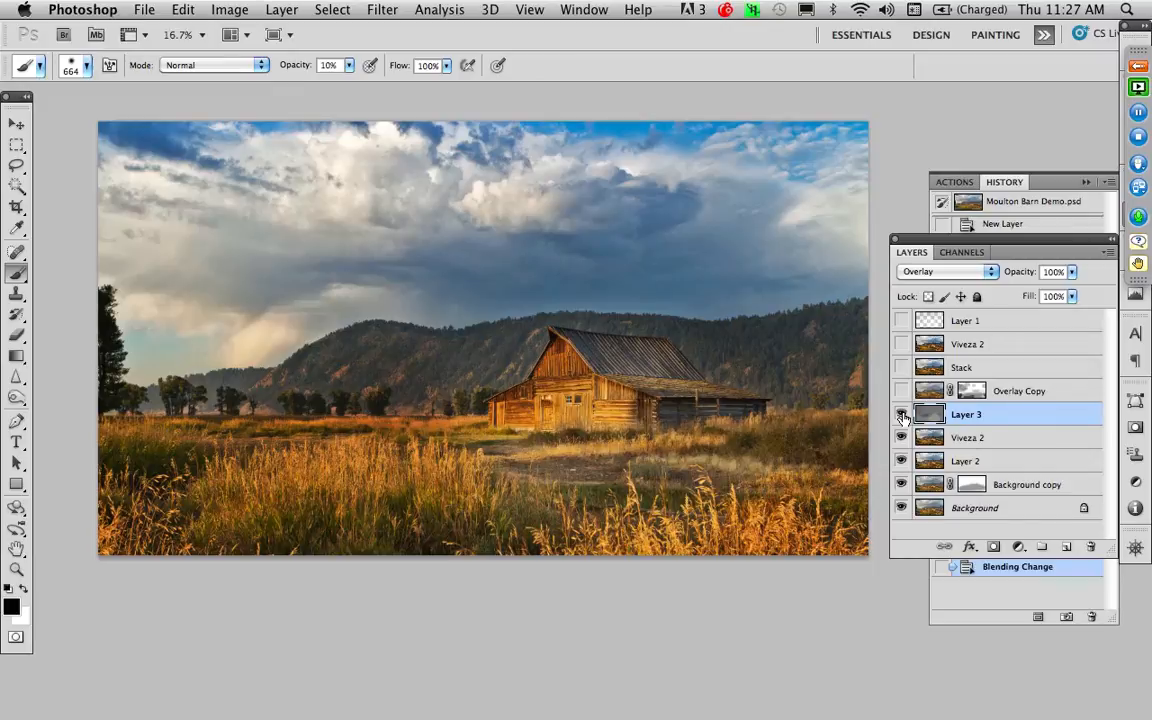
Step: Hide and show Layer 3 twice to compare the photo with and without the dodging and burning
left_click(902, 415)
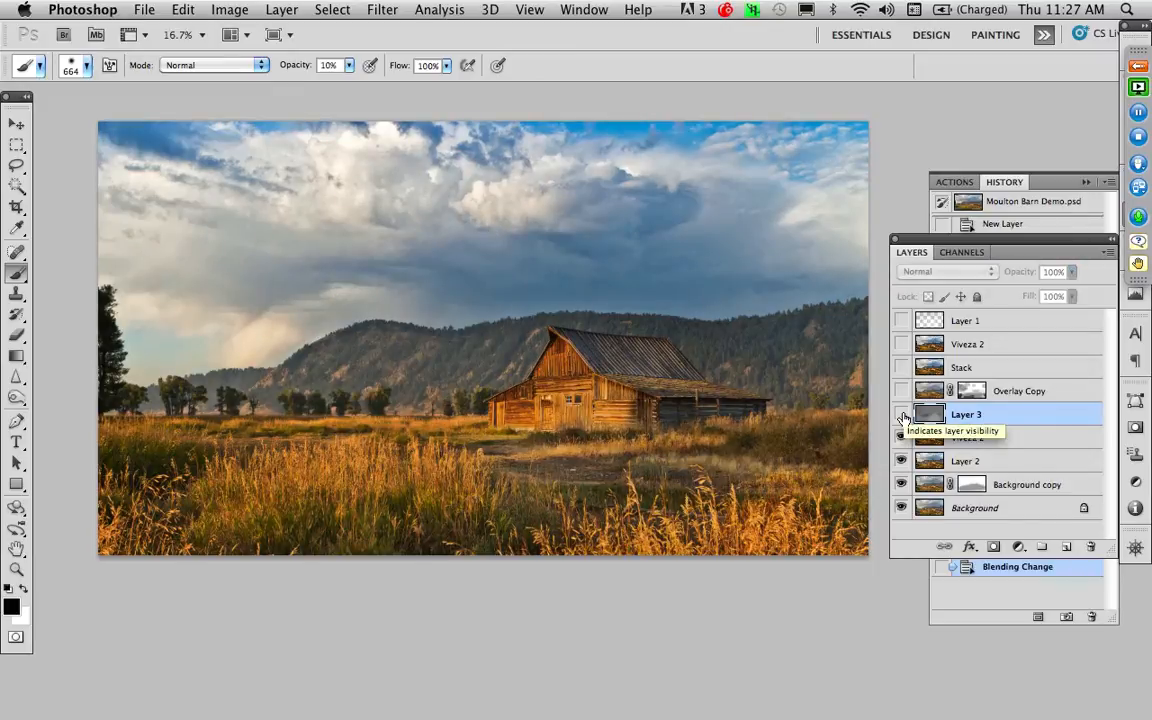
left_click(902, 415)
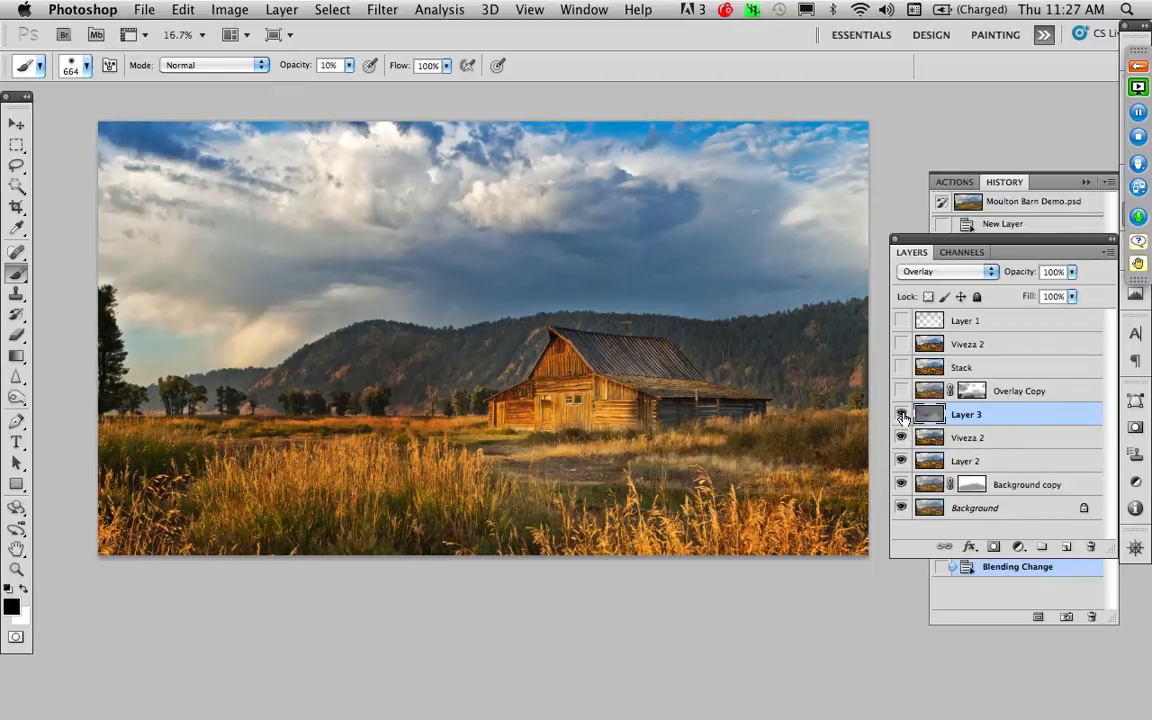
left_click(902, 415)
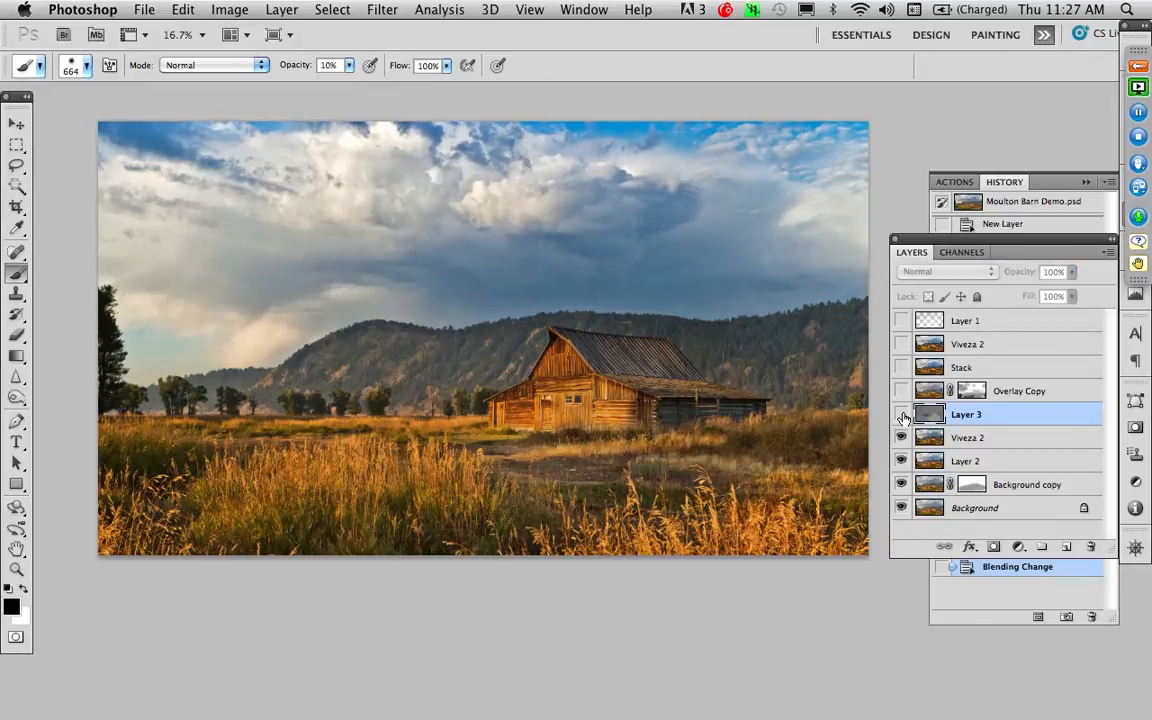
left_click(902, 415)
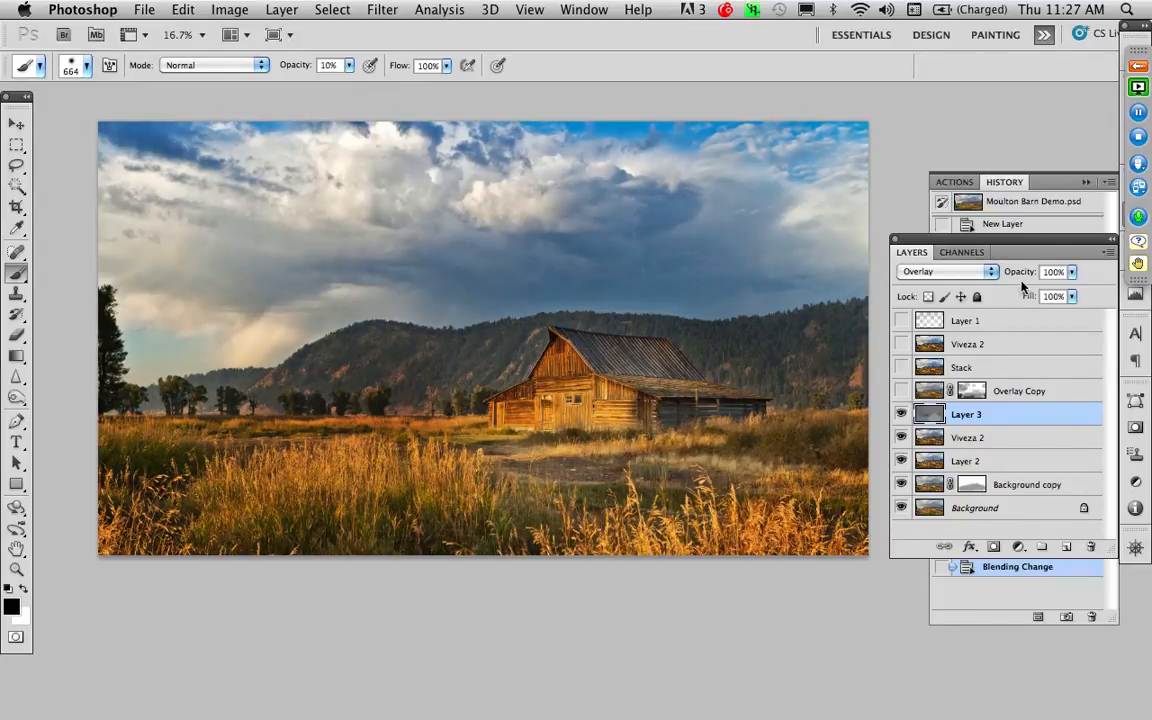
Step: Reduce Layer 3's opacity to 76% and toggle its visibility to check the softened effect
left_click(1071, 277)
left_click_drag(1073, 290, 1052, 291)
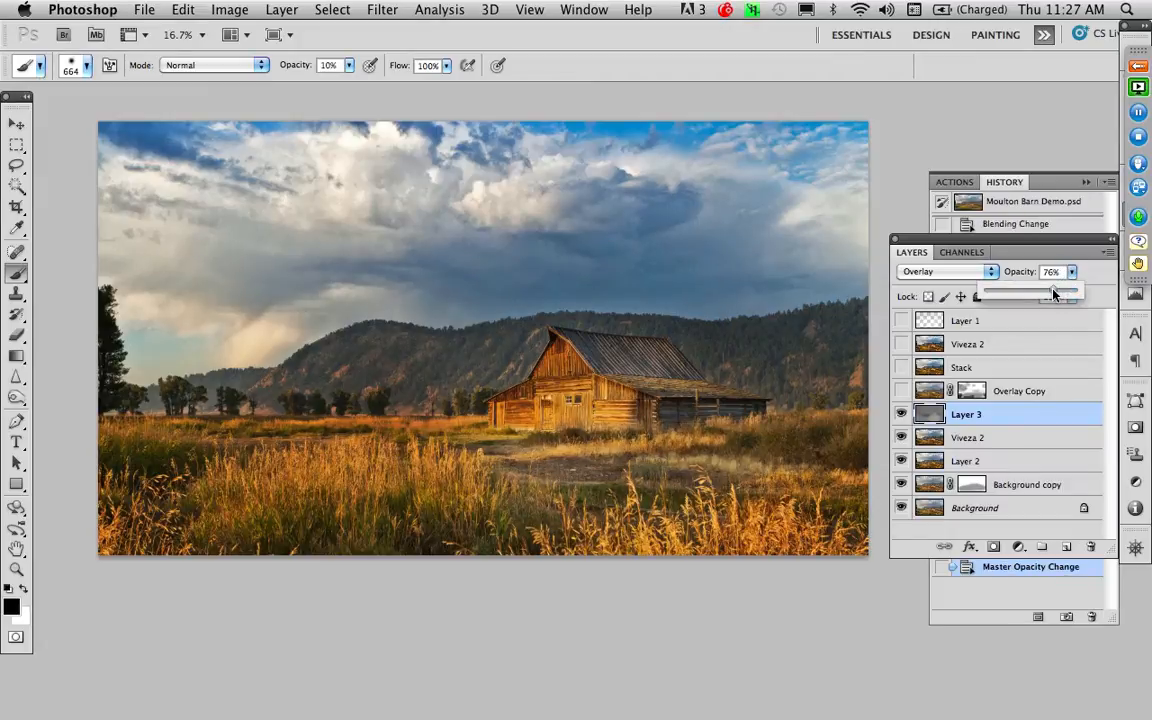
left_click(902, 415)
left_click(902, 415)
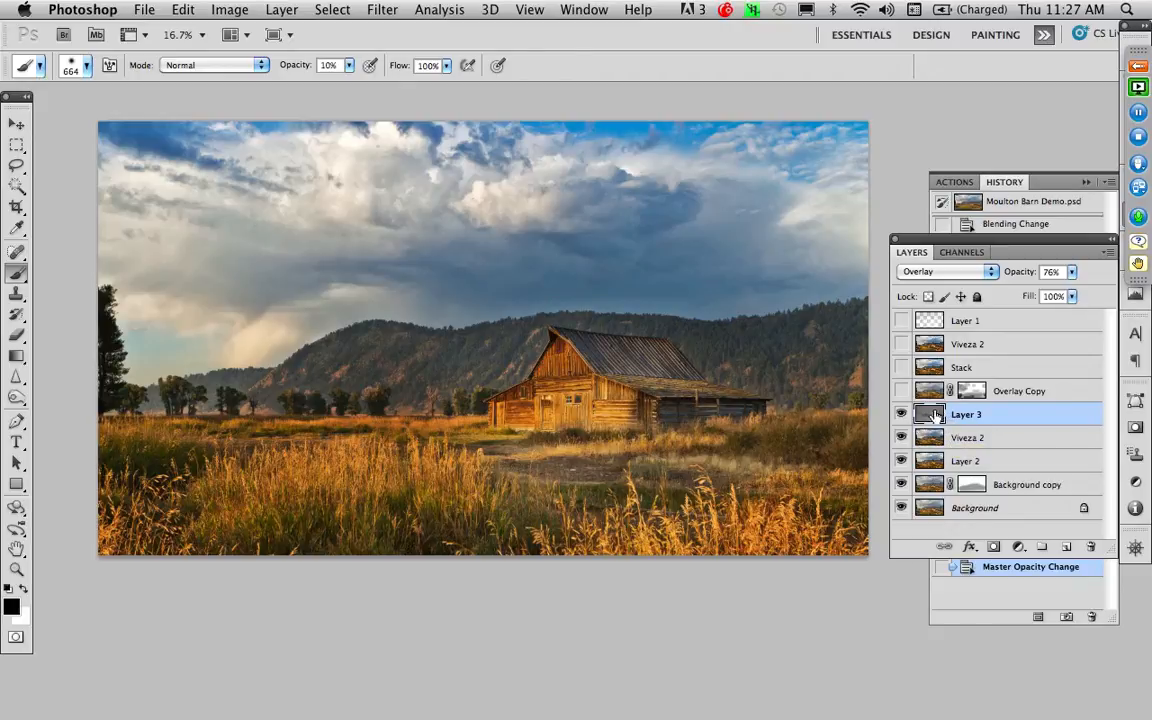
Step: Examine the enlarged barn photo in full-screen view, and compare the edited layers against the original Background alone
key("f")
key("f")
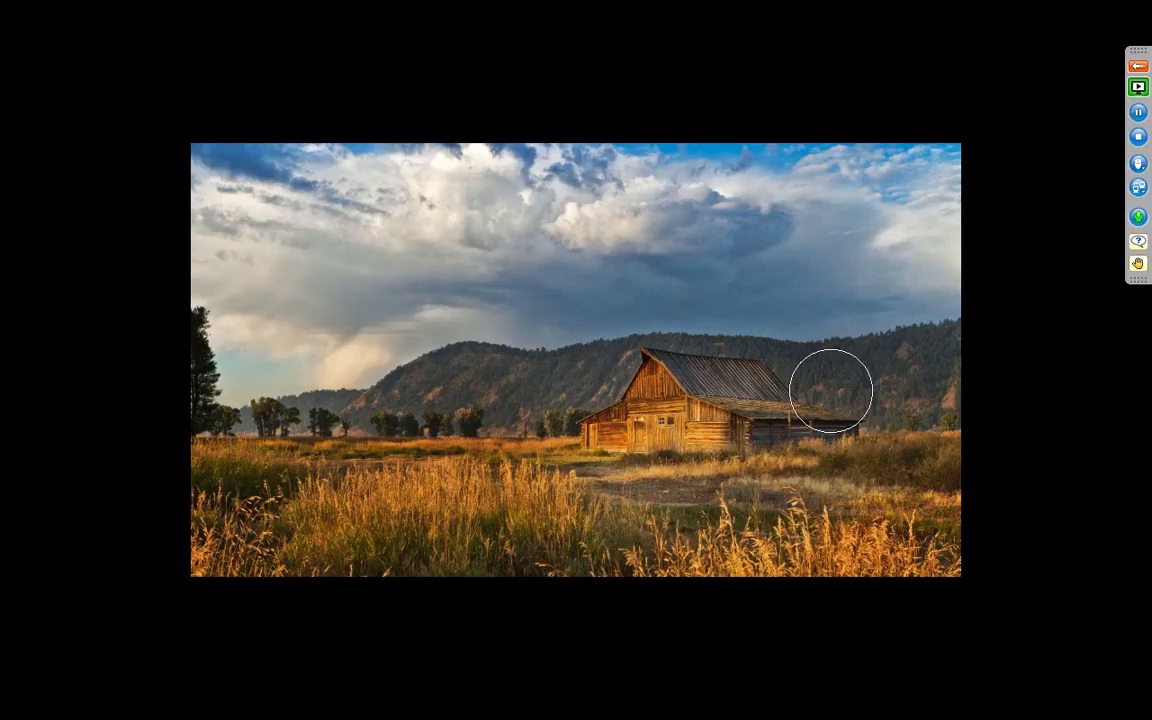
key("ctrl+plus")
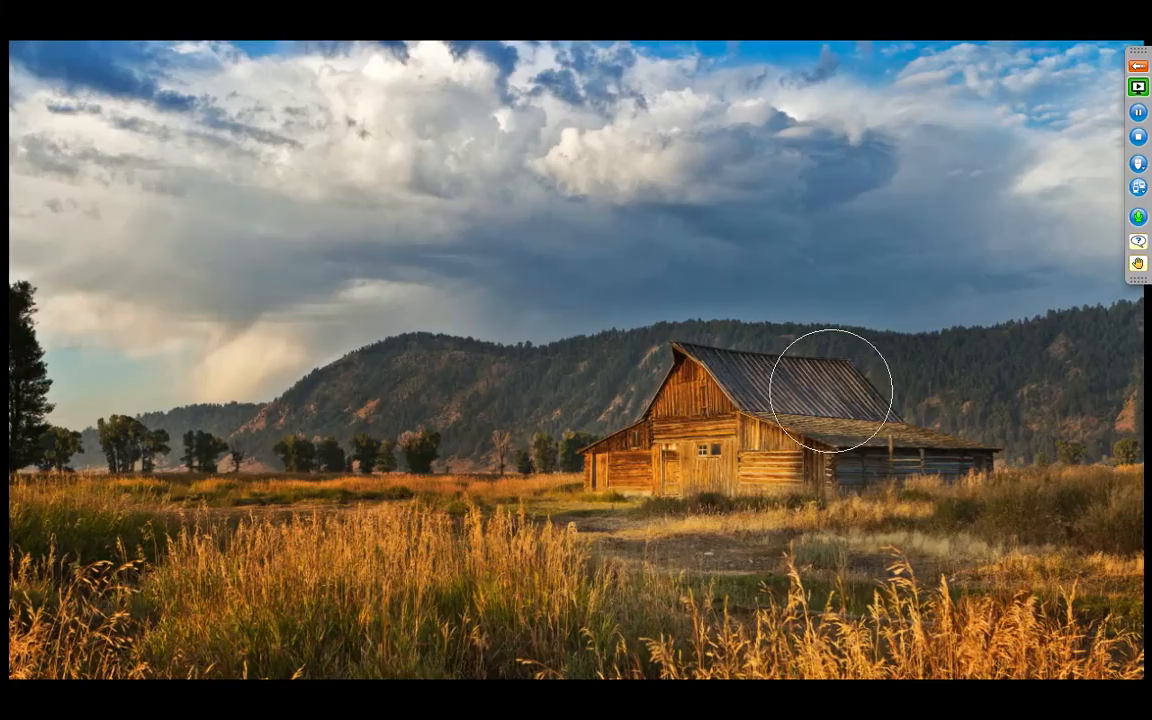
key("f")
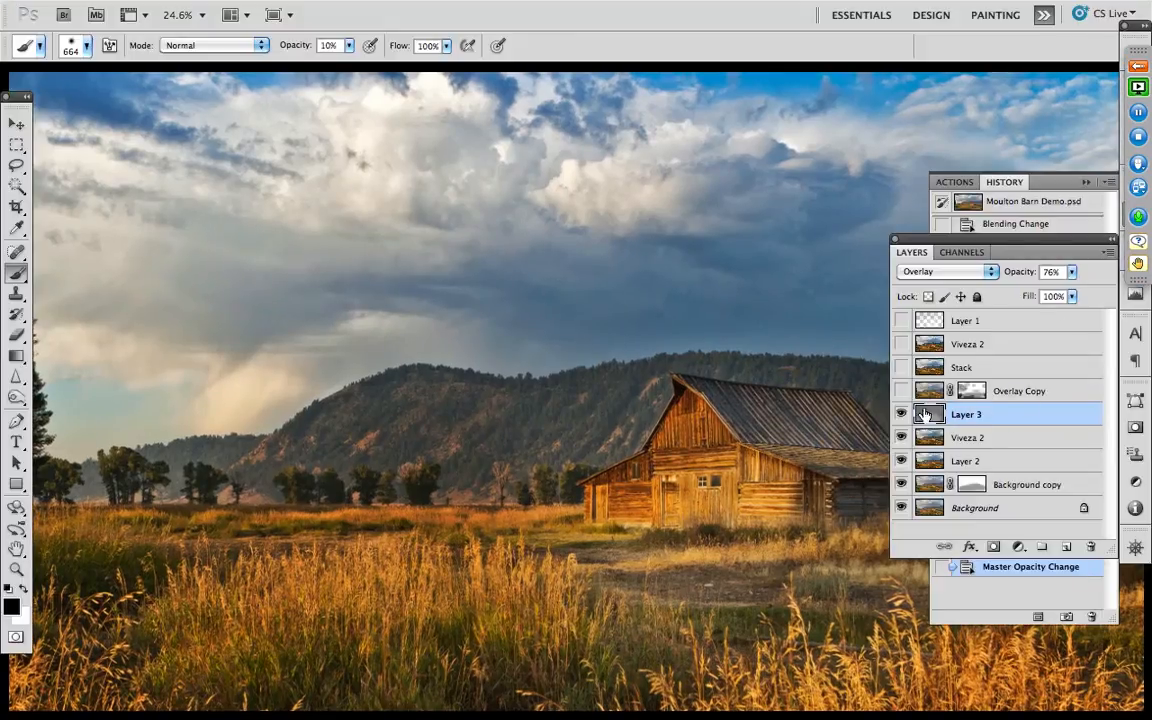
left_click(903, 483)
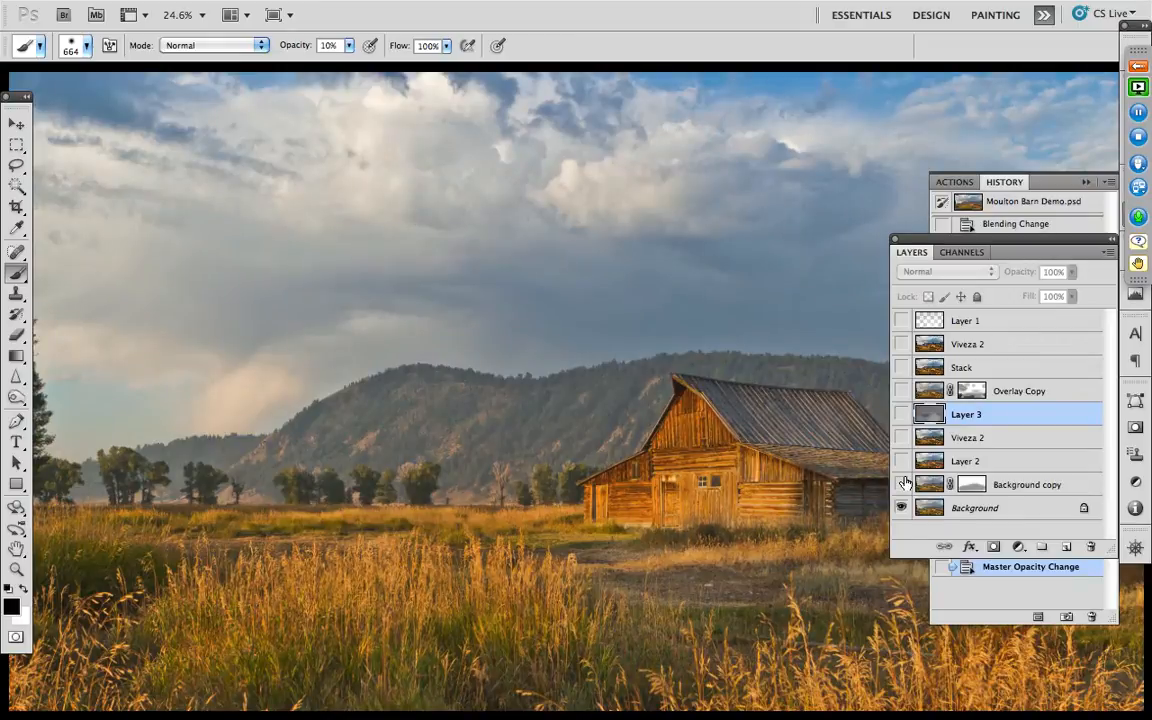
left_click_drag(903, 483, 903, 425)
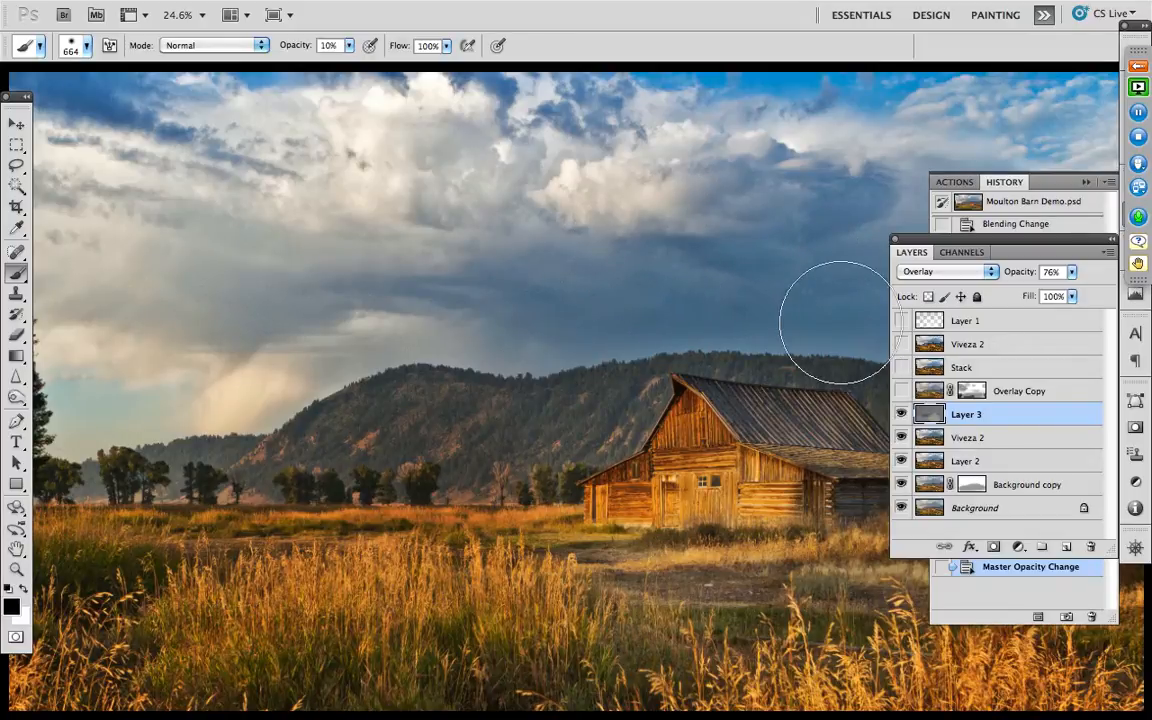
Step: Close the Moulton Barn Demo document
key("super+w")
left_click(540, 266)
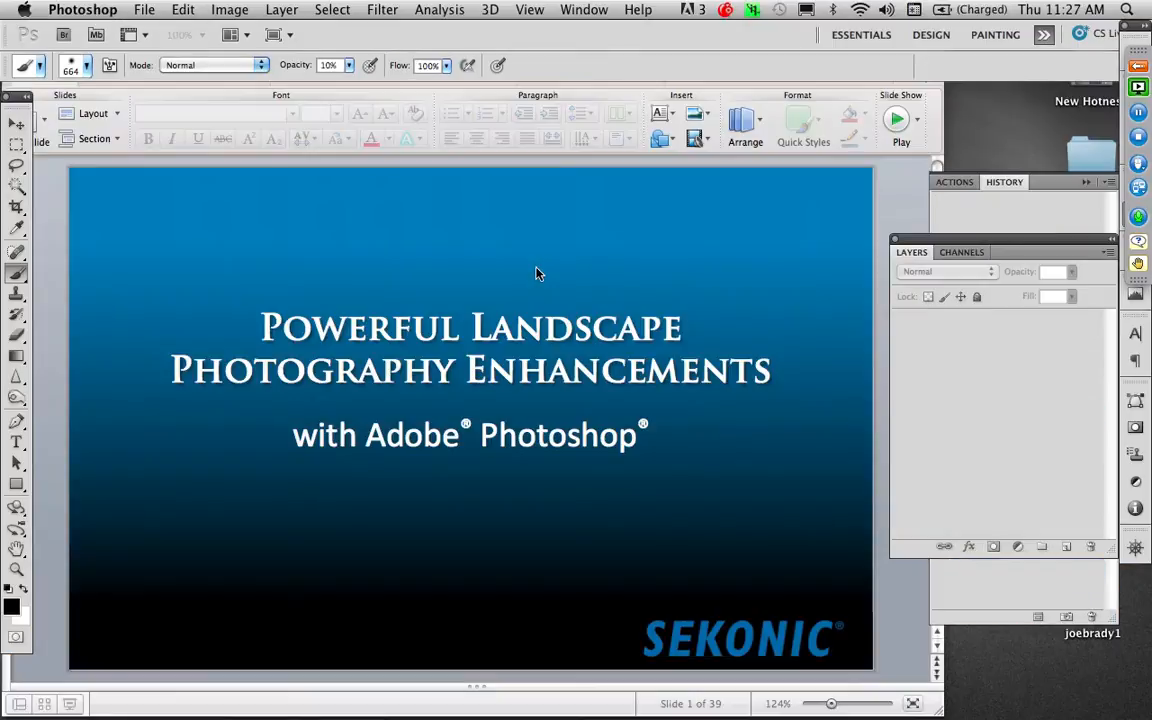
Step: Switch to the PowerPoint slideshow and advance to the Schwabacher Landing map with the Grand Teton range outlined
left_click(721, 378)
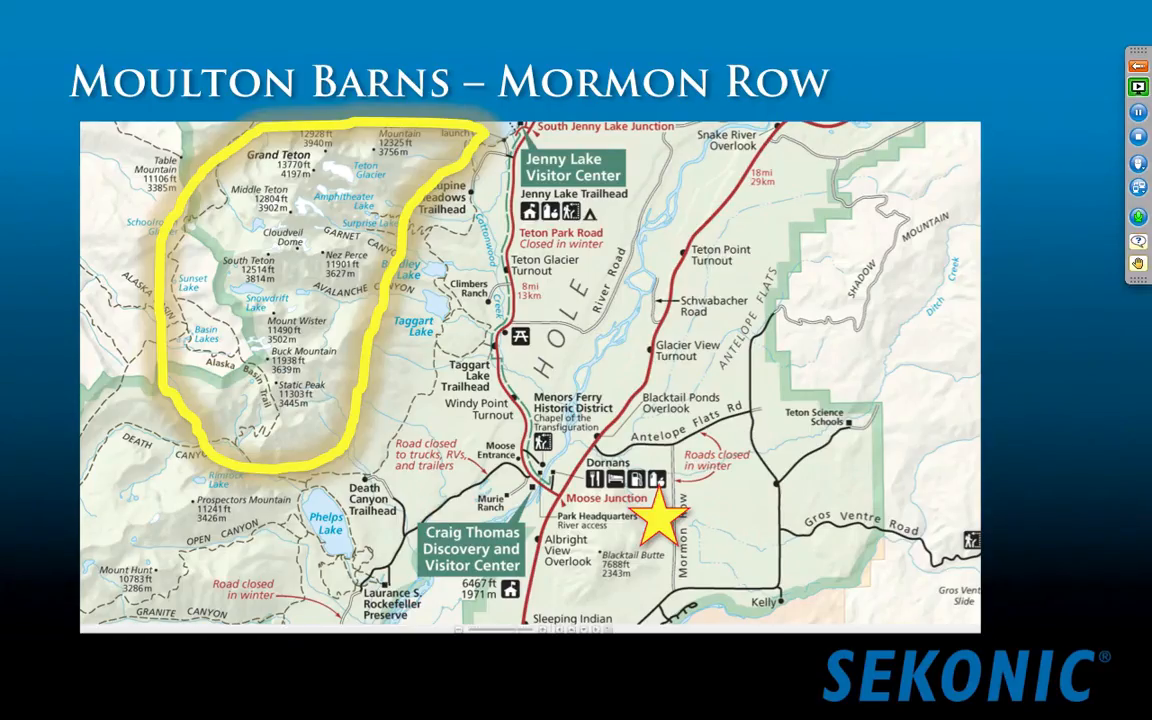
key("Right")
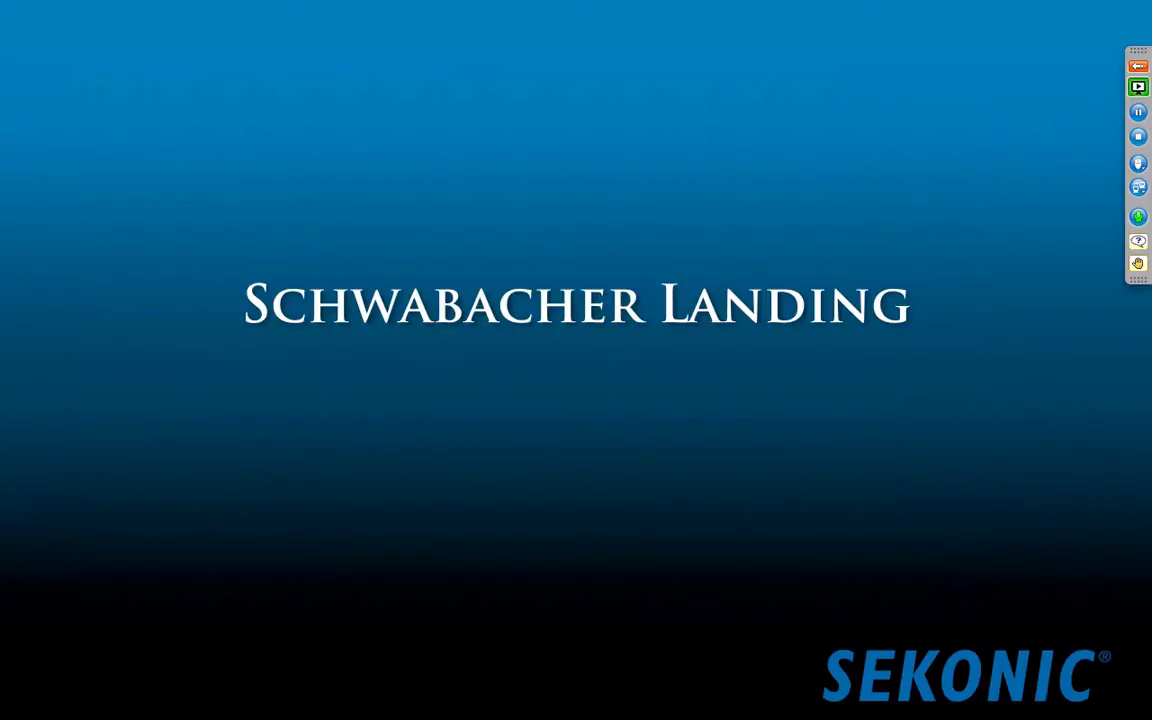
key("Right")
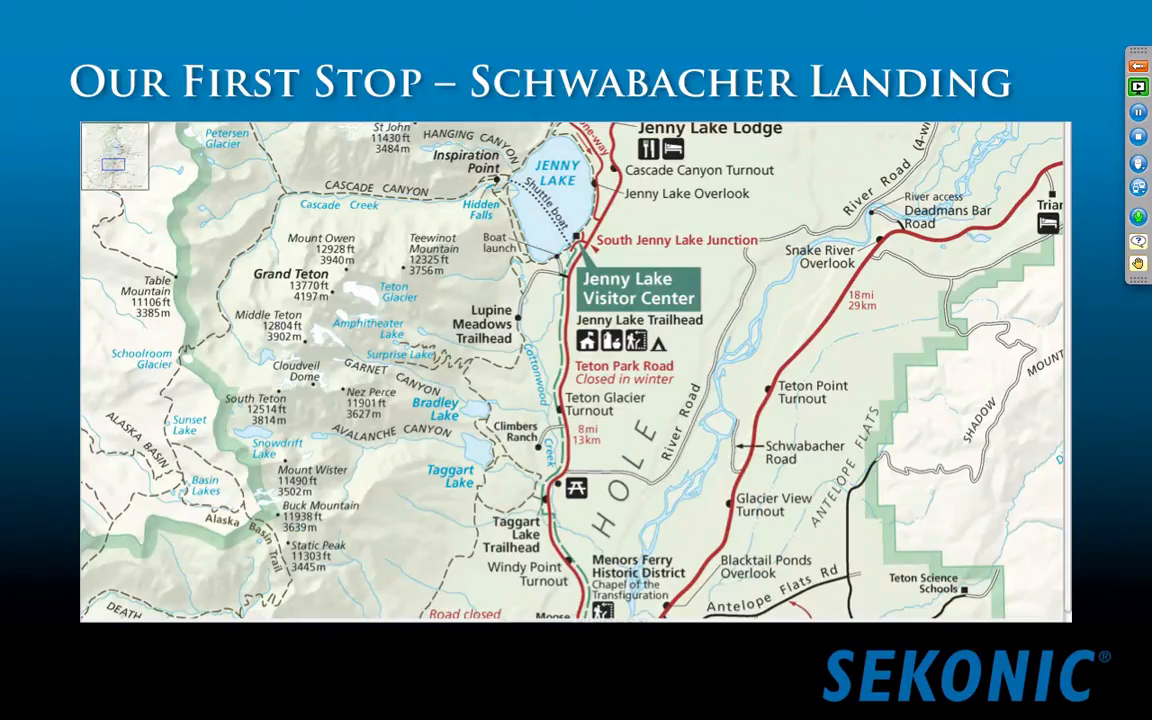
key("Right")
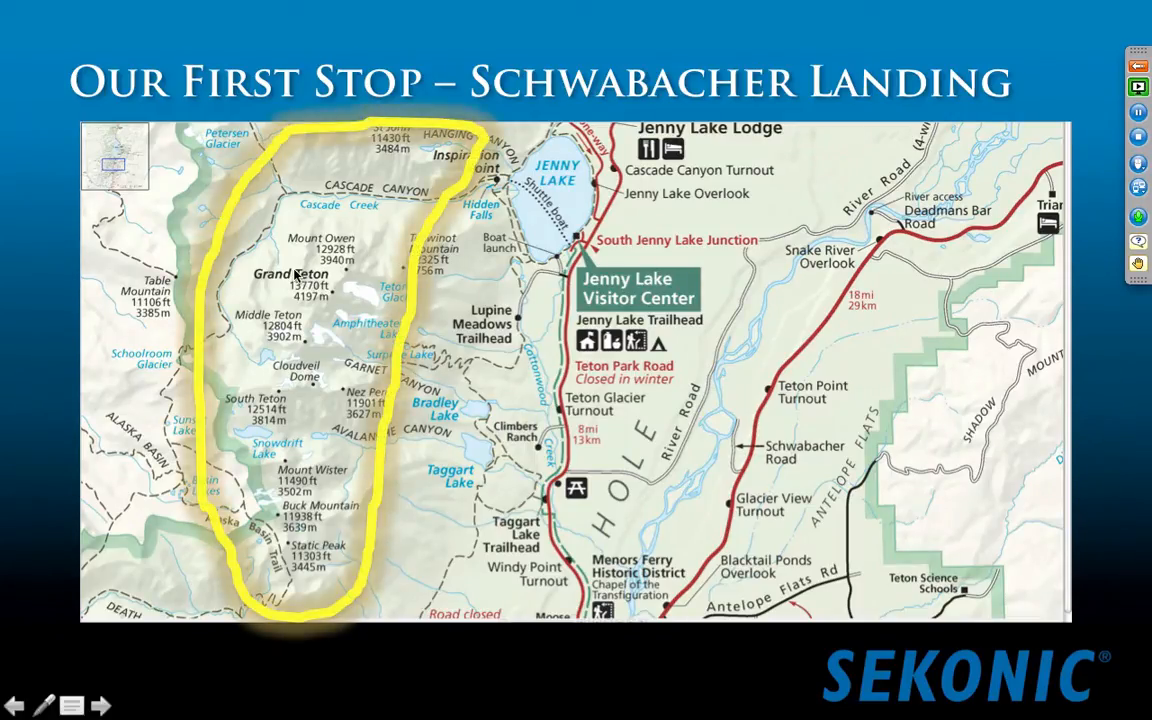
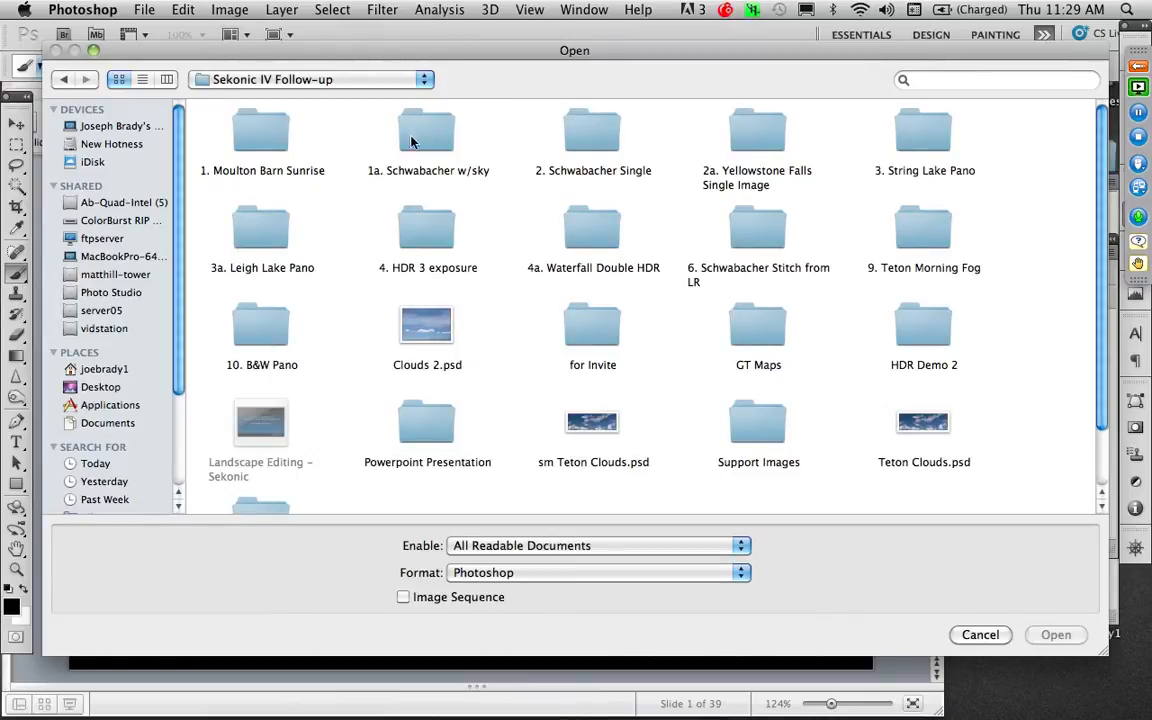
Step: Open Schwabacher Single Image 9607.psd from the 2. Schwabacher Single folder and enlarge its window around the whole photo
double_click(598, 140)
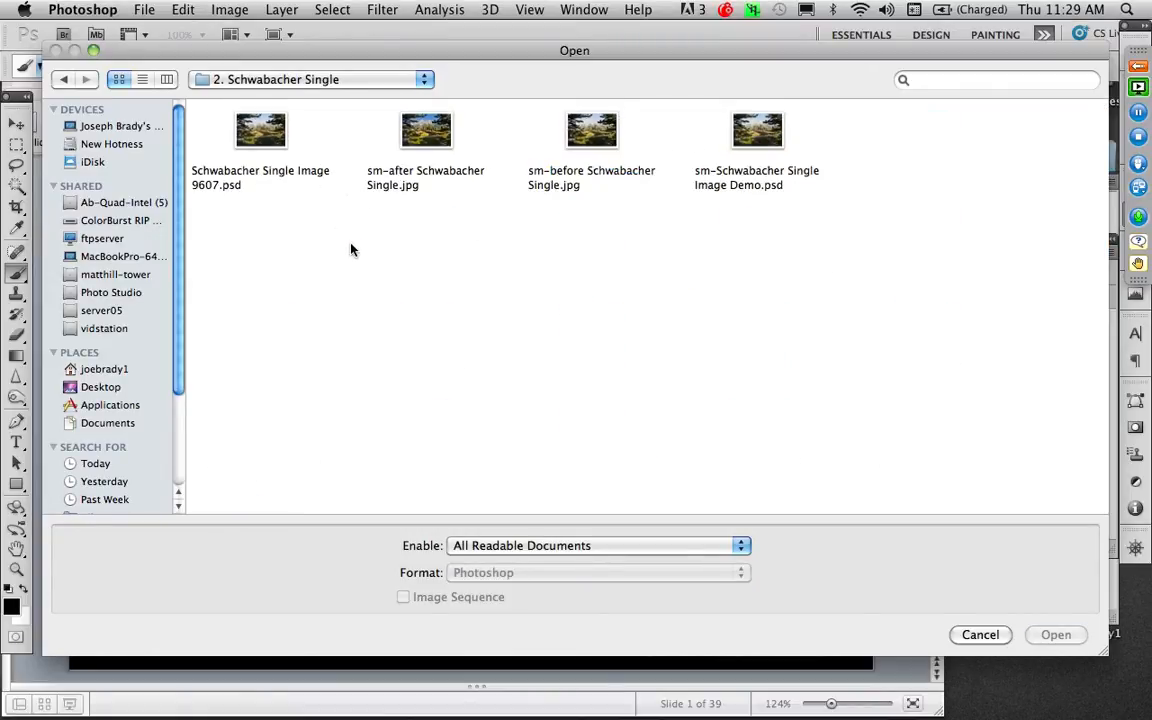
double_click(274, 146)
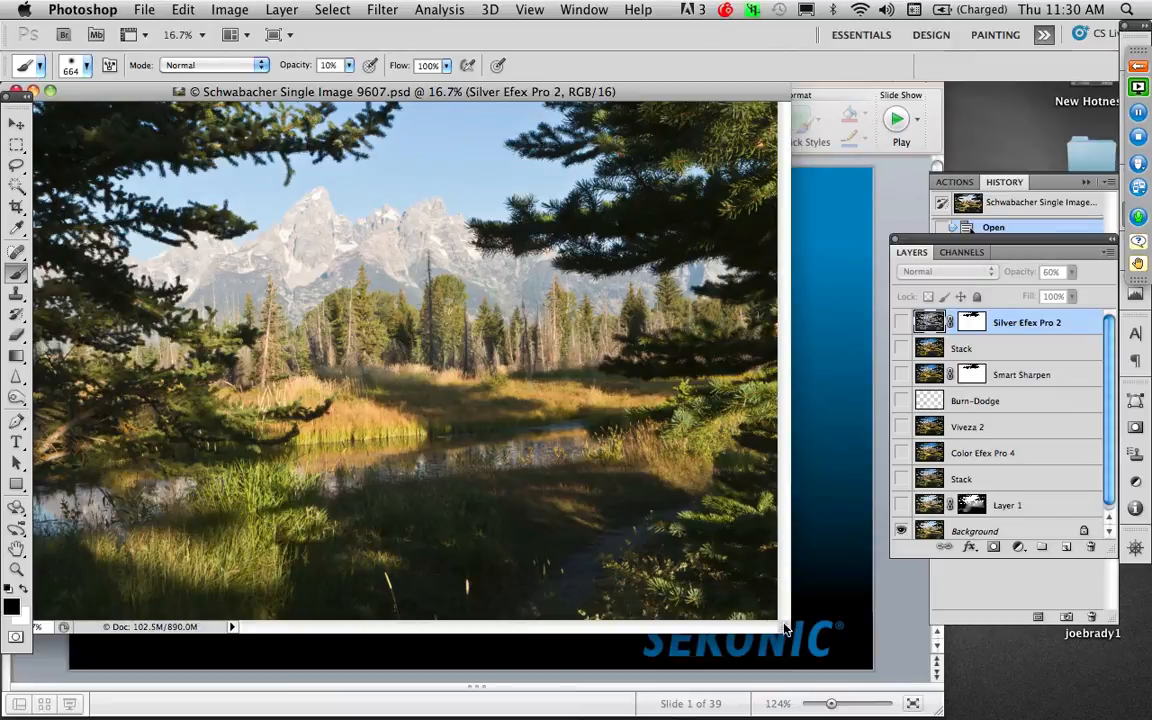
left_click_drag(785, 628, 886, 688)
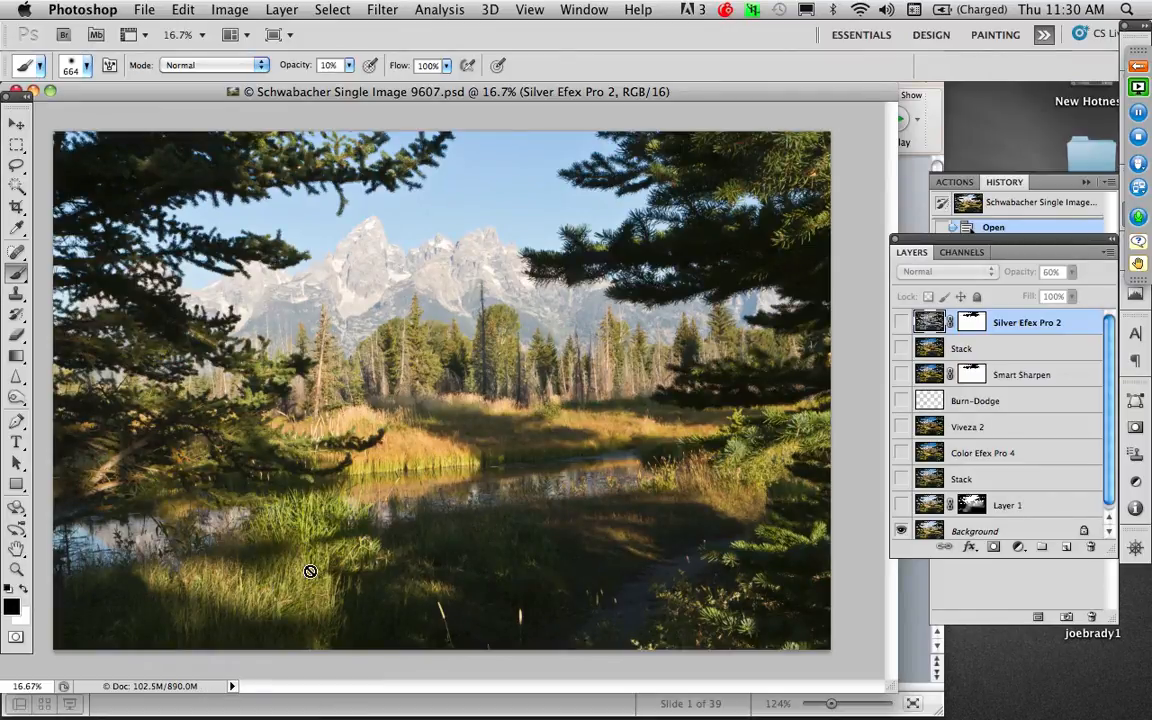
Step: Open sm-Schwabacher Single Image Demo.psd, show it full screen with the menu bar, and move the photo clear of the layer list
key("super+o")
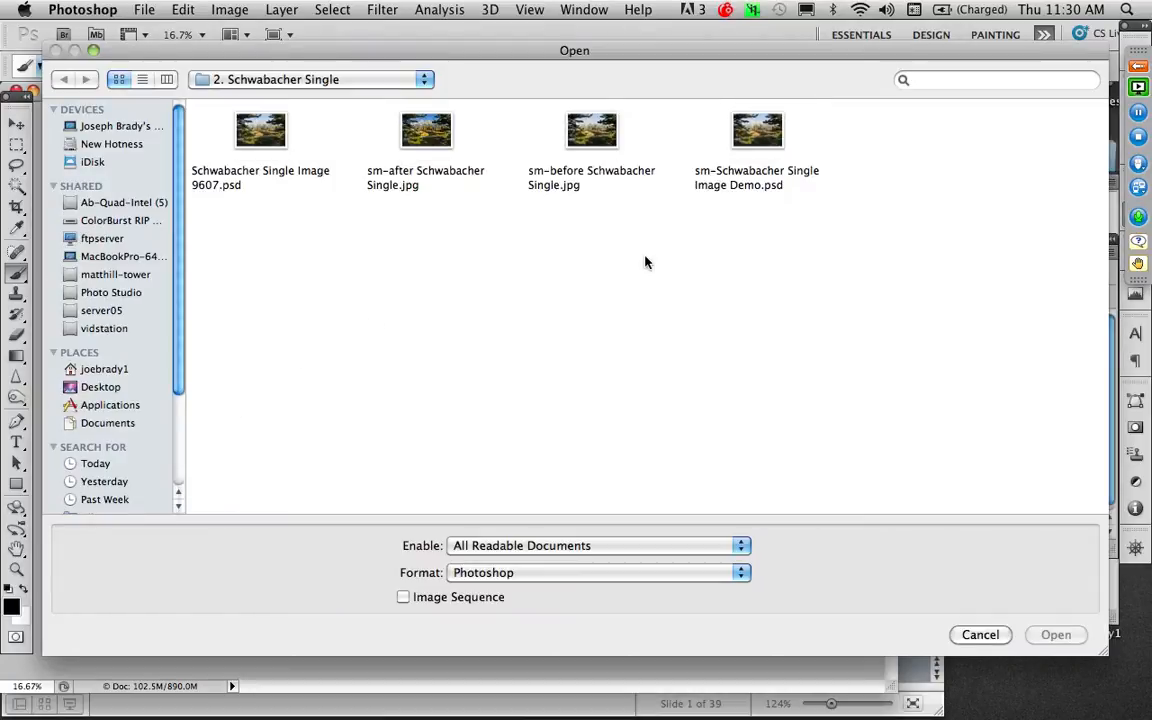
double_click(757, 130)
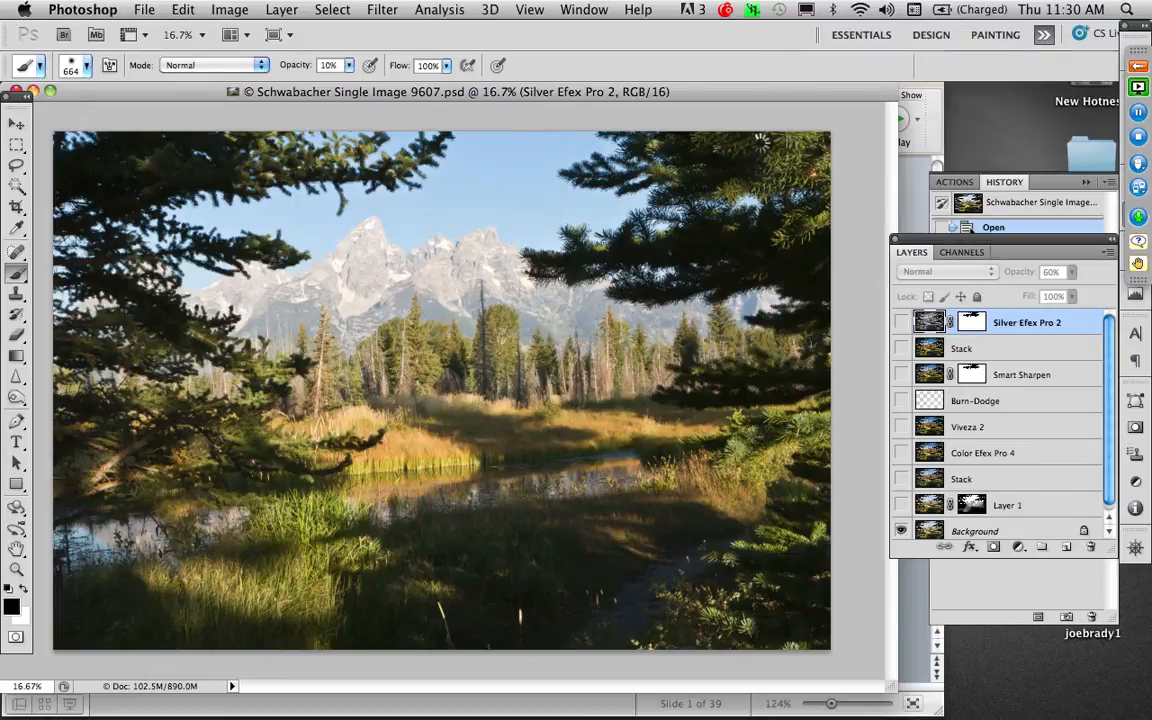
key("f")
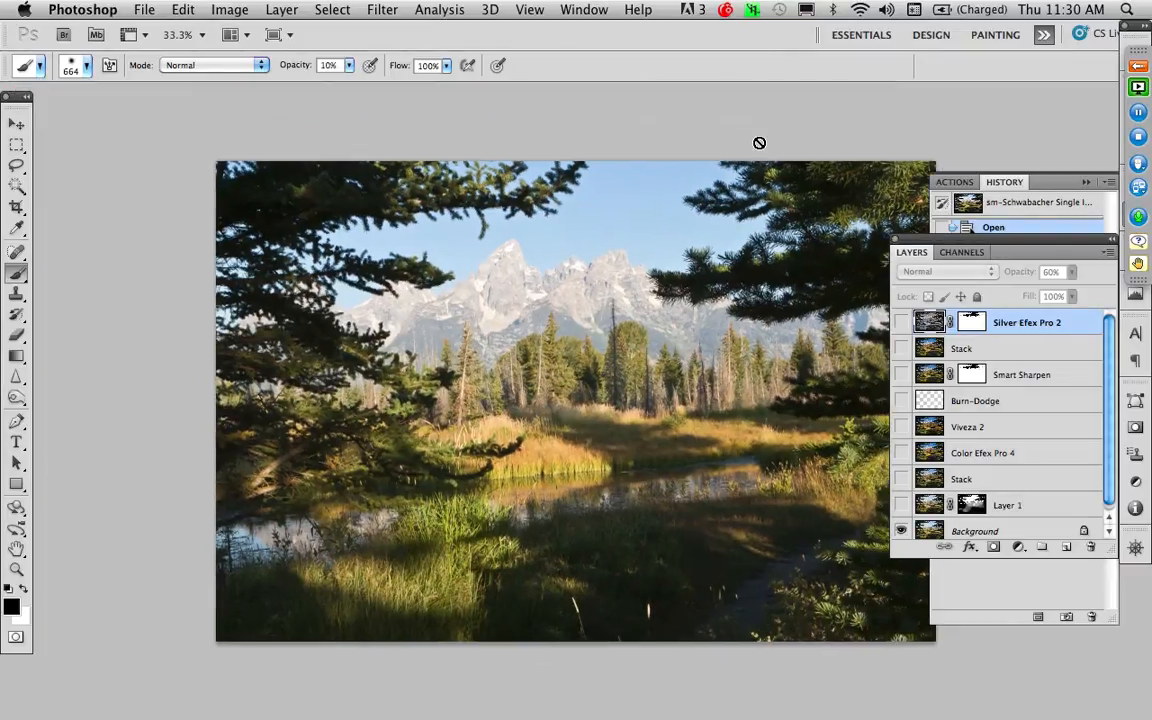
left_click_drag(684, 338, 569, 306)
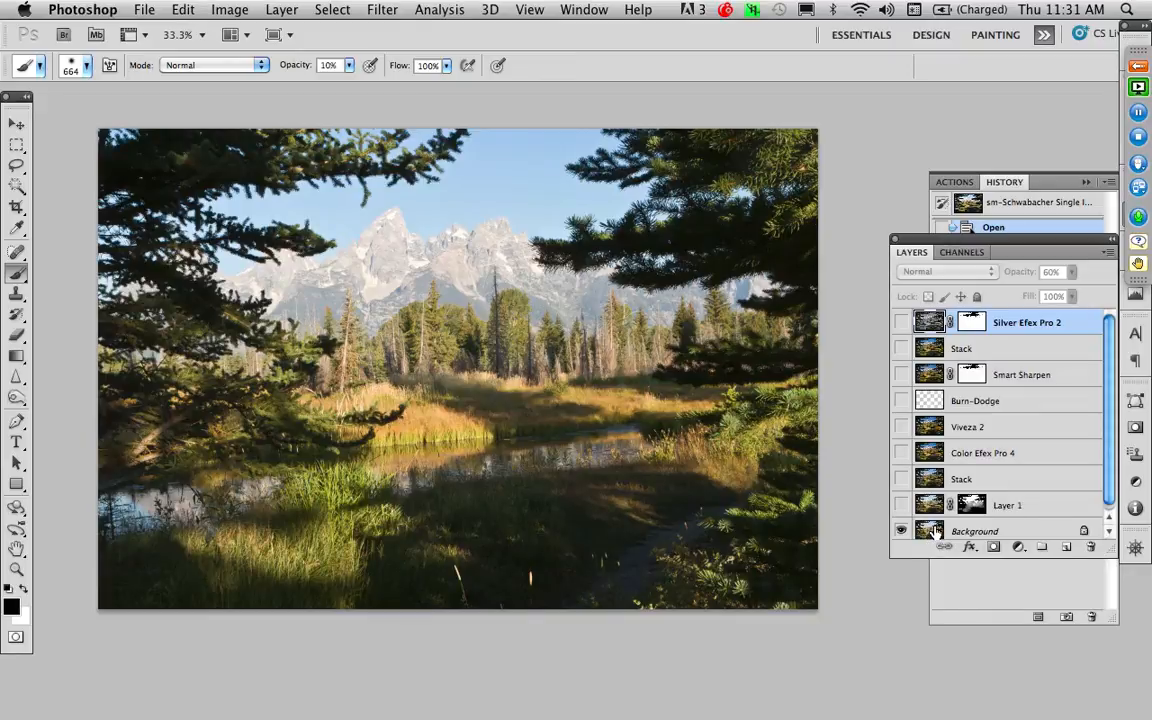
key("super+j")
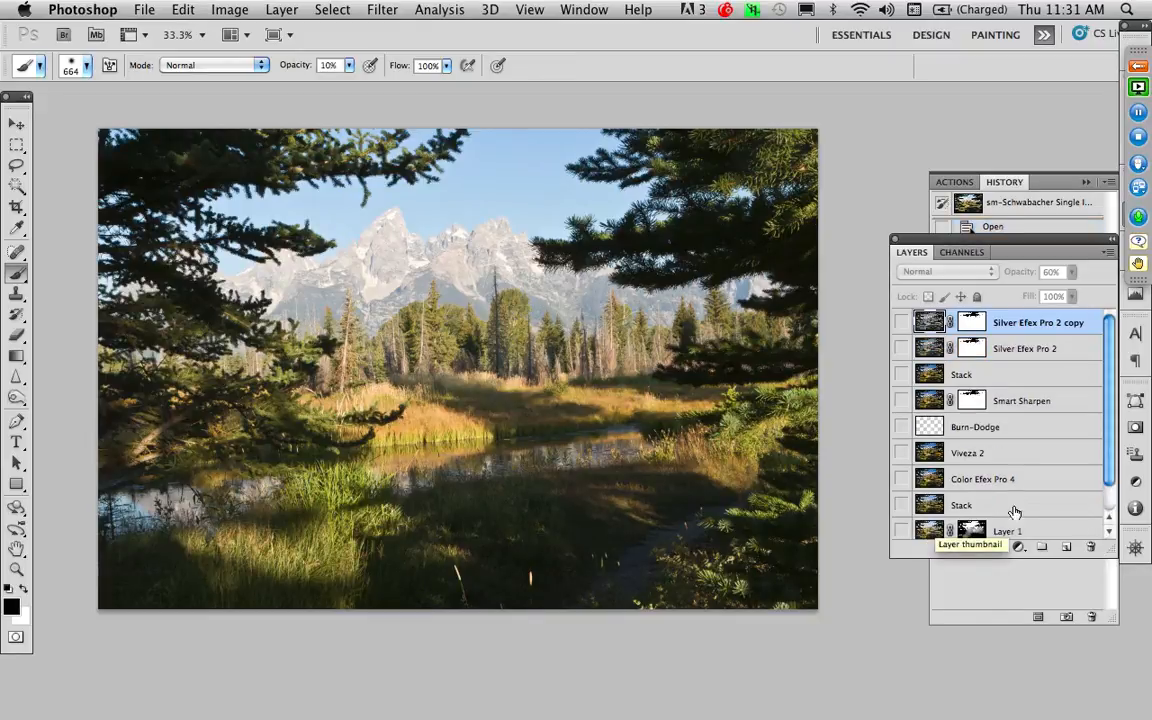
scroll(1113, 457, "down", 3)
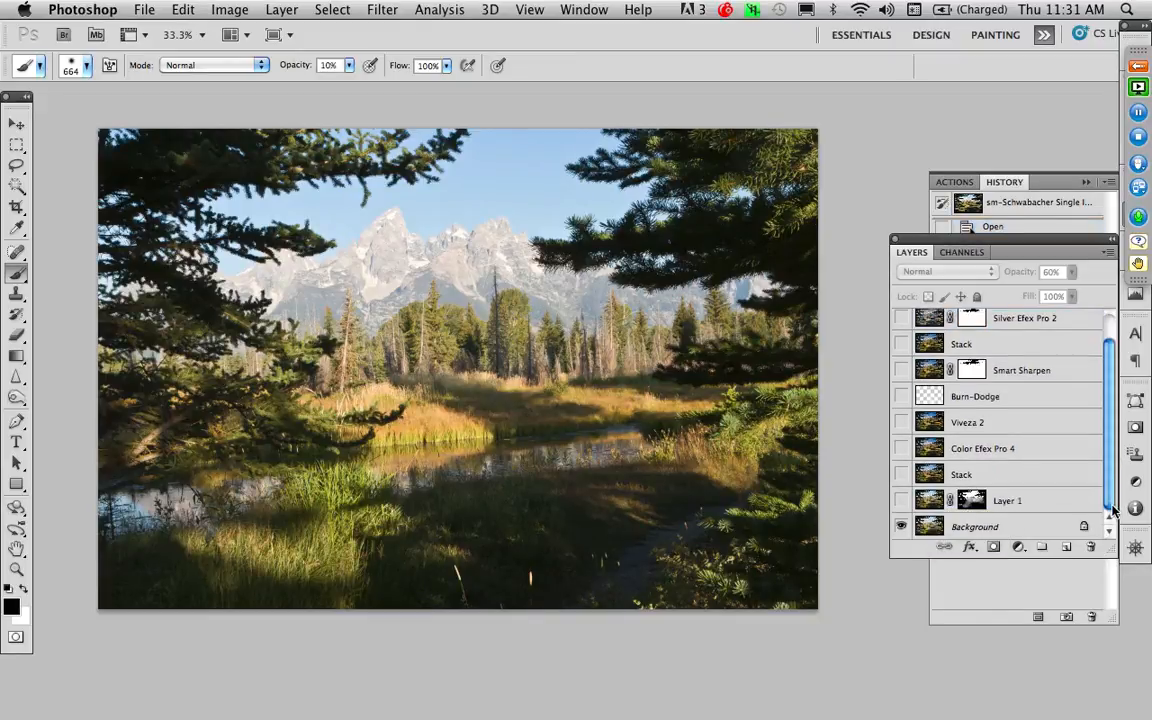
key("super+z")
Step: Duplicate the Background layer and set the copy's blending mode to Multiply
left_click(1020, 528)
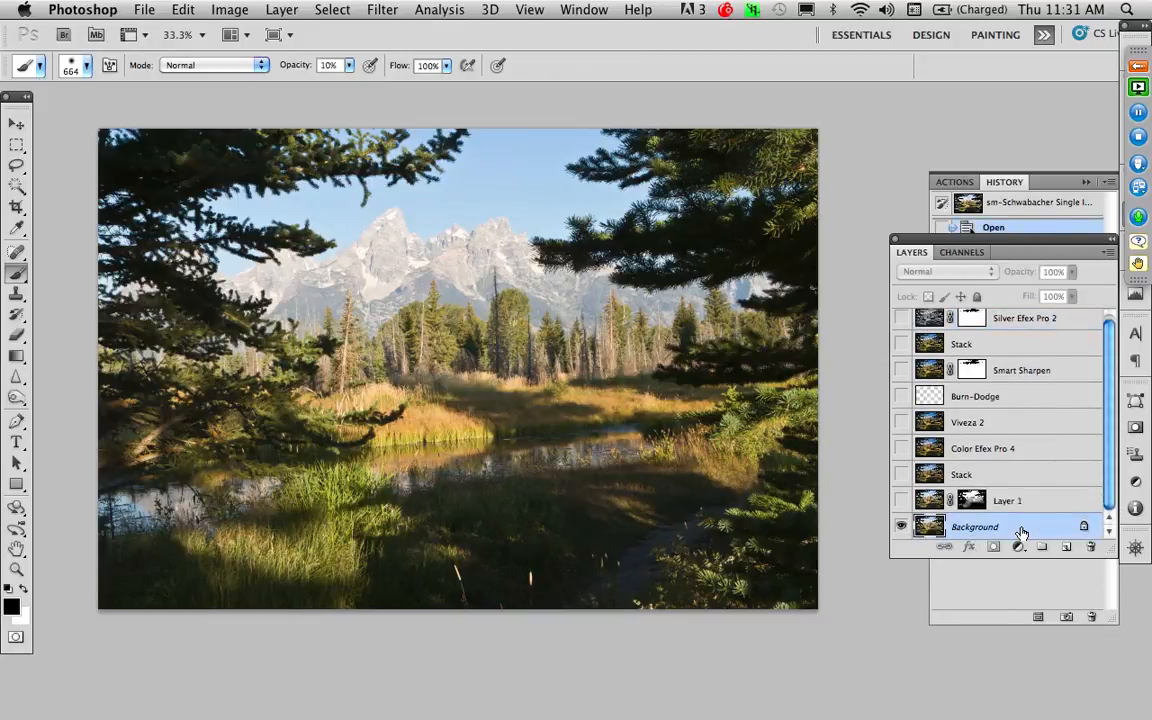
key("super+j")
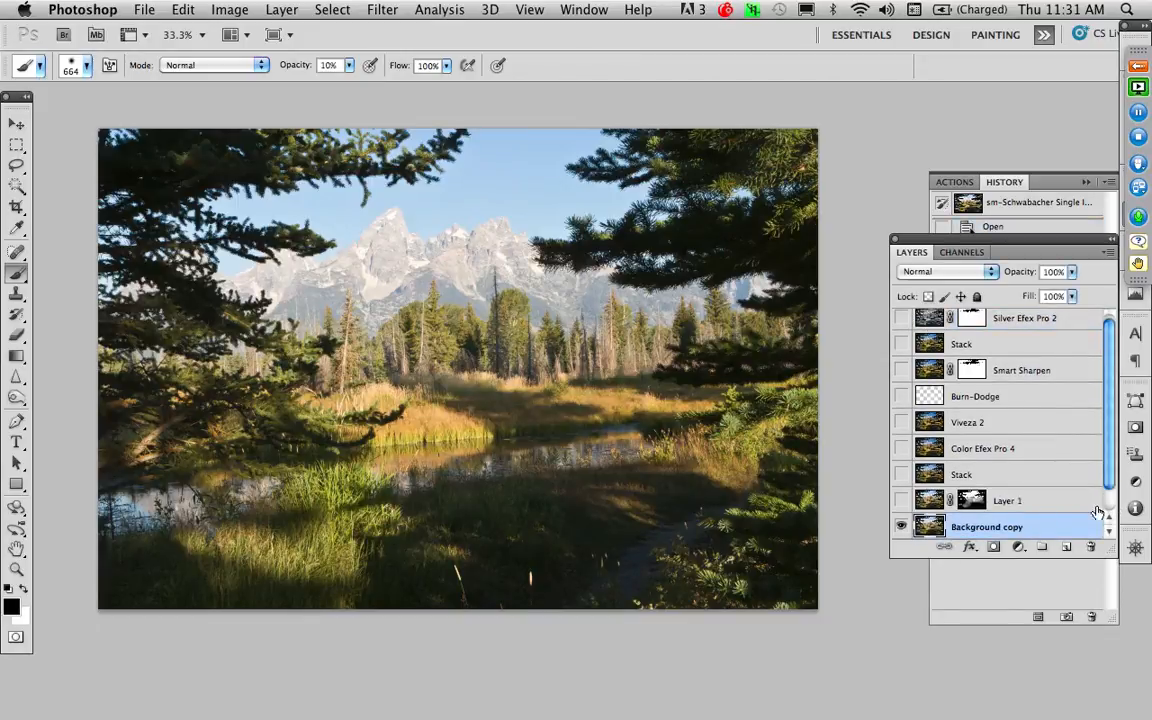
scroll(1106, 510, "down", 1)
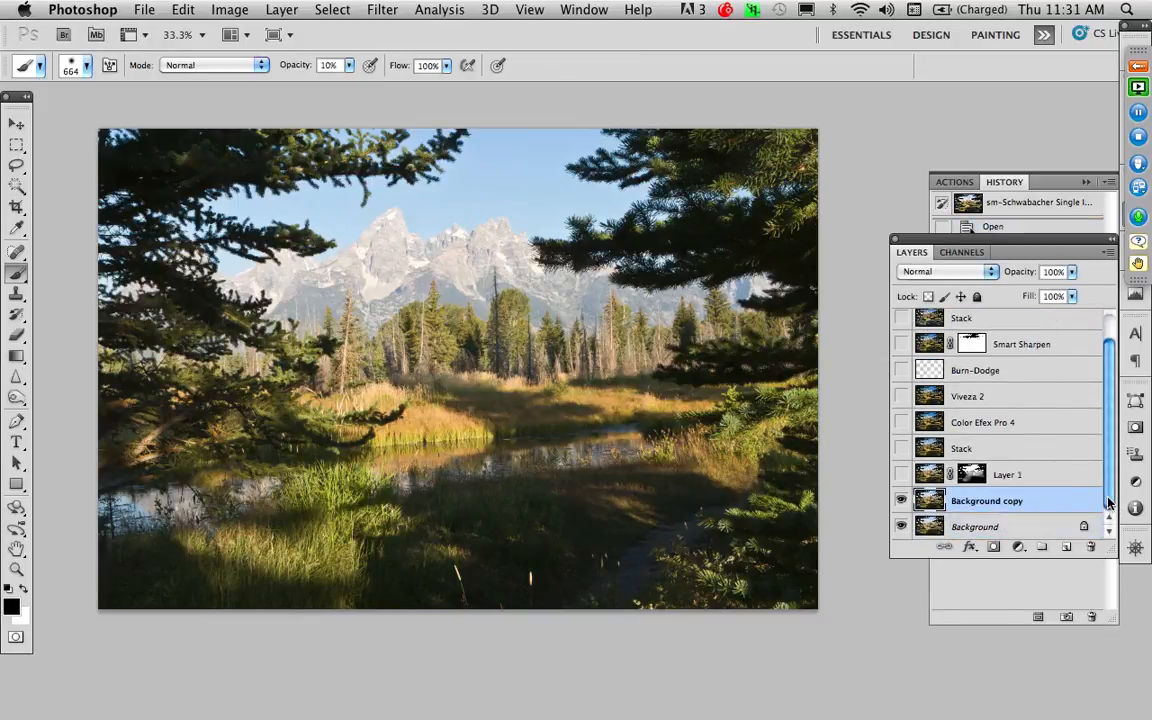
left_click(943, 272)
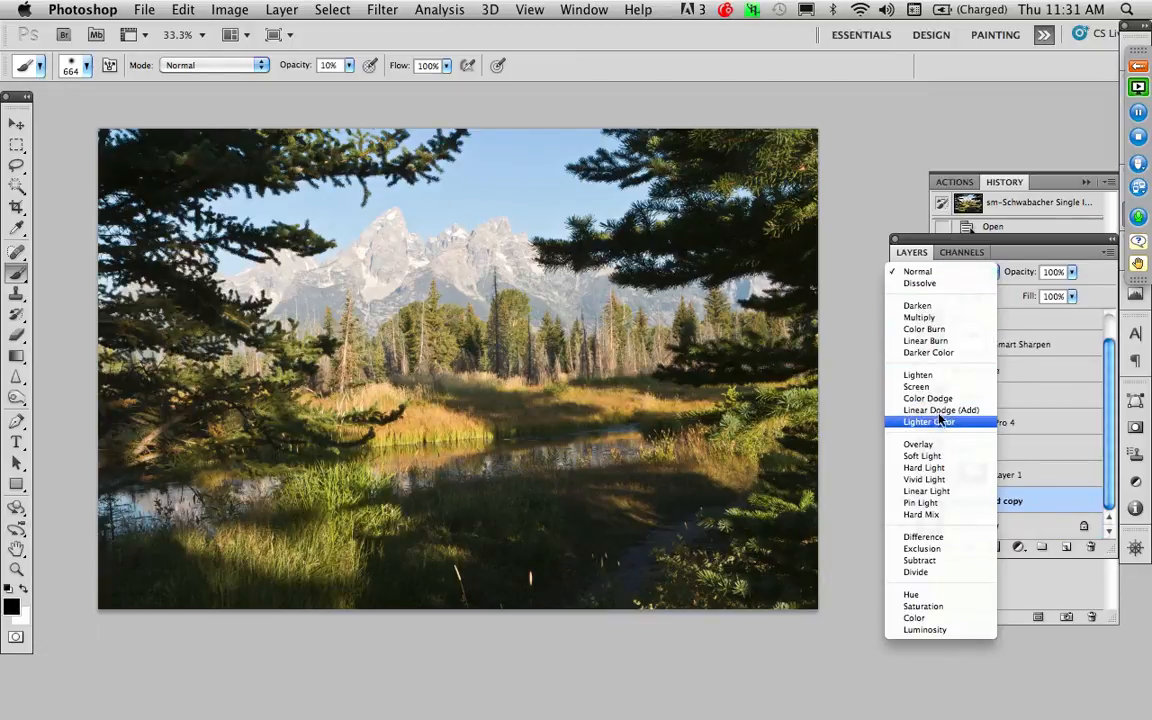
left_click(937, 318)
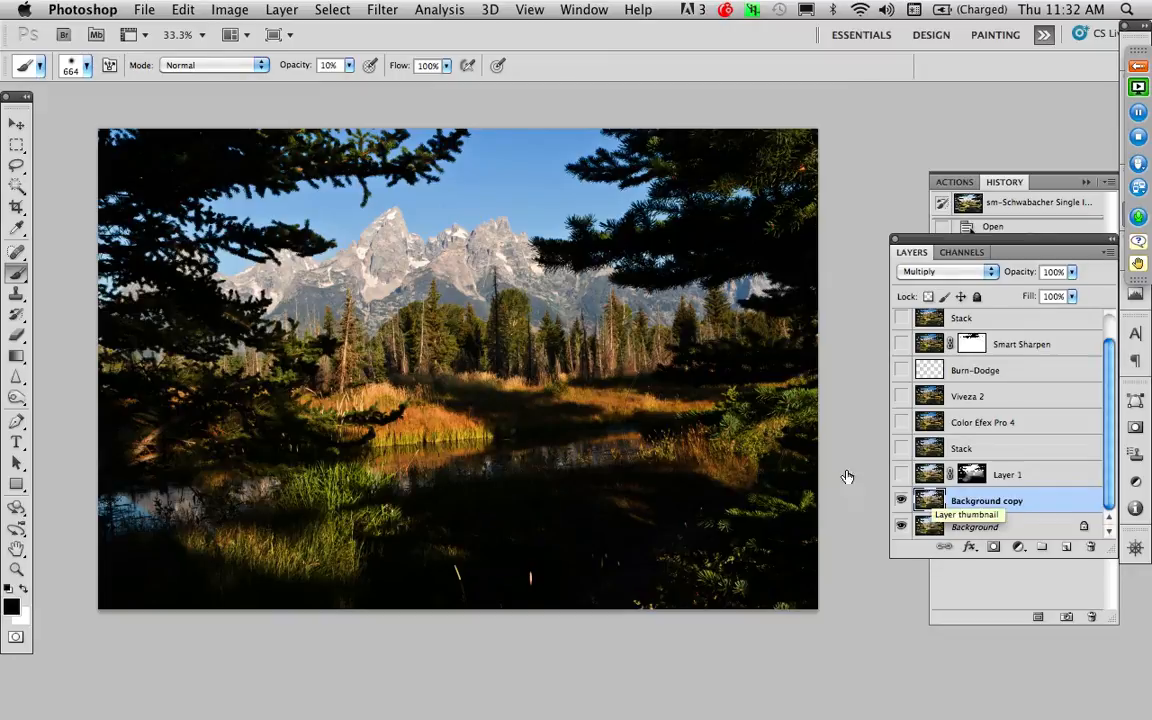
key("w")
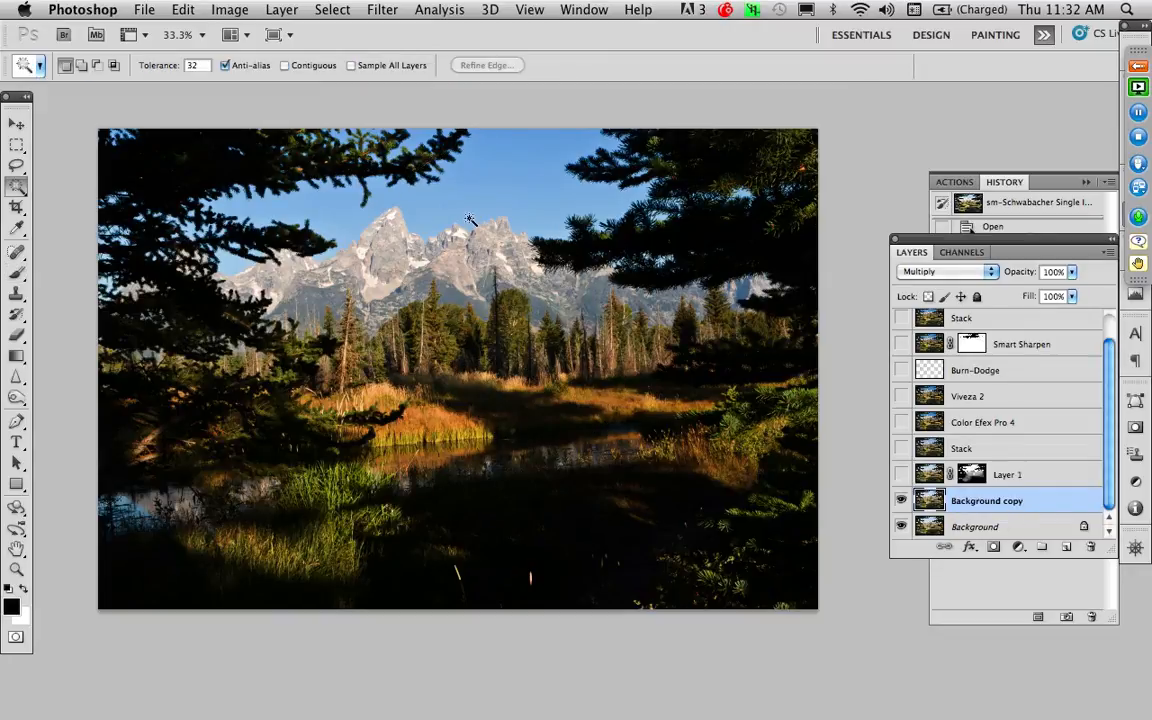
left_click(285, 66)
left_click(527, 201)
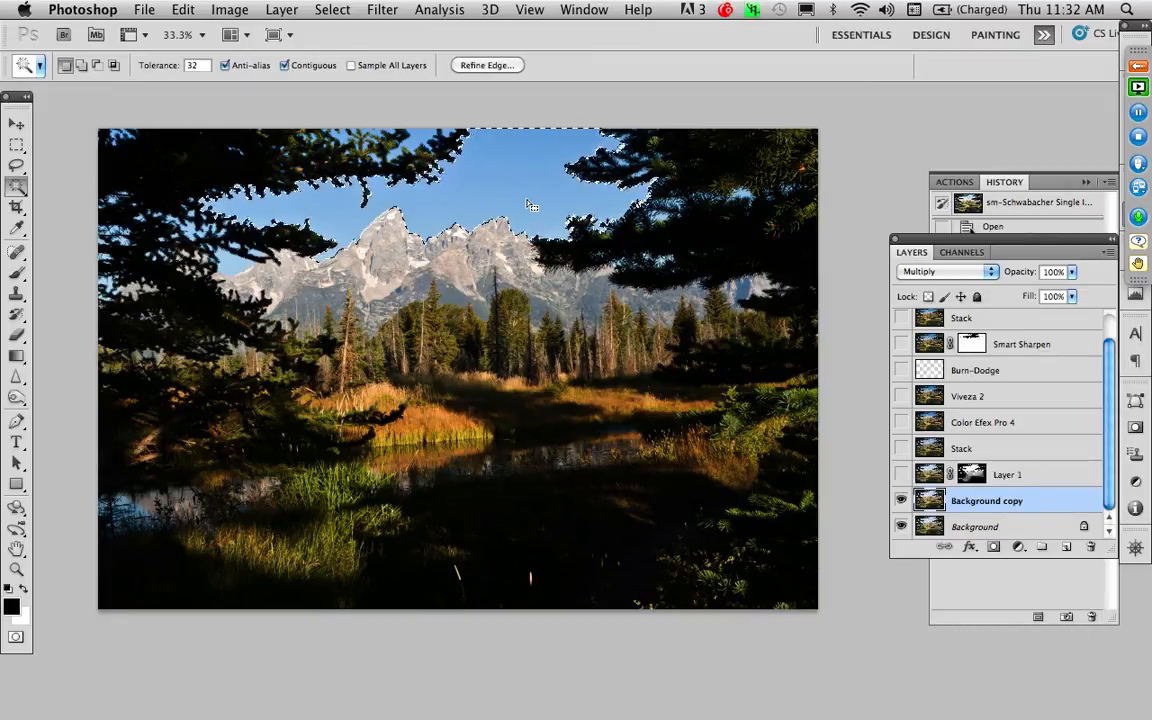
key("super+d")
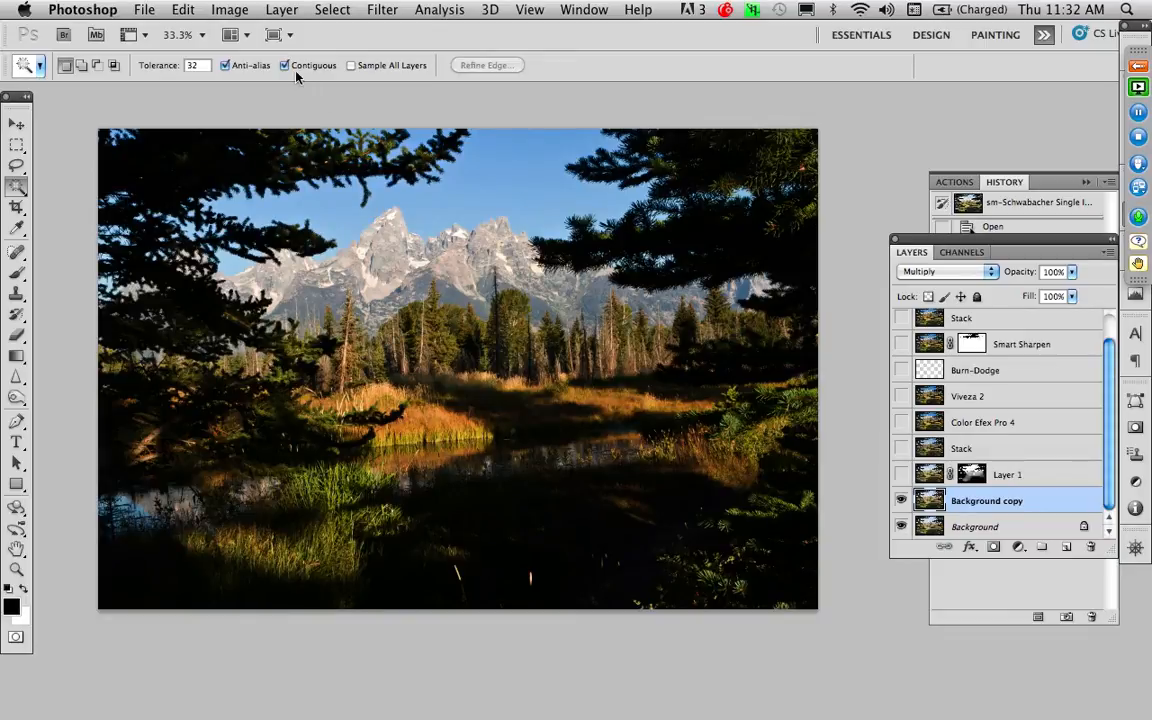
Step: Open Color Range for the Background copy layer, try the Highlights range, and return to Sampled Colors with the sky as the sample
left_click(388, 9)
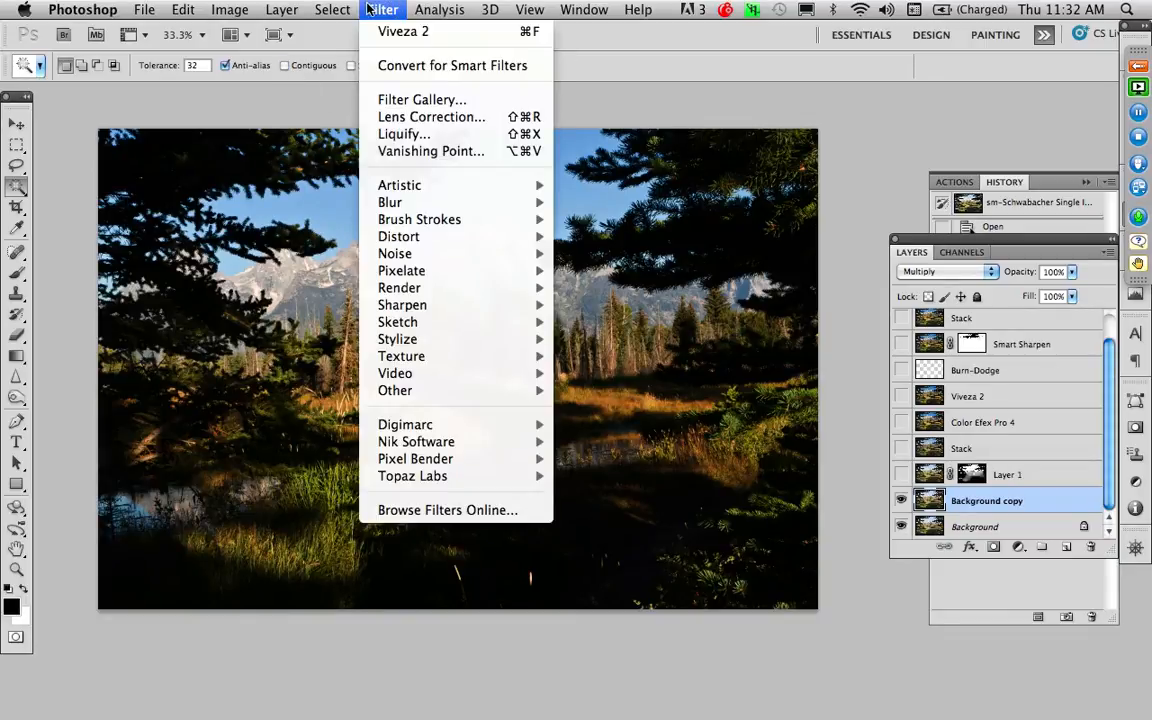
mouse_move(333, 10)
left_click(370, 186)
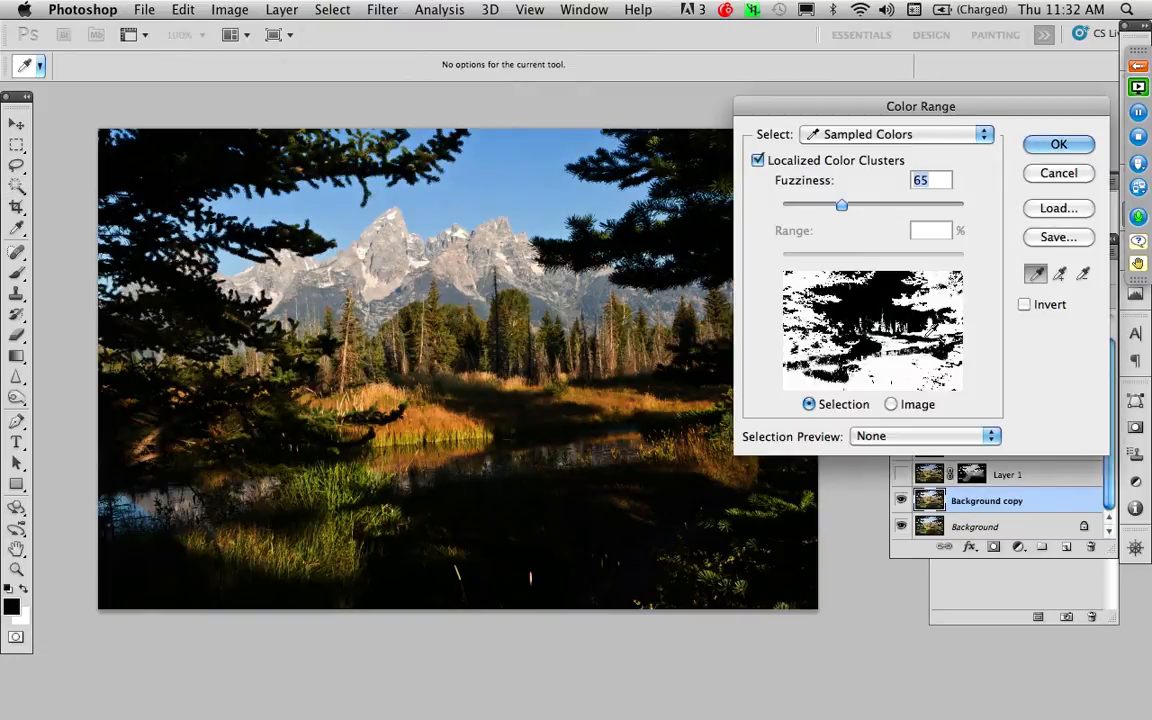
left_click(840, 134)
left_click(853, 280)
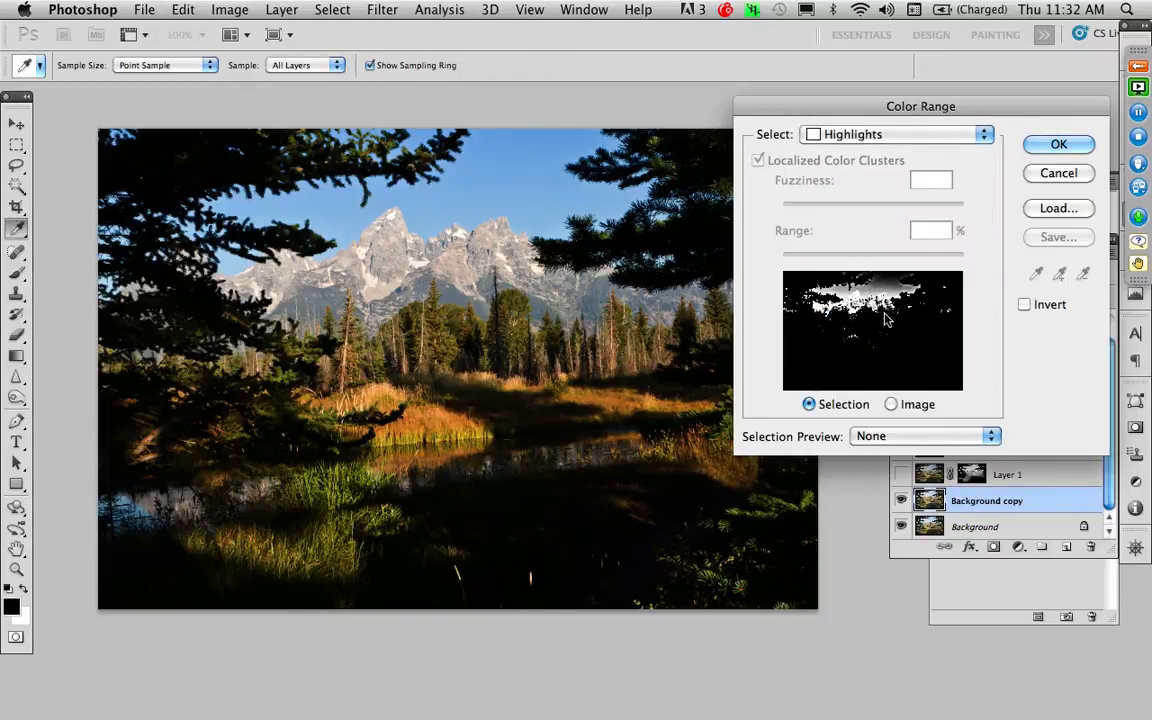
left_click(858, 134)
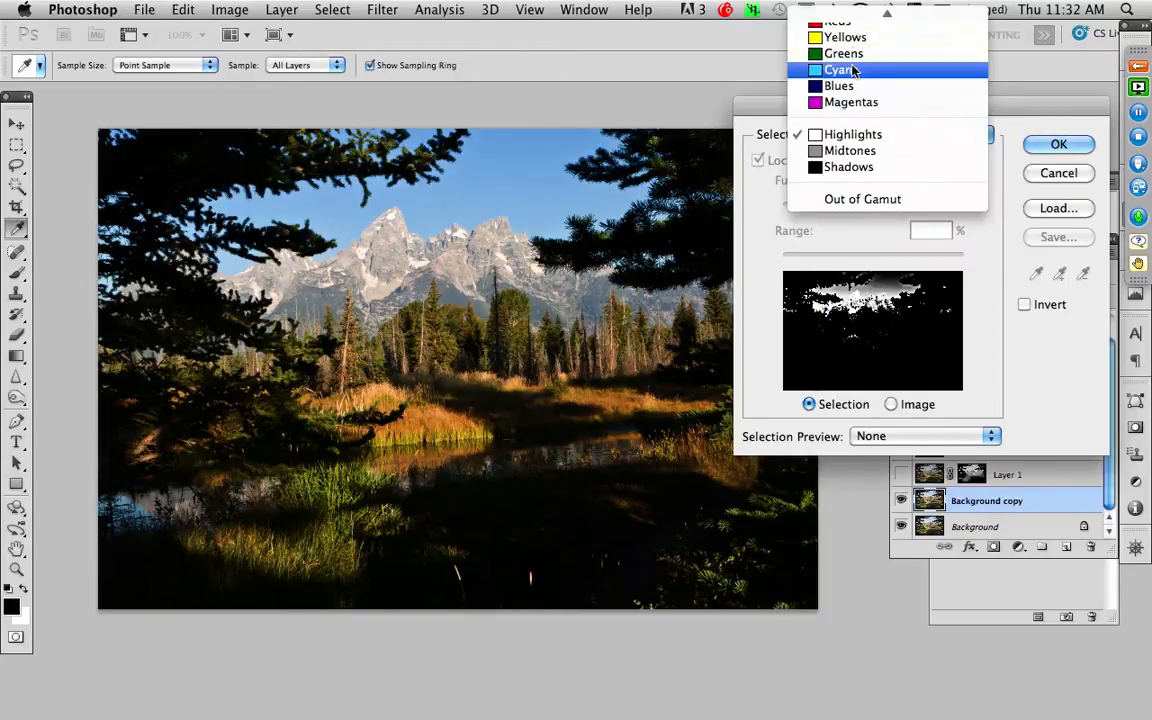
left_click(861, 18)
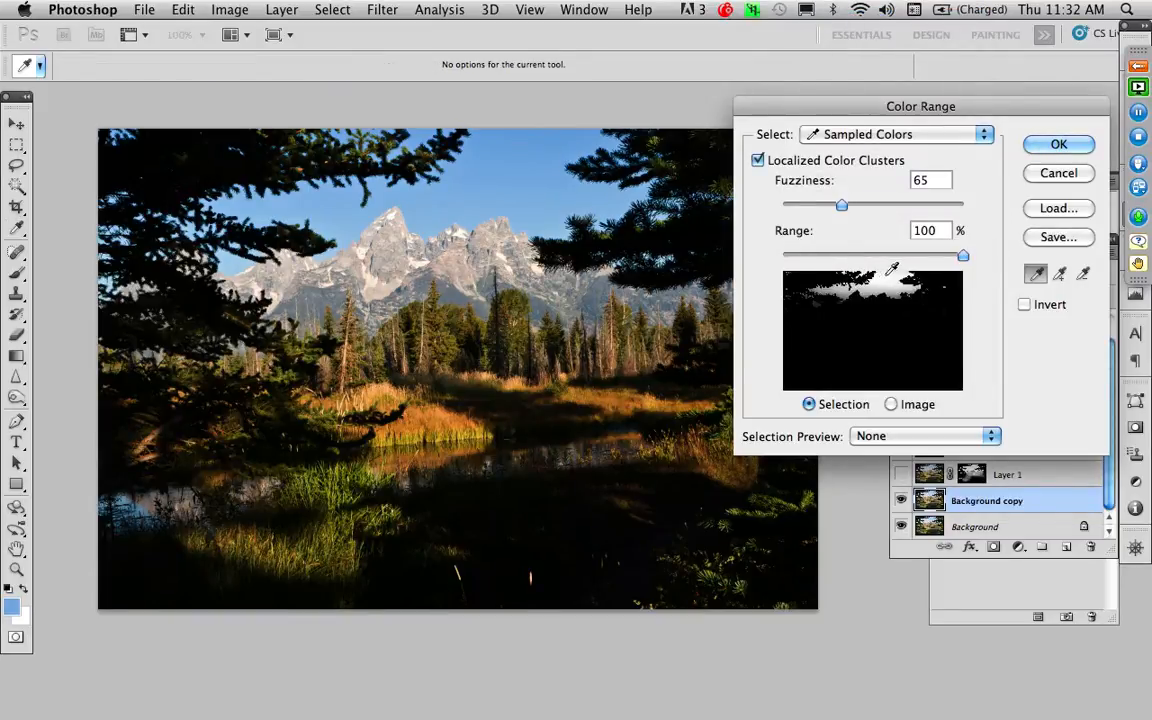
Step: Add more sky and mountain tones to the sampled colors, set Fuzziness to 100, and create the Color Range selection
left_click(1060, 273)
left_click(546, 215)
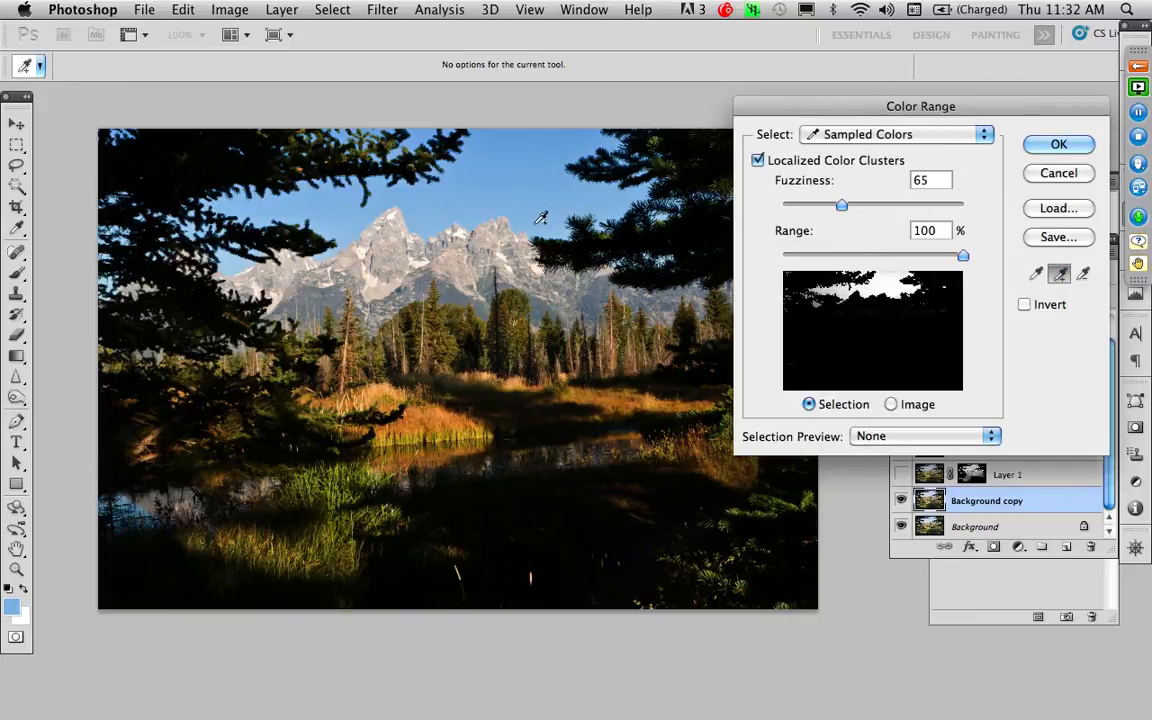
left_click(466, 256)
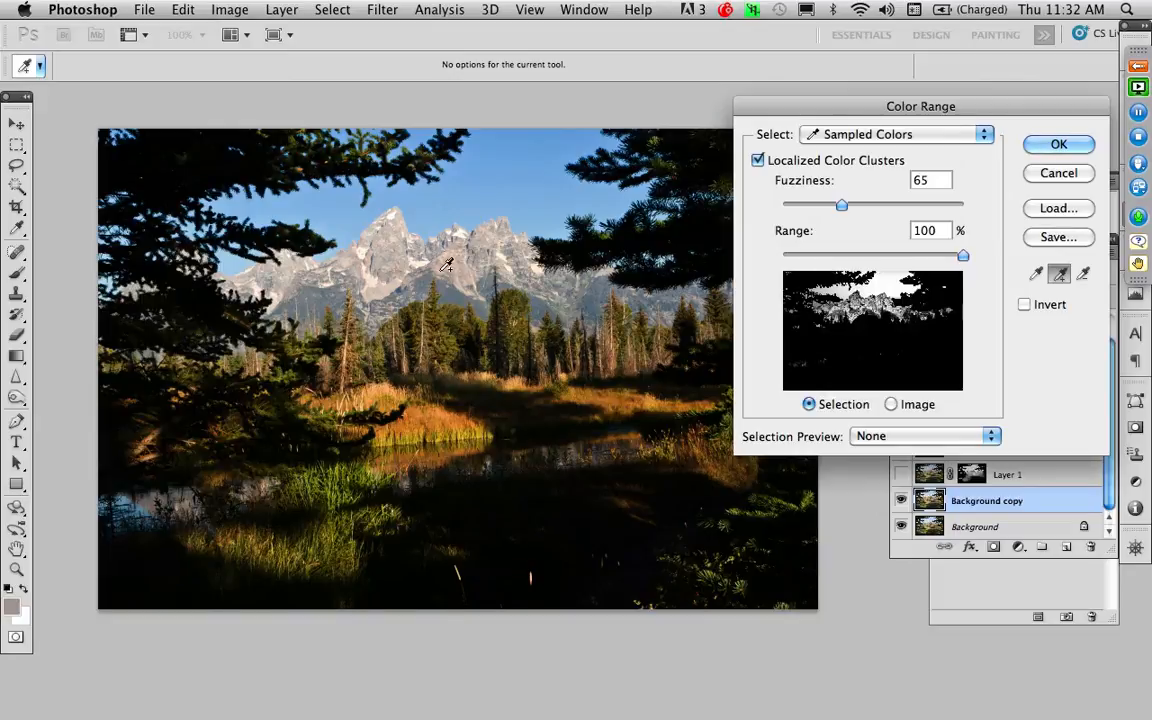
left_click(454, 281)
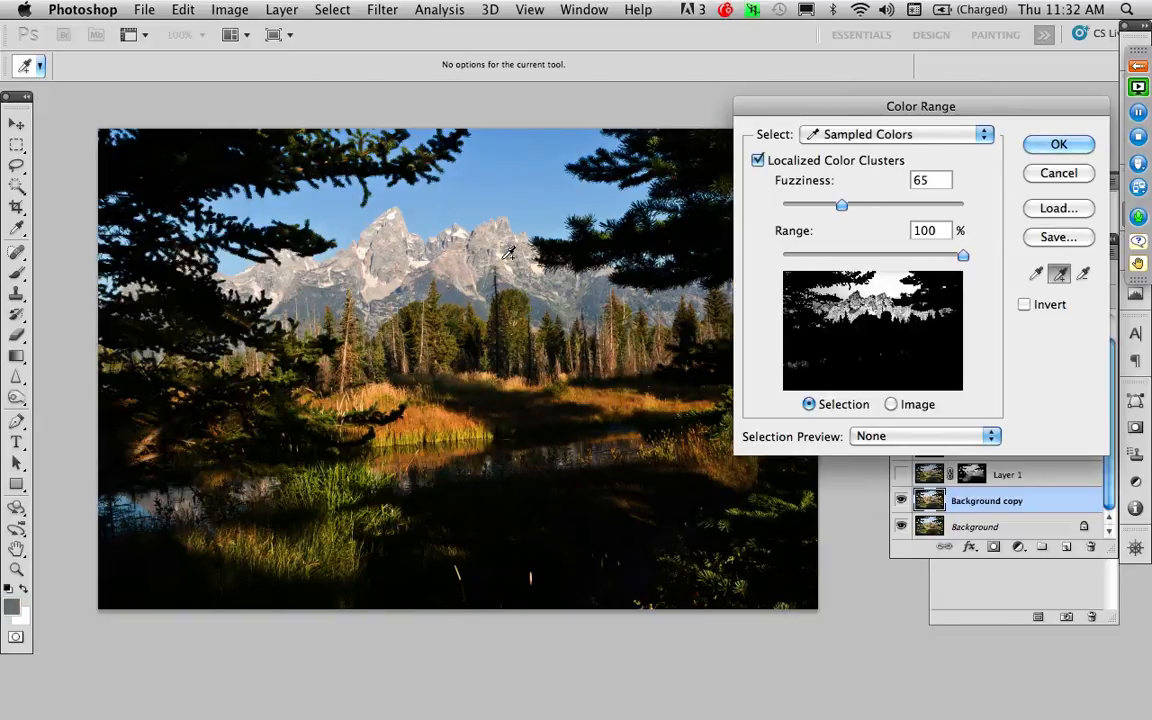
left_click(298, 270)
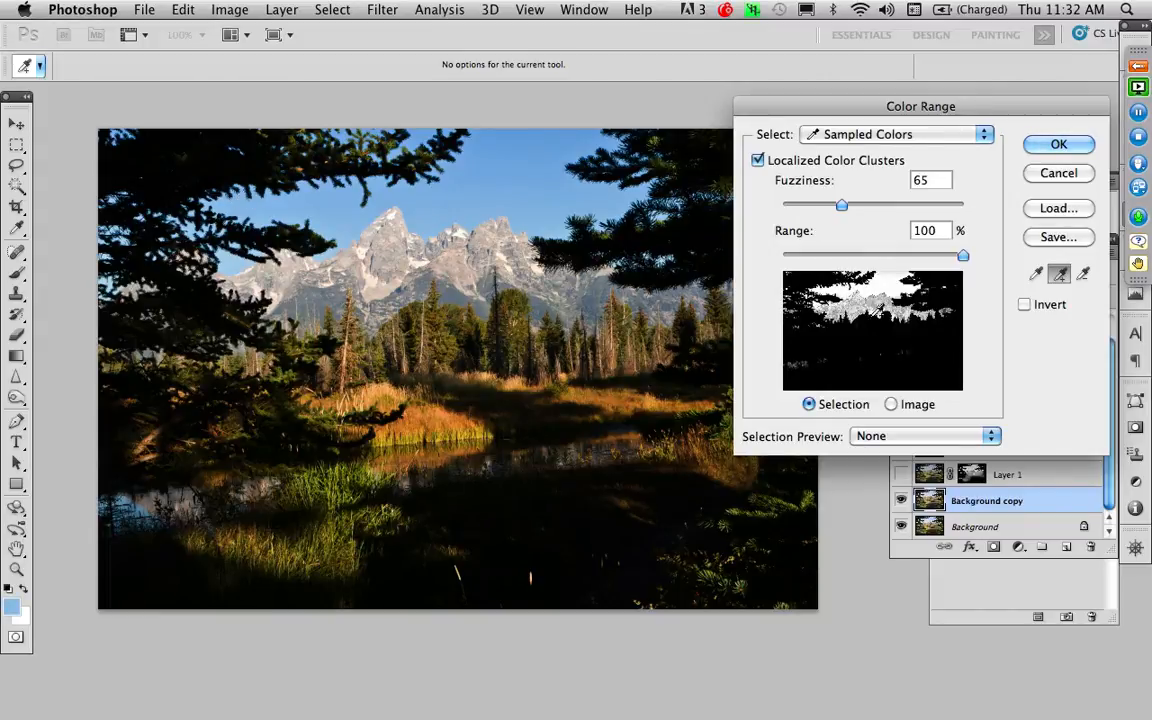
left_click_drag(842, 206, 872, 215)
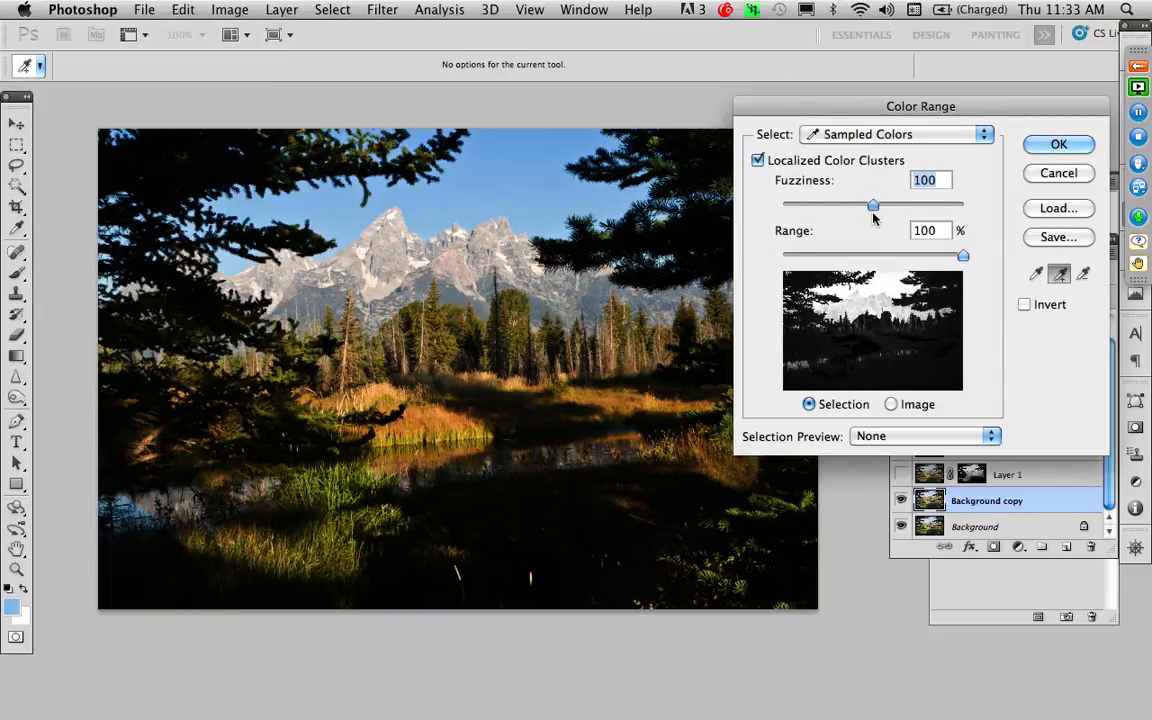
left_click(1052, 145)
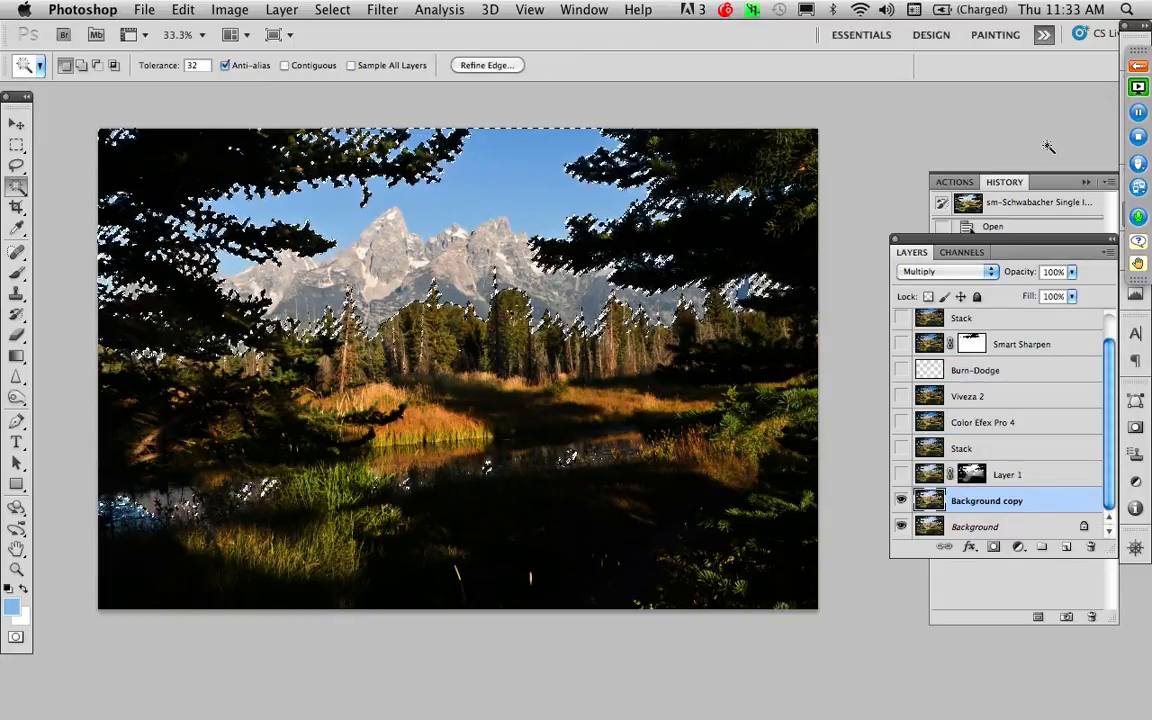
Step: Subtract the water and foreground below the tree line from the selection with the Lasso at 0 px feather
key("z")
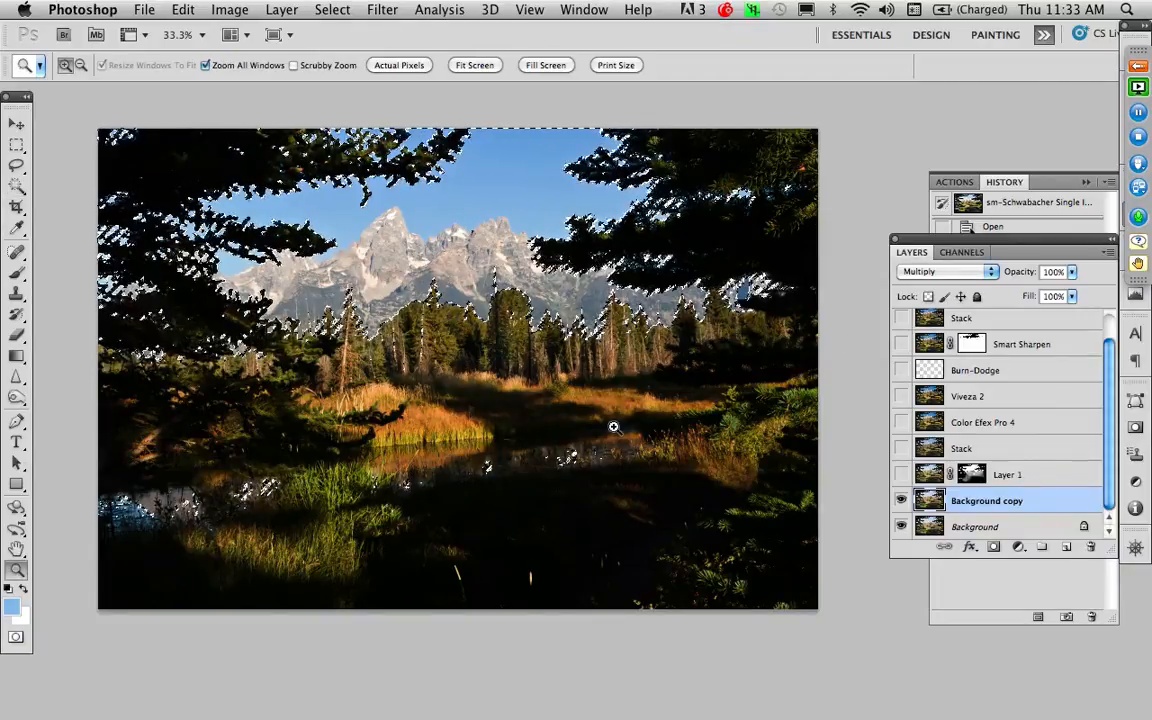
left_click_drag(617, 412, 462, 527)
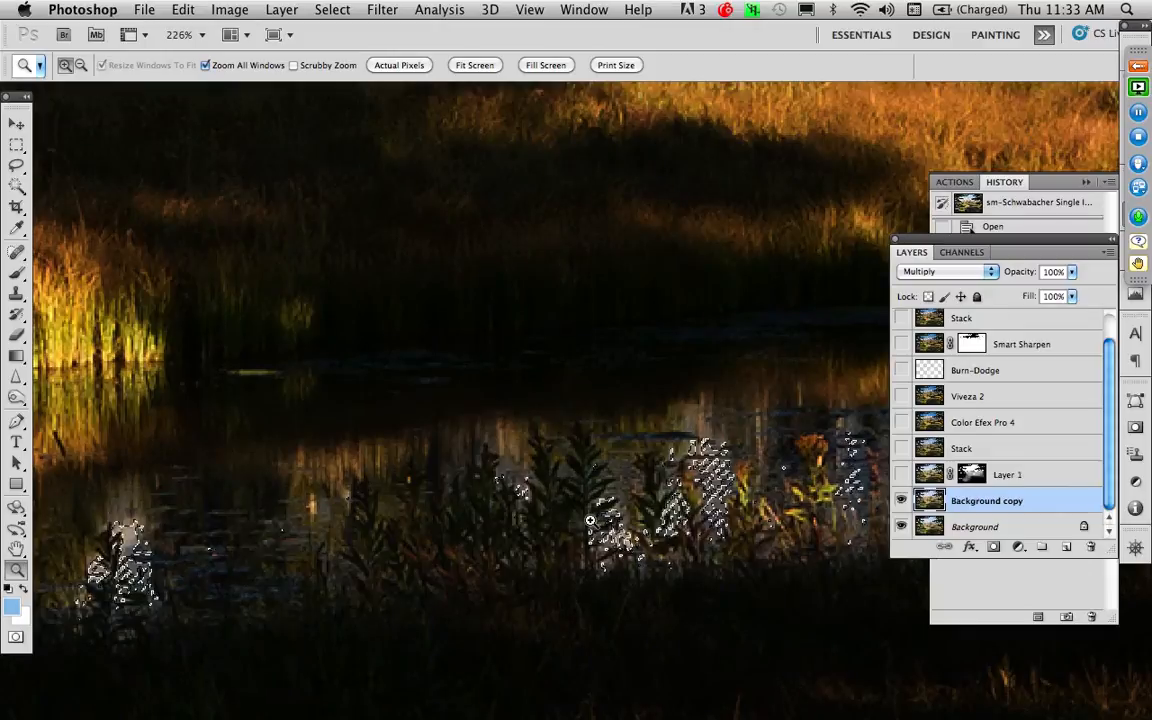
left_click(592, 520)
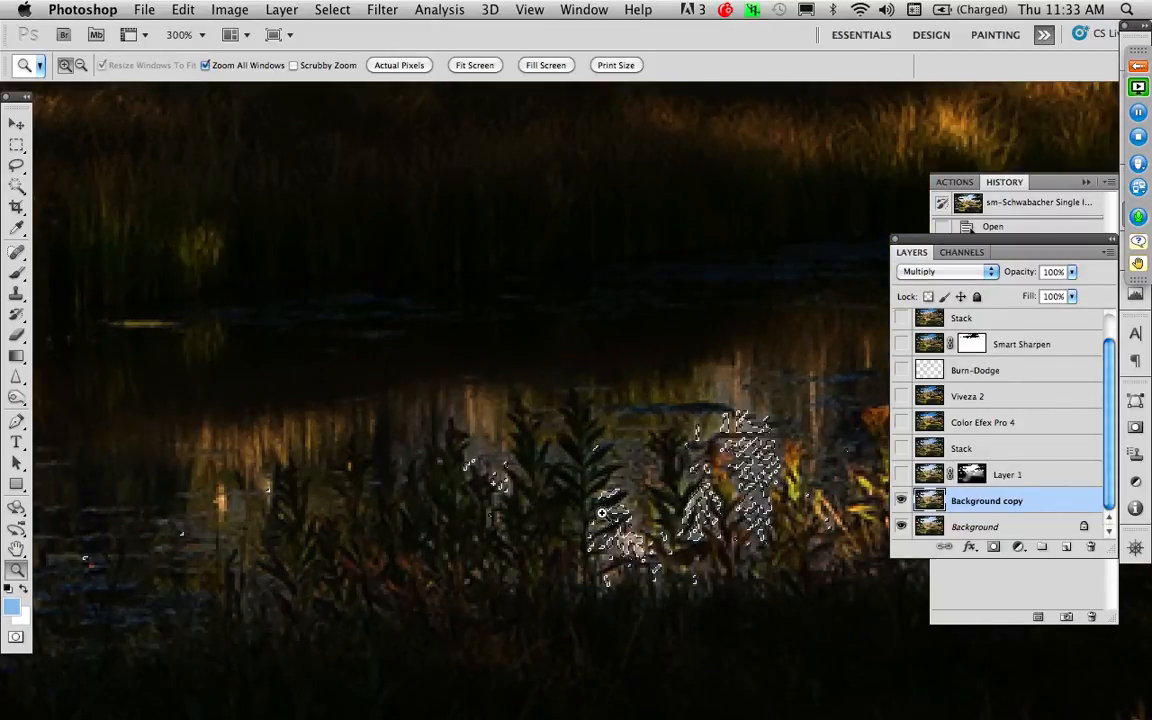
key("super+0")
left_click_drag(633, 498, 563, 457)
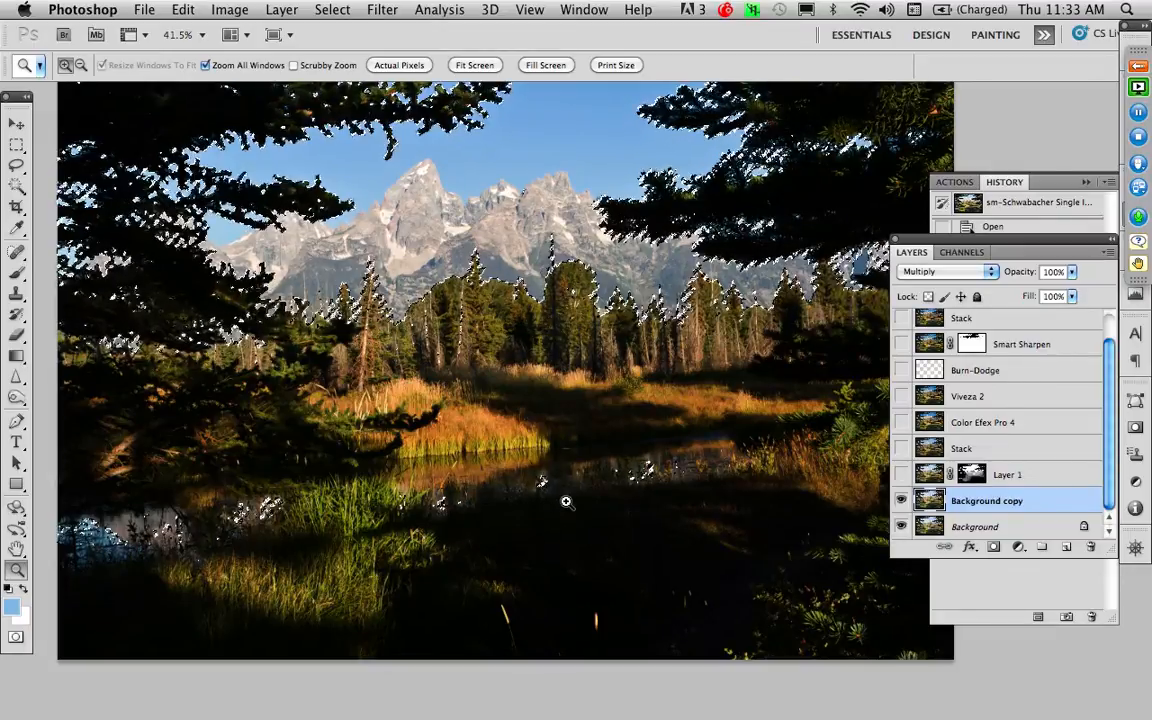
key("l")
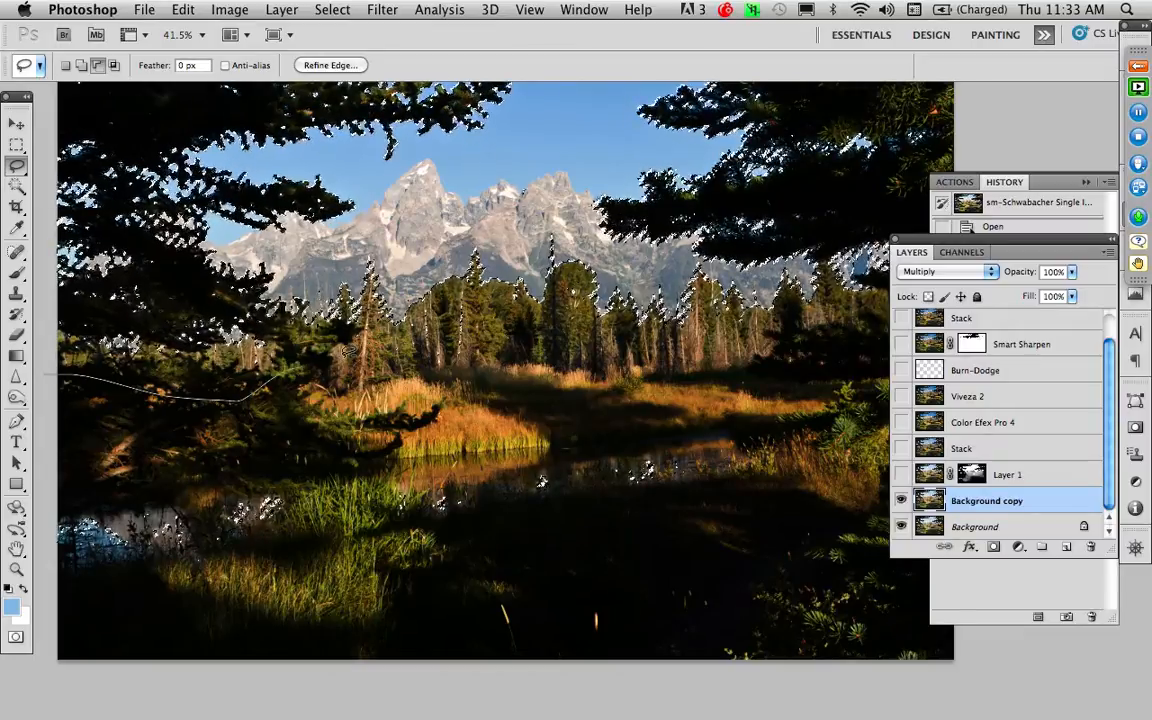
mouse_move(43, 374)
left_mouse_down()
mouse_move(477, 304)
mouse_move(640, 330)
mouse_move(880, 334)
mouse_move(957, 442)
mouse_move(923, 712)
mouse_move(324, 699)
mouse_move(45, 509)
mouse_move(52, 560)
left_mouse_up()
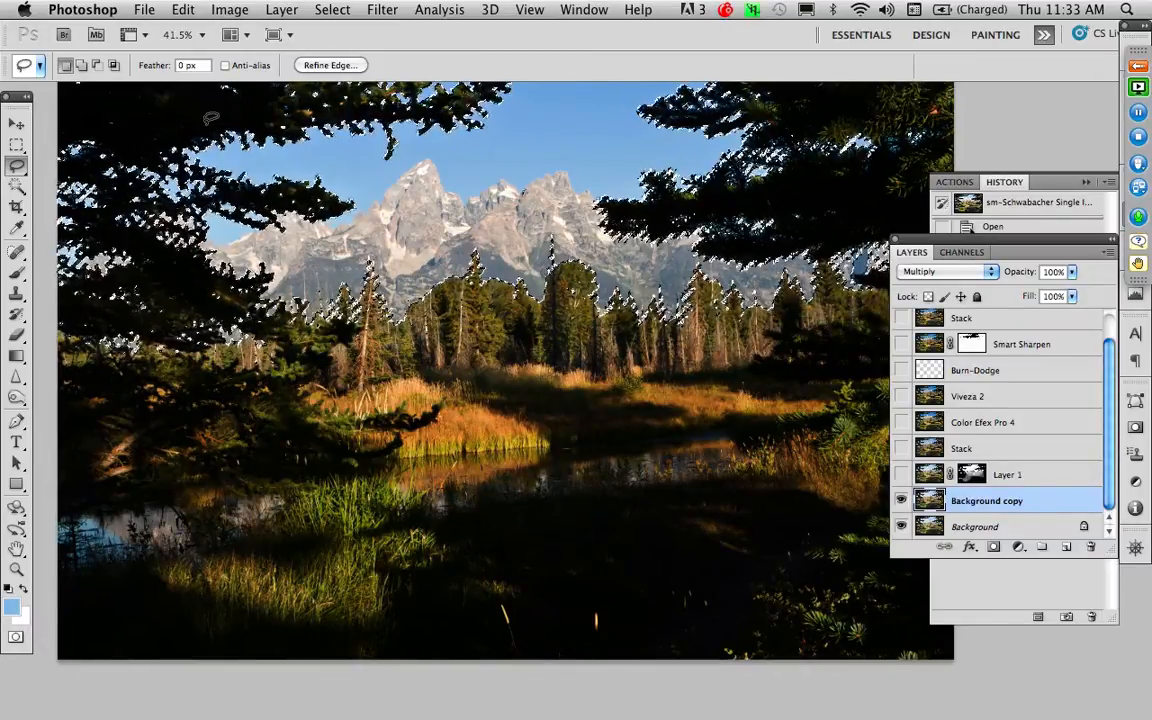
Step: Save the selection as a new channel named "sky and peaks"
left_click(334, 10)
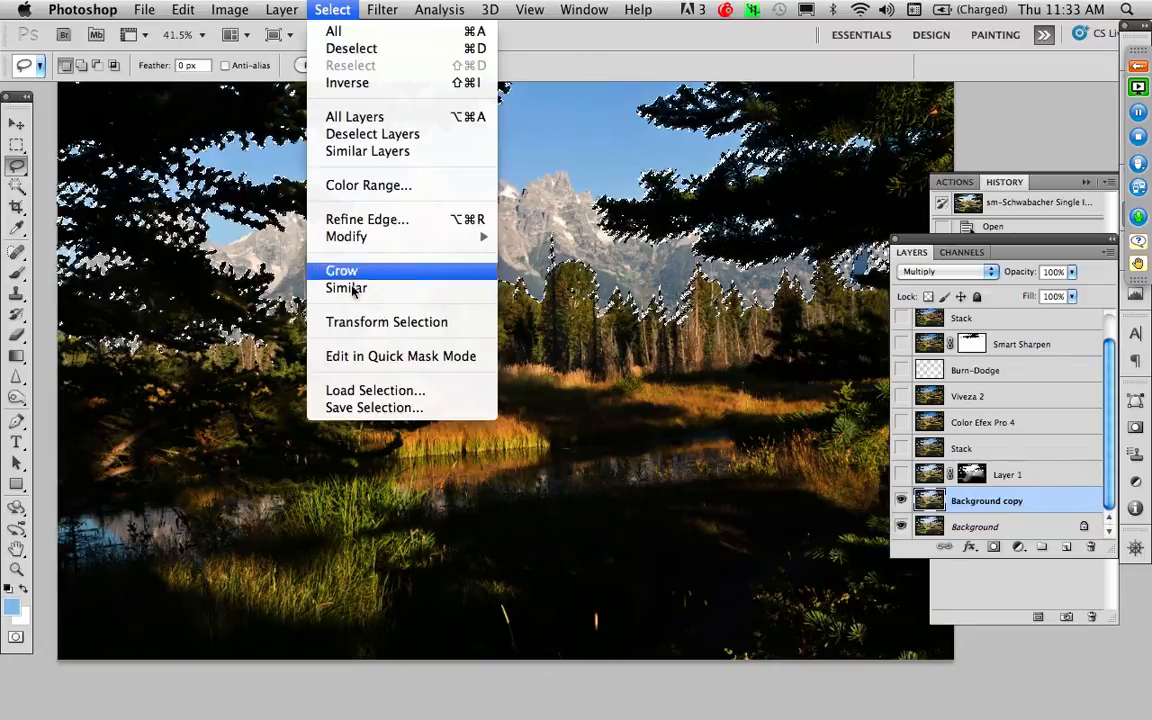
left_click(369, 408)
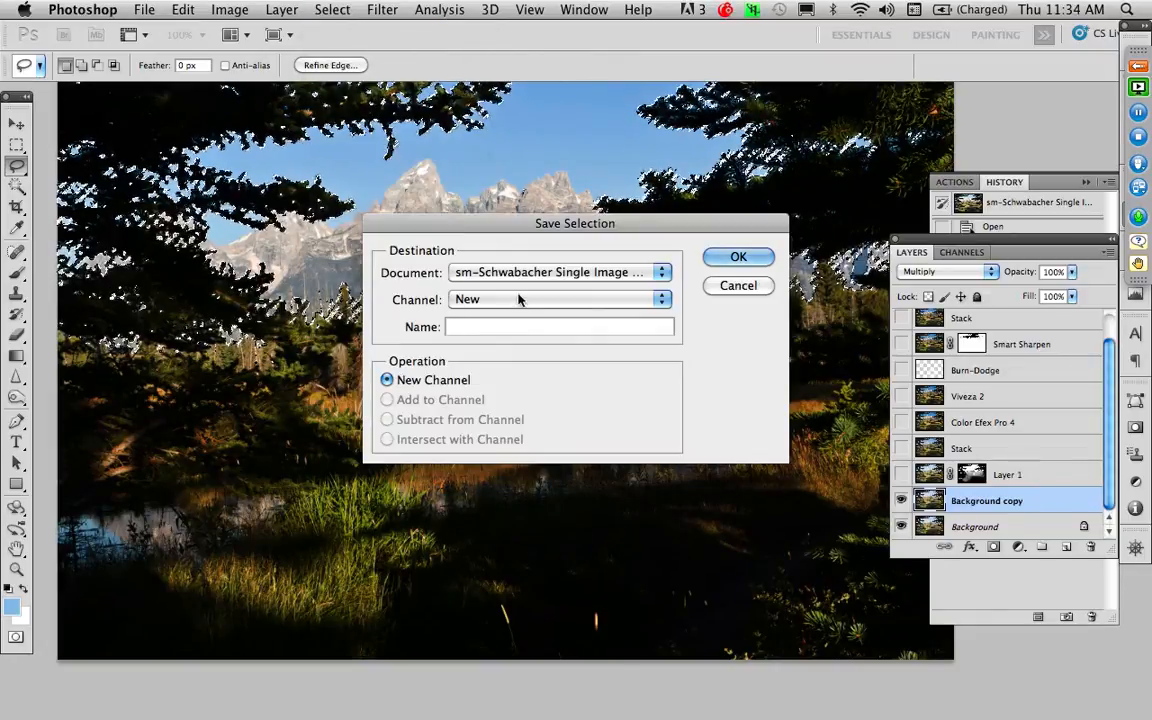
type("sky and peaks")
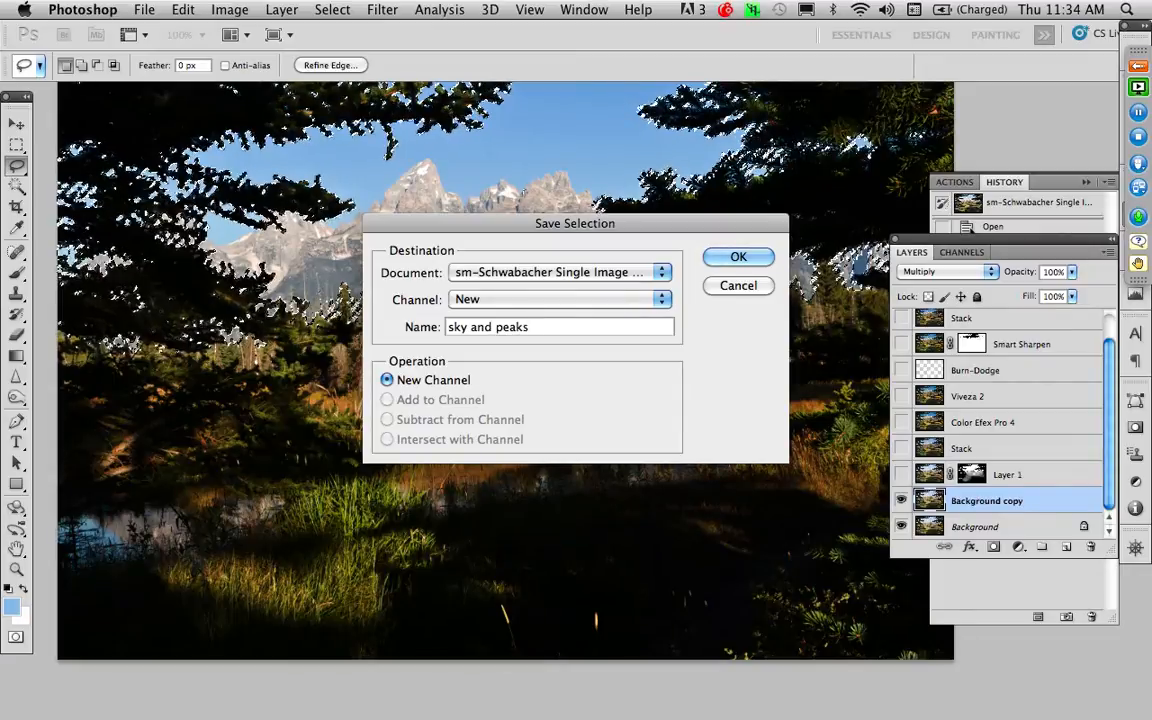
key("Return")
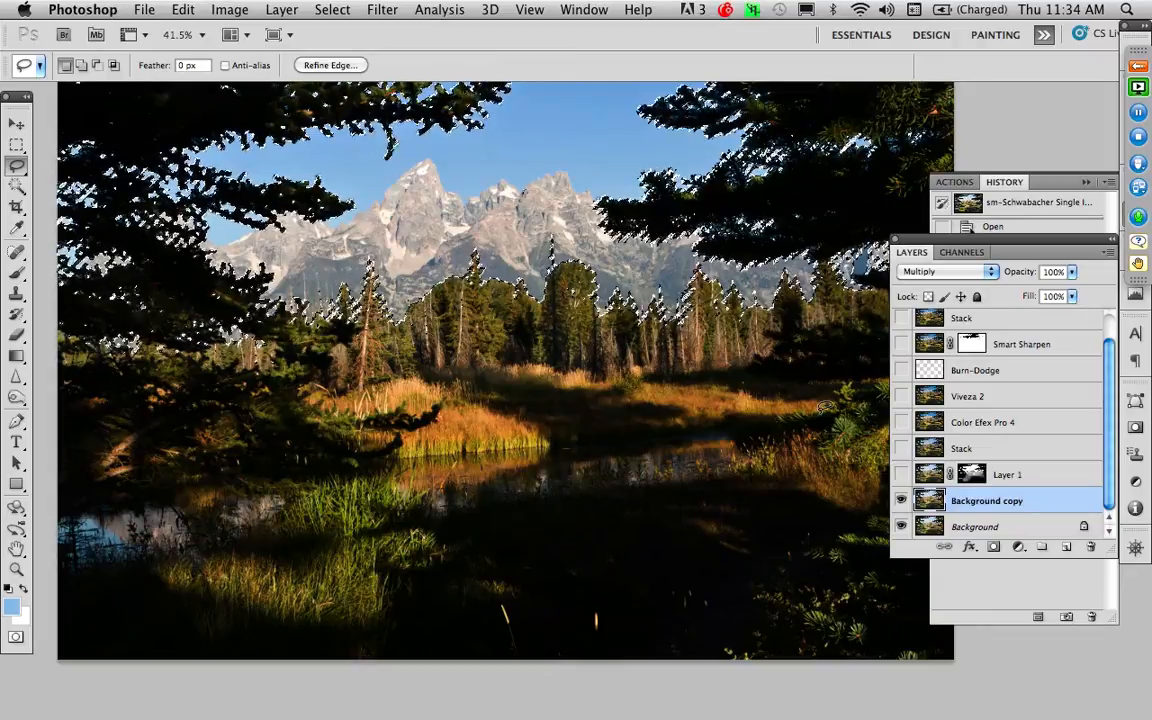
Step: Add a layer mask to Background copy from the selection and check the mask on its own
left_click(993, 547)
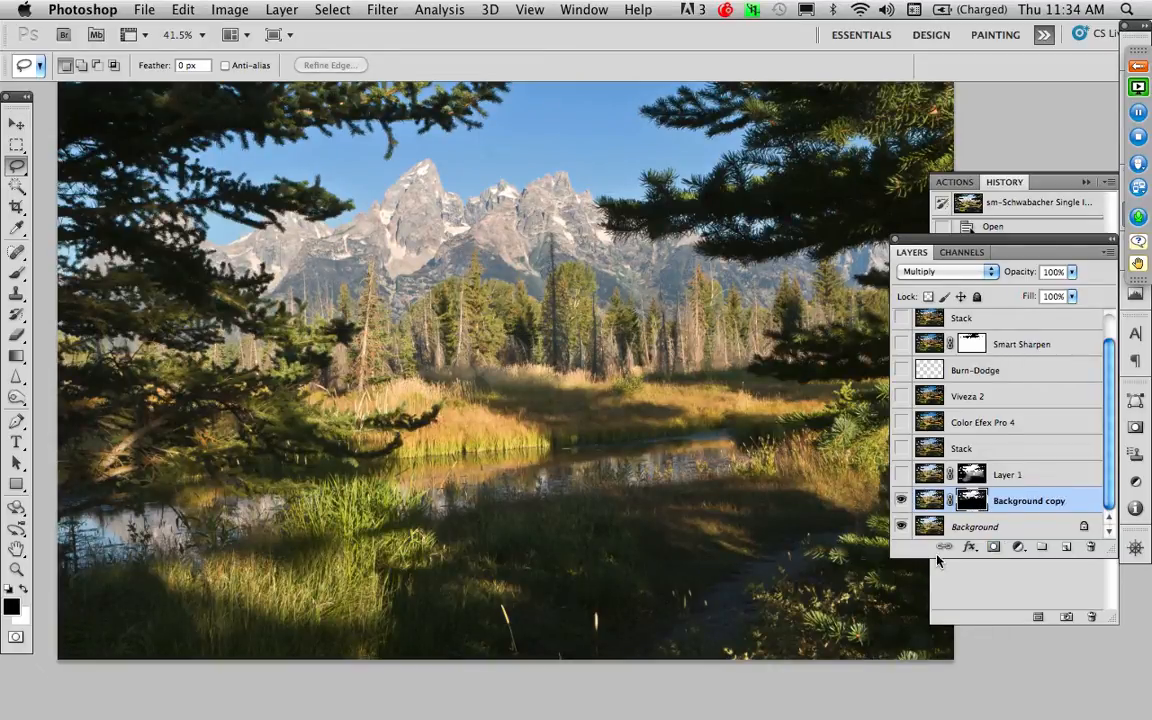
left_click(972, 500, "alt")
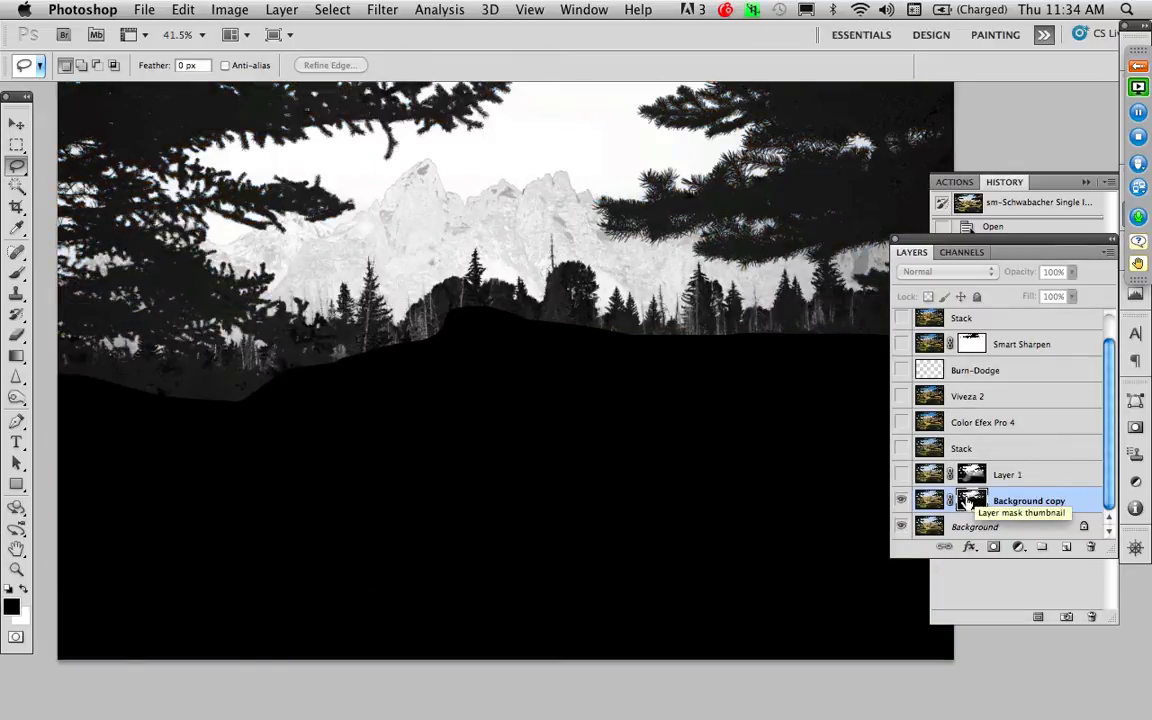
left_click(972, 500, "alt")
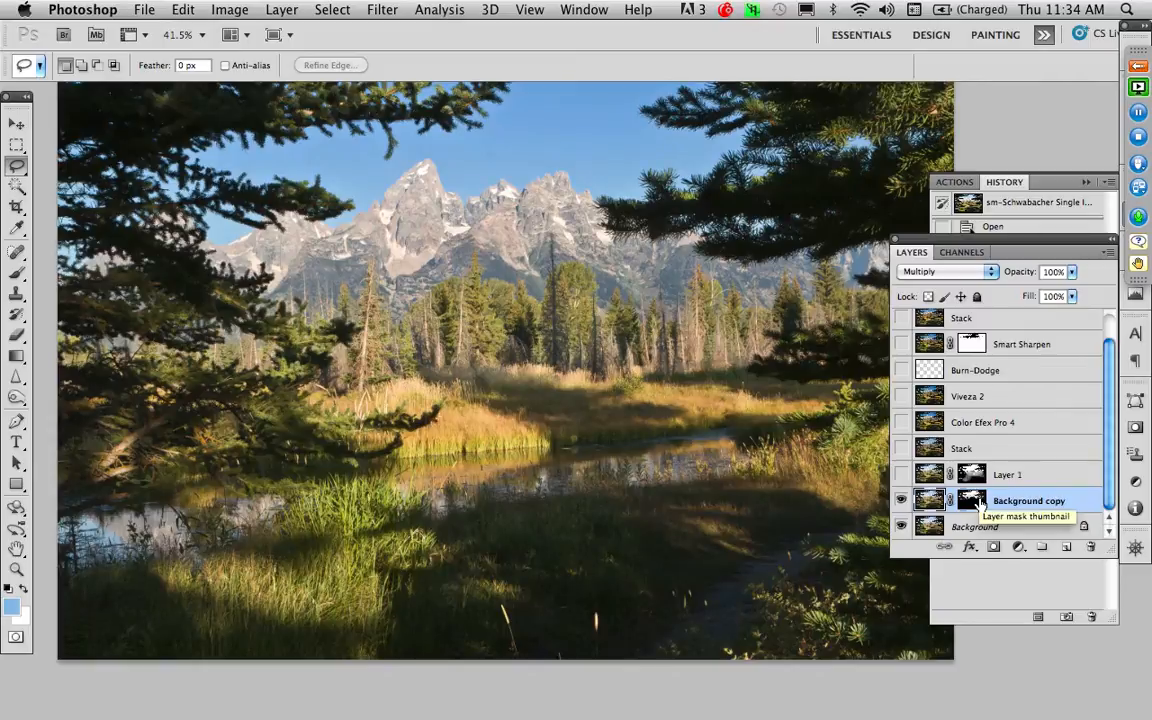
Step: Invert the Background copy's layer mask to preview the opposite effect, and invert it back
left_click(979, 503)
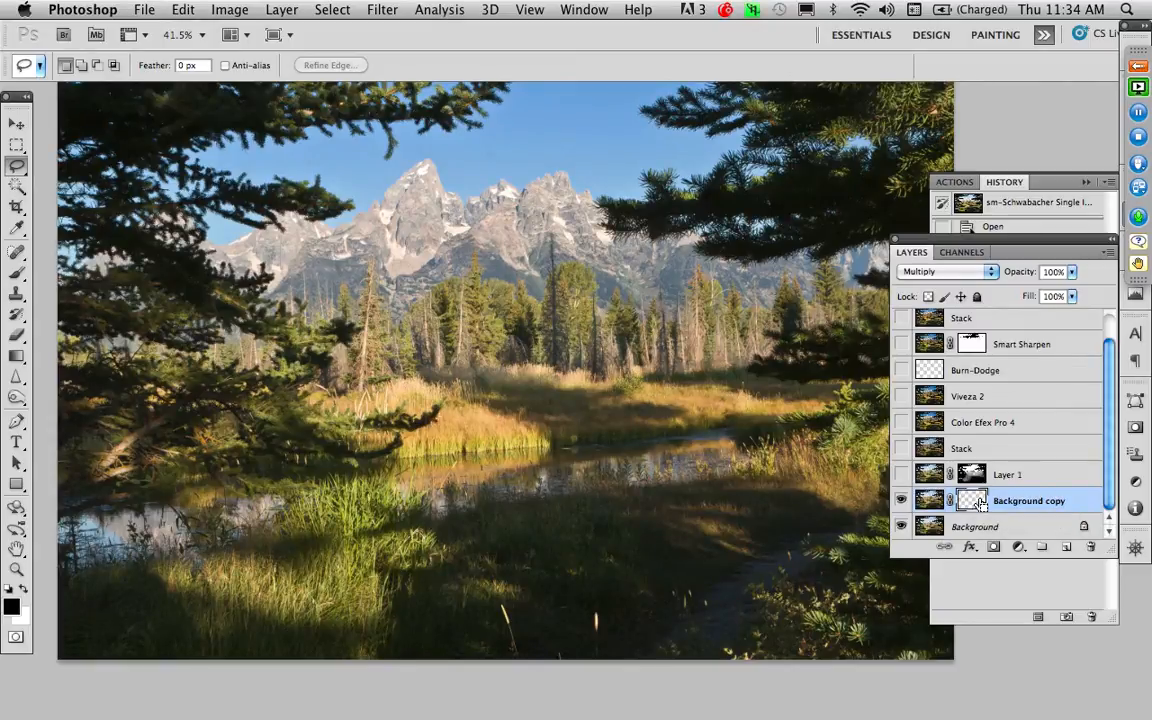
key("super+i")
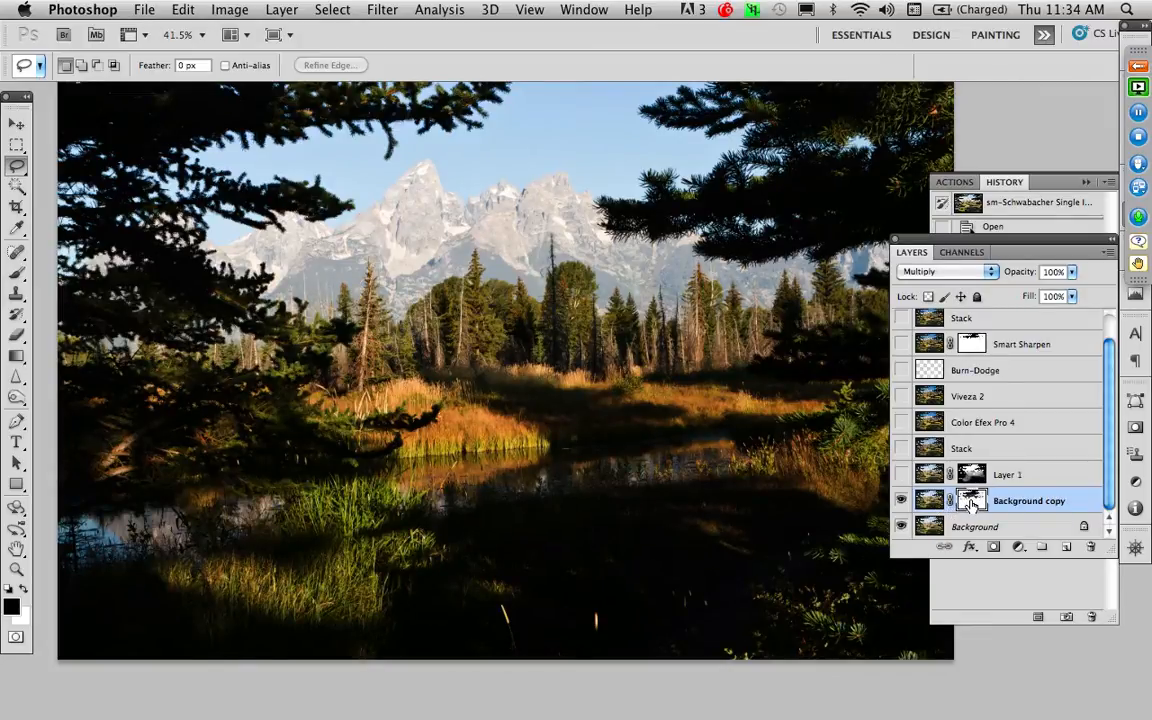
key("super+i")
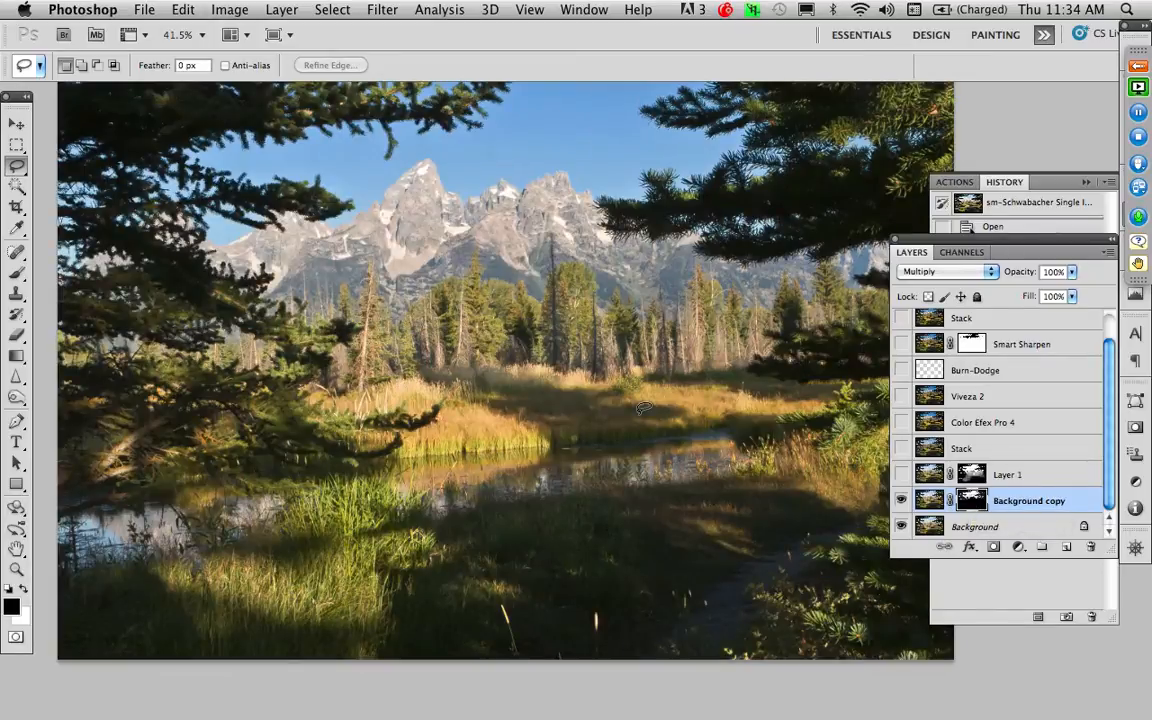
Step: Lighten the black areas of Background copy's layer mask with Levels by raising the black output level to 89
left_click(902, 501)
left_click(902, 501)
left_click(975, 503, "alt")
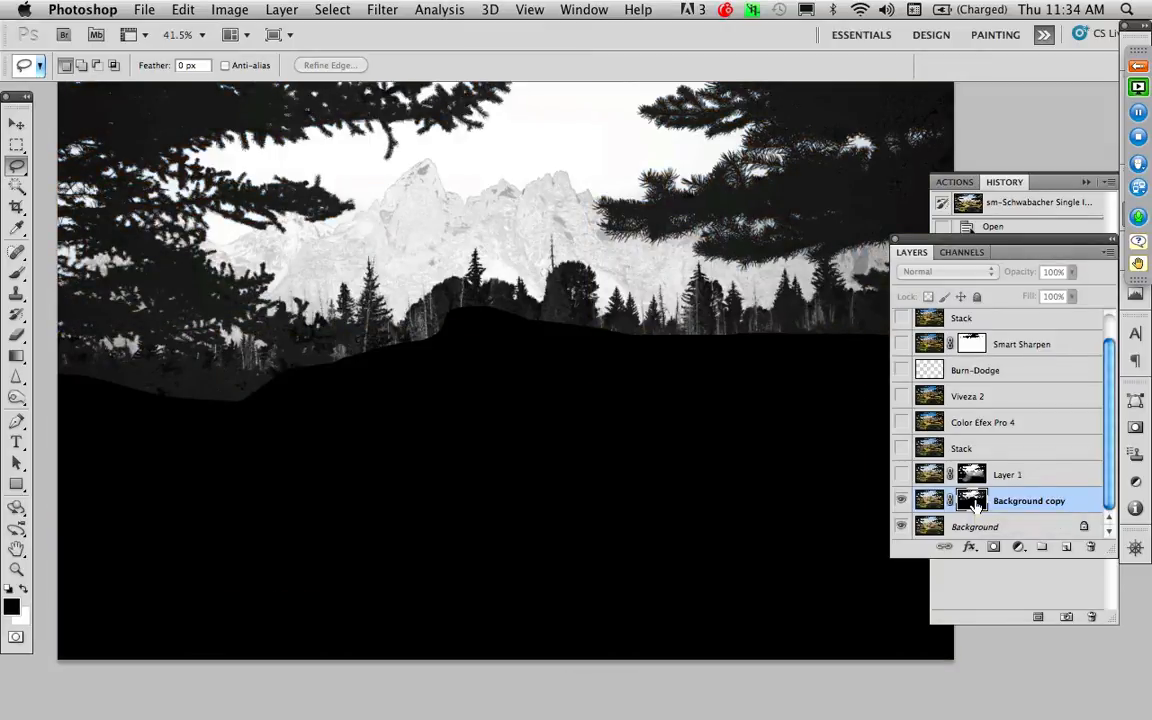
left_click(930, 498)
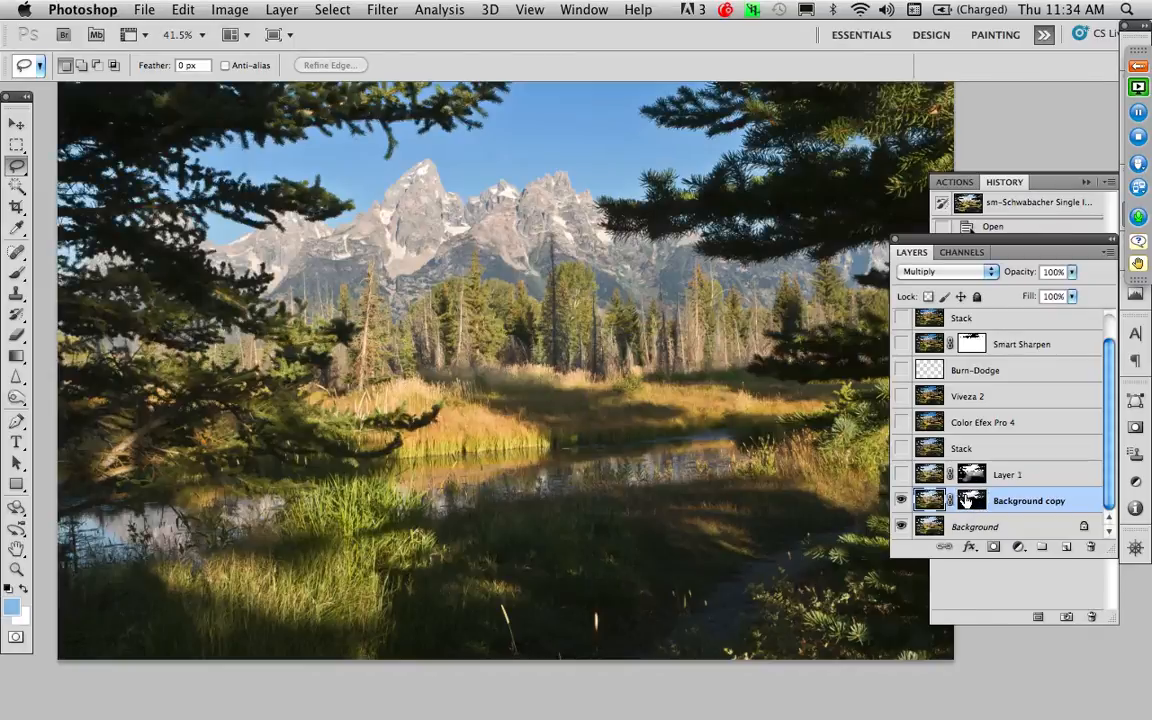
key("super+l")
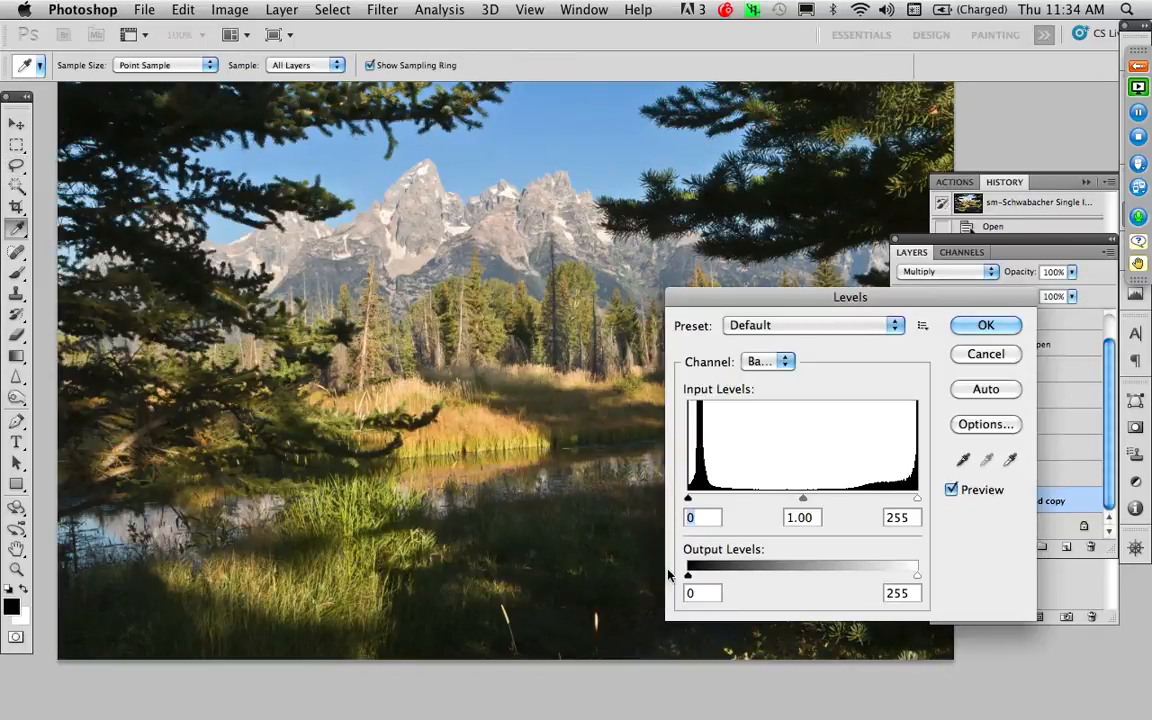
left_click_drag(689, 580, 767, 578)
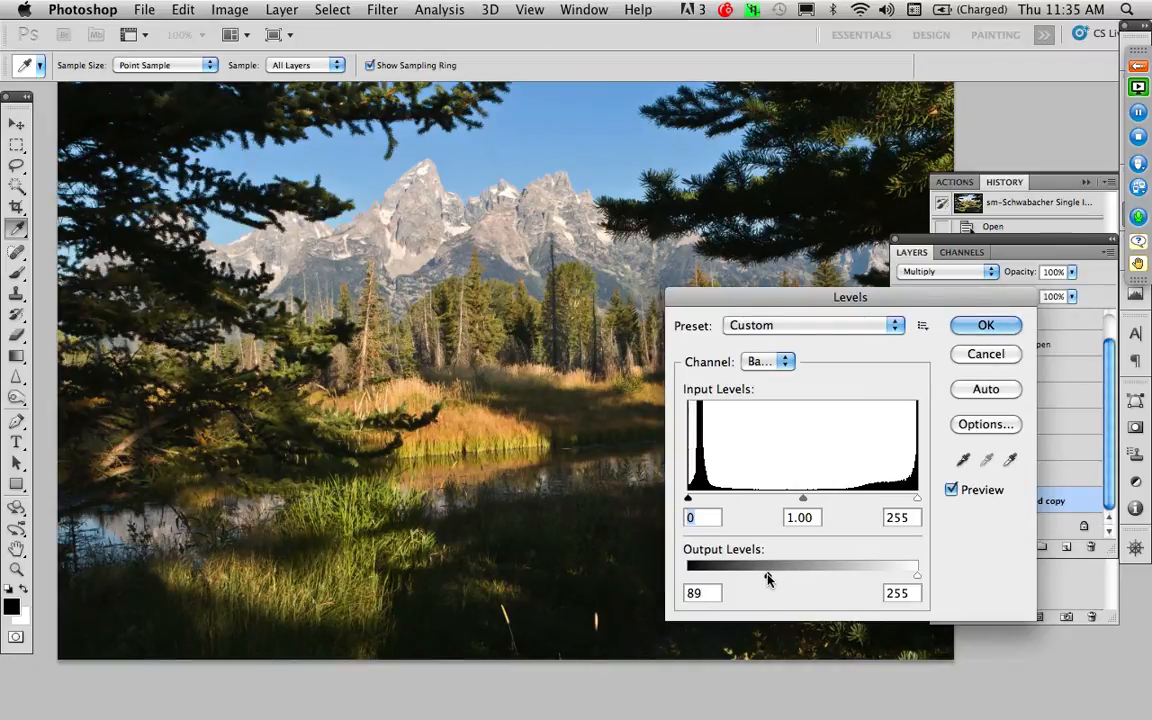
left_click(985, 326)
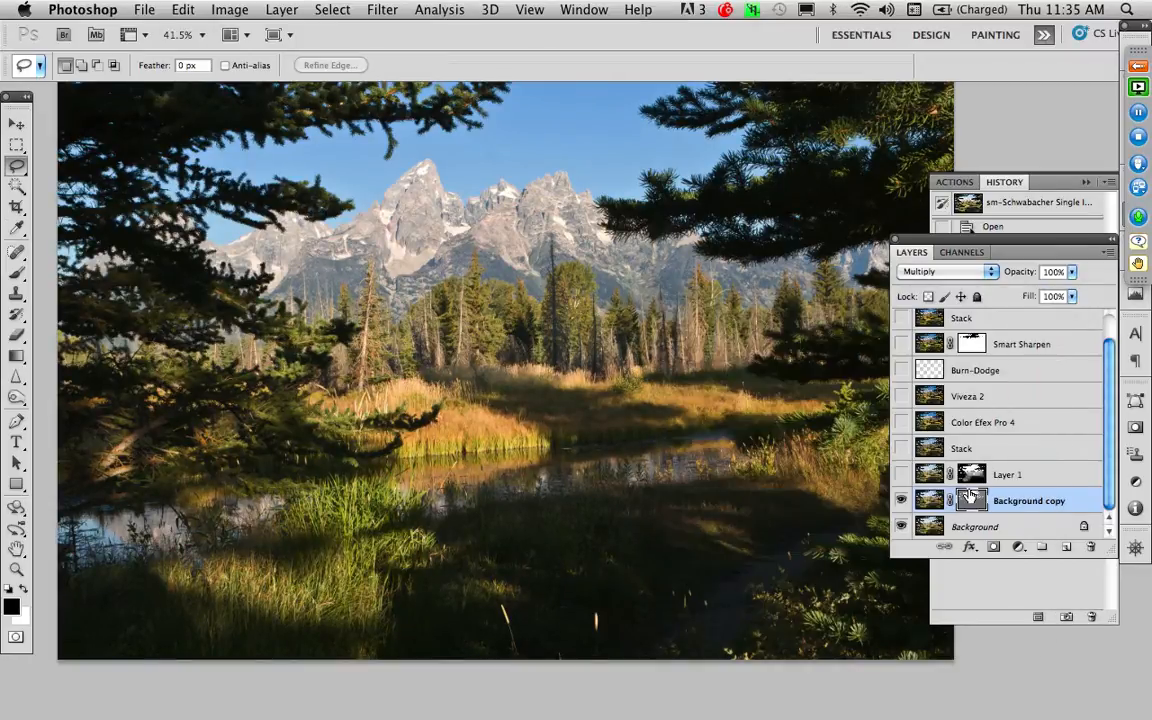
Step: Inspect Background copy's lightened mask on its own, return to the image, and compare it with the layer hidden and shown
left_click(970, 501, "alt")
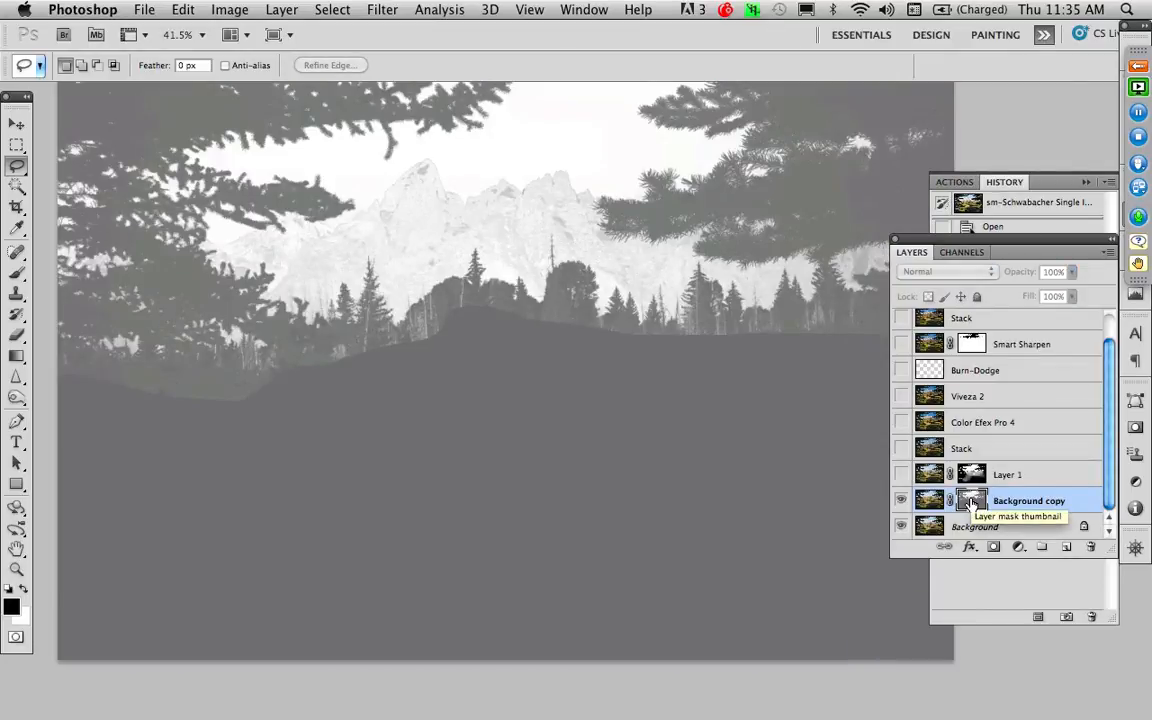
left_click(938, 503)
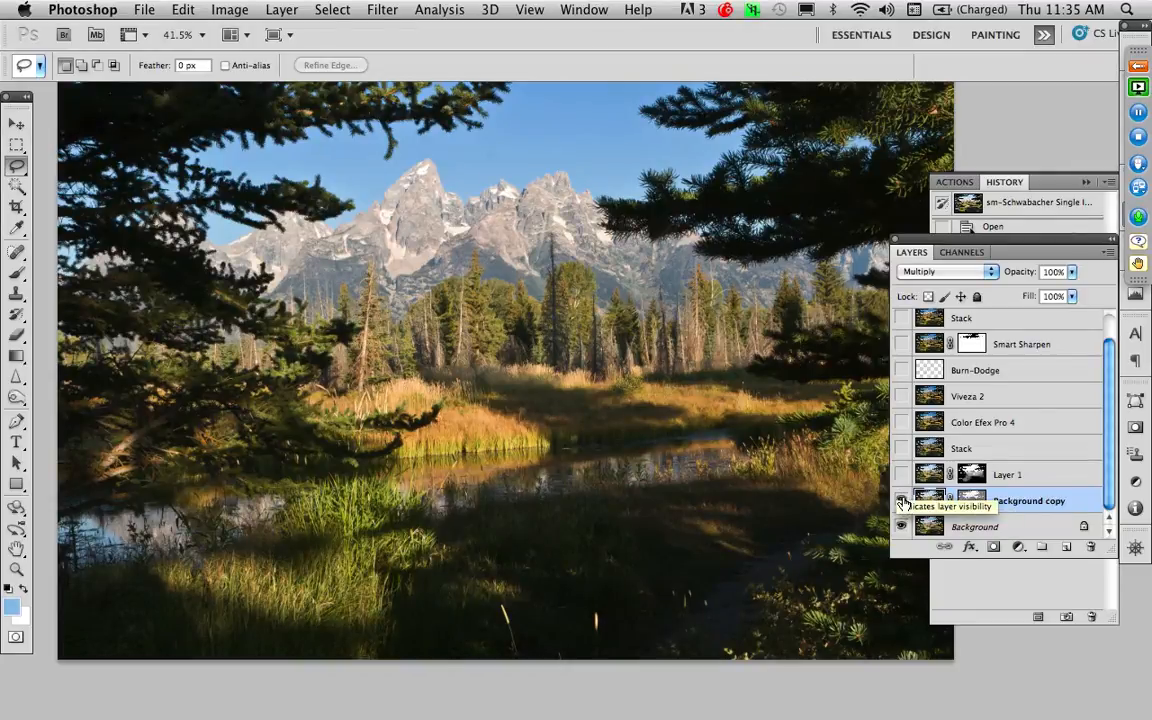
left_click(902, 502)
left_click(902, 502)
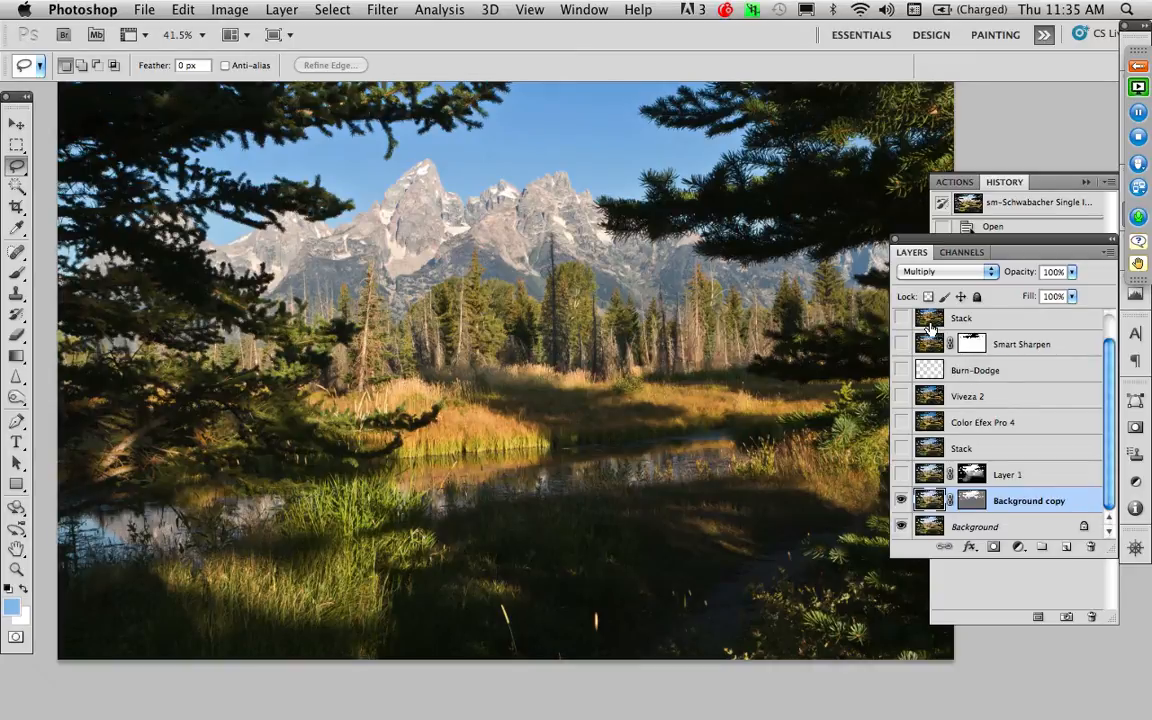
Step: Delete all the hidden layers above Background copy, leaving only Background copy and Background
left_click(930, 322)
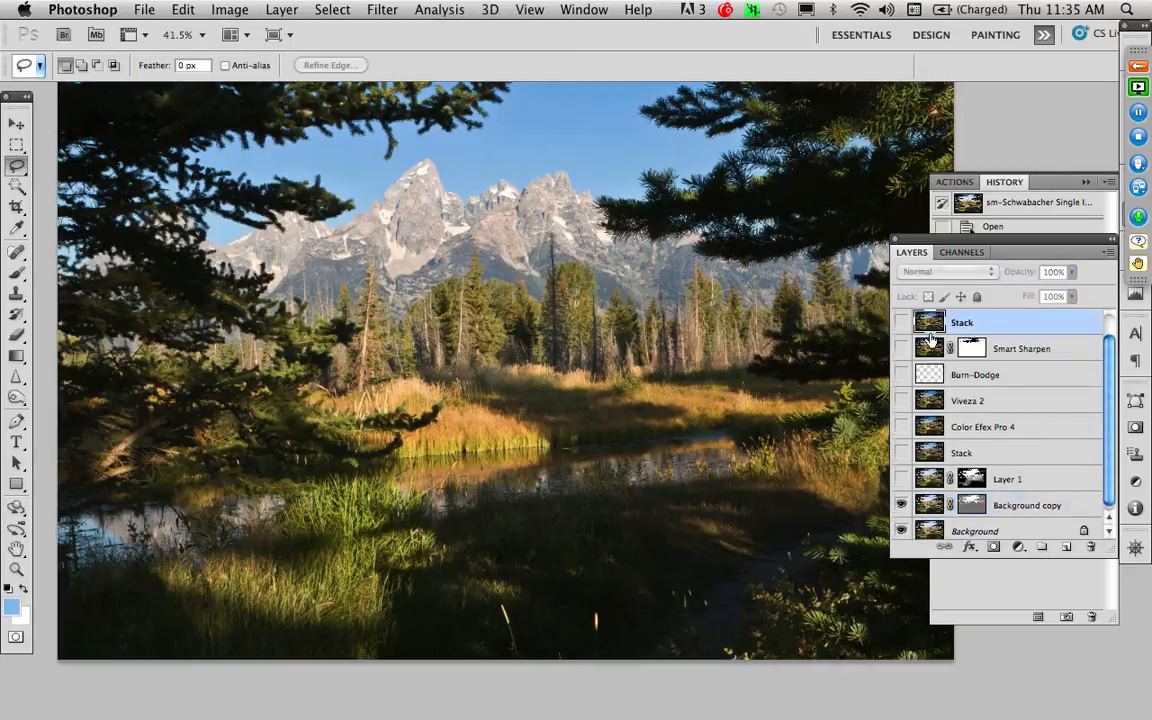
left_click(930, 453, "shift")
double_click(933, 453)
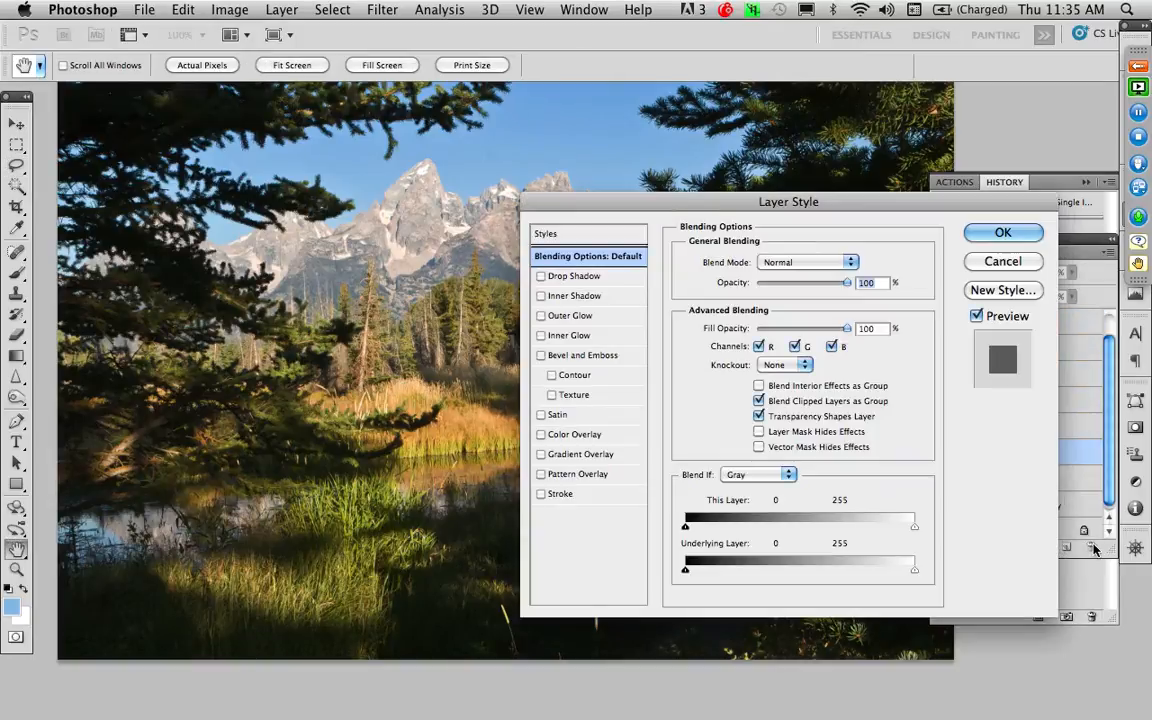
left_click(1008, 261)
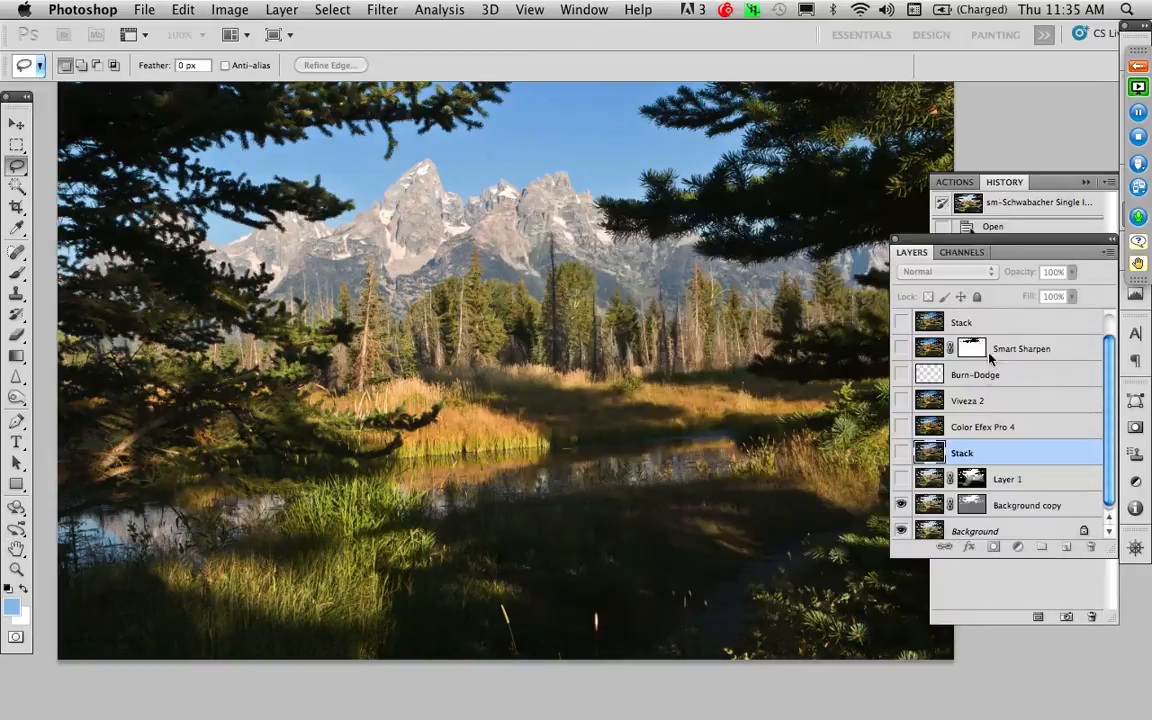
left_click(930, 327, "shift")
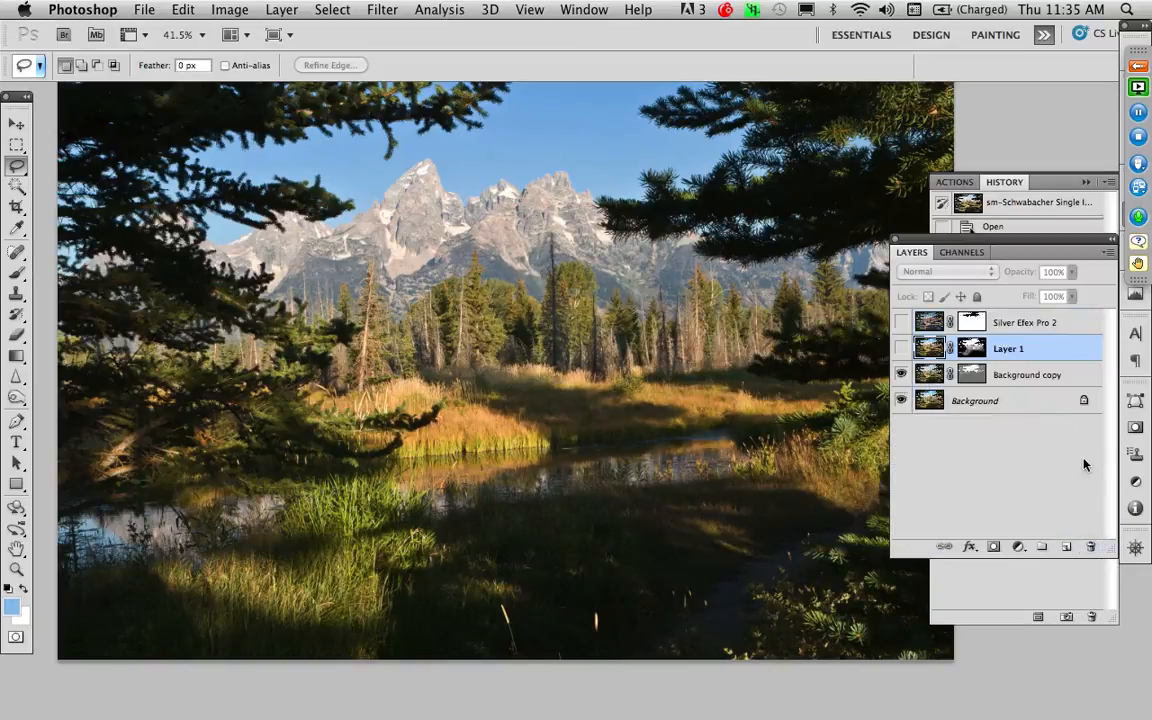
left_click_drag(930, 322, 1090, 546)
left_click_drag(935, 322, 1090, 546)
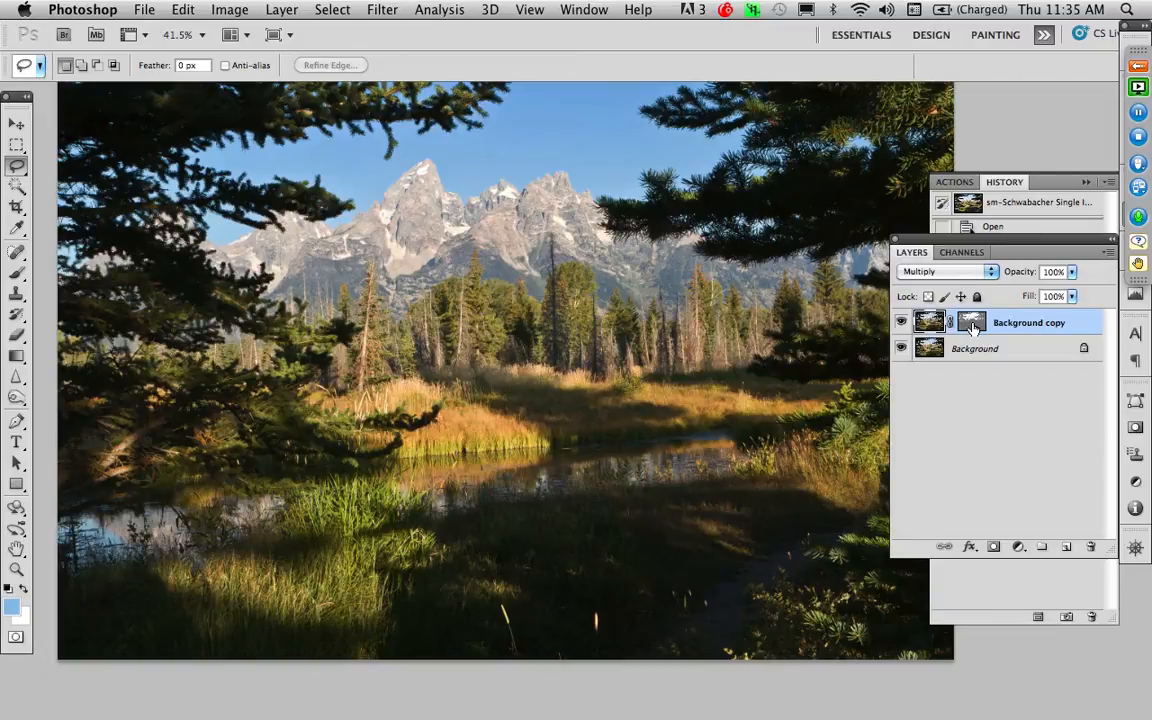
Step: Check the image without Background copy, and stamp all visible layers into a new merged layer above it
left_click(901, 322)
left_click(1110, 254)
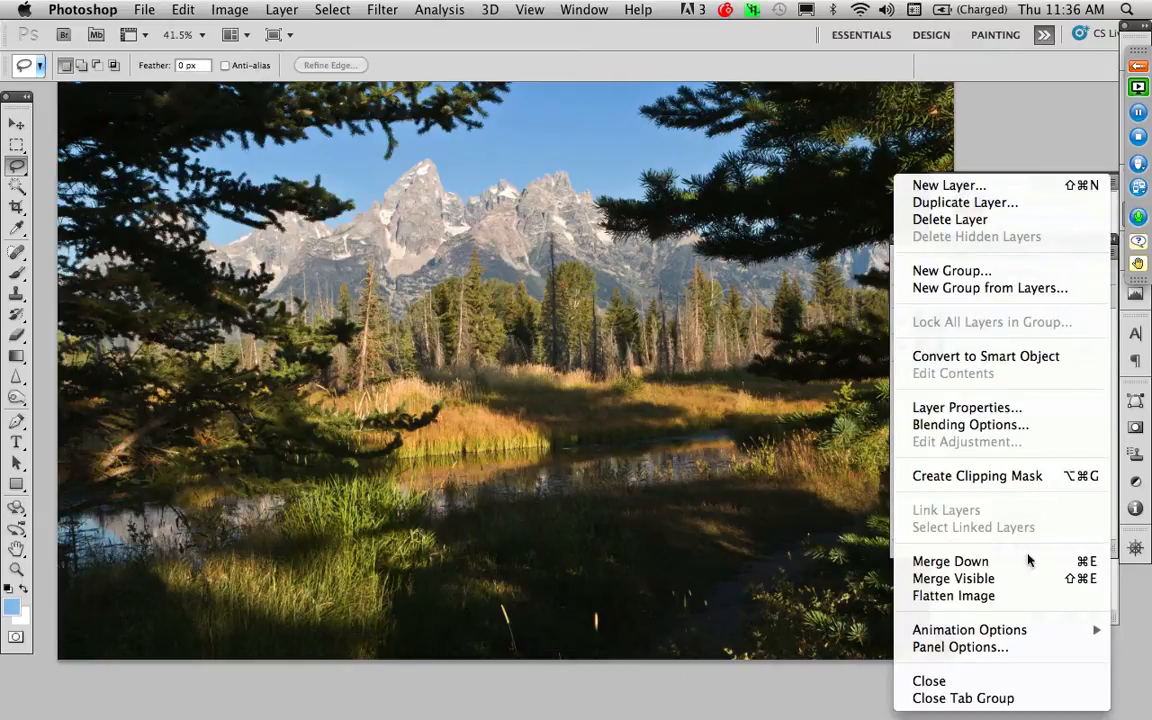
left_click(1023, 578, "alt")
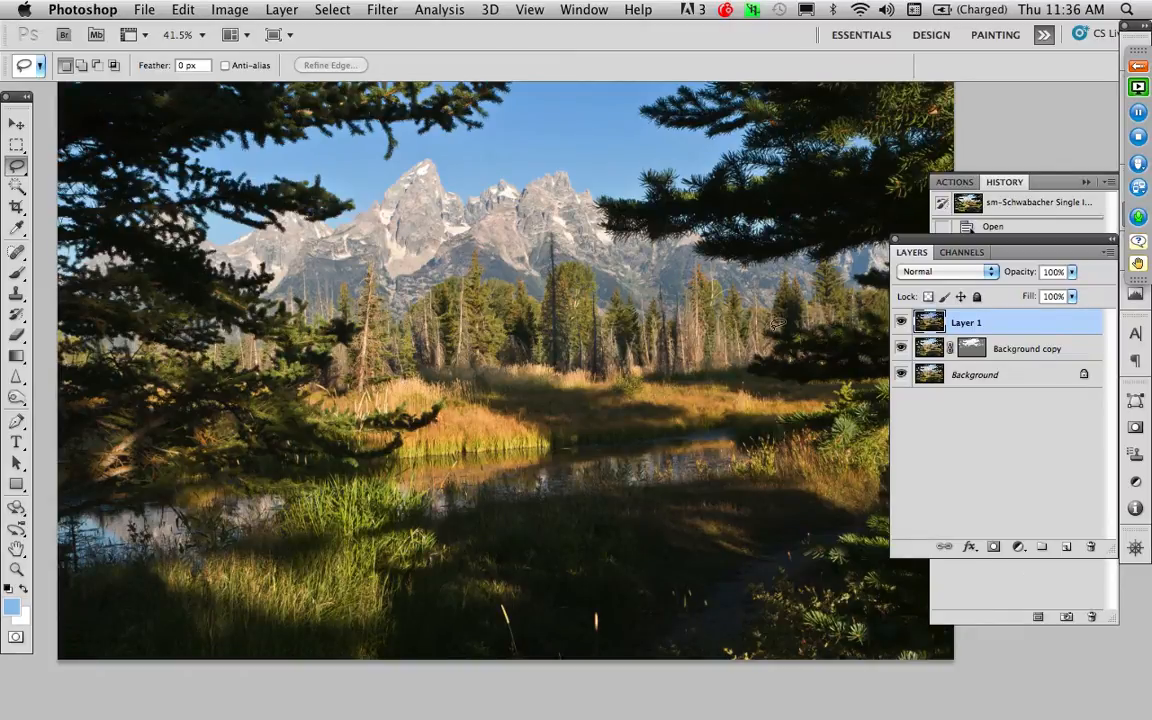
Step: Run Color Efex Pro 4 on the merged layer, choose Polarization with a Strength of 82, and compare the split preview
left_click(395, 10)
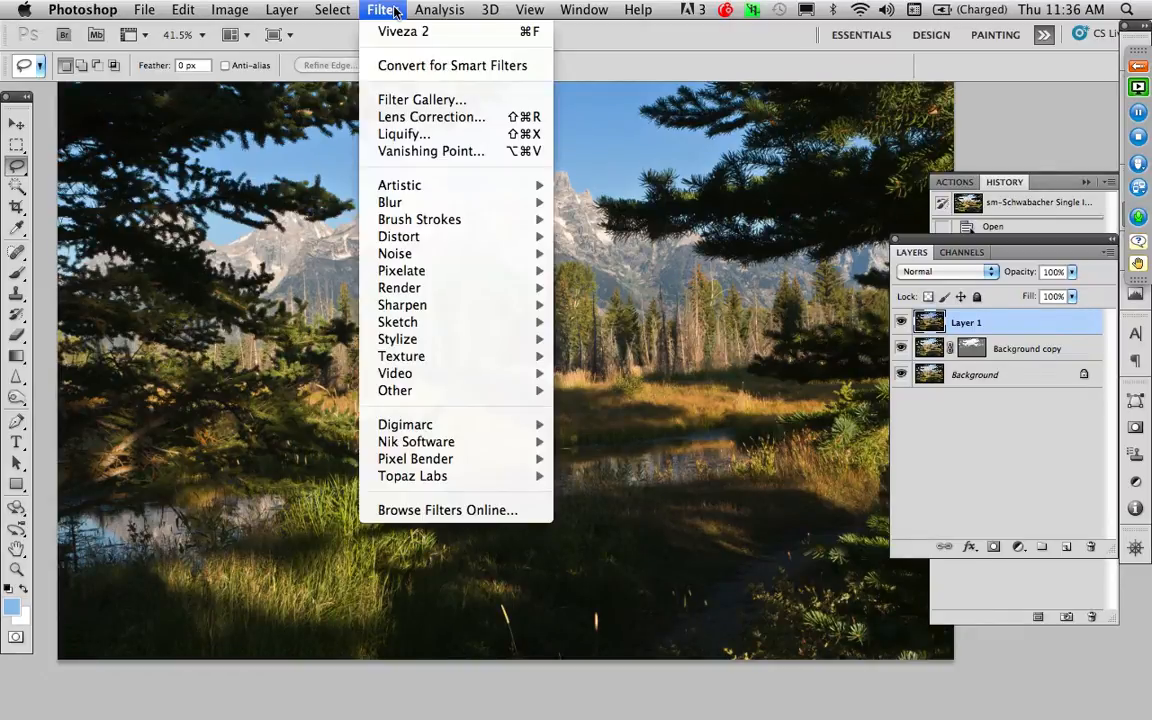
mouse_move(468, 443)
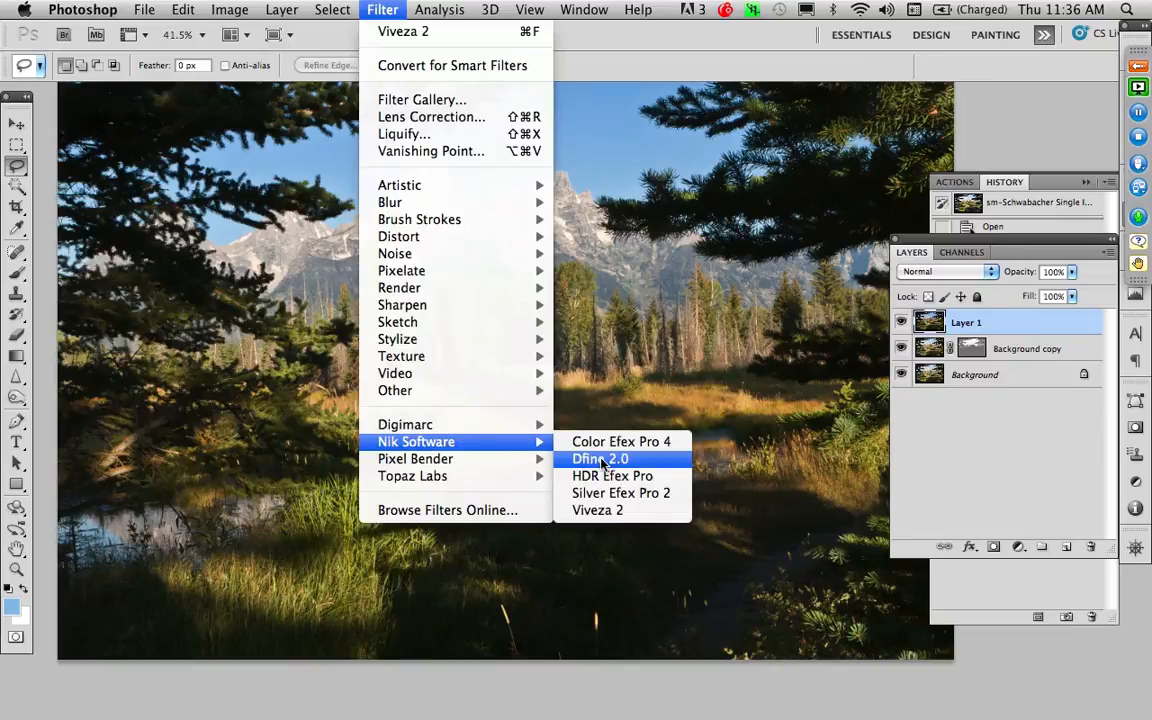
left_click(620, 443)
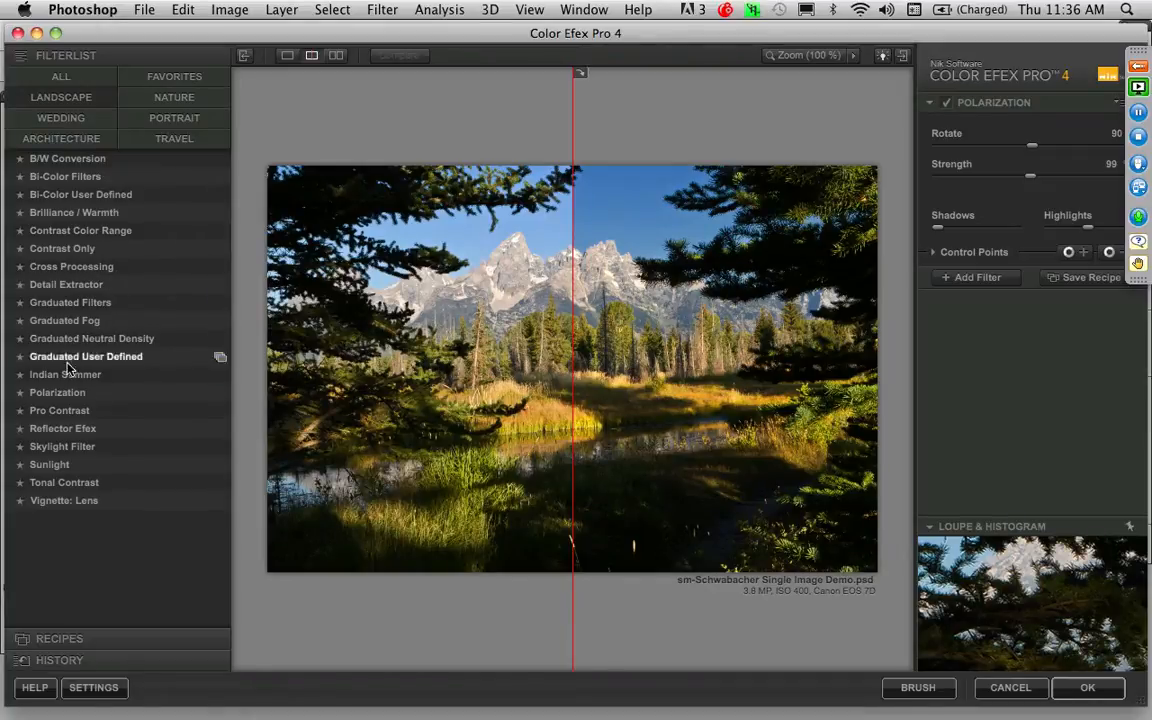
left_click(64, 393)
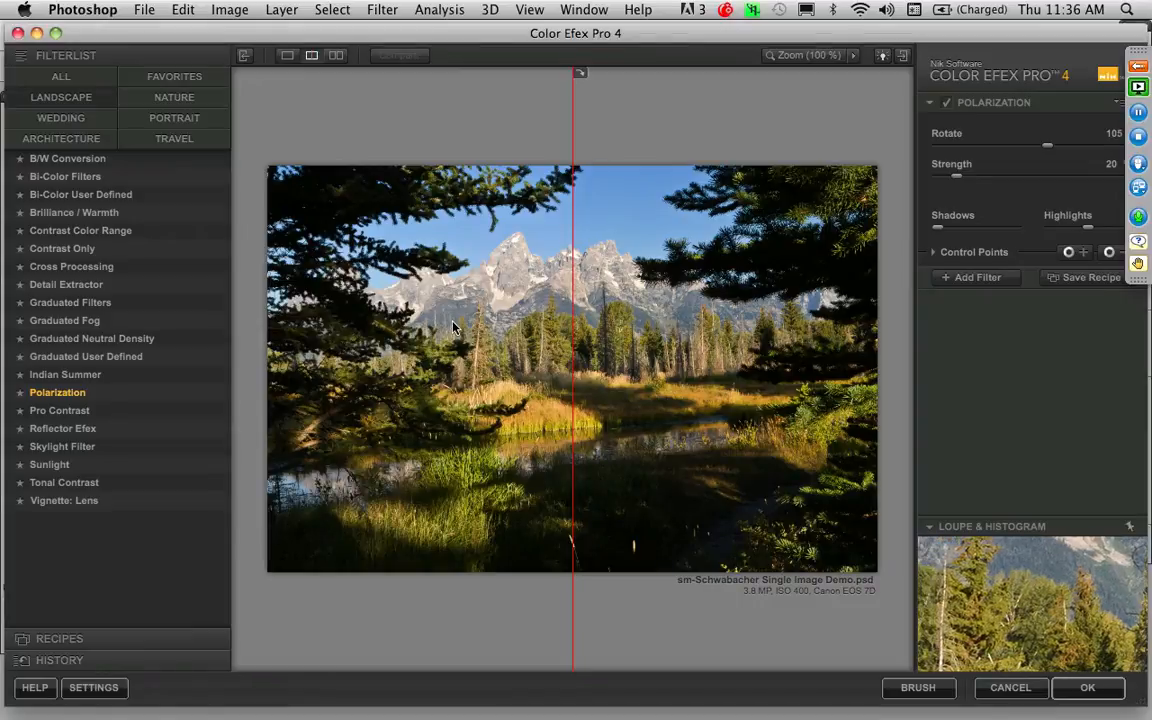
left_click_drag(960, 181, 1018, 188)
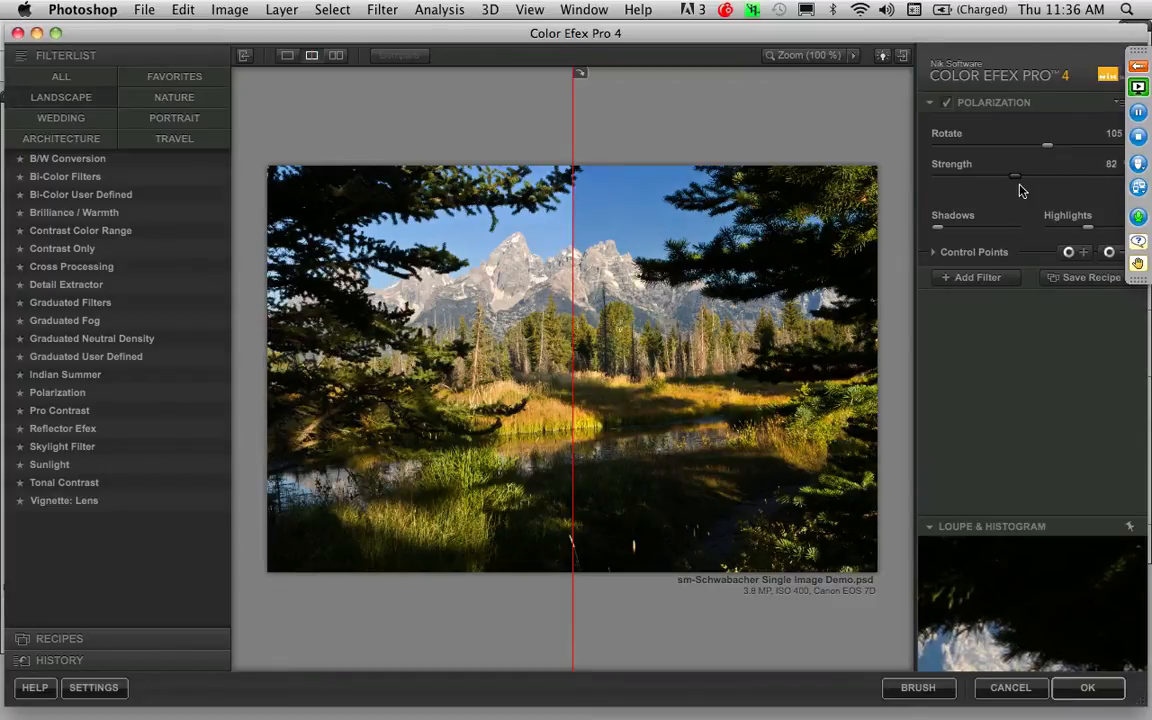
left_click_drag(573, 130, 382, 150)
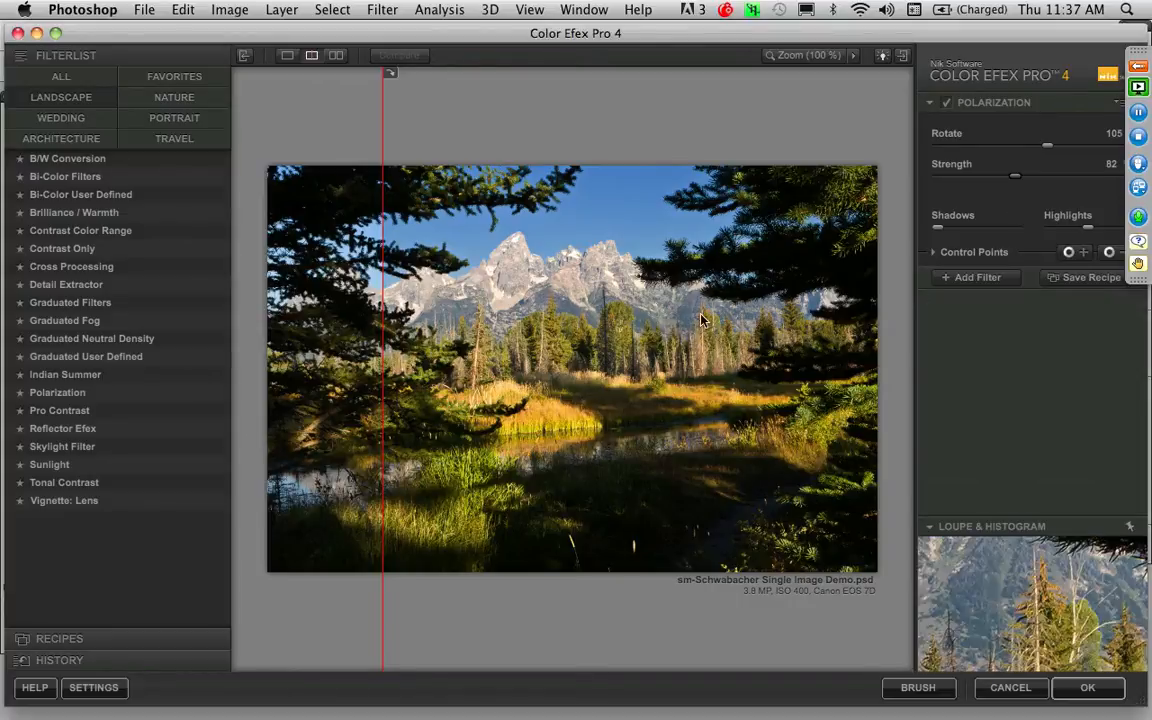
left_click_drag(376, 207, 426, 200)
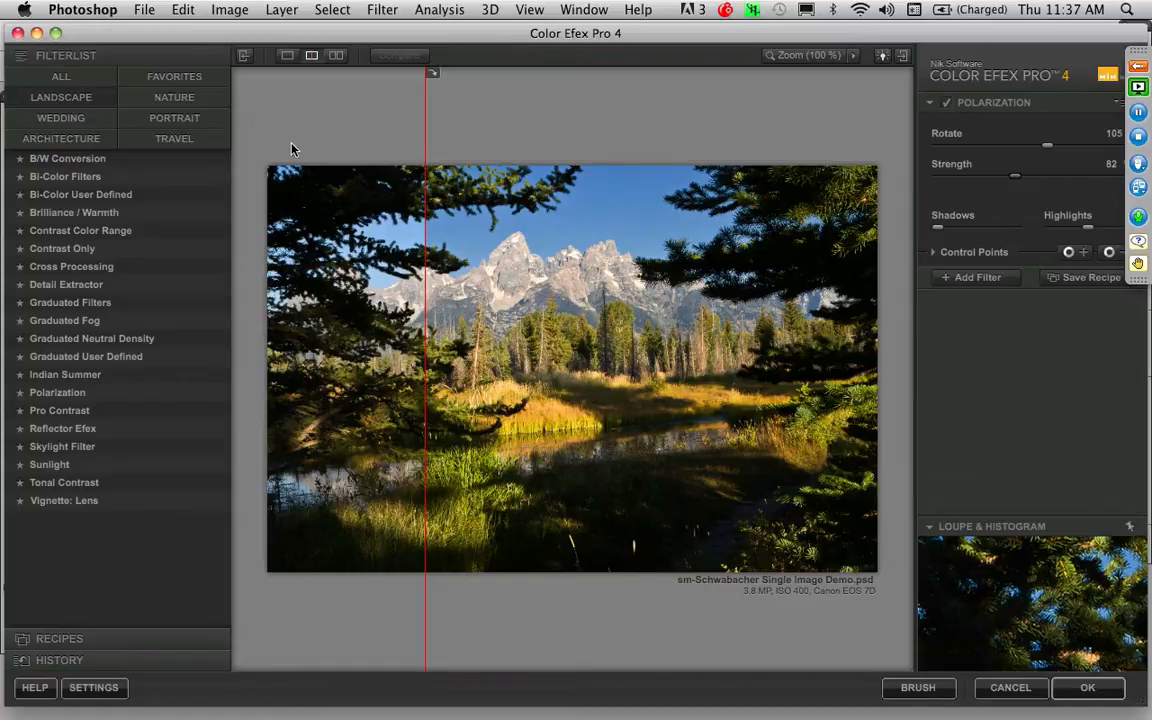
Step: Try the custom recipe Polar Sun and compare its effect across the split preview
left_click(70, 639)
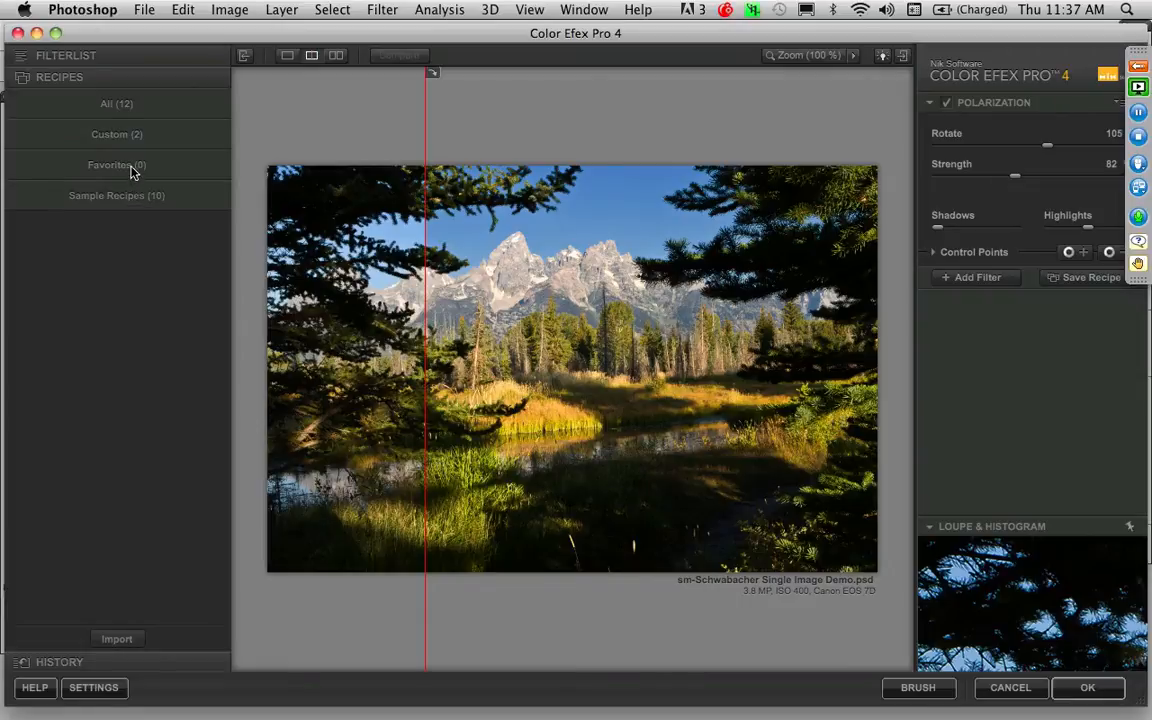
left_click(118, 136)
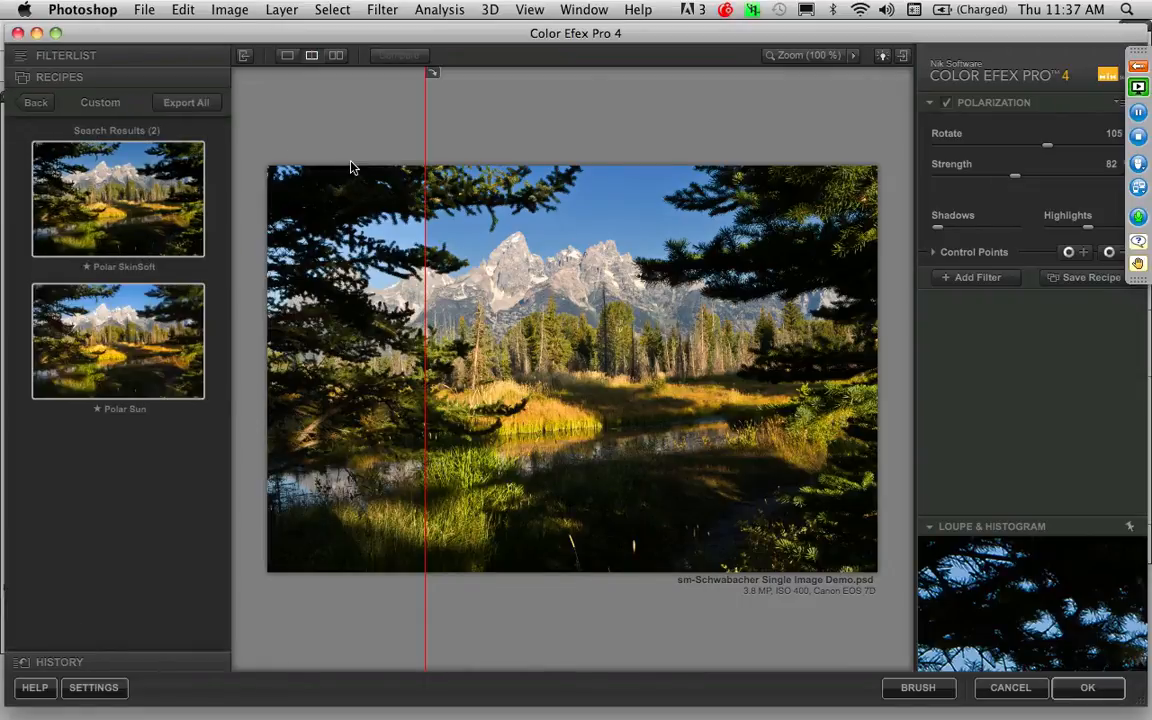
left_click(125, 340)
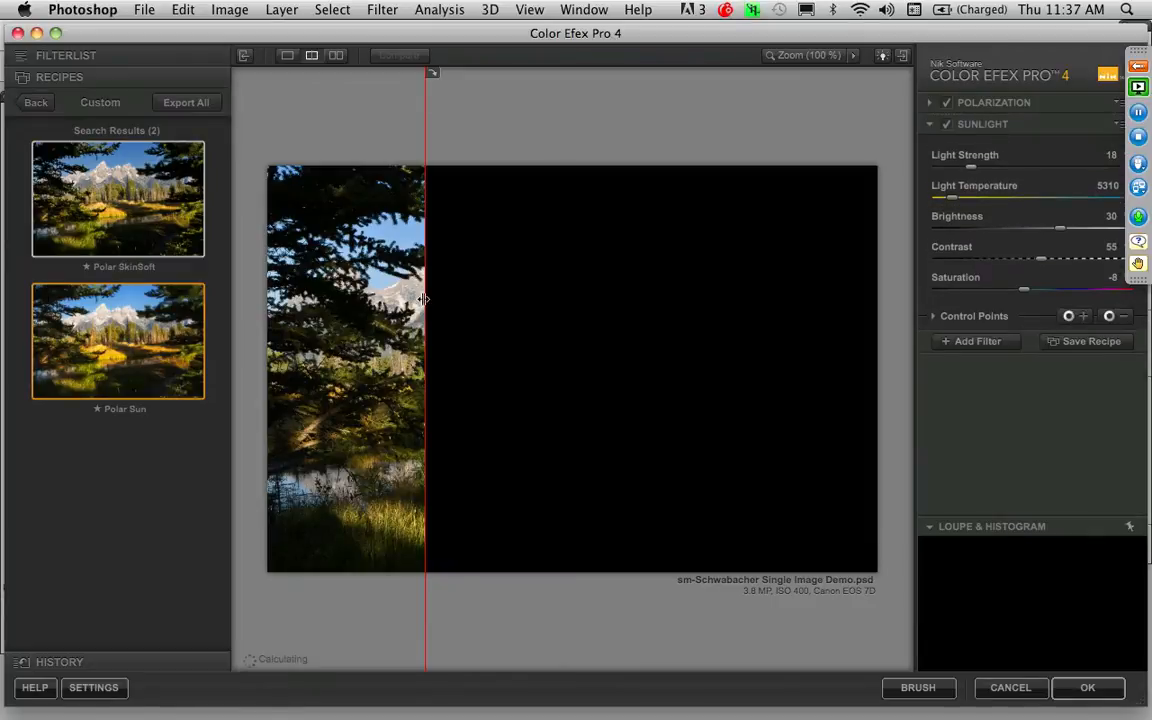
left_click_drag(425, 298, 490, 287)
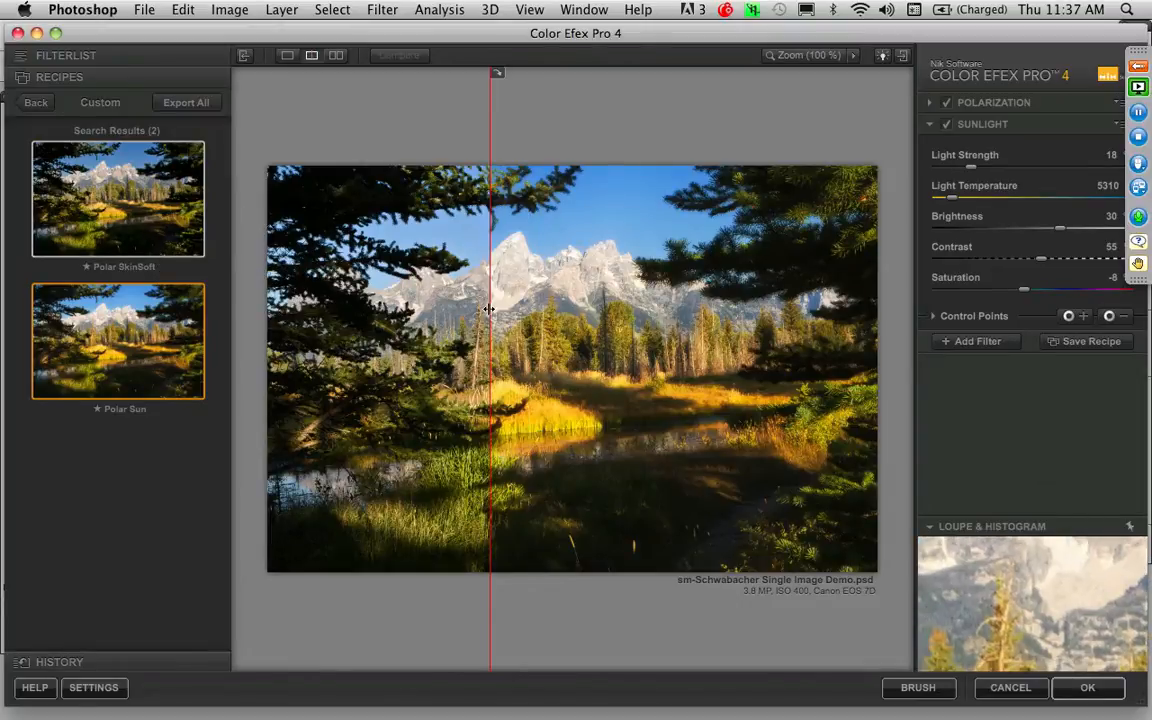
left_click_drag(490, 316, 570, 343)
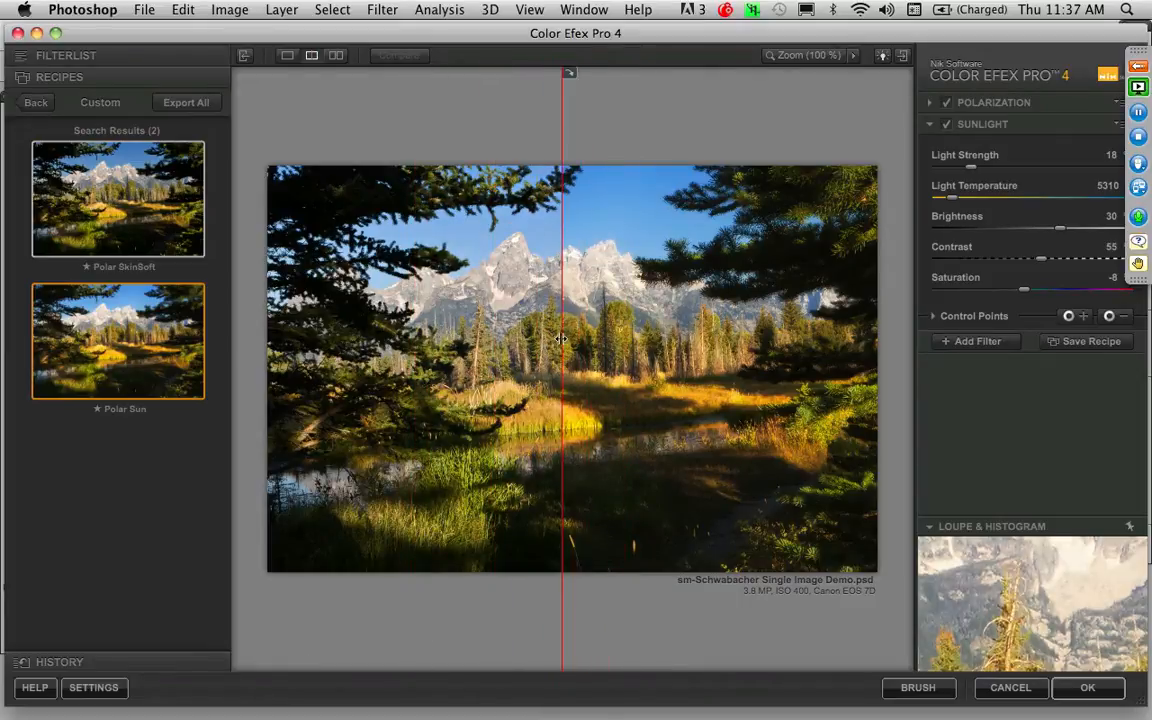
Step: Load the custom recipe Polar SkinSoft and compare its effect on the mountains in the split preview
left_click(123, 226)
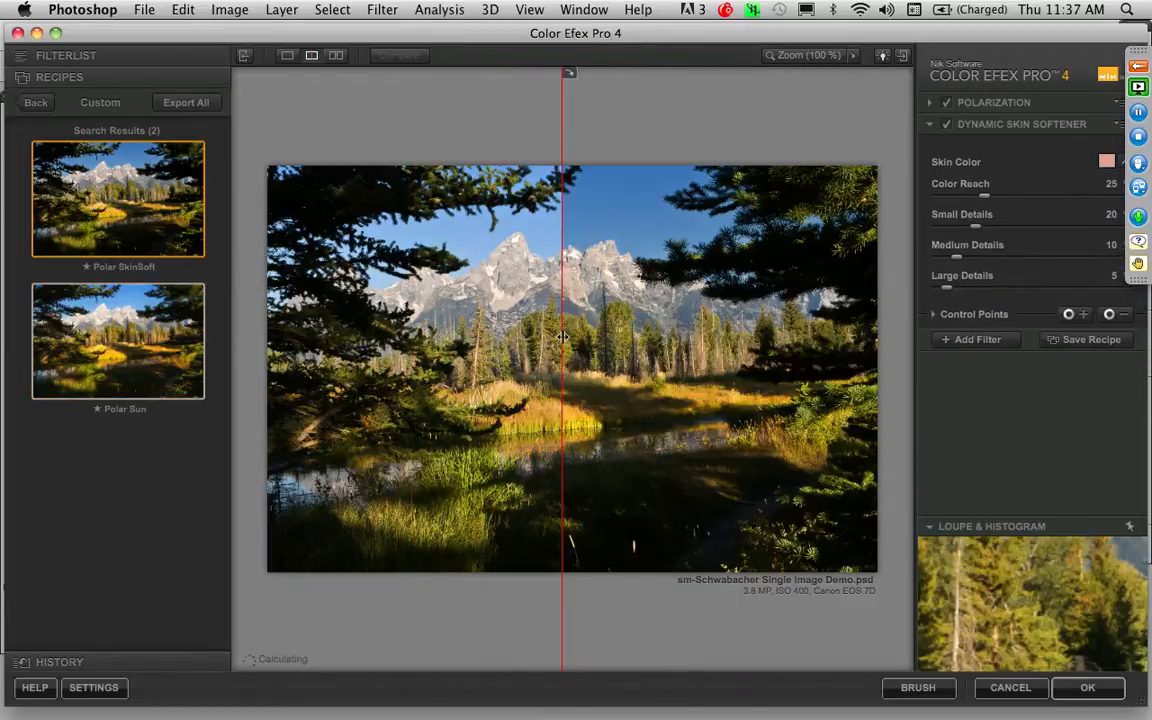
left_click_drag(564, 336, 458, 310)
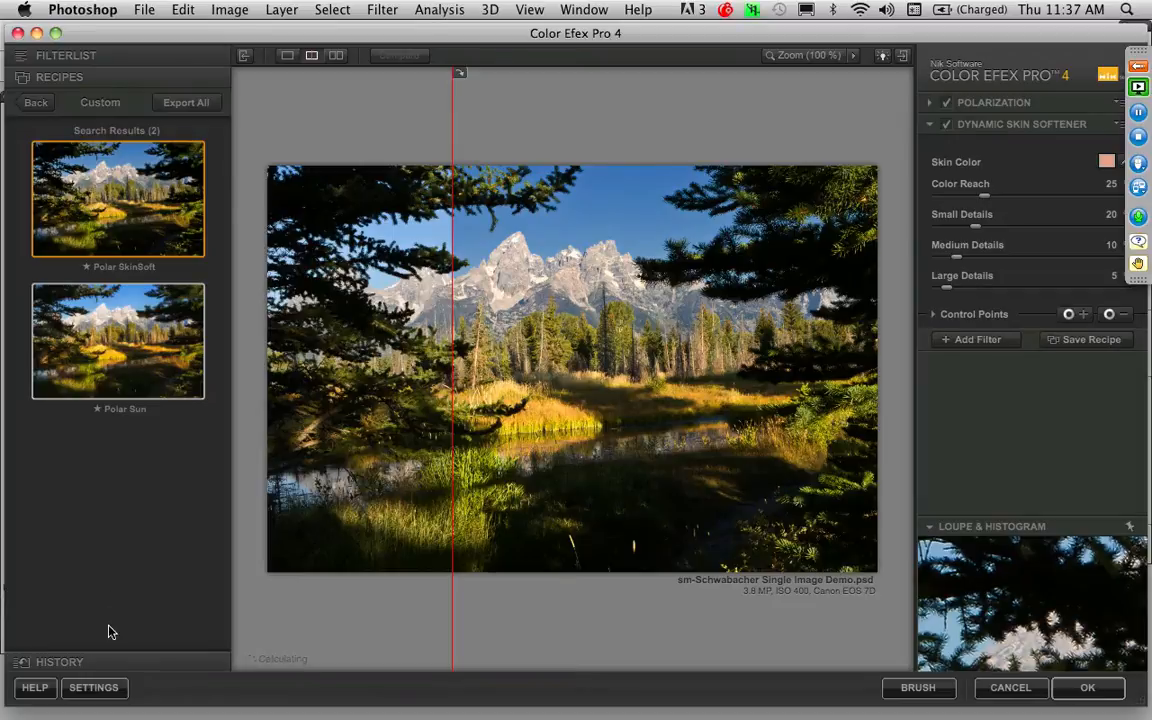
left_click(110, 150)
Step: Replace the recipe's Dynamic Skin Softener with Polarization, apply the effect, and compare the image with the resulting layer hidden and shown
left_click(68, 56)
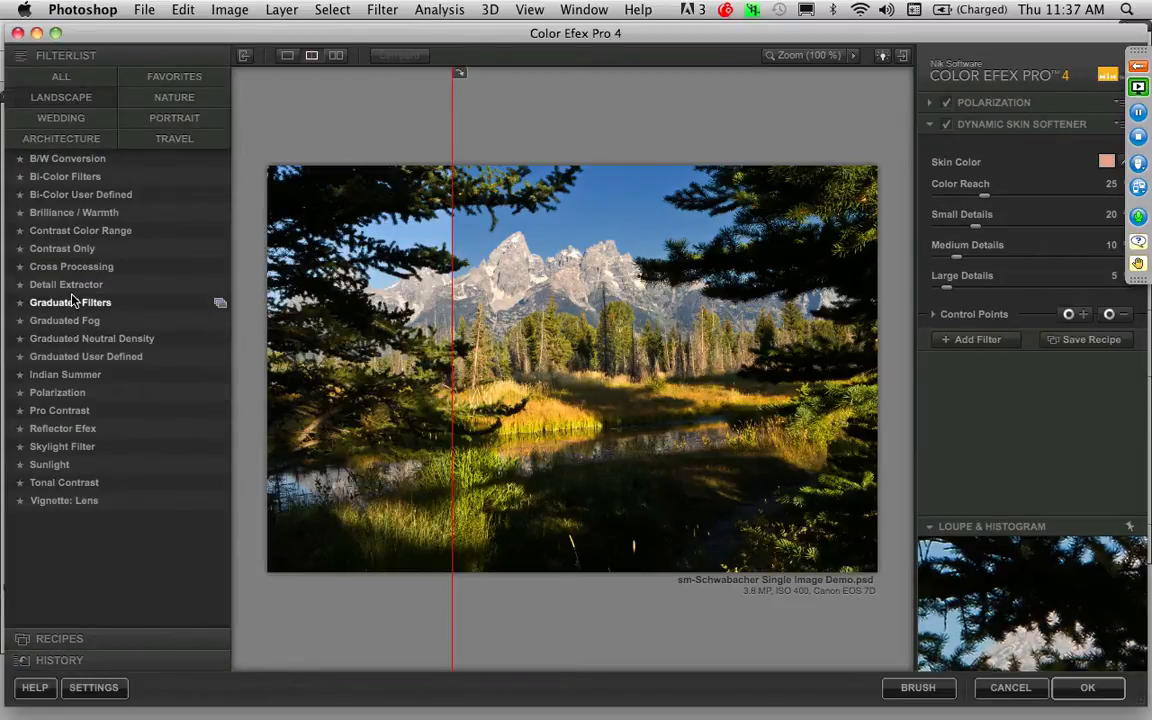
left_click(57, 392)
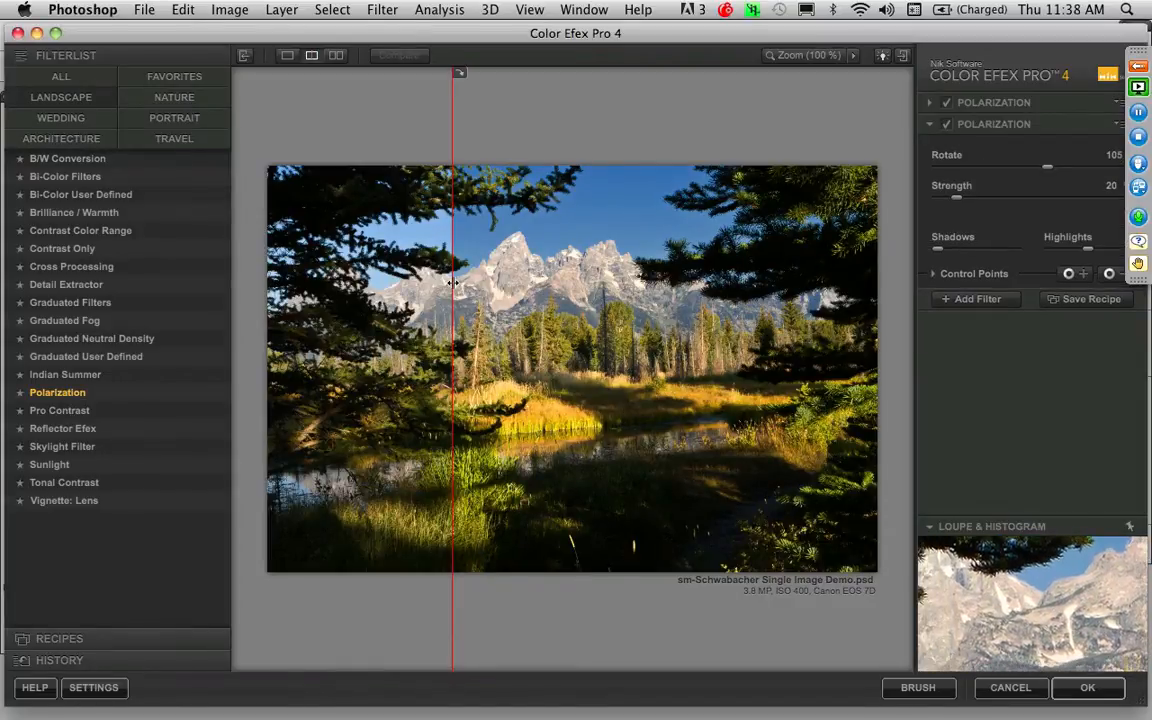
mouse_move(453, 283)
left_mouse_down()
mouse_move(663, 283)
mouse_move(457, 285)
left_mouse_up()
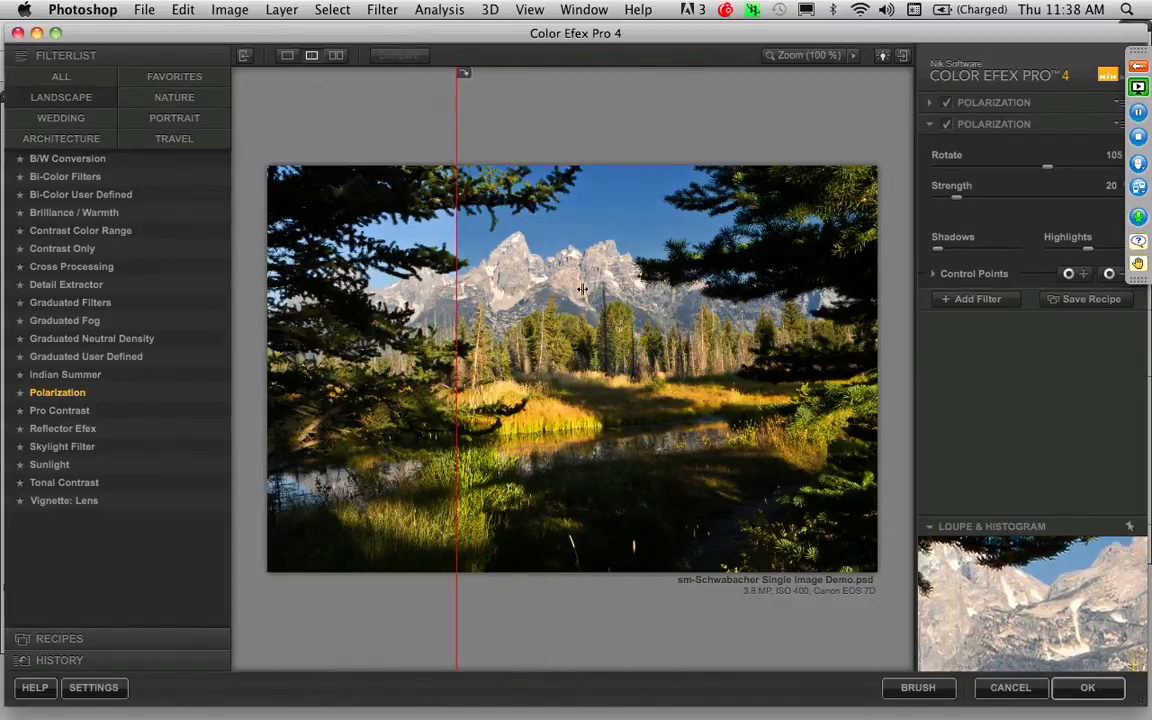
left_click_drag(582, 289, 471, 291)
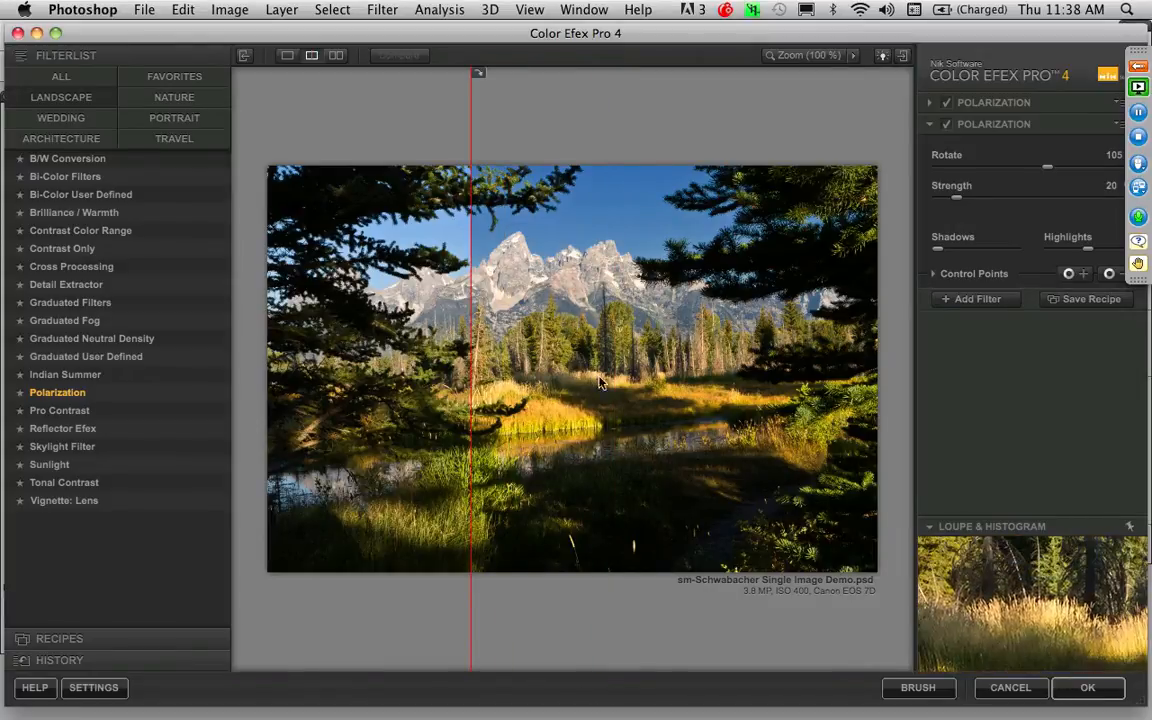
left_click(1087, 687)
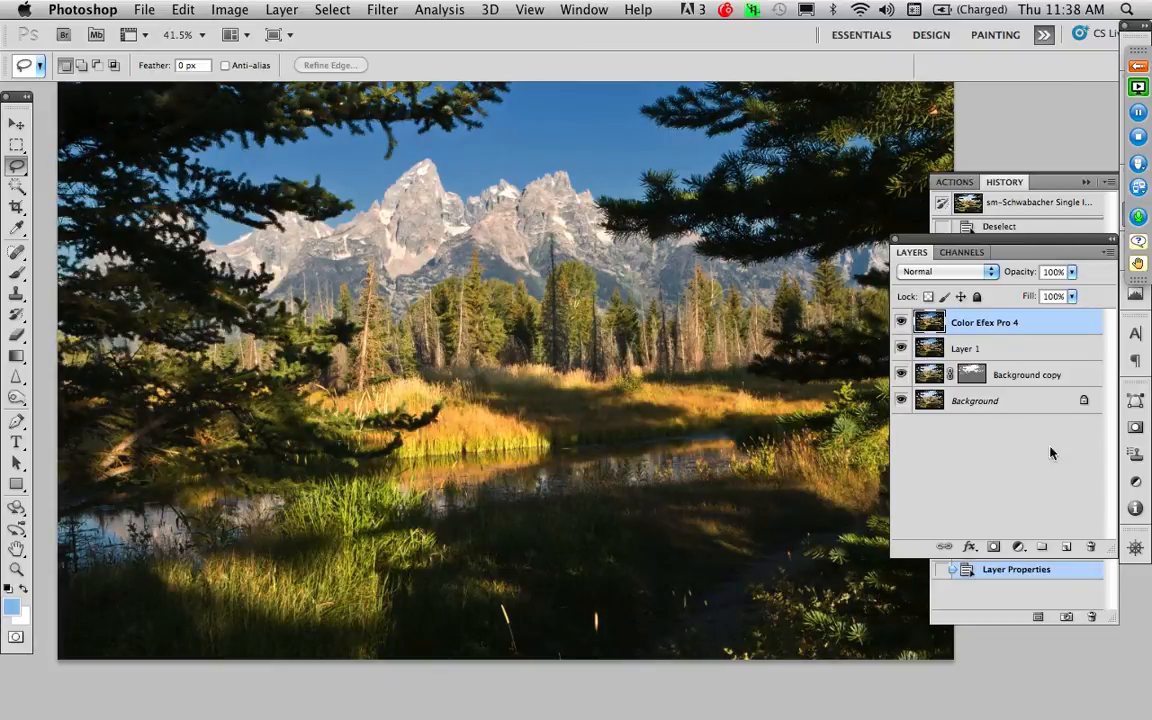
left_click(901, 322)
left_click(901, 322)
Step: Run Viveza 2, add a control point on the dark branches of the right-hand tree, and set its Brightness to 33%
left_click(383, 9)
mouse_move(400, 441)
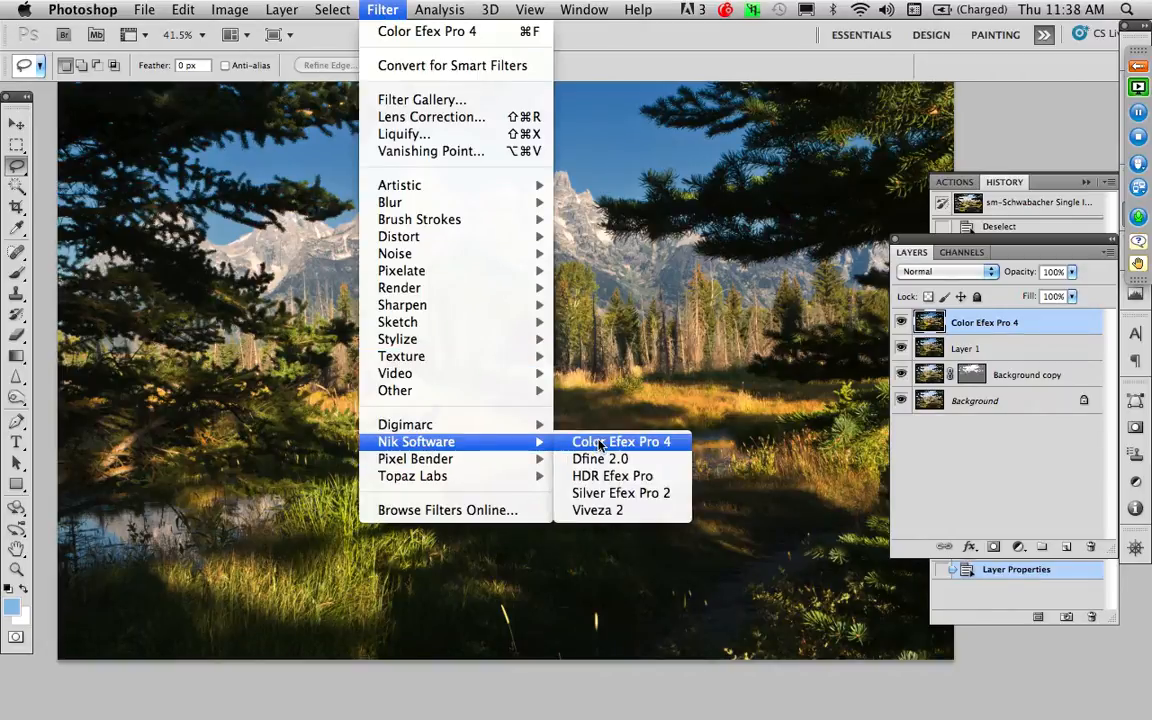
left_click(598, 510)
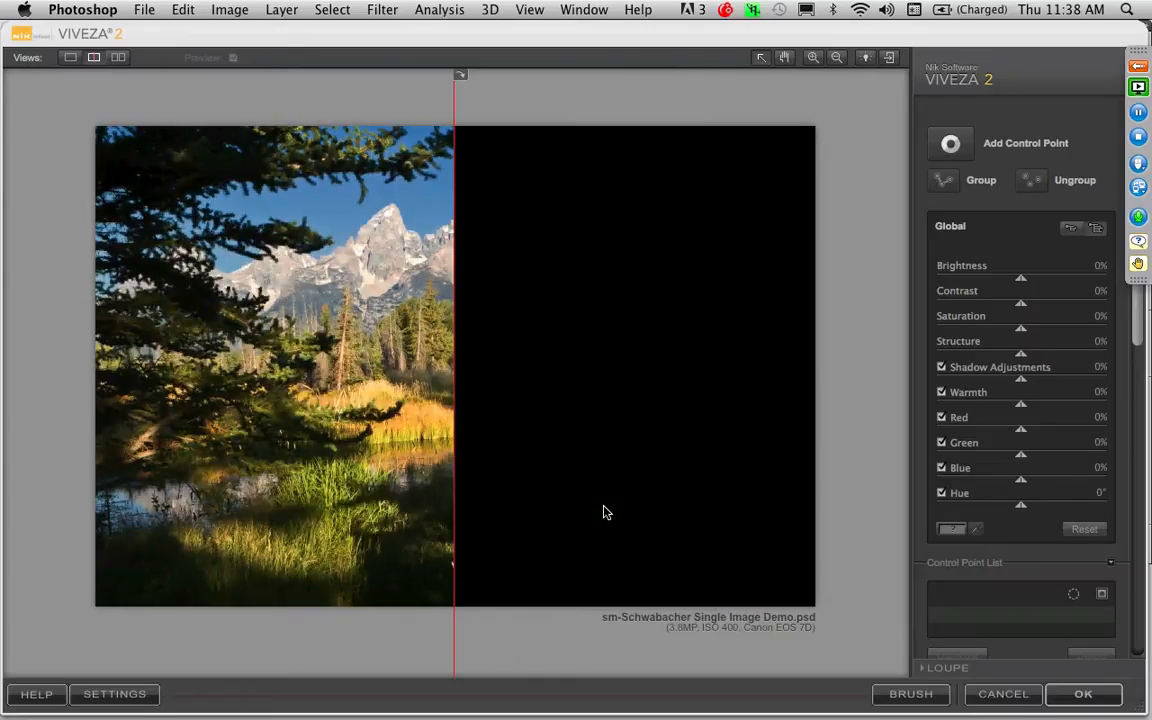
left_click(951, 145)
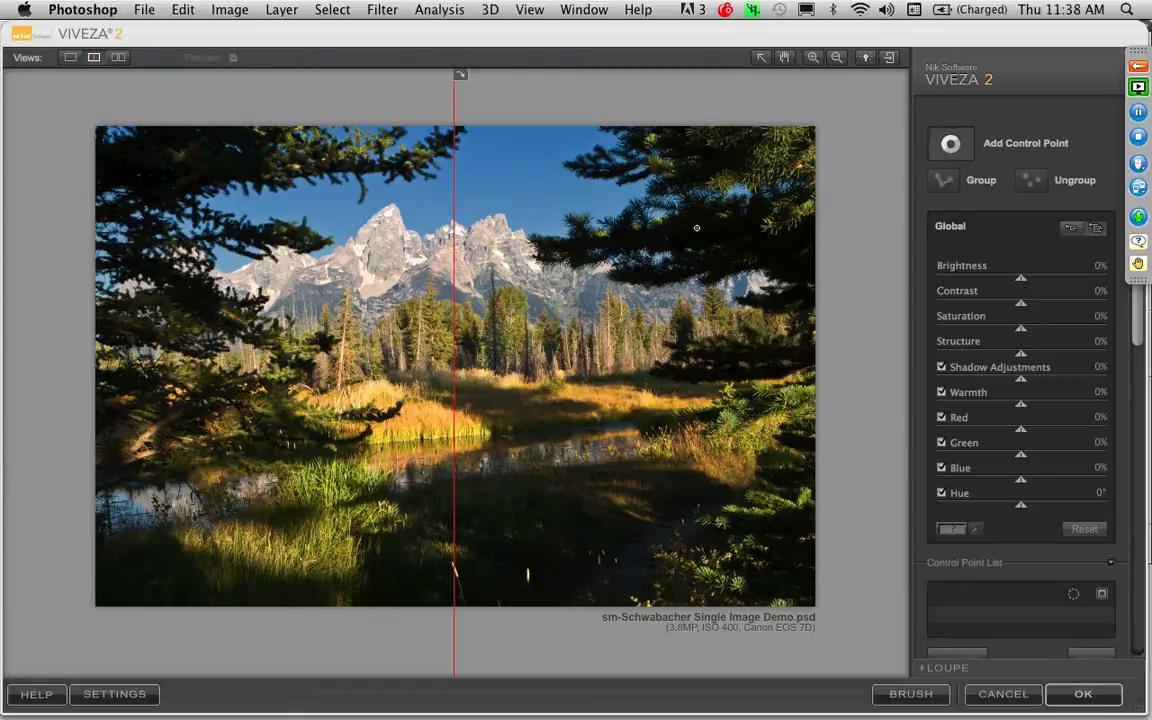
left_click(698, 230)
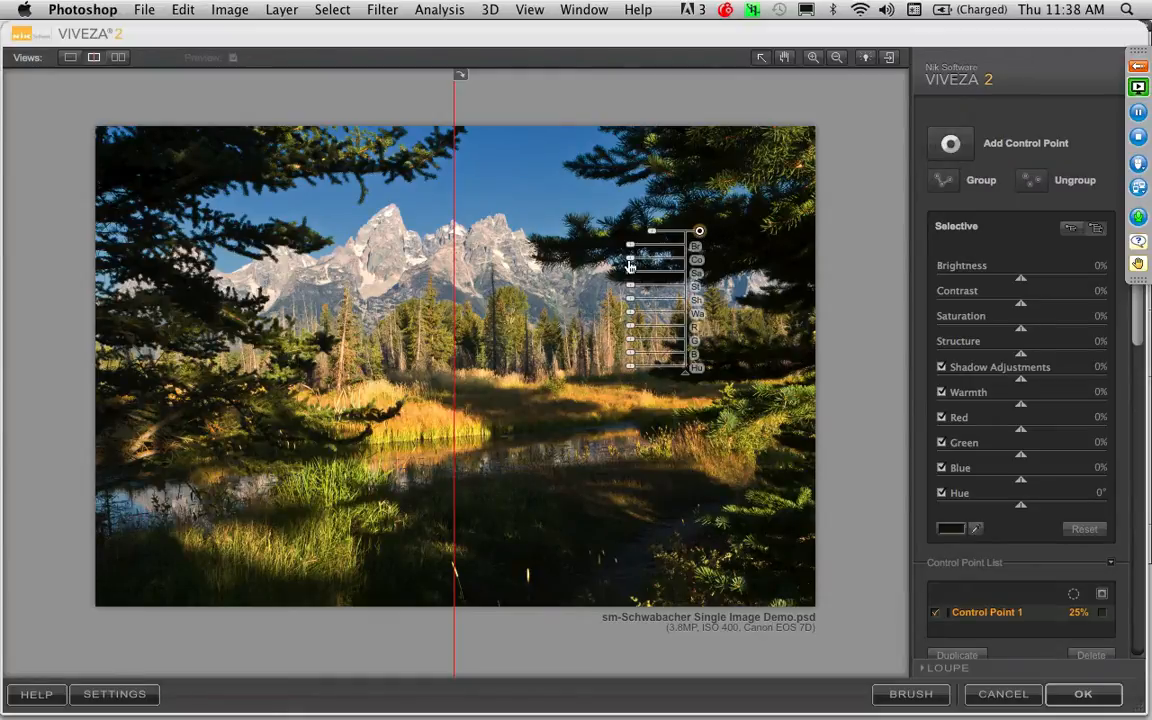
left_click_drag(628, 252, 618, 251)
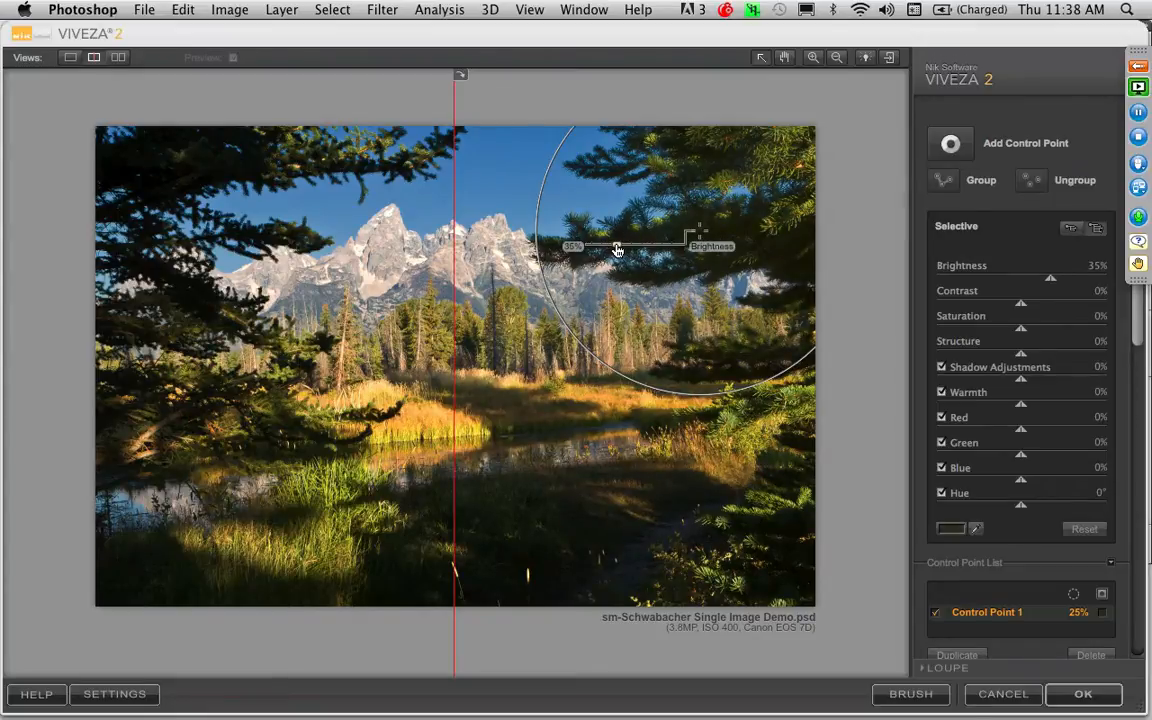
left_click_drag(618, 250, 618, 250)
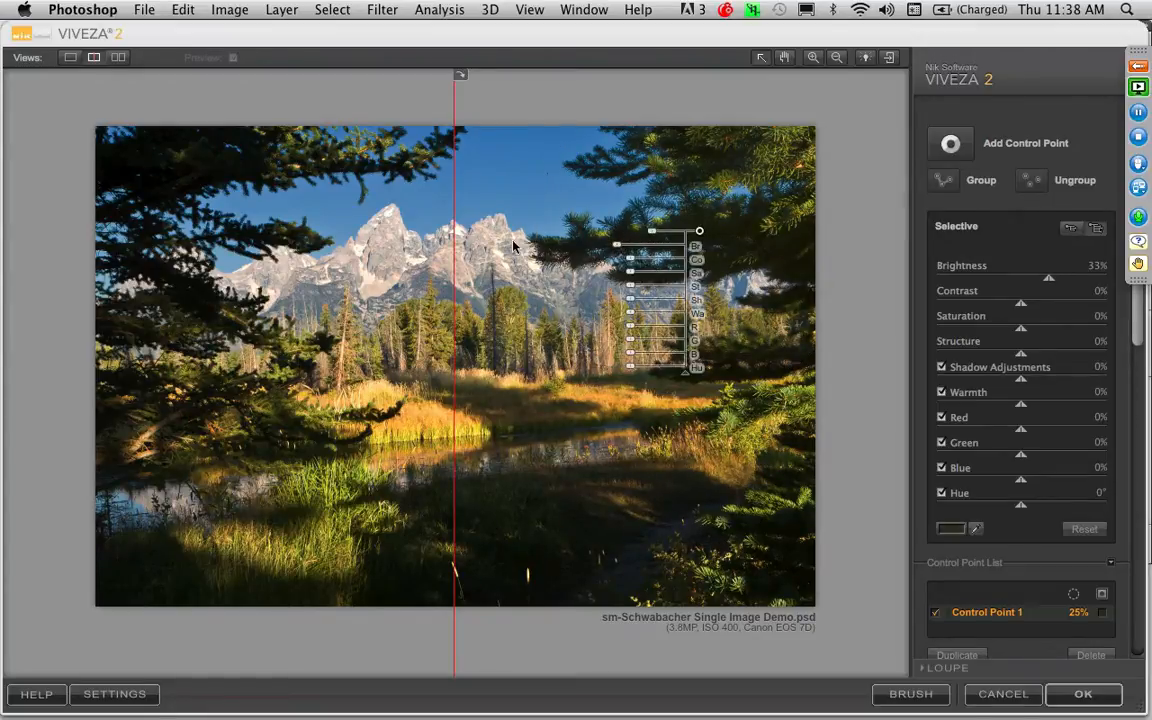
Step: Duplicate the tree's control point and place the copy on the dark branches of the left-hand tree
left_click_drag(452, 234, 85, 253)
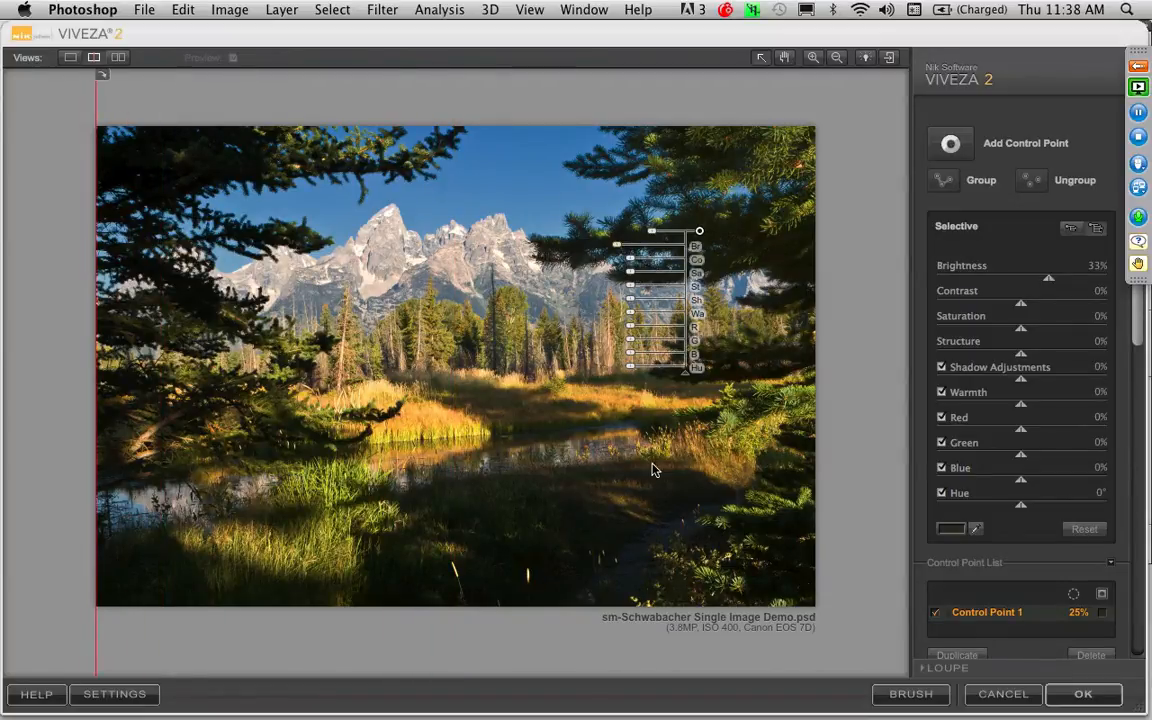
key("super+d")
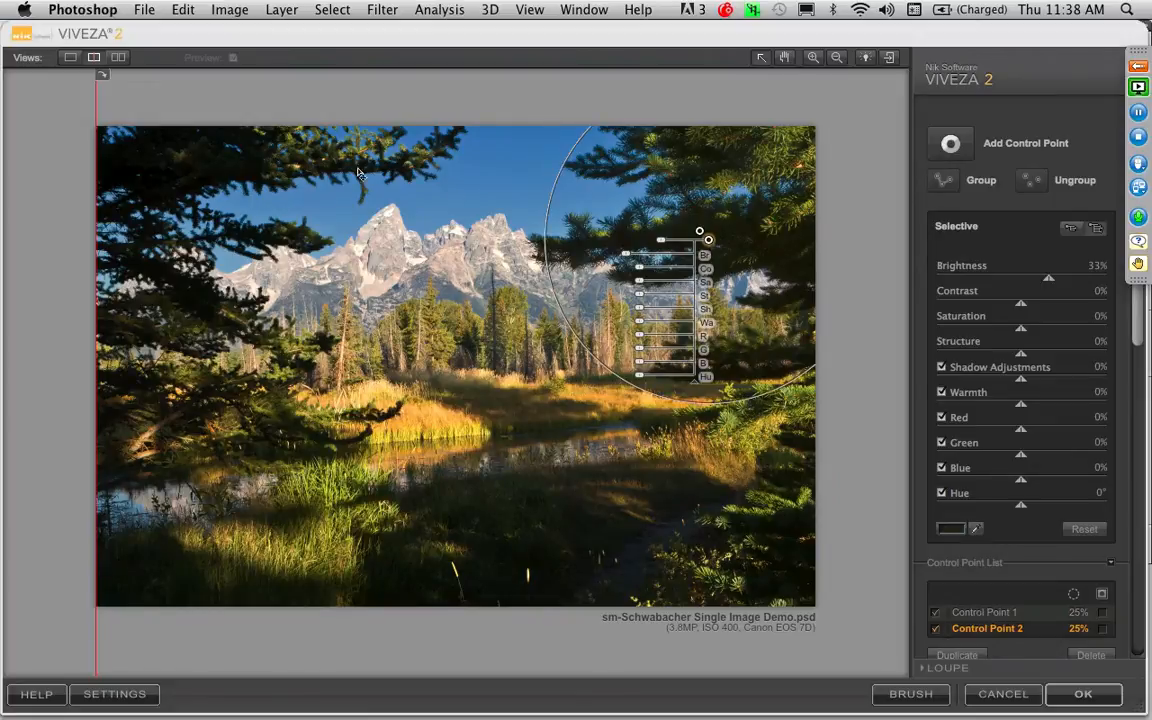
left_click_drag(709, 242, 203, 168)
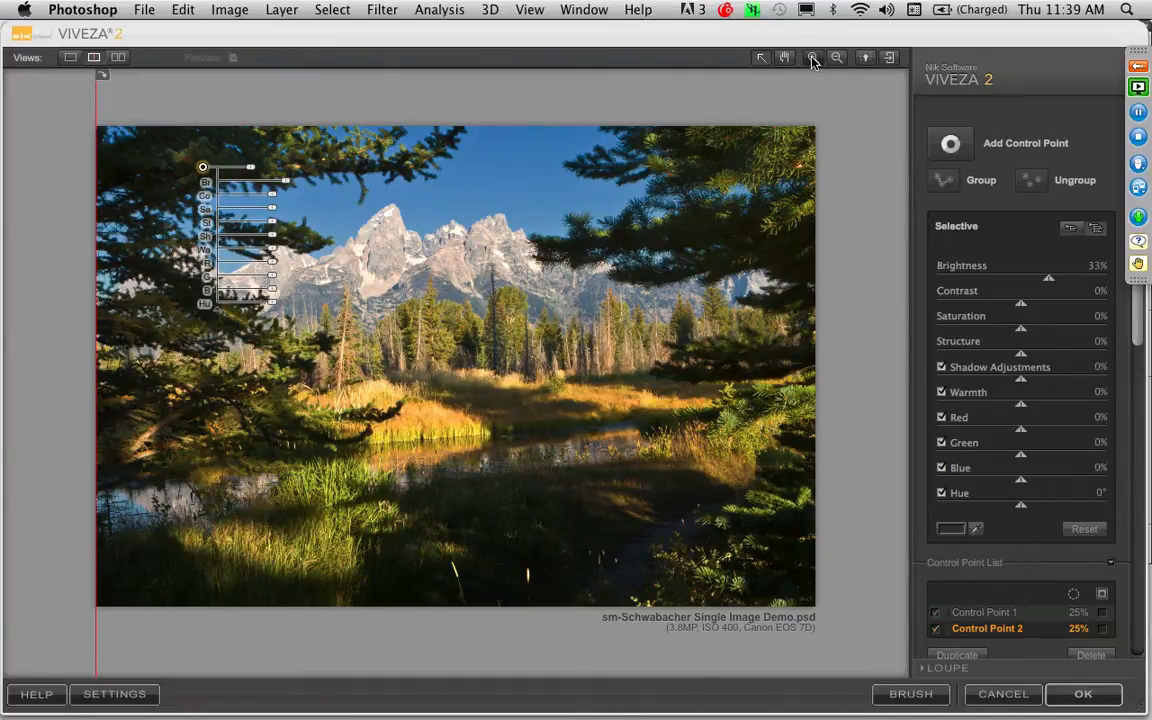
Step: Add a control point on the pale dead trunk in the central trees, with size 13%, Brightness -21% and Saturation -21%
left_click(419, 327)
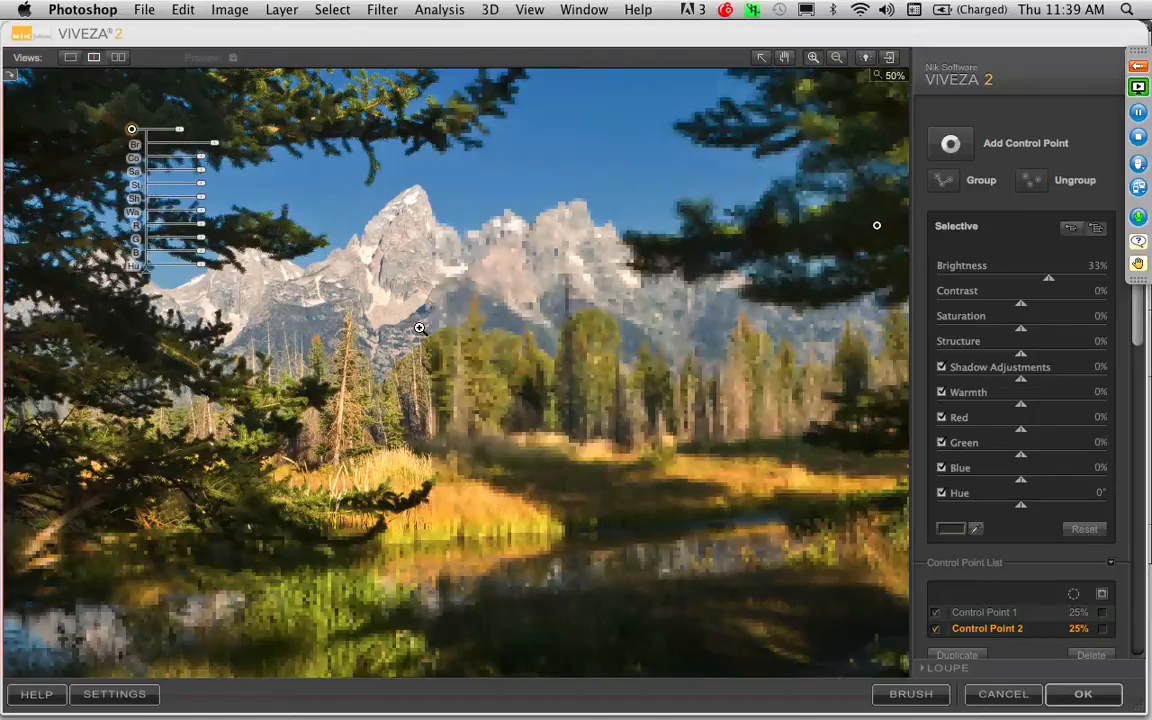
left_click(480, 378)
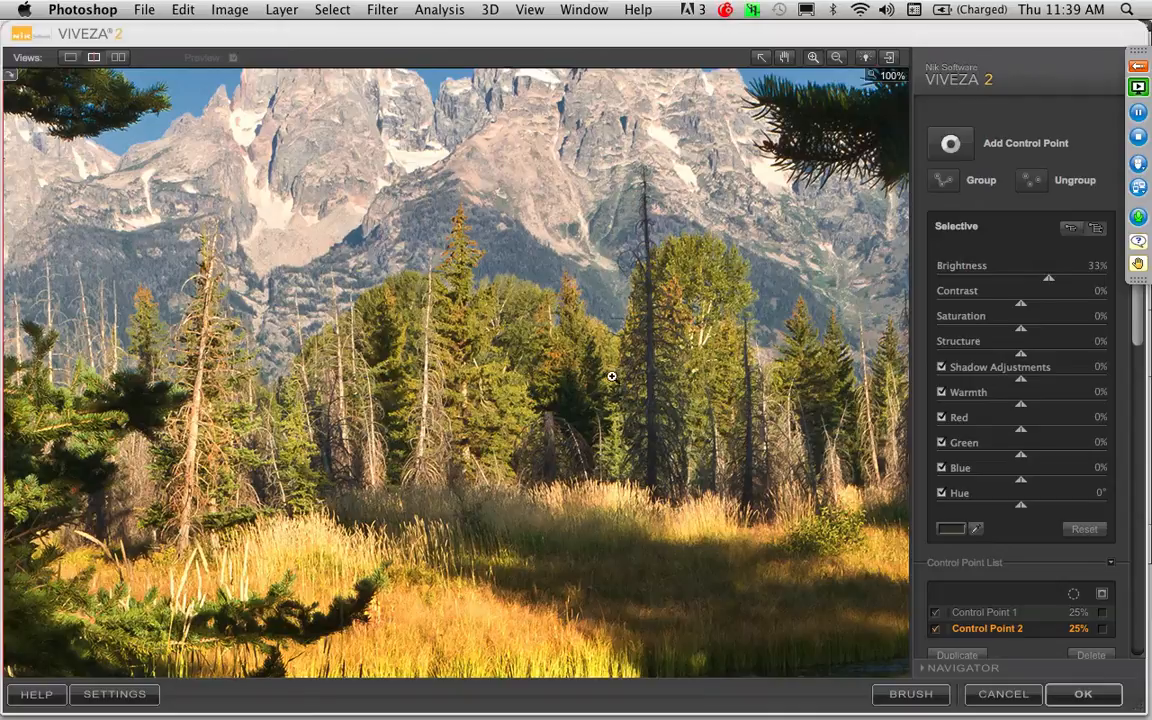
left_click(951, 146)
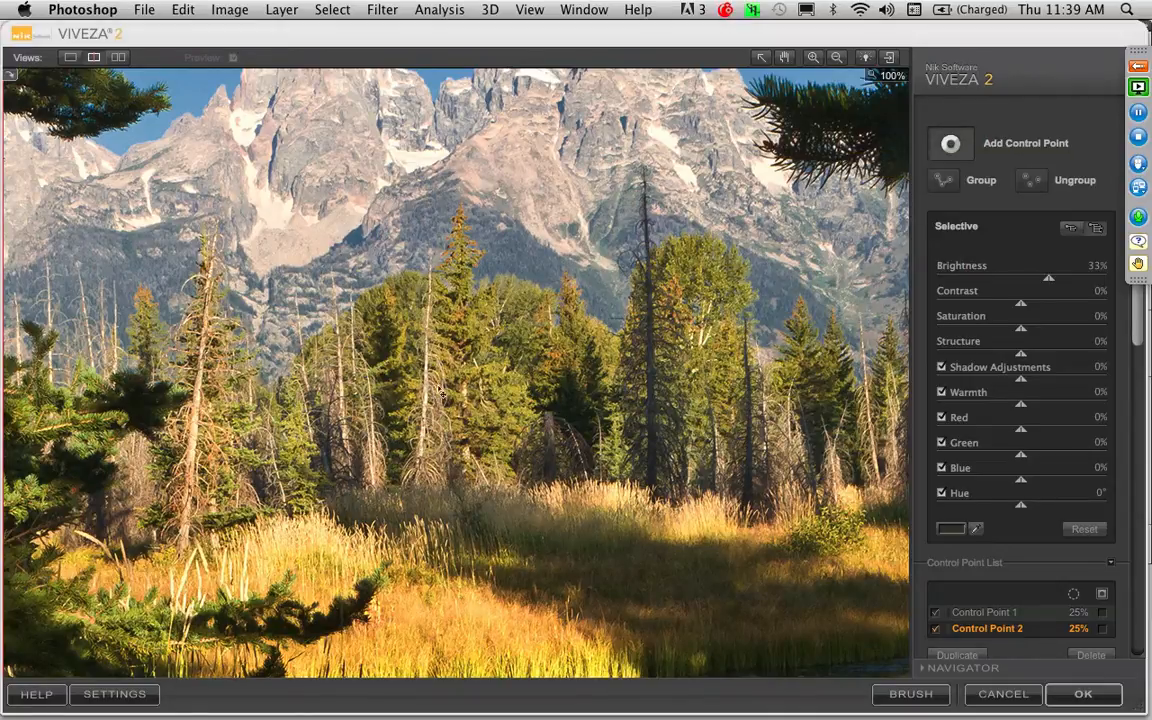
left_click(430, 389)
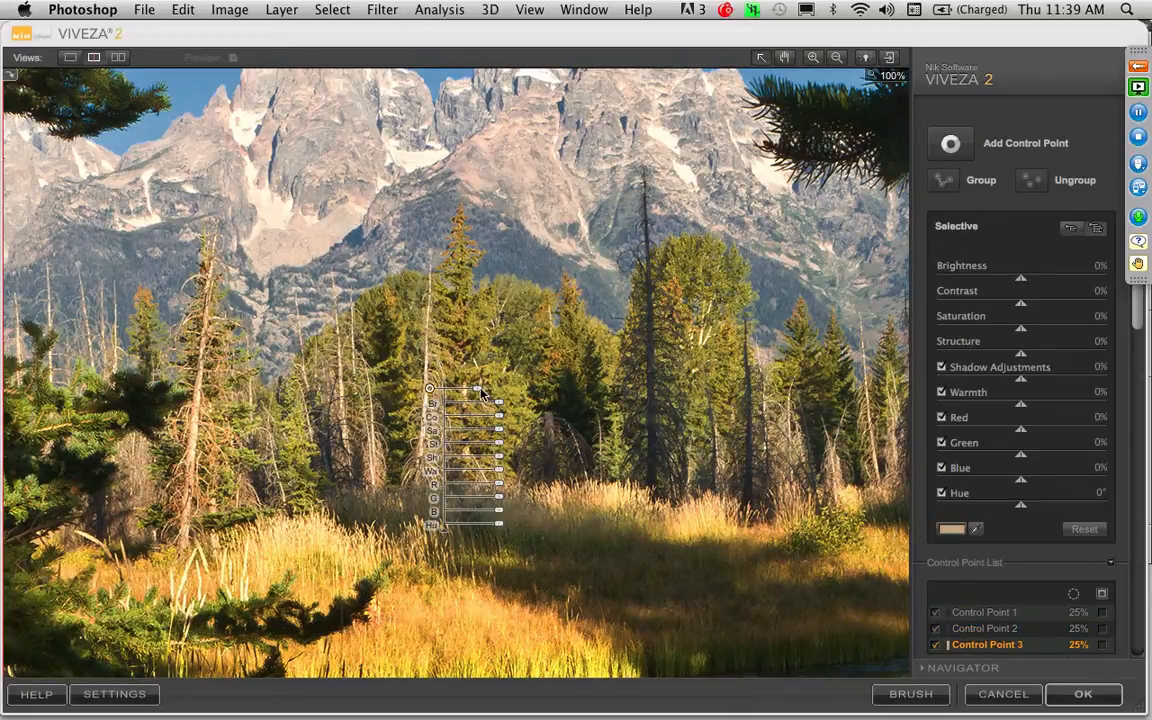
left_click_drag(481, 394, 489, 433)
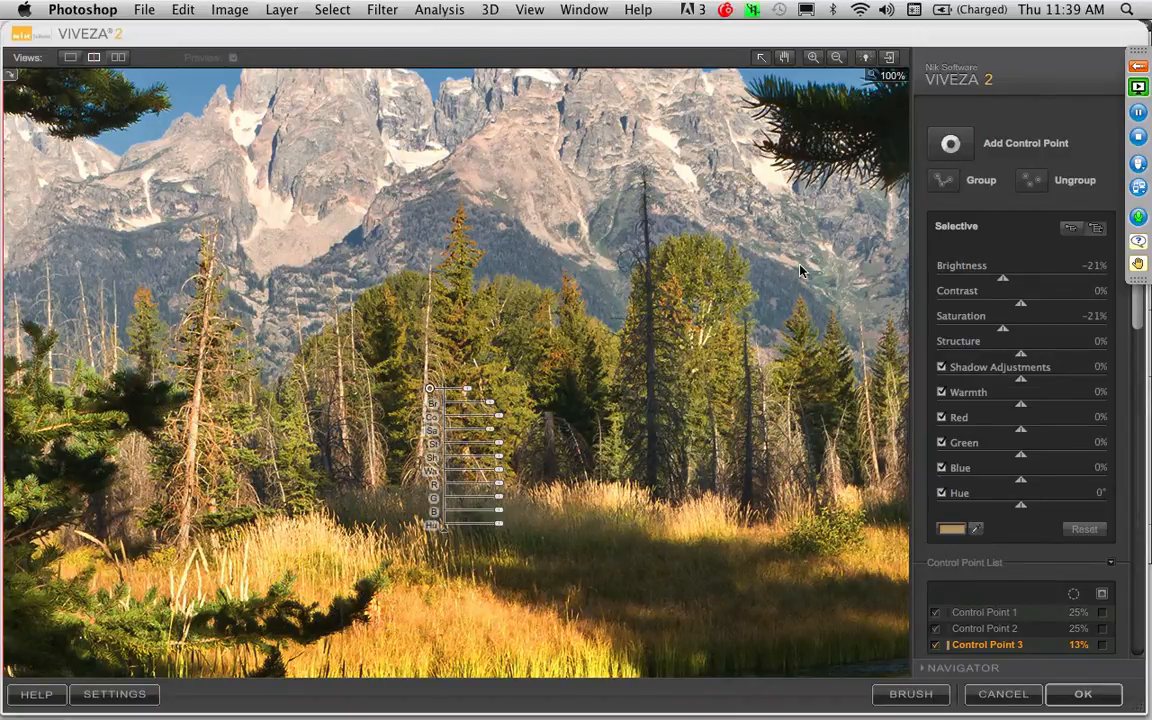
Step: Add a smaller control point on the tallest peak with Brightness -19%, Contrast 18% and Structure 22%
left_click_drag(648, 239, 785, 399)
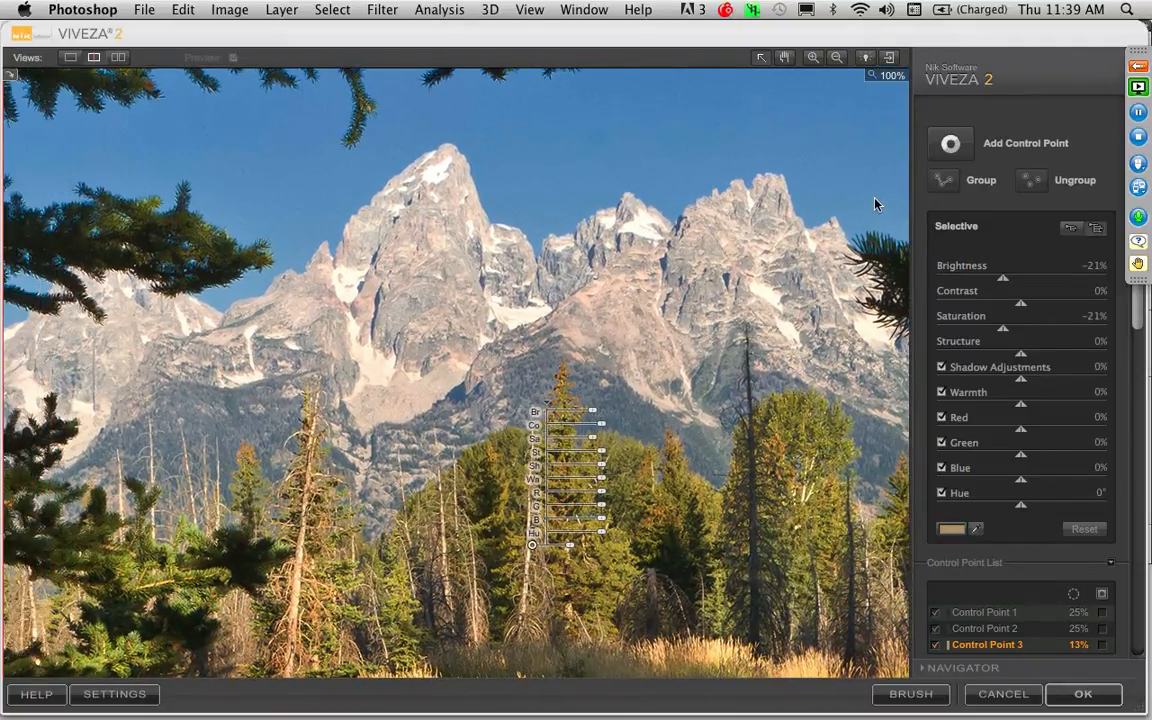
left_click(953, 147)
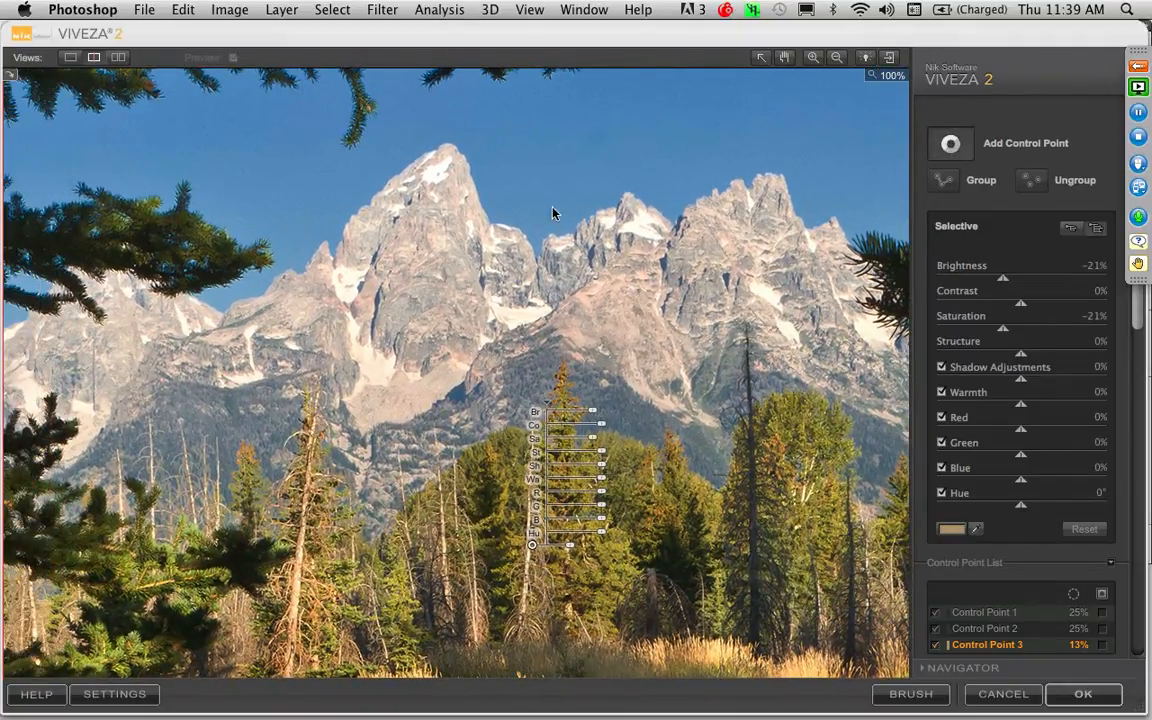
left_click(430, 271)
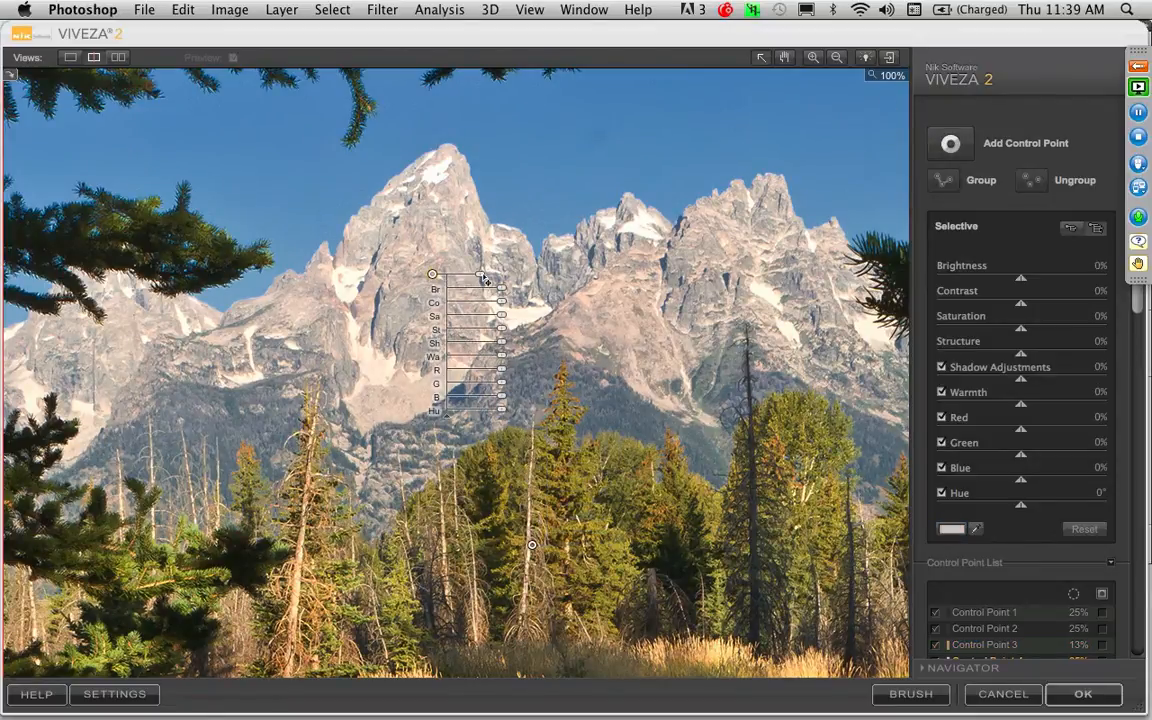
left_click_drag(467, 272, 512, 334)
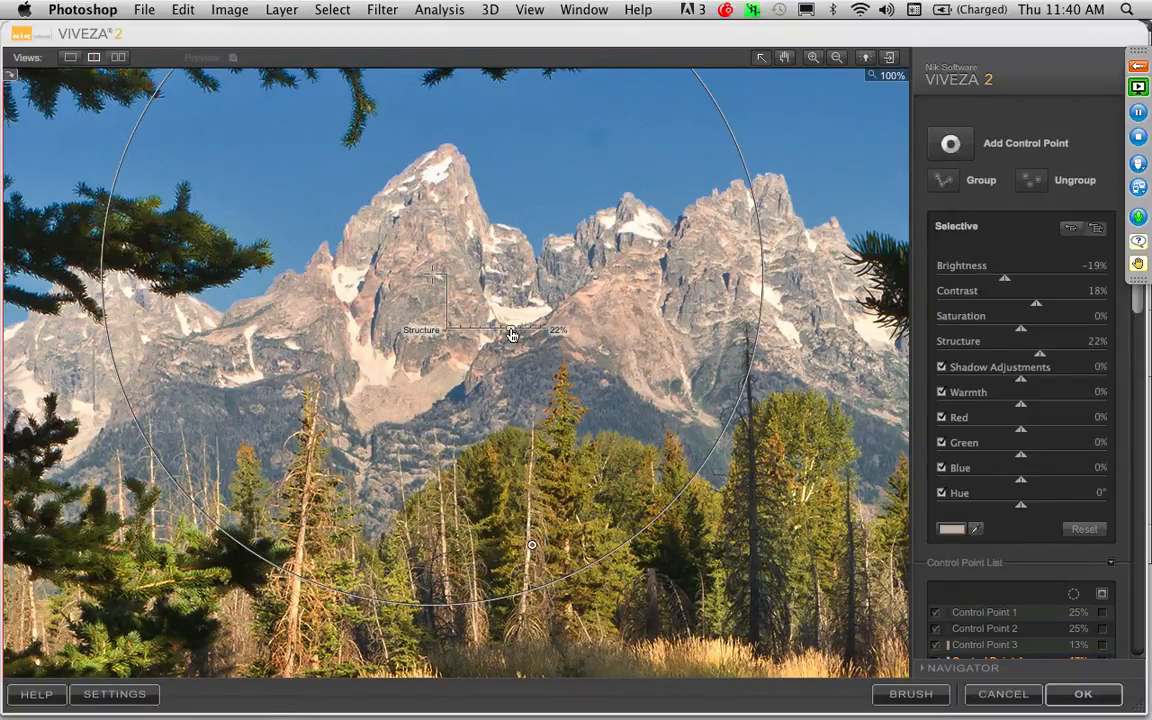
left_click_drag(511, 335, 511, 335)
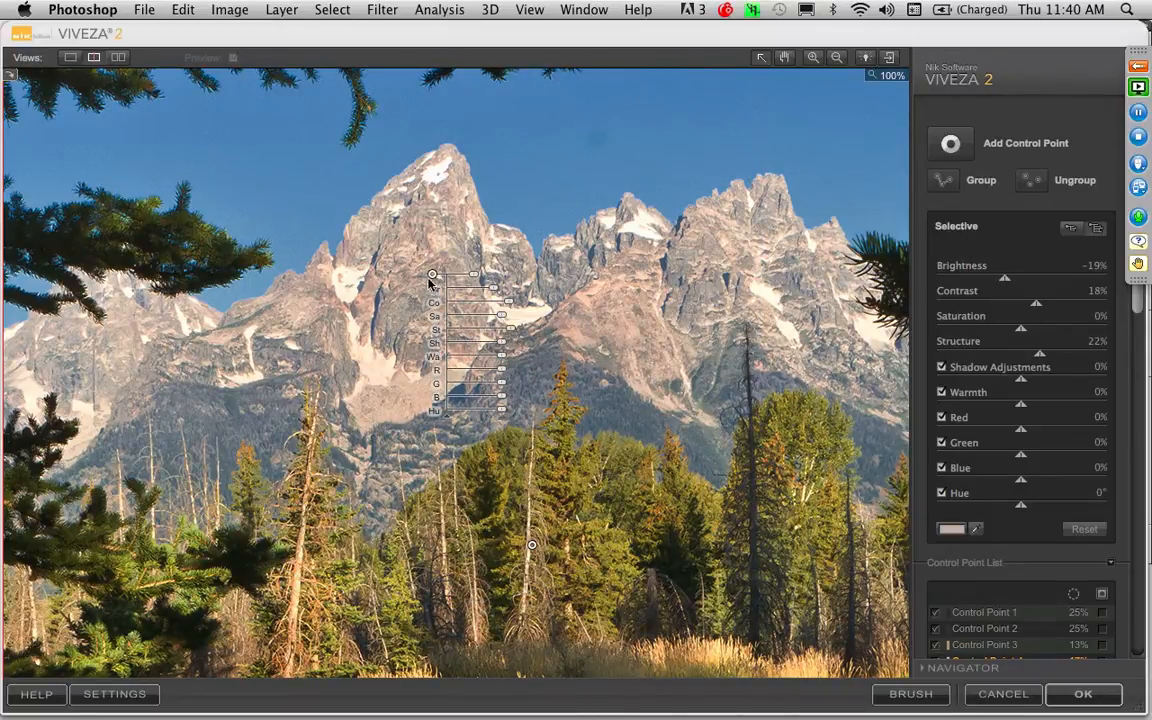
Step: Set the Warmth of the tallest peak's control point to -8%
left_click(494, 417)
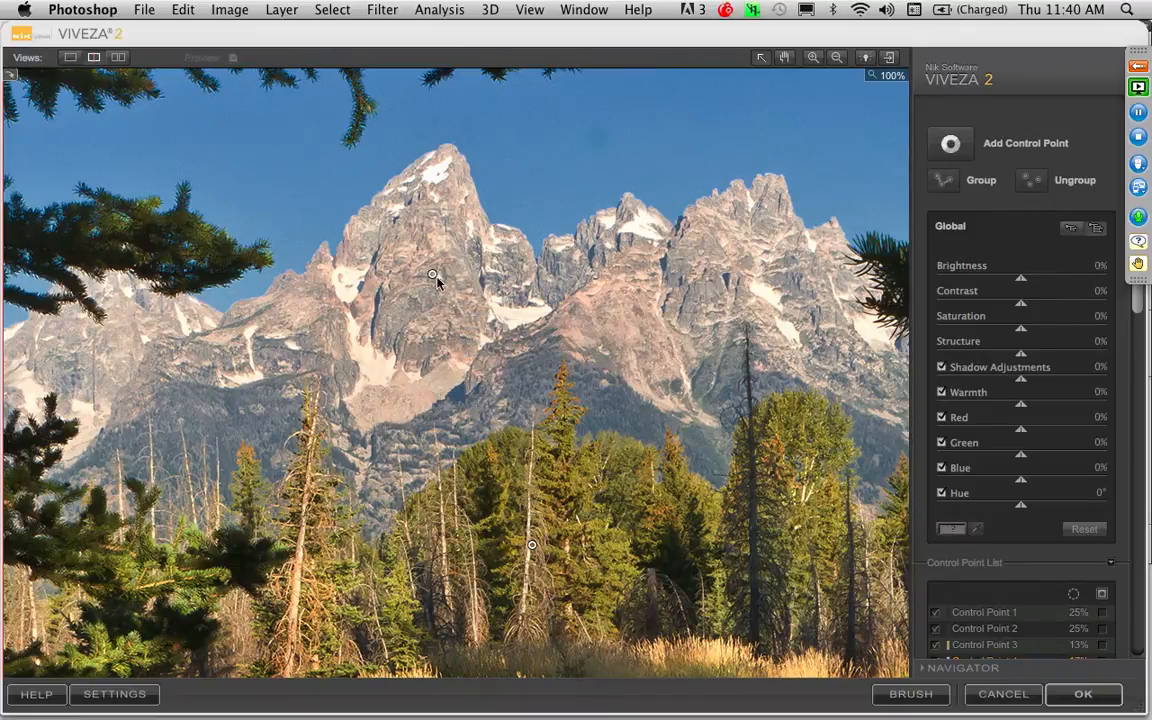
left_click(432, 274)
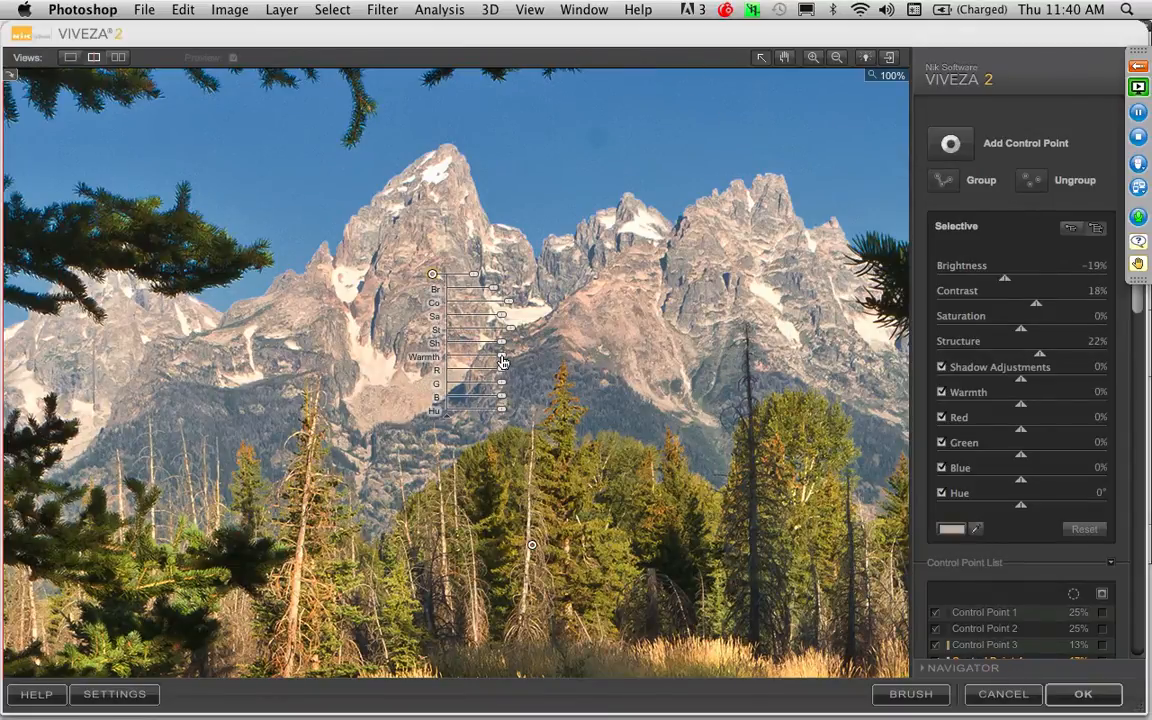
left_click_drag(503, 365, 499, 362)
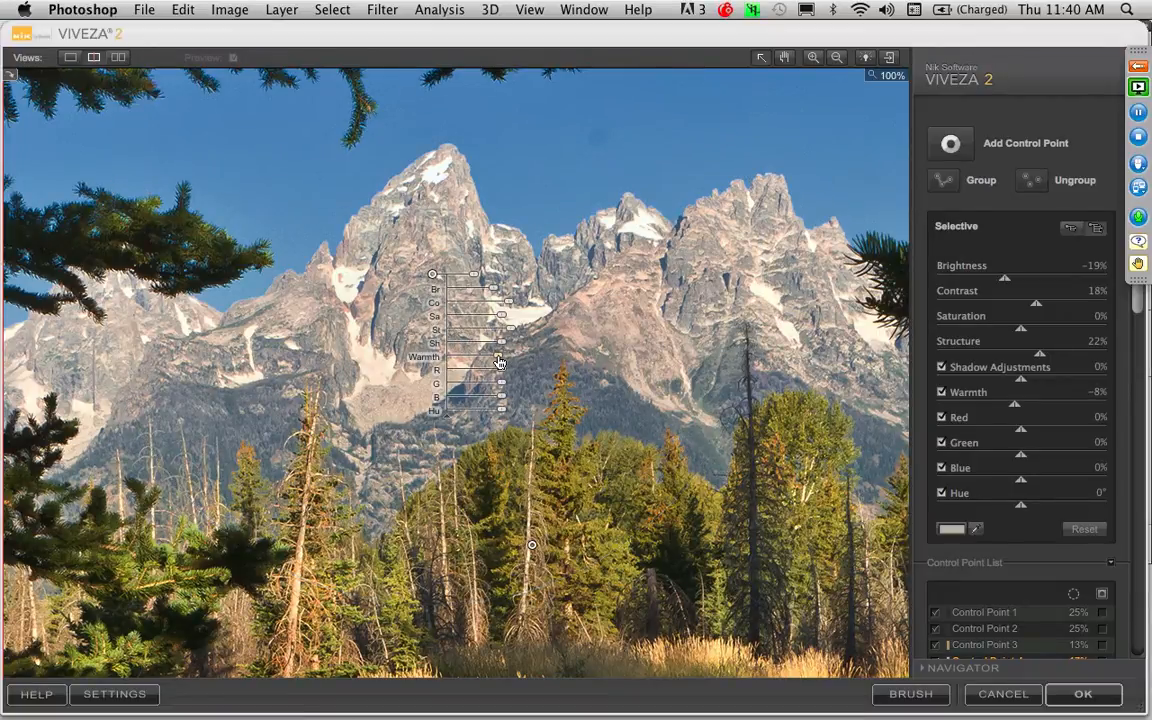
Step: Duplicate the peak's control point twice, placing one copy on the right-hand peak and the other on the left-hand ridge
left_click(838, 59)
left_click(578, 350)
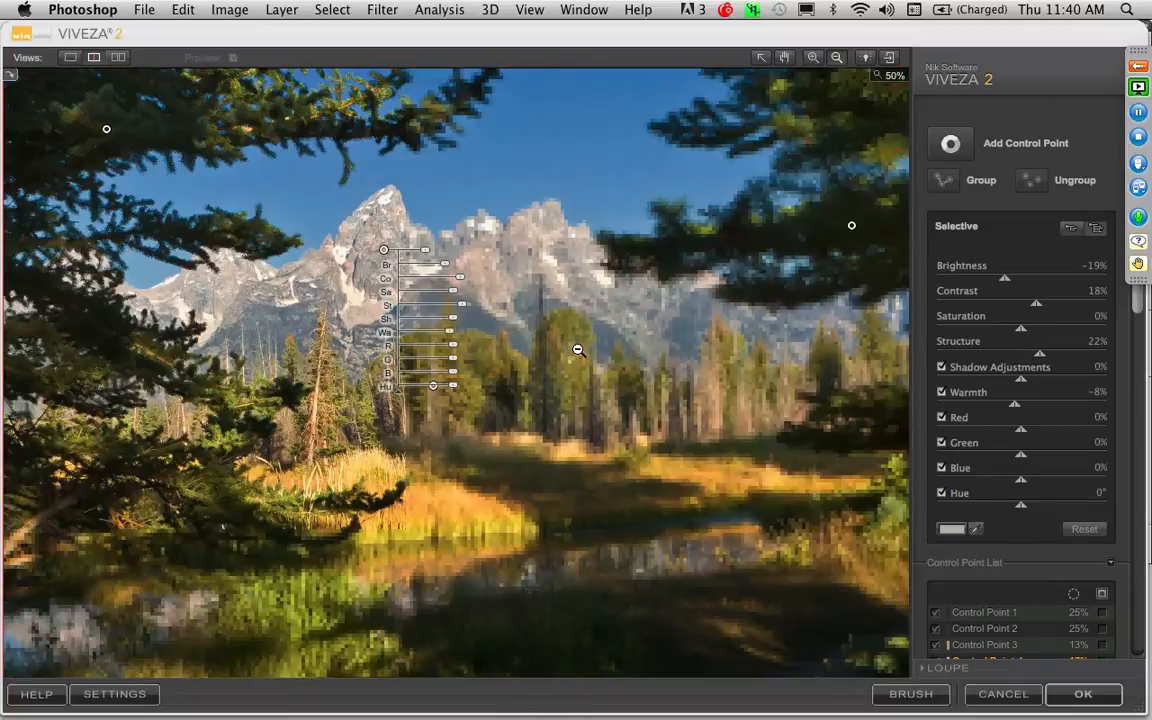
left_click(761, 57)
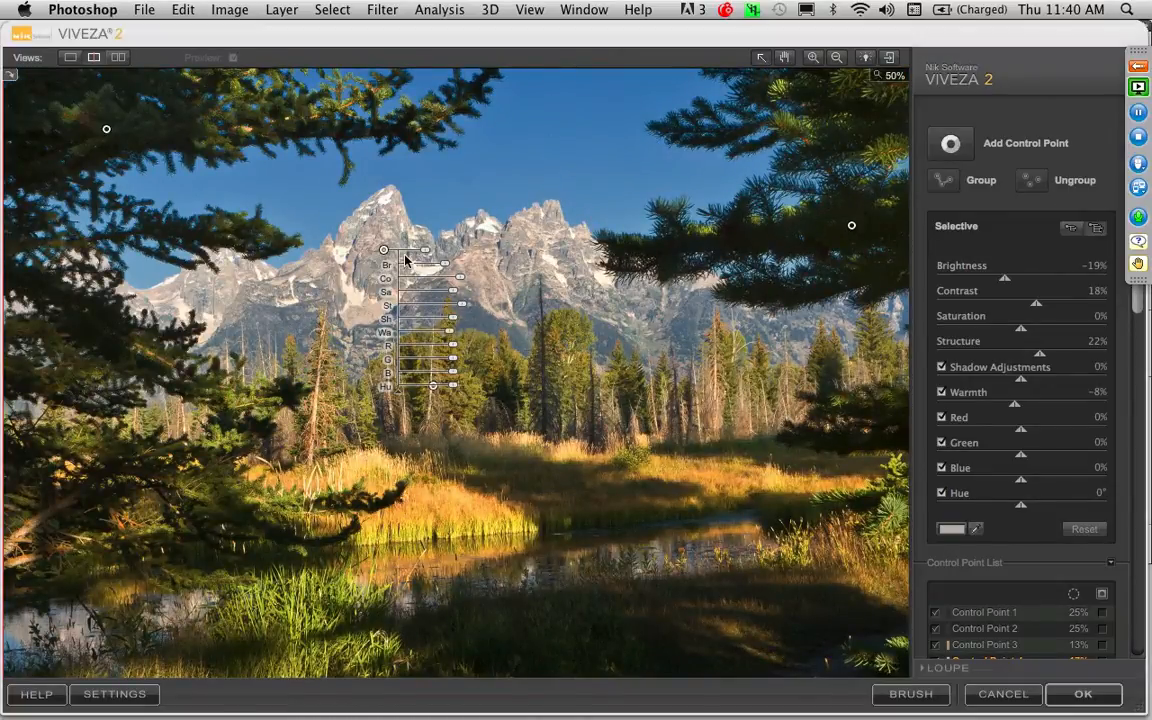
key("super+d")
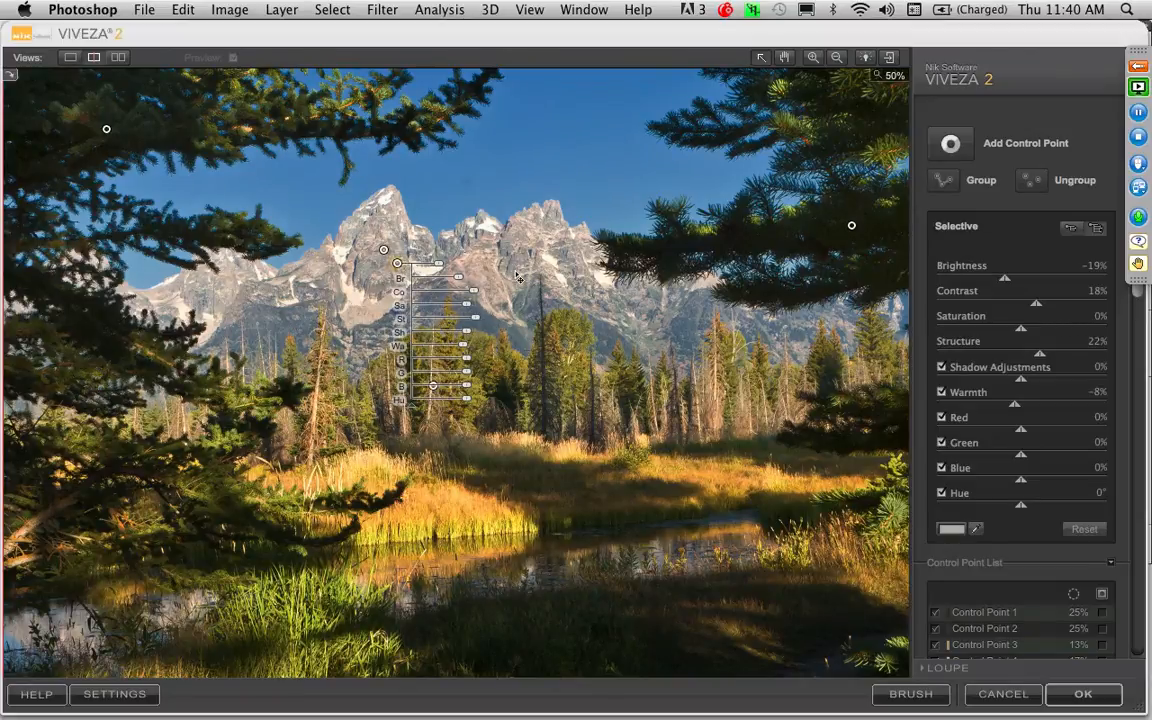
left_click_drag(400, 270, 550, 250)
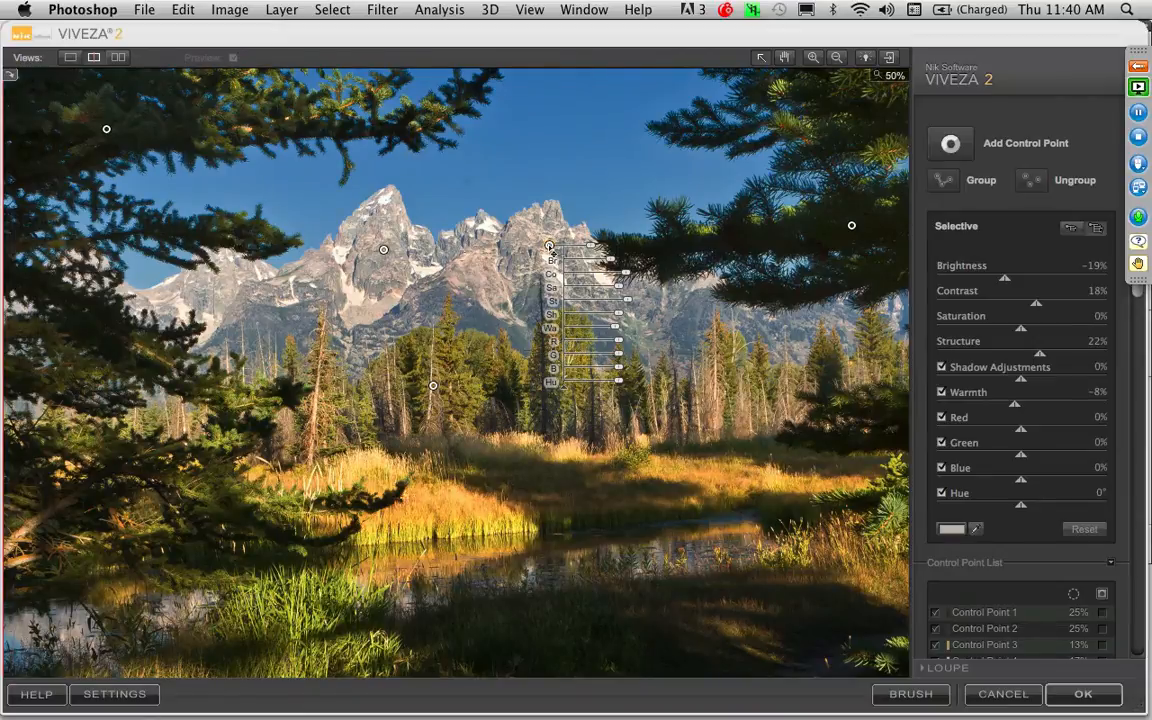
key("super+d")
left_click_drag(567, 262, 225, 297)
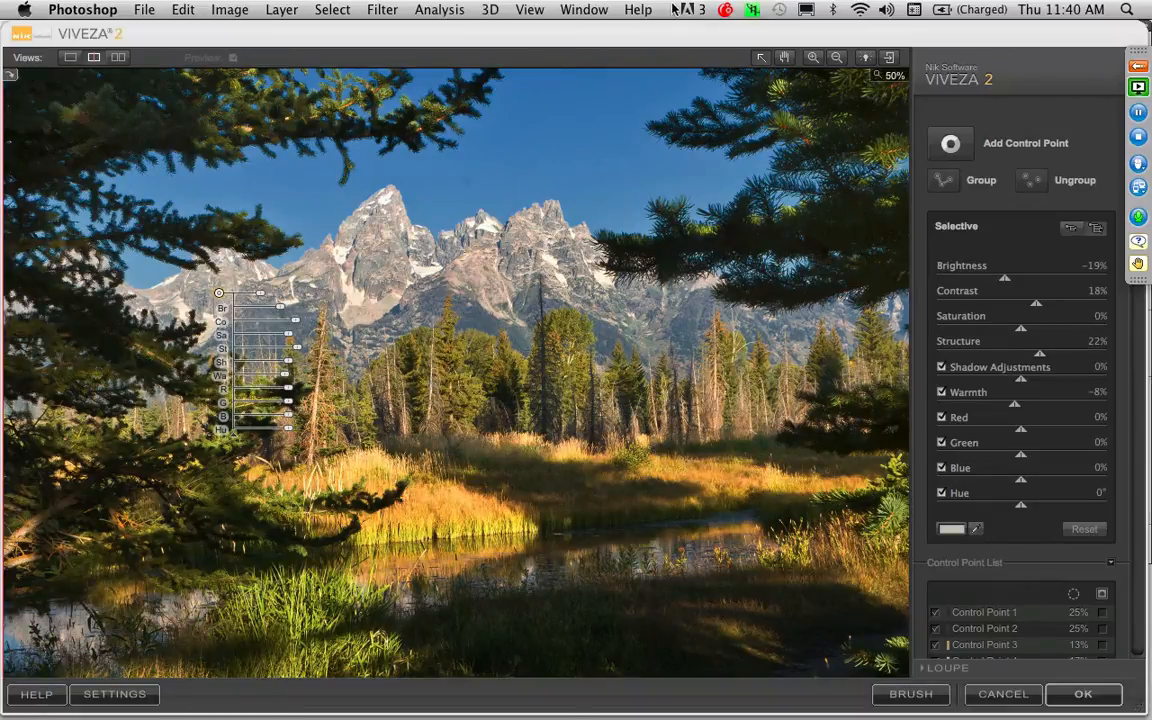
Step: Compare the whole image before and after in the split preview and apply the Viveza 2 adjustments
left_click(549, 97)
key("super+minus")
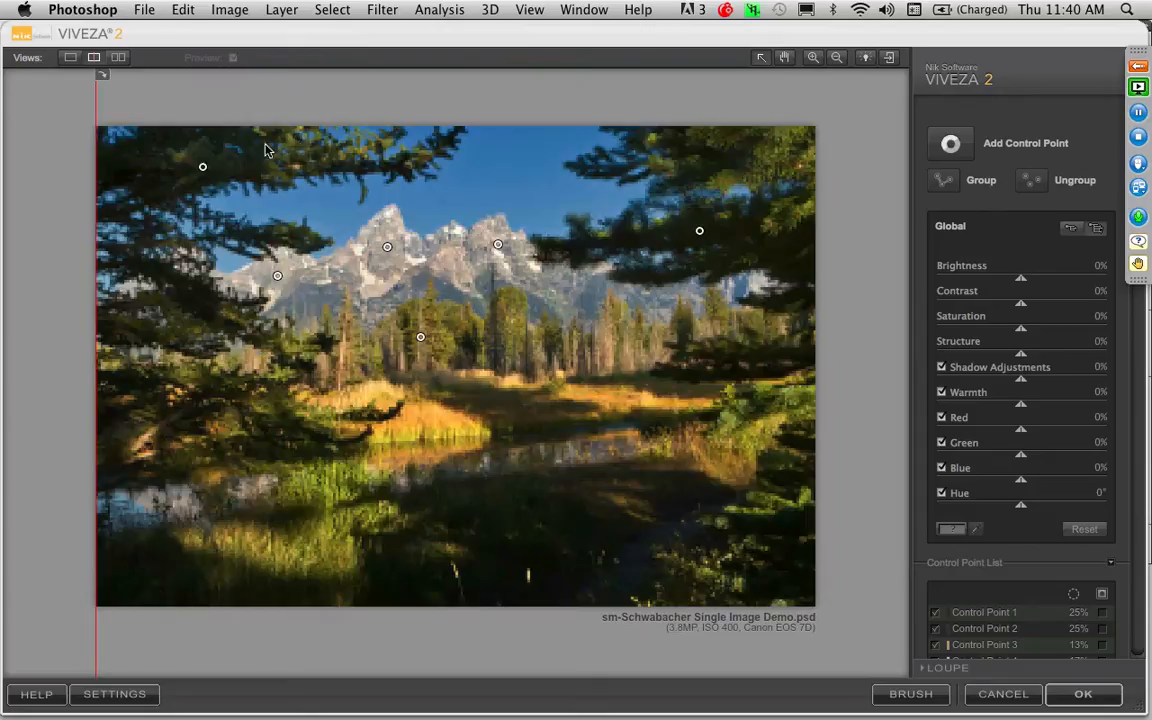
left_click_drag(91, 305, 512, 270)
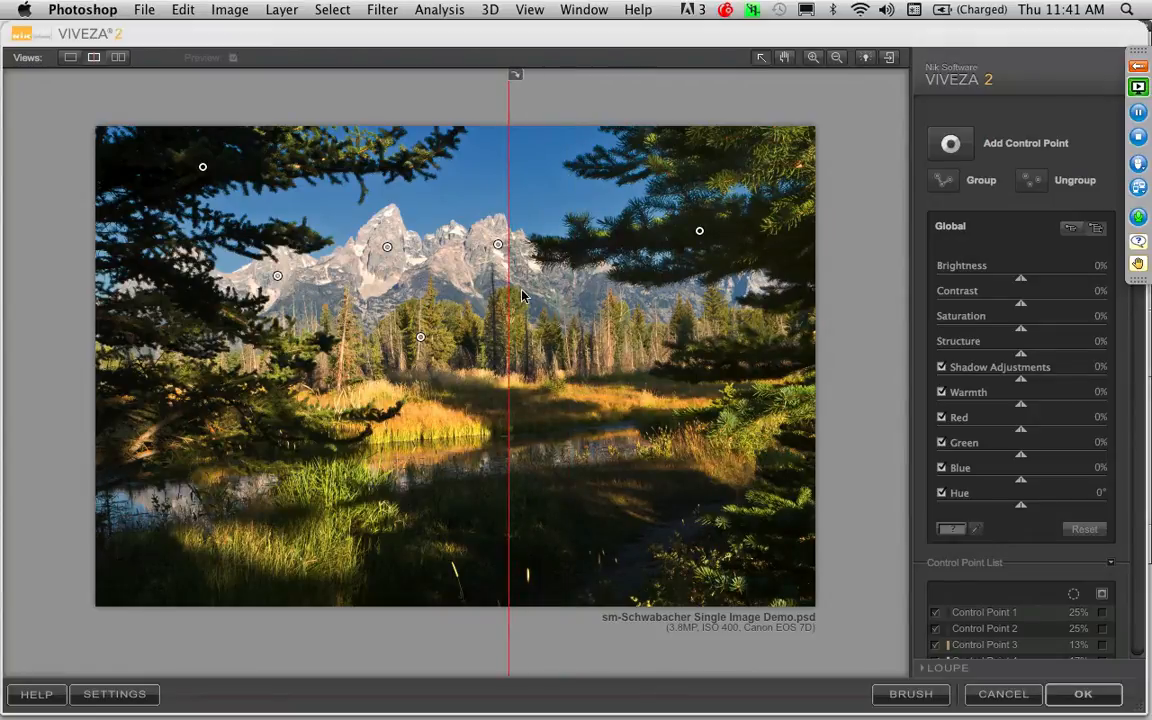
left_click_drag(508, 298, 64, 285)
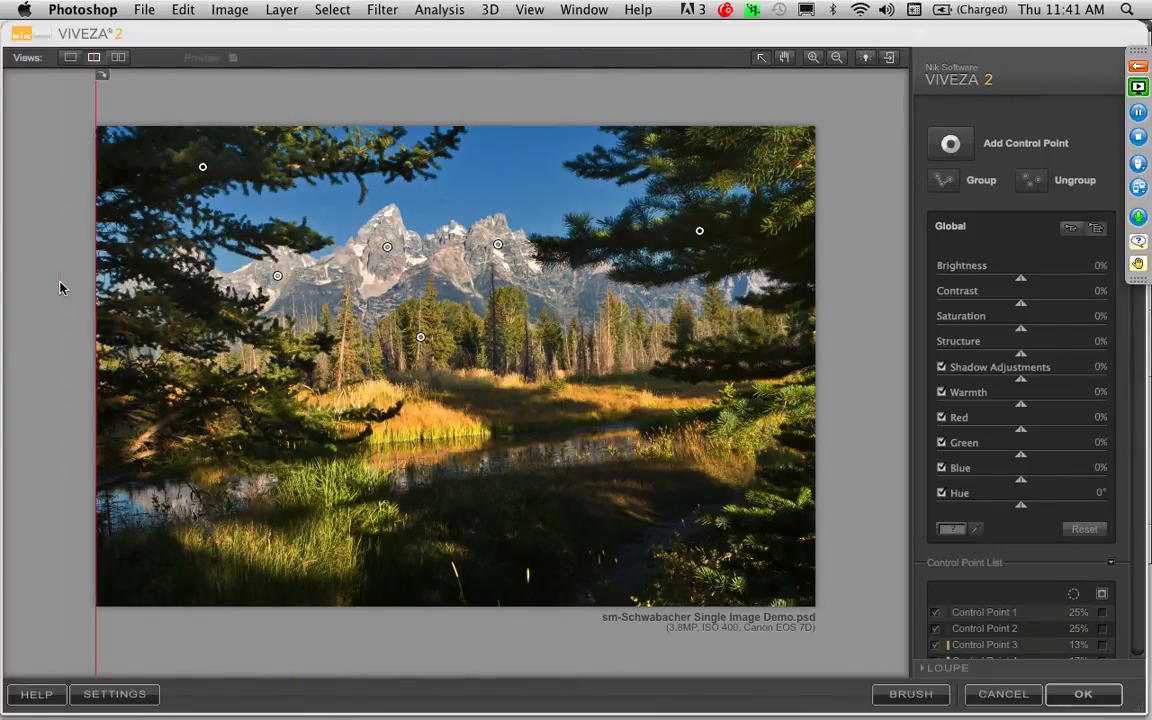
left_click(1083, 694)
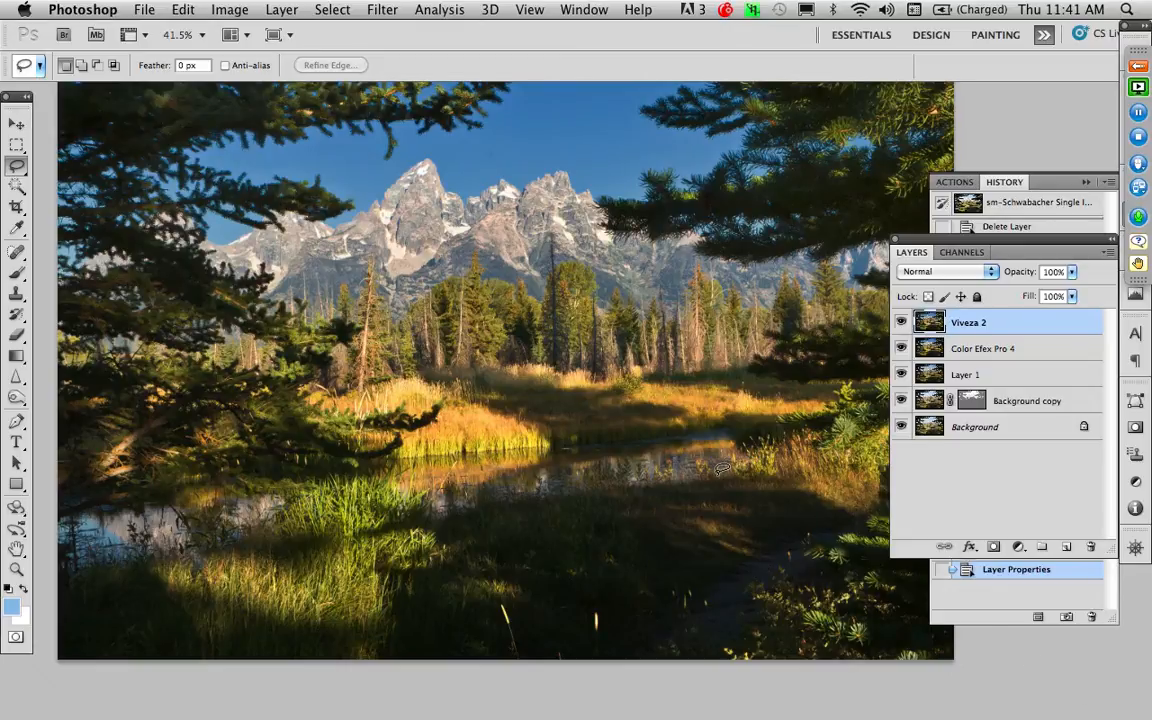
Step: Show the recorded actions and lasso the dark dust spot in the sky above the peaks
key("z")
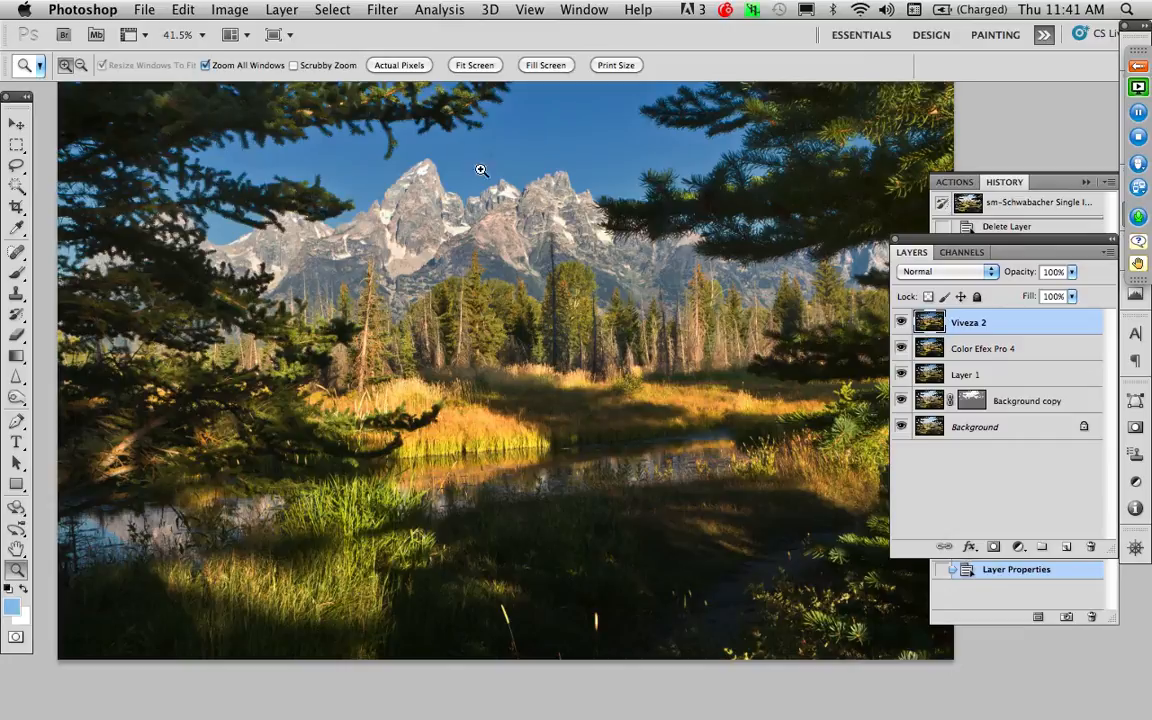
mouse_move(431, 121)
left_mouse_down()
mouse_move(538, 192)
mouse_move(431, 121)
left_mouse_up()
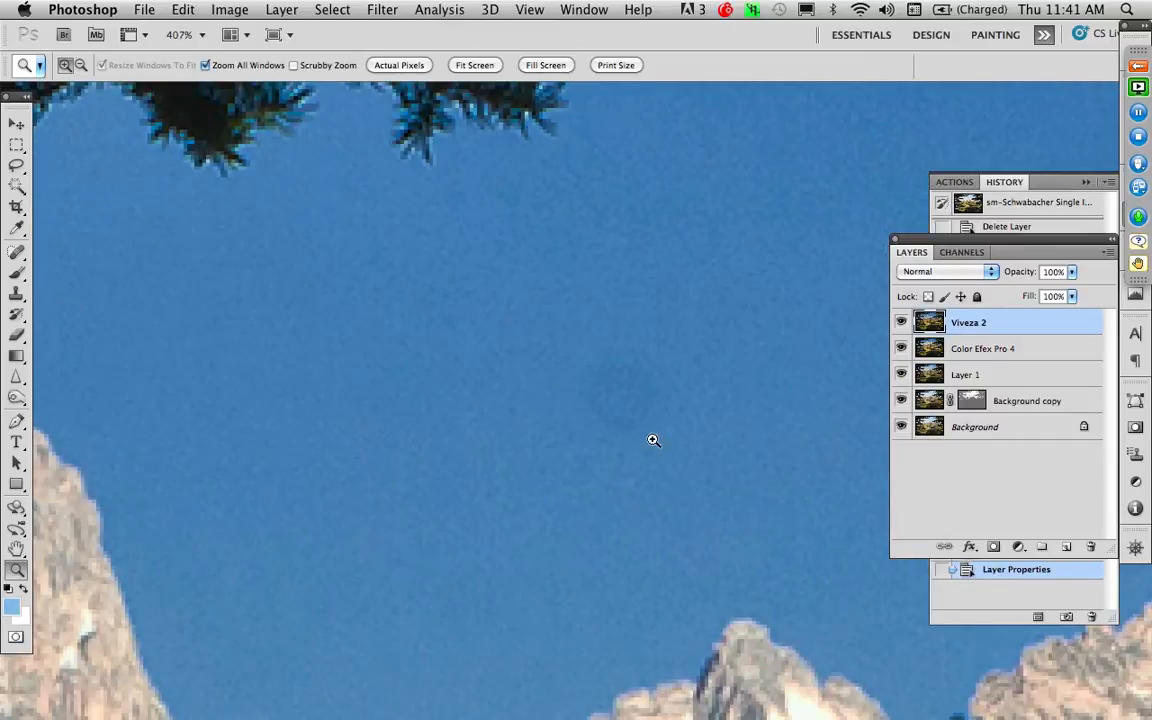
left_click(638, 399, "alt")
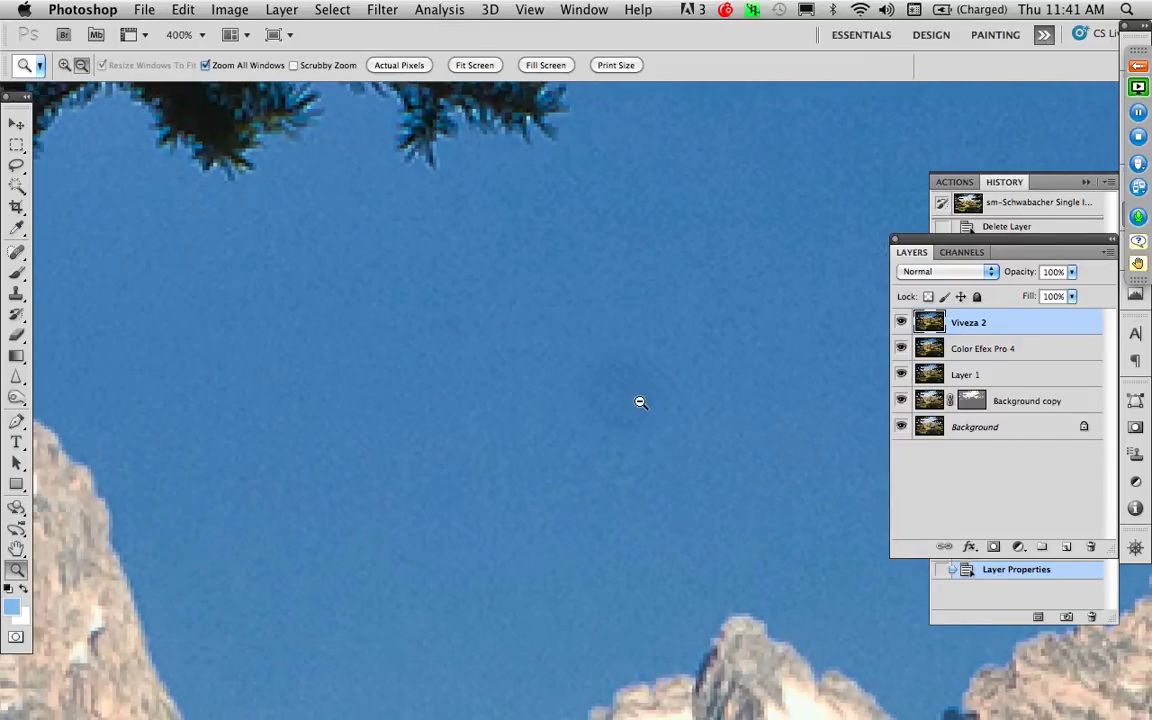
left_click(640, 402, "alt")
left_click(640, 402, "alt")
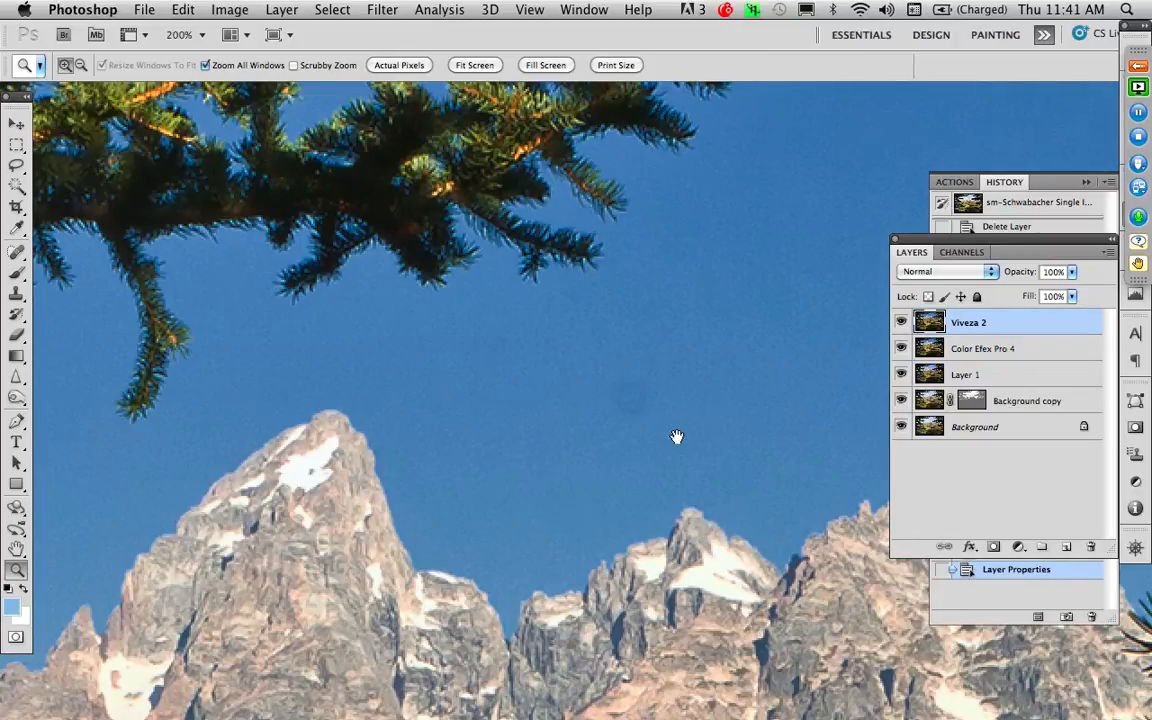
scroll(617, 419, "right", 3)
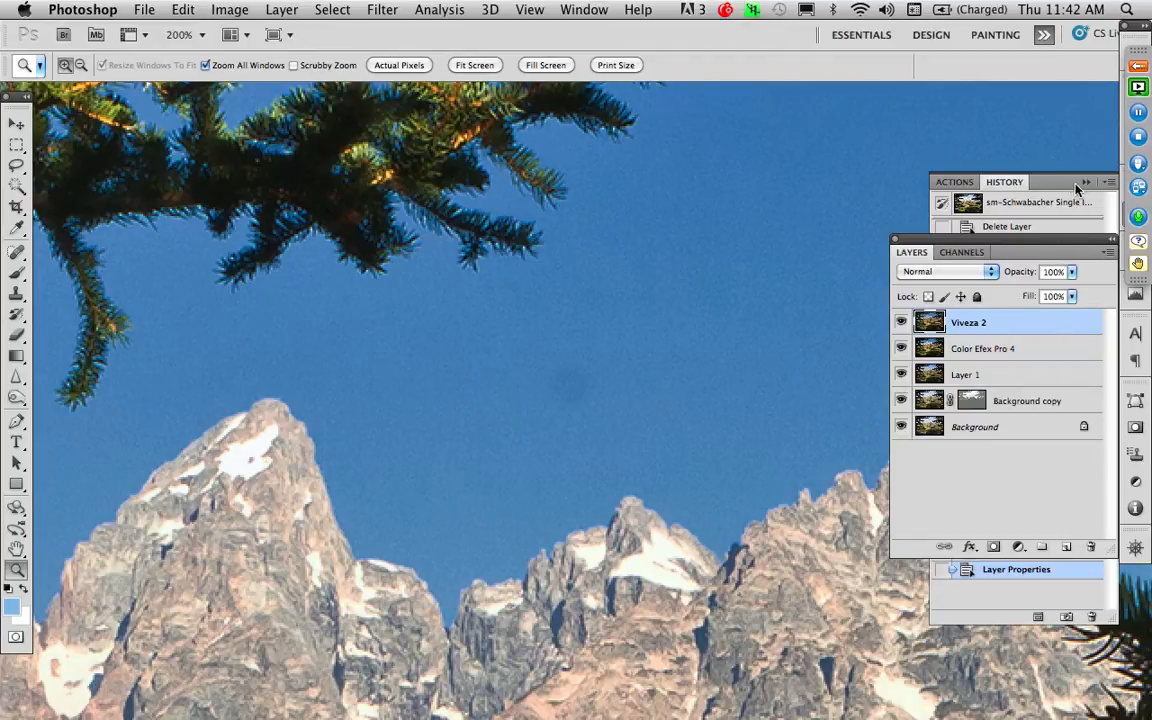
left_click(954, 184)
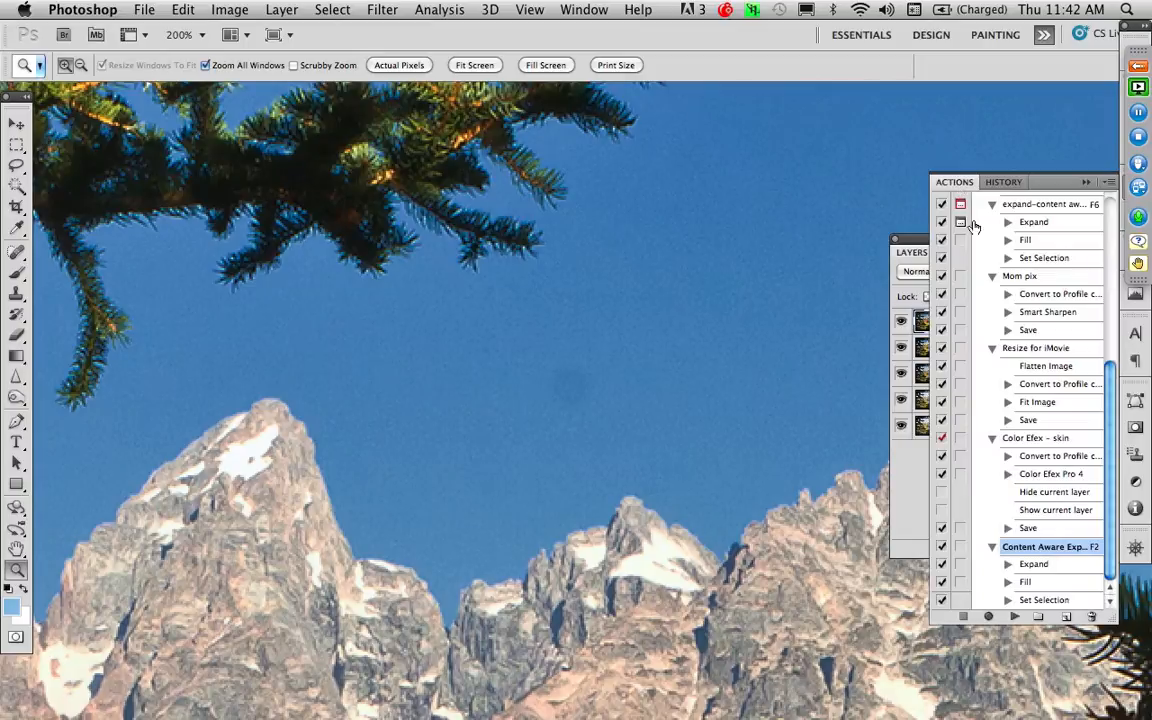
left_click(1012, 277)
key("l")
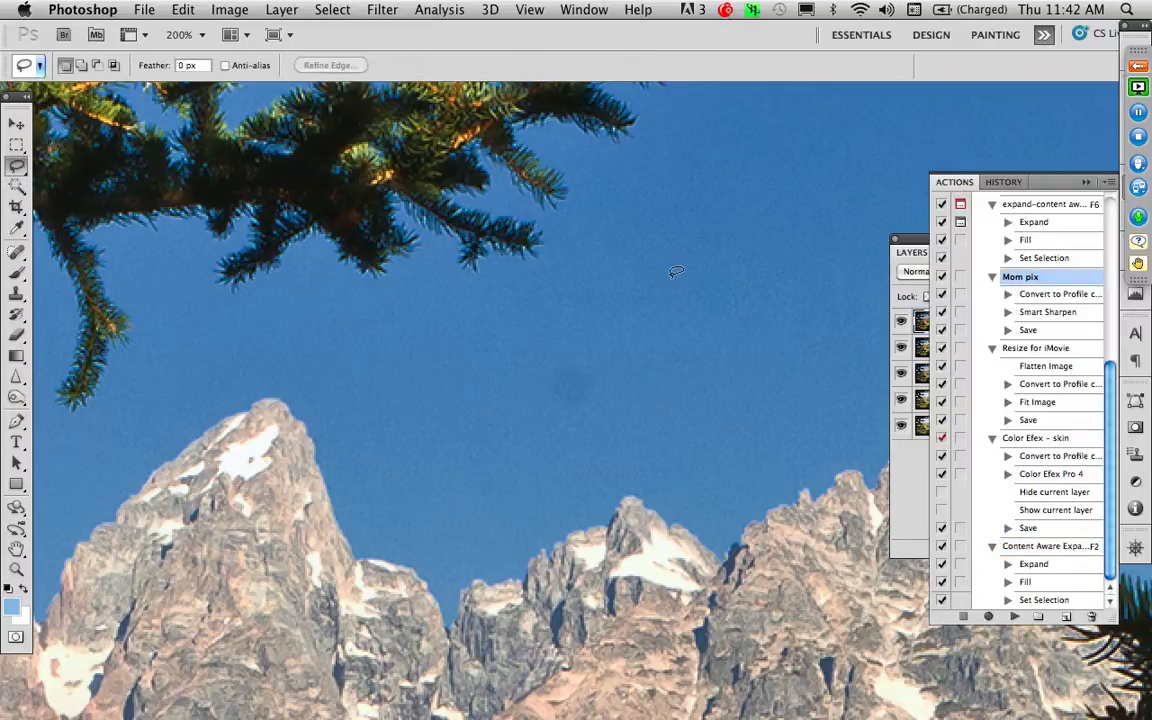
mouse_move(572, 349)
left_mouse_down()
mouse_move(530, 364)
mouse_move(538, 423)
mouse_move(569, 430)
mouse_move(608, 414)
mouse_move(619, 390)
mouse_move(593, 343)
left_mouse_up()
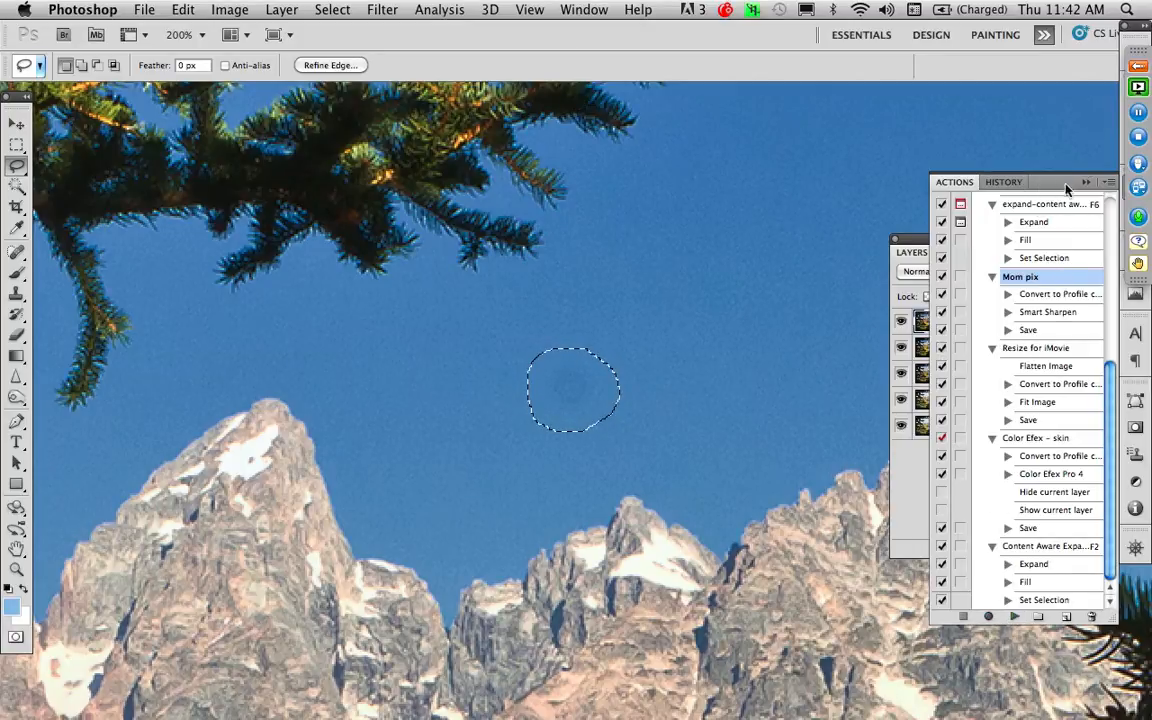
Step: Create an action named "No more spots" in the Default Actions set with function key F3 and start recording it
left_click(1109, 182)
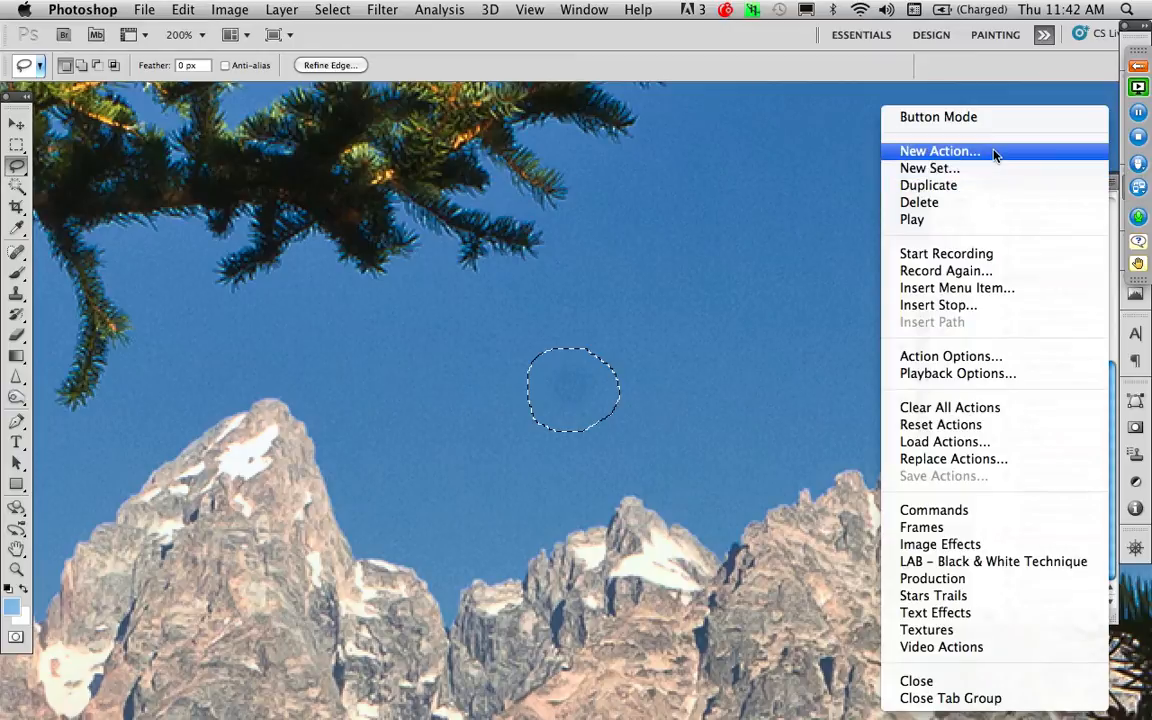
left_click(940, 151)
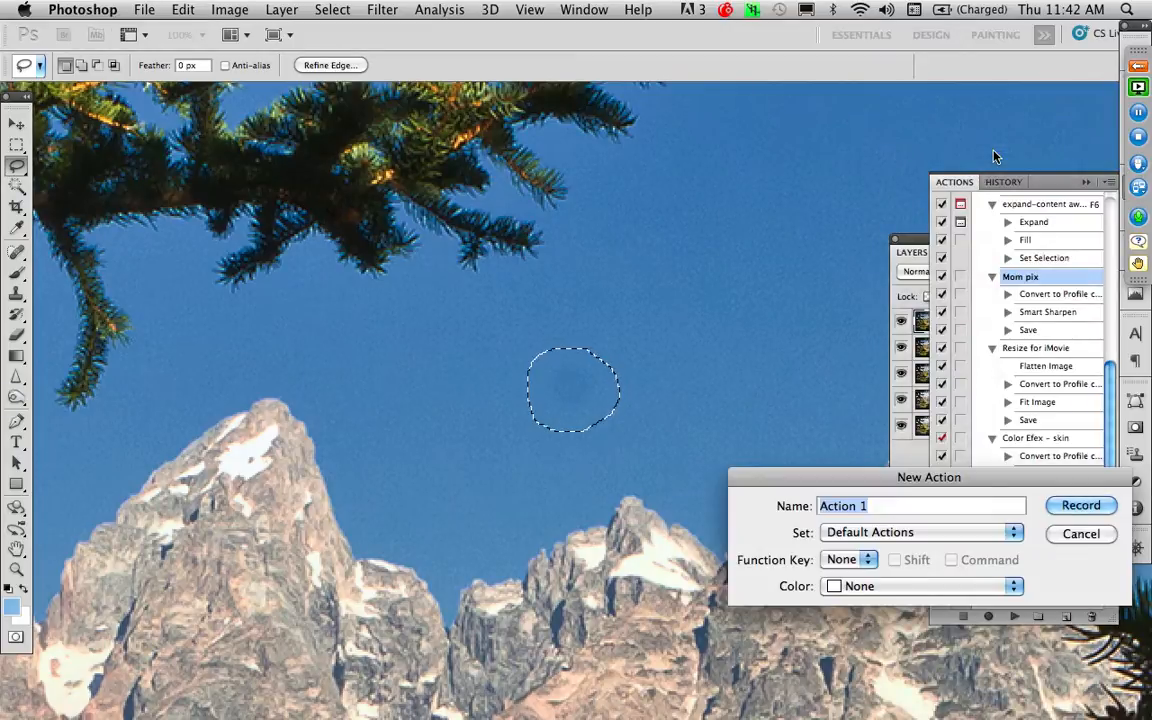
type("N")
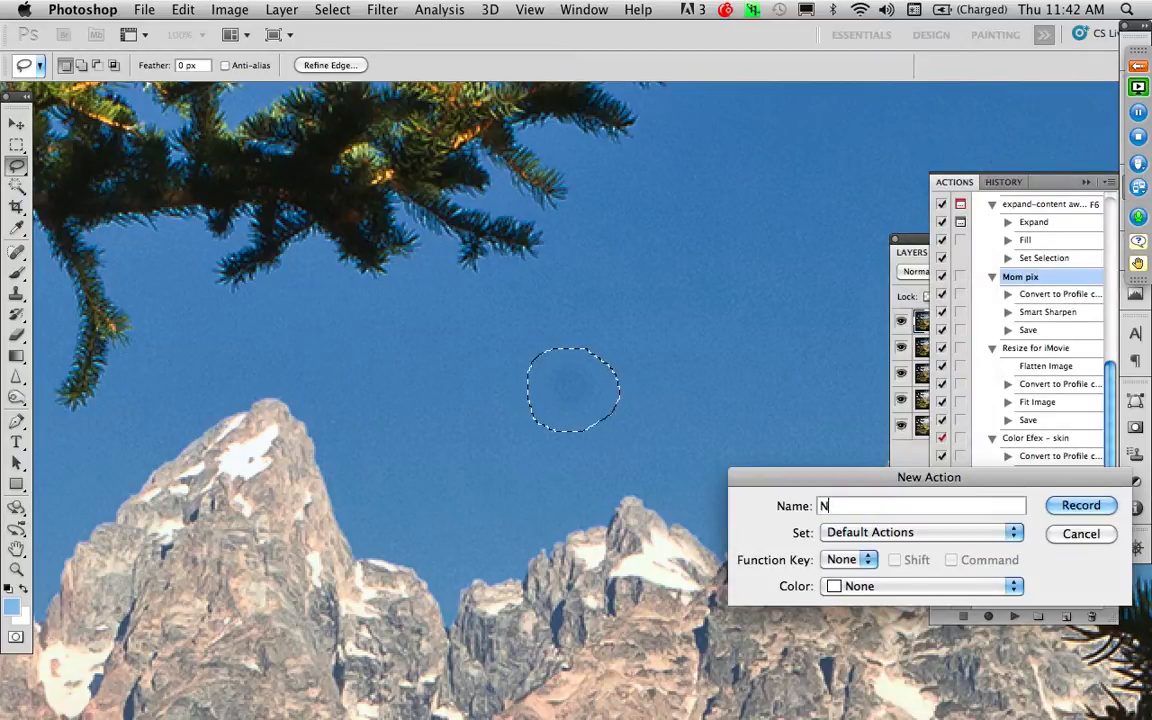
type("o more spots")
left_click(840, 560)
left_click(835, 619)
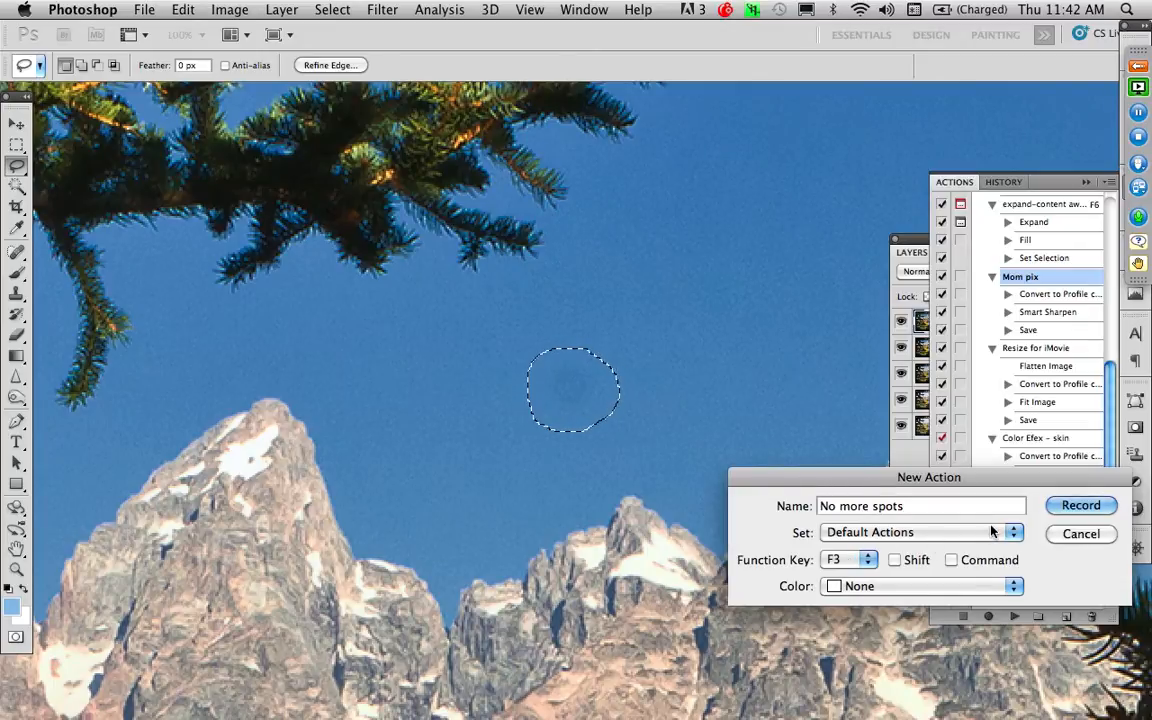
left_click(1070, 506)
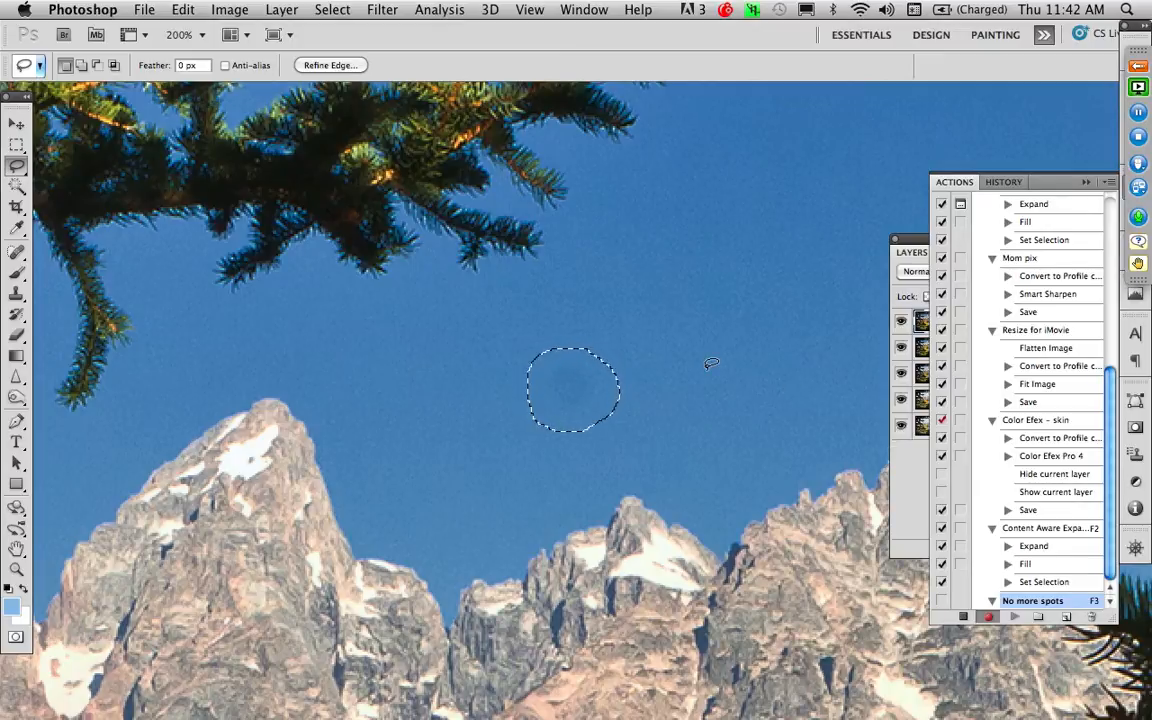
Step: Expand the selection around the sky dust spot by 2 pixels
left_click(332, 10)
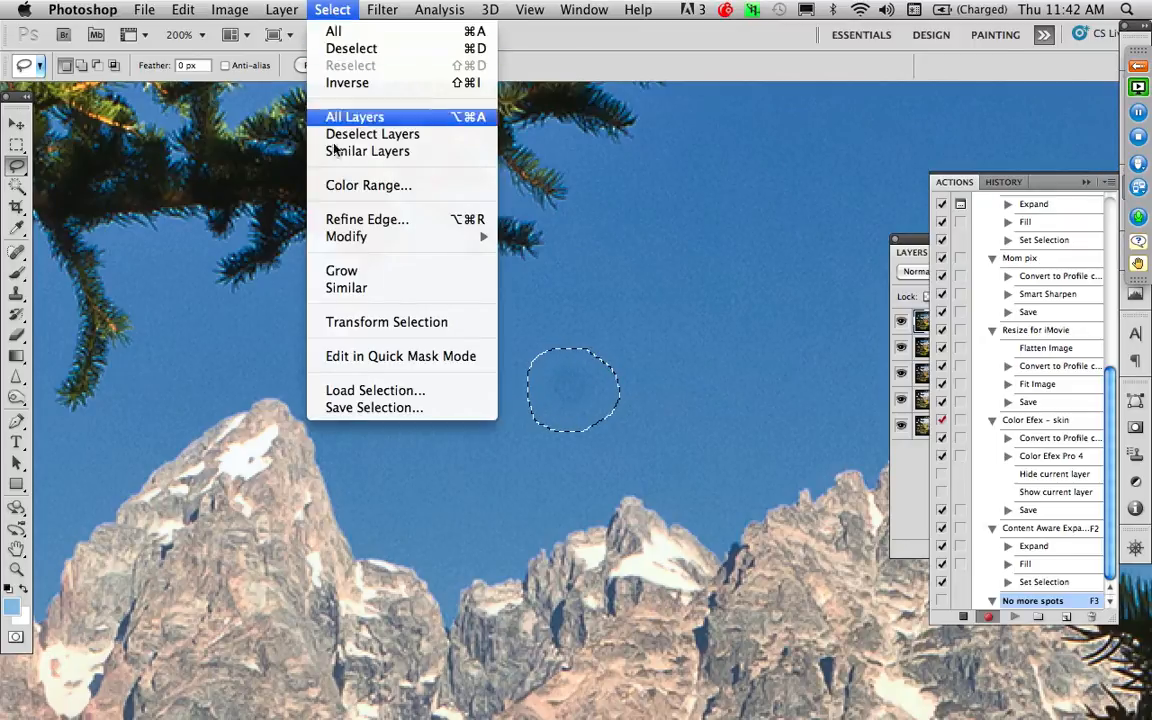
mouse_move(345, 236)
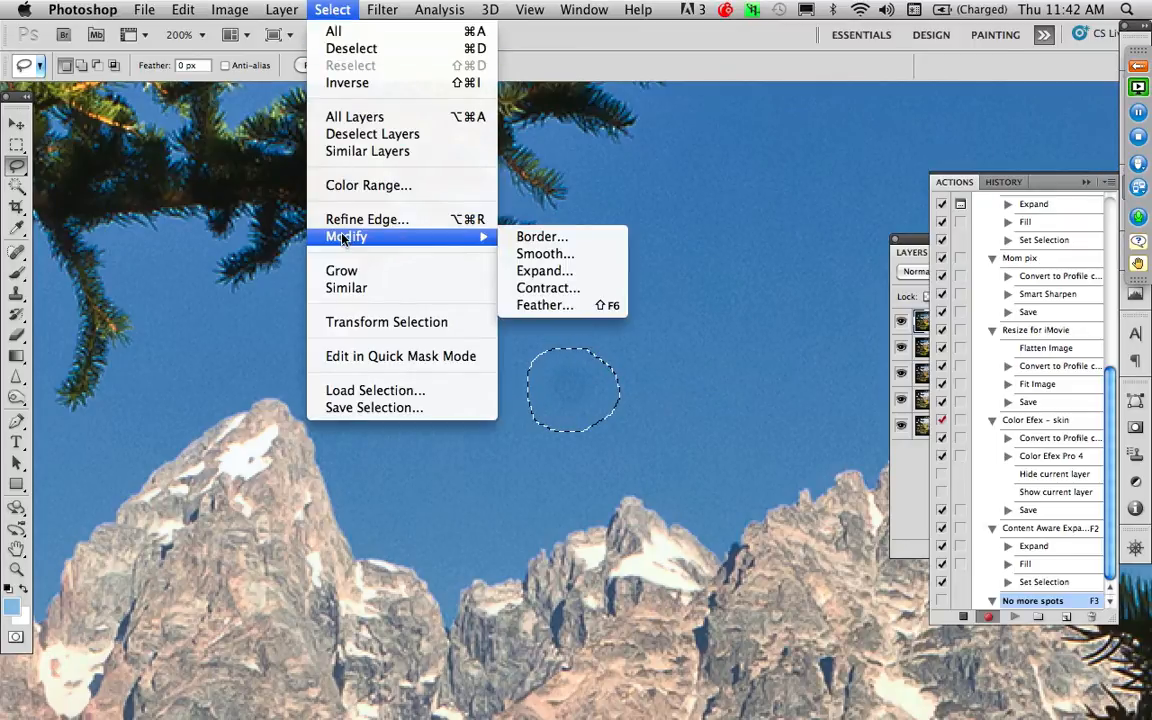
left_click(545, 270)
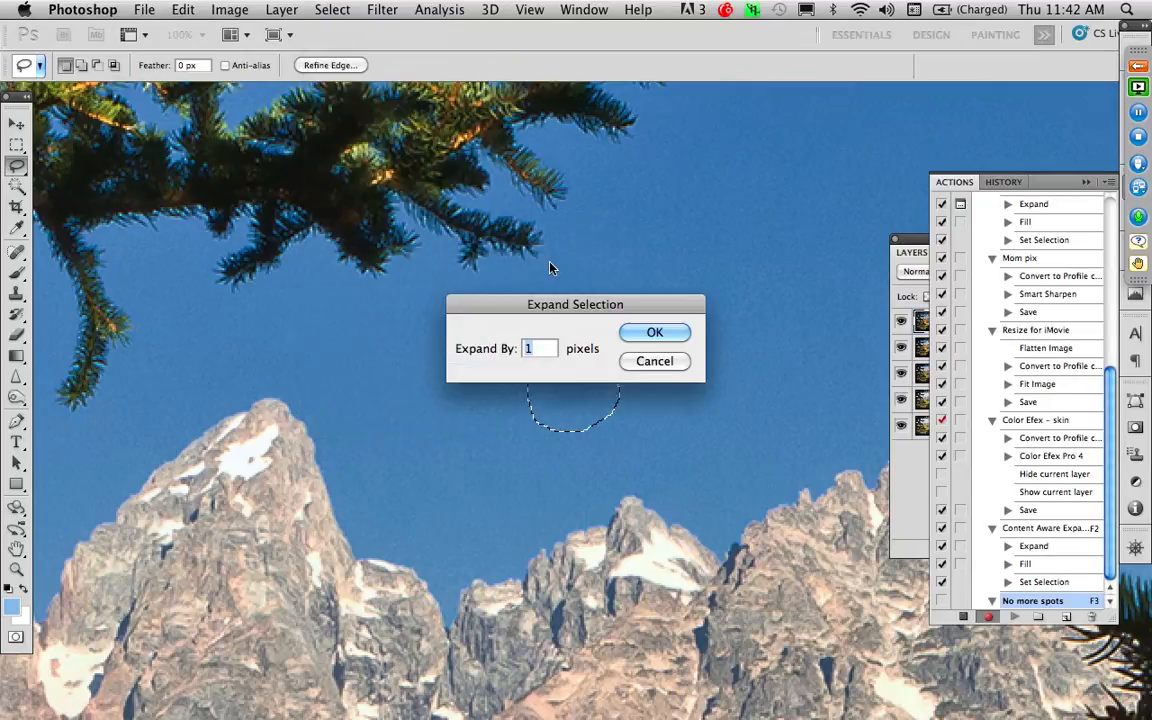
type("2")
left_click(654, 332)
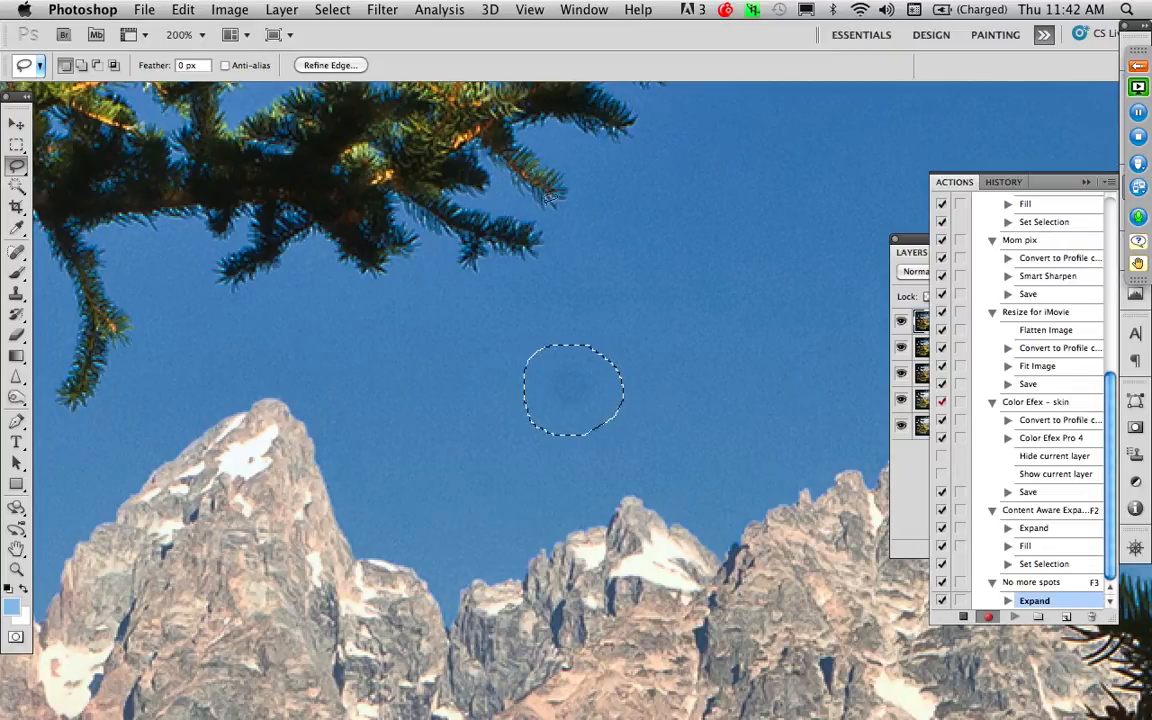
Step: Fill the selected dust spot with Content-Aware contents in Normal mode at 100% opacity
left_click(180, 9)
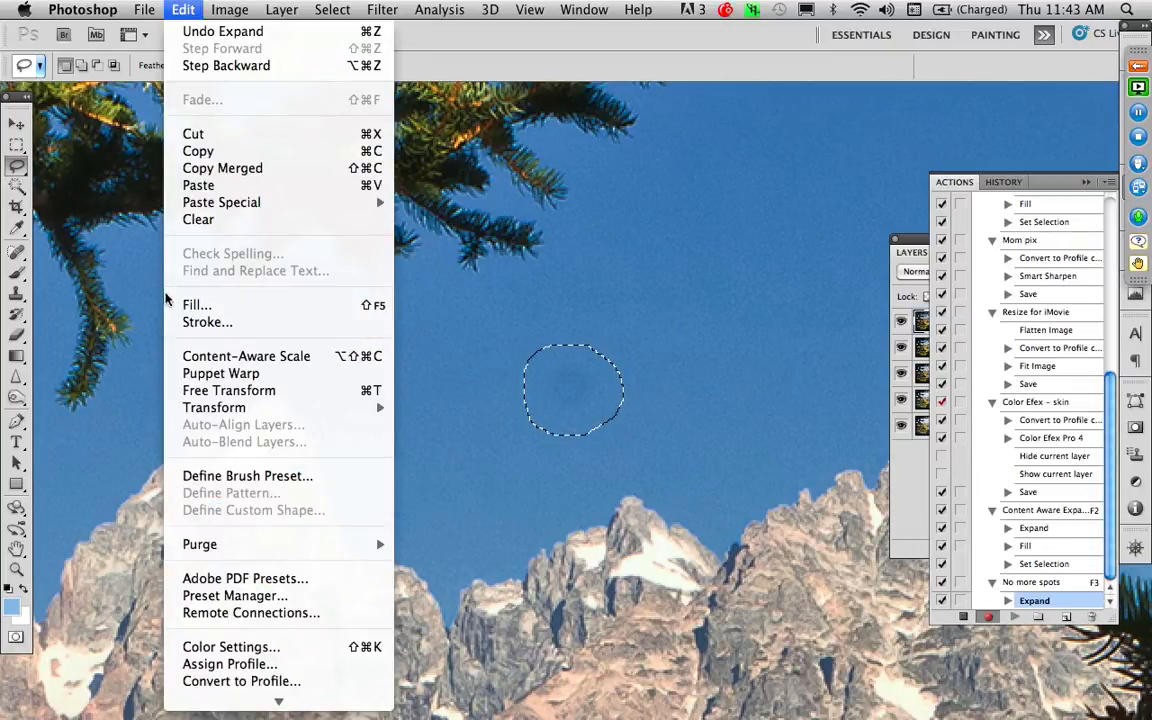
left_click(194, 304)
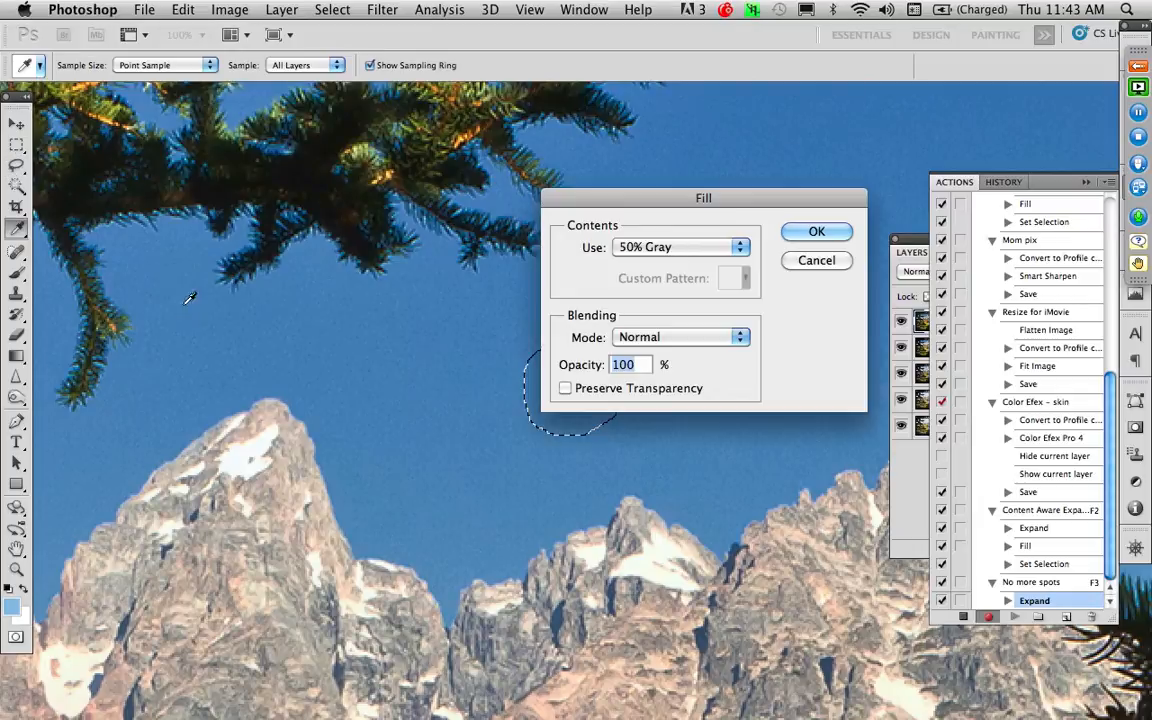
left_click(666, 254)
left_click(615, 163)
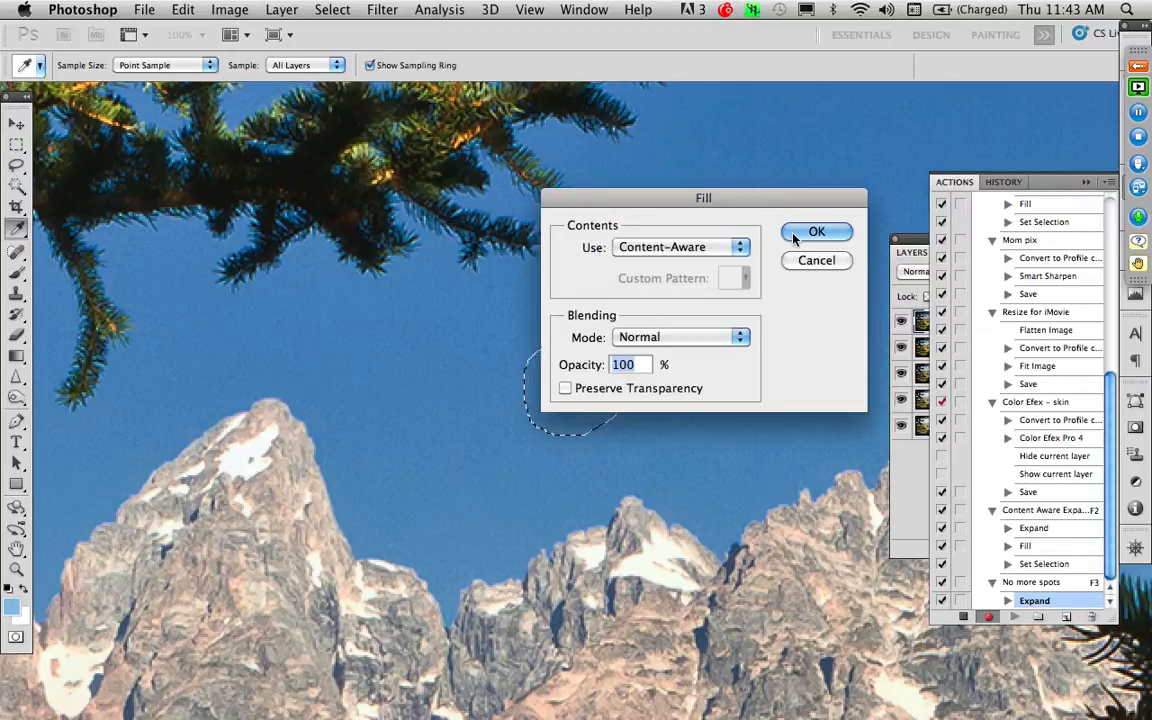
left_click(800, 233)
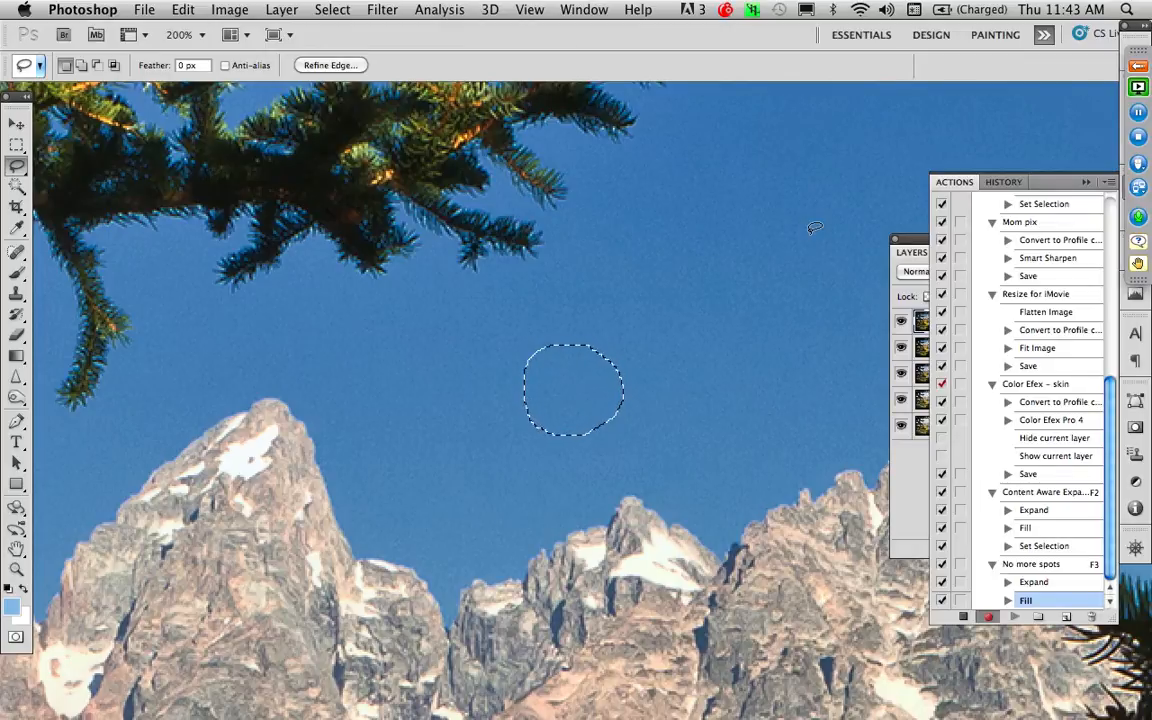
Step: Deselect the filled sky area and stop recording the action, putting the actions list away
key("super+d")
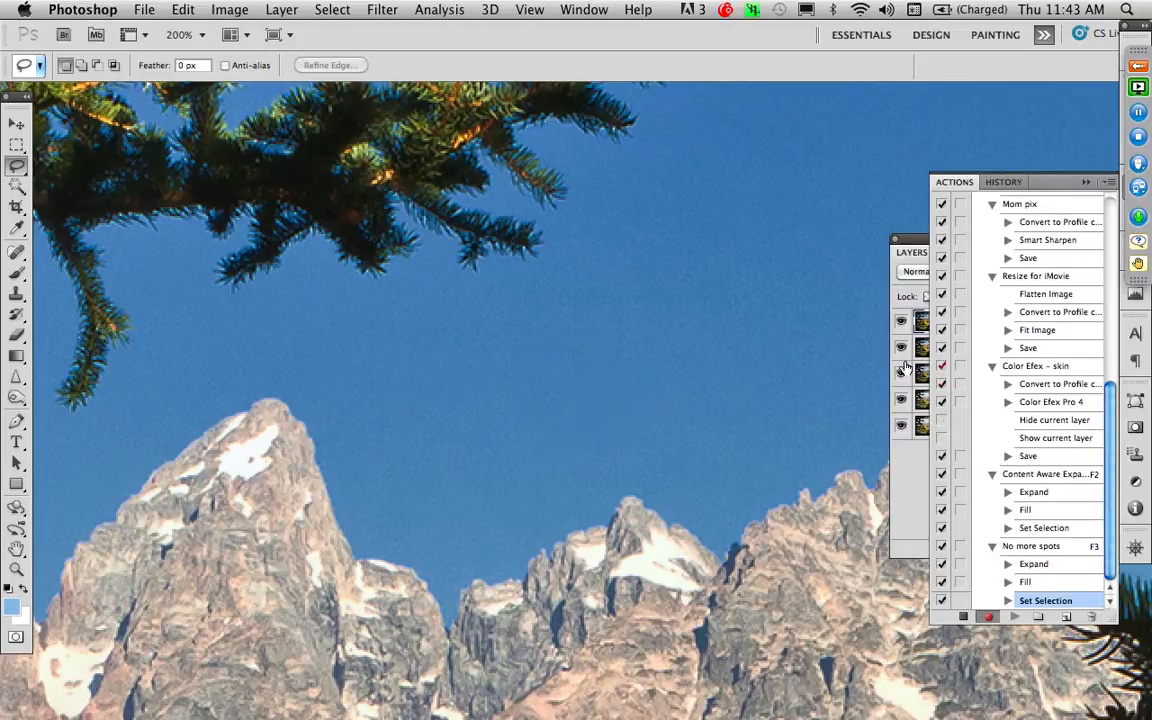
left_click(964, 614)
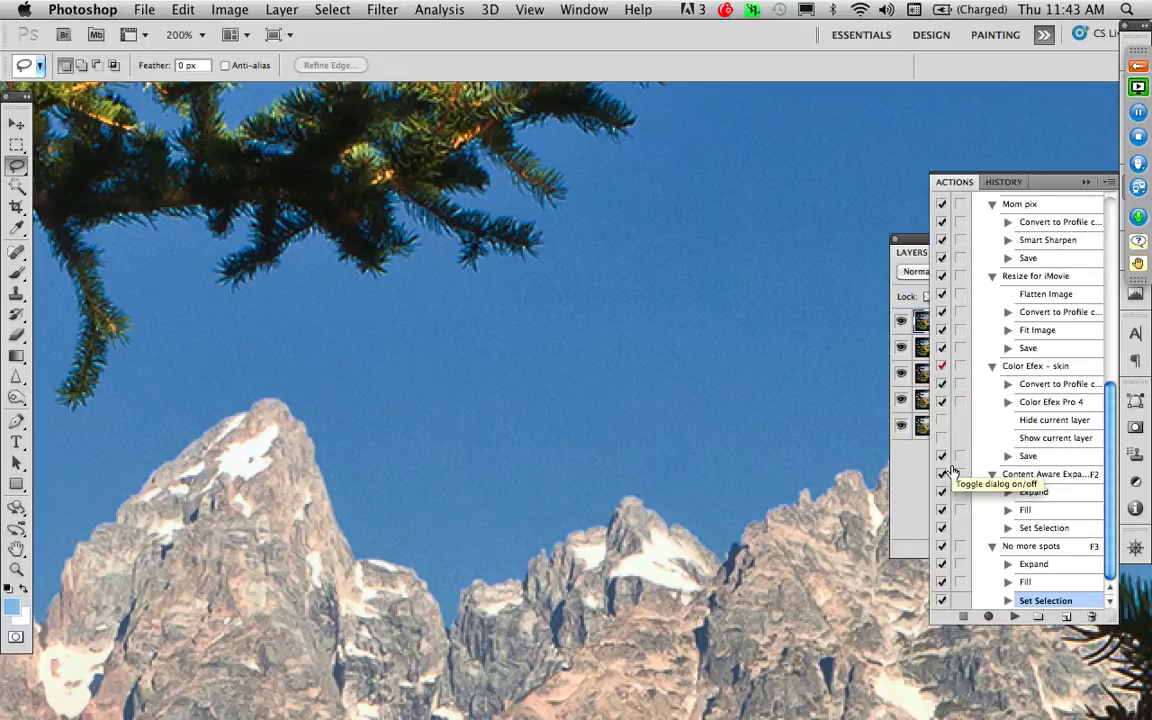
key("super+0")
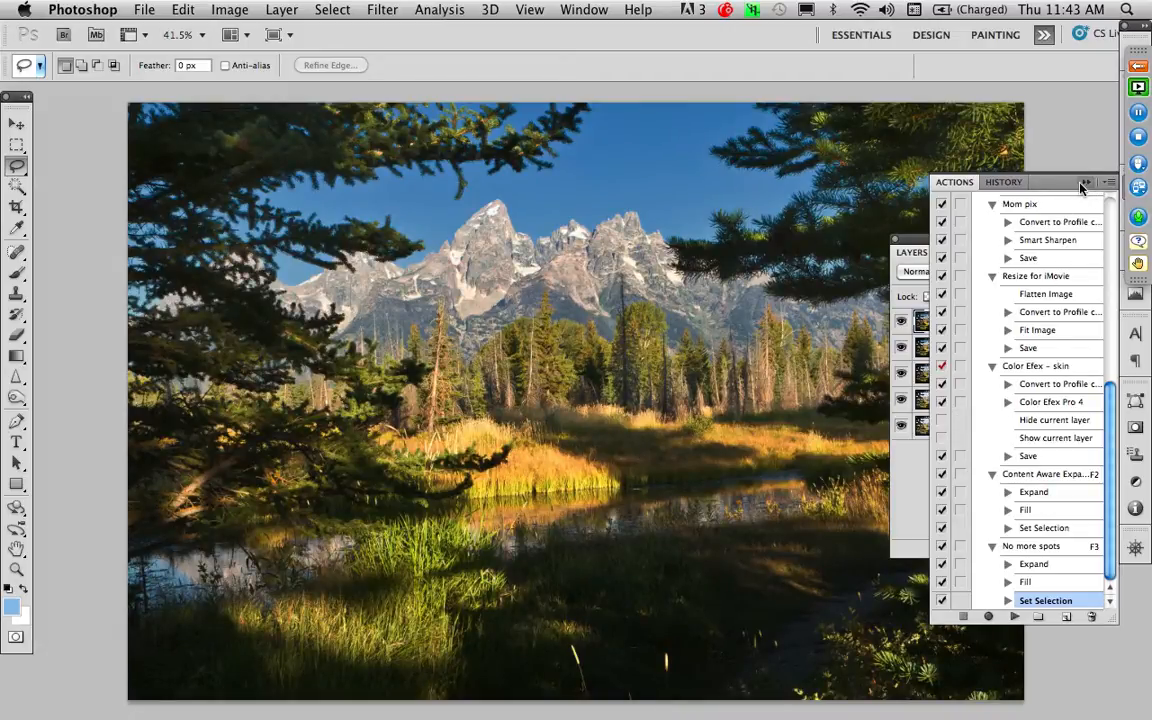
left_click(1083, 184)
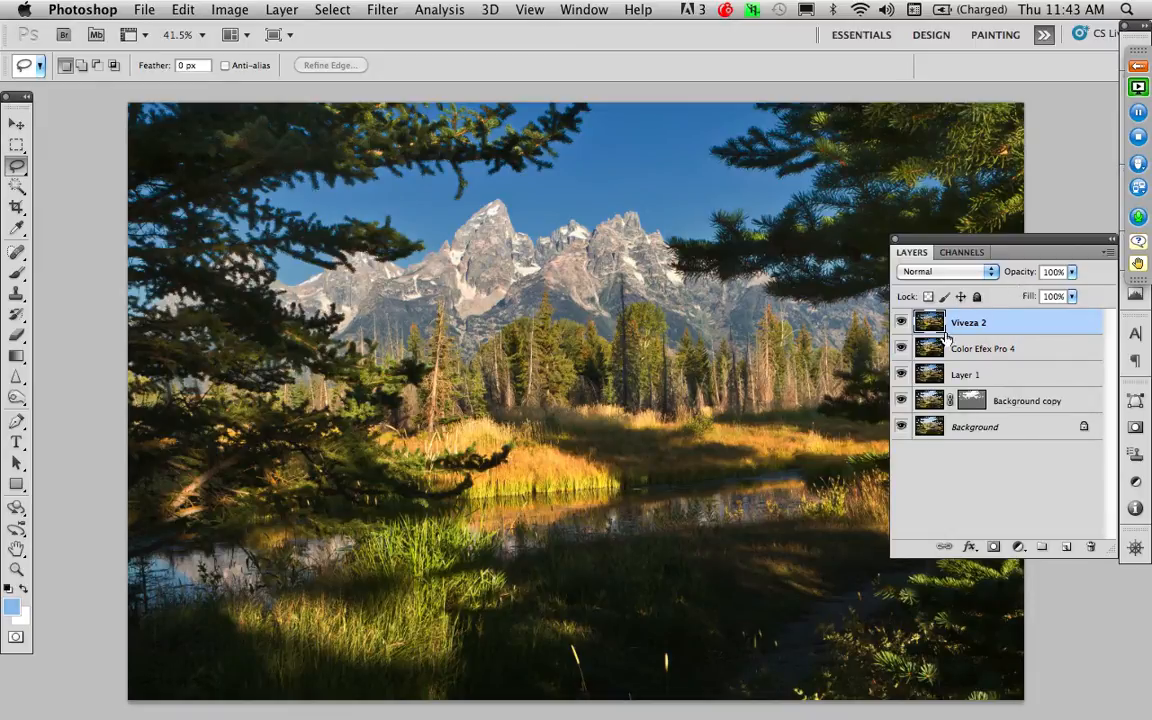
Step: Add a blank layer above Viveza 2 and set its blending mode to Overlay
left_click(1064, 548)
left_click(940, 272)
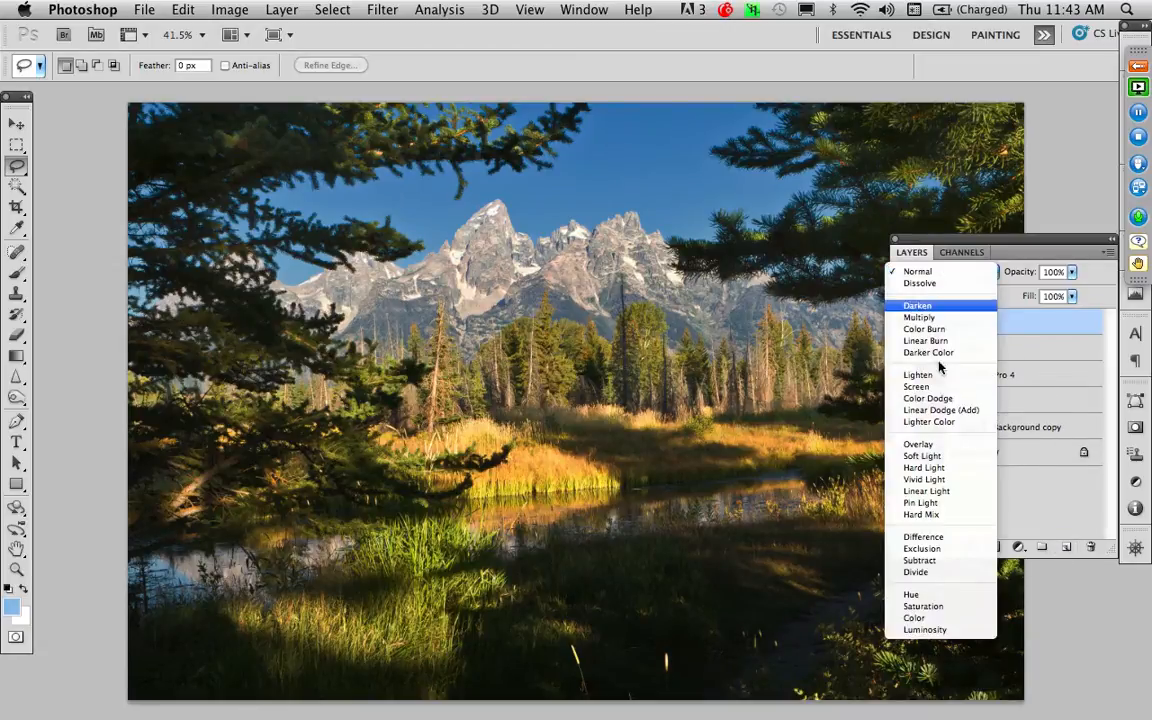
left_click(920, 444)
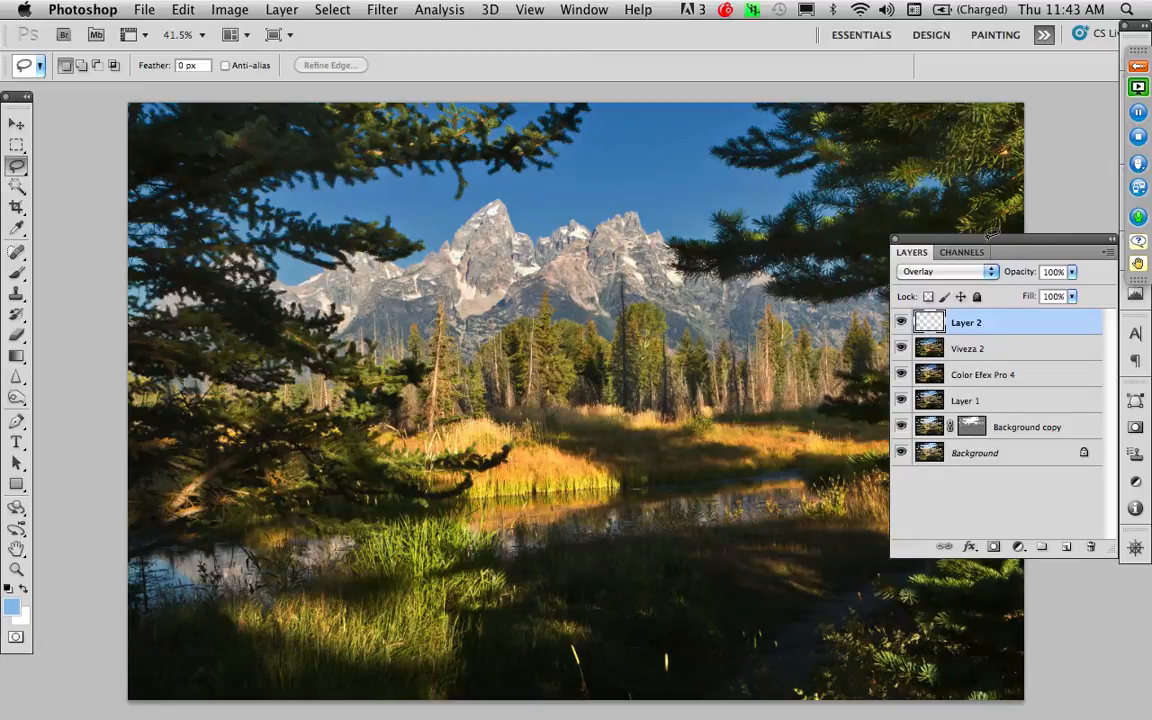
left_click_drag(990, 237, 1024, 430)
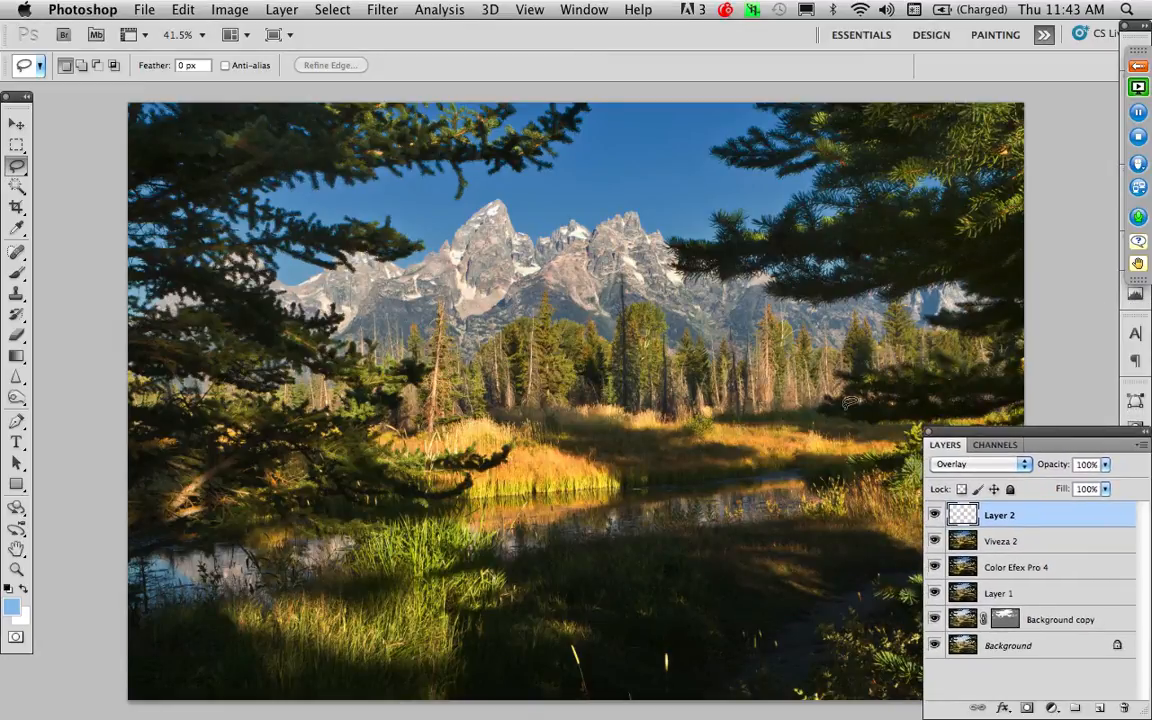
Step: Brush the Overlay layer at 10% opacity, using white over the central trees and grass and black over the base of the mountains
key("b")
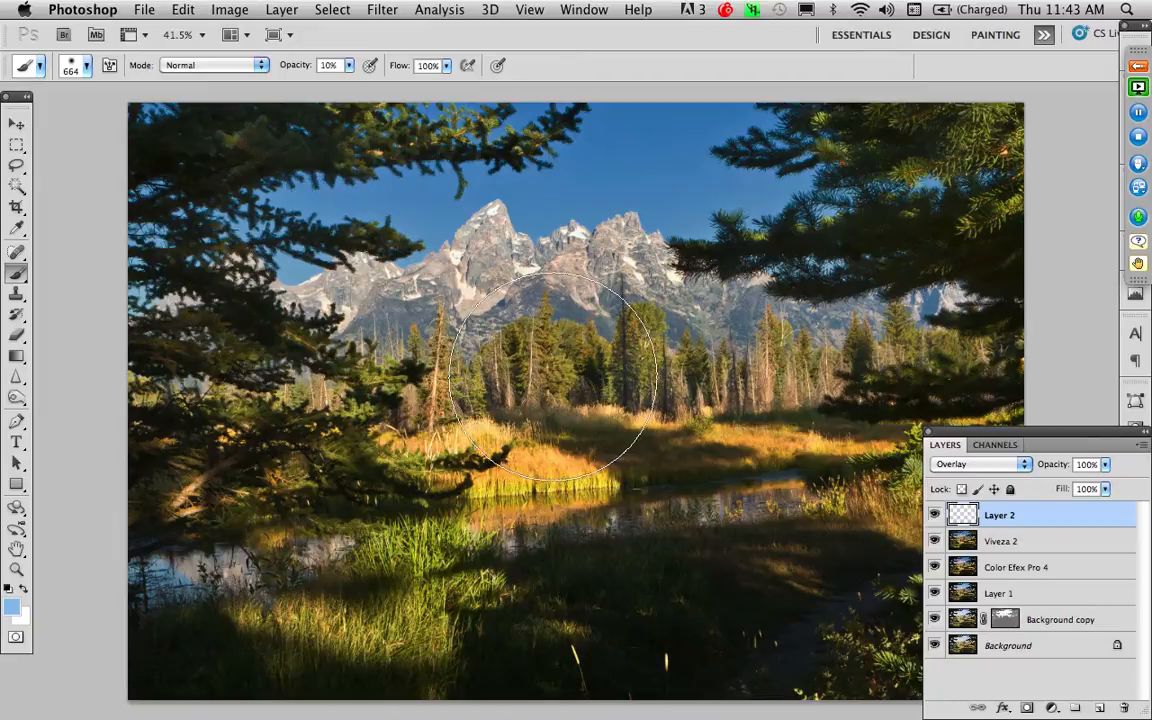
key("d")
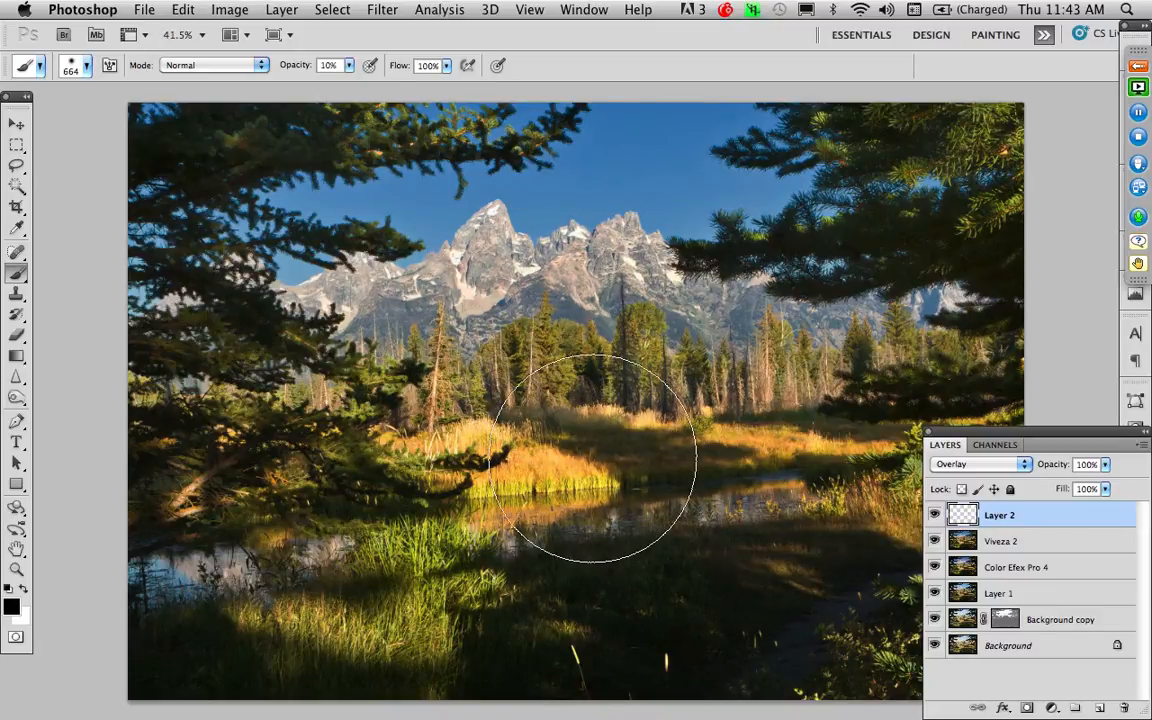
key("x")
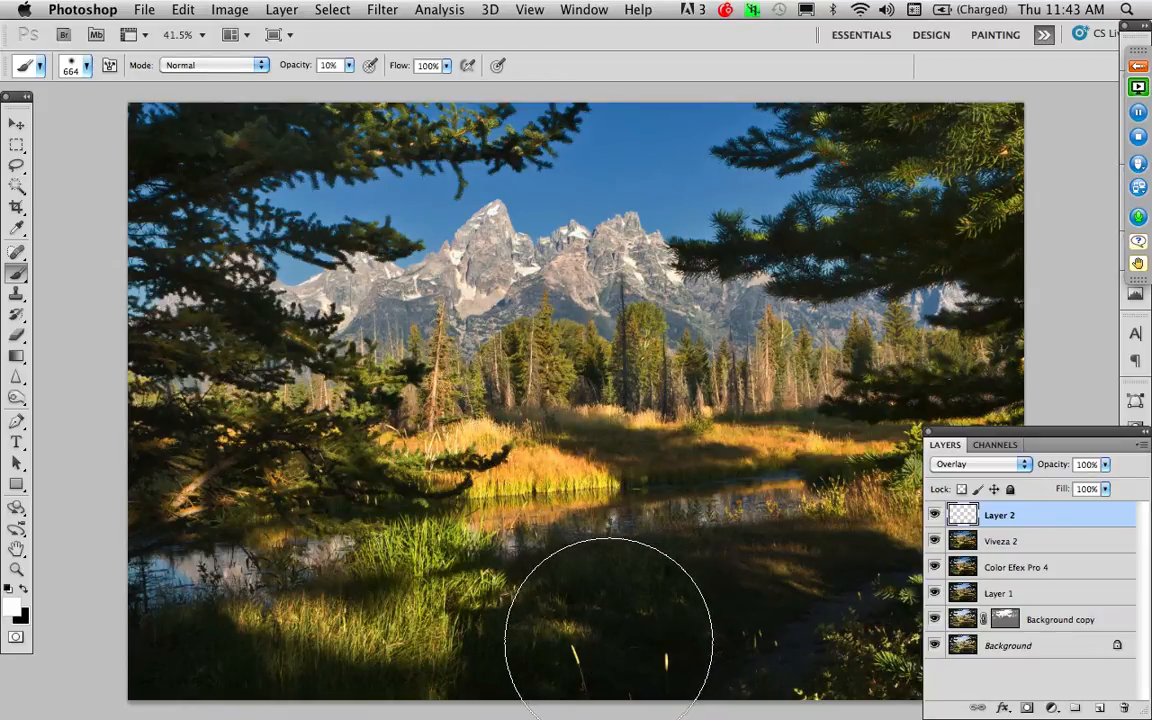
mouse_move(526, 384)
left_mouse_down()
mouse_move(522, 354)
mouse_move(565, 430)
left_mouse_up()
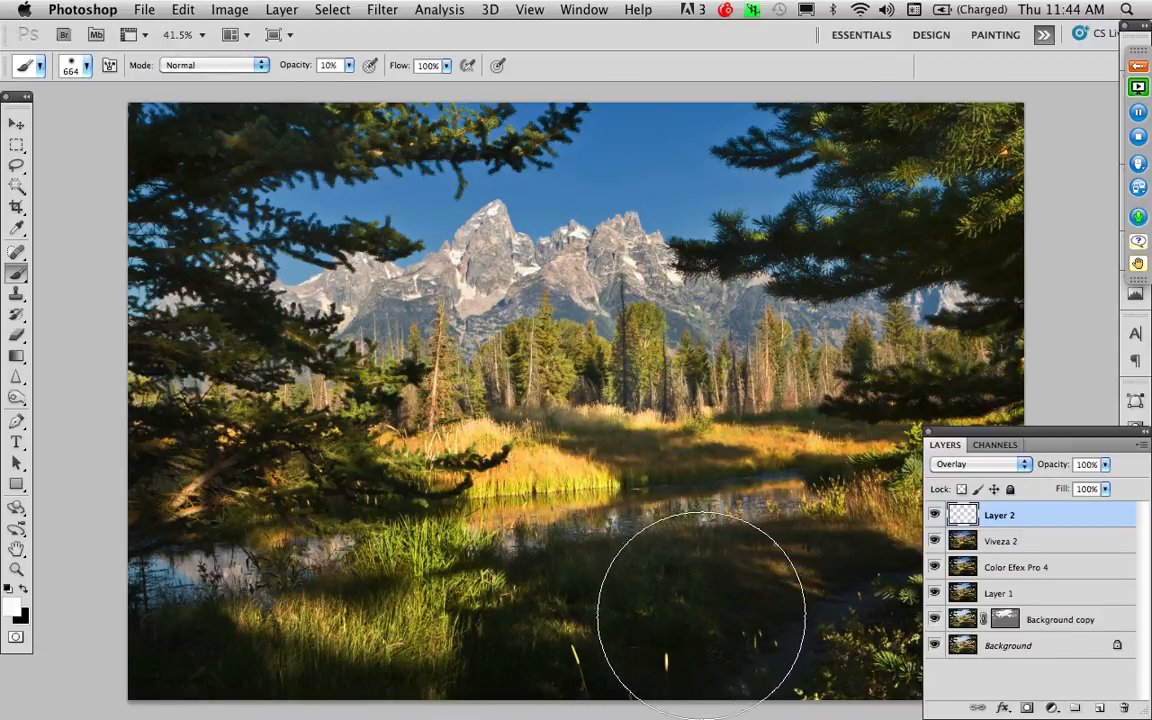
key("x")
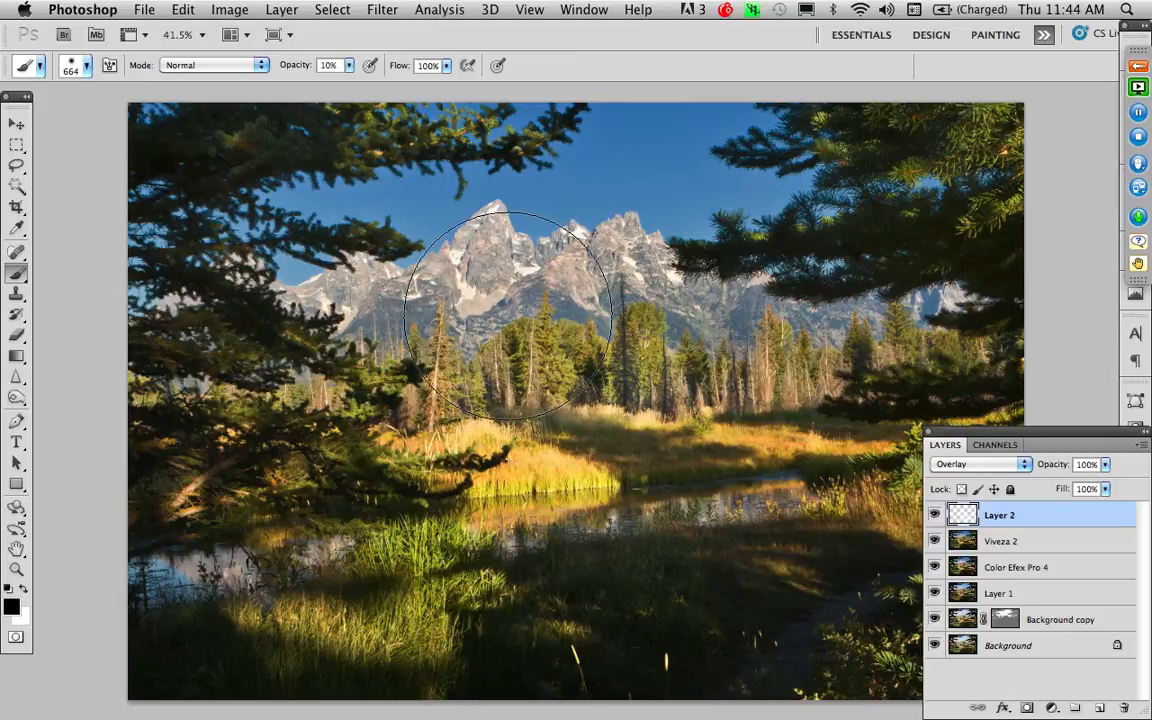
left_click_drag(505, 316, 447, 325)
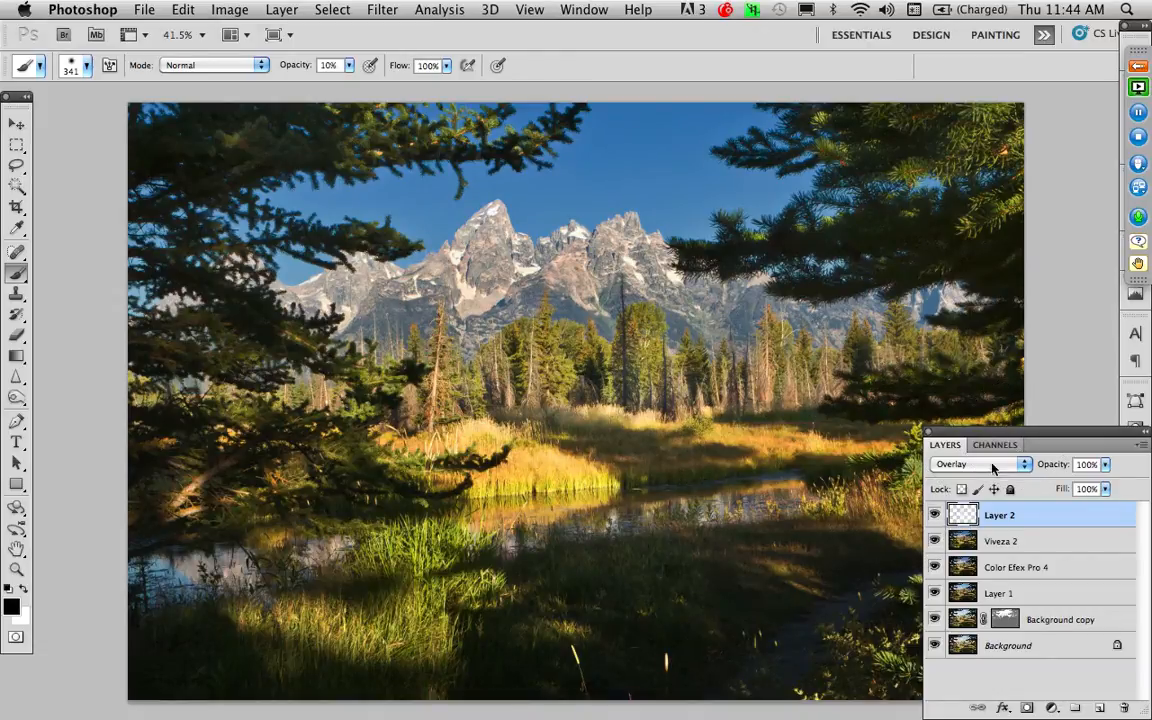
Step: Compare the image with and without Layer 2 by repeatedly hiding and showing it
left_click(934, 515)
left_click(934, 515)
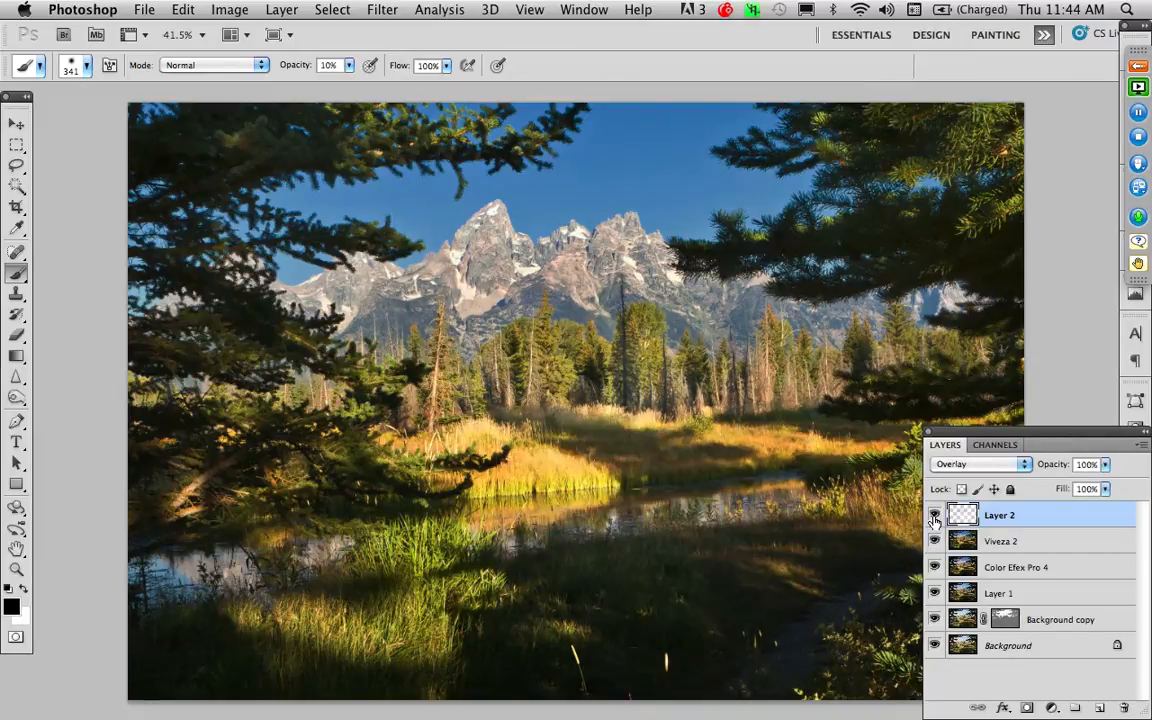
left_click(934, 515)
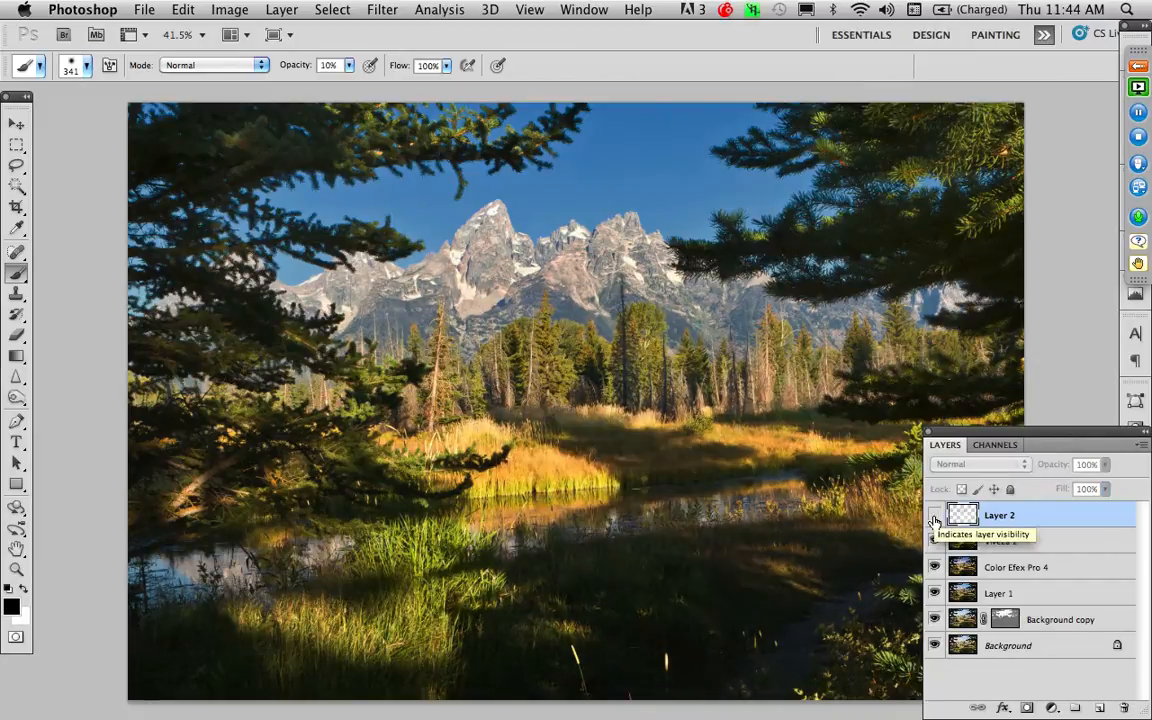
left_click(934, 515)
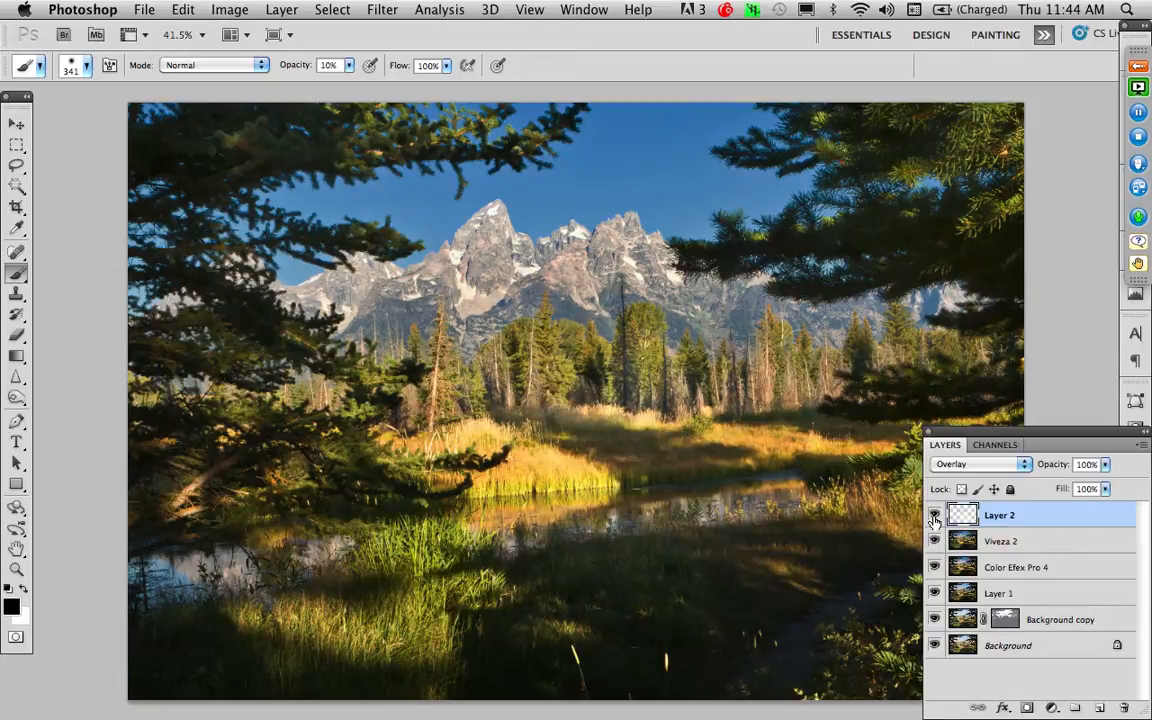
left_click(934, 515)
left_click(934, 515)
Step: Select the whole blue sky on the Viveza 2 layer with the Magic Wand and subtract the water patch with the Lasso
left_click(957, 545)
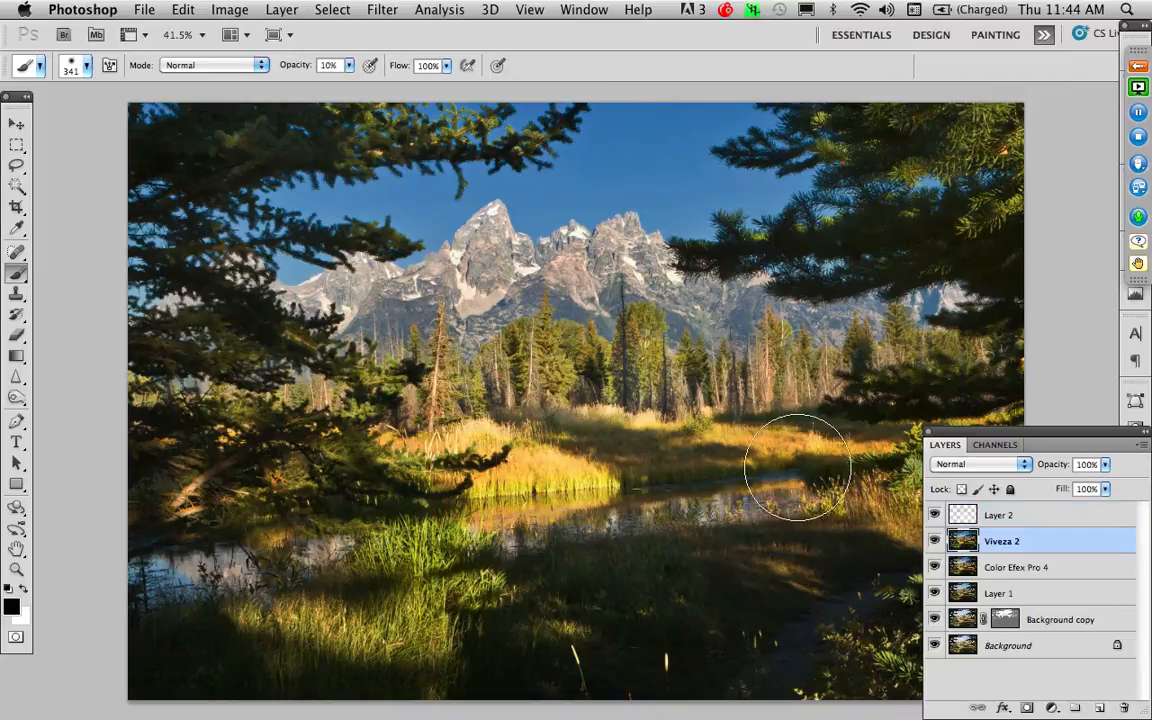
key("w")
left_click(628, 157)
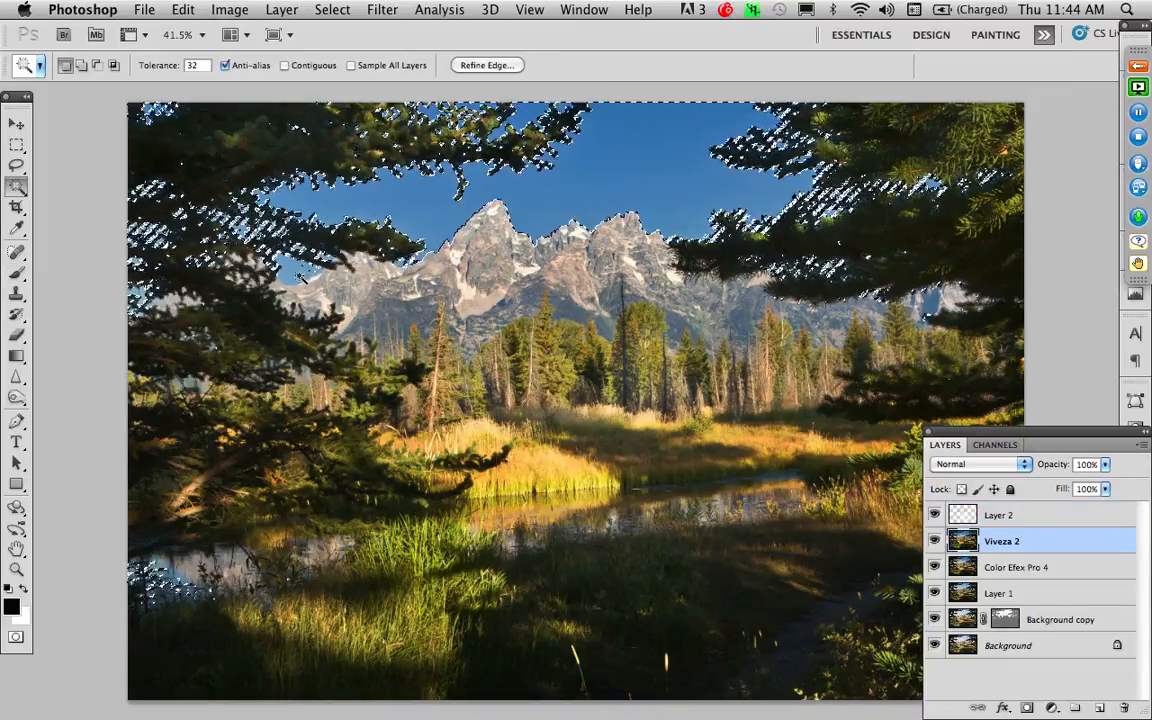
left_click(297, 277)
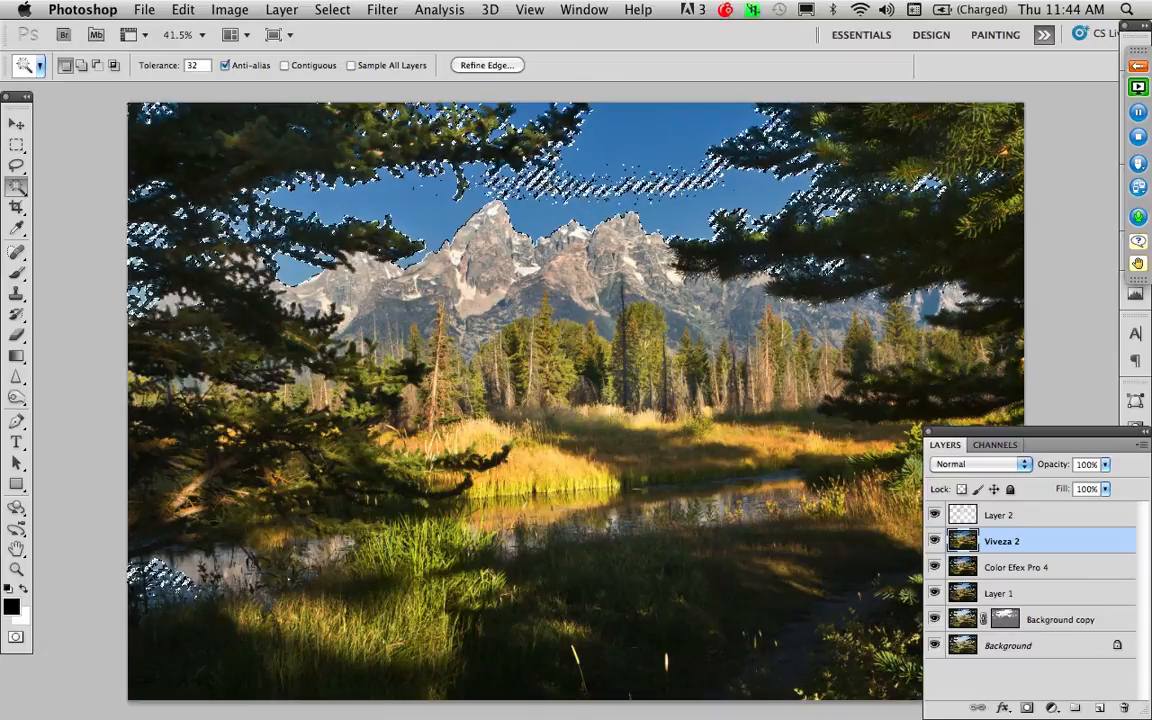
left_click(558, 180, "shift")
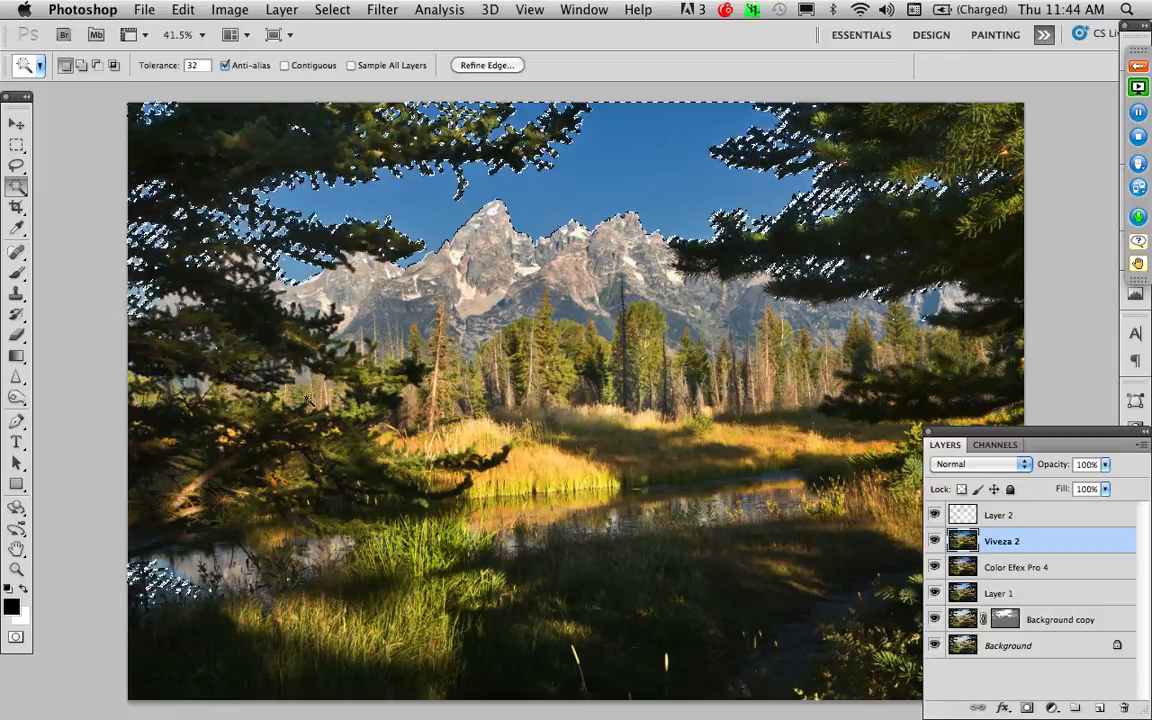
key("l")
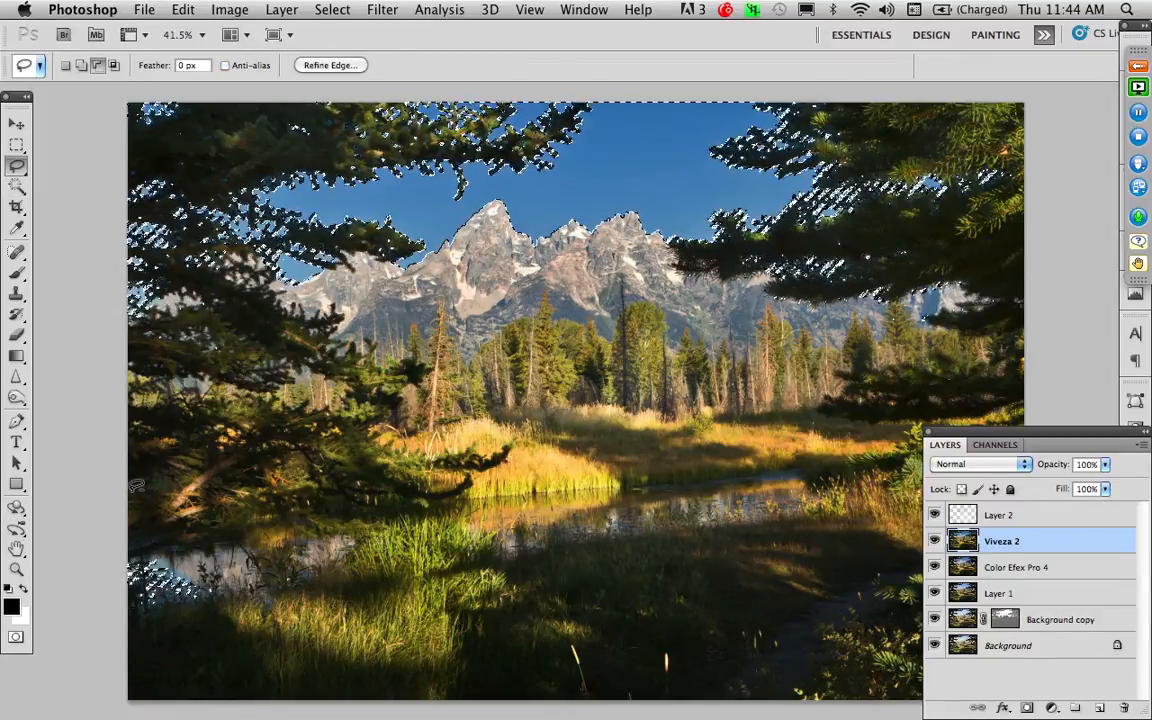
mouse_move(115, 482)
left_mouse_down()
mouse_move(290, 488)
mouse_move(22, 673)
left_mouse_up()
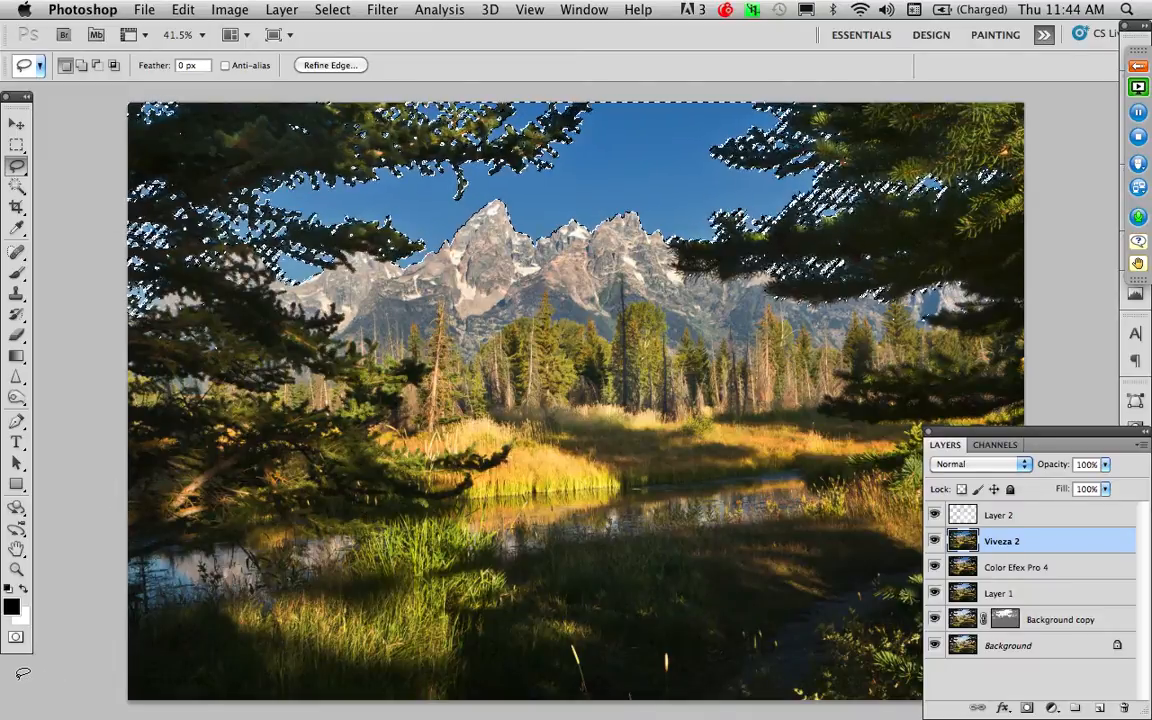
Step: Subtract the stray patches around the lower tree branches on both sides of the mountains from the sky selection with the Lasso
key("alt")
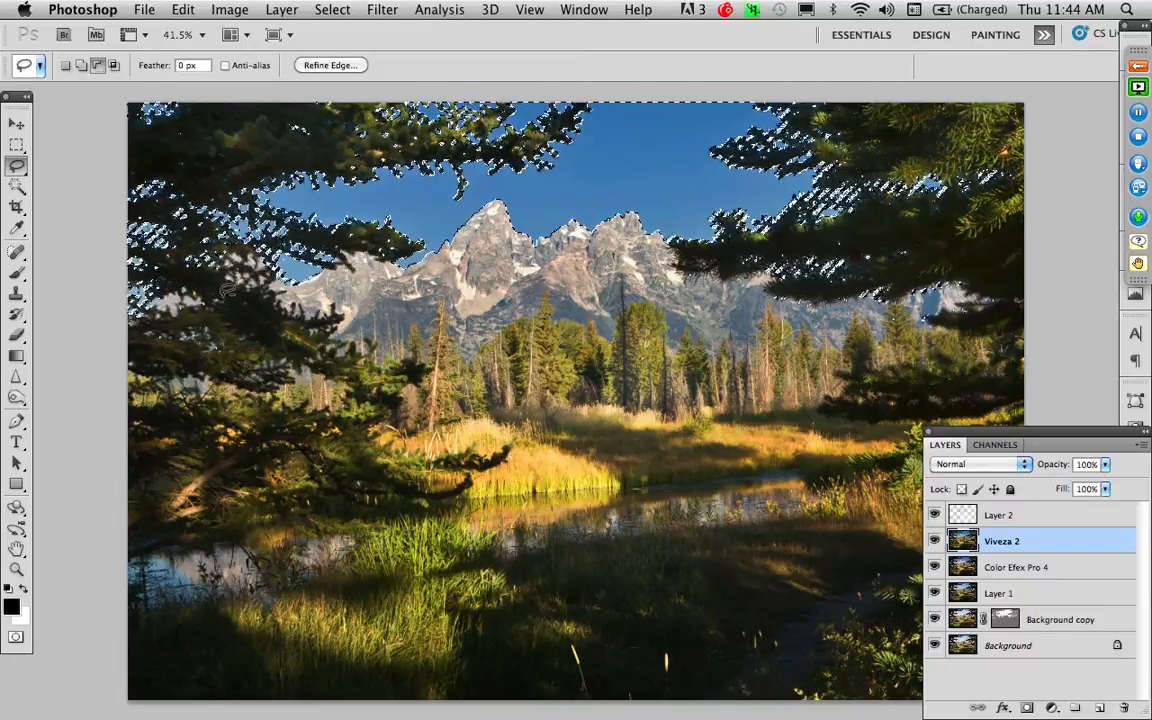
left_click_drag(146, 318, 113, 345)
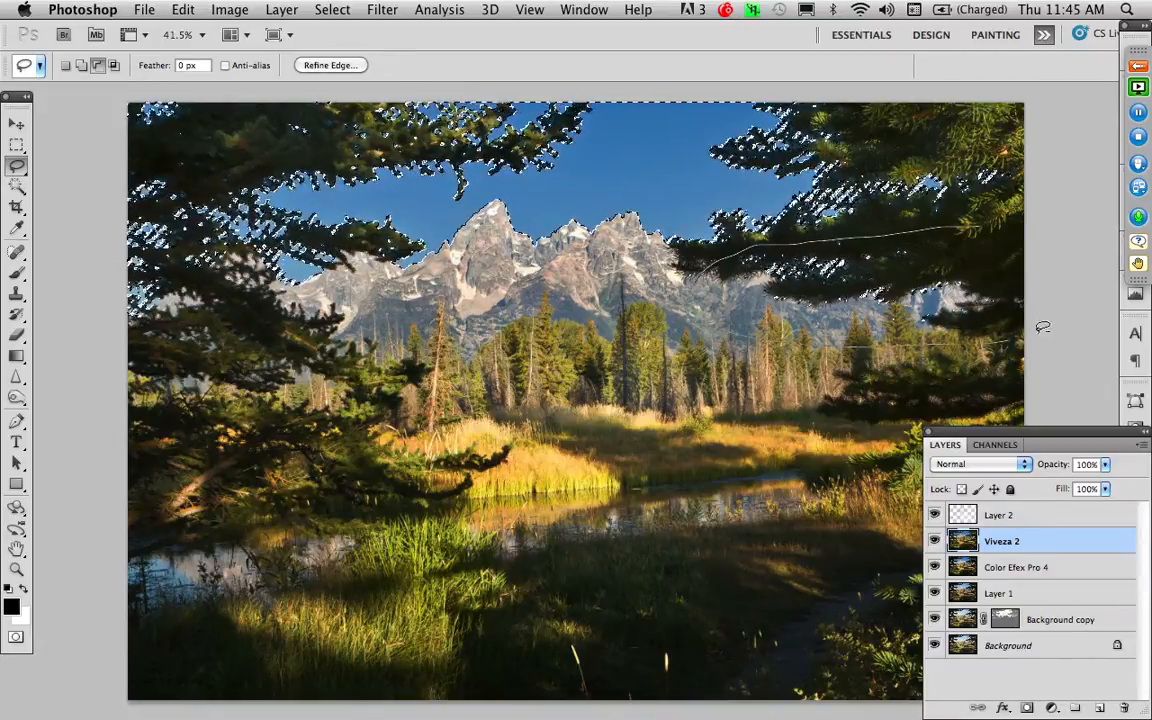
left_click_drag(1025, 232, 1025, 232)
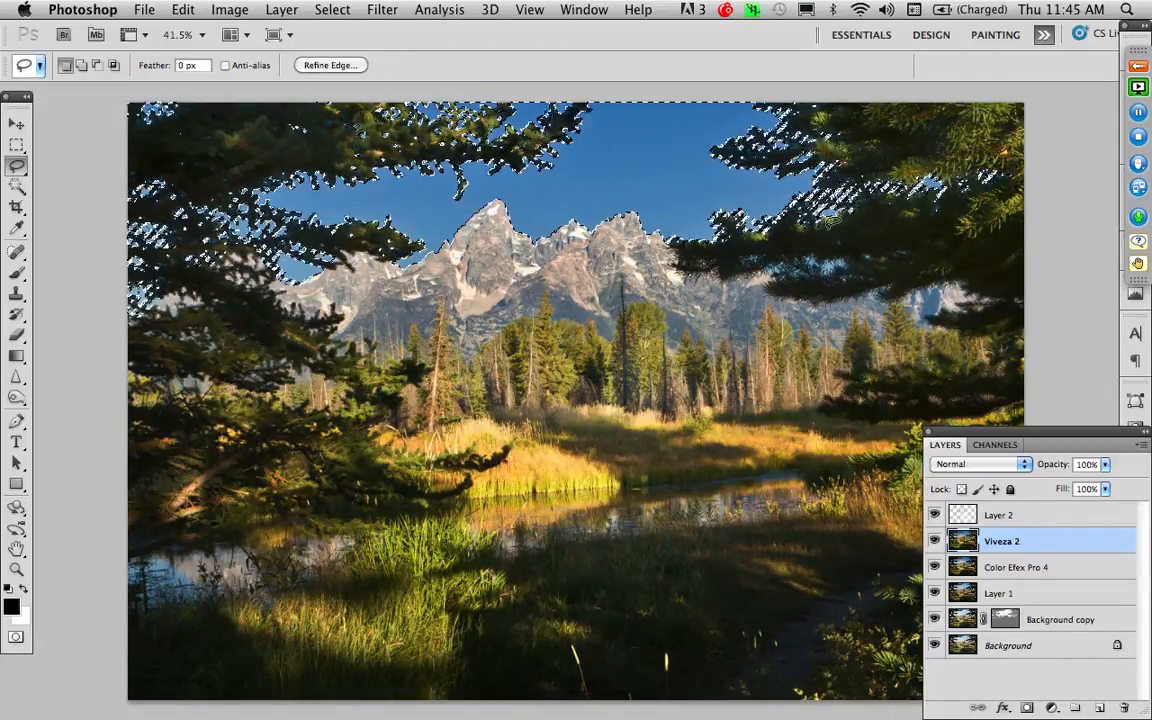
key("alt")
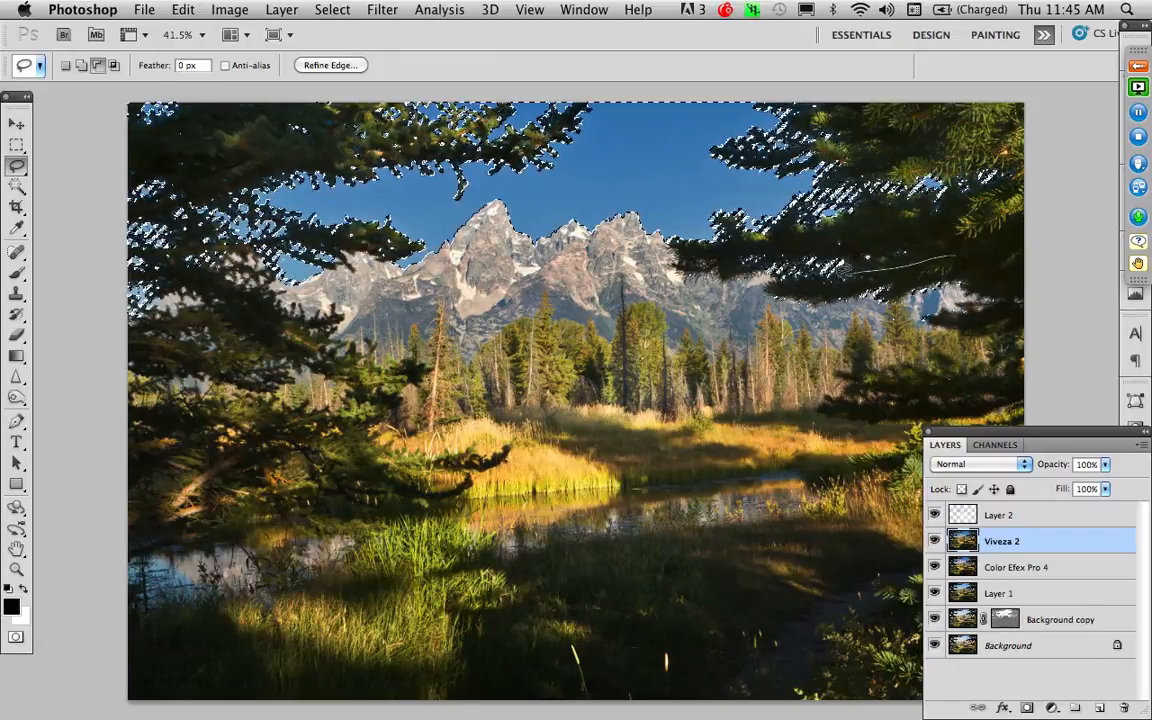
mouse_move(955, 258)
left_mouse_down()
mouse_move(1039, 327)
mouse_move(1062, 300)
left_mouse_up()
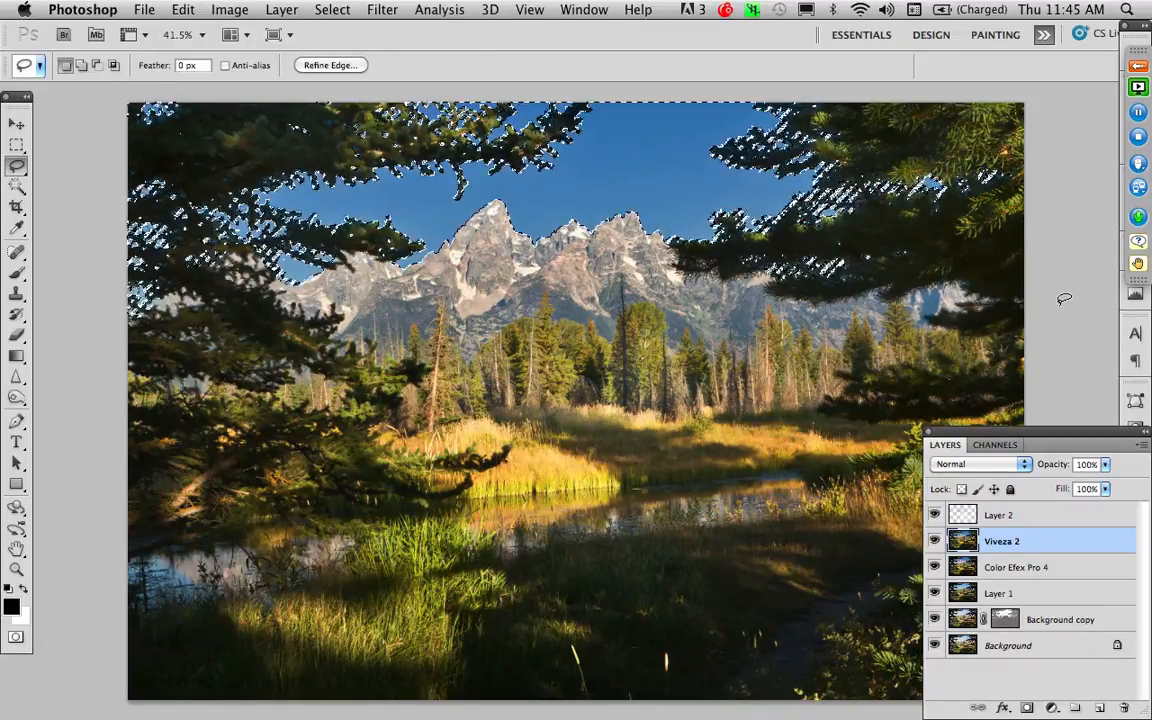
Step: Save the sky selection as a new channel named sky
left_click(335, 10)
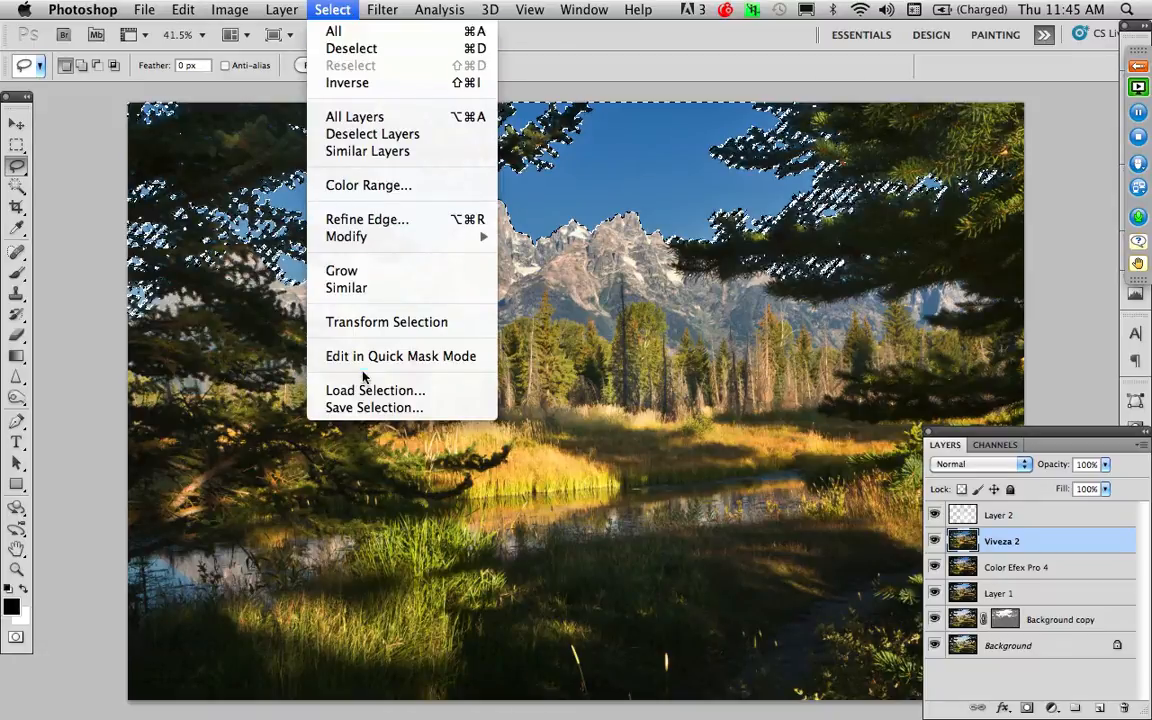
left_click(375, 406)
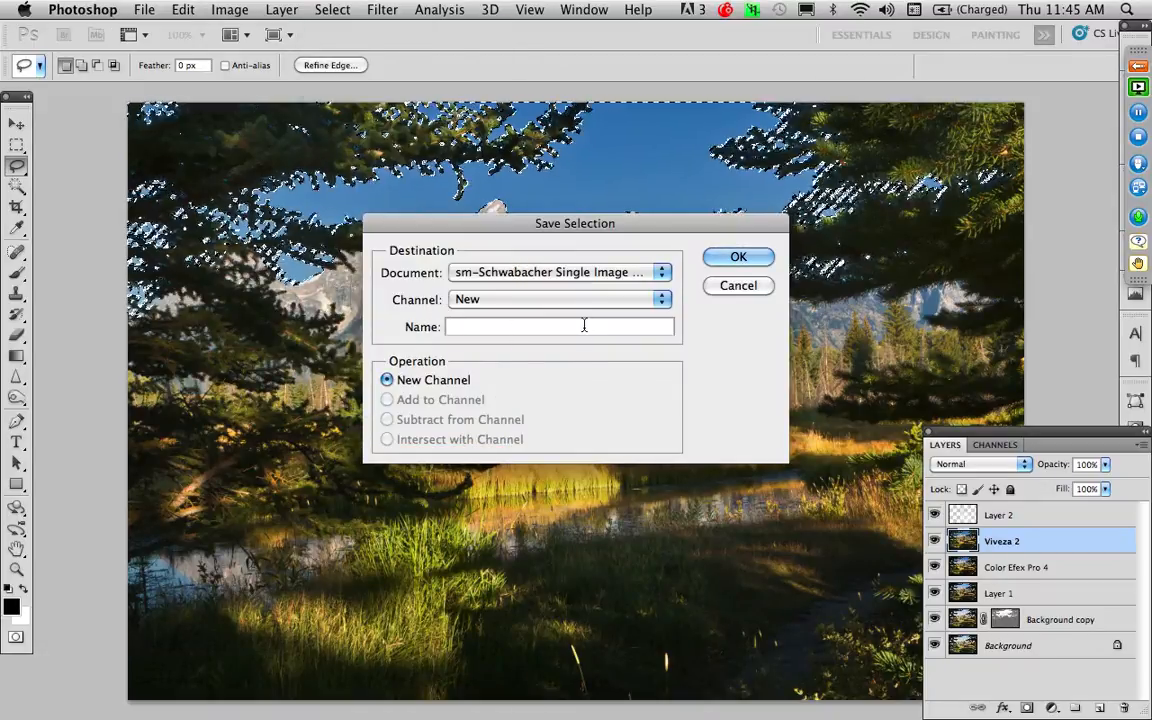
key("Return")
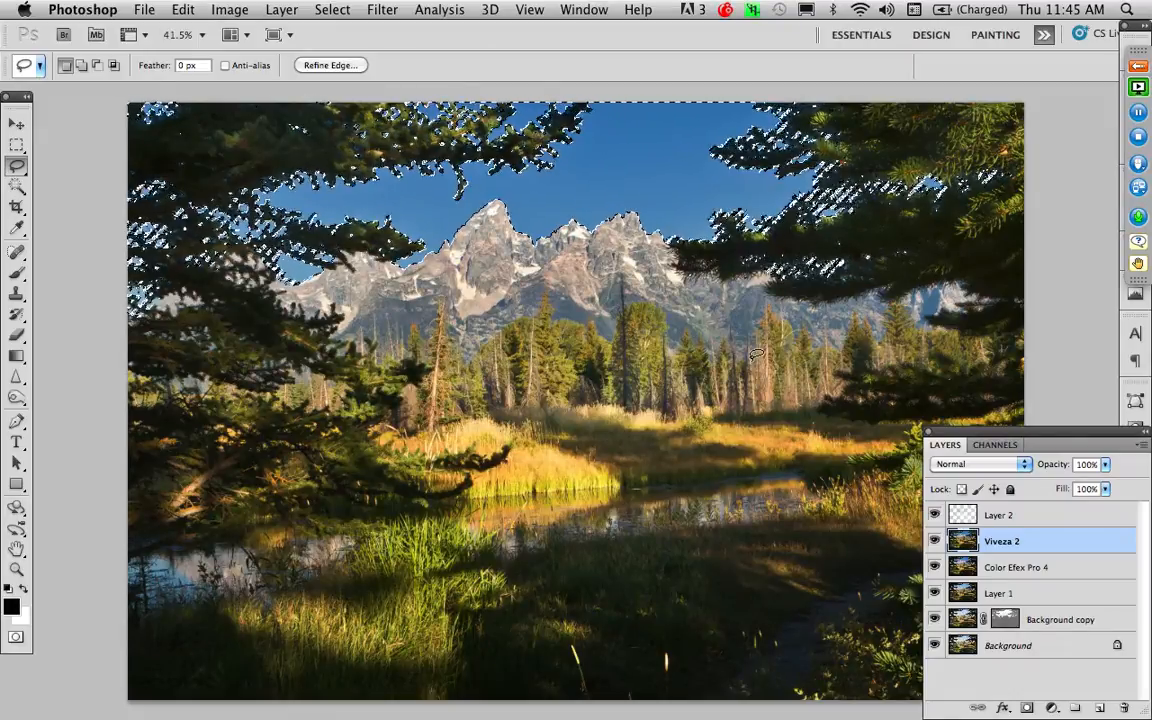
Step: Deselect the sky and merge all visible layers into a new layer above Layer 2, keeping the originals
left_click(1059, 514)
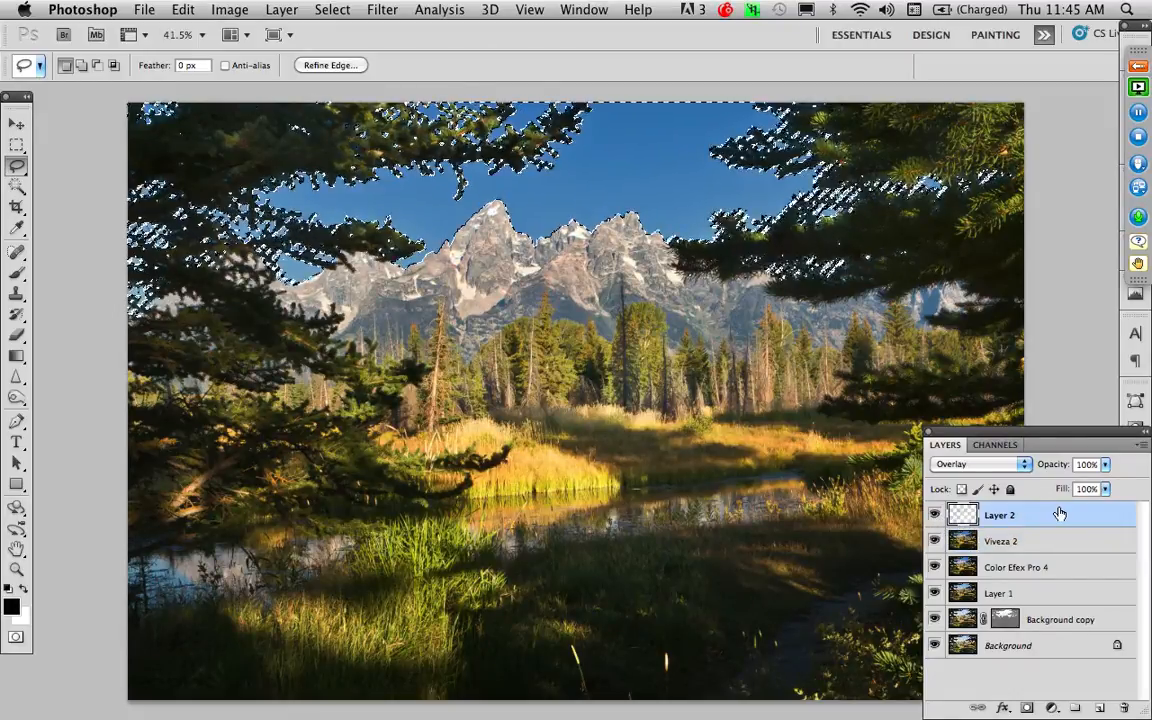
key("super+d")
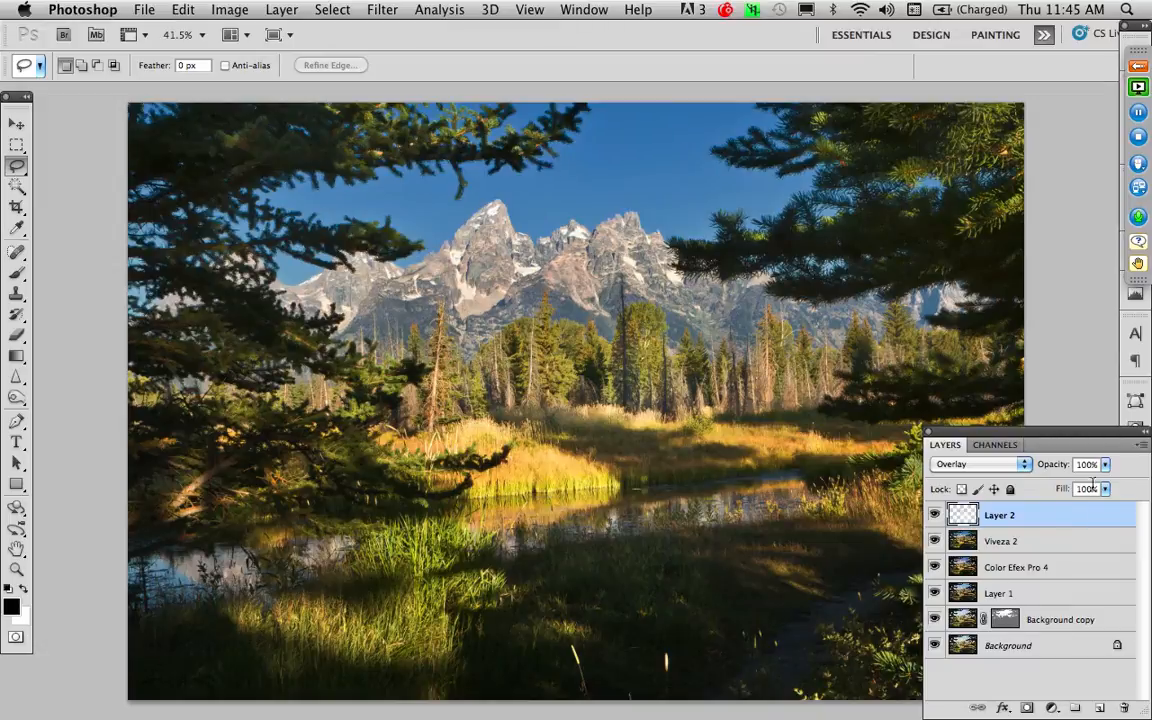
left_click(1143, 442)
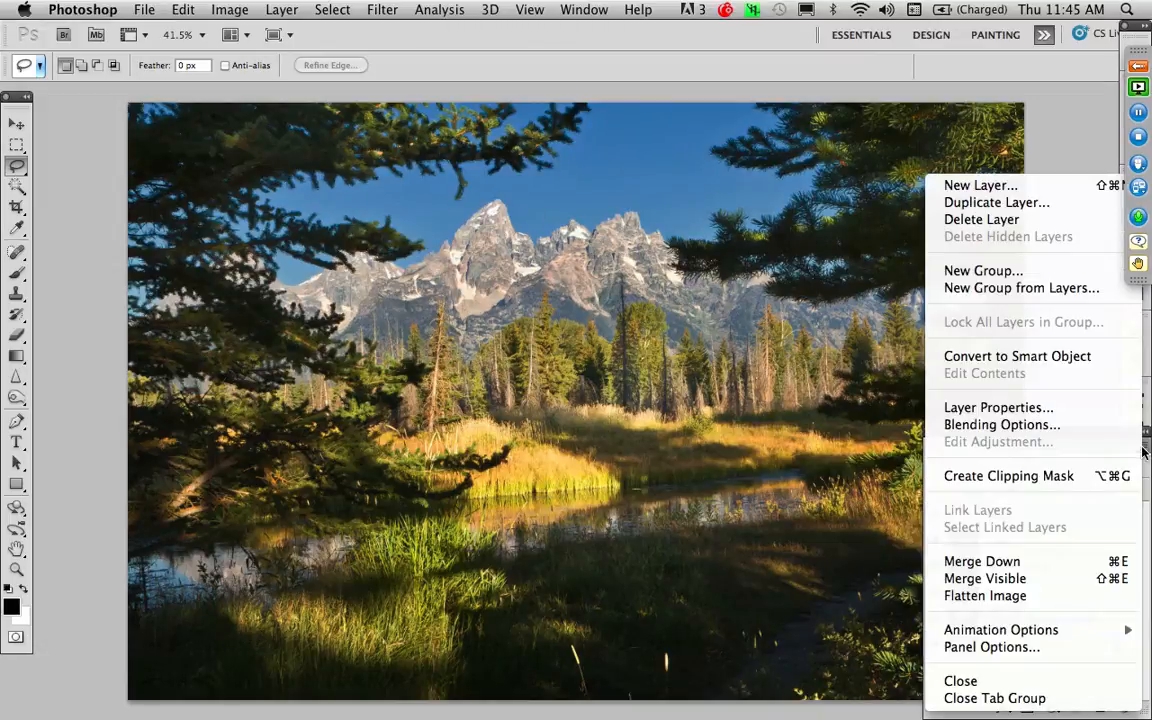
left_click(1033, 580, "alt")
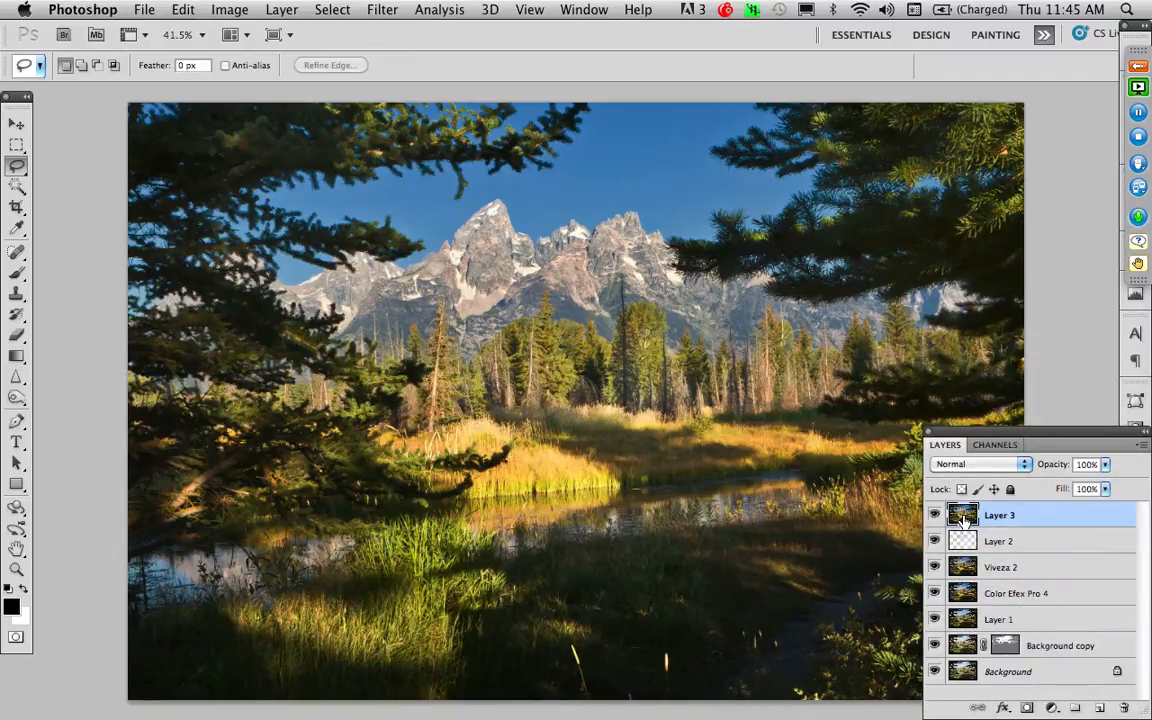
Step: Open Smart Sharpen for Layer 3 and examine the peaks, trees and sky in its preview
left_click(380, 12)
mouse_move(428, 344)
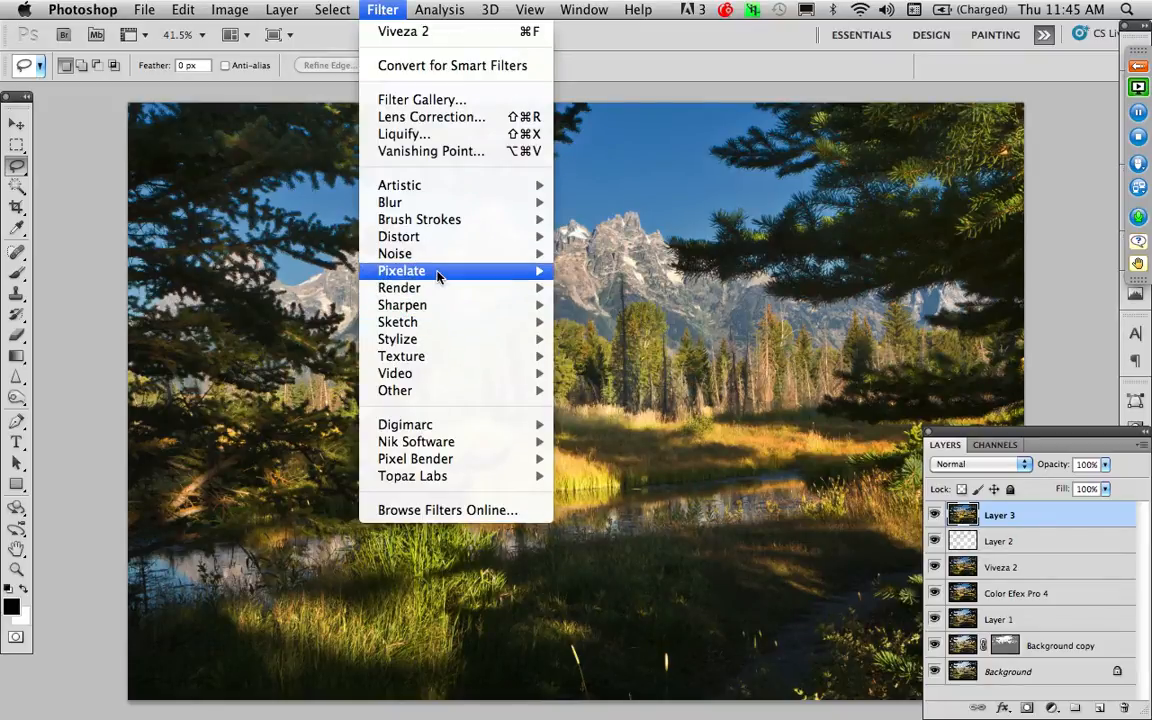
mouse_move(488, 304)
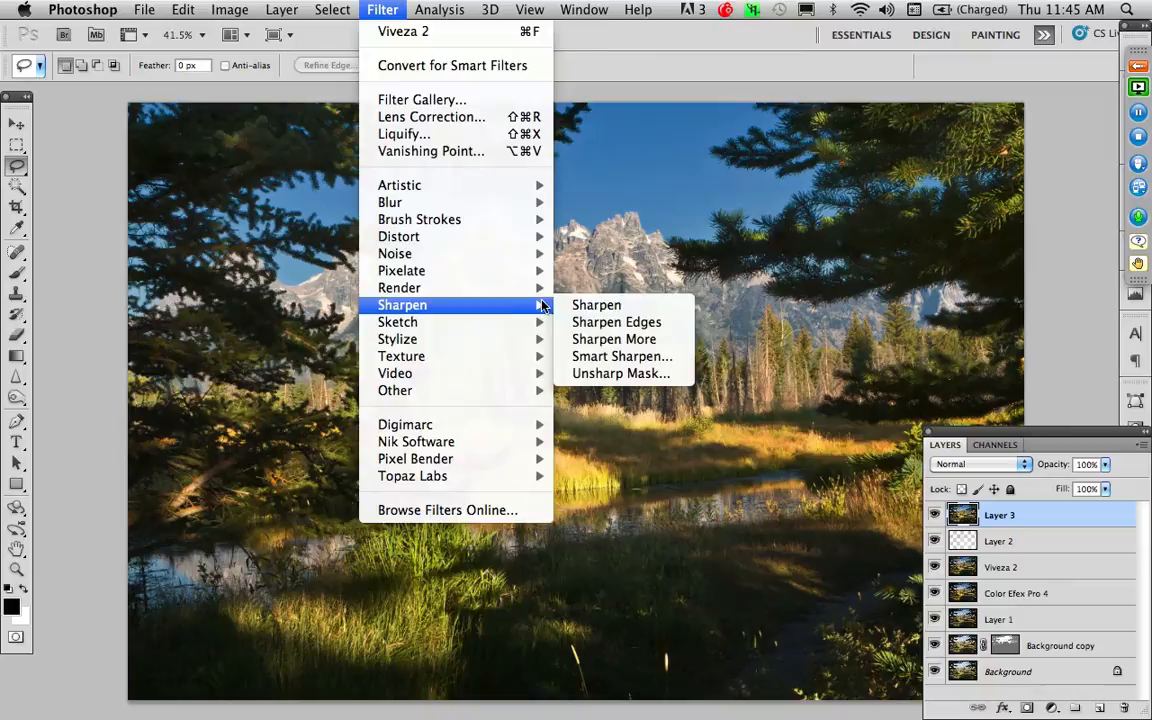
left_click(591, 356)
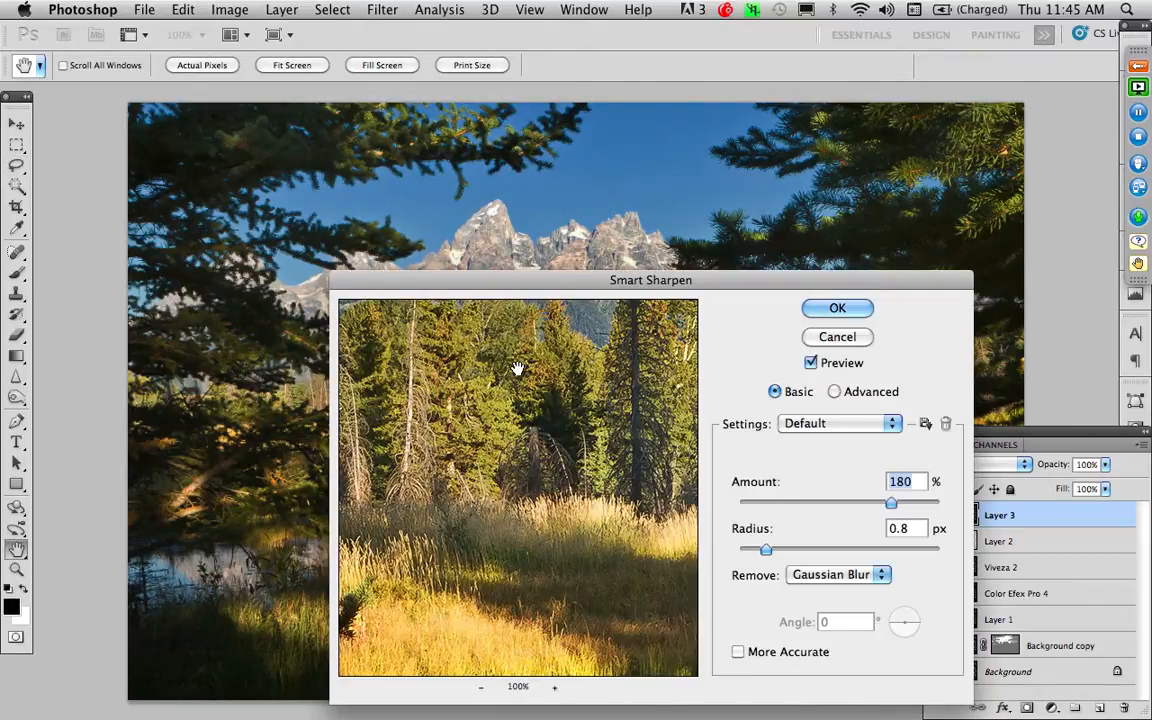
left_click_drag(517, 368, 533, 567)
left_click_drag(468, 487, 568, 498)
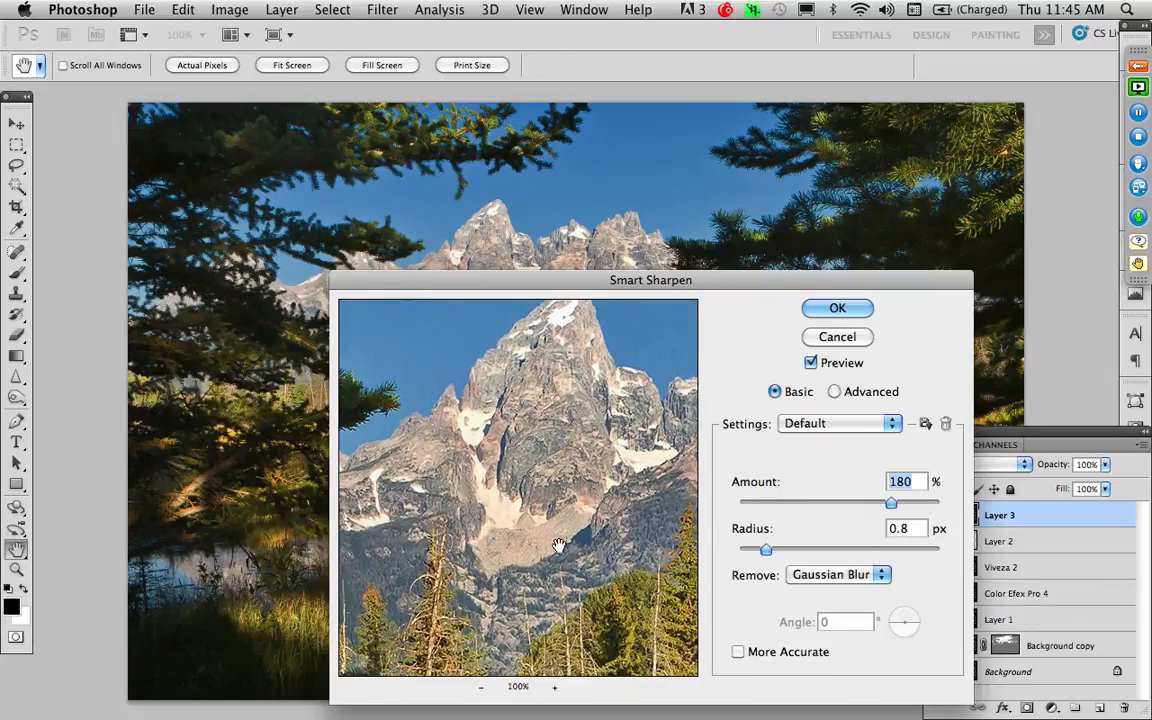
left_click_drag(558, 545, 560, 460)
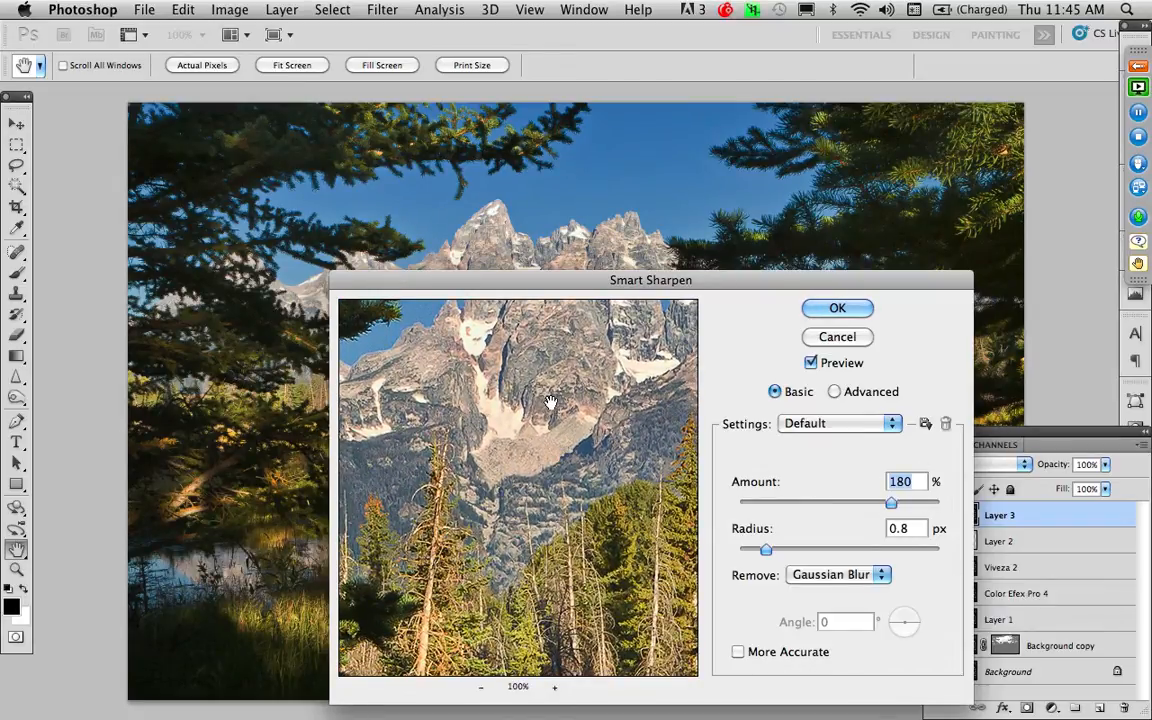
left_click_drag(550, 343, 498, 459)
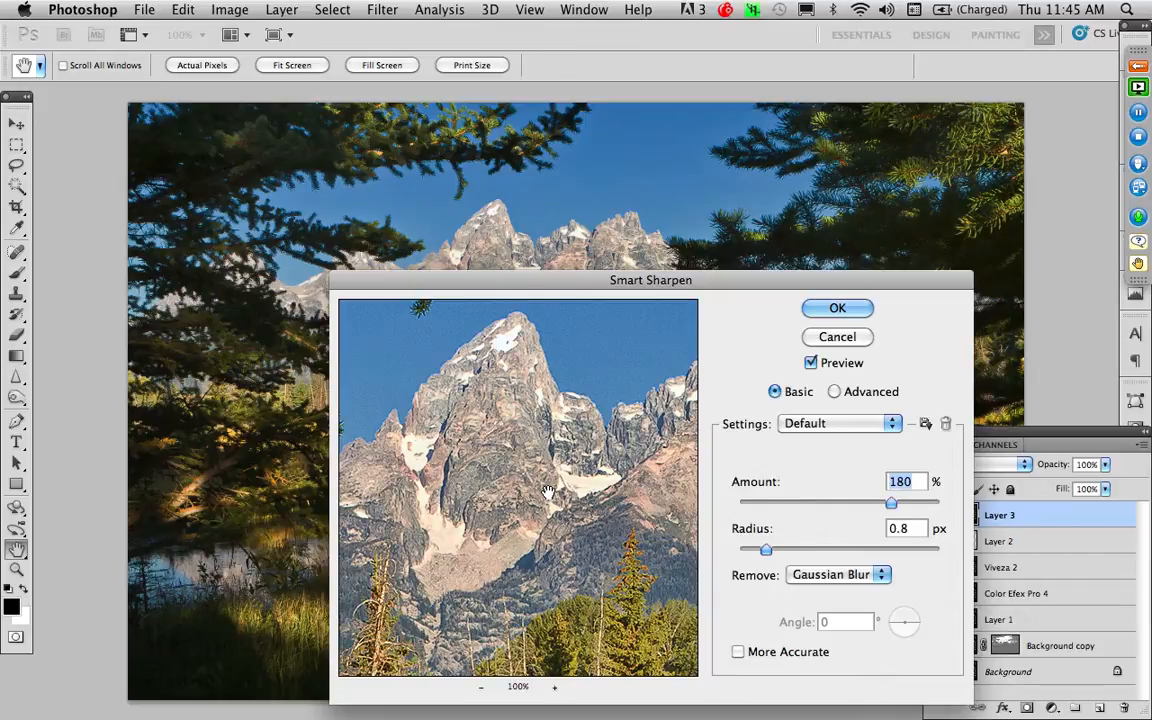
Step: Set the Smart Sharpen amount to 82%, check the peaks and sky in the preview, and apply the filter to Layer 3
left_click(828, 503)
left_click_drag(509, 483, 473, 372)
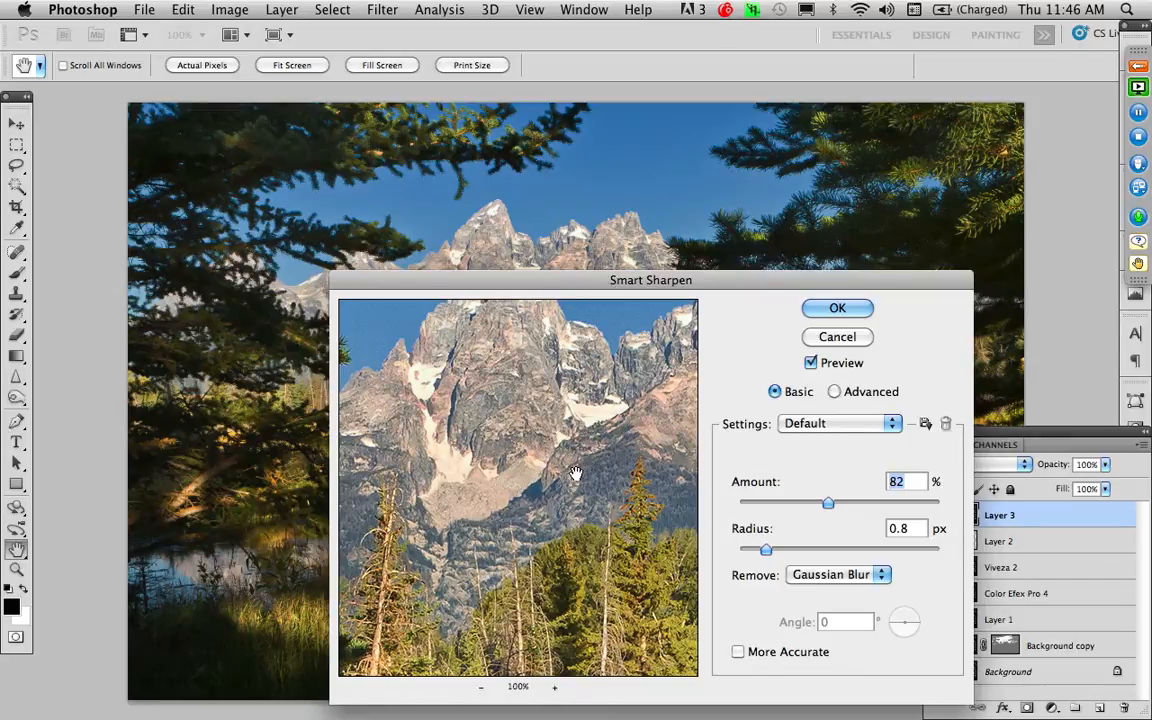
left_click_drag(575, 473, 455, 513)
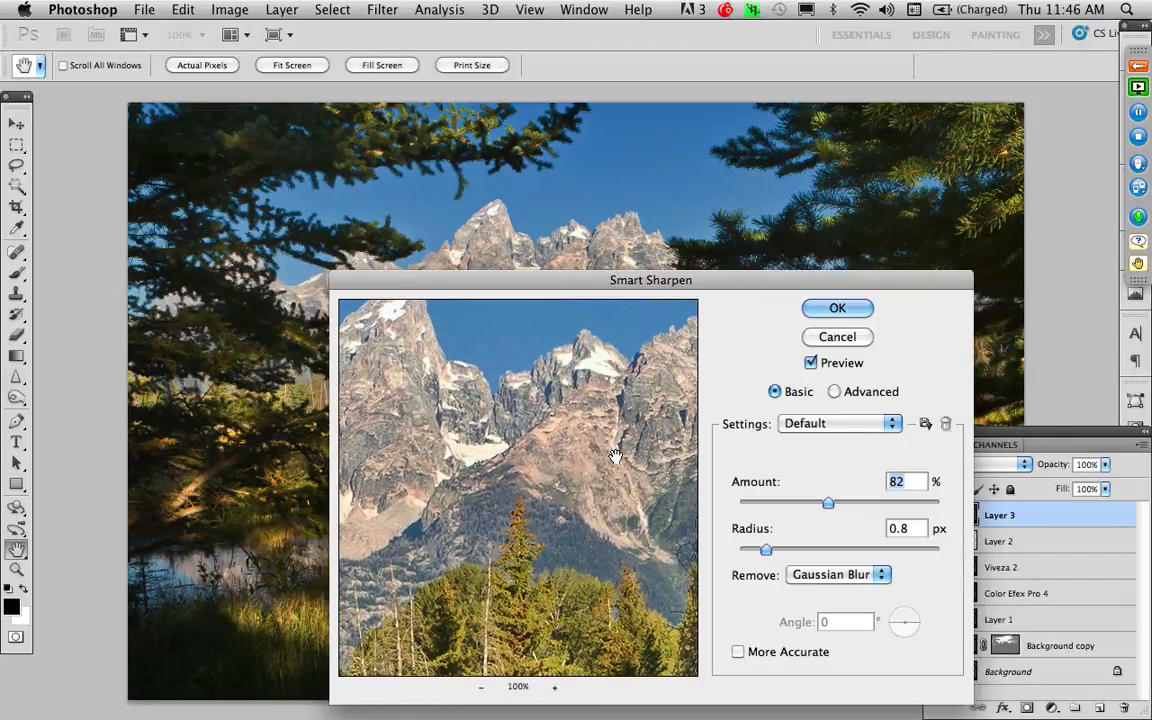
left_click_drag(616, 458, 710, 585)
left_click_drag(520, 541, 577, 605)
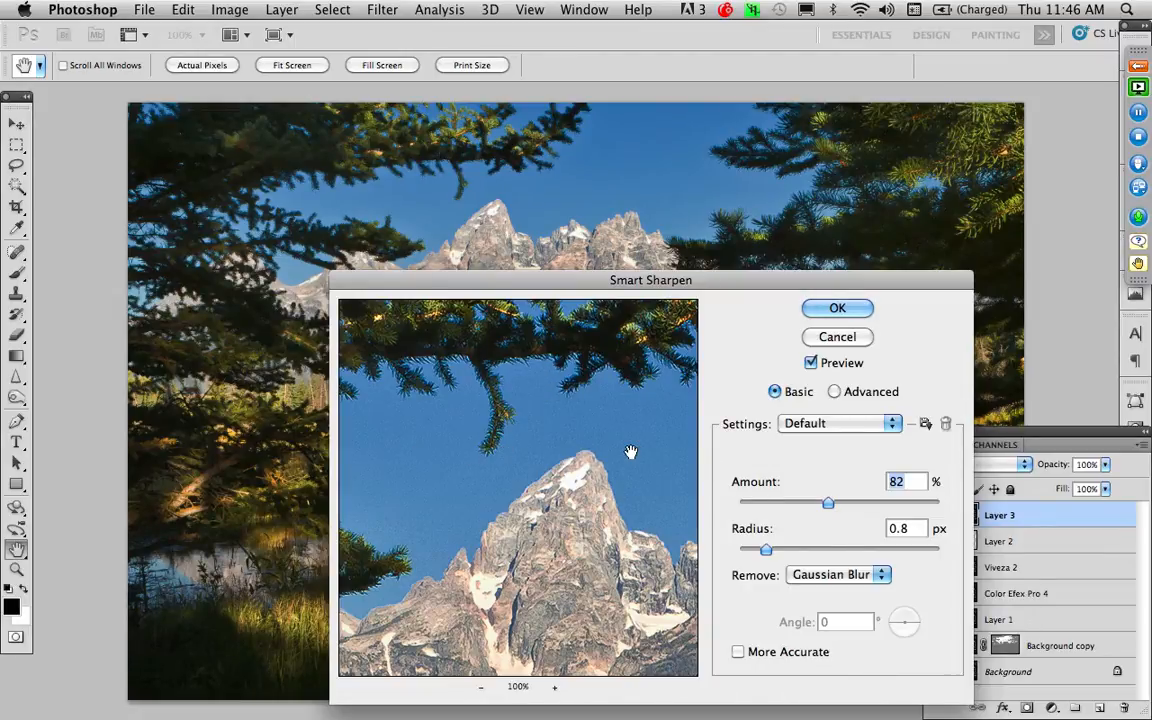
left_click_drag(630, 455, 527, 378)
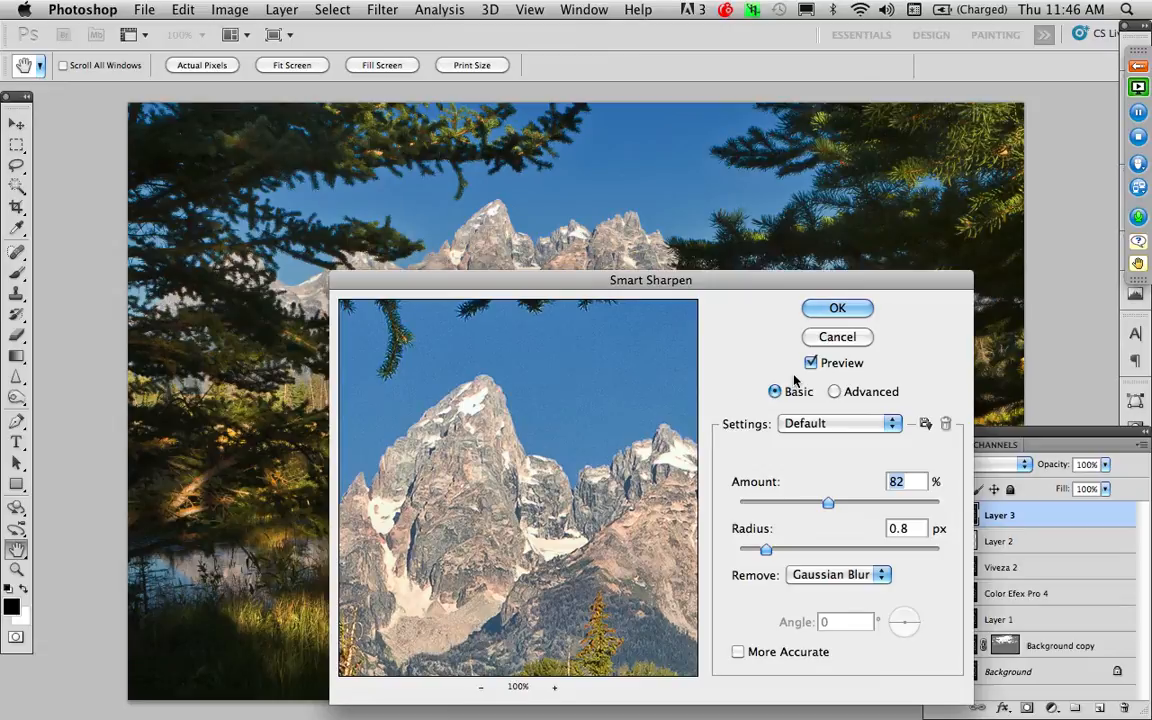
left_click(848, 310)
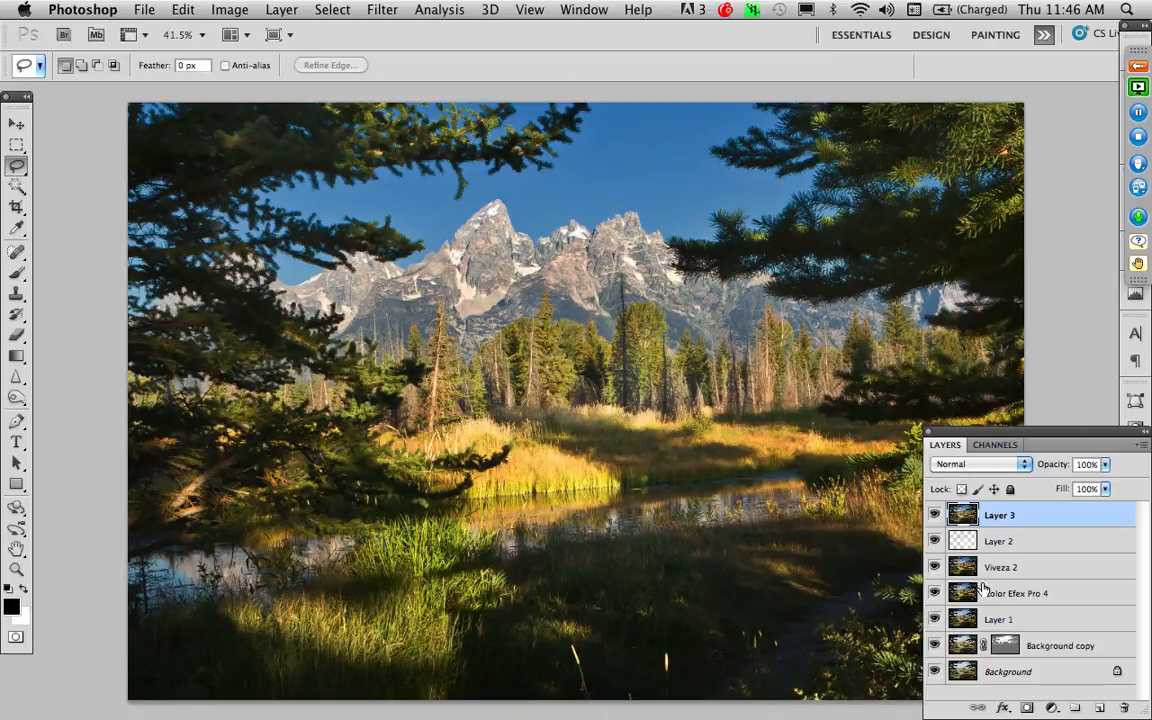
Step: Add a layer mask to Layer 3 and load the saved sky channel as a new selection
left_click(1026, 709)
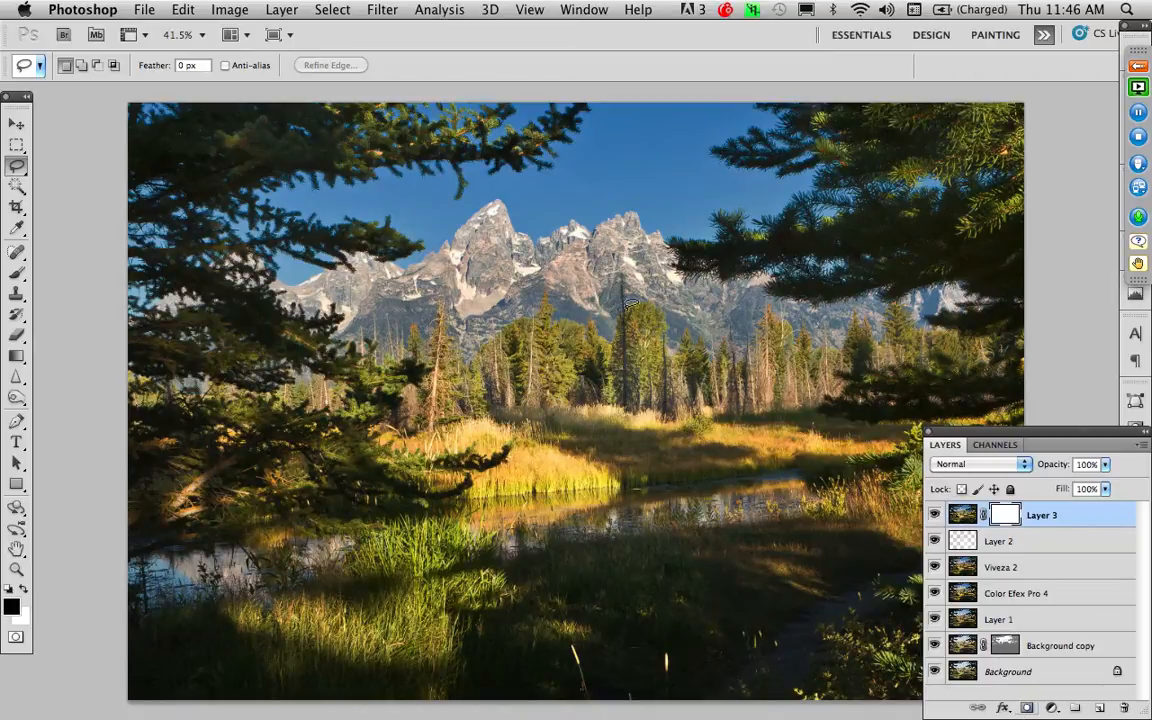
left_click(340, 8)
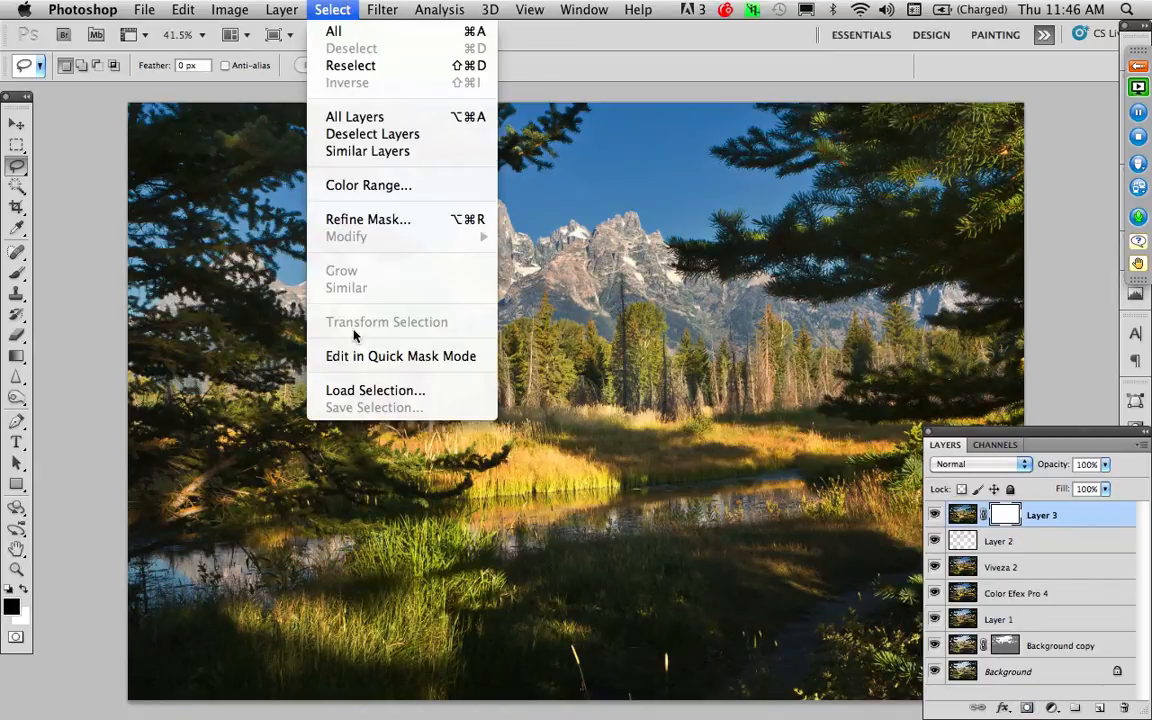
left_click(367, 393)
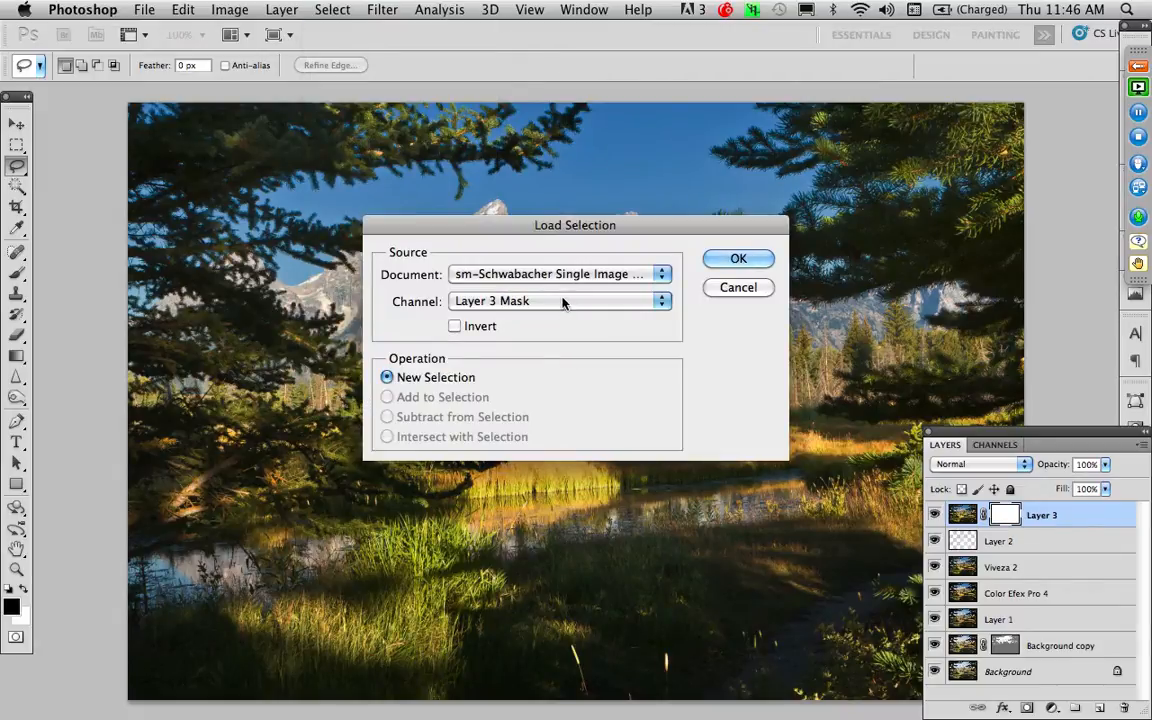
left_click(590, 301)
left_click(552, 360)
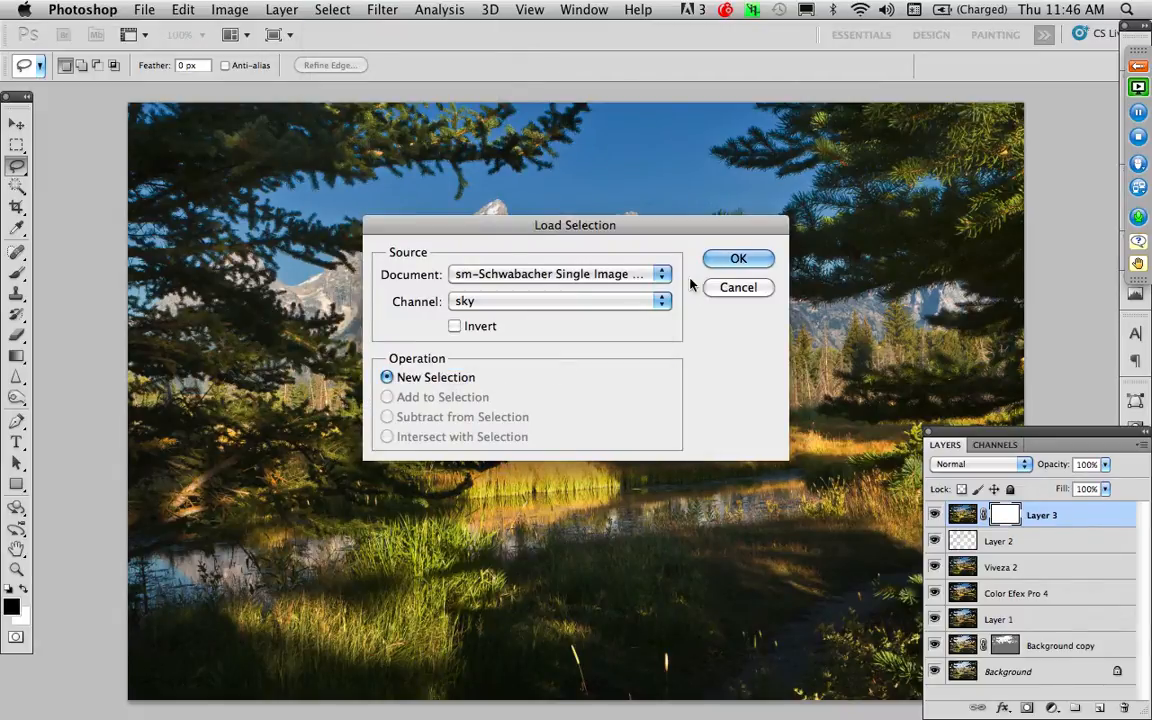
left_click(718, 258)
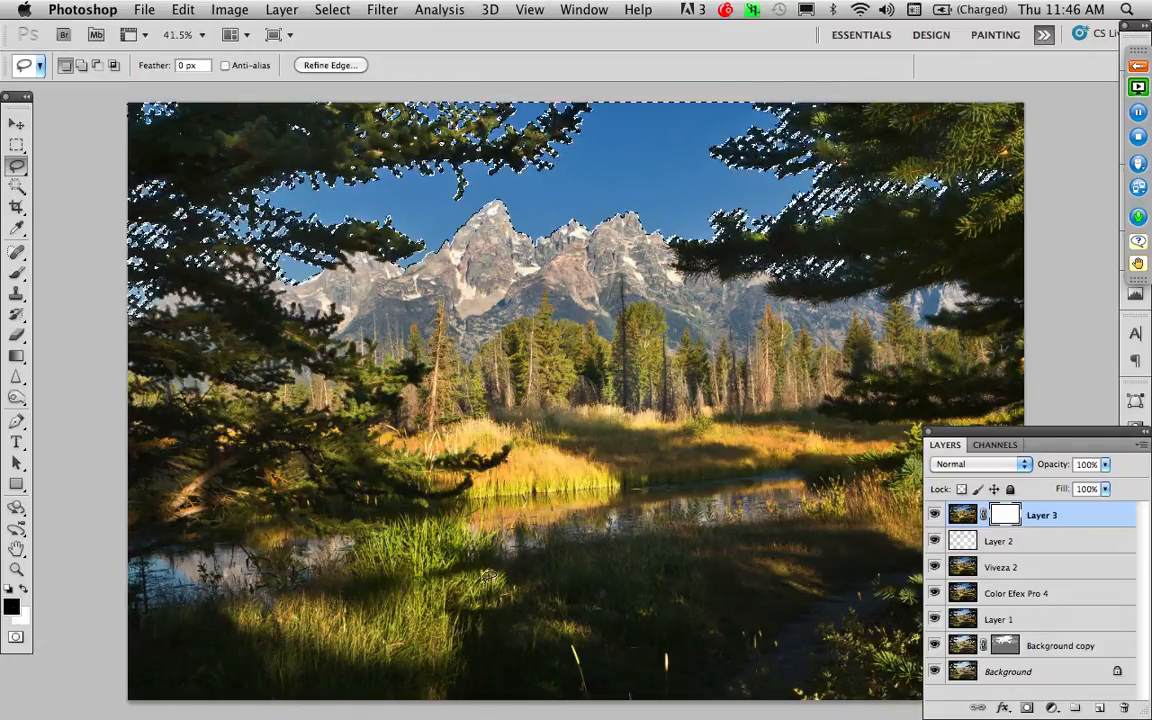
Step: Fill the sky selection with black on Layer 3's mask to exclude the sky from the sharpening, and deselect
key("super+d")
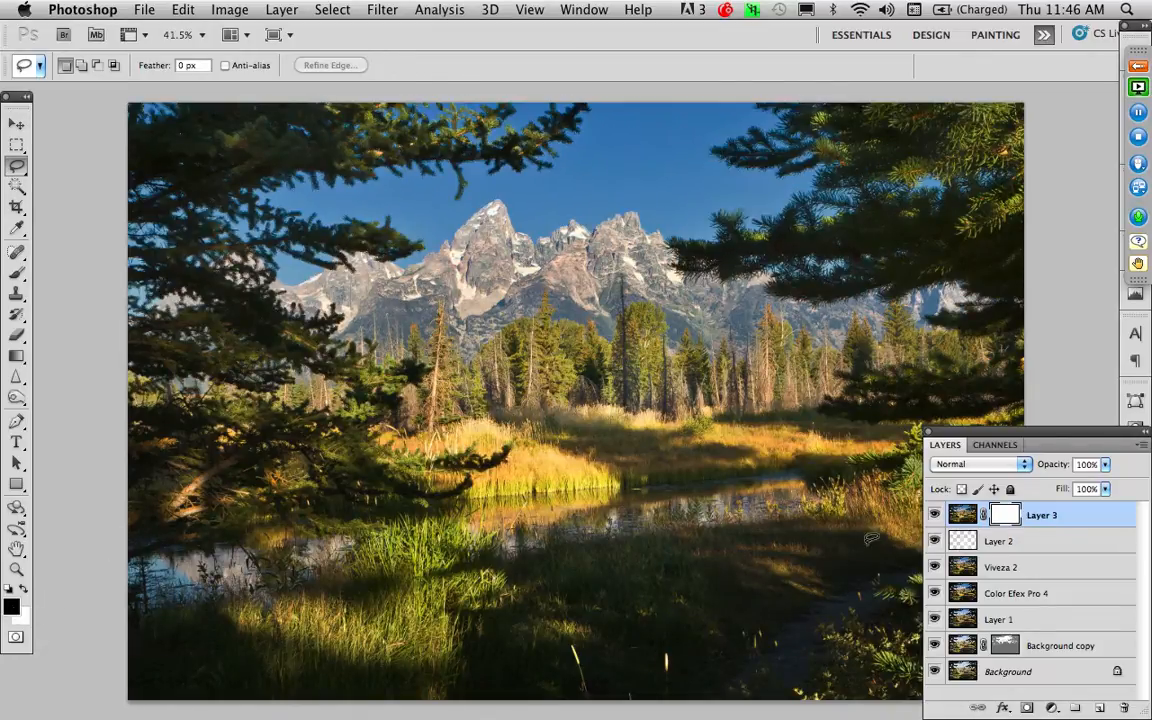
left_click(1005, 516, "super")
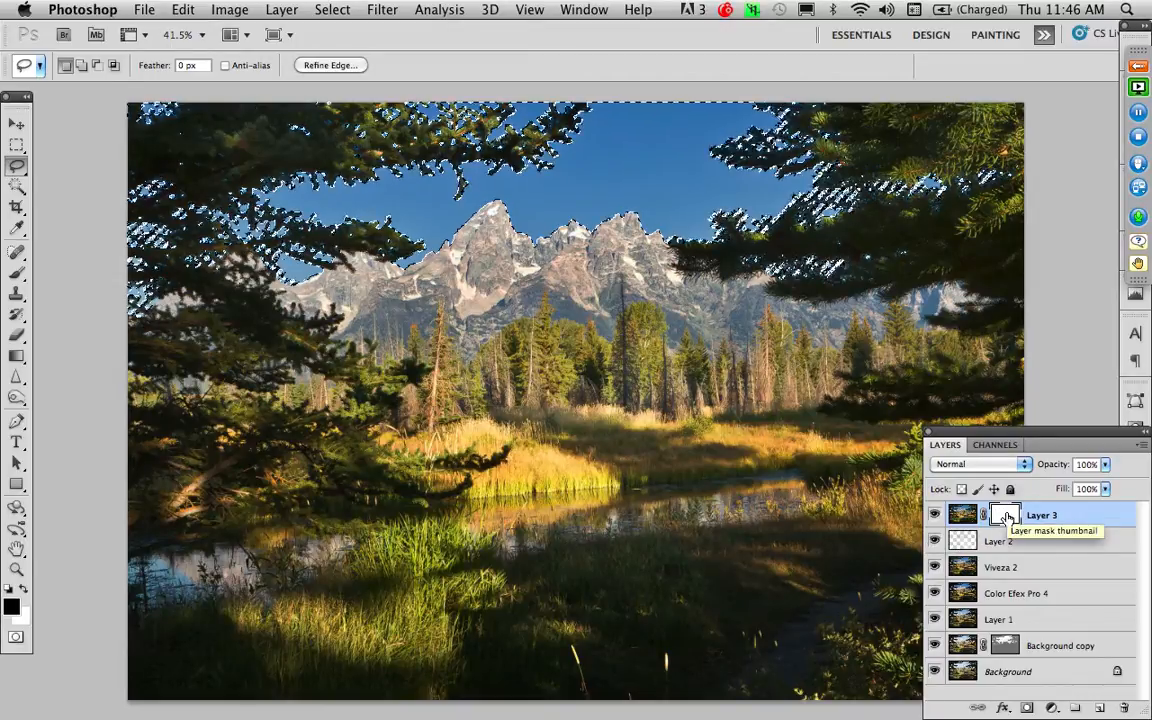
key("alt")
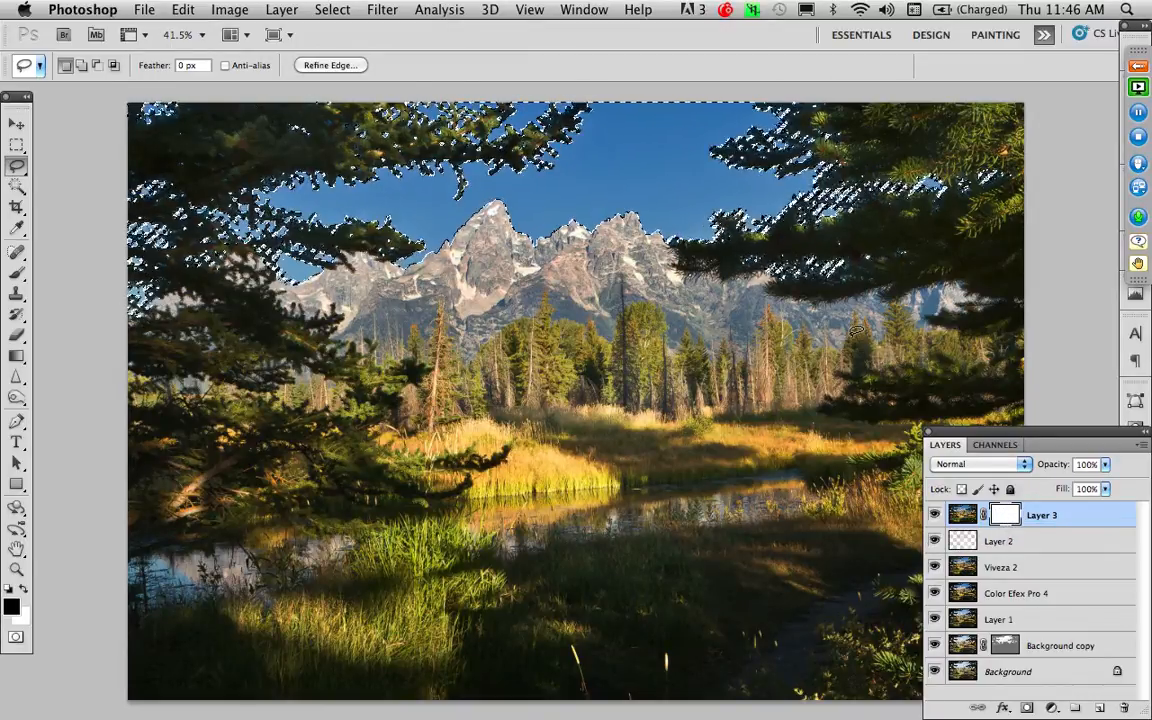
key("alt+BackSpace")
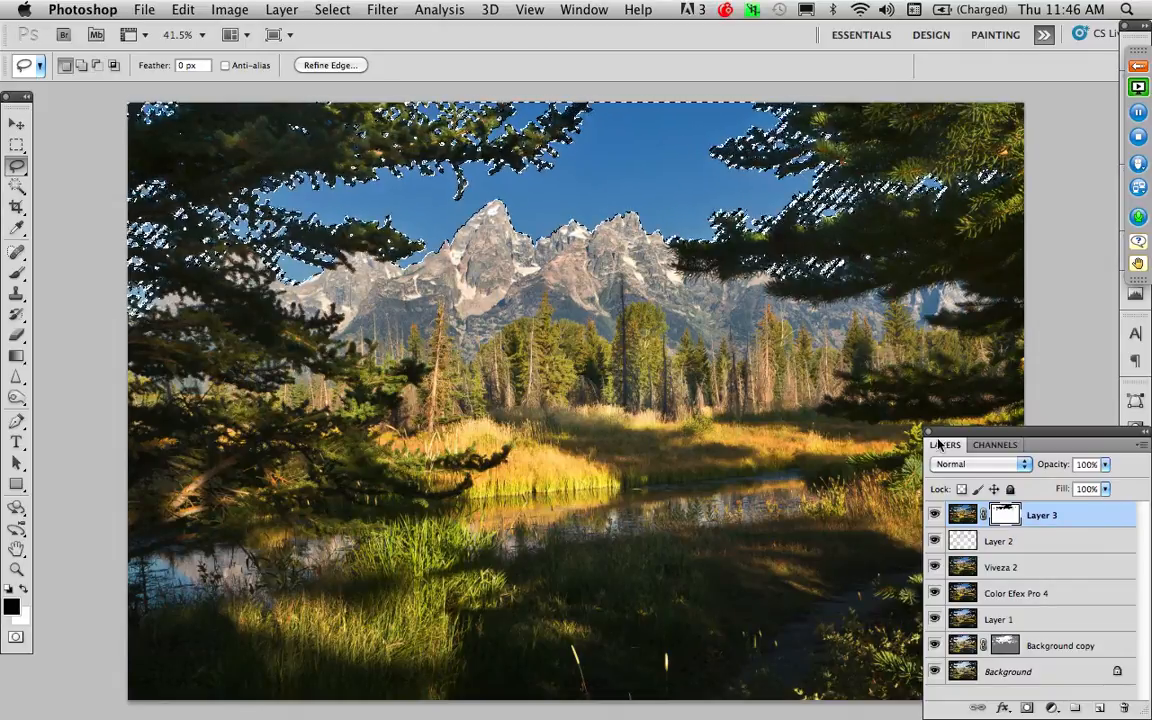
key("super+d")
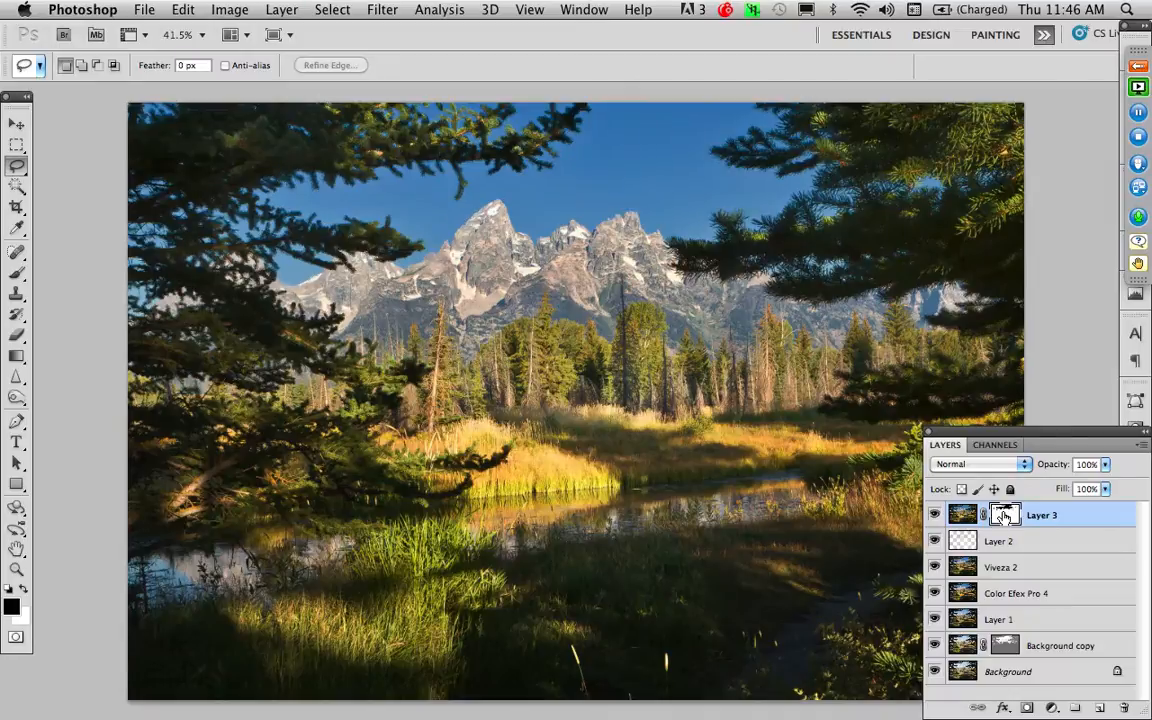
Step: View Layer 3's mask on its own, return to the layer's image and reselect the sky
left_click(1004, 515, "alt")
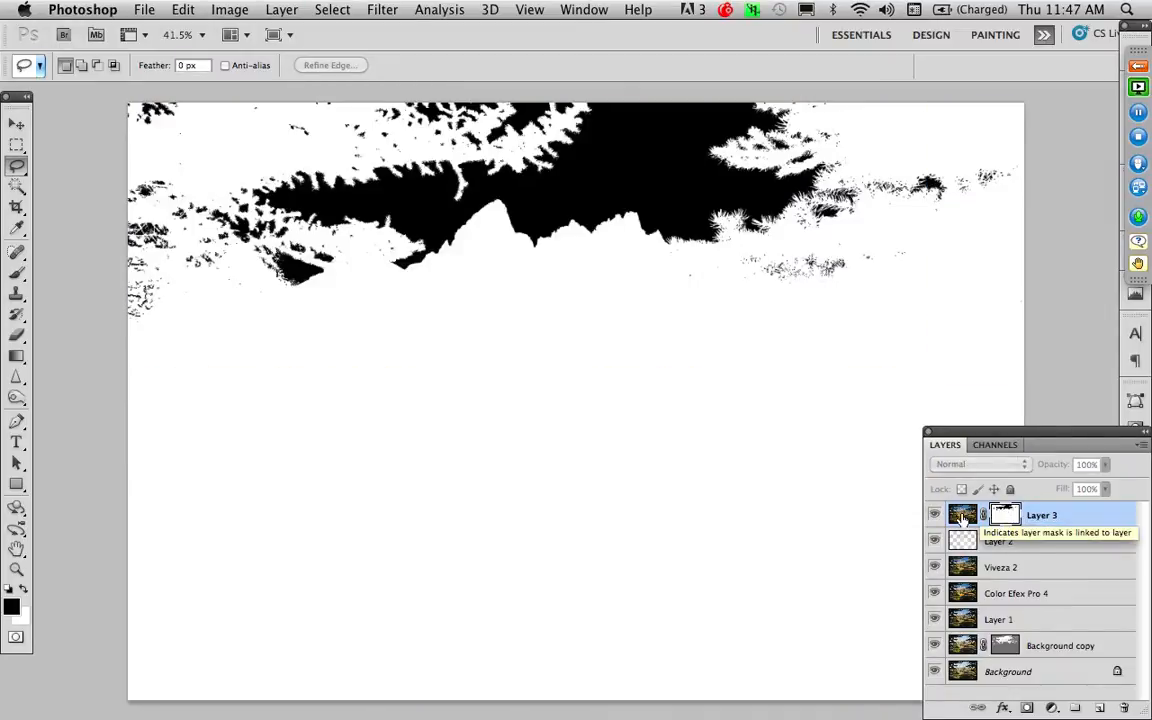
left_click(962, 515)
key("super+shift+d")
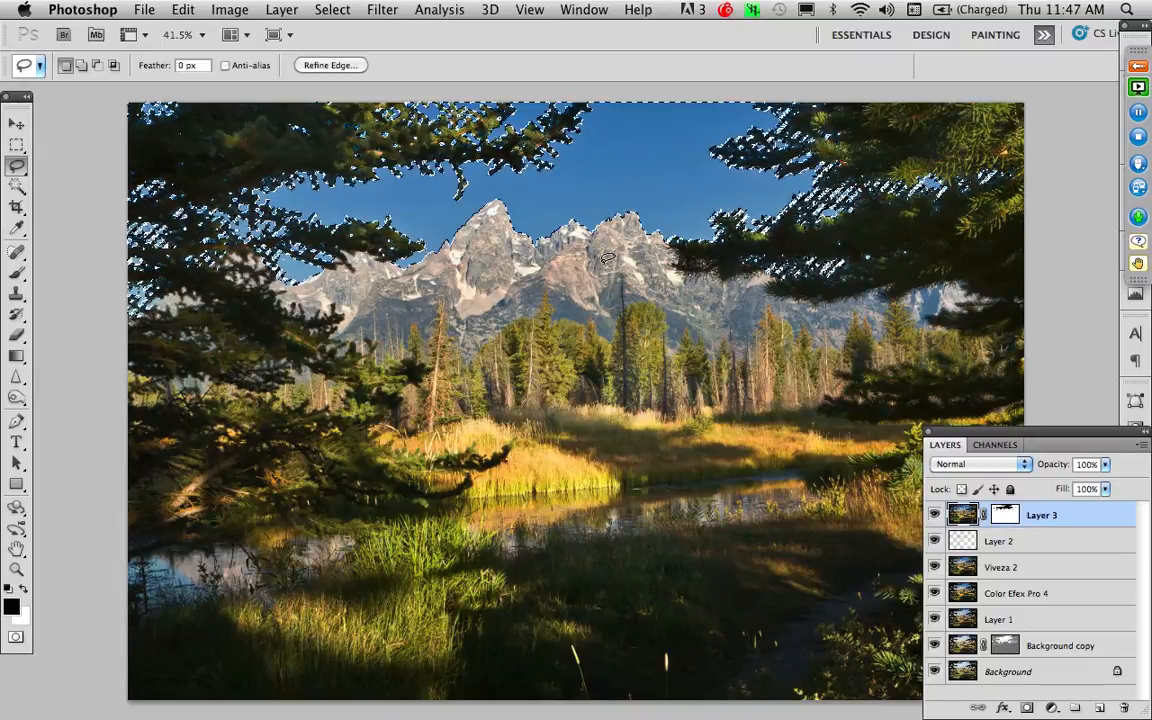
Step: Deselect the sky and inspect the sharpened peaks, trees and grass at 100% before fitting the whole image in view
key("super+1")
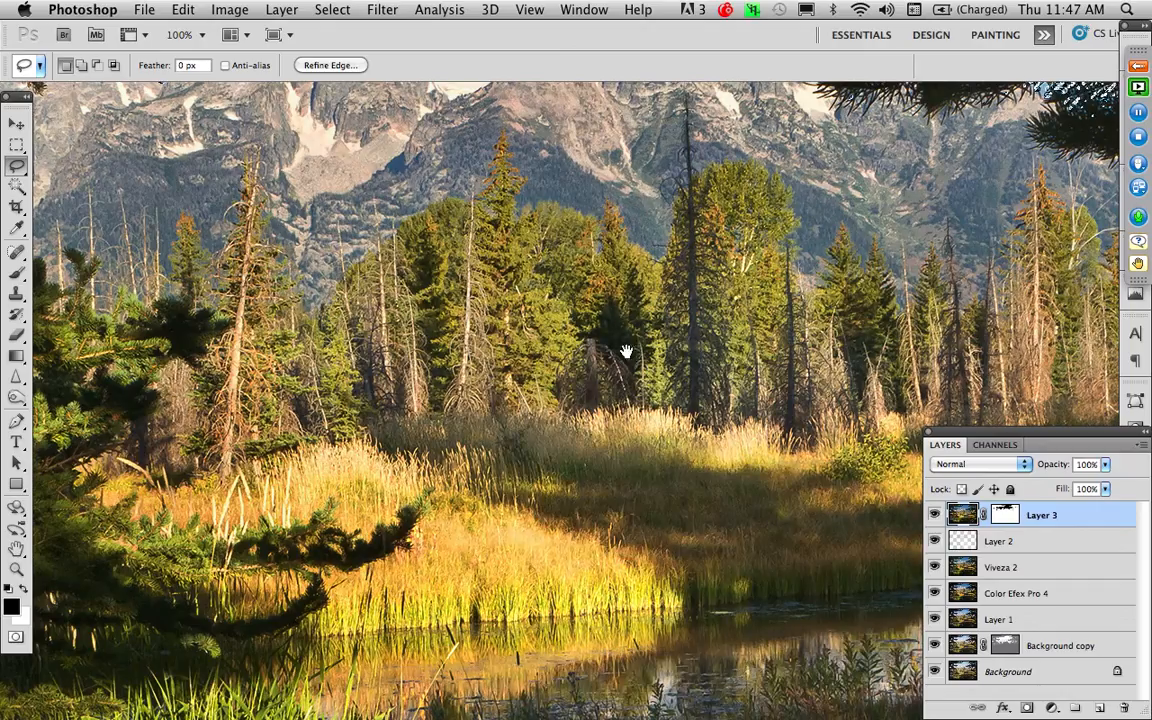
left_click_drag(625, 350, 702, 535)
left_click_drag(583, 403, 635, 448)
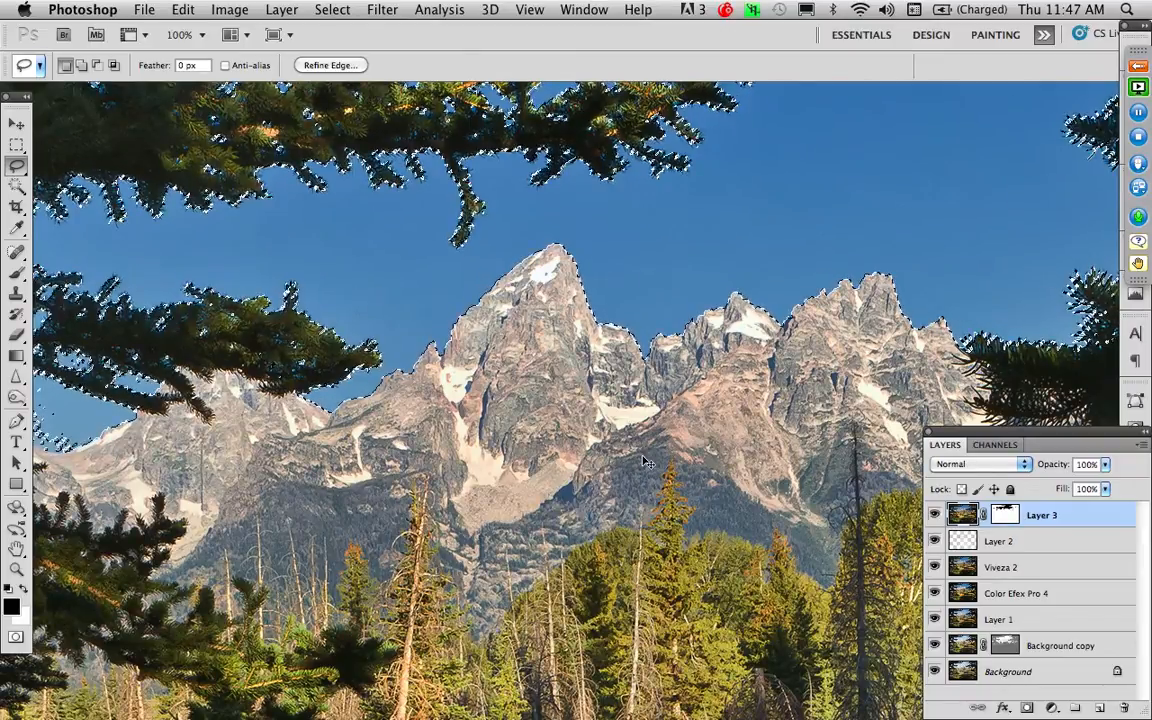
key("super+d")
left_click_drag(612, 420, 400, 320)
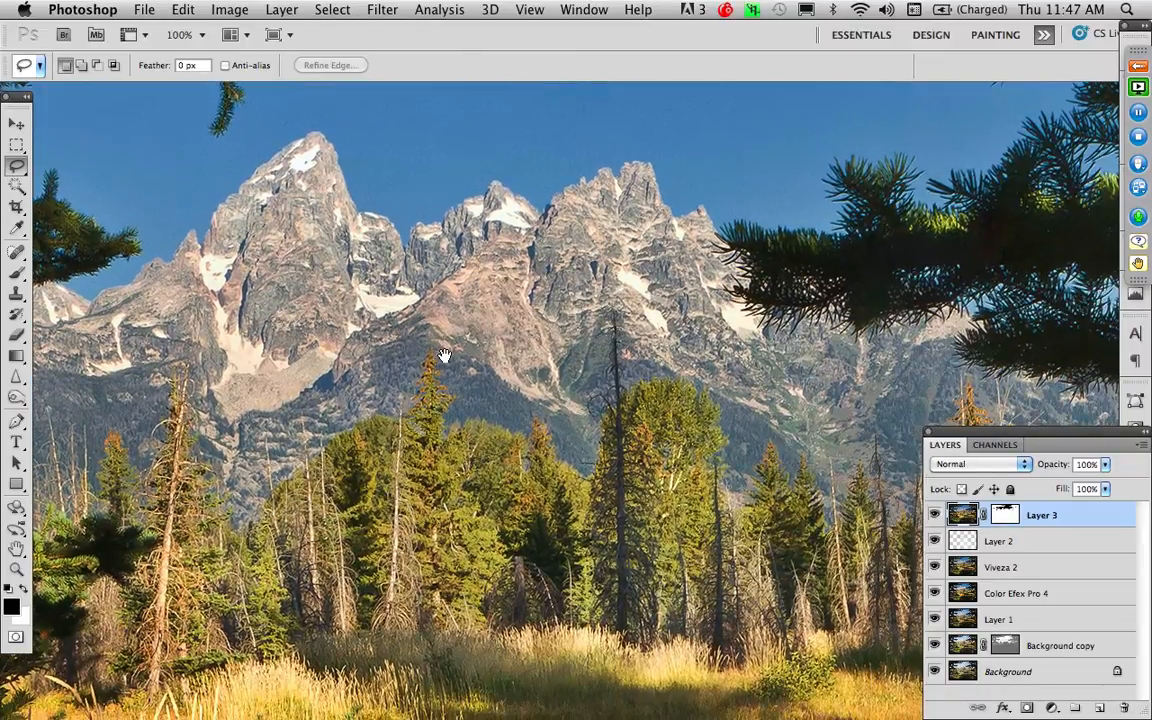
left_click_drag(590, 375, 610, 323)
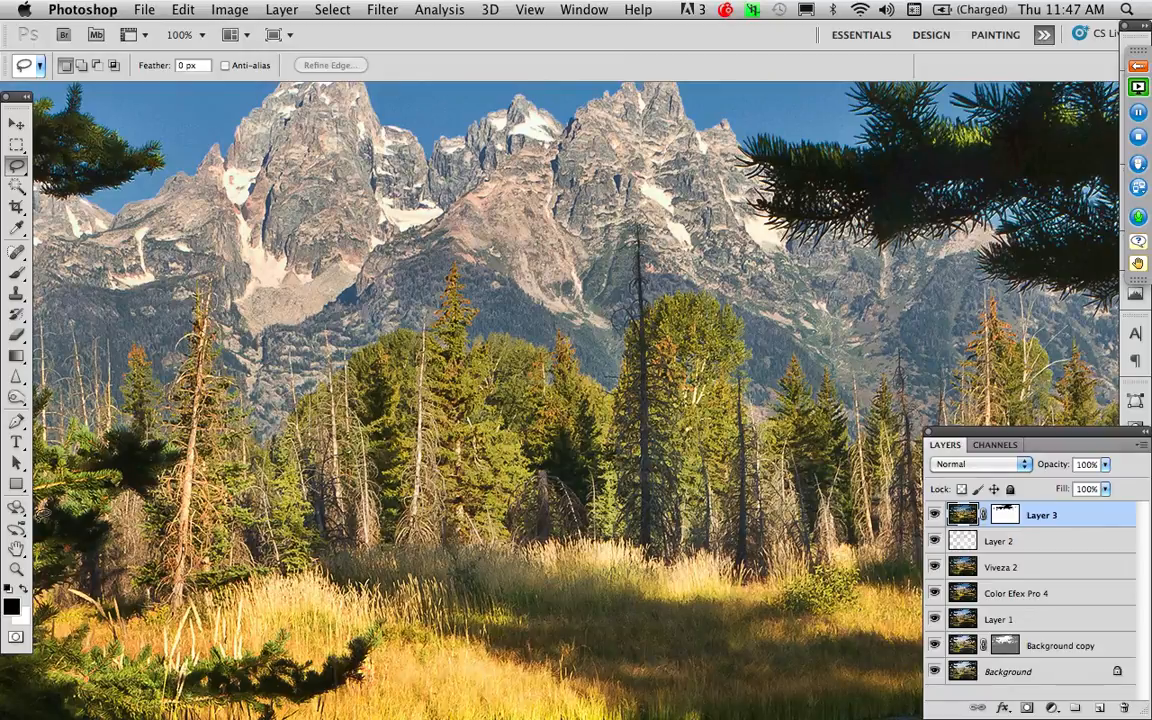
double_click(16, 548)
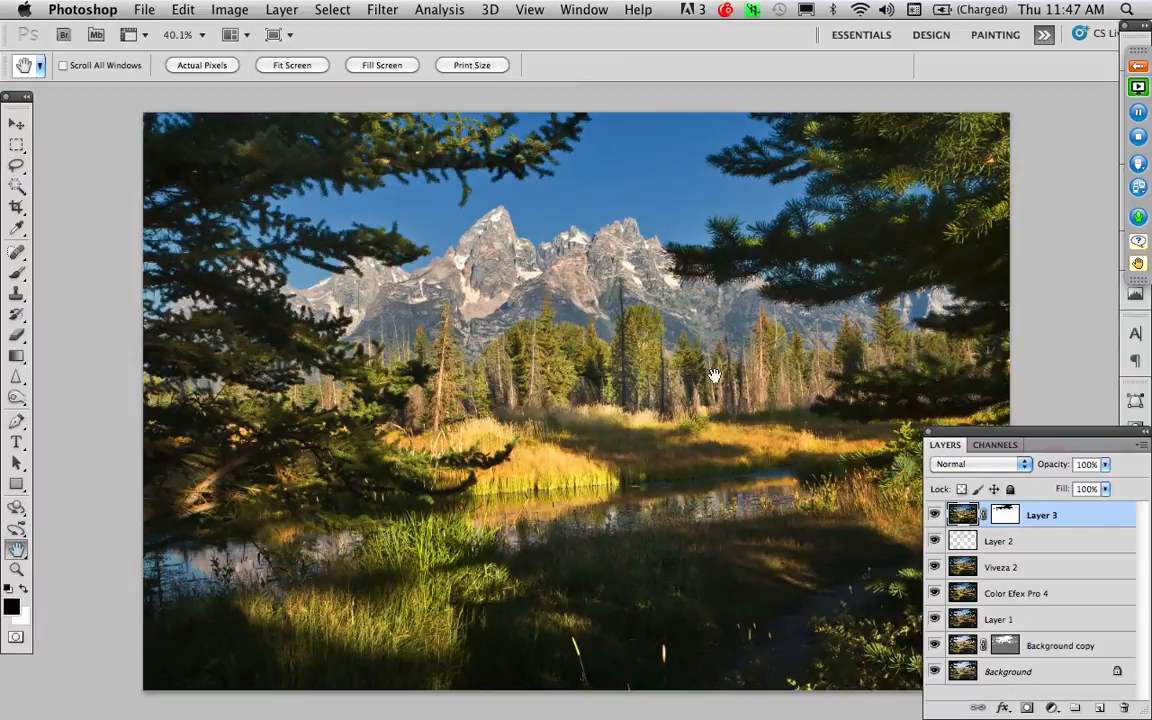
Step: Paint black at 50% opacity on Layer 3's mask over the central tree line to reduce its sharpening, and check the layer's effect
key("super+1")
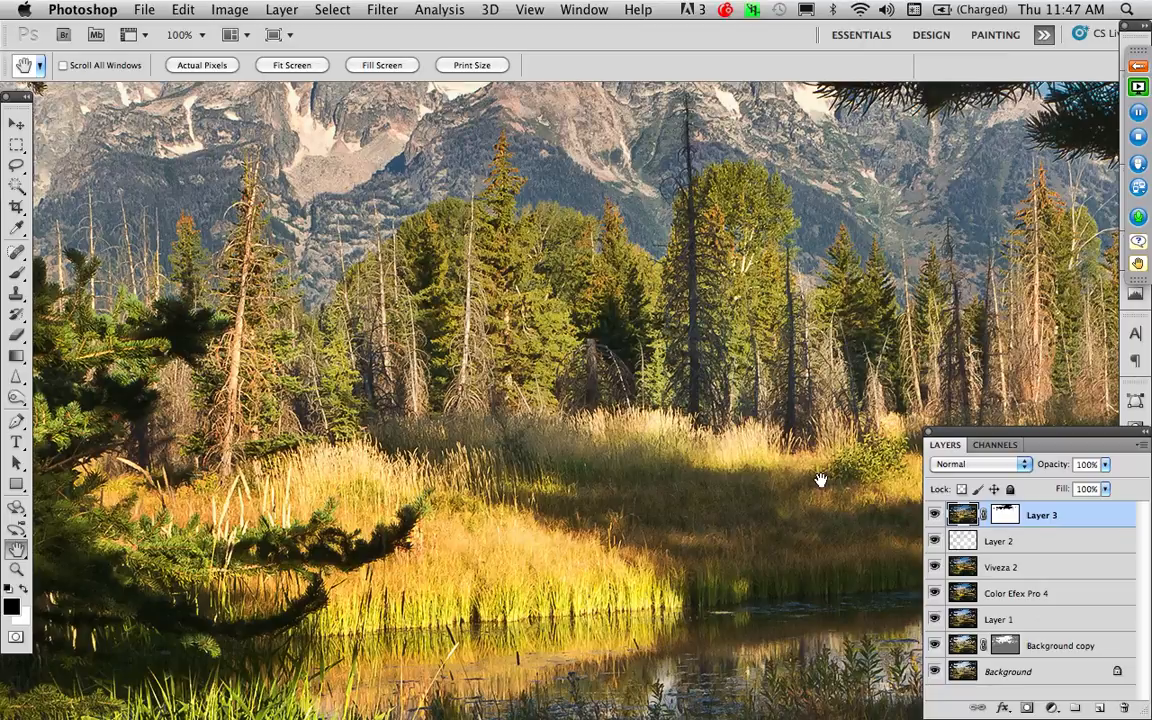
left_click(1003, 517)
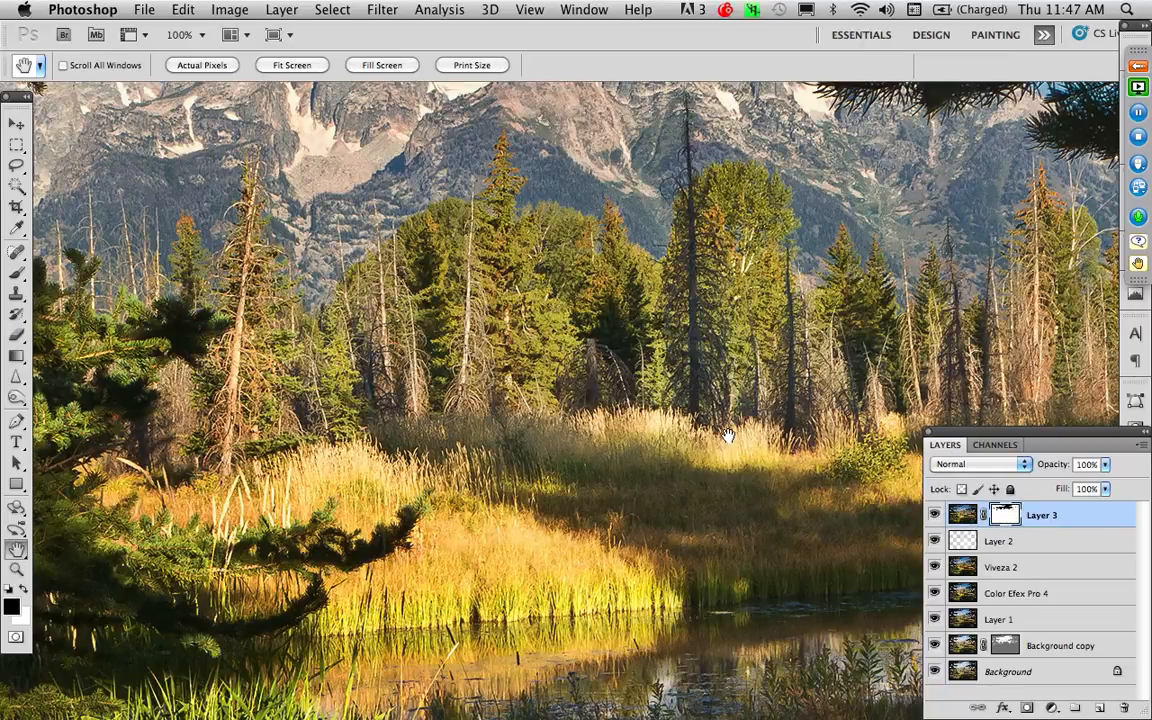
key("b")
key("5")
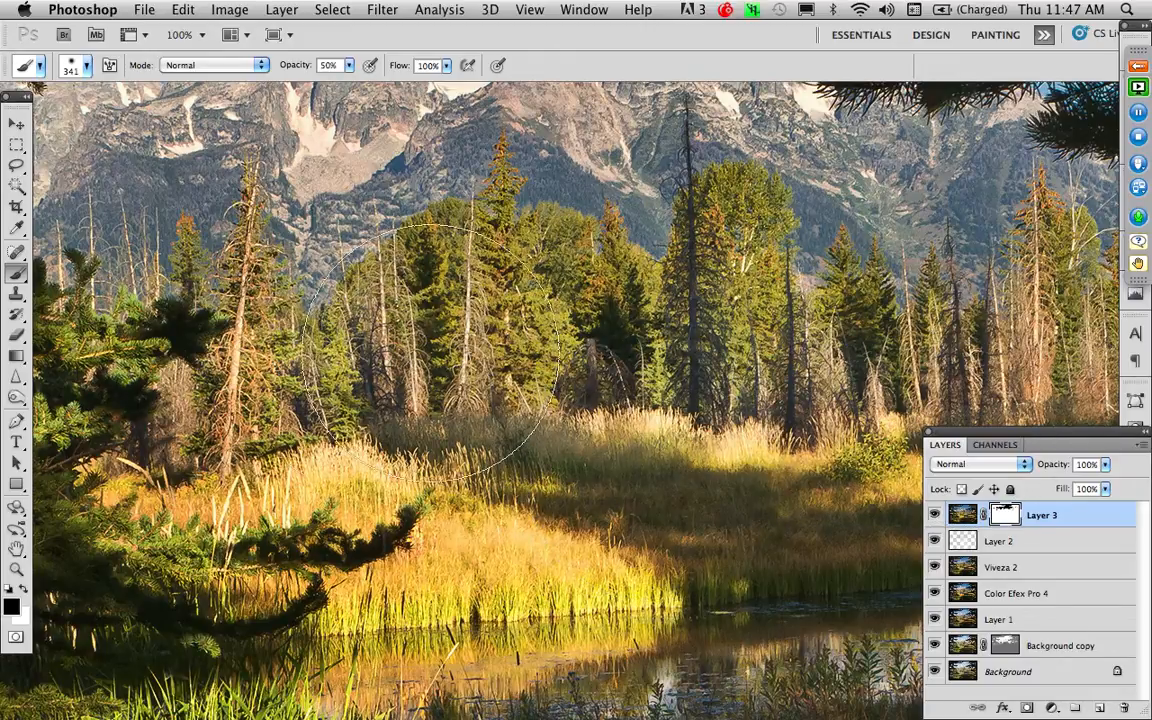
double_click(17, 549)
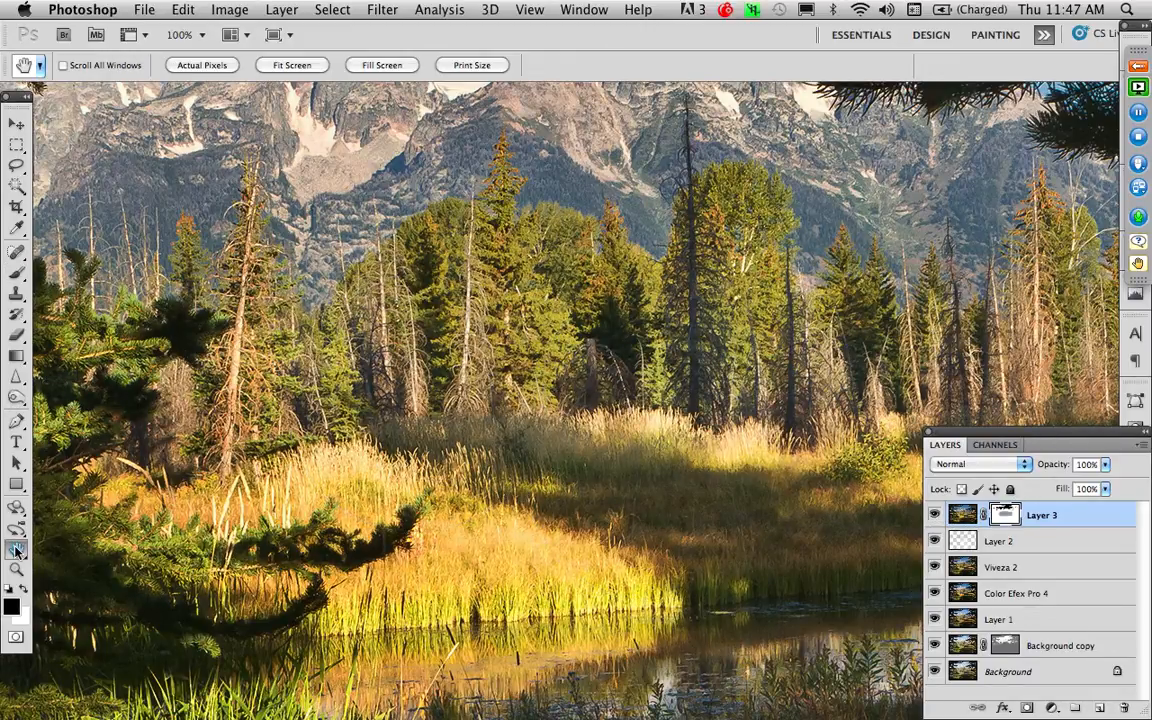
mouse_move(935, 515)
left_mouse_down()
mouse_move(935, 646)
mouse_move(940, 523)
left_mouse_up()
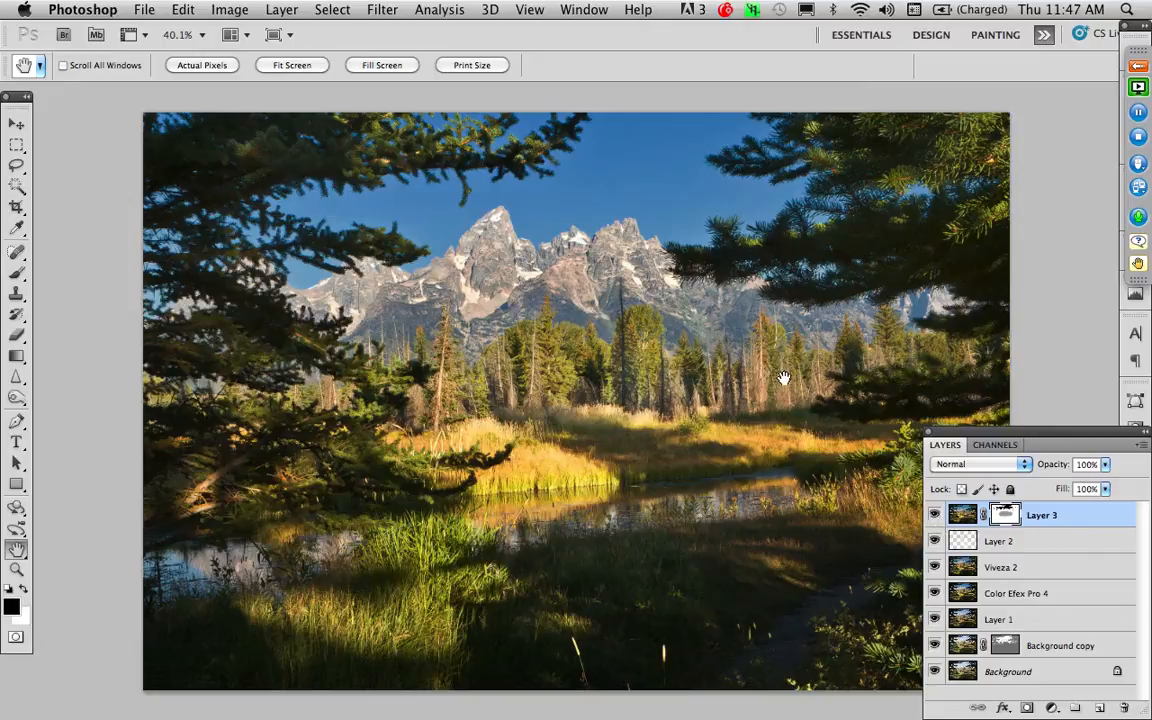
Step: Crop the image tighter on all four sides, keeping the peaks, the creek and the framing branches
key("c")
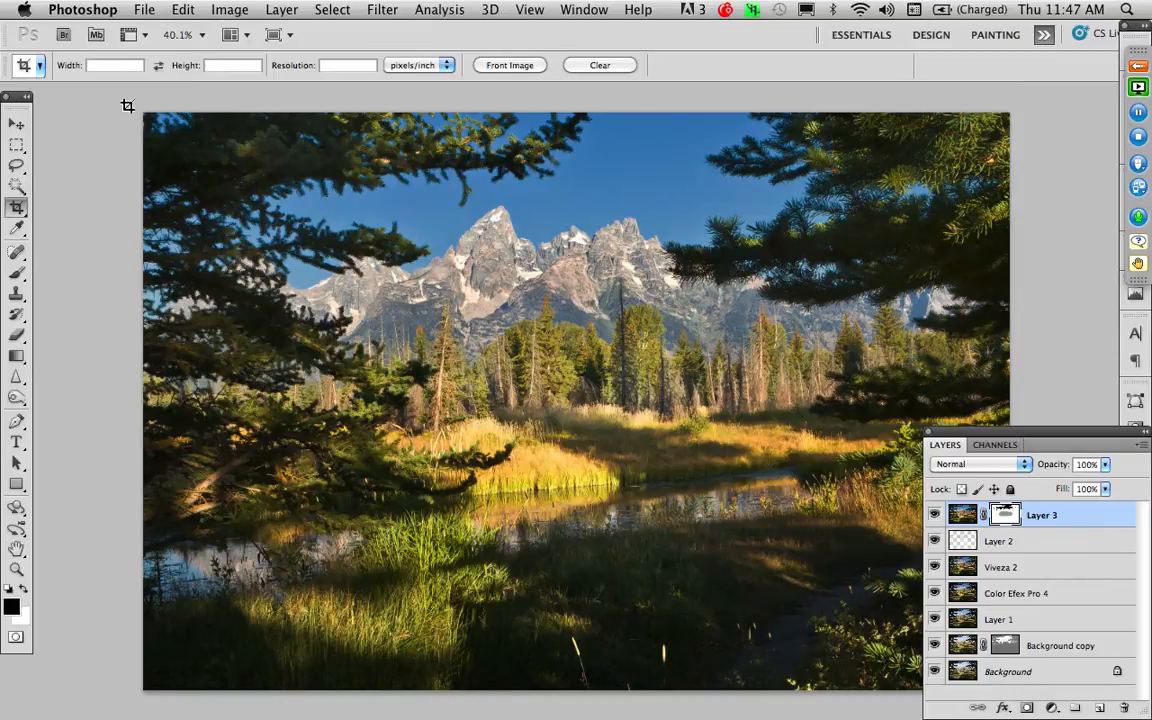
left_click_drag(128, 104, 1010, 582)
left_click_drag(782, 341, 707, 440)
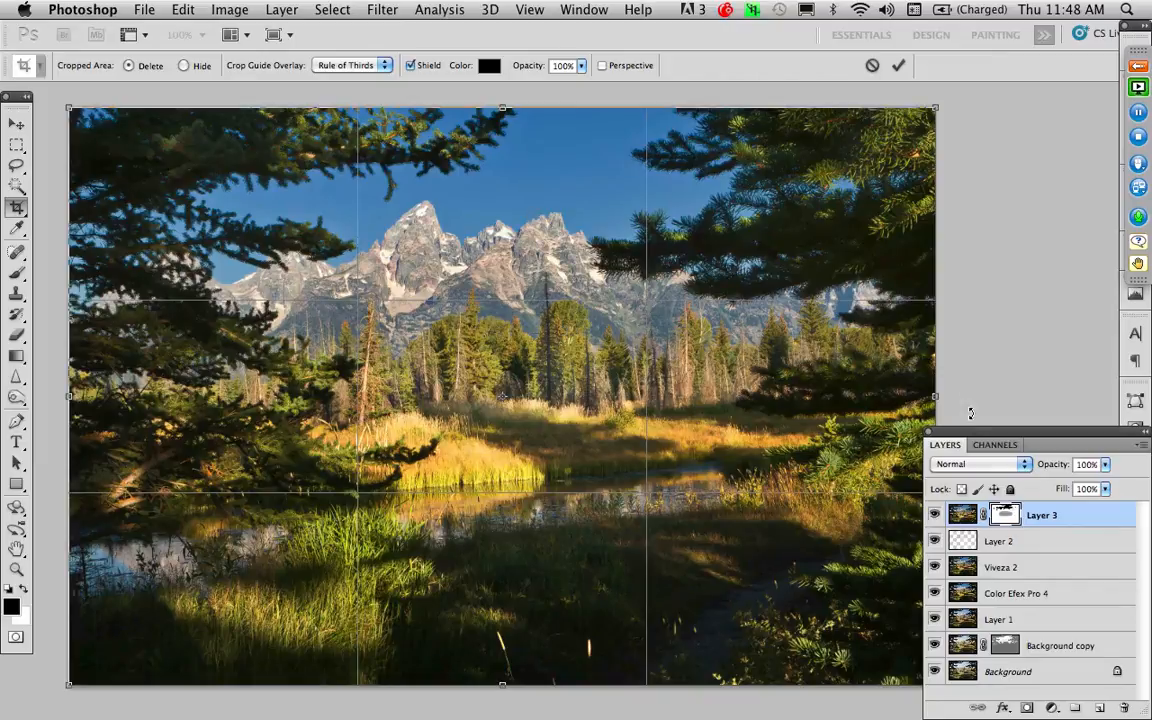
left_click_drag(978, 437, 1014, 418)
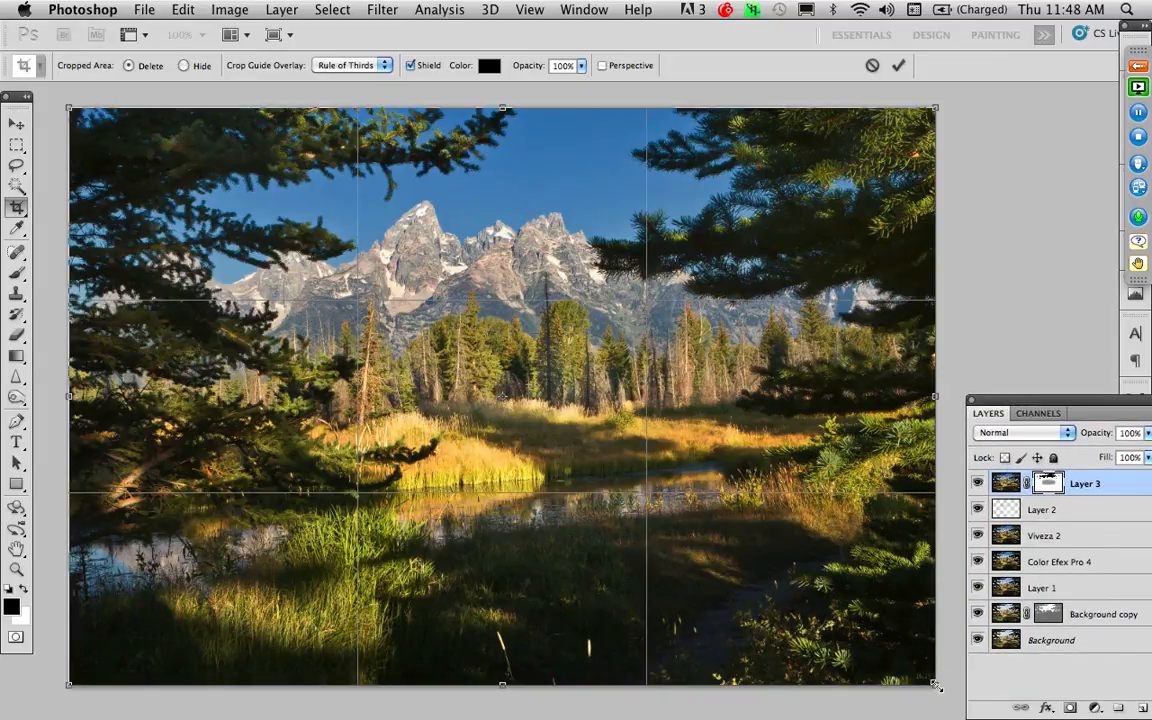
left_click_drag(937, 686, 879, 626)
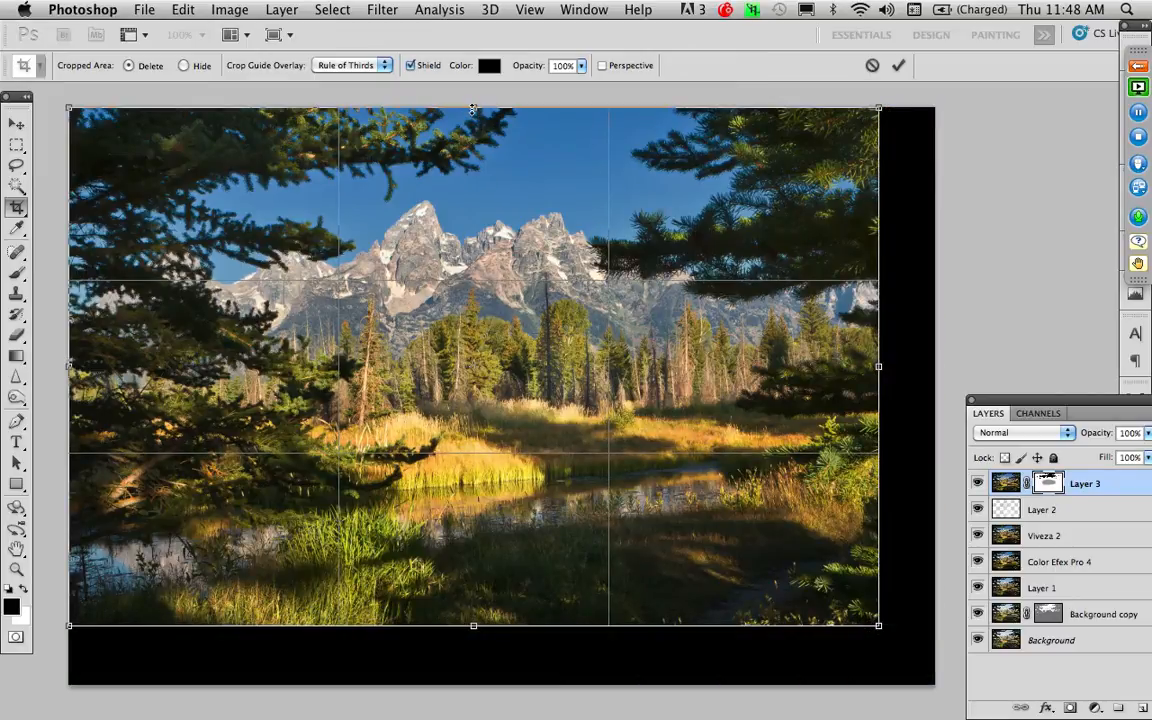
left_click_drag(473, 108, 473, 139)
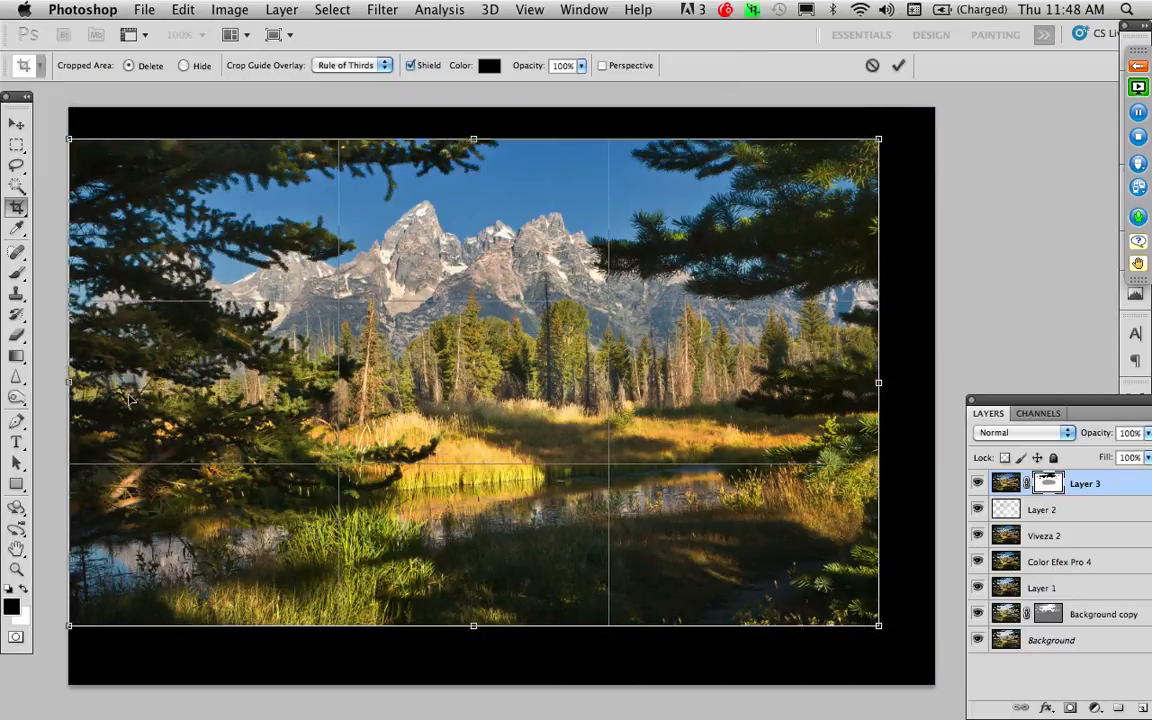
left_click_drag(68, 384, 110, 384)
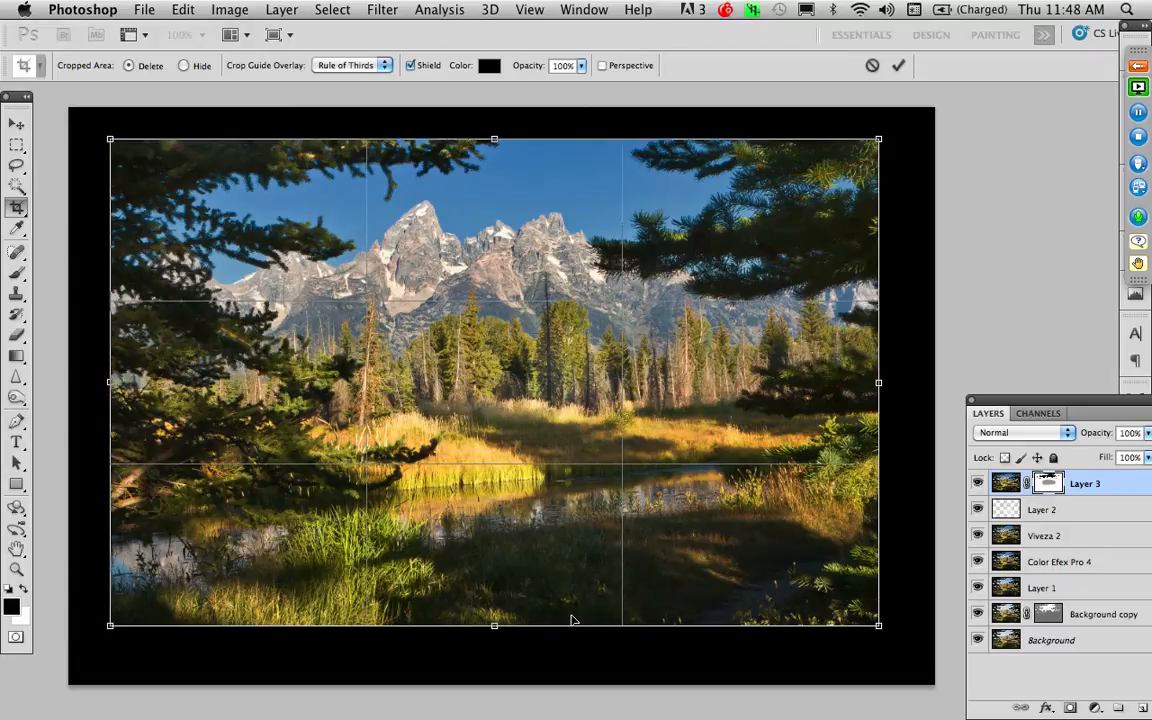
left_click_drag(494, 627, 494, 634)
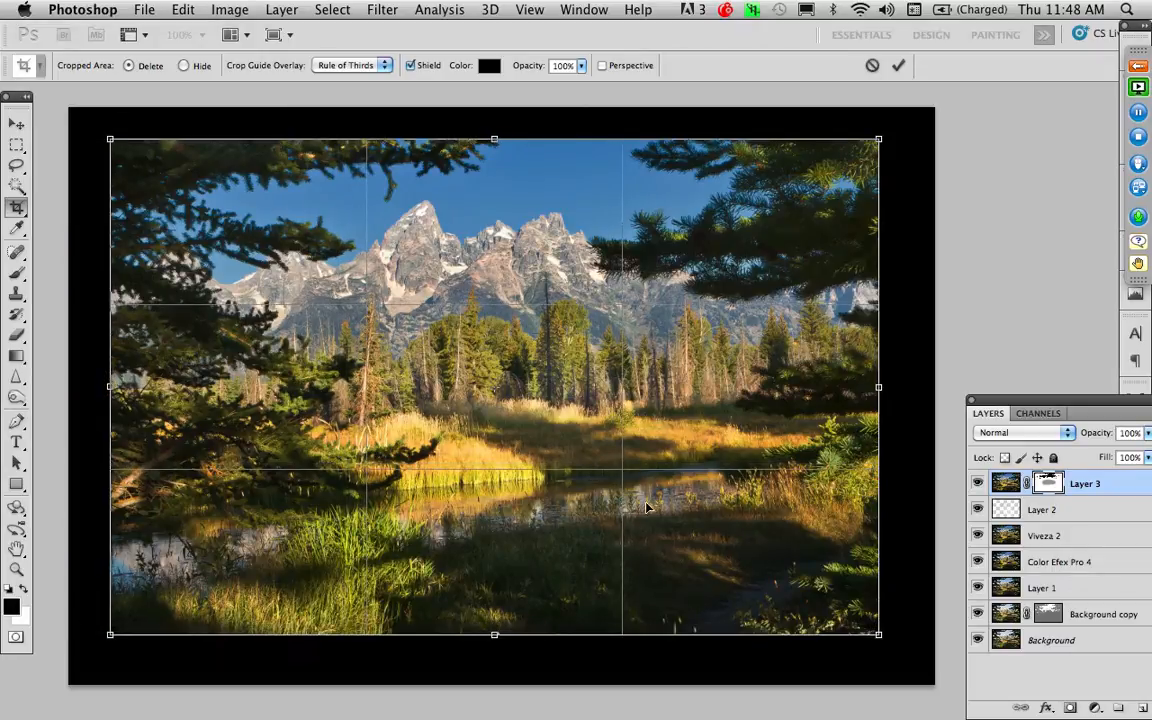
left_click_drag(878, 387, 855, 387)
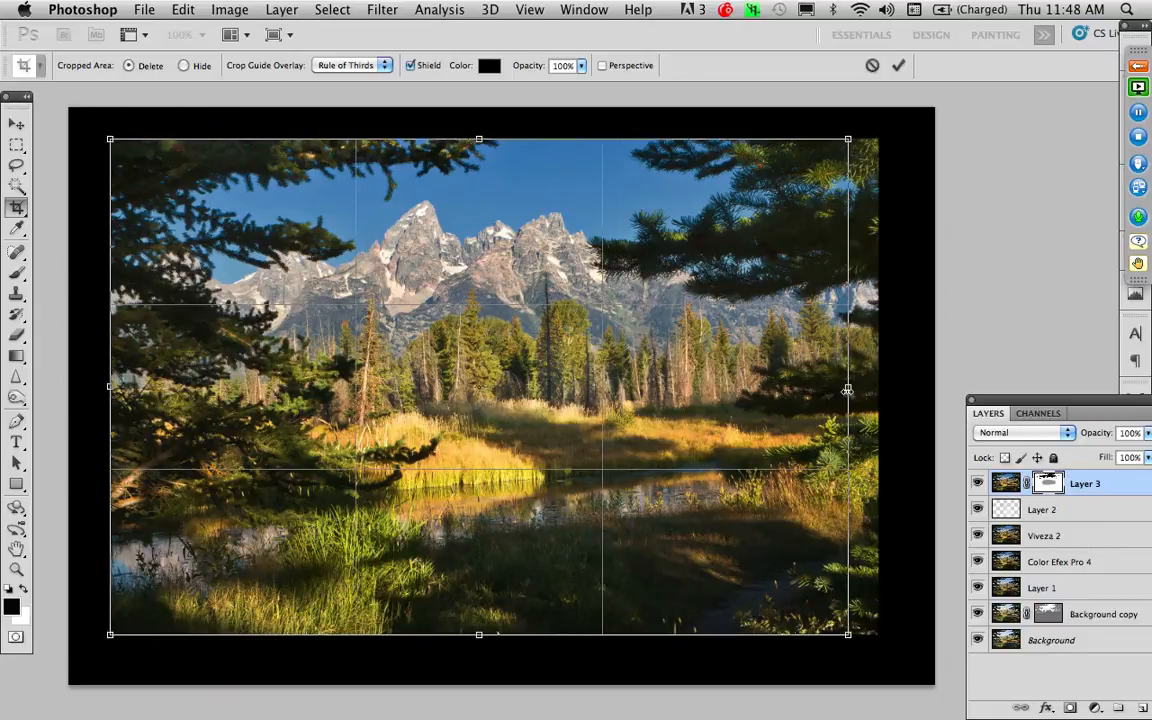
left_click_drag(715, 415, 742, 415)
key("Return")
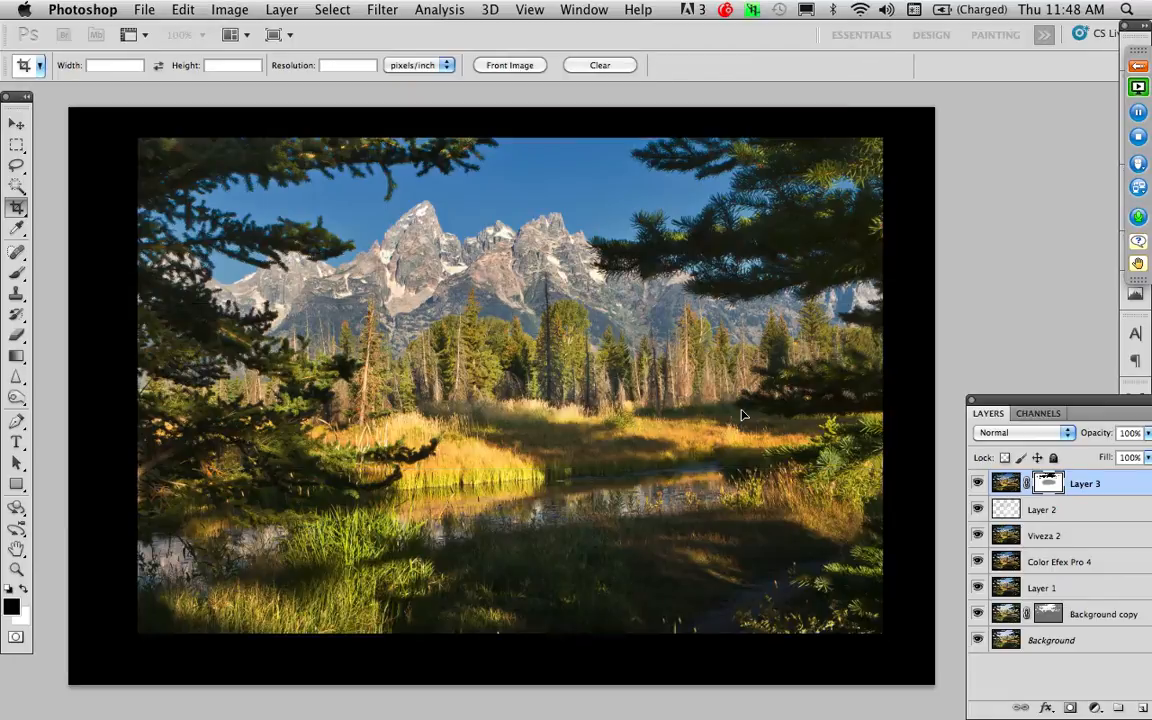
Step: Compare the image before and after the crop by undoing and reapplying it
left_click_drag(705, 410, 636, 395)
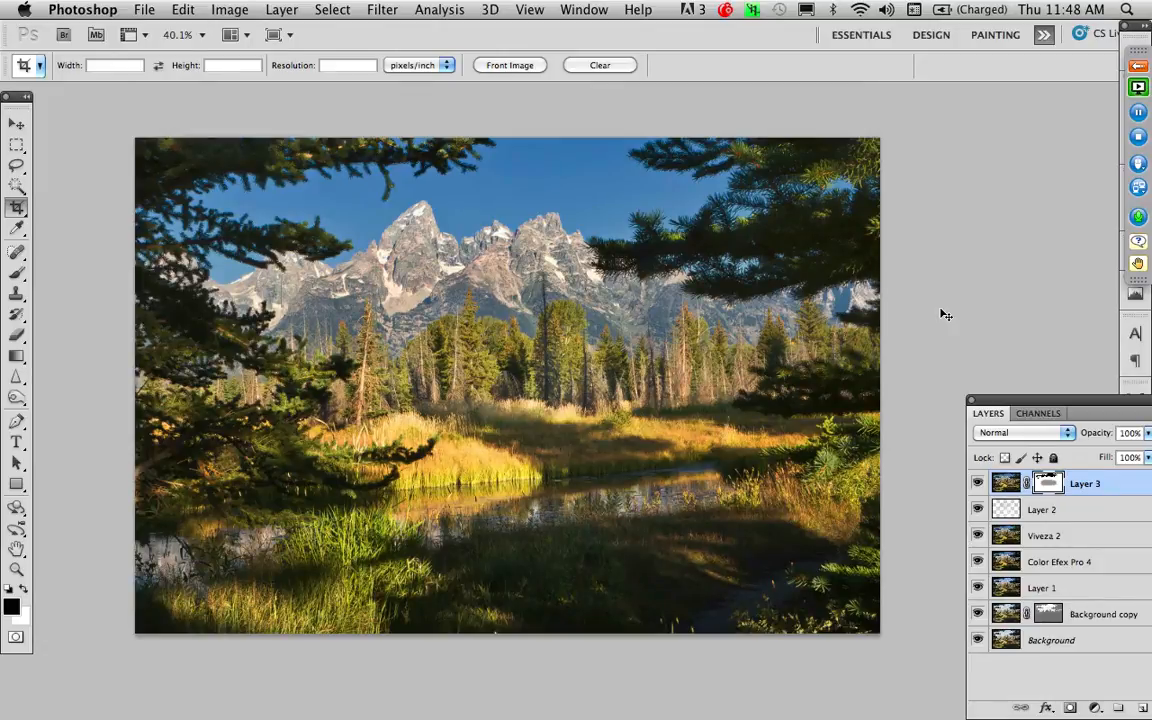
key("ctrl+z")
key("ctrl+z")
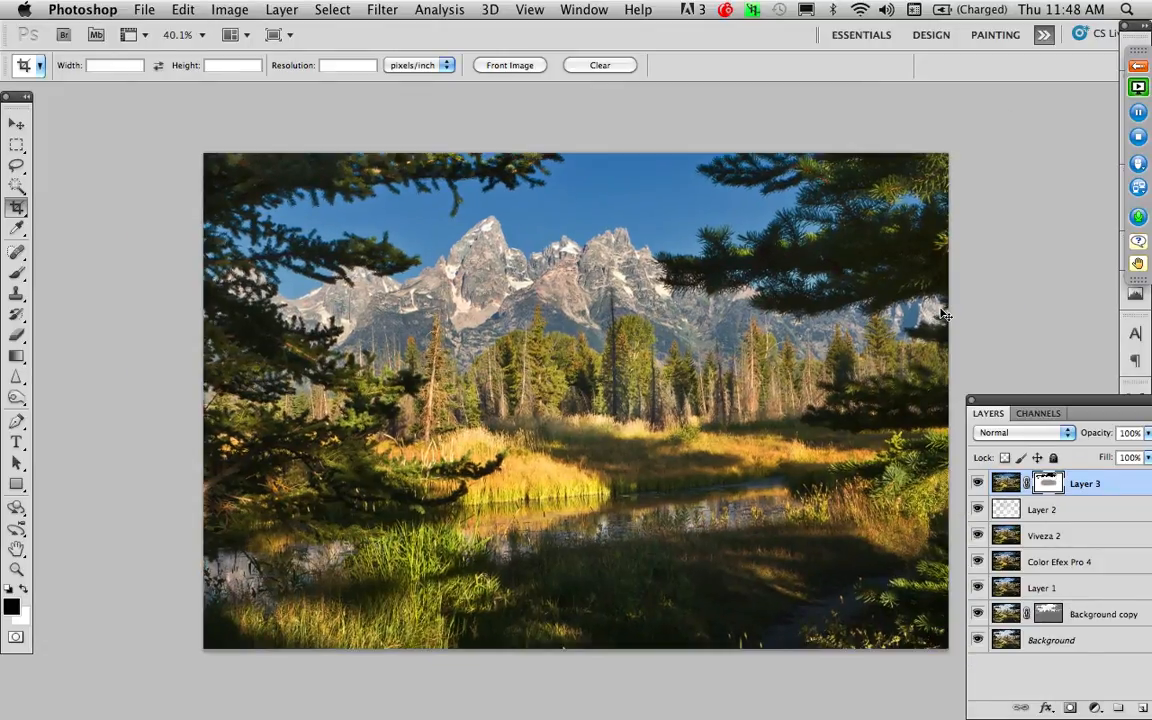
left_click_drag(766, 324, 693, 311)
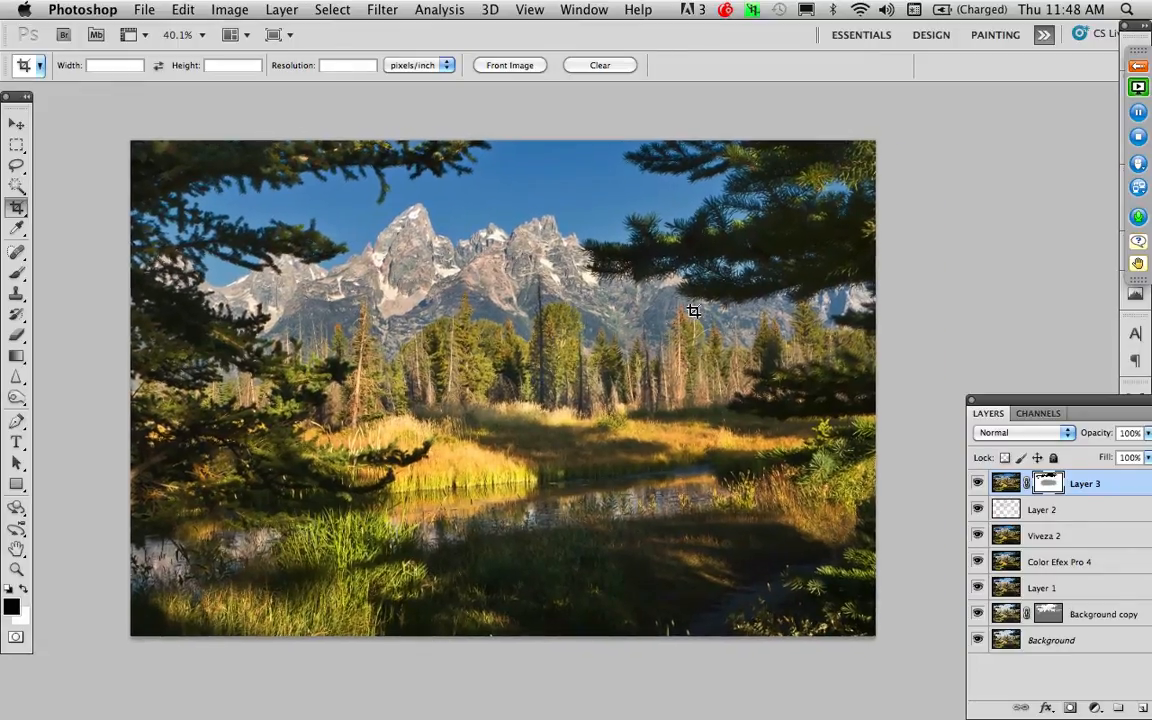
Step: View the cropped image full screen on black, at 100% and fitted to the screen
key("f")
key("f")
key("ctrl+1")
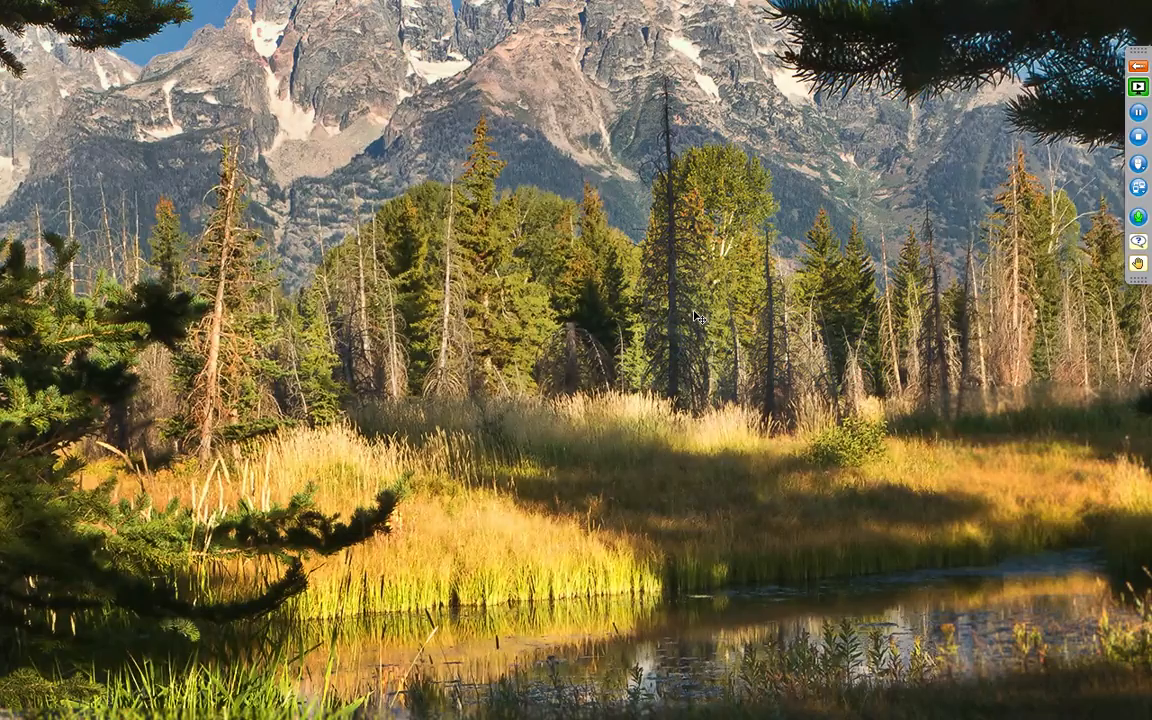
key("ctrl+0")
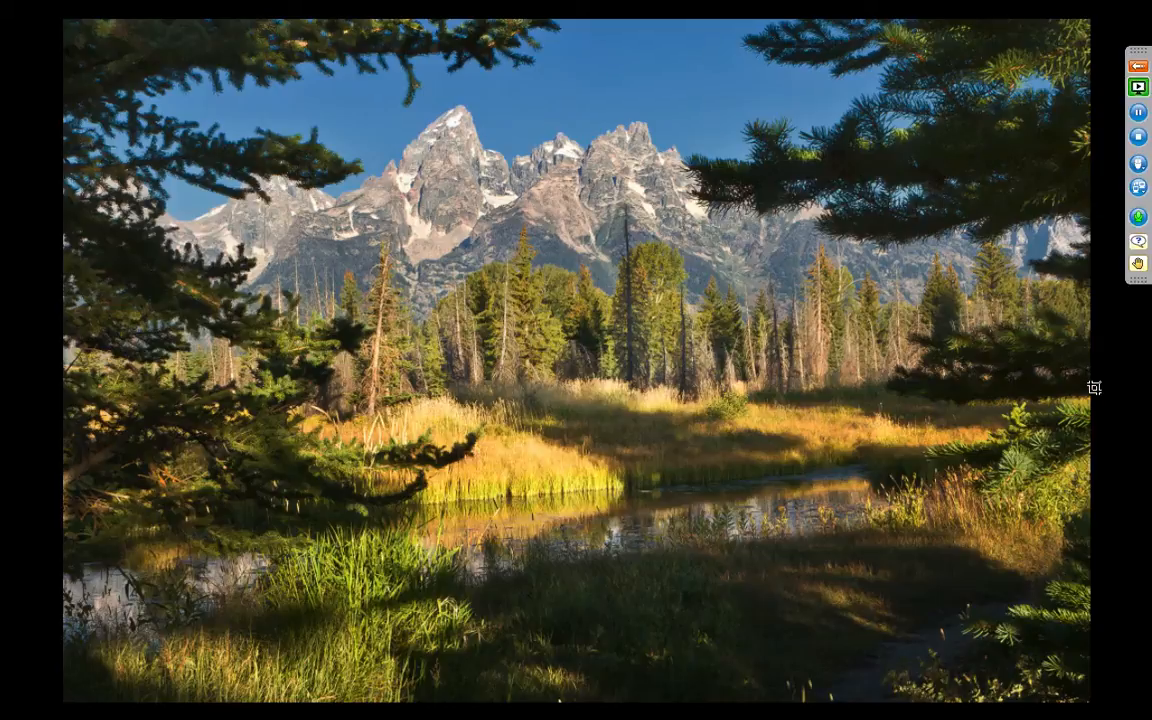
key("f")
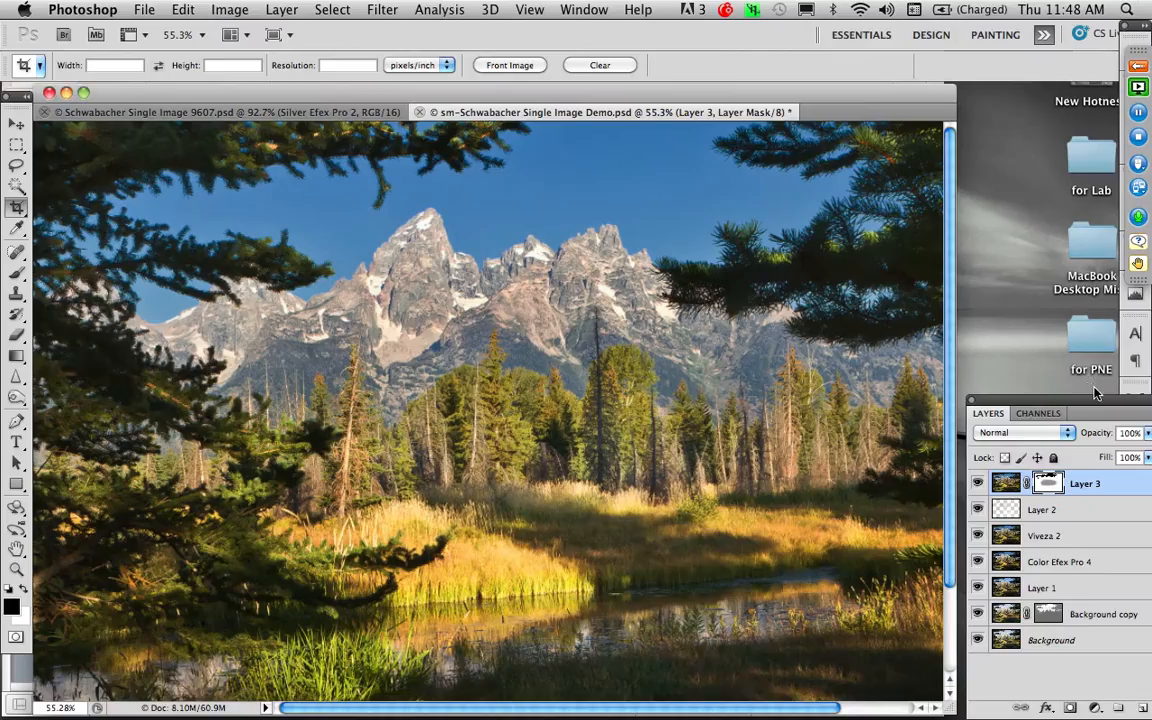
key("f")
Step: Close the Schwabacher demo document without saving its changes
key("super+w")
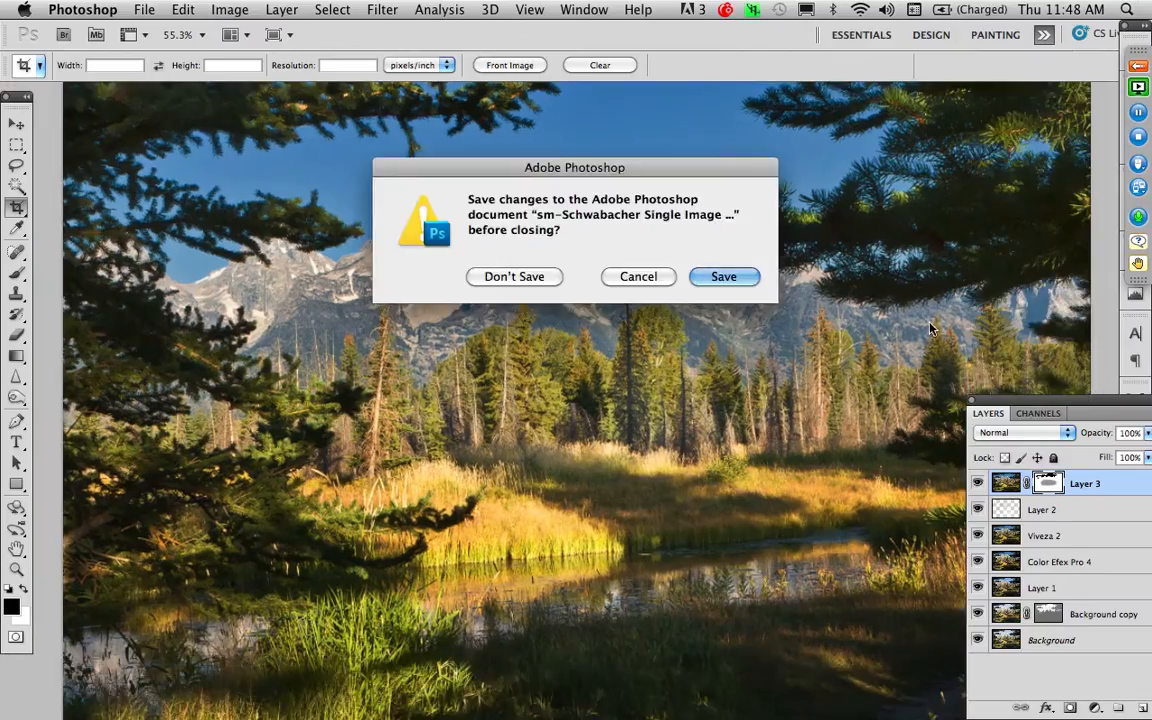
left_click(520, 276)
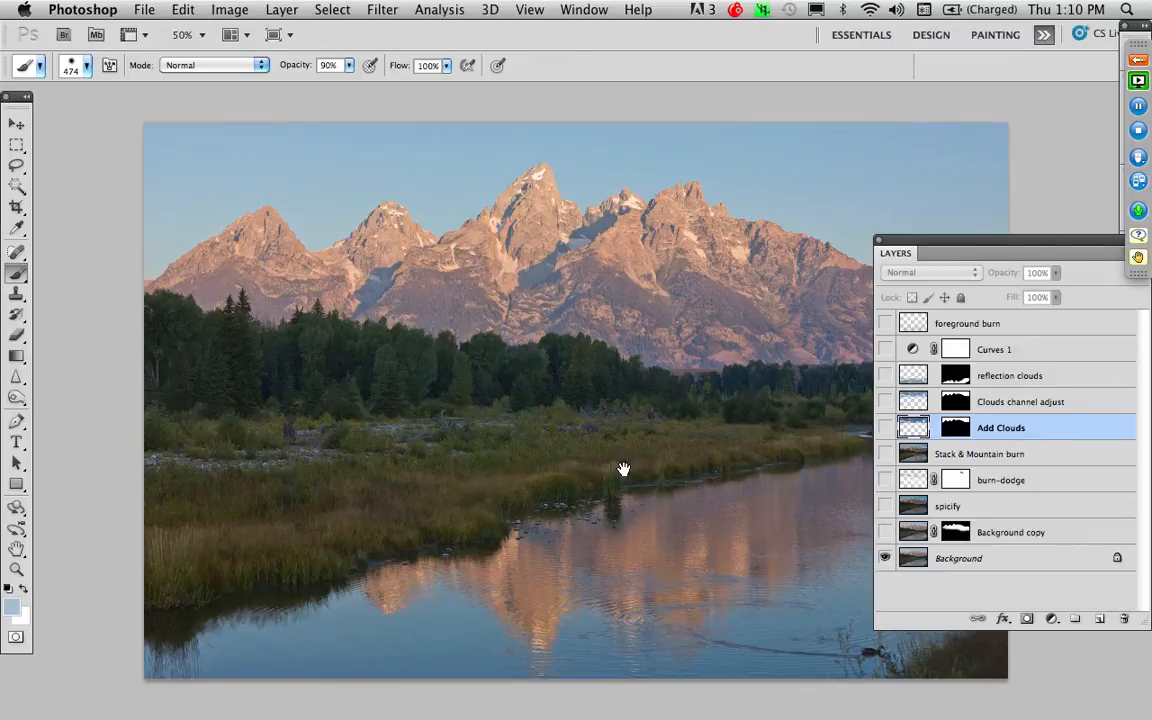
Step: Add a blank layer directly above the Background layer and delete it again
left_click_drag(622, 469, 515, 457)
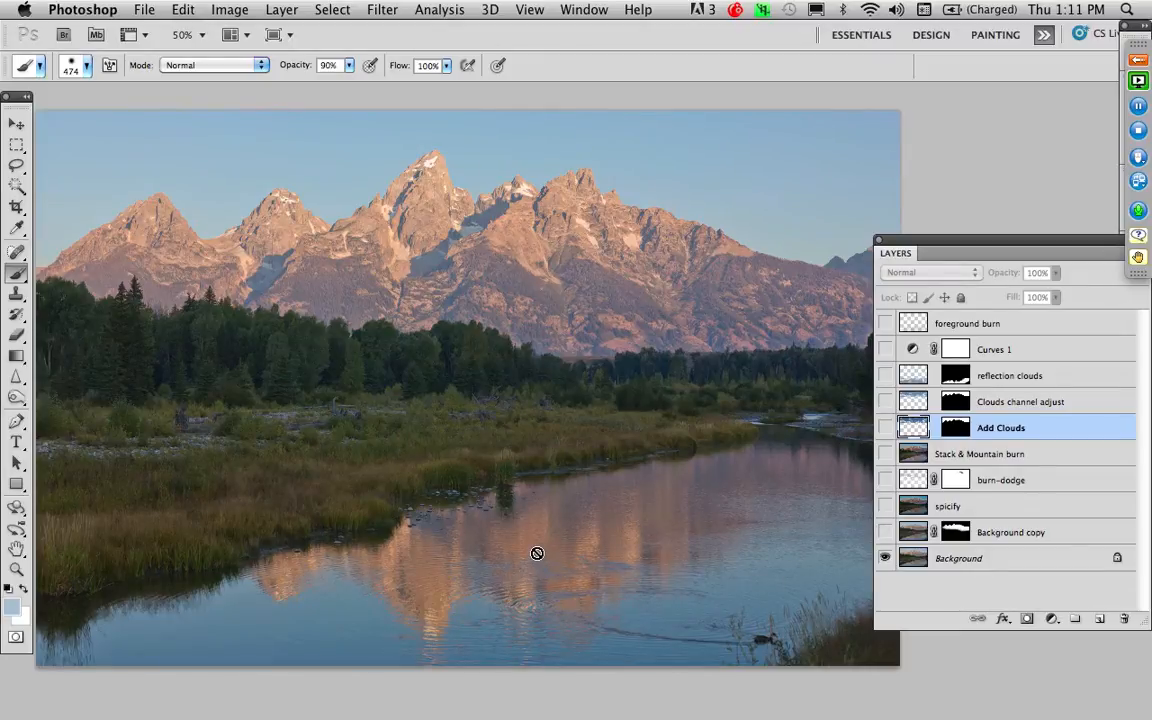
left_click(918, 558)
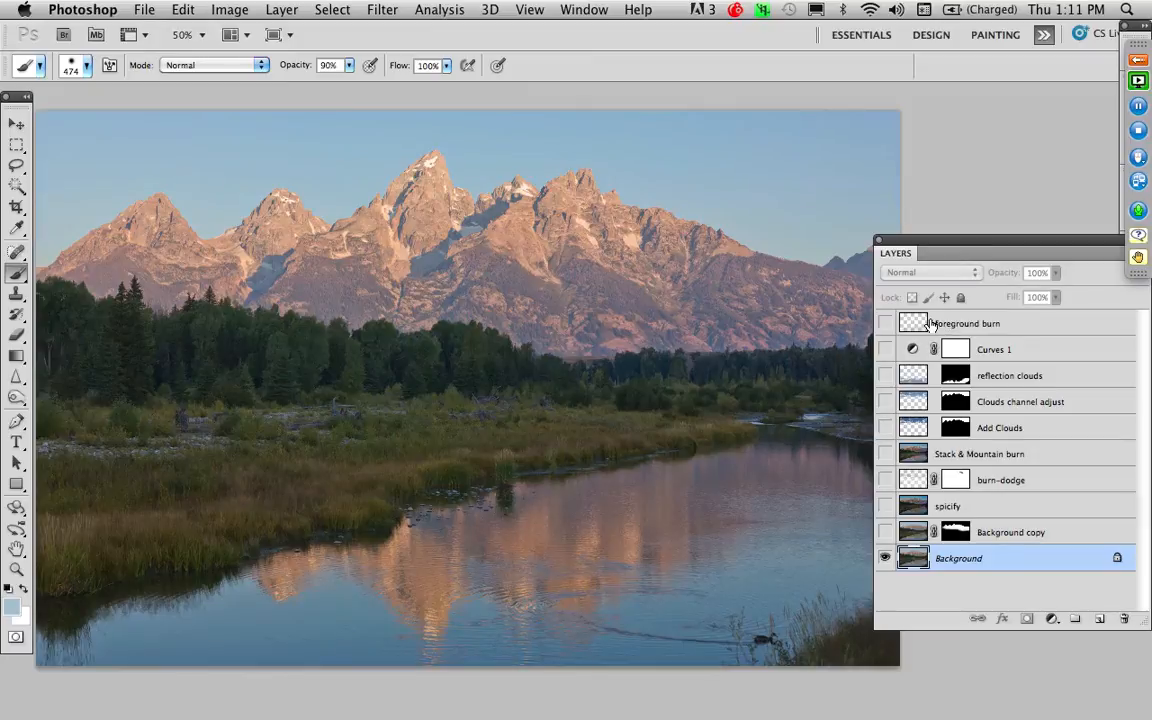
left_click(1100, 620)
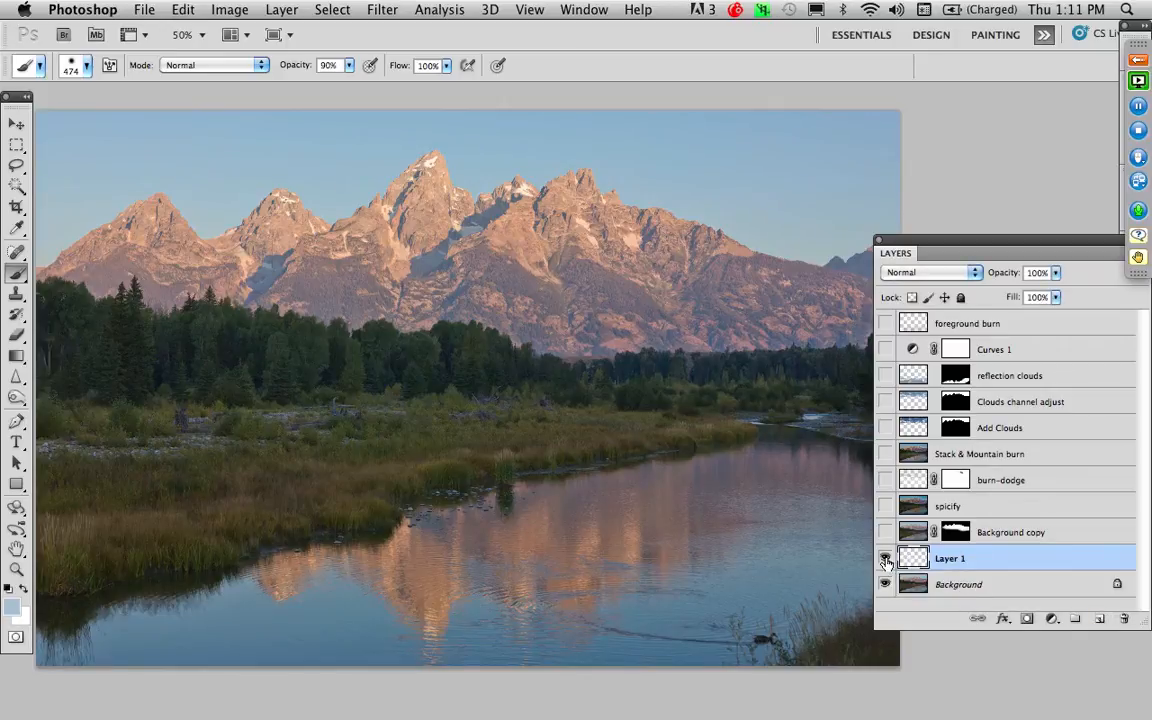
left_click_drag(917, 559, 1124, 620)
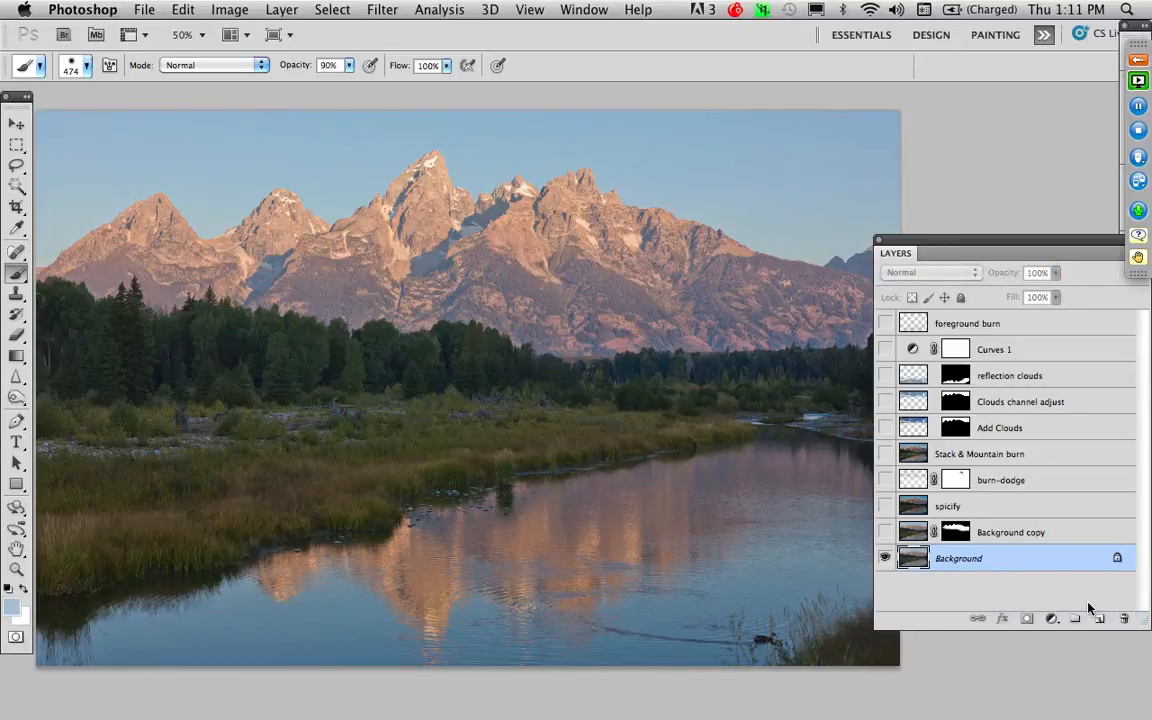
Step: Duplicate the Background layer as an Overlay layer and give the copy a white layer mask
mouse_move(924, 556)
left_mouse_down()
mouse_move(1000, 655)
mouse_move(1040, 640)
mouse_move(1068, 597)
mouse_move(926, 557)
left_mouse_up()
key("super+j")
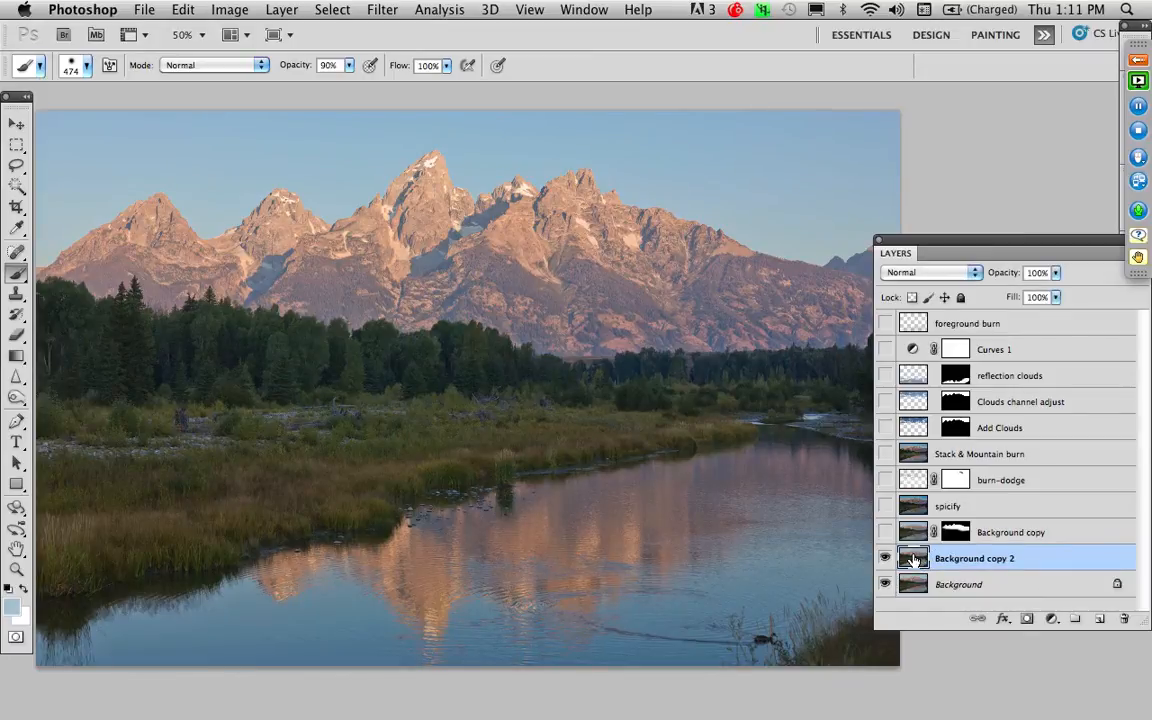
left_click(944, 276)
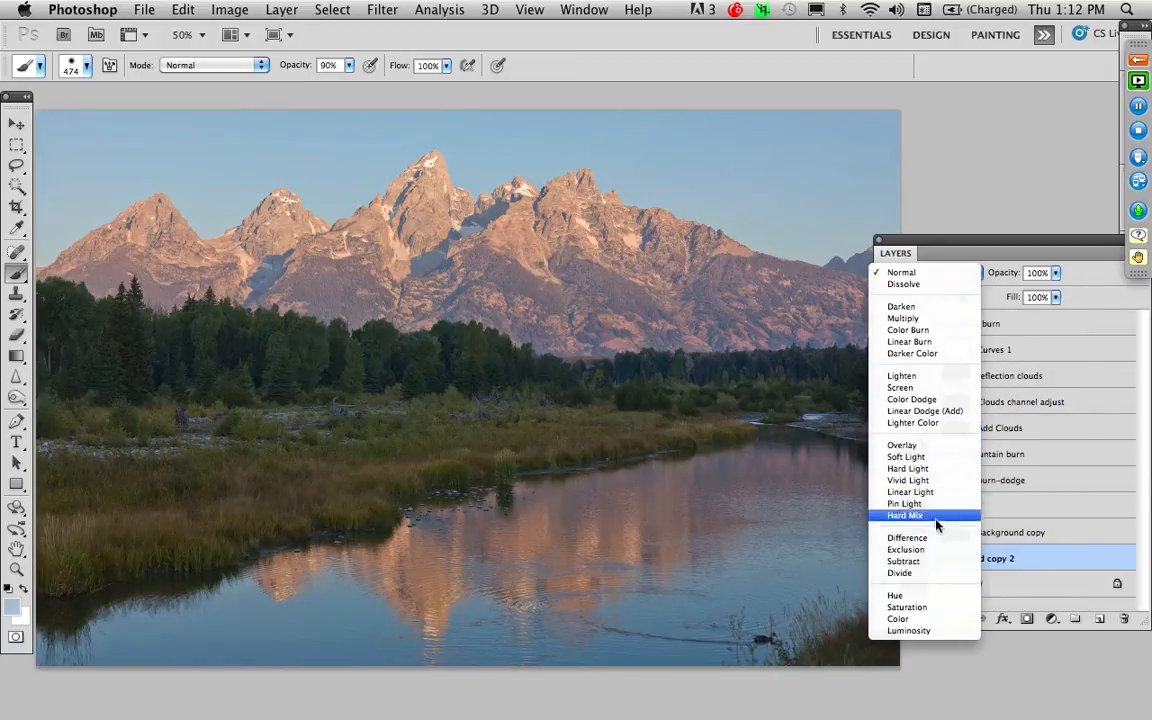
left_click(911, 446)
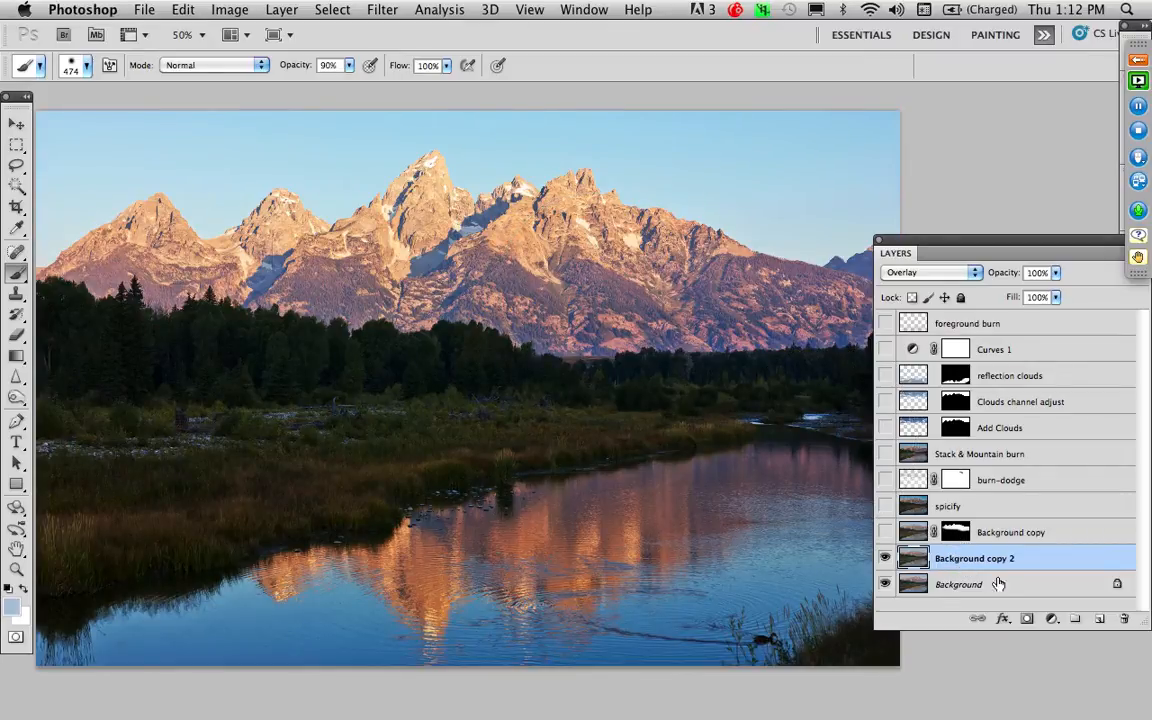
left_click(1027, 621)
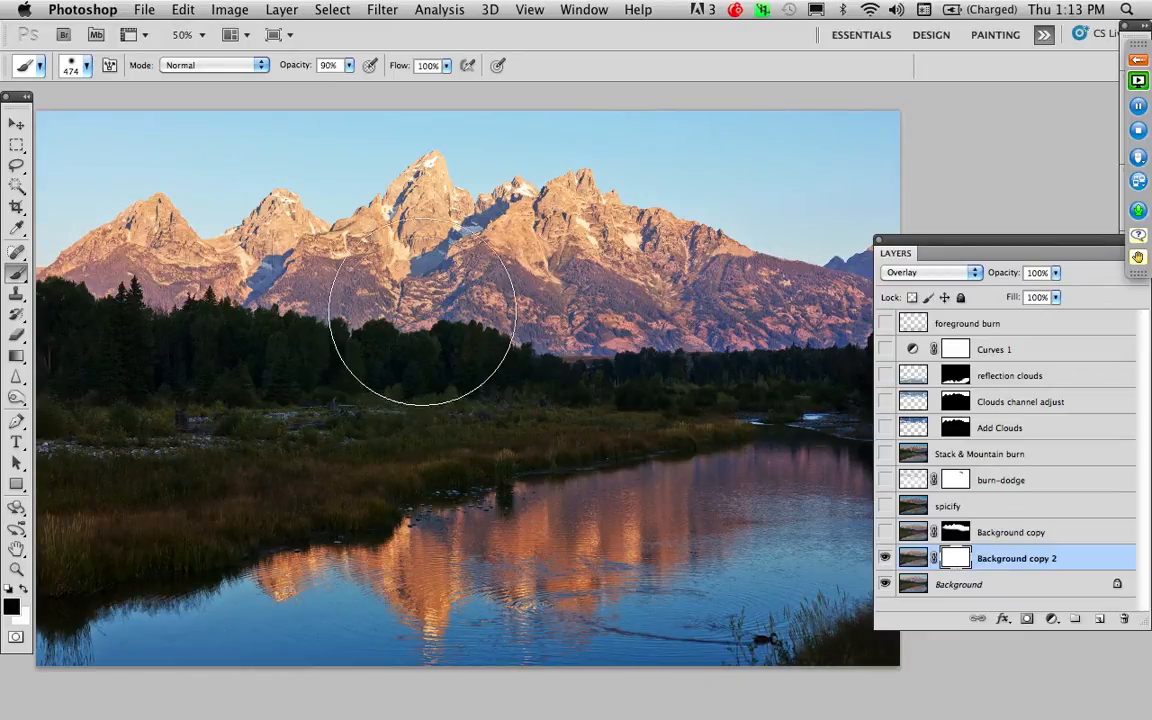
Step: Select the sky on Background copy 2's image with the Magic Wand, limited to contiguous pixels at tolerance 32
key("w")
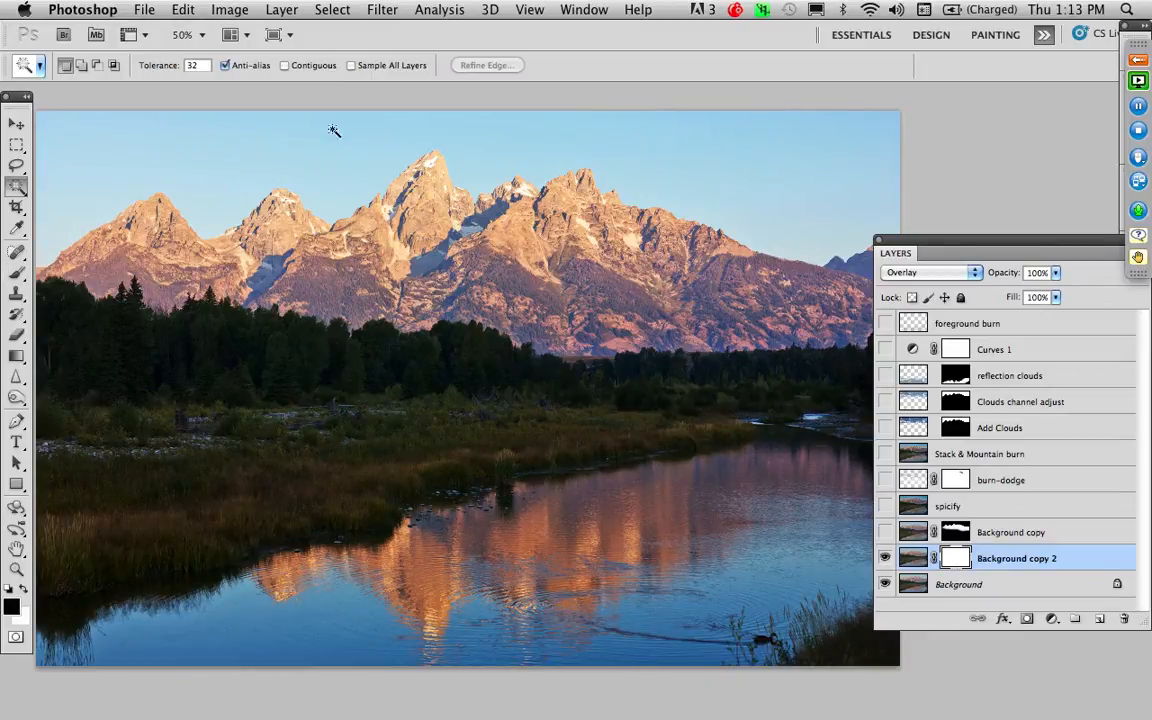
left_click(285, 66)
left_click(914, 560)
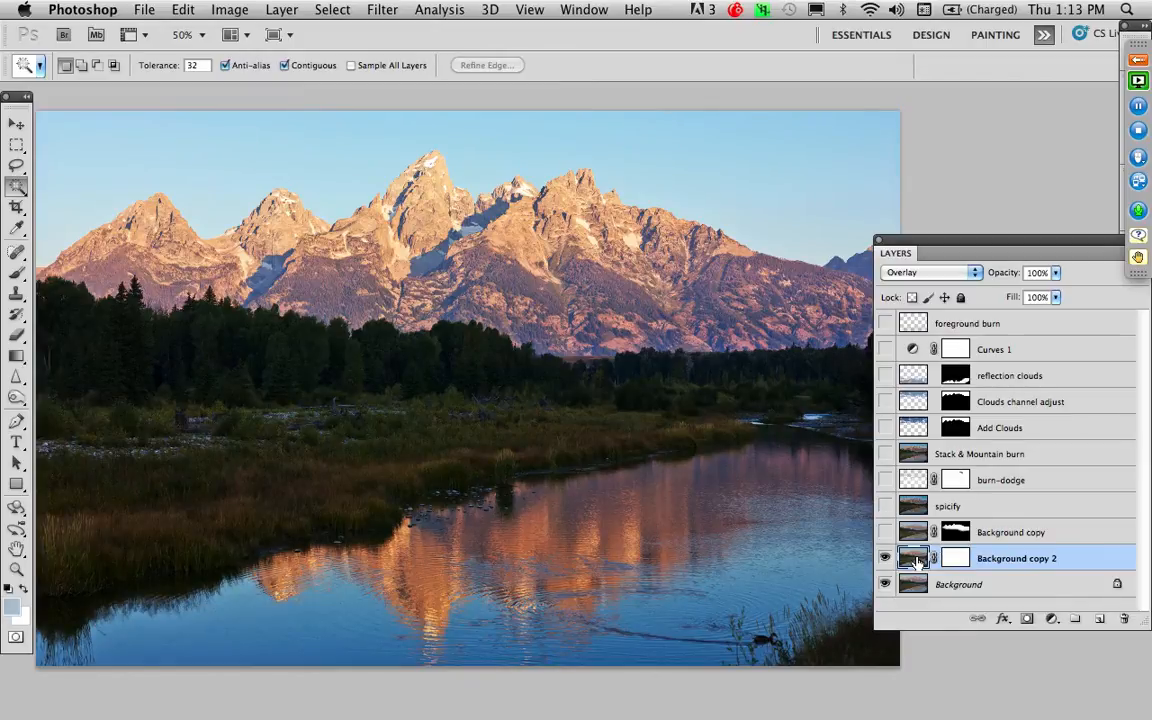
left_click(505, 160)
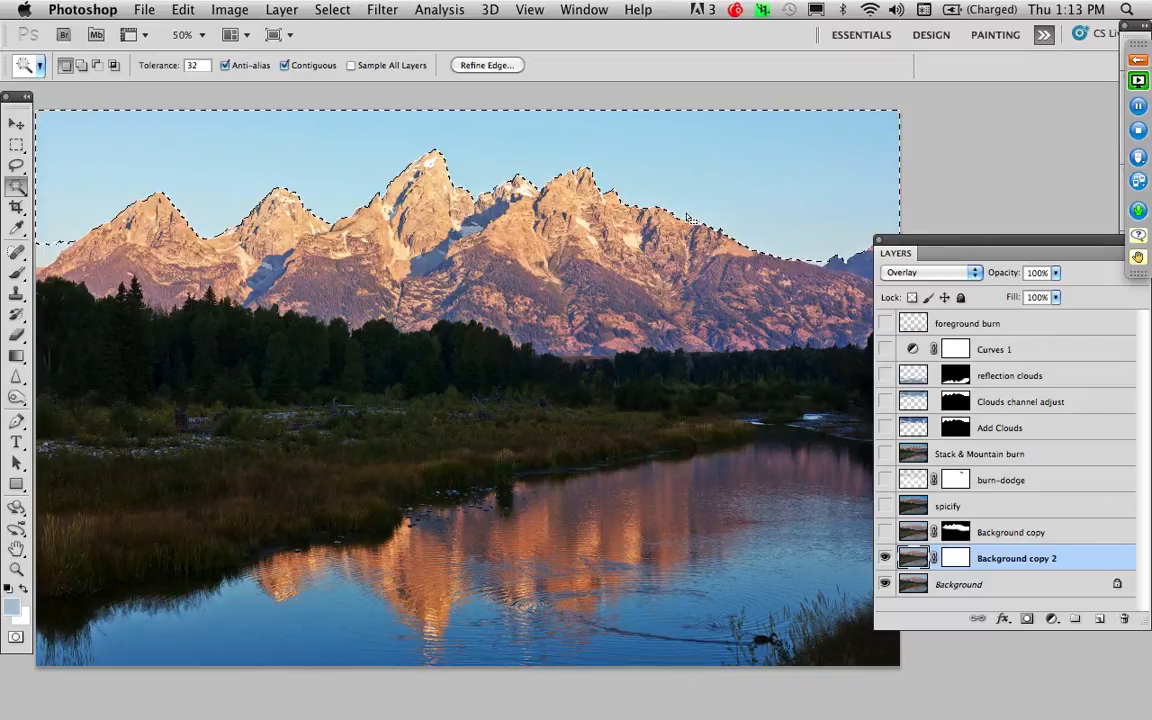
Step: Add the missed sky strip between the long forested slope and the small distant peak to the selection
key("z")
left_click_drag(747, 219, 866, 298)
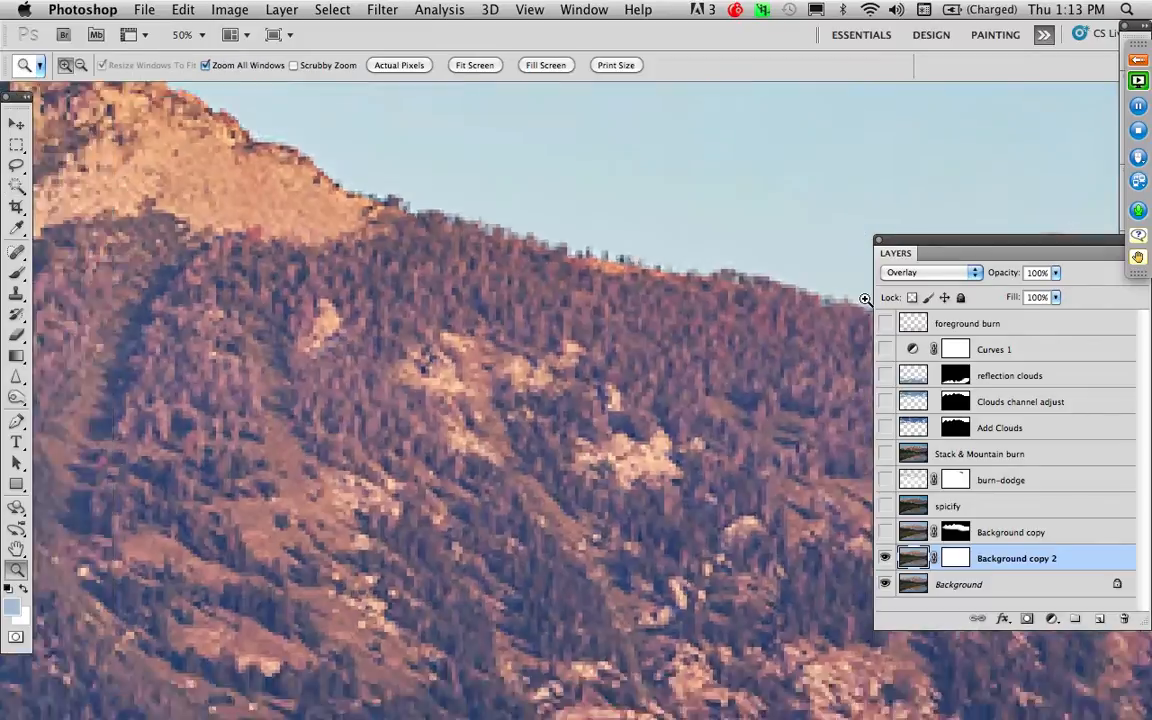
key("space")
left_click_drag(793, 297, 368, 271)
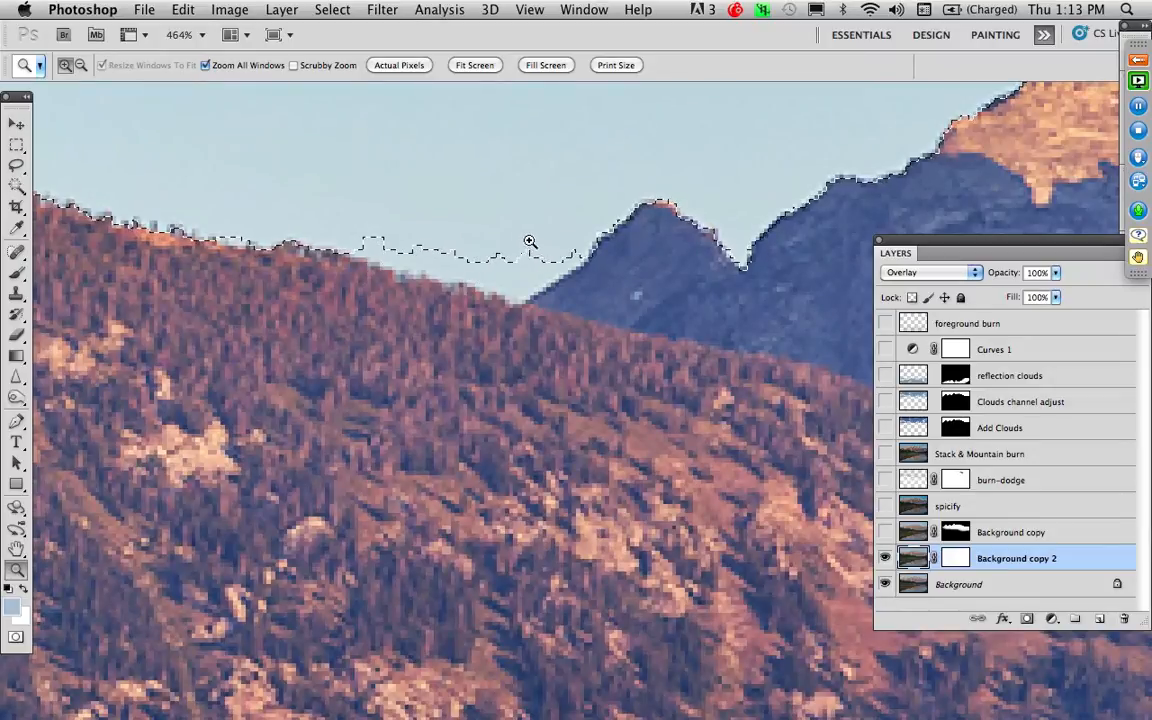
left_click(427, 263)
key("w")
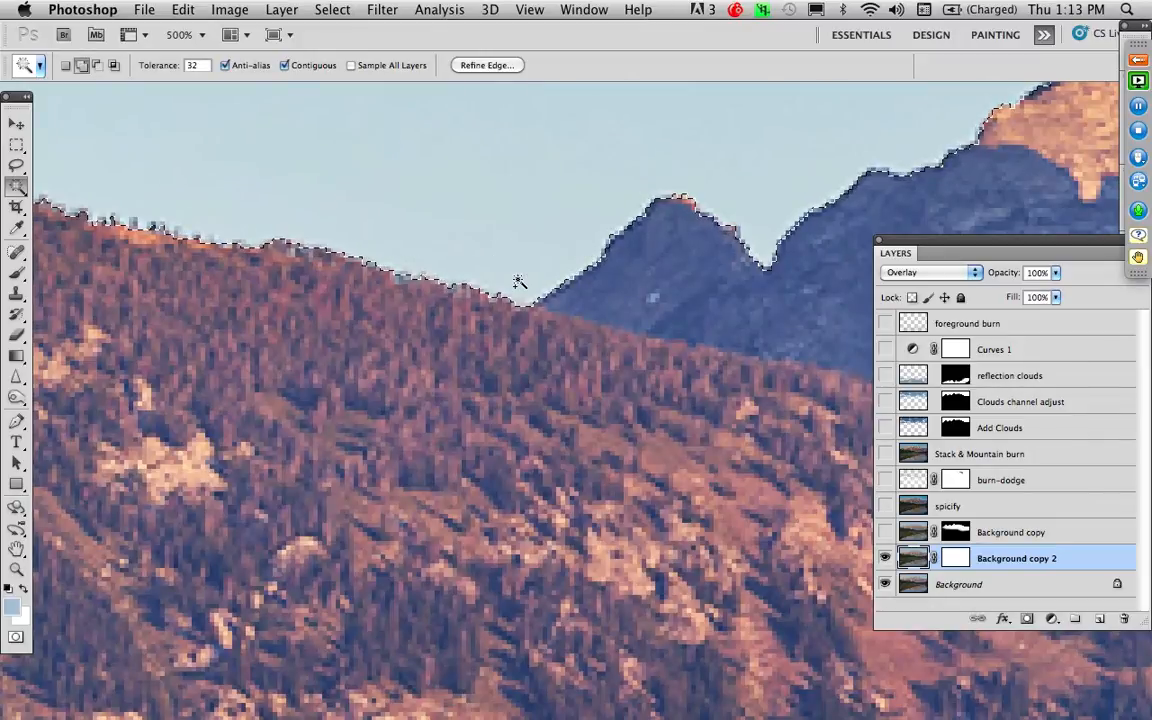
left_click(519, 283, "shift")
key("super+0")
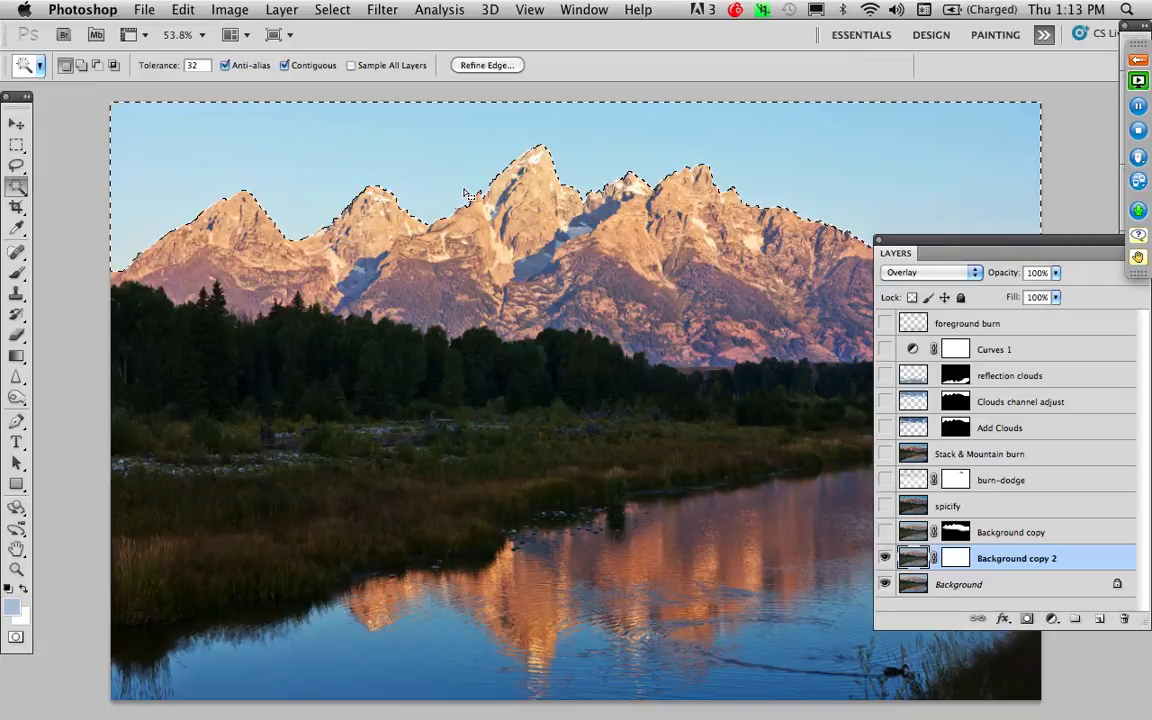
key("super+d")
key("super+alt+0")
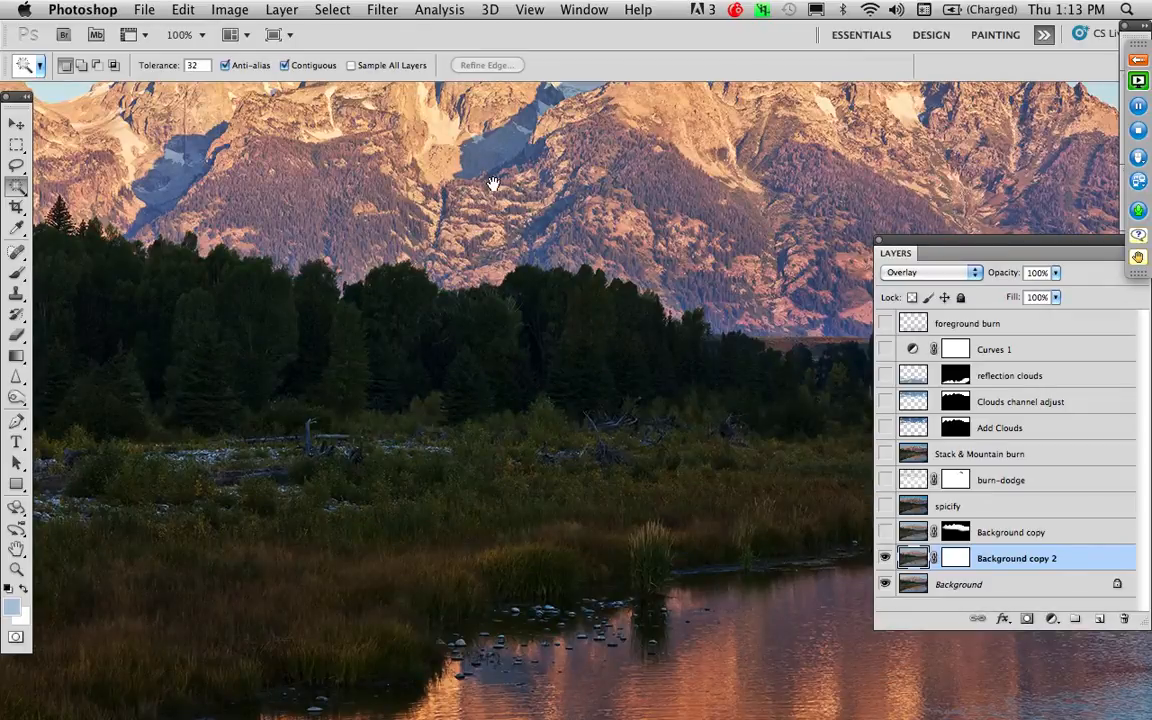
left_click_drag(491, 185, 557, 470)
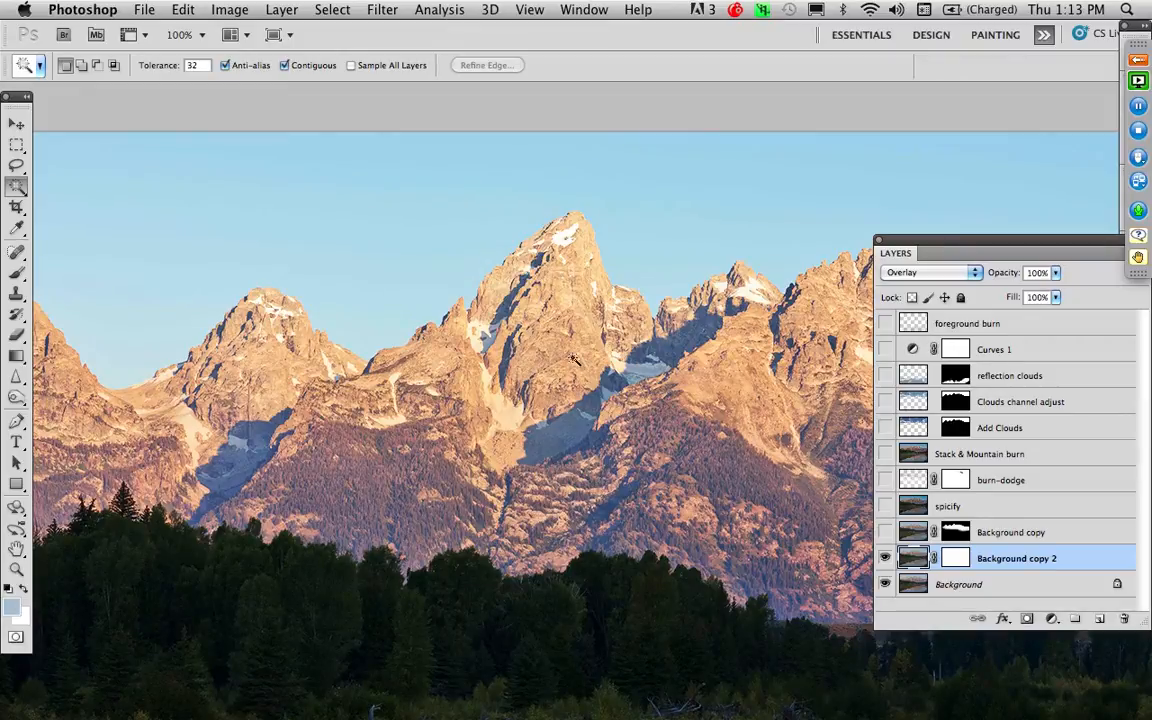
key("super+a")
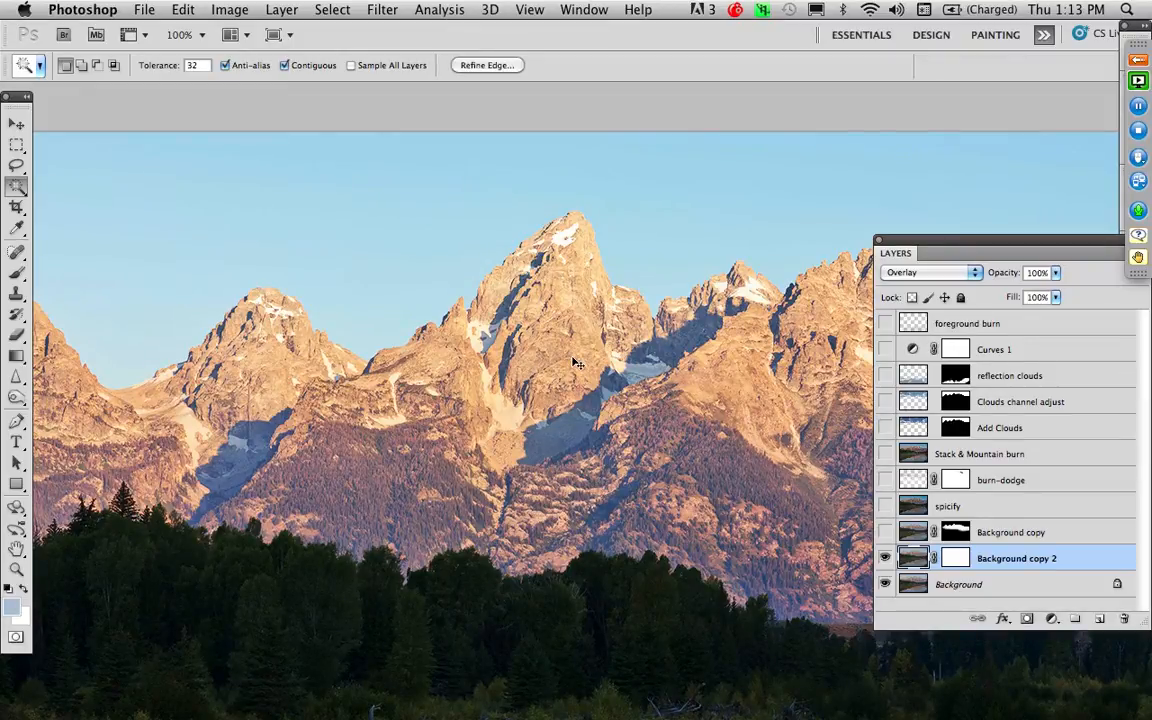
key("super+d")
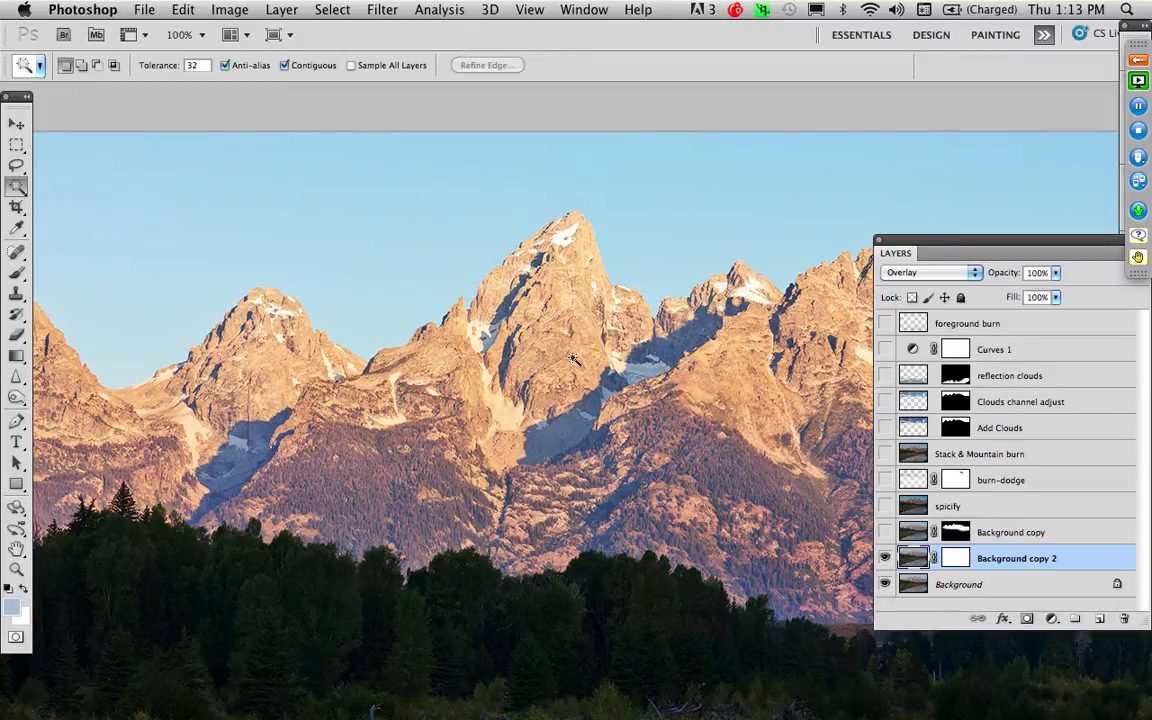
key("super+a")
key("alt")
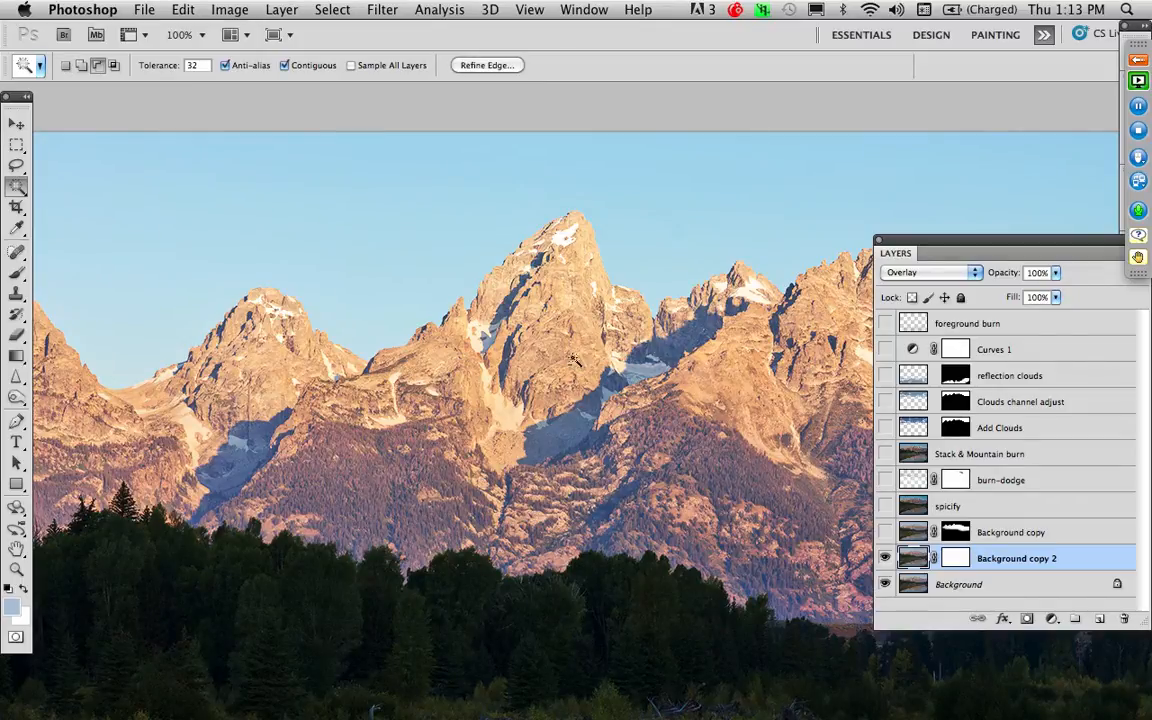
key("super+d")
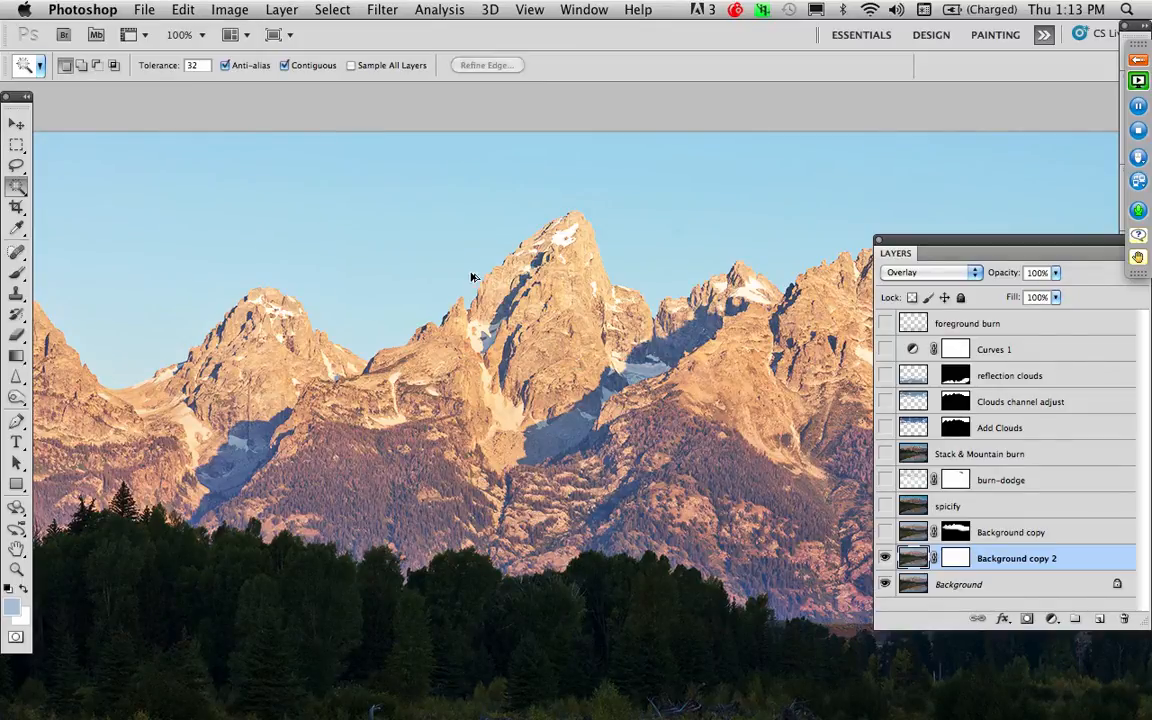
Step: Remove the white mask from Background copy 2 by stepping back, and select the sky above the peaks
key("alt+super+z")
left_click(465, 270)
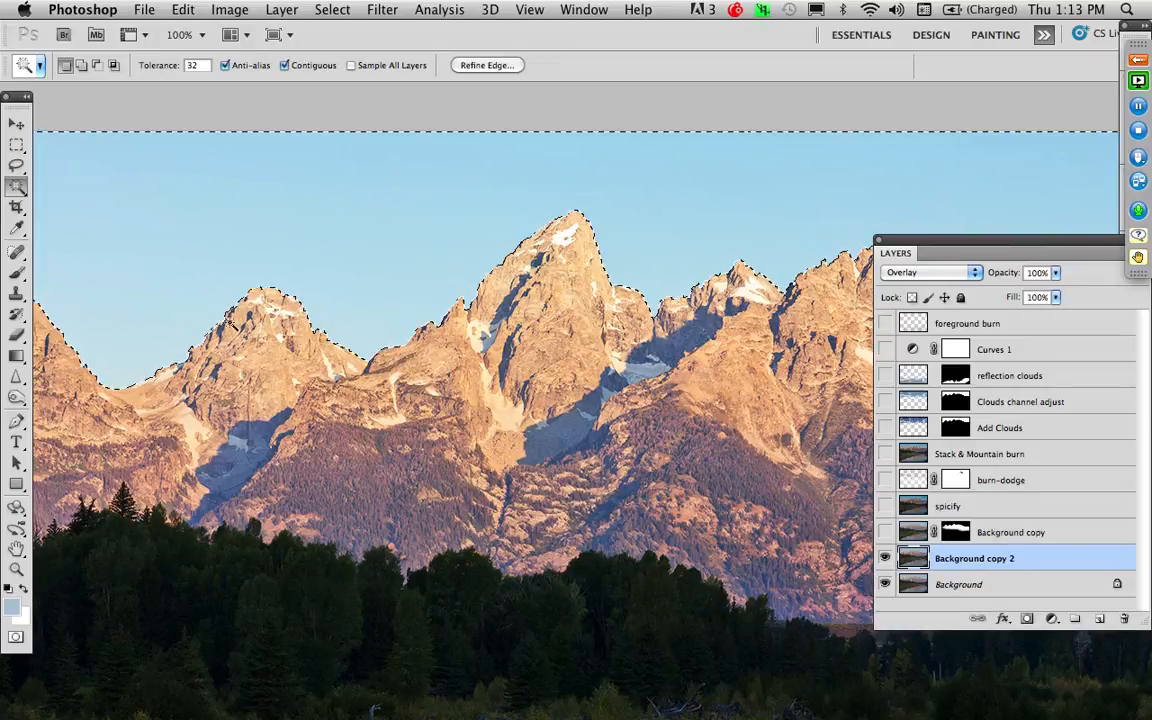
left_click_drag(273, 366, 640, 316)
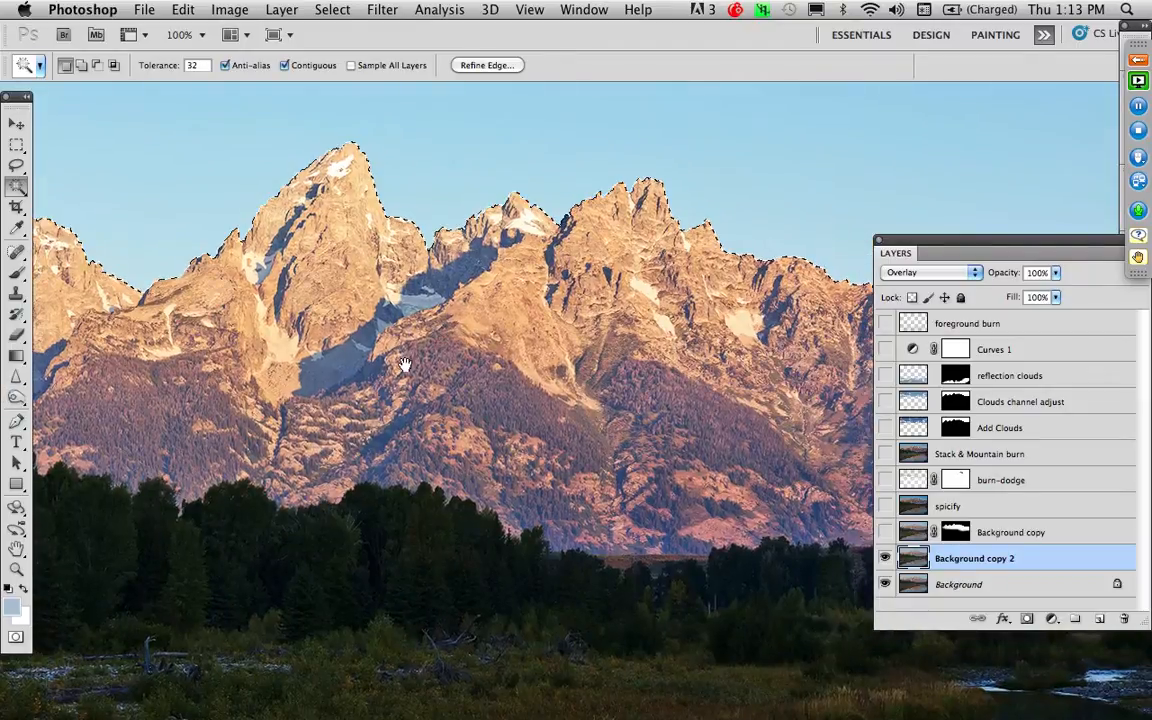
left_click_drag(536, 325, 446, 374)
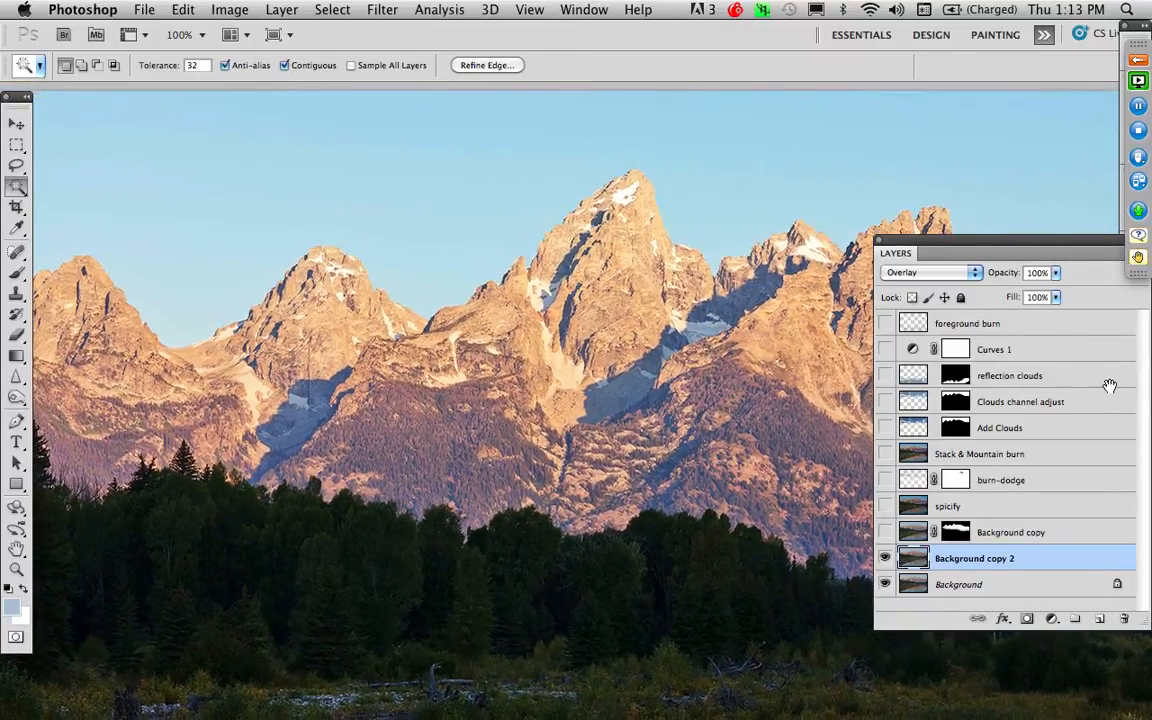
Step: Save the sky selection as a new channel named sky
left_click(332, 9)
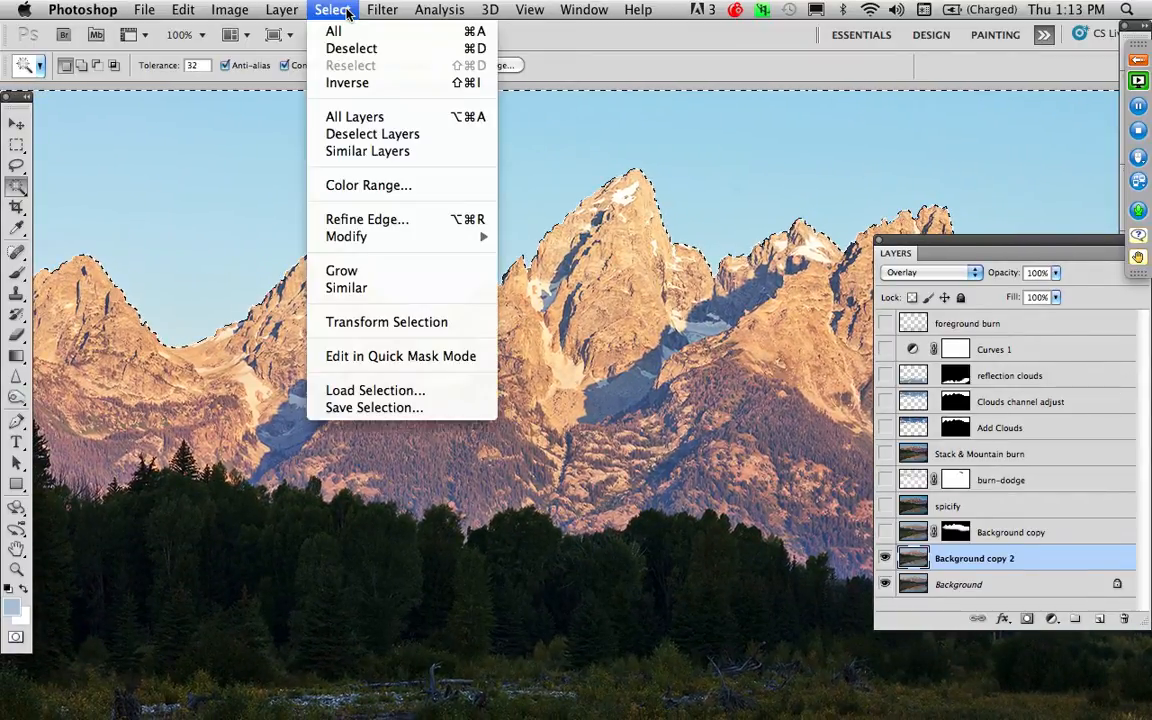
left_click(392, 407)
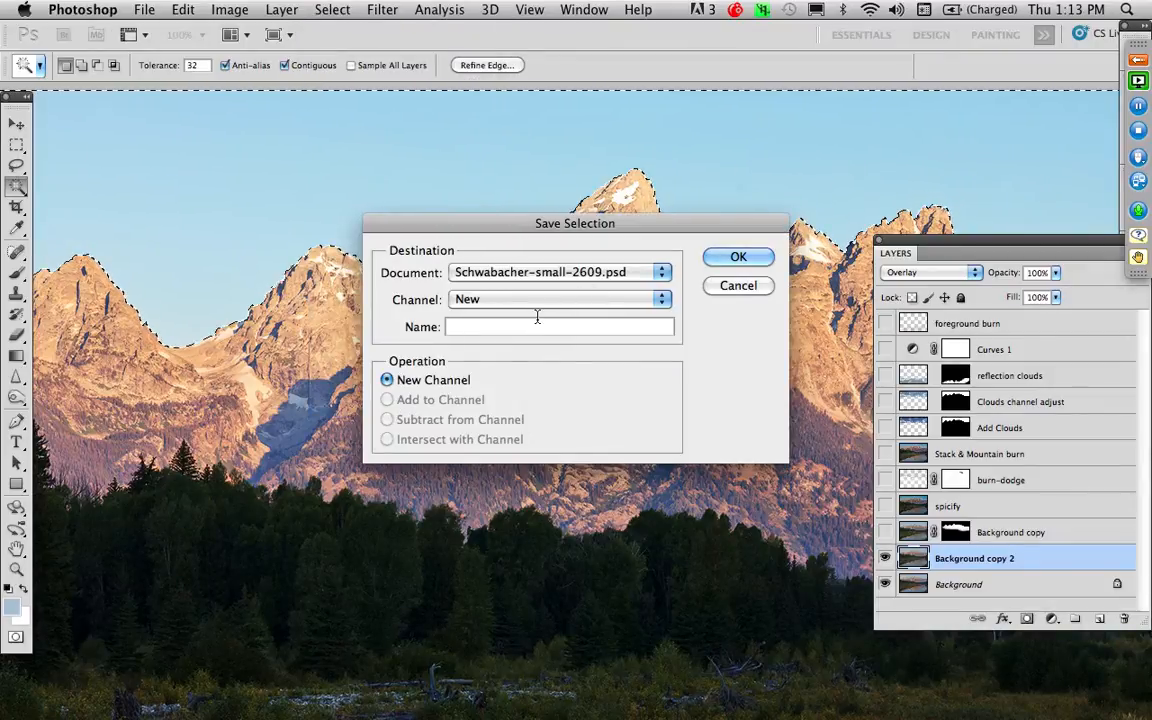
type("sky")
key("Return")
Step: Turn the sky selection into a layer mask on Background copy 2 and invert the mask so it hides the sky
double_click(17, 549)
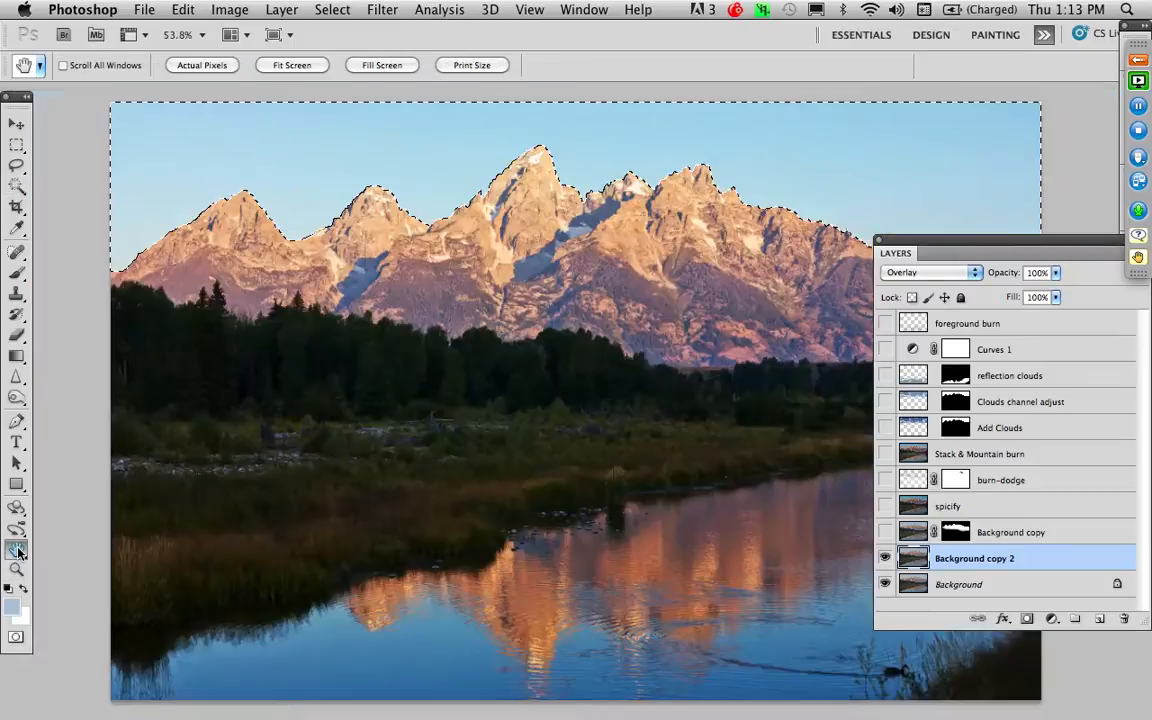
left_click_drag(449, 427, 380, 418)
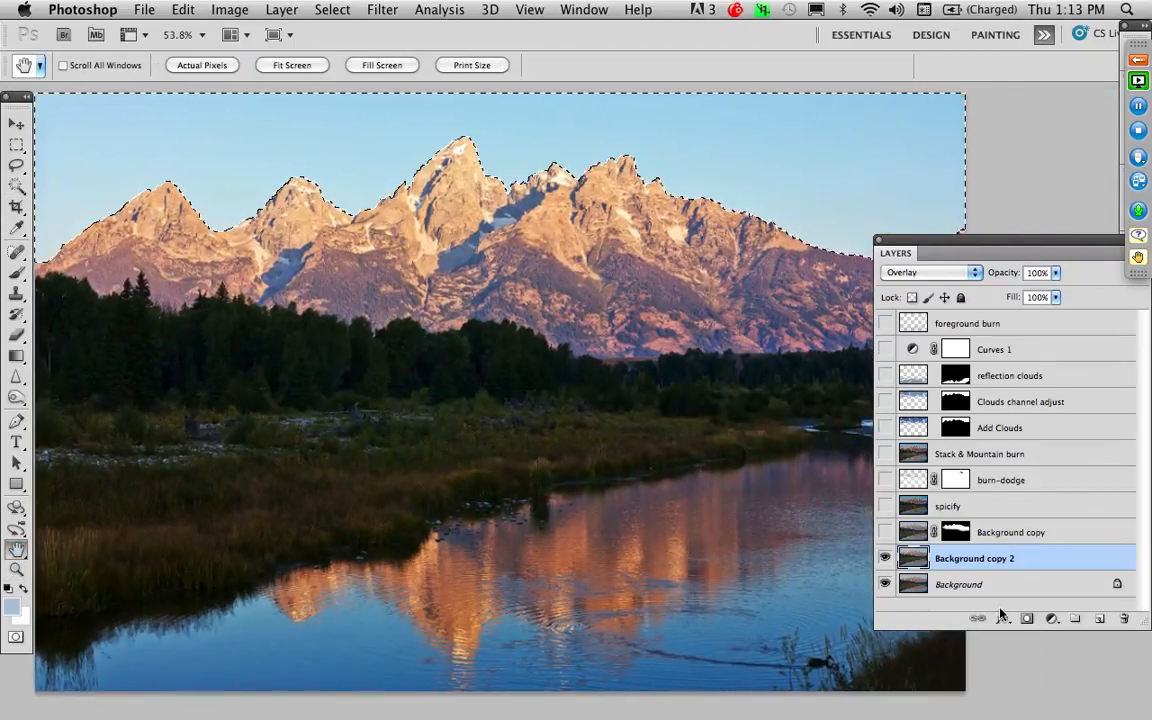
left_click(1027, 618)
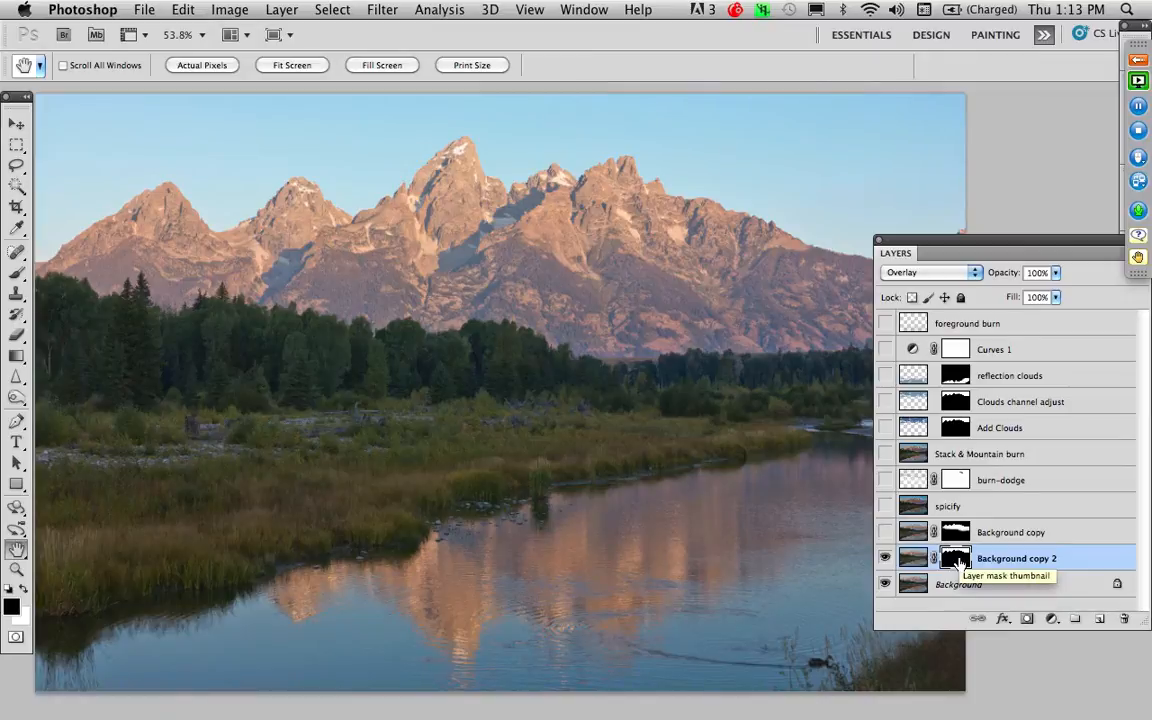
left_click(958, 563, "alt")
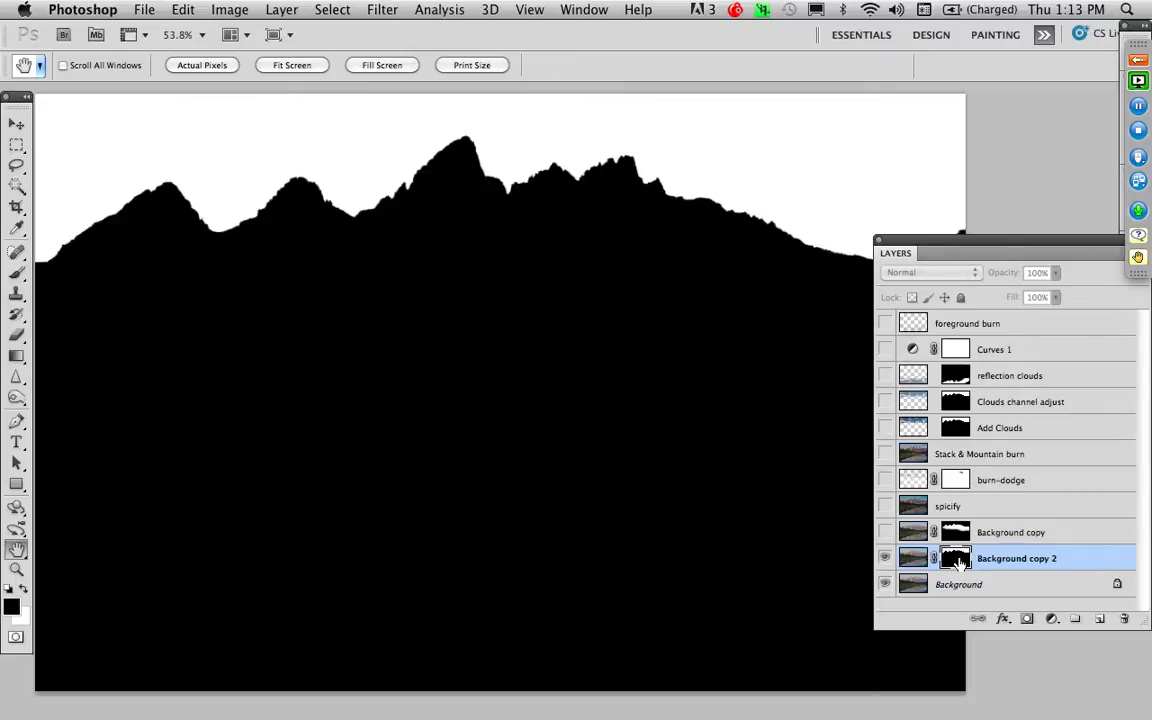
key("super+i")
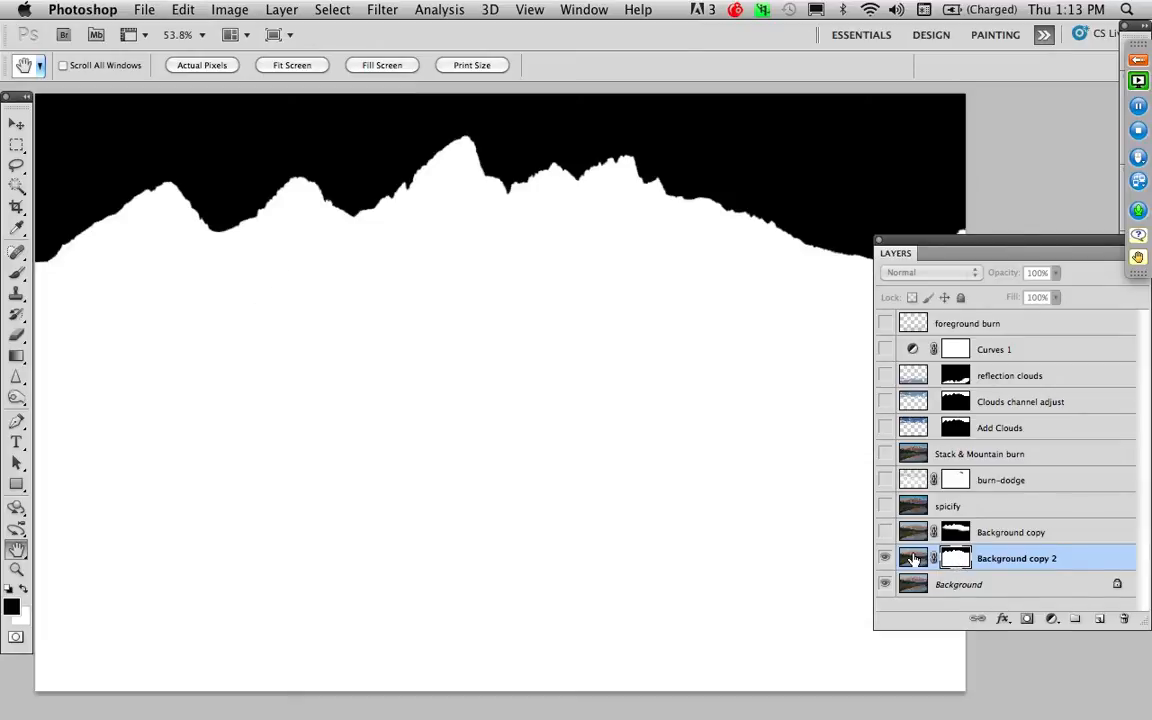
left_click(913, 558)
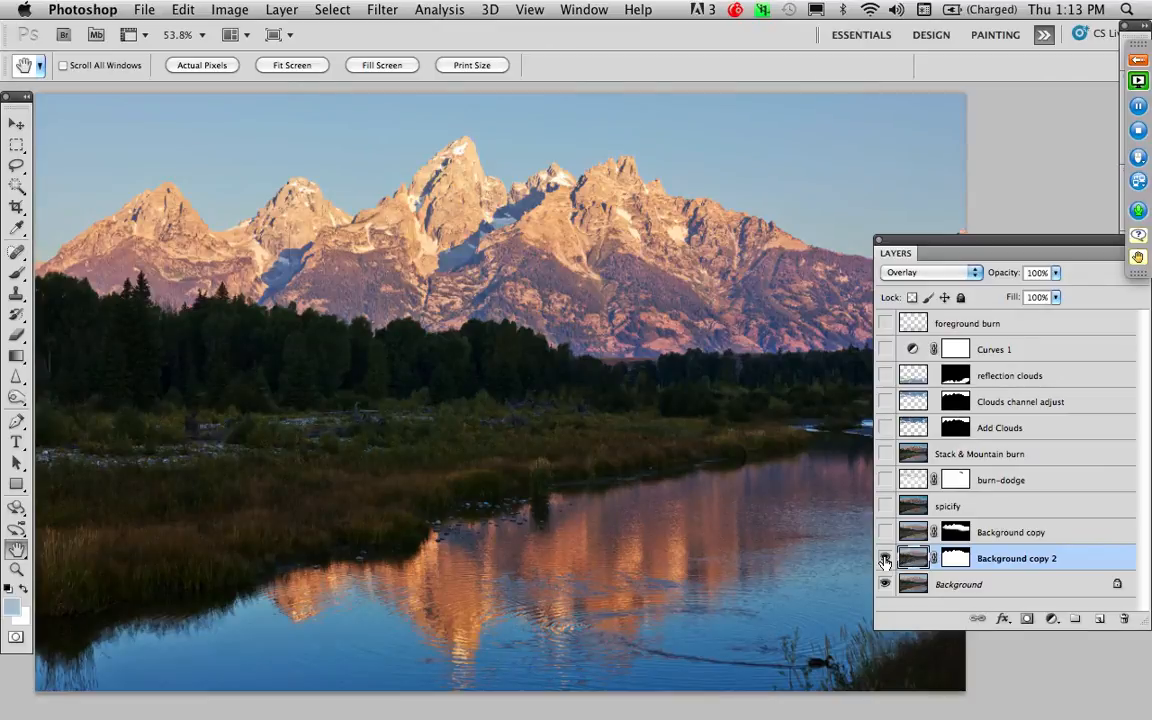
Step: Compare the photo with and without Background copy 2 by toggling the layer's visibility
left_click(885, 558)
left_click(885, 558)
left_click(885, 558)
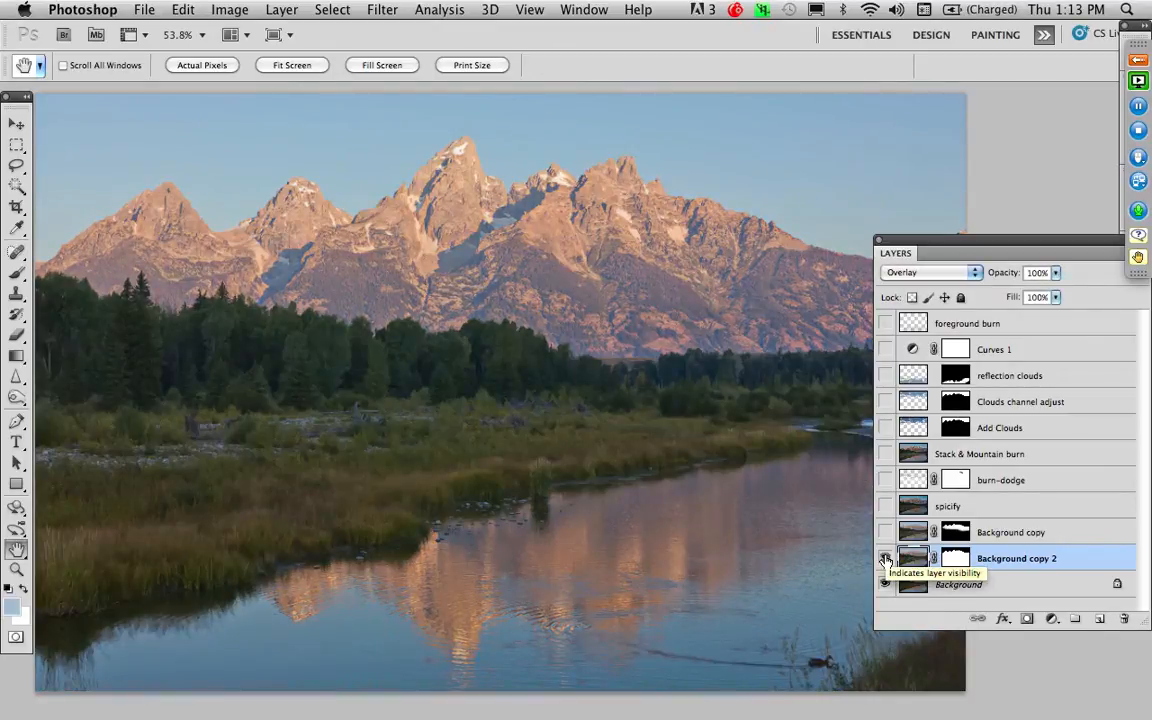
left_click(885, 558)
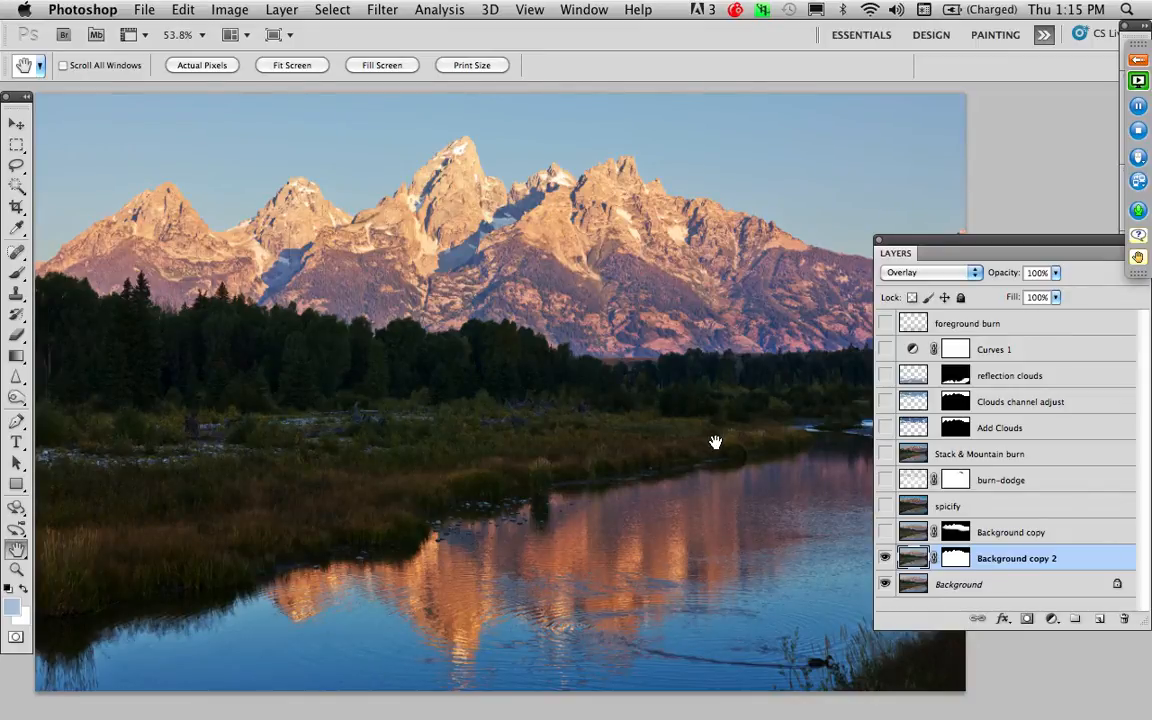
Step: Set up a Brush with default black and white colours and a size of 250
left_click(925, 565)
key("d")
key("b")
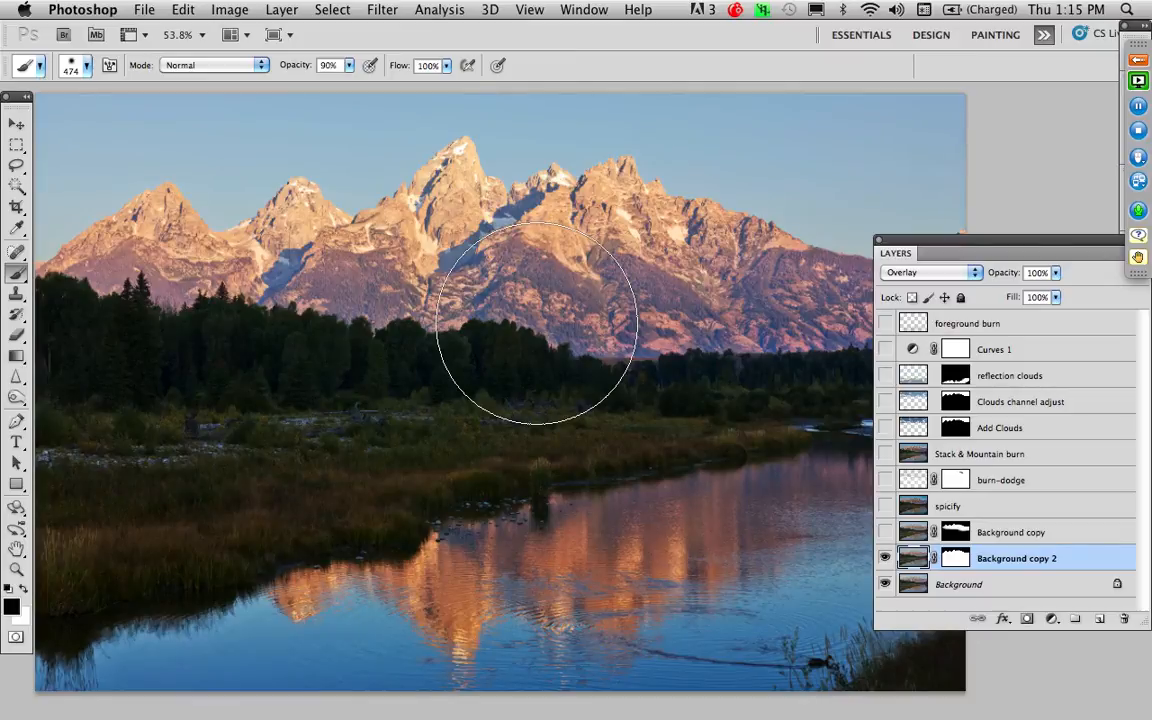
key("bracketleft")
key("bracketleft")
key("bracketleft")
key("bracketright")
key("bracketright")
key("bracketright")
key("bracketright")
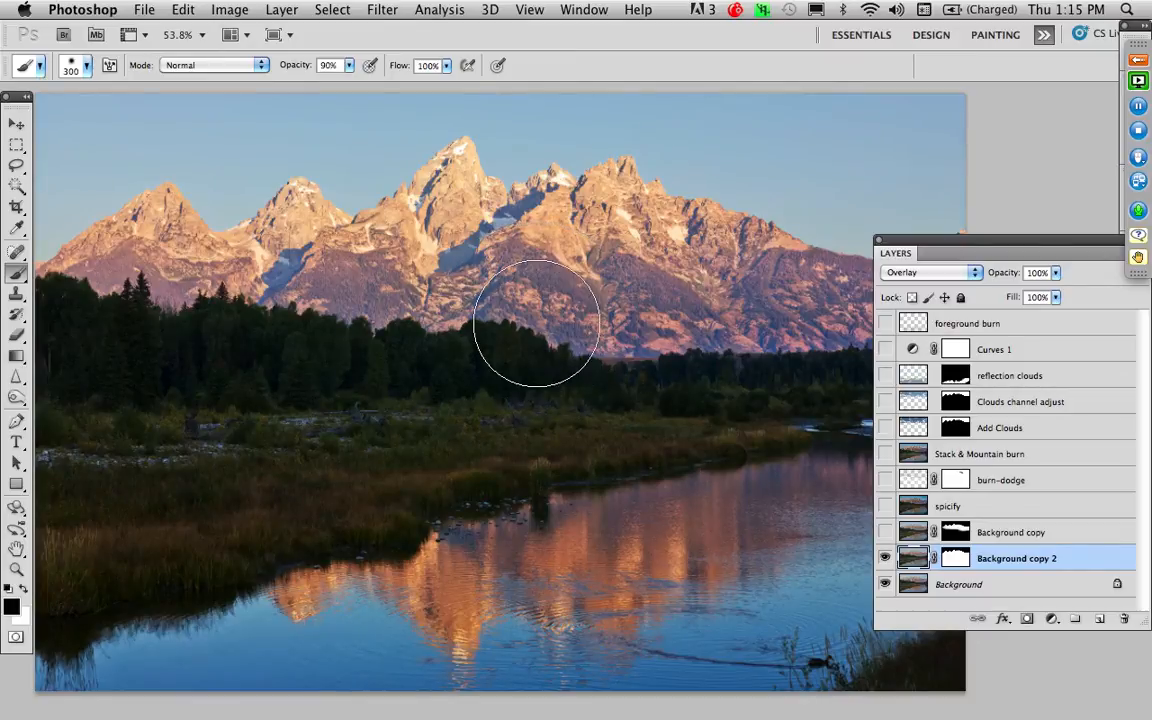
key("bracketleft")
key("bracketleft")
key("bracketleft")
key("bracketleft")
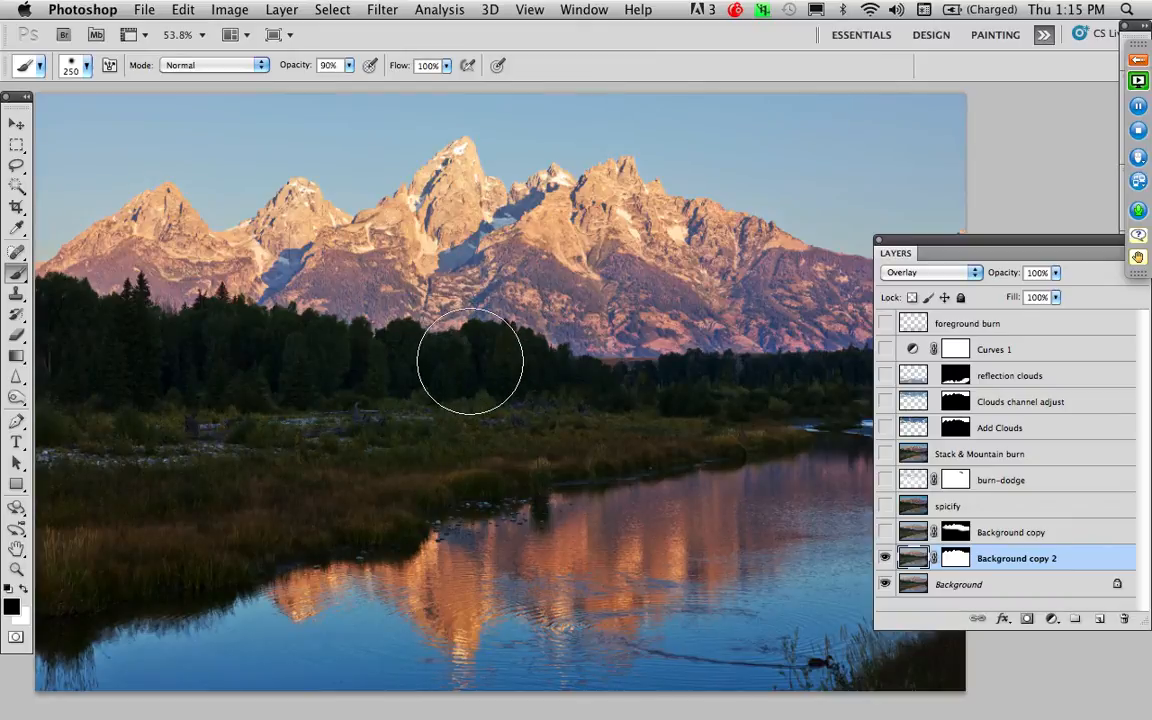
Step: Set the brush opacity to 50% and ready the Brush with the whole photo shown at 50% zoom
mouse_move(470, 366)
left_mouse_down()
mouse_move(643, 375)
mouse_move(463, 381)
mouse_move(648, 391)
mouse_move(520, 400)
mouse_move(513, 329)
left_mouse_up()
mouse_move(513, 281)
left_mouse_down()
mouse_move(501, 484)
mouse_move(498, 295)
mouse_move(494, 365)
mouse_move(430, 392)
left_mouse_up()
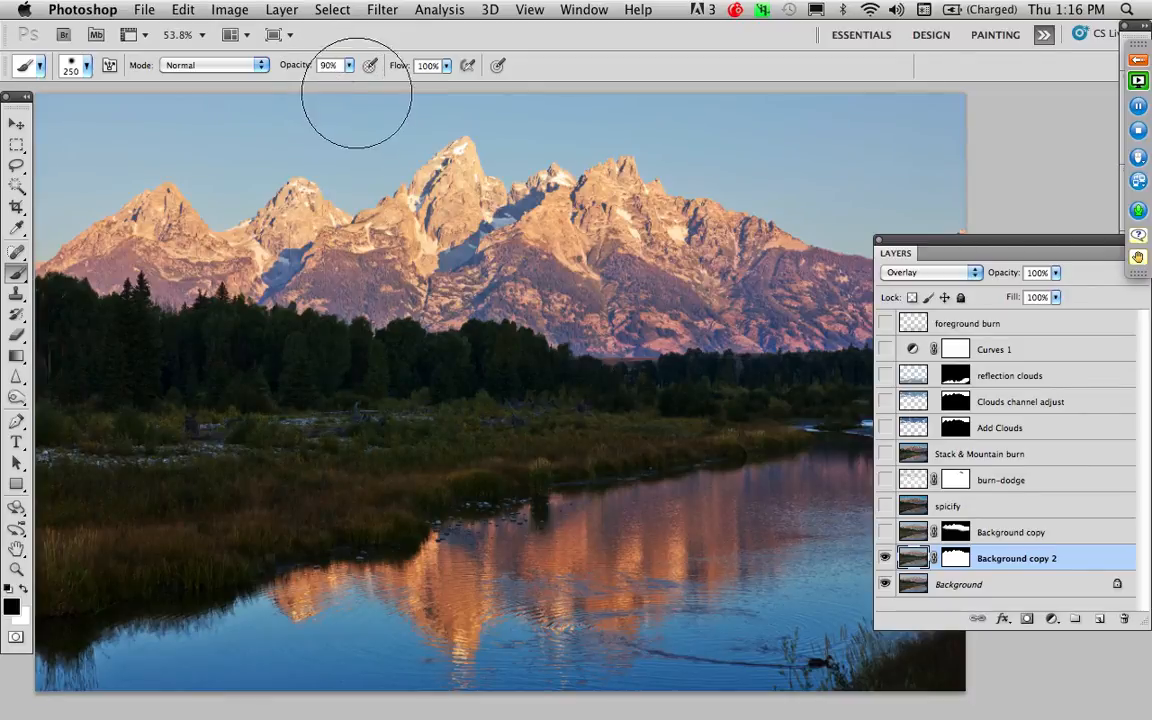
key("9")
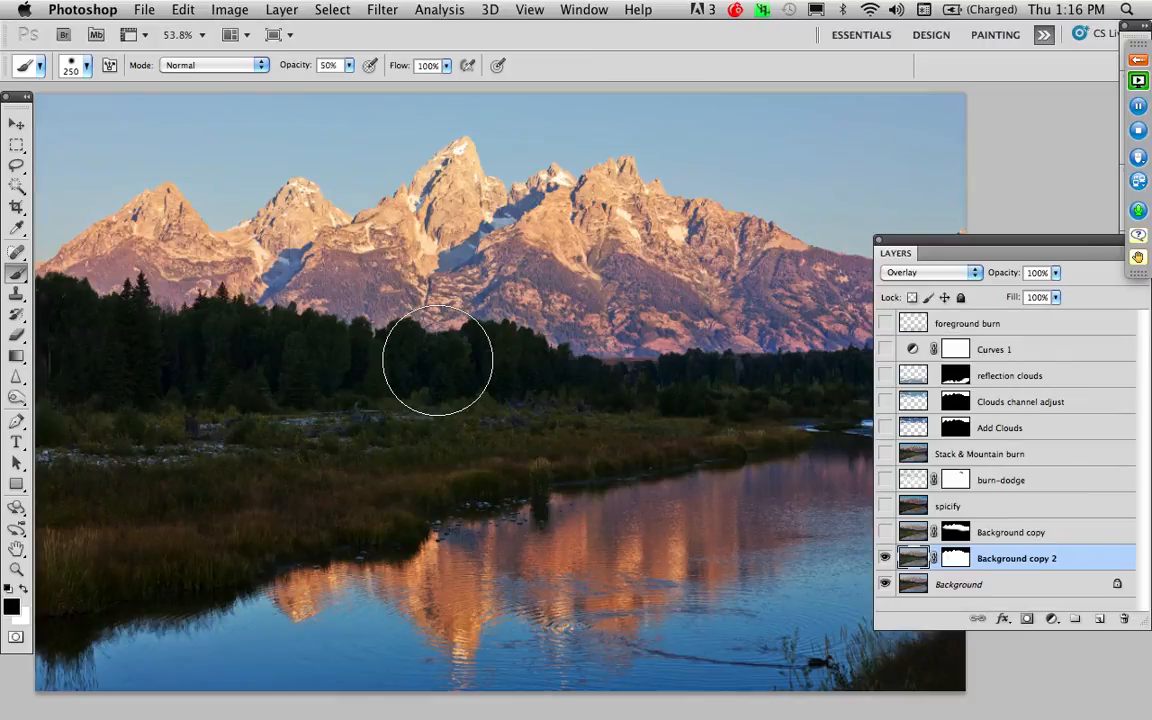
key("z")
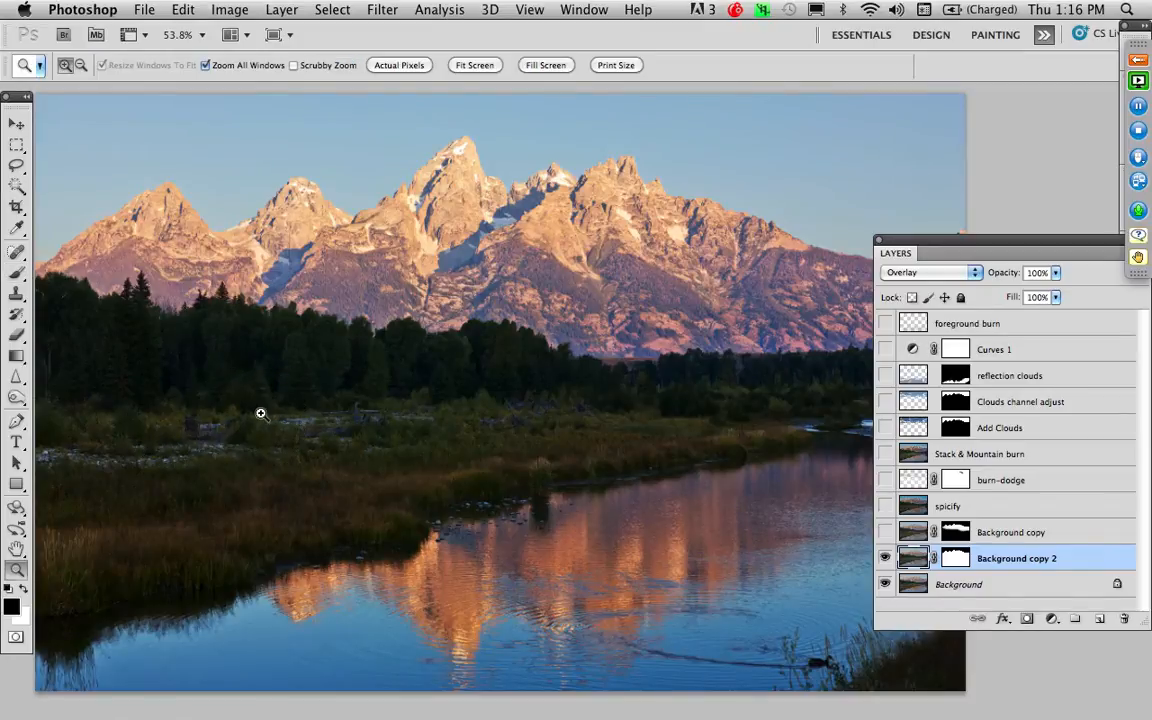
left_click(260, 412, "alt")
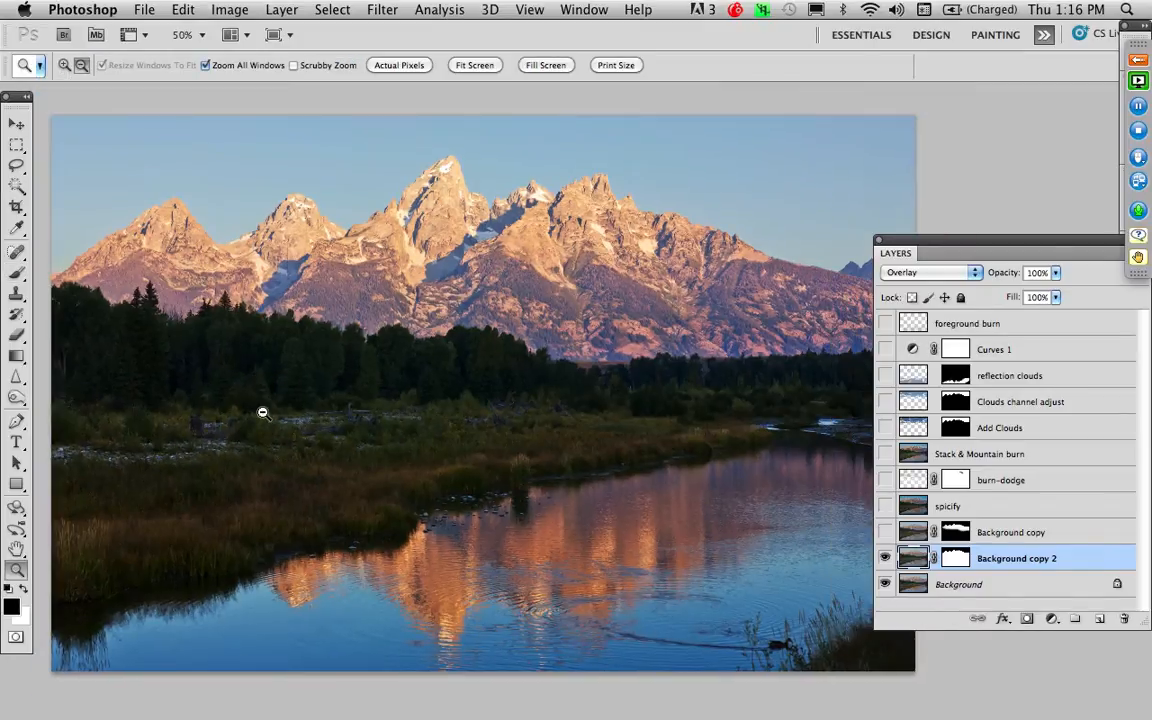
left_click(317, 416, "alt")
mouse_move(370, 417)
left_mouse_down()
mouse_move(440, 378)
mouse_move(373, 432)
mouse_move(381, 411)
left_mouse_up()
left_click(440, 378)
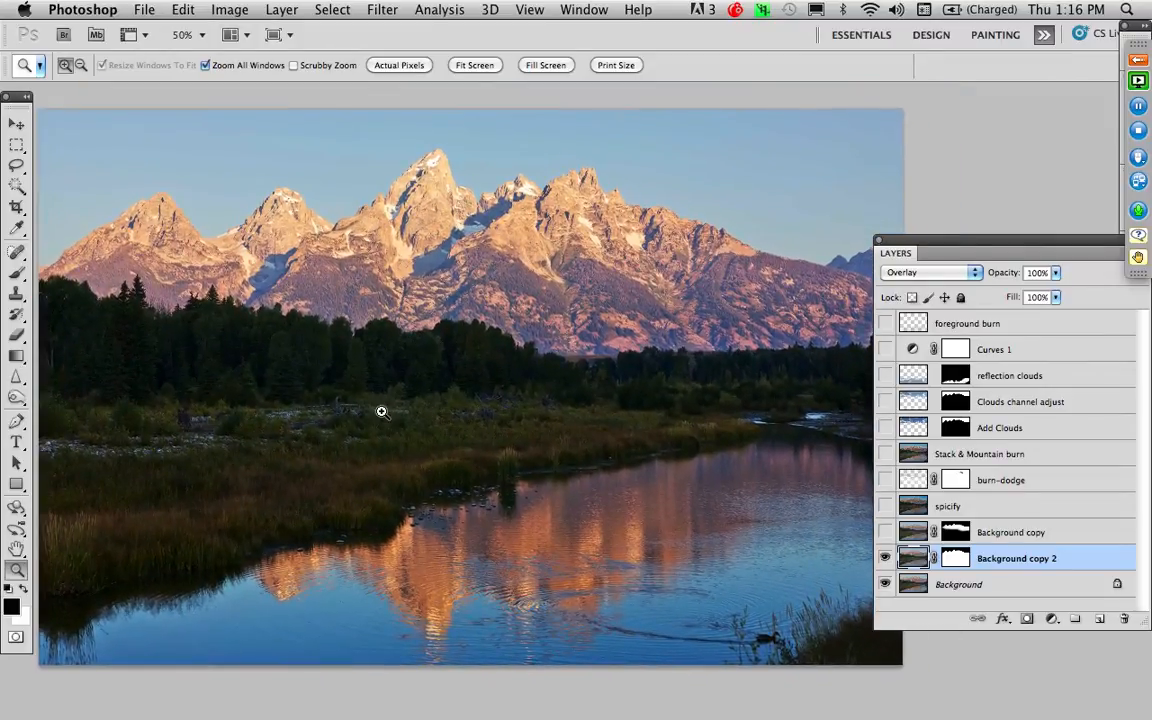
key("b")
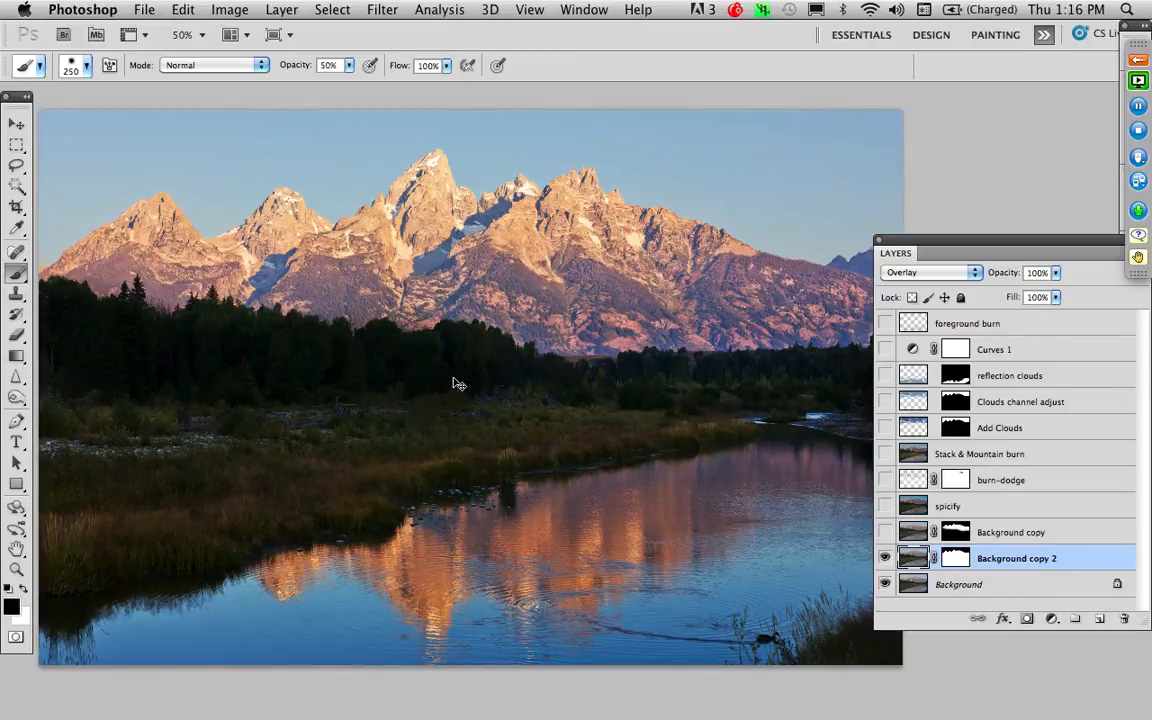
Step: Paint black at 50% opacity on Background copy 2's mask over the tree line and grassy bank to soften the Overlay effect there
left_click(956, 559)
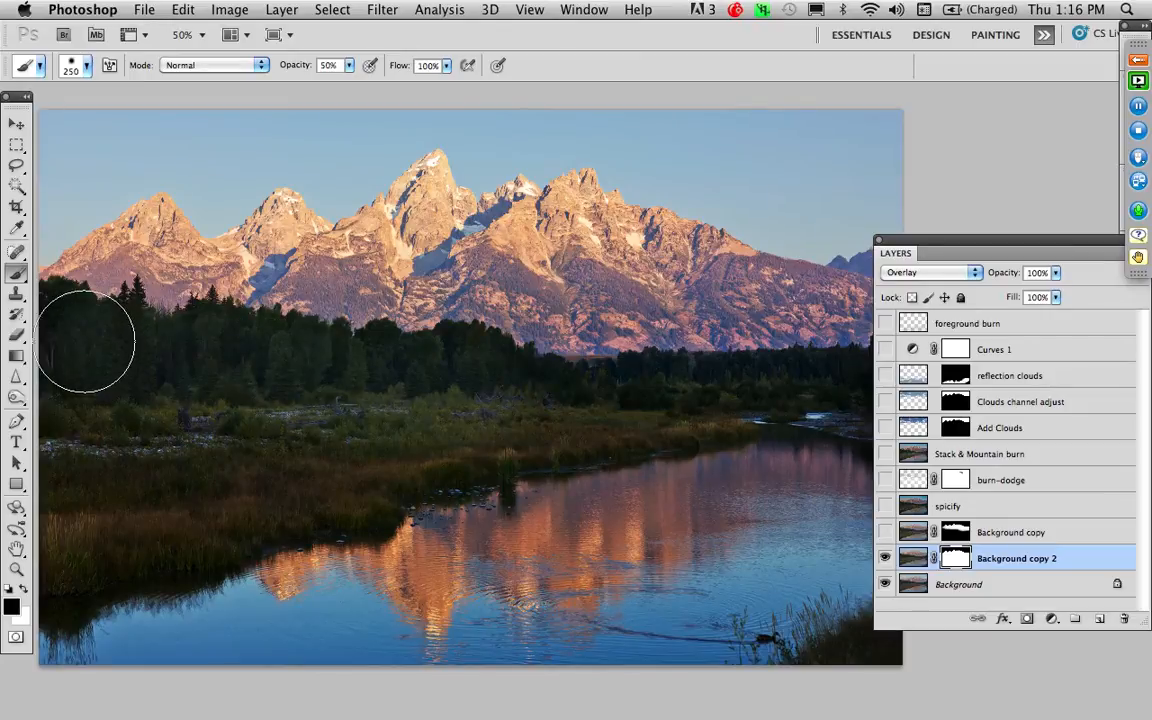
mouse_move(77, 415)
left_mouse_down()
mouse_move(108, 500)
mouse_move(140, 503)
mouse_move(82, 553)
mouse_move(205, 487)
mouse_move(275, 465)
mouse_move(648, 401)
mouse_move(881, 392)
mouse_move(608, 407)
mouse_move(471, 377)
mouse_move(267, 371)
mouse_move(104, 348)
left_mouse_up()
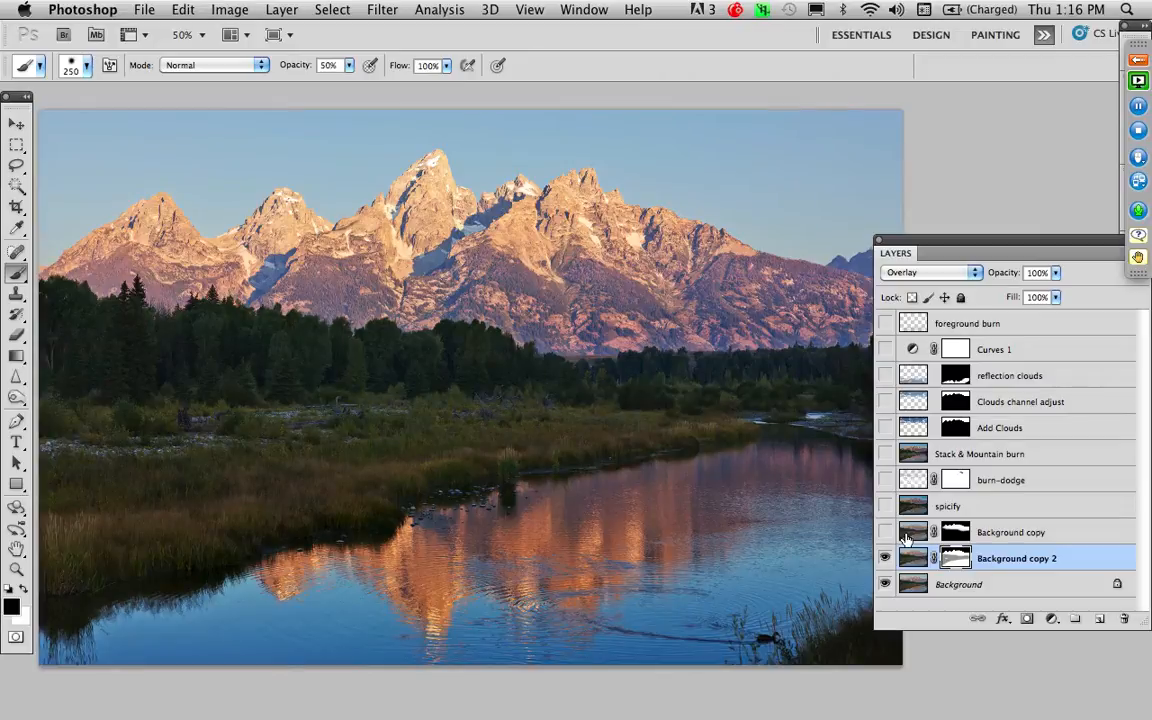
Step: Examine Background copy 2's mask on its own with a trial overlapping stroke over the grassy bank, and return to the photo
left_click(951, 564, "alt")
left_click_drag(237, 417, 113, 414)
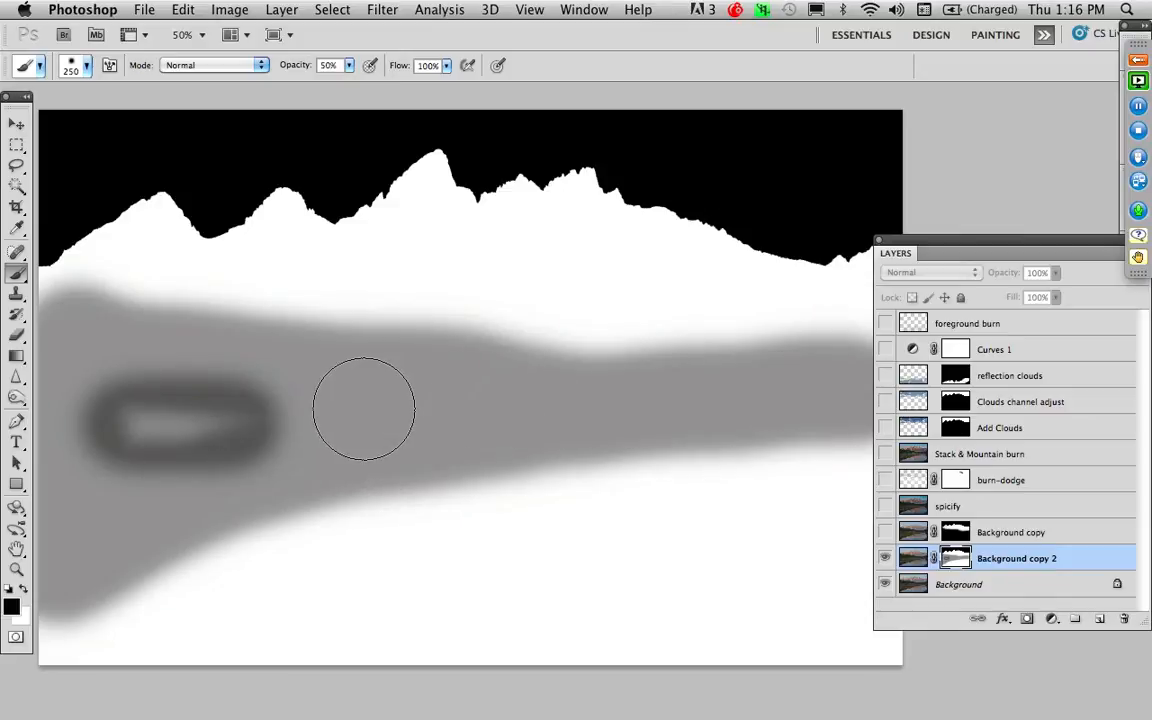
left_click(907, 560)
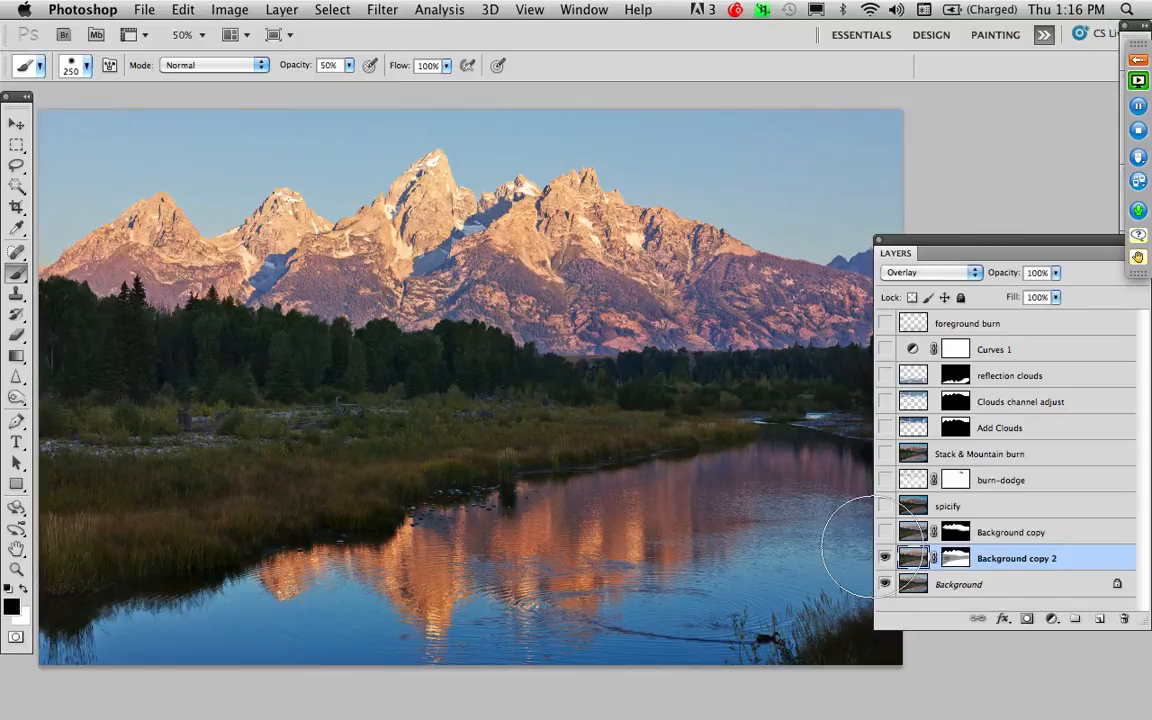
Step: Compare the photo with and without the freshly brushed Background copy 2 by toggling its visibility
left_click(886, 558)
left_click(886, 558)
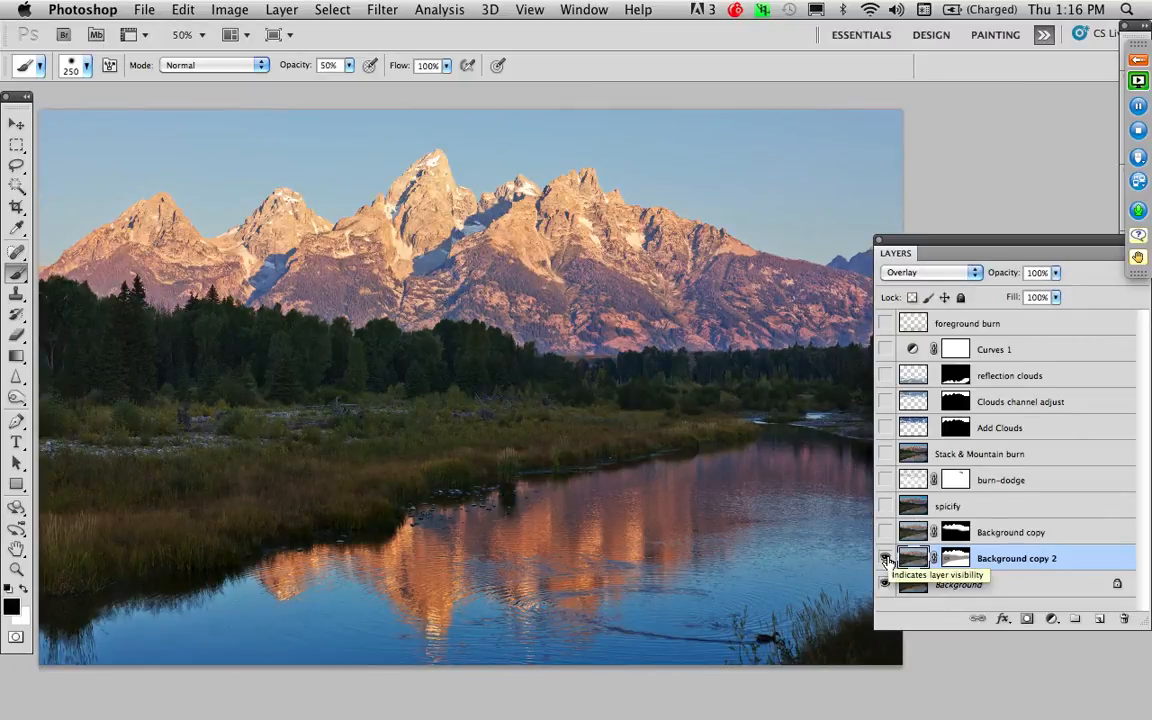
left_click(886, 558)
left_click(886, 558)
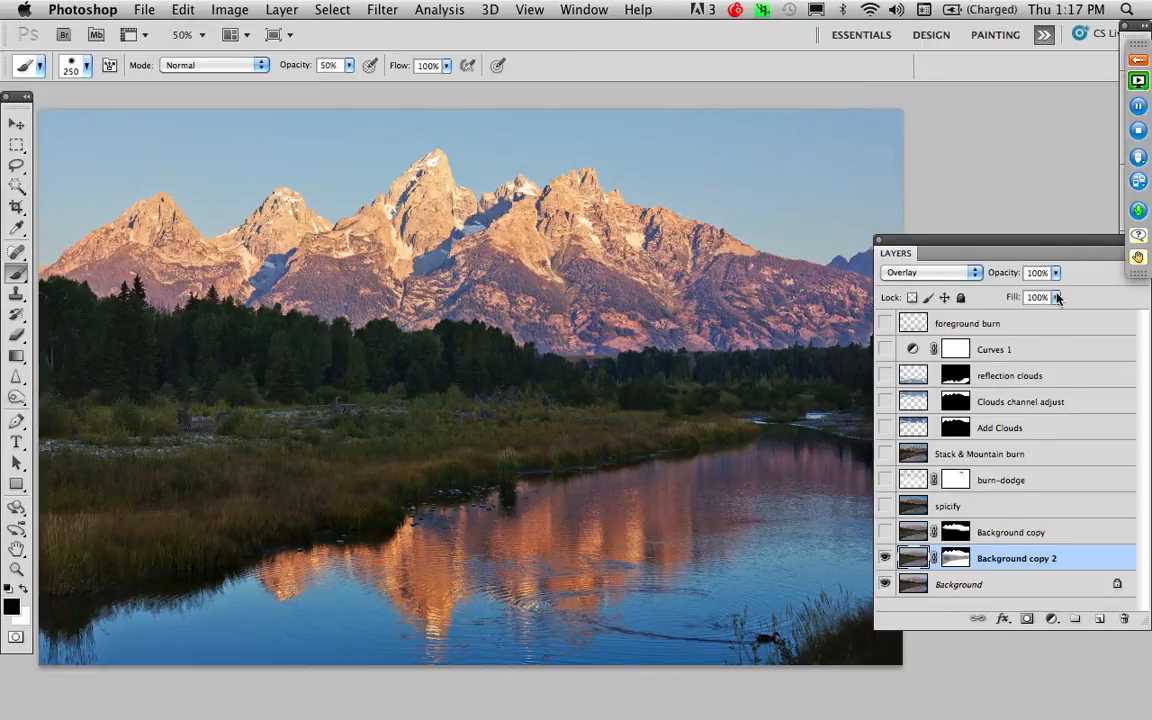
Step: Merge the visible layers into a new layer directly above Background copy 2 while keeping the originals
left_click_drag(1082, 241, 1019, 232)
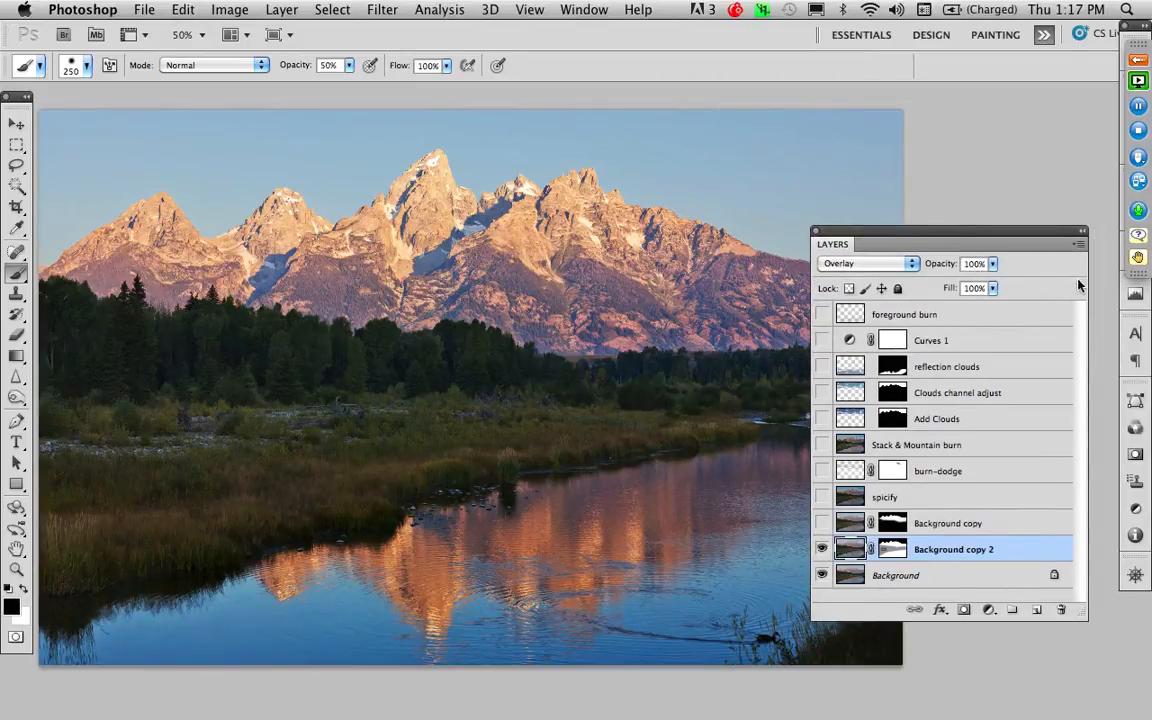
left_click(1080, 245)
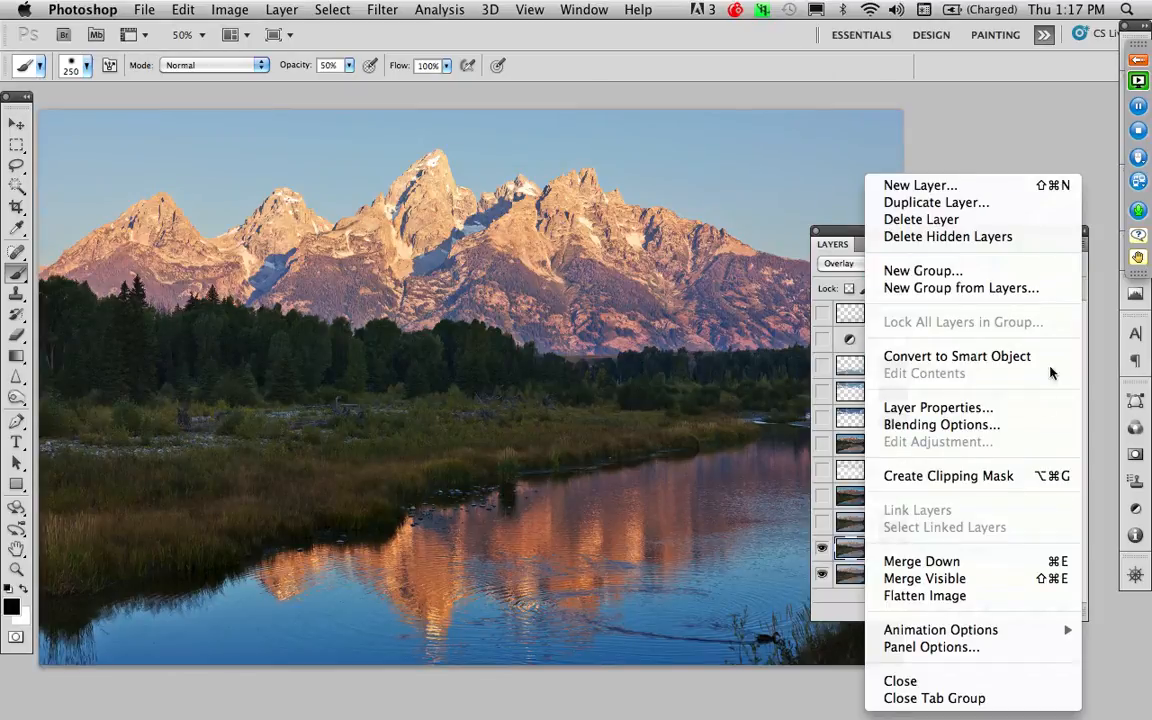
left_click(1015, 579, "alt")
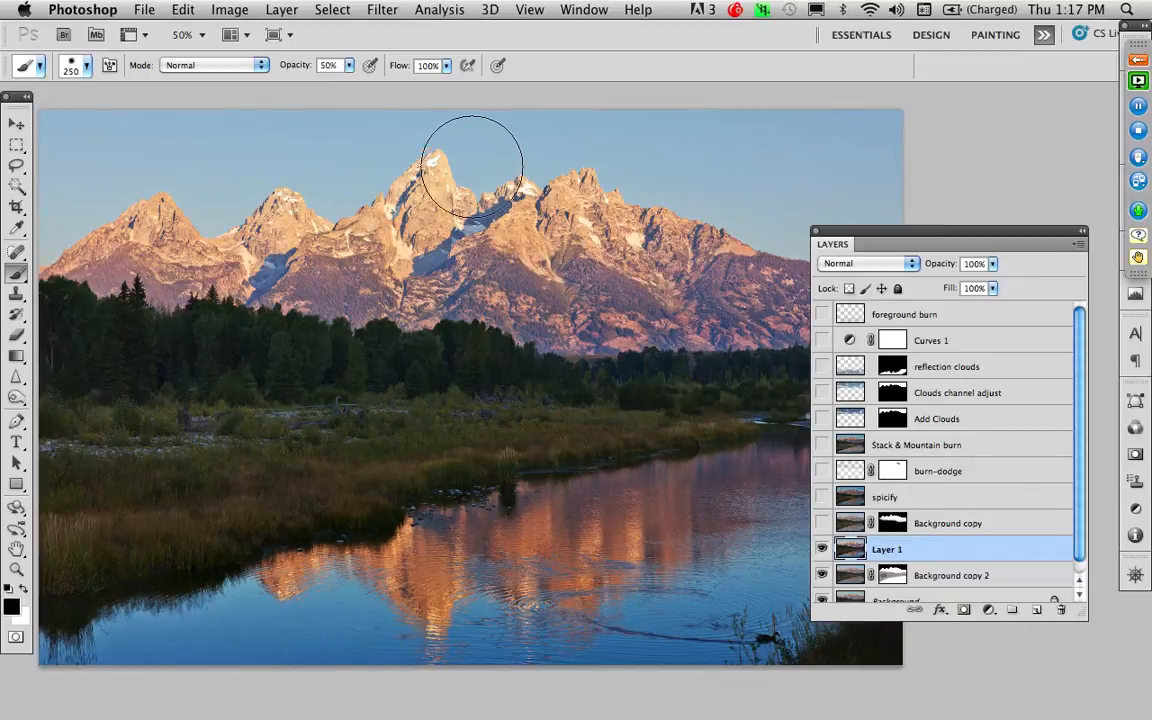
Step: Bring up the Topaz Labs filters for the merged layer
left_click(385, 10)
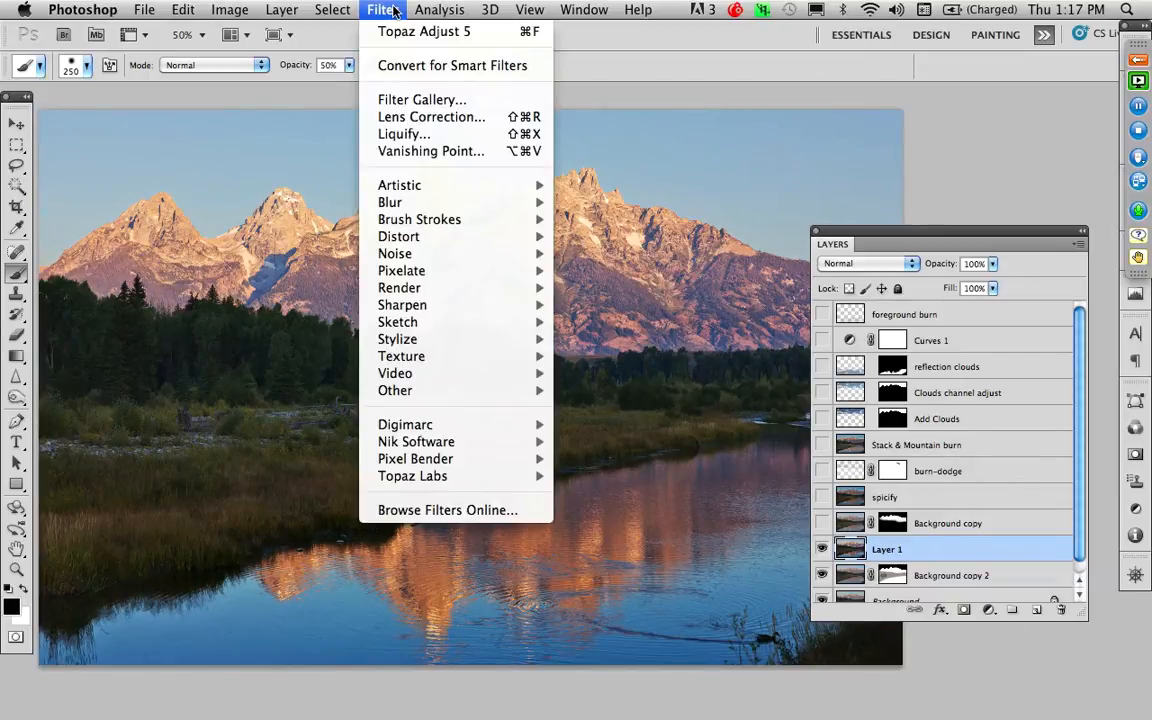
mouse_move(420, 479)
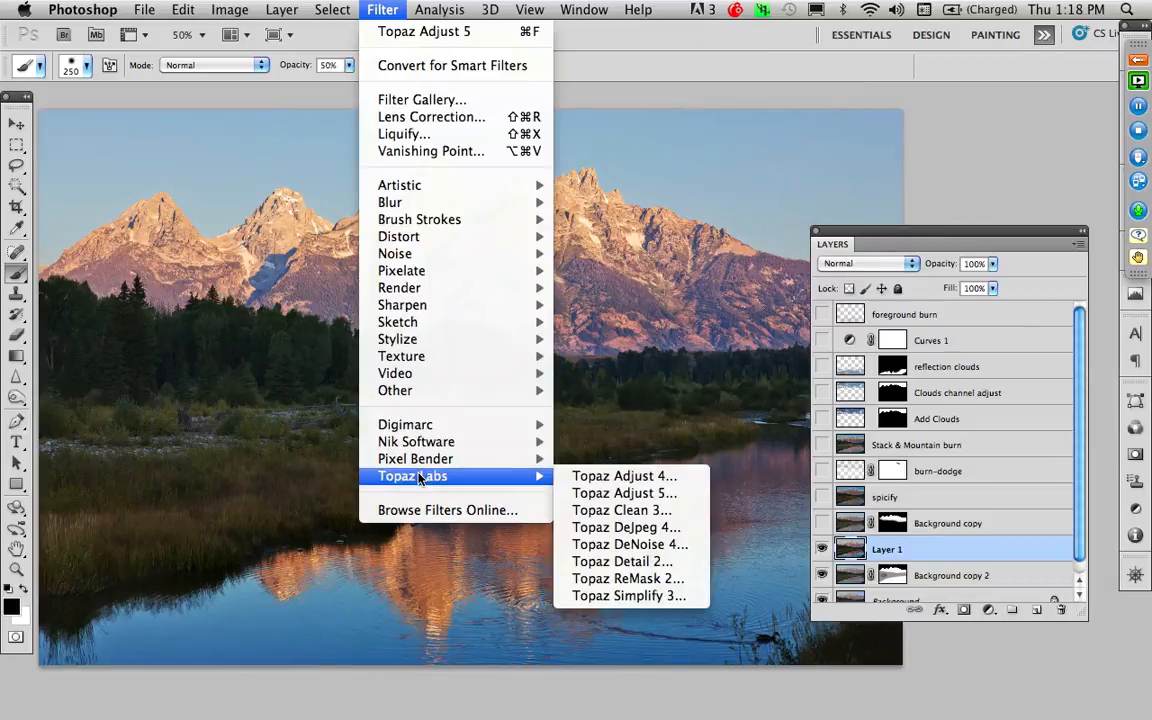
Step: Apply the Topaz Adjust 5 filter to Layer 1 with its last used settings
left_click(651, 494)
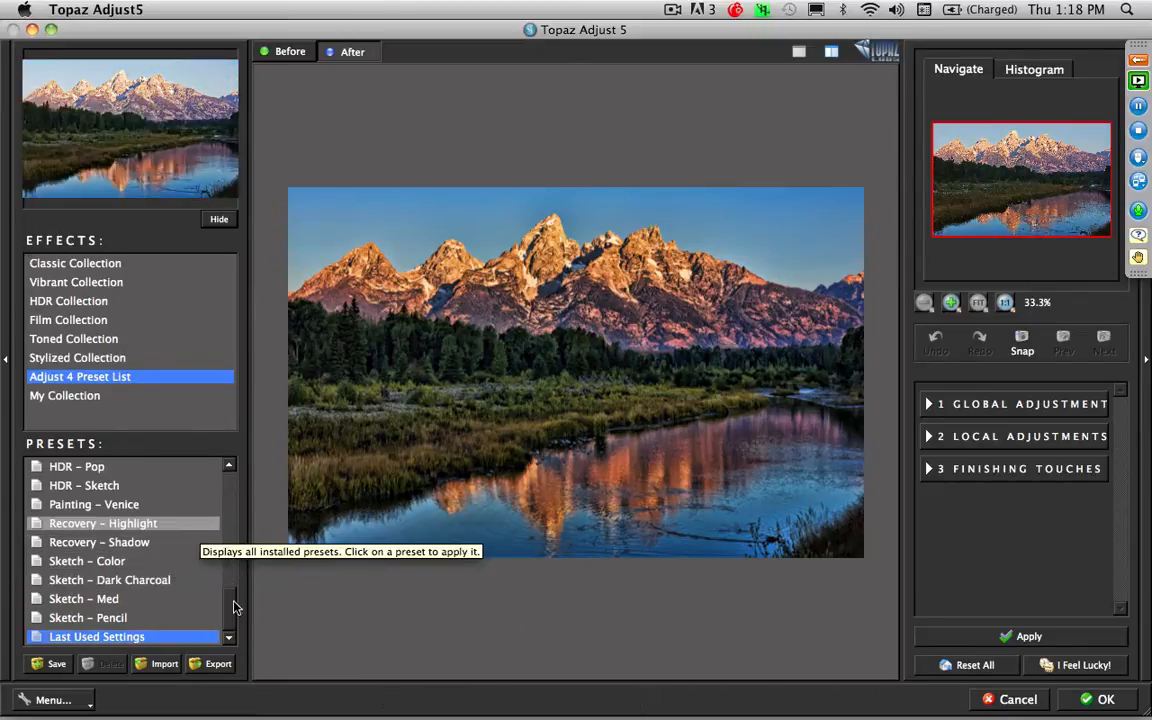
left_click_drag(231, 579, 228, 465)
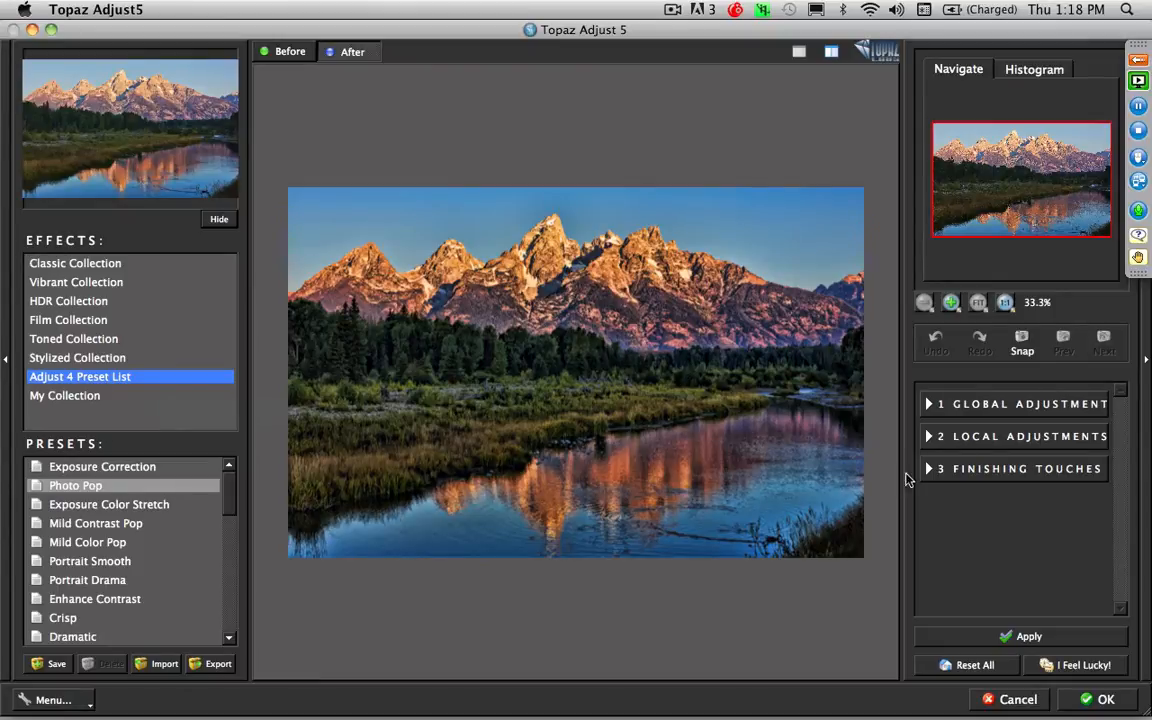
left_click(1086, 702)
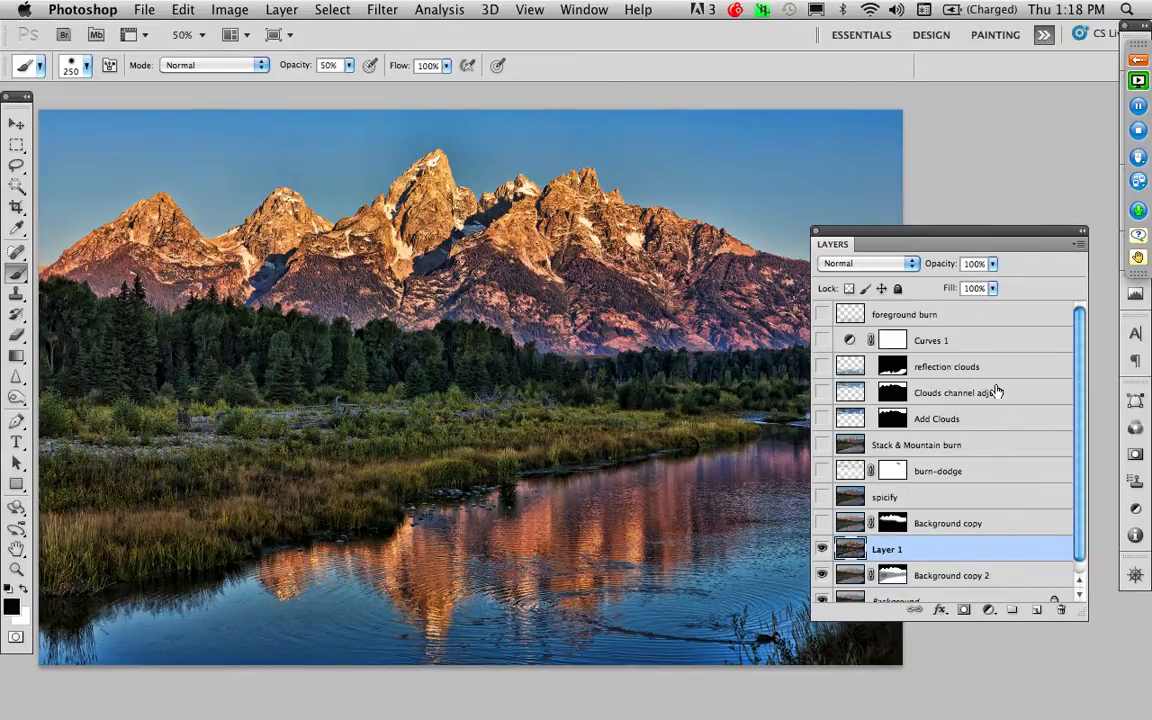
Step: Lower the opacity of the filtered Layer 1 to 35% to soften the effect
left_click(992, 287)
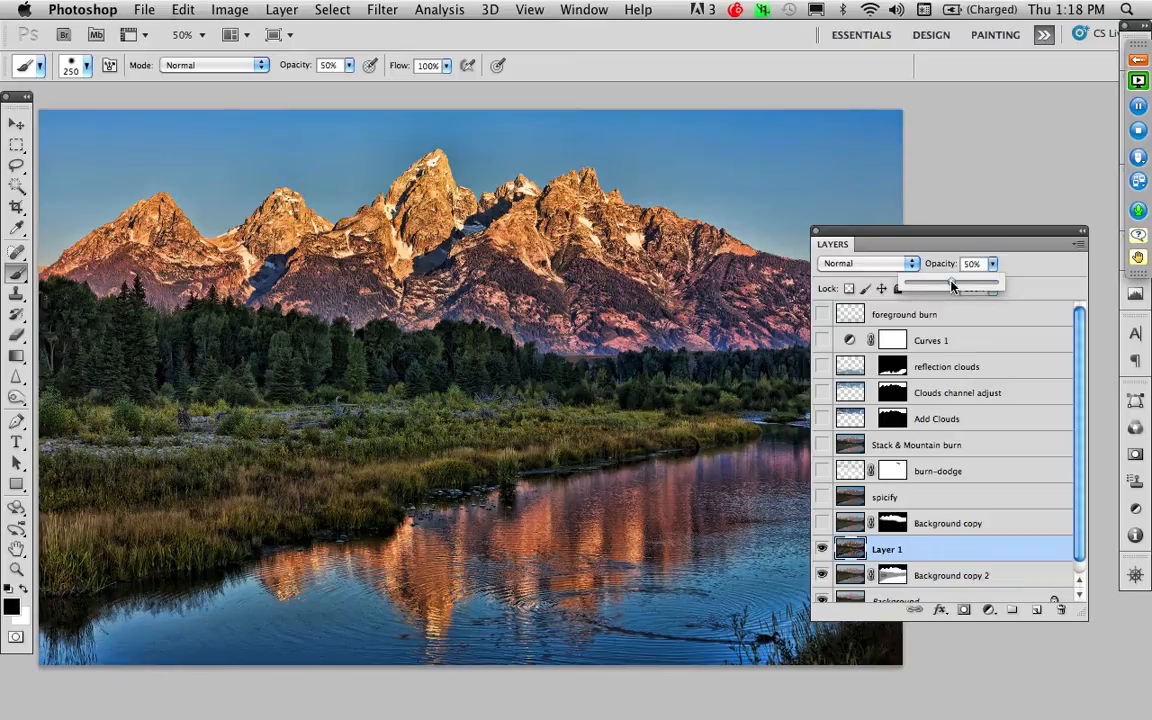
left_click(952, 287)
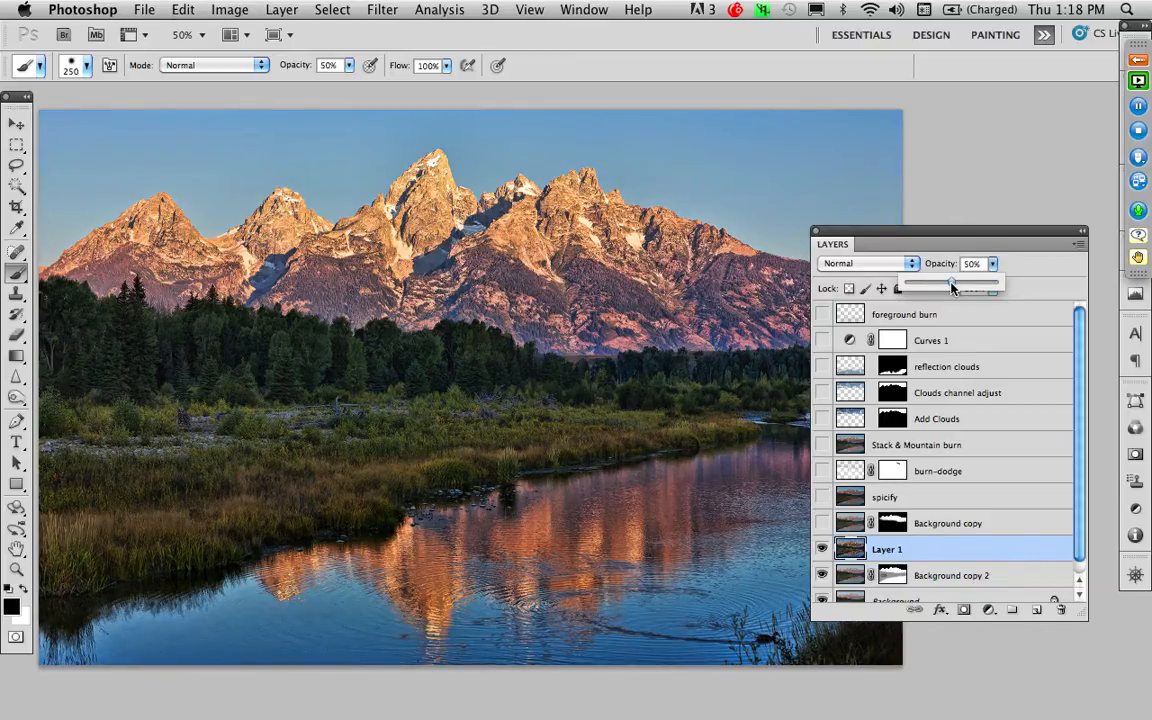
left_click_drag(952, 287, 950, 288)
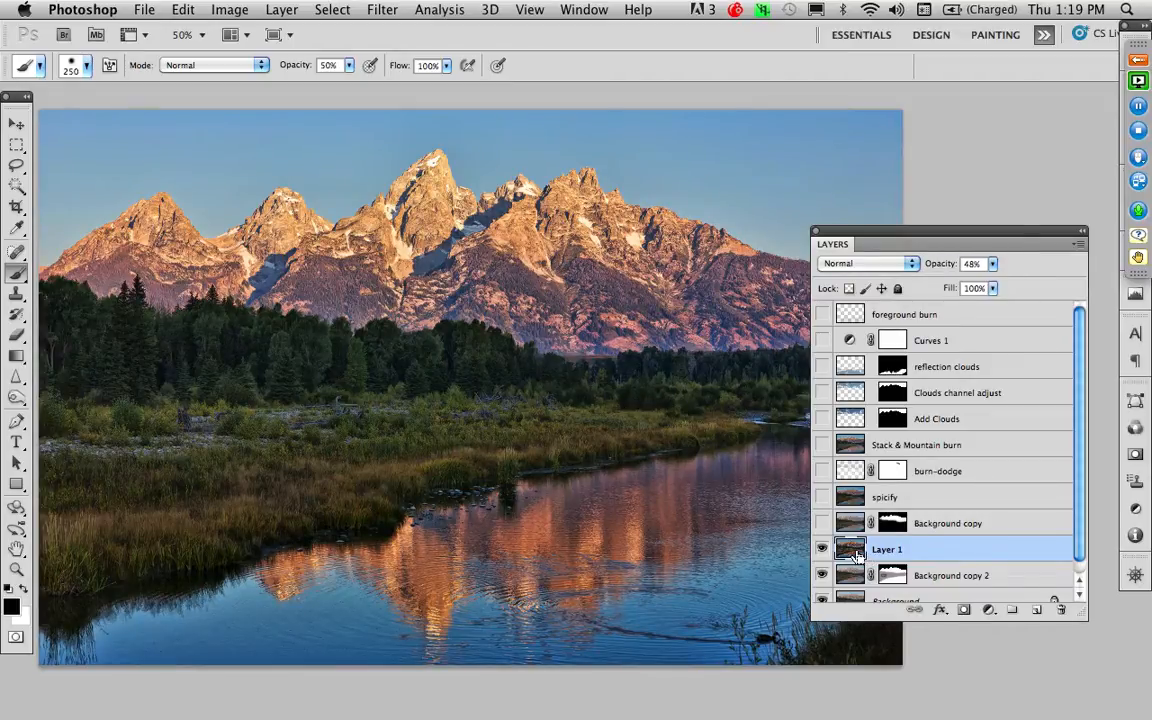
key("super+alt+0")
left_click_drag(566, 320, 596, 484)
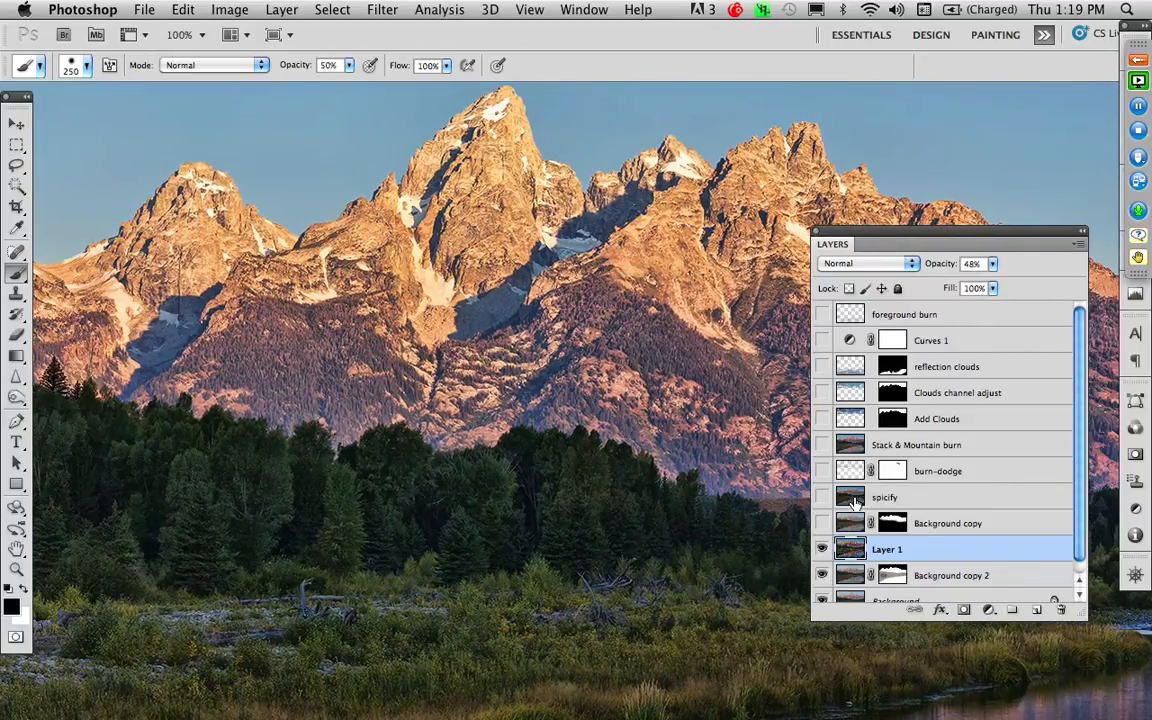
left_click(990, 265)
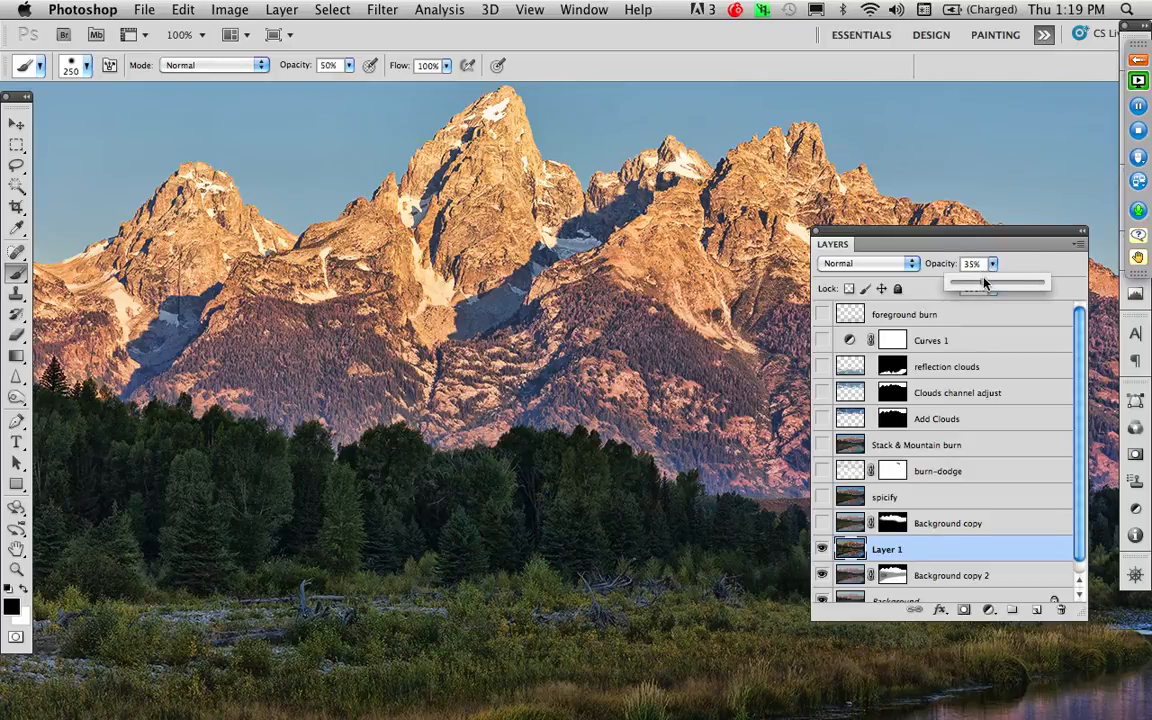
left_click(984, 283)
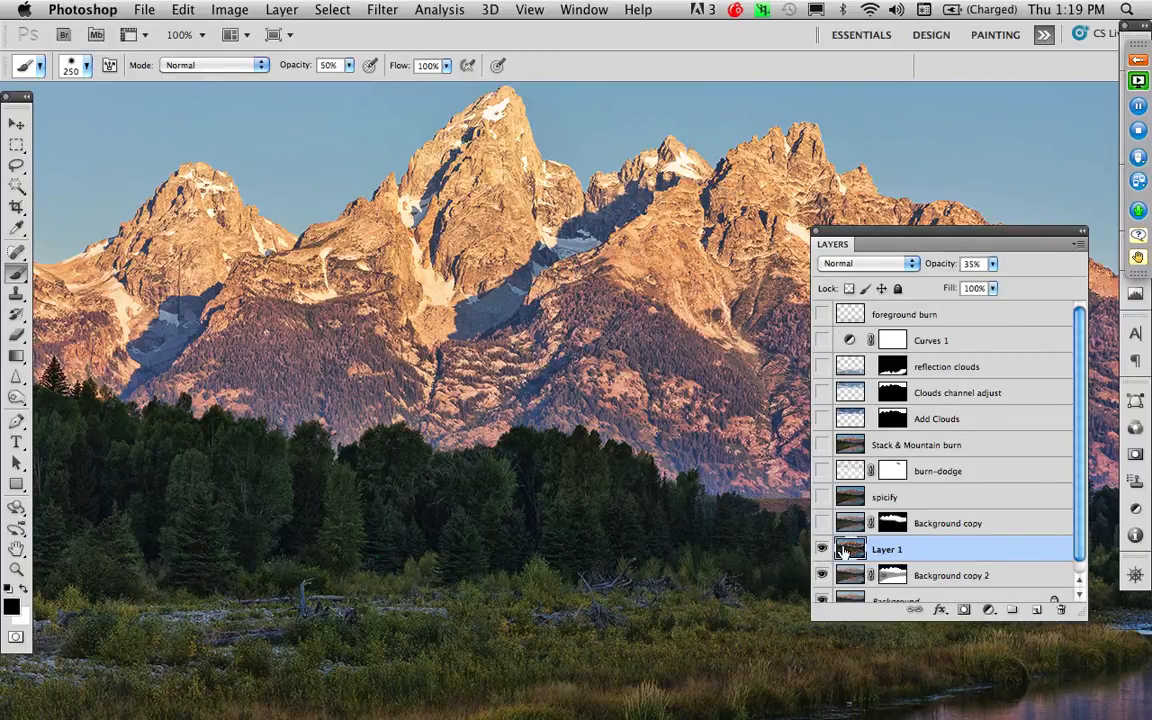
Step: Compare the photo with and without Layer 1 and Background copy 2, moving the layer list clear of the image
key("super+0")
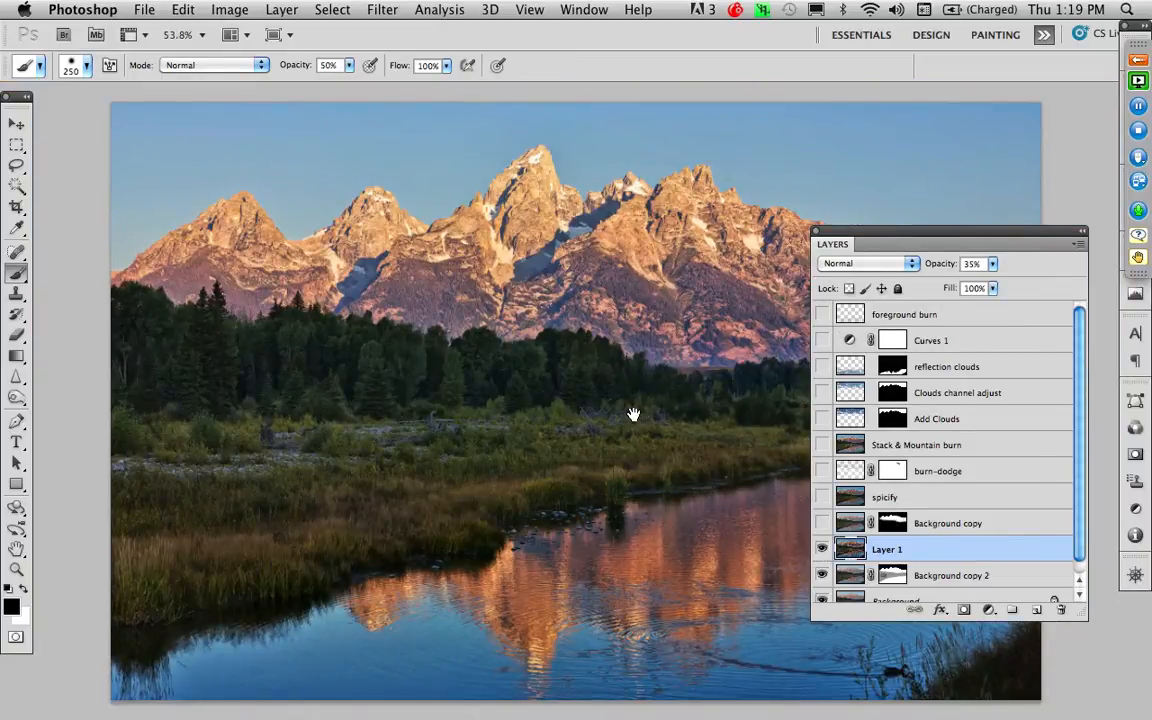
left_click_drag(632, 411, 588, 387)
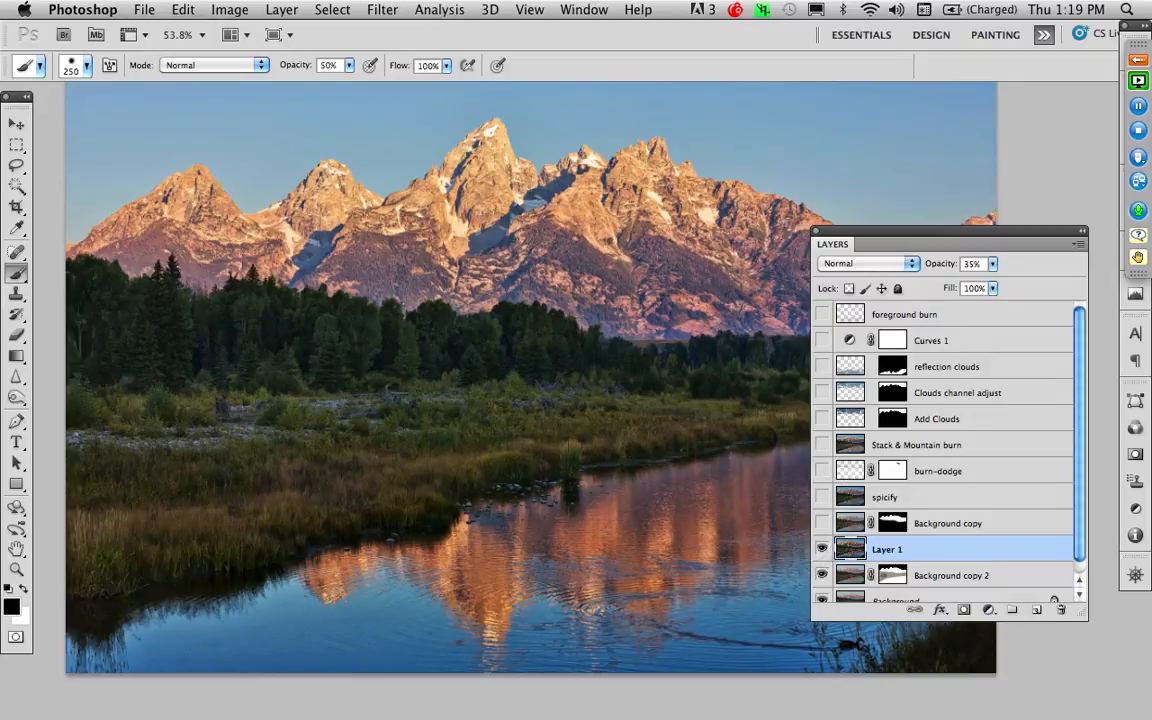
left_click(821, 549)
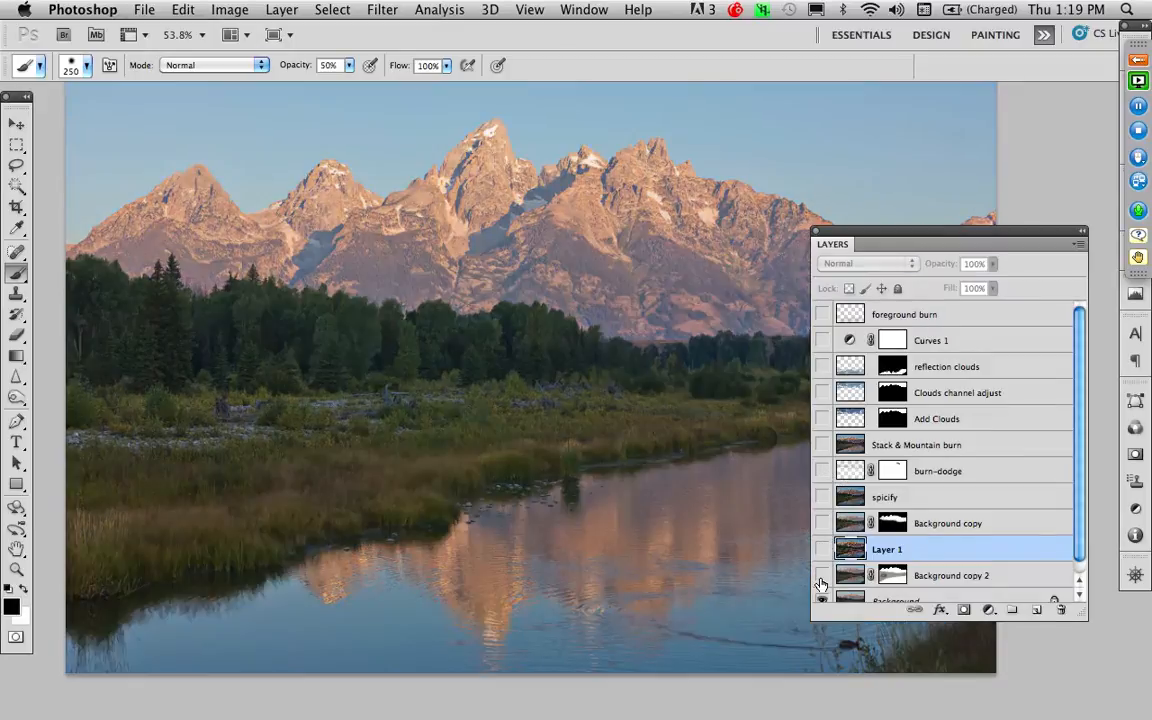
left_click(821, 551)
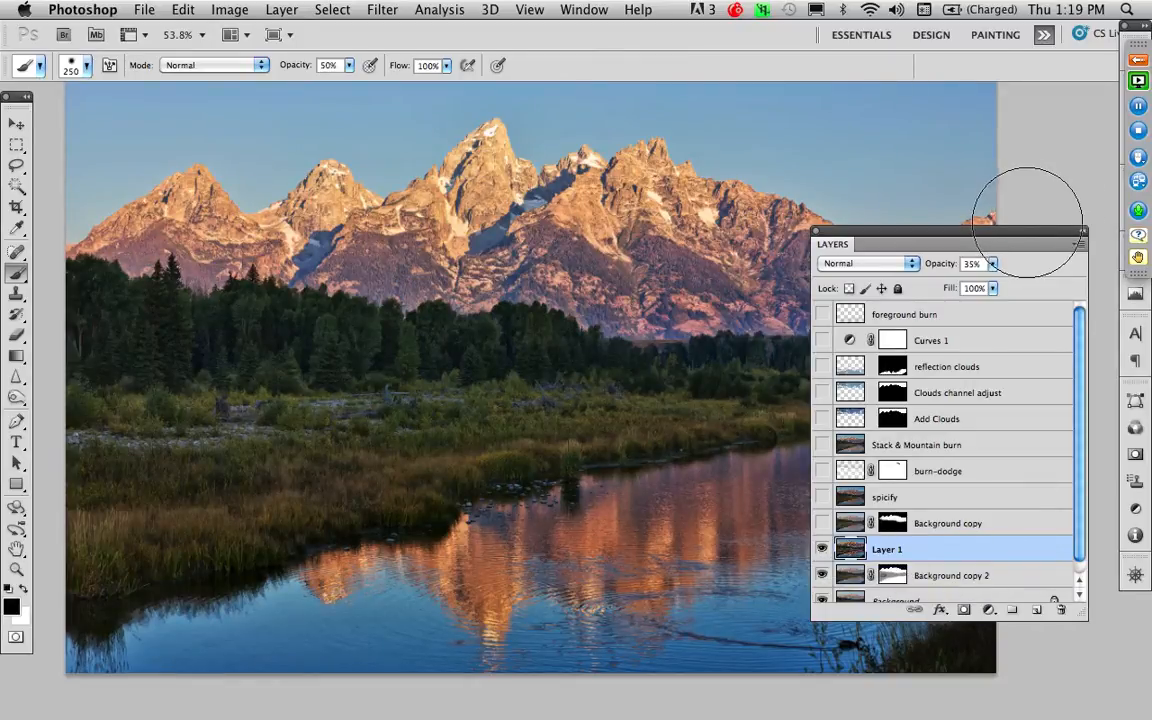
left_click_drag(1020, 231, 1051, 89)
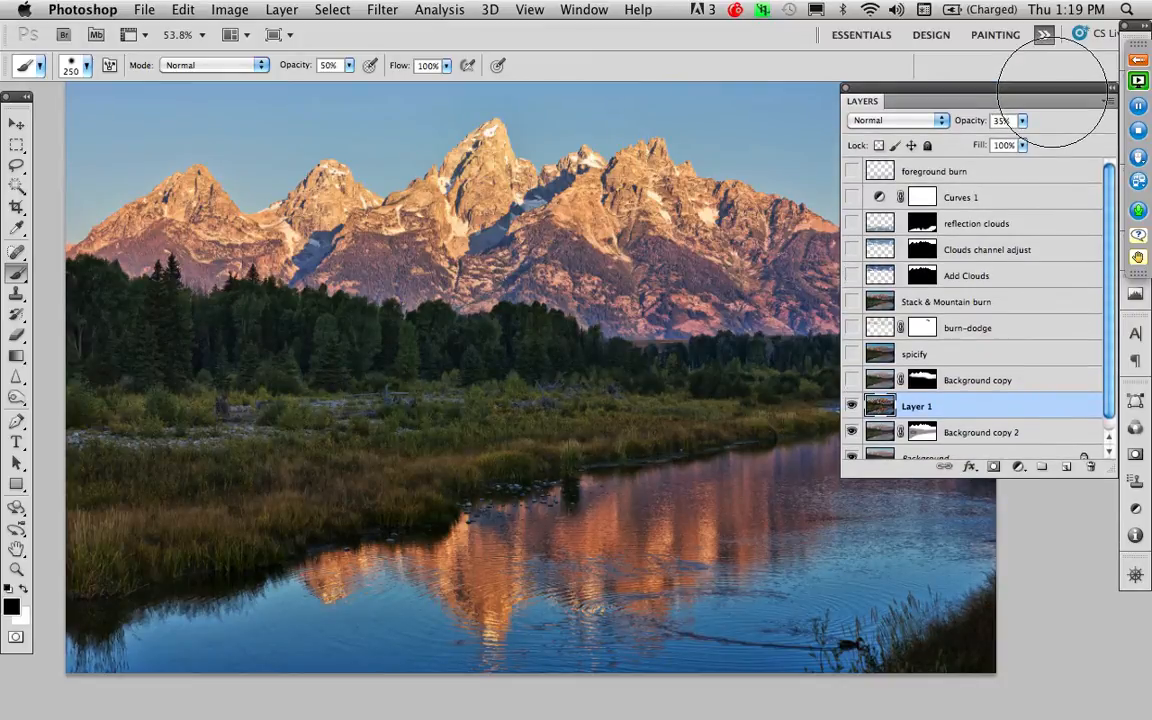
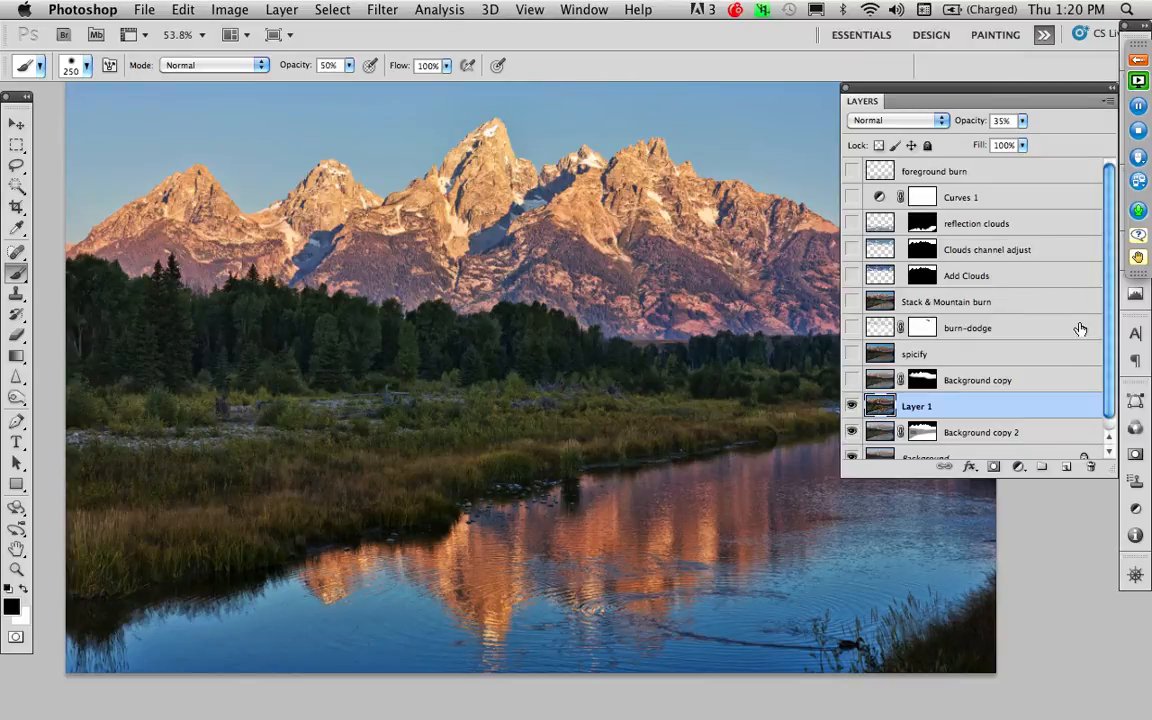
left_click(851, 407)
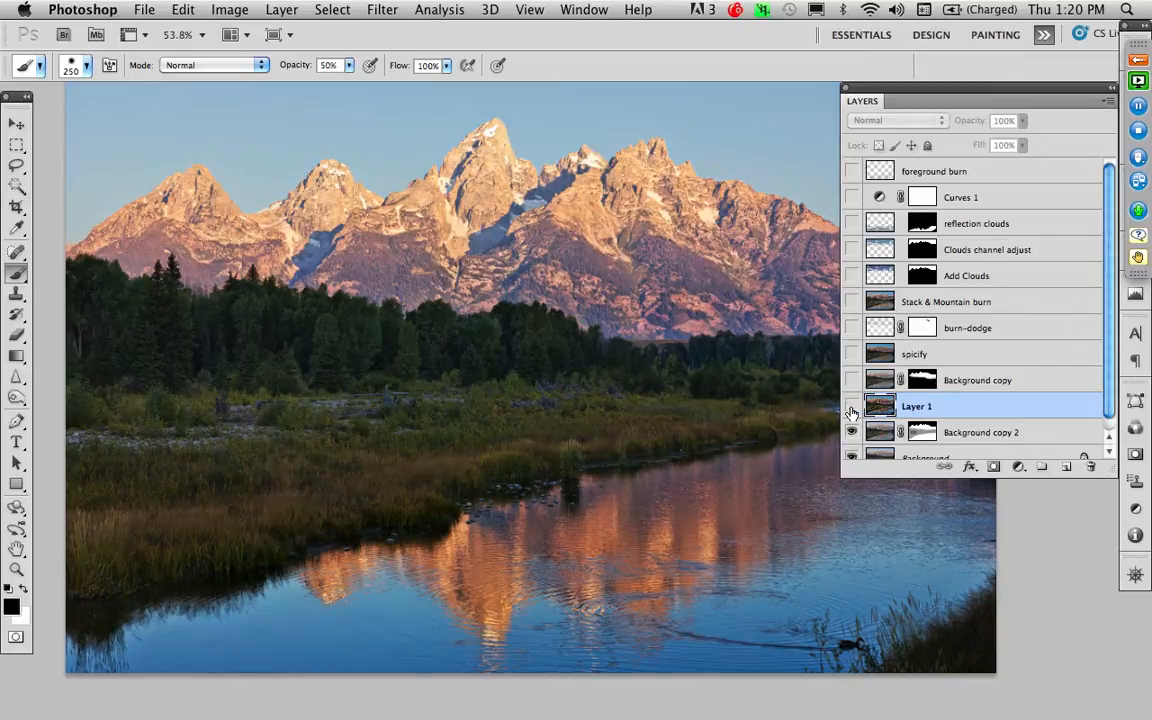
left_click(851, 407)
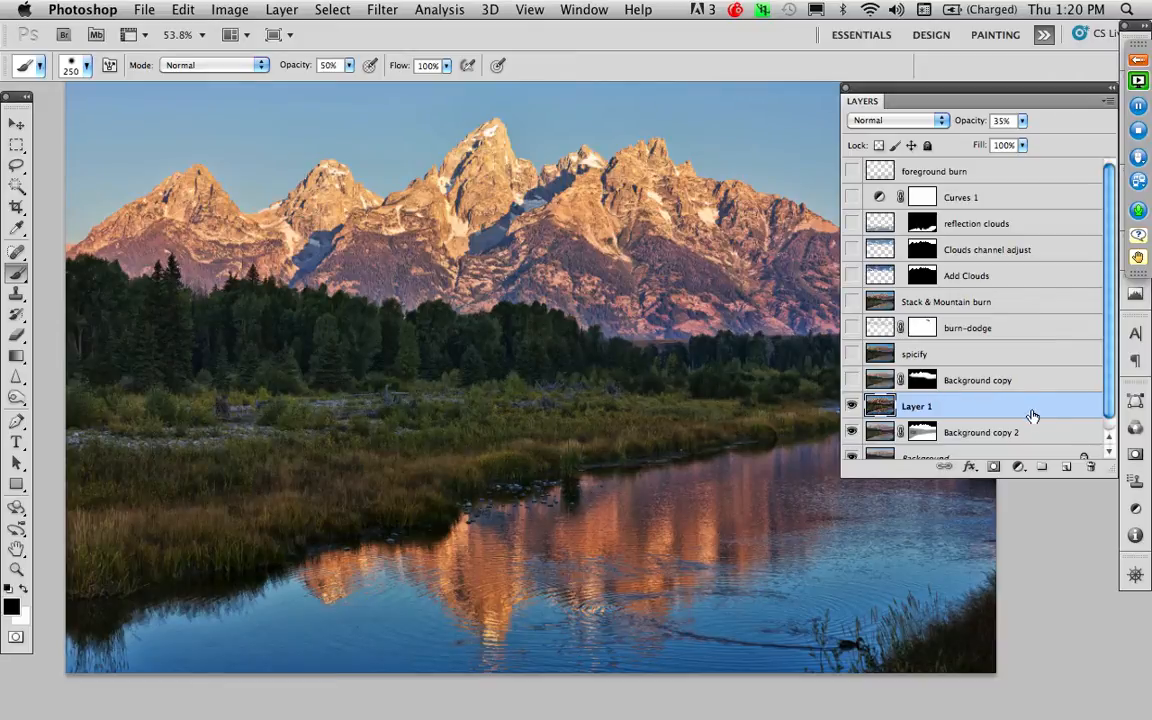
Step: Add a new layer above Layer 1 filled with 50% gray and set its blend mode to Overlay
left_click(1066, 469)
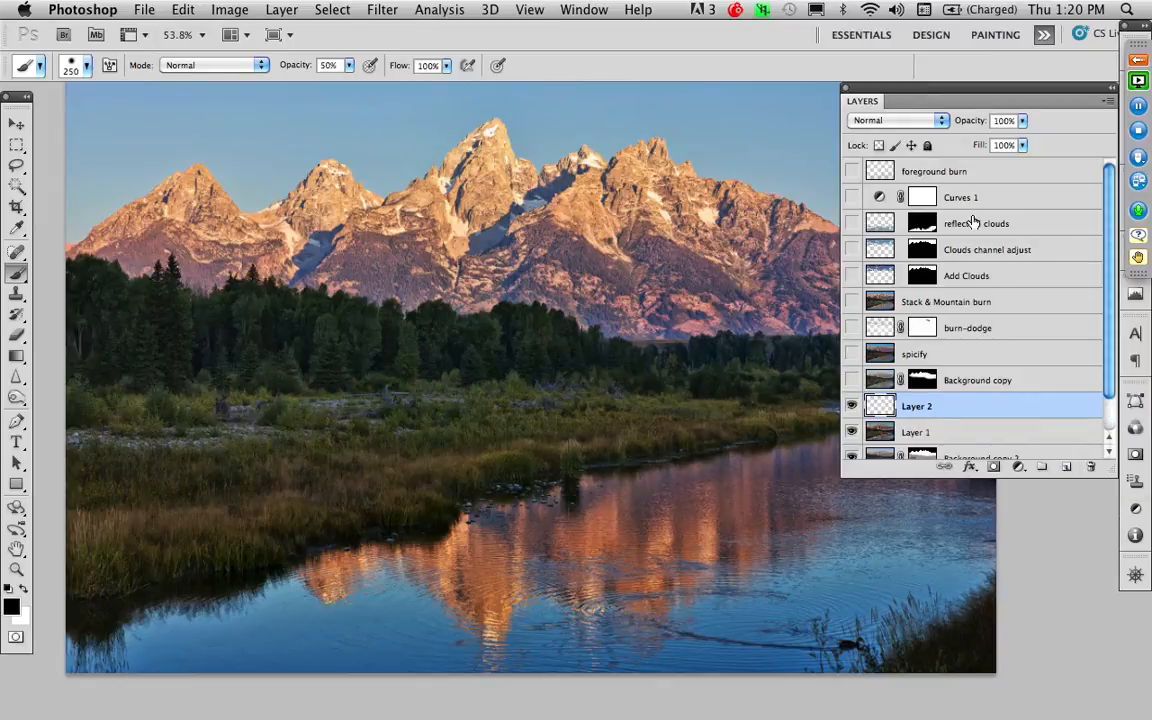
left_click(185, 8)
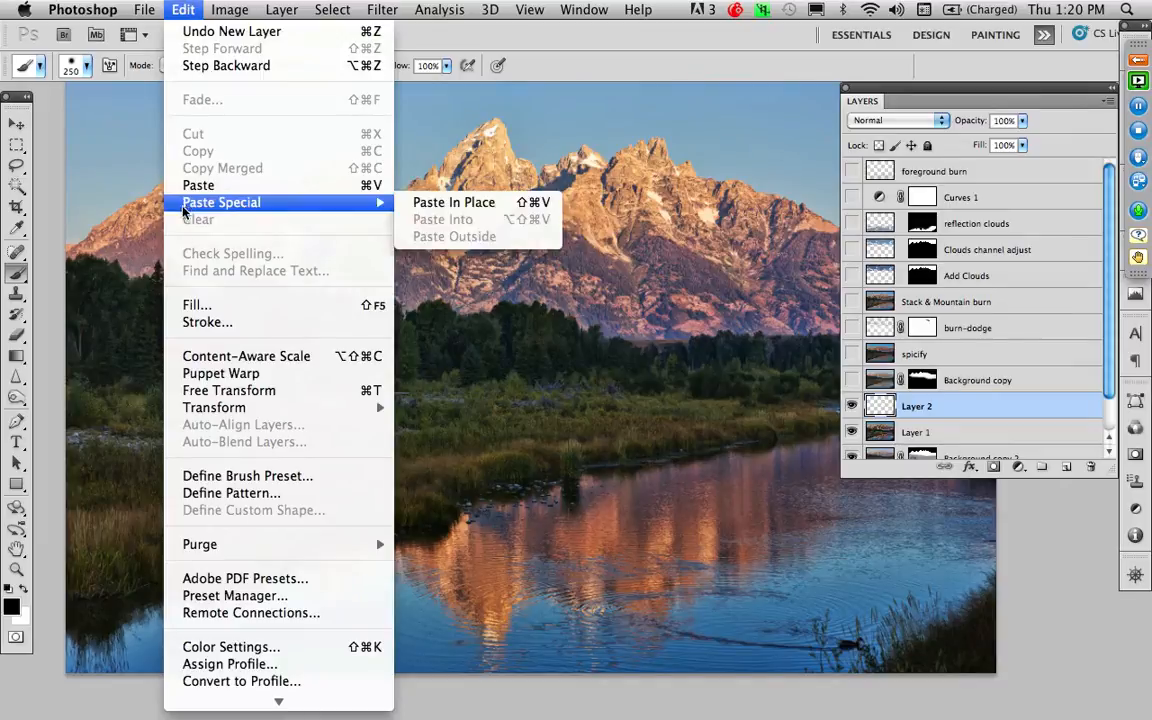
left_click(196, 304)
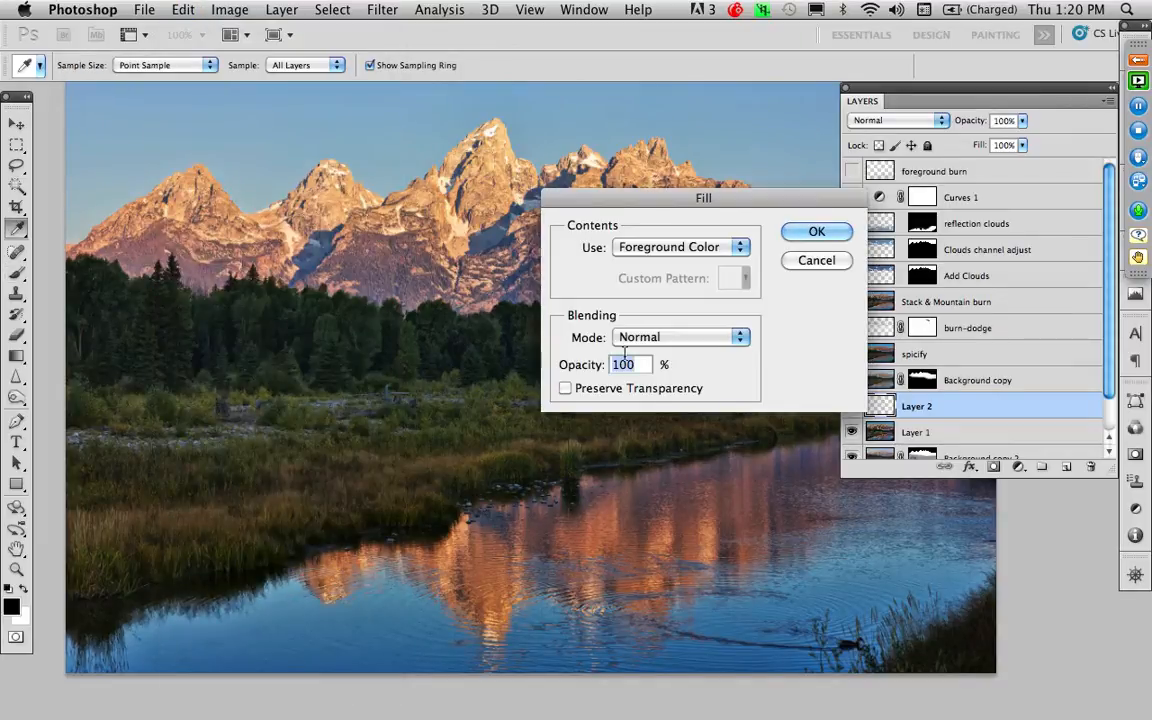
left_click(682, 257)
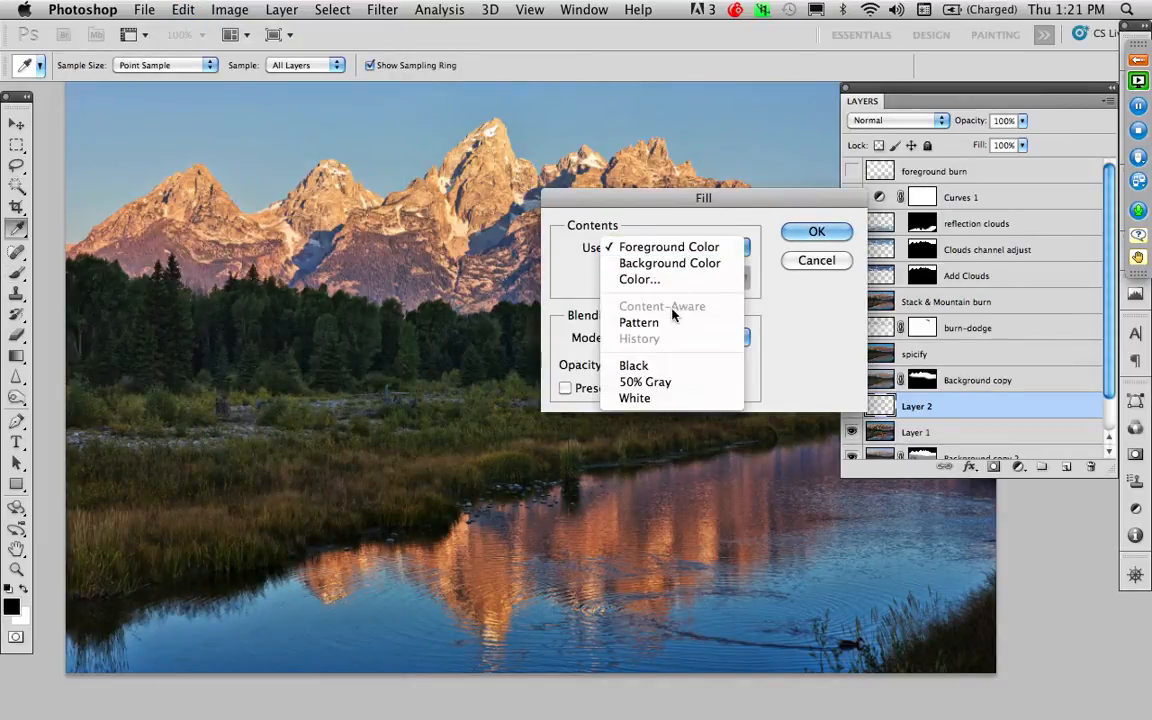
left_click(650, 383)
key("Return")
key("b")
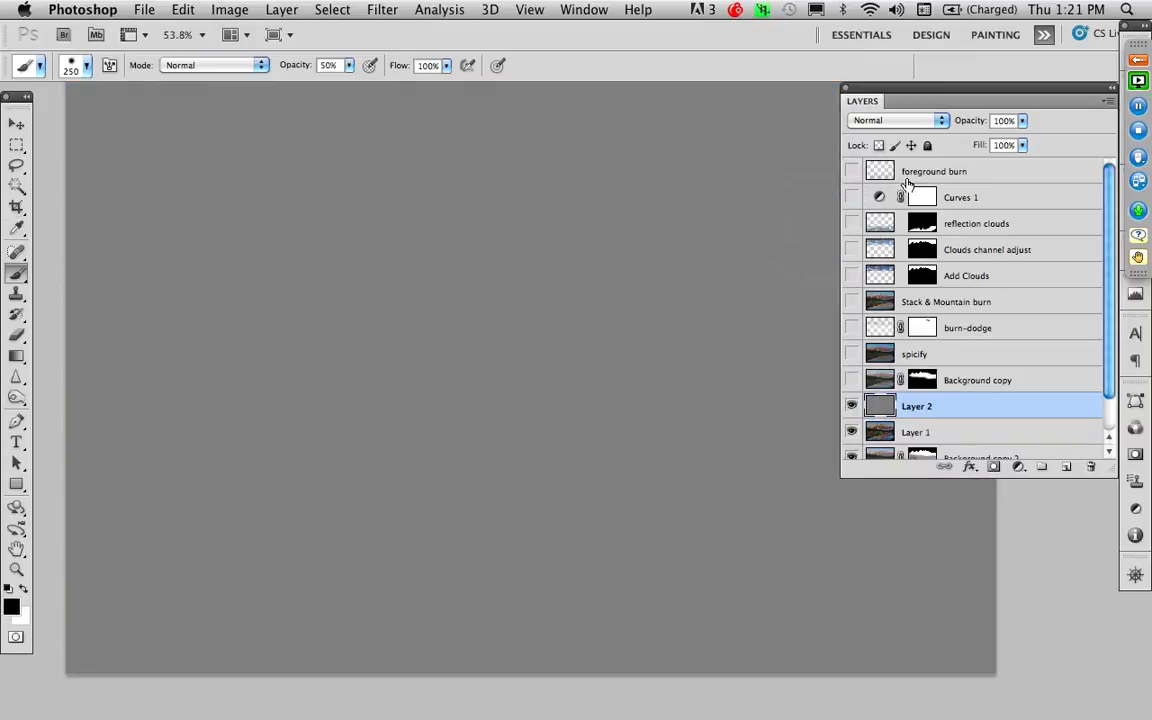
left_click(905, 119)
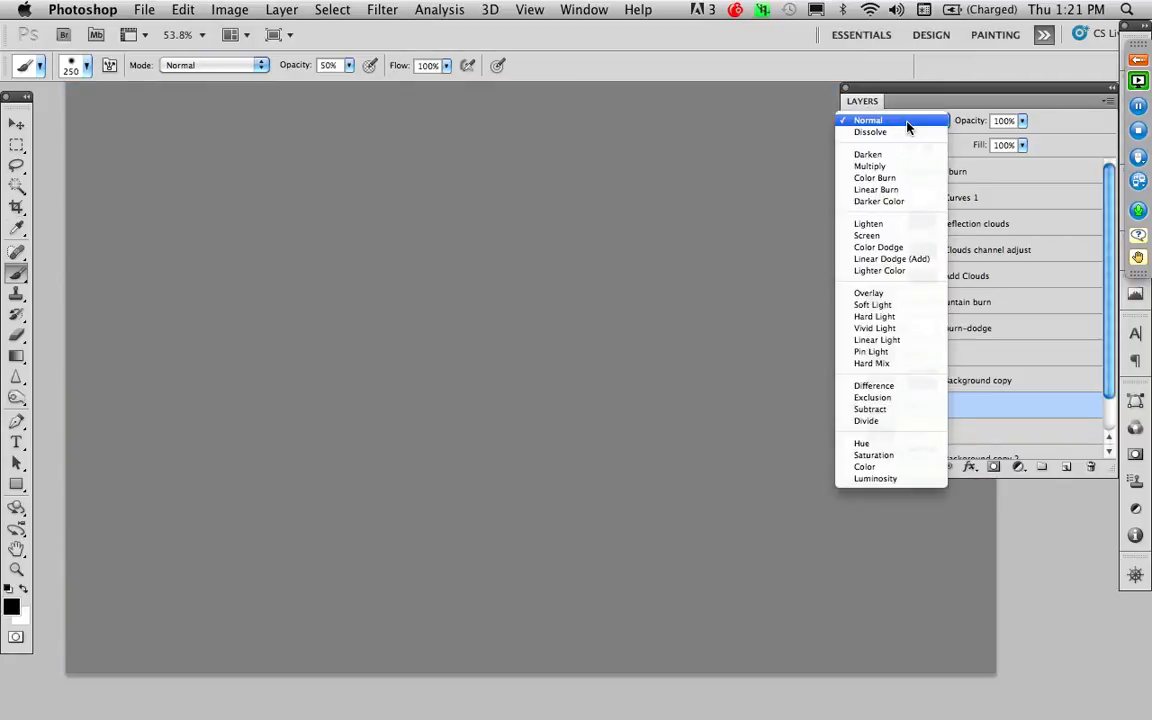
left_click(869, 292)
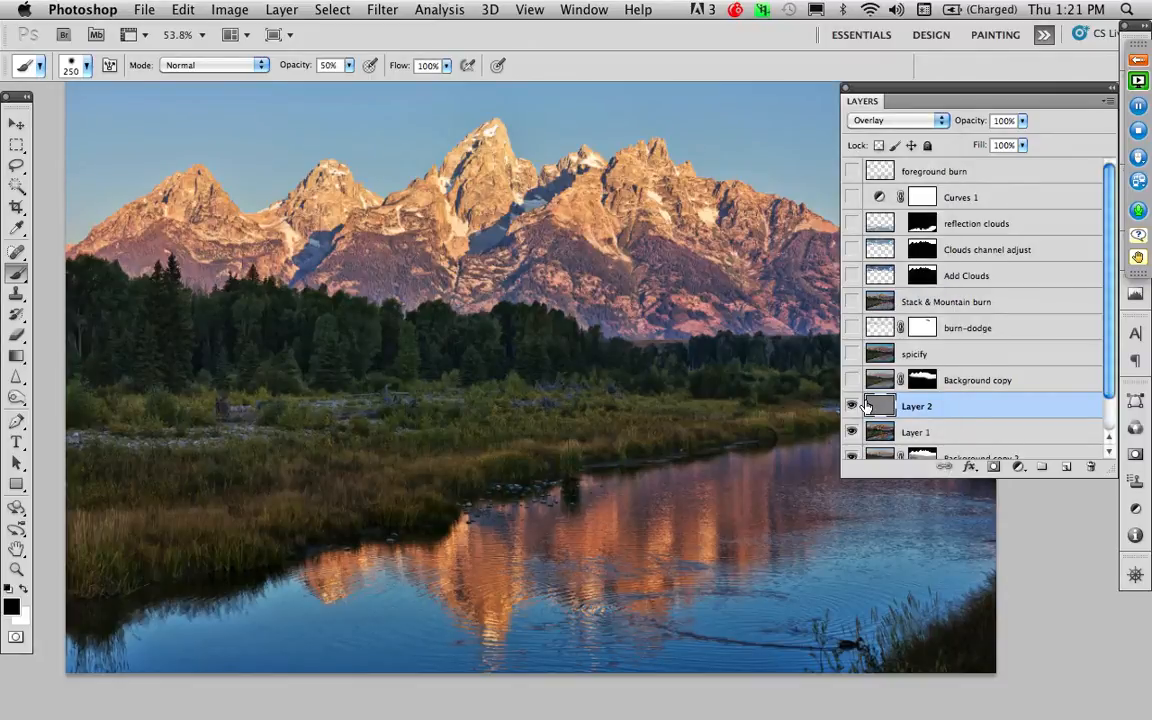
Step: Lighten the trees, meadow and river area by painting white at 10% brush opacity on the gray Overlay layer
left_click(851, 406)
left_click(851, 406)
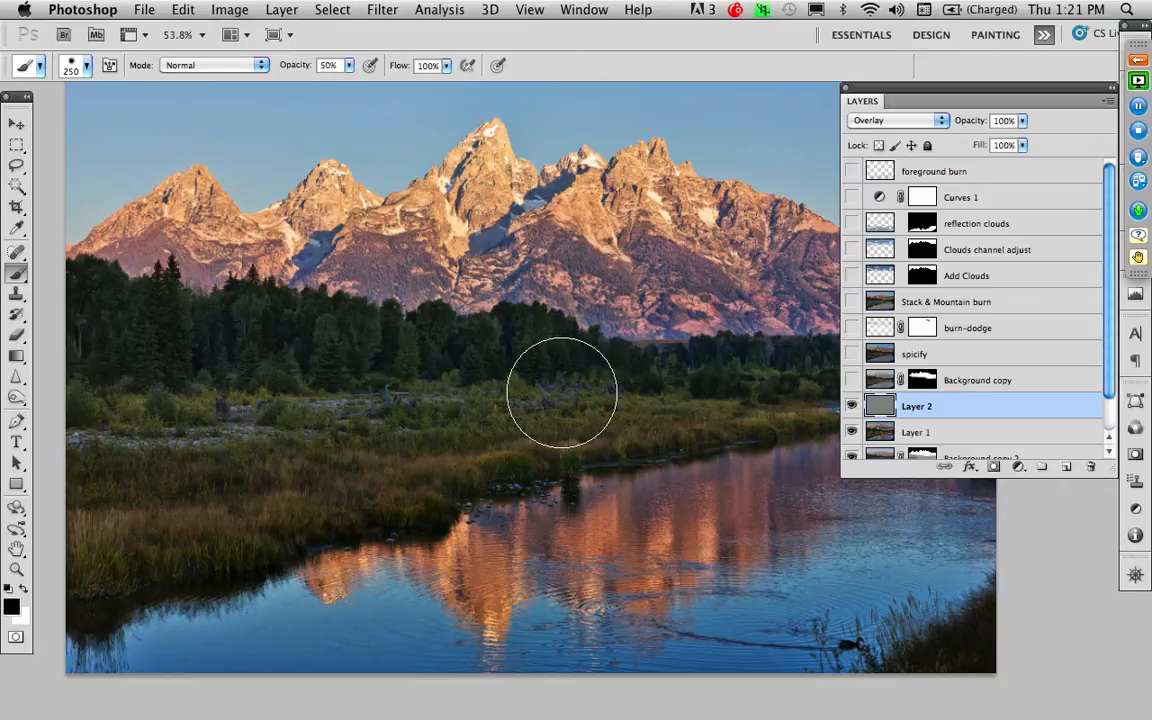
key("x")
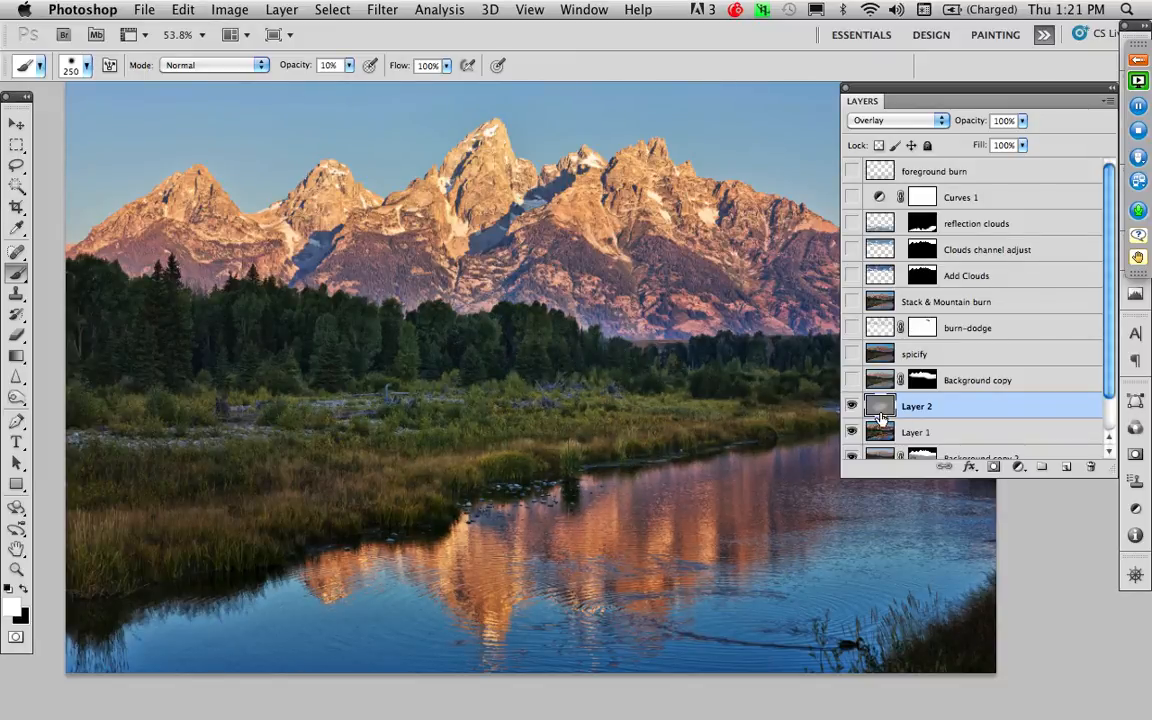
Step: Inspect the brushwork on Layer 2 in Normal blend mode, returning the layer to Overlay
left_click(900, 120)
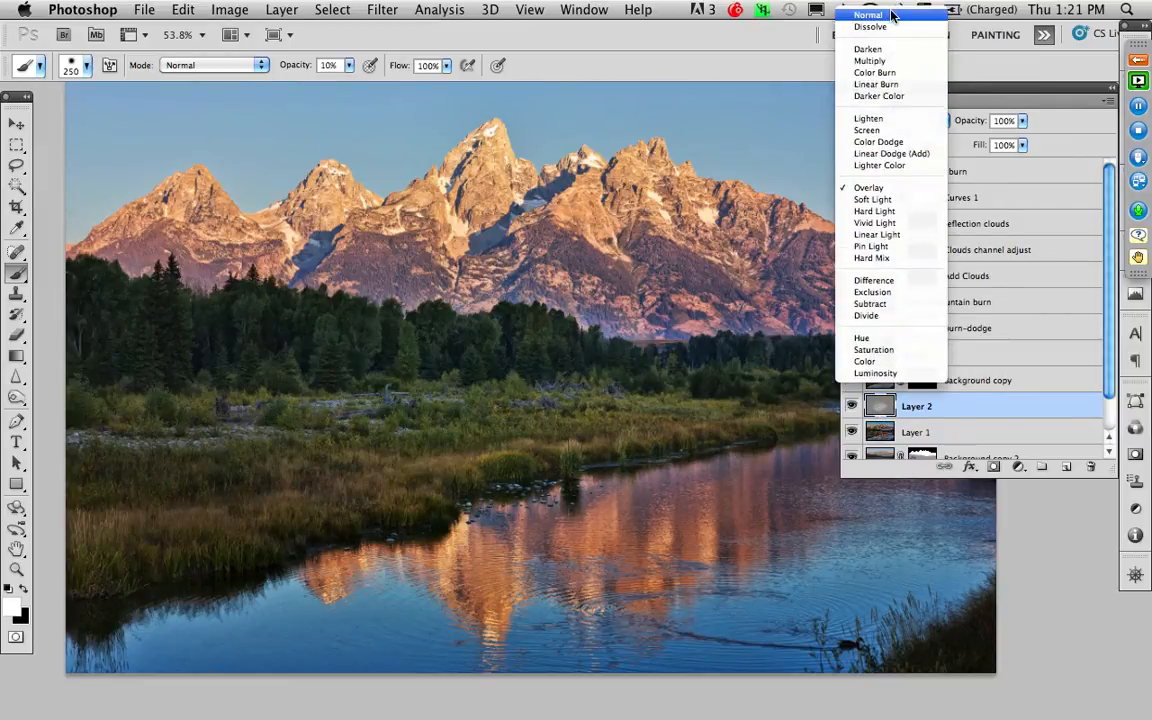
left_click(893, 12)
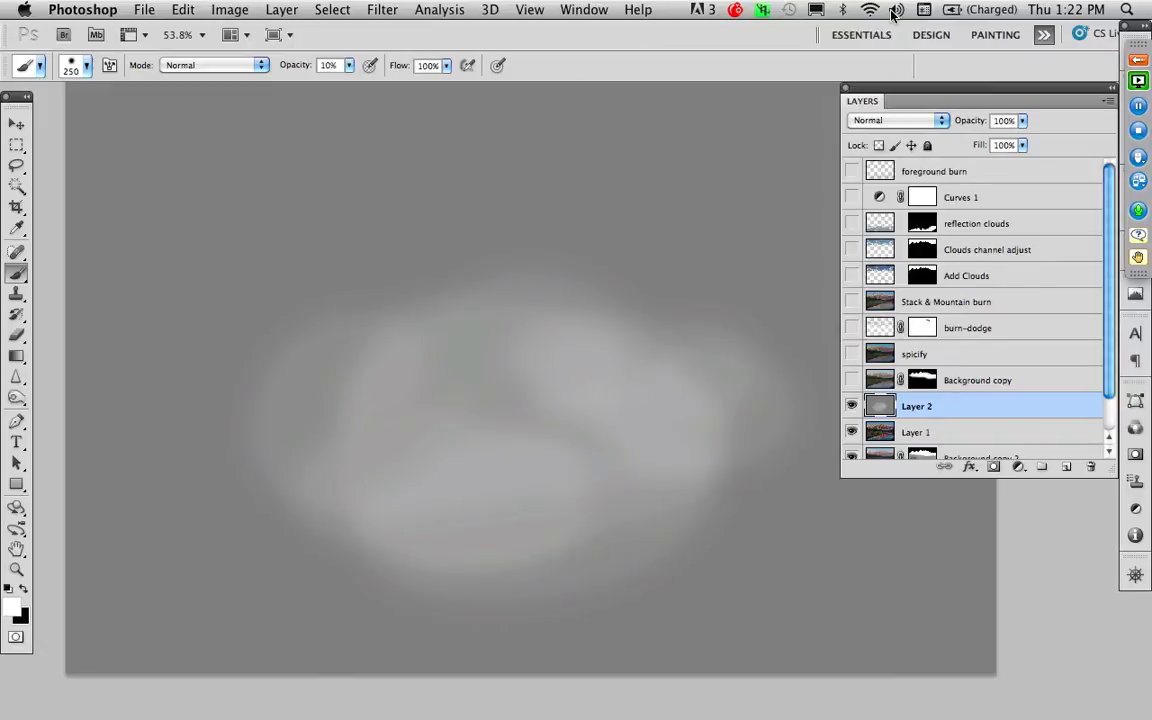
left_click(896, 121)
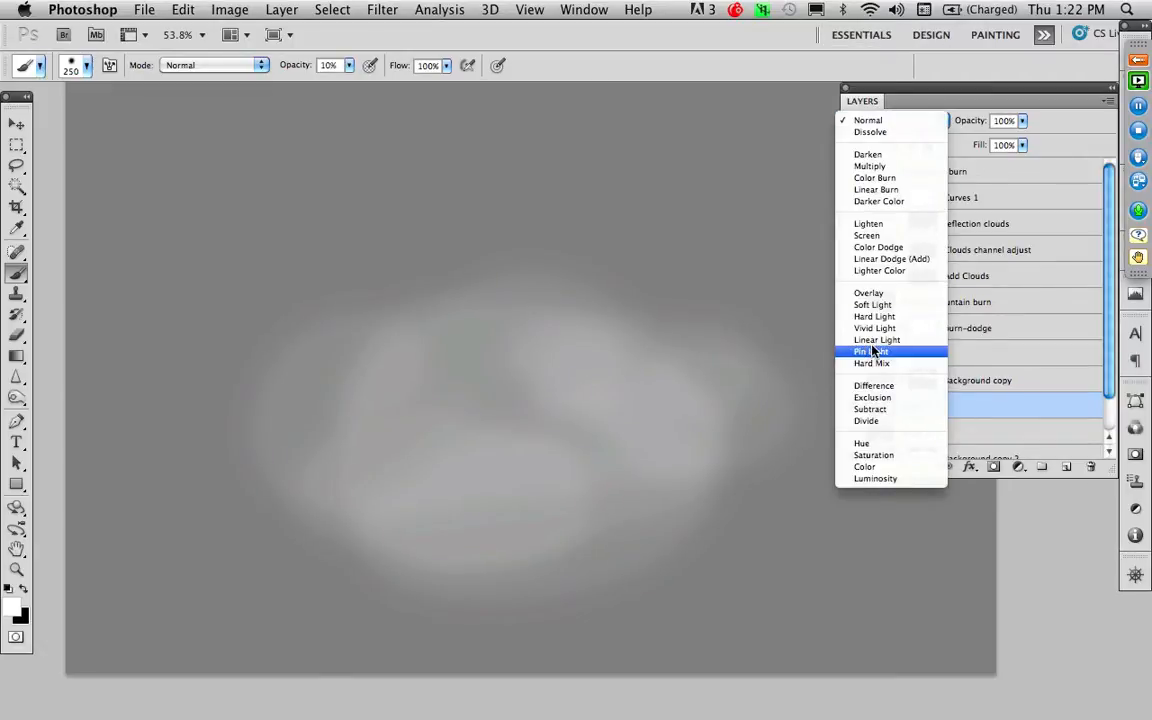
left_click(872, 294)
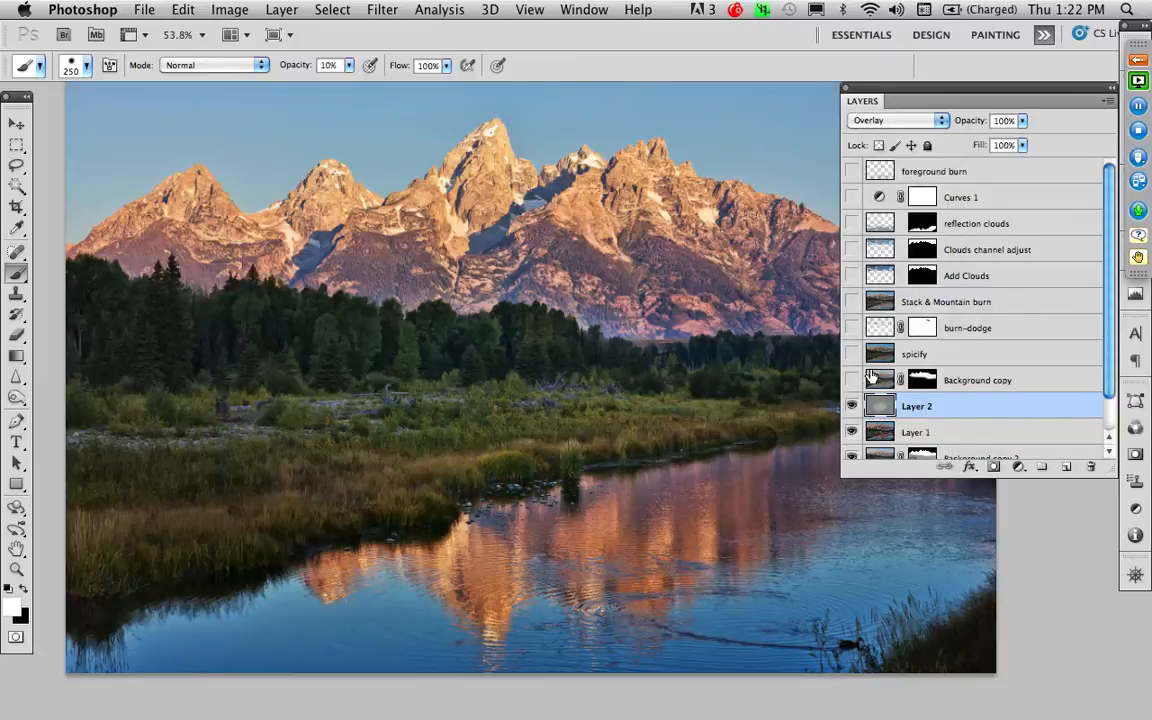
Step: Toggle the visibility of Layer 2 repeatedly to compare the photo before and after the dodging, leaving it visible
left_click(852, 407)
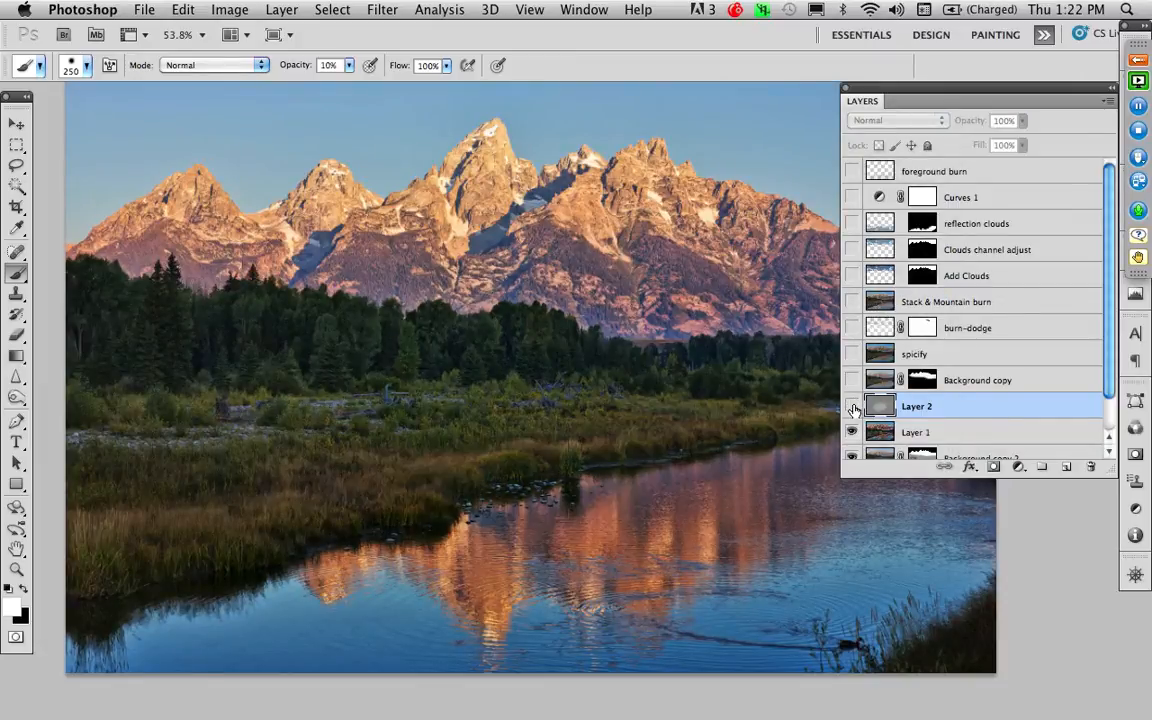
left_click(852, 407)
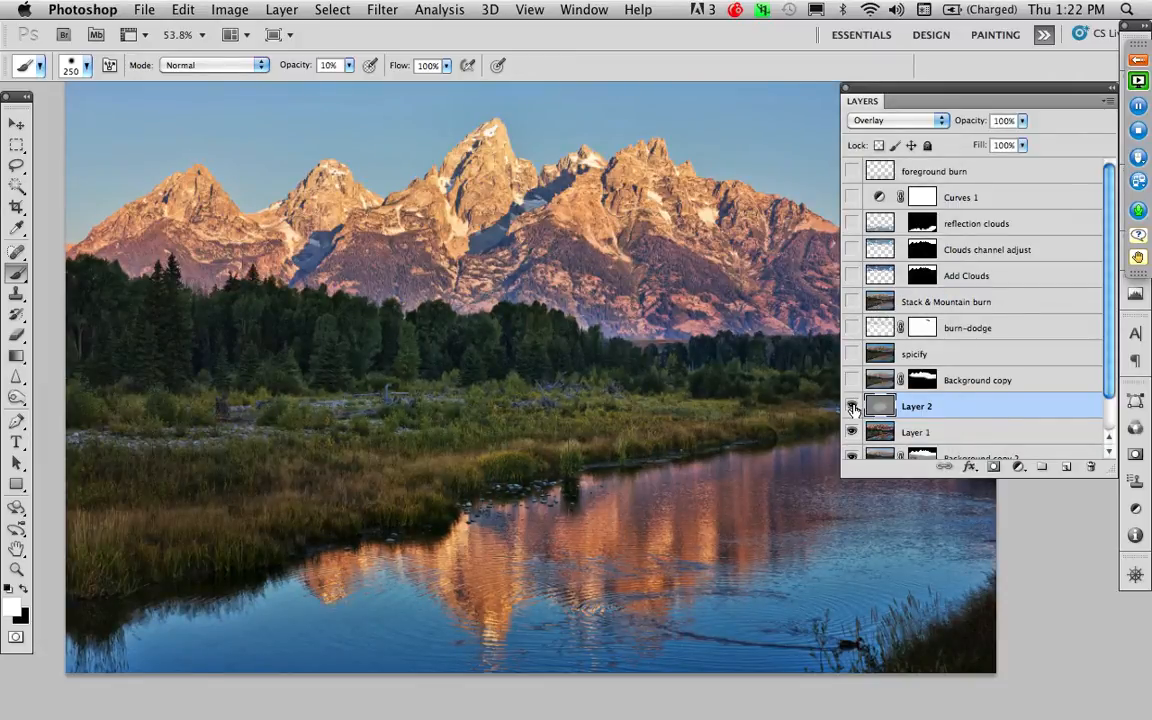
left_click(852, 407)
left_click(852, 407)
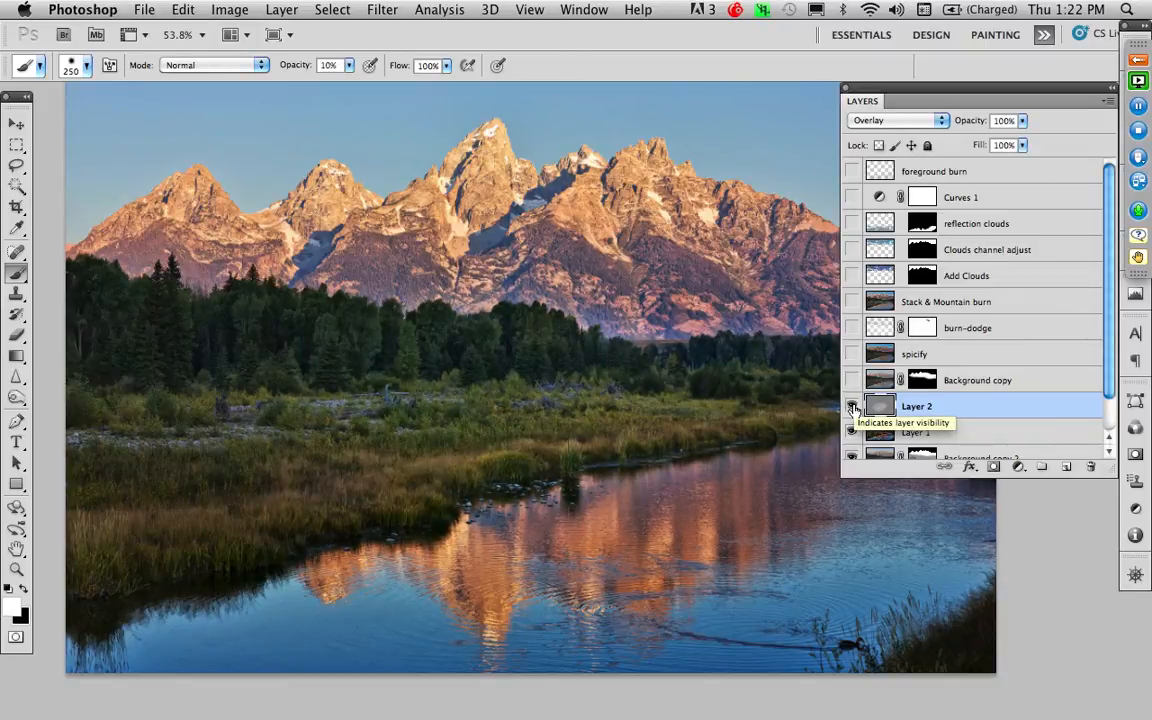
left_click(852, 407)
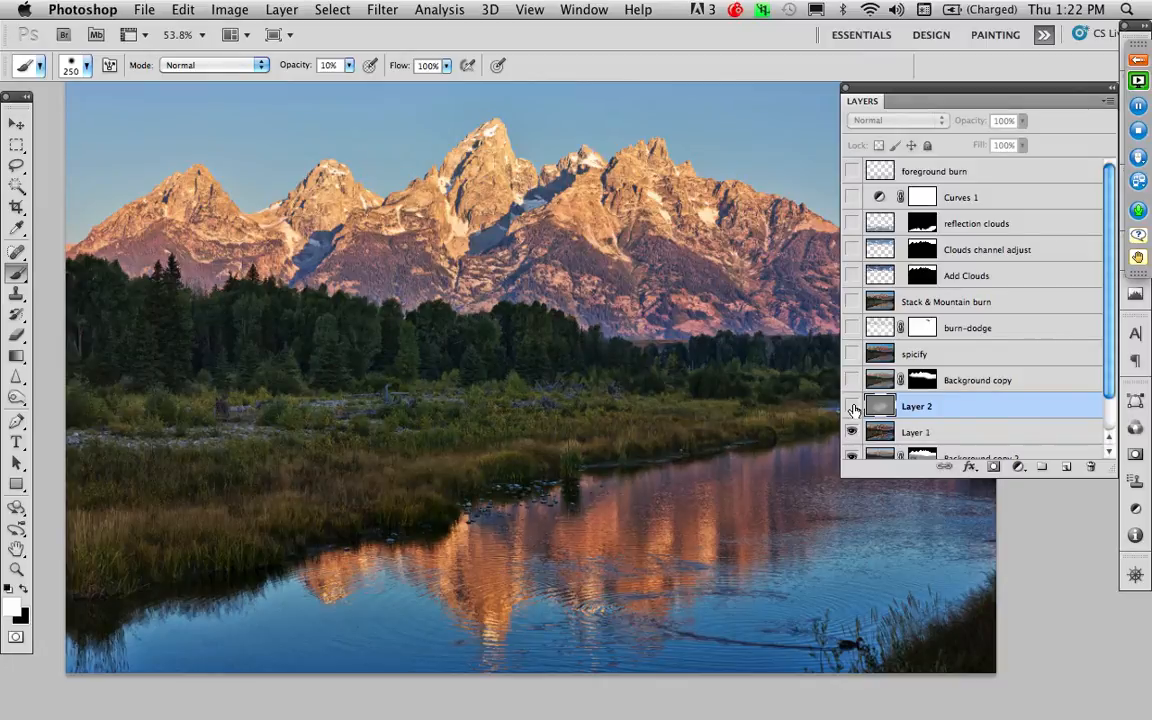
left_click(852, 407)
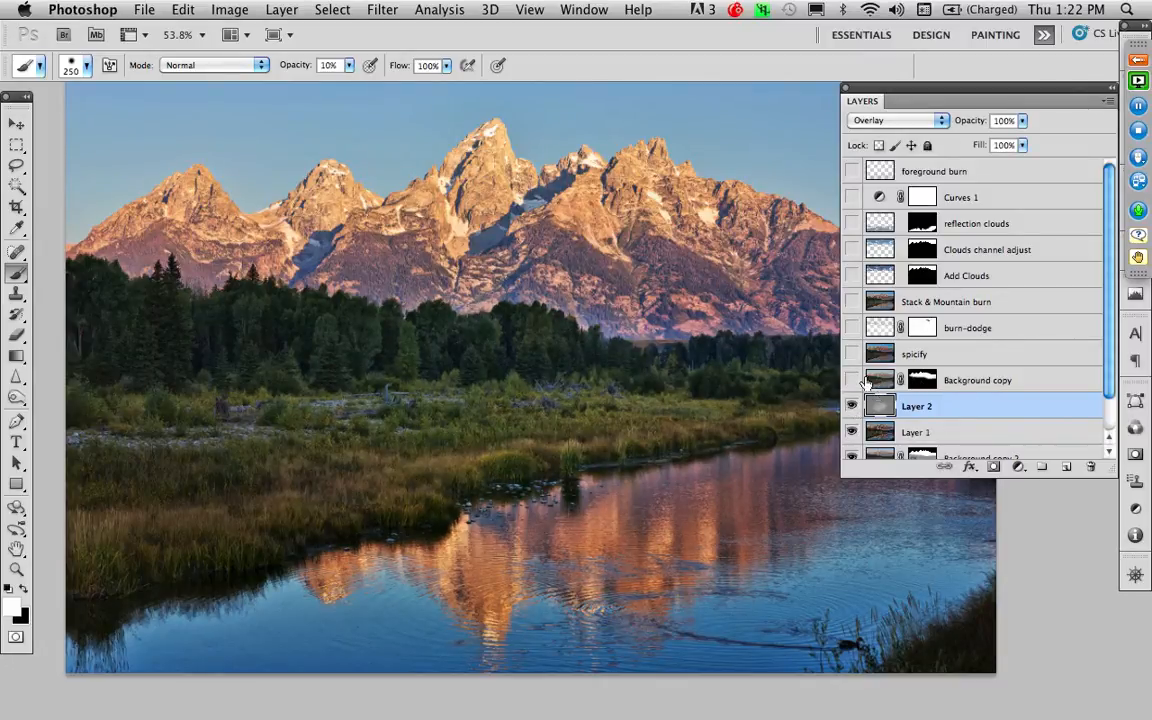
Step: Lighten the highest mountain peak by painting white on Layer 2 with a 131-pixel brush at 10% opacity
mouse_move(625, 329)
left_mouse_down()
mouse_move(532, 393)
mouse_move(540, 334)
left_mouse_up()
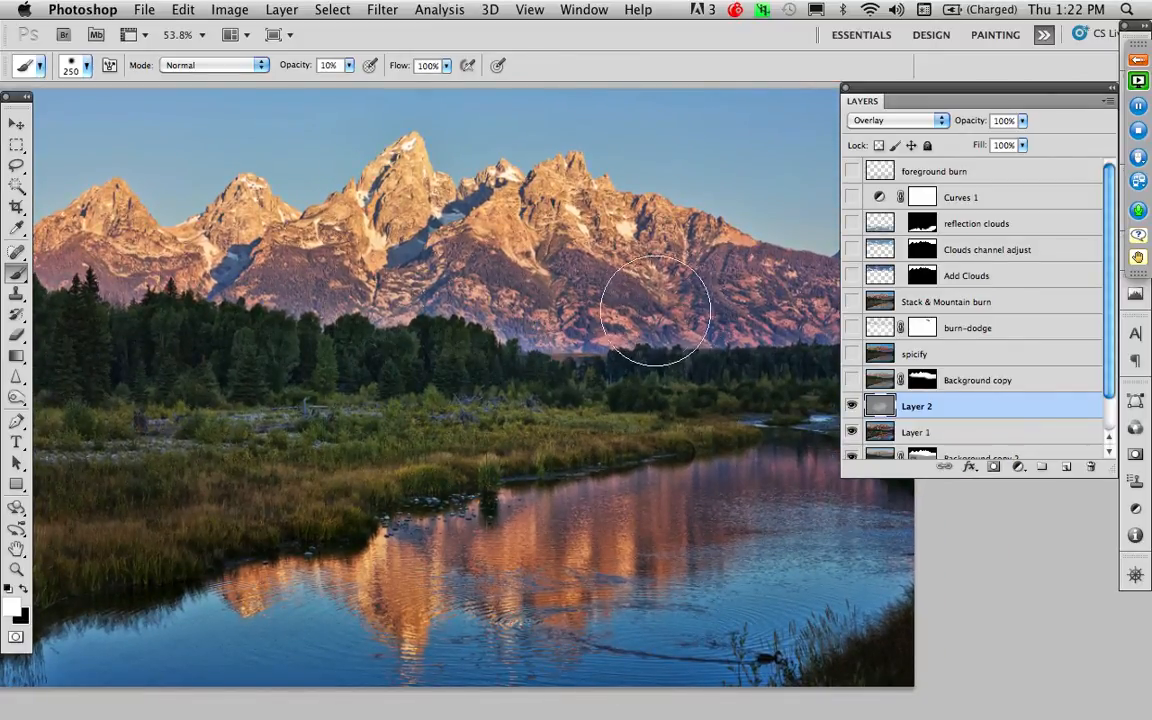
key("x")
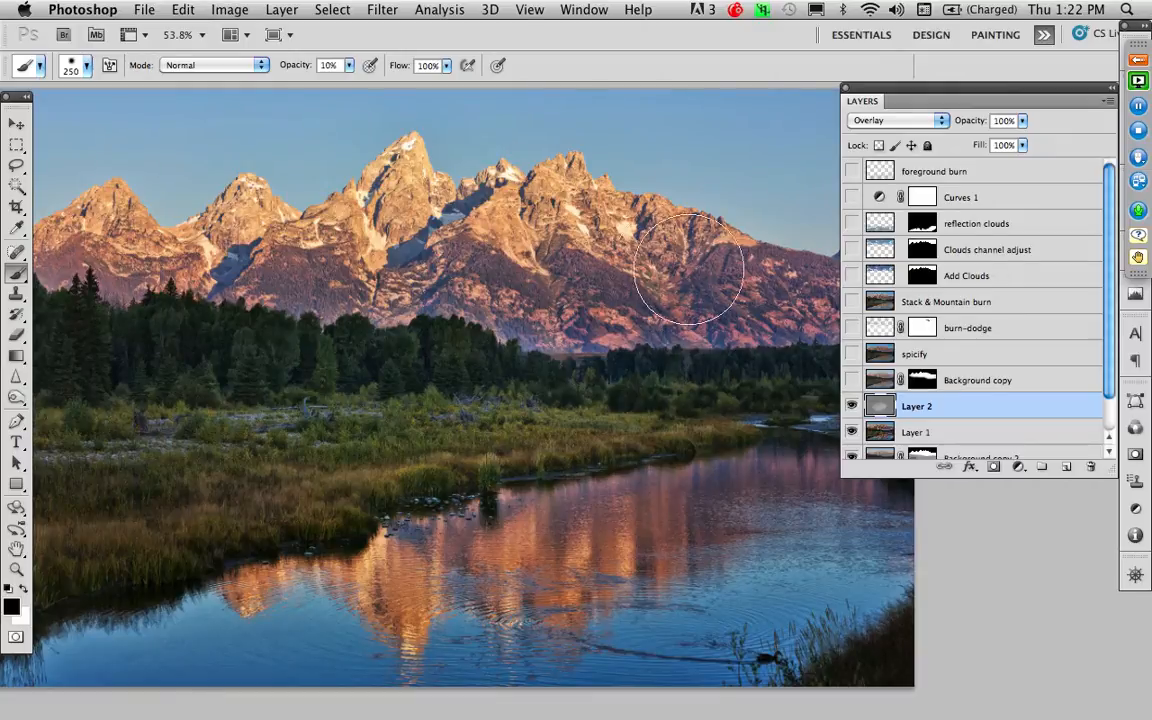
left_click_drag(590, 257, 557, 258, "ctrl+alt")
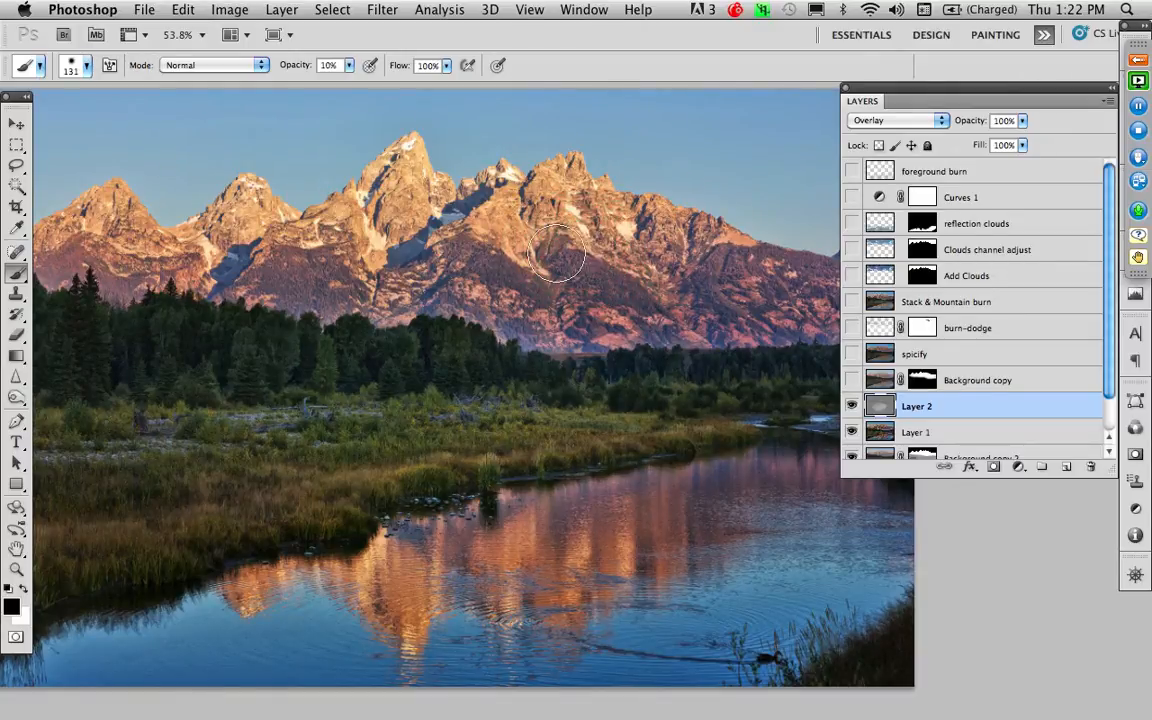
key("x")
mouse_move(404, 181)
left_mouse_down()
mouse_move(364, 167)
mouse_move(470, 200)
mouse_move(568, 207)
mouse_move(411, 235)
mouse_move(243, 199)
mouse_move(112, 217)
mouse_move(110, 205)
mouse_move(245, 222)
mouse_move(409, 193)
left_mouse_up()
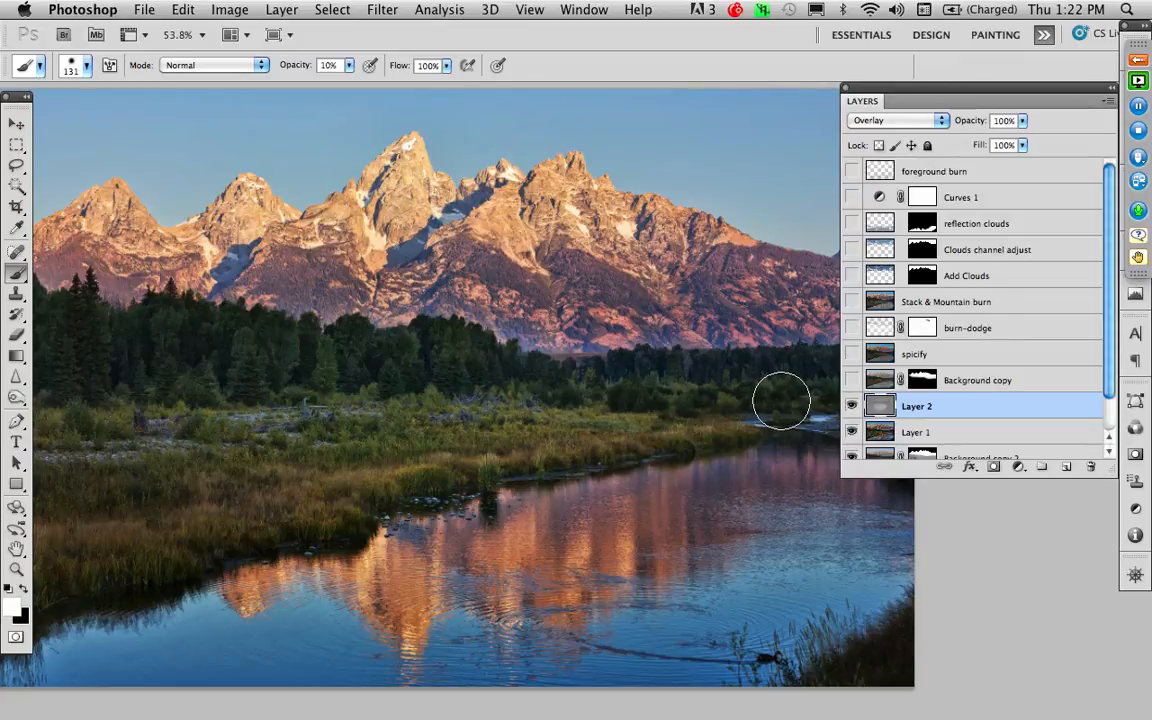
Step: Toggle Layer 2's visibility to compare the mountains and meadow with and without the painting, leaving the layer visible
key("super+0")
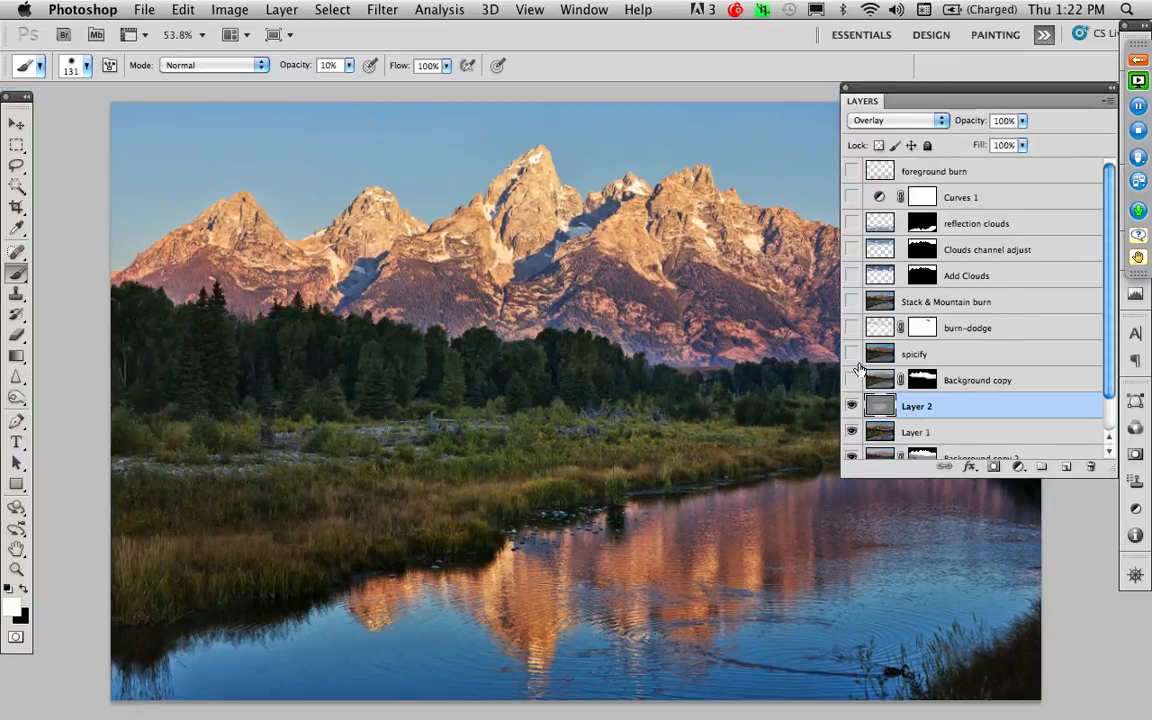
left_click_drag(741, 401, 623, 376)
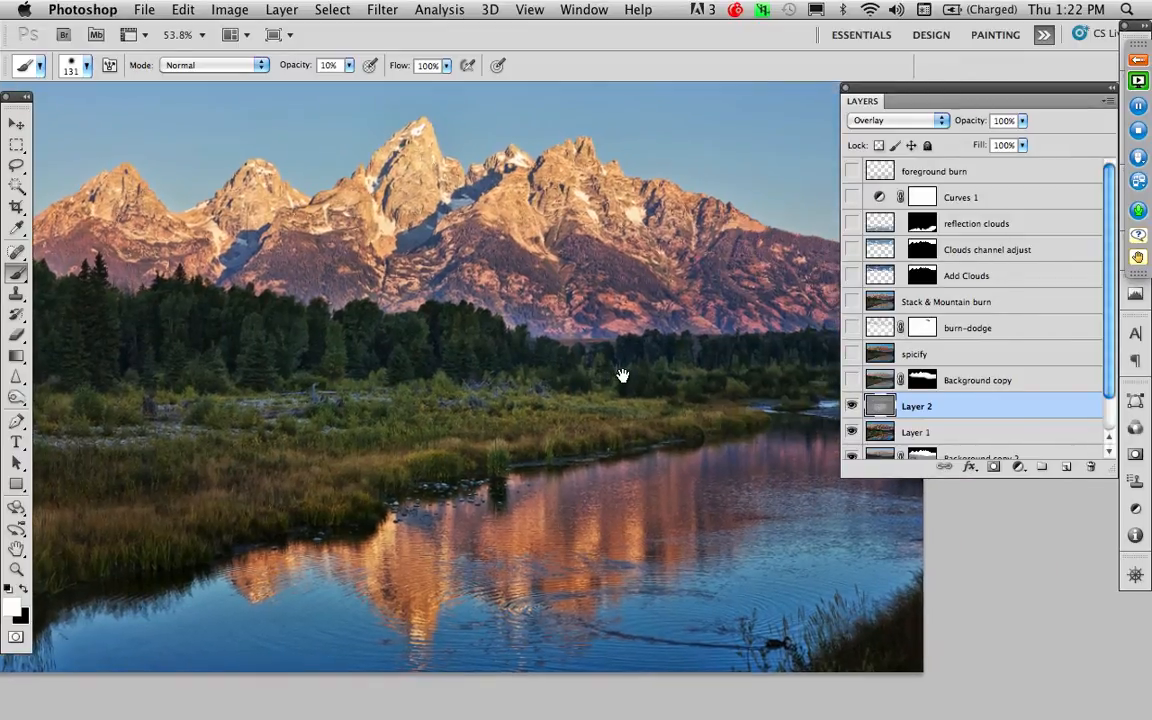
left_click(850, 407)
left_click(850, 409)
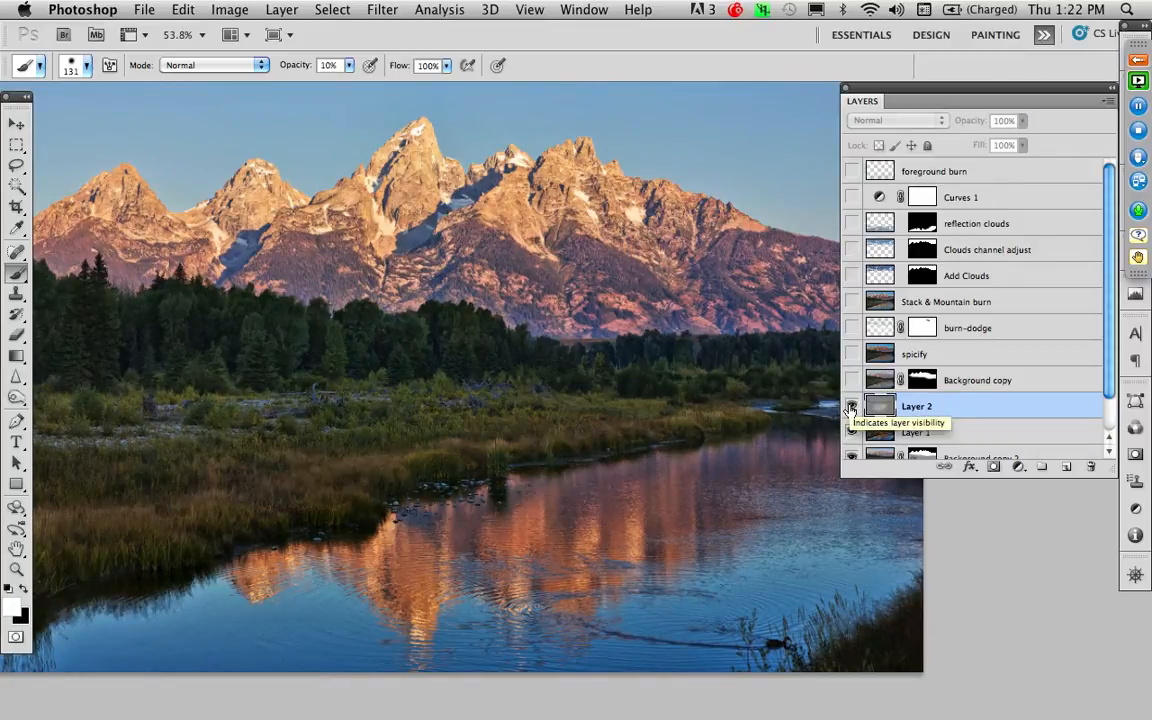
left_click(850, 409)
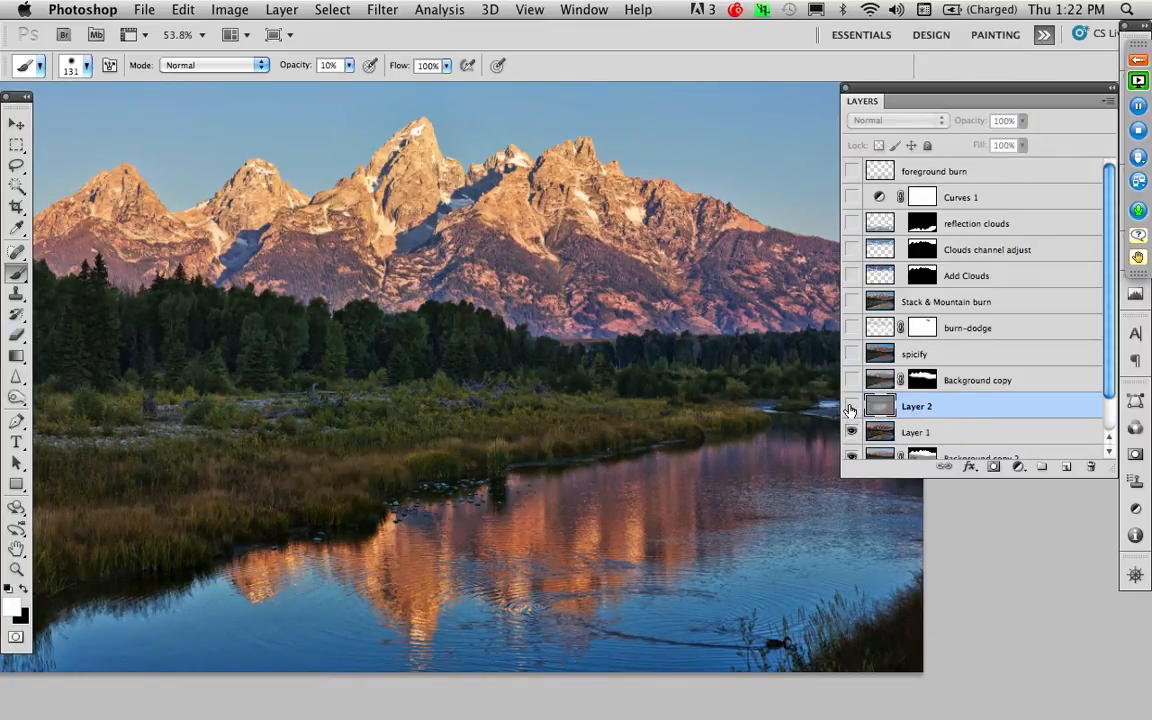
left_click(850, 409)
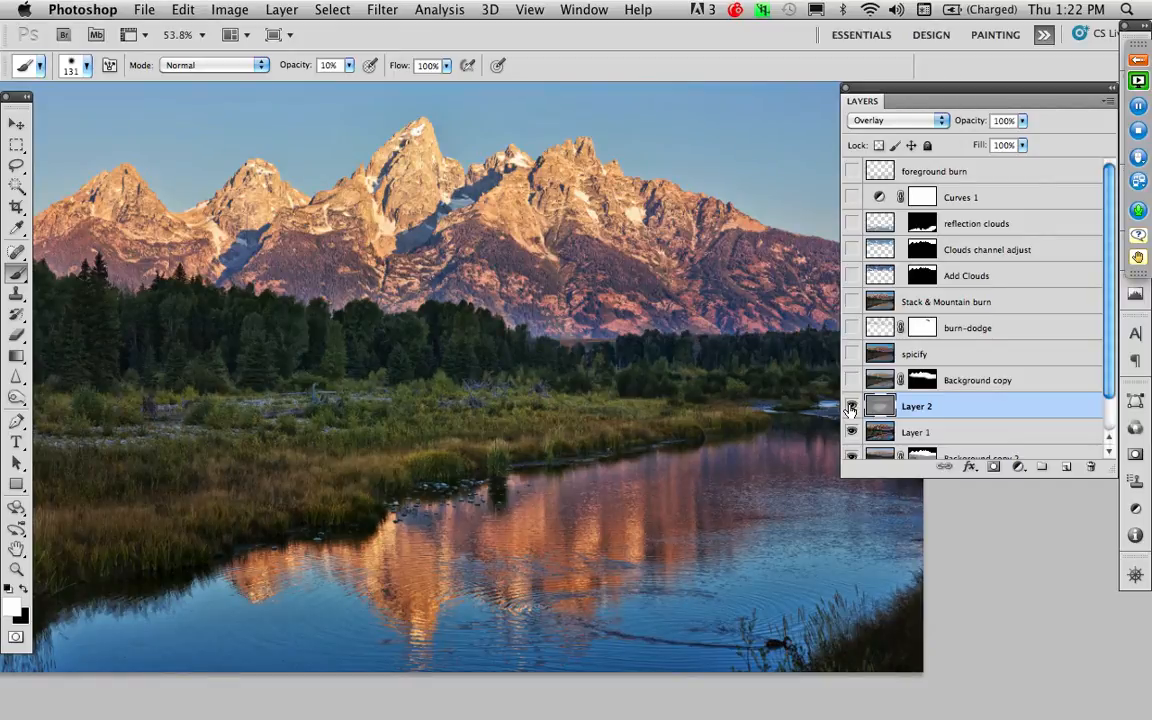
left_click(850, 409)
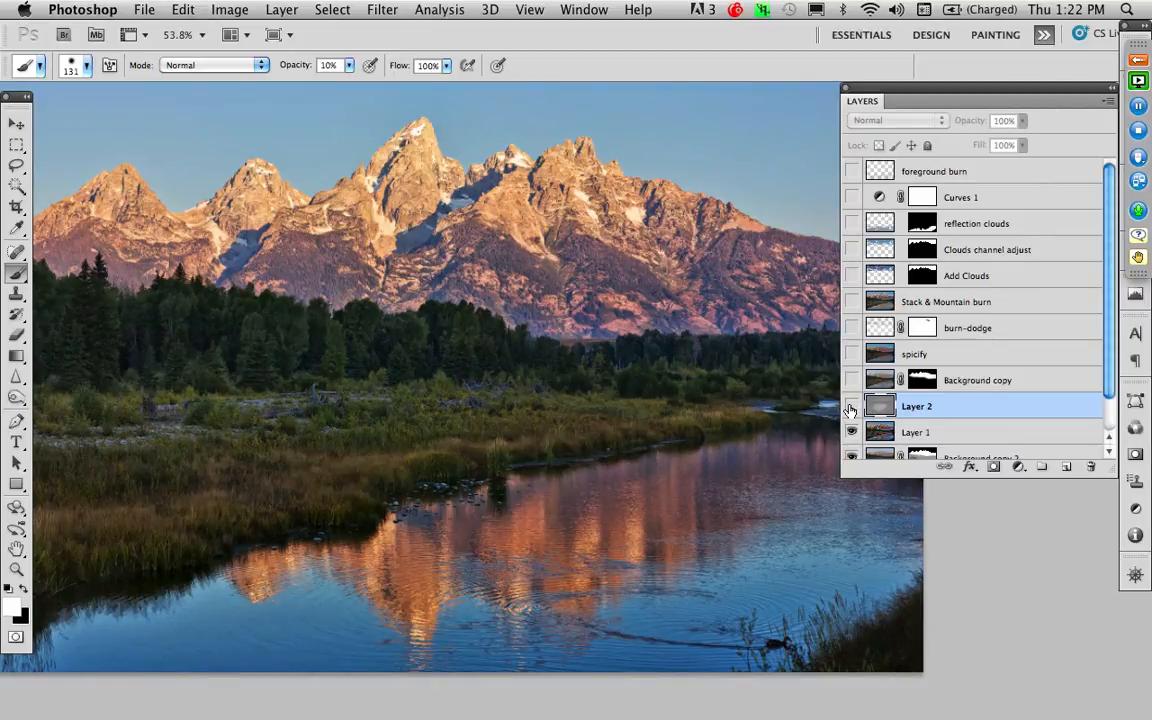
left_click(850, 409)
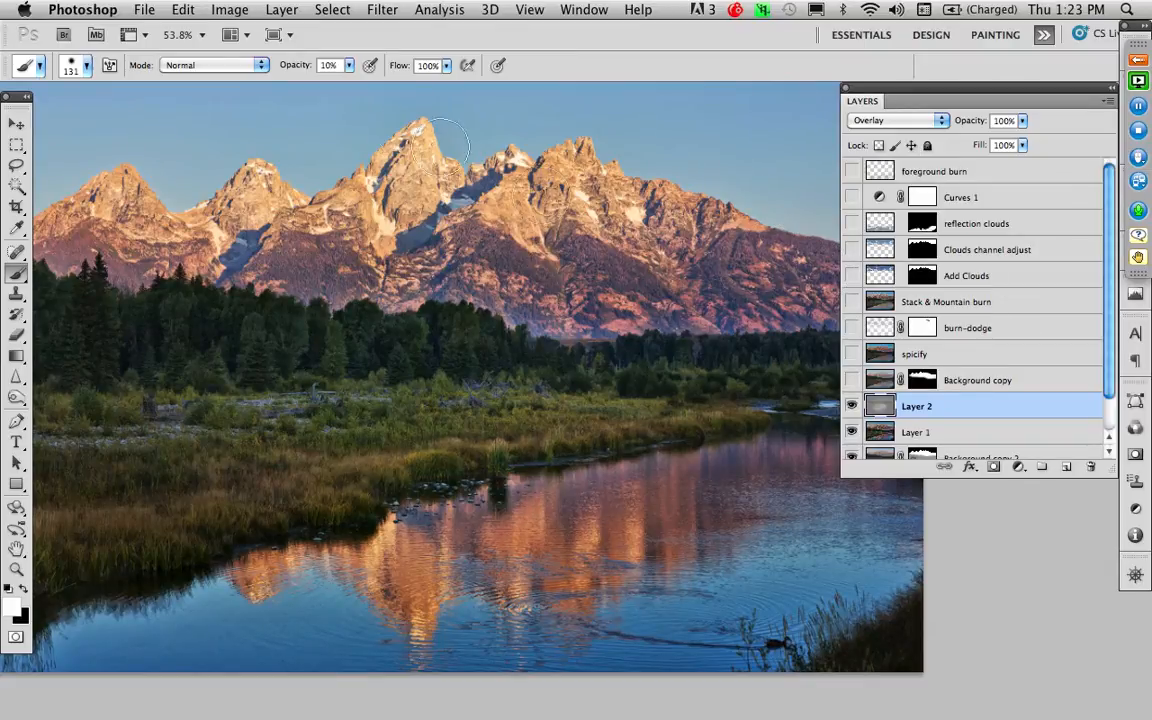
Step: Add a new empty layer above Layer 2 and load the second saved sky channel as a new selection
left_click(341, 10)
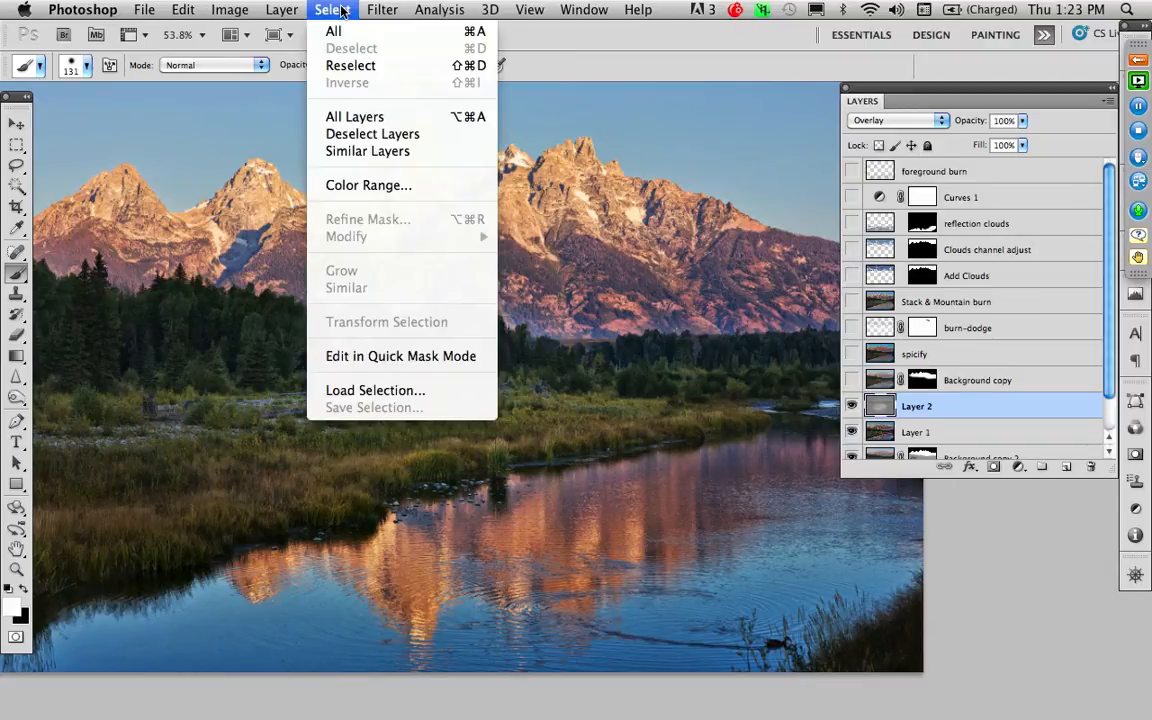
left_click(341, 10)
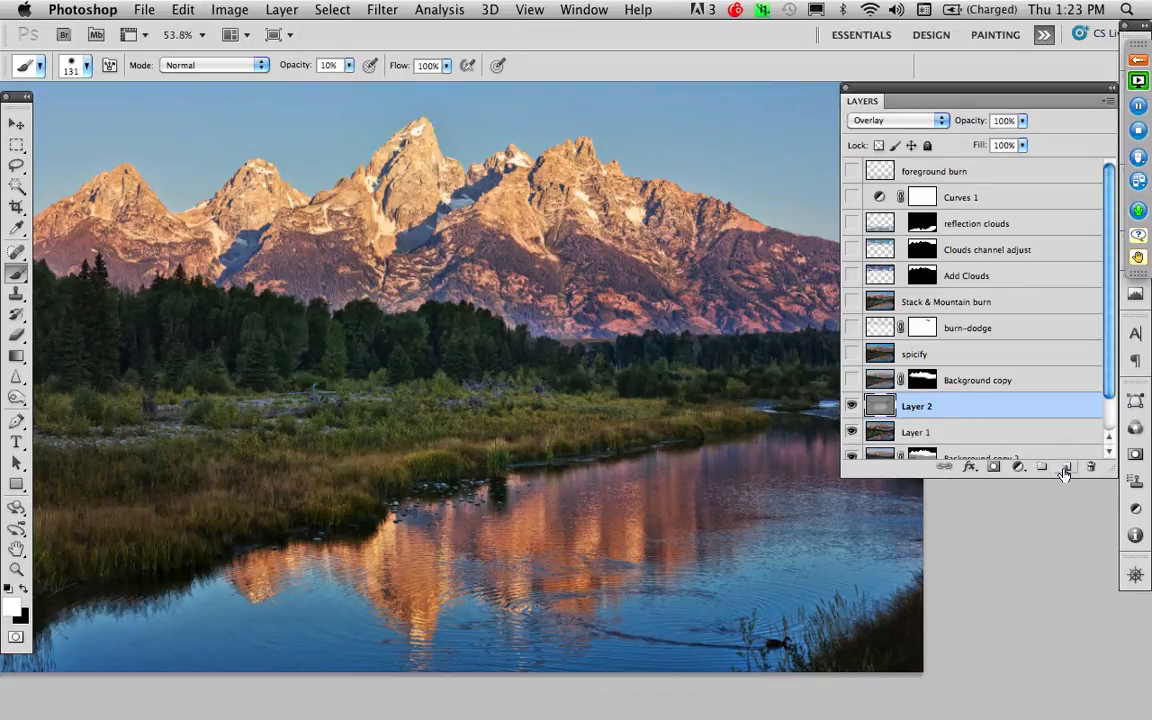
left_click(1065, 470)
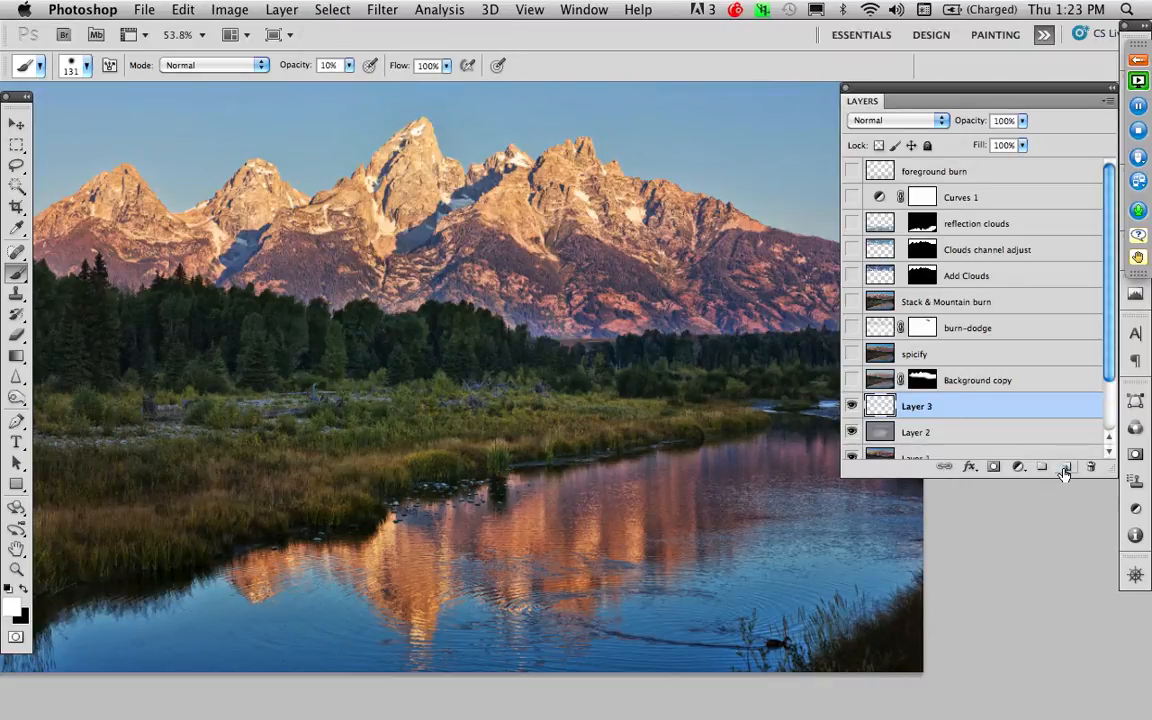
left_click(336, 12)
left_click(350, 388)
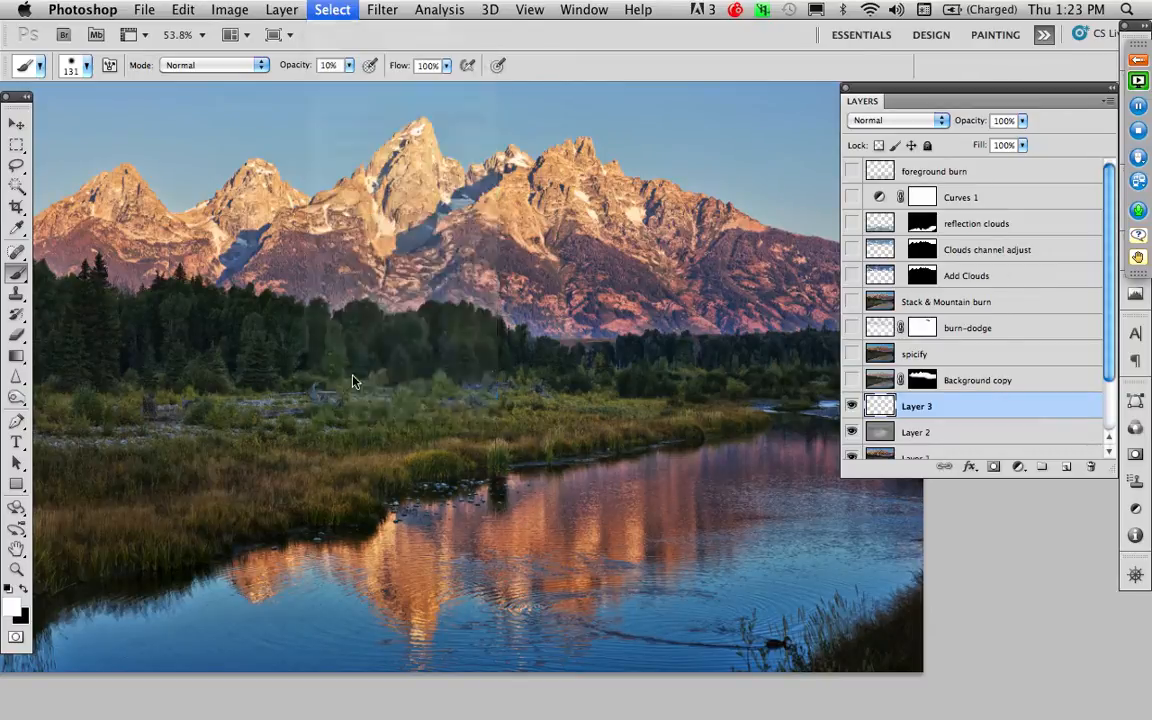
left_click(504, 302)
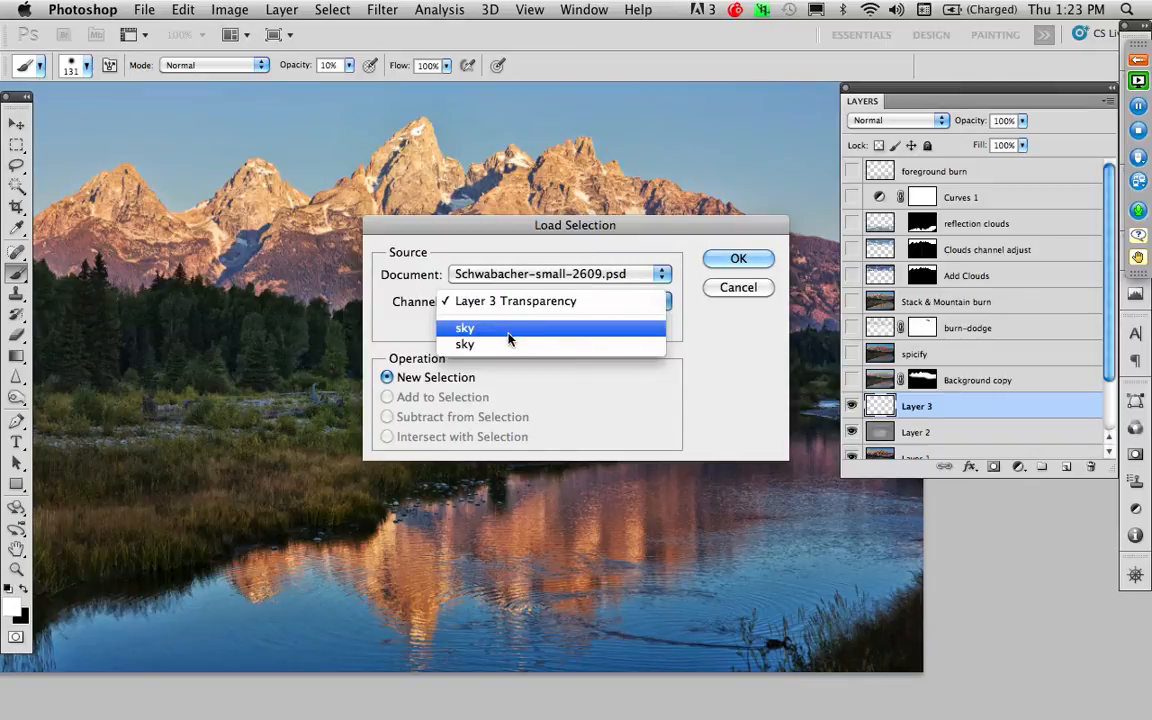
left_click(509, 344)
left_click(716, 262)
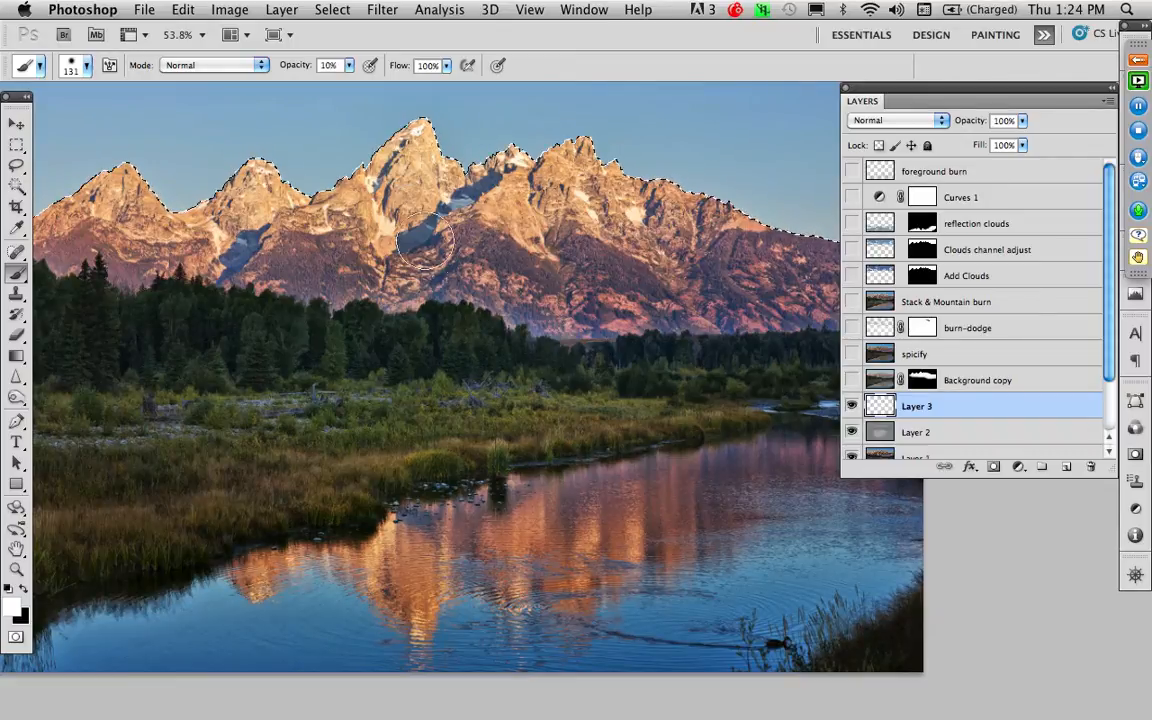
Step: Examine the edge between the tree line and the mountain base up close, and make Layer 2 the active layer
key("z")
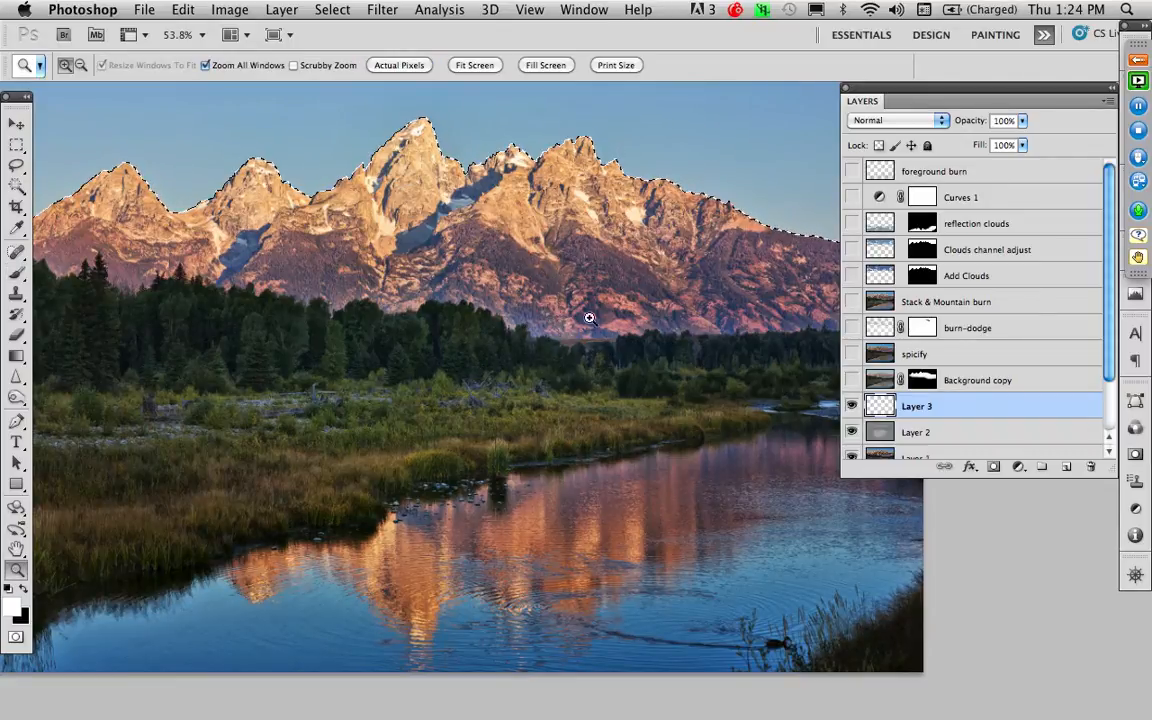
left_click(542, 334)
left_click(544, 336)
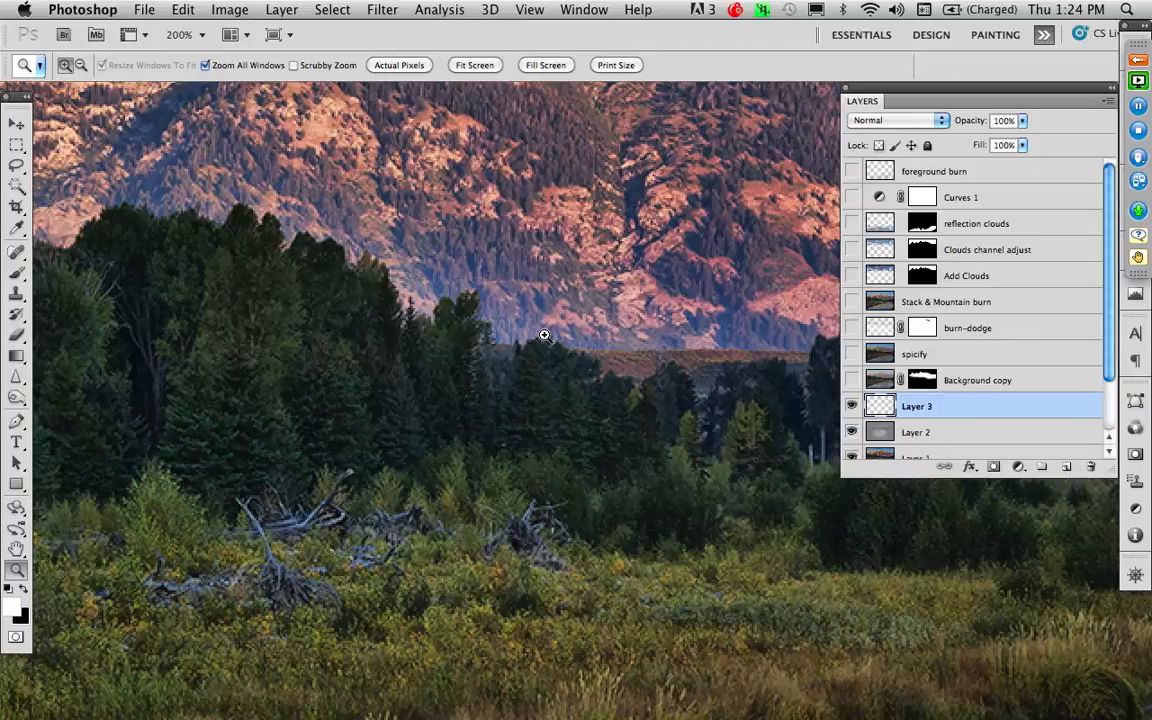
left_click(532, 337, "alt")
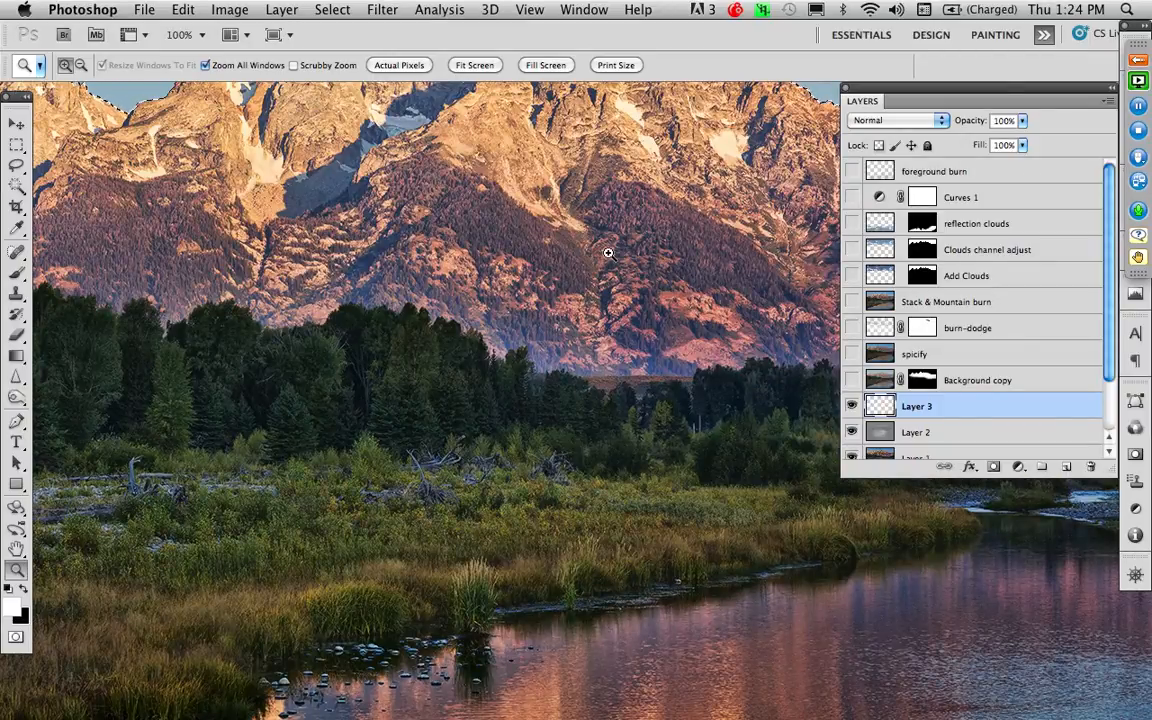
key("super+0")
left_click_drag(584, 337, 522, 352)
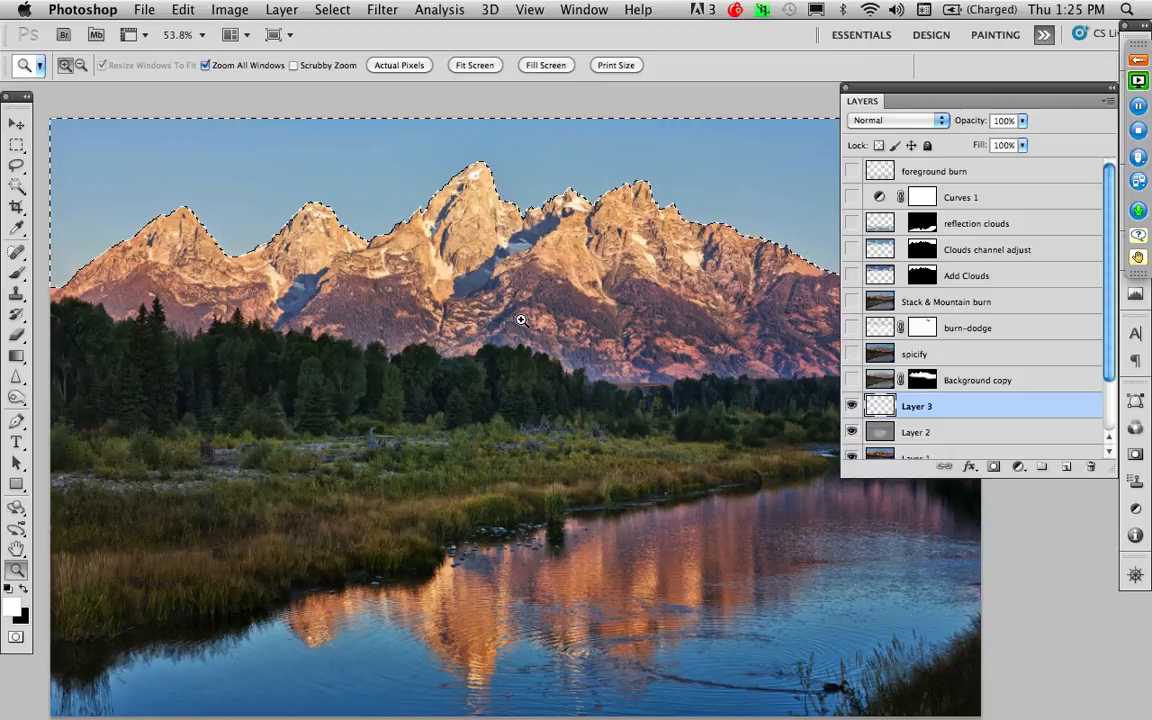
left_click_drag(504, 322, 674, 420)
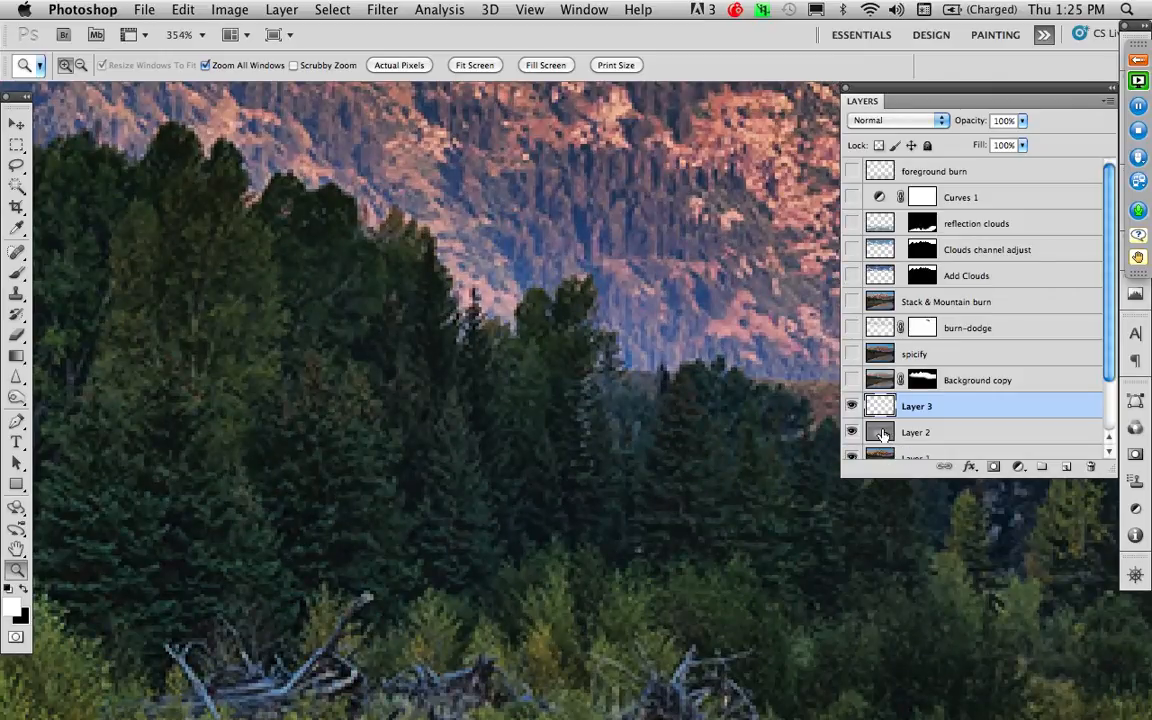
left_click(881, 433)
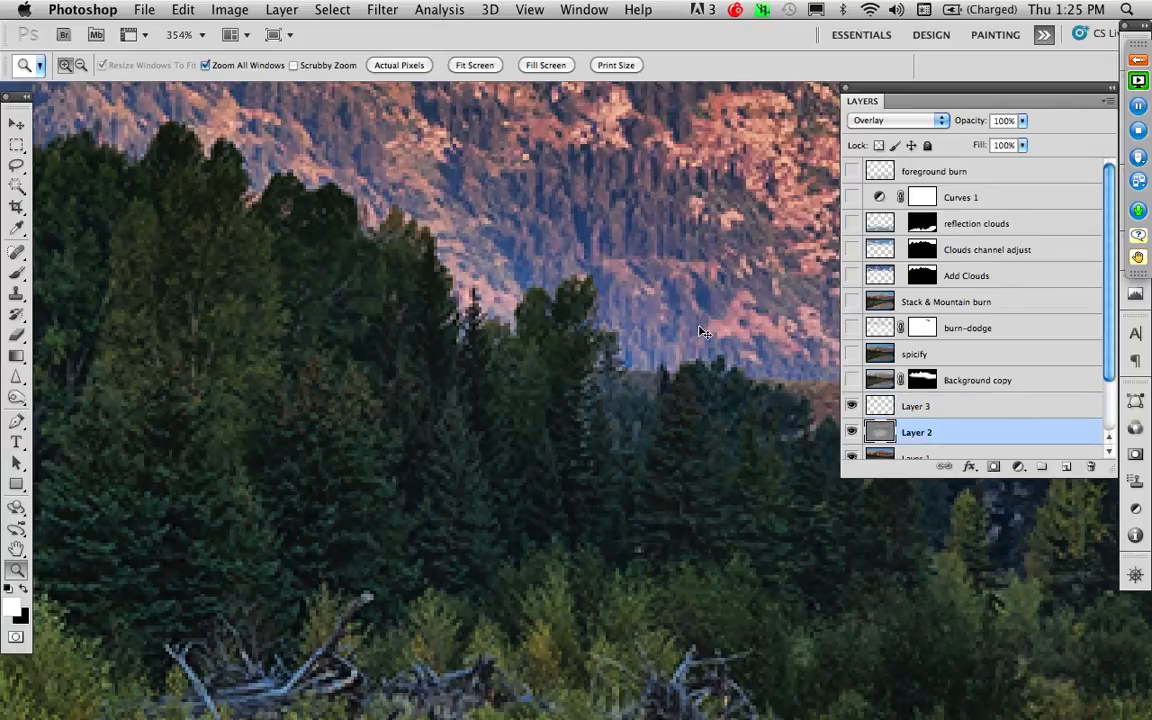
key("super+0")
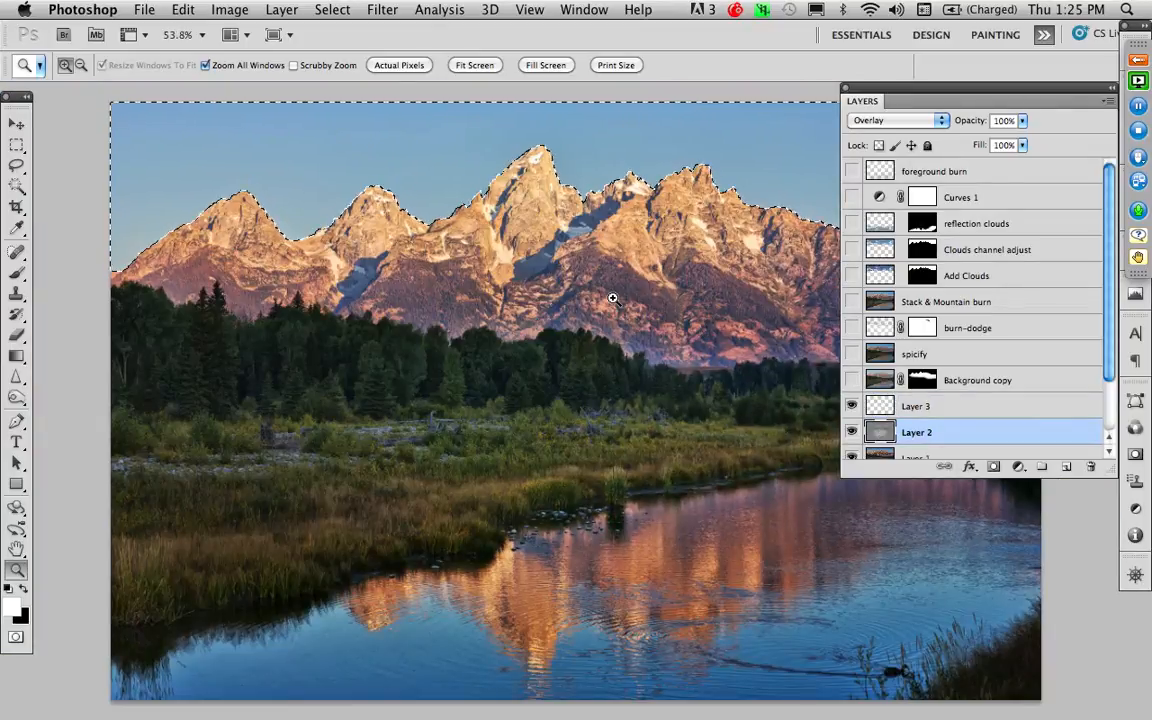
Step: Open Clouds 2.psd and Teton Clouds.psd together from the Sekonic IV Follow-up folder, browsing the files as thumbnails
left_click(146, 10)
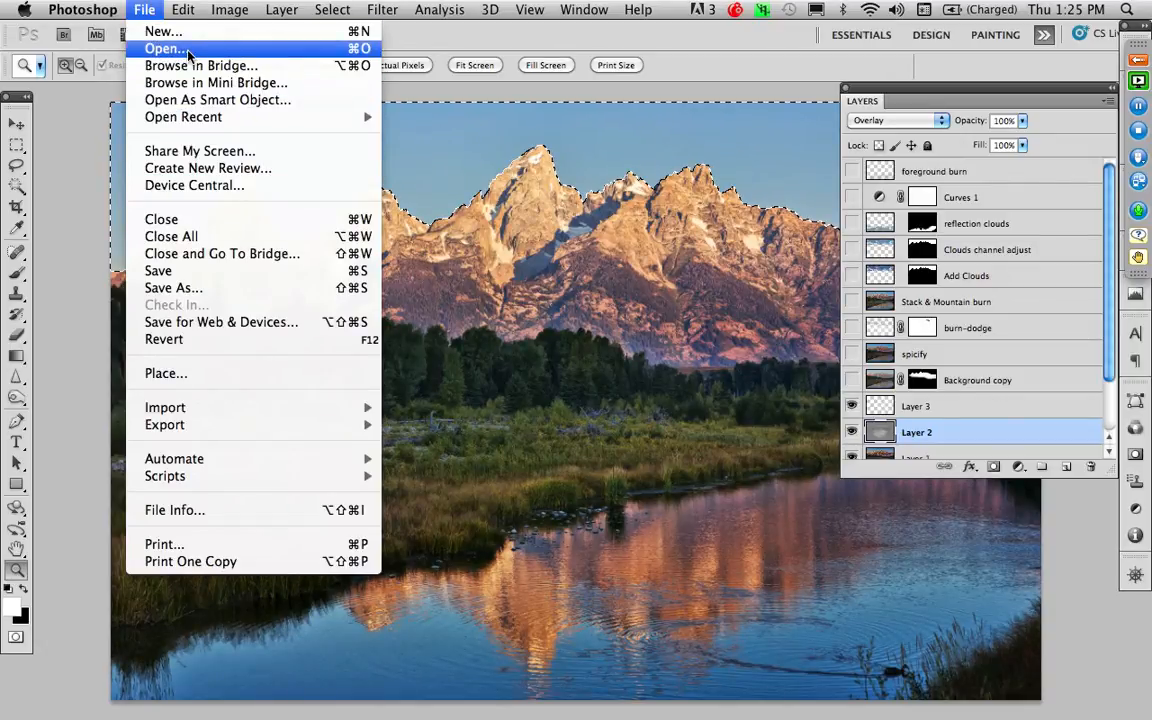
left_click(166, 48)
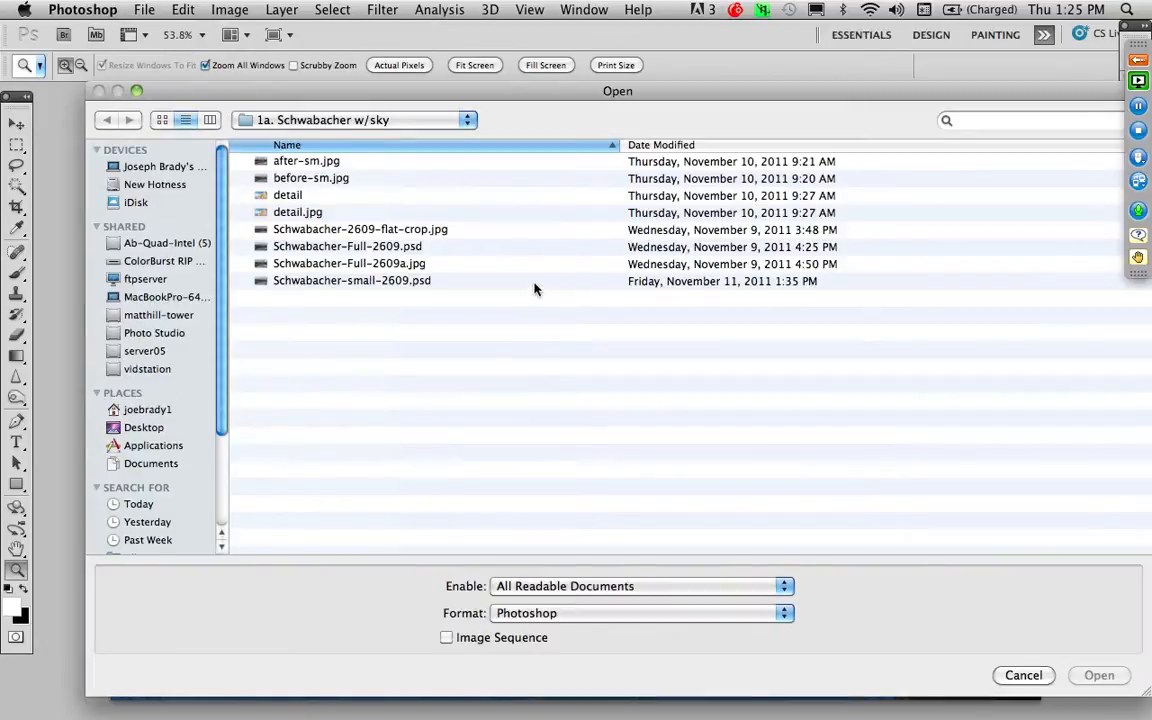
left_click(345, 120)
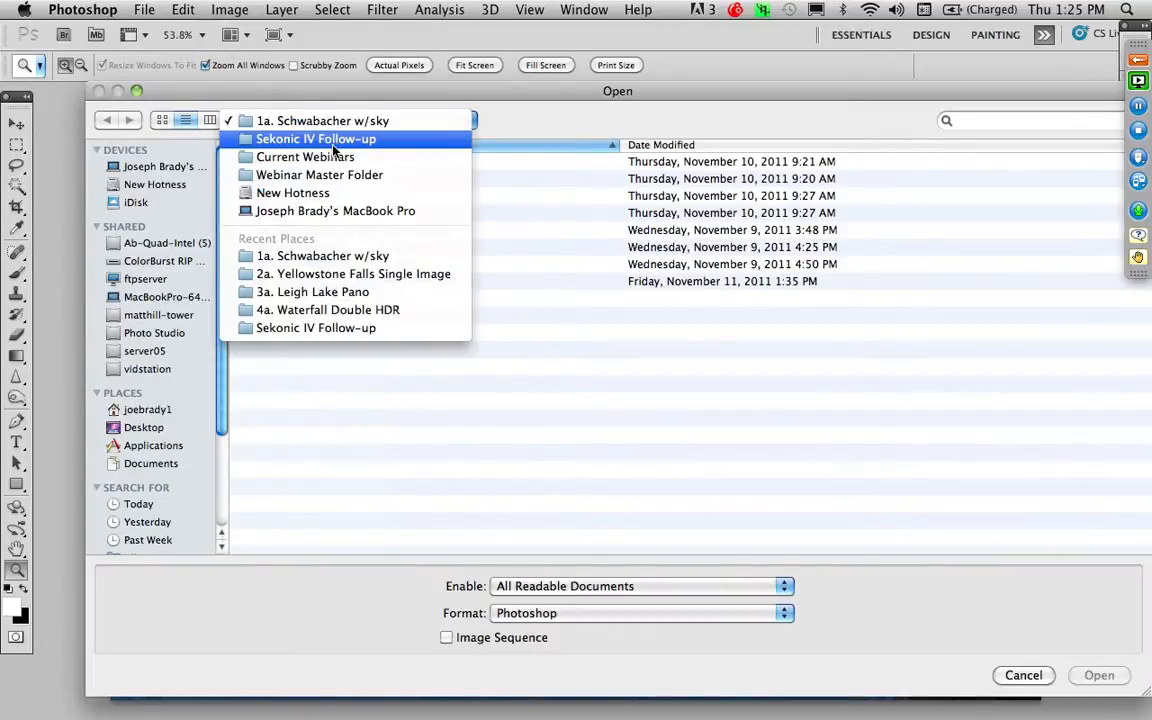
left_click(320, 139)
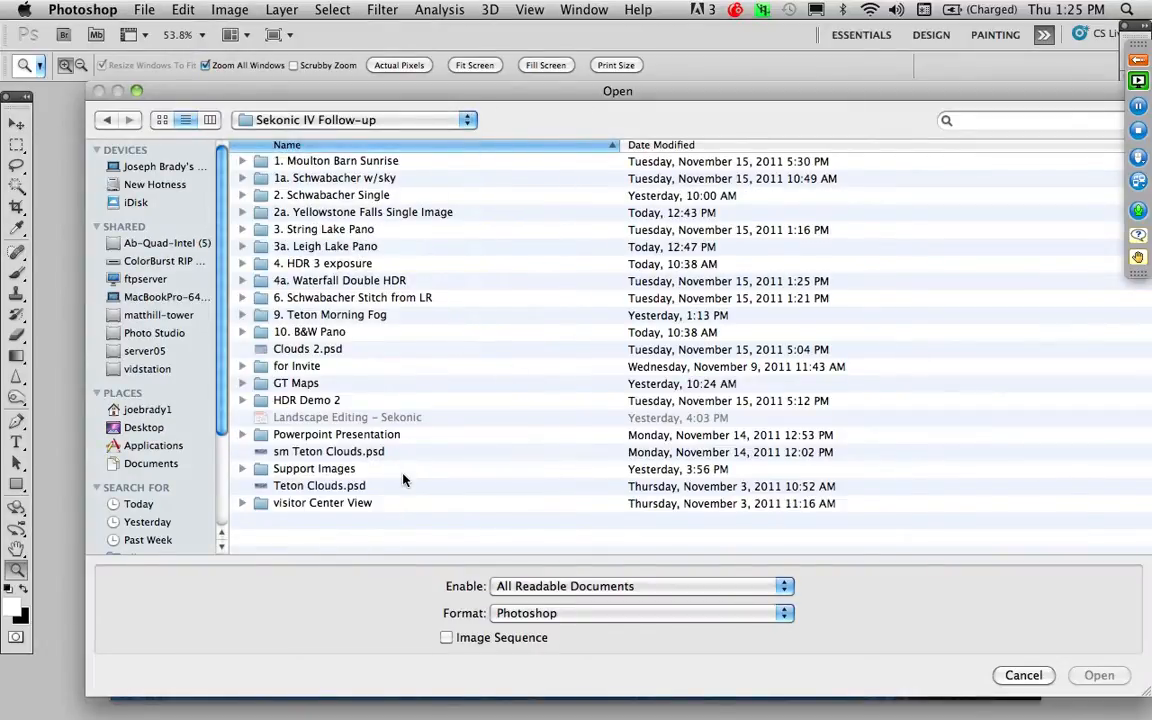
left_click(161, 119)
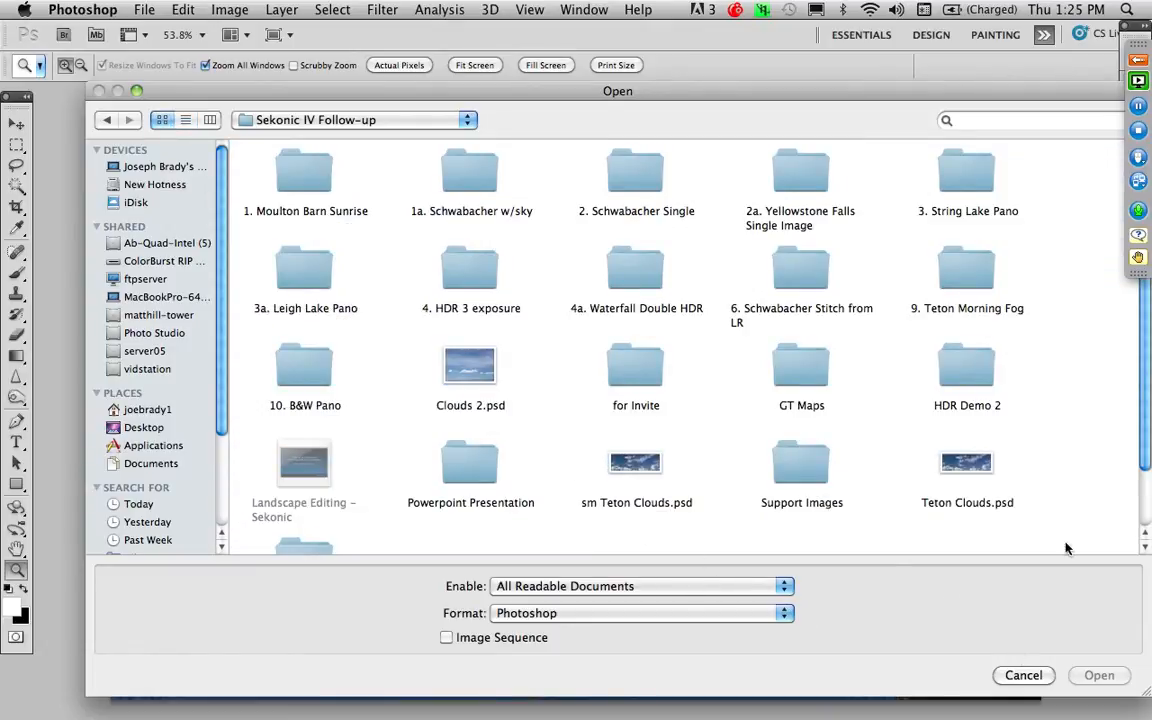
scroll(1028, 408, "down", 3)
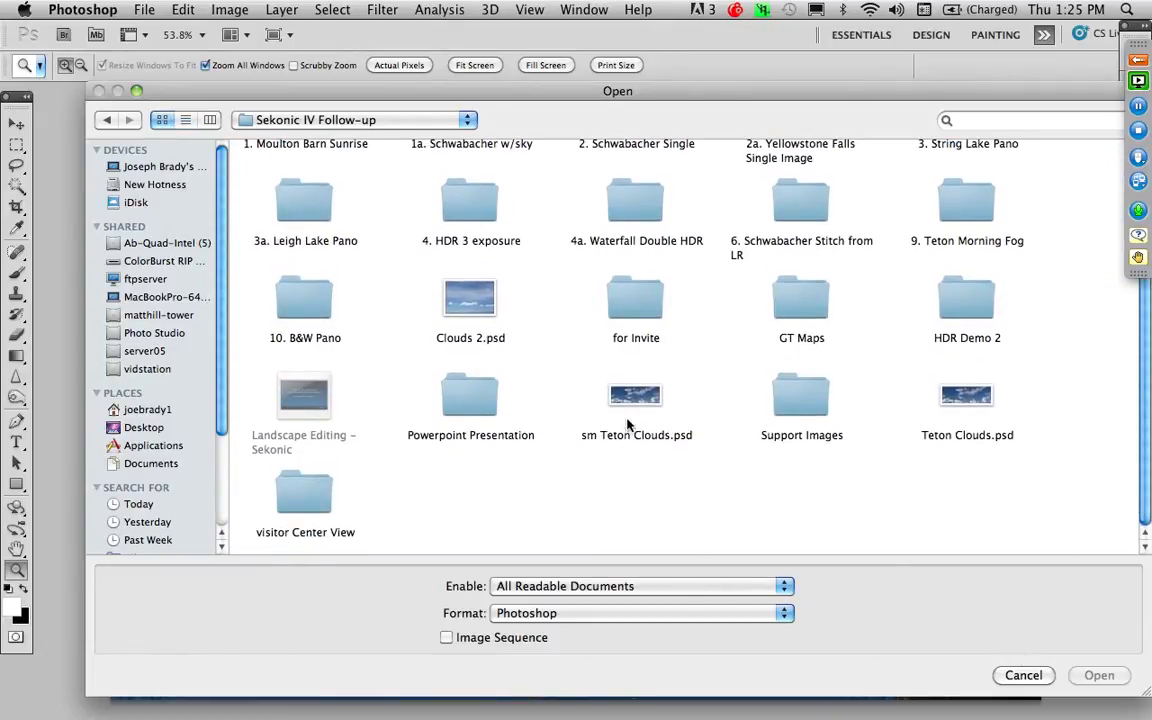
left_click(630, 420)
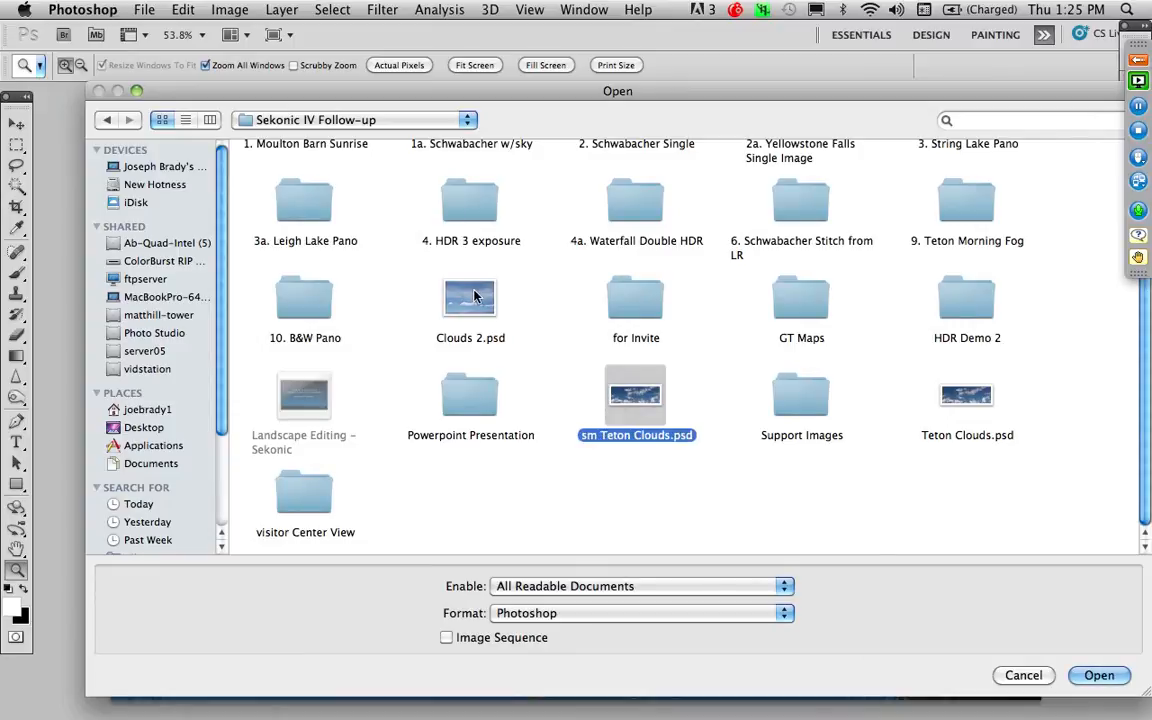
left_click(476, 296, "super")
left_click(645, 400, "super")
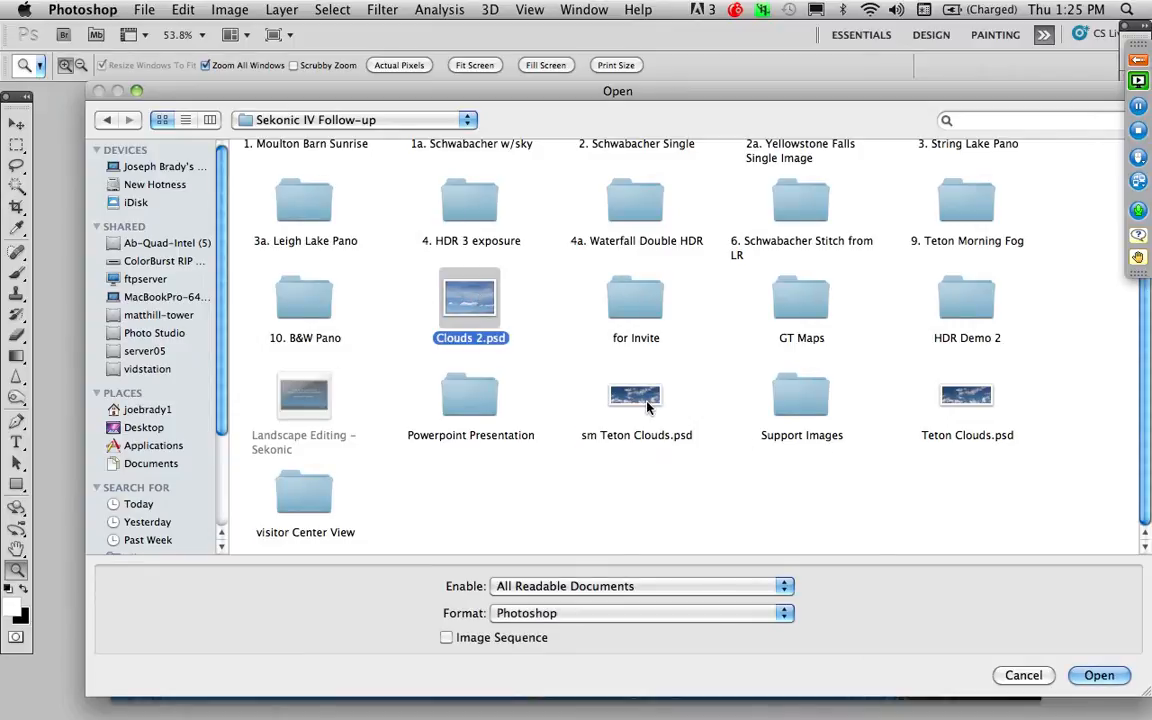
left_click(965, 398, "super")
key("Return")
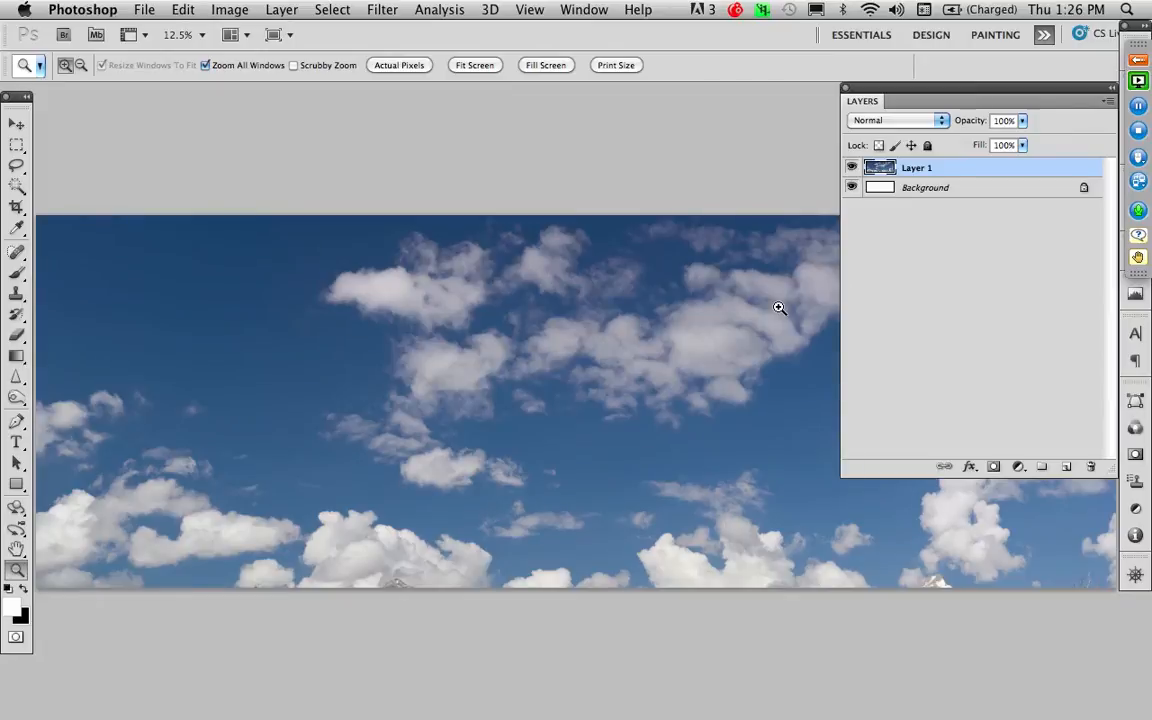
Step: Copy the entire cloud layer of the wide sky image and go back to the mountain lake photo
key("super+a")
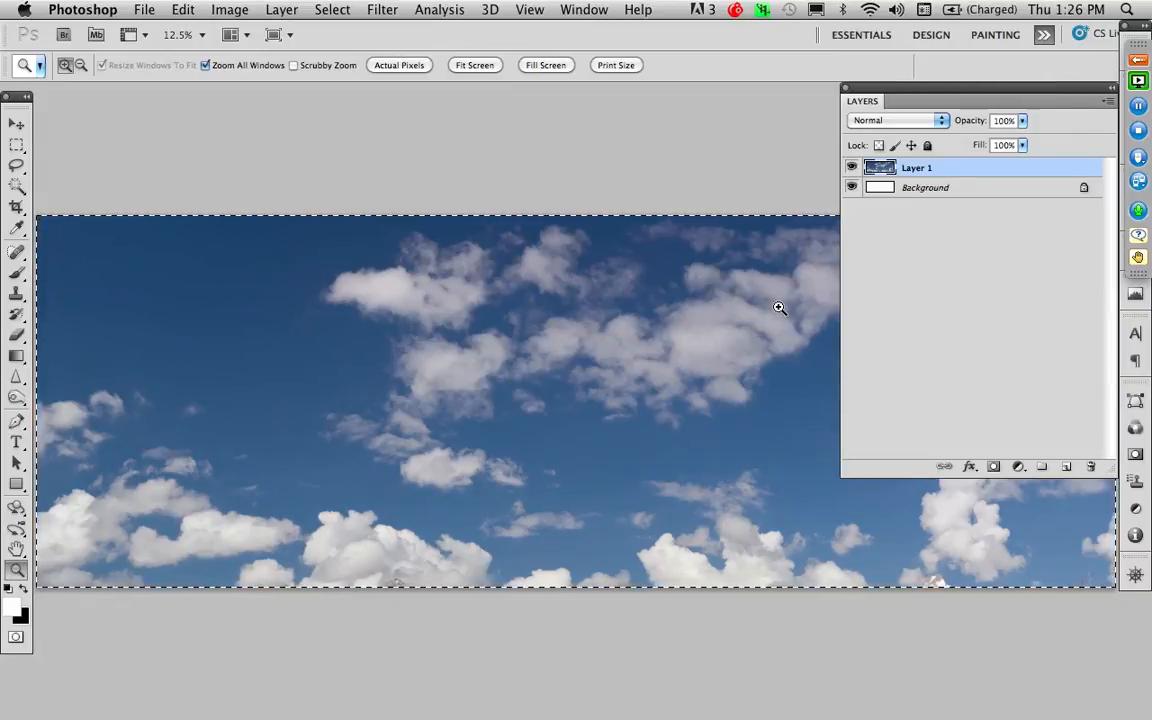
key("super+c")
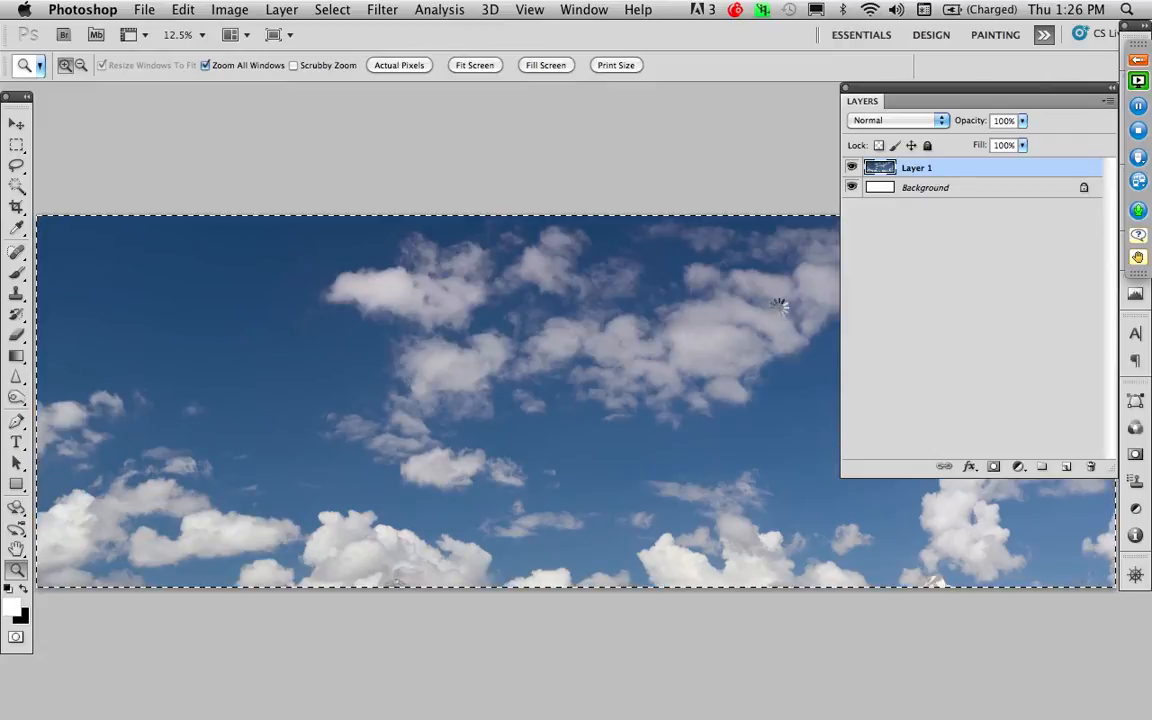
key("ctrl+Tab")
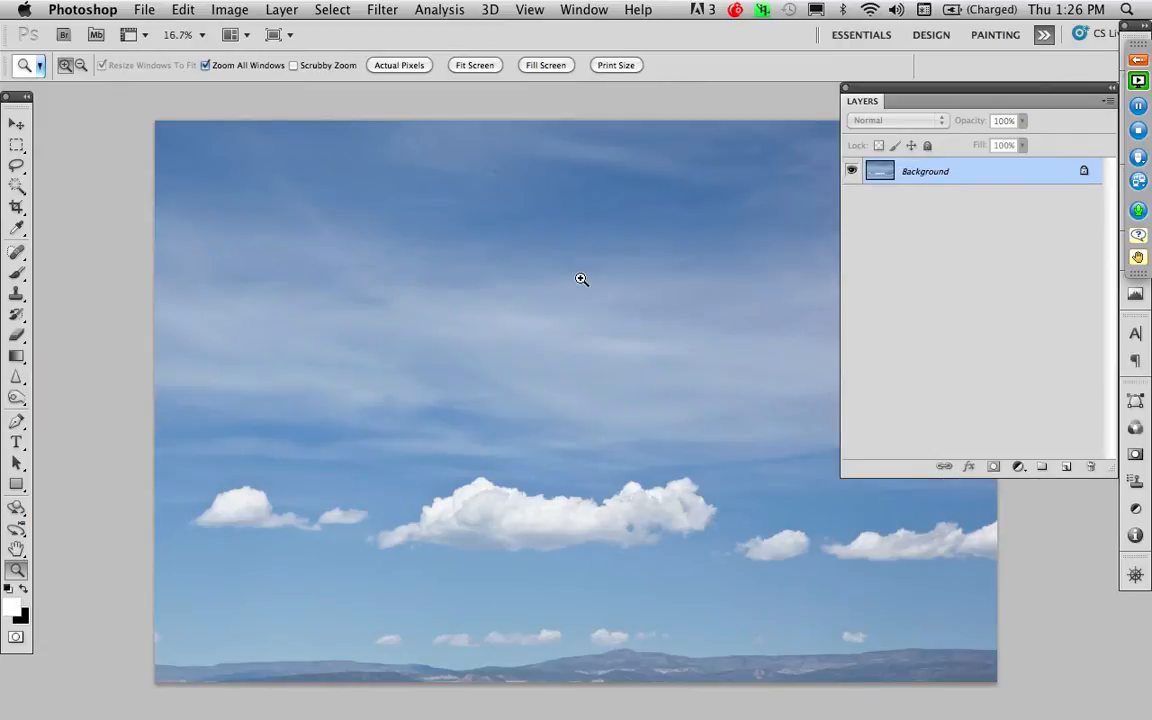
key("ctrl+Tab")
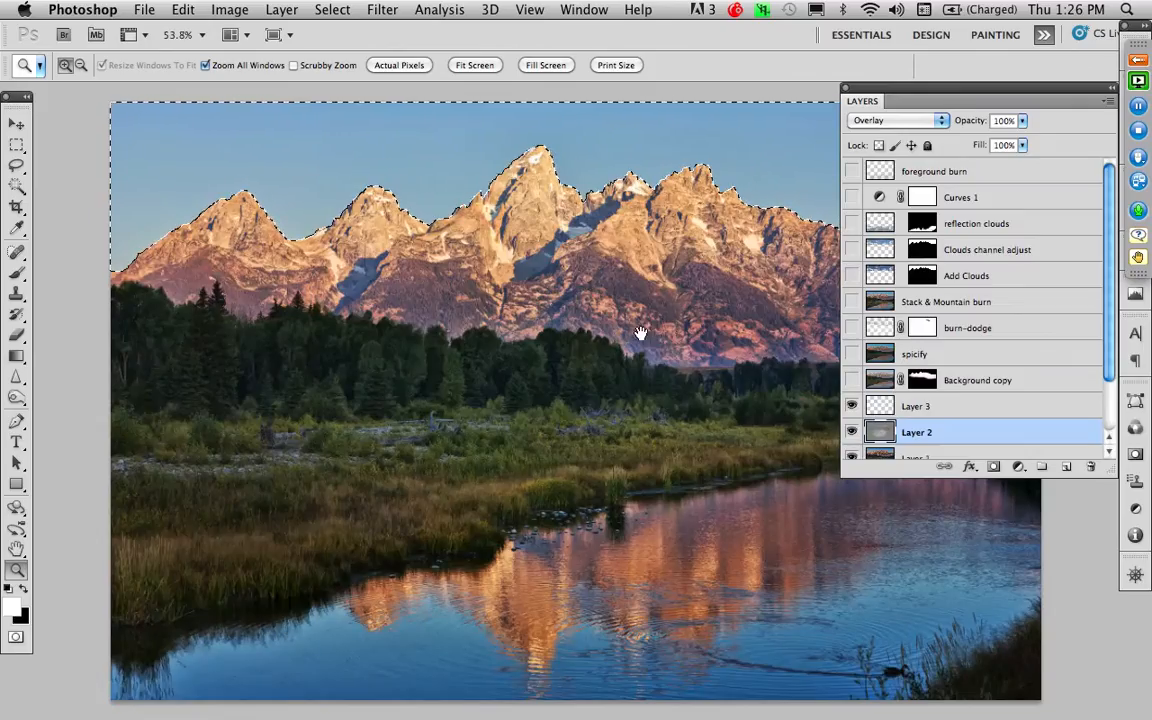
Step: Paste the copied clouds into the sky selection above Layer 3, converting the colors to preserve their appearance
left_click_drag(640, 333, 553, 347)
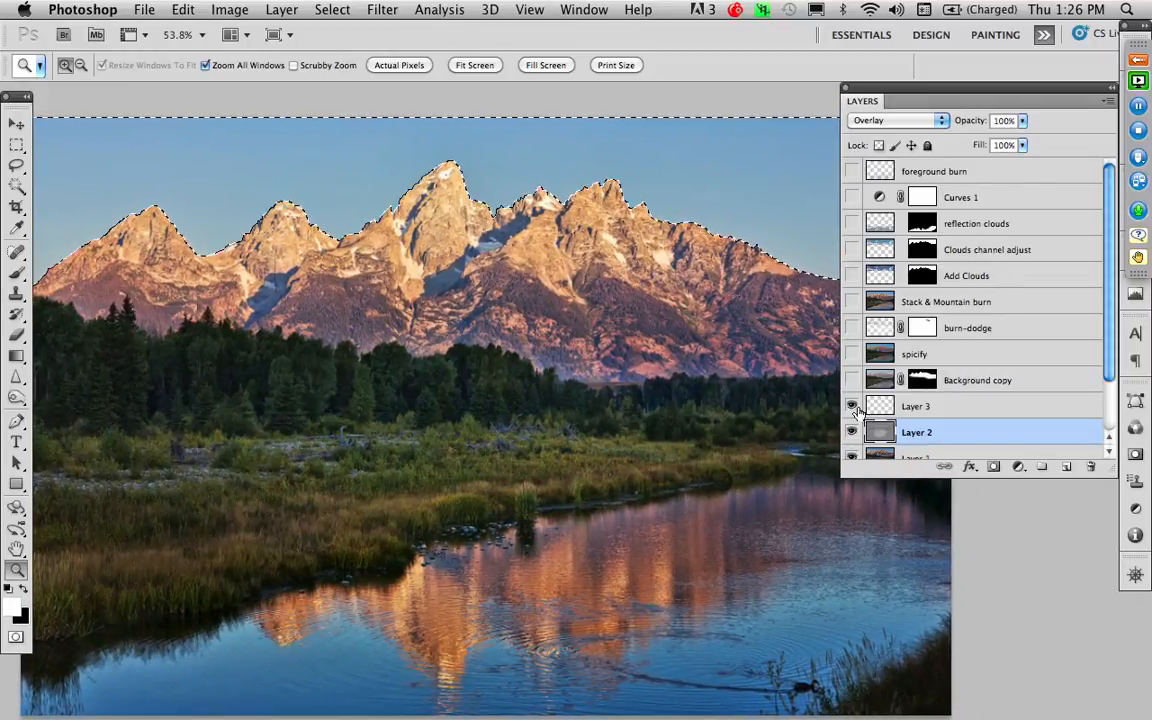
left_click(905, 406)
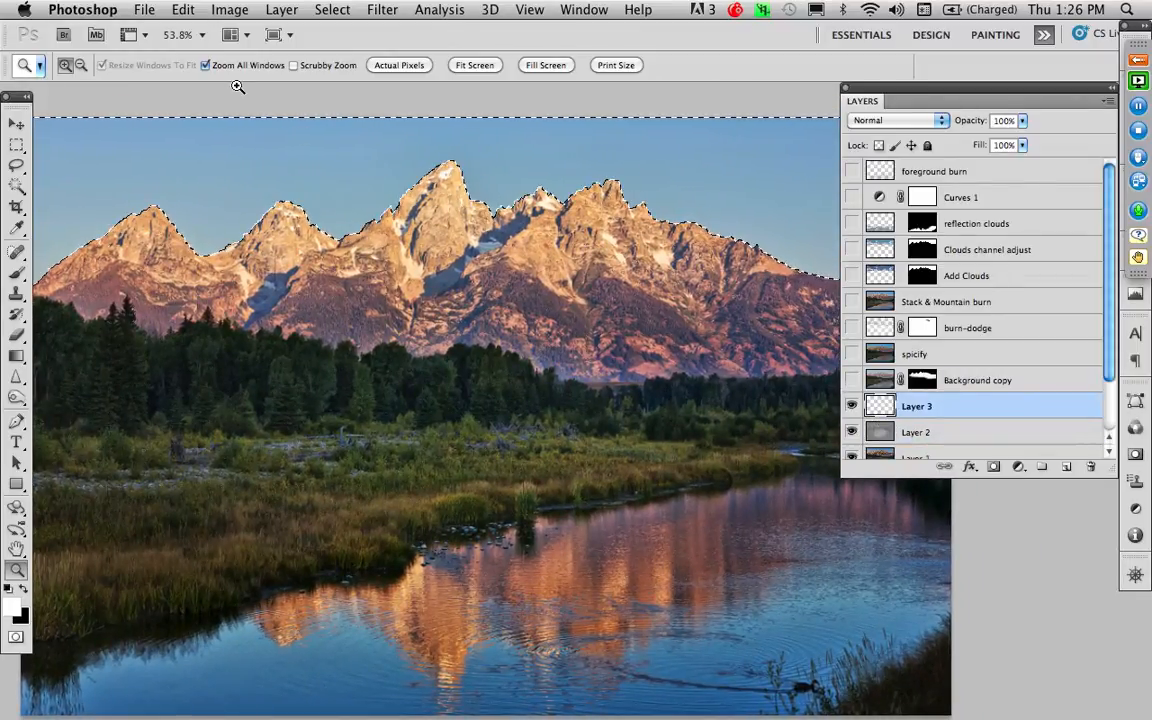
left_click(146, 10)
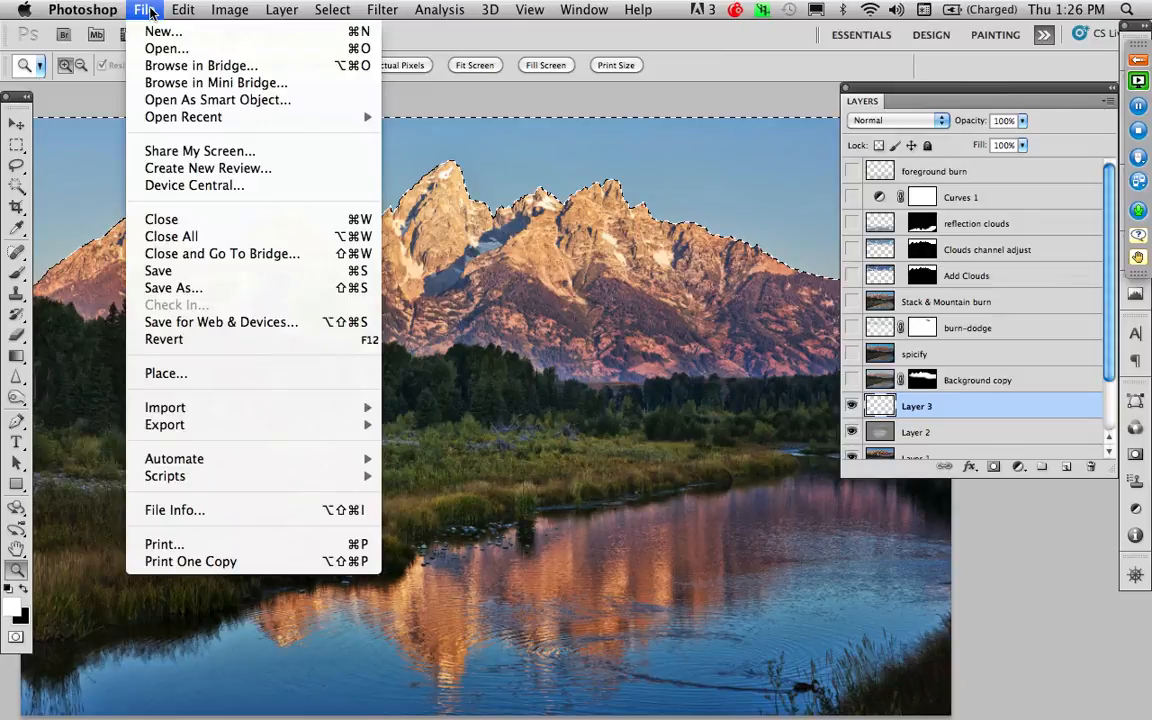
mouse_move(205, 203)
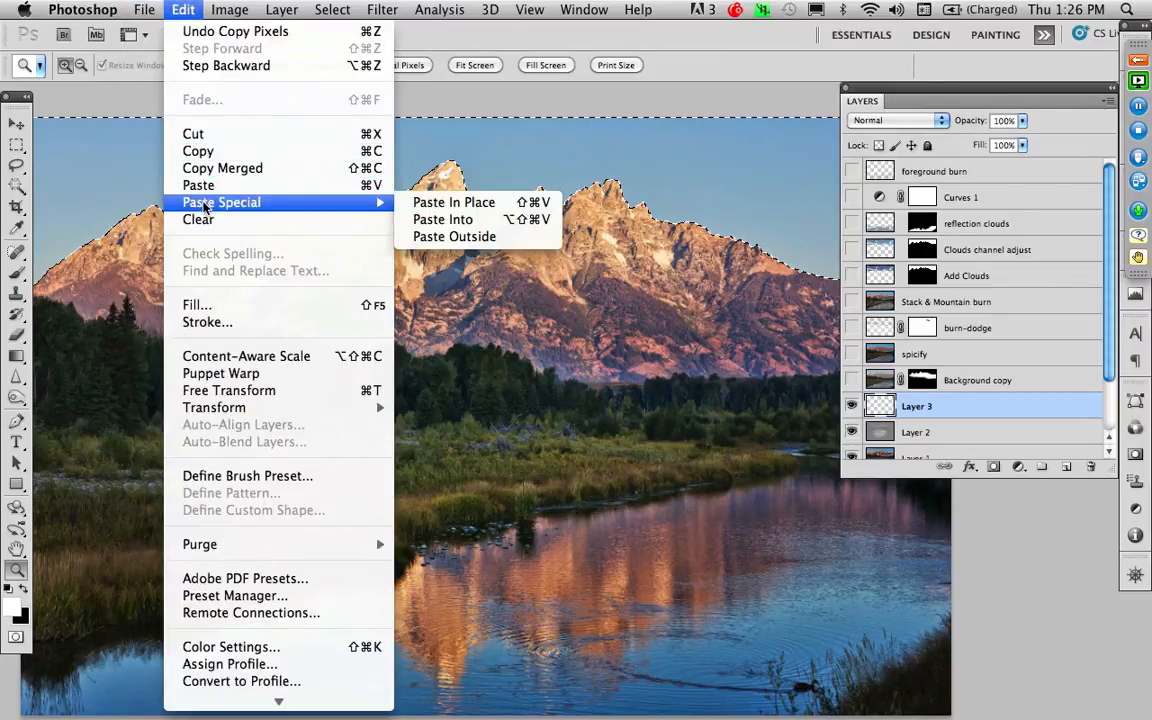
left_click(502, 225)
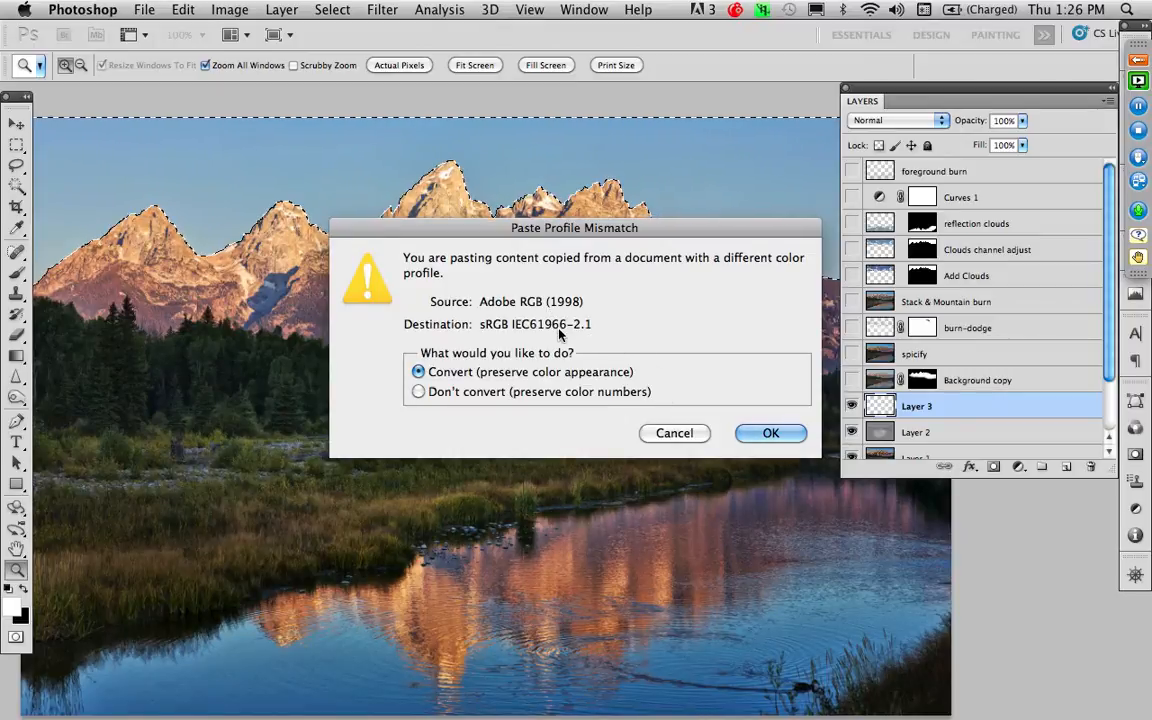
left_click(772, 434)
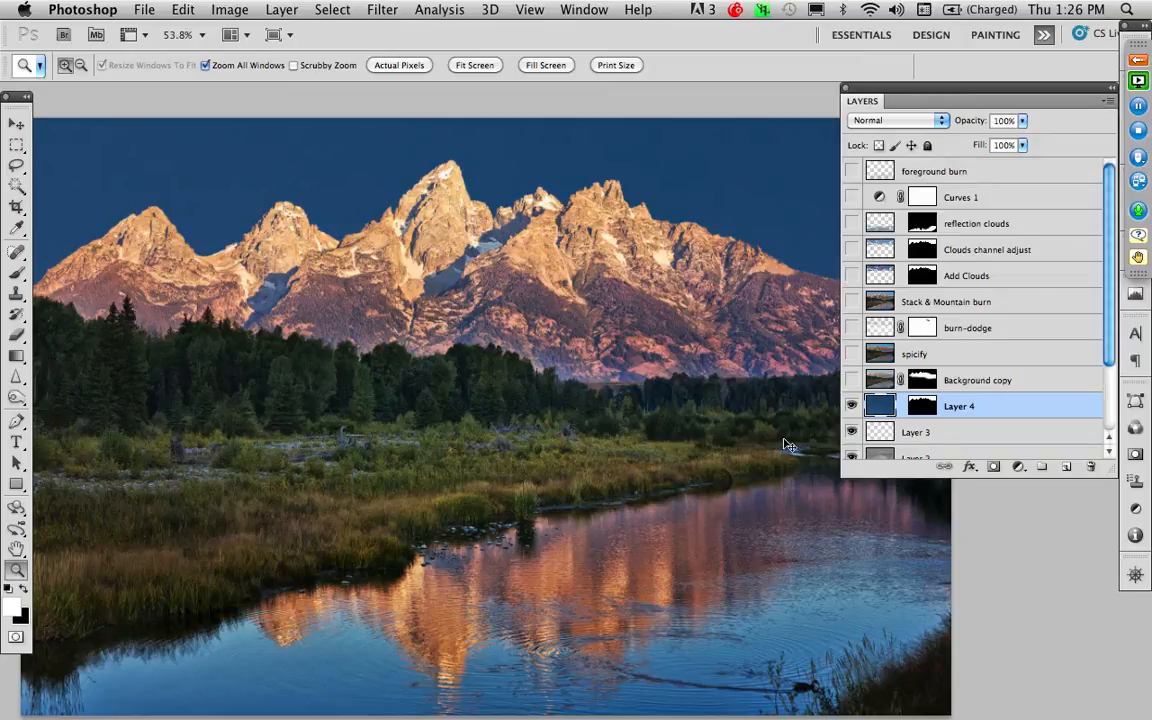
Step: Scale the oversized clouds on Layer 4 down with Free Transform until they are slightly wider than the photo
key("super+t")
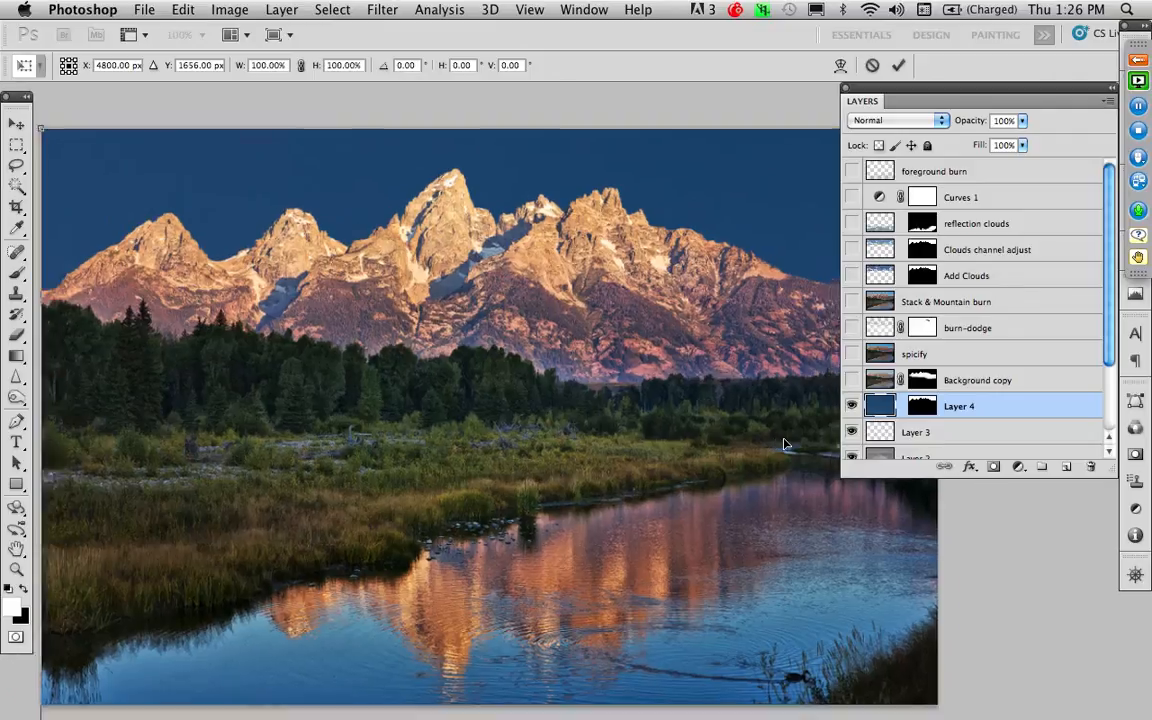
key("super+0")
left_click_drag(771, 483, 454, 380)
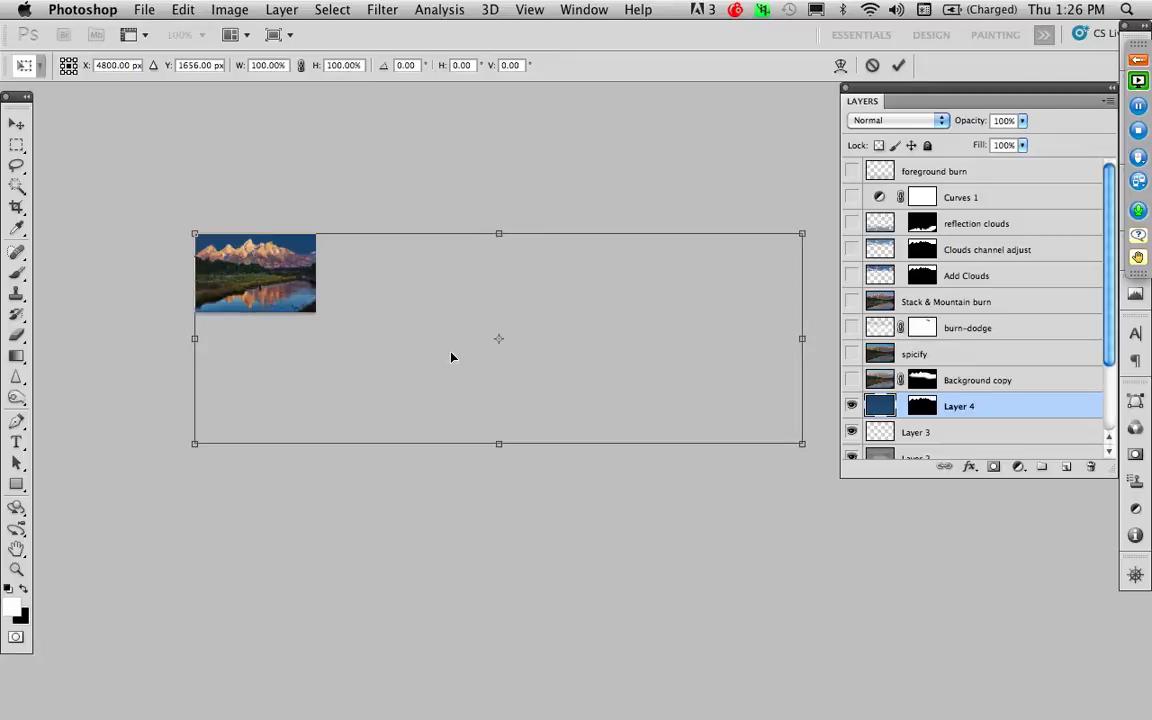
mouse_move(486, 371)
left_mouse_down()
mouse_move(327, 257)
mouse_move(318, 285)
mouse_move(459, 284)
mouse_move(482, 362)
left_mouse_up()
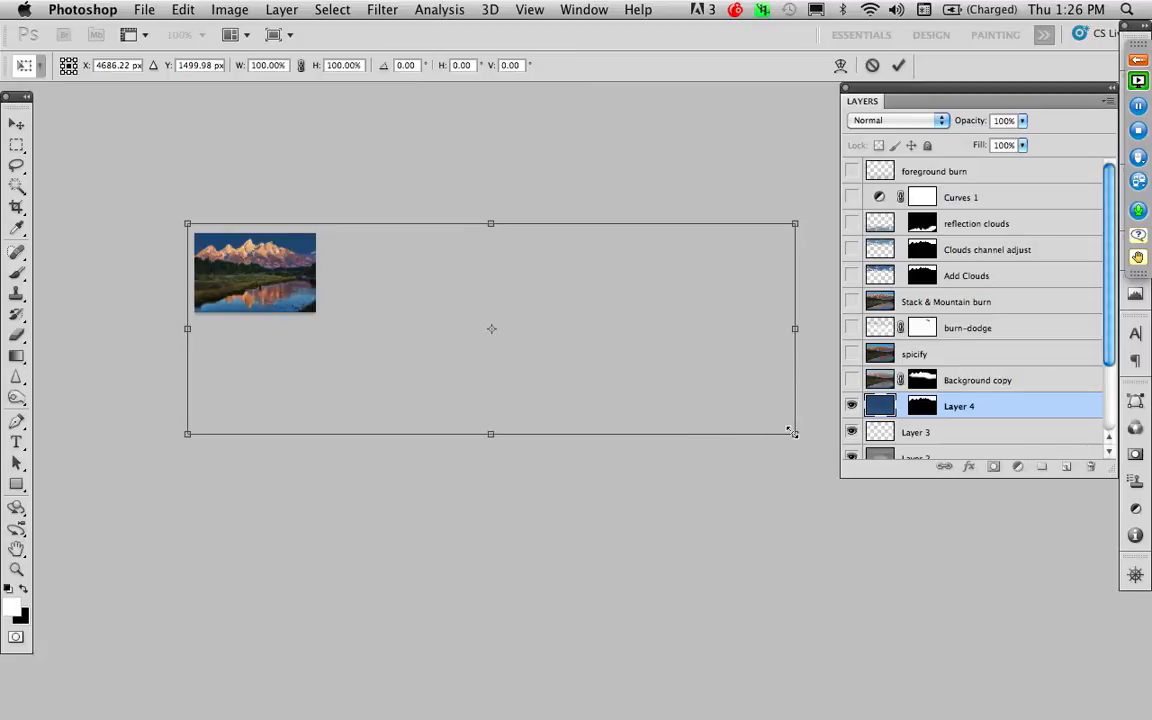
left_click_drag(794, 434, 337, 282)
key("super+space")
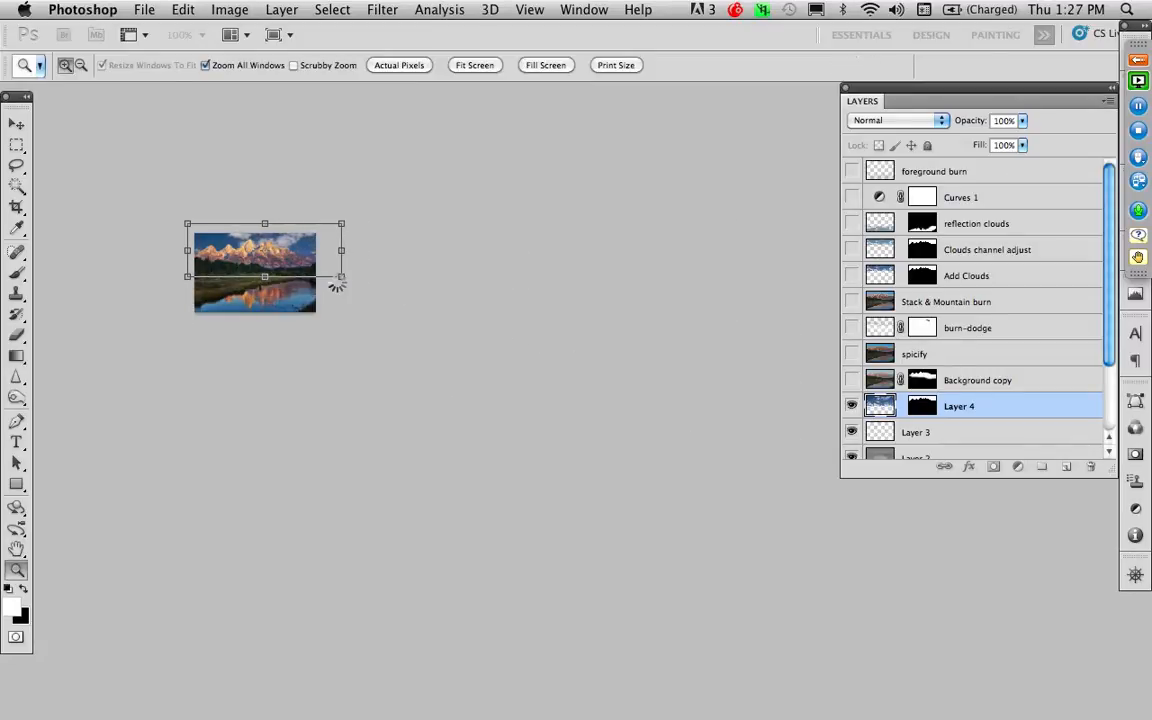
key("Return")
key("super+0")
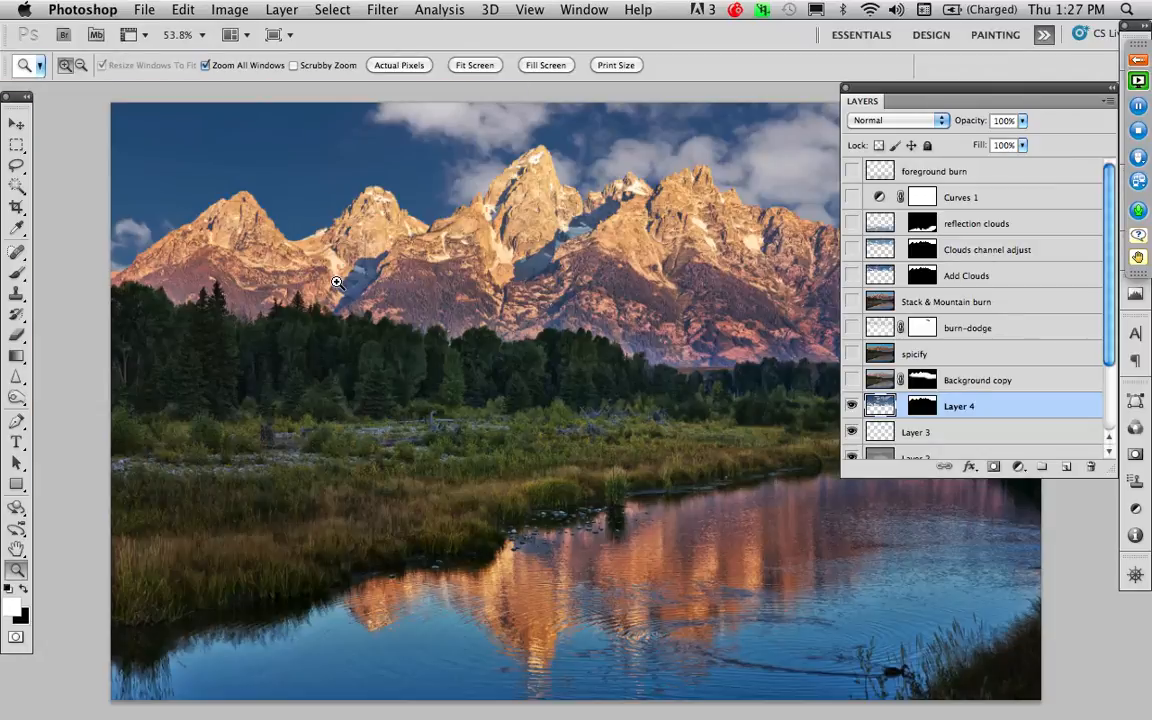
Step: Reposition the clouds on Layer 4 behind the mountain peaks, keeping the whole sky covered
left_click_drag(481, 332, 404, 344)
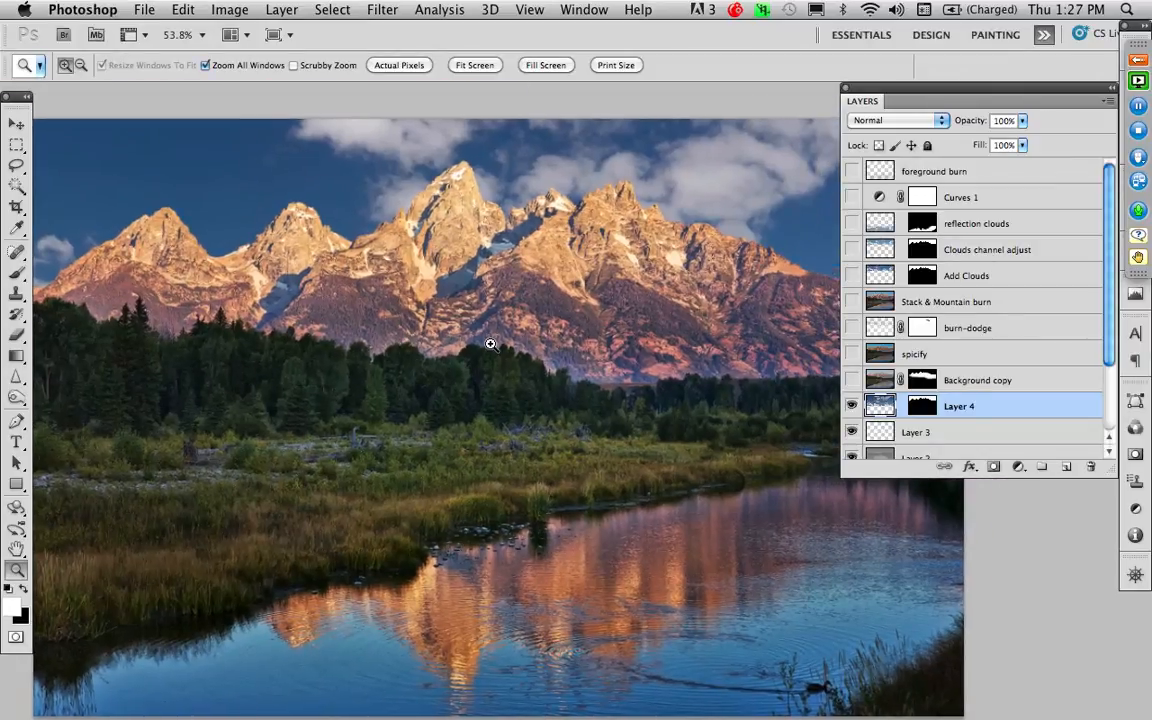
left_click(548, 298)
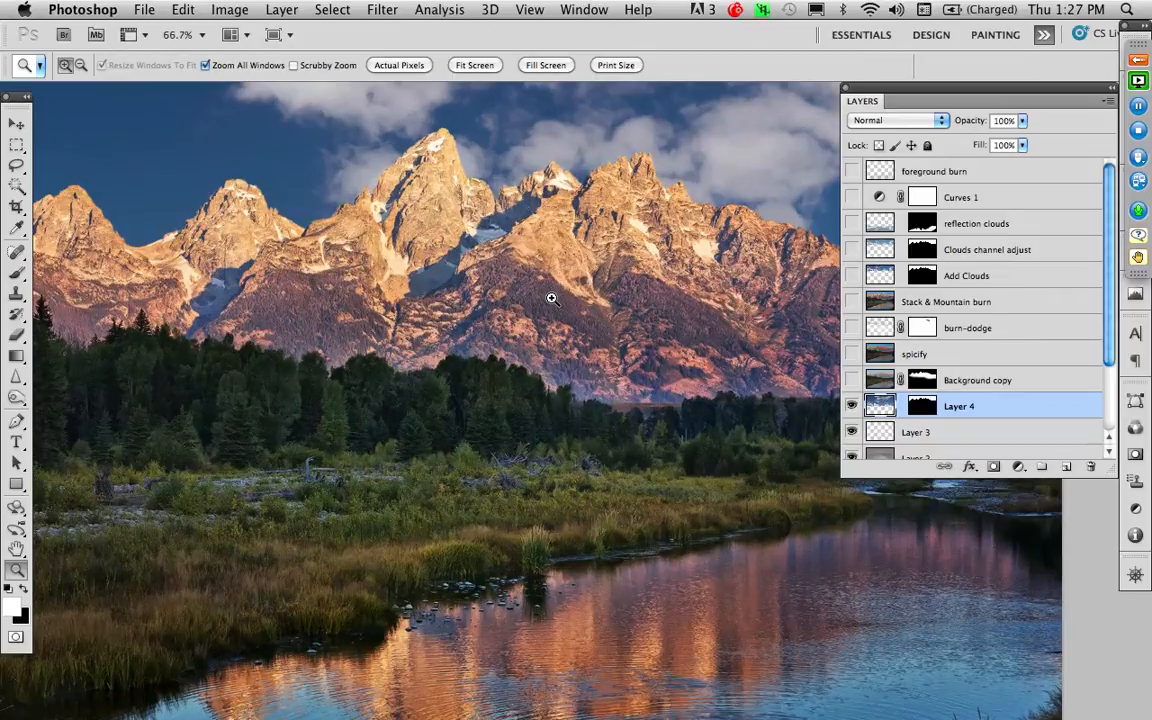
left_click(559, 242, "alt")
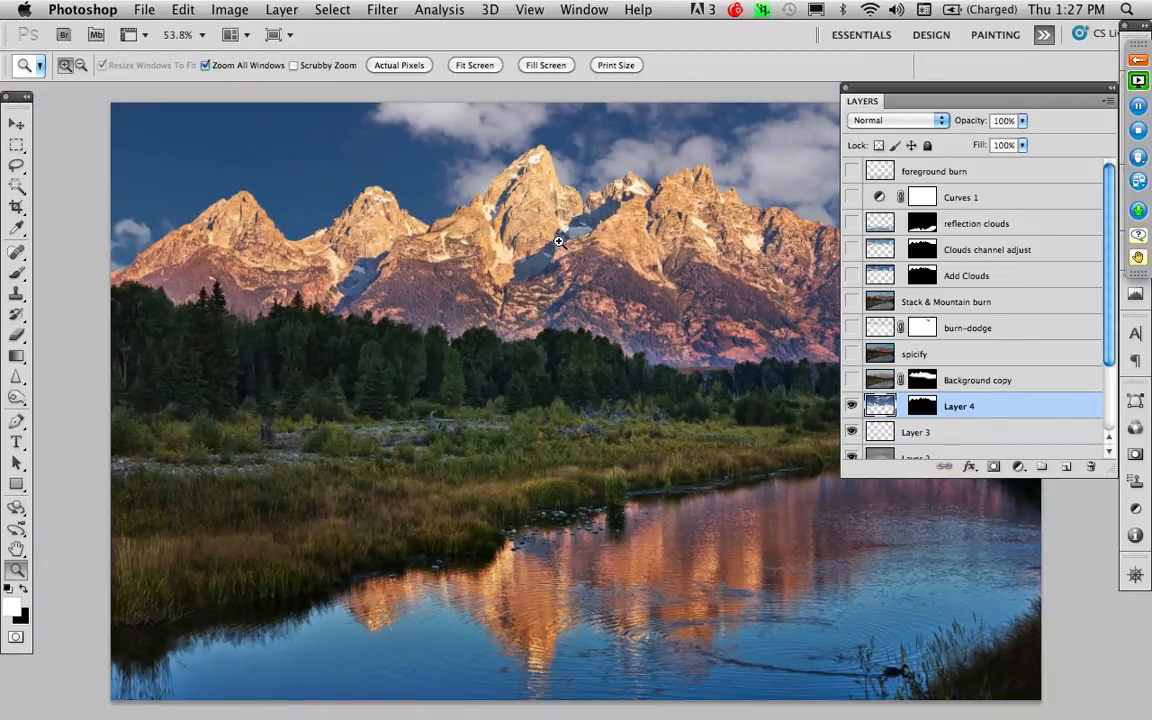
key("v")
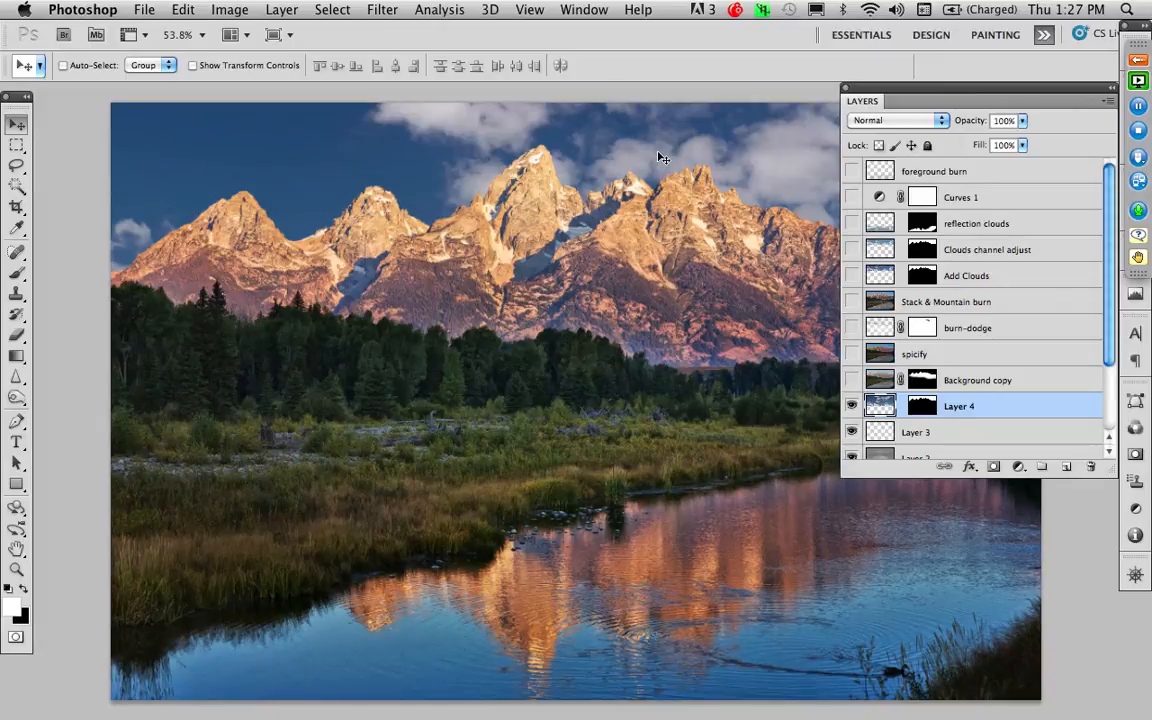
left_click_drag(643, 155, 468, 175)
key("z")
left_click(468, 175, "alt")
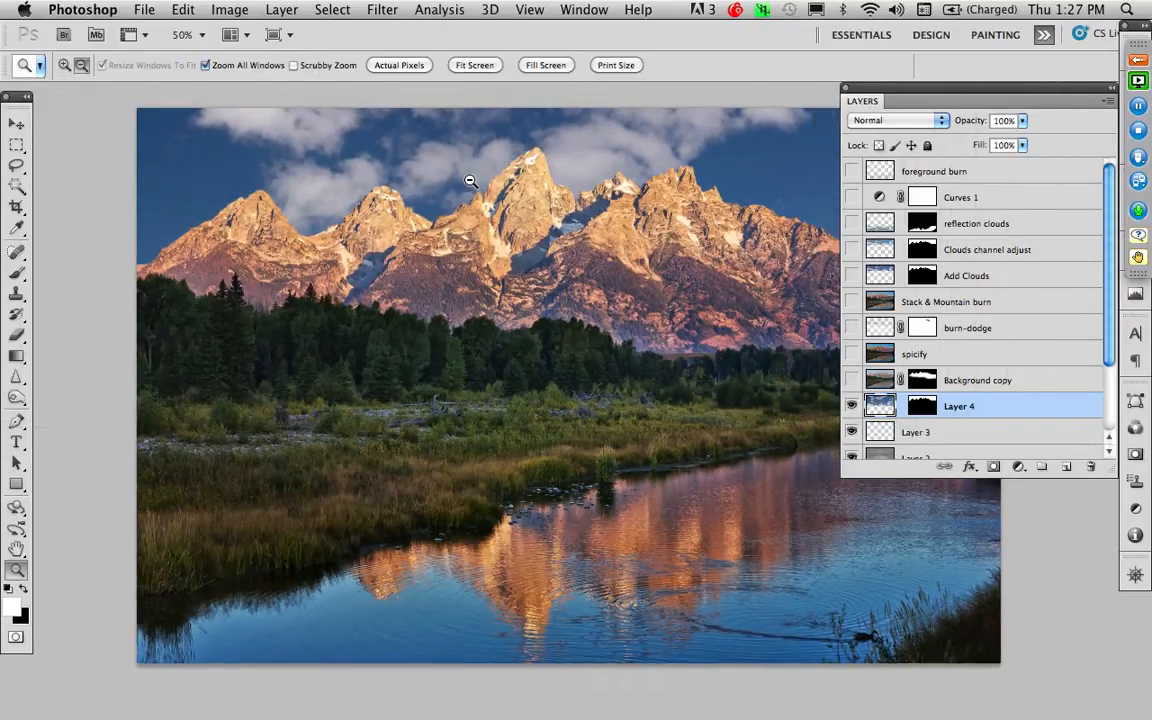
left_click(494, 228, "alt")
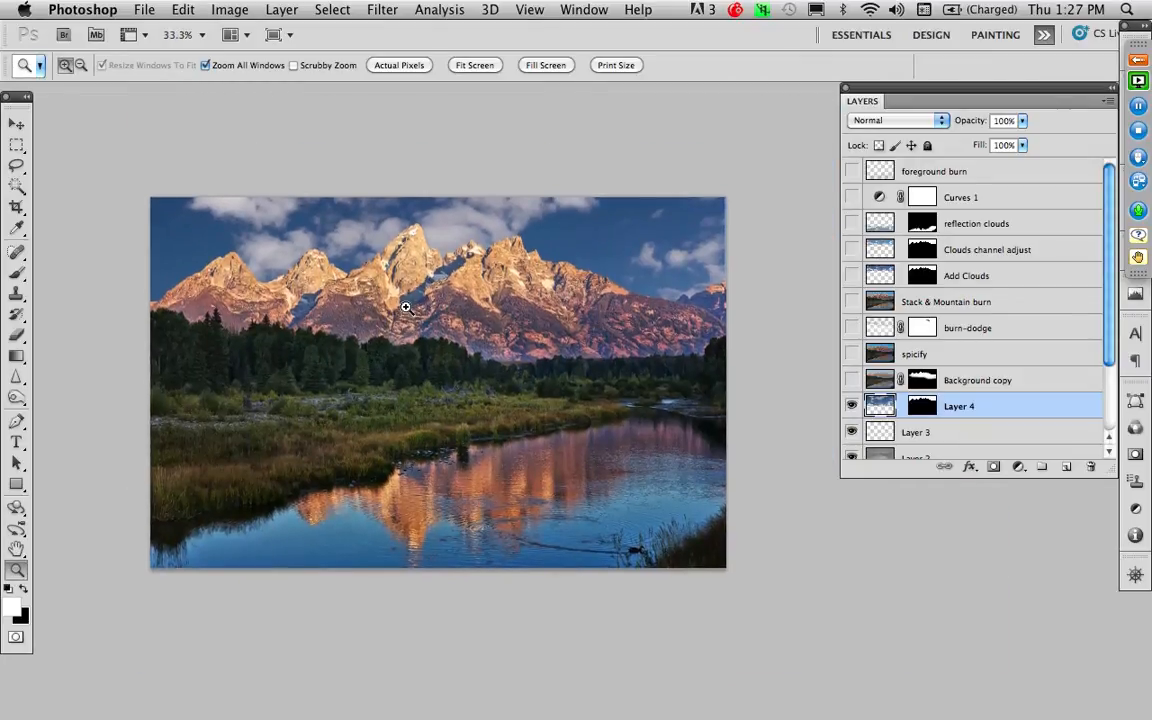
key("v")
left_click_drag(450, 231, 505, 184)
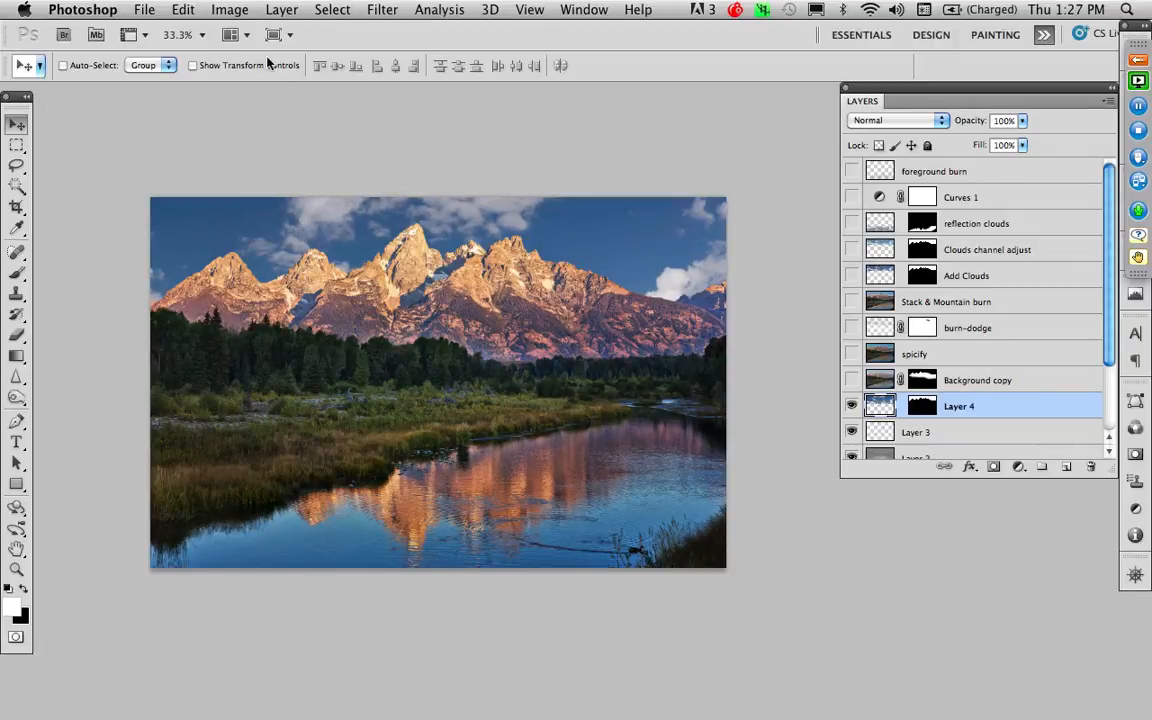
Step: Flip the clouds on Layer 4 horizontally and shift them within the masked sky
left_click(229, 10)
mouse_move(183, 10)
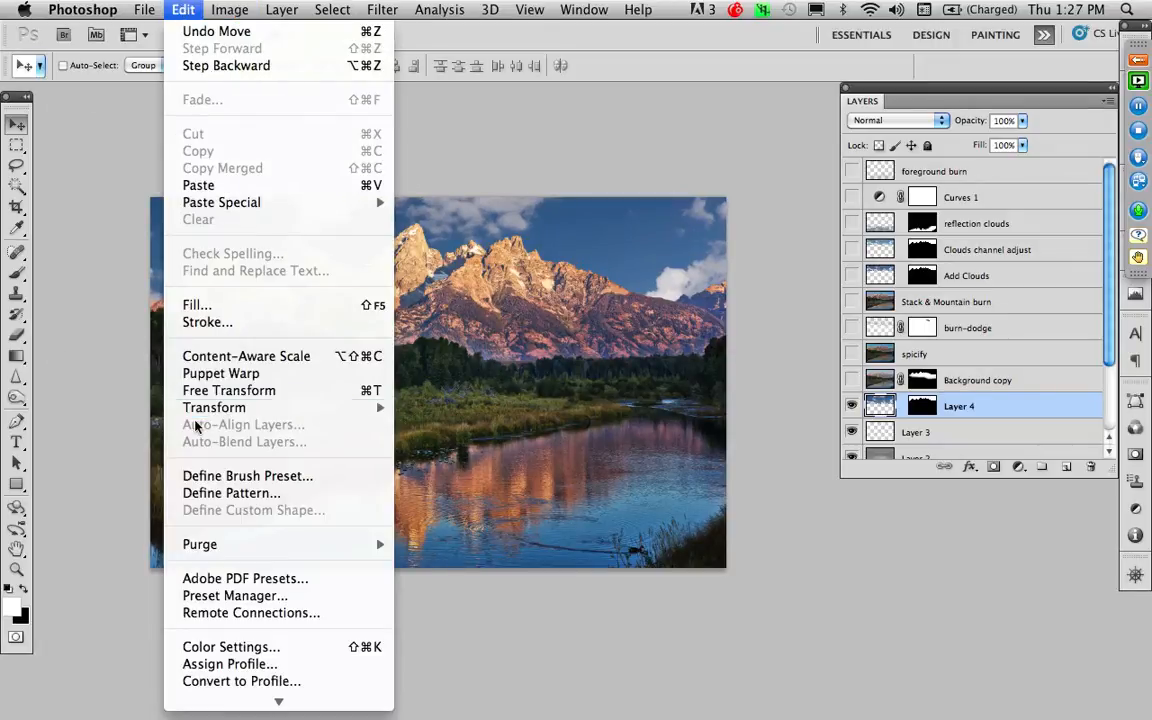
mouse_move(209, 408)
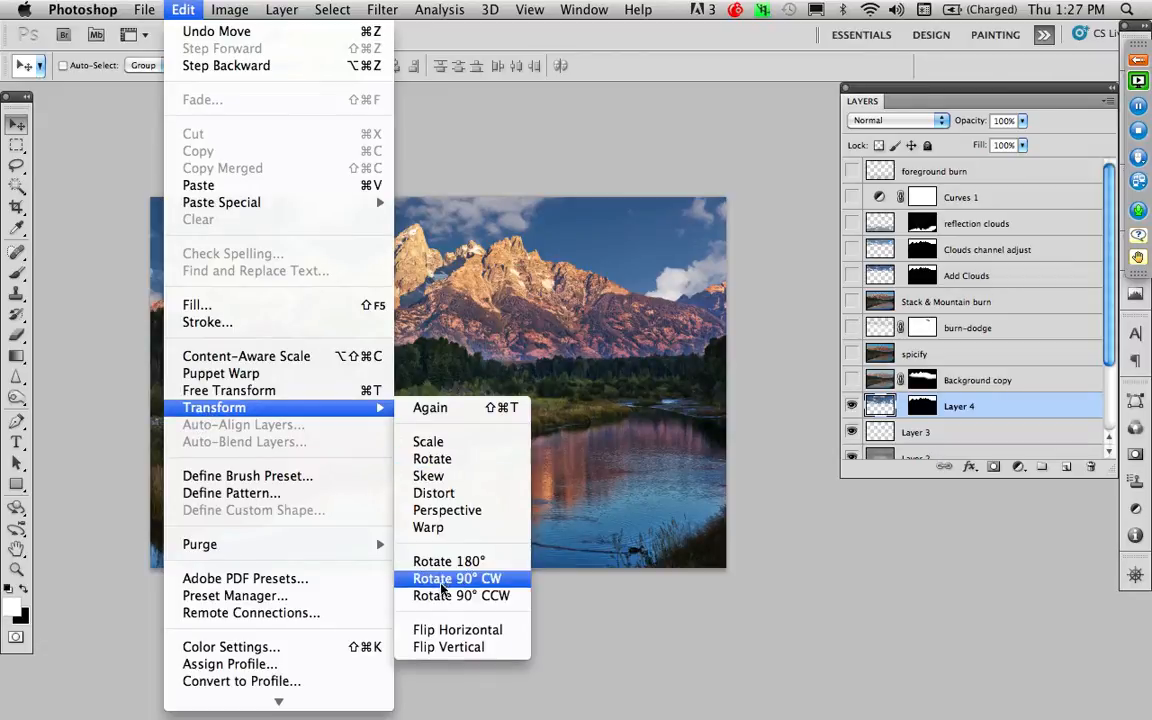
left_click(447, 630)
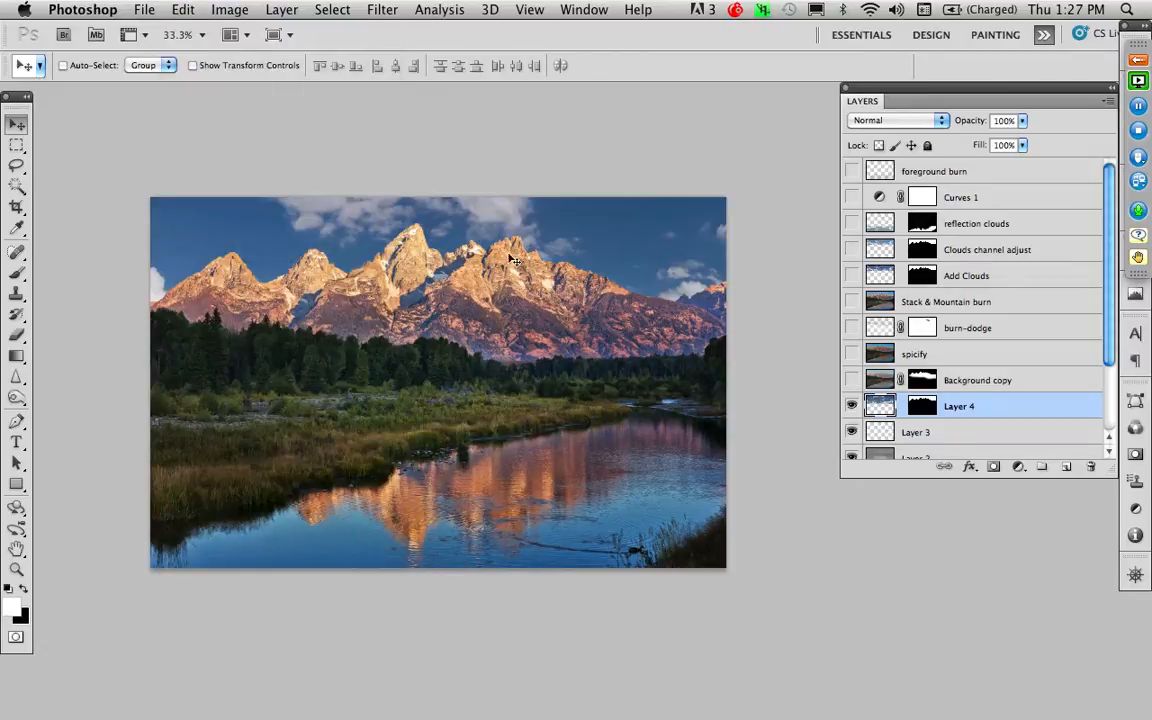
left_click_drag(472, 214, 544, 184)
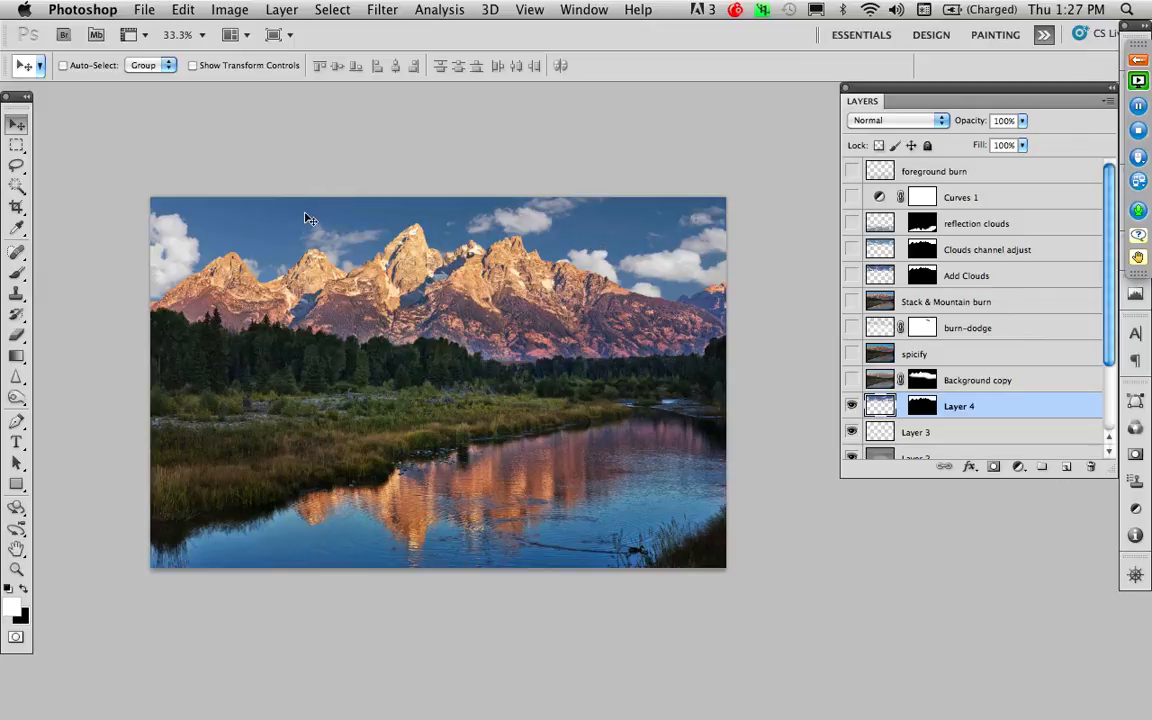
Step: Shift the clouds to the right to expose the original sky over the left peaks, and enlarge the boundary between both skies
left_click_drag(301, 231, 568, 206)
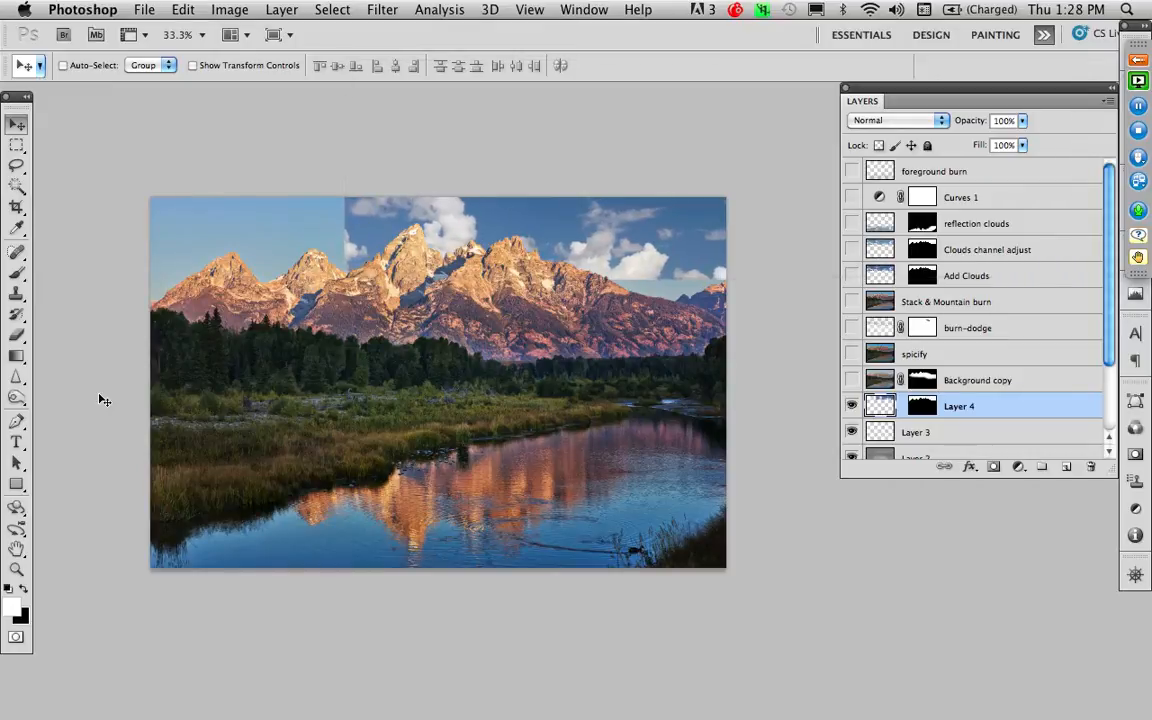
left_click(16, 568)
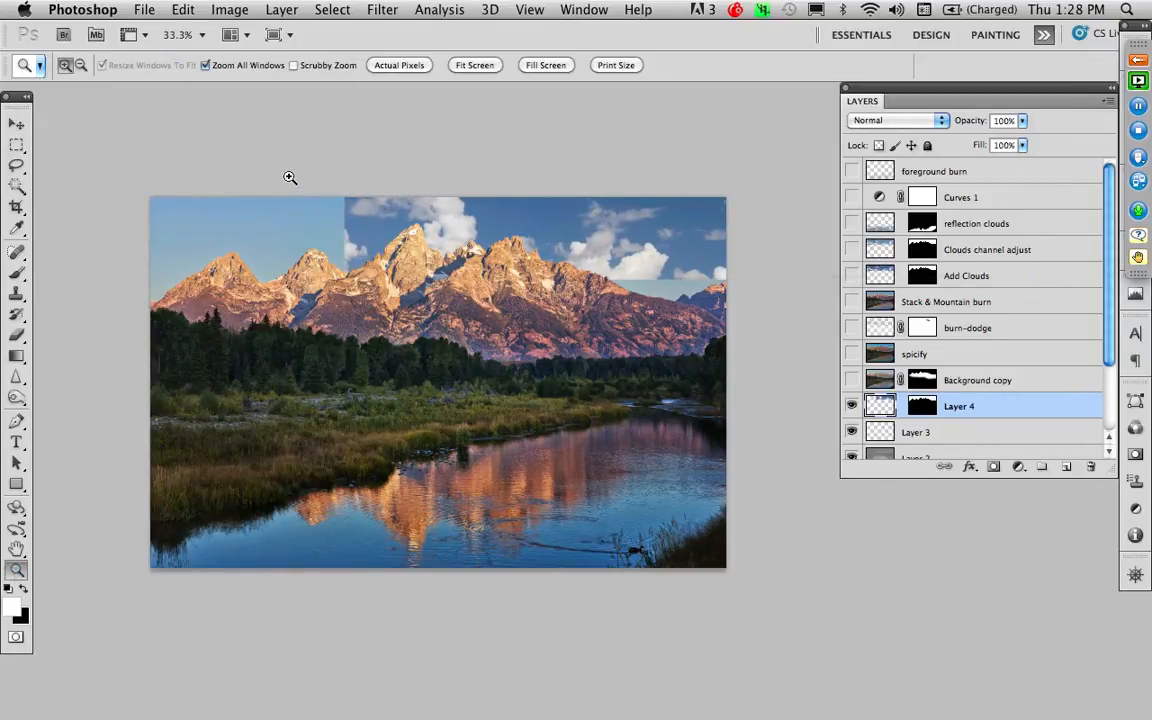
left_click_drag(254, 190, 554, 444)
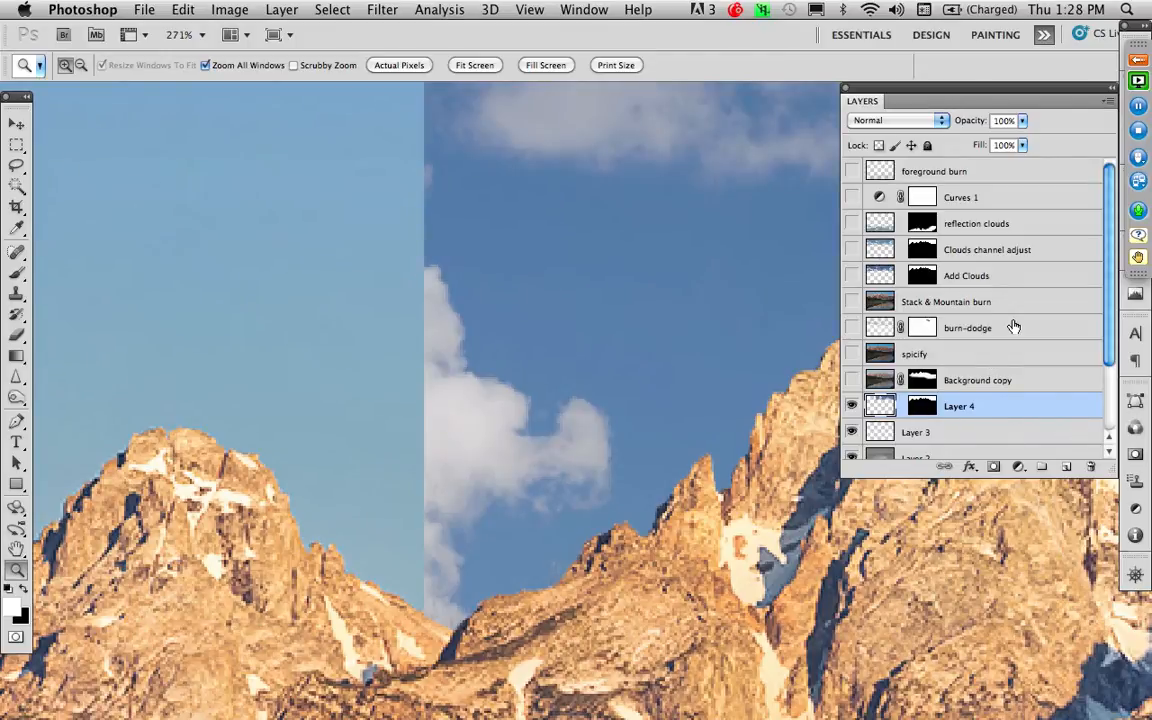
Step: Compare the old and new sky tones in the Red, Green and Blue channels one at a time
left_click(1135, 430)
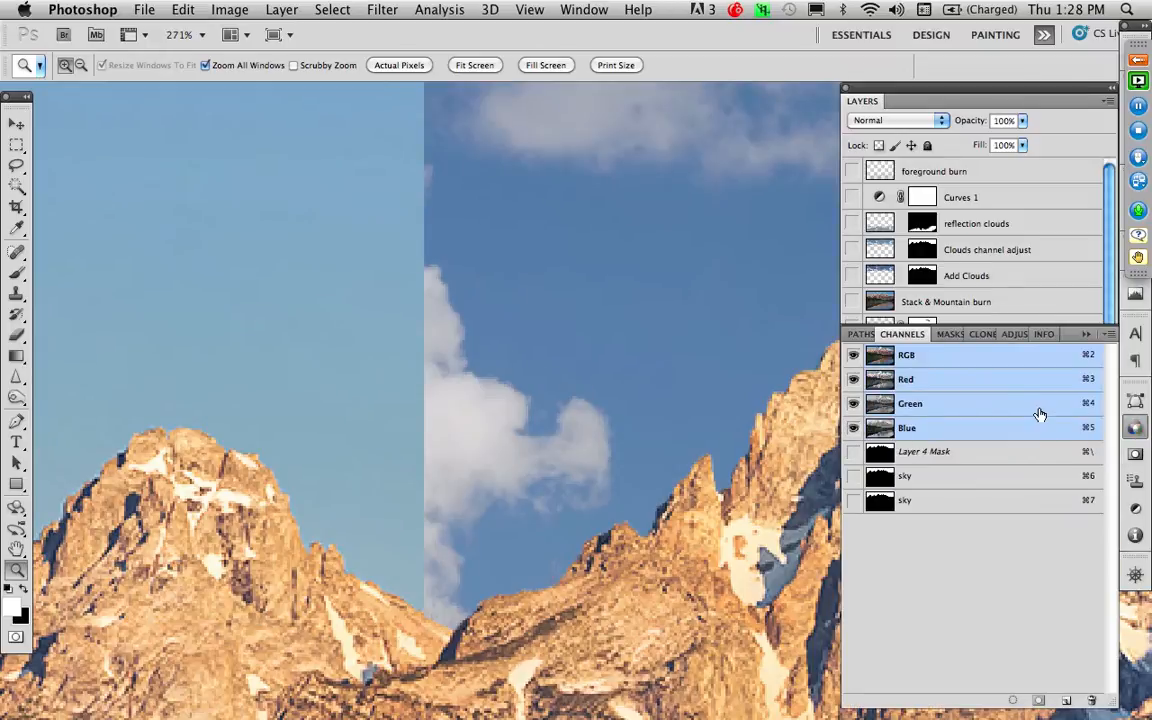
left_click(893, 384)
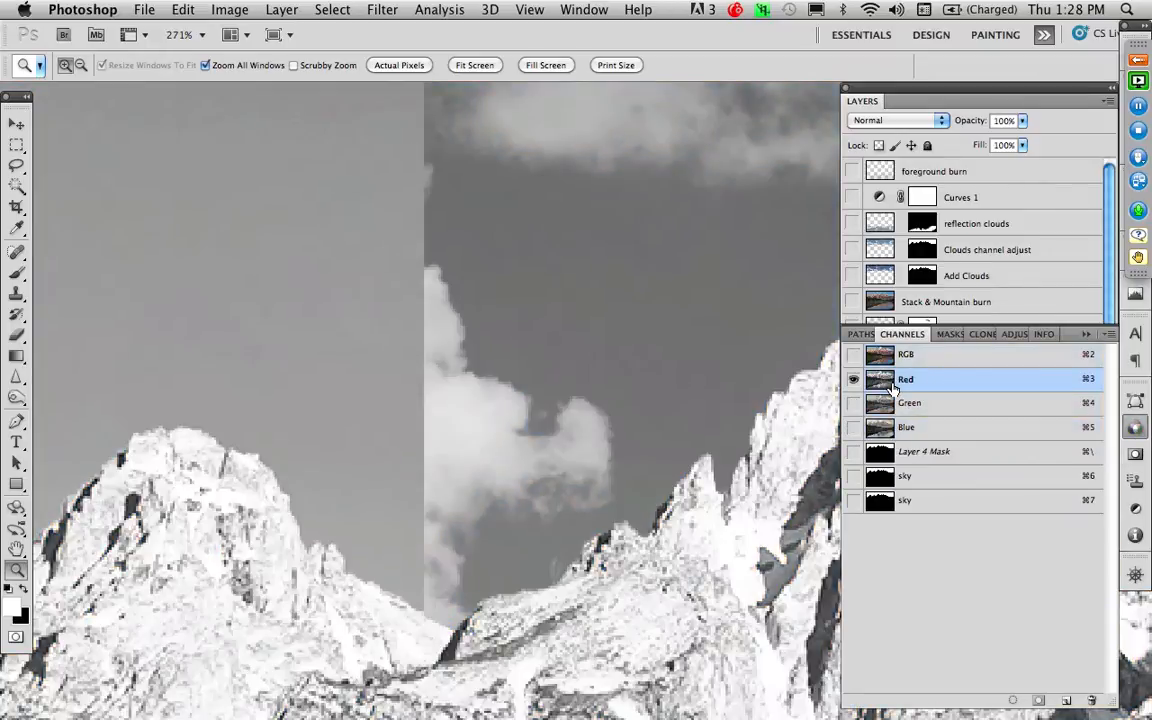
left_click(887, 404)
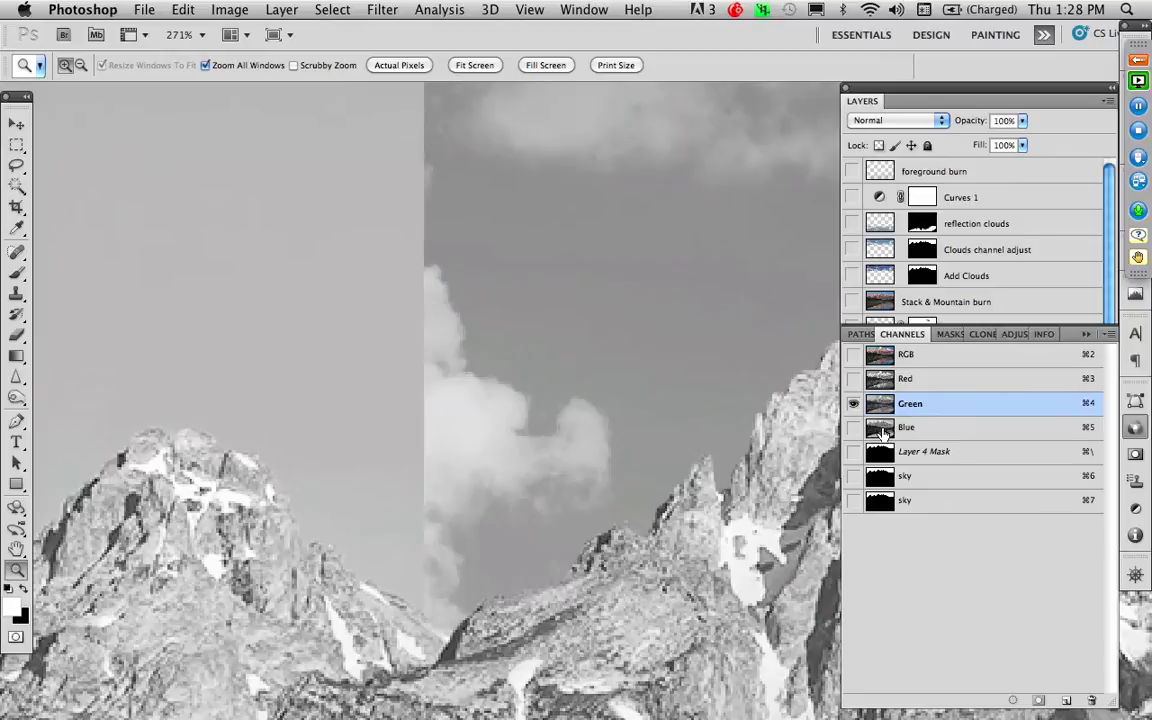
left_click(883, 430)
Step: Lighten the Red channel's midtones on the clouds layer with Levels until the new sky matches the original sky
left_click(881, 383)
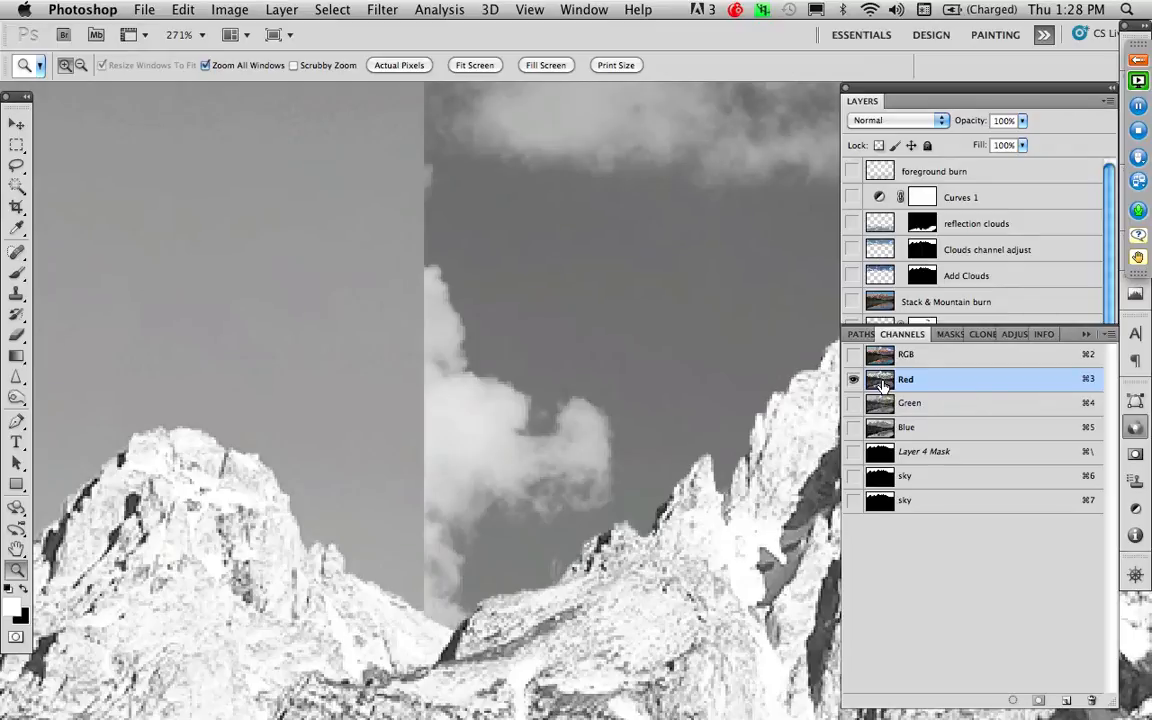
key("super+l")
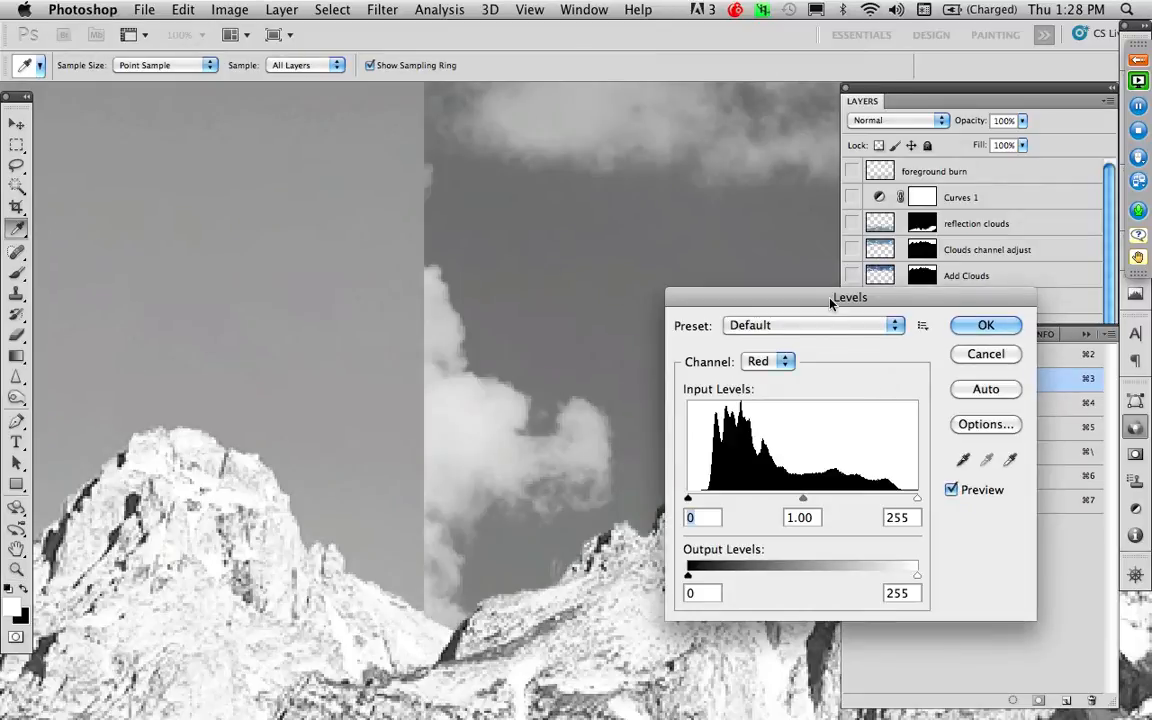
left_click_drag(820, 298, 805, 356)
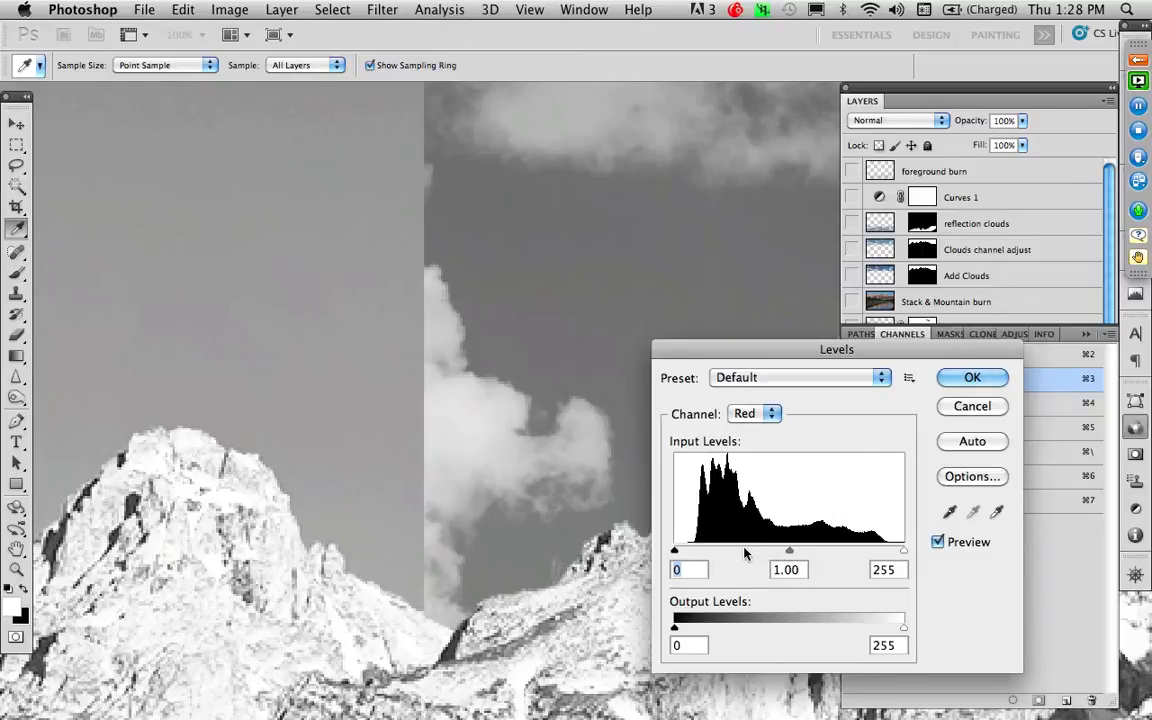
left_click_drag(797, 555, 754, 557)
left_click(953, 383)
key("z")
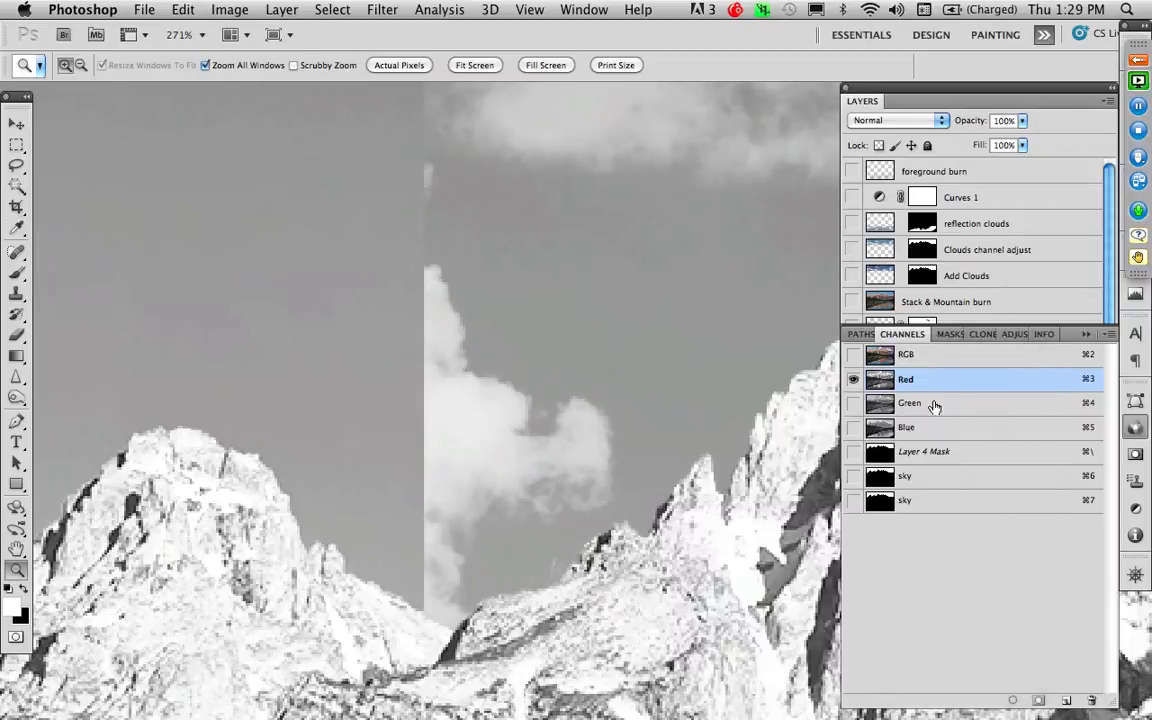
Step: Set the Green channel's Levels midtone to 1.59 to match the new sky to the original
left_click(883, 403)
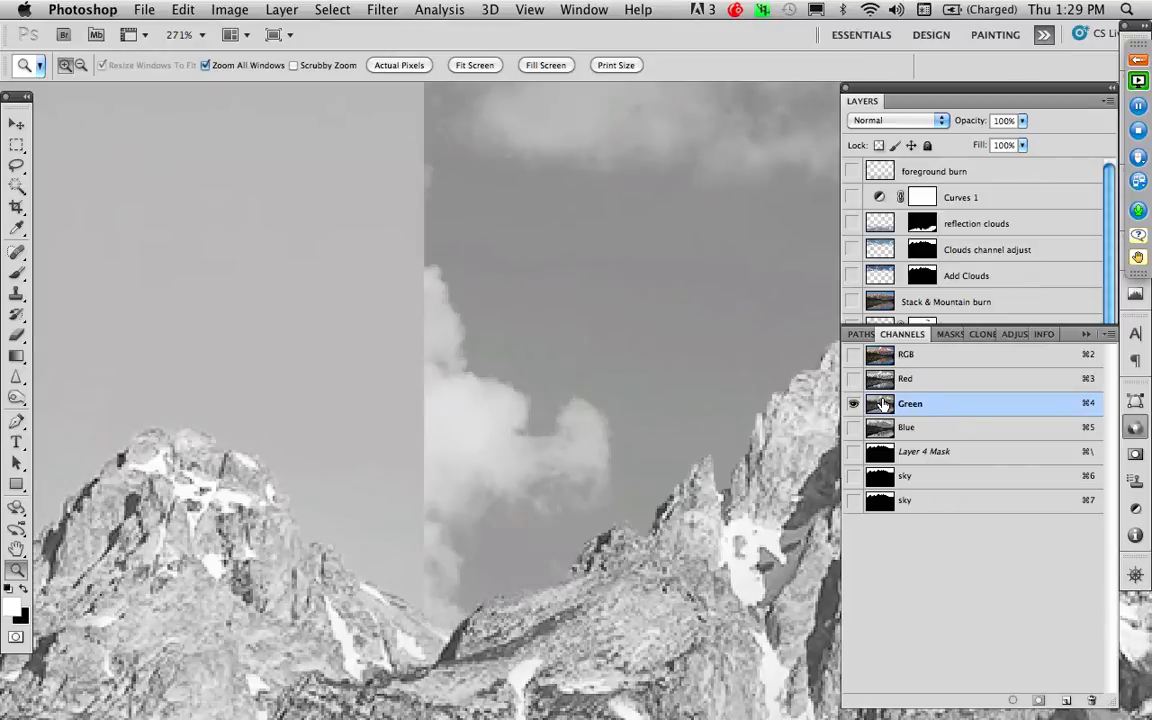
key("super+l")
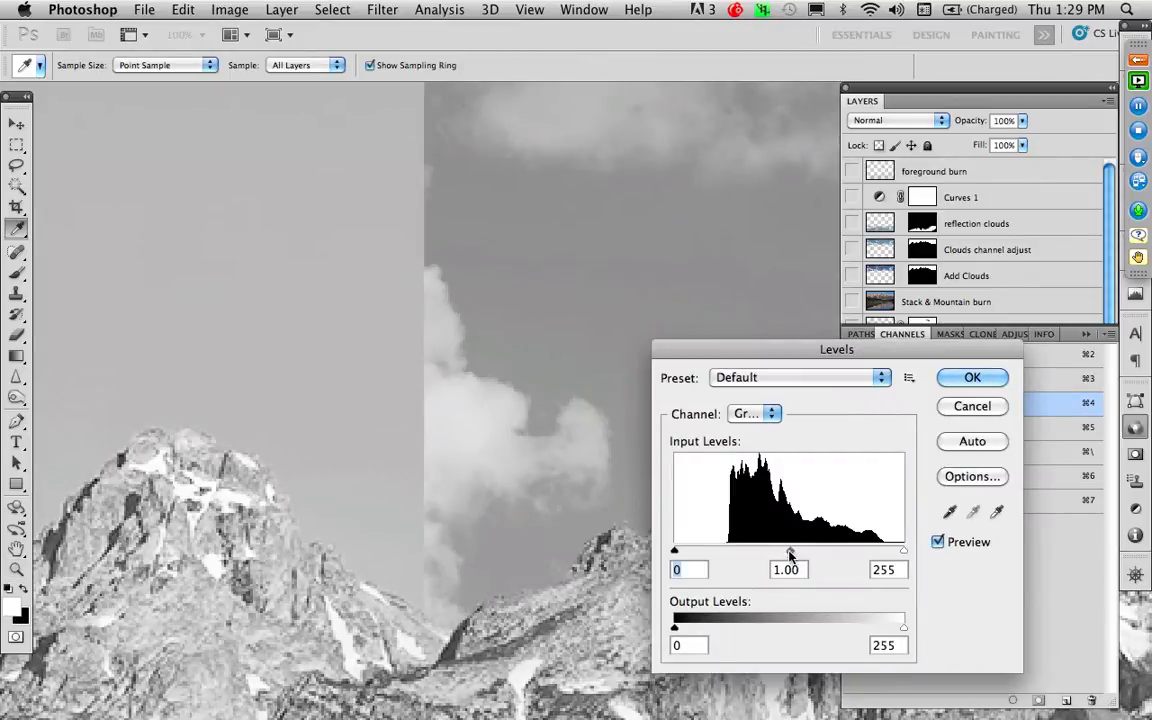
left_click_drag(790, 556, 751, 556)
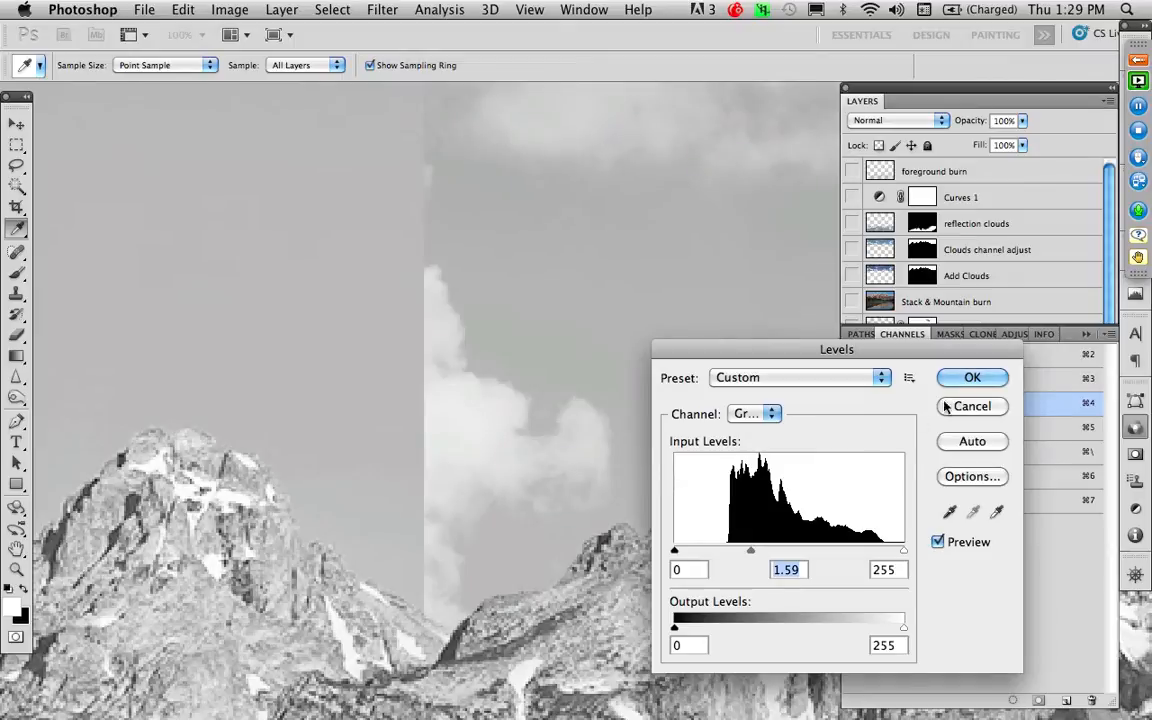
left_click(966, 377)
Step: Set the Blue channel's Levels midtone to 1.41 on the clouds layer and restore the full-color RGB view
left_click(882, 436)
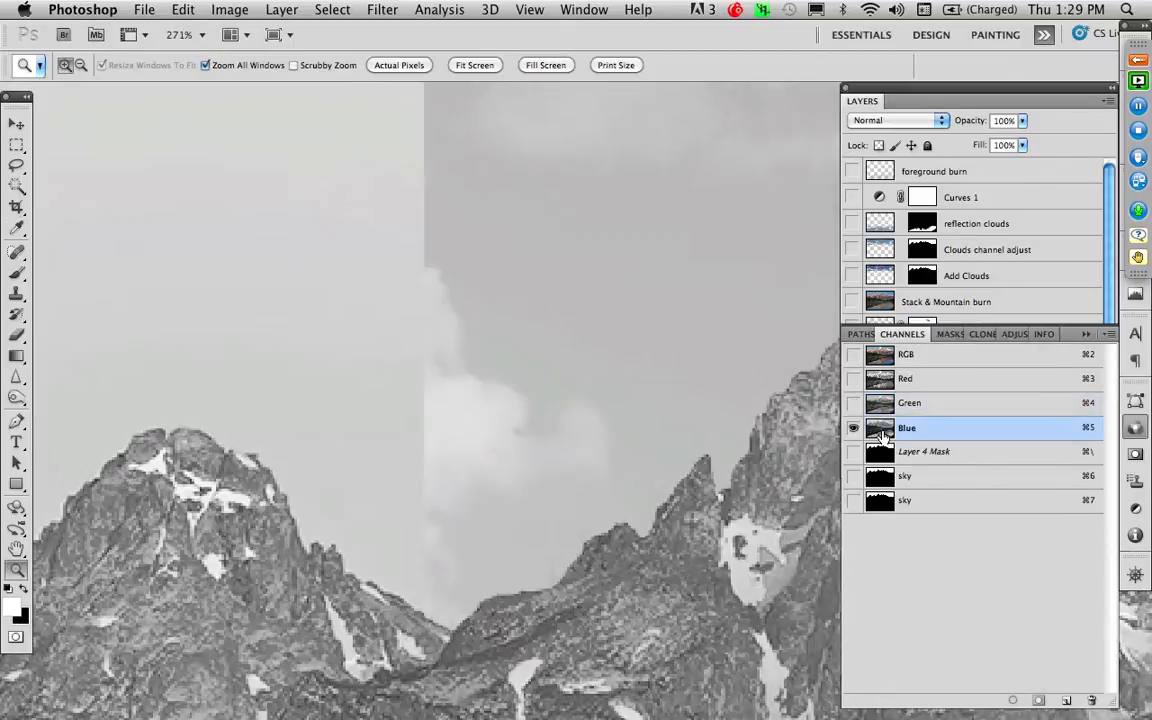
key("ctrl+l")
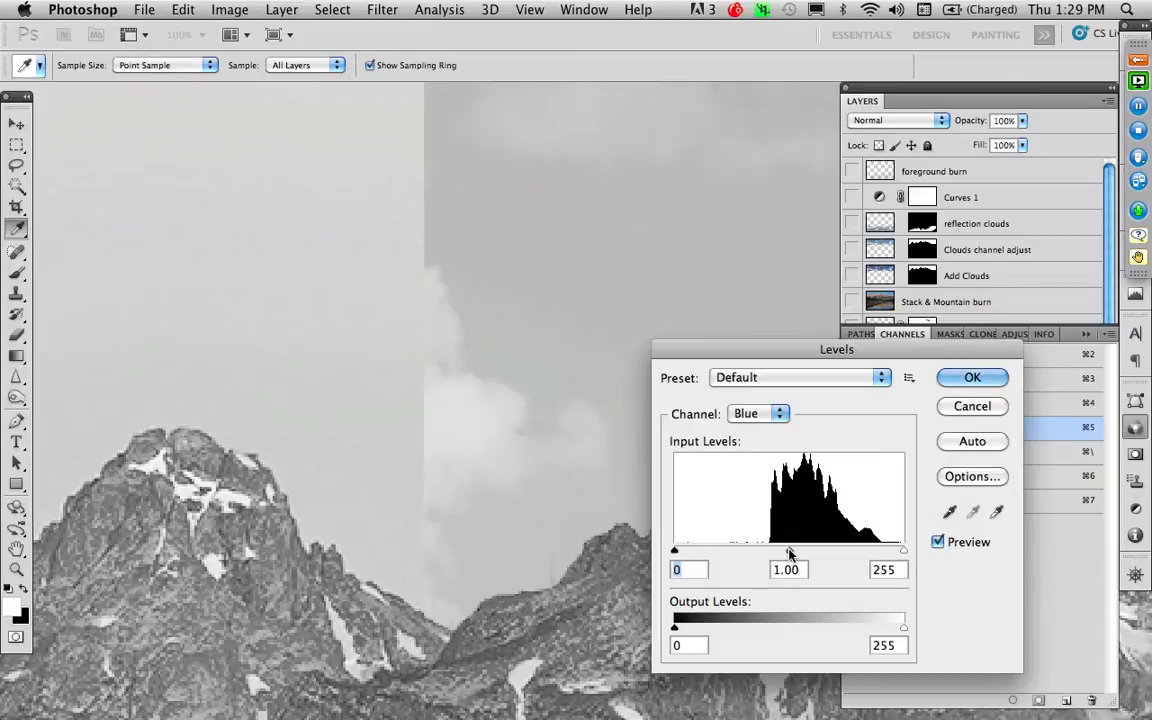
left_click_drag(789, 551, 761, 555)
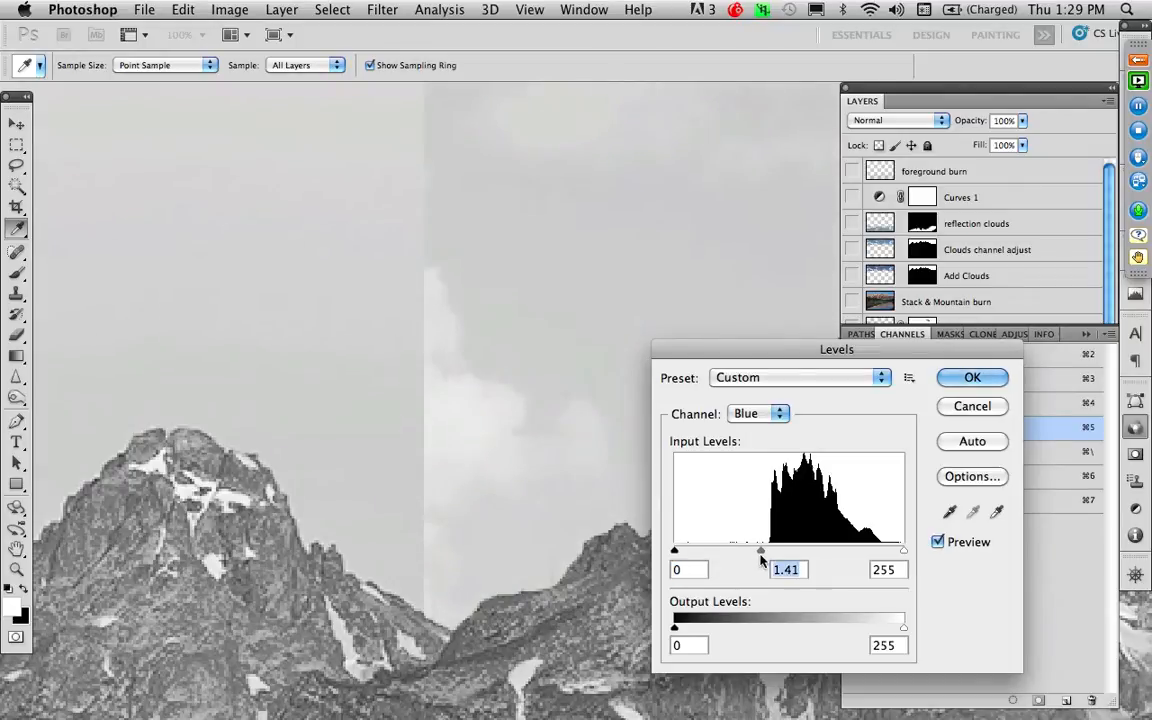
left_click(972, 376)
key("z")
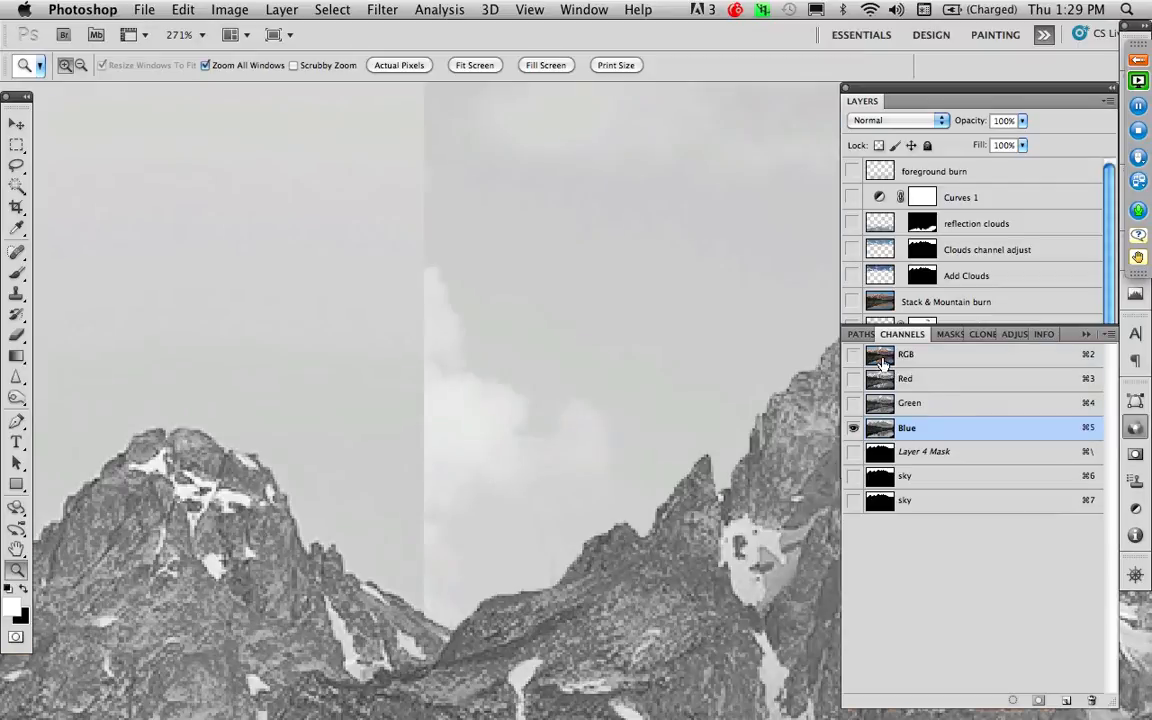
left_click(850, 362)
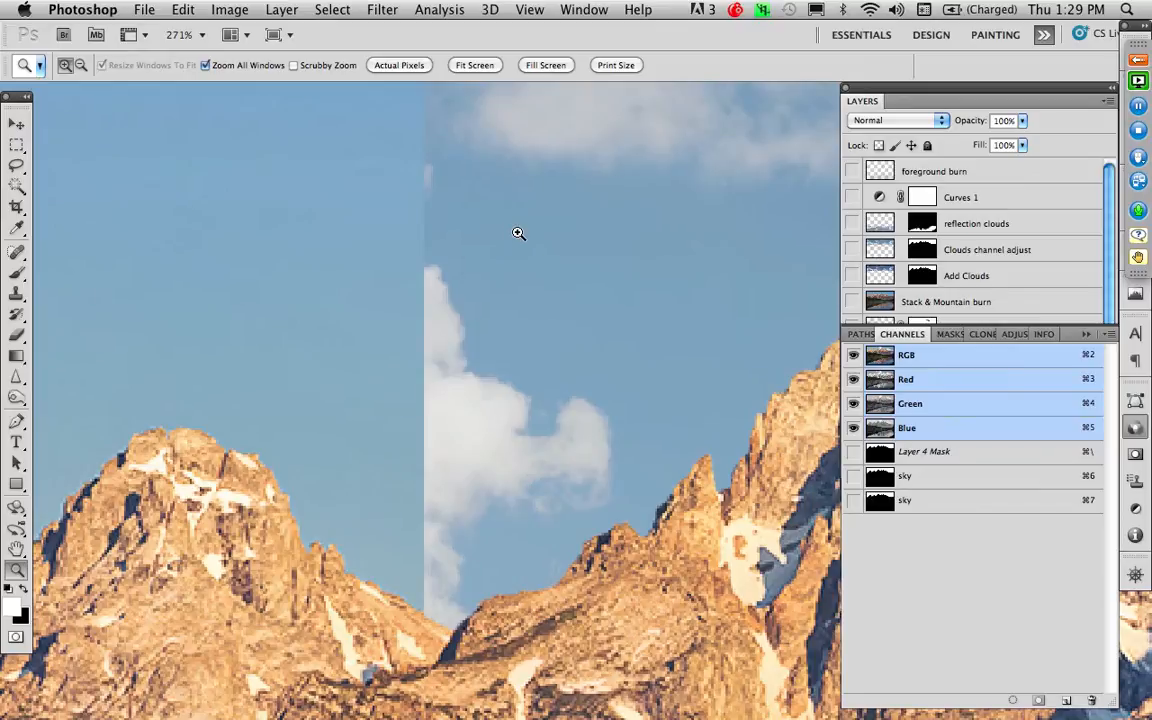
Step: Move the color-matched clouds on Layer 4 back to the left so they cover the whole sky behind the peaks
key("super+0")
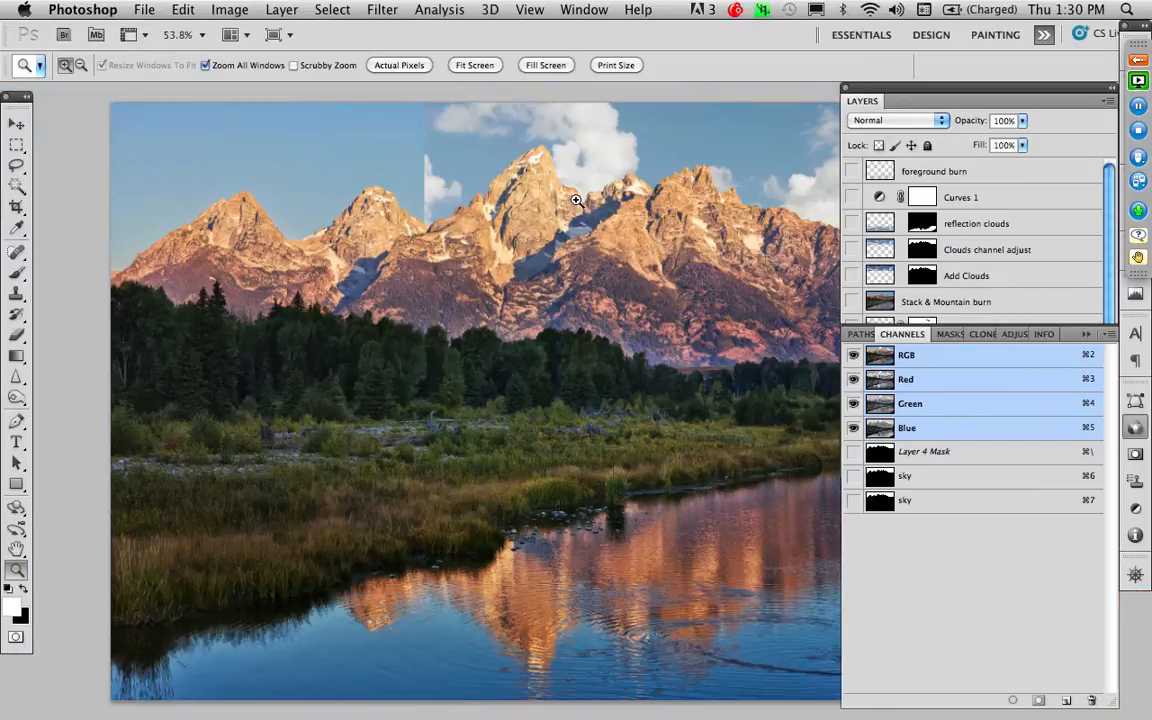
key("v")
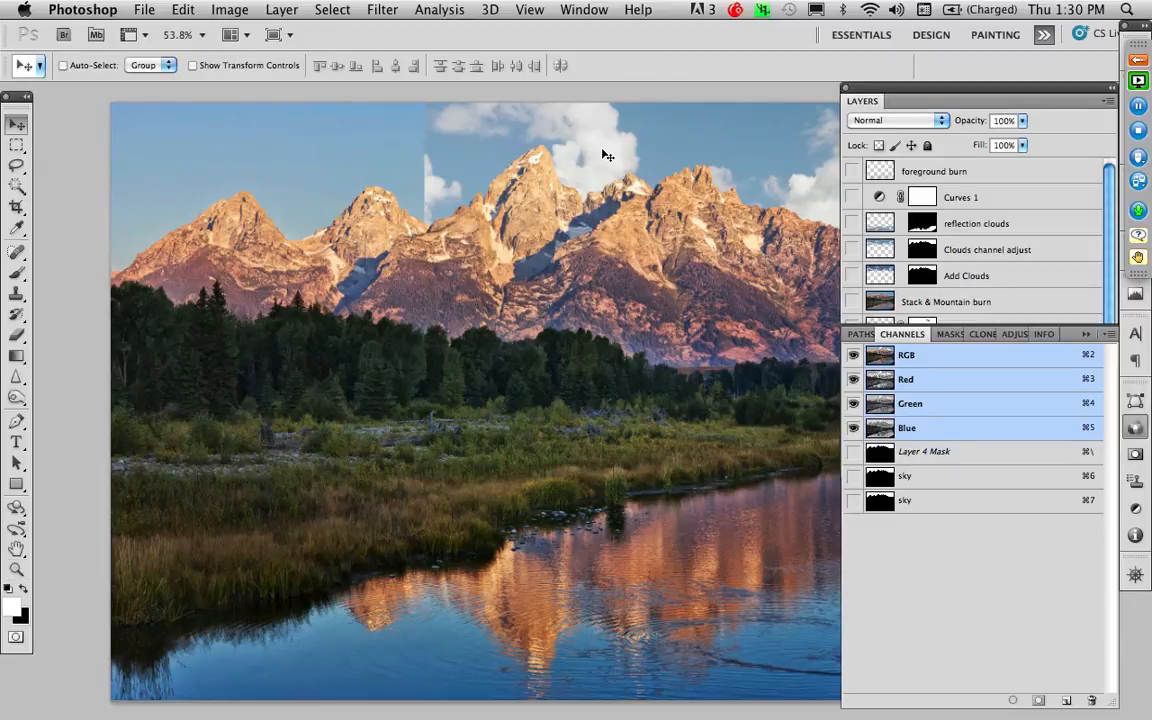
left_click_drag(607, 155, 275, 207)
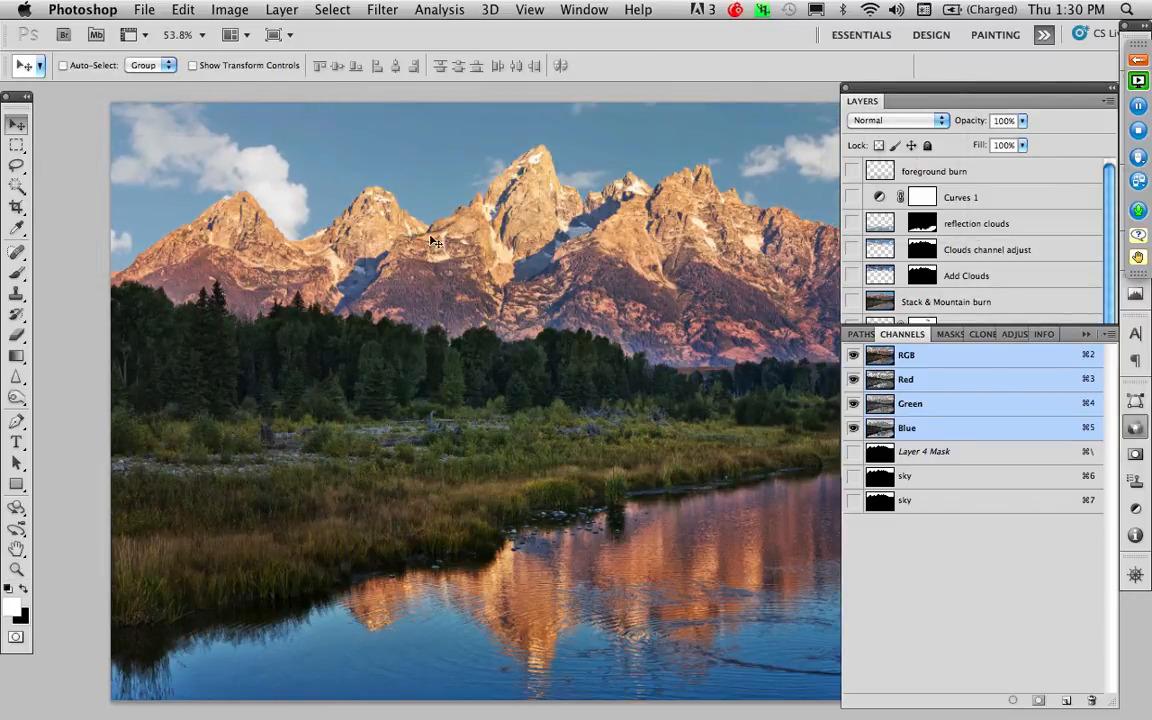
left_click_drag(434, 243, 288, 260)
key("super+o")
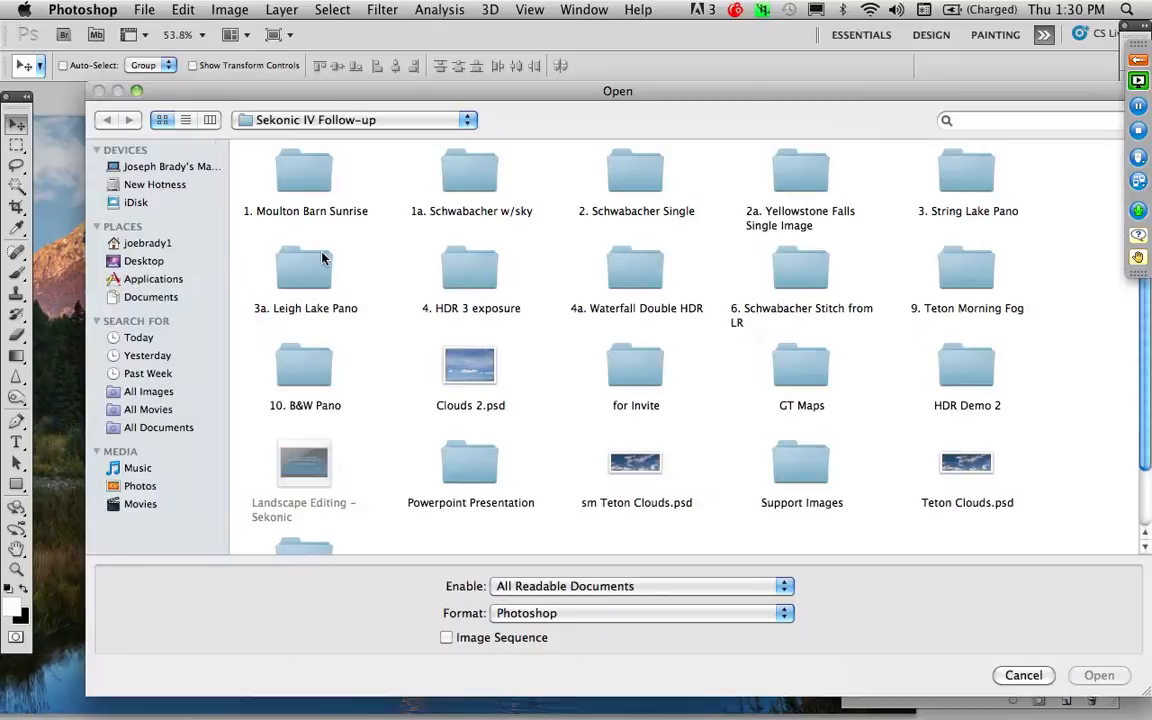
left_click(1023, 675)
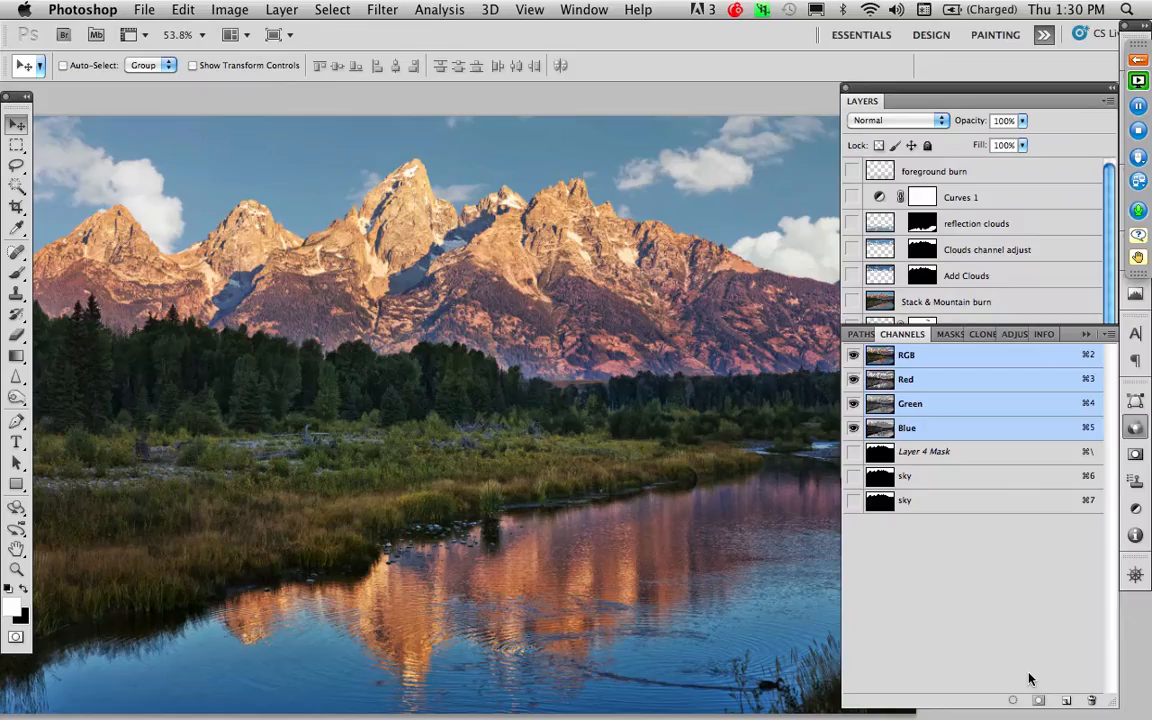
key("super+0")
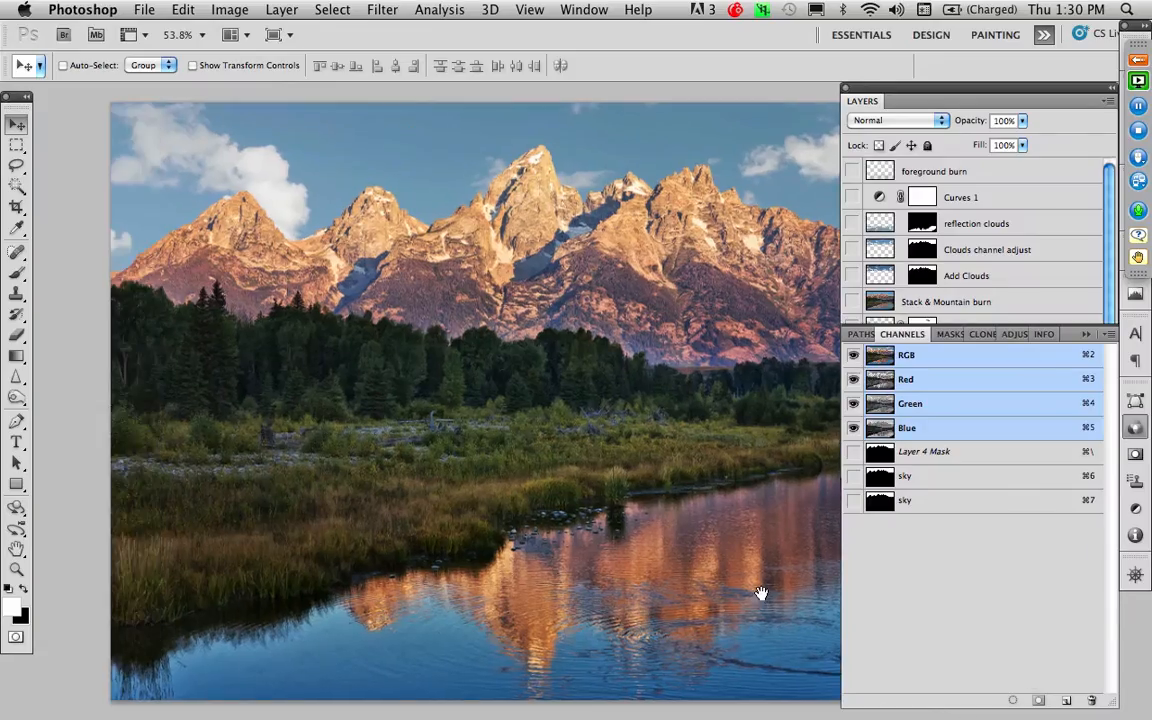
left_click_drag(679, 494, 586, 496)
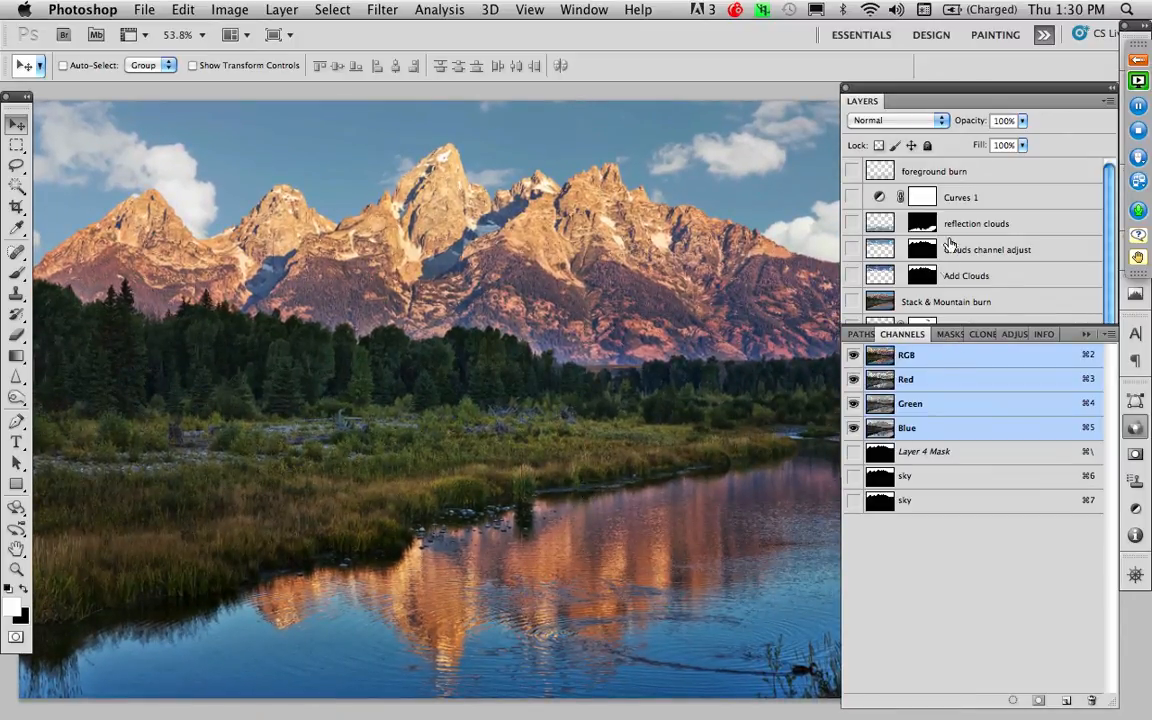
Step: Apply Hue/Saturation to Layer 4 with hue +6 and saturation +19, and compare the sky with and without the layer
left_click(890, 302)
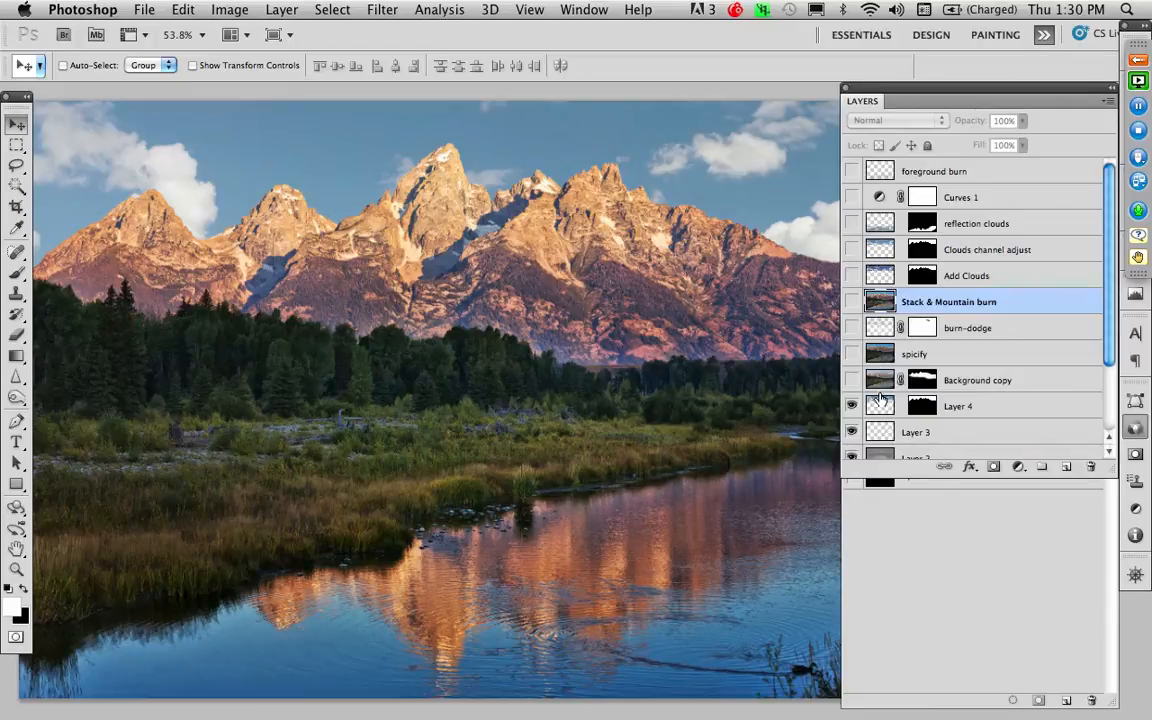
left_click(950, 407)
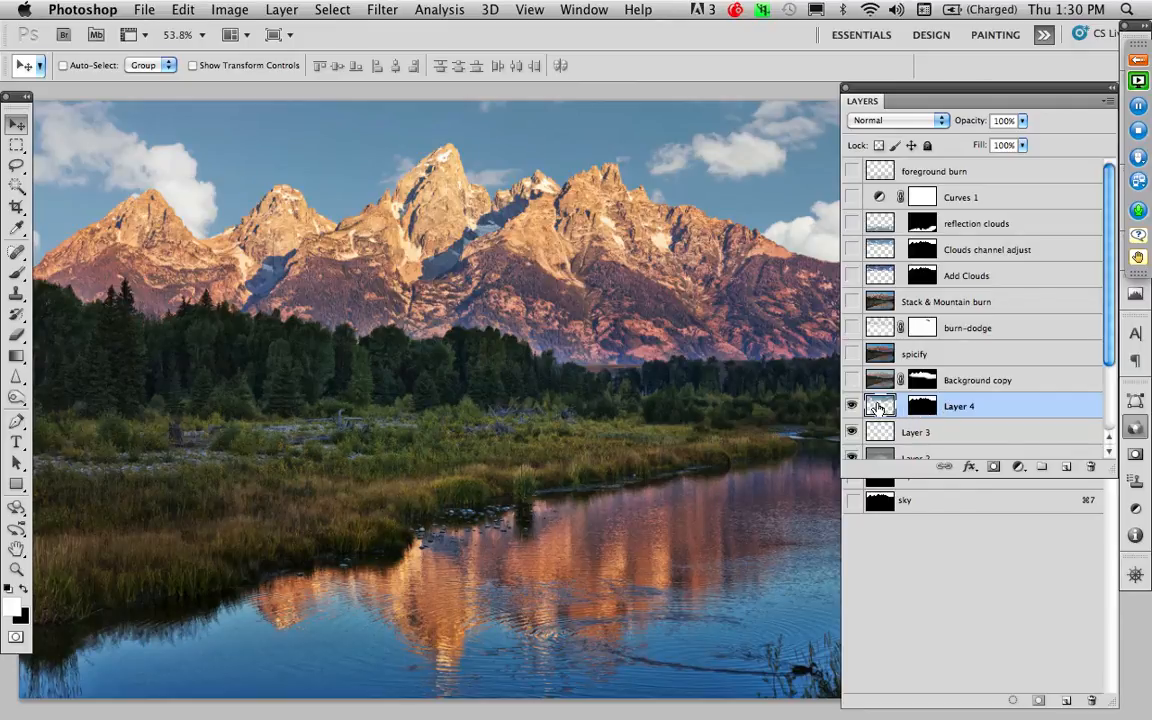
key("super+u")
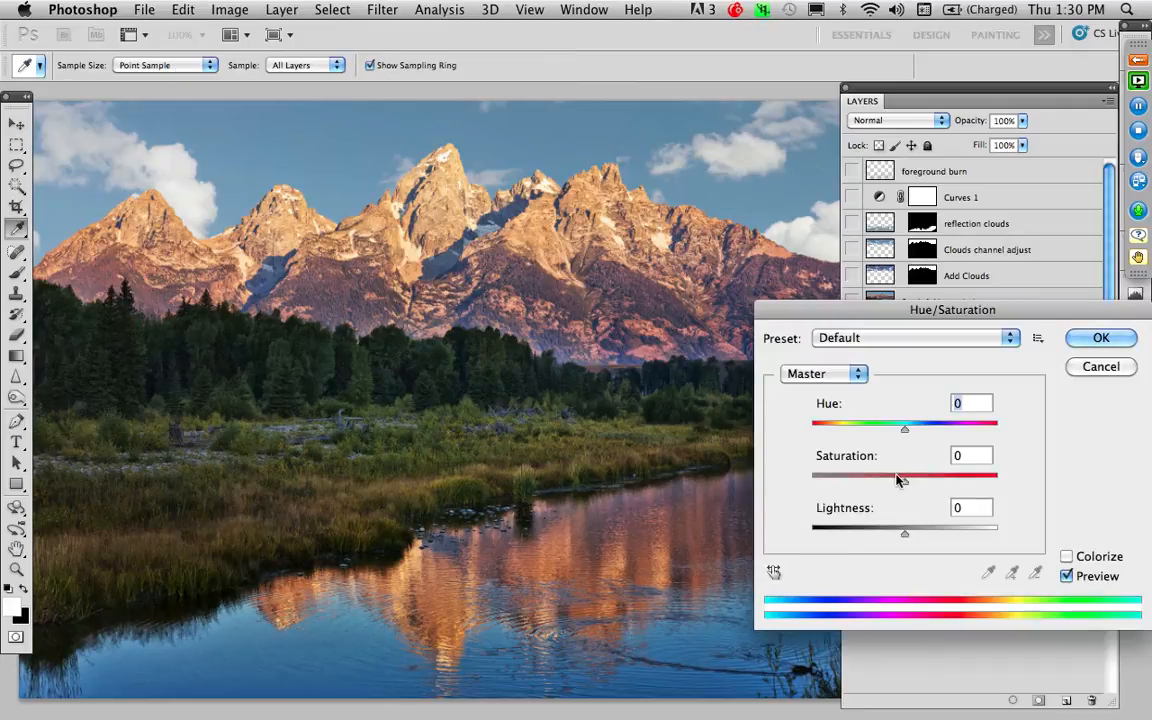
left_click_drag(906, 484, 922, 485)
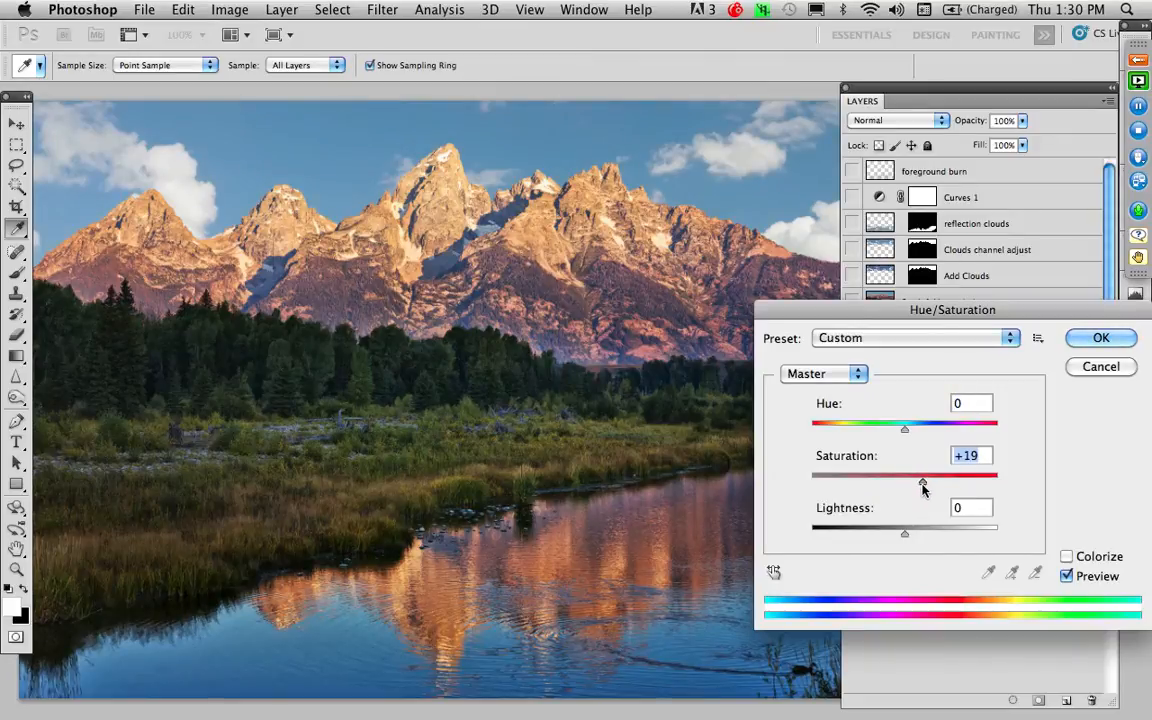
left_click_drag(904, 431, 910, 437)
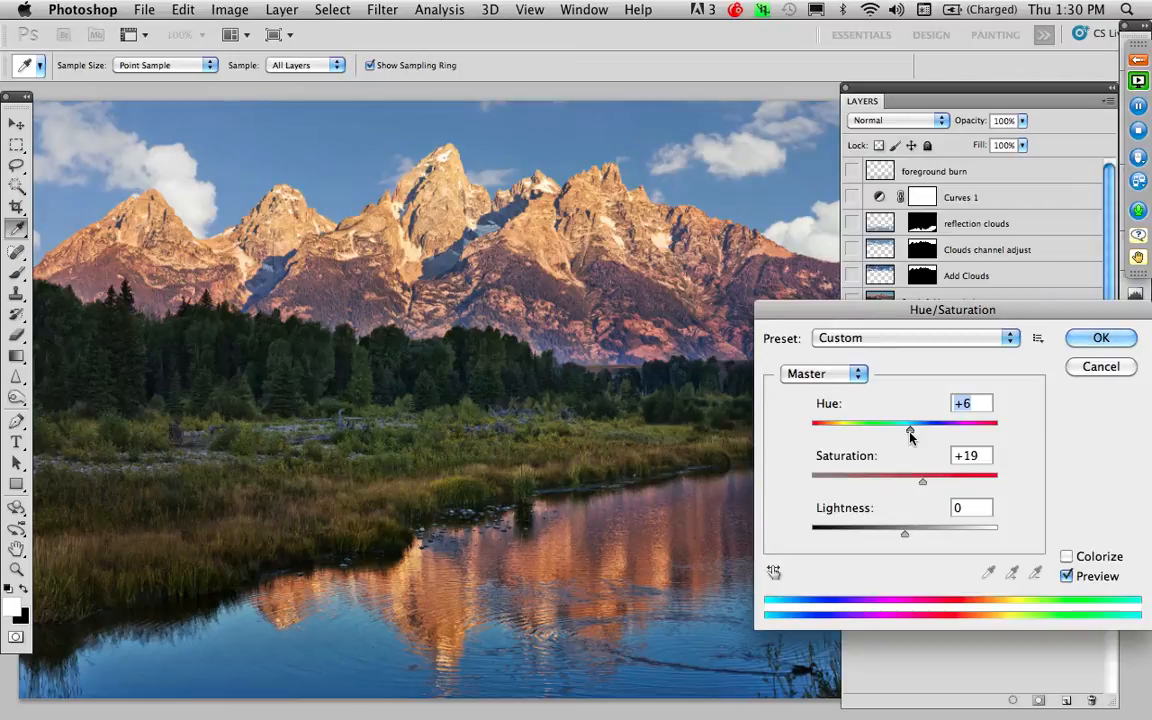
left_click(1098, 337)
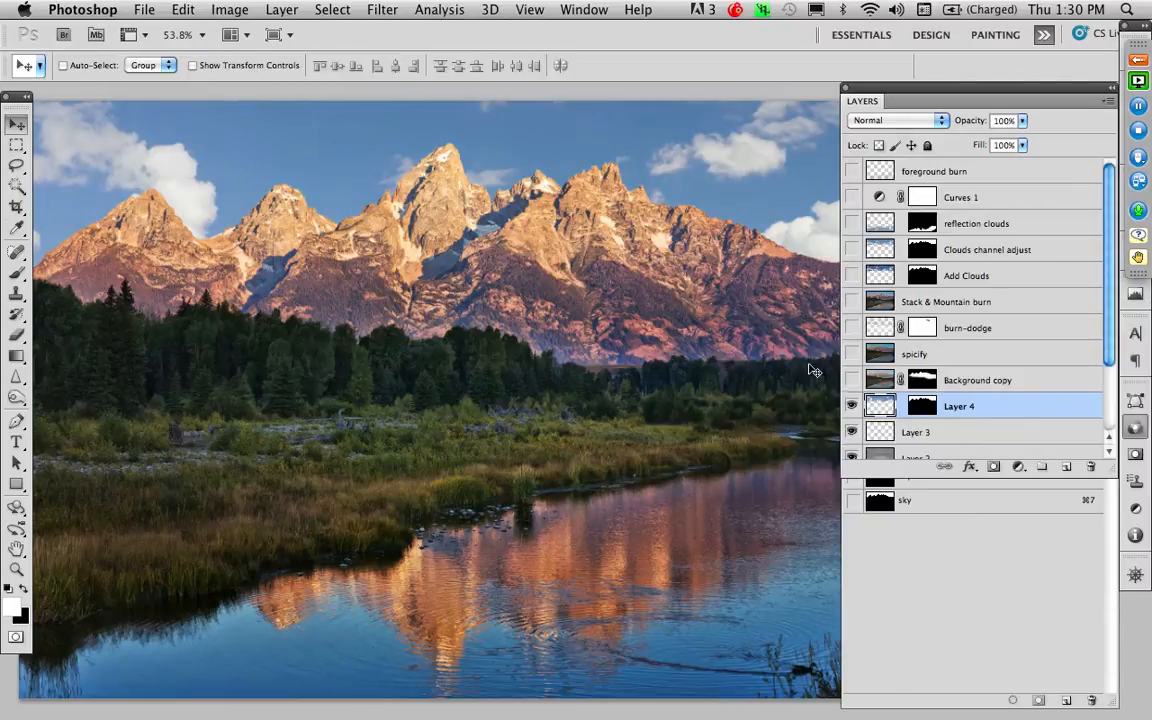
left_click(851, 408)
left_click(851, 408)
Step: Activate Layer 1 and select the blue water near the grassy bank with the Magic Wand at tolerance 32
left_click(984, 550)
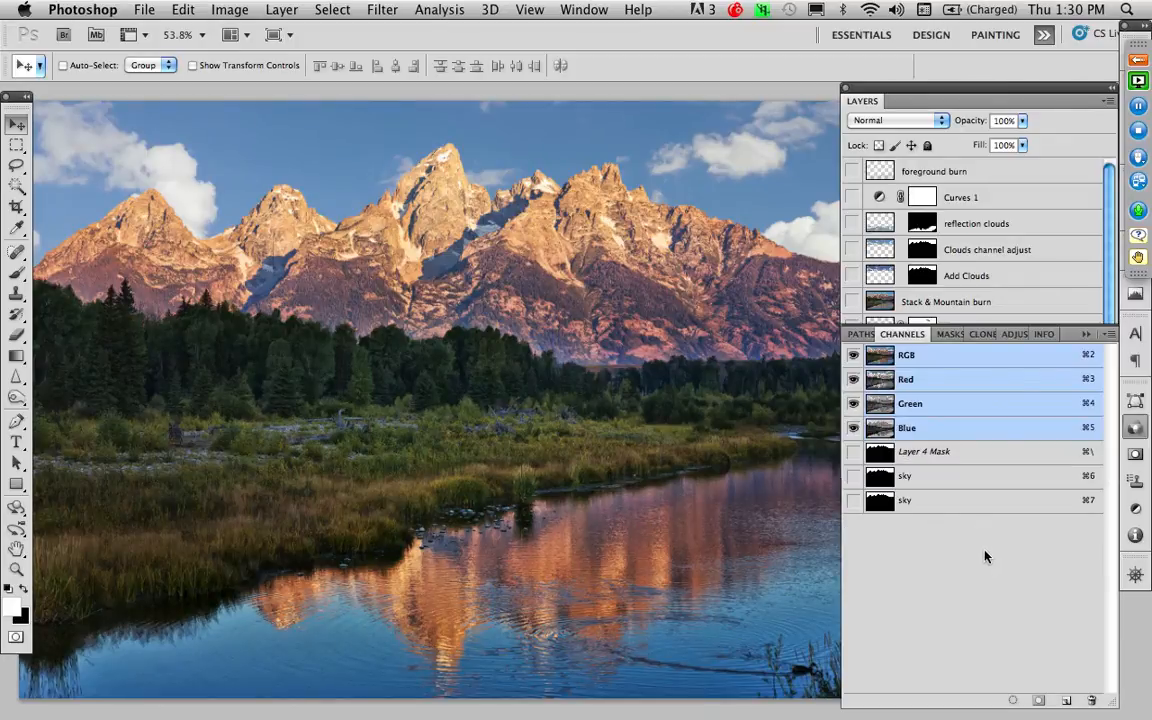
left_click(1087, 340)
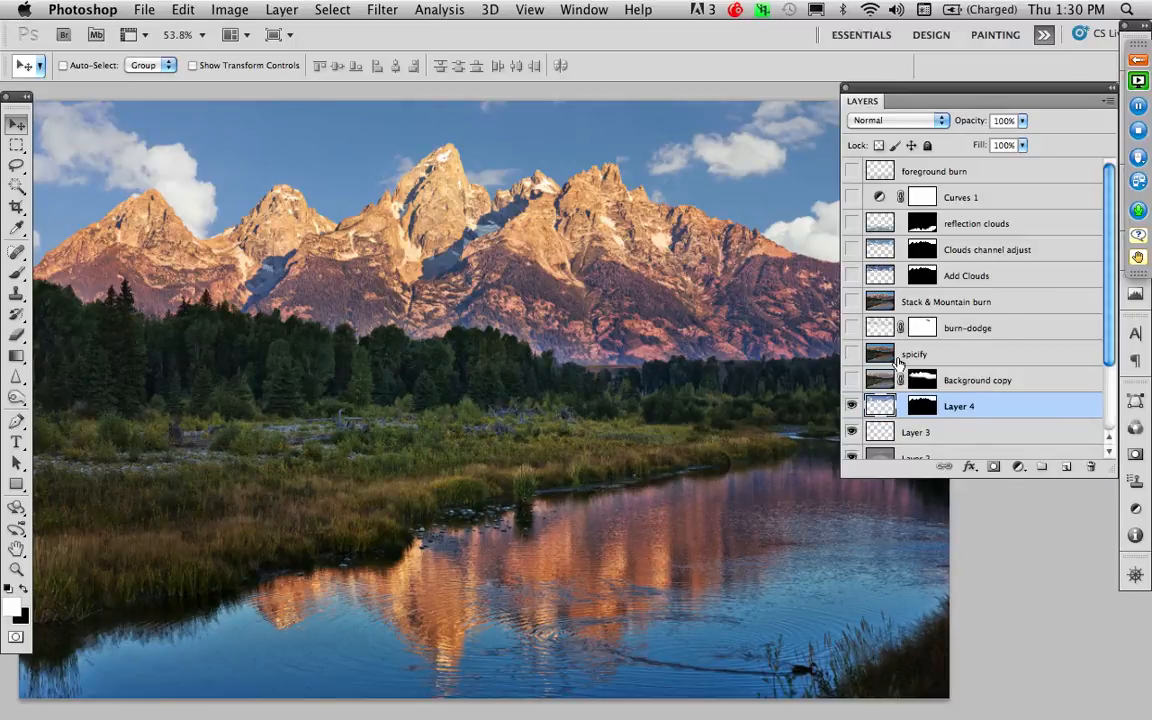
scroll(994, 307, "down", 3)
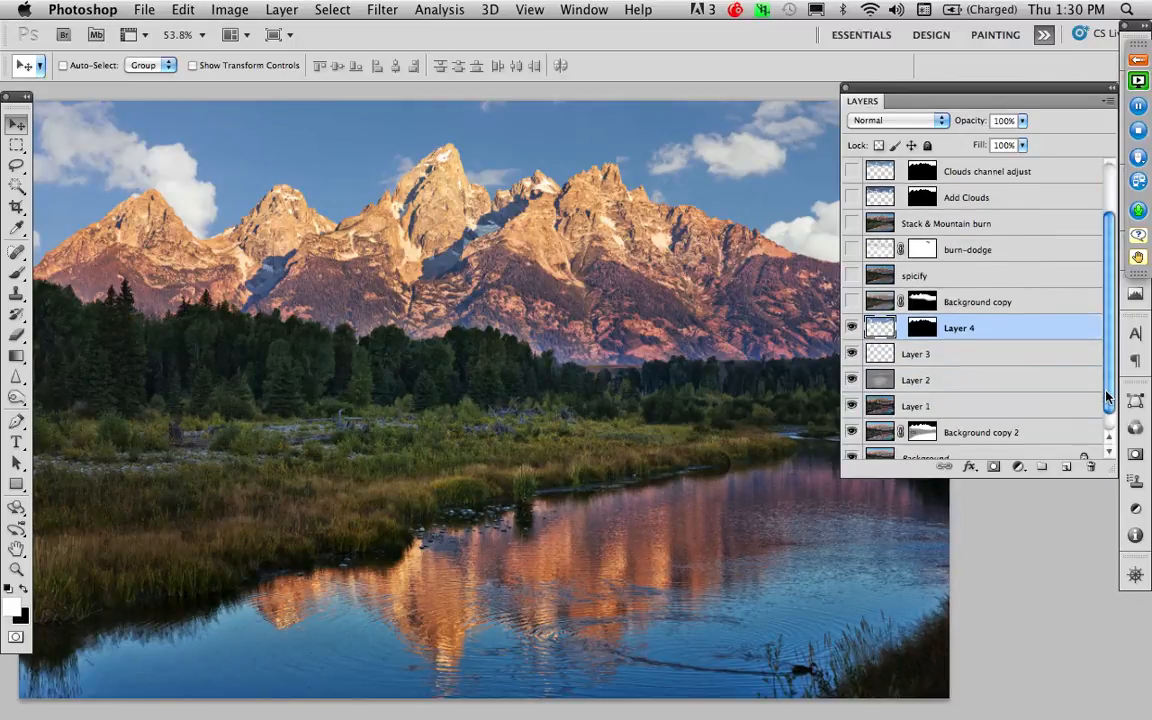
left_click(875, 411)
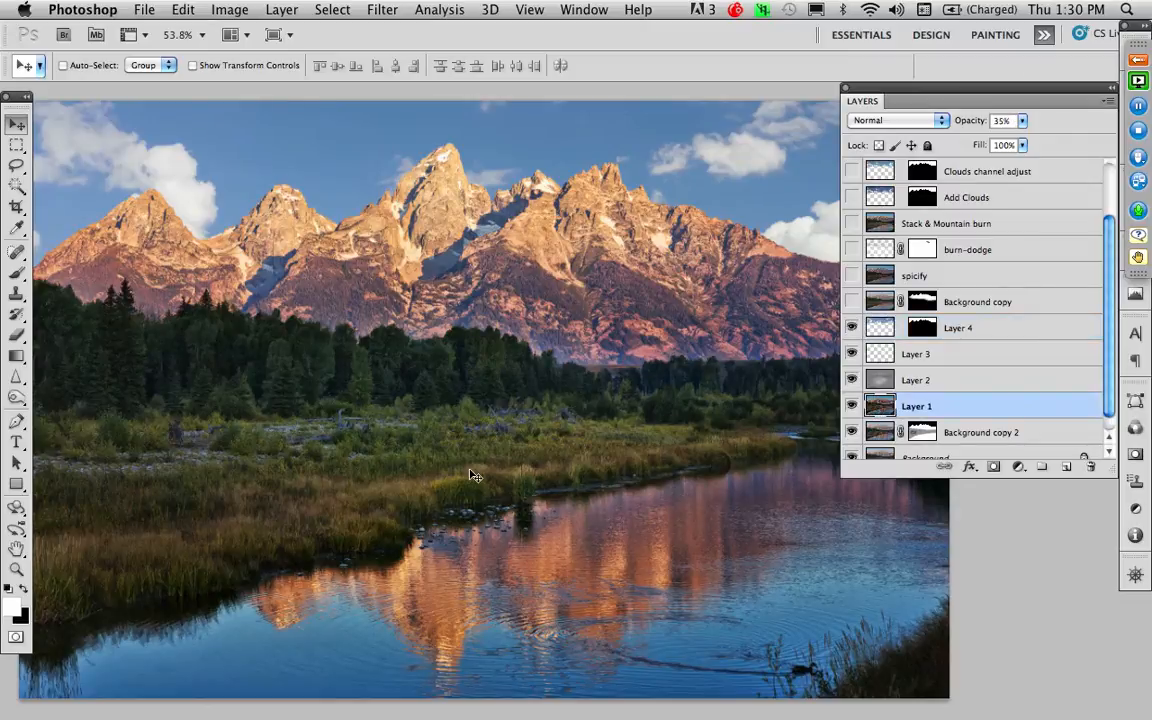
key("w")
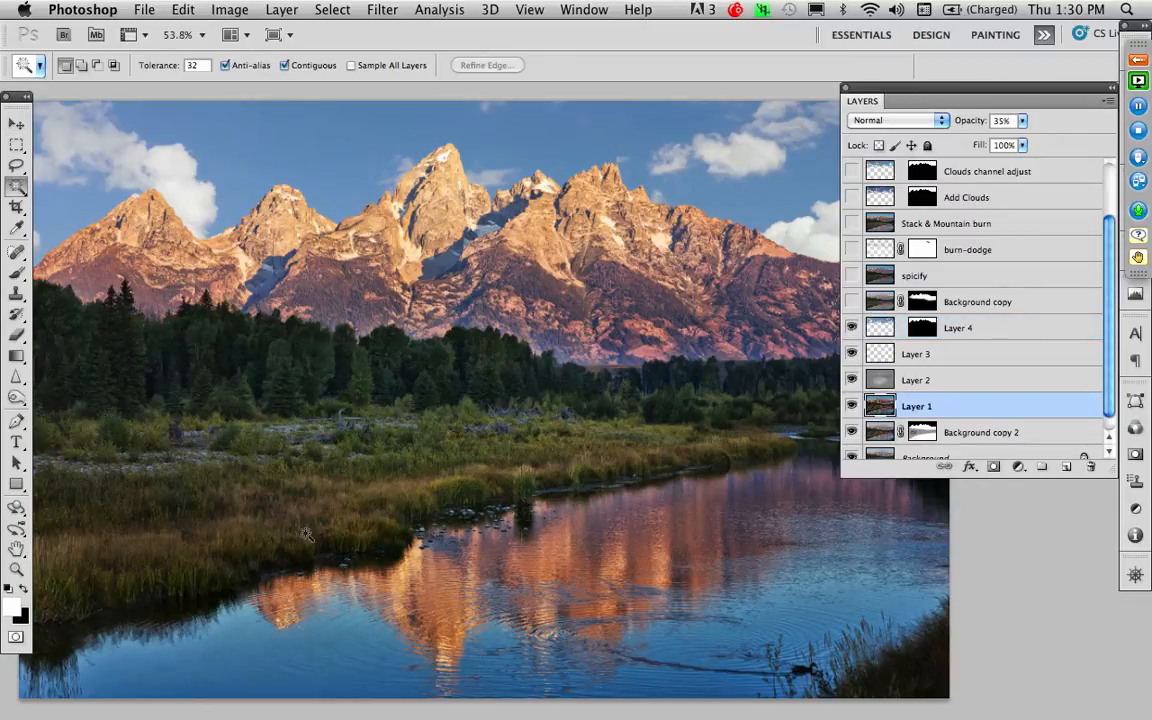
left_click(206, 672)
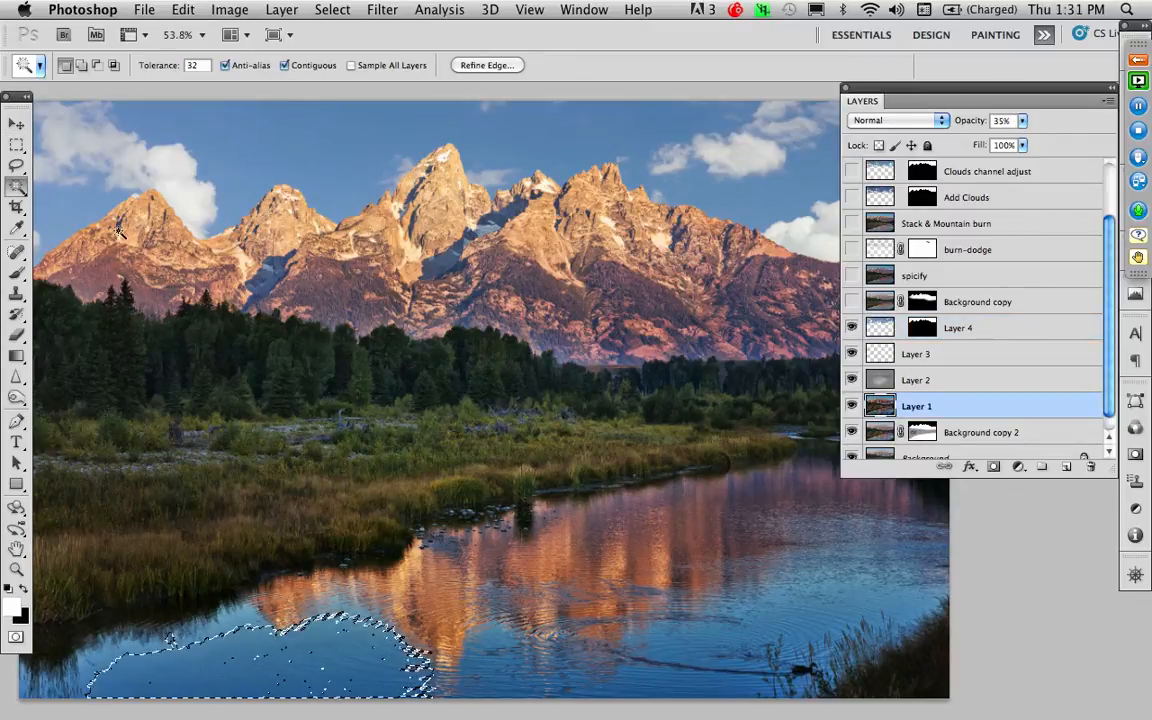
Step: Turn off Contiguous, clear the old selection, and build a new Magic Wand selection of the blue water tones at tolerance 32
left_click(286, 66)
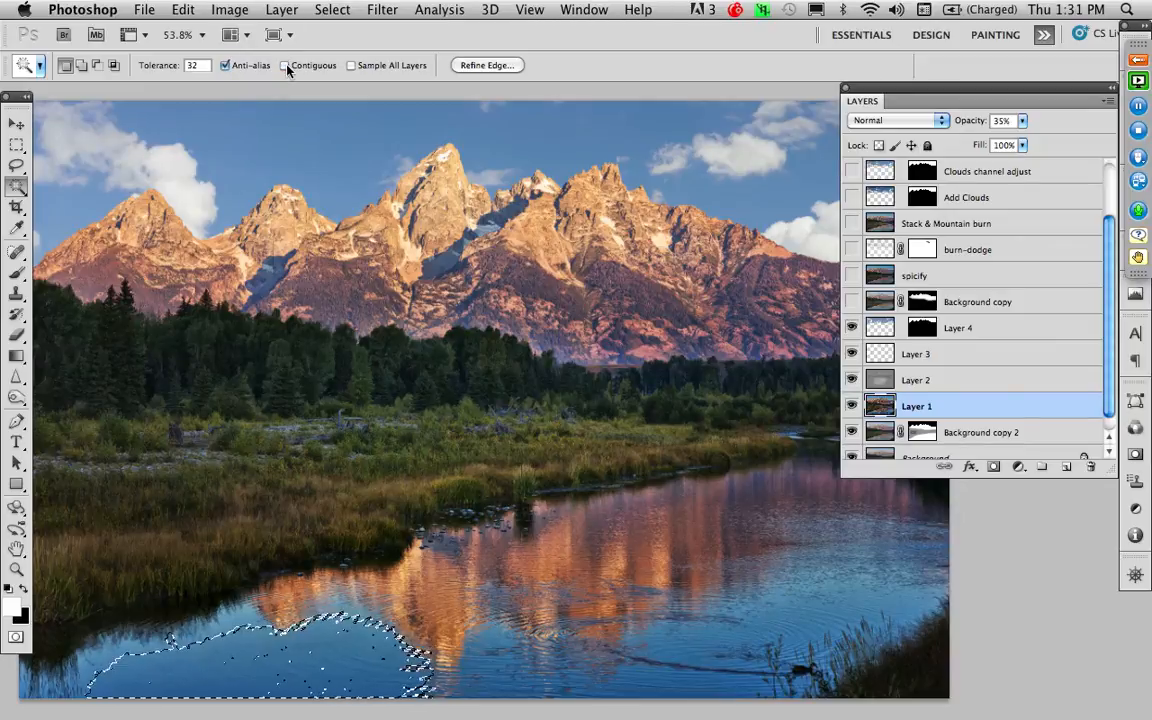
key("super+d")
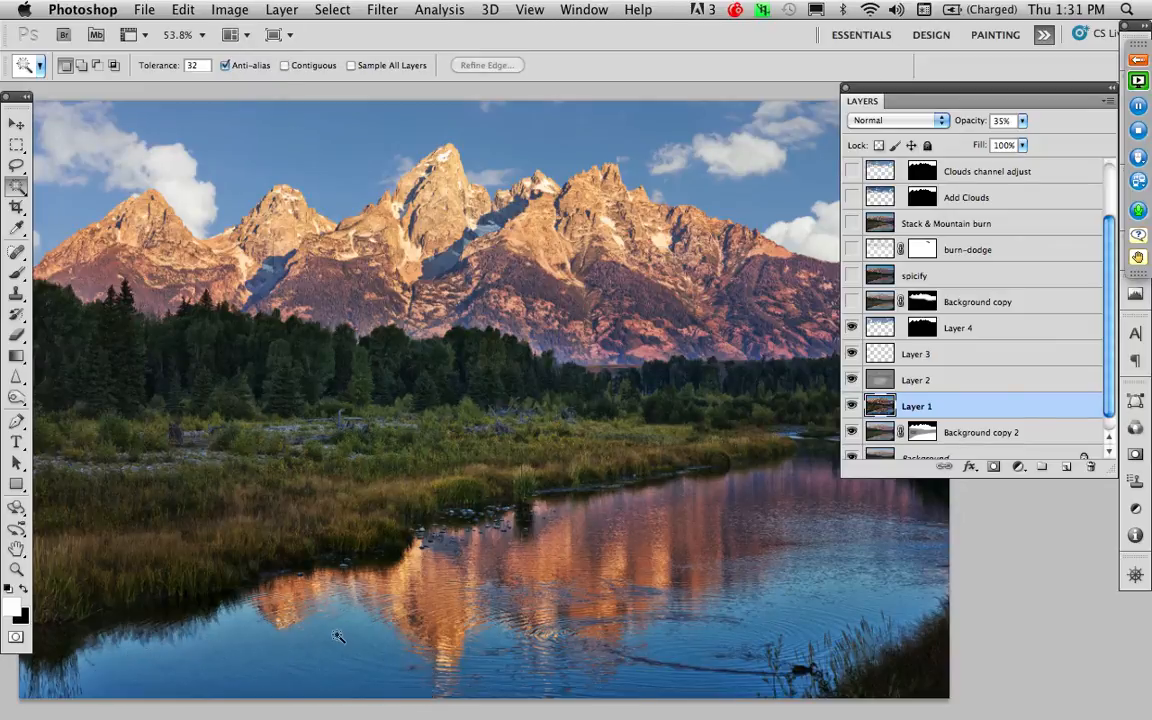
left_click(305, 567)
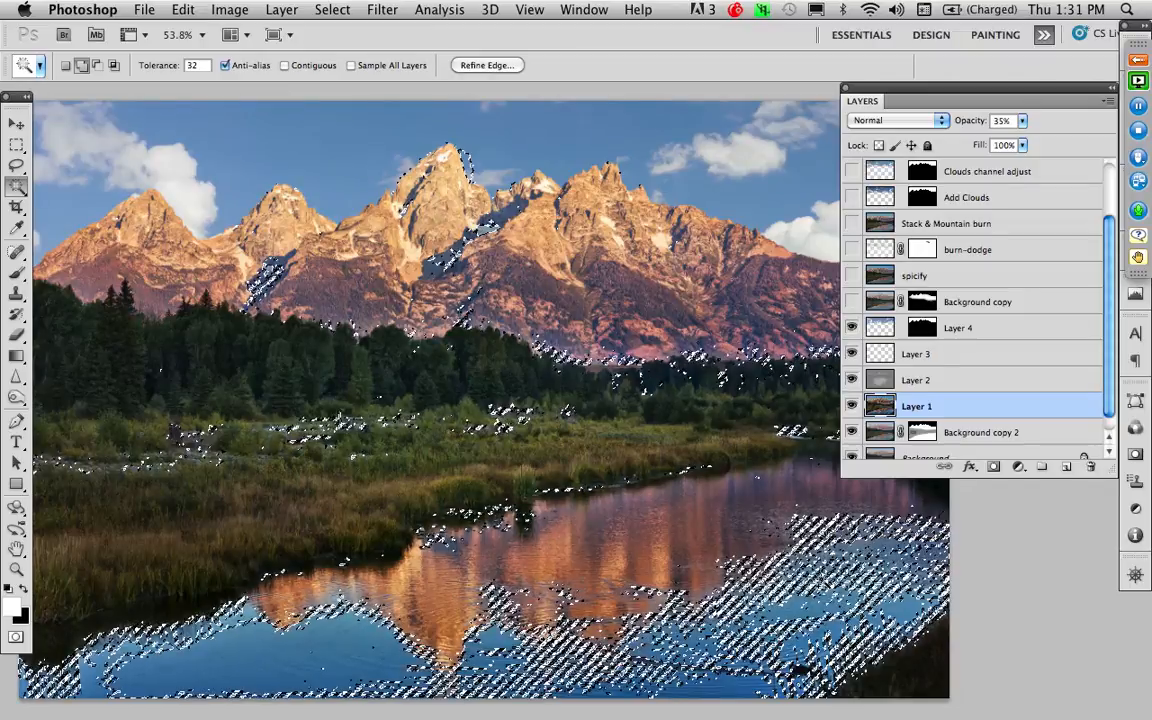
left_click(780, 650)
left_click(722, 693)
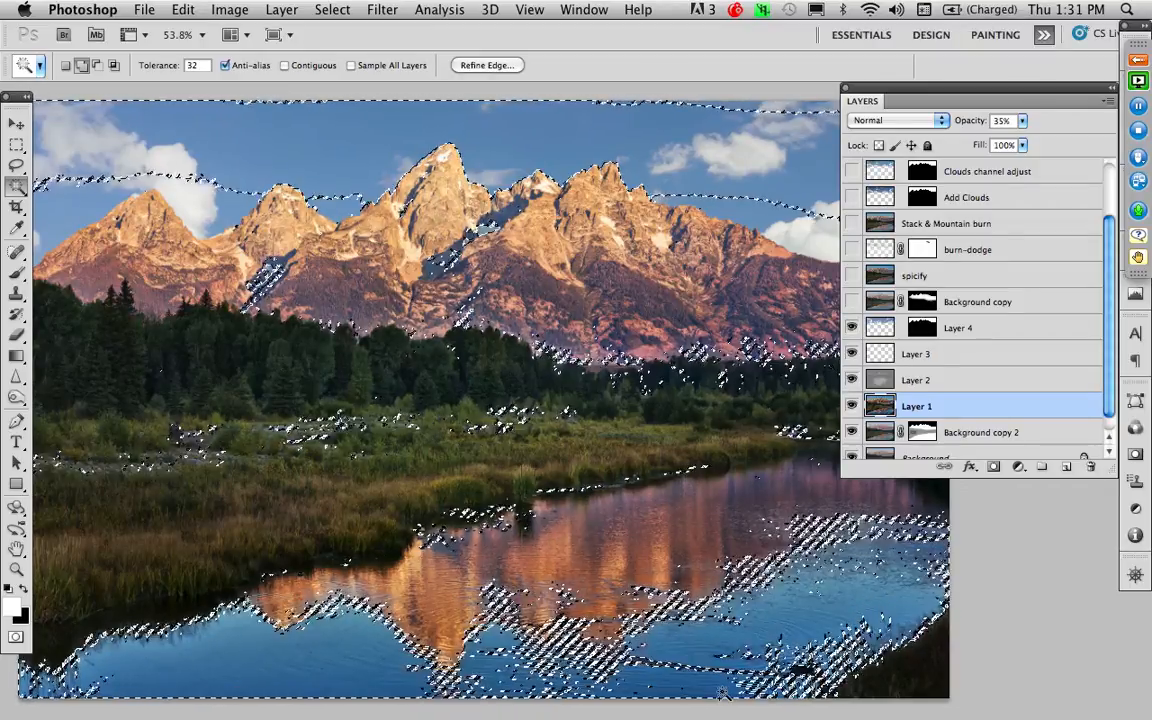
left_click(768, 682)
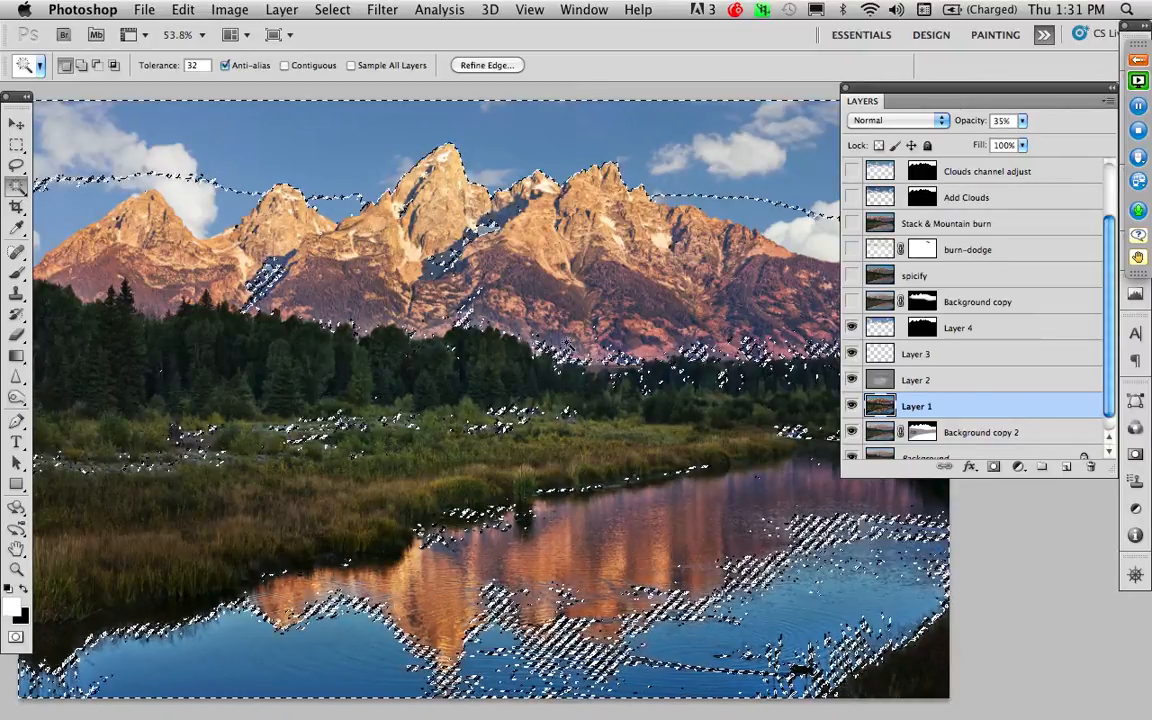
Step: Subtract the sky, mountain, tree and grass areas from the selection with the Lasso, leaving the lake water selected
key("z")
left_click(565, 343, "alt")
left_click(565, 343, "alt")
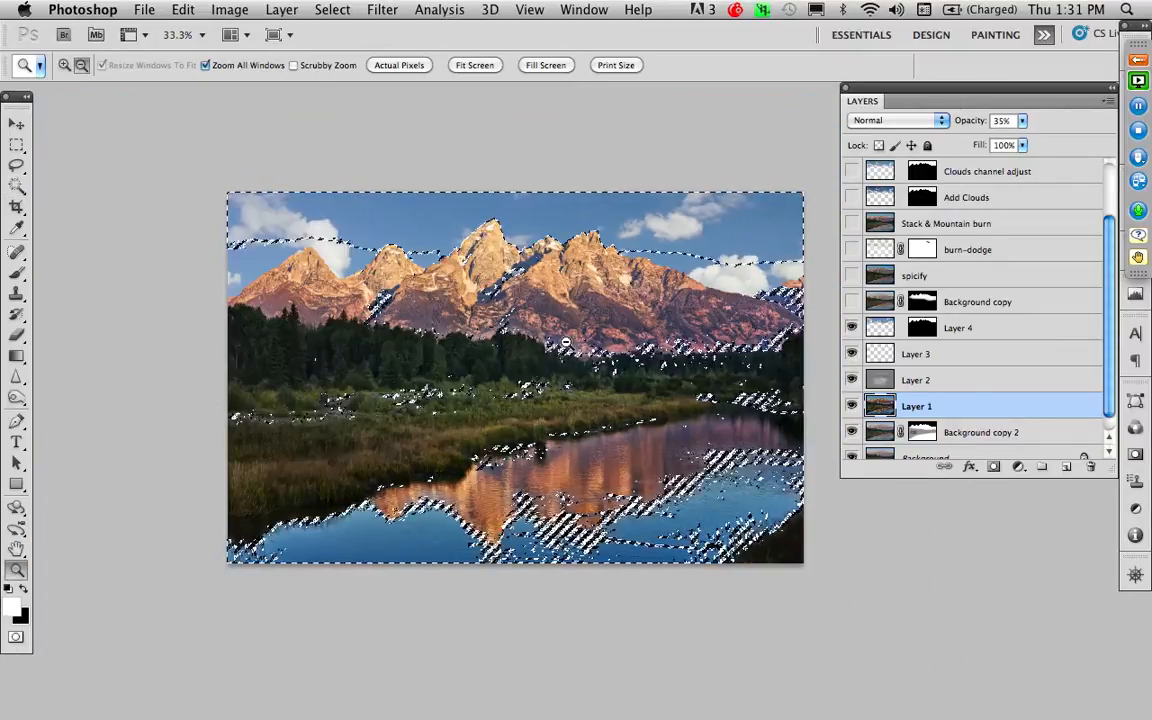
key("l")
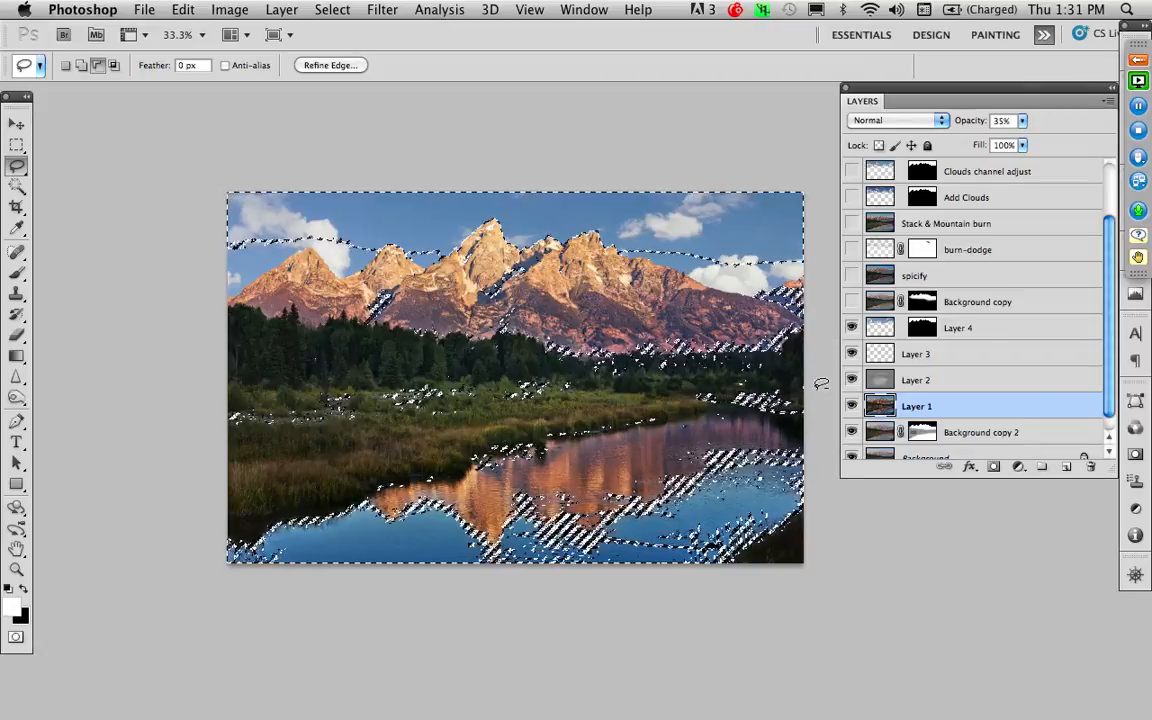
mouse_move(805, 432)
left_mouse_down()
mouse_move(300, 476)
mouse_move(150, 330)
mouse_move(141, 185)
mouse_move(648, 82)
mouse_move(750, 105)
mouse_move(830, 259)
left_mouse_up()
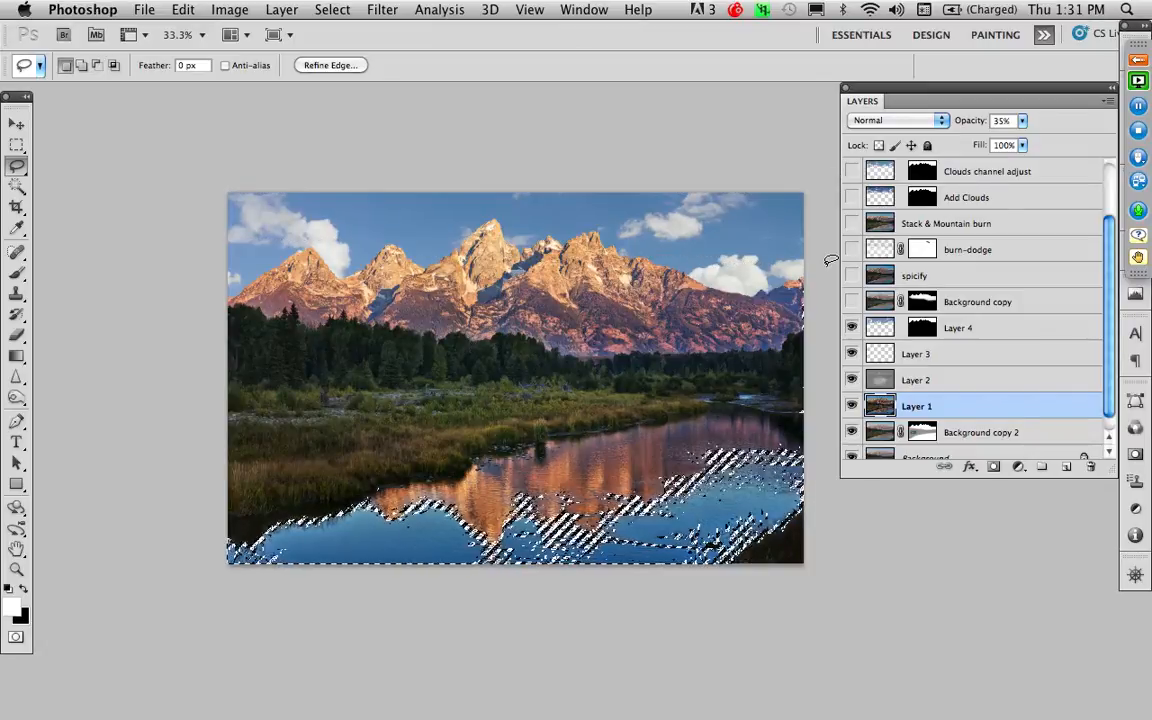
Step: Add a new empty layer above Layer 4 and make Layer 4 active again
key("z")
left_click(430, 526)
left_click(462, 516)
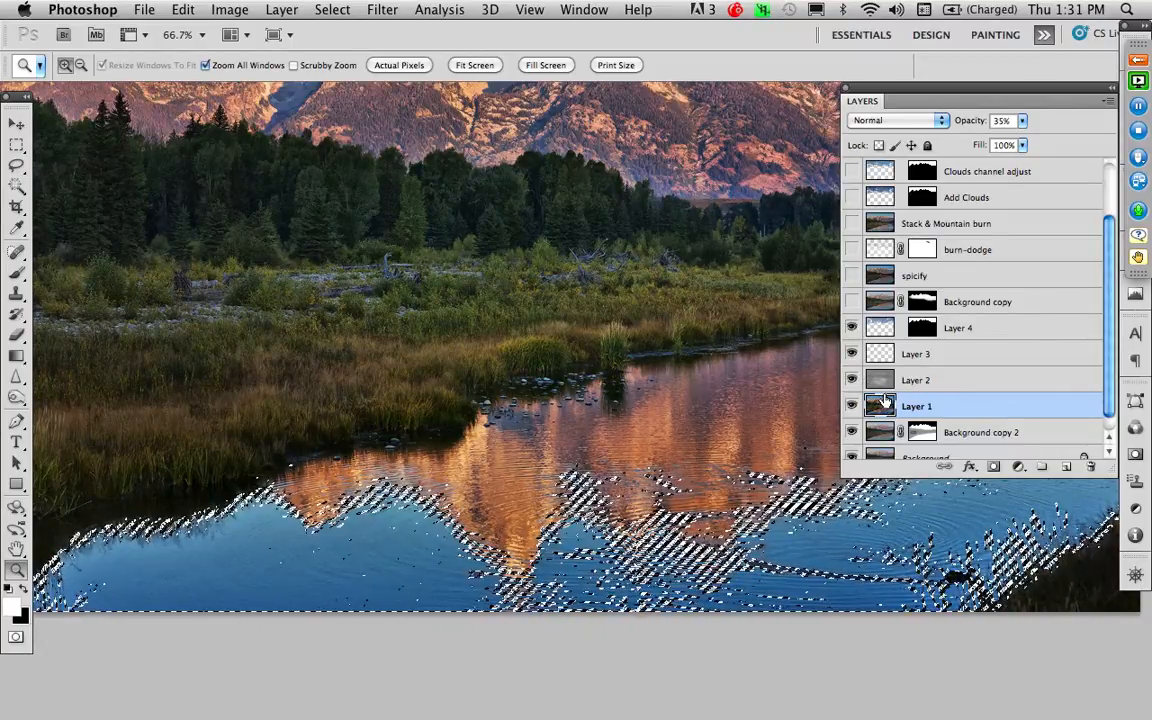
left_click(888, 332)
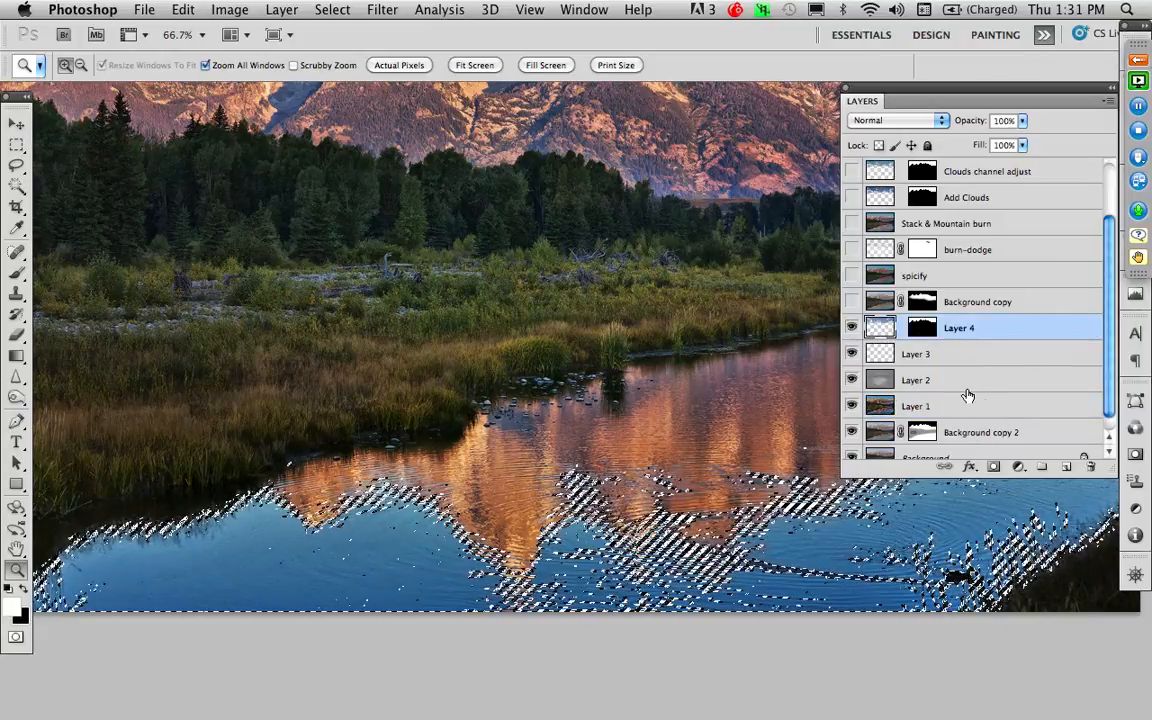
left_click(1067, 466)
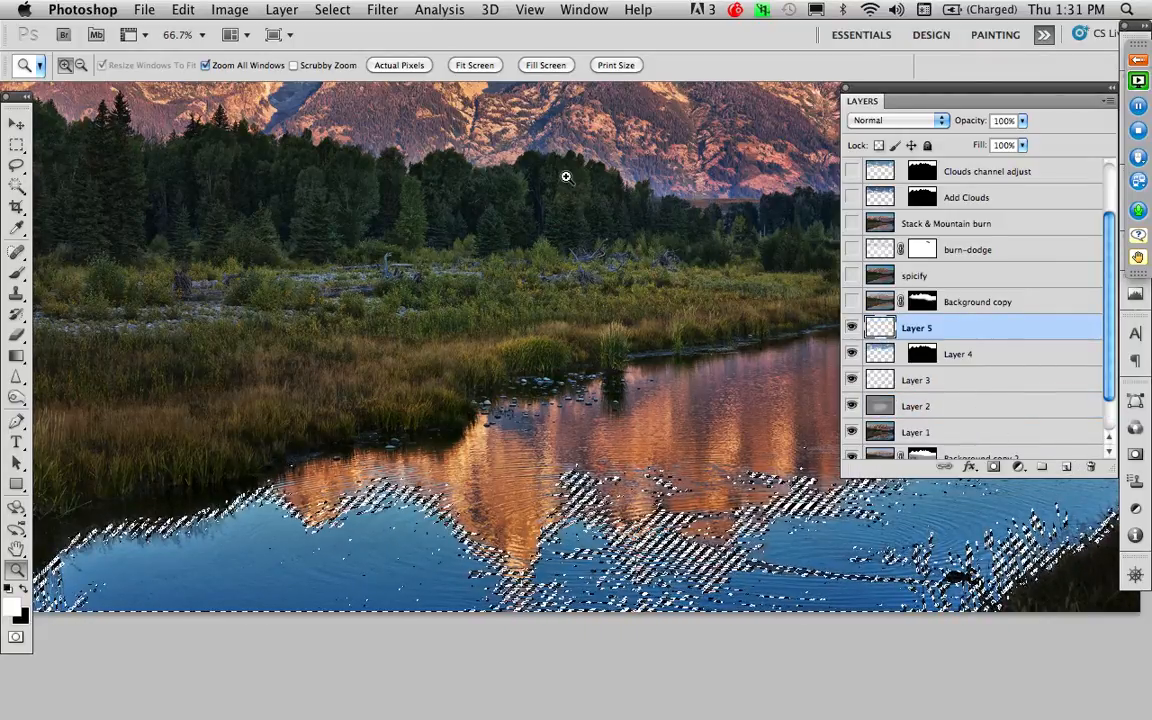
left_click(880, 356)
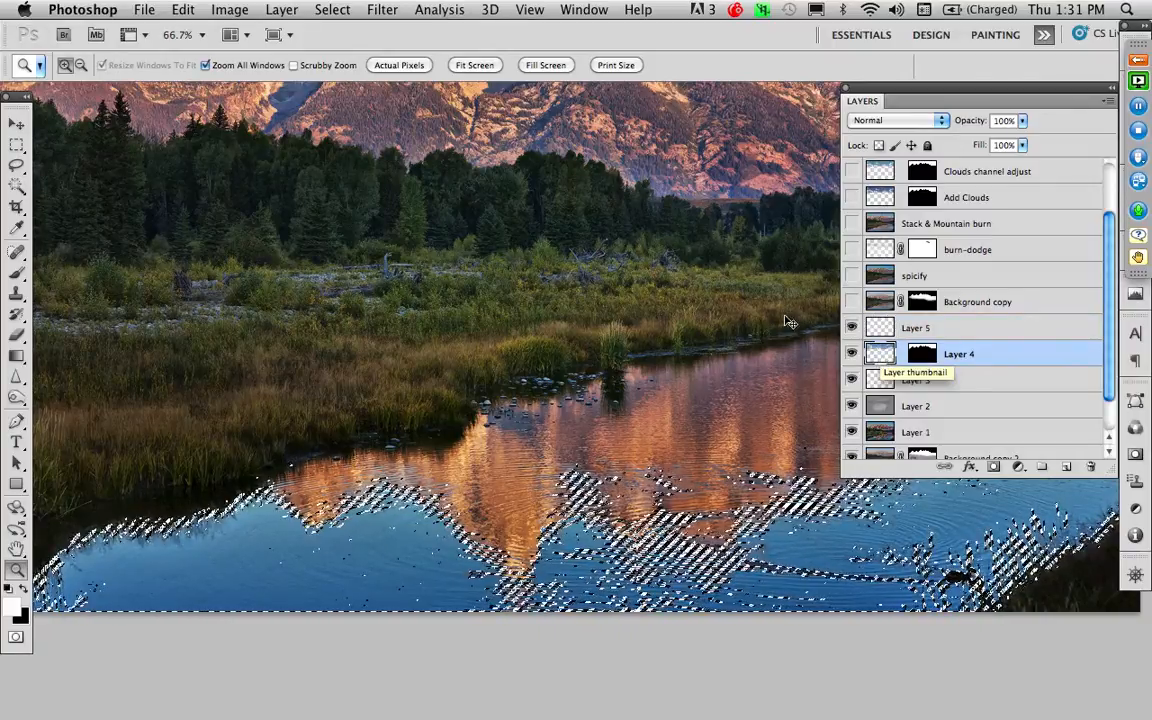
Step: Save the water selection as a new channel named "reflection" and release the water selection
scroll(751, 417, "up", 5)
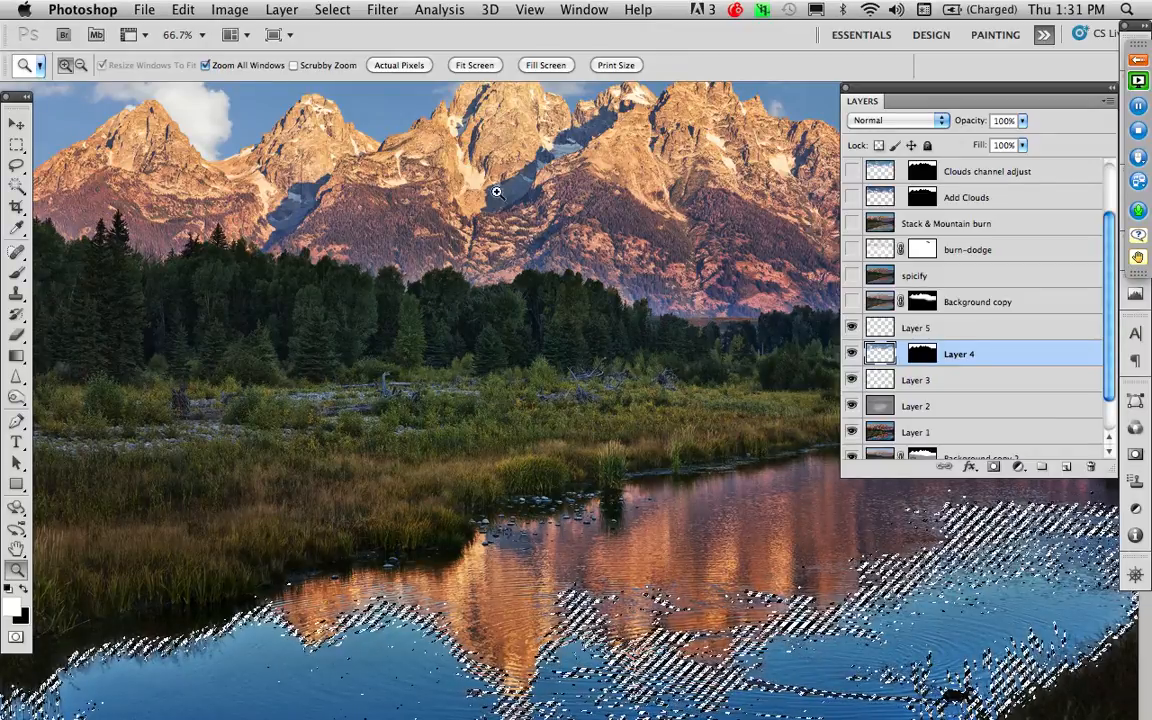
left_click(332, 9)
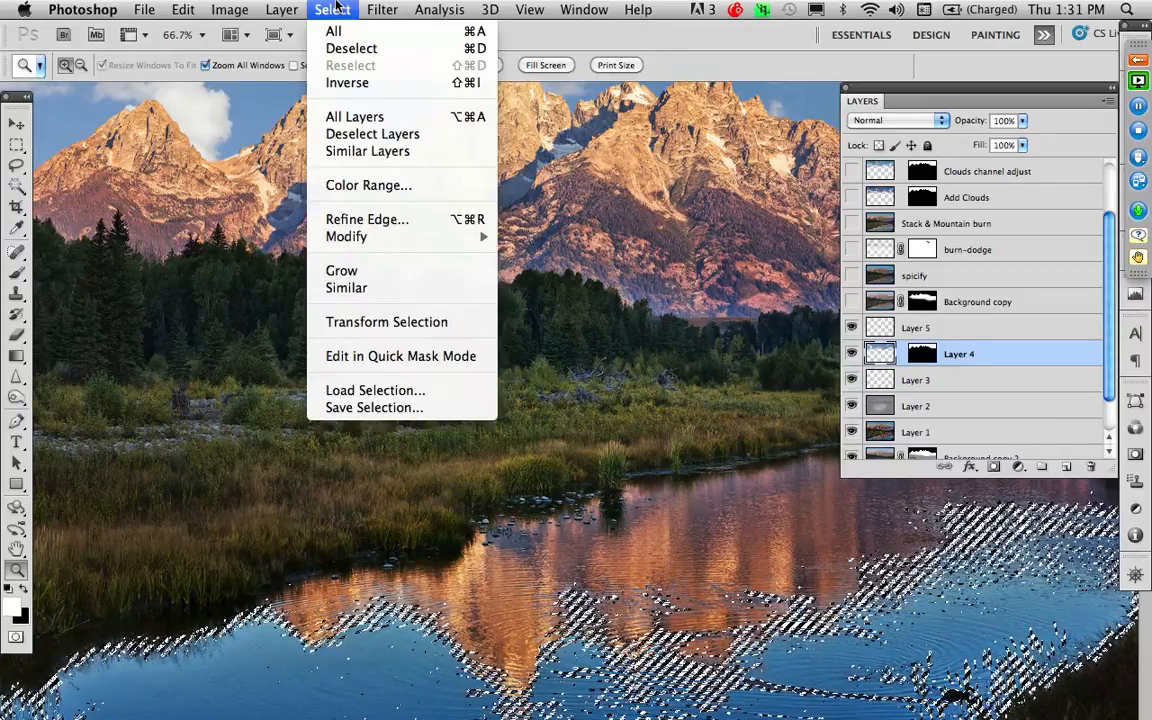
left_click(372, 407)
type("re")
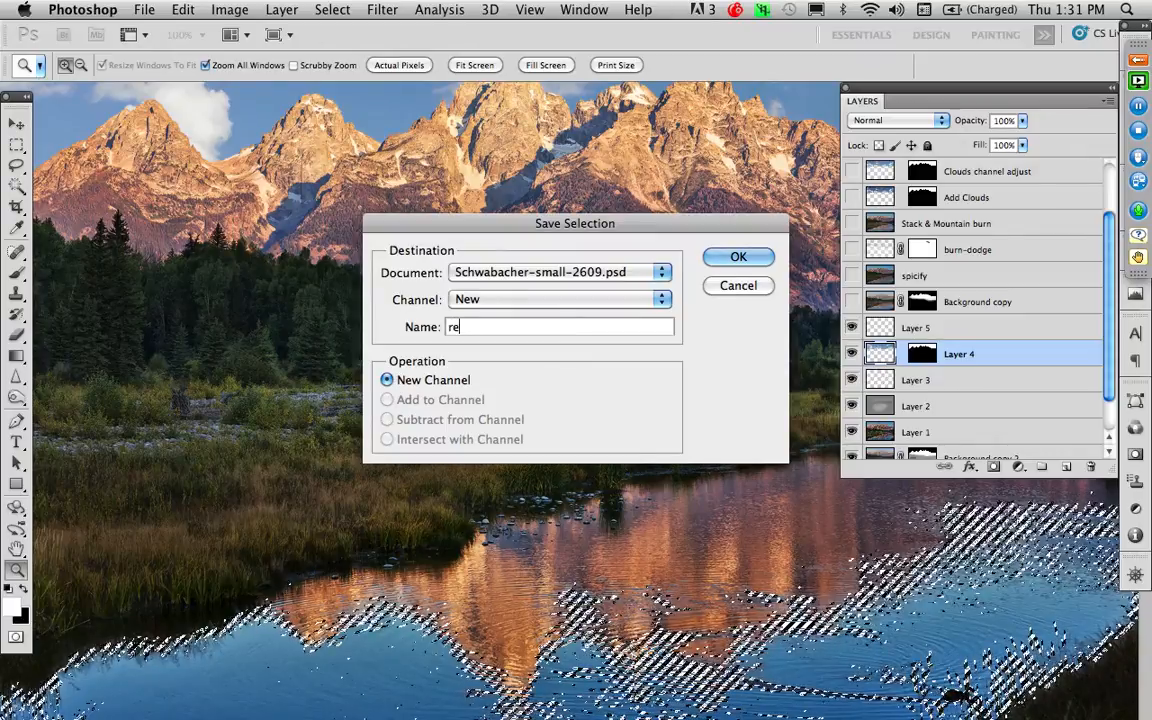
type("flection")
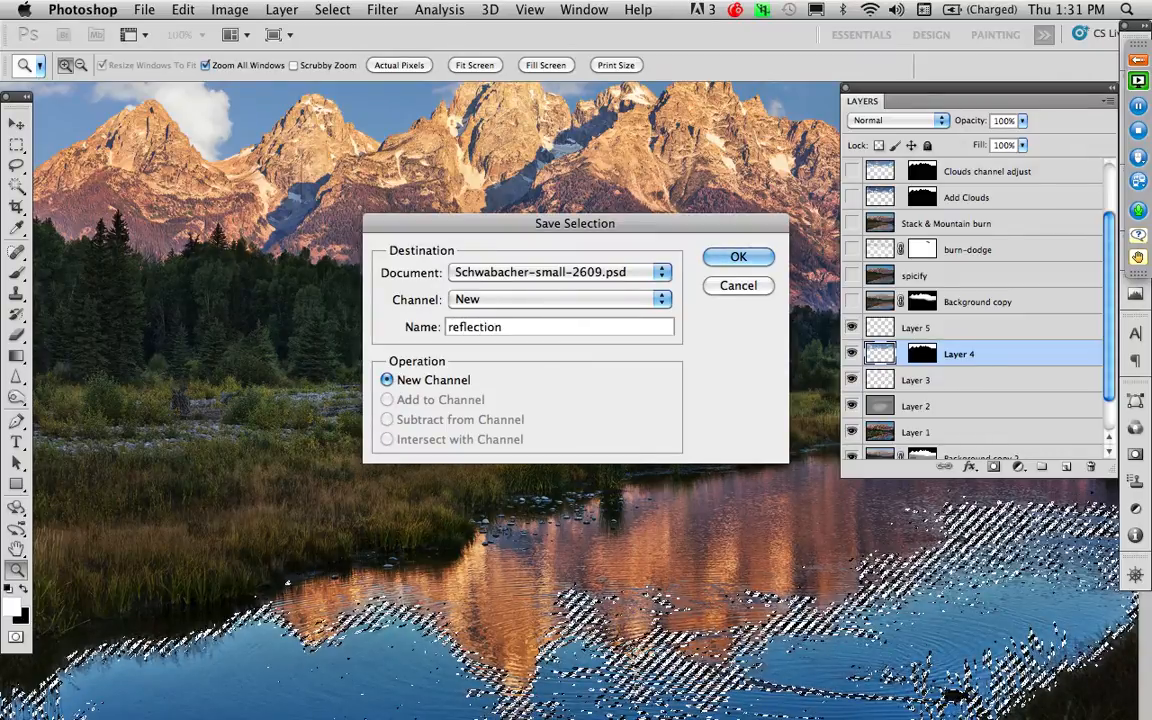
key("Return")
key("ctrl+d")
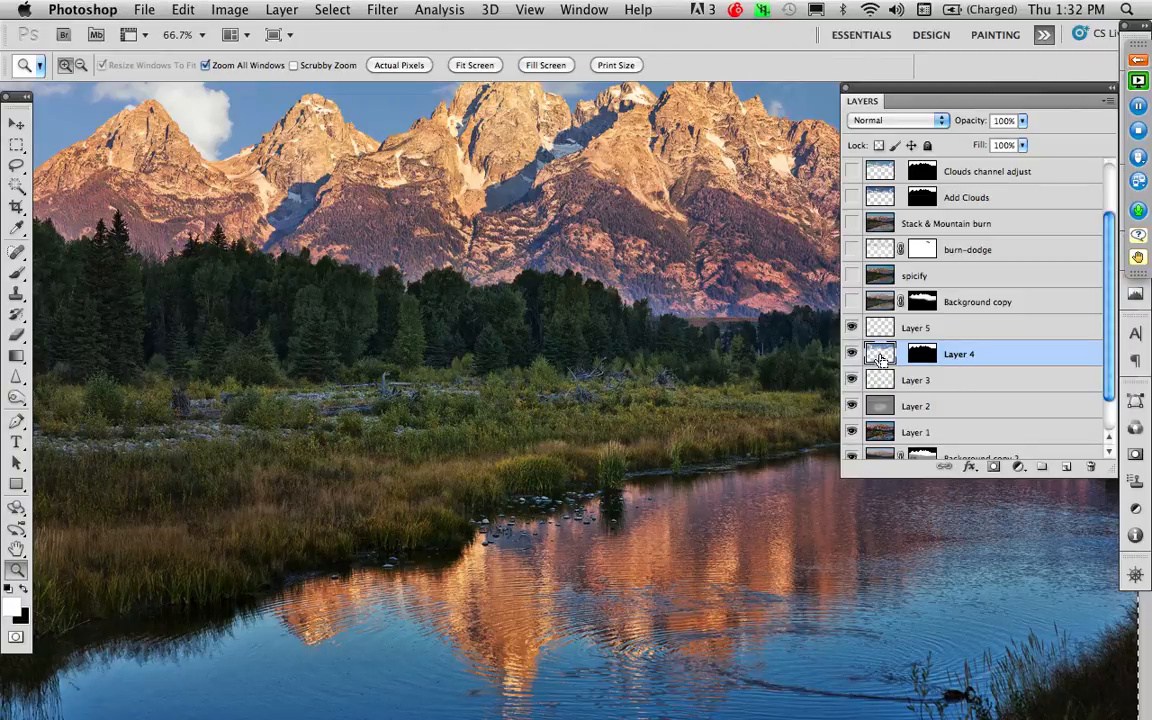
Step: Activate Layer 3 and load the "reflection" channel as a new selection
scroll(1000, 350, "down", 1)
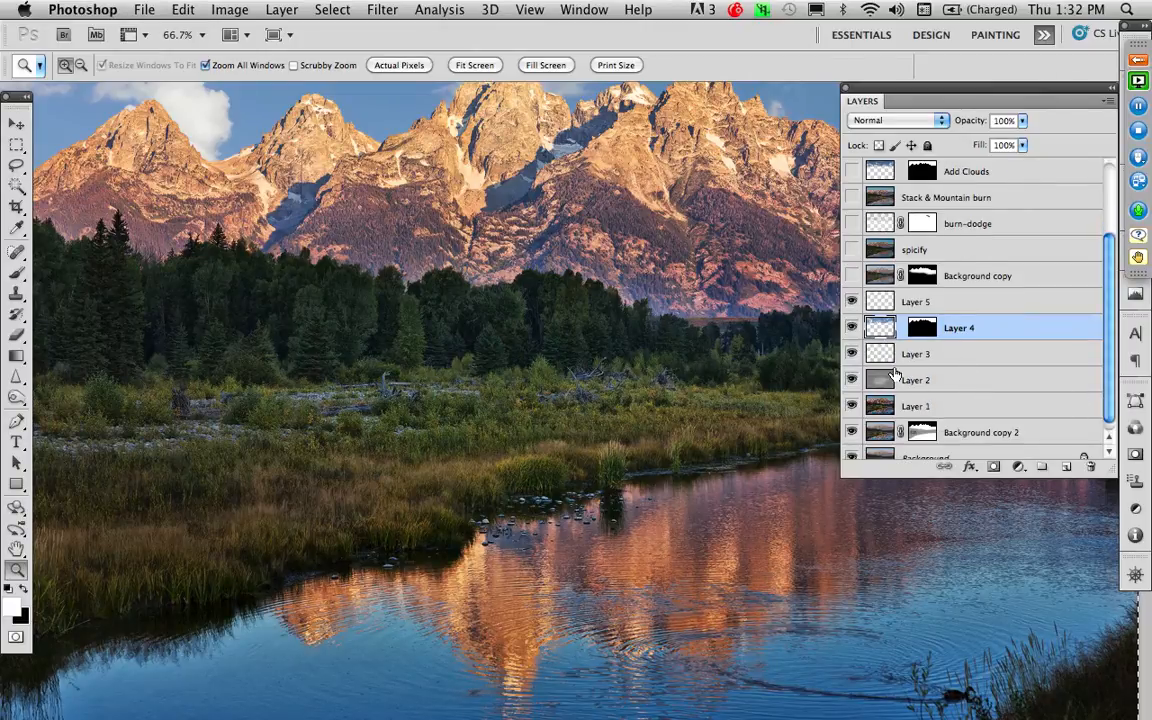
left_click(900, 354)
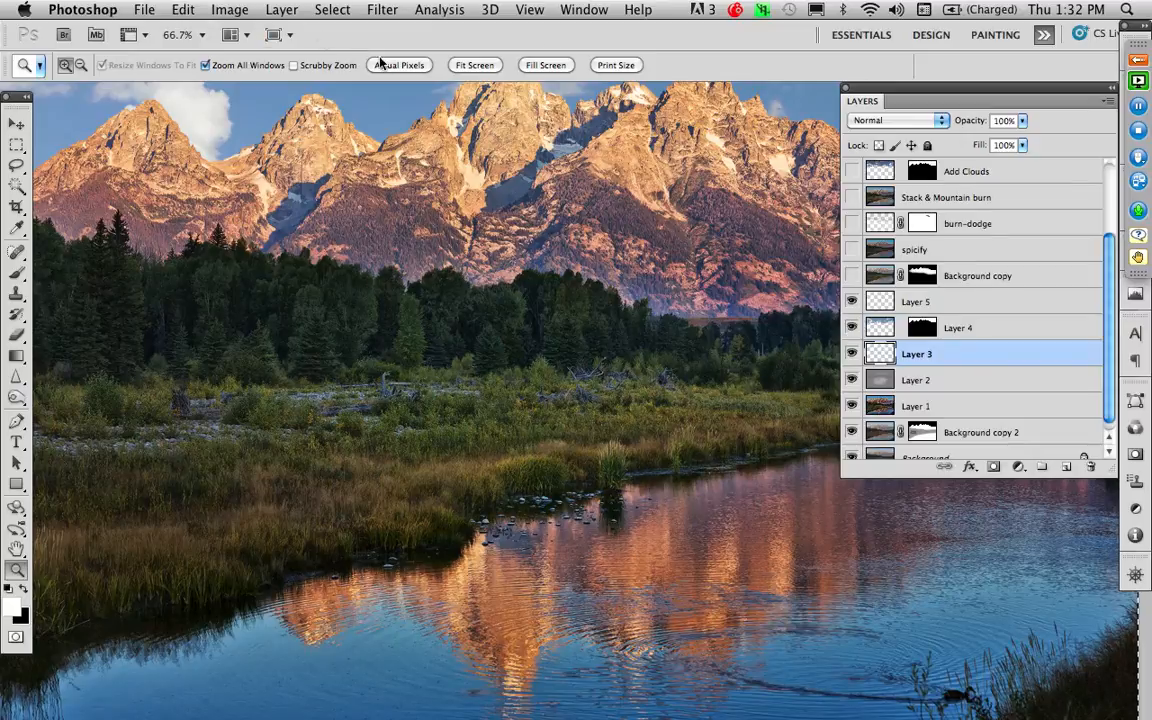
left_click(332, 9)
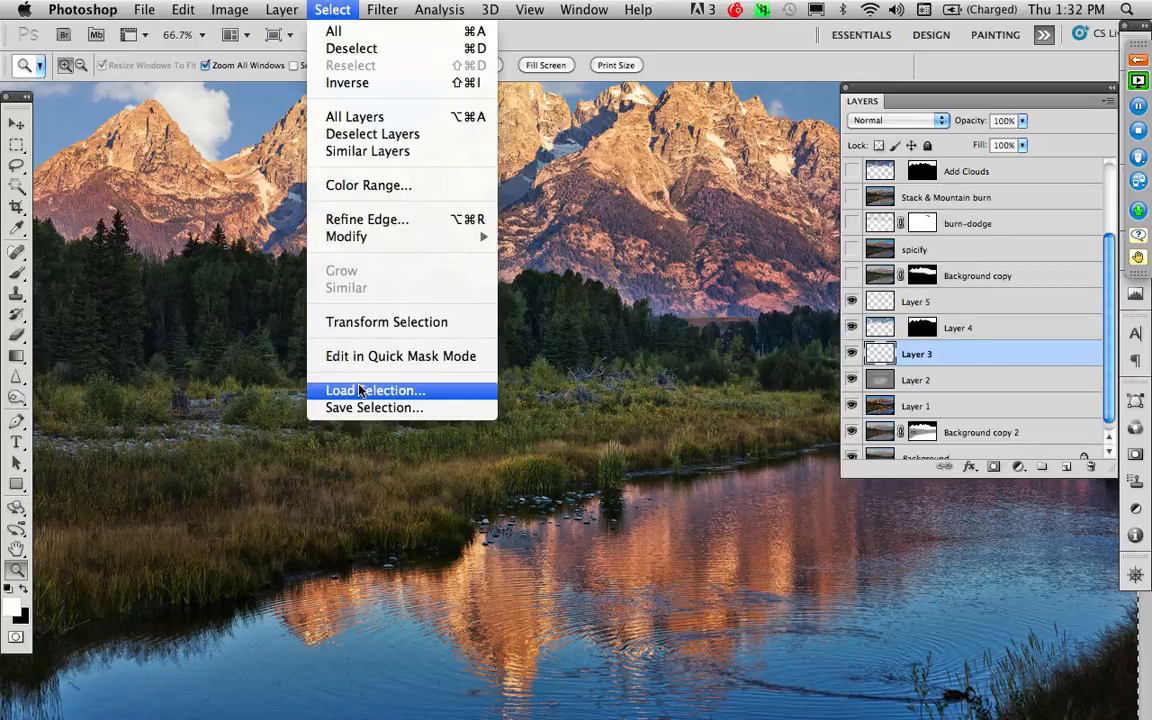
left_click(360, 390)
left_click(558, 300)
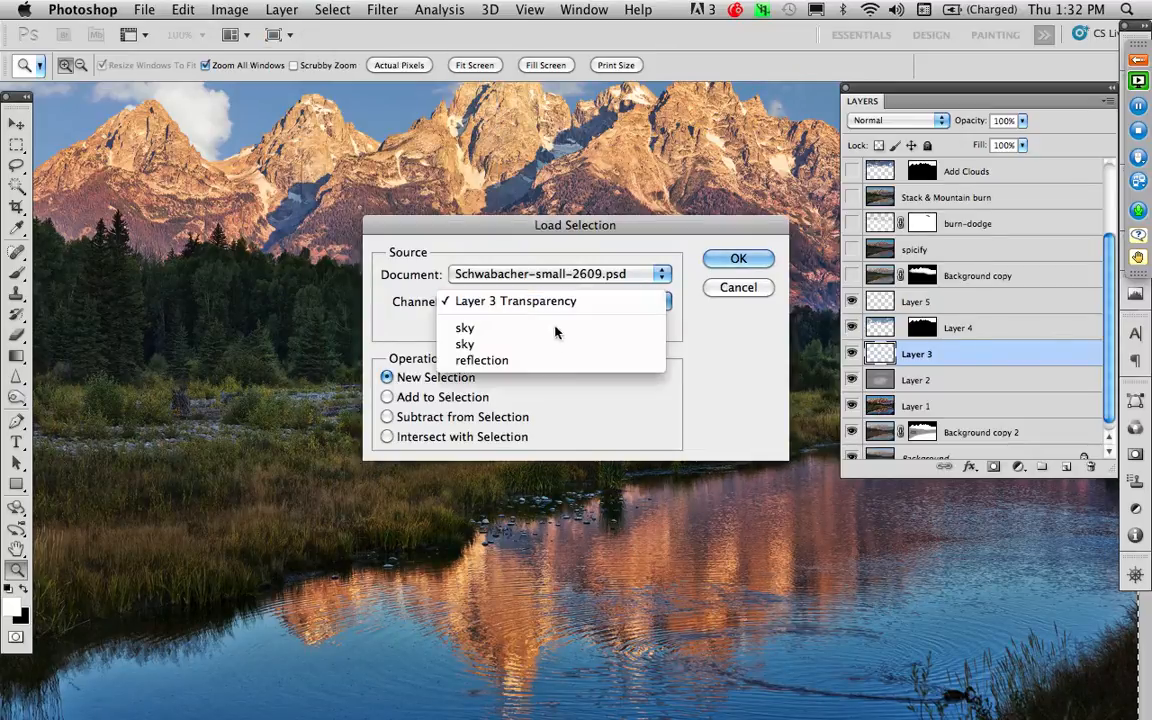
left_click(553, 361)
left_click(726, 259)
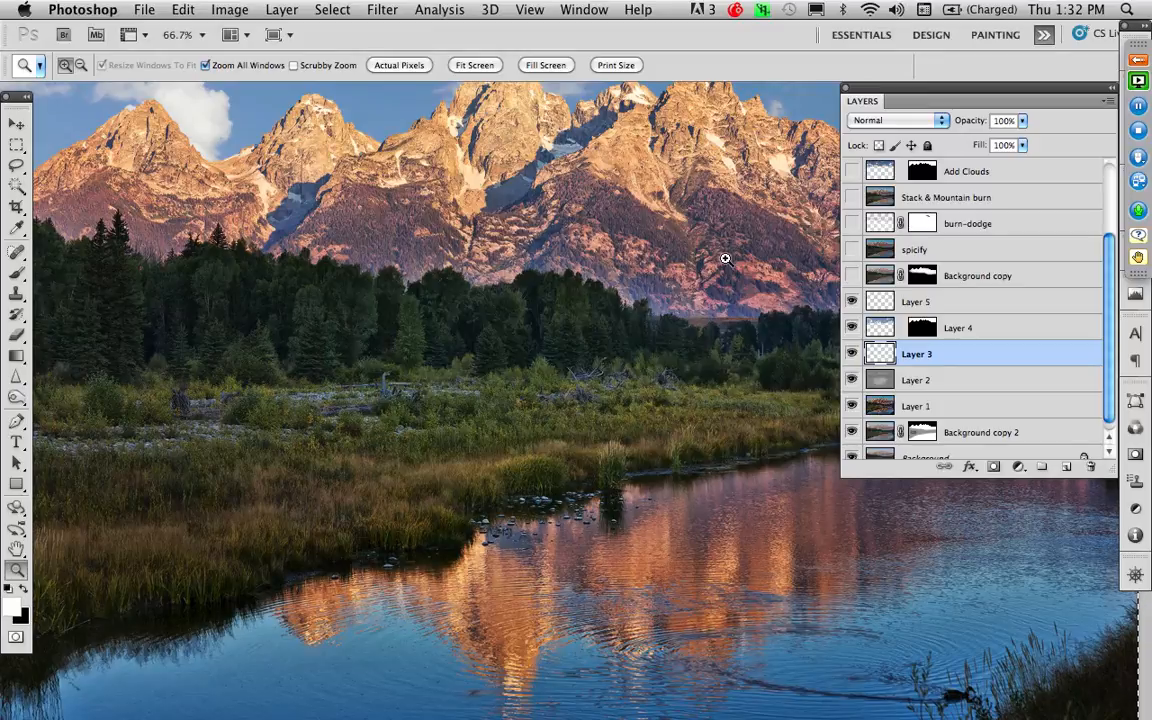
scroll(612, 342, "down", 5)
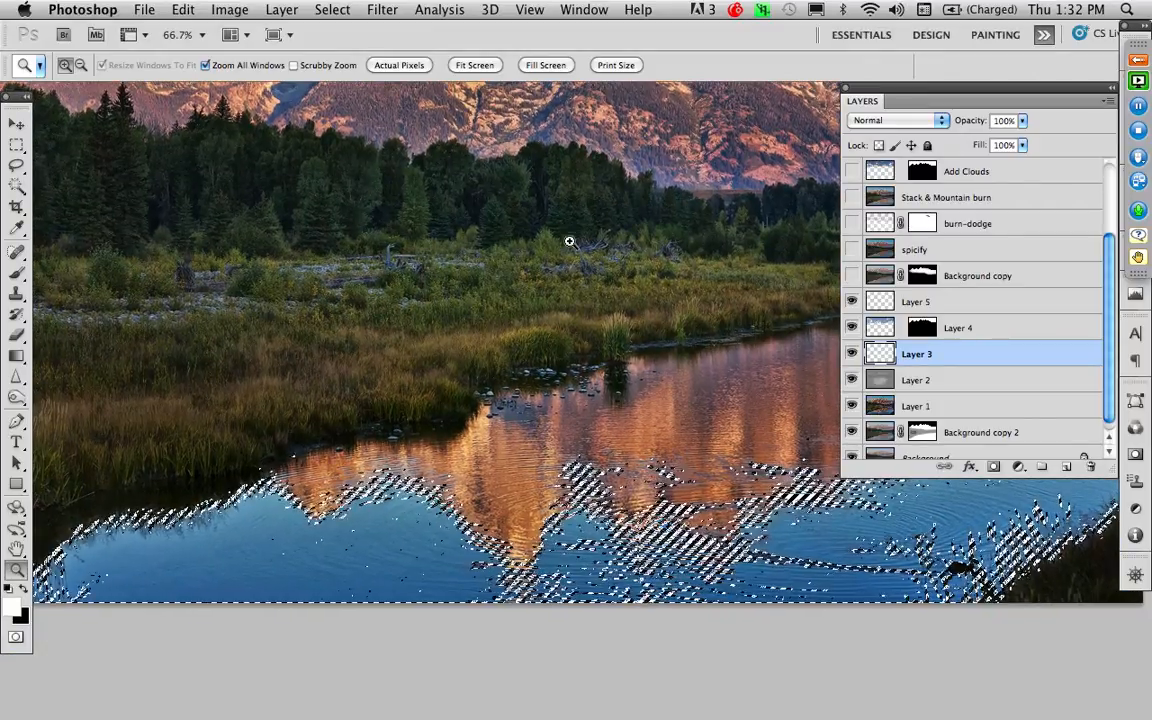
Step: Paste the copied clouds into the water selection with Paste Into and move them down over the lake
left_click(182, 10)
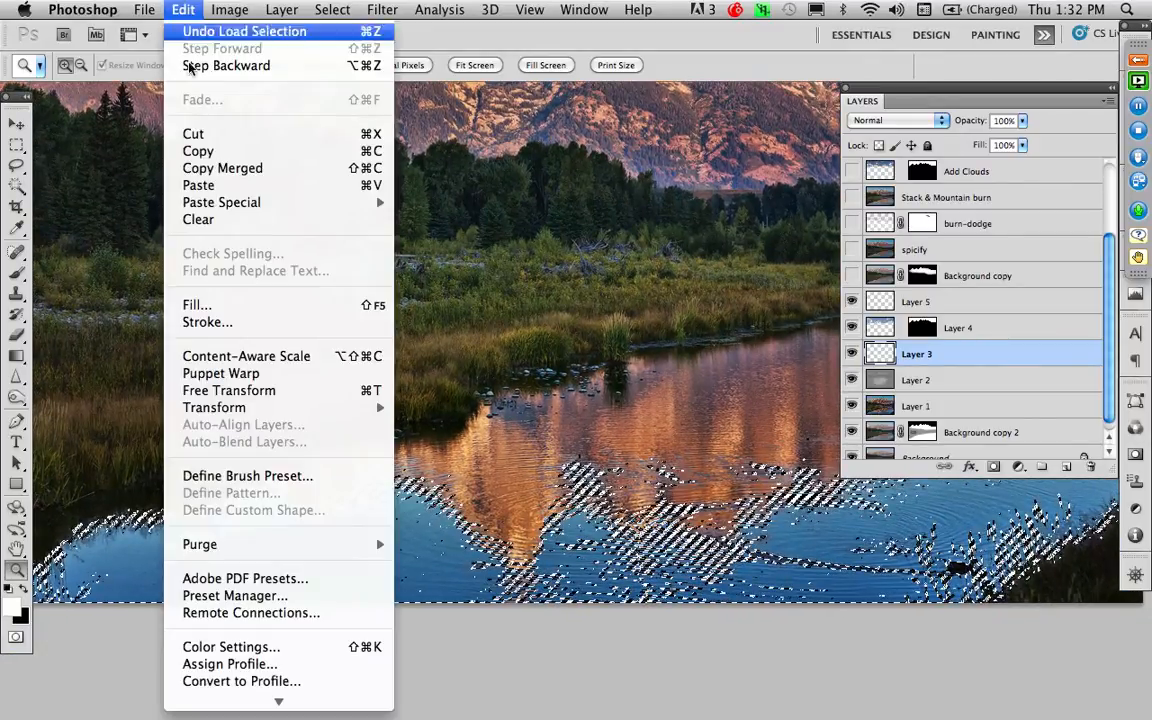
mouse_move(190, 202)
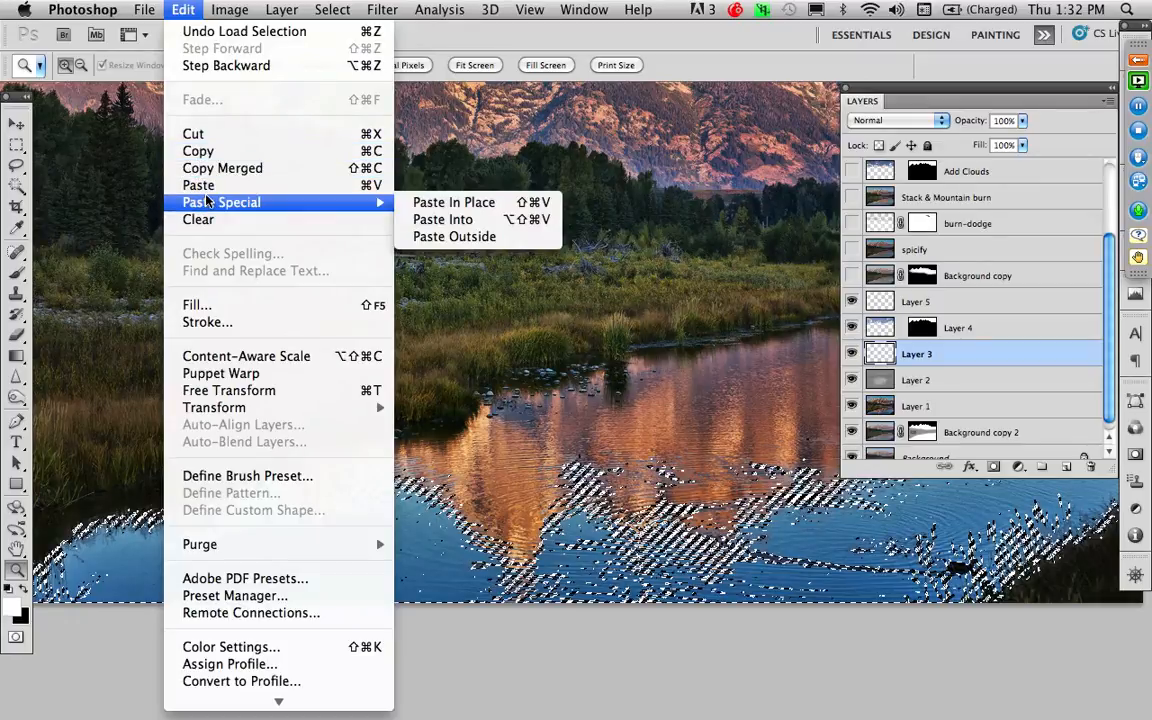
left_click(443, 219)
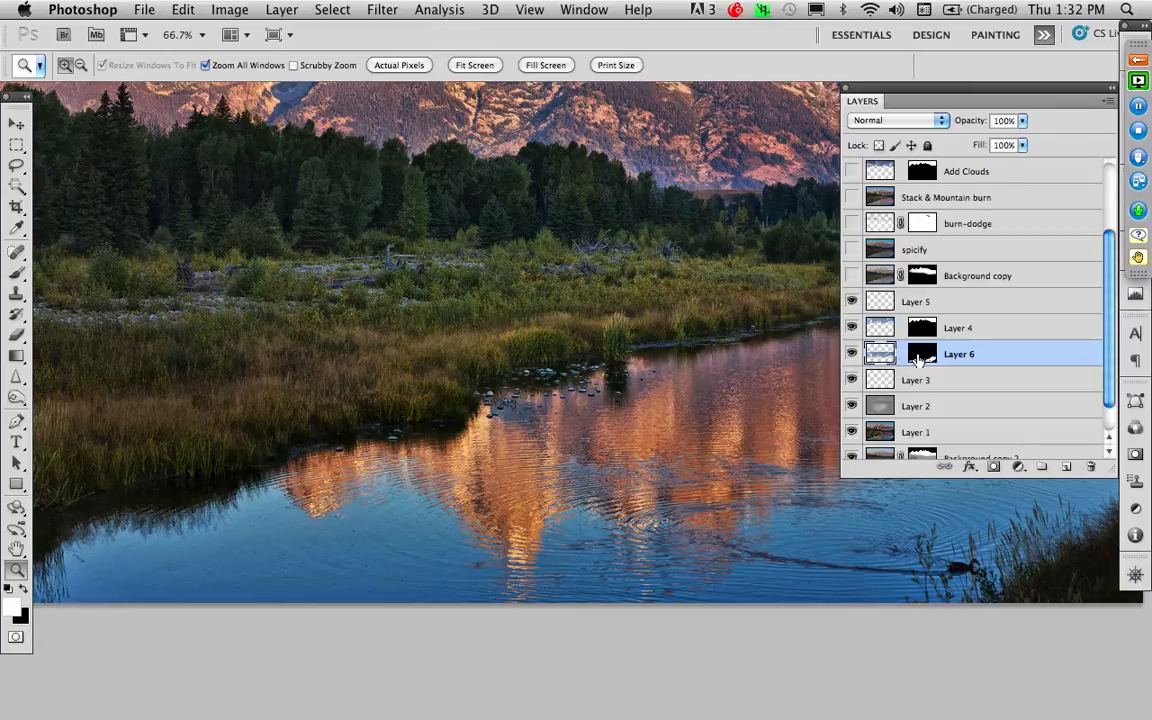
key("v")
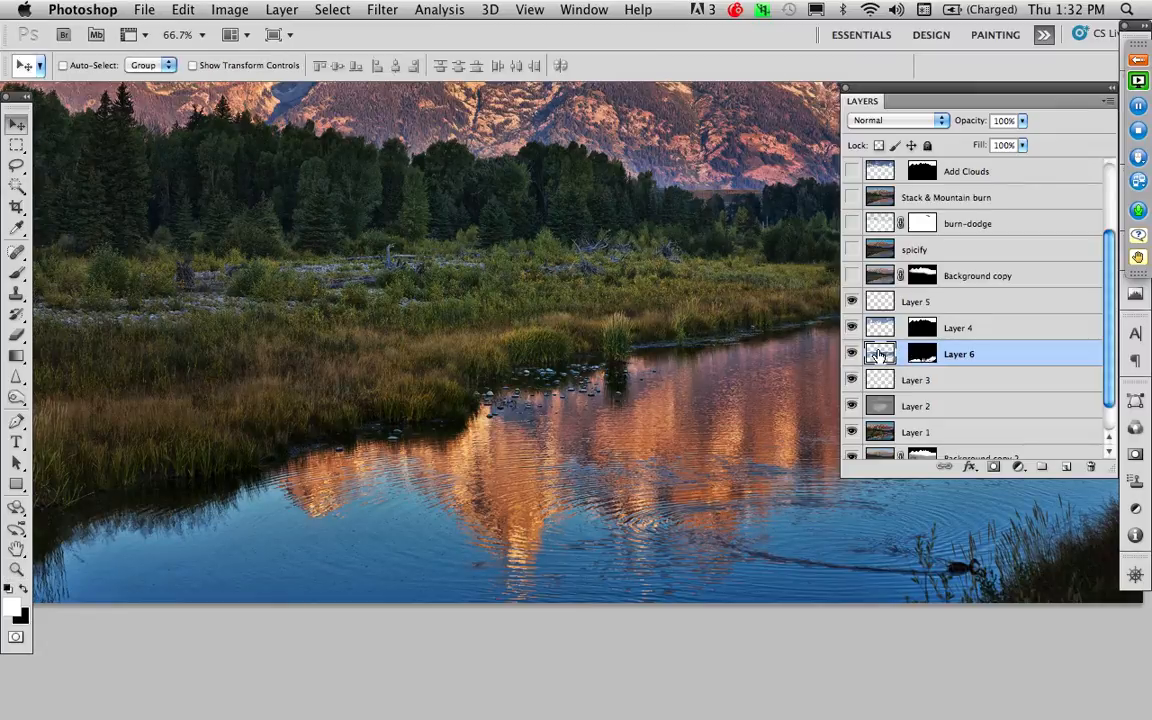
left_click_drag(640, 370, 671, 564)
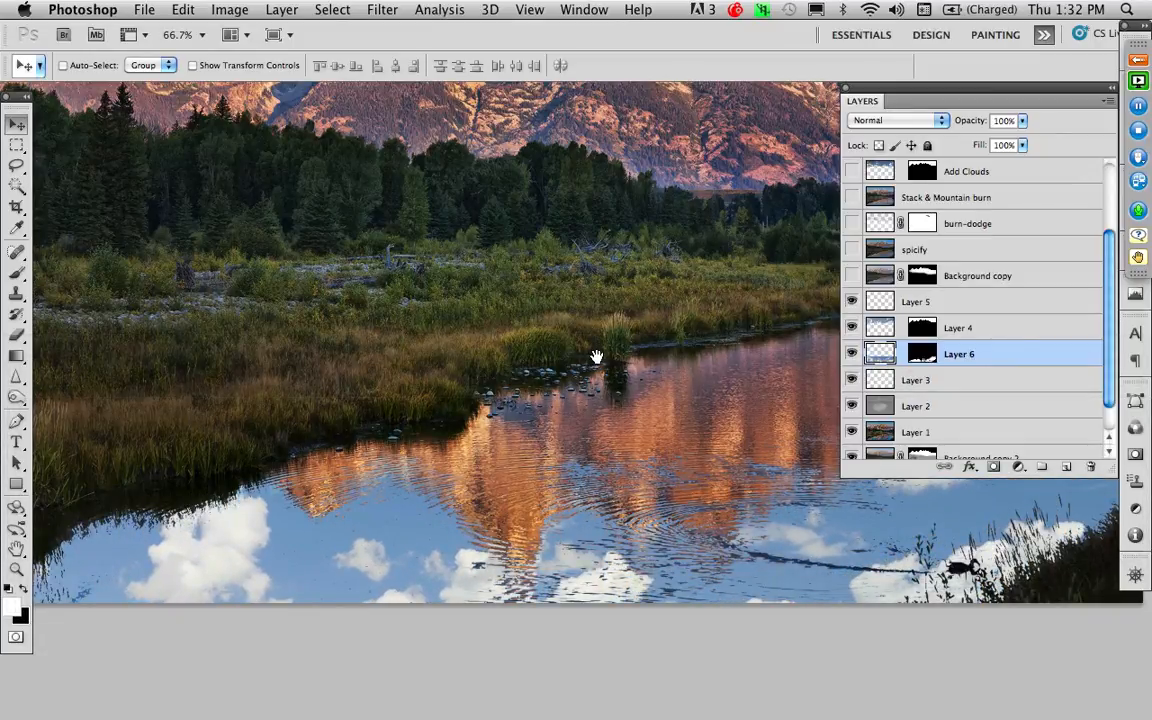
Step: Flip the pasted clouds on Layer 6 vertically and shift them slightly left and up within the water
left_click_drag(594, 355, 663, 463)
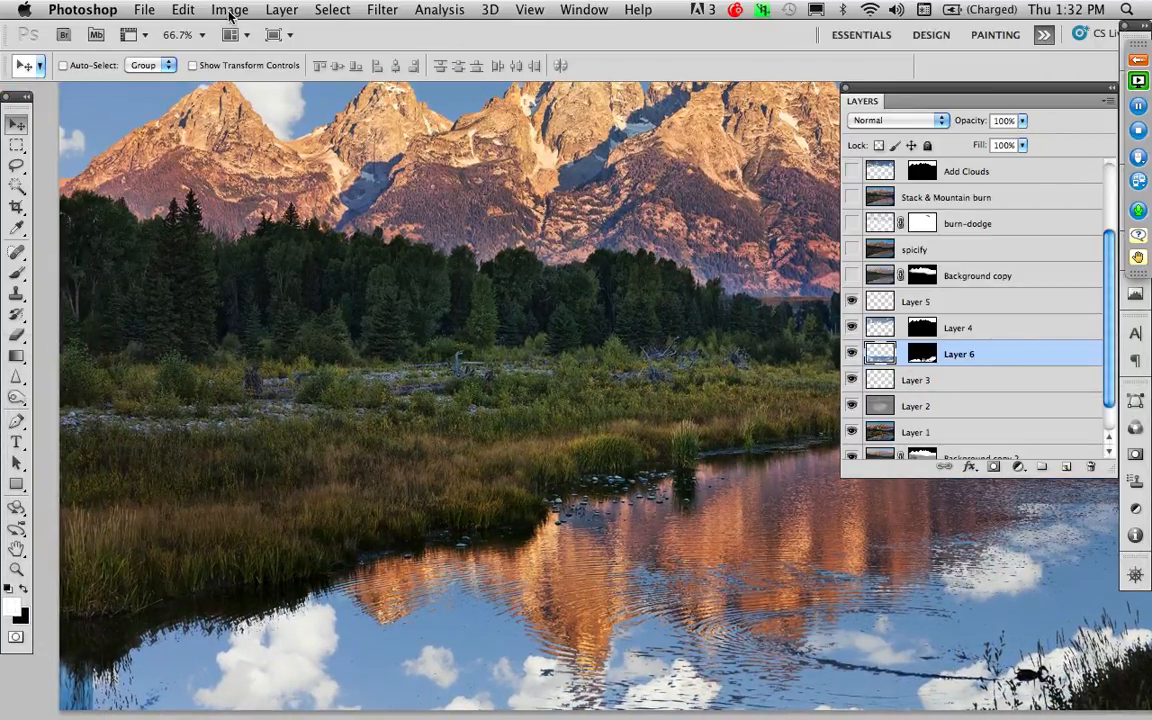
left_click(183, 10)
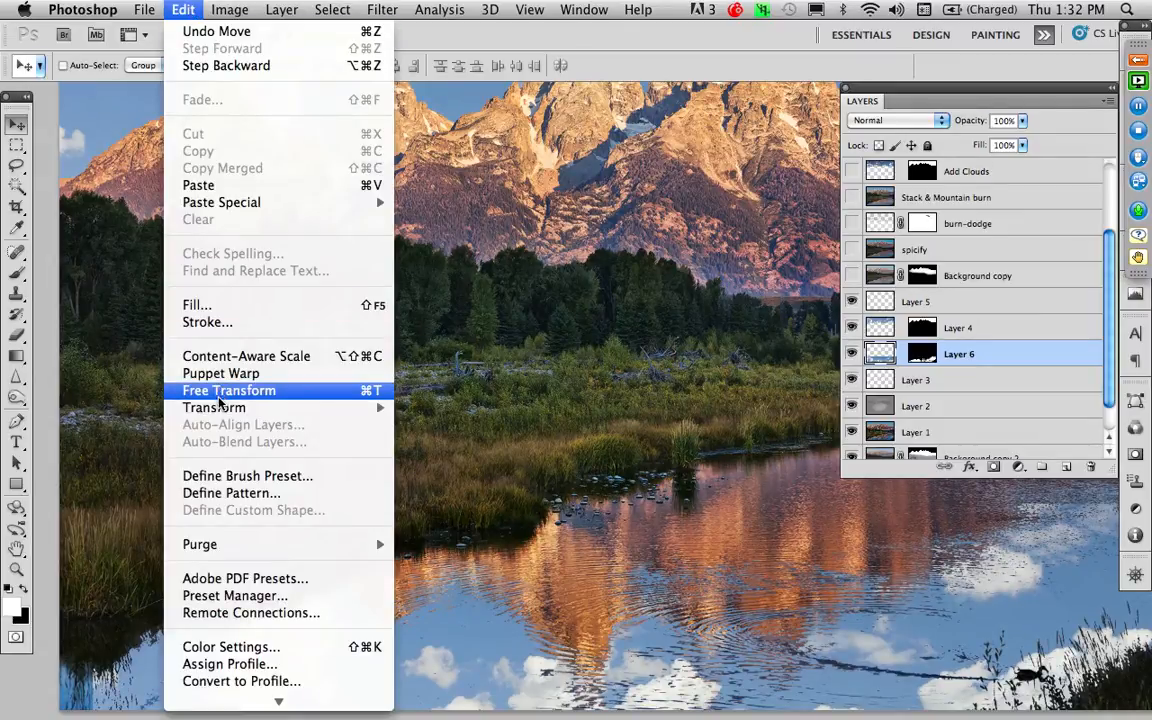
mouse_move(222, 407)
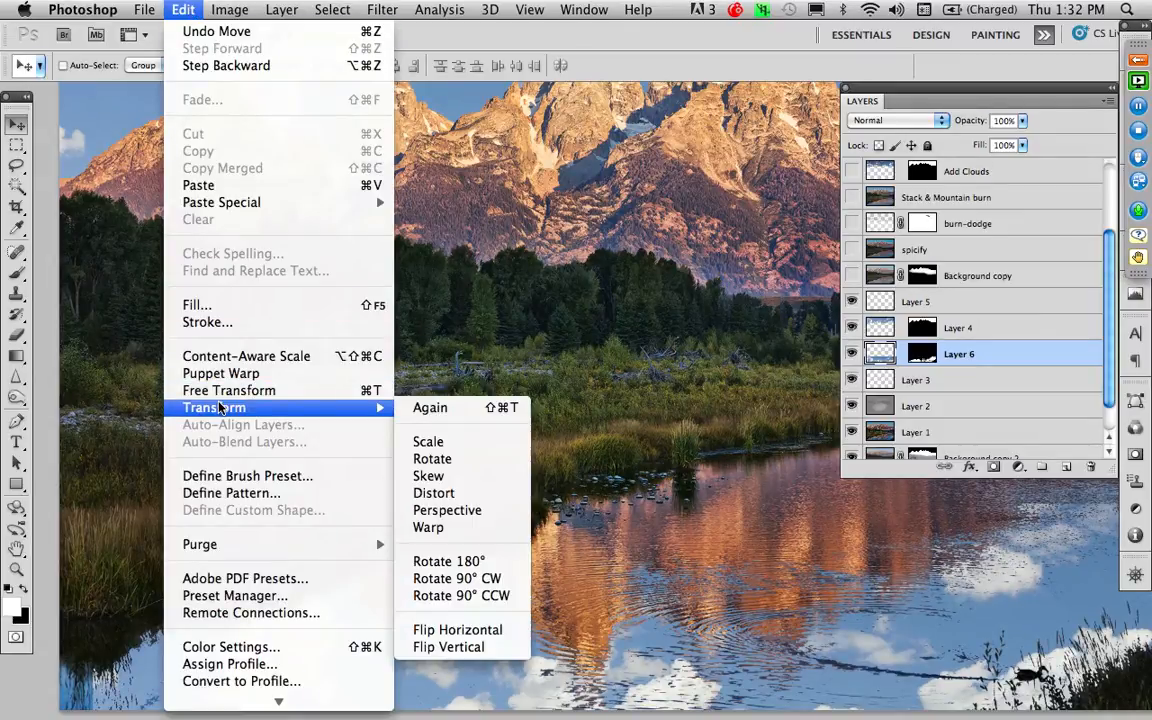
left_click(446, 646)
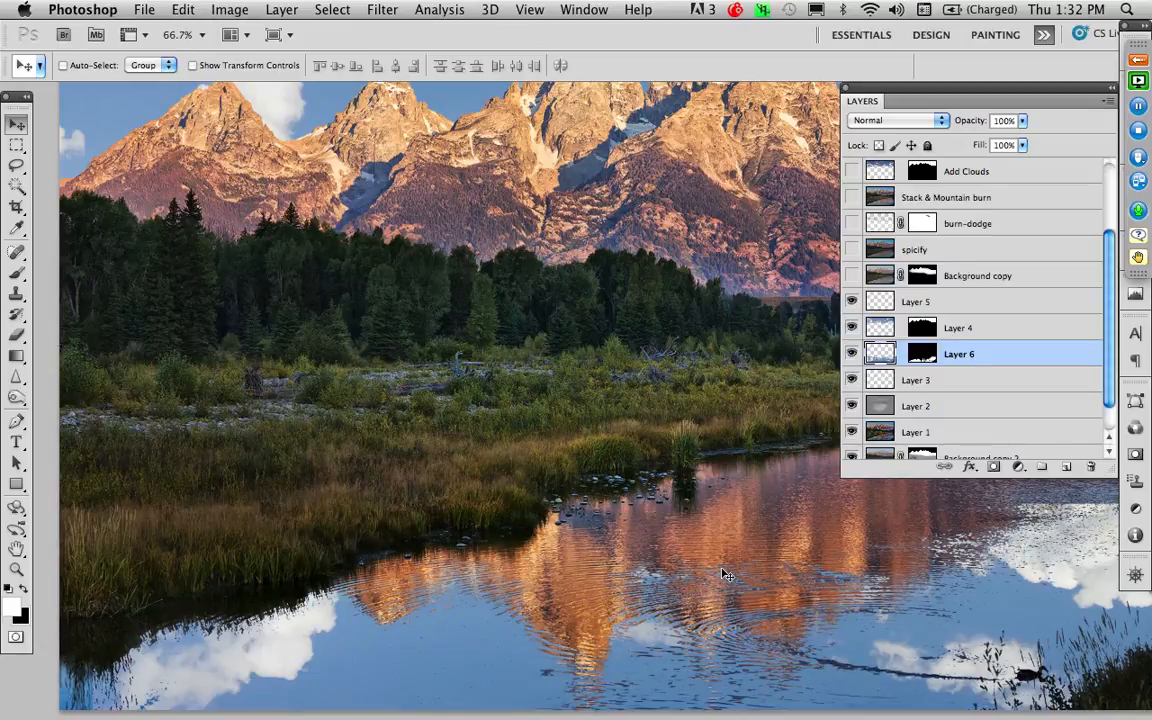
key("super+0")
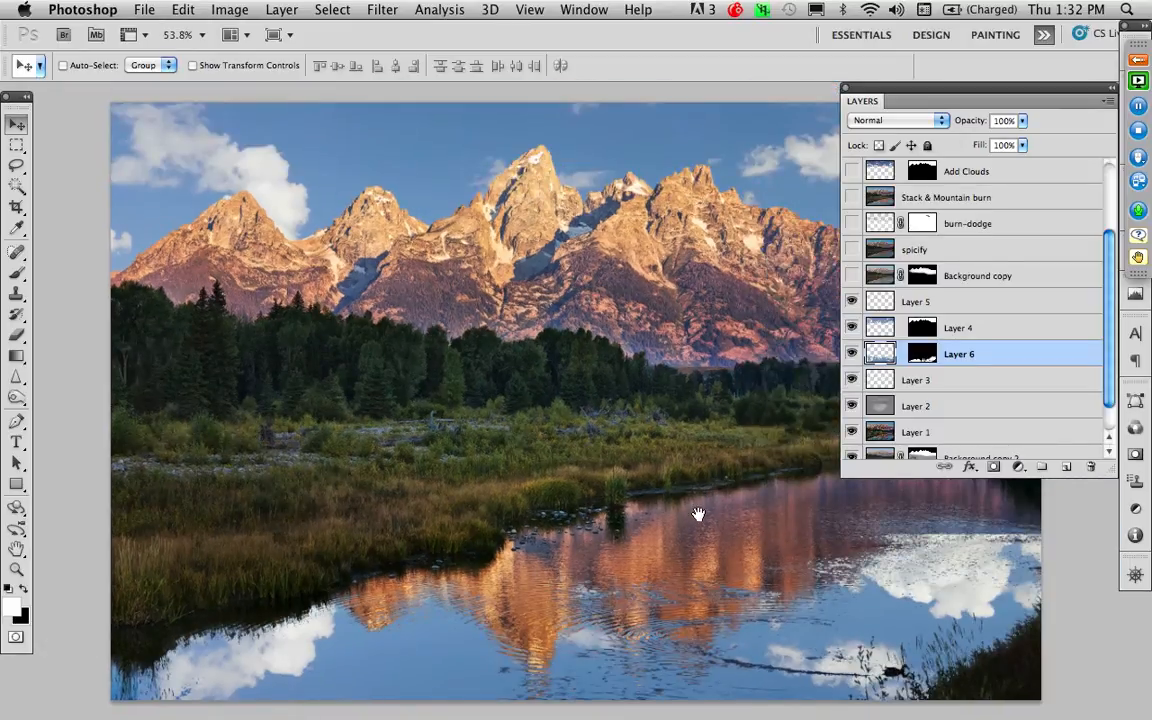
left_click_drag(698, 514, 635, 485)
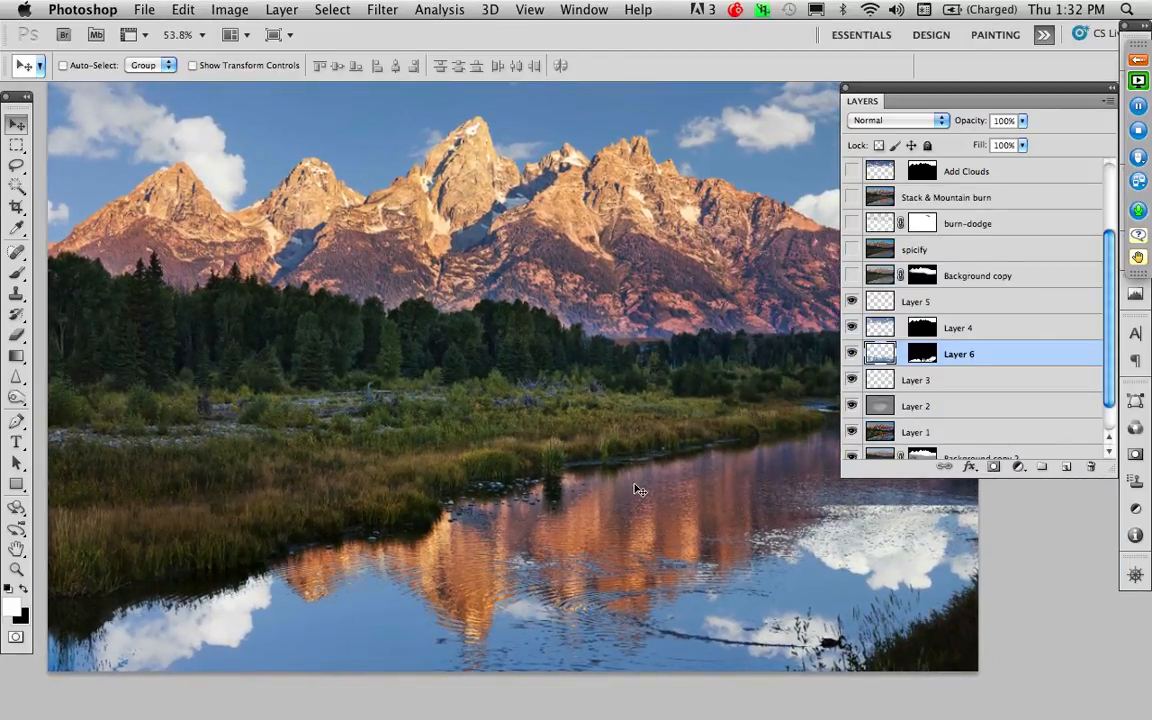
left_click_drag(633, 551, 604, 547)
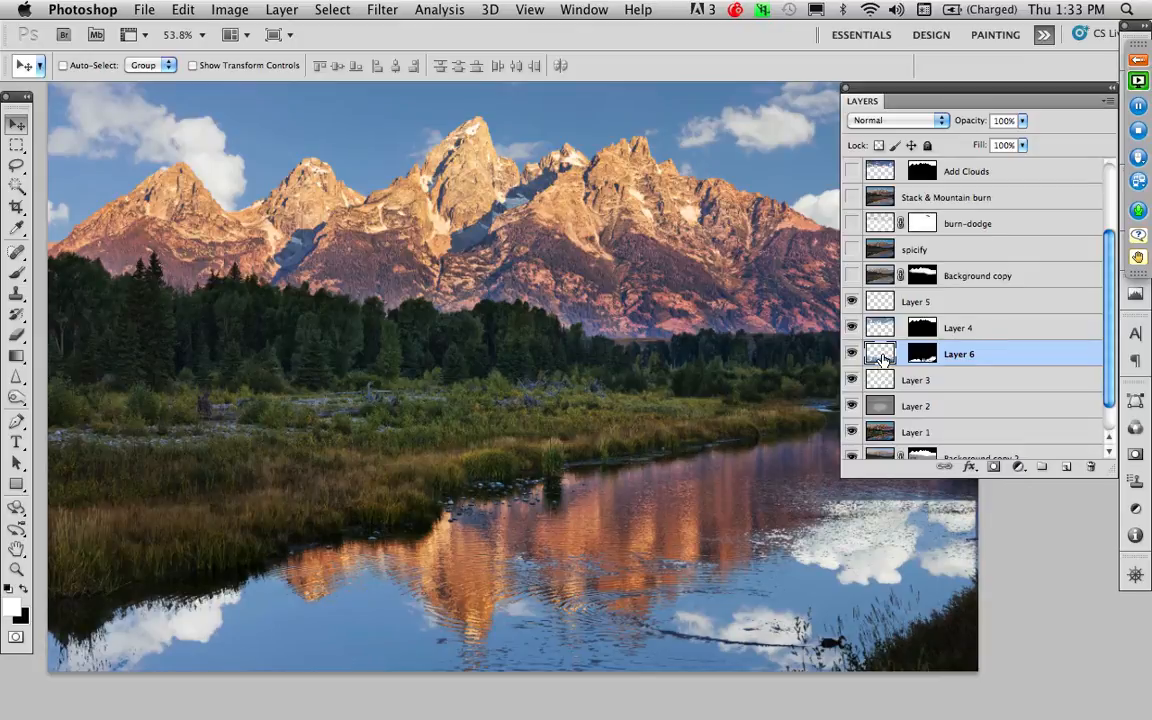
Step: Lower Layer 6's opacity to 81% and soften its clouds with a Gaussian Blur of 5.5 pixels radius
left_click(1022, 121)
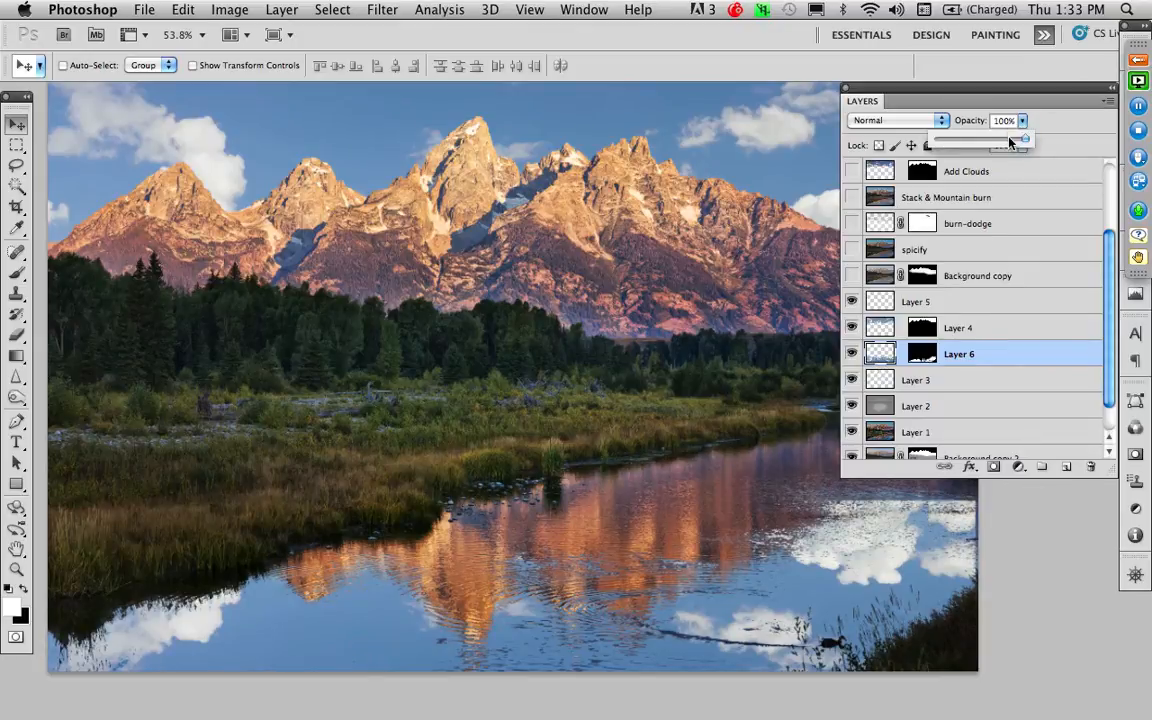
left_click_drag(1012, 146, 1008, 147)
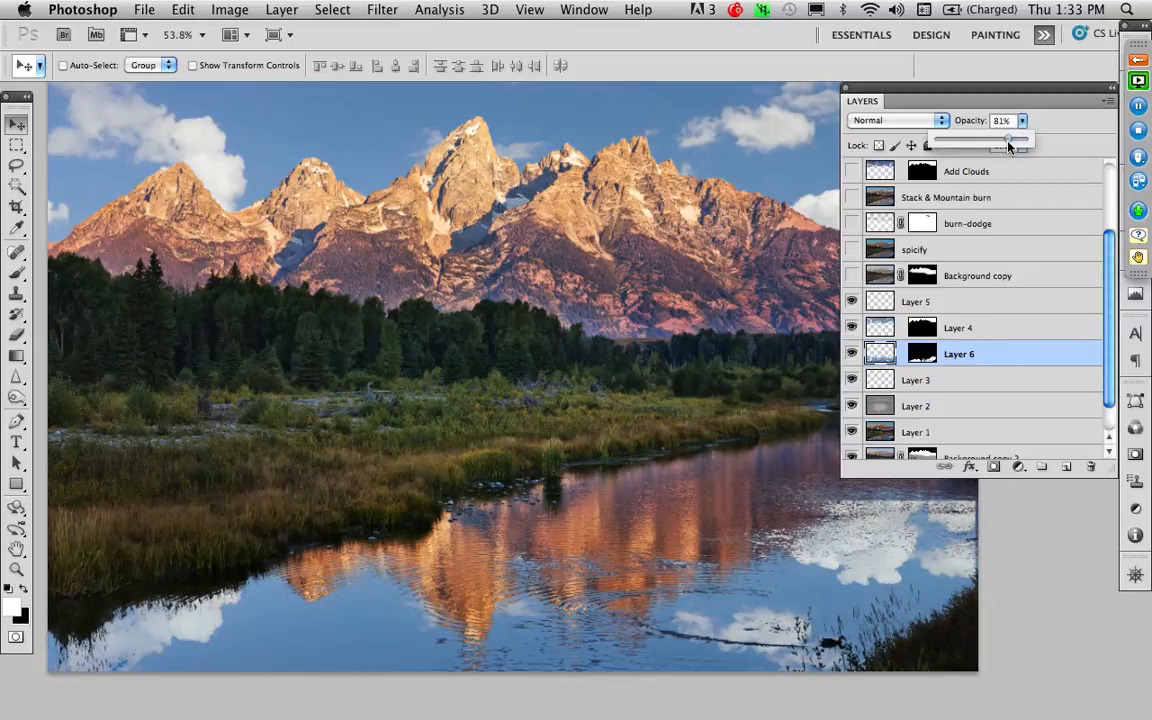
left_click(384, 10)
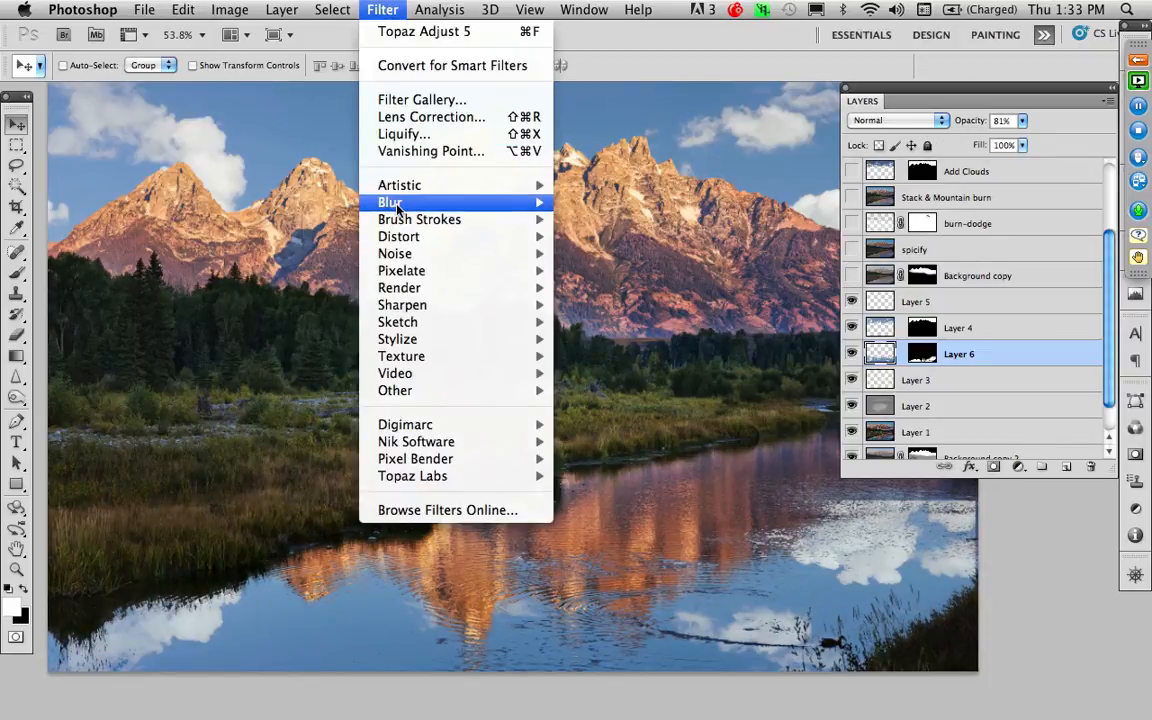
mouse_move(396, 204)
left_click(612, 275)
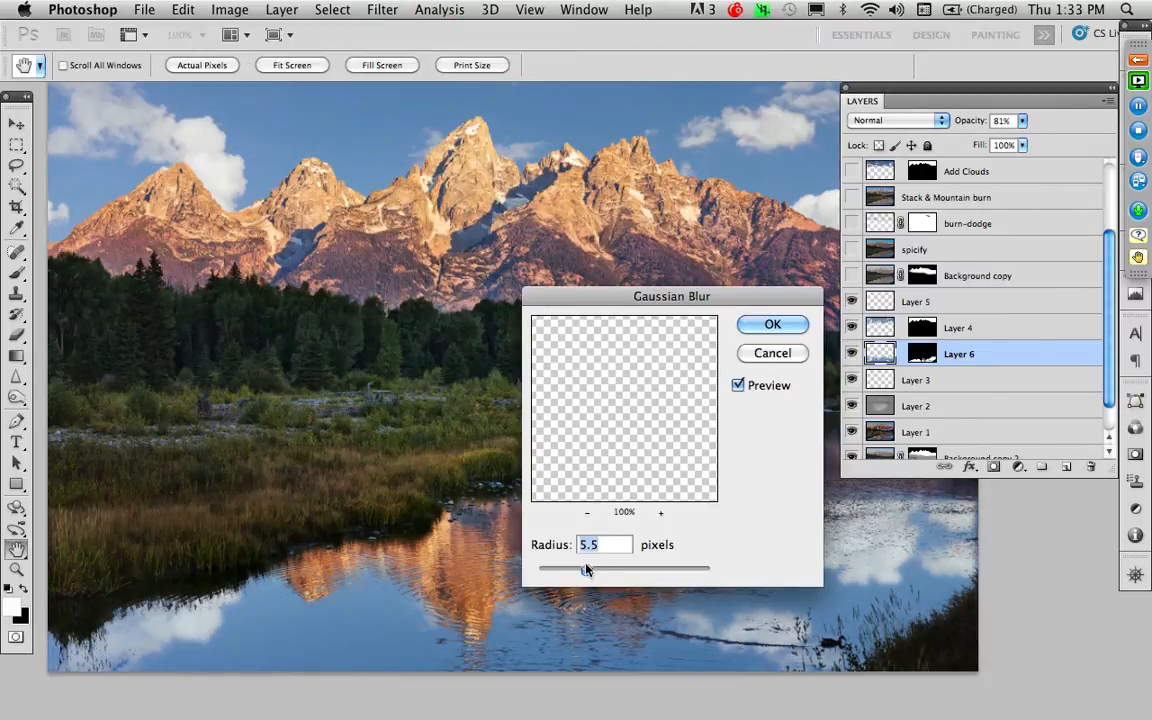
left_click(771, 326)
Step: Examine the reflected cloud edges among the water ripples at 200% and inspect Layer 6's mask on its own
key("z")
left_click(617, 596)
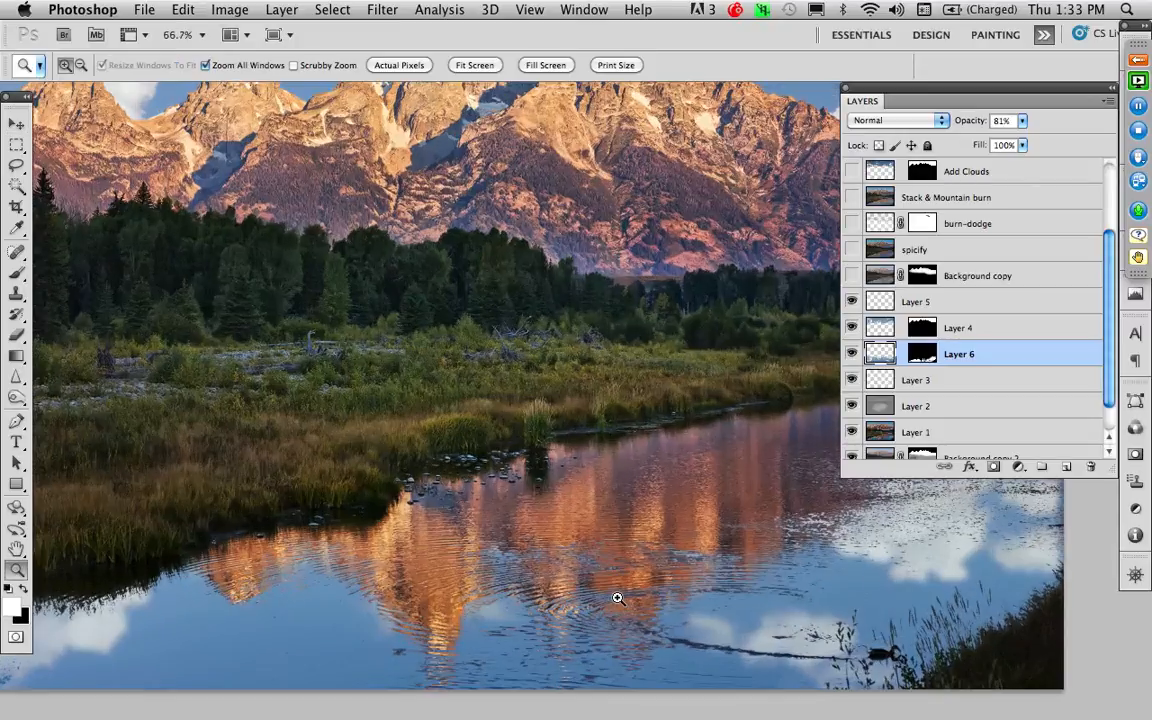
left_click(618, 598)
left_click_drag(610, 621, 538, 551)
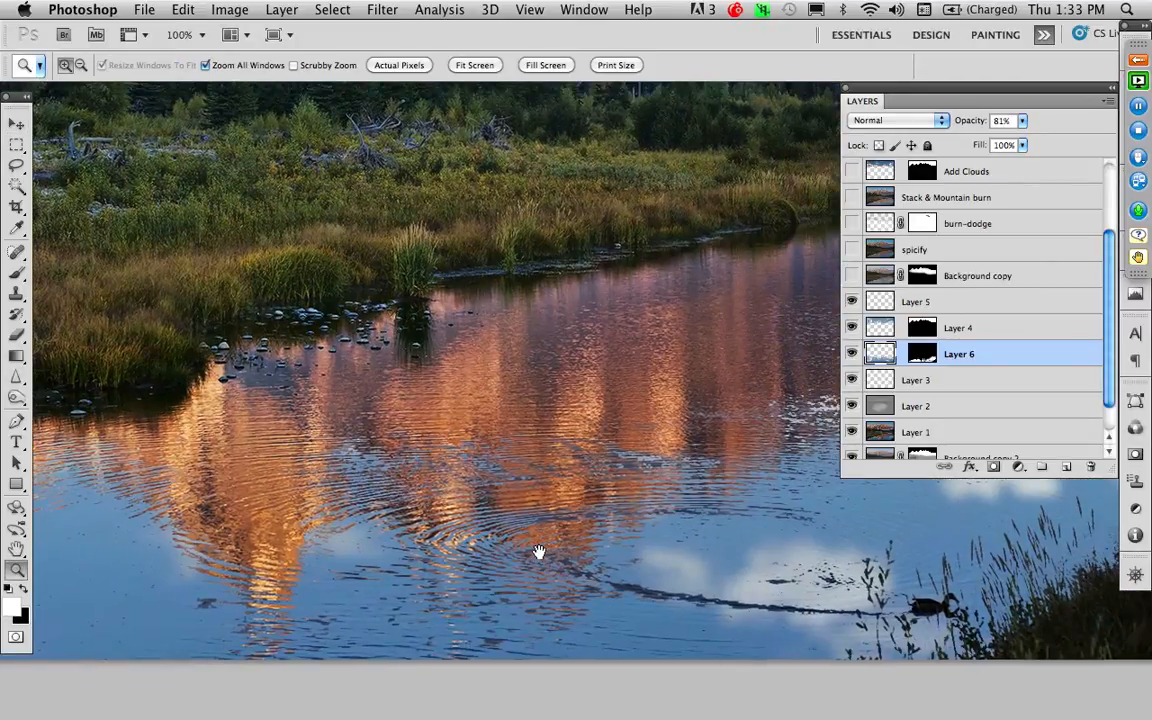
left_click(680, 596)
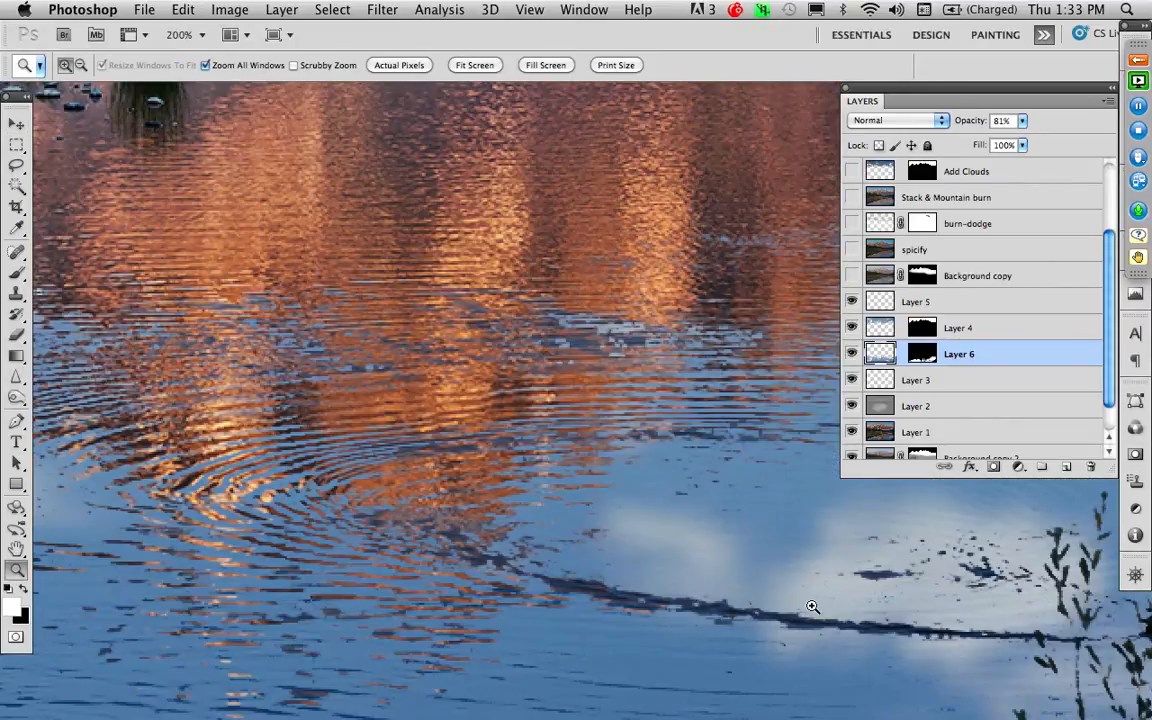
left_click(923, 357, "alt")
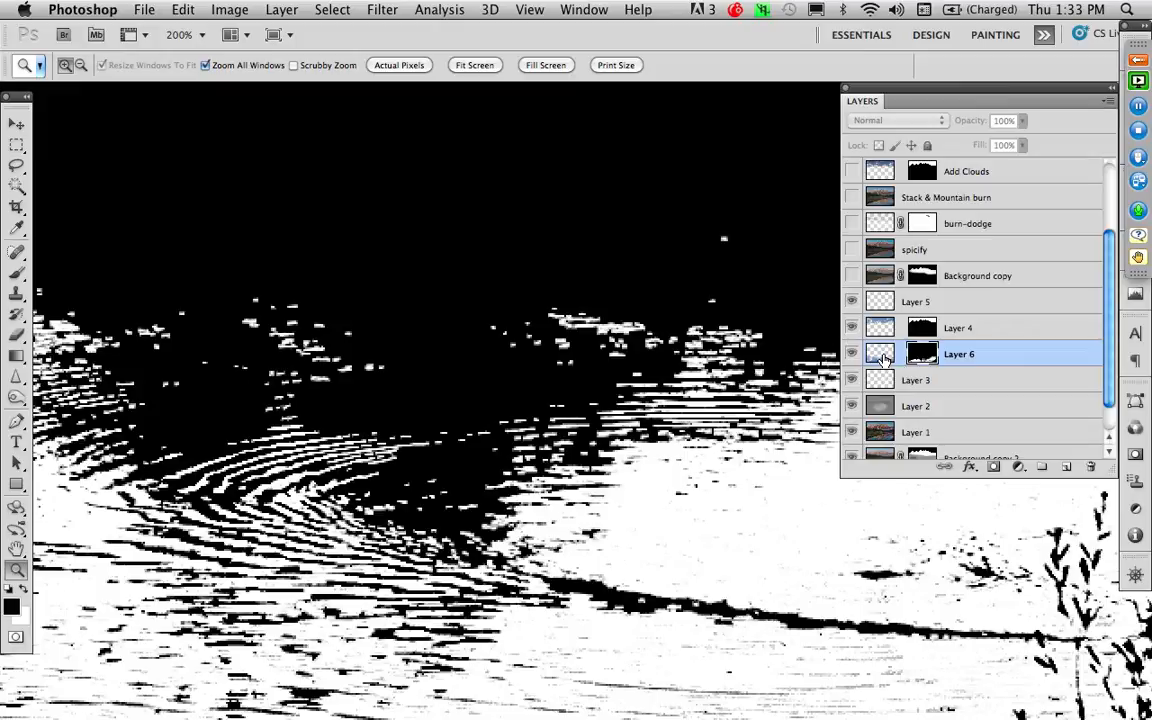
left_click(882, 356)
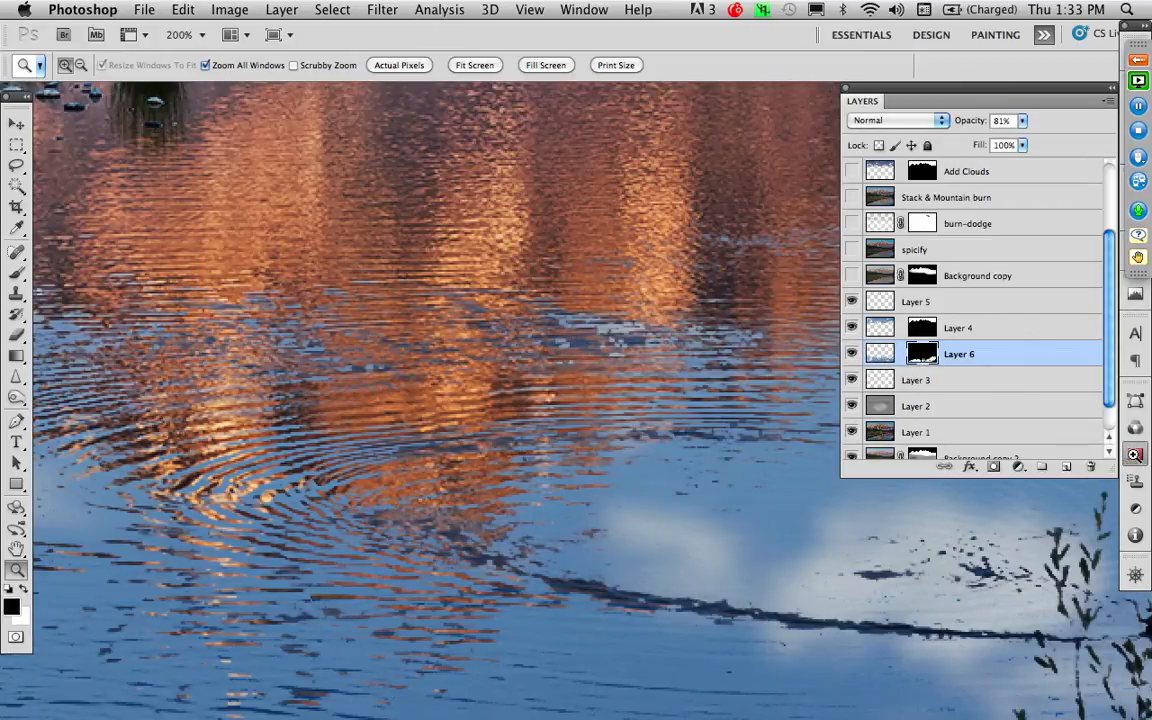
Step: Feather Layer 6's mask by 2 px while viewing the mask alone, then return to the whole image
left_click(1135, 452)
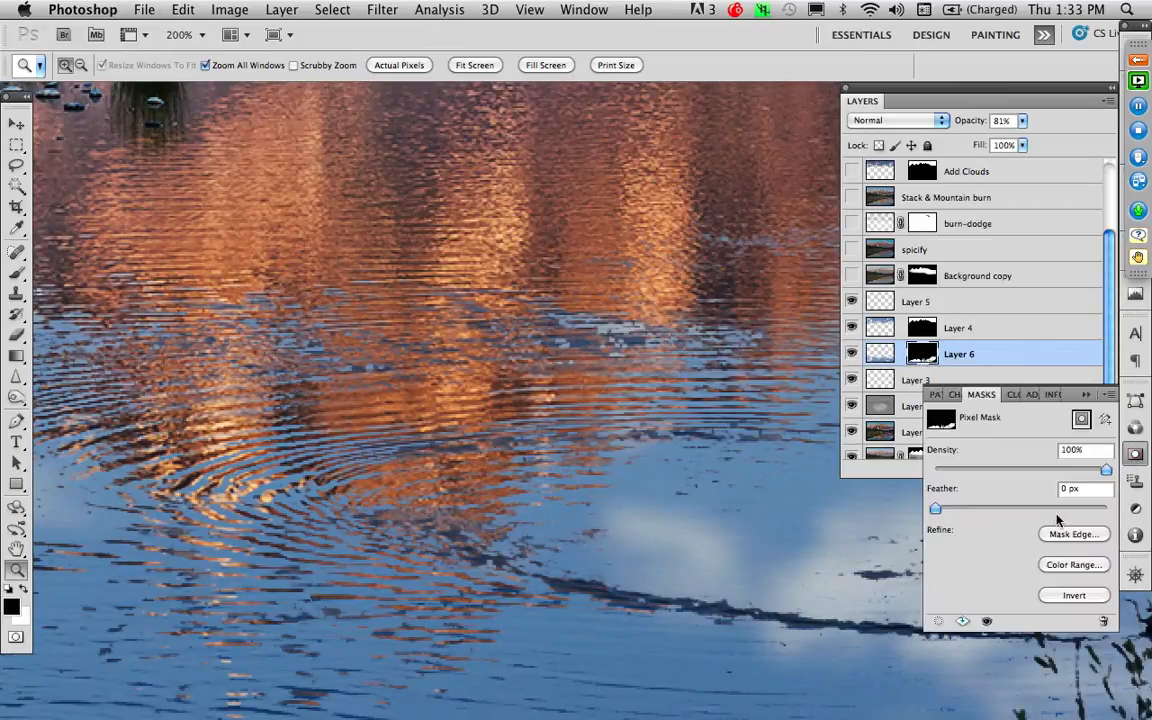
left_click(920, 360)
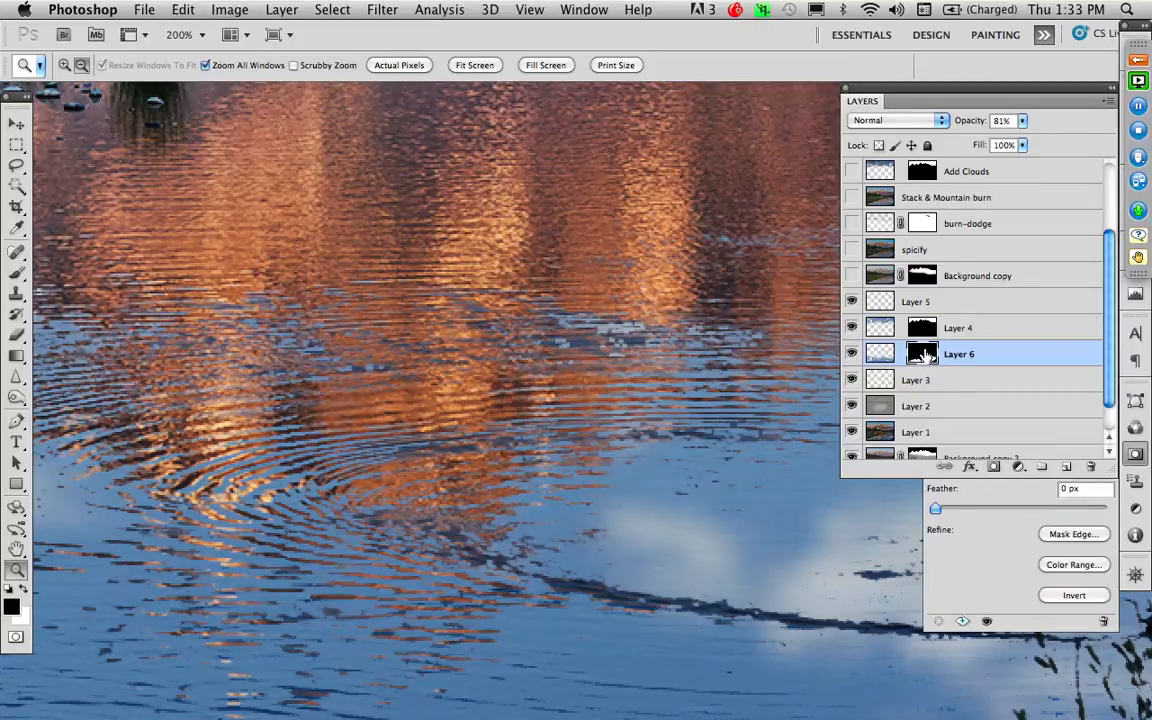
left_click(926, 357, "alt")
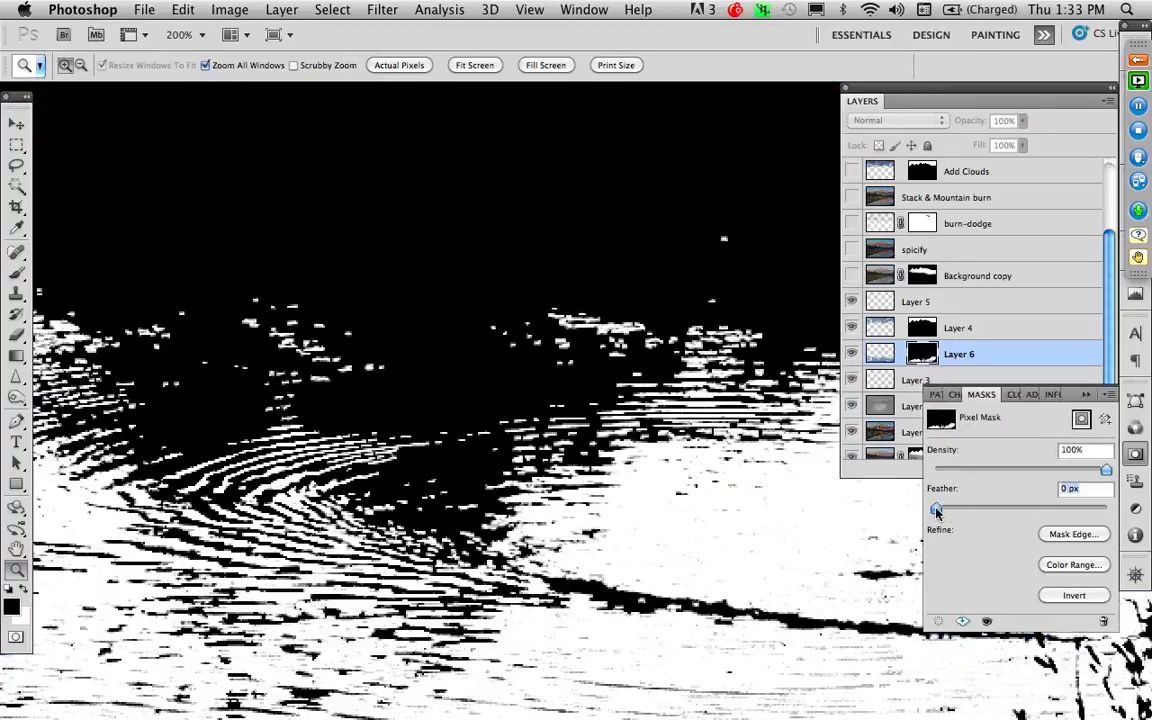
left_click_drag(936, 510, 949, 510)
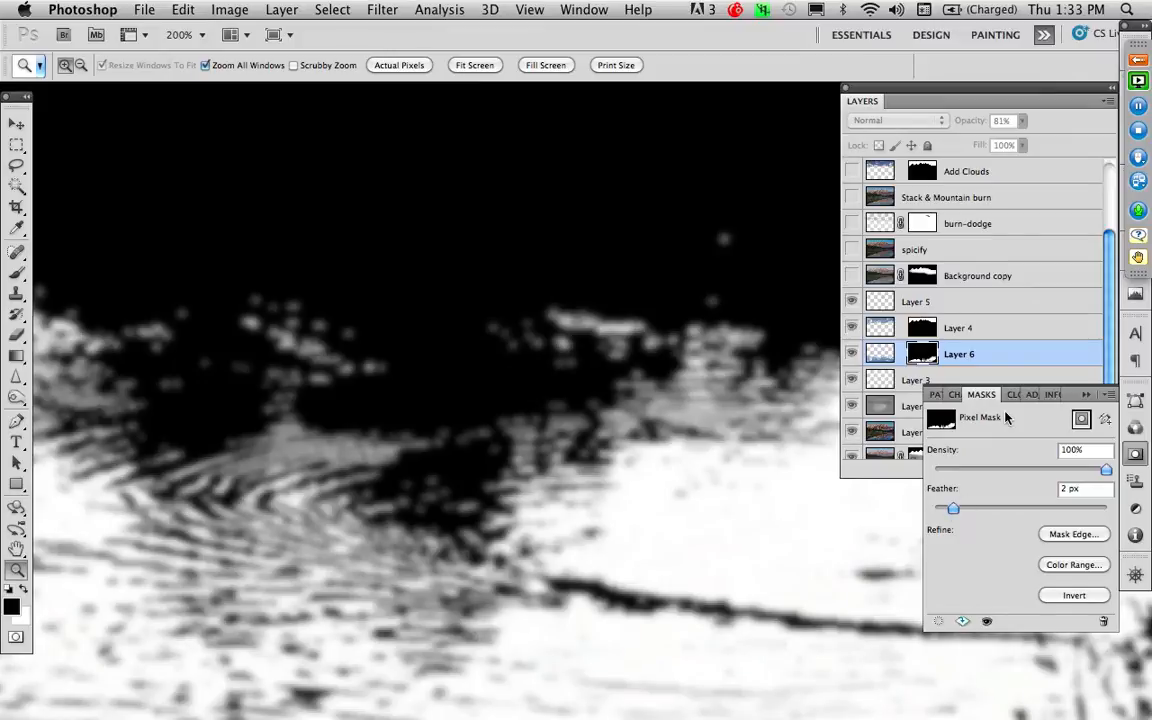
left_click(880, 355)
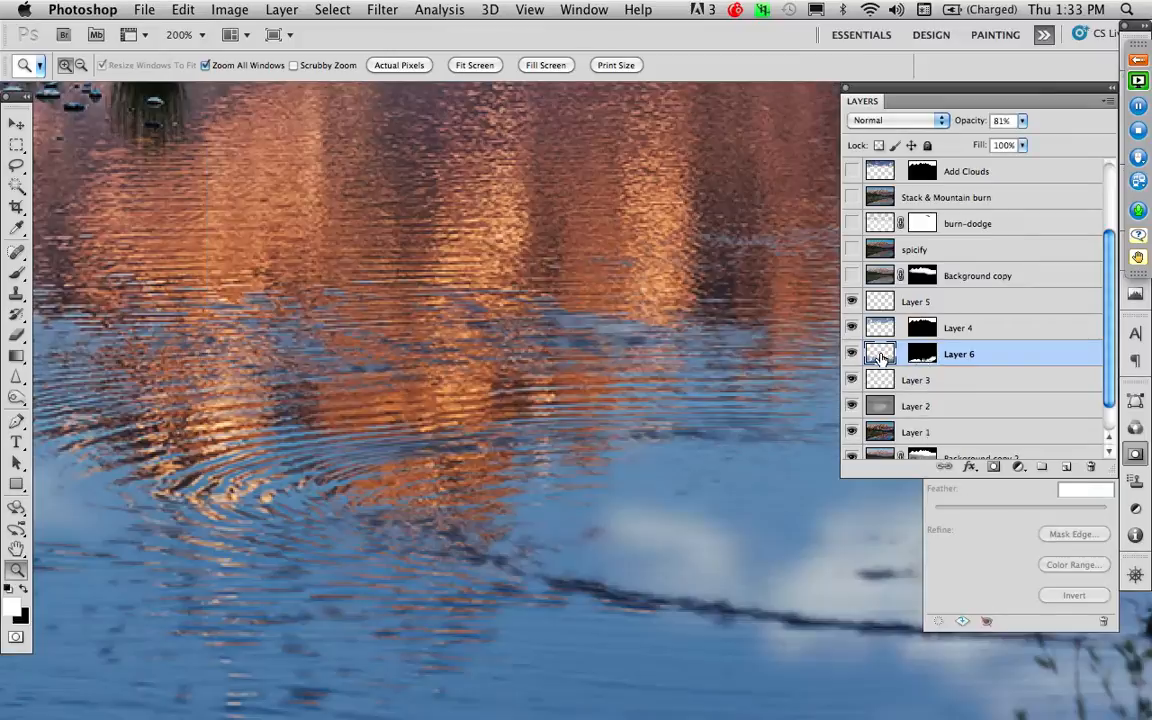
key("super+0")
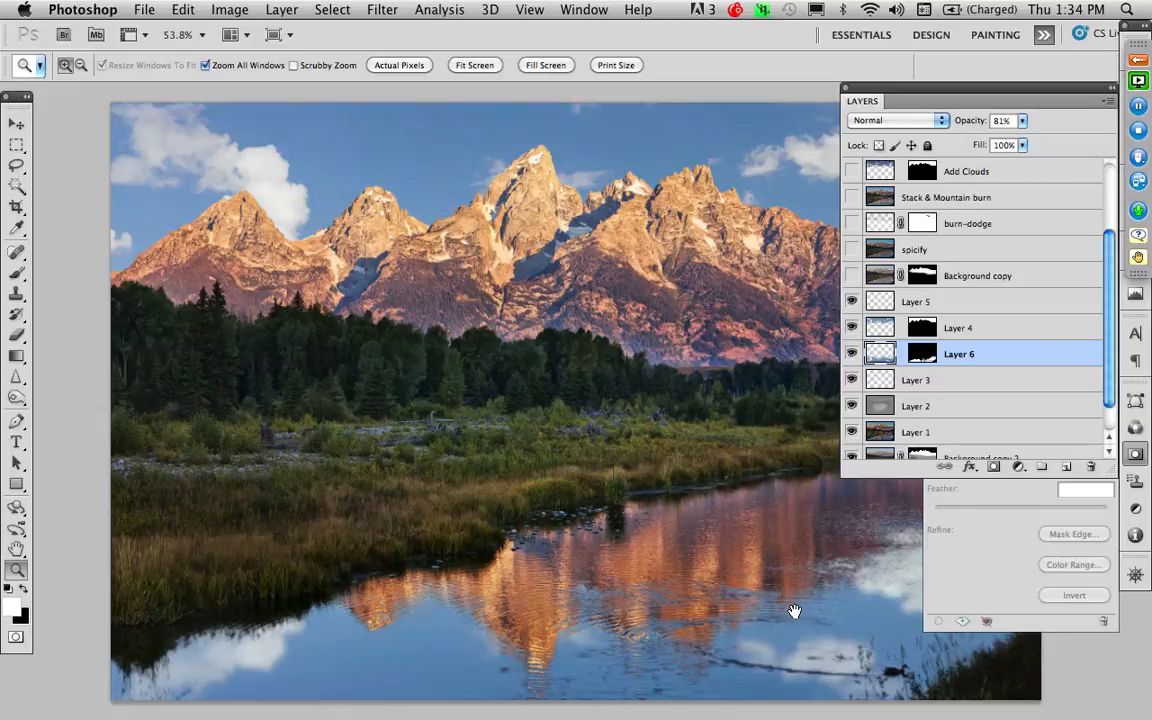
left_click_drag(793, 610, 753, 643)
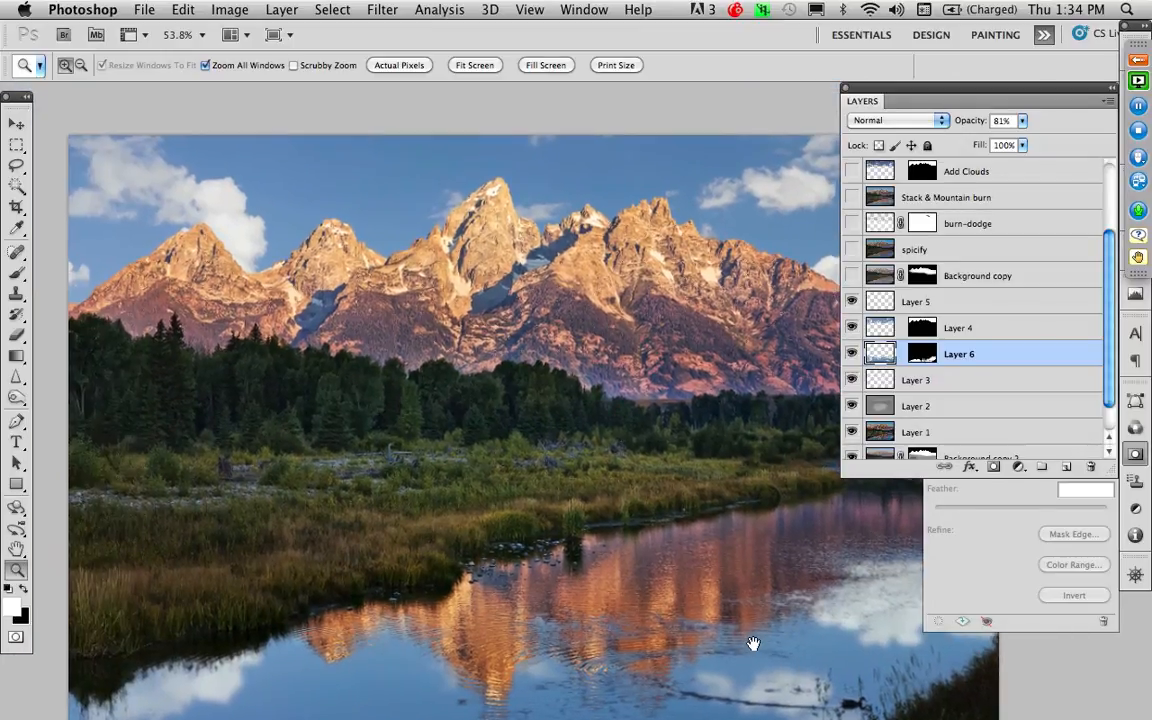
key("super+0")
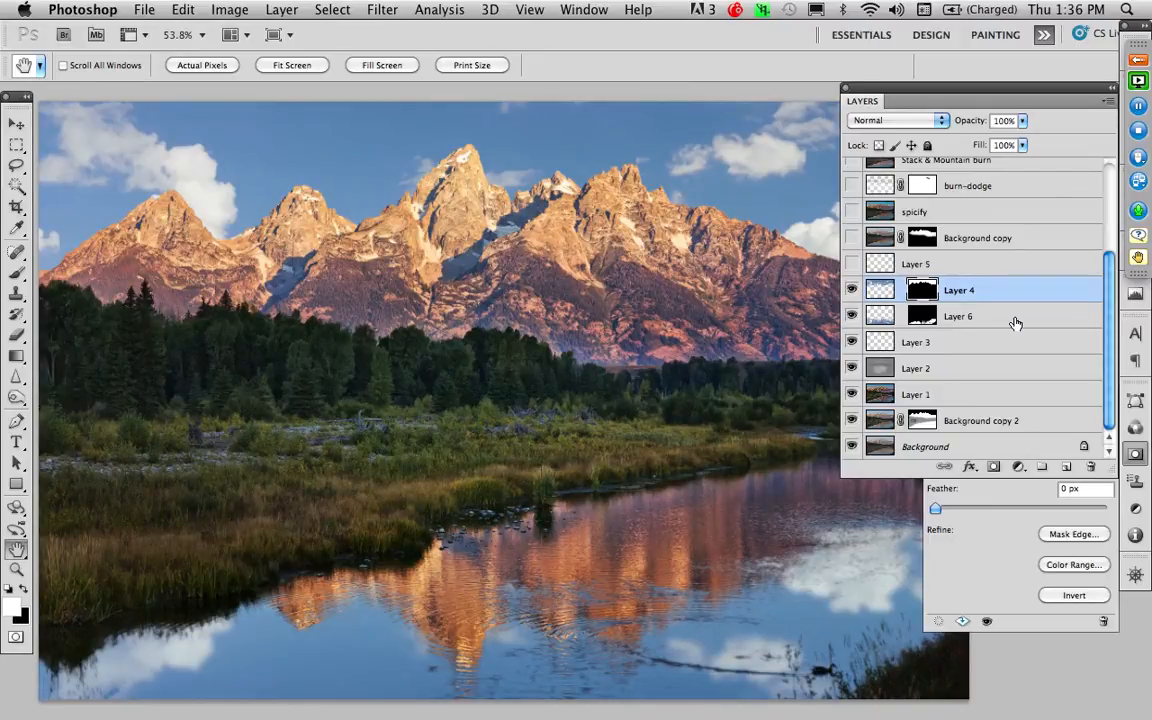
Step: Add a new layer above Layer 4, set its blend mode to Overlay and fill it with gray
left_click_drag(1109, 311, 1109, 233)
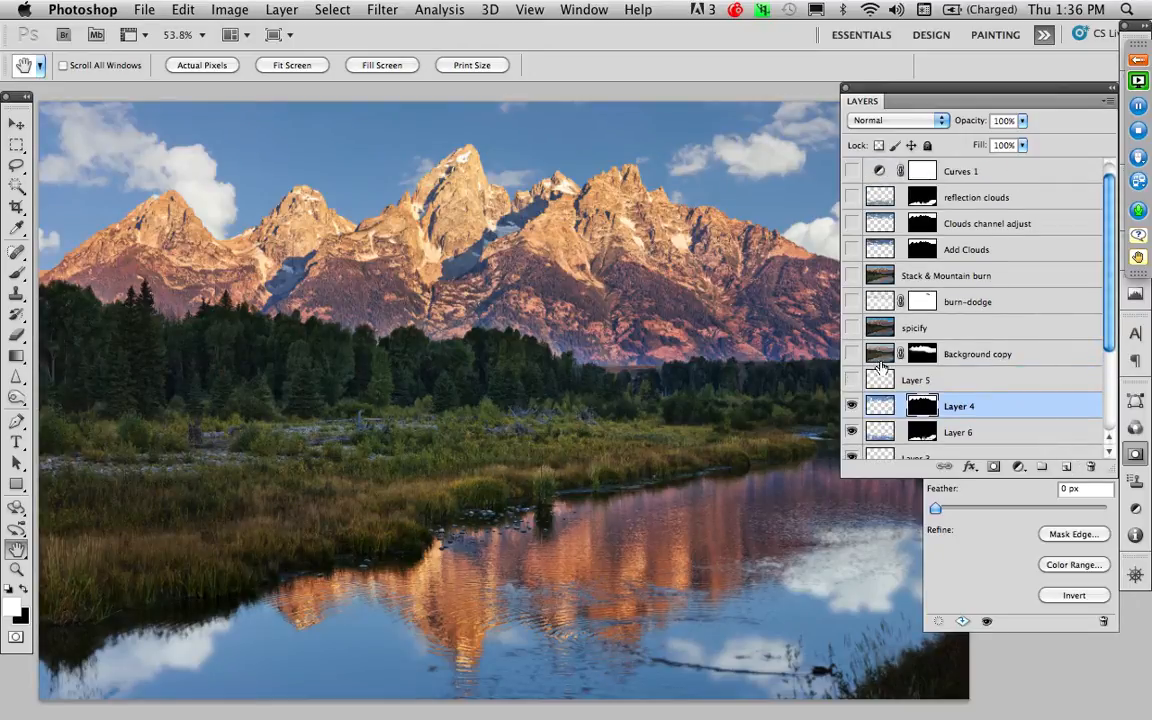
left_click(1066, 467)
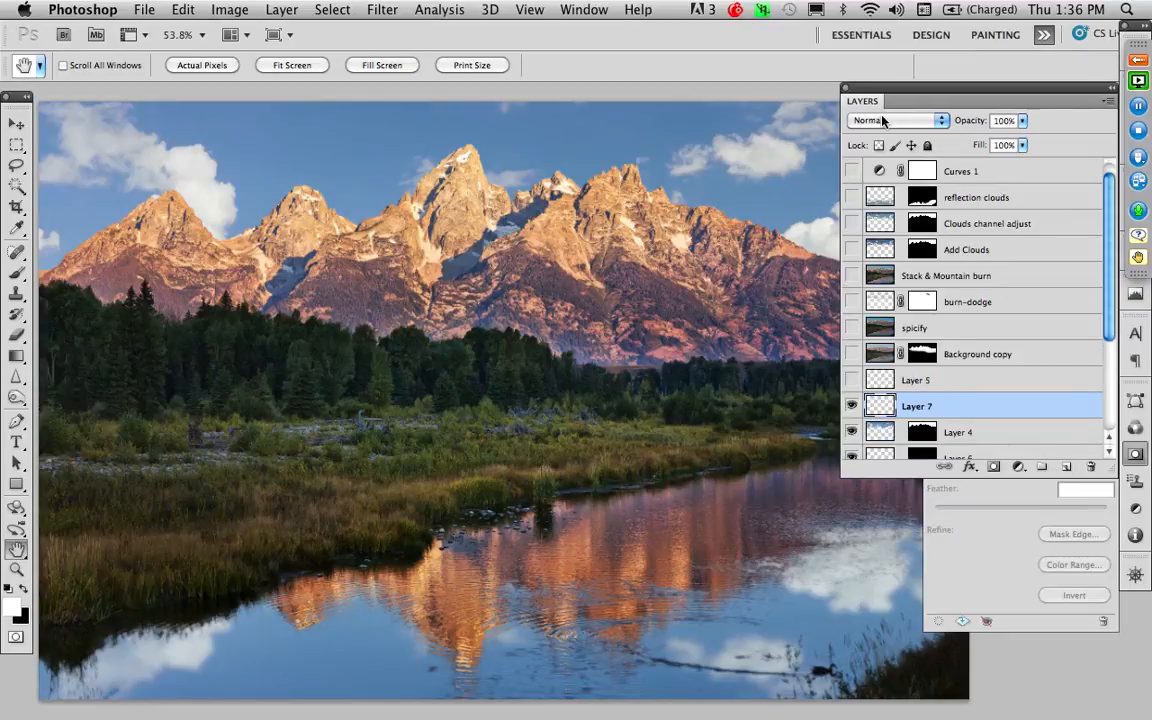
left_click(882, 120)
left_click(872, 291)
left_click(183, 10)
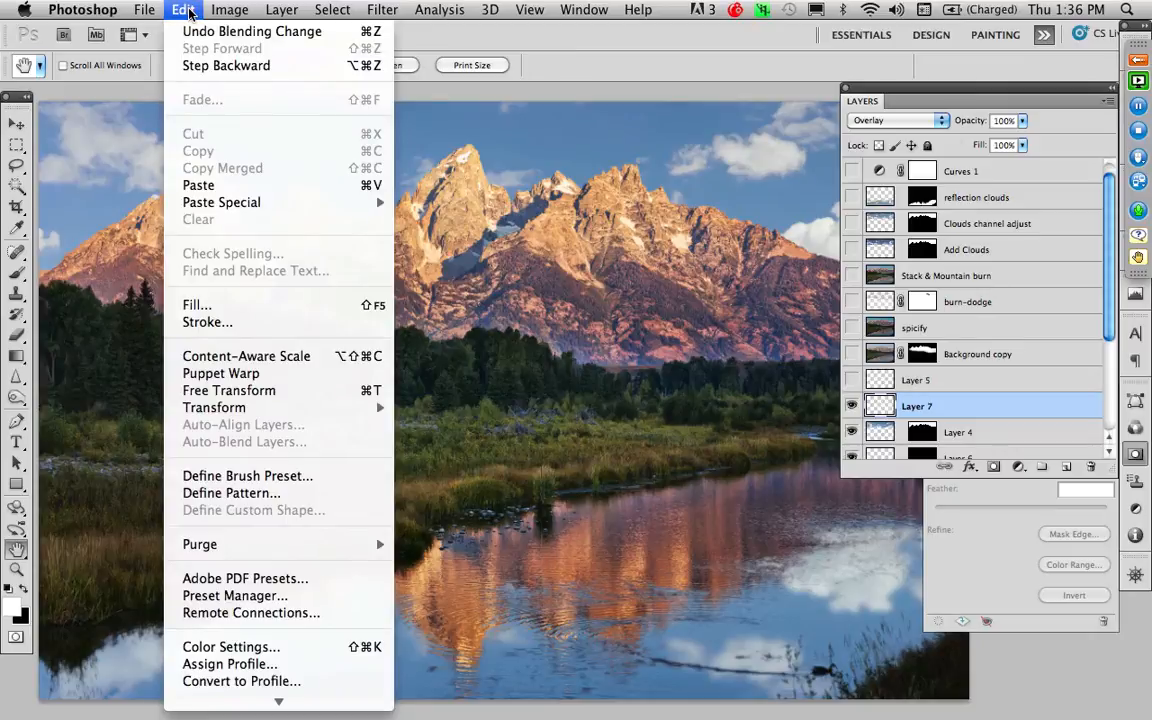
left_click(190, 305)
left_click(816, 232)
Step: Burn the sky and outer edges of the photo on Layer 7 with a large black brush, size 464 at 10% opacity
key("space")
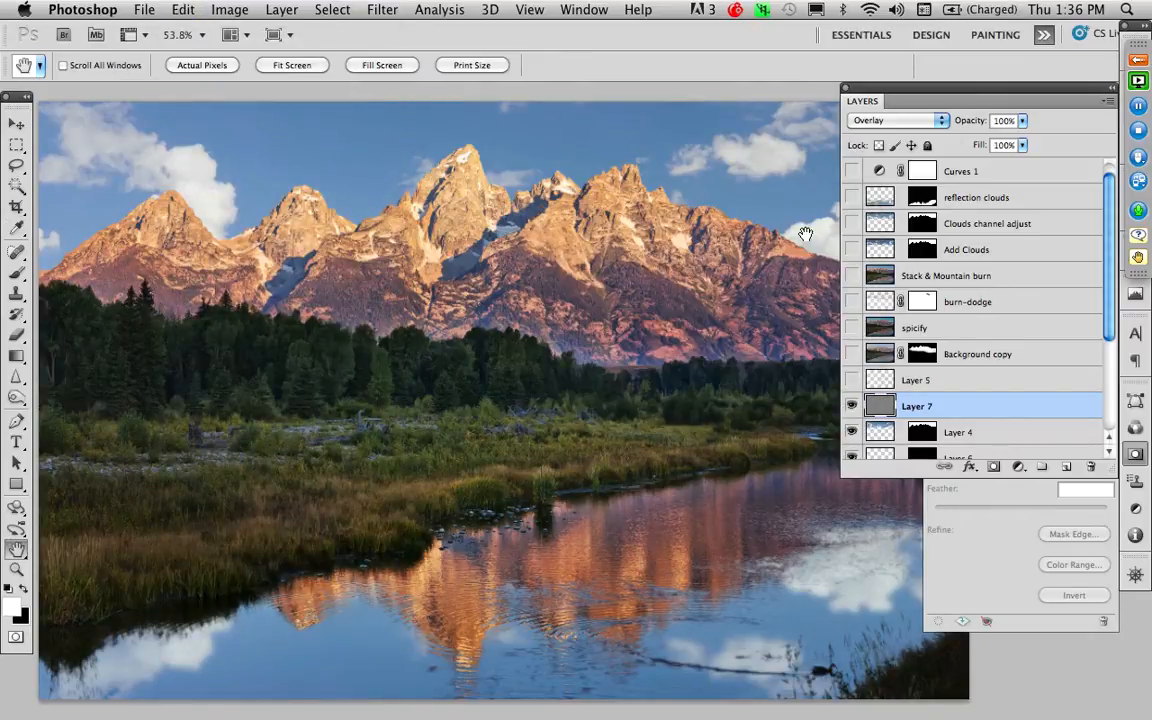
left_click(530, 345, "alt+space")
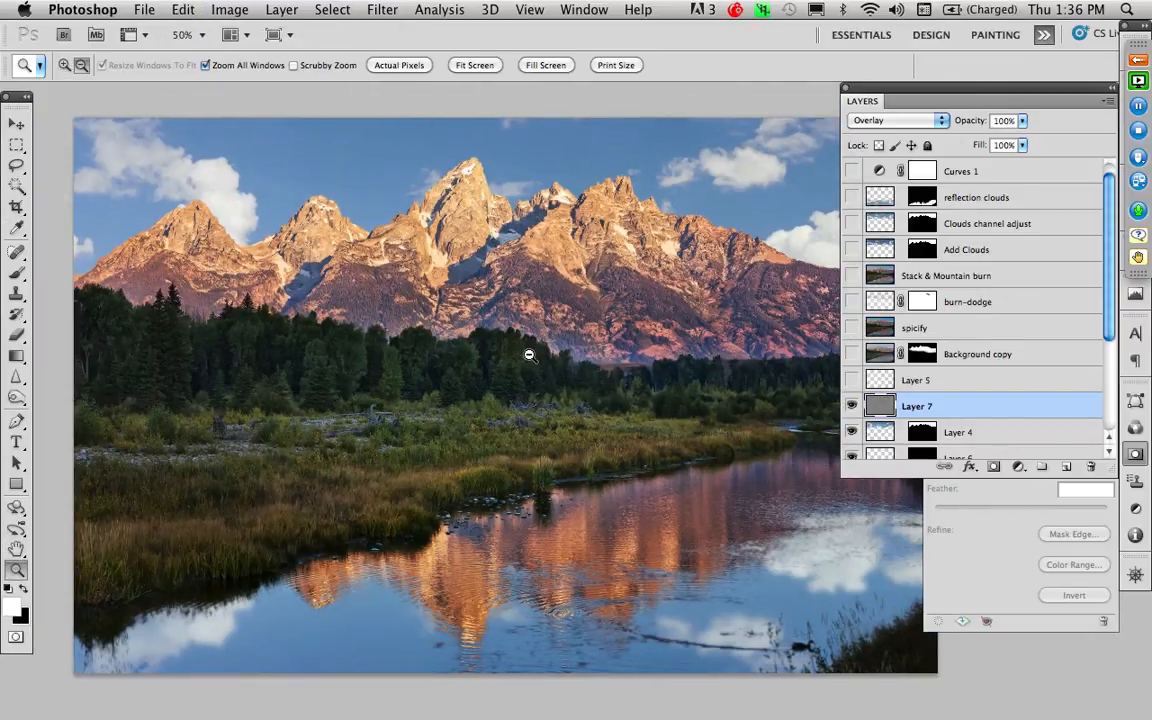
left_click(529, 361, "alt+space")
left_click_drag(539, 381, 497, 383)
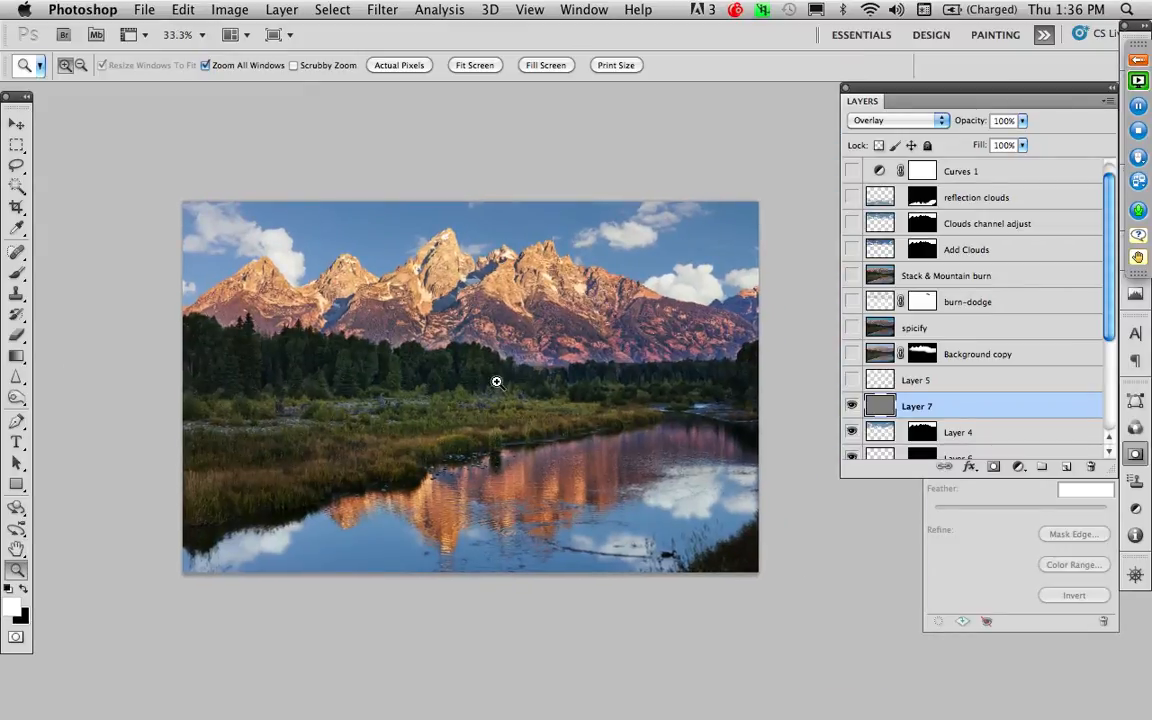
key("b")
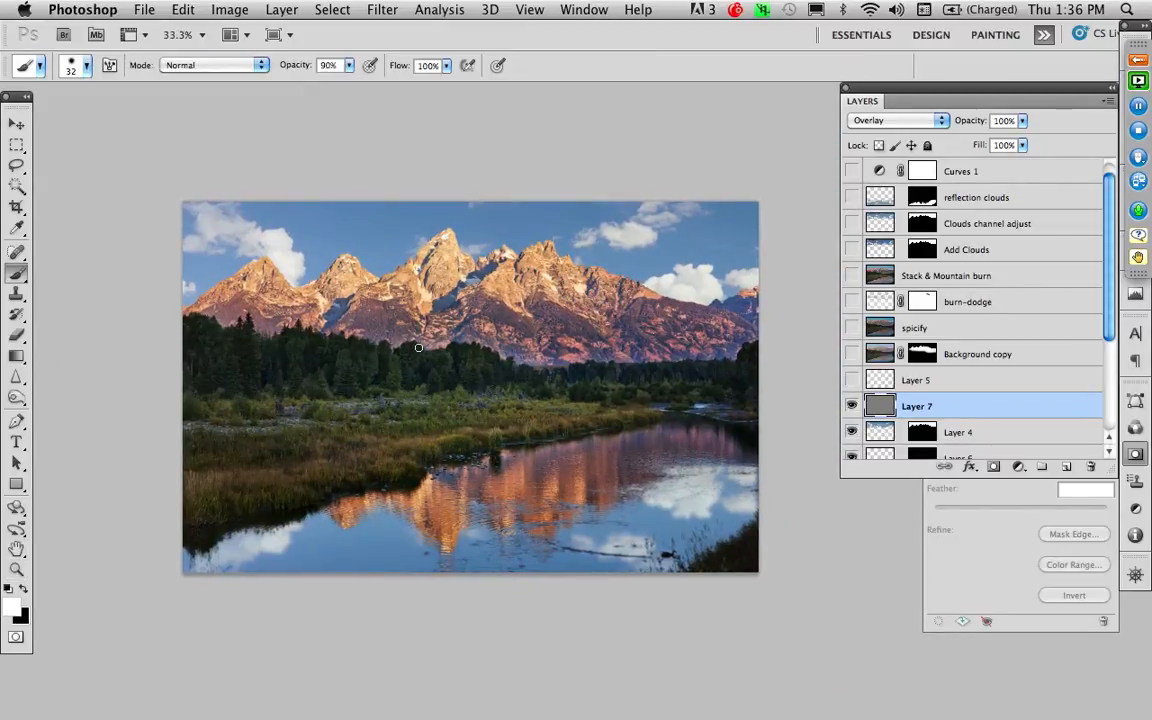
left_click_drag(449, 347, 479, 347)
key("1")
key("x")
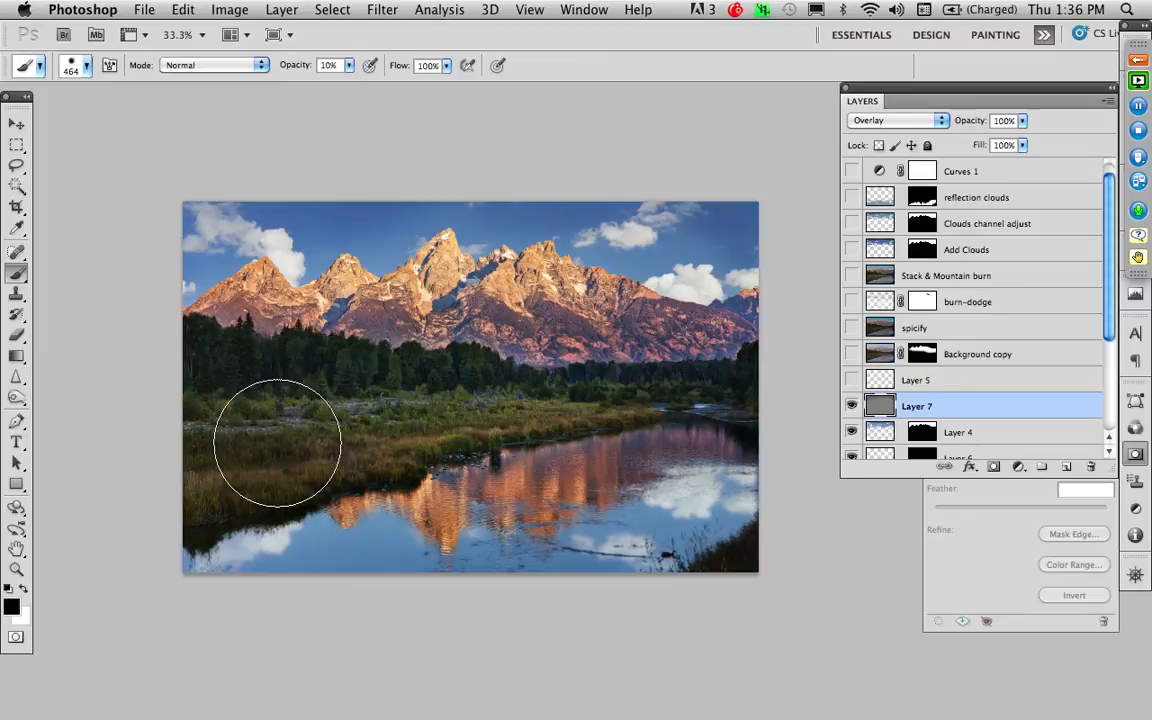
Step: Dodge the tree line and meadow on Layer 7 with a white brush, size 350 at 10% opacity
key("x")
mouse_move(262, 400)
left_mouse_down()
mouse_move(292, 400)
mouse_move(238, 398)
left_mouse_up()
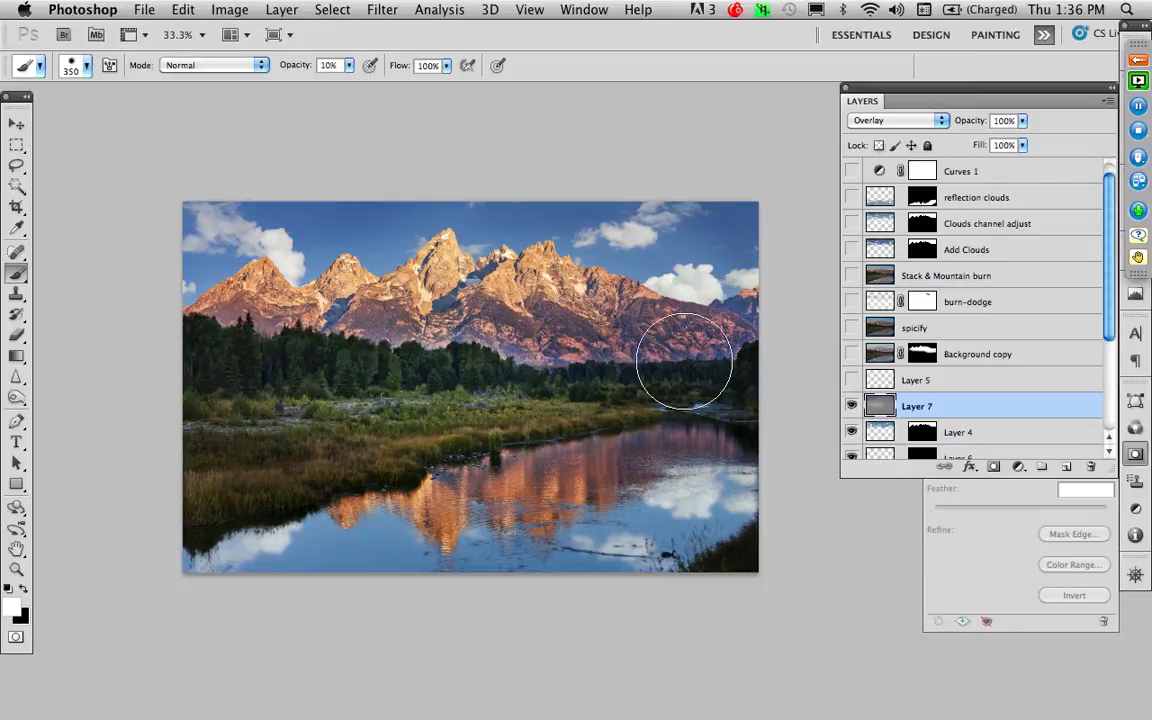
key("super+0")
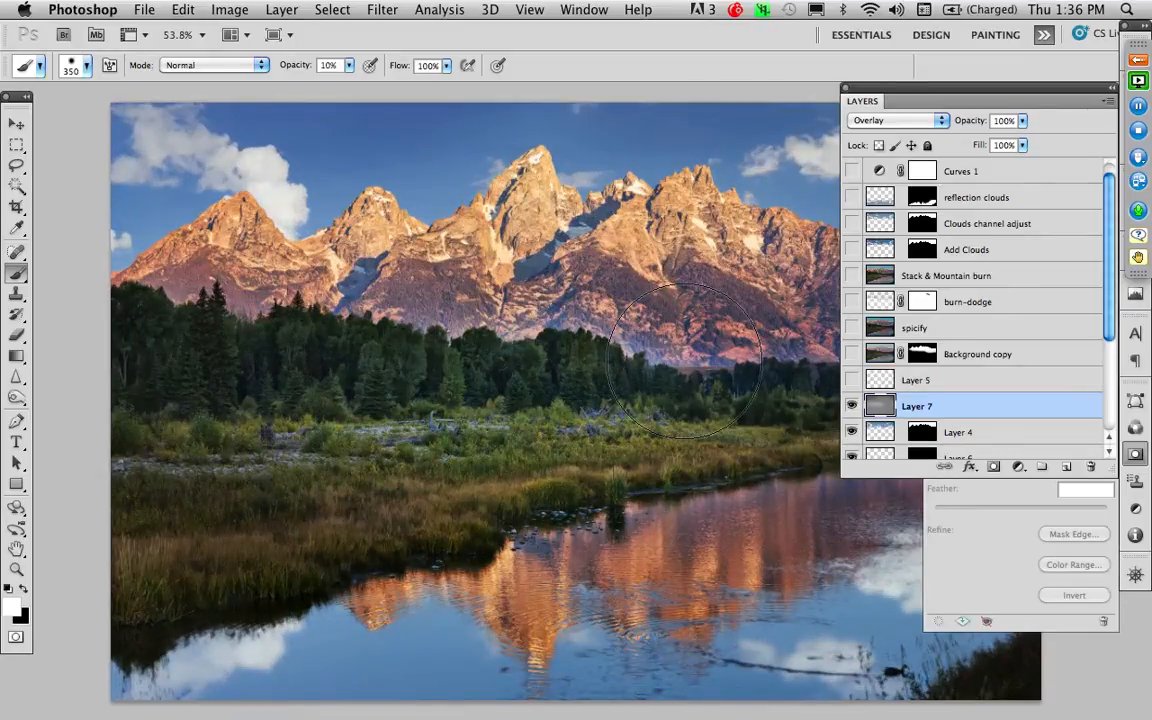
key("super+Tab")
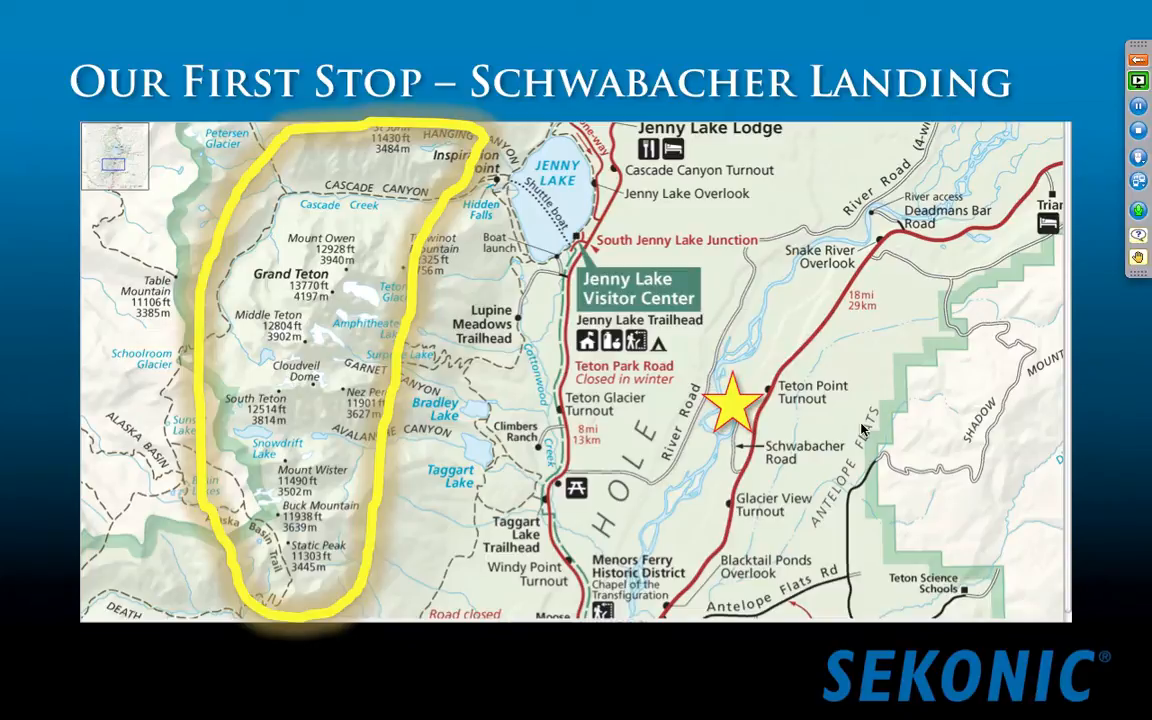
key("super+Tab")
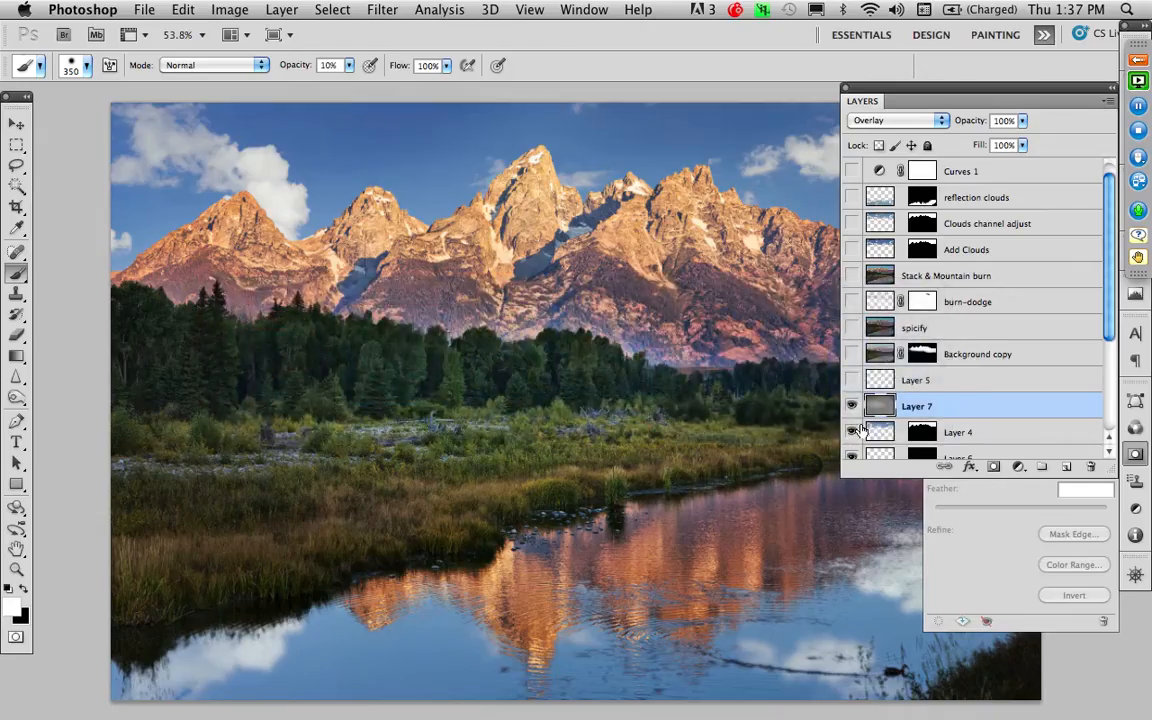
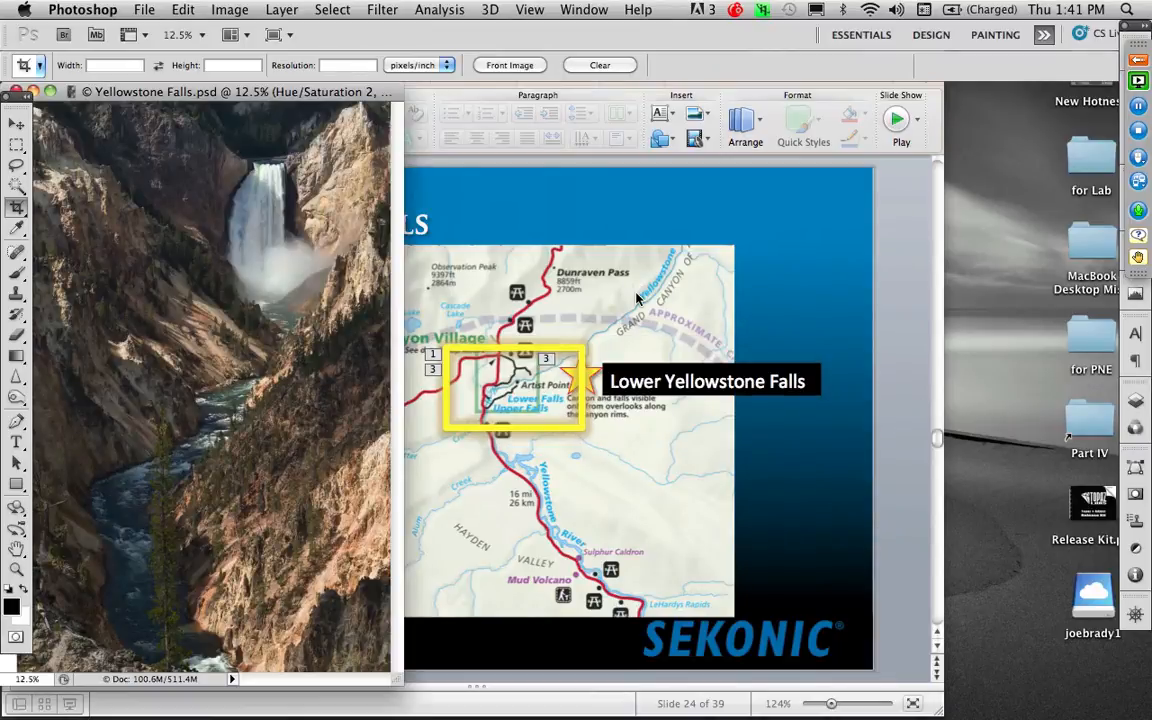
Step: Show Yellowstone Falls.psd in full-screen mode and display its layer list down to the Background layer
key("f")
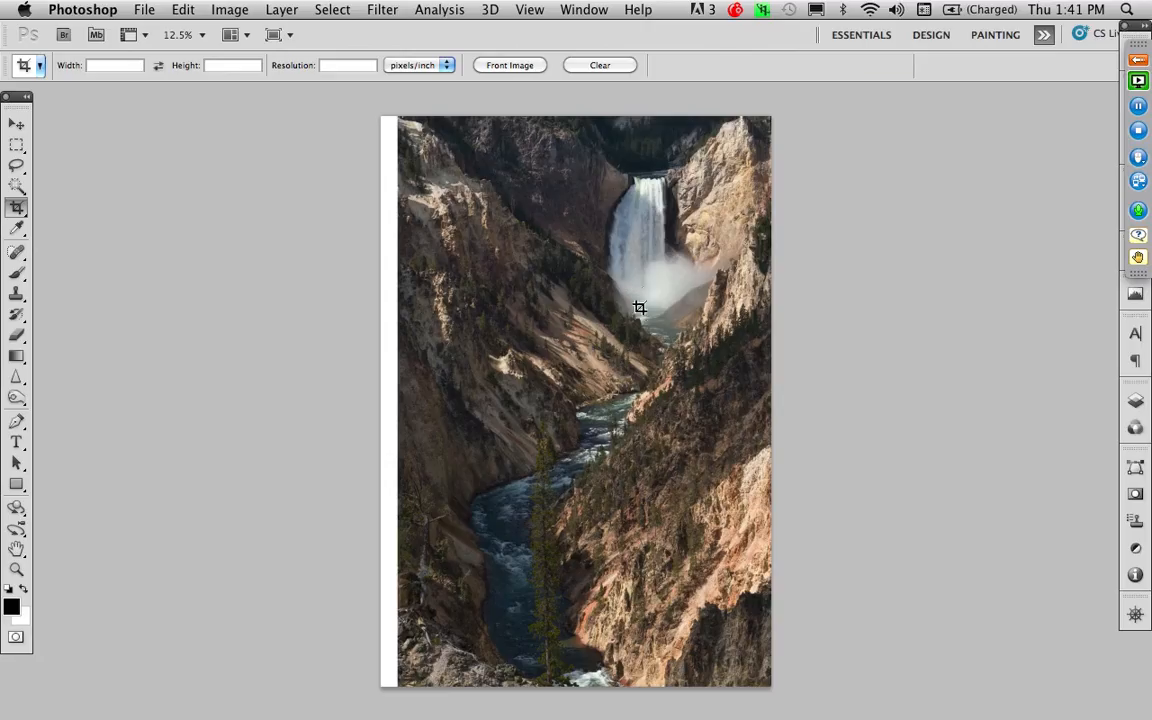
left_click(1135, 400)
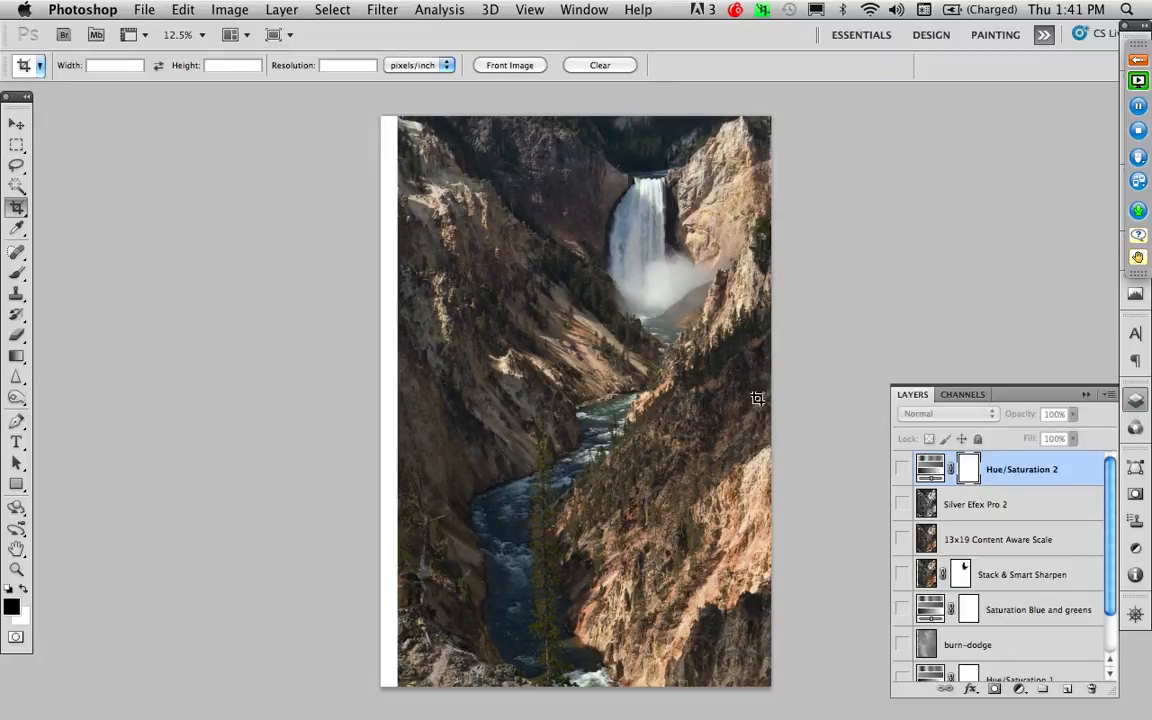
left_click_drag(743, 404, 660, 412)
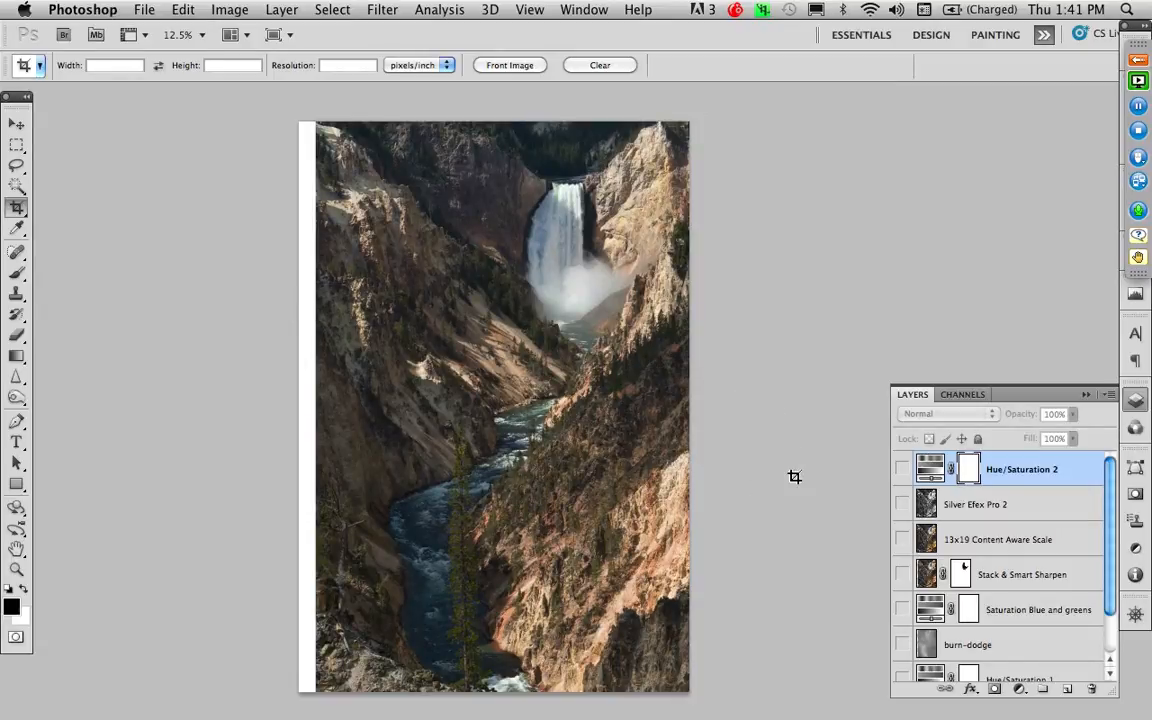
scroll(1112, 562, "down", 2)
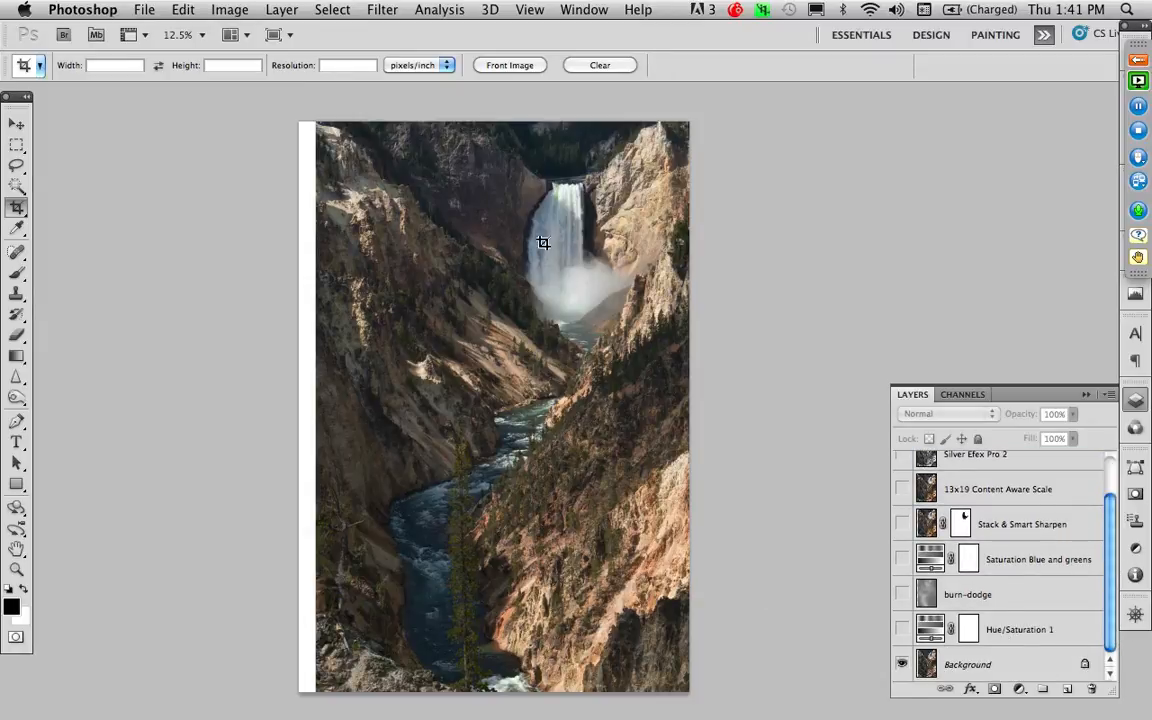
key("z")
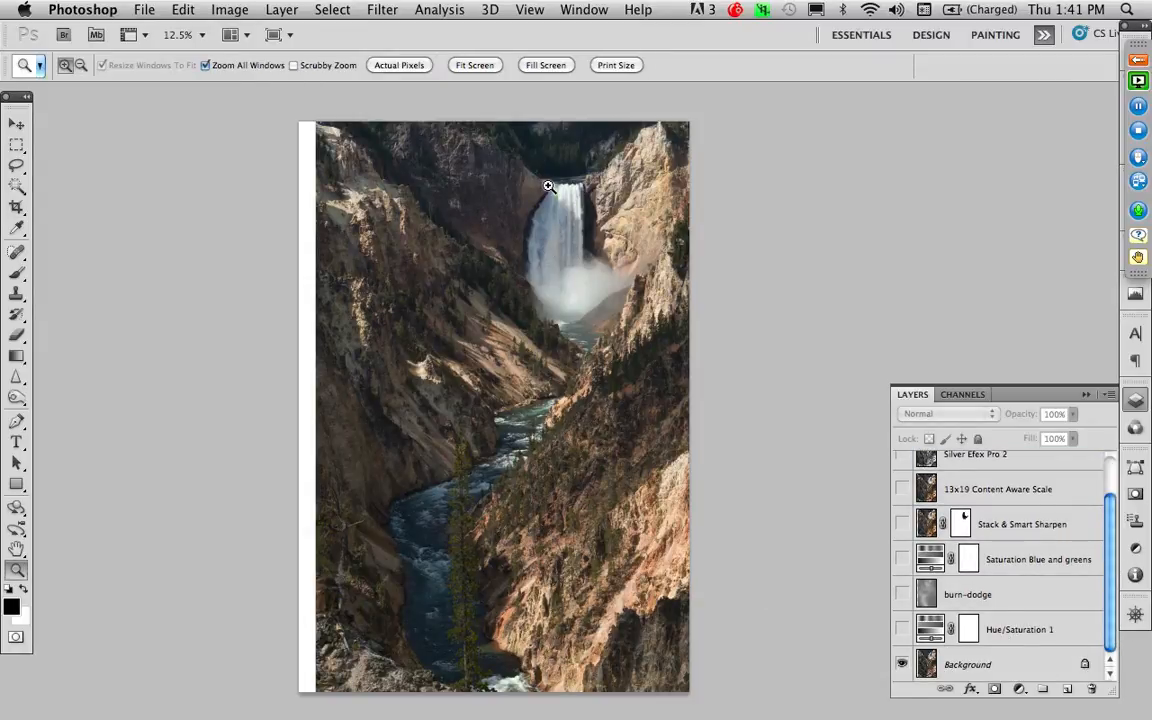
Step: Examine the river, the mist and the brink of the waterfall at actual pixels, up to the overlook railing
left_click(571, 249)
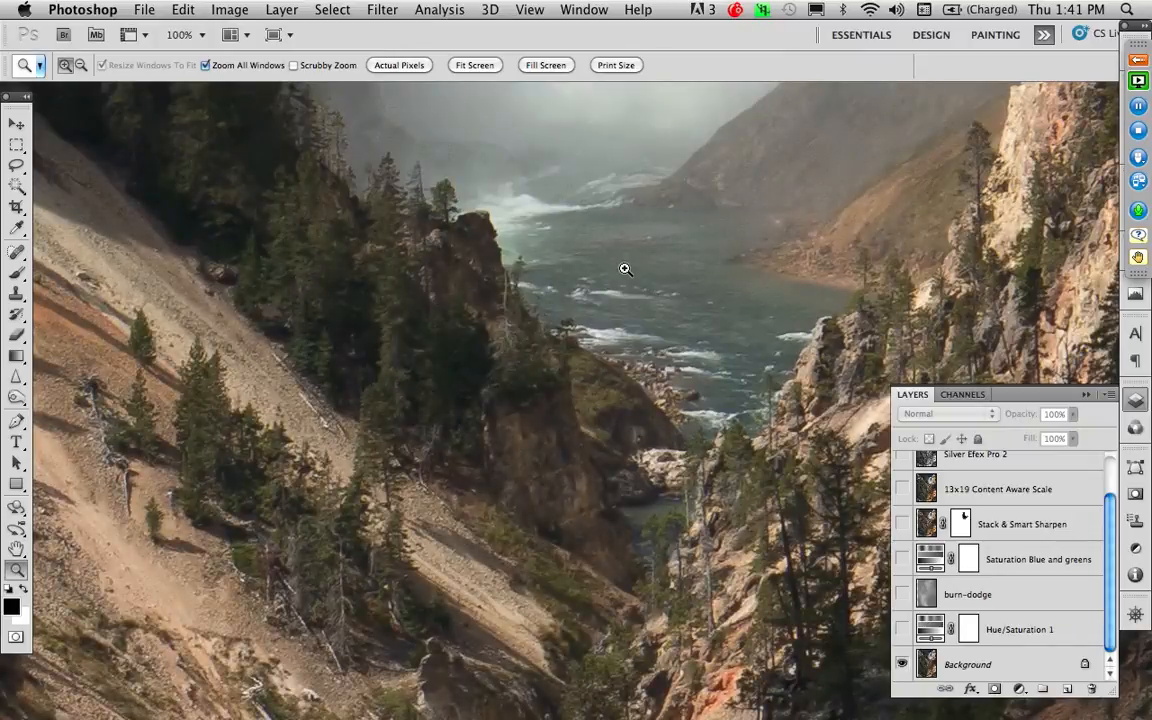
left_click_drag(618, 268, 616, 448)
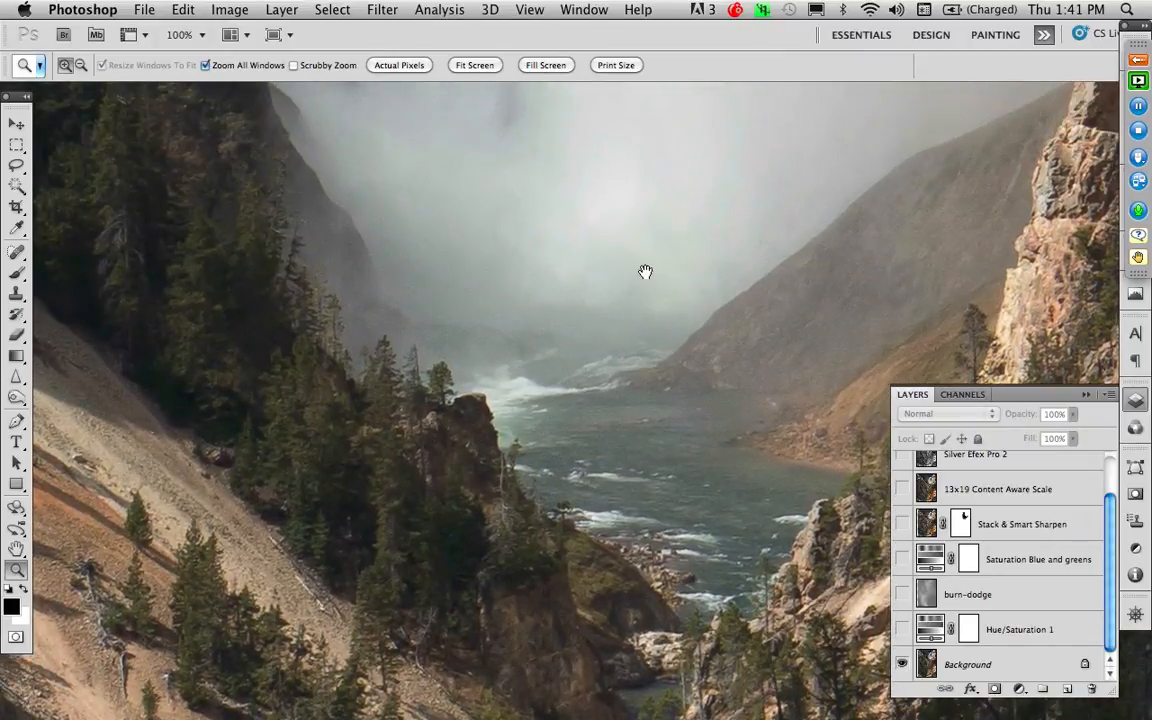
left_click_drag(645, 273, 635, 458)
left_click_drag(635, 319, 609, 473)
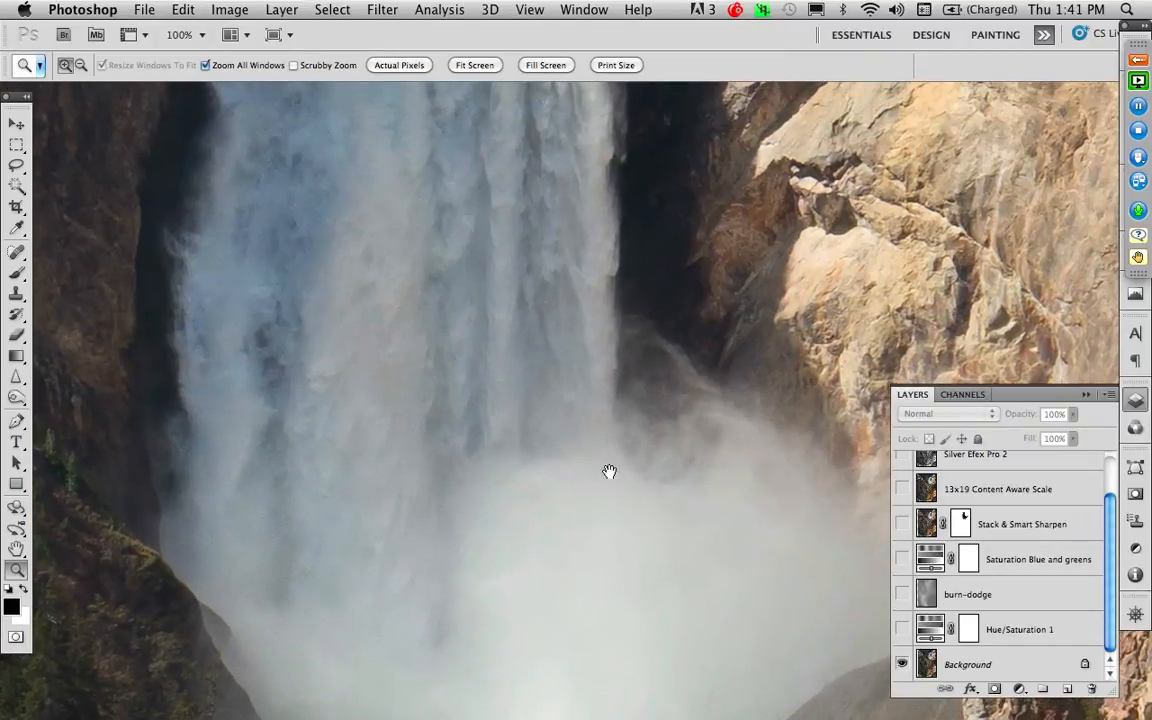
left_click_drag(699, 298, 728, 468)
left_click_drag(728, 193, 735, 470)
left_click_drag(781, 290, 734, 334)
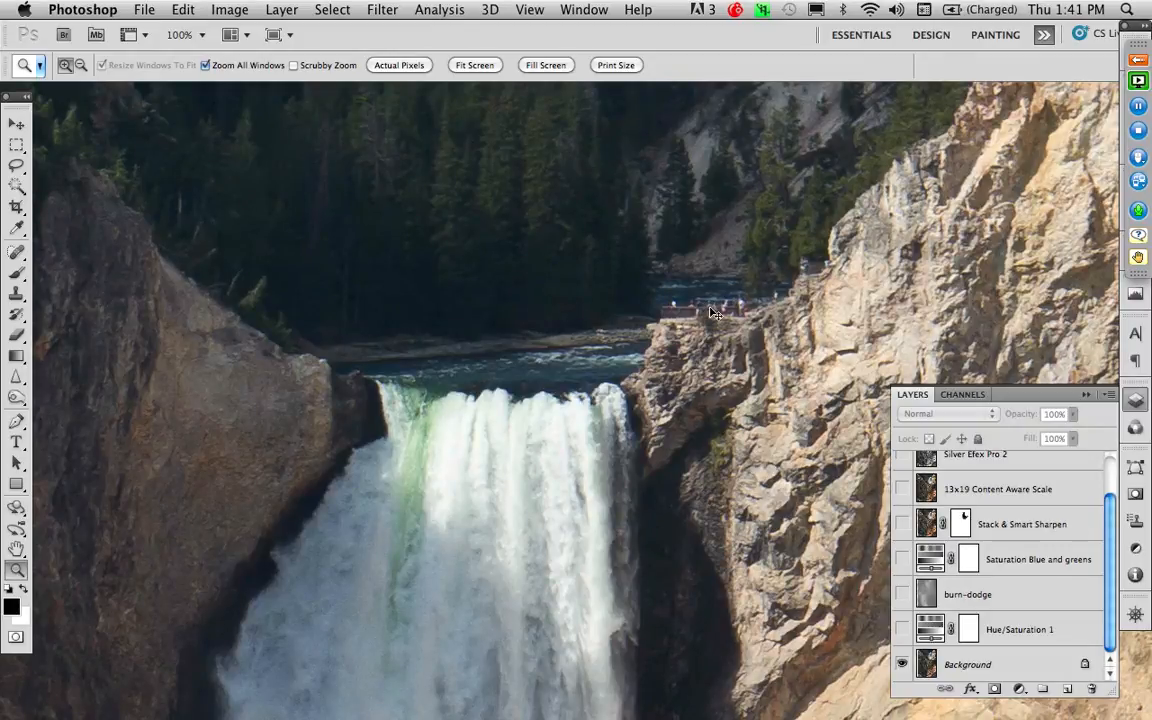
key("super+0")
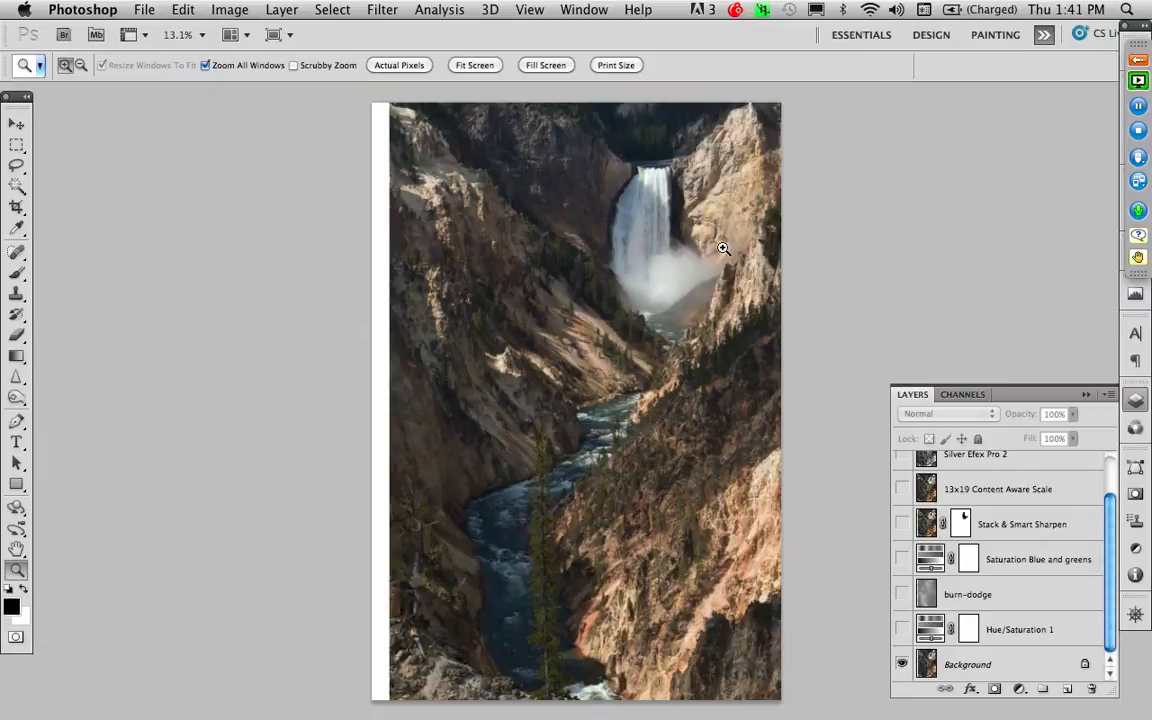
Step: Check the photo's pixel dimensions, print size and resolution without changing them
left_click(230, 10)
left_click(250, 167)
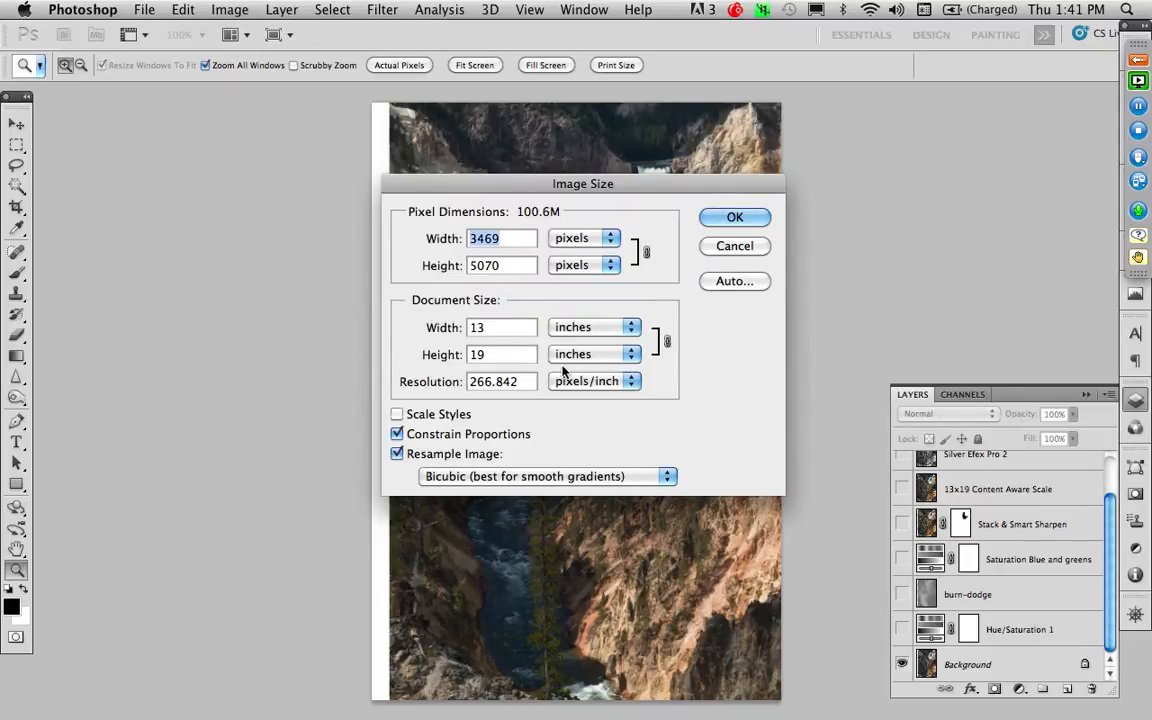
left_click(734, 247)
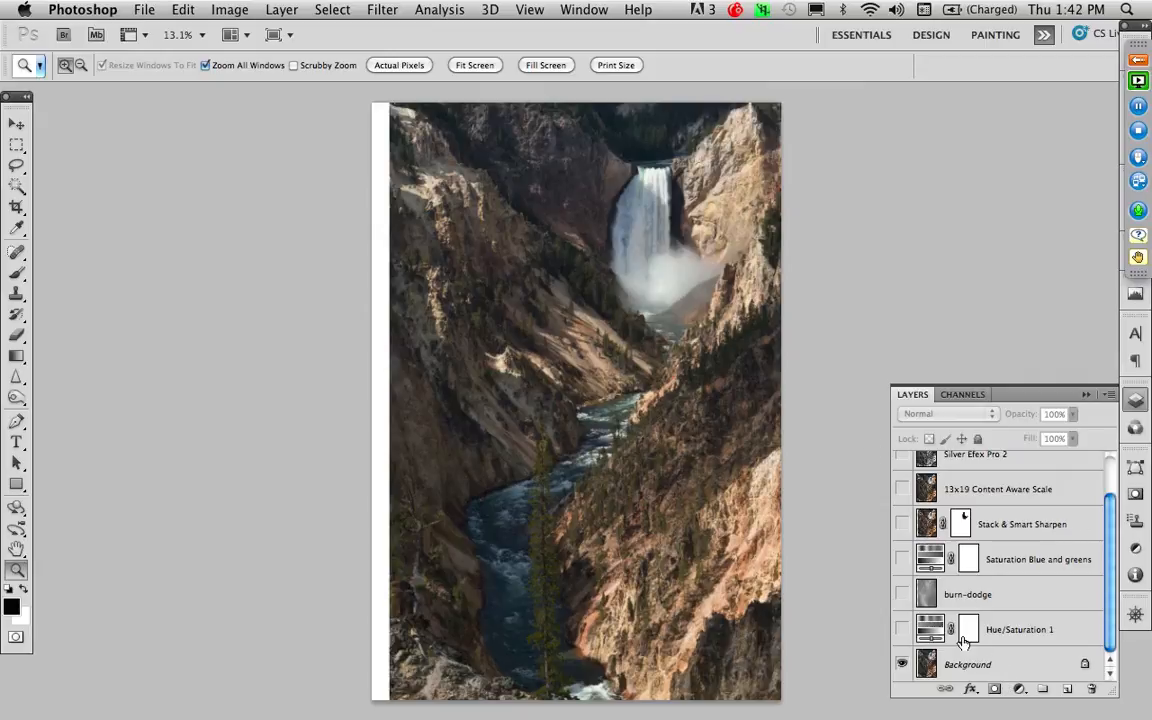
Step: Delete the Hue/Saturation 1, burn-dodge and Saturation Blue and greens layers together
left_click(928, 634)
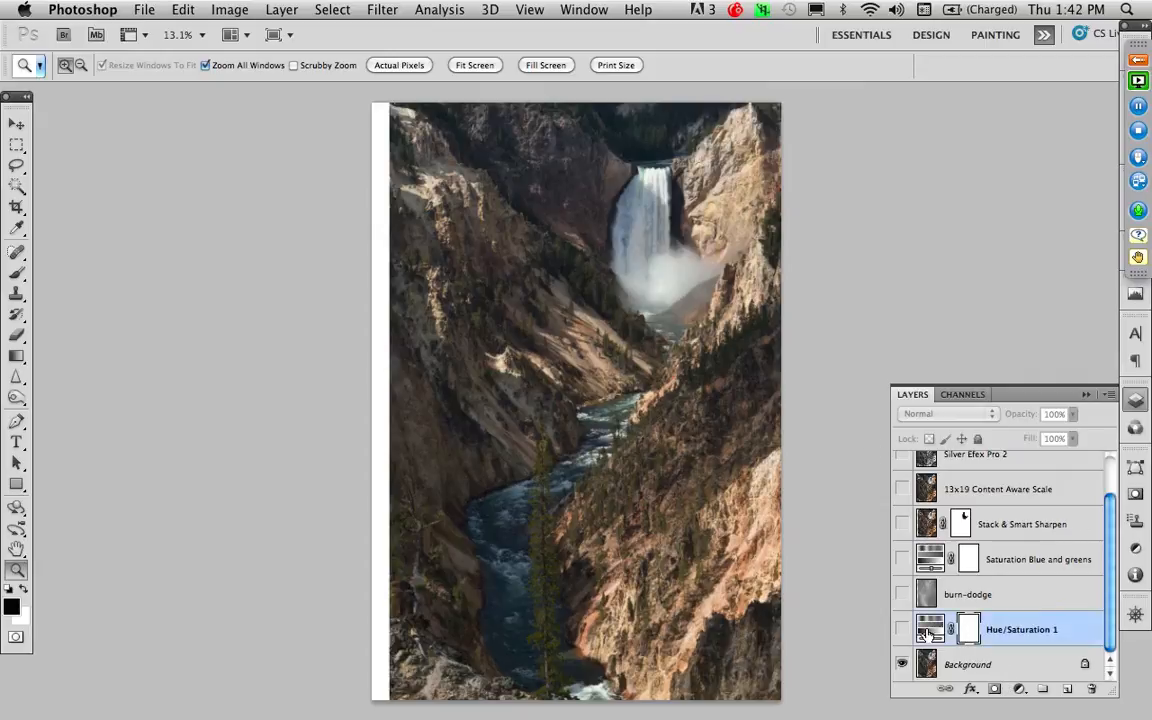
left_click(930, 559, "shift")
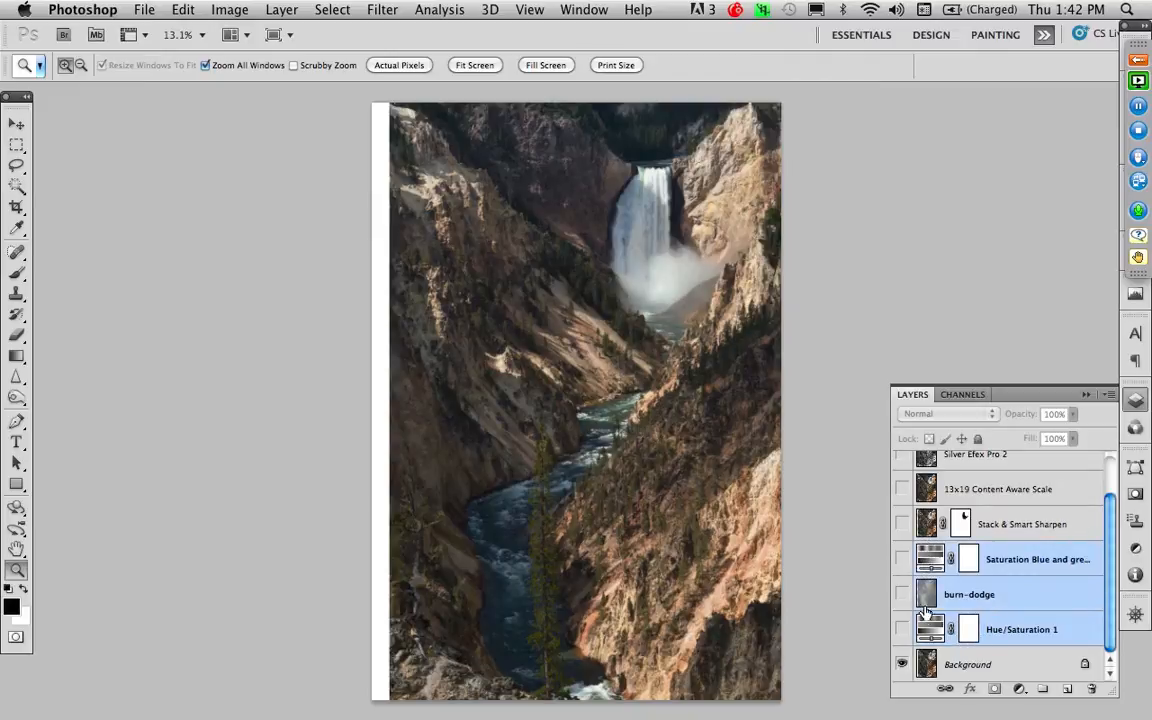
mouse_move(932, 564)
left_mouse_down()
mouse_move(1096, 663)
mouse_move(1091, 689)
left_mouse_up()
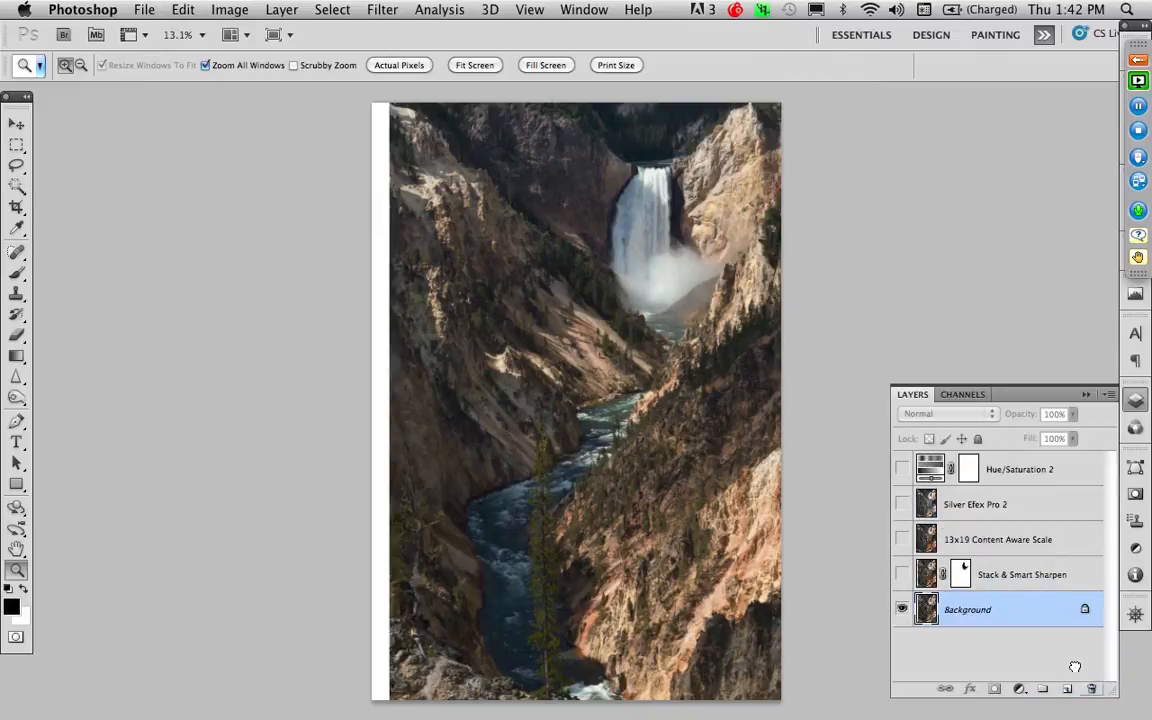
Step: Add a Hue/Saturation adjustment layer above the Background with master saturation +20, and compare the photo with and without it
left_click(1018, 688)
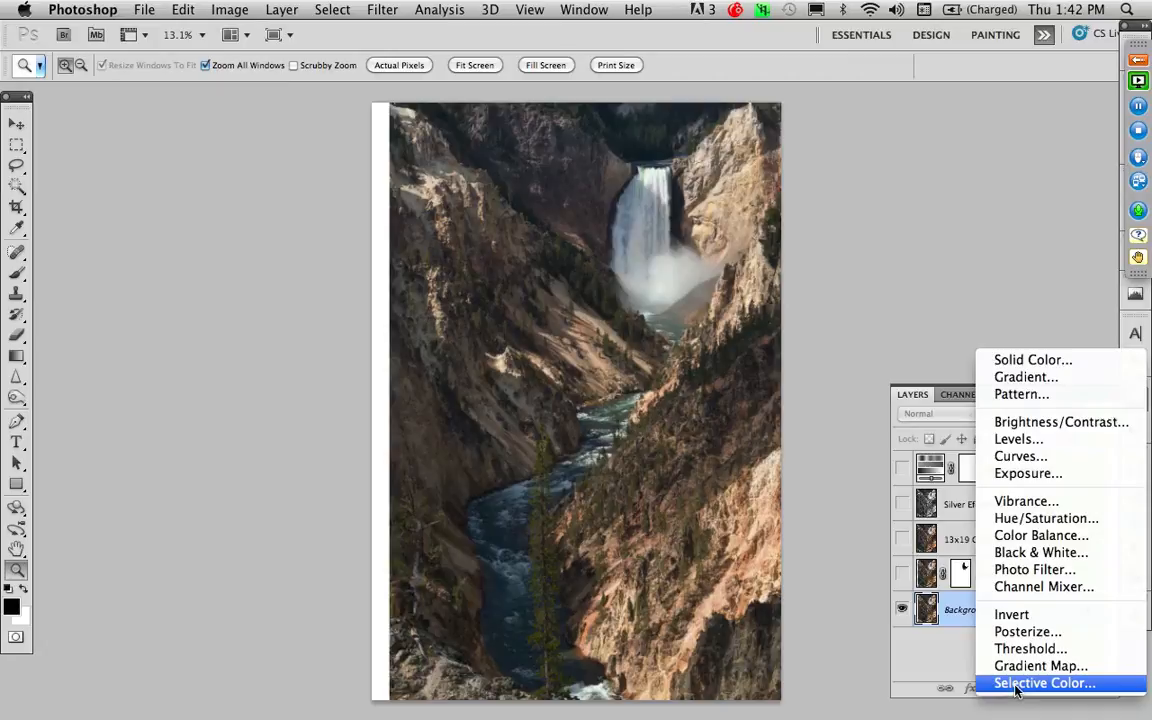
left_click(1044, 522)
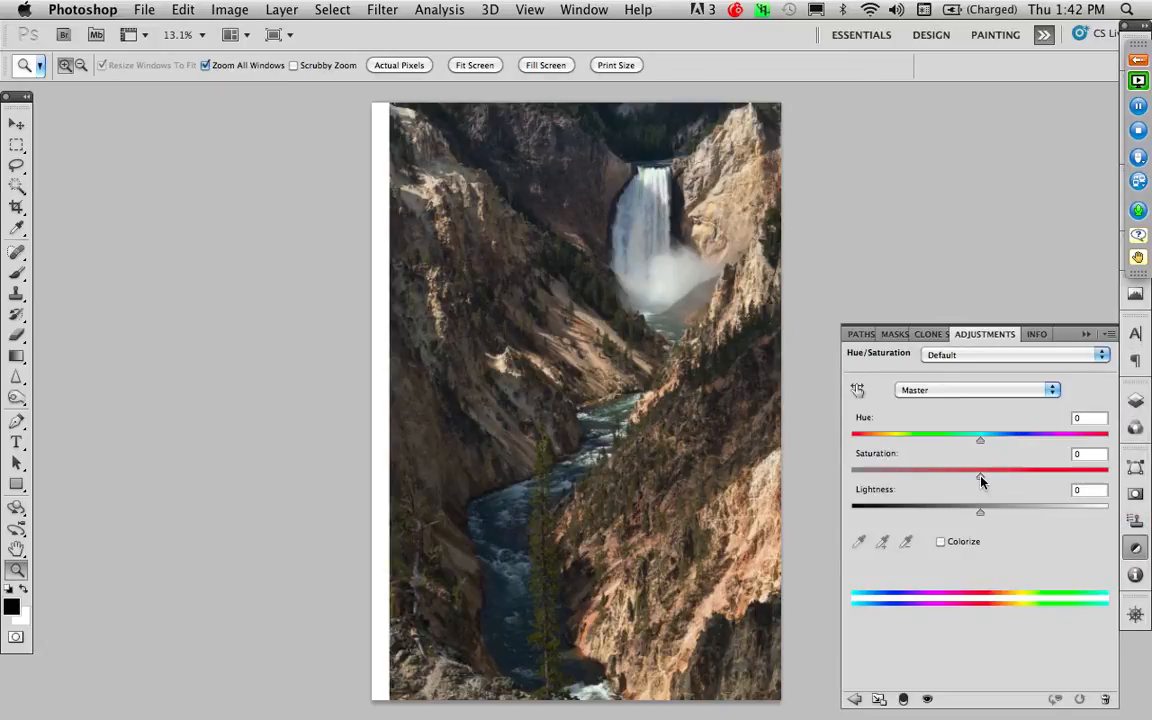
left_click_drag(980, 480, 1006, 482)
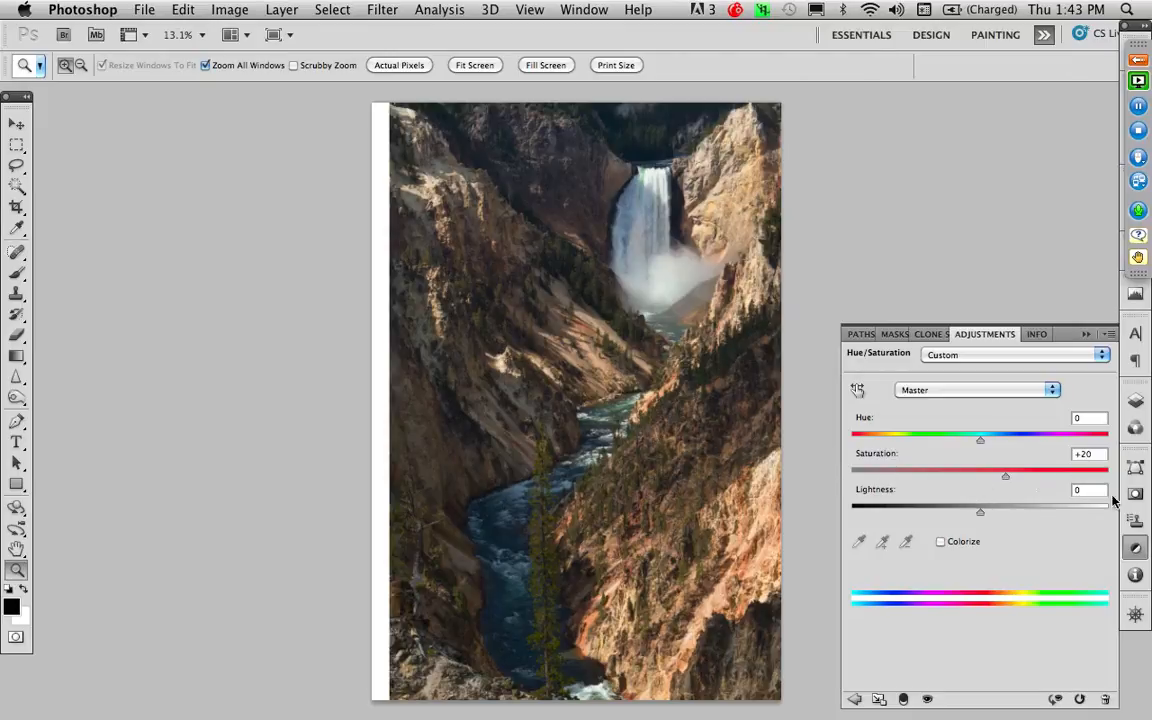
left_click(1135, 400)
left_click(903, 610)
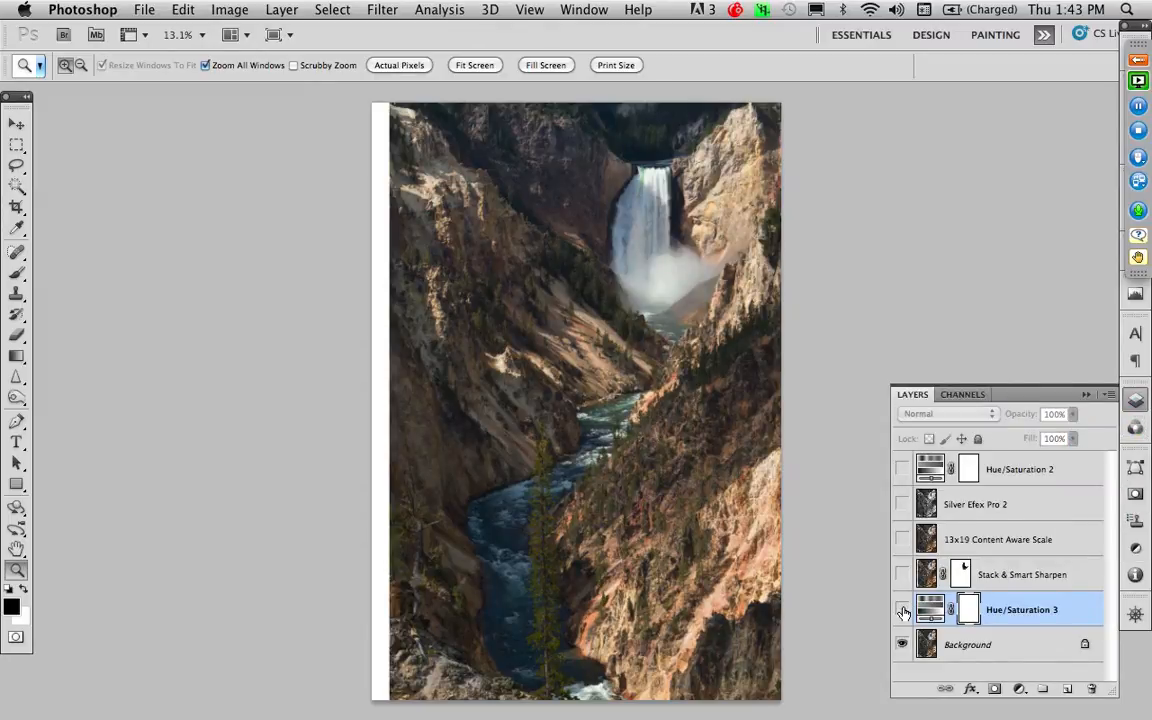
left_click(903, 610)
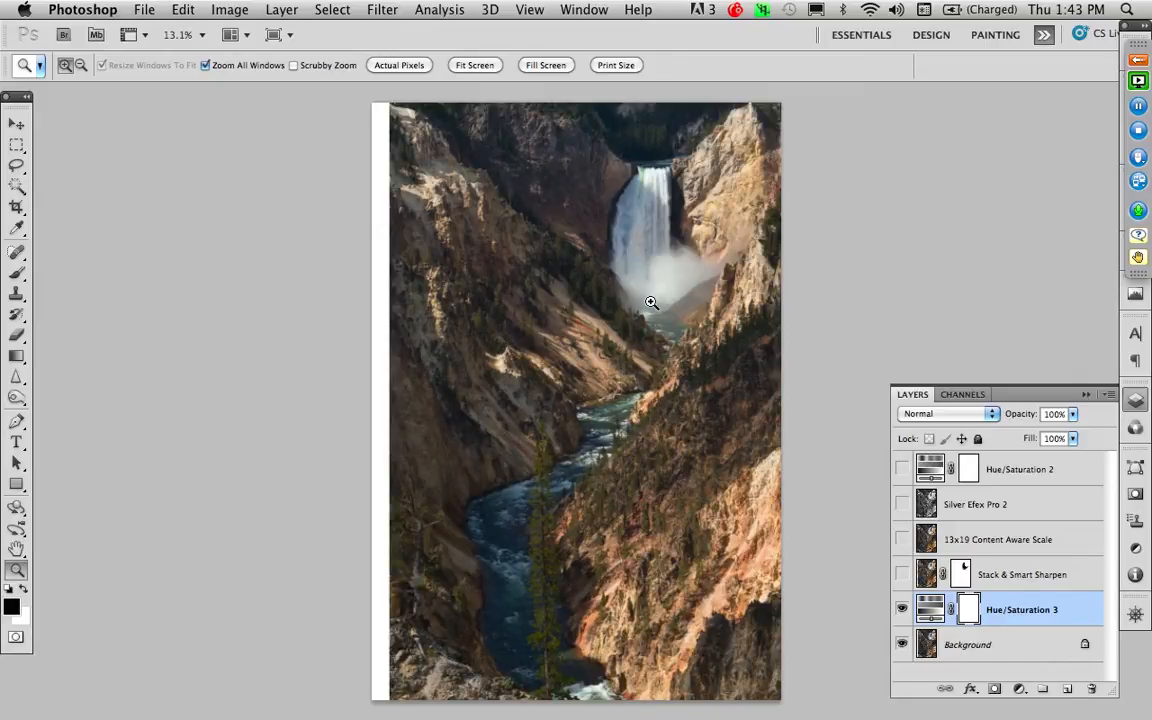
Step: Add a second Hue/Saturation adjustment layer above Hue/Saturation 3 and set the Blues saturation to +15 while viewing the river at 100%
left_click_drag(541, 592, 553, 561)
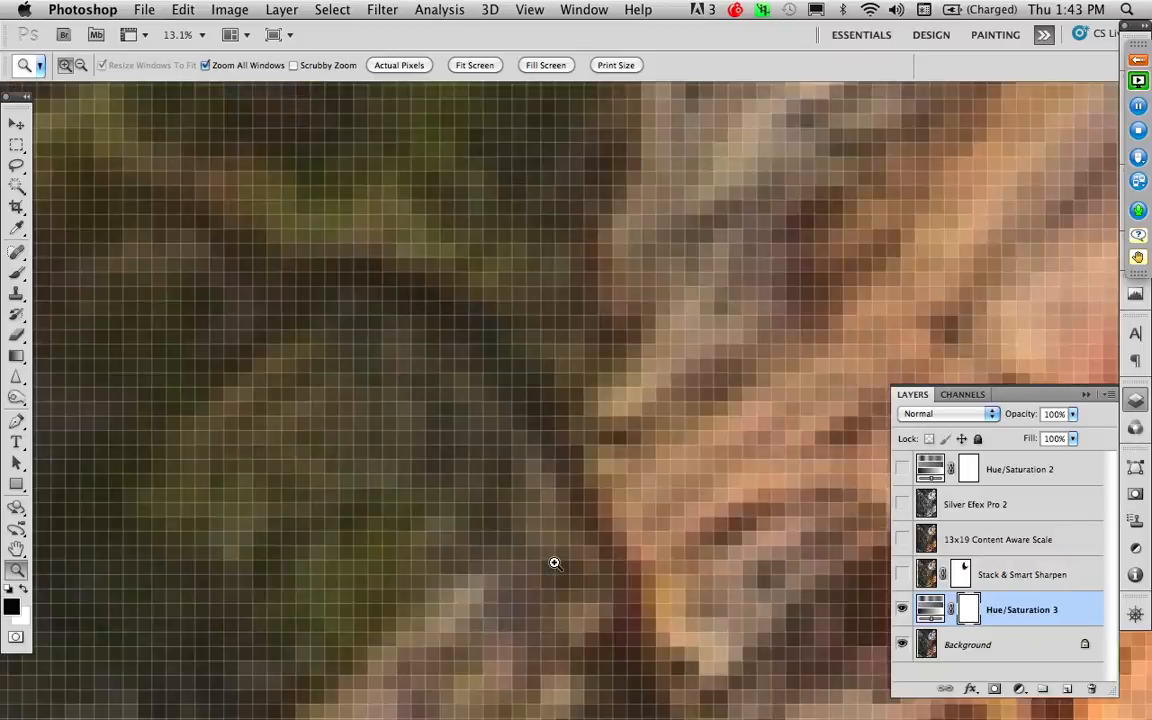
key("super+1")
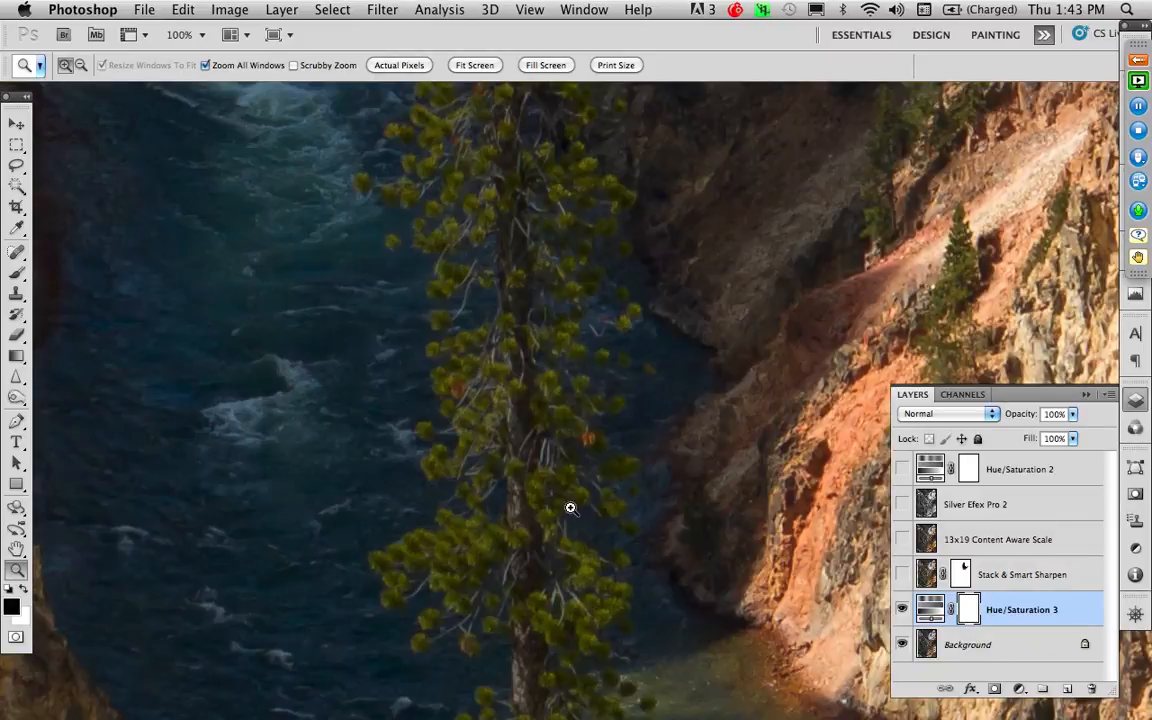
left_click_drag(514, 445, 703, 510)
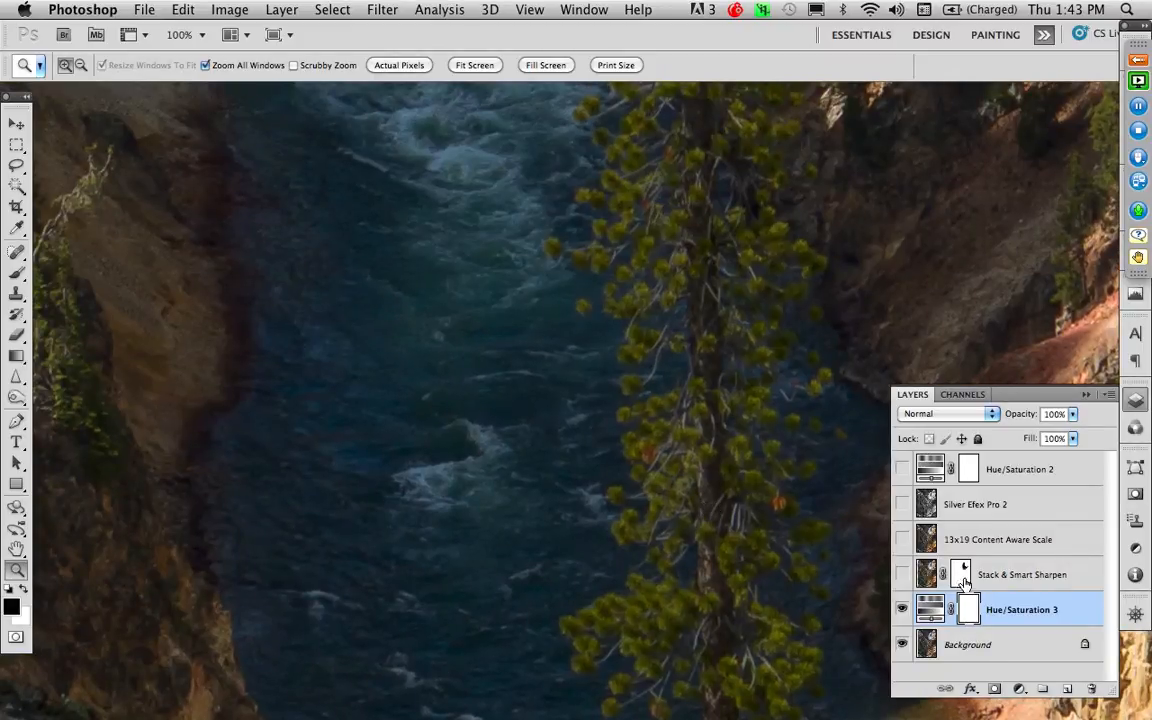
left_click(1019, 690)
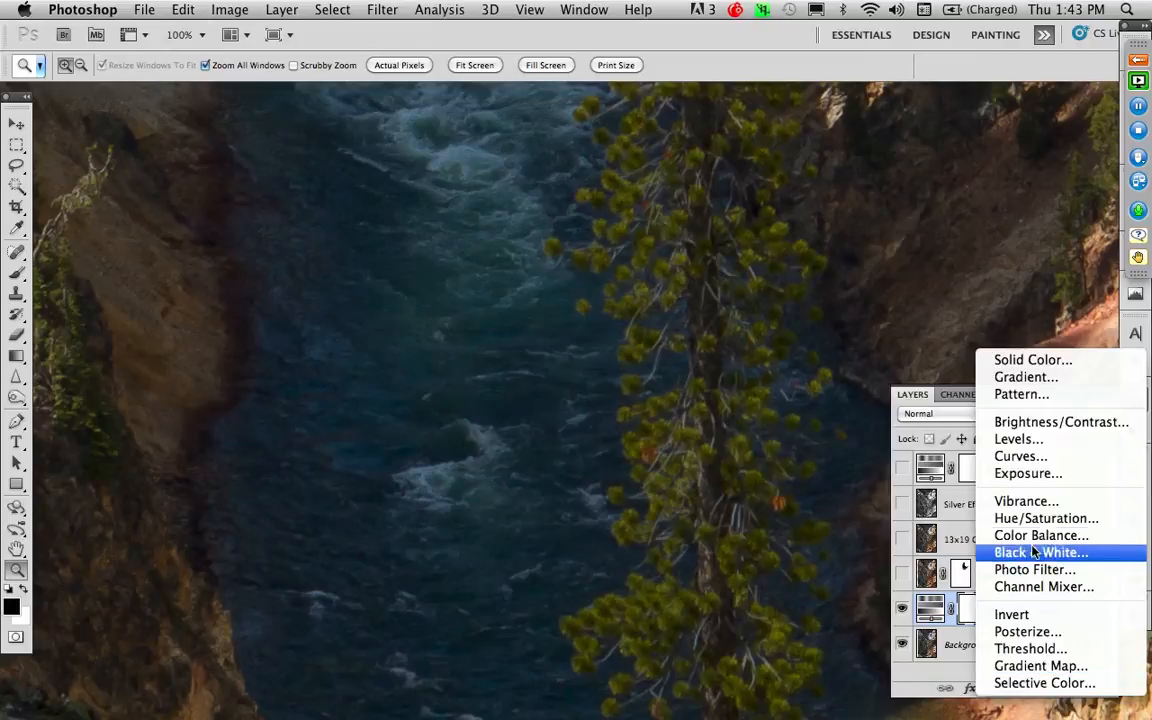
left_click(934, 466)
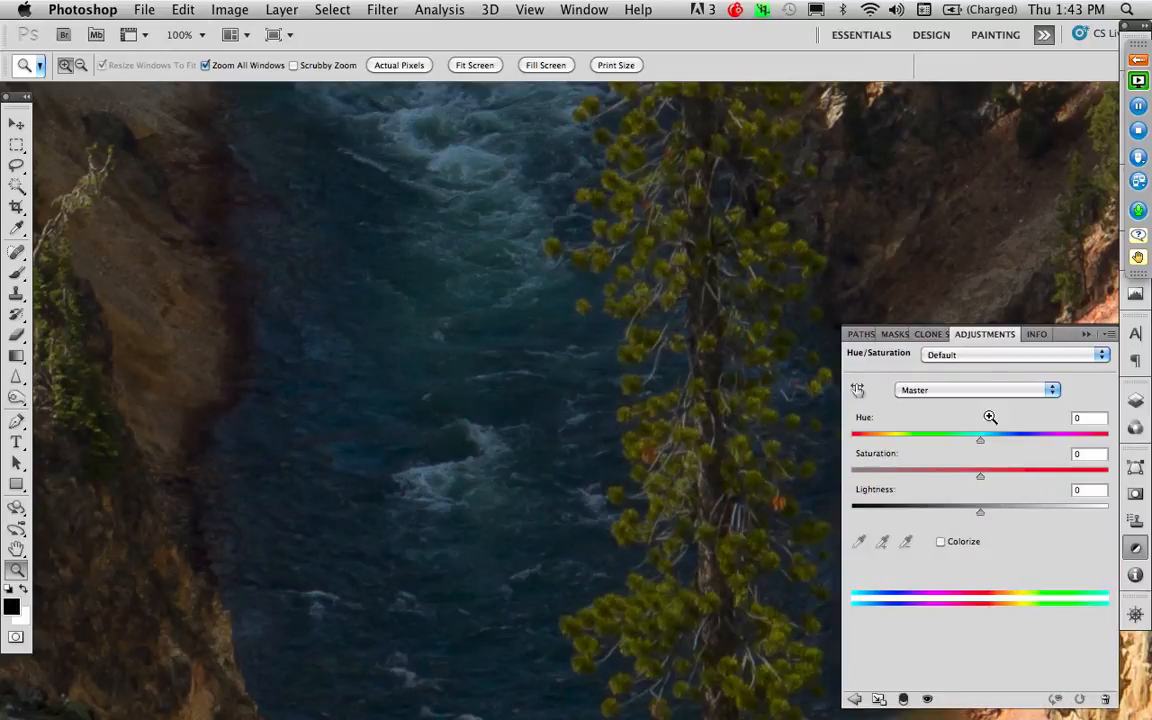
left_click(969, 394)
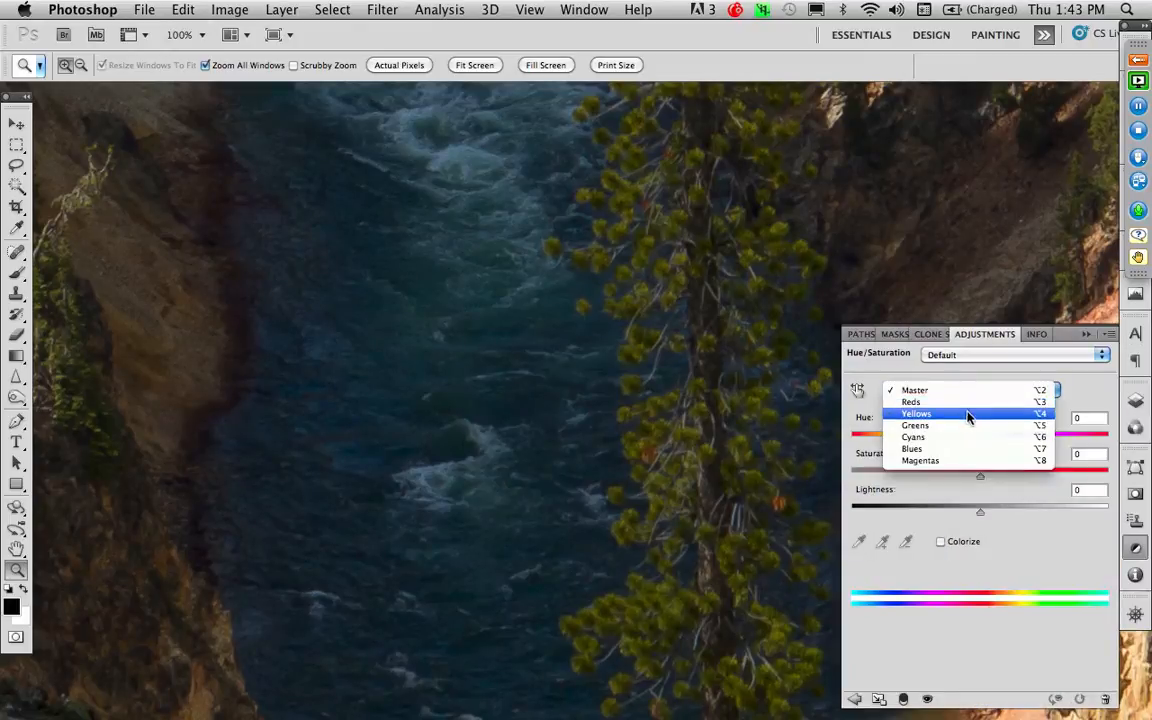
left_click(966, 450)
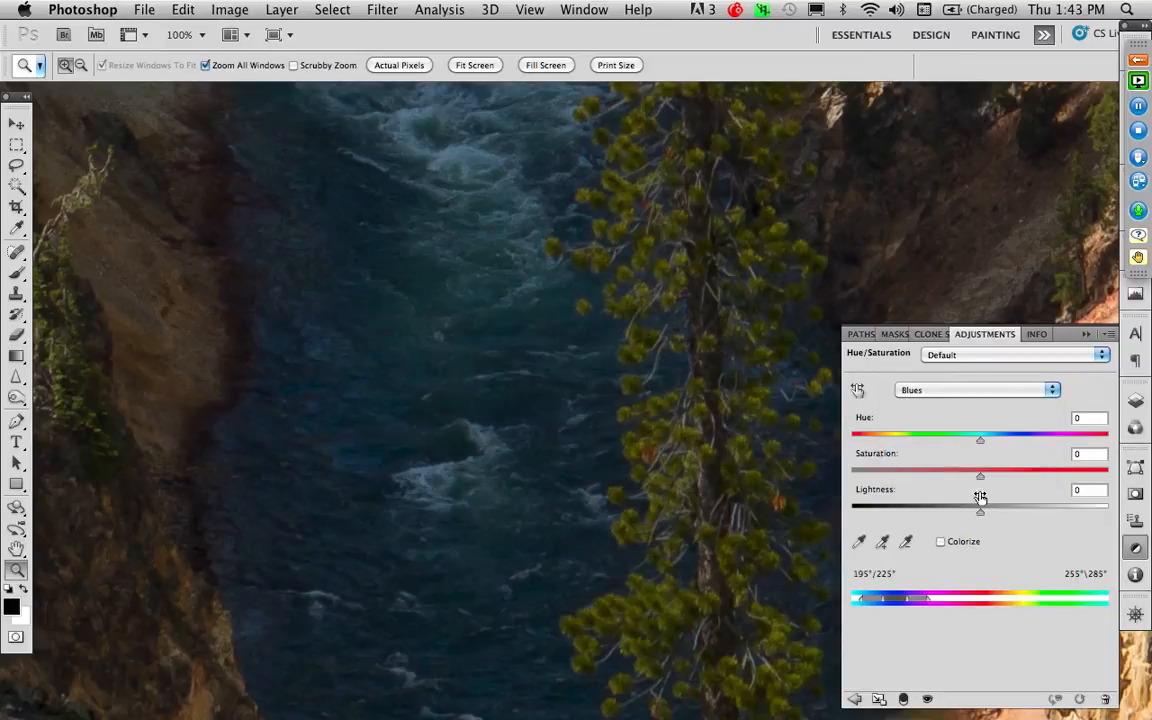
mouse_move(982, 478)
left_mouse_down()
mouse_move(1052, 484)
mouse_move(1005, 478)
left_mouse_up()
Step: Set the Greens saturation to +13 on the same adjustment layer, and compare the whole photo with and without it
left_click(960, 400)
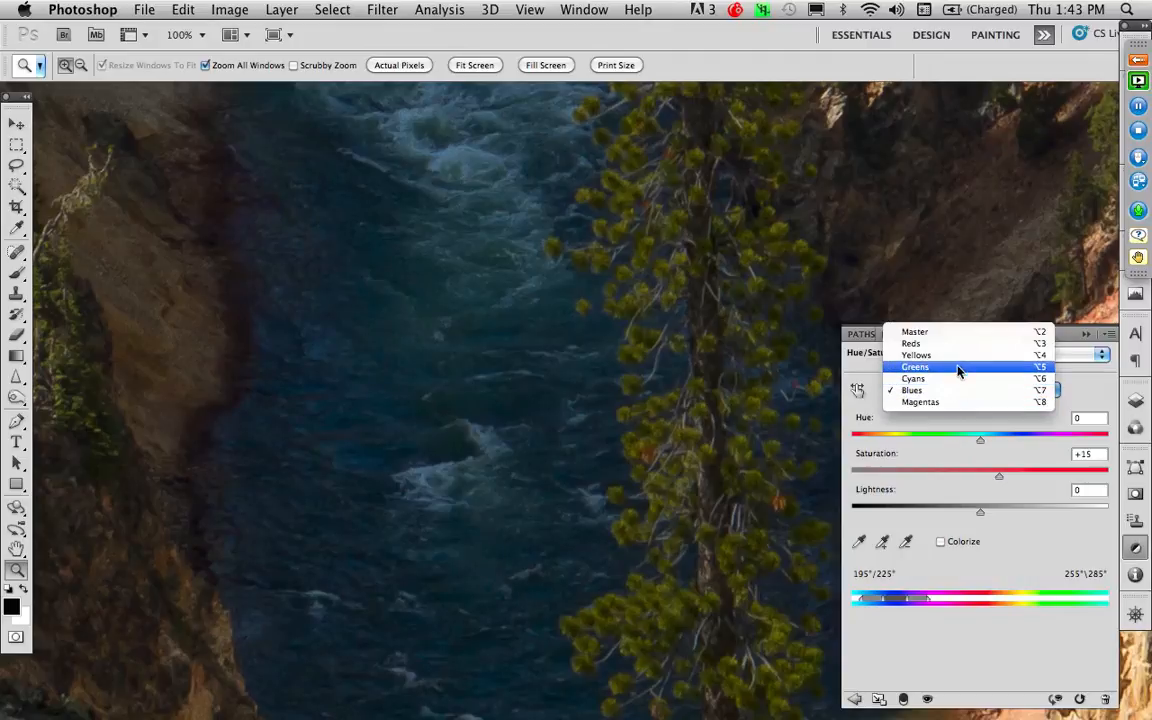
left_click(959, 366)
left_click_drag(979, 480, 997, 480)
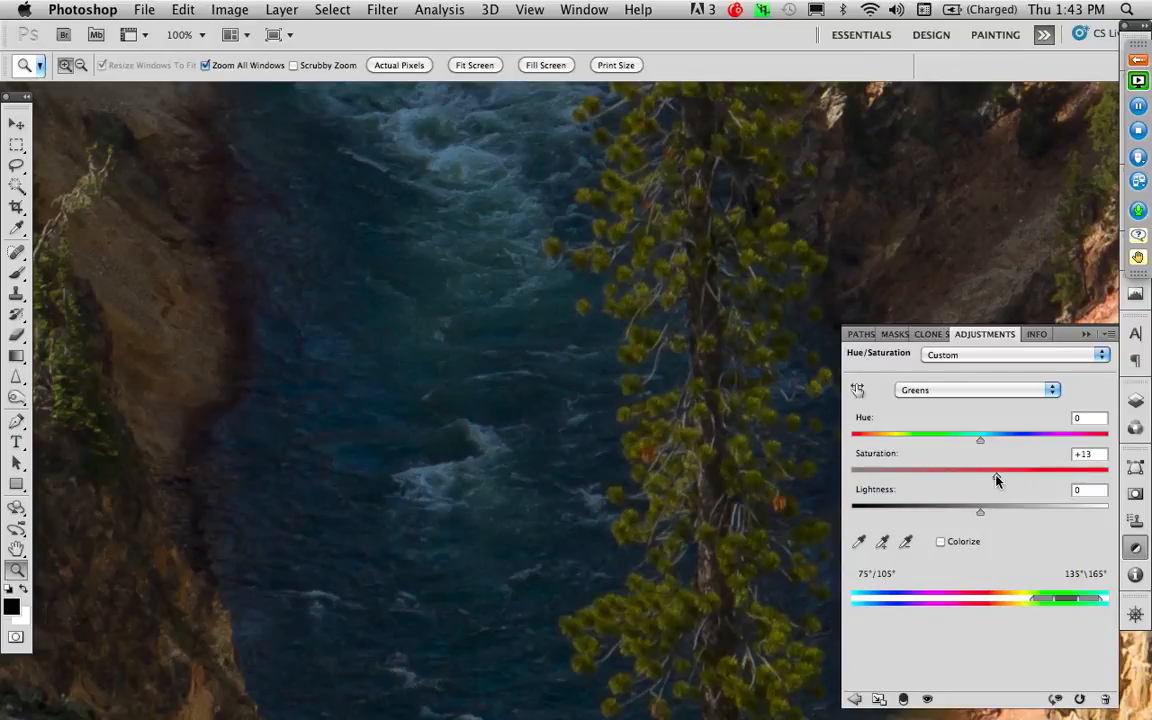
left_click(1136, 401)
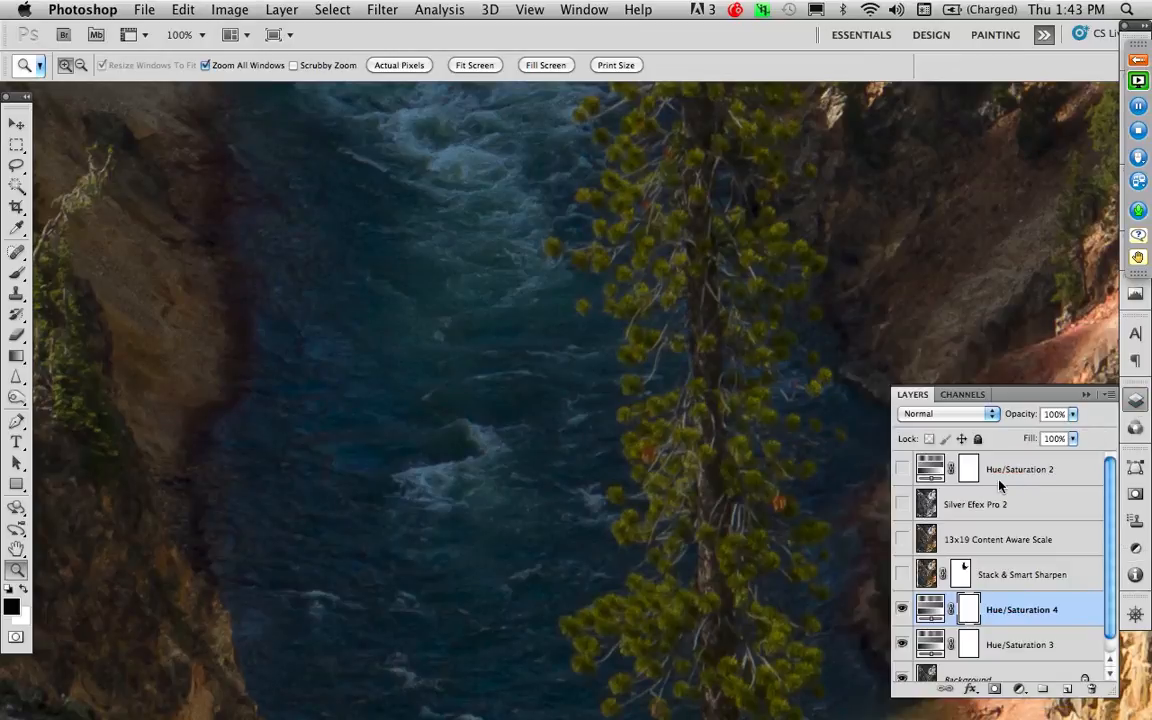
key("super+0")
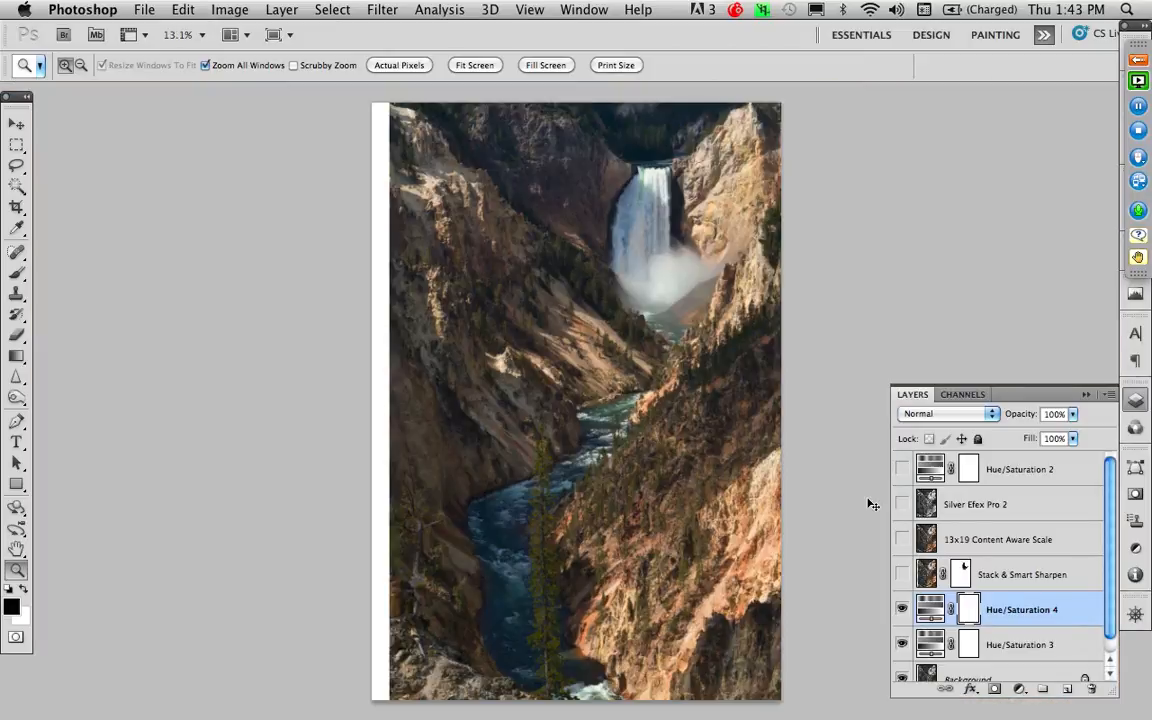
left_click(903, 610)
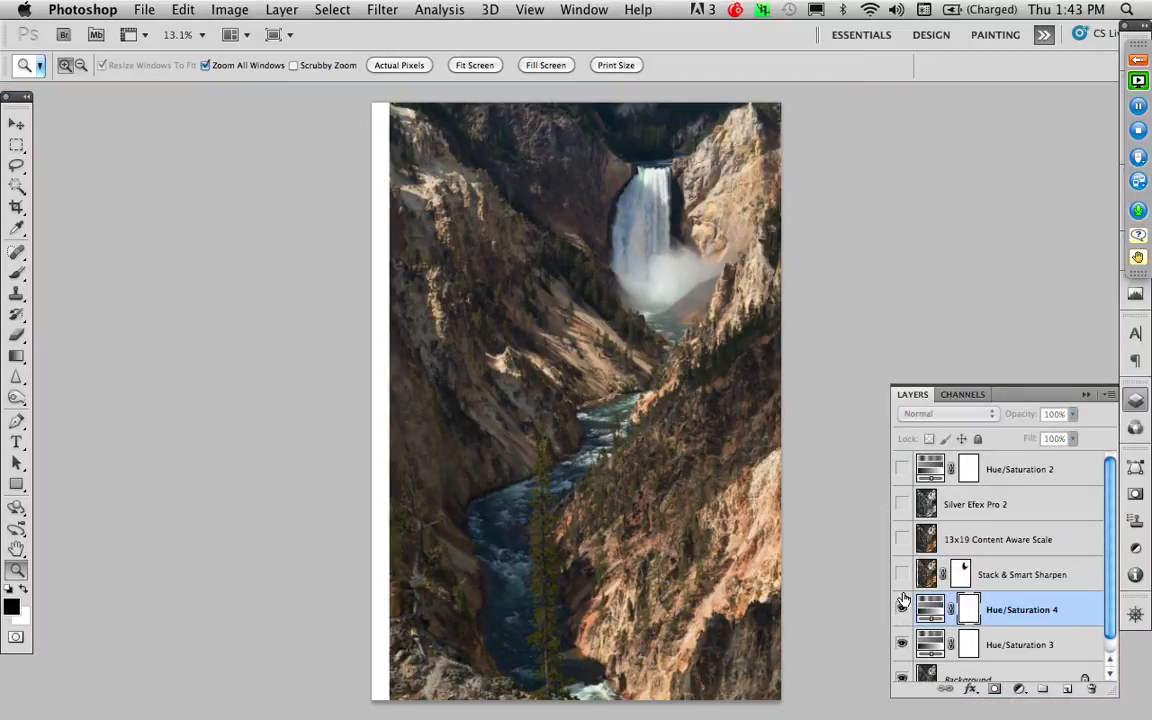
left_click(903, 610)
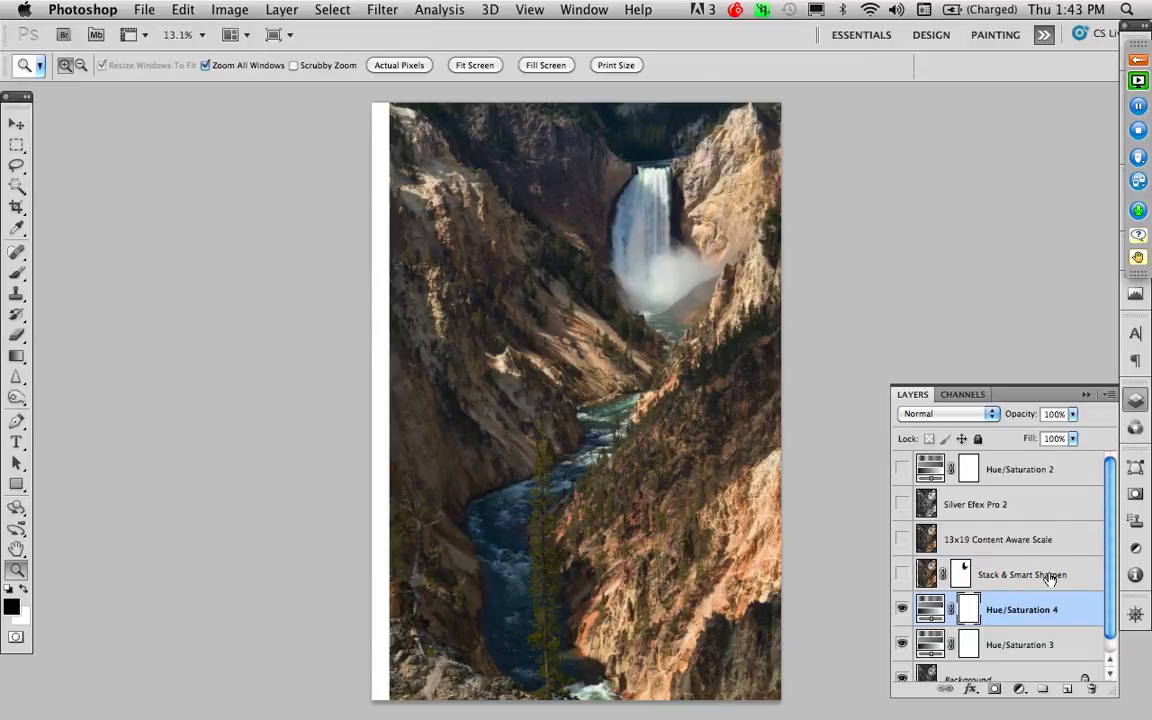
Step: Merge a copy of all visible layers into a new layer above Hue/Saturation 4, keeping the original layers
key("alt")
left_click(1109, 396)
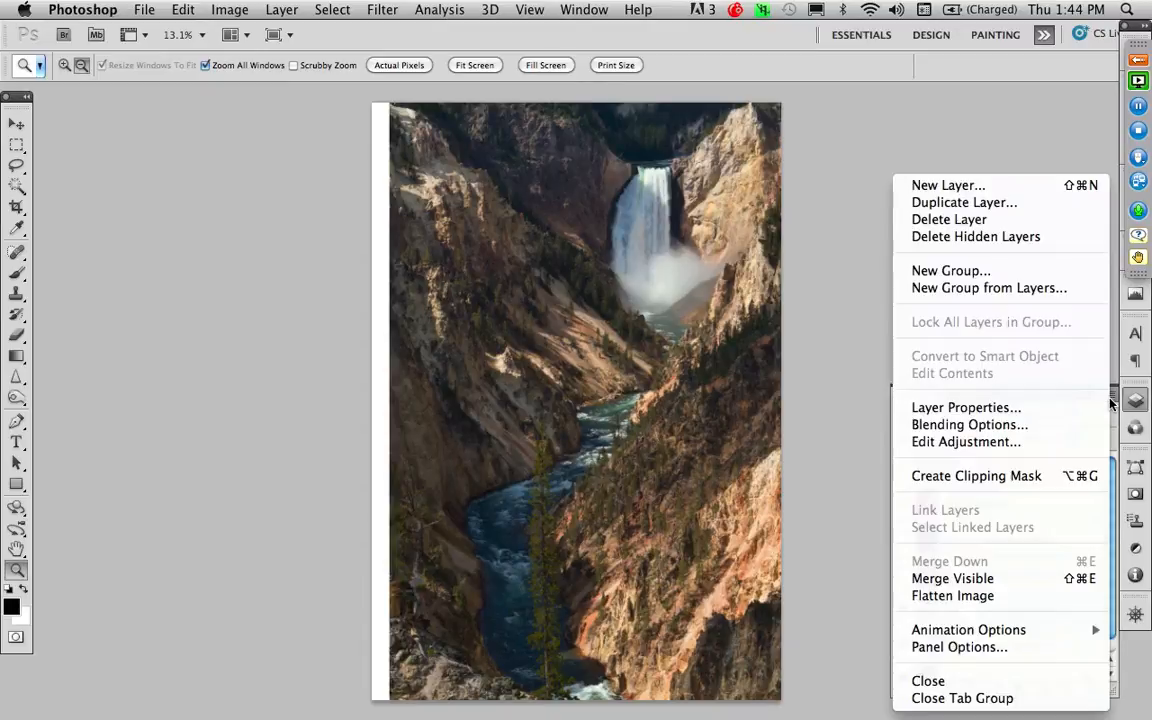
left_click(1022, 580)
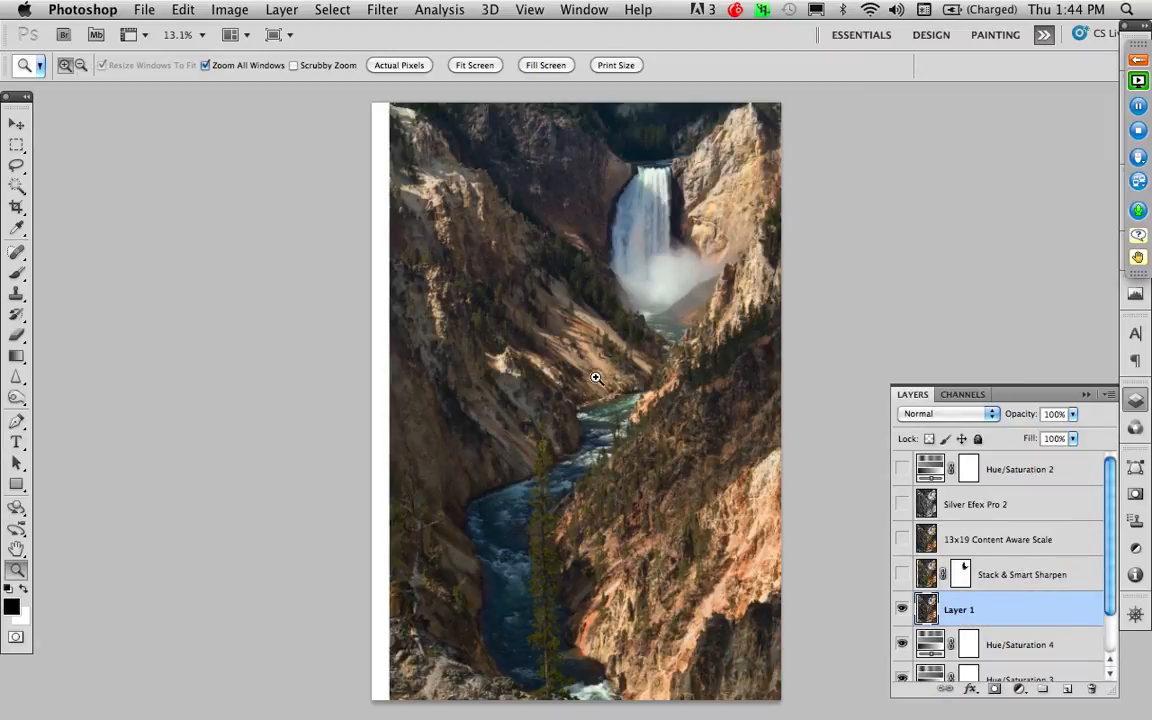
Step: Apply Smart Sharpen to Layer 1 with amount 180%, radius 0.8 px and Gaussian Blur removal, checking the canyon detail in the preview first
left_click(336, 9)
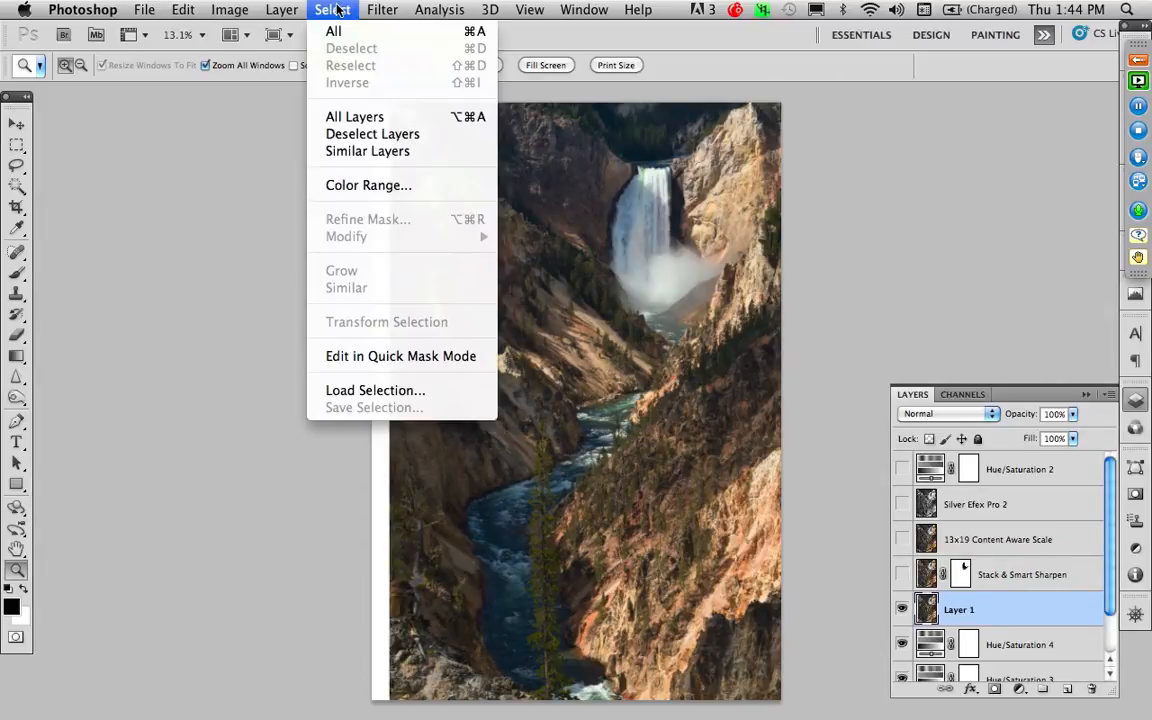
mouse_move(383, 9)
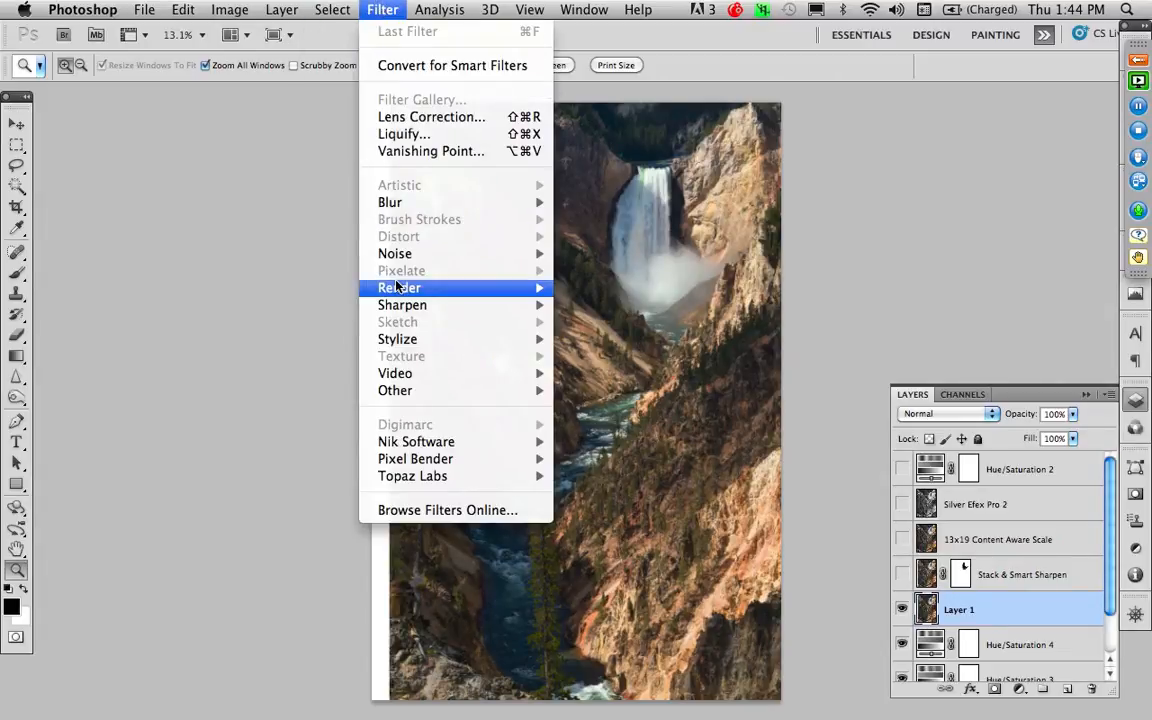
mouse_move(391, 304)
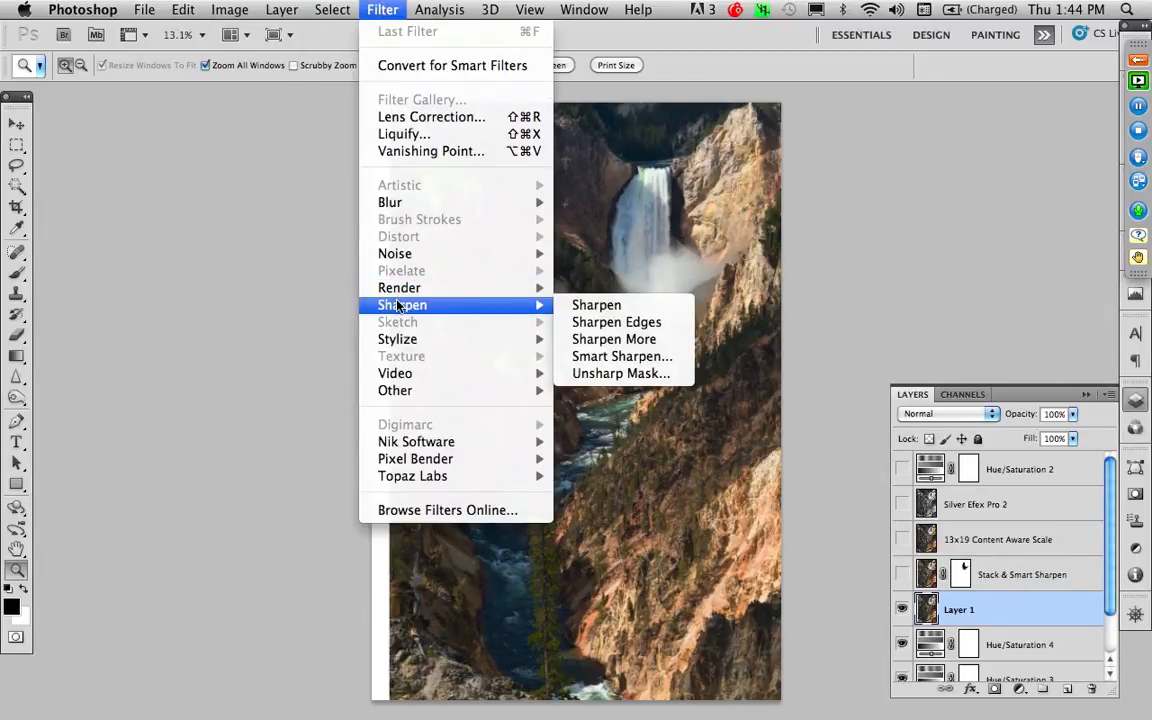
left_click(638, 356)
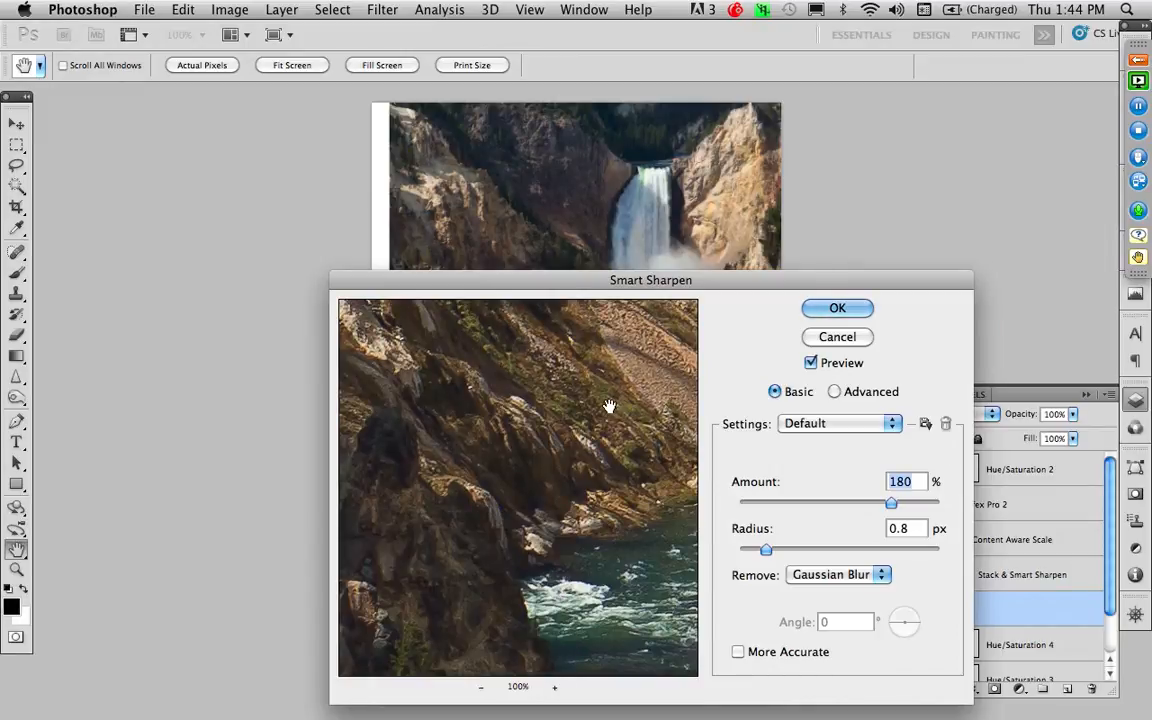
left_click_drag(619, 387, 442, 502)
left_click_drag(586, 418, 484, 593)
left_click_drag(571, 432, 431, 667)
left_click_drag(555, 483, 404, 711)
left_click_drag(425, 565, 539, 314)
left_click_drag(527, 545, 668, 386)
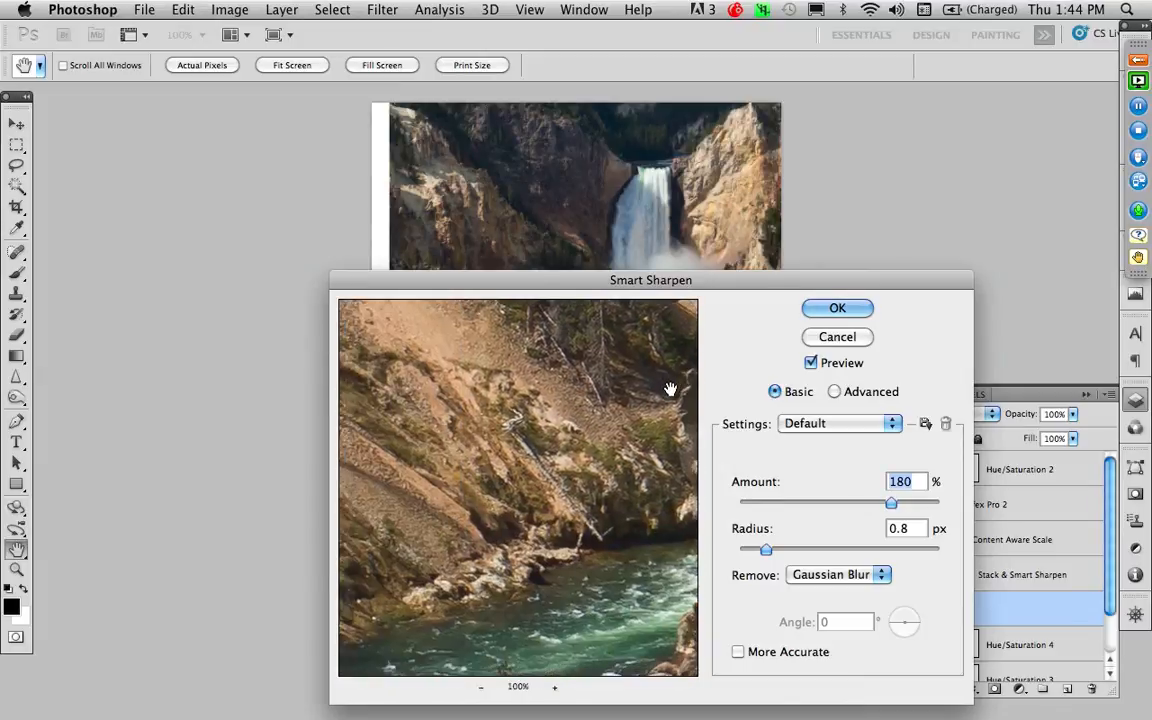
left_click_drag(450, 460, 774, 442)
left_click_drag(594, 455, 633, 566)
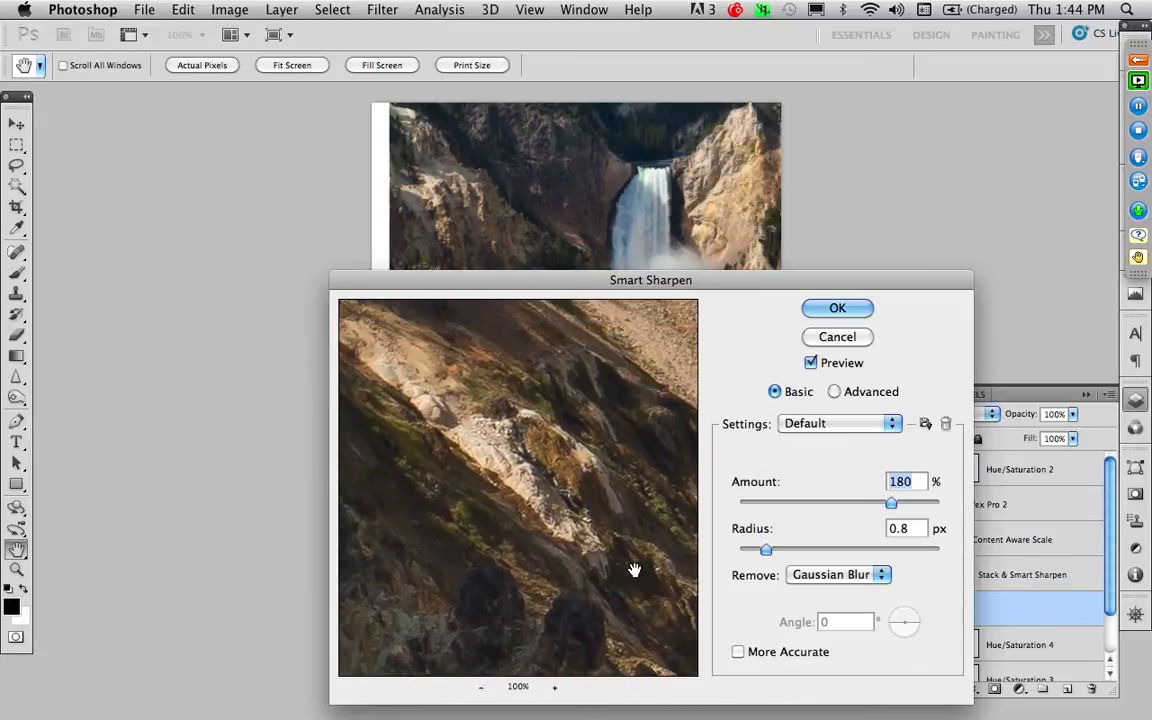
left_click_drag(584, 488, 605, 657)
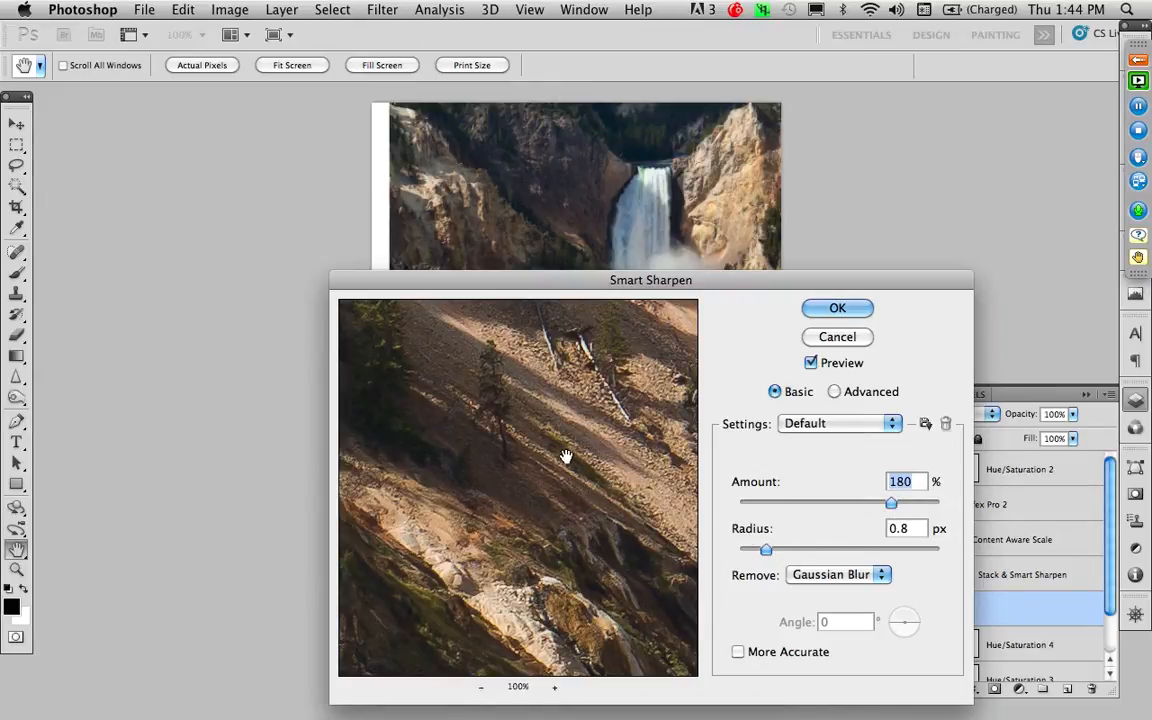
left_click_drag(463, 363, 653, 597)
left_click_drag(484, 374, 514, 507)
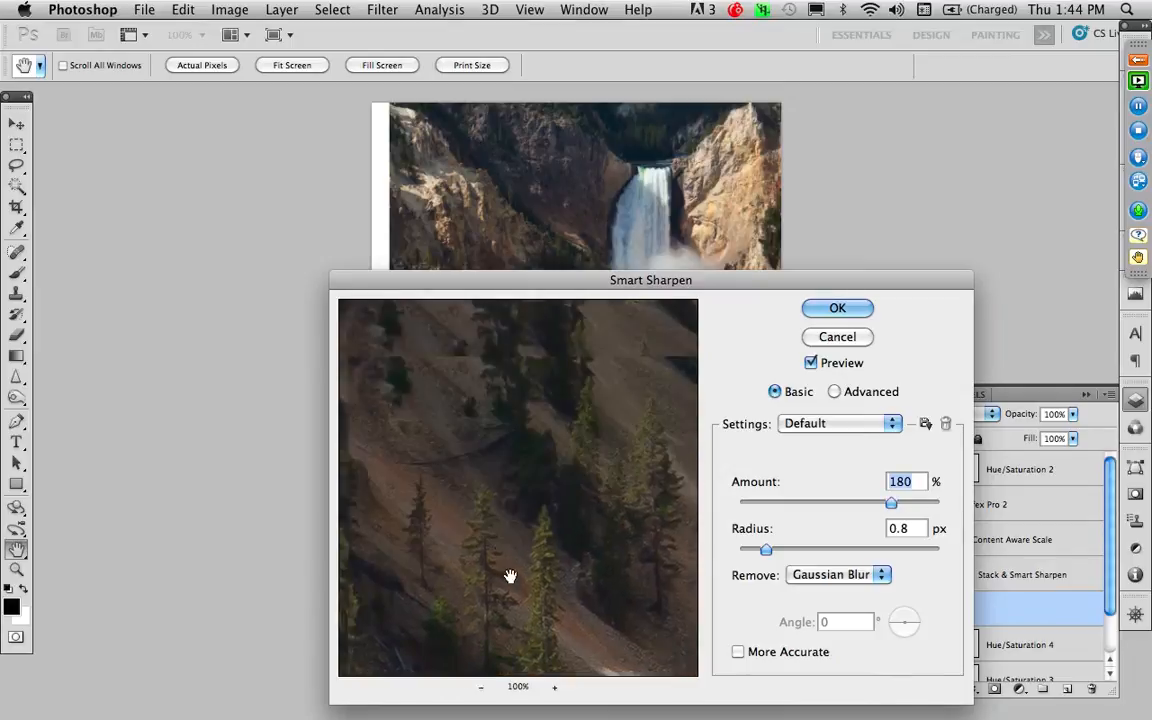
left_click_drag(550, 388, 551, 643)
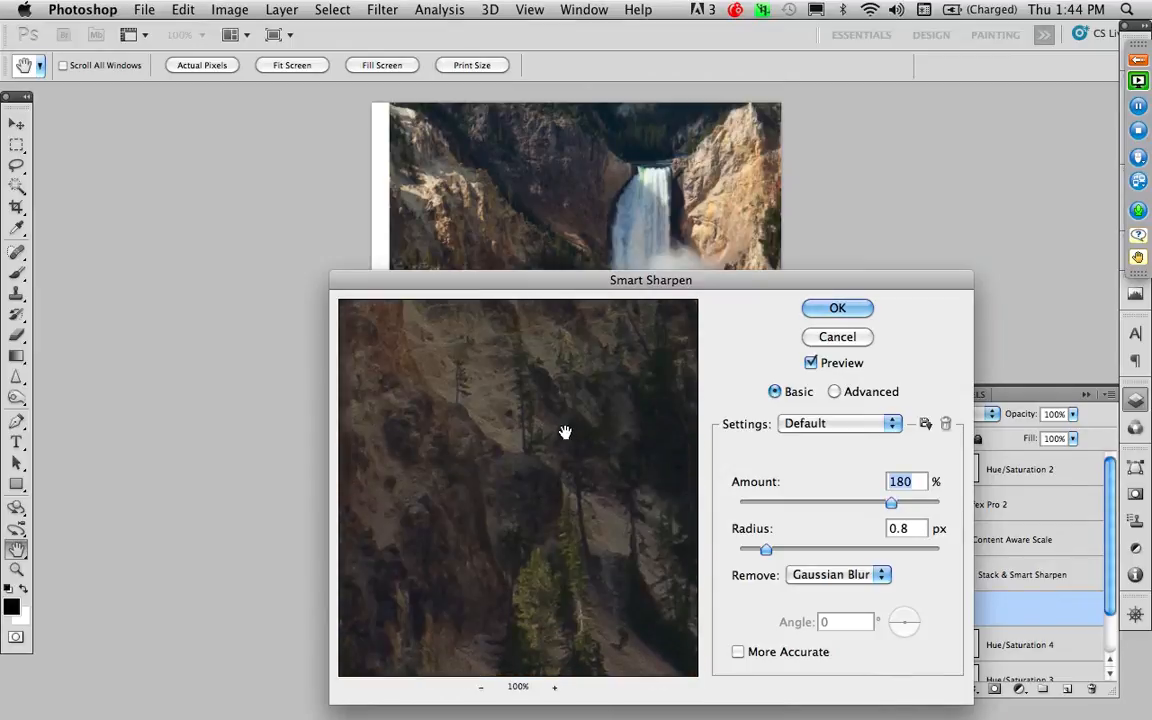
left_click_drag(566, 432, 568, 643)
left_click_drag(548, 450, 610, 573)
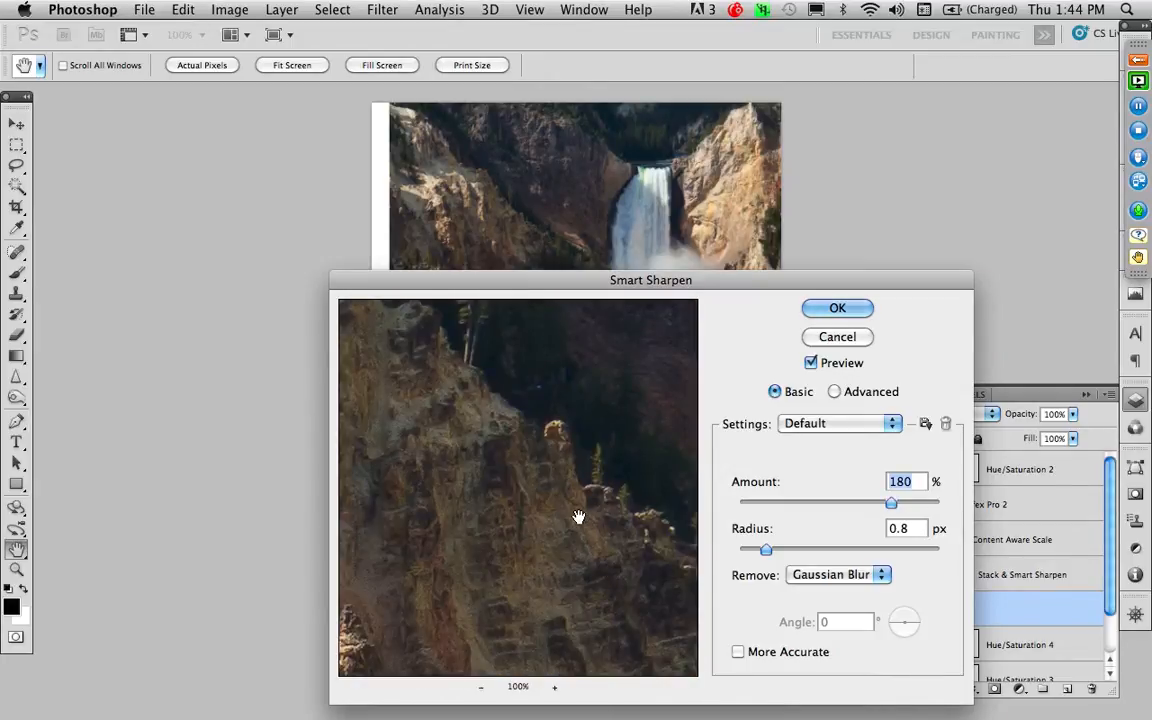
left_click_drag(549, 473, 630, 620)
left_click_drag(517, 506, 630, 571)
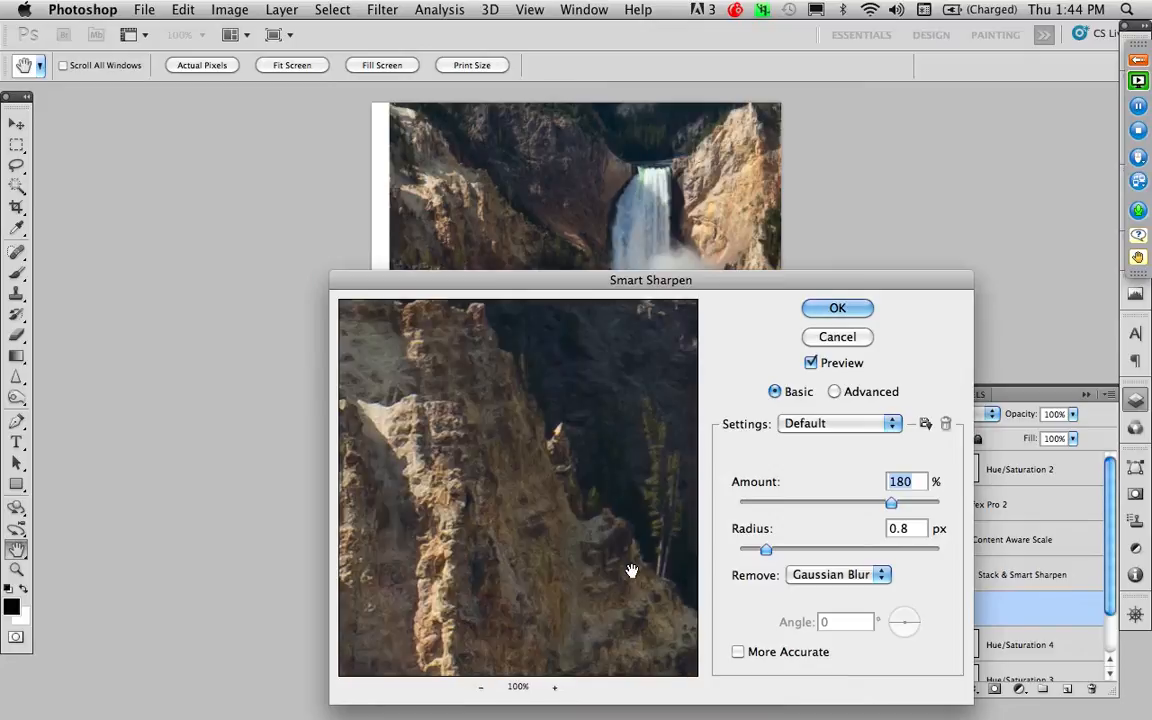
left_click_drag(546, 502, 625, 470)
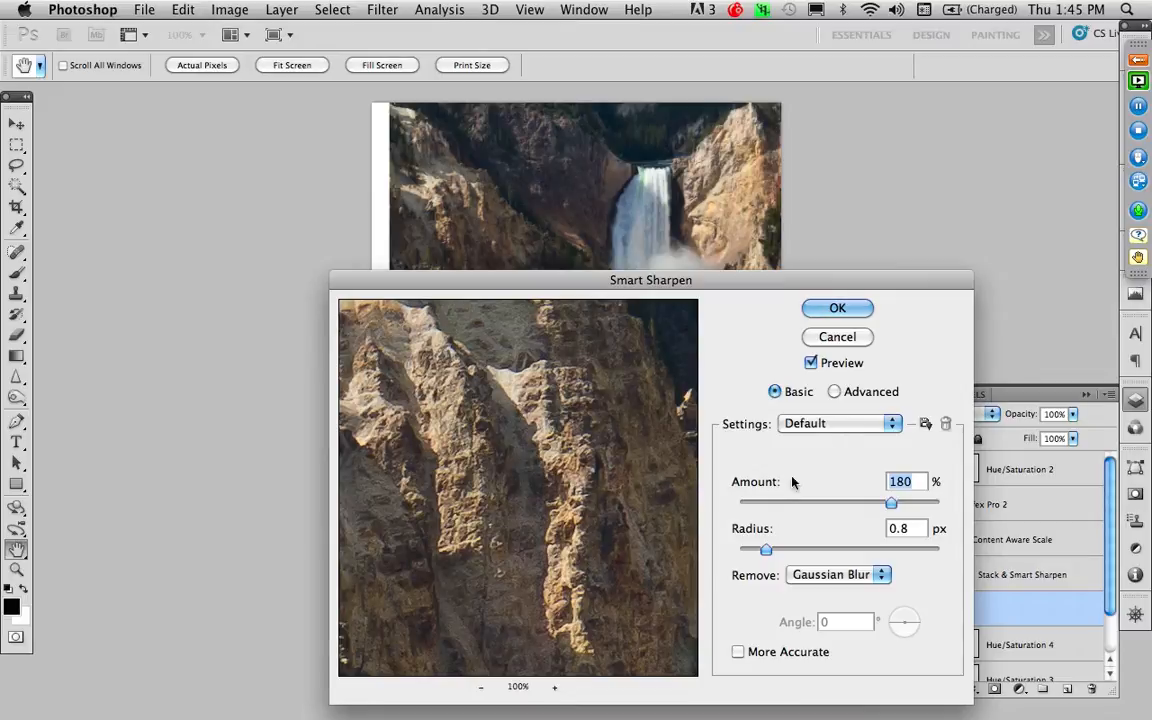
left_click(838, 310)
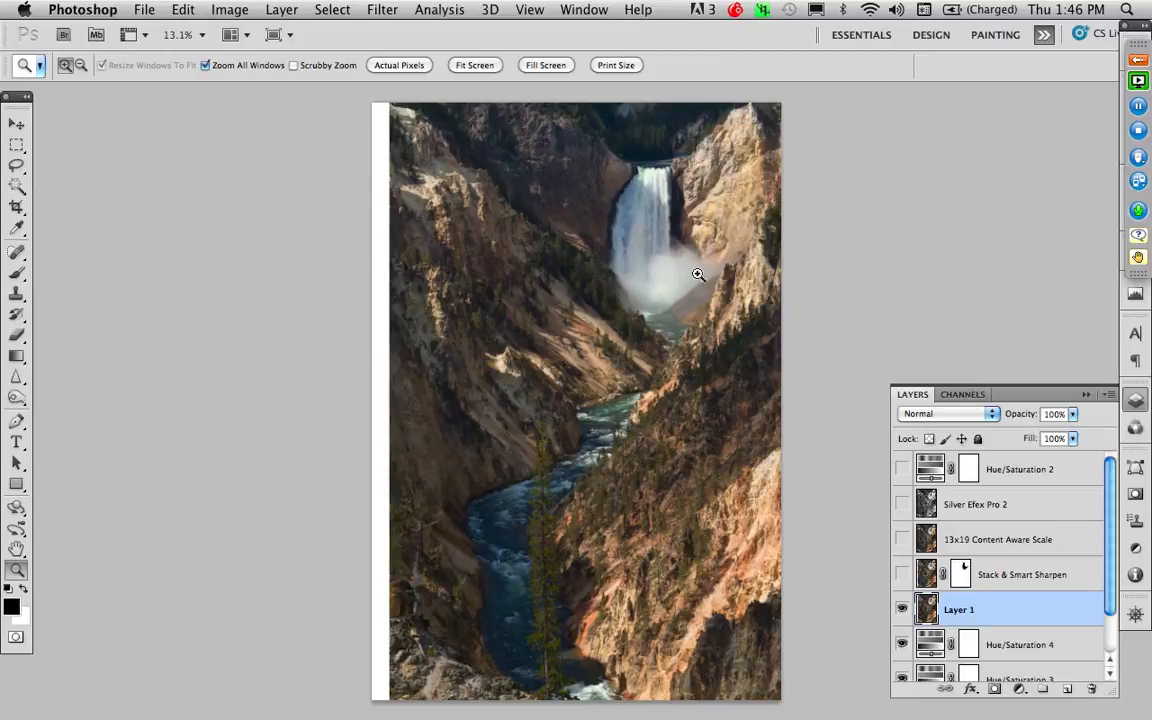
Step: Add a white layer mask to Layer 1 while viewing the waterfall at 100%
left_click_drag(750, 126, 501, 380)
left_click_drag(623, 291, 424, 452)
left_click_drag(504, 342, 607, 429)
left_click(558, 285)
left_click(558, 287)
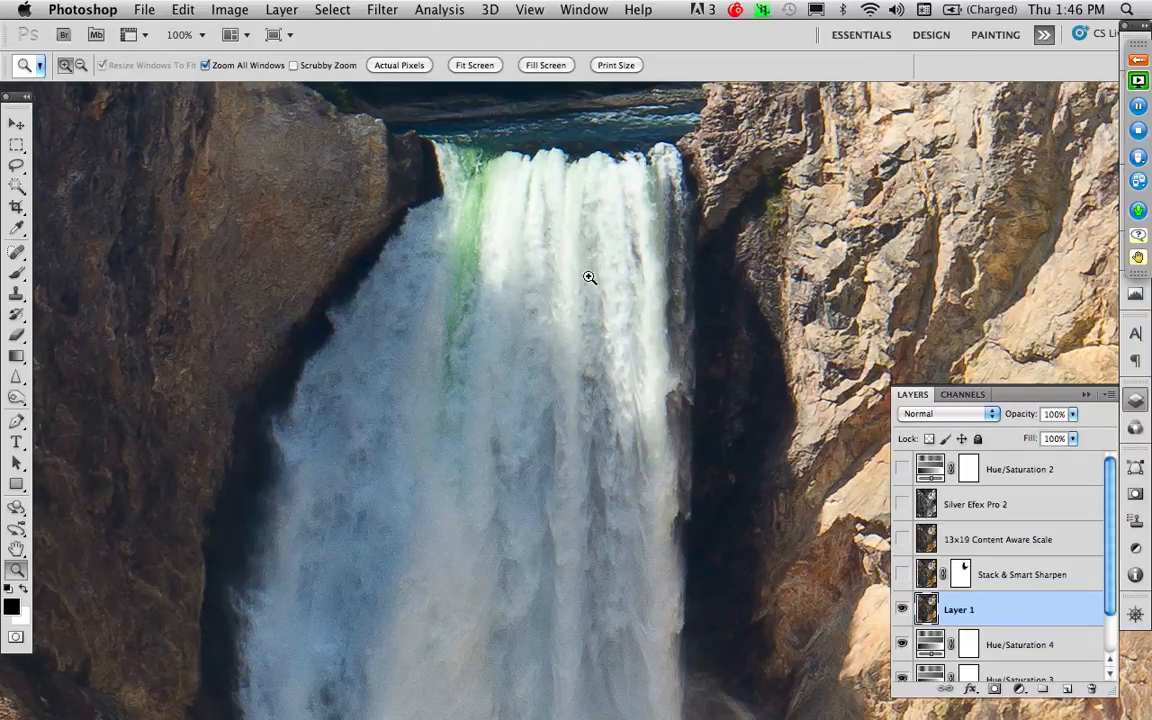
left_click_drag(577, 451, 590, 298)
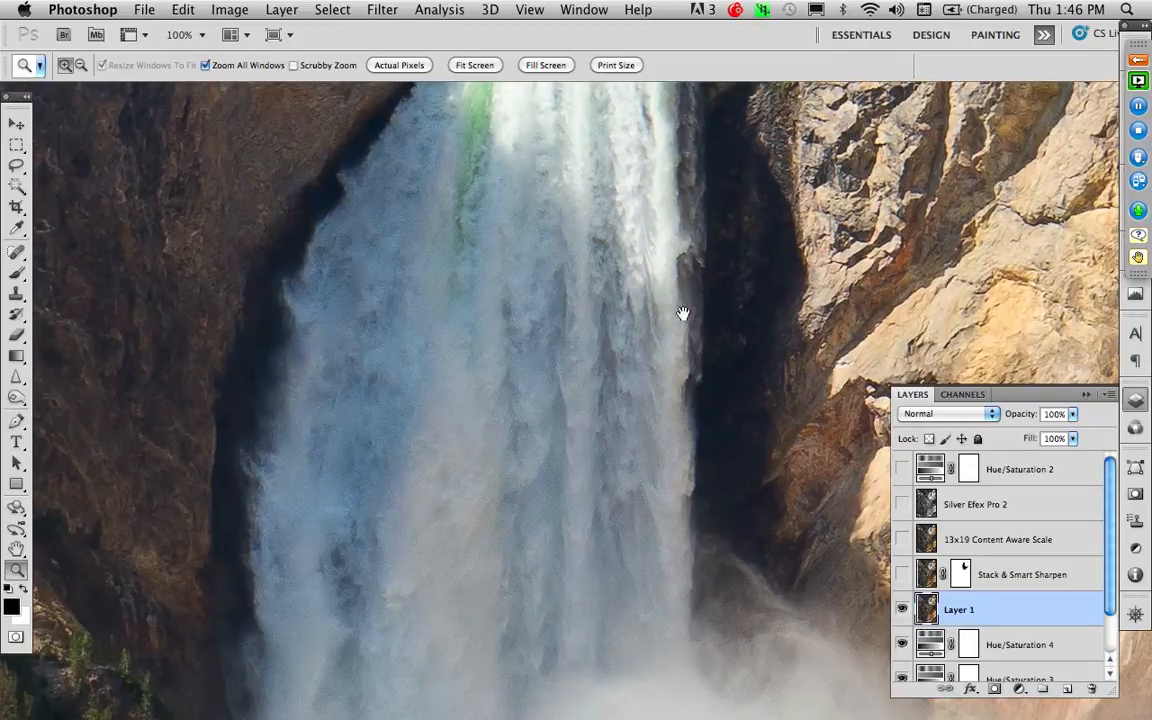
left_click_drag(566, 249, 557, 335)
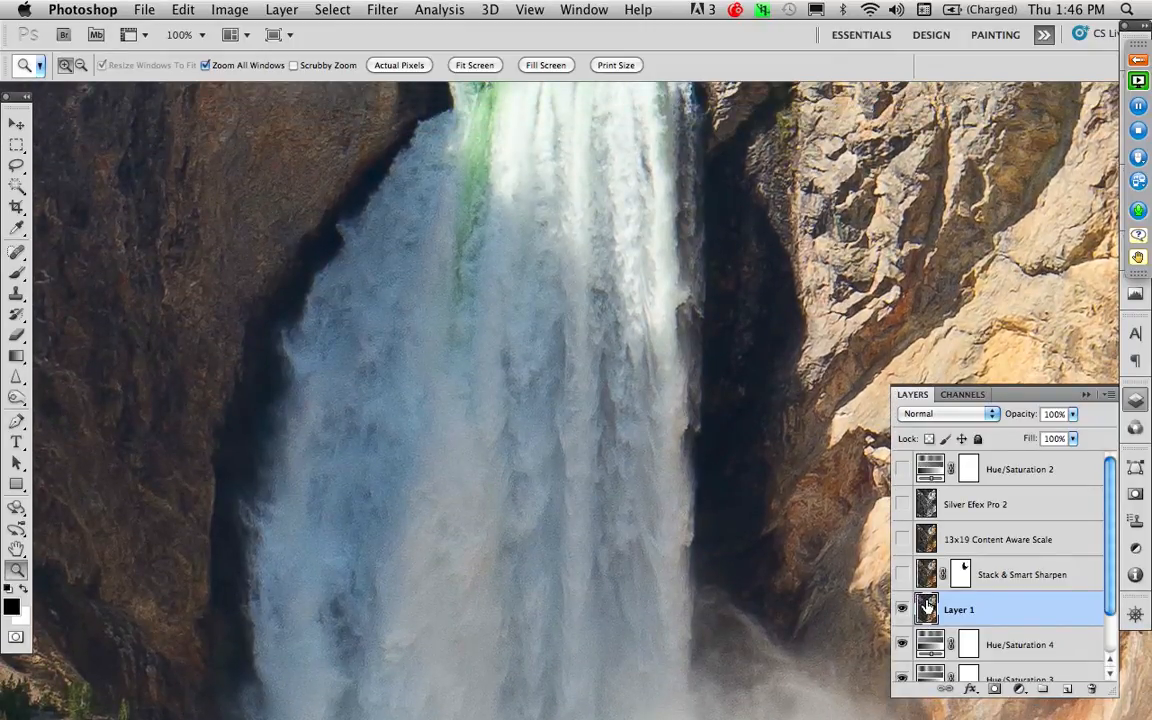
left_click(994, 689)
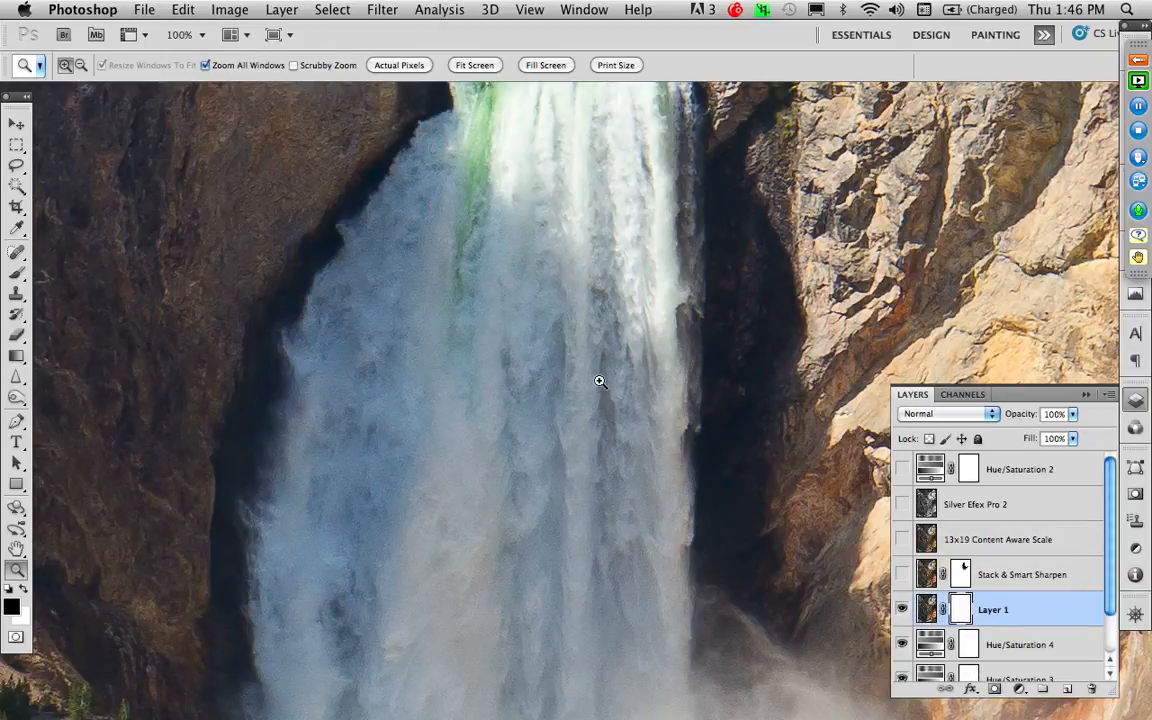
Step: Paint black on Layer 1's mask over the waterfall and its mist with a 234 px brush at 90% opacity to remove the sharpening there
key("b")
left_click_drag(599, 381, 640, 384)
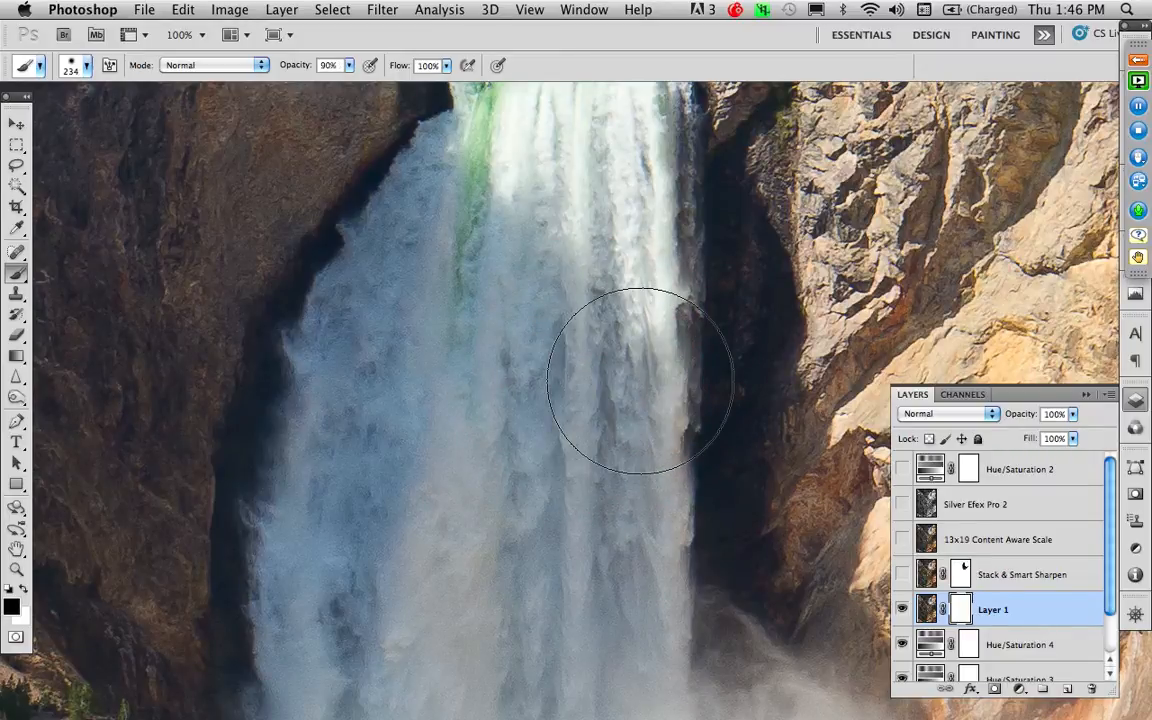
left_click_drag(607, 334, 519, 437)
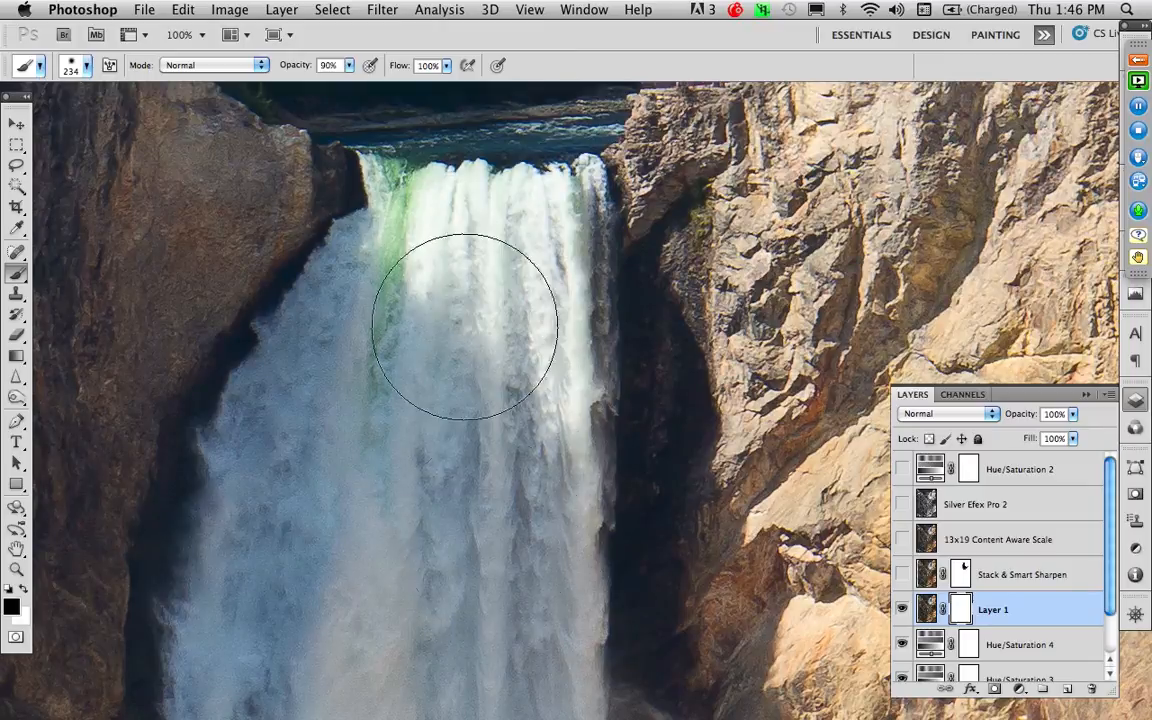
left_click_drag(399, 553, 427, 338)
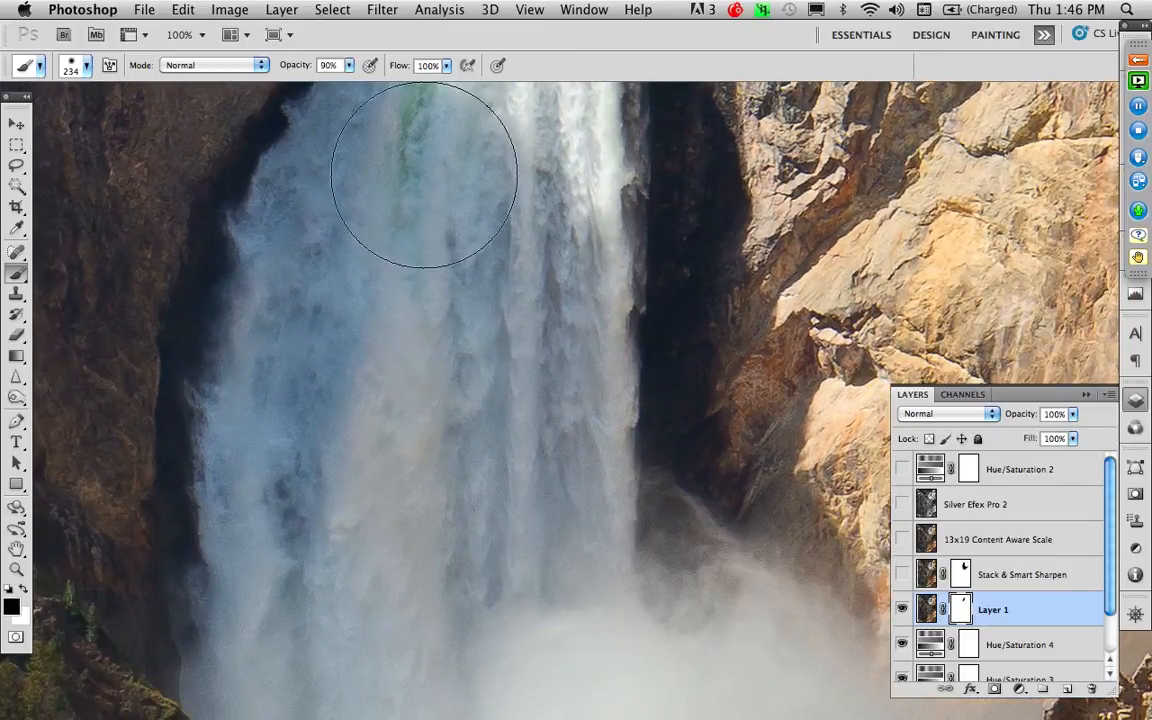
left_click_drag(445, 242, 437, 514)
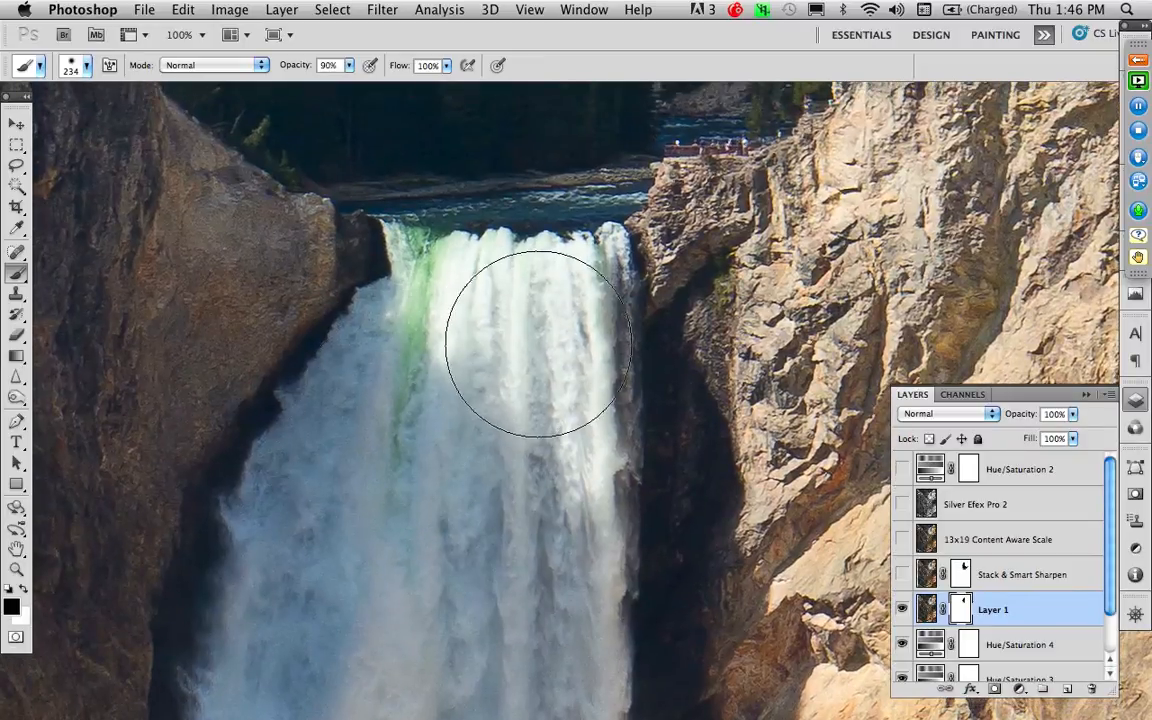
left_click_drag(473, 458, 474, 181)
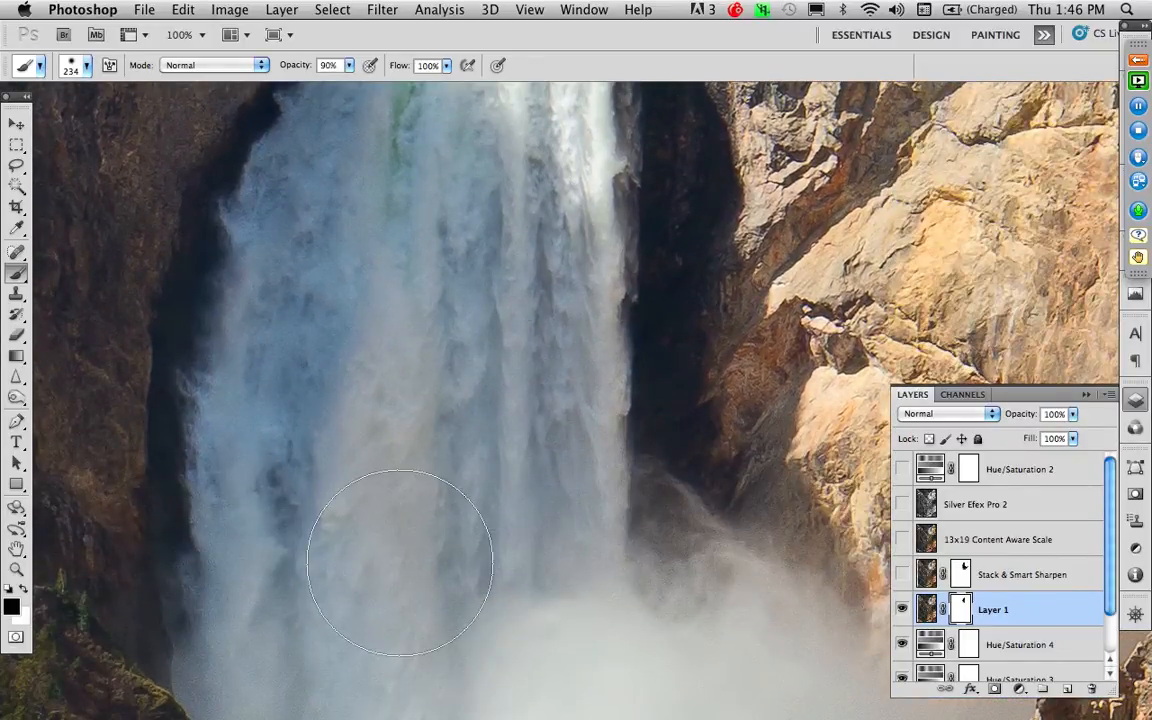
left_click_drag(400, 562, 399, 260)
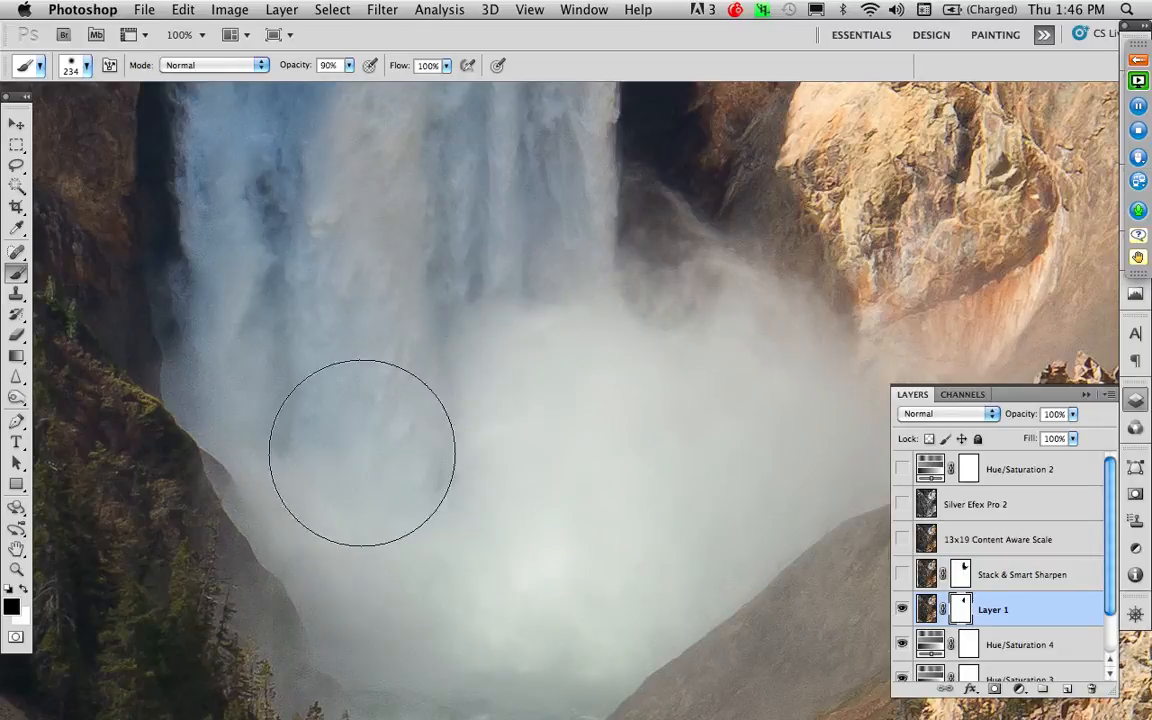
left_click_drag(394, 527, 350, 291)
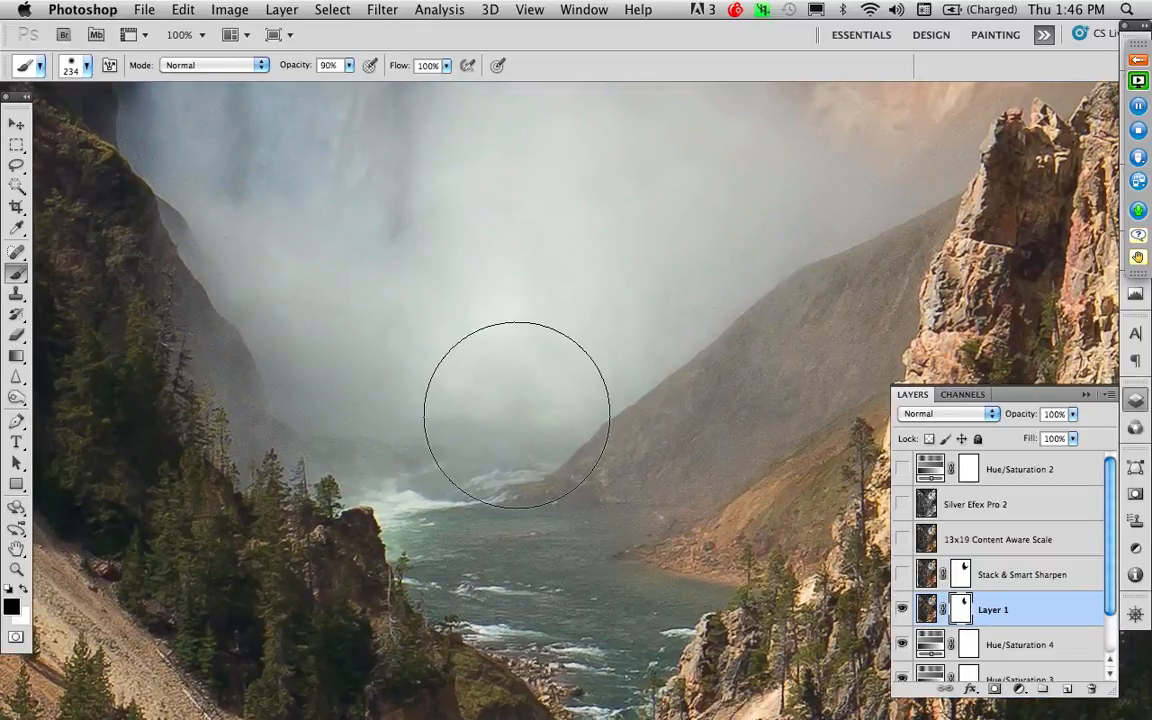
mouse_move(514, 365)
left_mouse_down()
mouse_move(610, 289)
mouse_move(578, 553)
left_mouse_up()
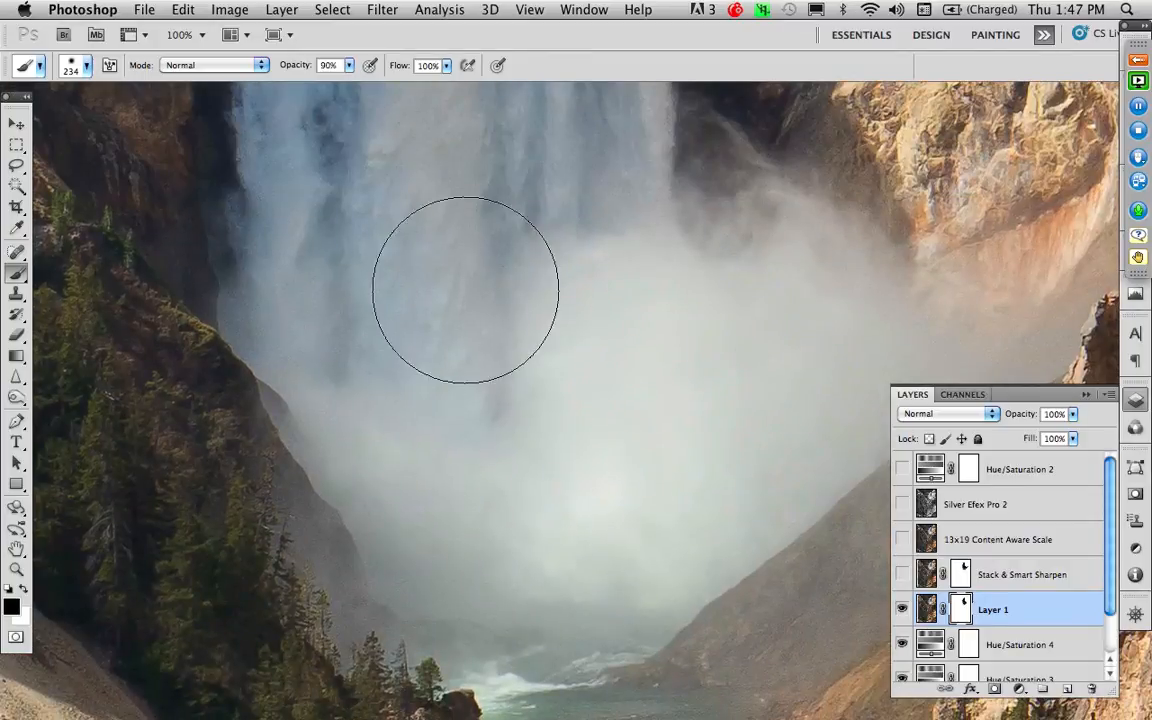
left_click_drag(620, 481, 620, 581)
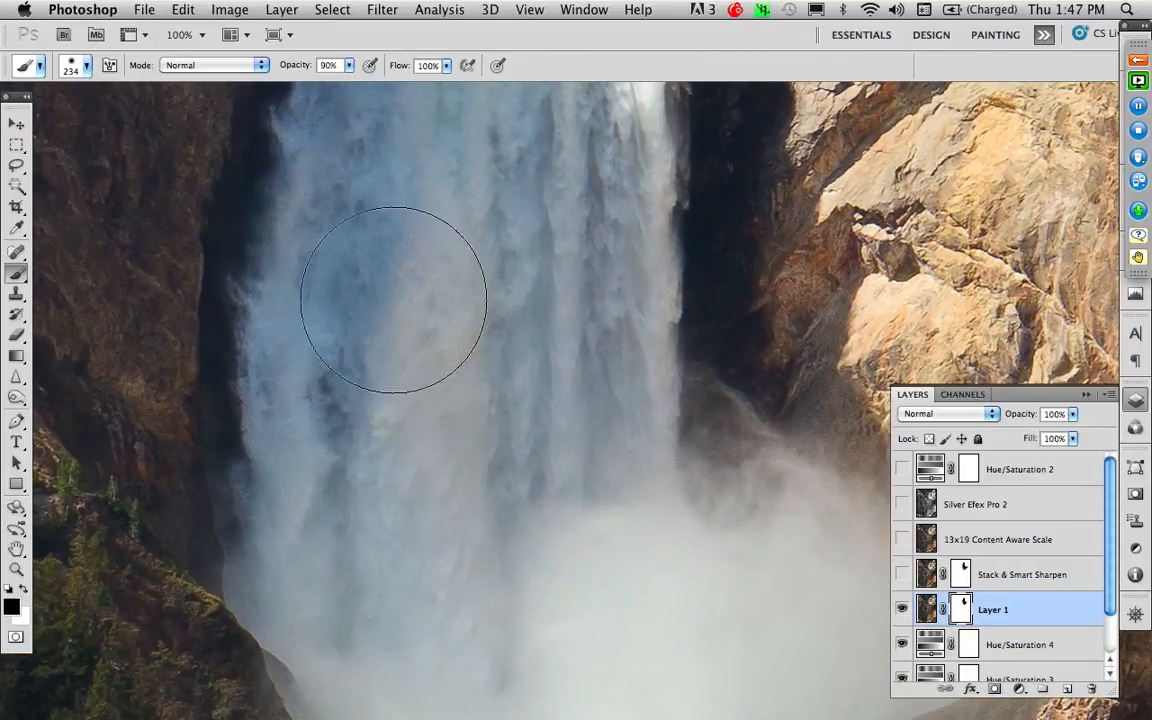
left_click_drag(514, 380, 507, 620)
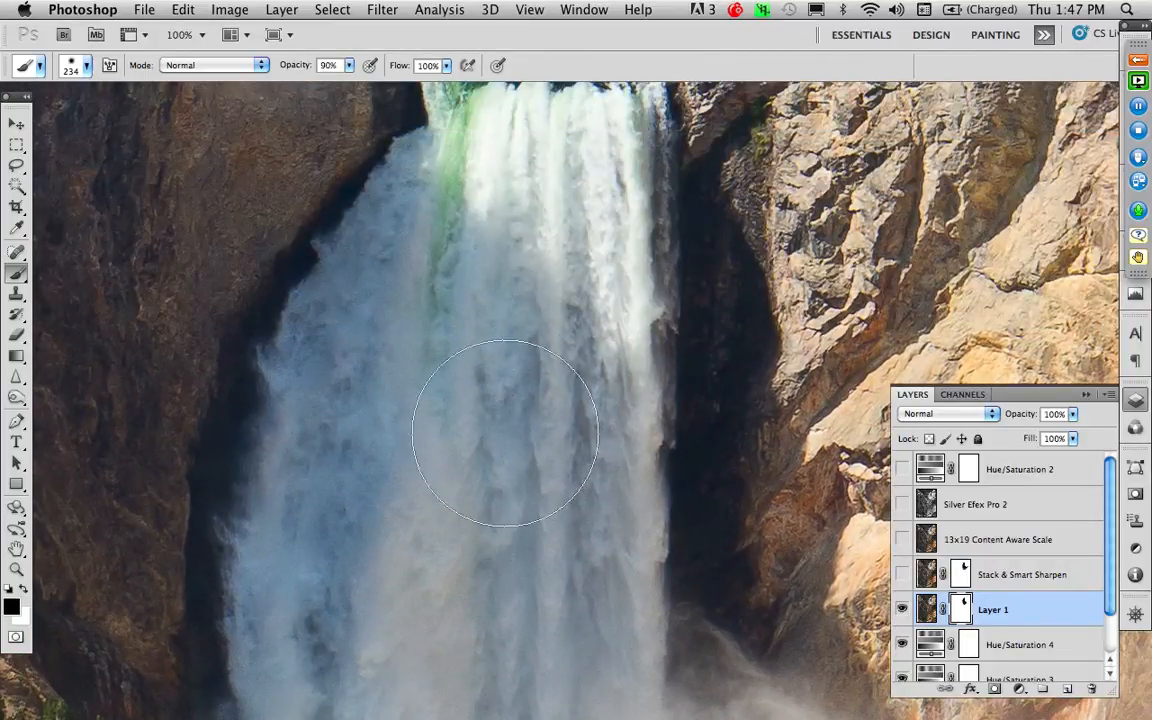
left_click_drag(399, 458, 397, 588)
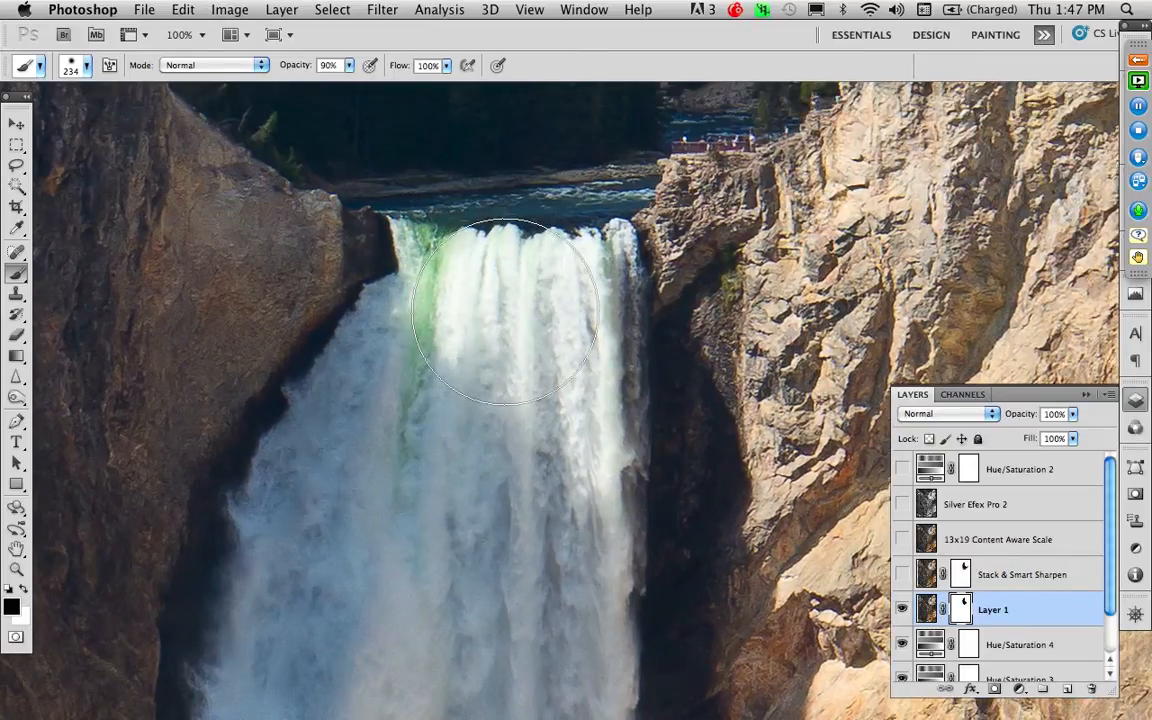
Step: Fit the whole photo in view, inspect Layer 1's mask on its own, and return to the layer's image
left_click(16, 550)
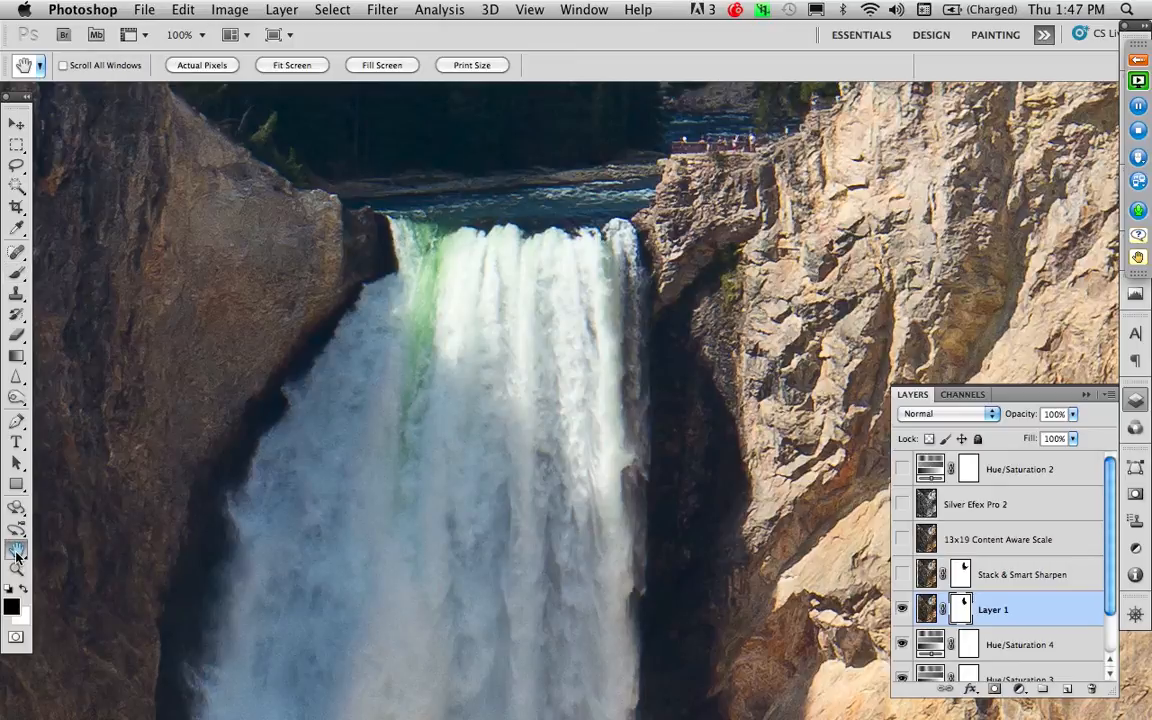
double_click(16, 550)
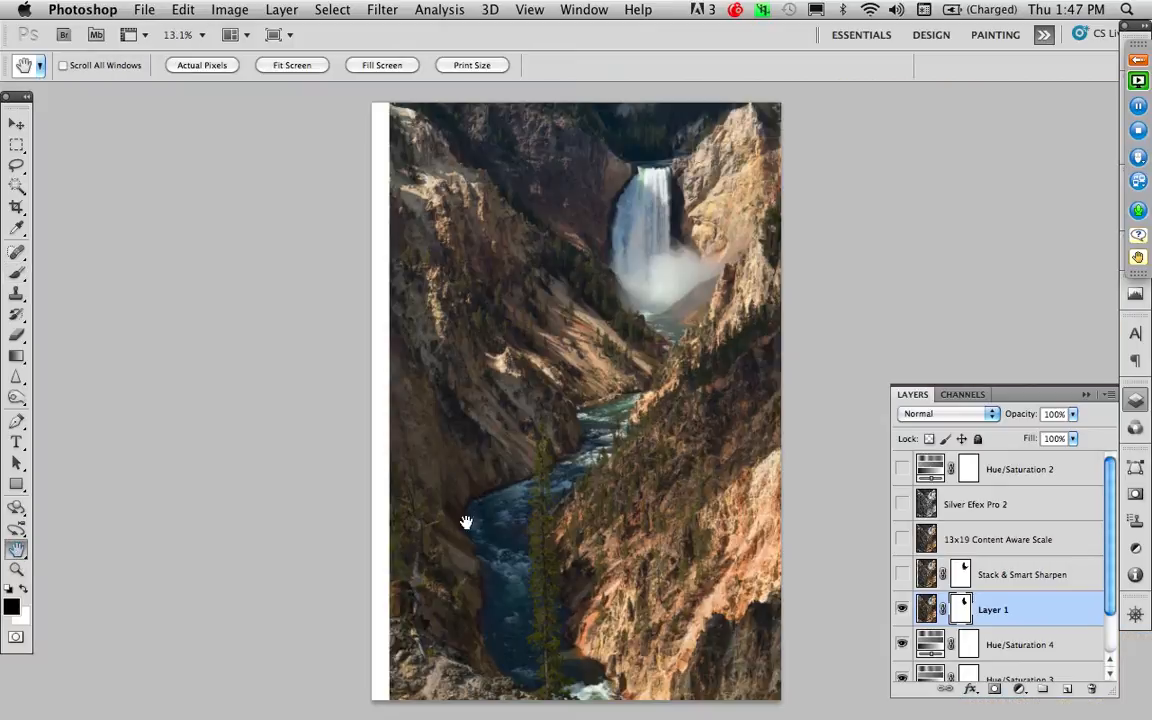
left_click(959, 609, "alt")
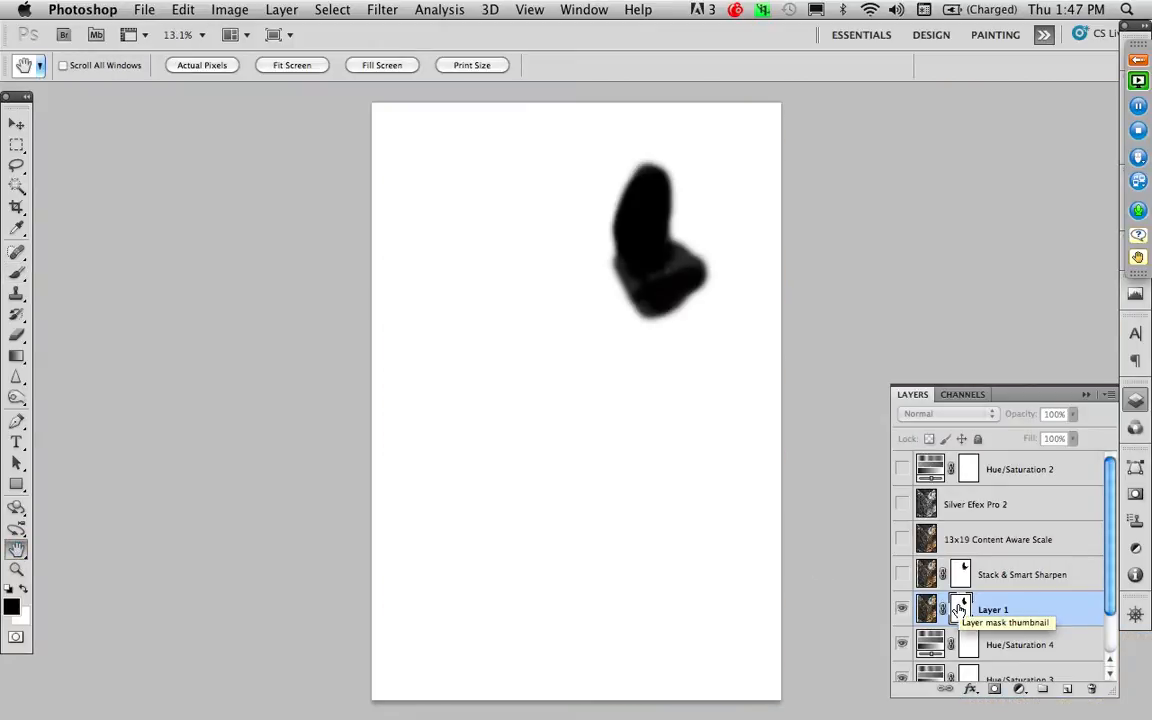
left_click(927, 609)
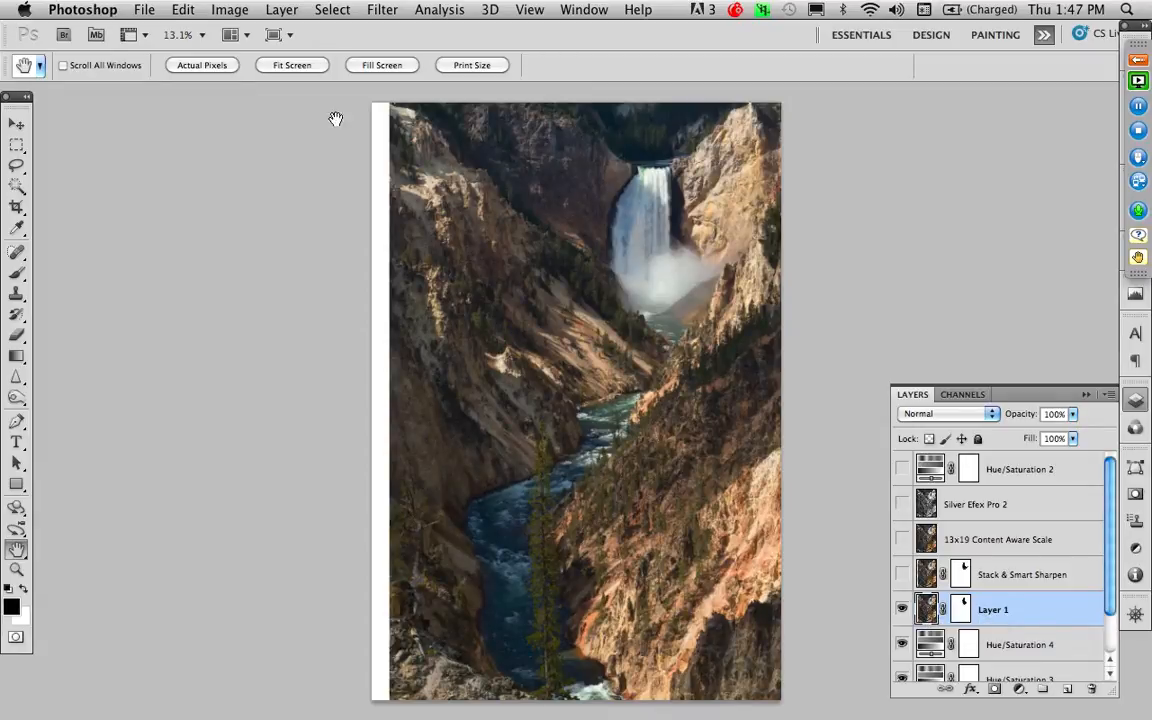
Step: Turn off resampling for the image size, try a resolution of 240 pixels/inch, and set the document width to 13 inches
left_click(229, 9)
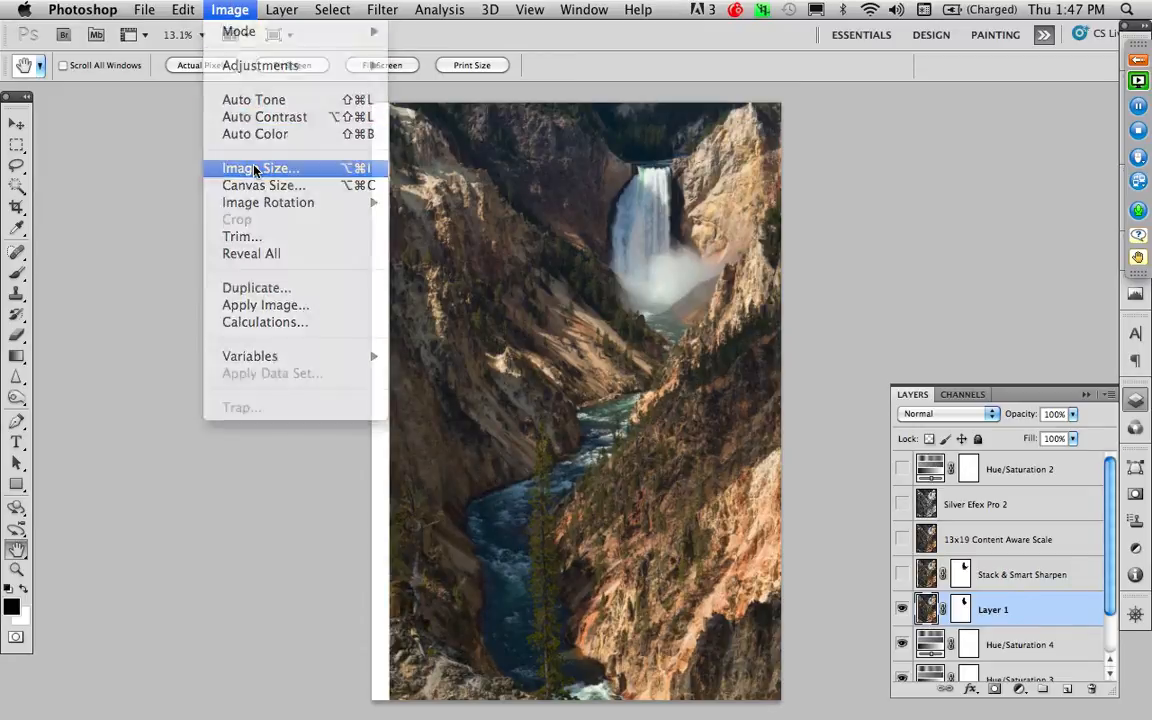
left_click(255, 168)
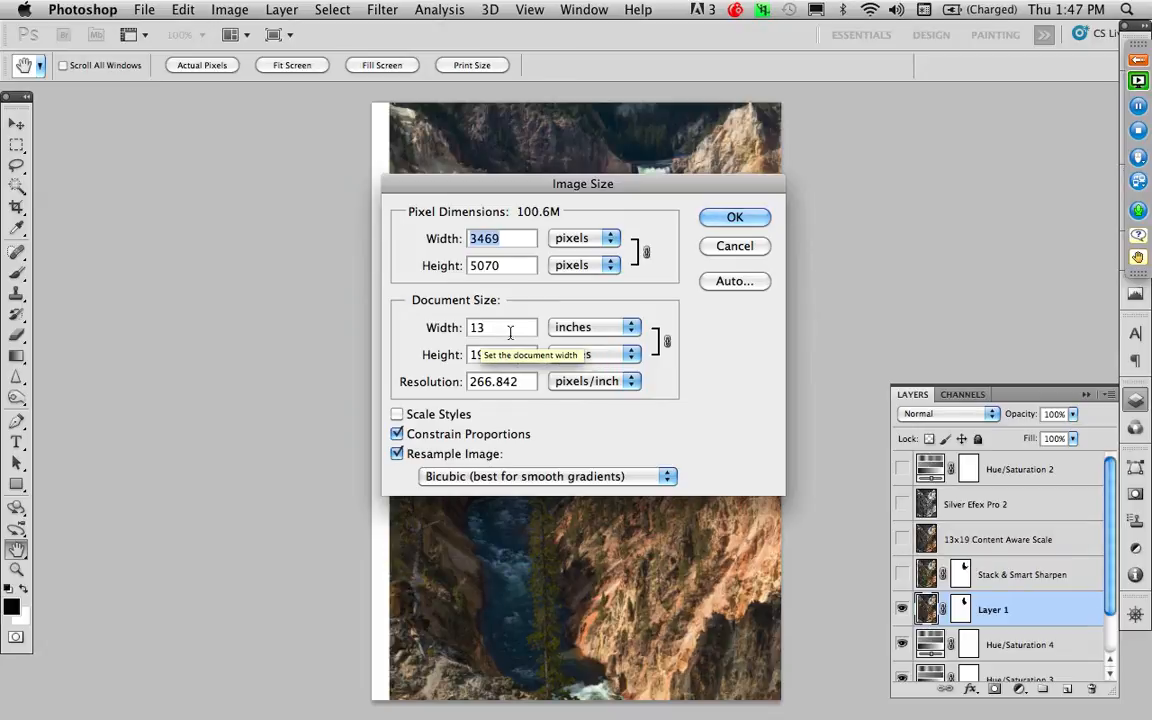
double_click(523, 386)
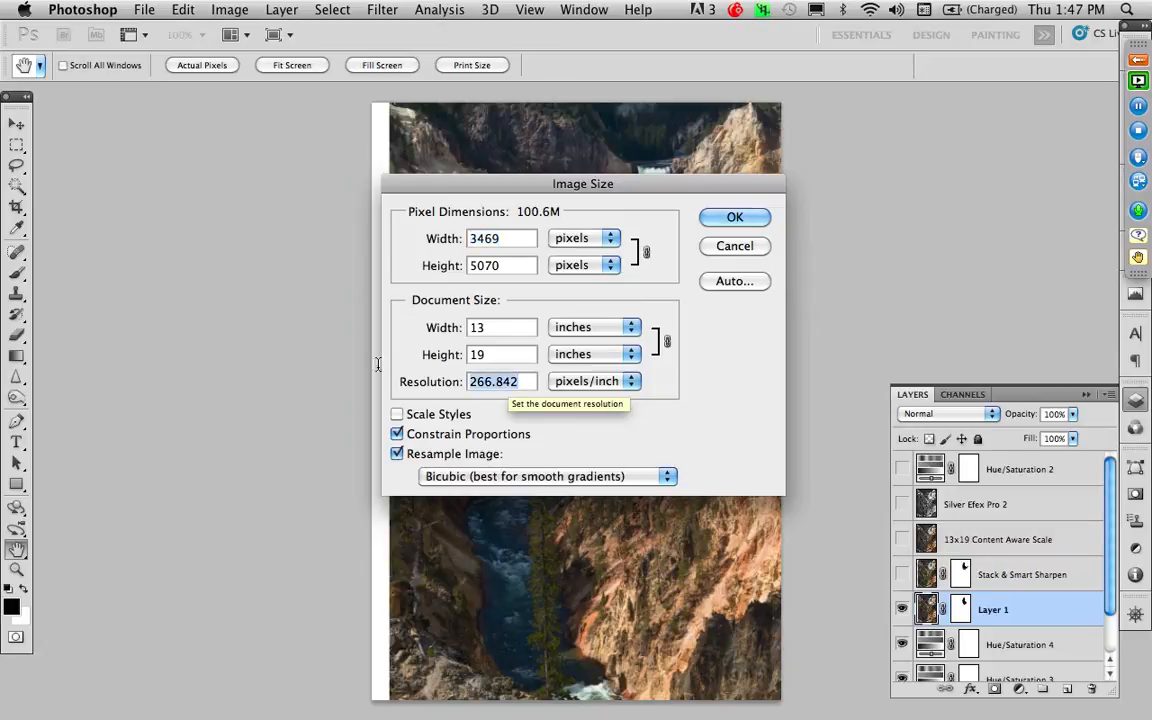
type("24")
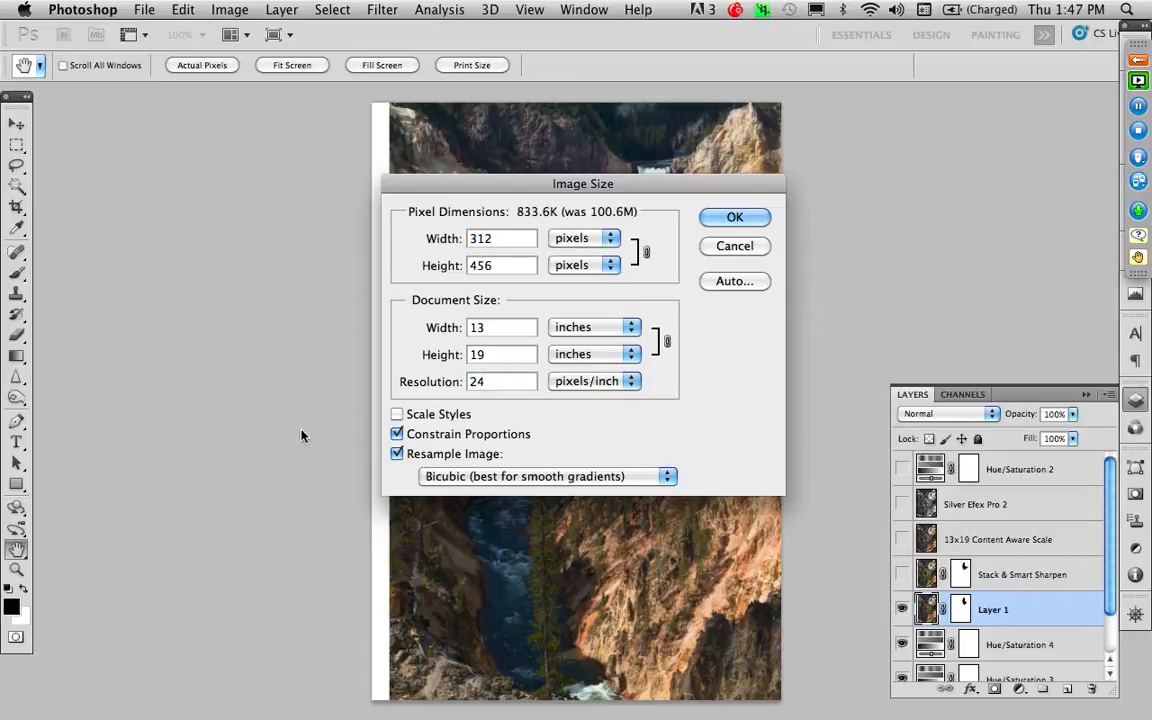
left_click(397, 454)
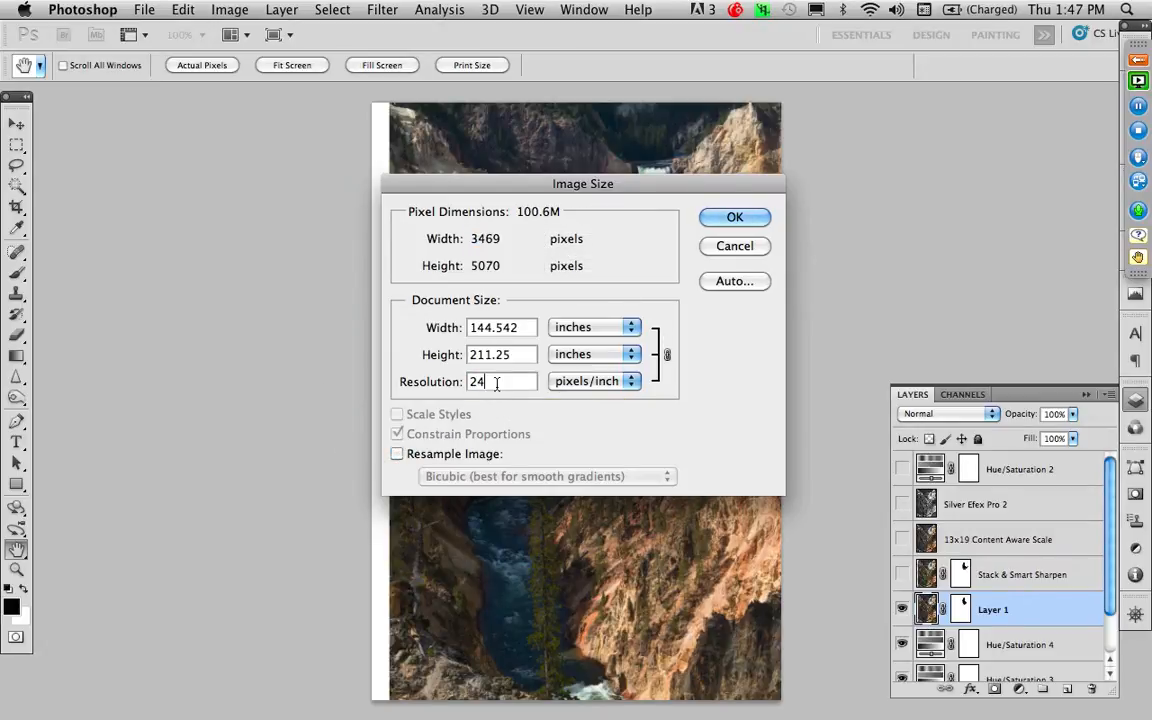
type("0")
left_click_drag(501, 382, 434, 382)
left_click_drag(521, 330, 455, 328)
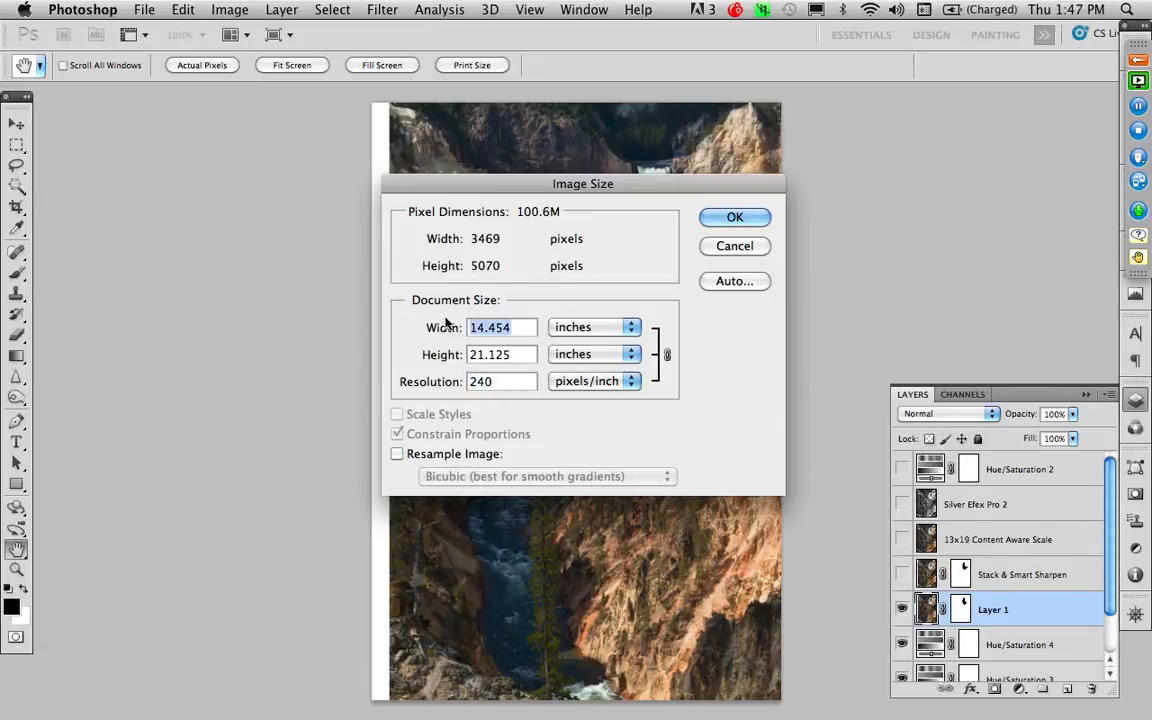
type("13")
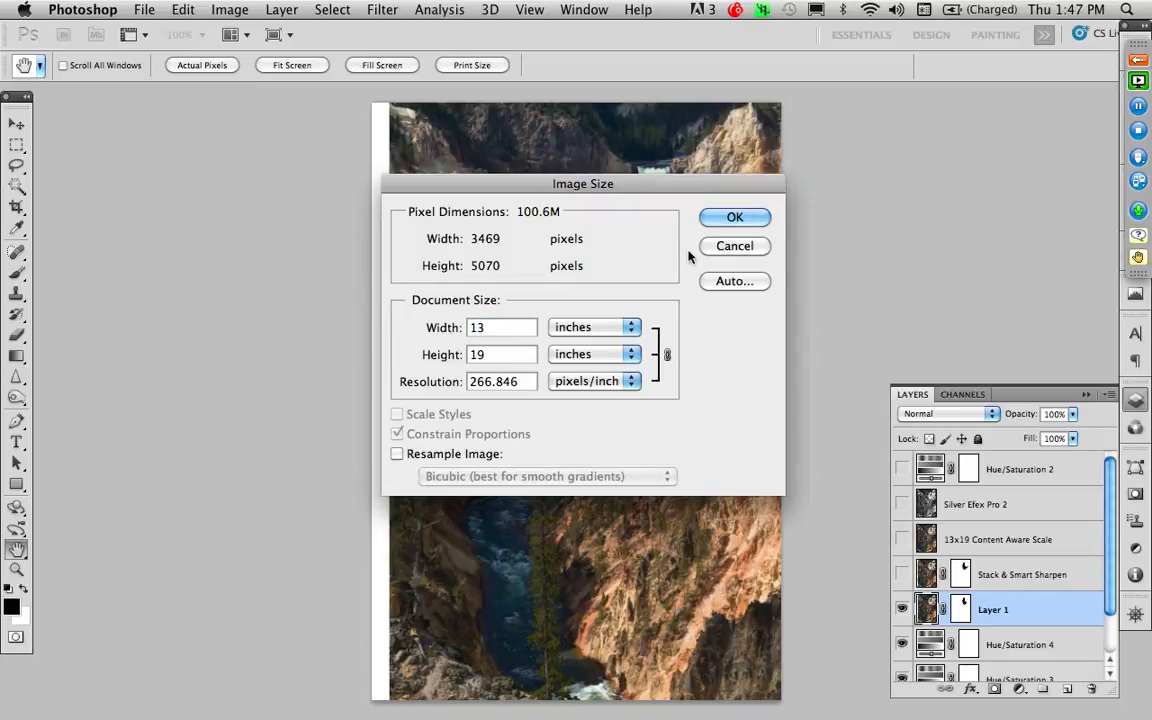
left_click(735, 219)
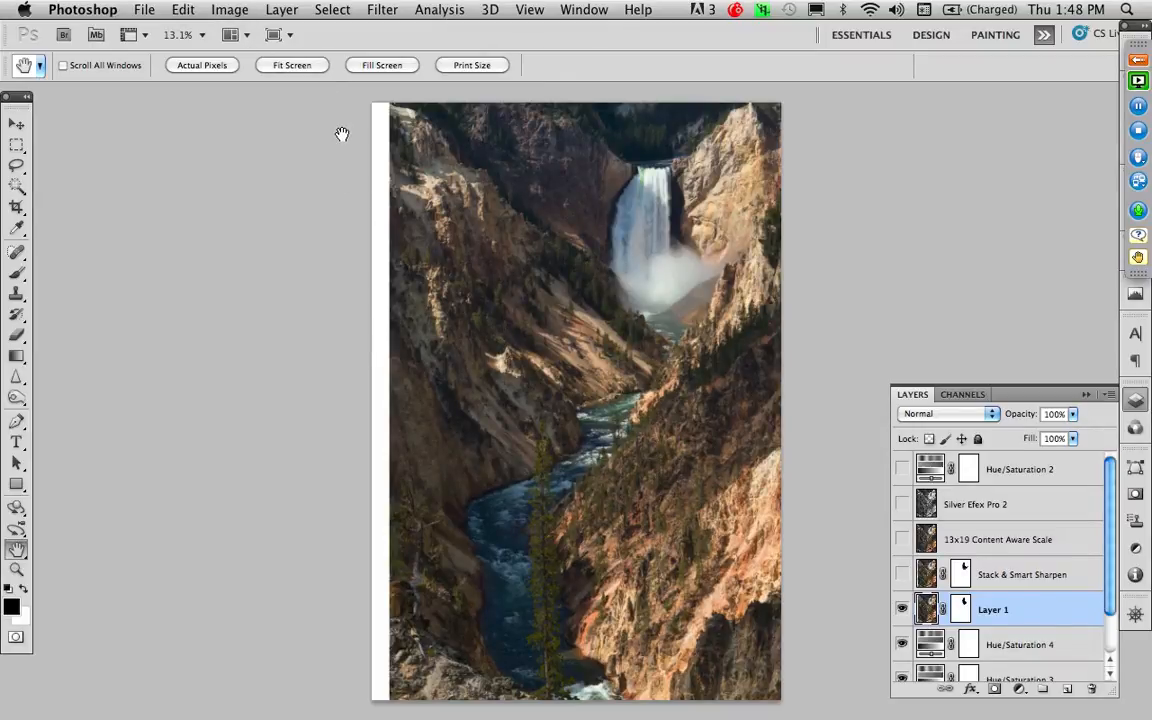
Step: Crop away the white strip along the photo's left edge, keeping the full image height
key("c")
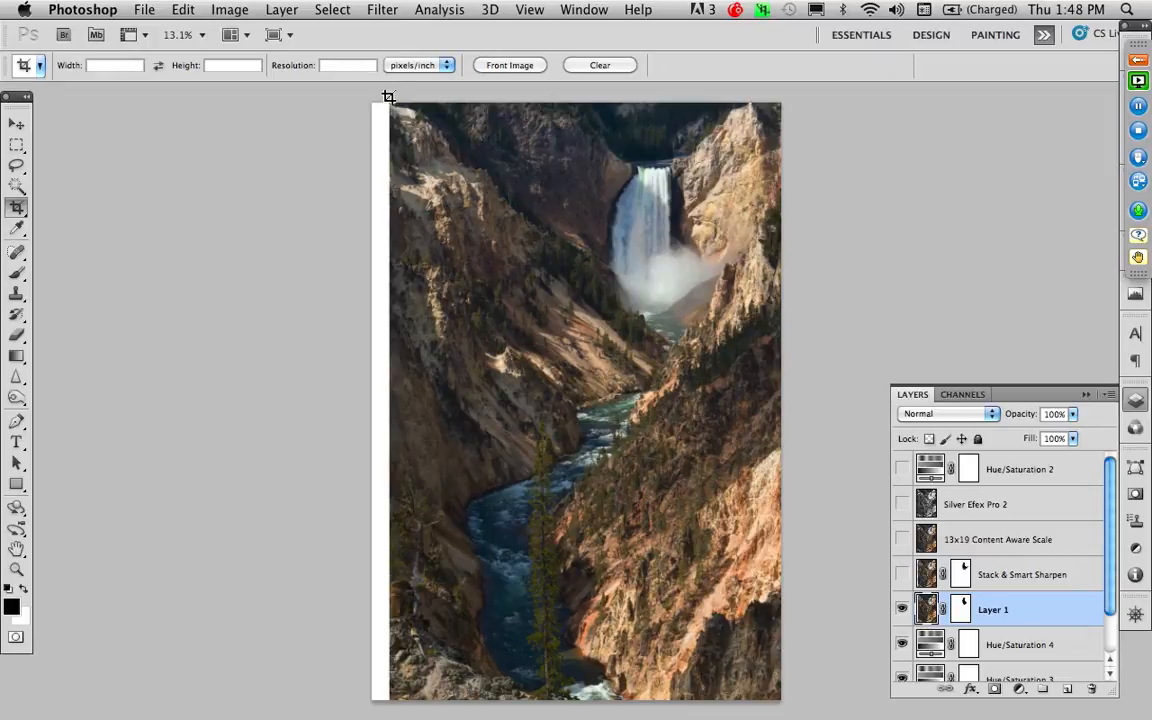
left_click_drag(388, 96, 781, 612)
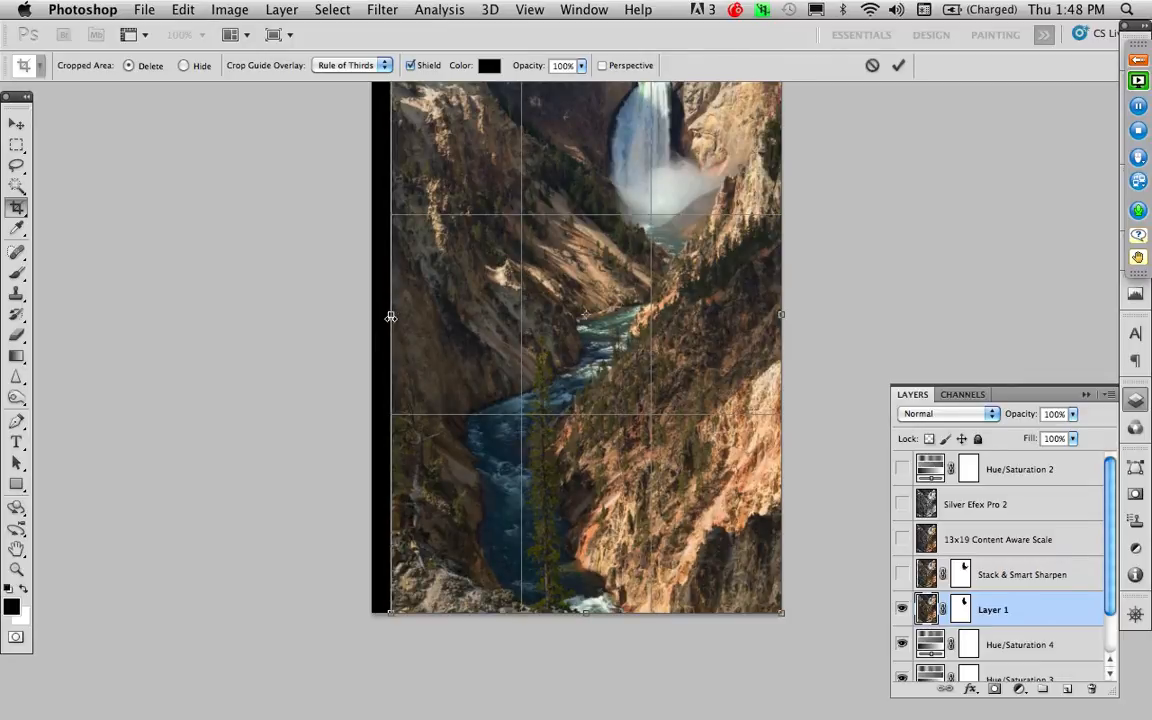
key("Return")
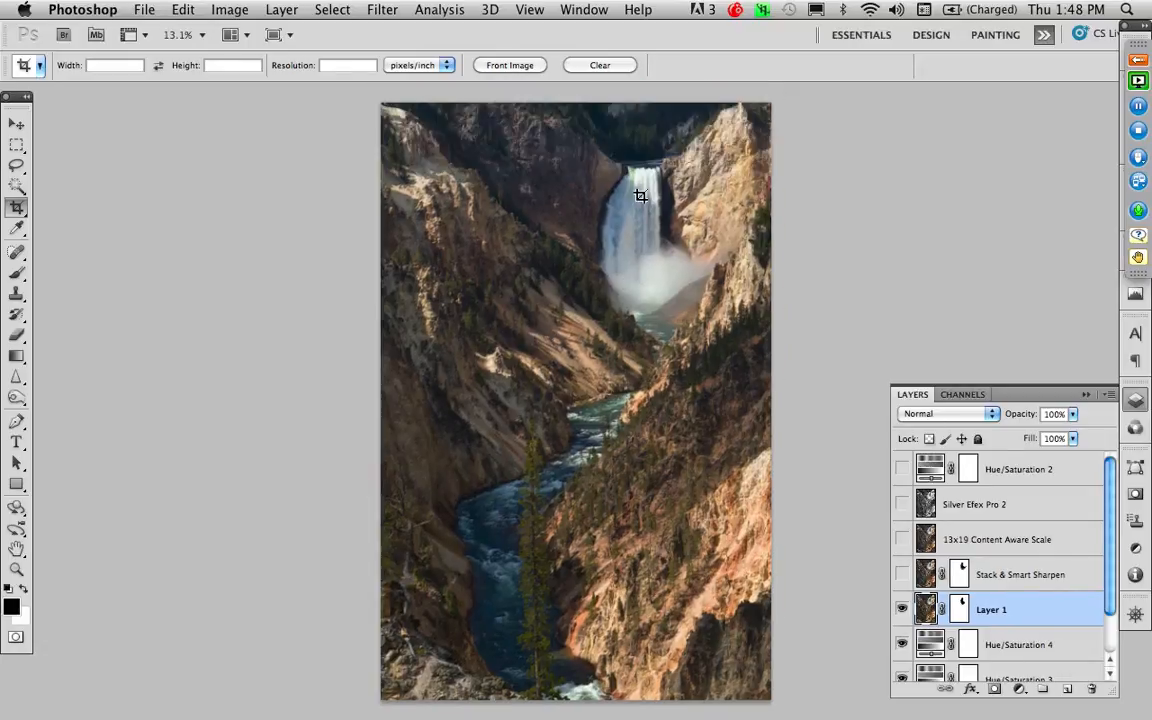
Step: Widen the canvas to 13 inches, anchored at the middle right so the white extension is added on the photo's left side
left_click(229, 9)
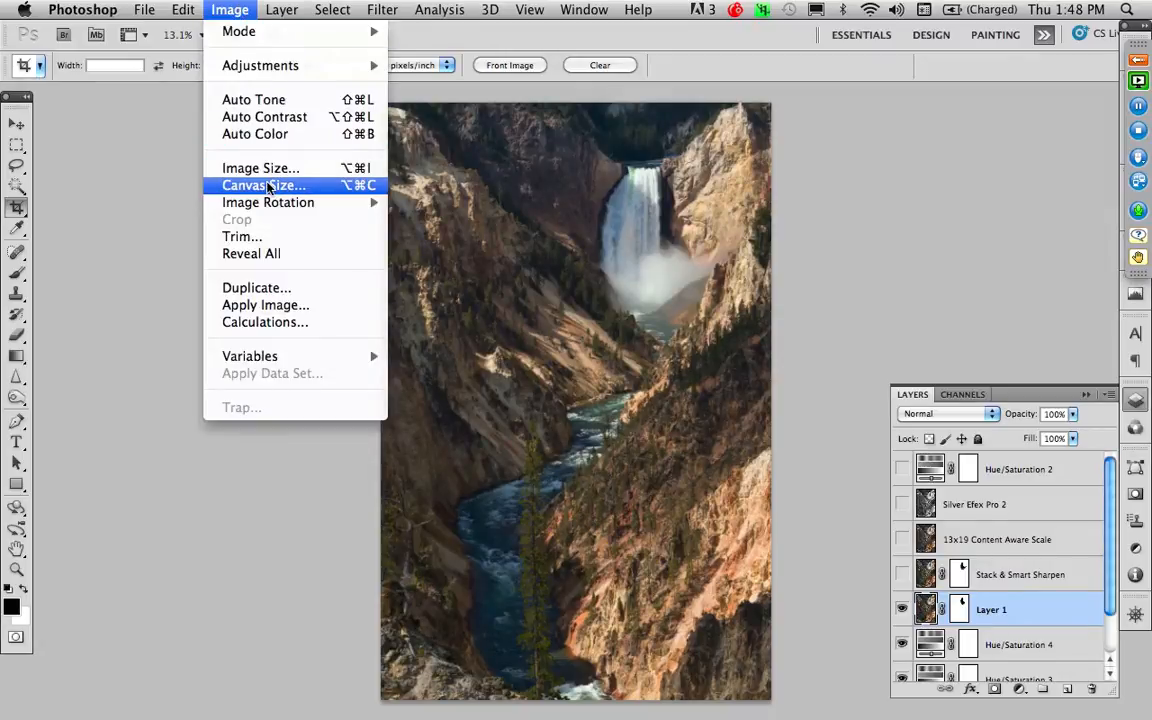
left_click(270, 186)
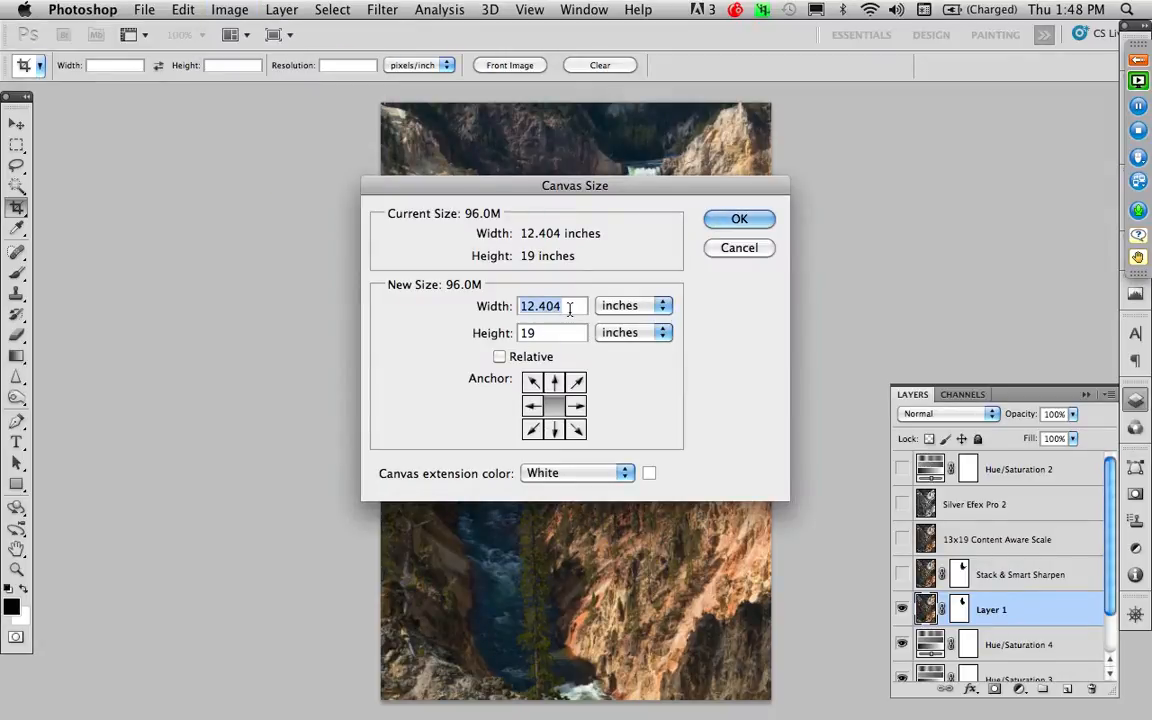
left_click_drag(568, 308, 270, 311)
type("13")
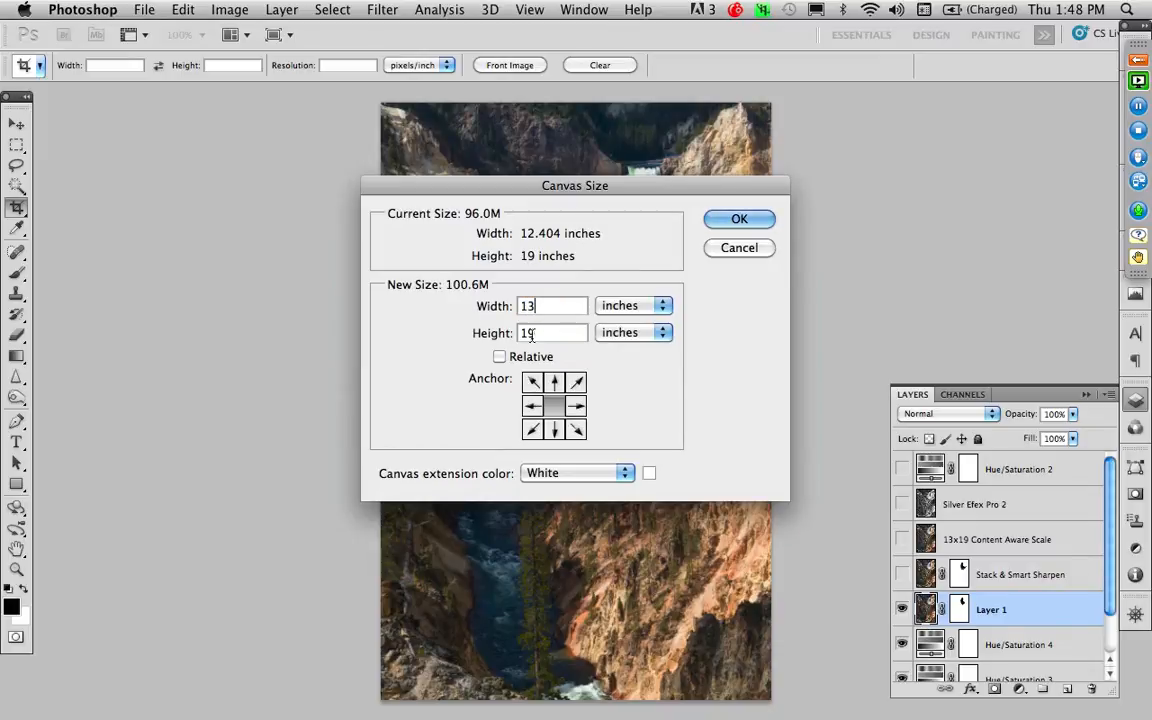
left_click(577, 405)
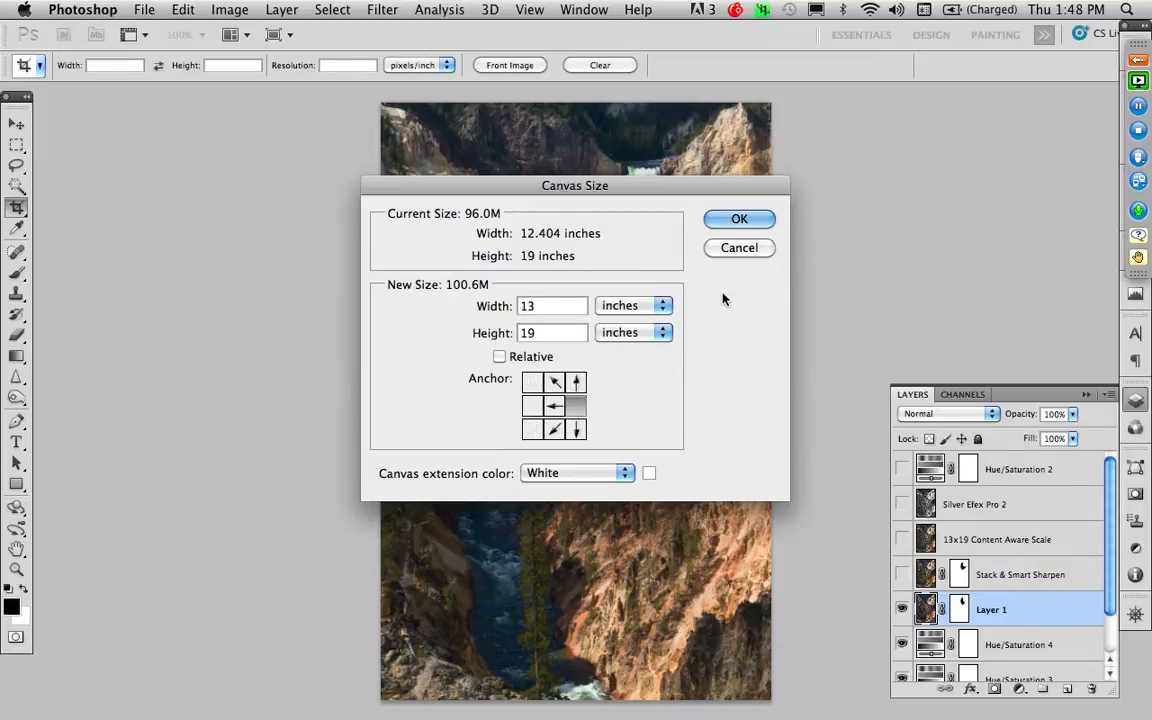
left_click(737, 221)
left_click(737, 221)
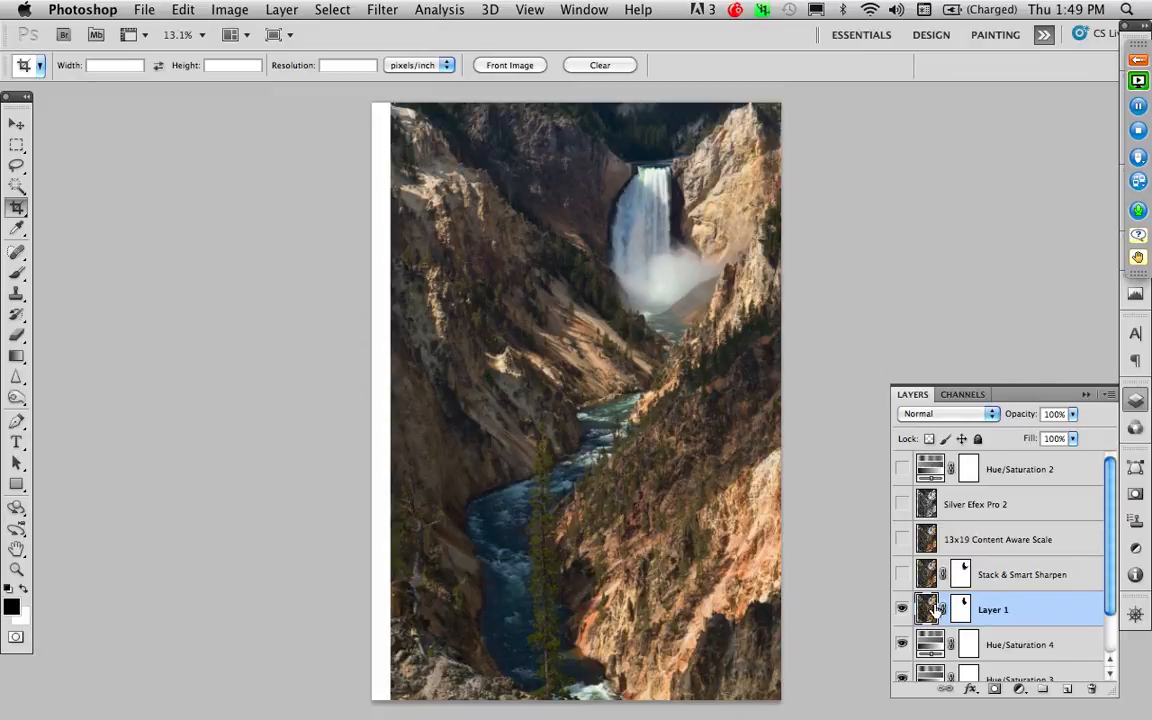
Step: Merge the visible layers into a new layer above Layer 1 and select a full-height strip along the canyon's left edge
left_click(1108, 396)
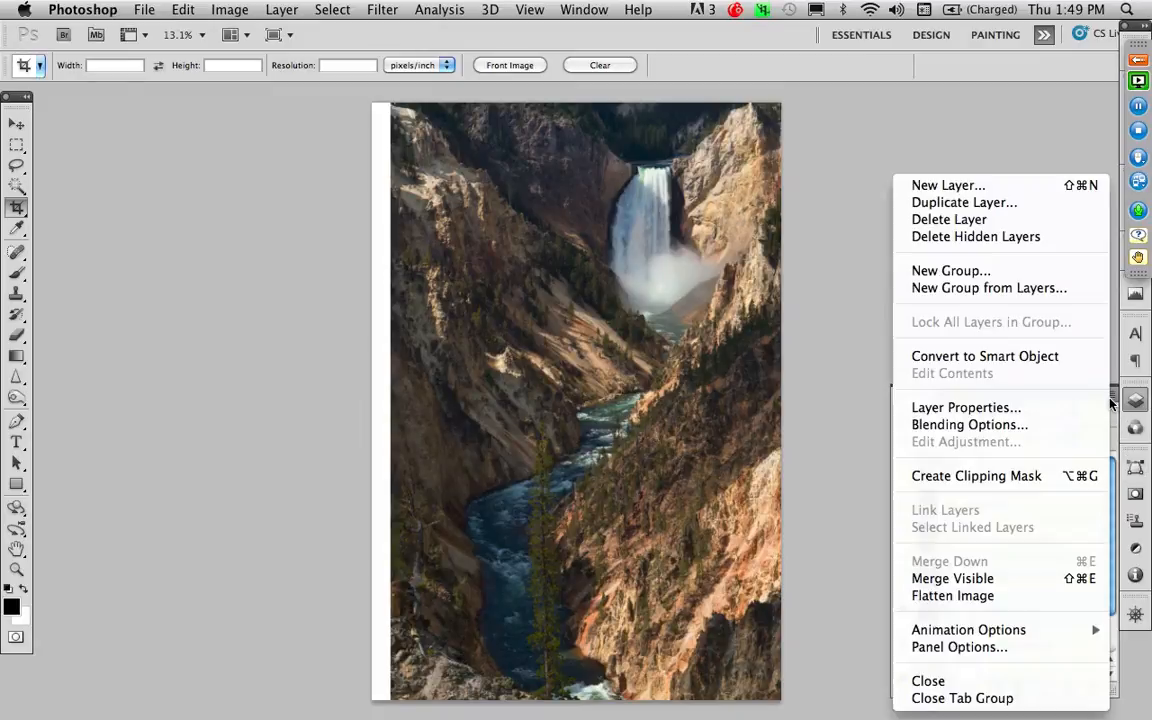
left_click(1013, 590)
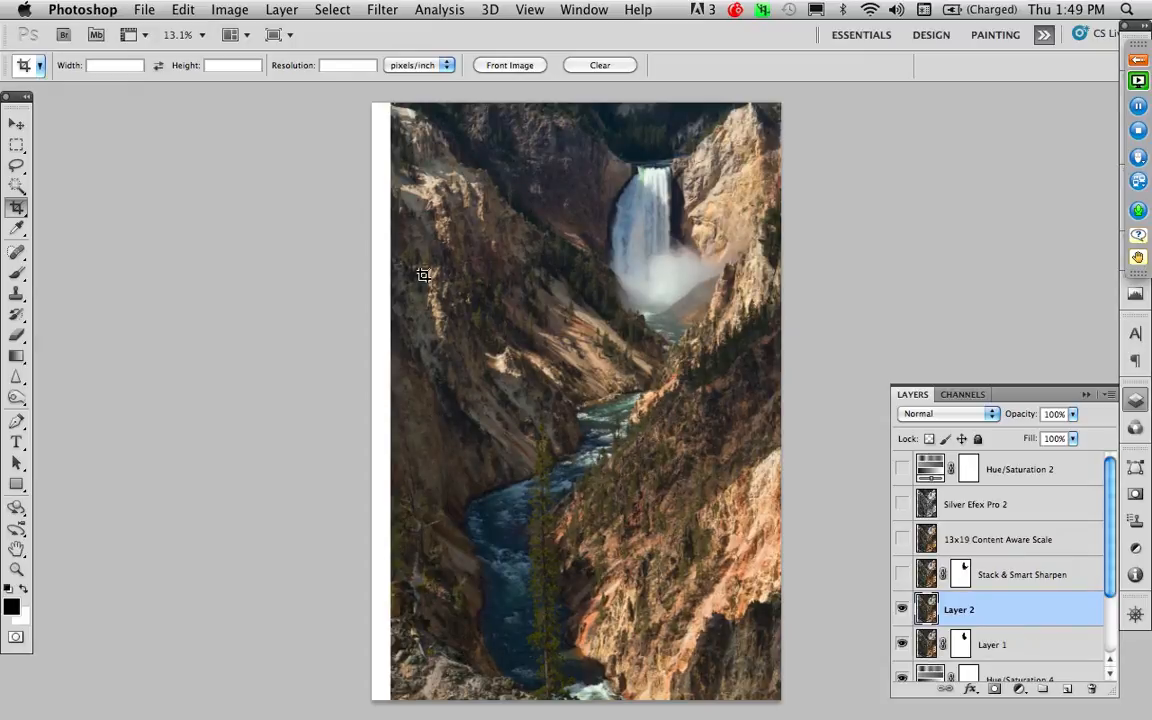
key("m")
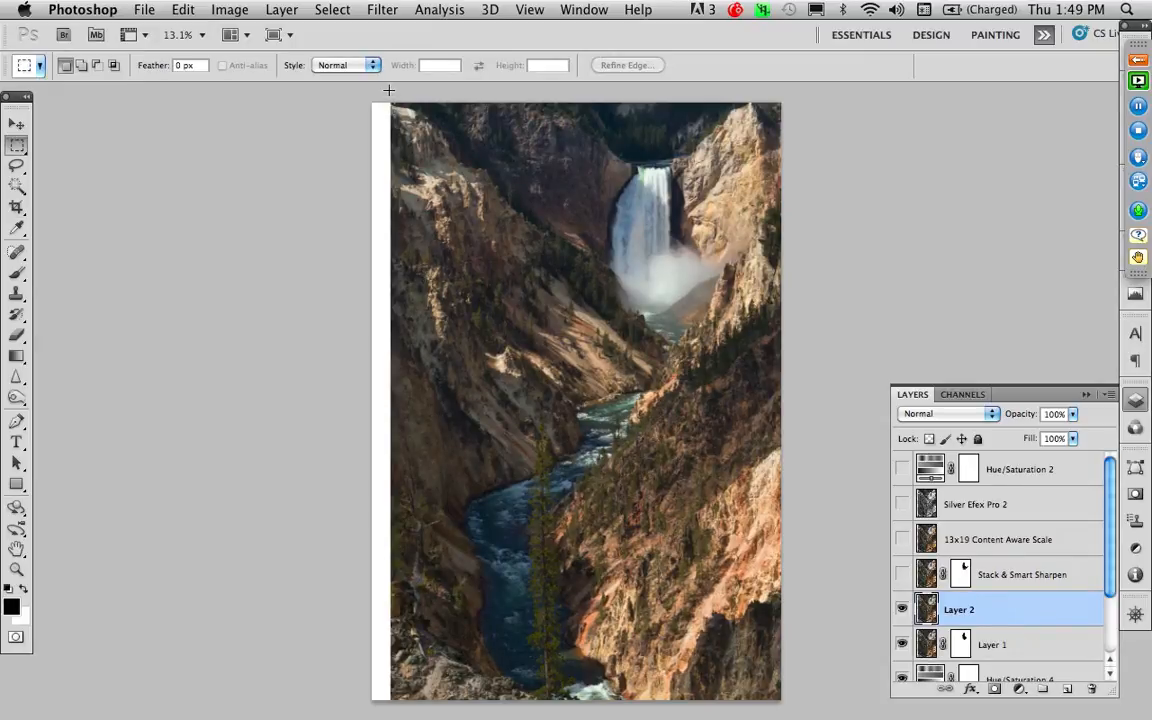
left_click_drag(391, 97, 461, 686)
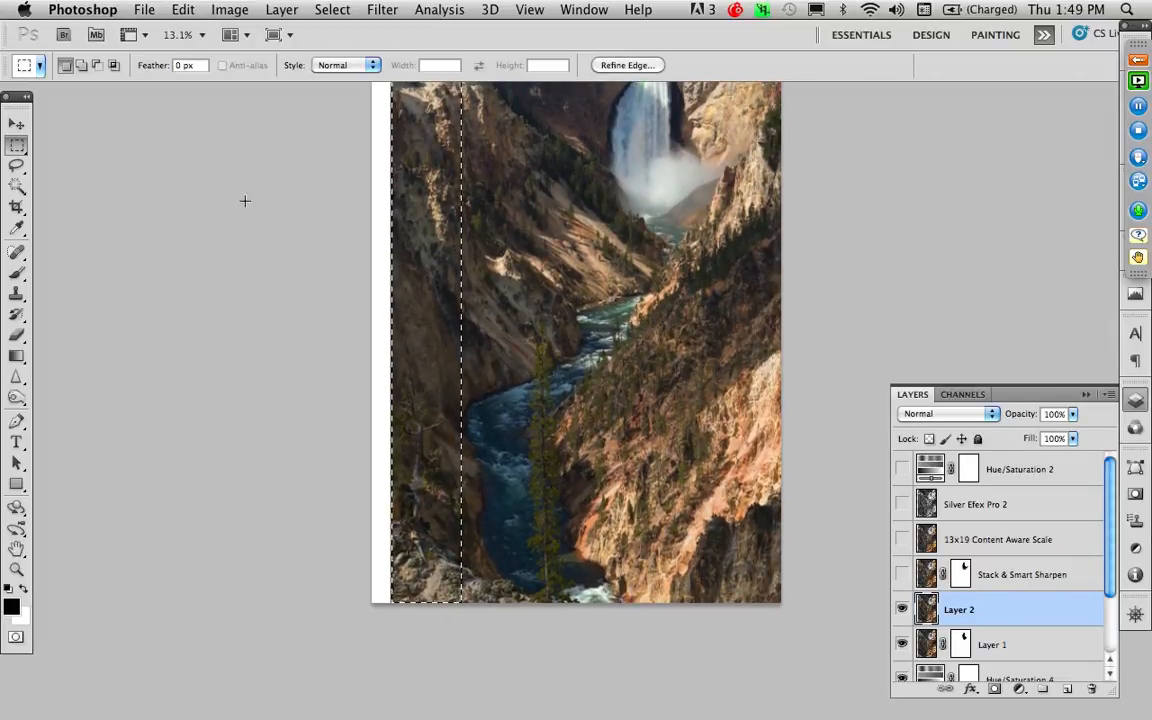
Step: Content-Aware Scale the selected strip leftward to about 128% width to cover the white band, deselect, and compare with the layer hidden
left_click(186, 15)
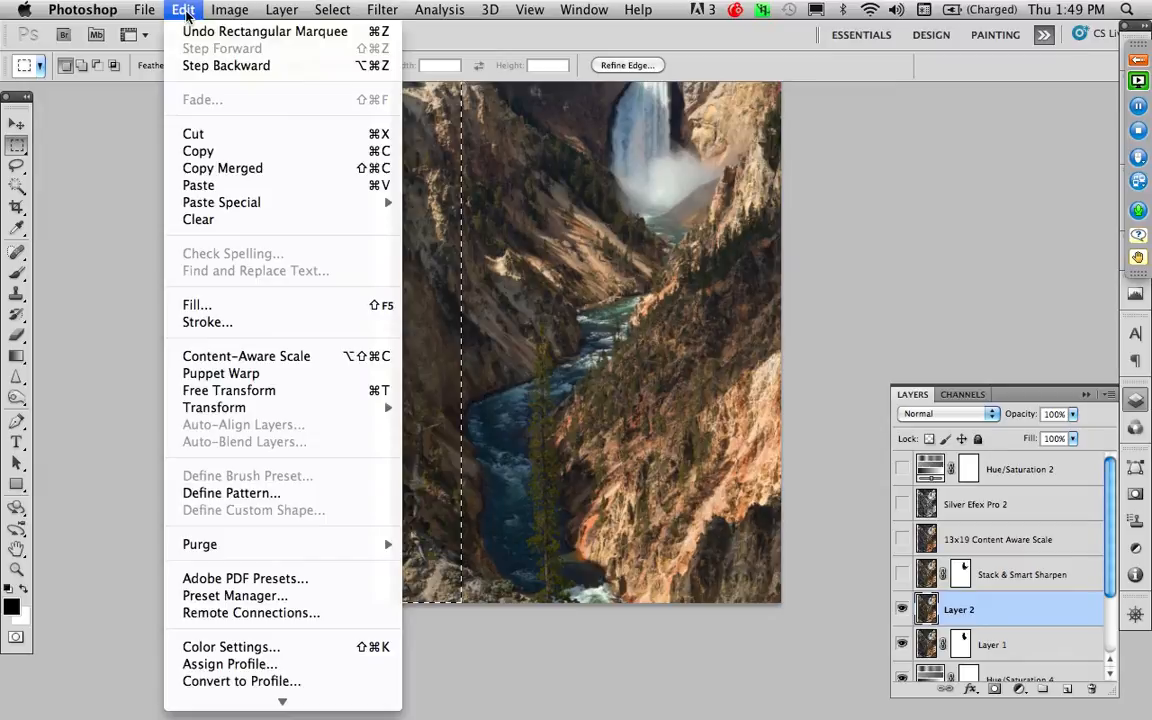
left_click(250, 356)
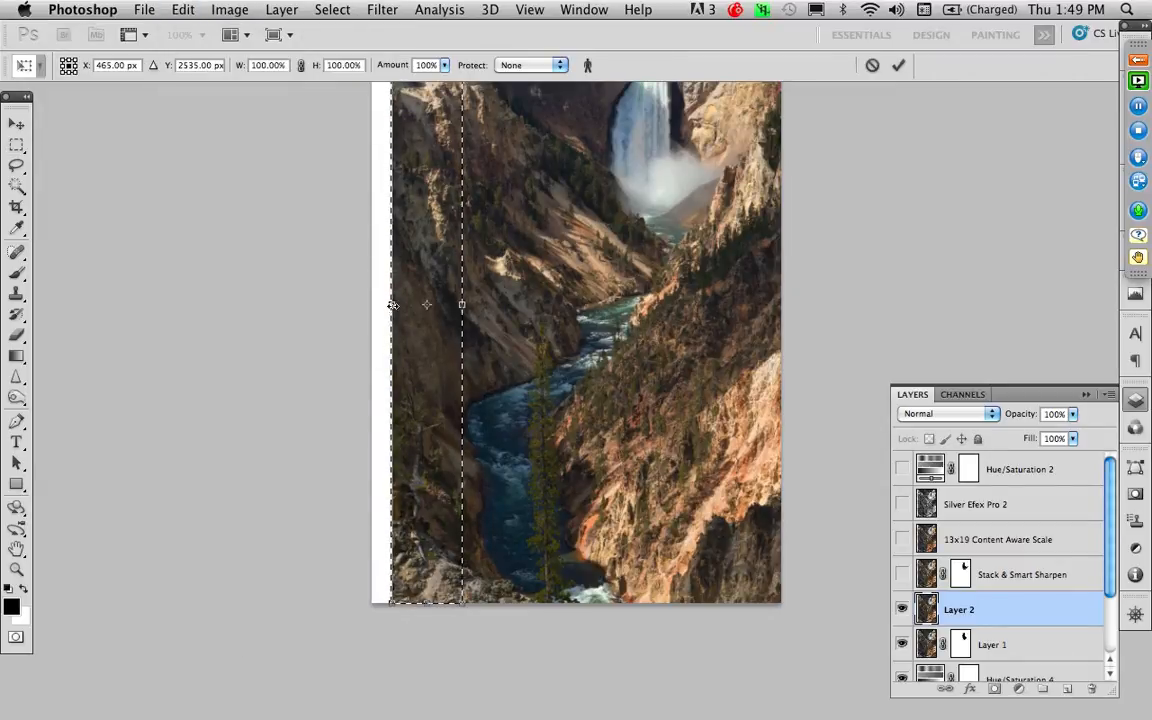
left_click_drag(385, 304, 367, 304)
left_click_drag(524, 318, 496, 398)
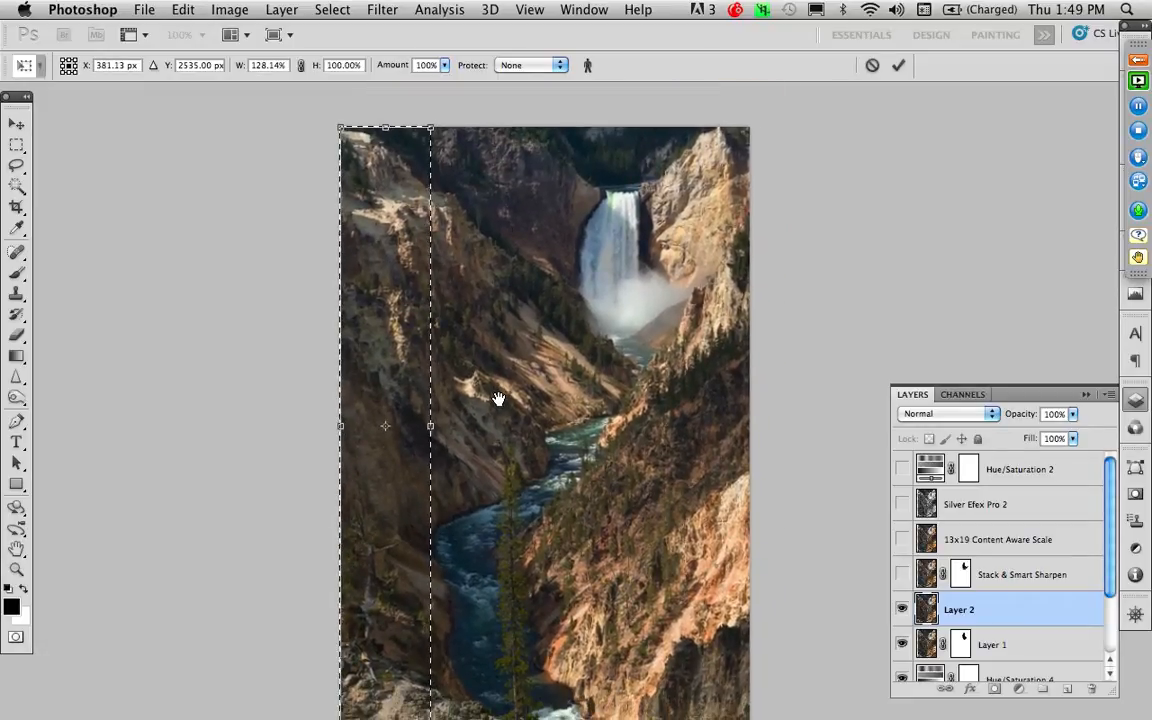
key("Return")
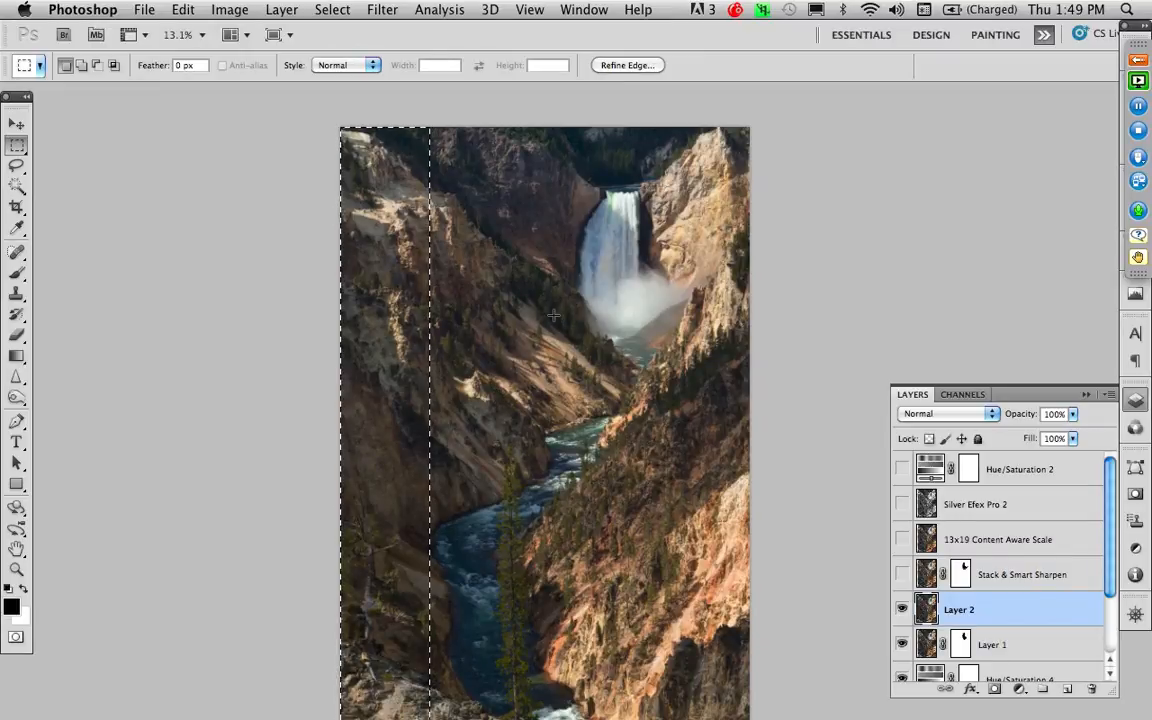
key("super+d")
scroll(544, 388, "down", 3)
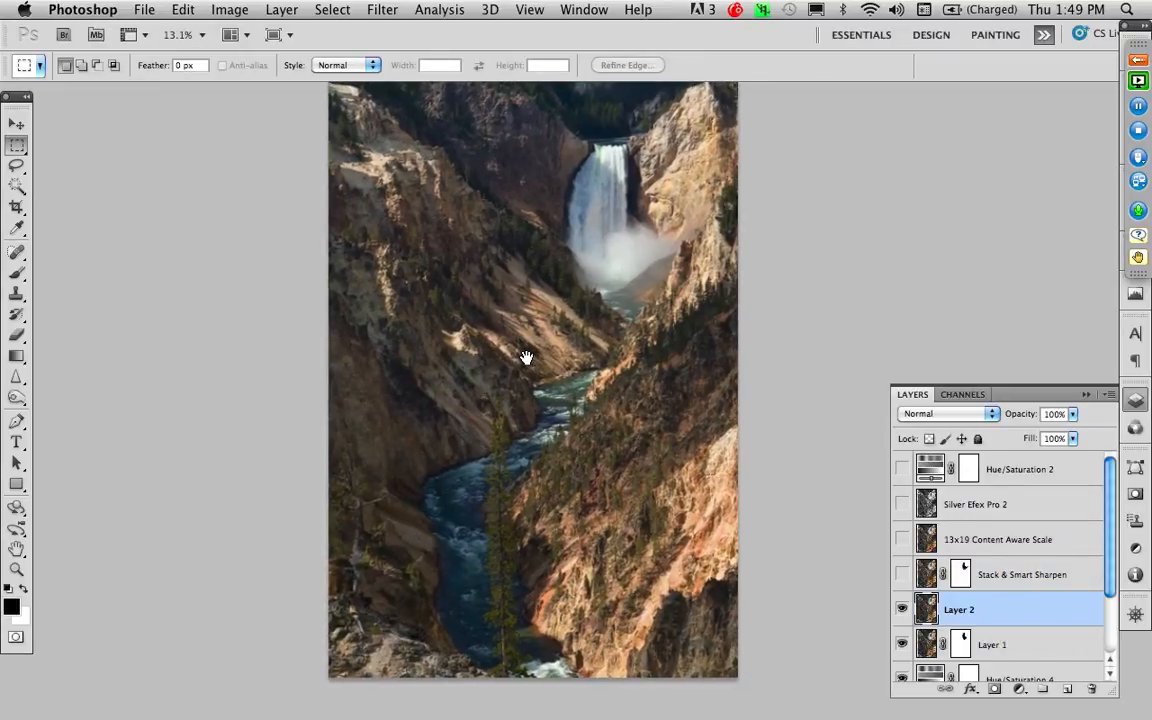
left_click(903, 609)
left_click(903, 609)
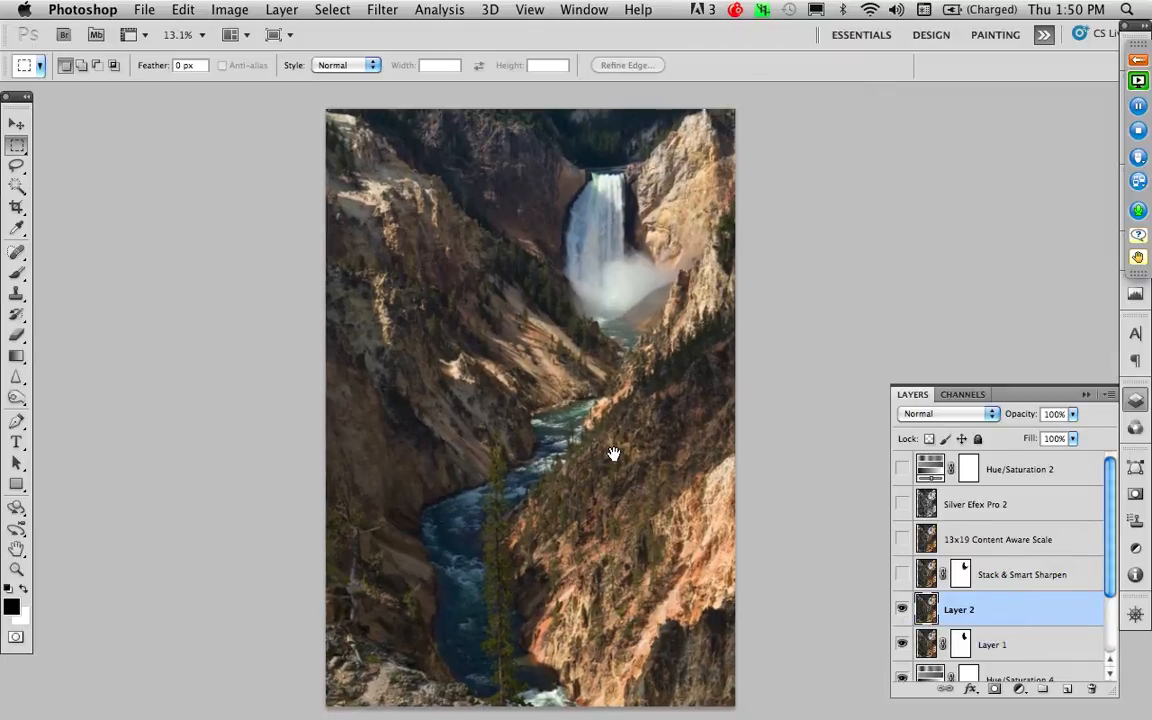
Step: Add a new layer above Layer 2 in Overlay blend mode and fill it with 50% gray at 100% opacity
left_click(1069, 691)
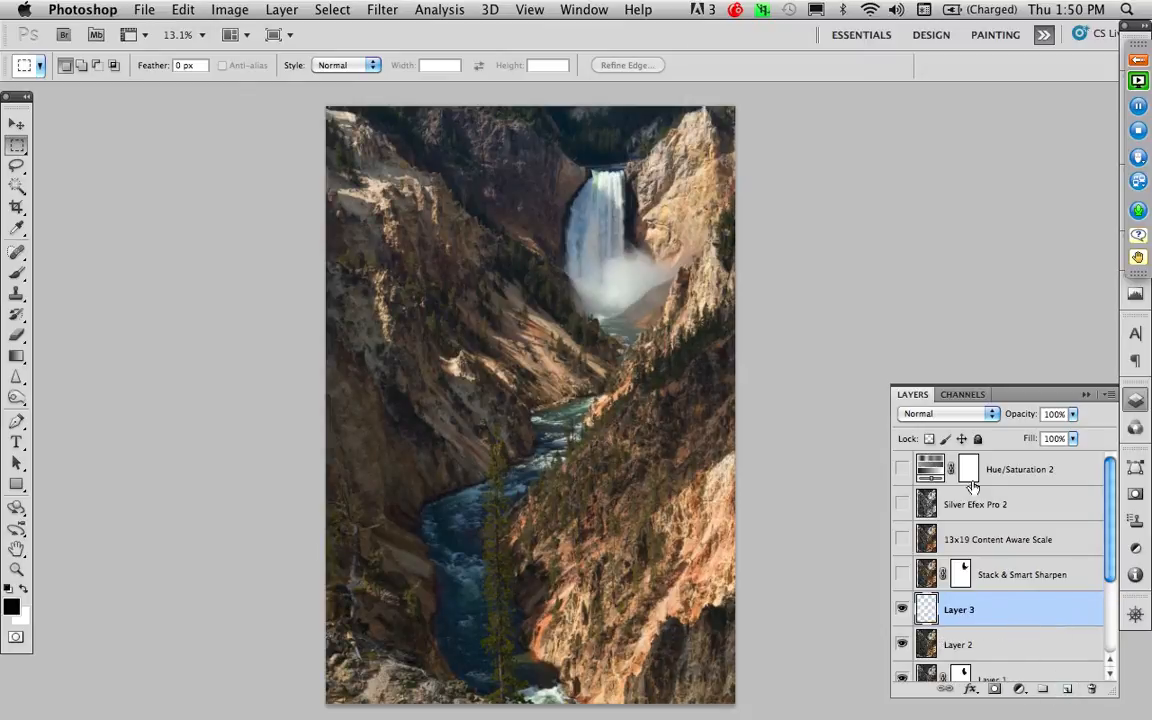
left_click(964, 413)
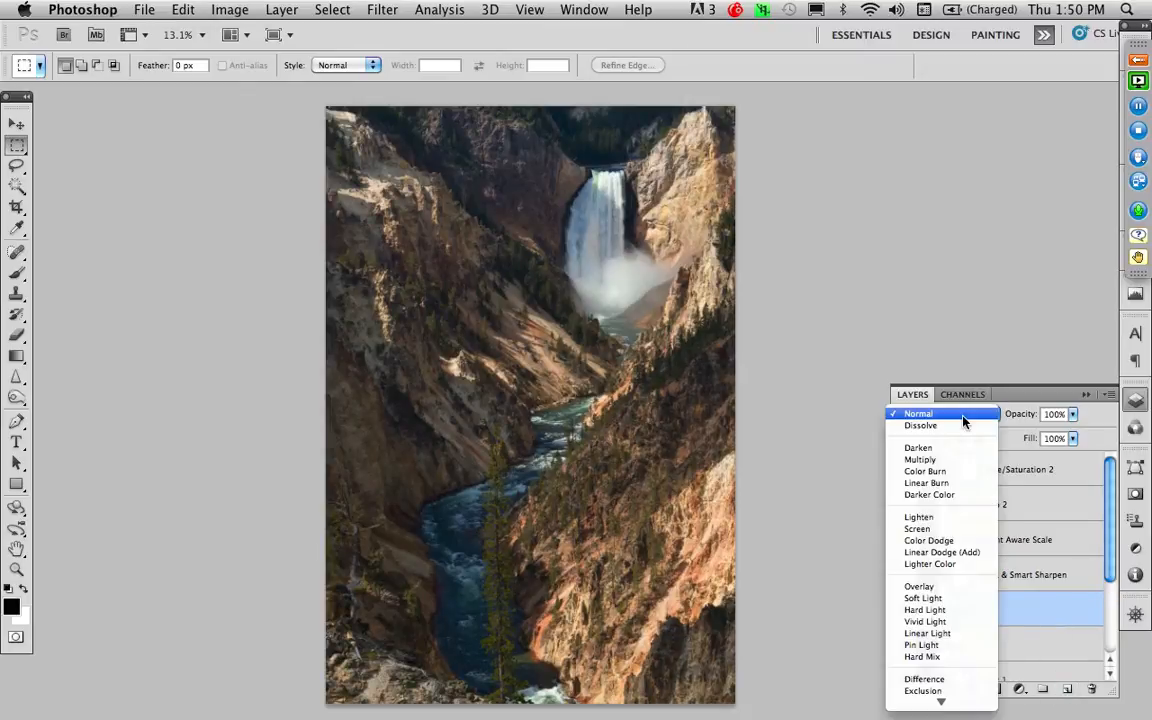
left_click(948, 588)
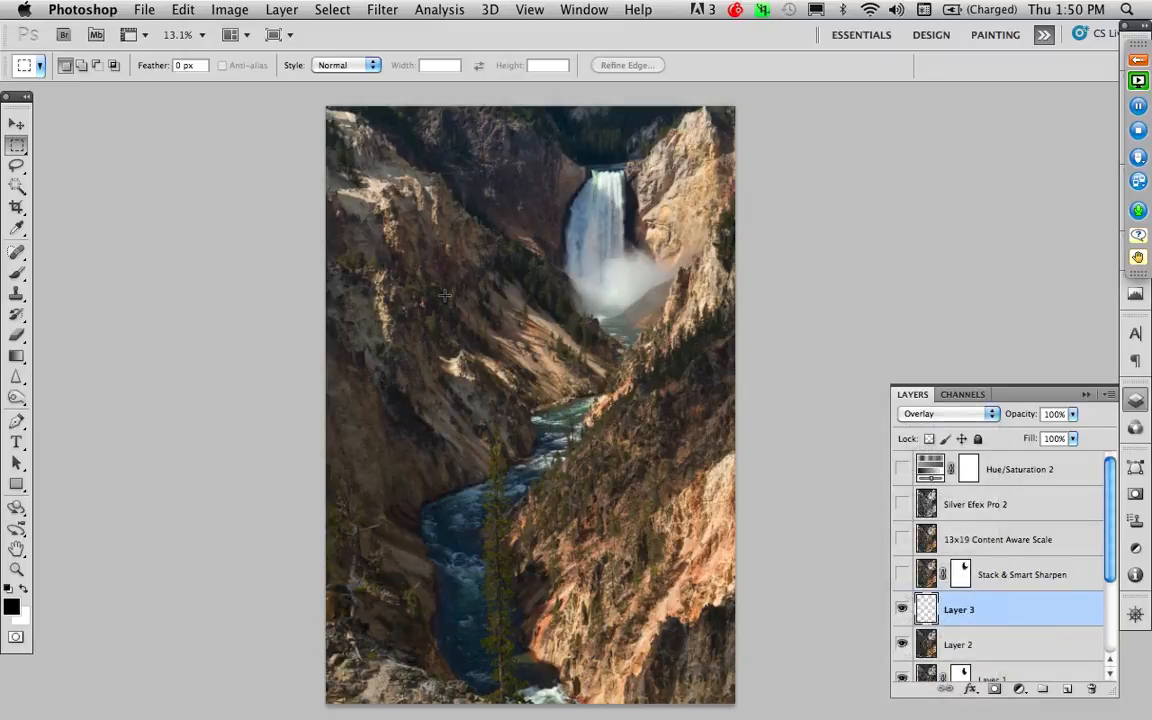
left_click(184, 10)
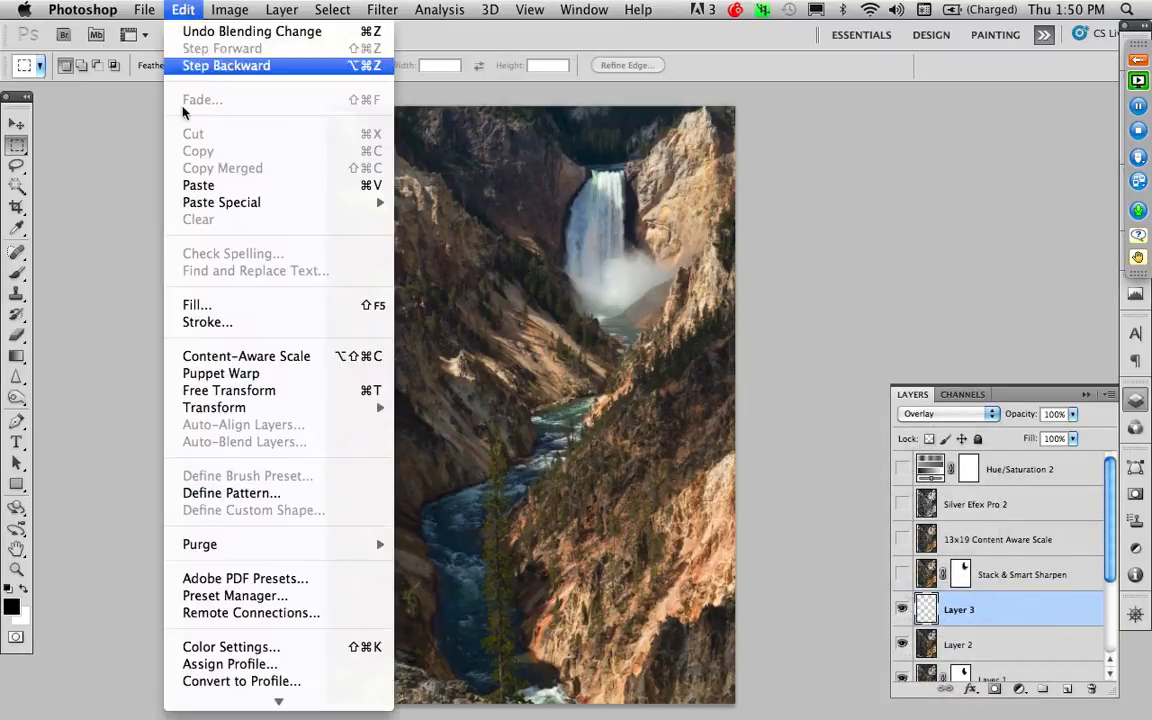
left_click(220, 301)
left_click(612, 246)
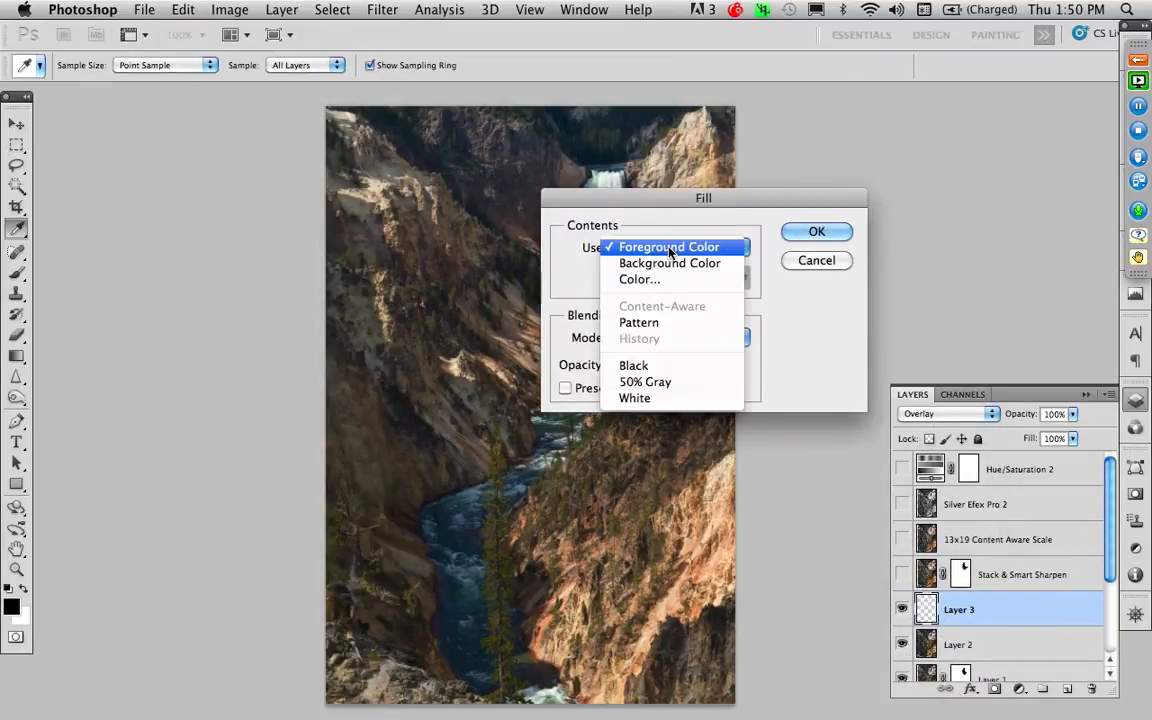
left_click(645, 381)
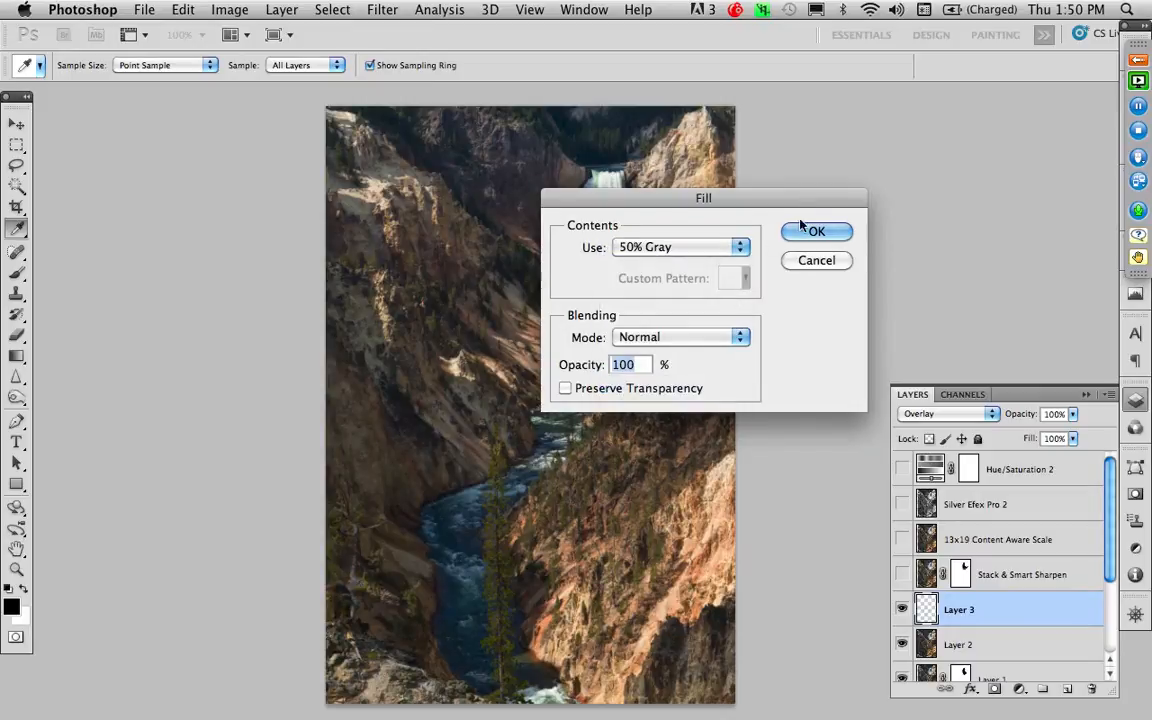
left_click(808, 229)
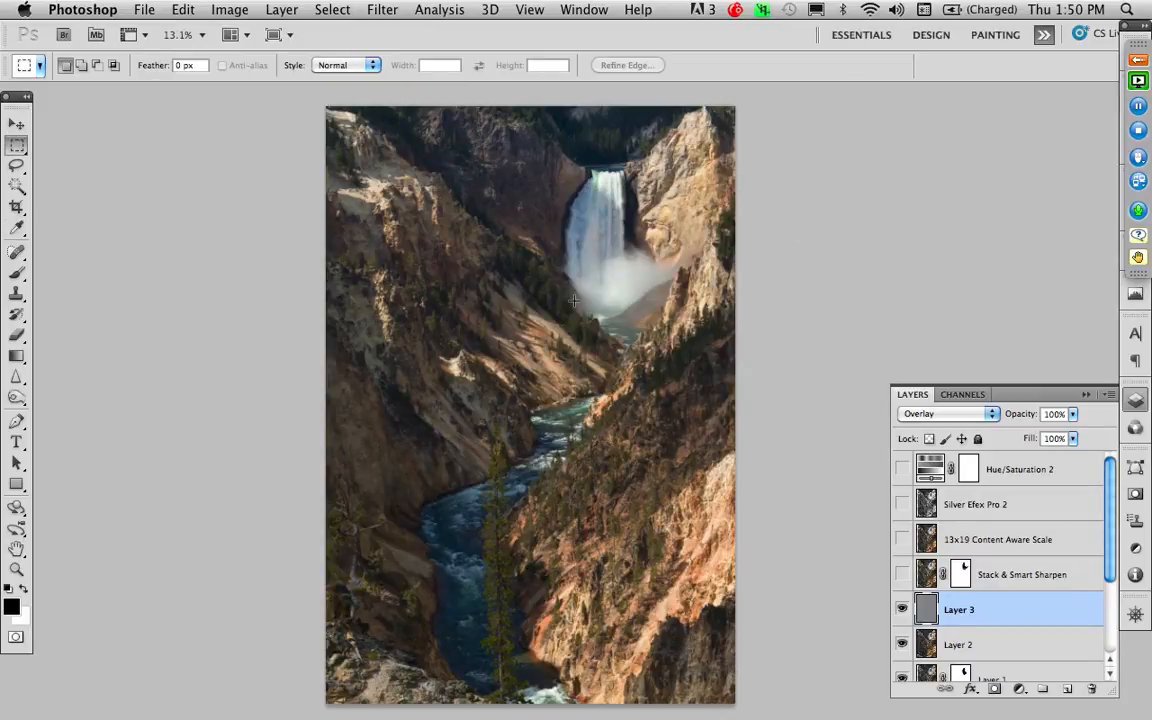
Step: Dodge the waterfall and river on Layer 3 with a large soft white brush, about 1516 px, at 10% opacity
key("b")
left_click_drag(509, 313, 585, 310)
key("x")
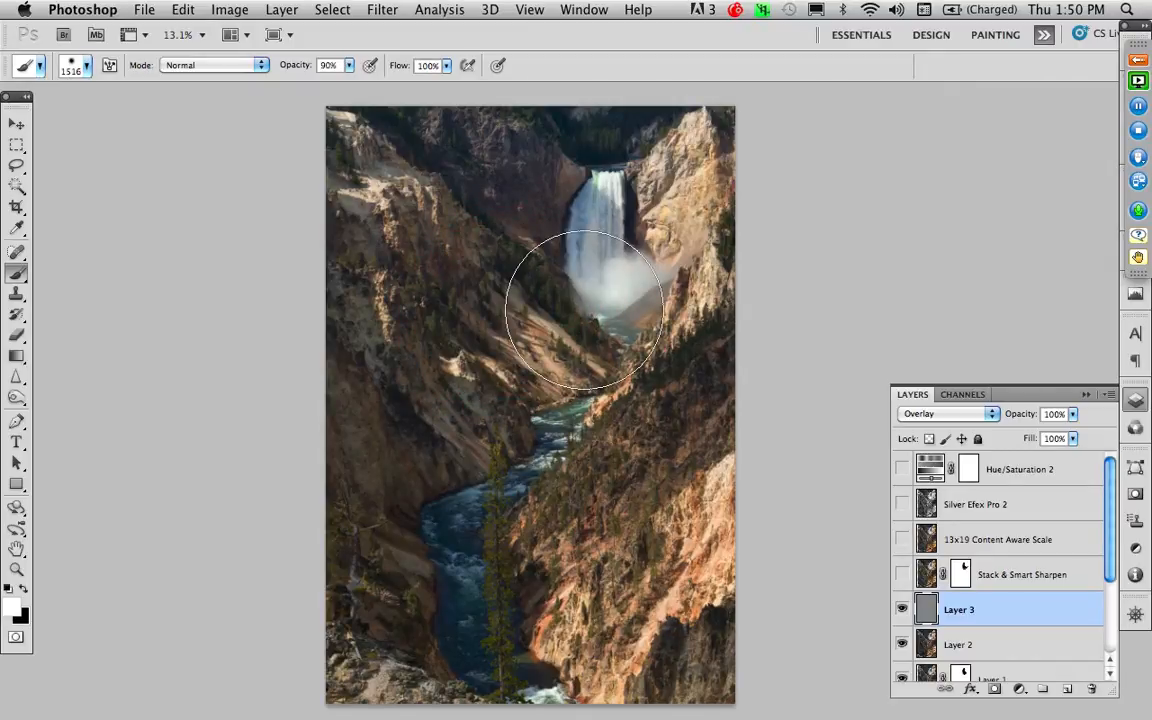
key("1")
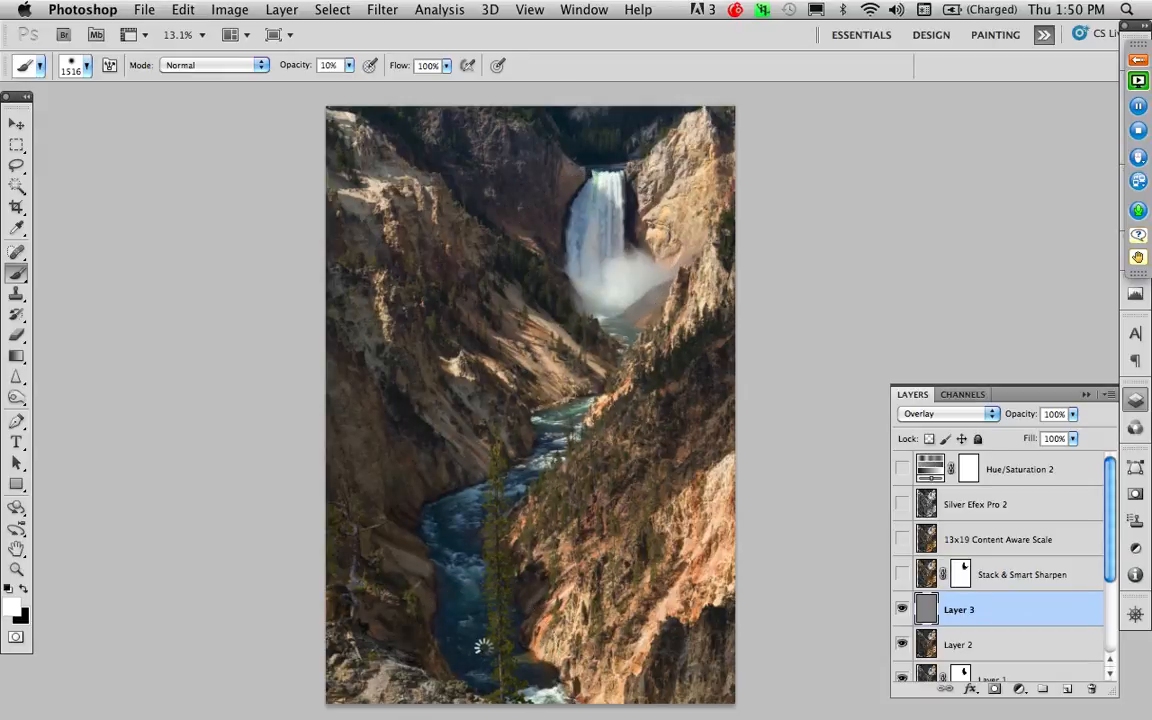
mouse_move(487, 638)
left_mouse_down()
mouse_move(453, 635)
mouse_move(487, 650)
left_mouse_up()
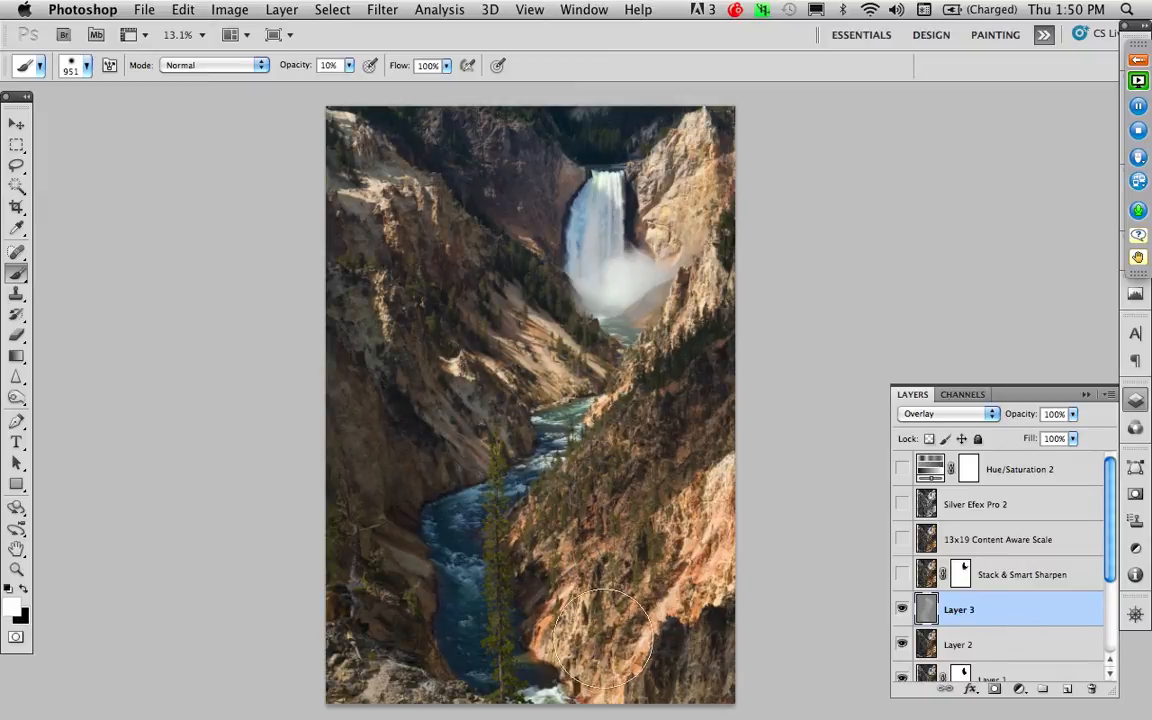
Step: Burn the canyon walls and corners on Layer 3 with a 951 px black brush at 10% opacity
key("x")
mouse_move(536, 562)
left_mouse_down()
mouse_move(707, 375)
mouse_move(631, 372)
left_mouse_up()
left_click_drag(399, 296, 478, 195)
mouse_move(697, 162)
left_mouse_down()
mouse_move(740, 249)
mouse_move(743, 159)
mouse_move(748, 350)
mouse_move(620, 422)
left_mouse_up()
mouse_move(415, 345)
left_mouse_down()
mouse_move(463, 383)
mouse_move(453, 332)
mouse_move(495, 196)
mouse_move(417, 334)
mouse_move(365, 527)
mouse_move(373, 674)
mouse_move(458, 674)
mouse_move(556, 560)
mouse_move(740, 478)
mouse_move(720, 531)
mouse_move(688, 540)
mouse_move(628, 514)
mouse_move(817, 541)
left_mouse_up()
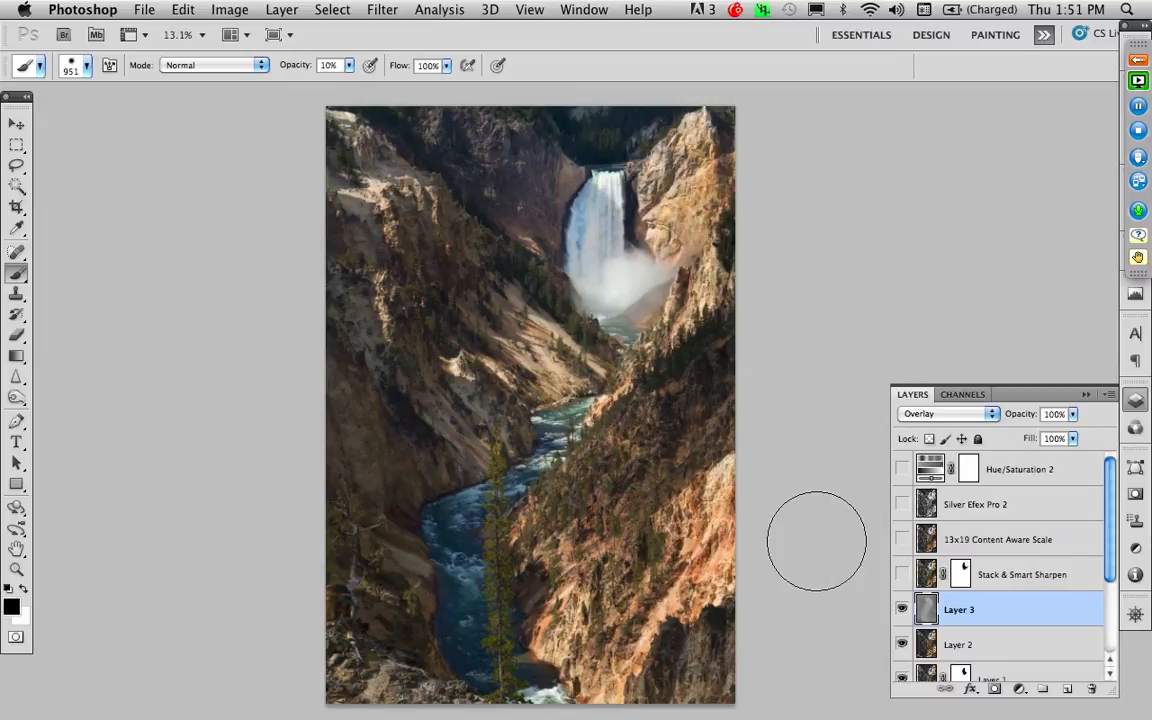
Step: View Layer 3's dodge and burn strokes in Normal blend mode and return the layer to Overlay
left_click(908, 415)
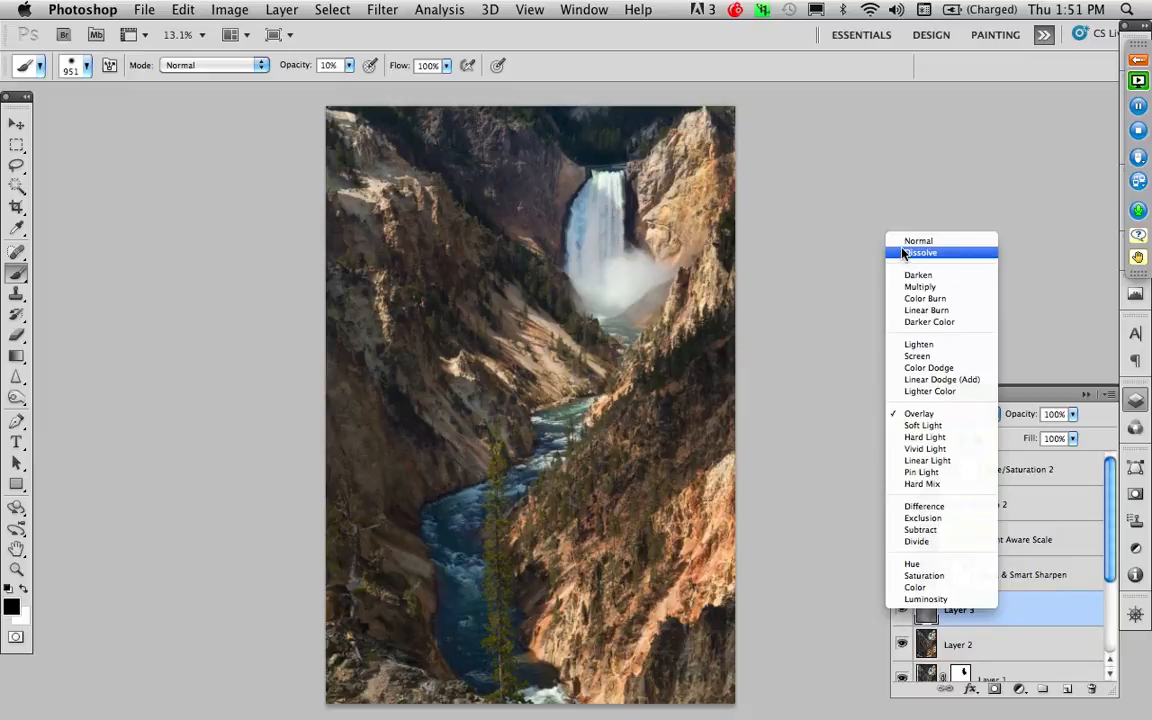
left_click(906, 242)
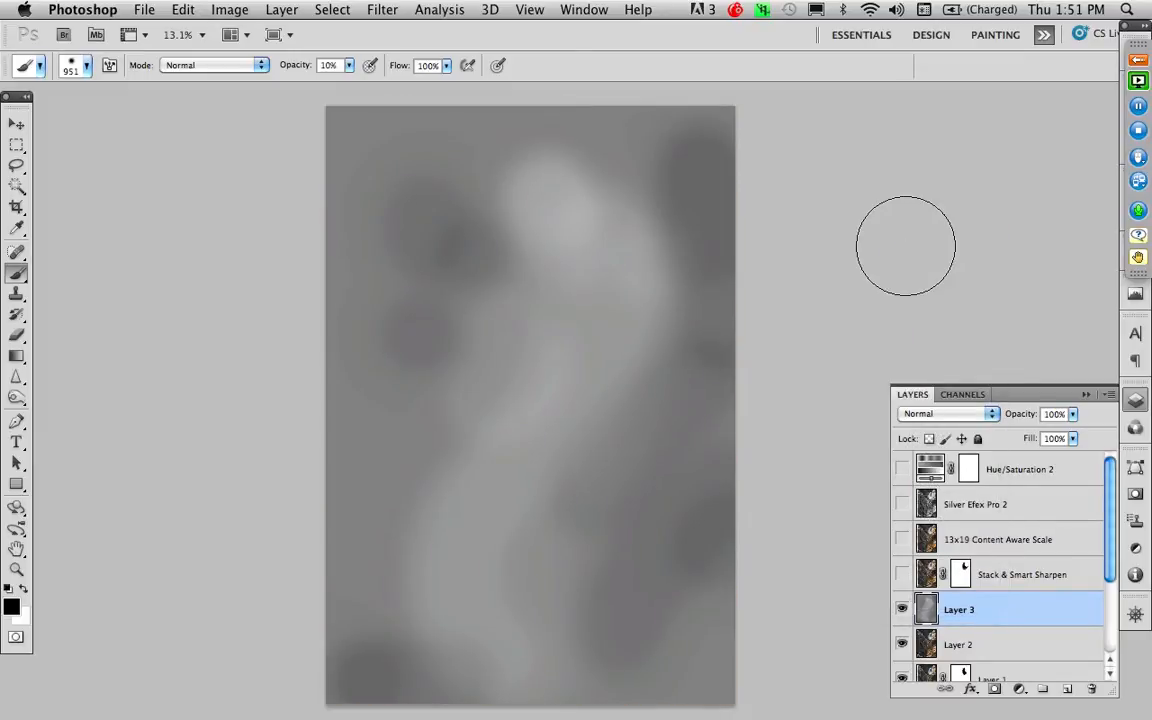
left_click(948, 413)
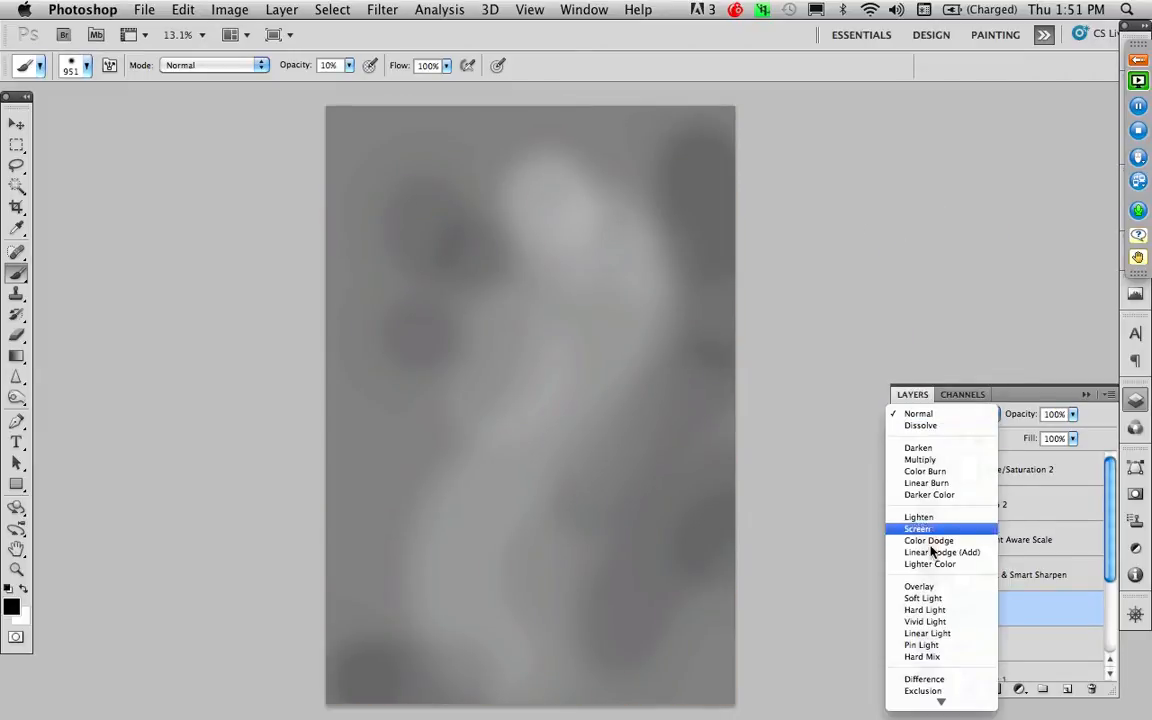
left_click(919, 586)
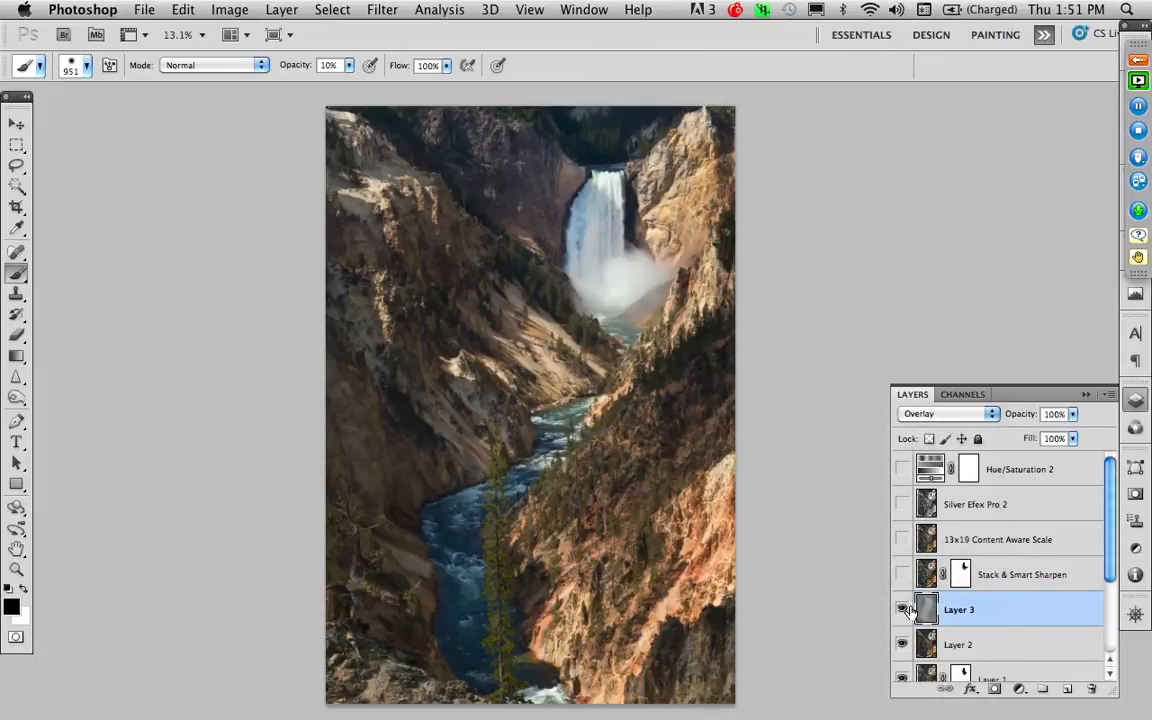
Step: Compare the photo before and after dodging and burning by toggling Layer 3's visibility several times
left_click(902, 610)
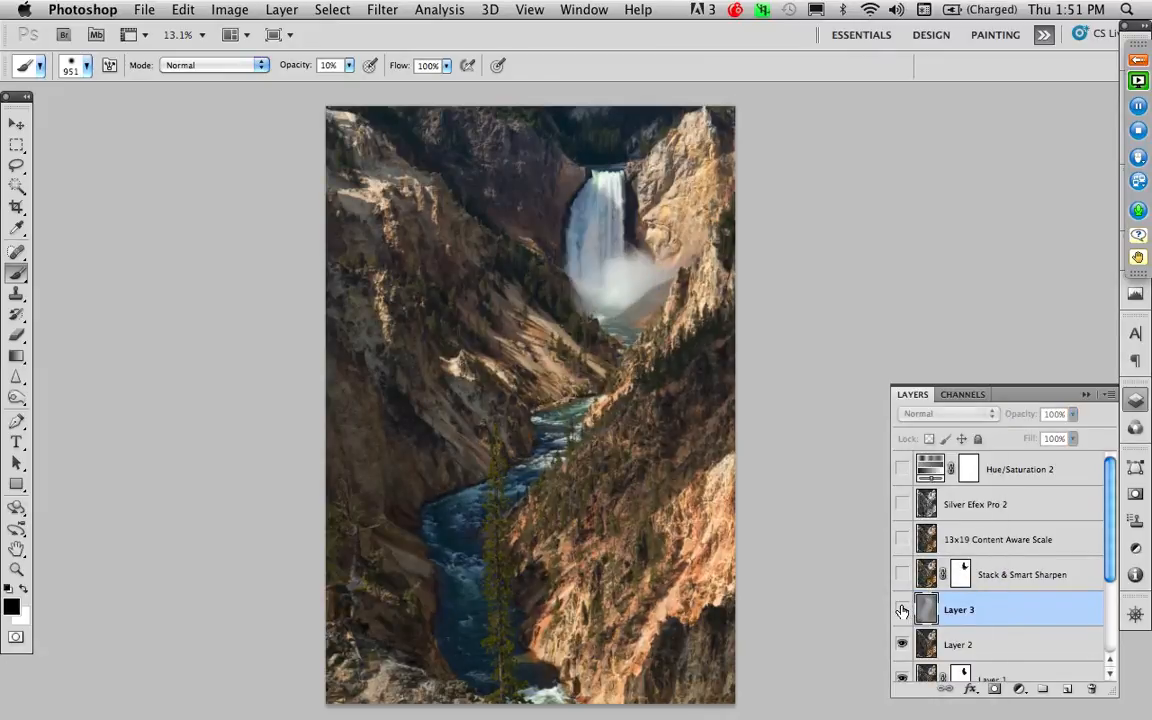
left_click(902, 610)
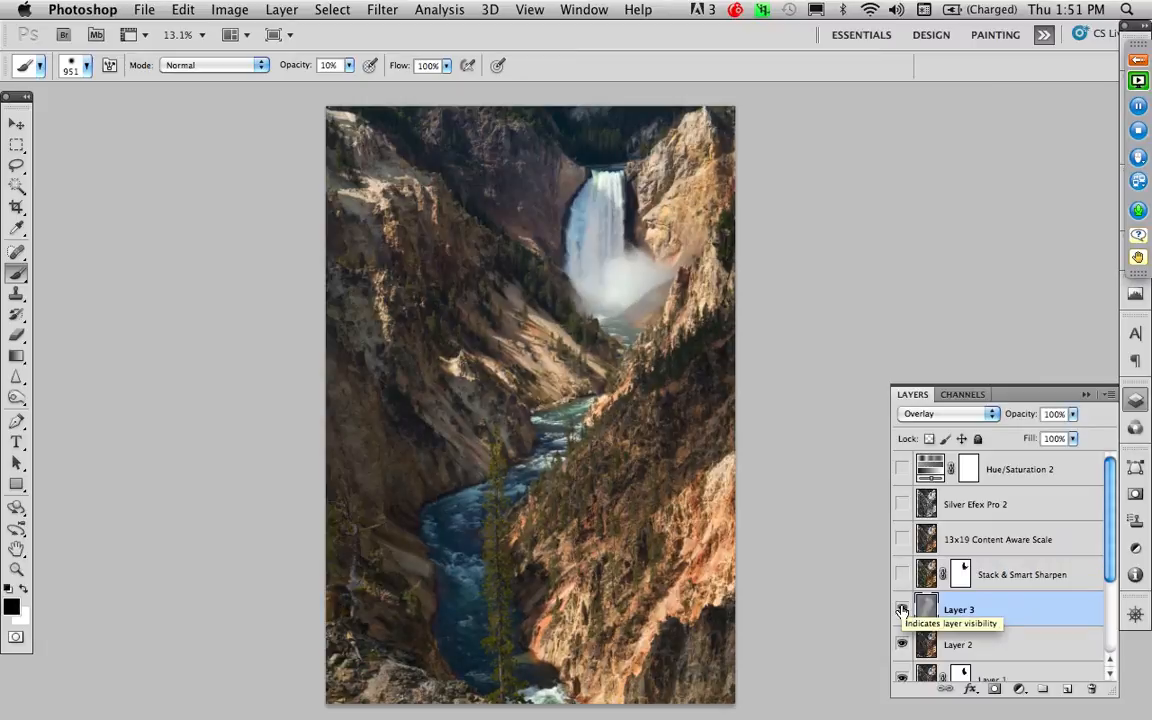
left_click(902, 610)
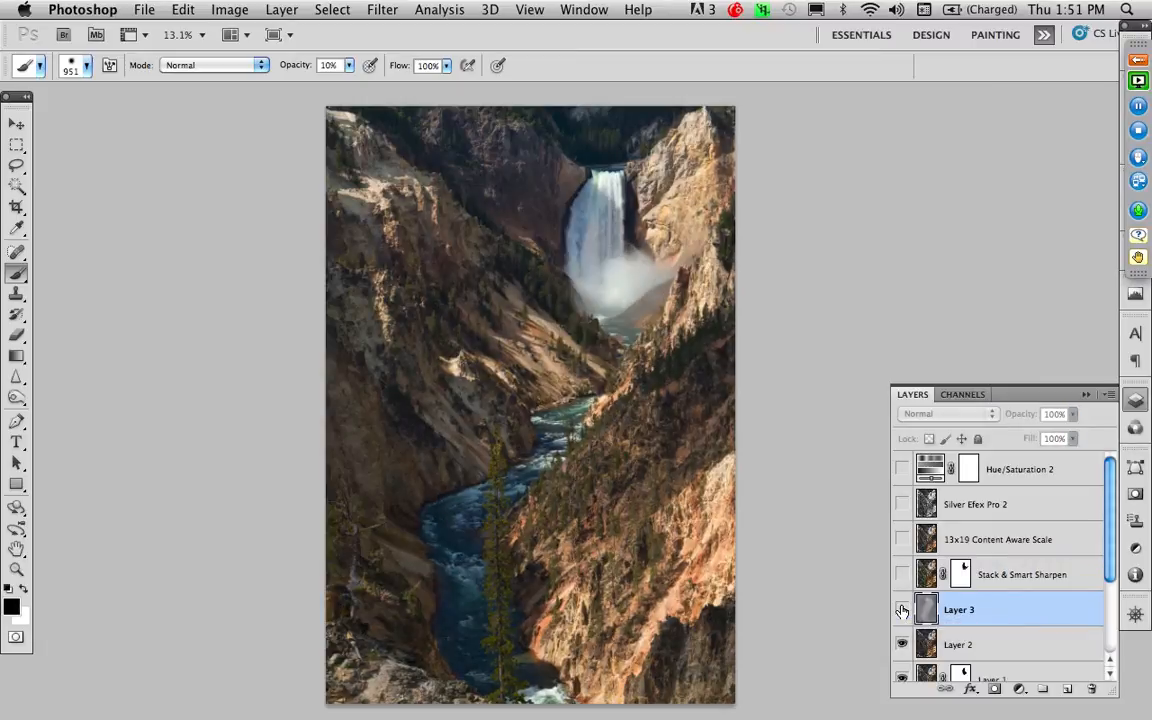
left_click(902, 610)
left_click(902, 610)
left_click(902, 610)
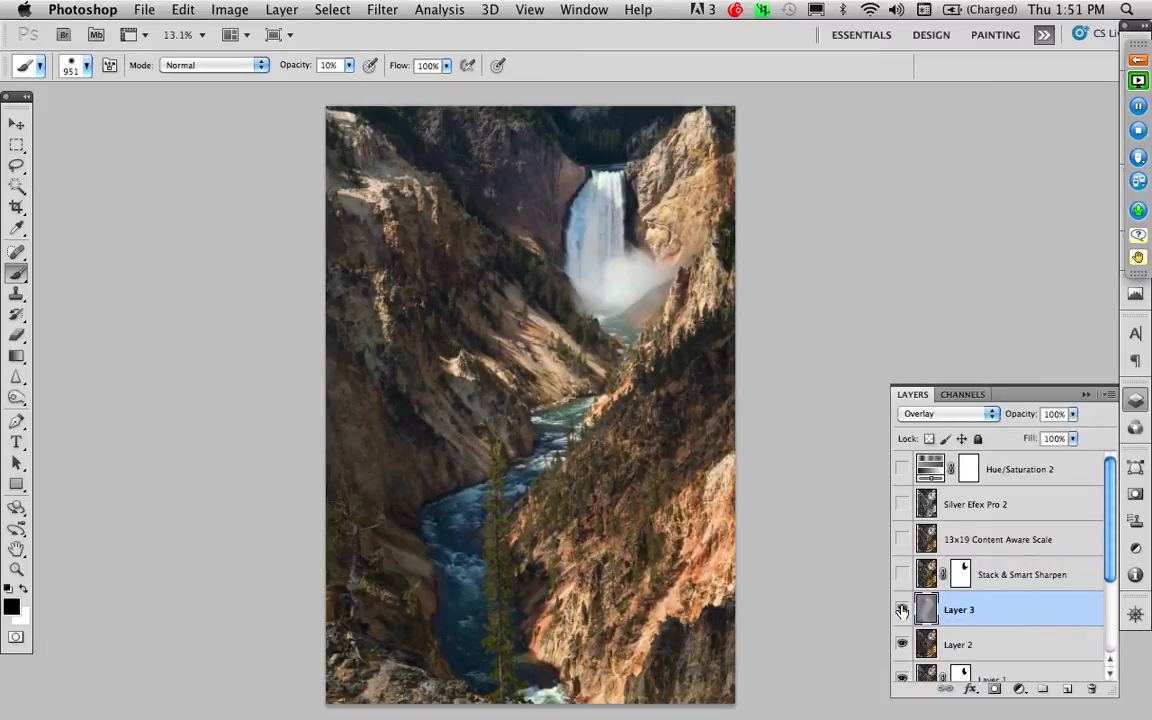
left_click(902, 610)
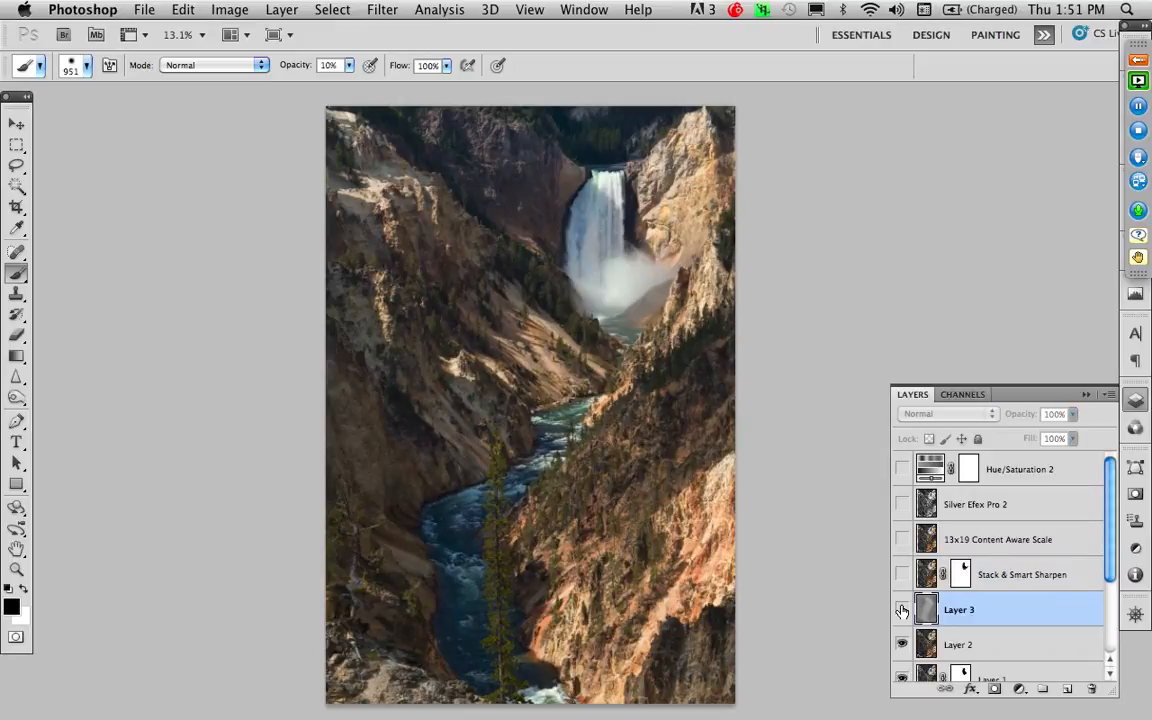
left_click(902, 610)
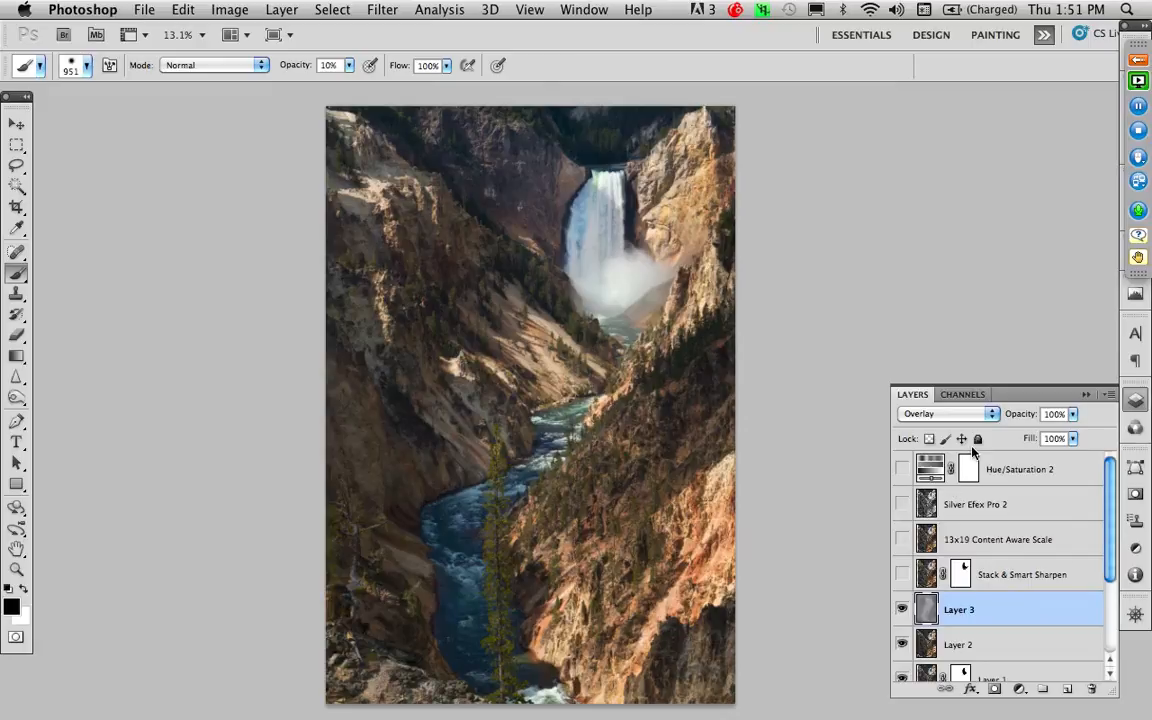
Step: Reduce Layer 3's opacity to 79% and compare the photo with the layer hidden and shown
left_click(1072, 414)
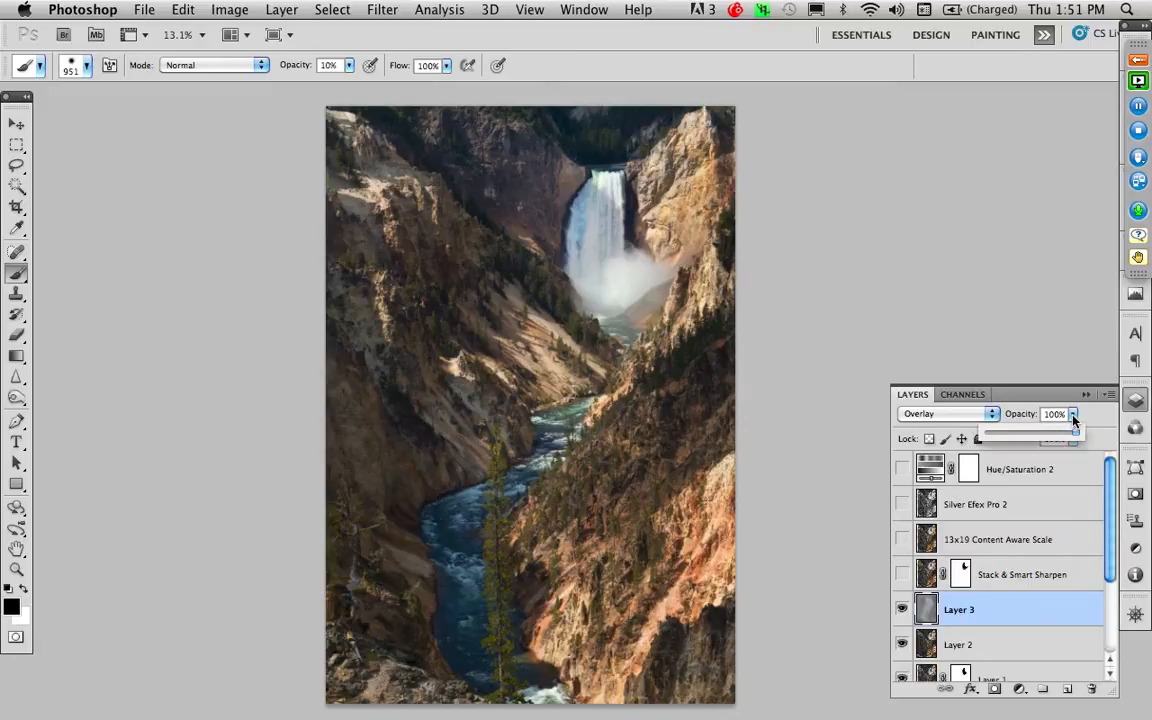
left_click(1059, 434)
left_click(812, 547)
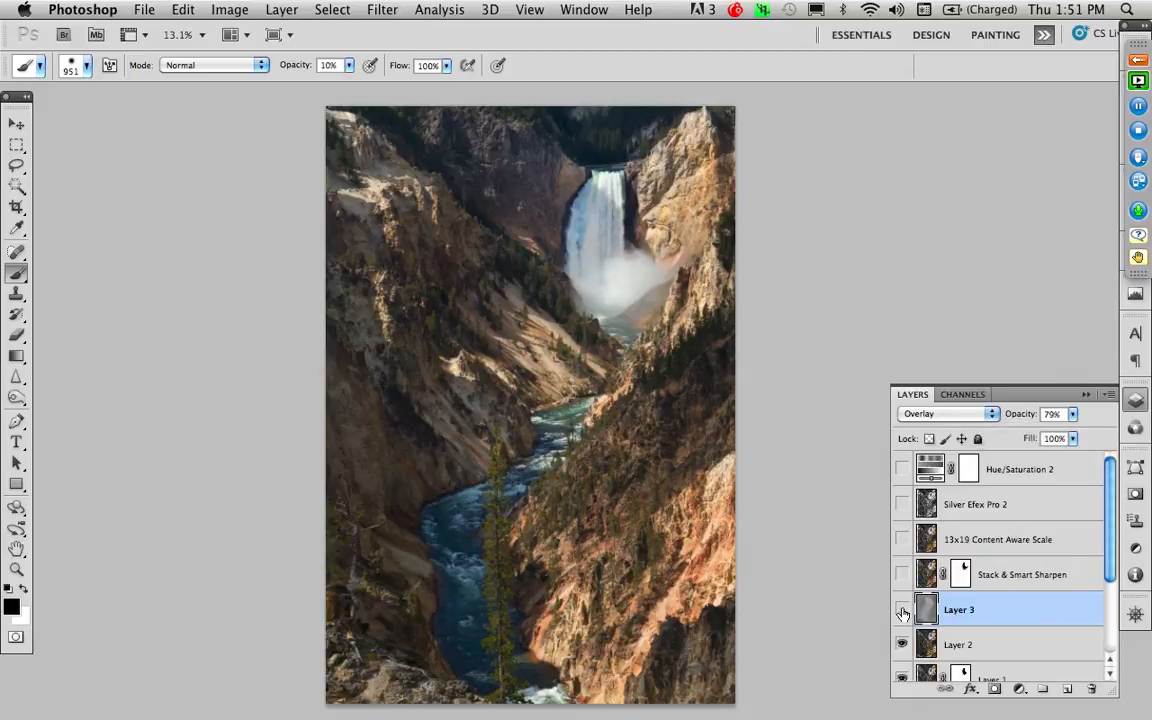
left_click(903, 610)
left_click(903, 610)
left_click(903, 610)
Step: Try Soft Light blending on Layer 3, compare with the layer hidden, and set the blend mode back to Overlay
left_click(958, 414)
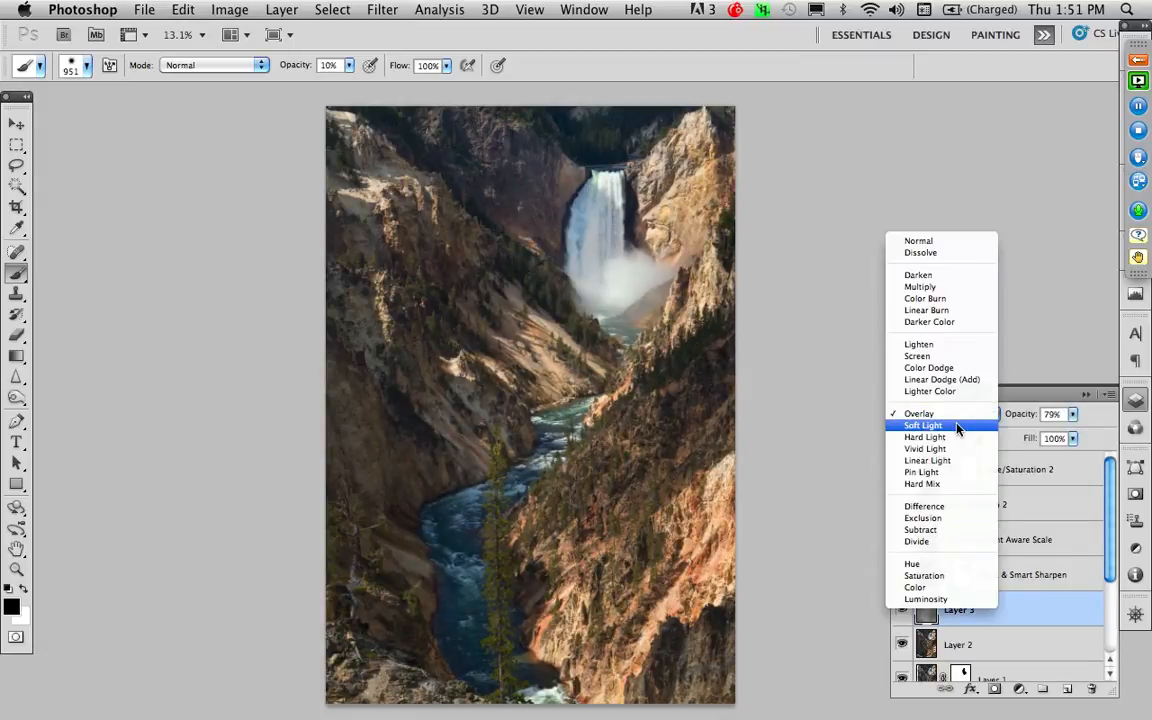
left_click(958, 426)
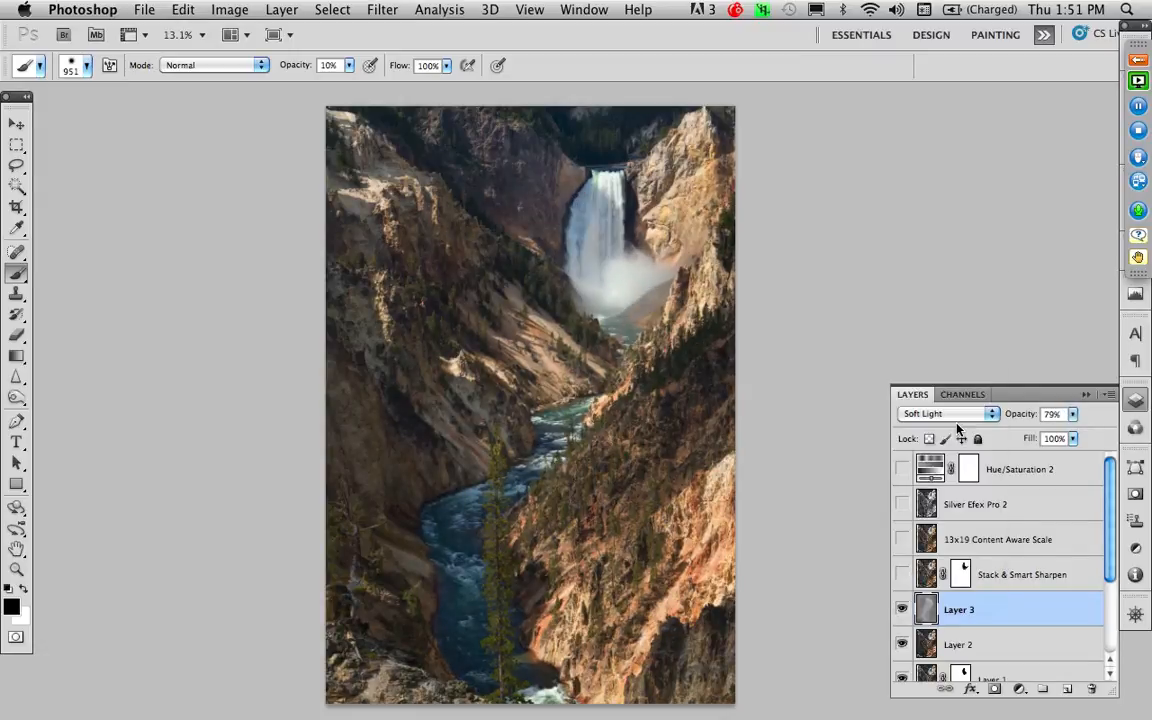
left_click(902, 610)
left_click(902, 610)
left_click(902, 610)
left_click(902, 610)
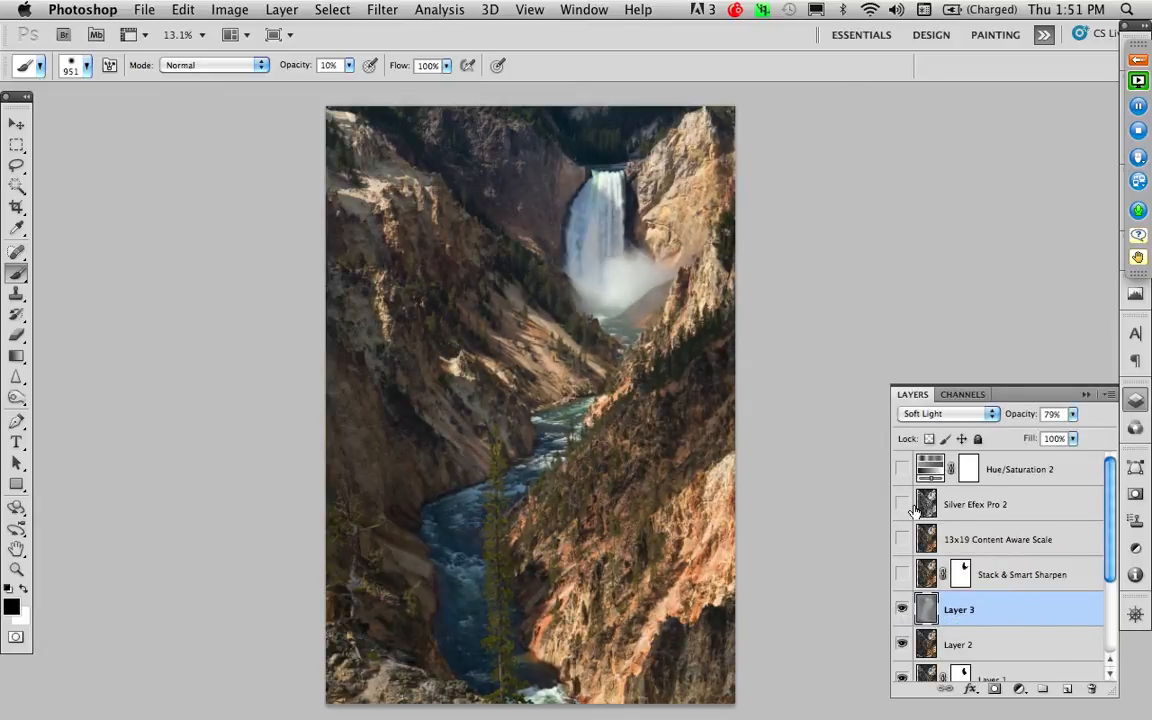
left_click(924, 414)
left_click(925, 401)
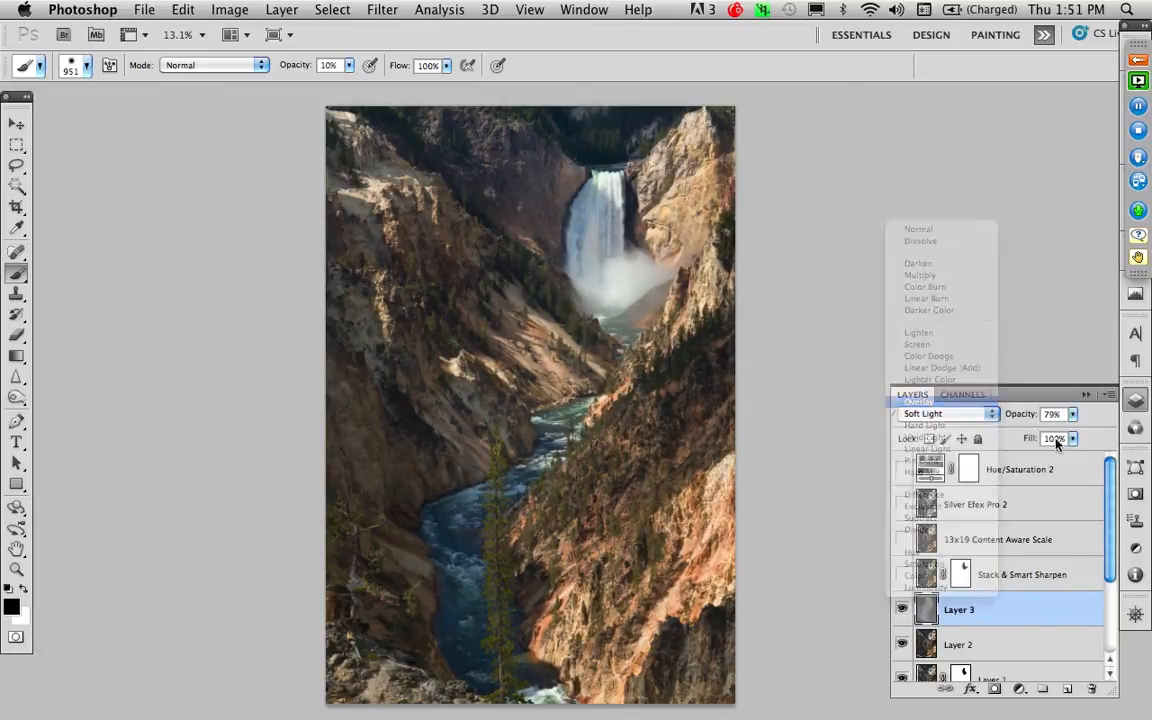
Step: Compare the photo once more with Layer 3 hidden and shown, and view it full screen, fitted to the display
left_click(902, 610)
left_click(902, 610)
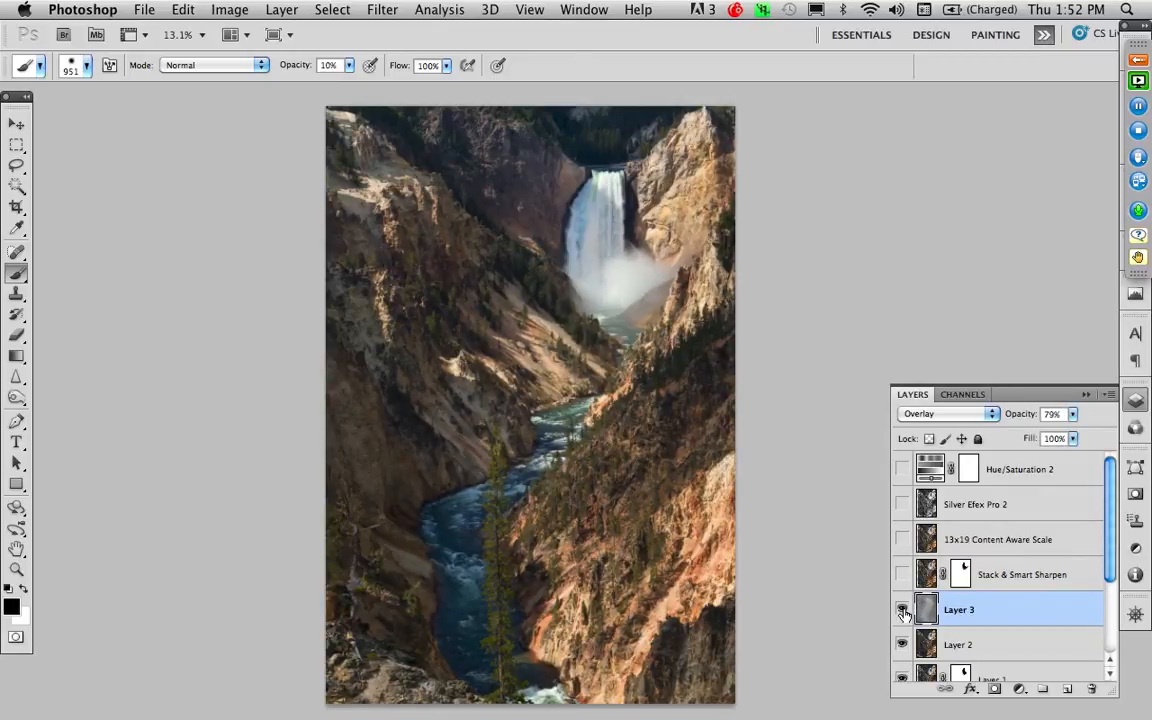
key("f")
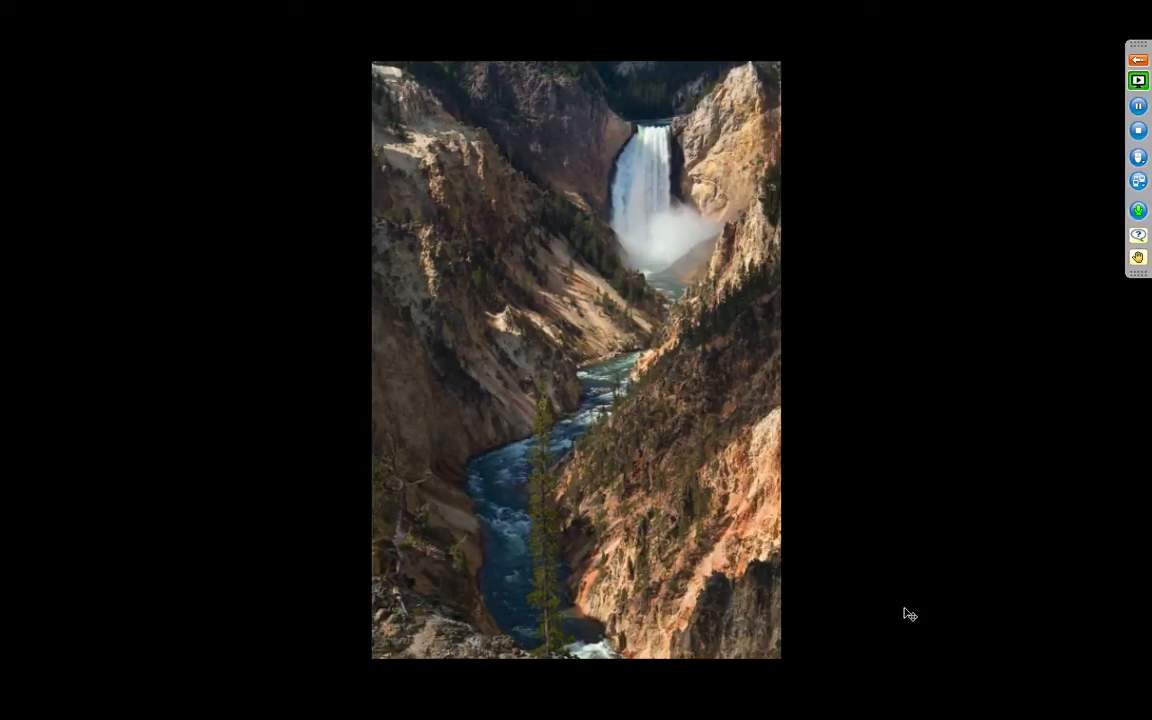
key("ctrl+1")
key("ctrl+0")
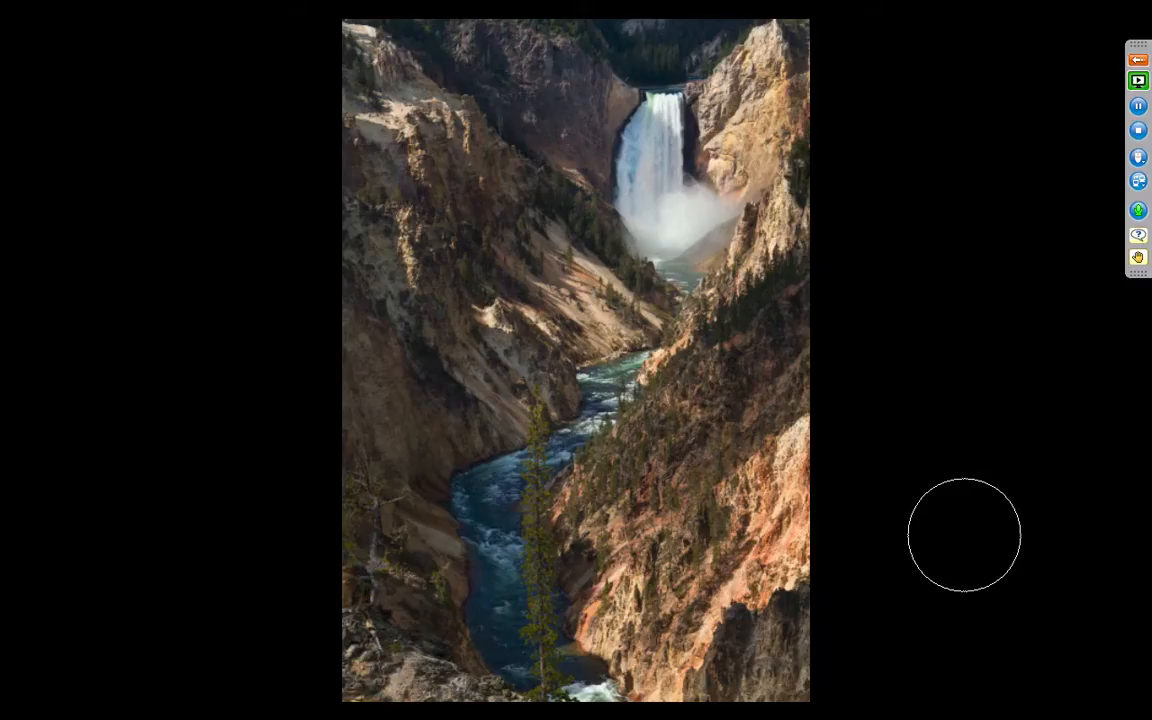
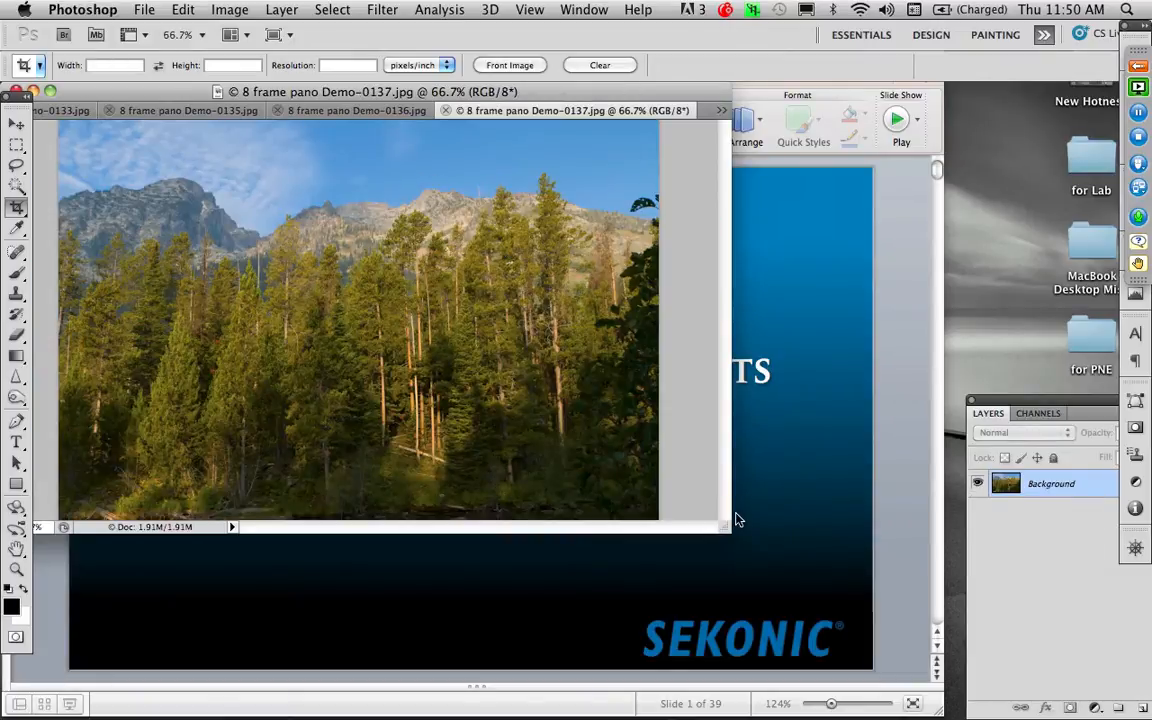
Step: Switch to full-screen view with menus and look through the open 8 frame pano Demo images one by one
key("f")
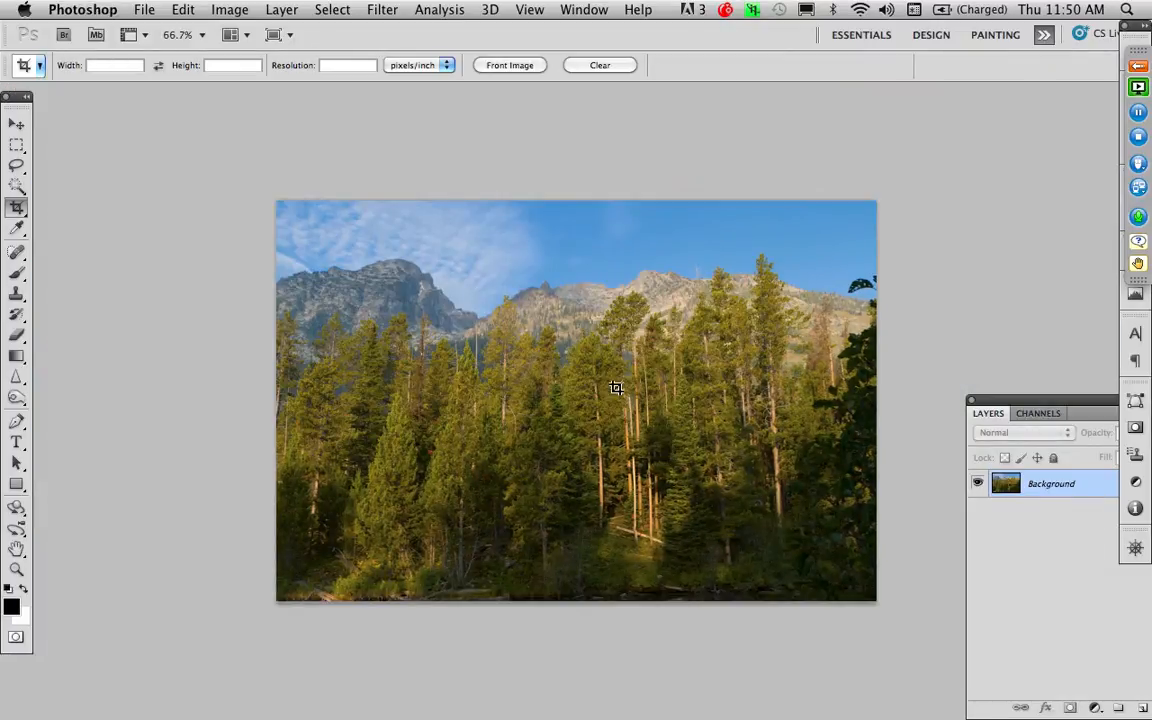
key("super+grave")
key("super+grave")
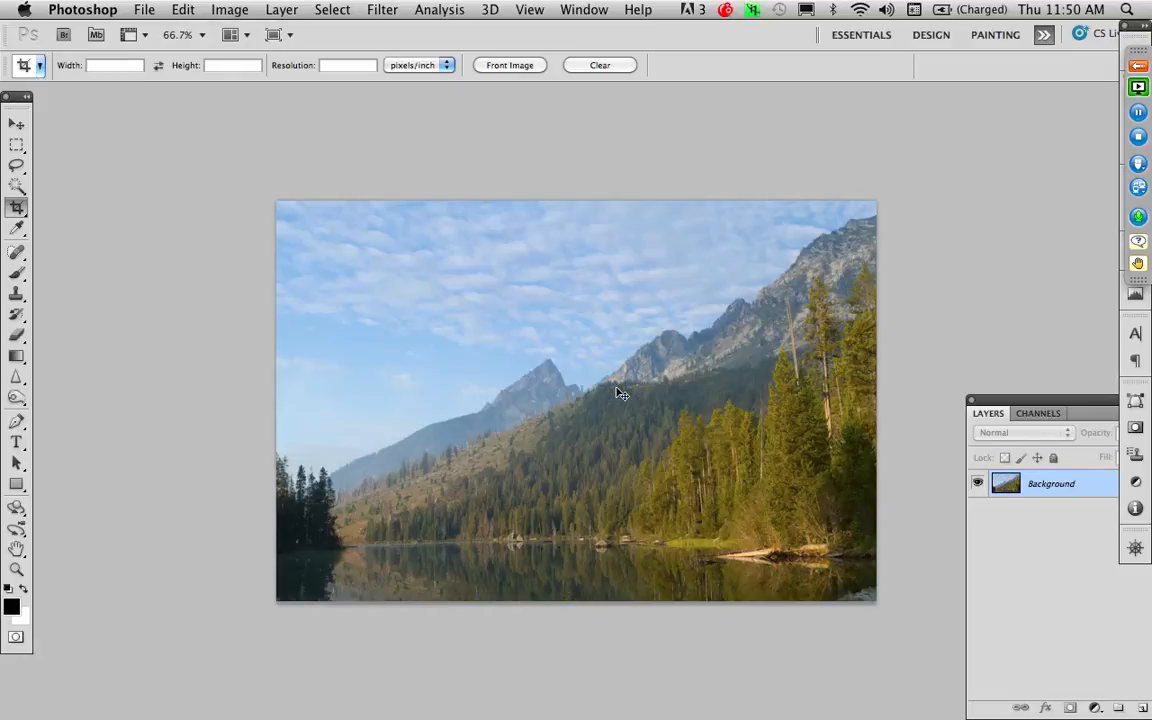
key("super+grave")
key("super+grave")
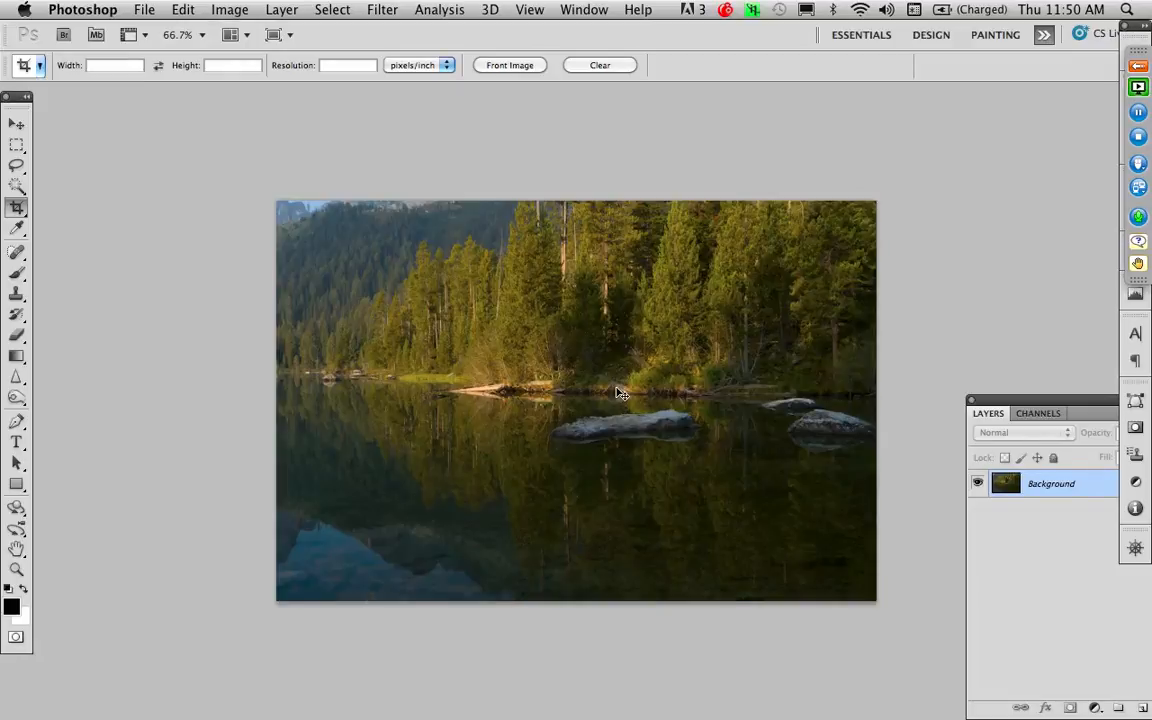
key("super+grave")
key("super+grave")
key("super+grave")
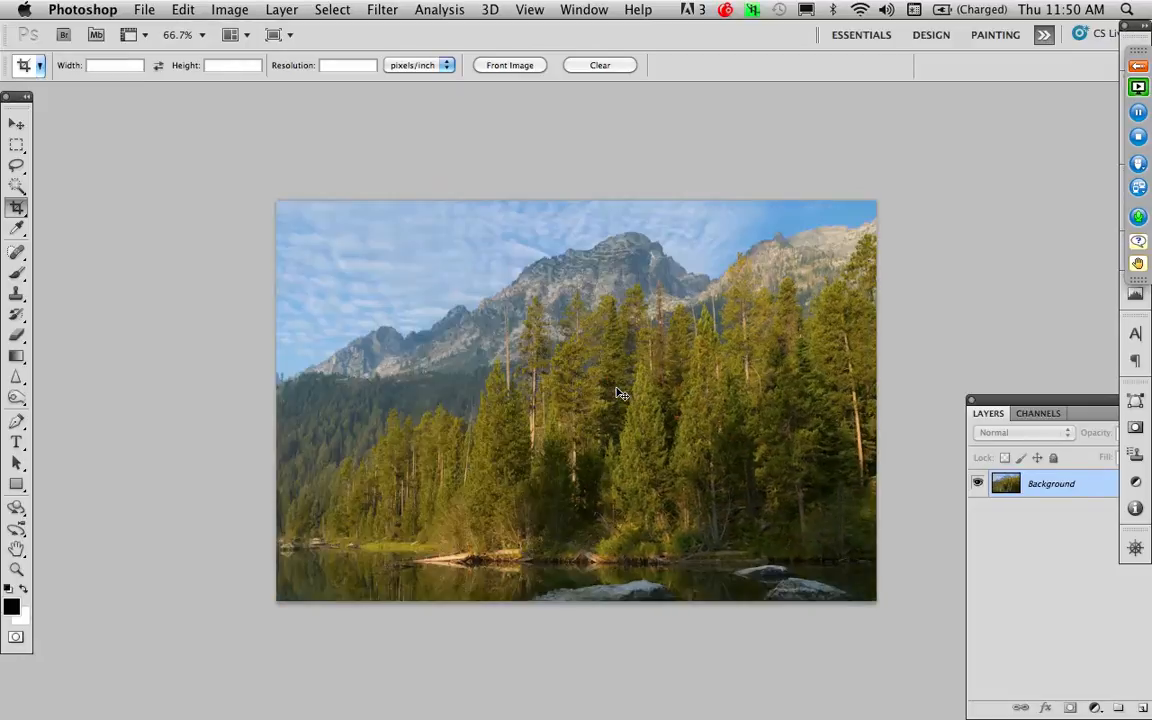
key("super+grave")
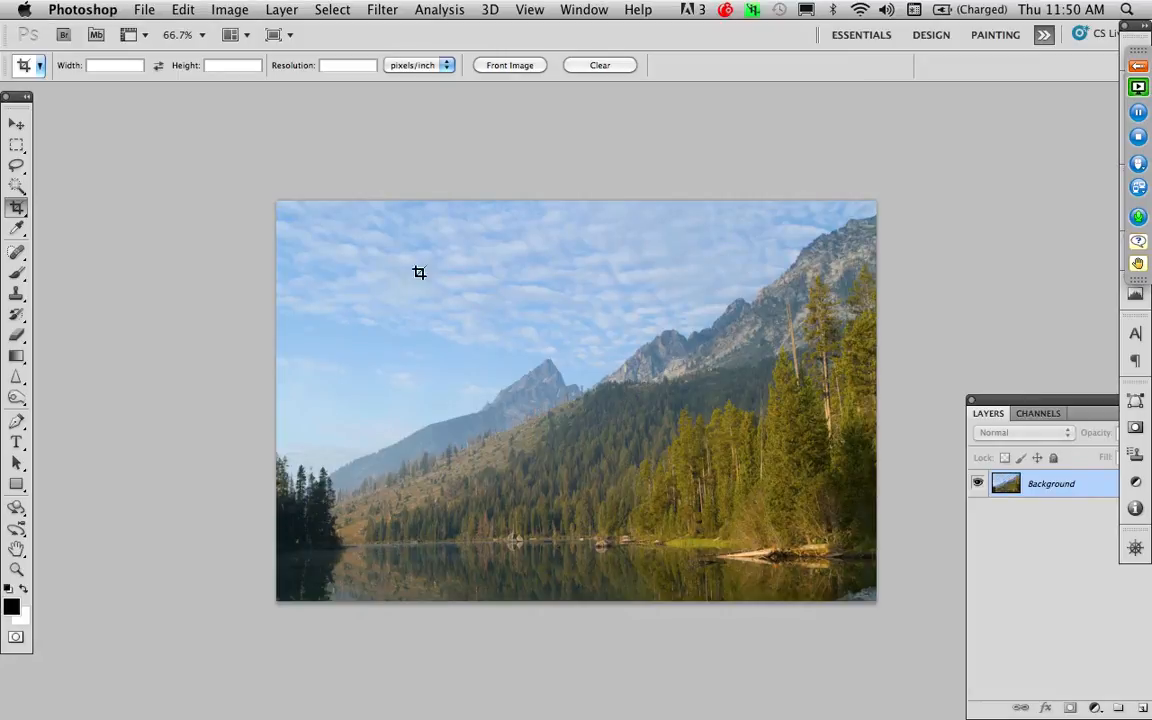
Step: Start a Photomerge and choose the Reposition layout
left_click(147, 10)
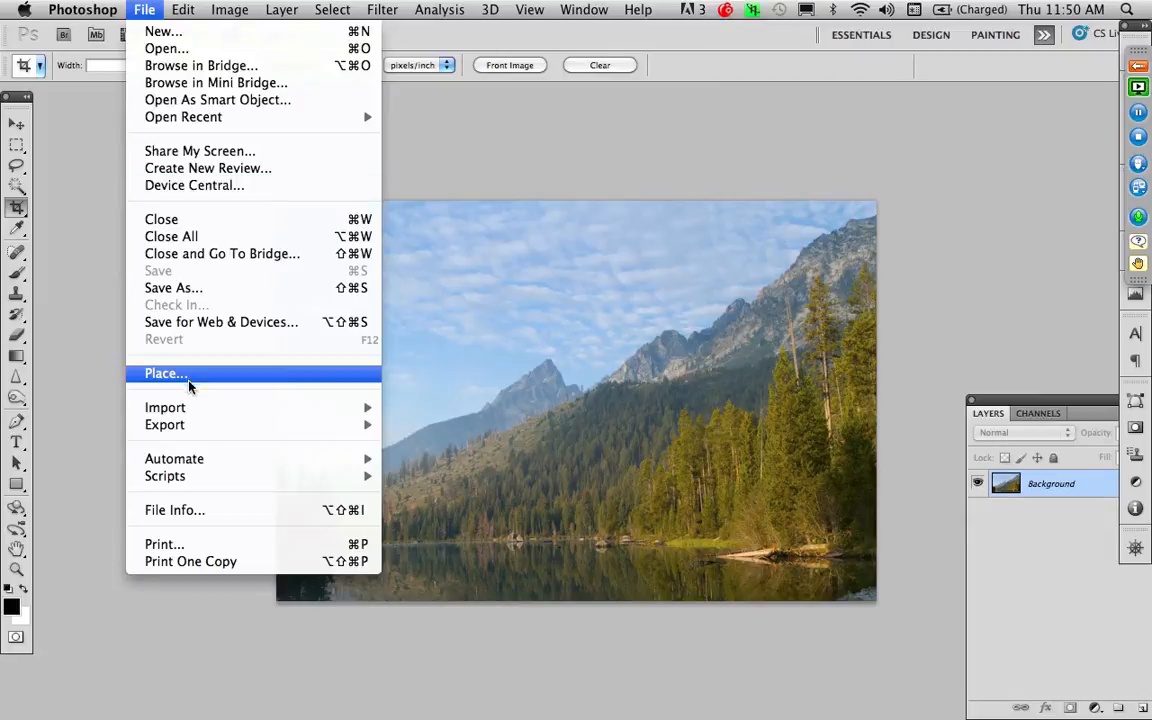
mouse_move(175, 458)
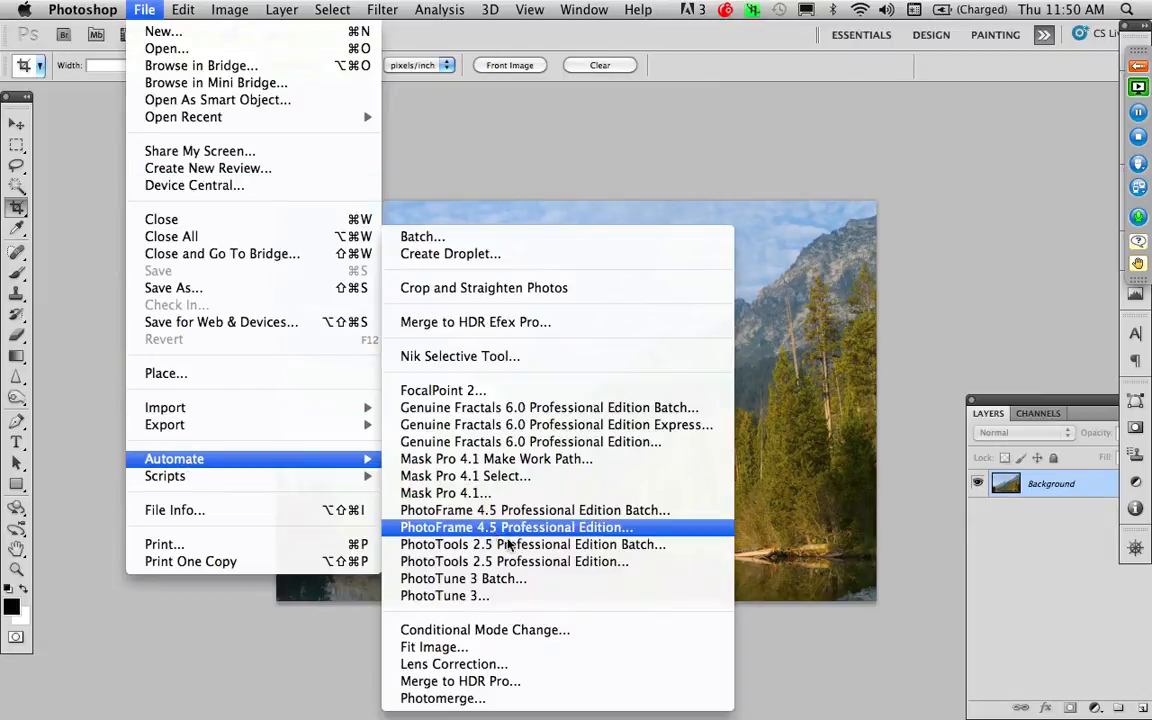
left_click(499, 698)
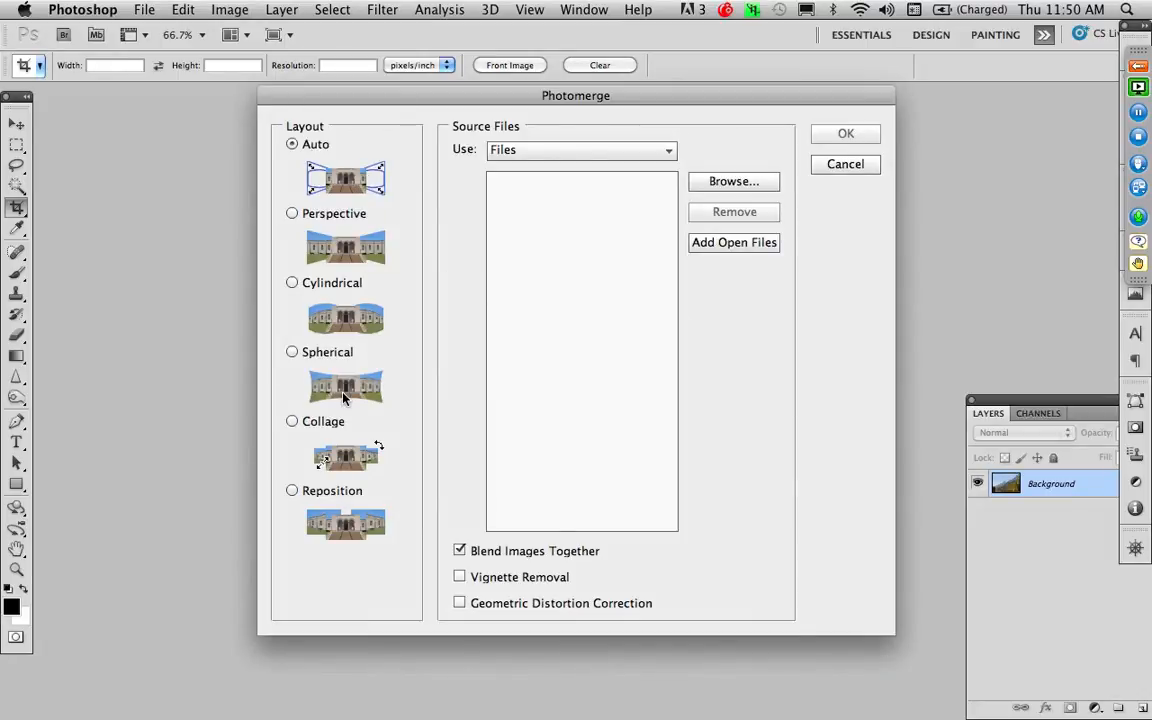
left_click(292, 490)
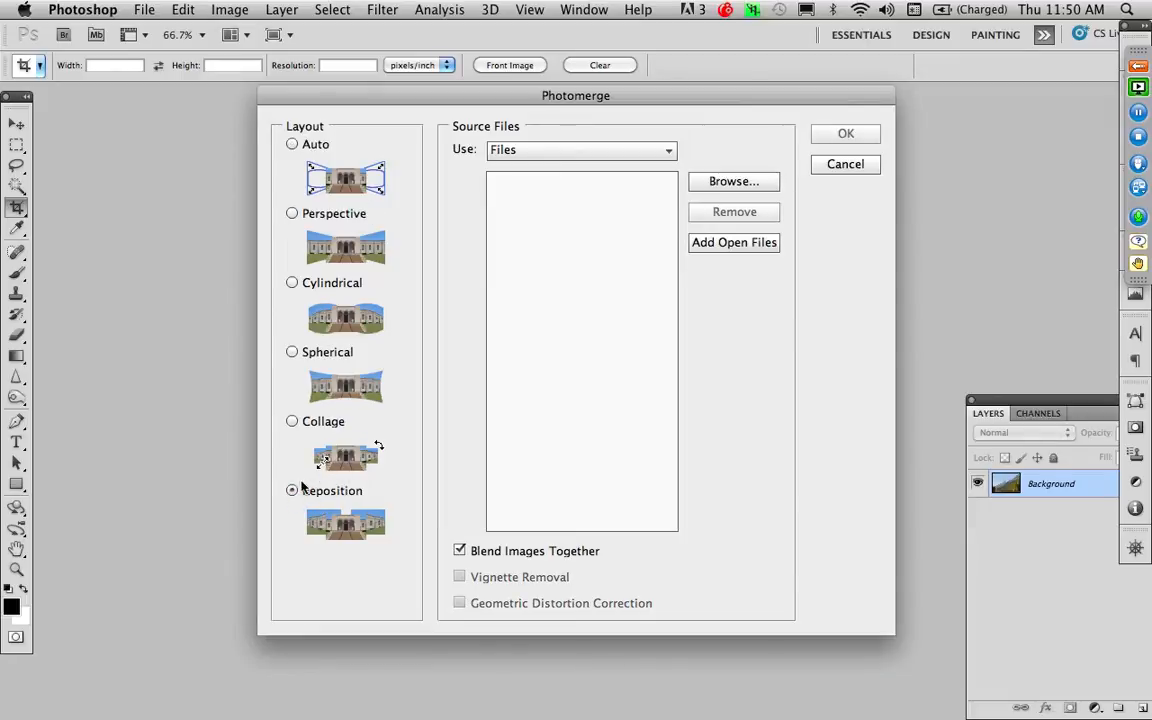
Step: Add the open files to Photomerge, leave it, and open the missing frame 8 frame pano Demo-0134.jpg
left_click(734, 246)
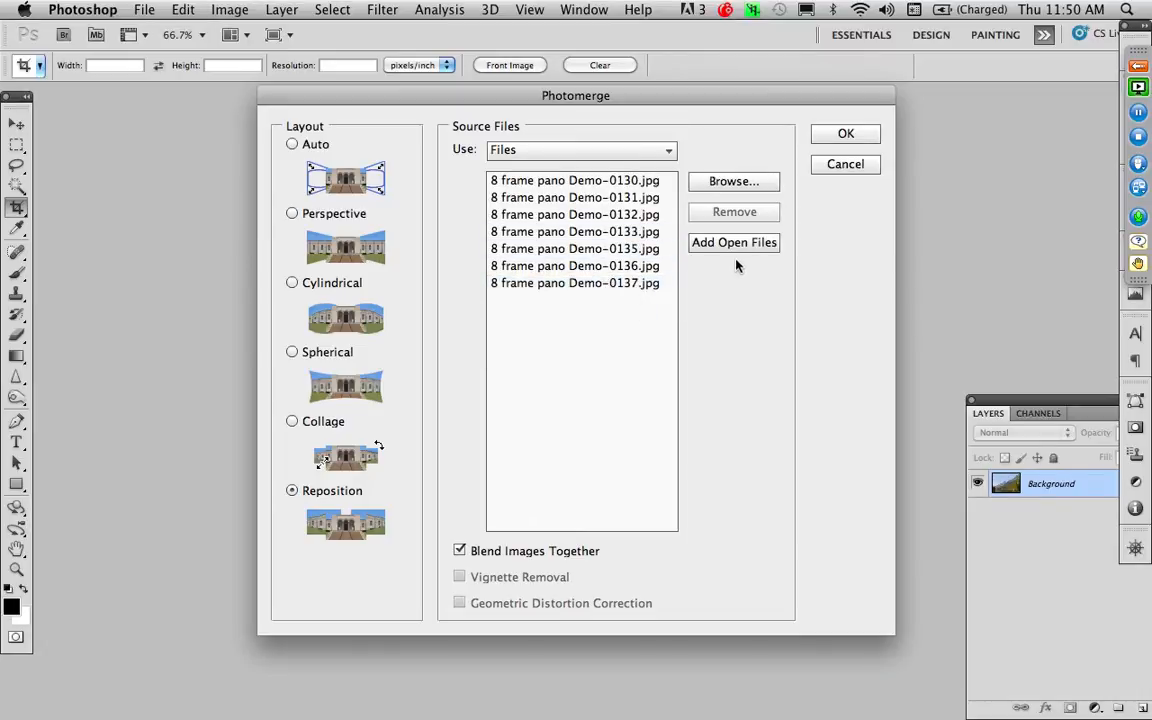
left_click(734, 182)
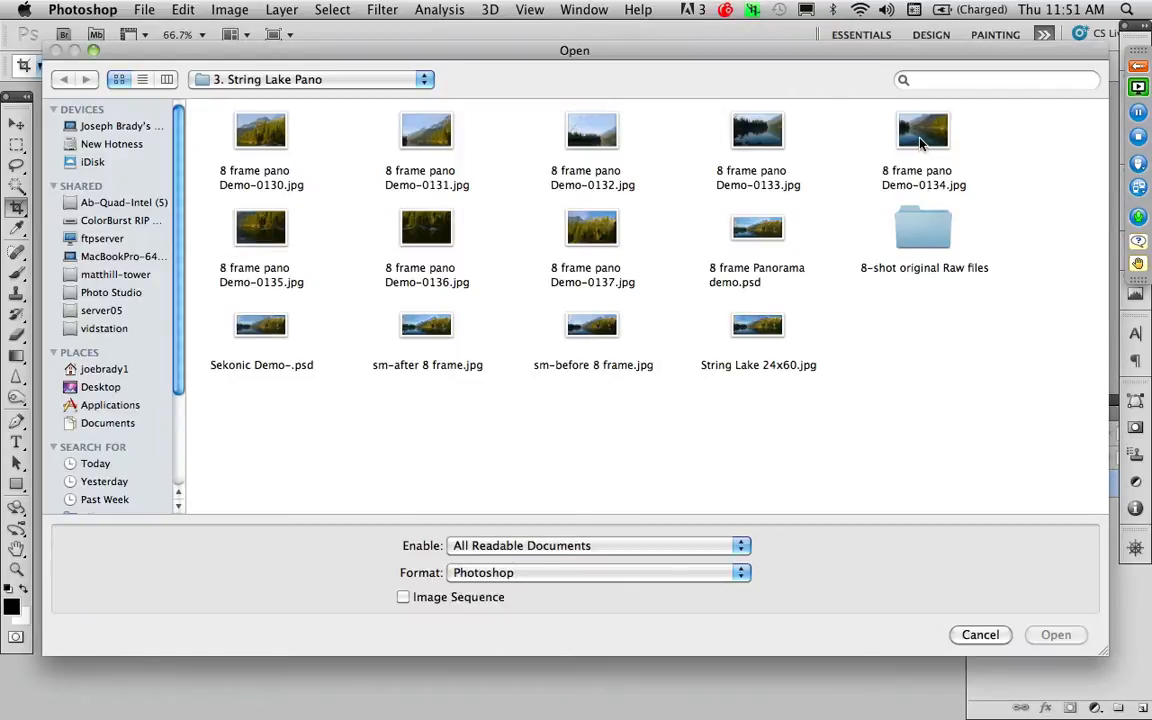
left_click(918, 147)
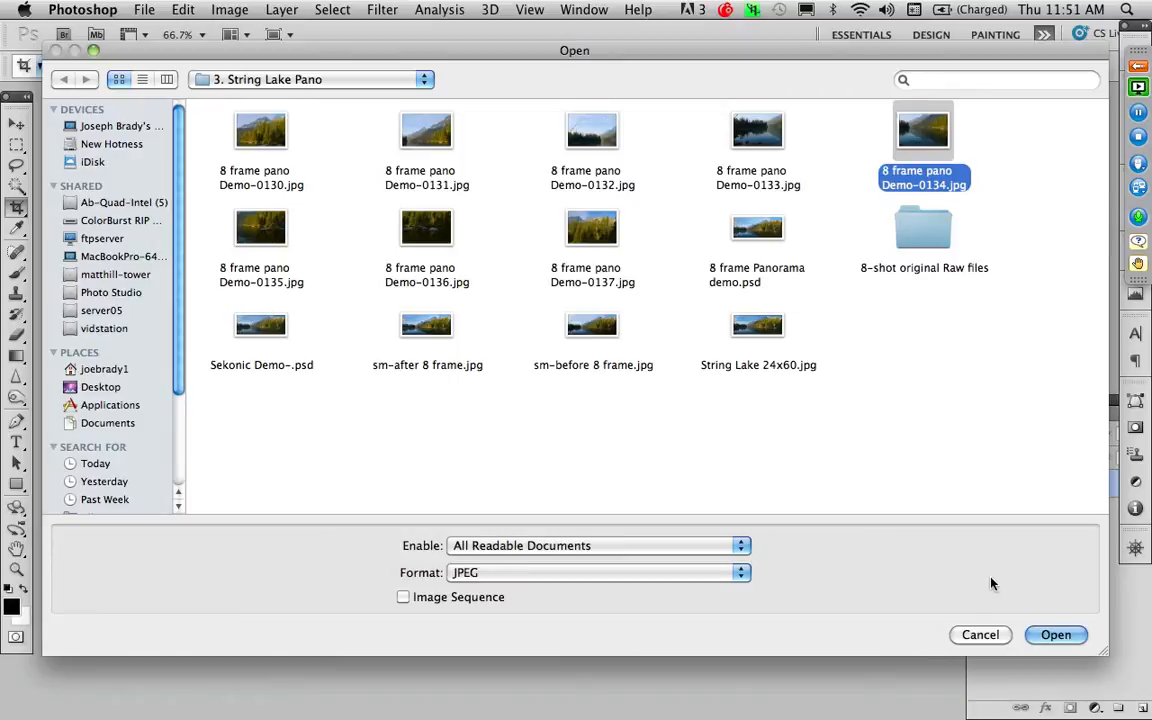
left_click(1052, 634)
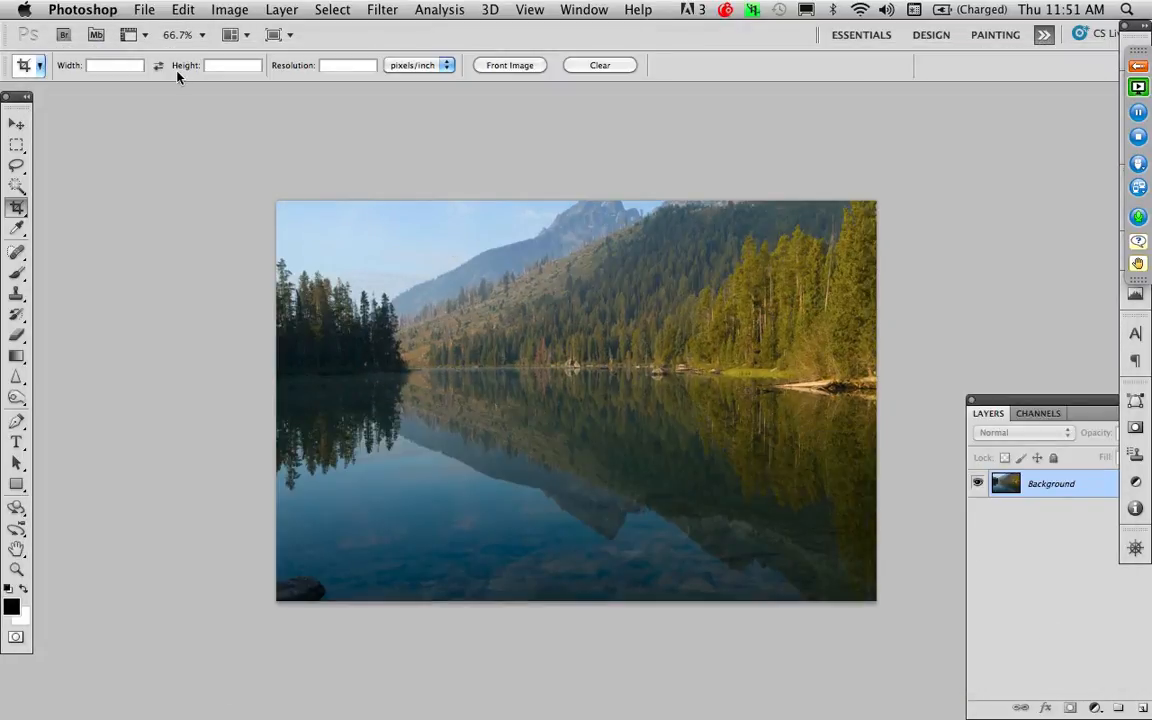
Step: Run Photomerge on all open frames with the Reposition layout and Blend Images Together enabled
left_click(144, 9)
mouse_move(186, 476)
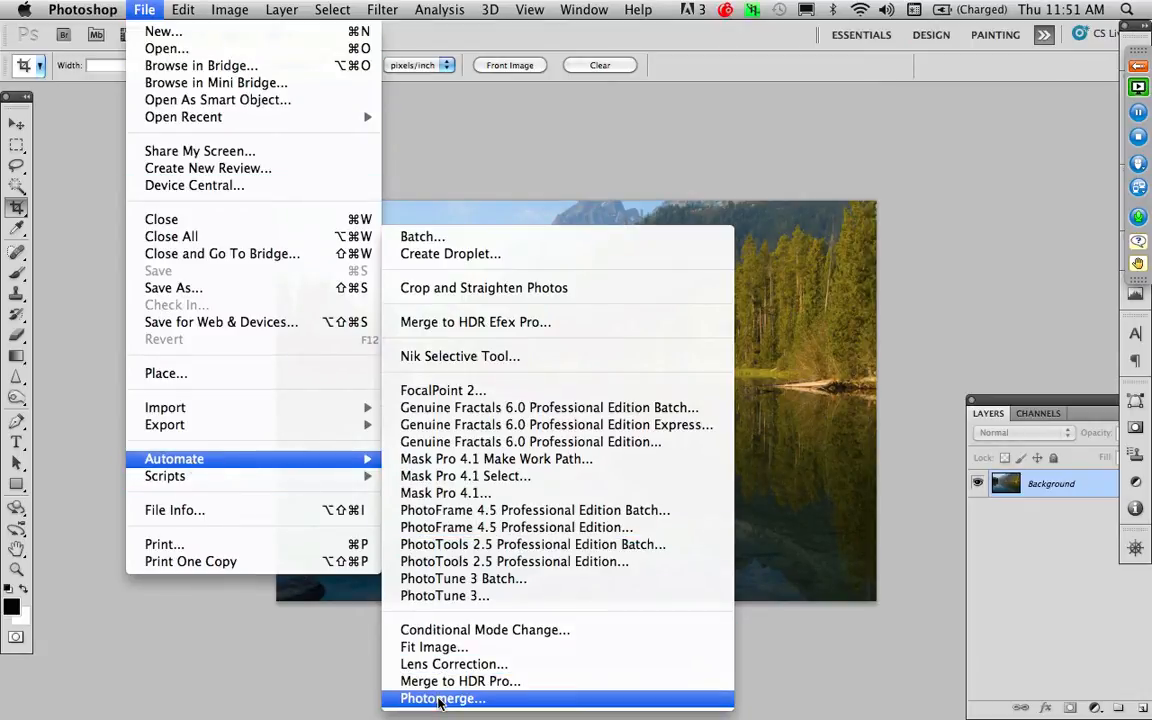
left_click(440, 698)
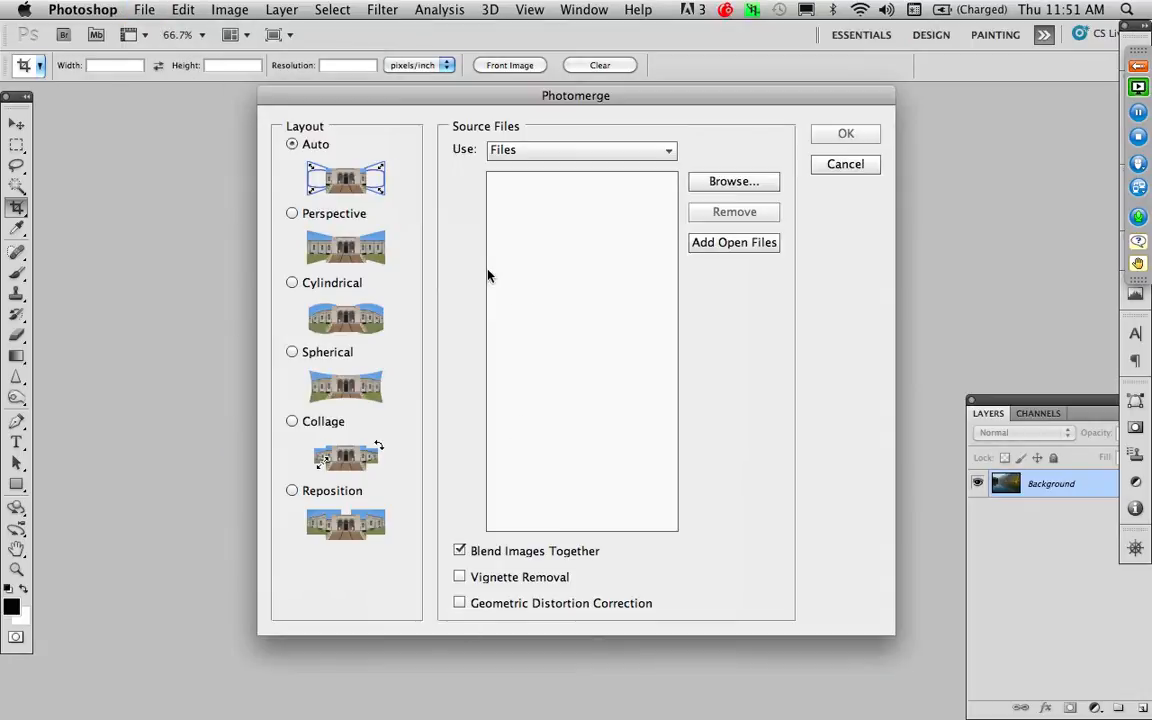
left_click(336, 497)
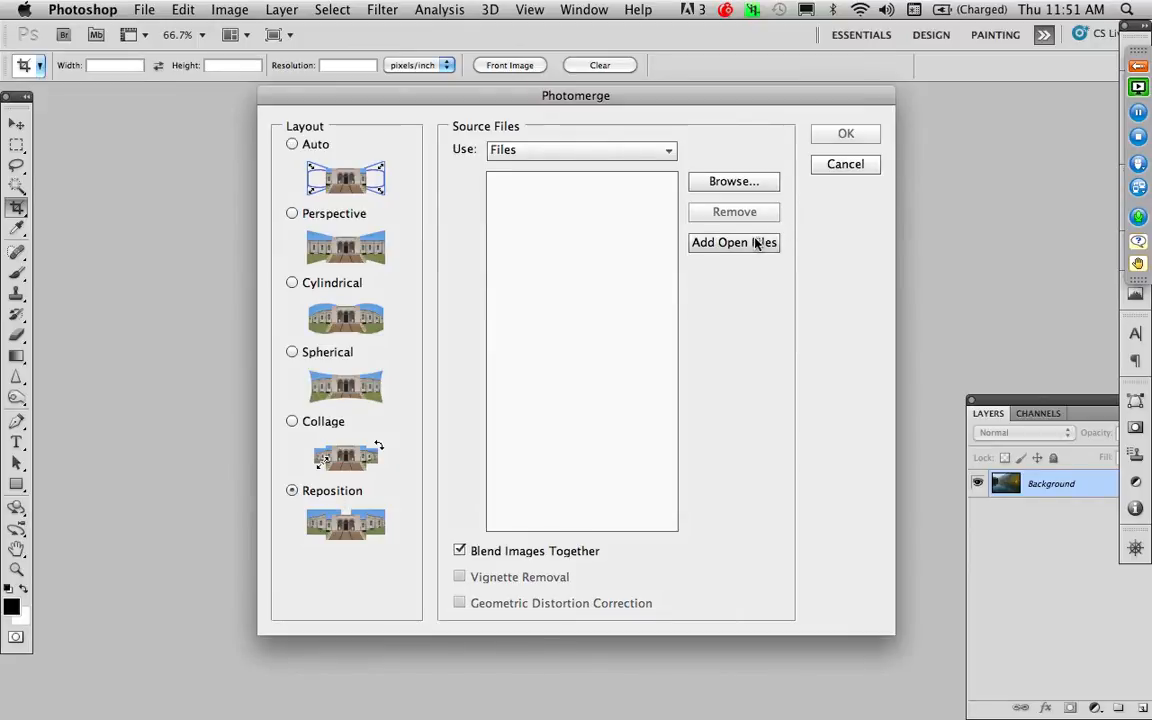
left_click(760, 243)
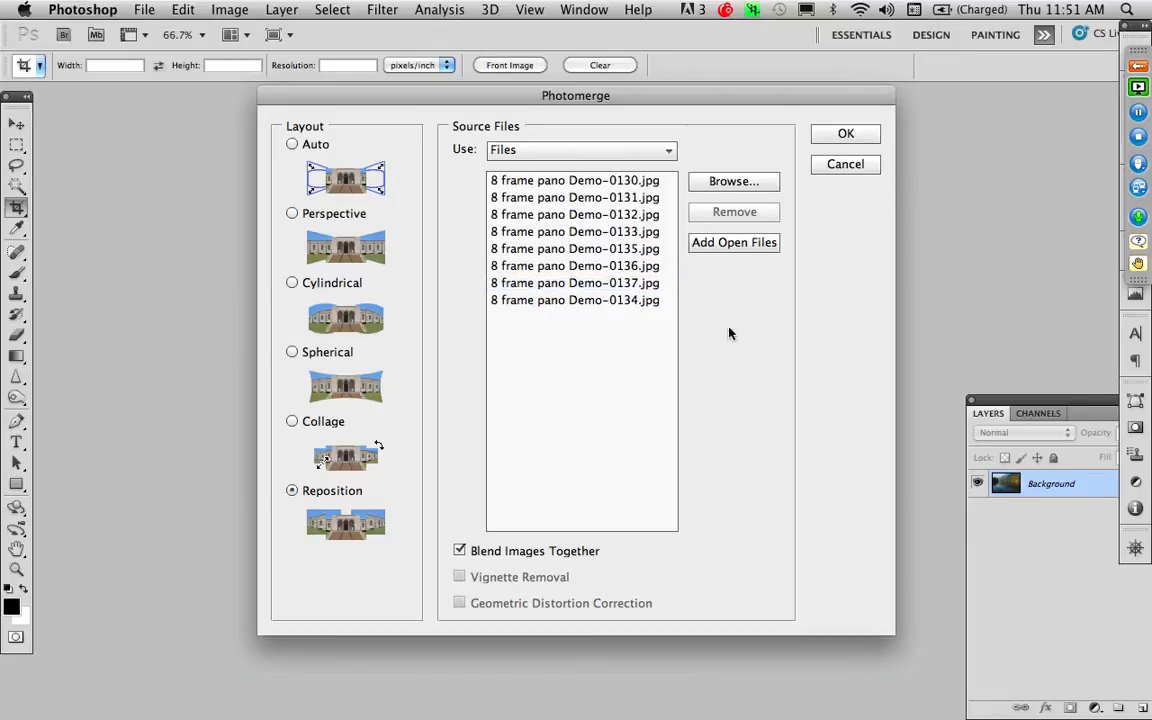
left_click(846, 137)
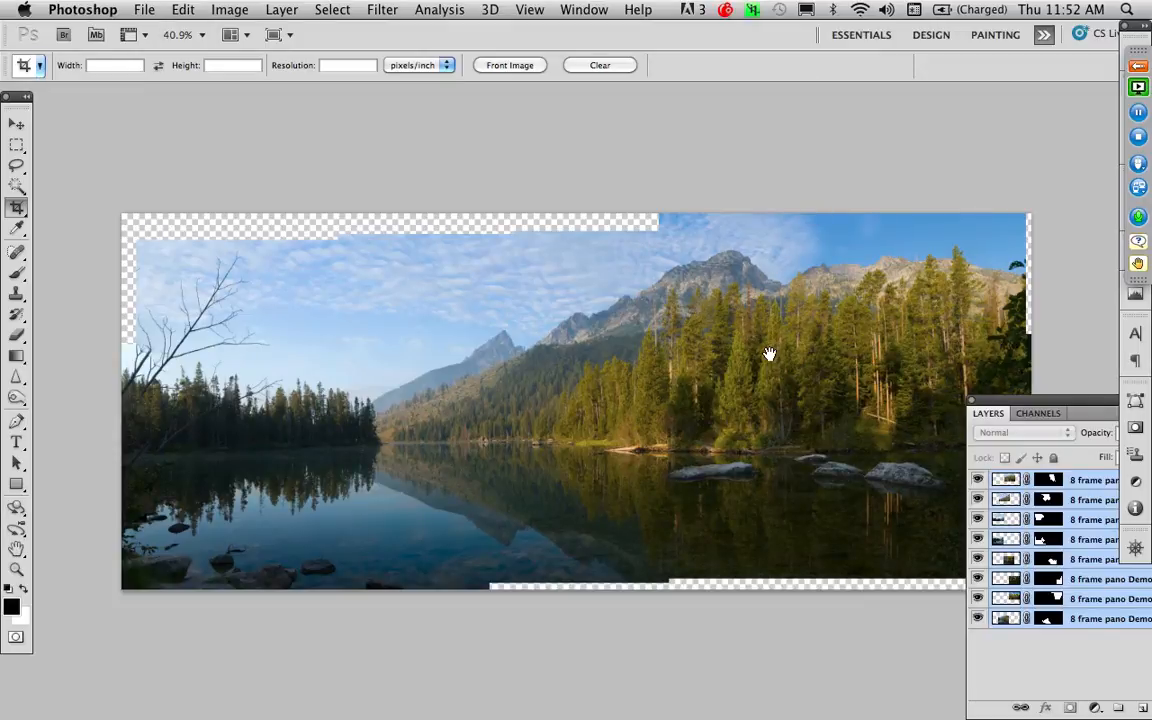
Step: Merge the panorama's eight masked layers into a single layer, keeping transparency, and dock the Layers panel
left_click_drag(740, 324, 708, 270)
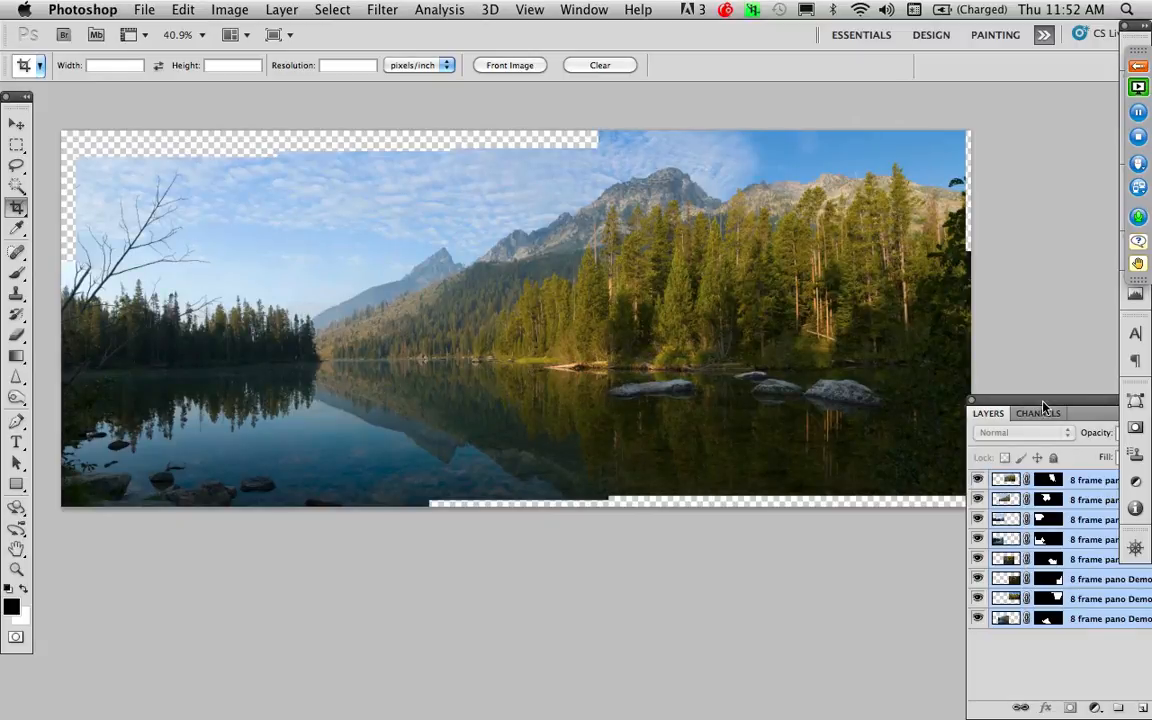
left_click_drag(1040, 407, 915, 372)
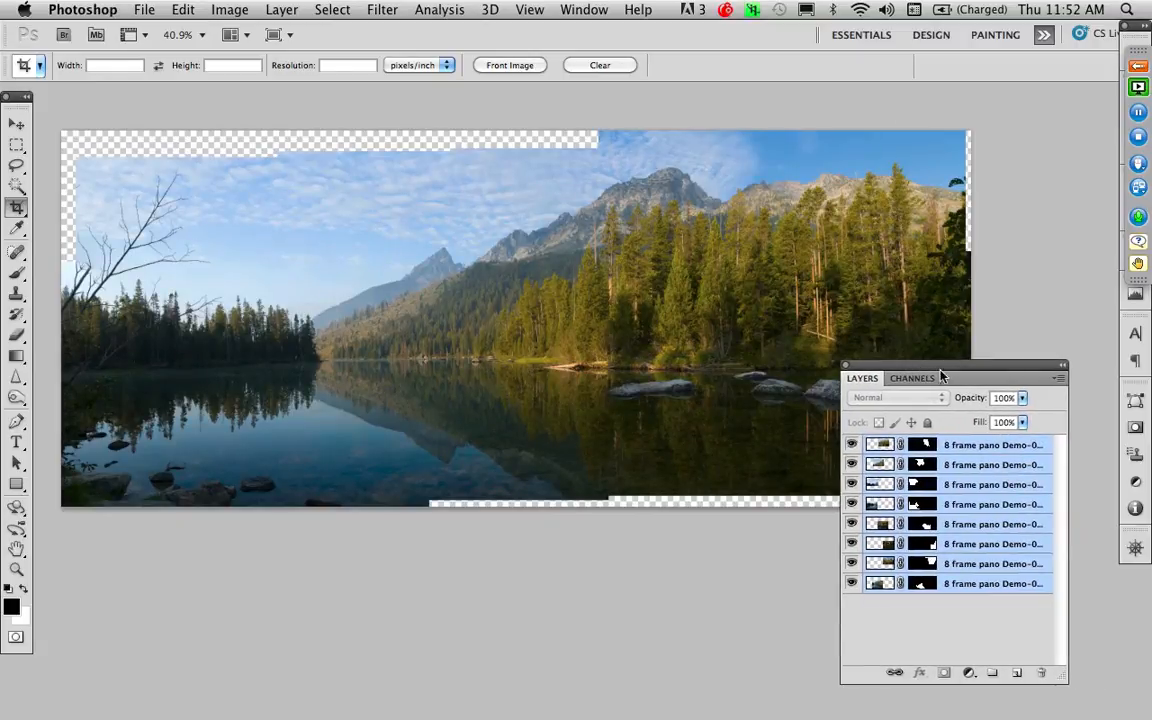
left_click(1061, 382)
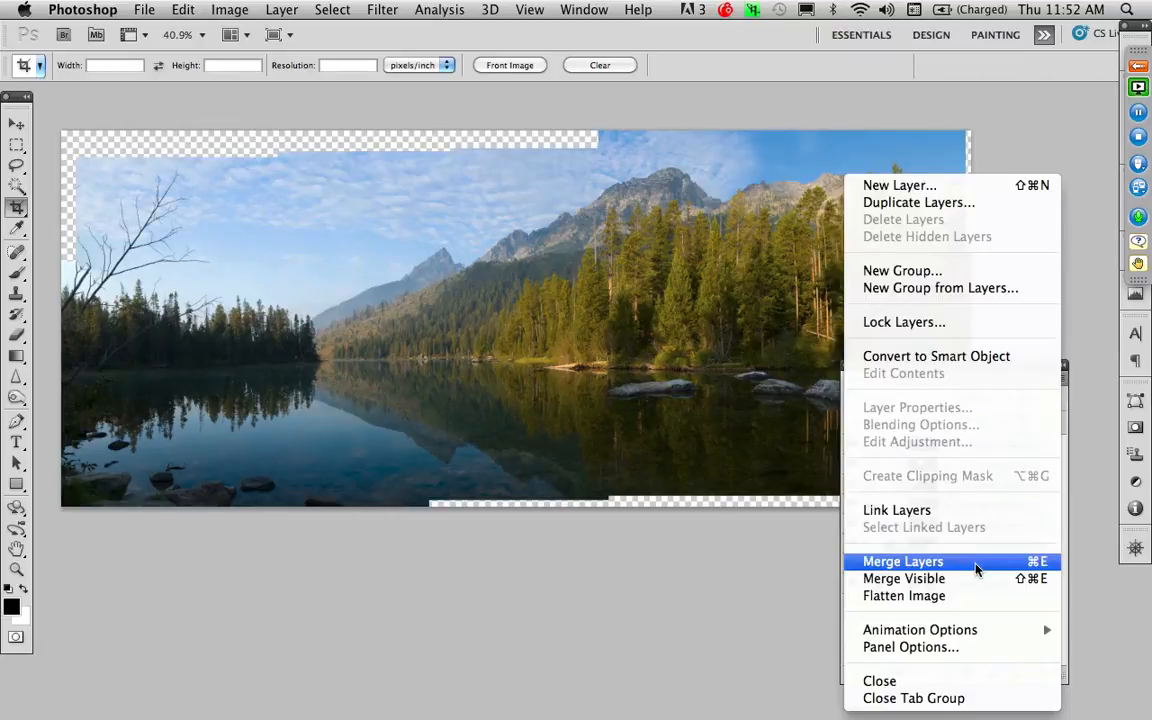
left_click(968, 590)
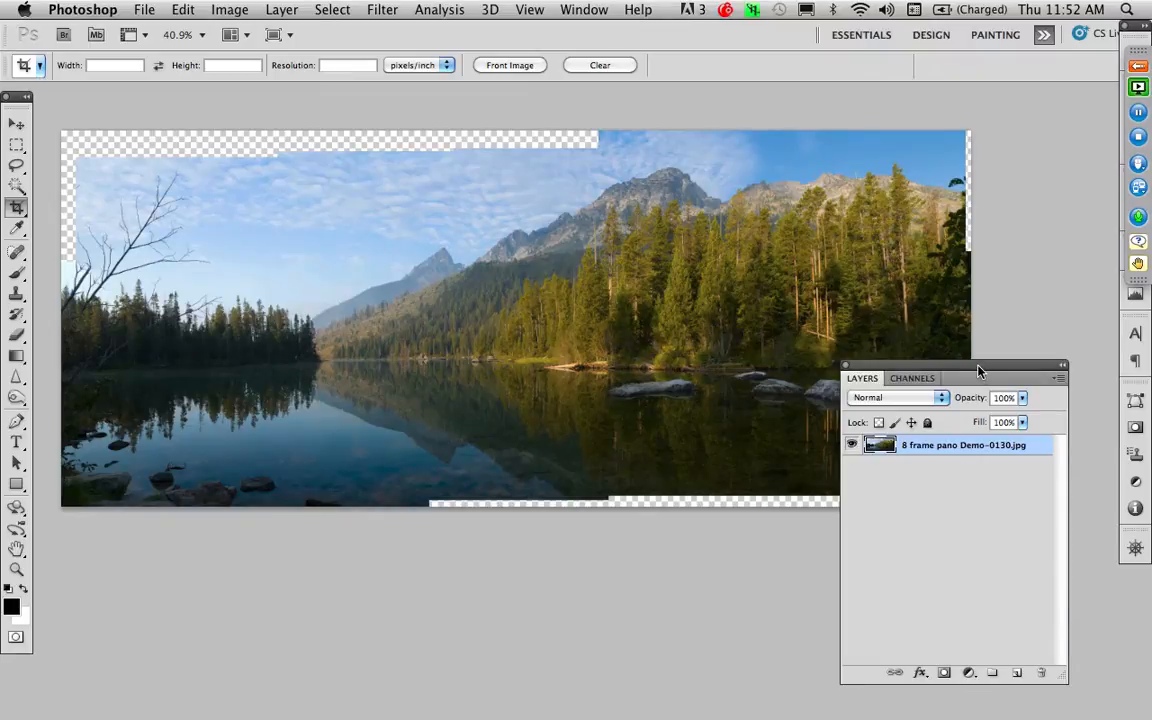
left_click_drag(981, 370, 1131, 398)
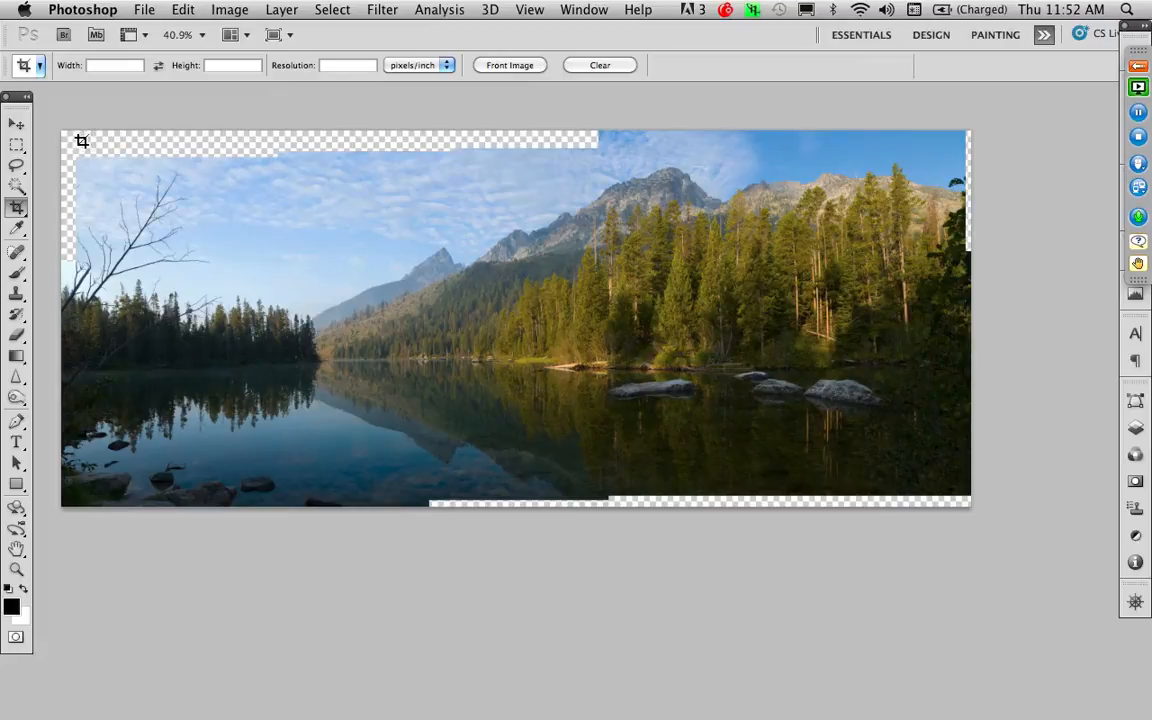
Step: Crop the panorama to trim the transparent side edges and part of the empty strips above and below
left_click_drag(78, 141, 964, 502)
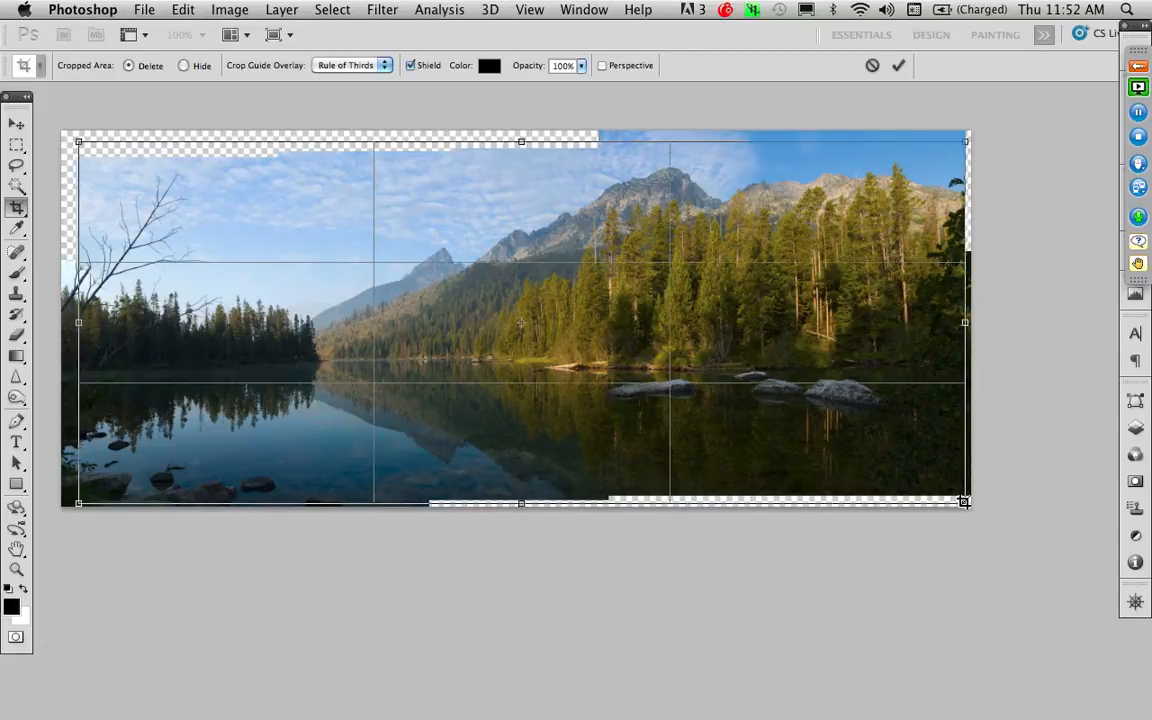
key("Return")
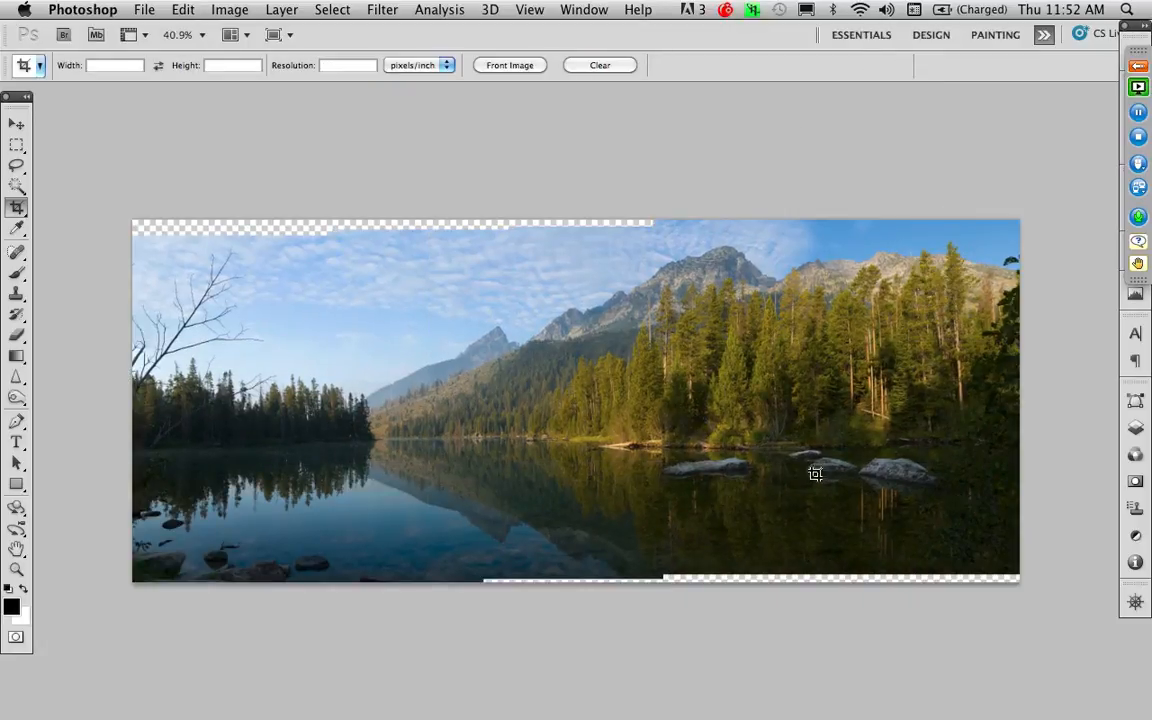
left_click_drag(730, 455, 704, 421)
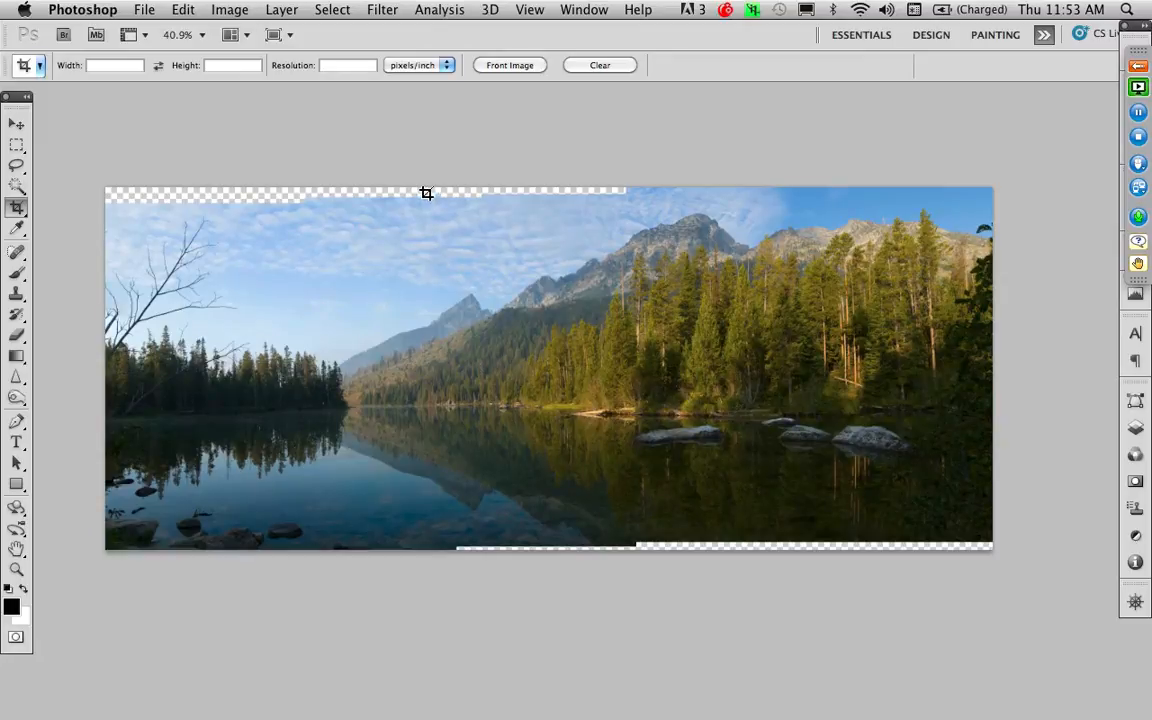
Step: Select the transparent strip above the sky with a contiguous Magic Wand and fill it using Content-Aware
key("w")
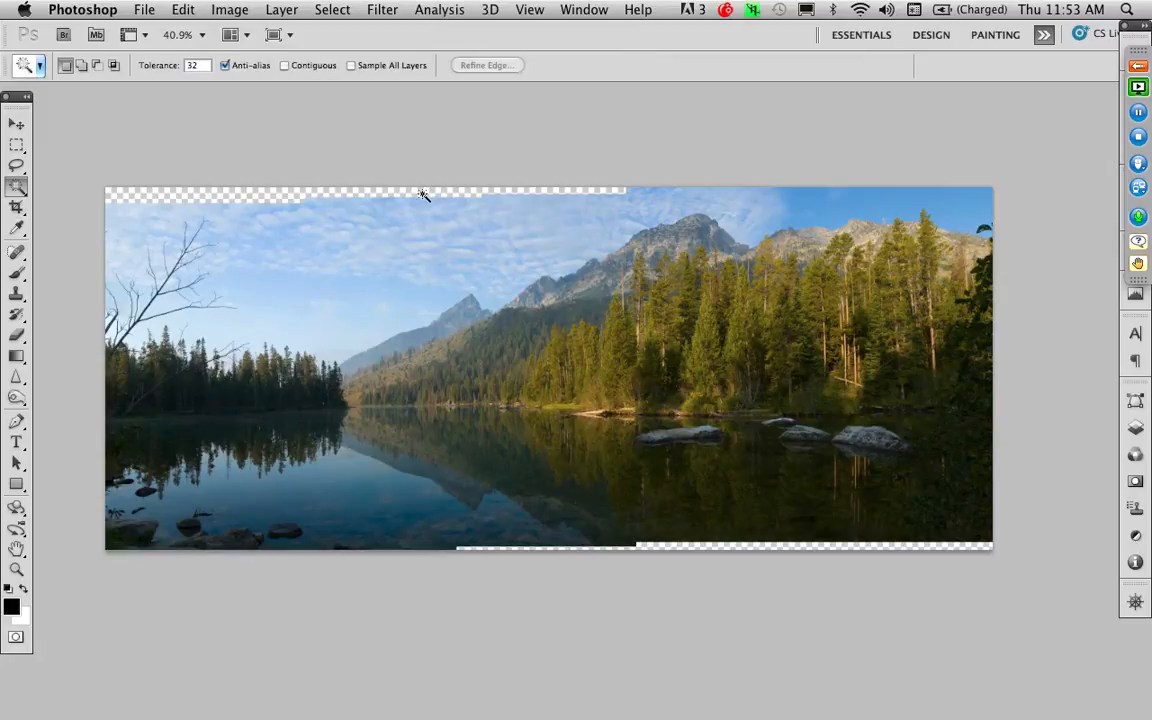
left_click(284, 65)
left_click(366, 195)
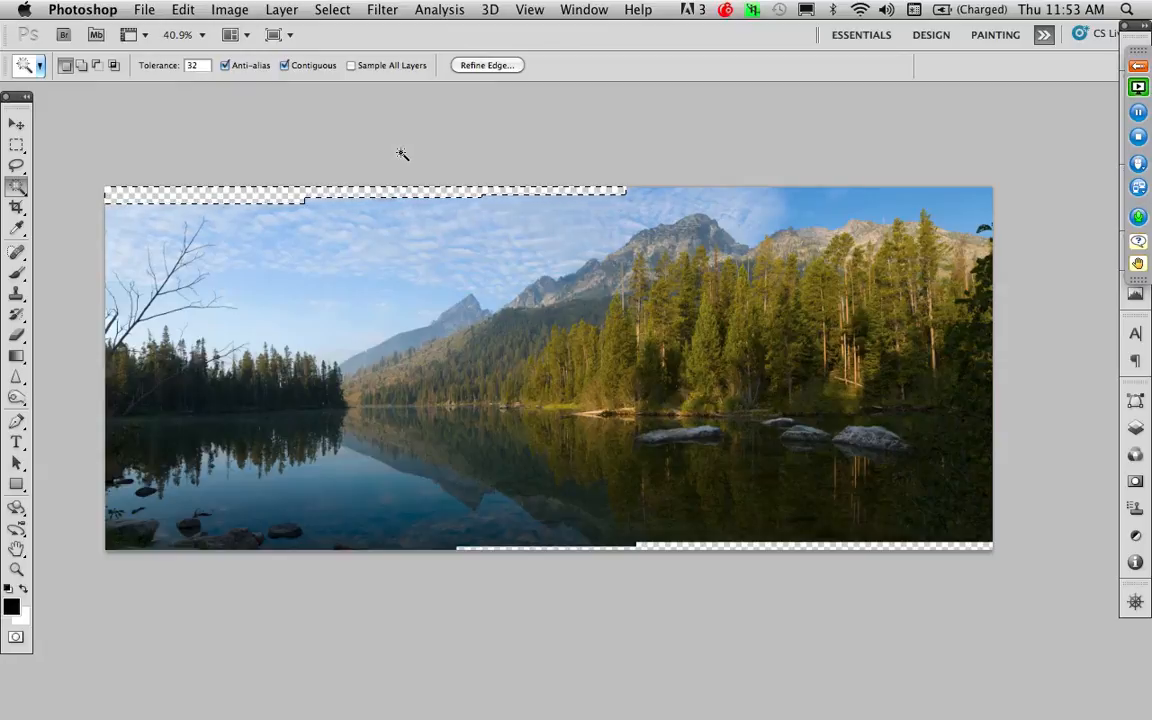
key("shift+BackSpace")
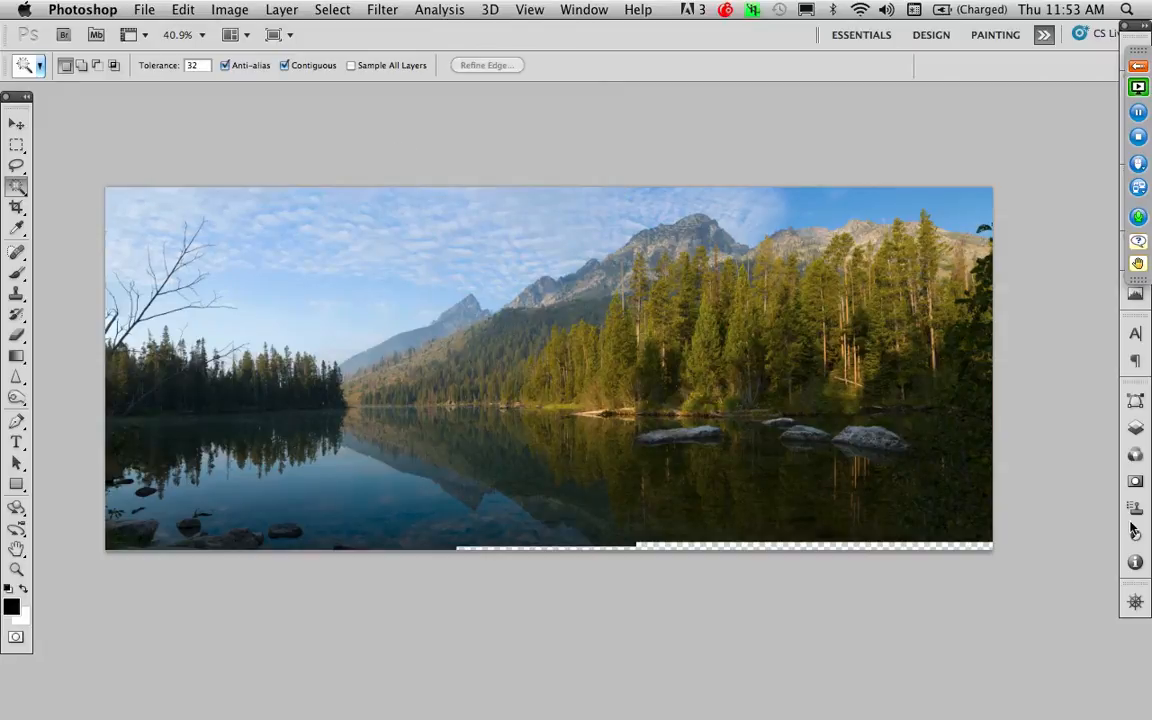
Step: Select the transparent strip below the water and fill it with Content-Aware in Normal mode at 100% opacity
left_click(731, 549)
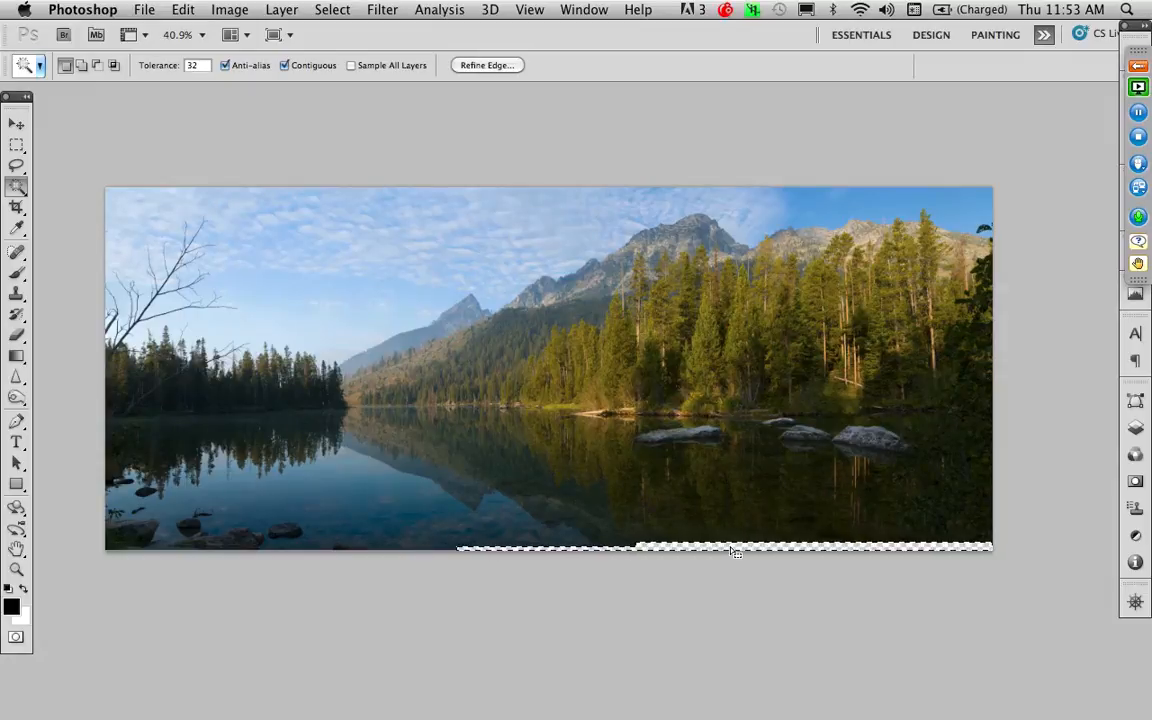
left_click(331, 8)
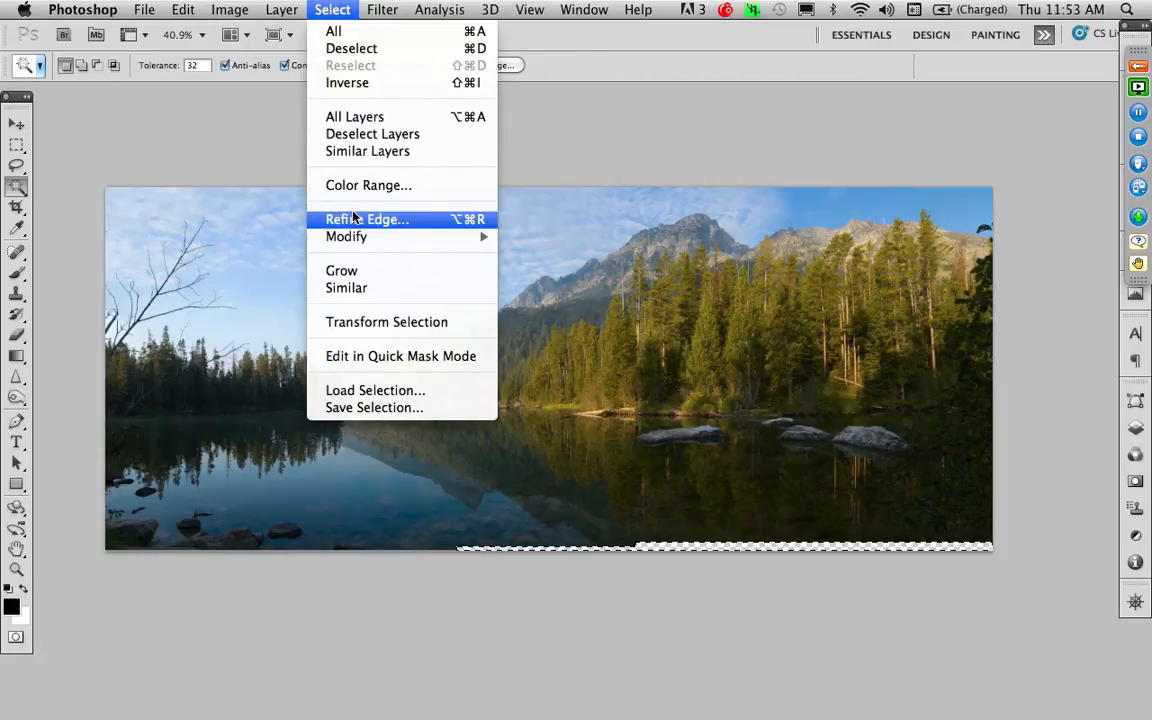
mouse_move(357, 245)
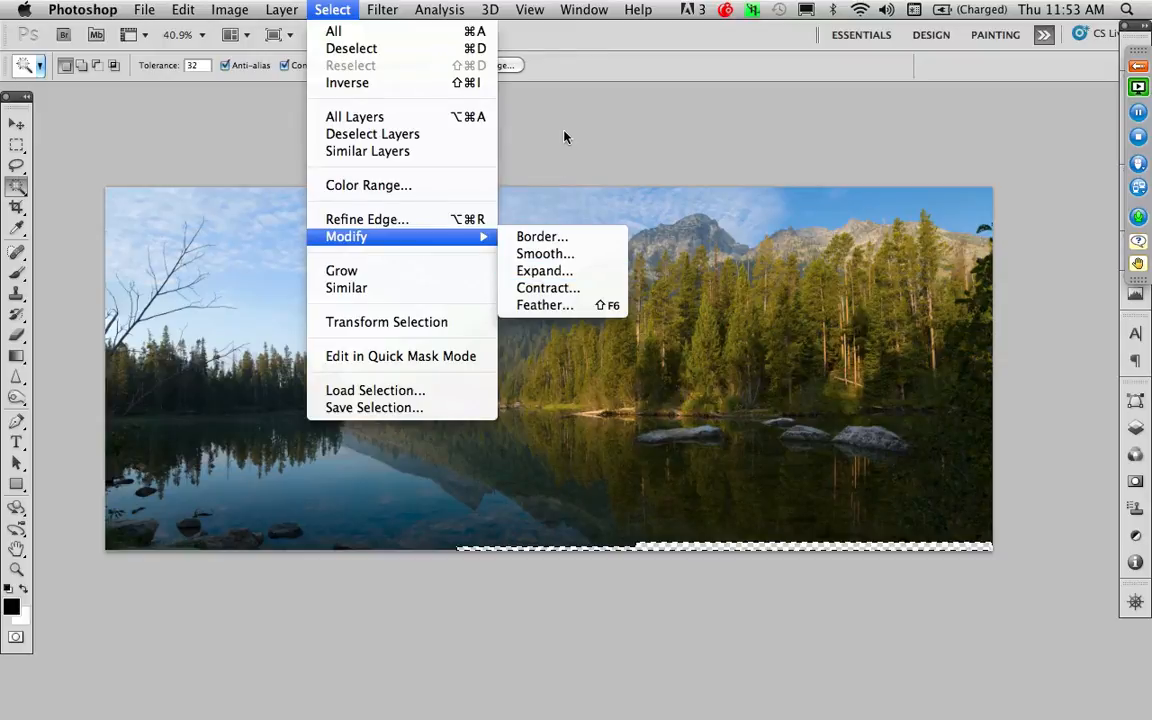
left_click(507, 116)
left_click(188, 9)
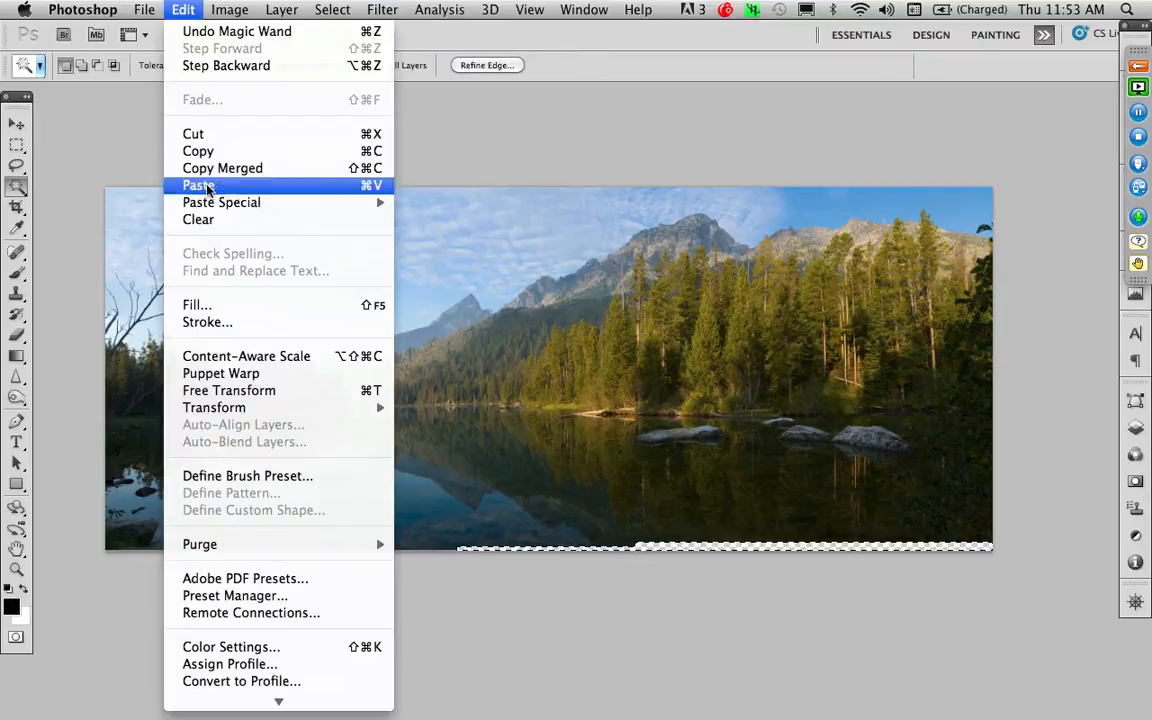
left_click(196, 304)
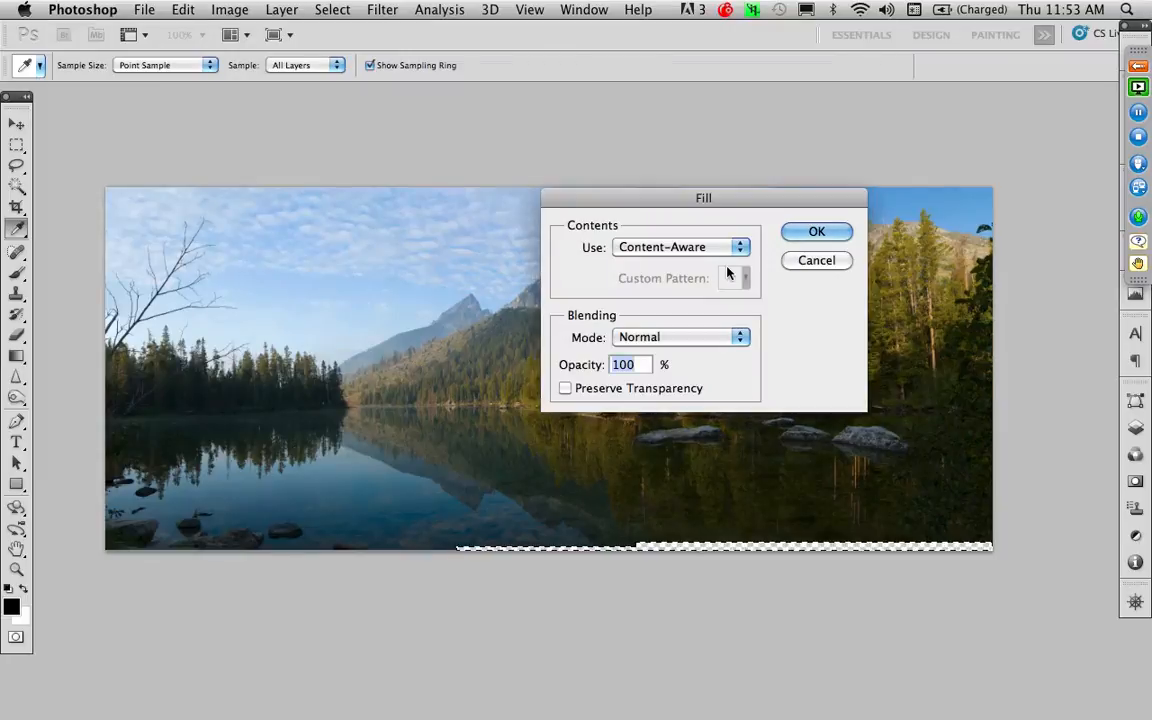
left_click(805, 260)
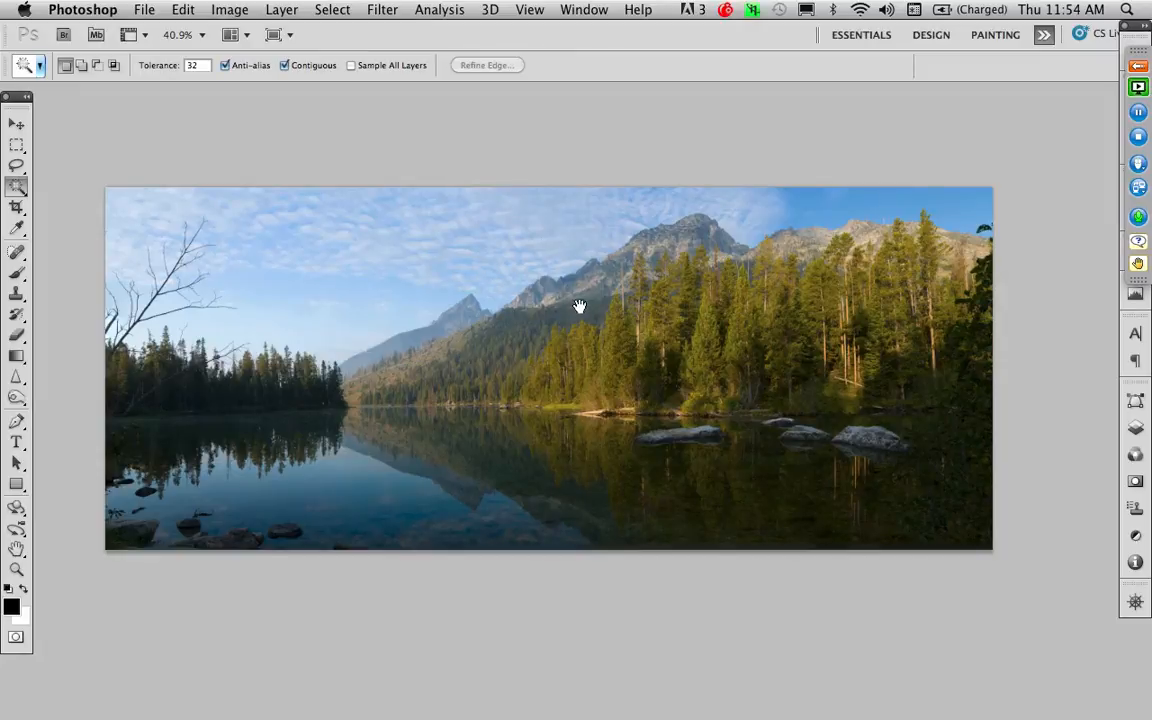
Step: Duplicate the panorama layer, set the copy to Overlay blending, and lower its opacity to 22%
left_click(1135, 428)
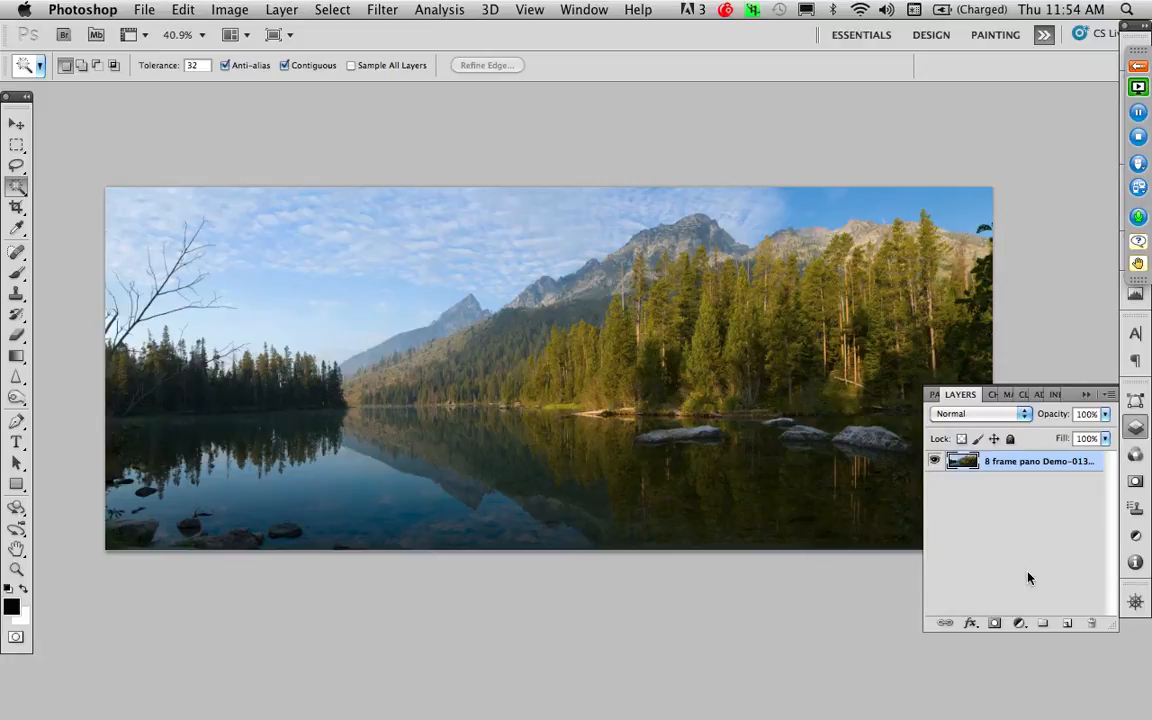
key("super+j")
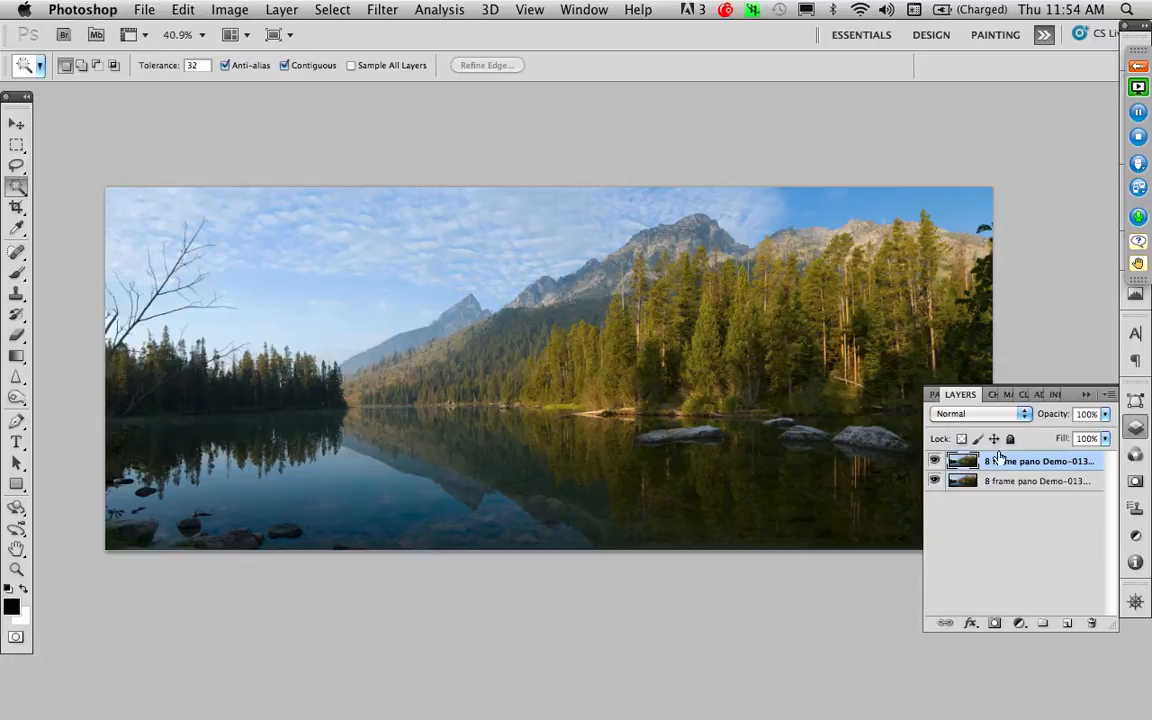
left_click(988, 415)
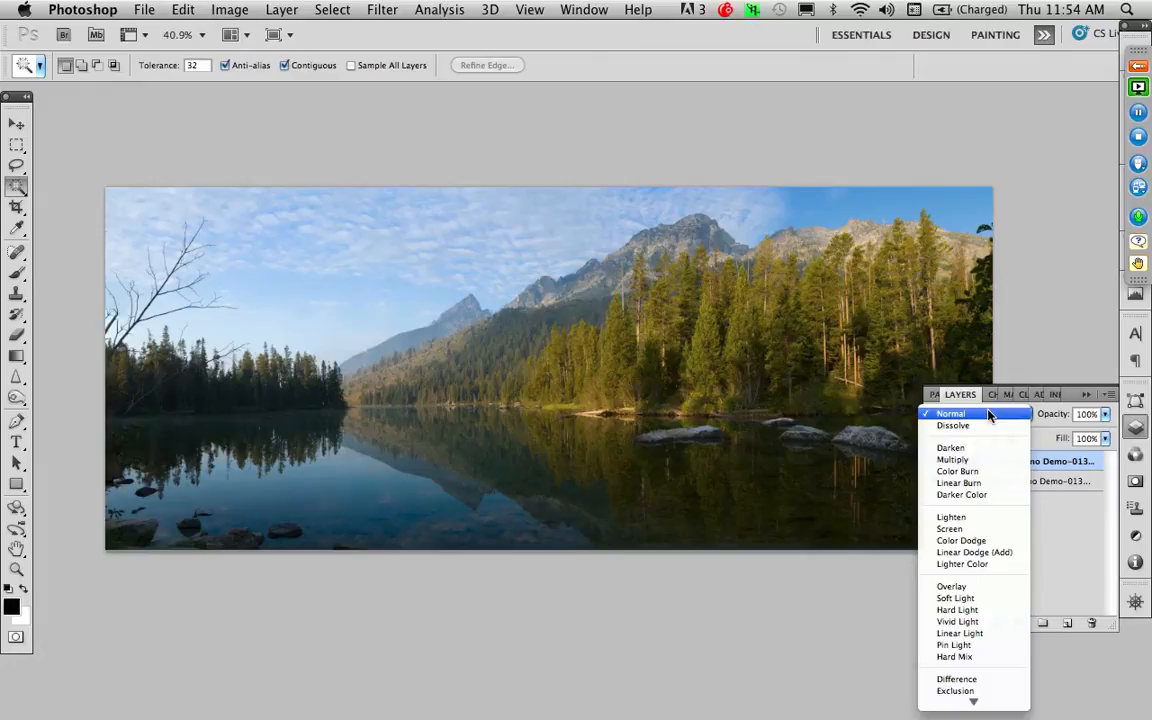
left_click(965, 590)
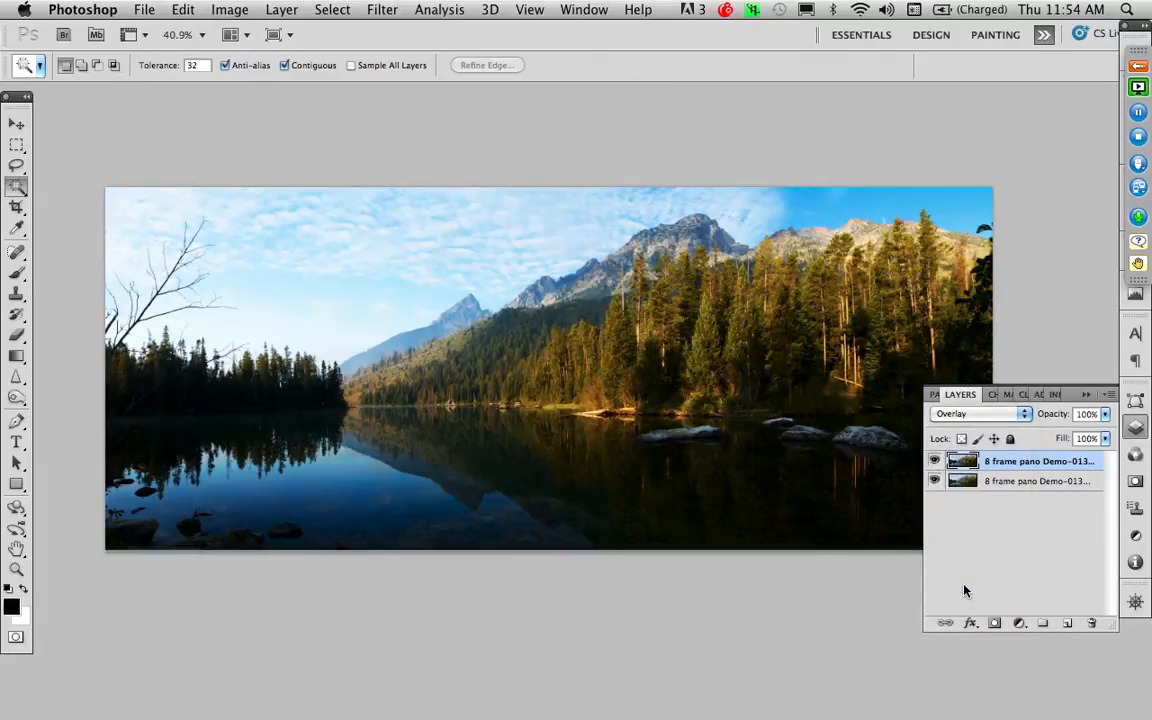
left_click(1105, 413)
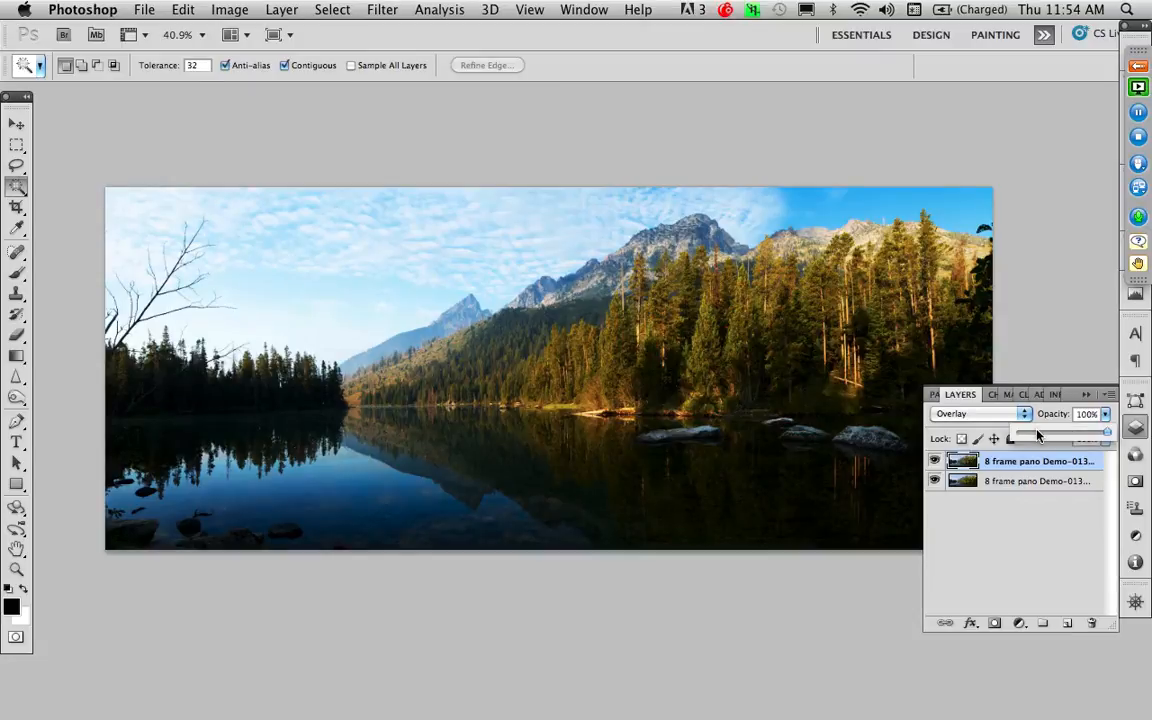
left_click(1040, 434)
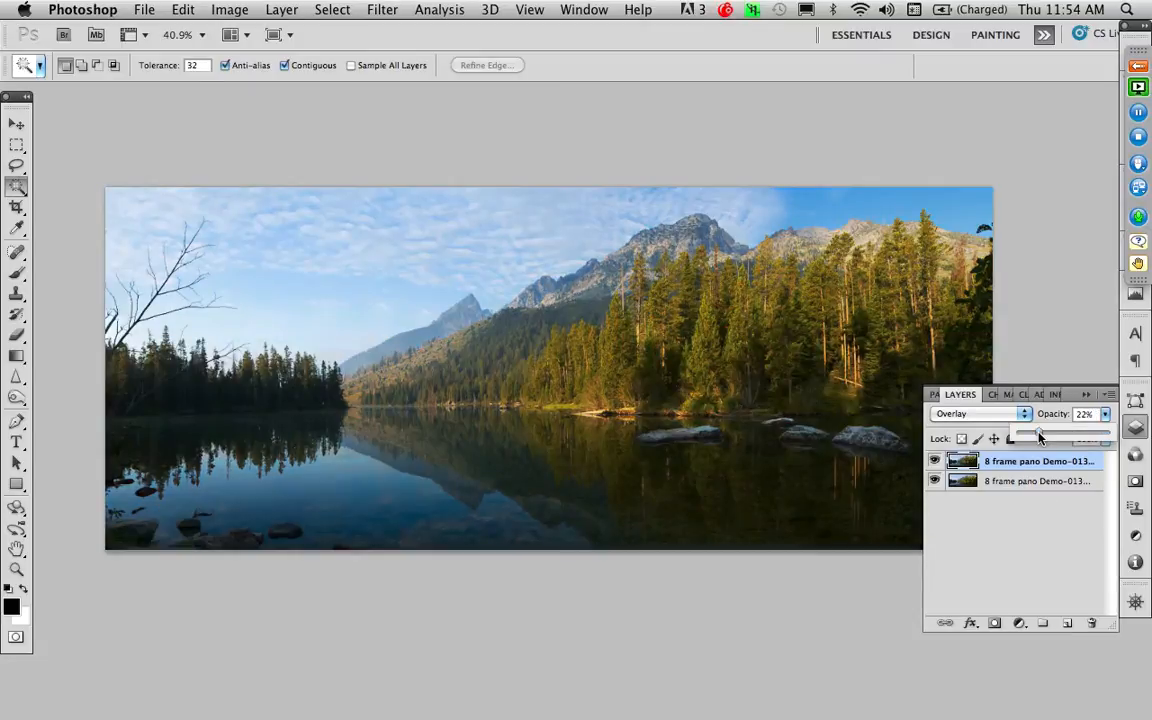
left_click(1021, 558)
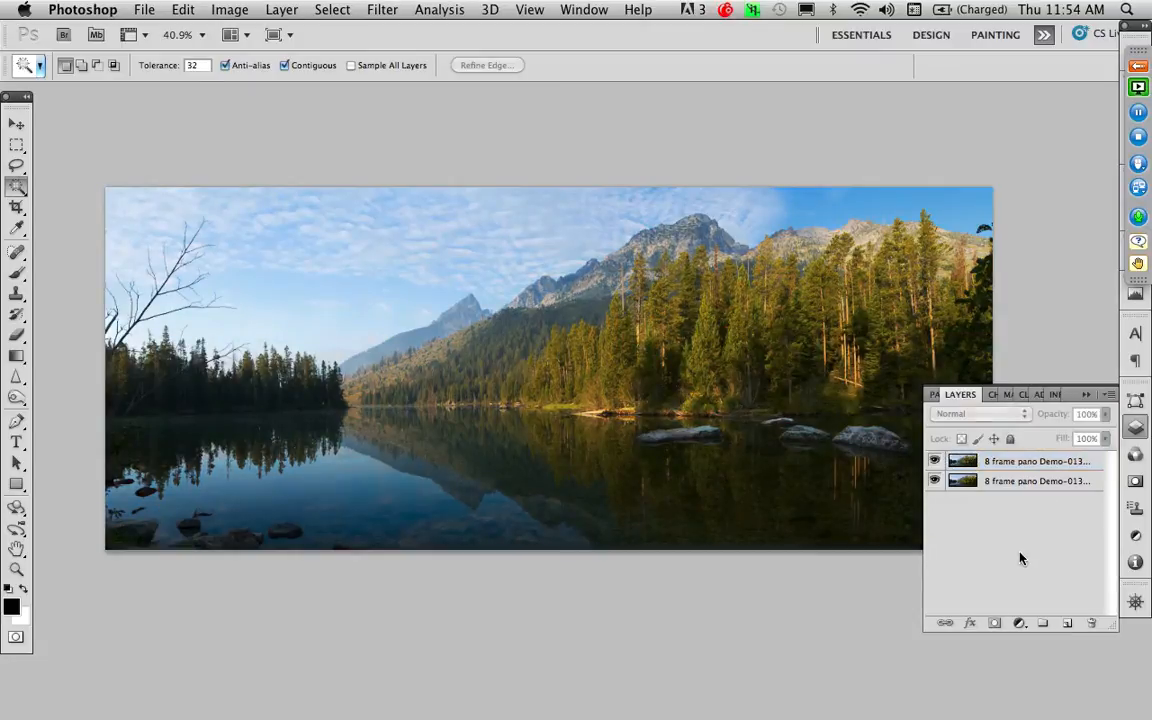
Step: Compare the panorama with the Overlay copy hidden and shown, leaving the copy visible
left_click(935, 461)
left_click(935, 461)
left_click(935, 461)
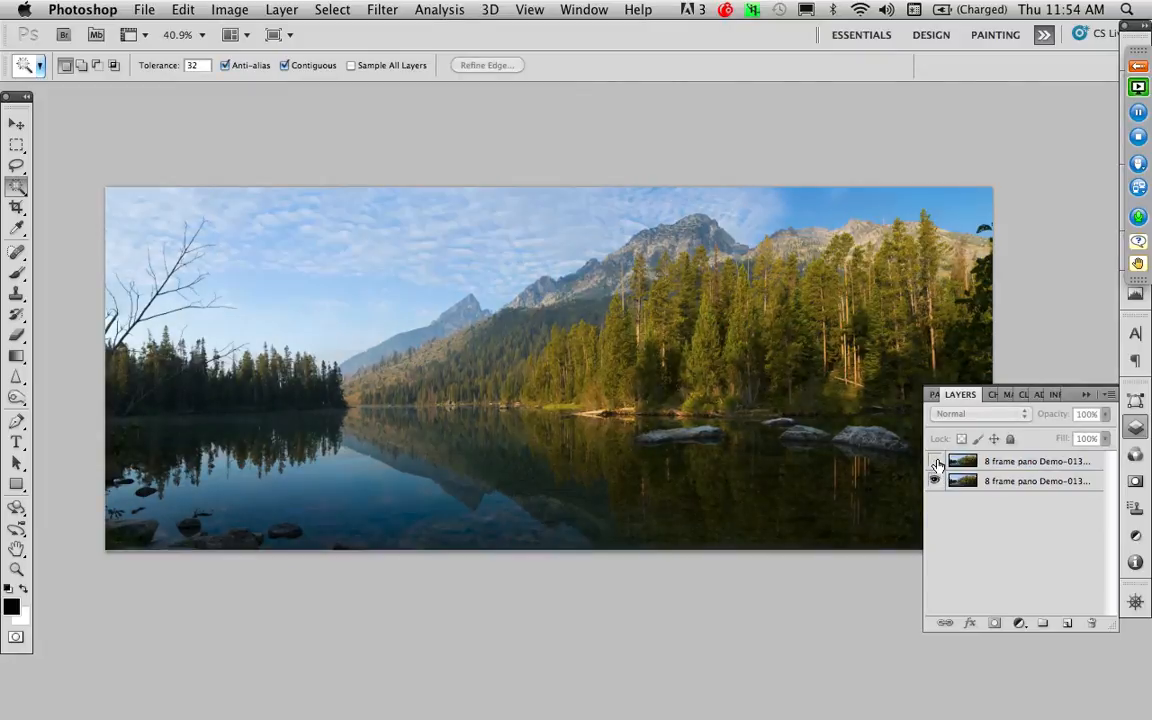
left_click(935, 461)
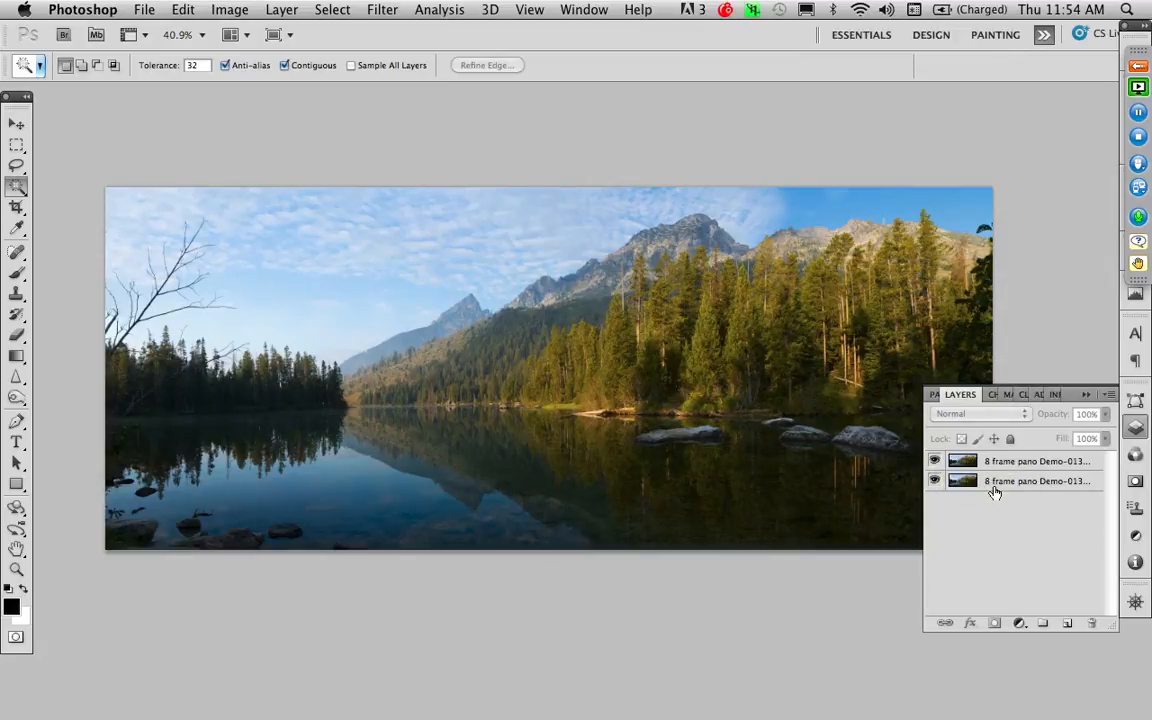
Step: Flatten the panorama into a single background layer and open it in the Nik Software Viveza 2 filter
left_click(1109, 397)
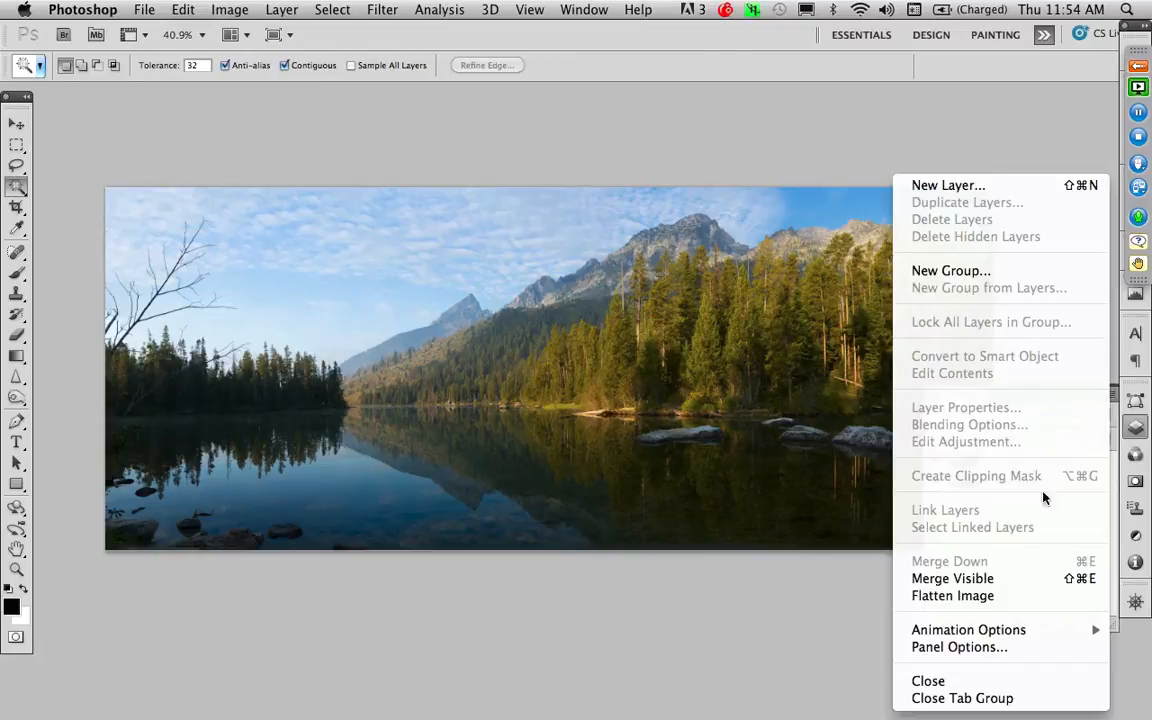
left_click(1021, 595)
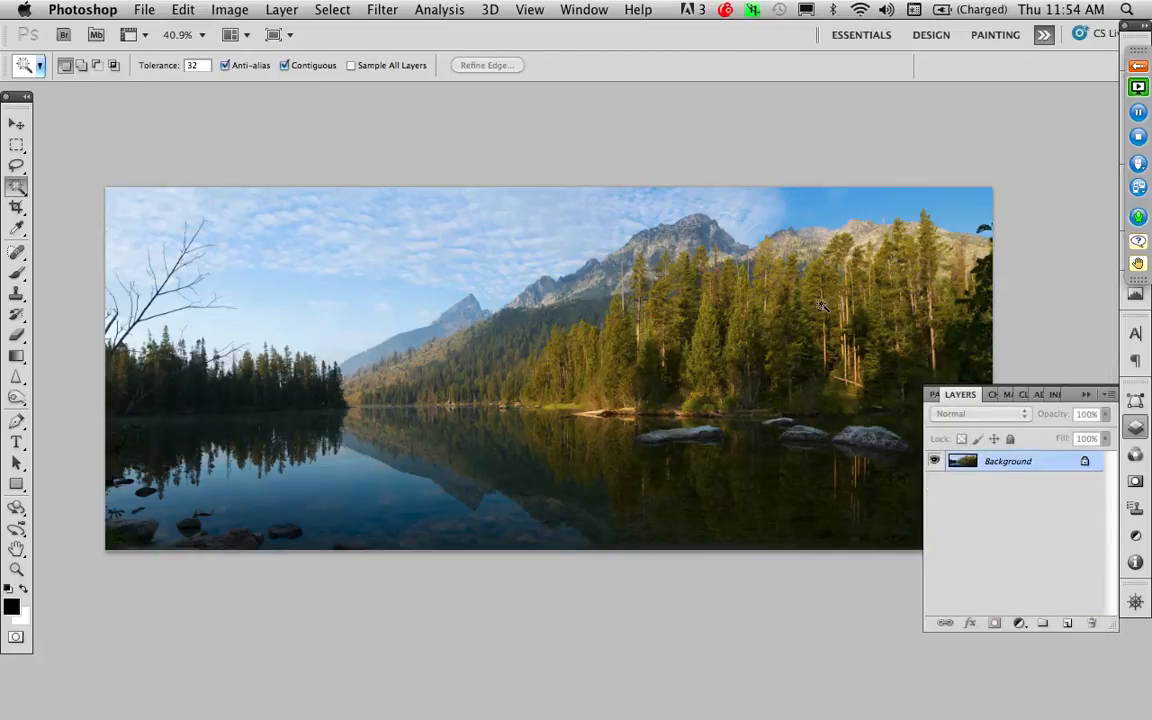
left_click(386, 10)
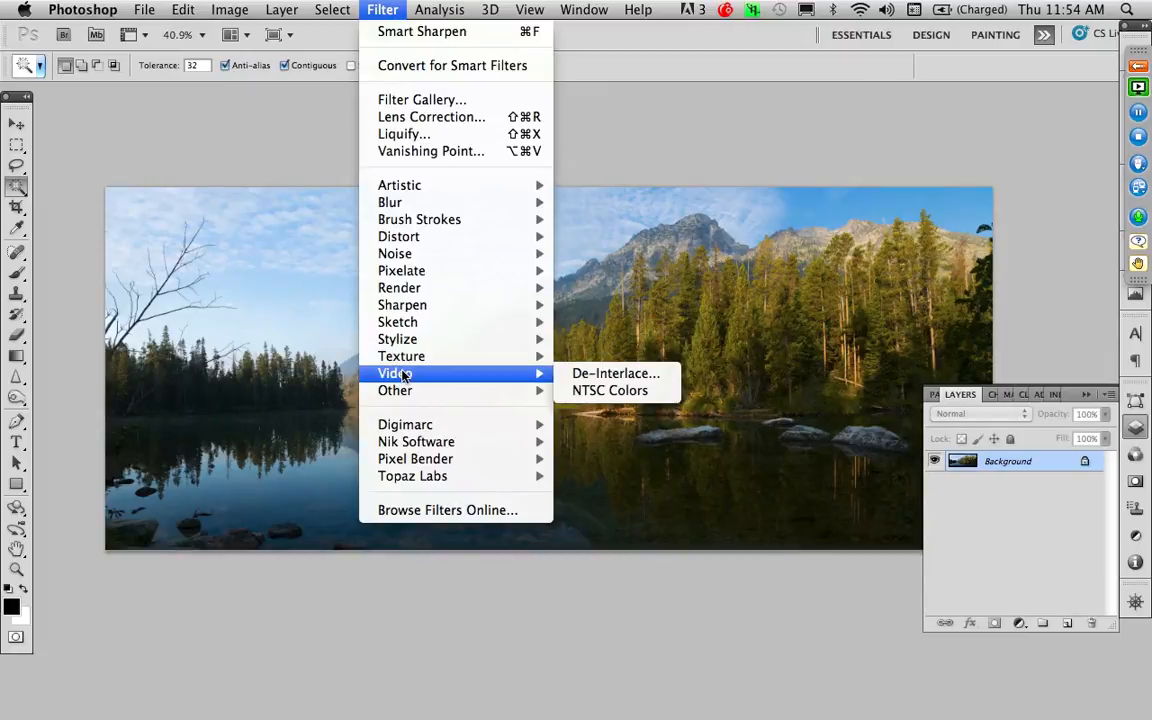
mouse_move(419, 442)
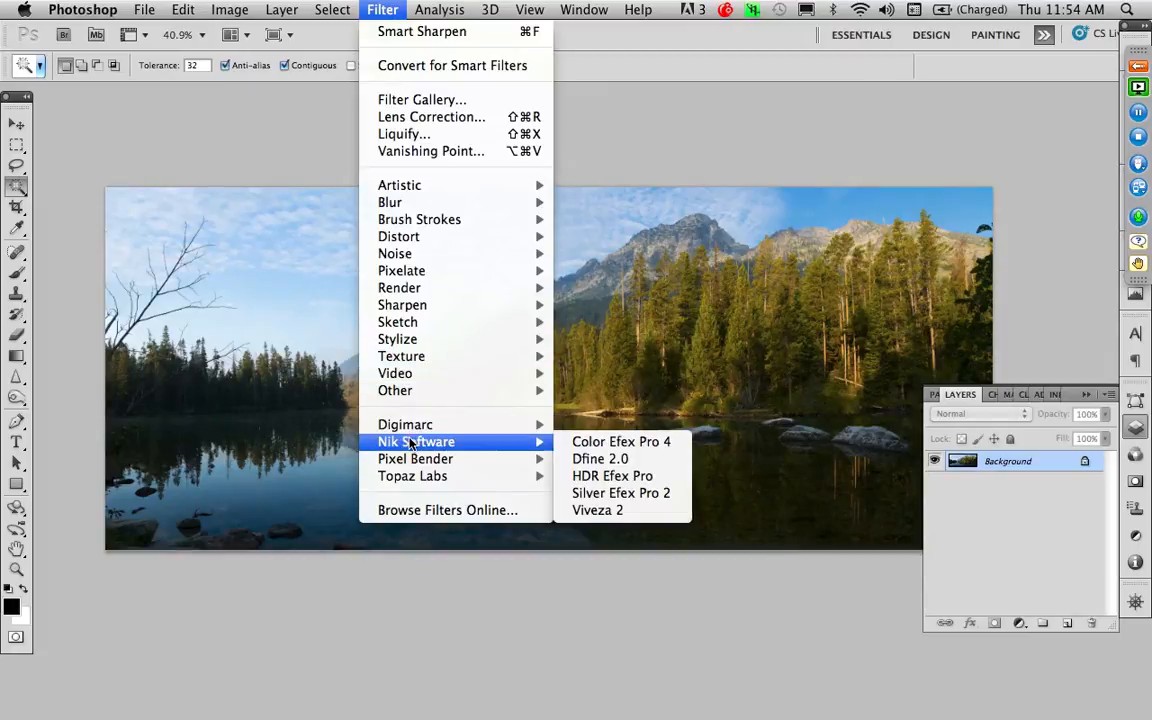
left_click(594, 512)
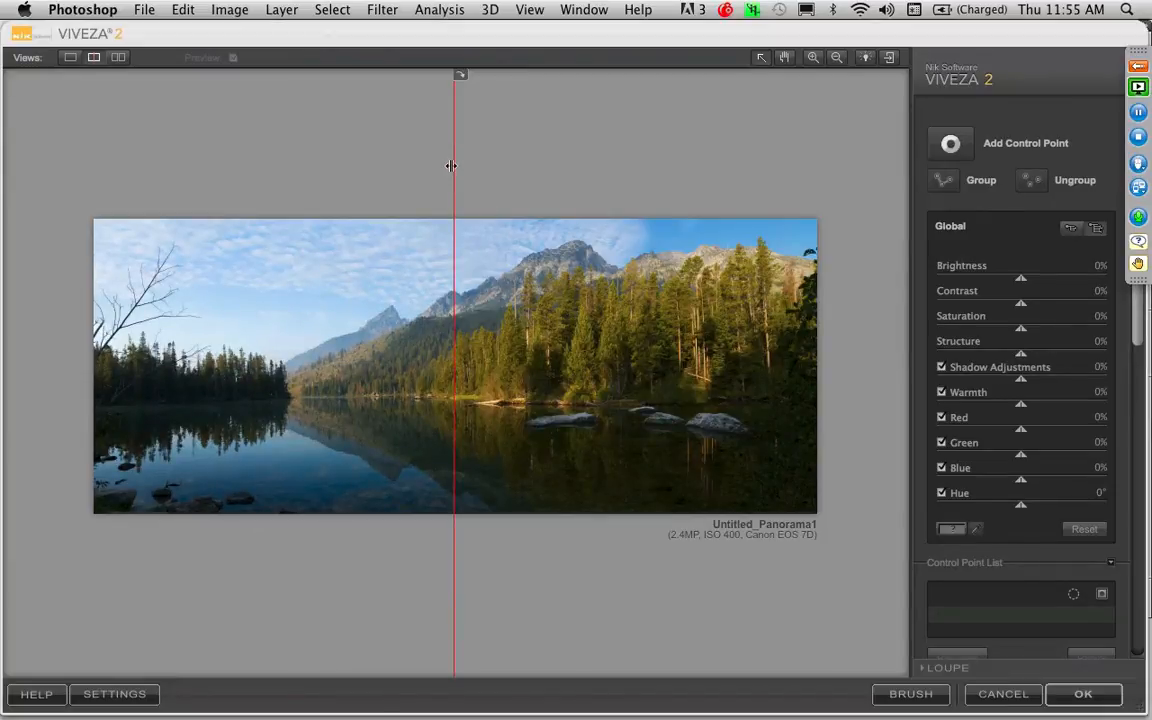
Step: Move the before/after split line to the panorama's left edge and set global brightness to 3% and contrast to -8%
left_click_drag(451, 165, 91, 144)
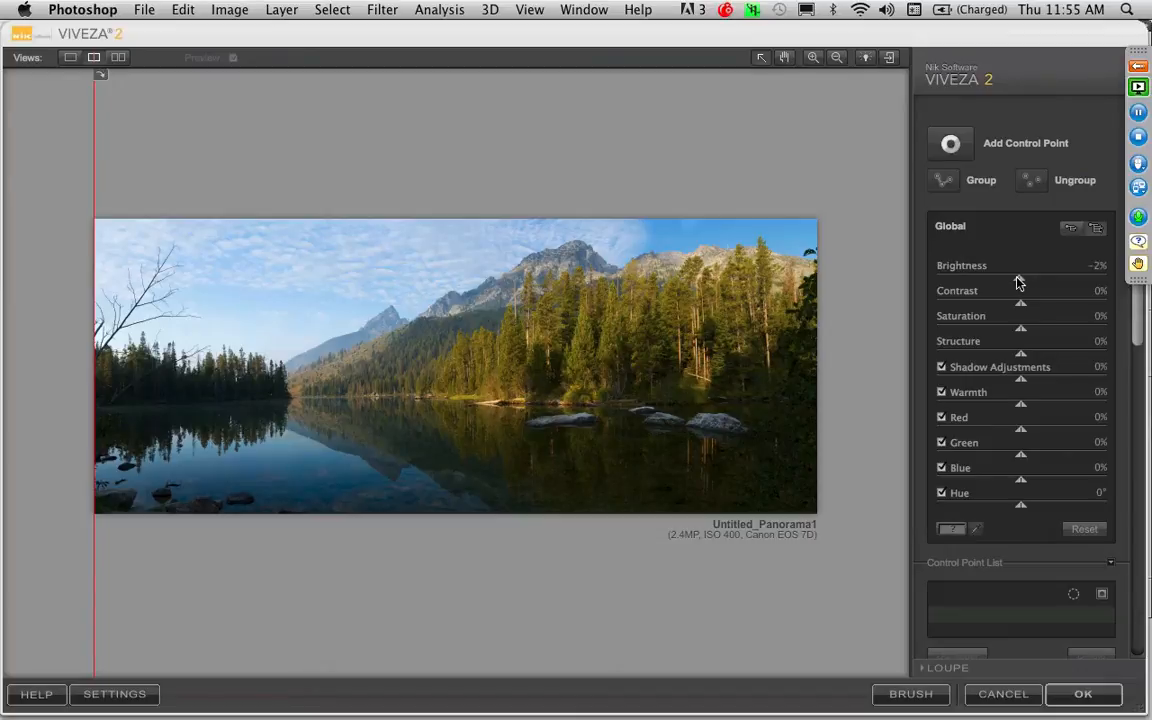
left_click_drag(1021, 280, 1012, 283)
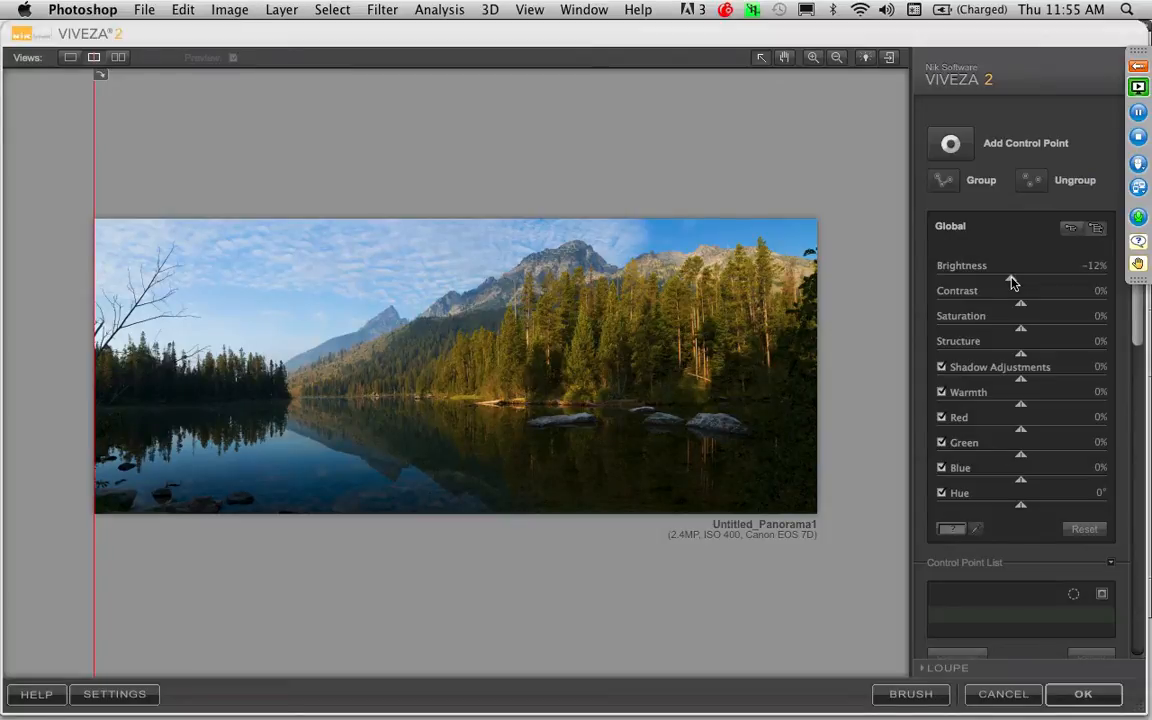
mouse_move(1012, 283)
left_mouse_down()
mouse_move(1024, 285)
mouse_move(1015, 306)
left_mouse_up()
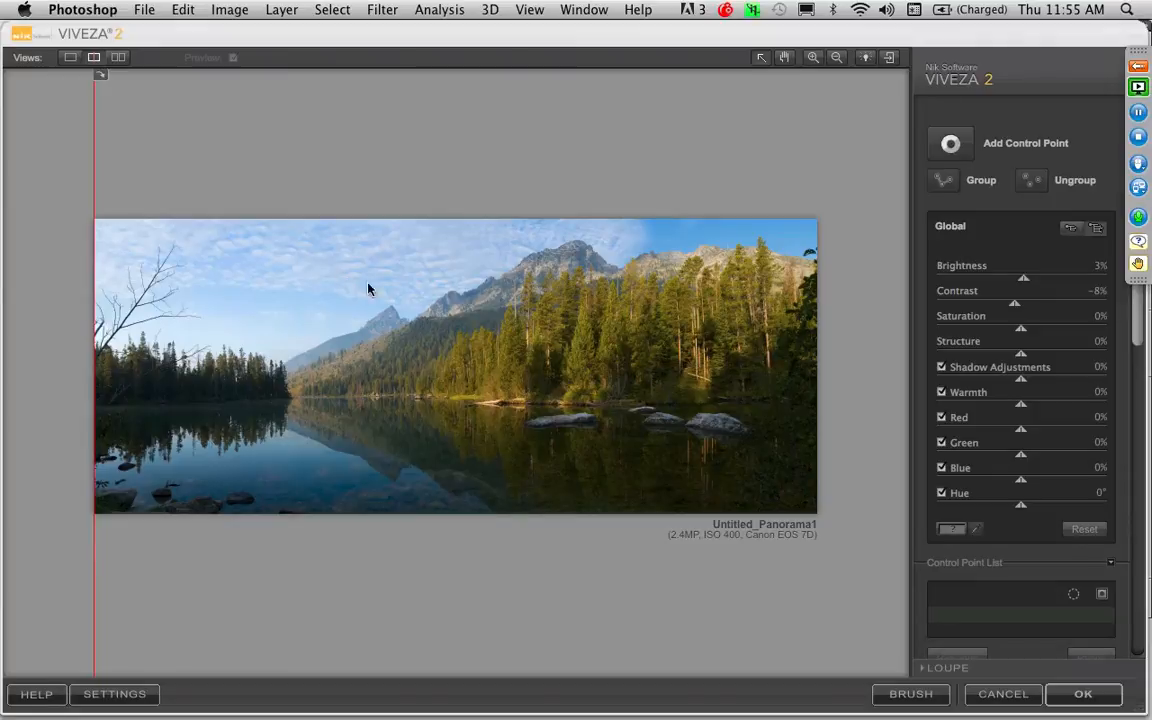
Step: Add a 45% control point in the sky above the left treeline with brightness -28%, contrast 13%, structure 20% and warmth 9%
left_click(950, 146)
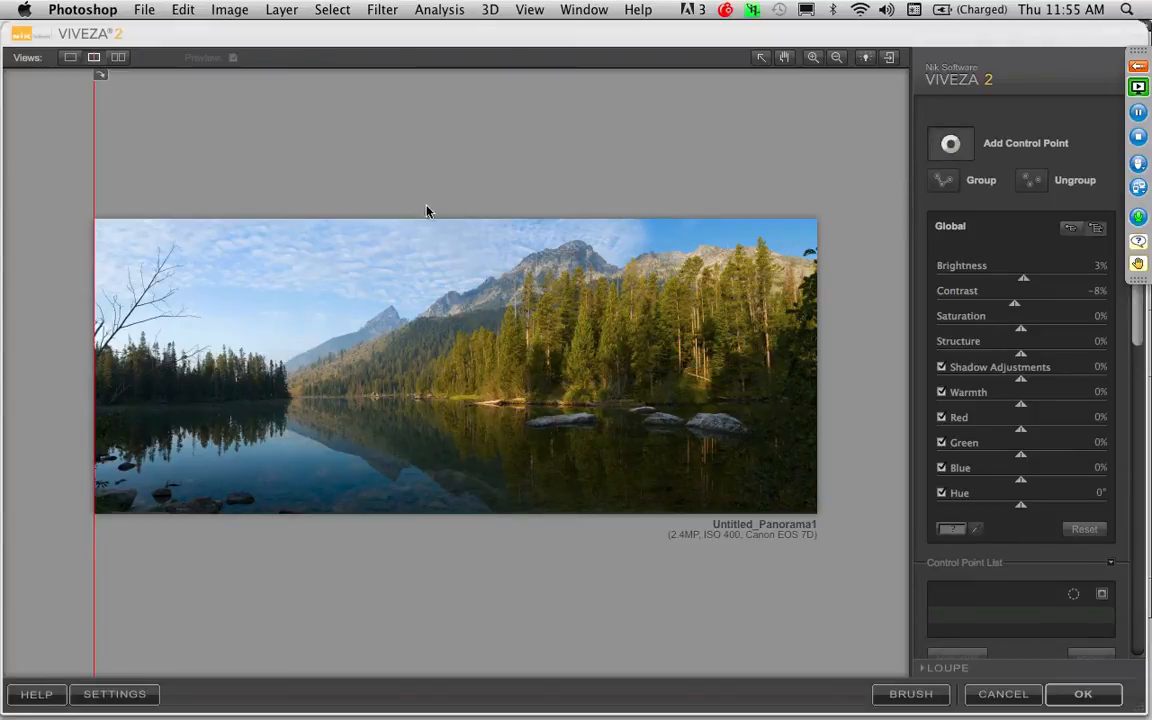
left_click(253, 271)
left_click_drag(300, 271, 331, 329)
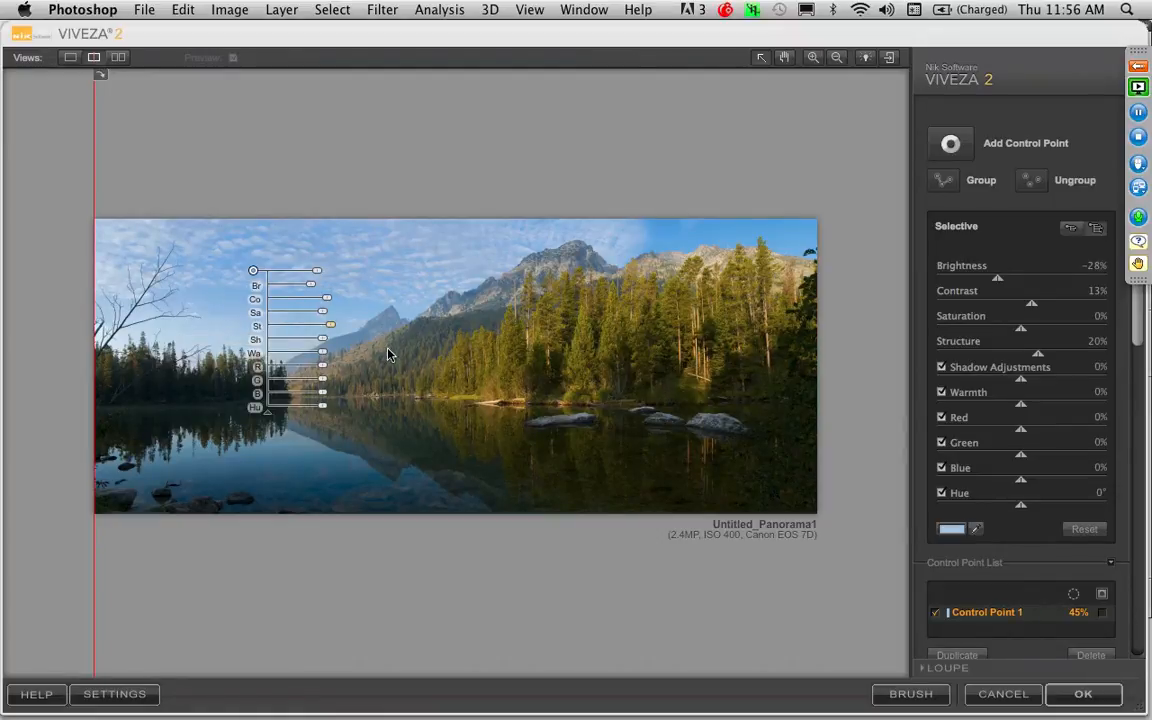
left_click_drag(322, 354, 323, 358)
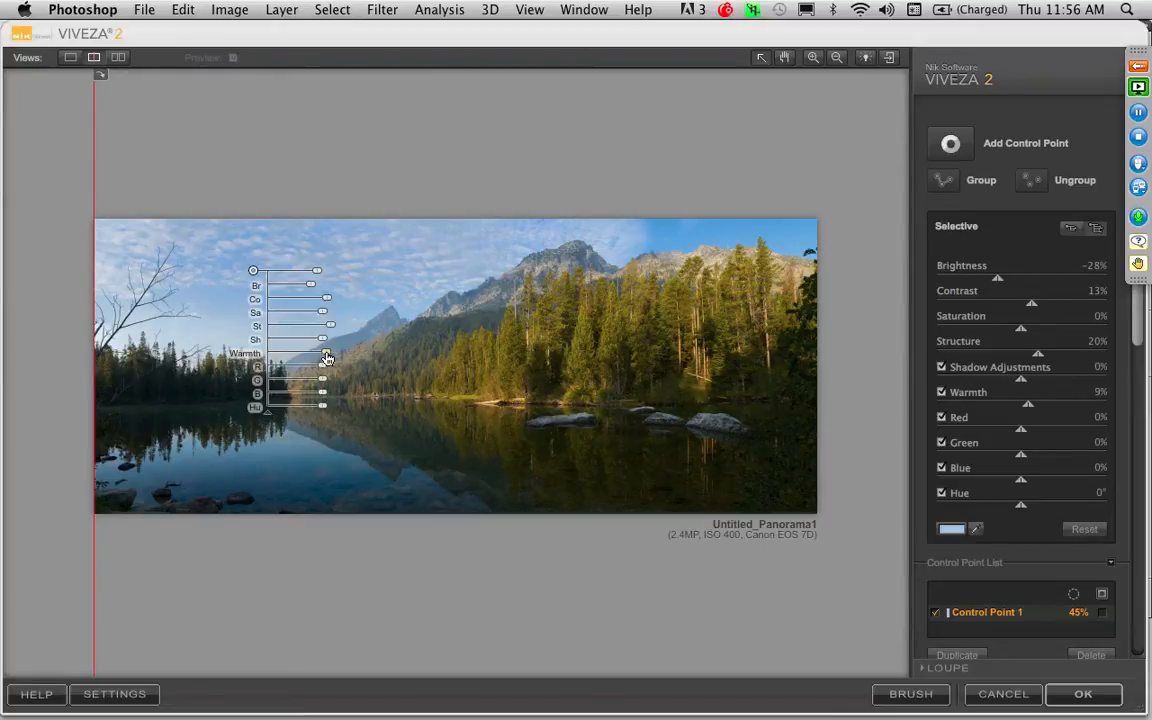
Step: Add a control point in the deep blue sky near the panorama's upper-right corner and set its brightness to -17%
left_click(950, 146)
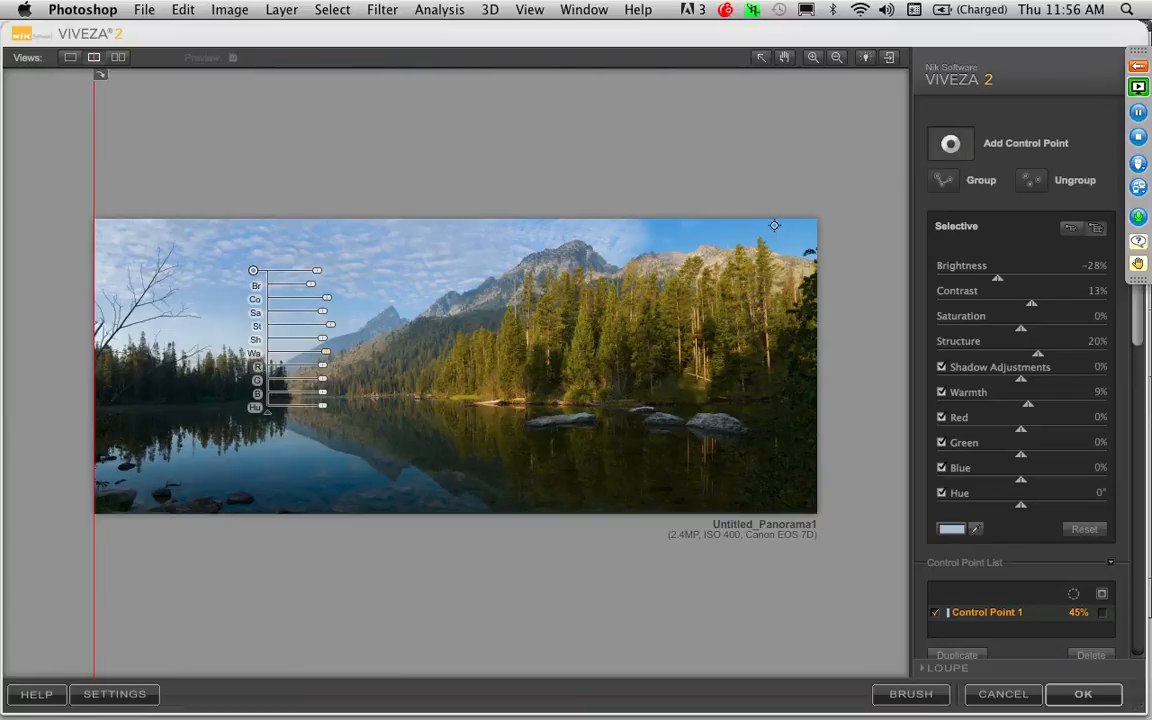
left_click(950, 144)
left_click(785, 229)
left_click(787, 235)
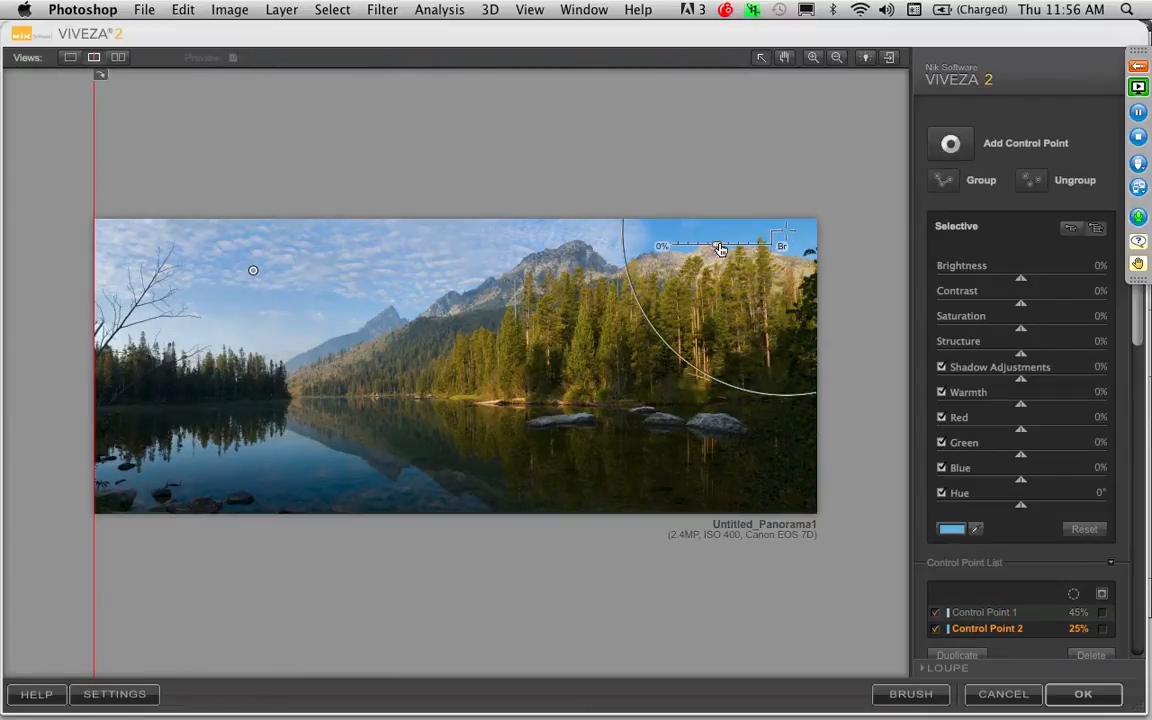
left_click_drag(719, 249, 719, 249)
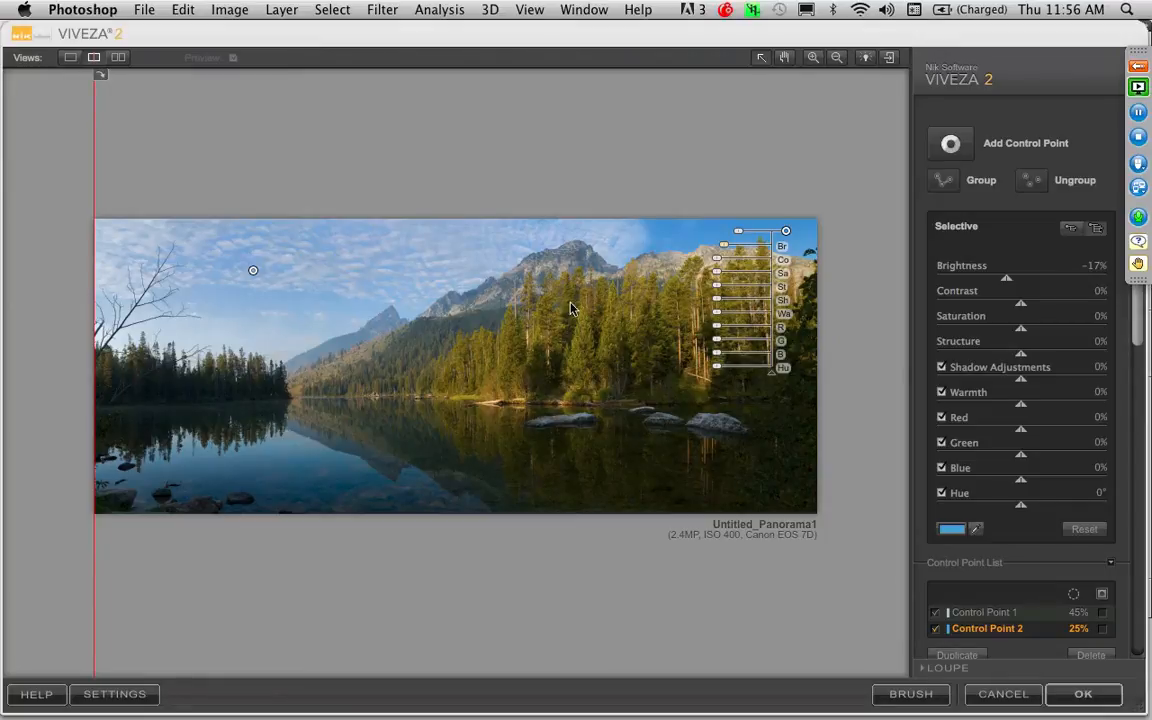
Step: Add a control point on the sunlit trees near the shoreline with brightness 9%, contrast 15% and structure 15%
left_click(950, 144)
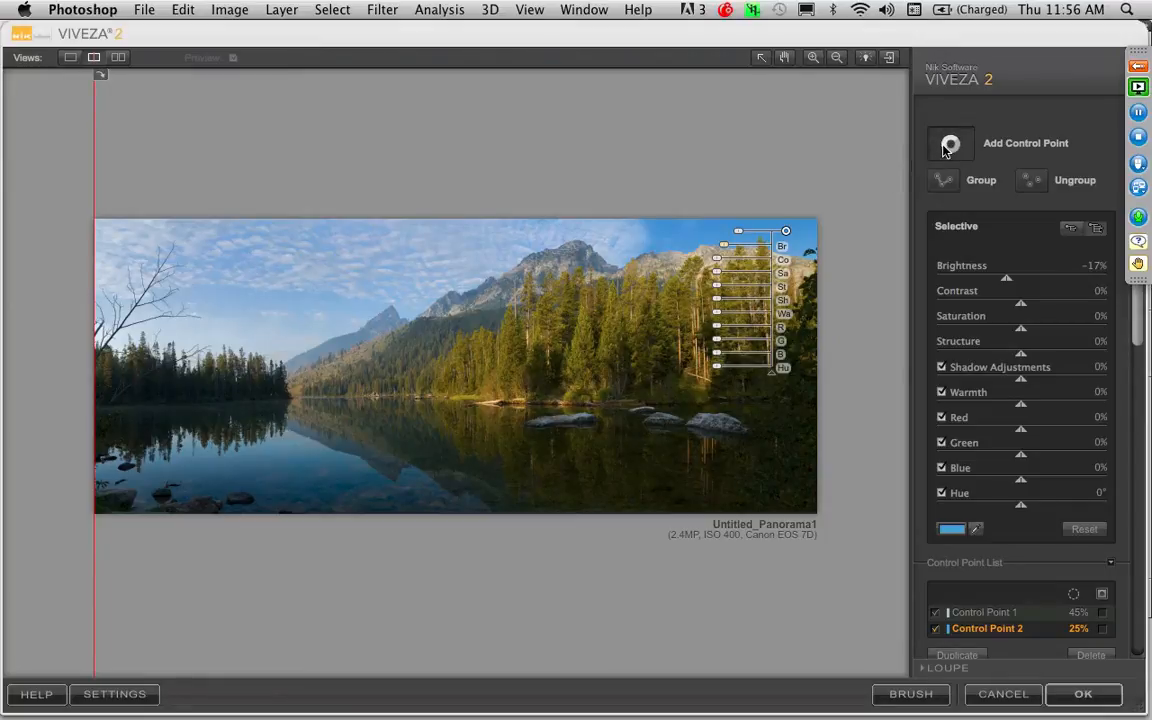
left_click(515, 361)
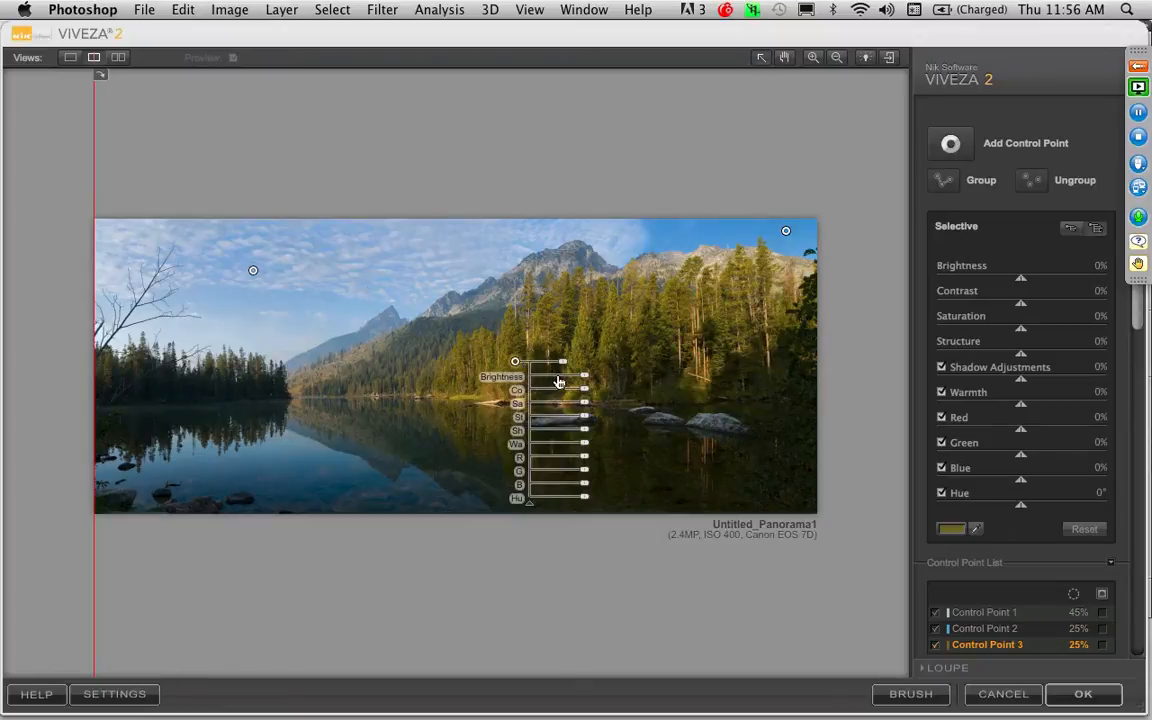
left_click_drag(584, 376, 589, 421)
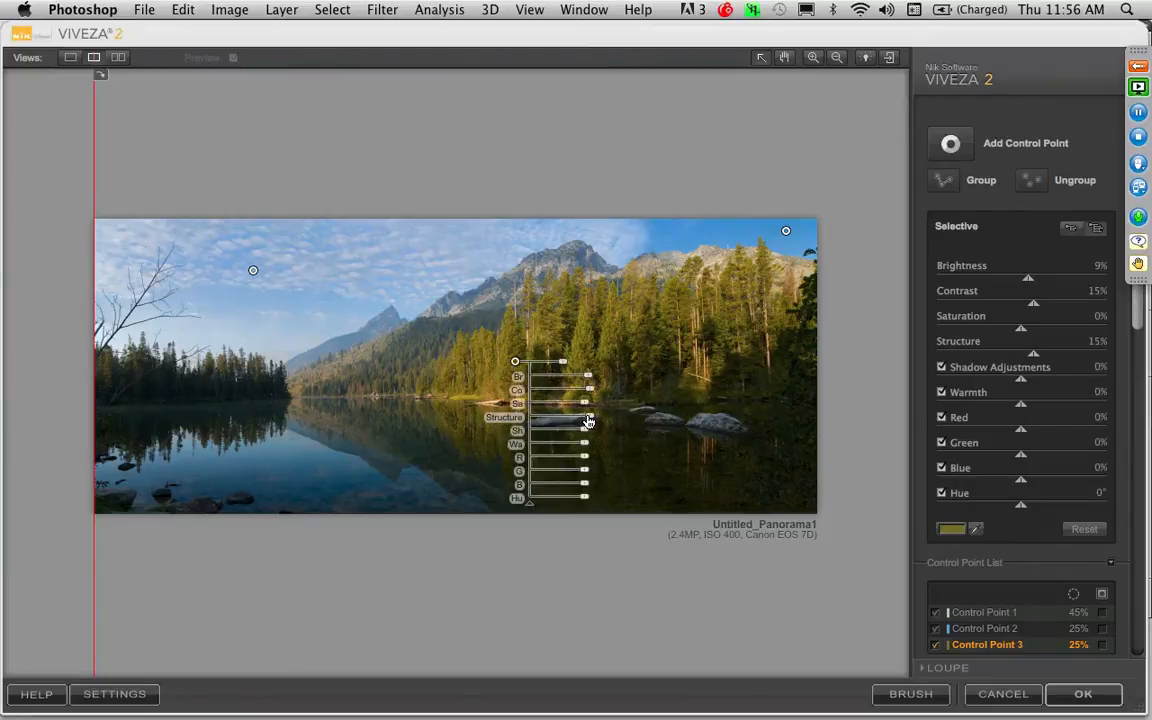
Step: Add a control point at the treetops below the main peak with contrast 24% and structure 20%
left_click(601, 325)
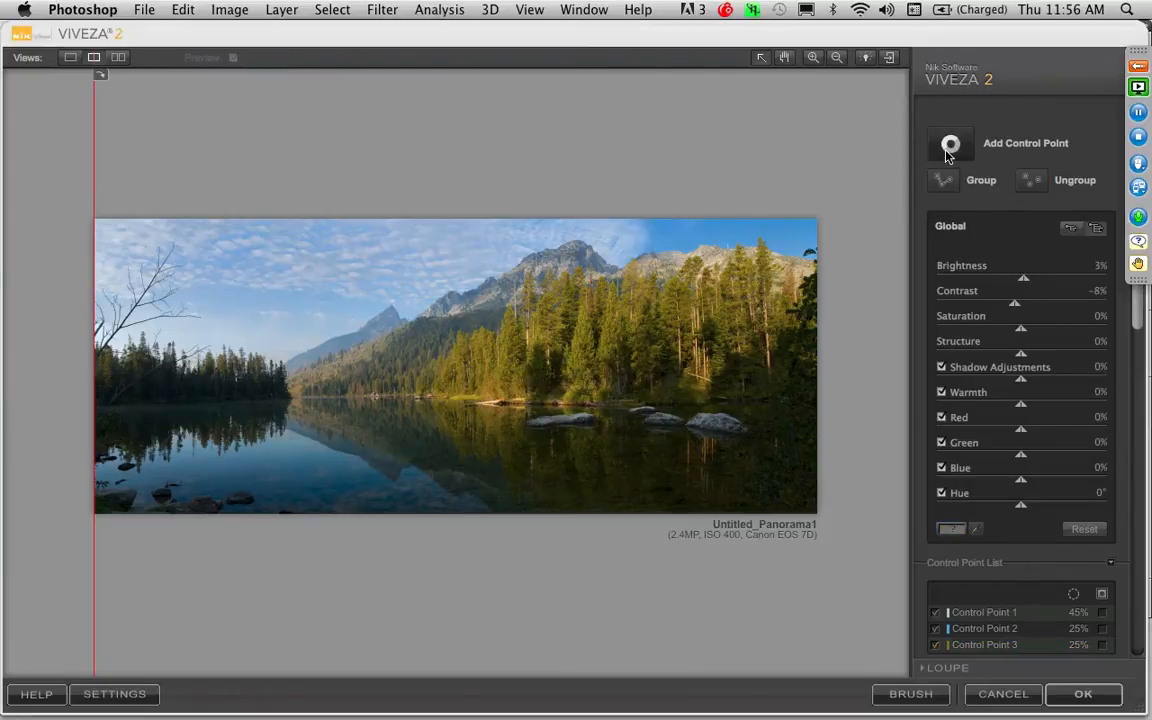
left_click(549, 276)
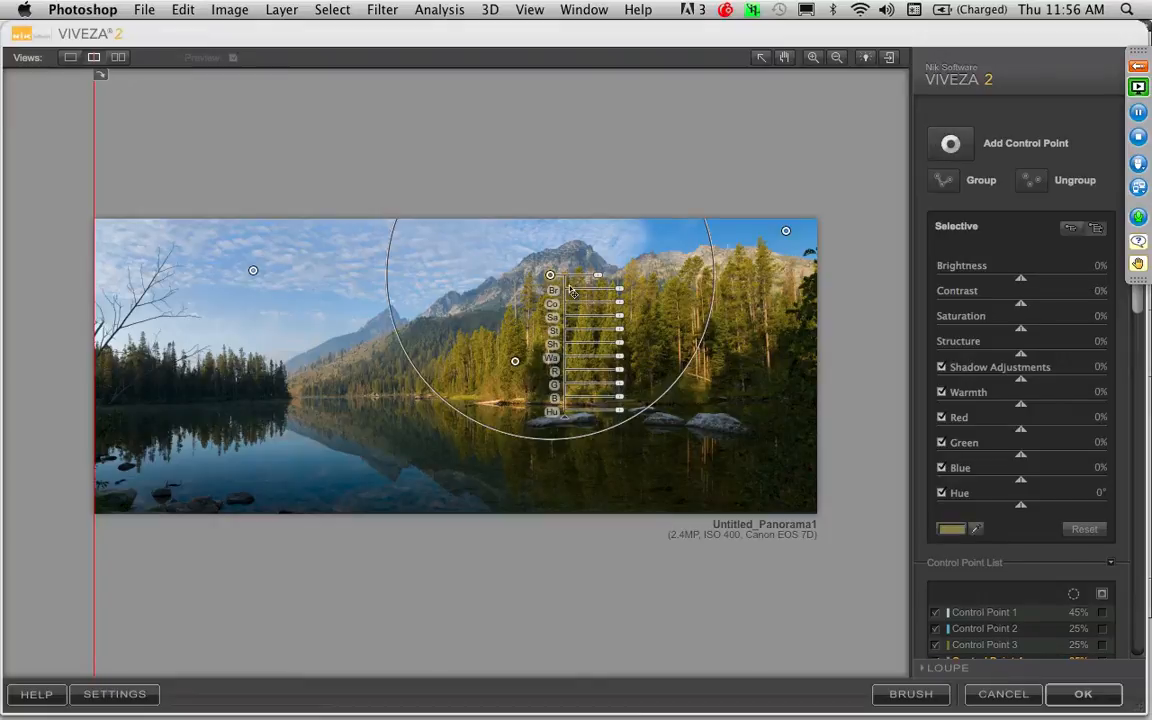
left_click_drag(620, 332, 630, 309)
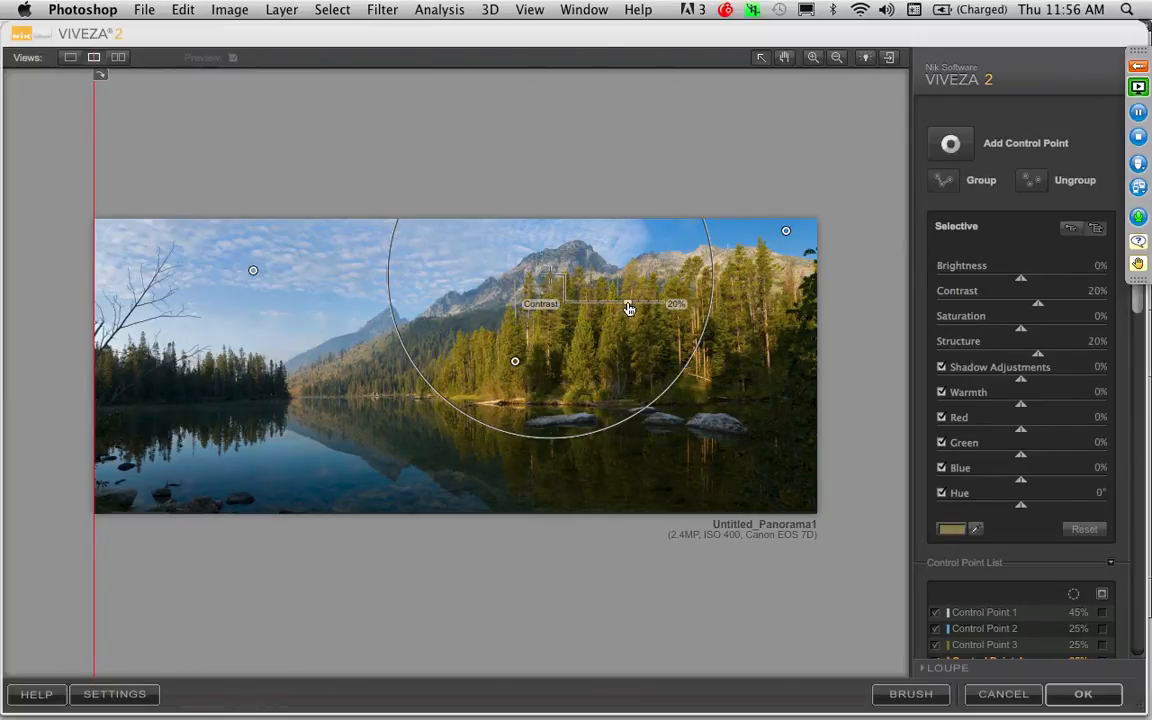
Step: Compare the adjusted panorama with the original at 50% zoom using the split line, and apply the Viveza 2 adjustments
left_click(815, 57)
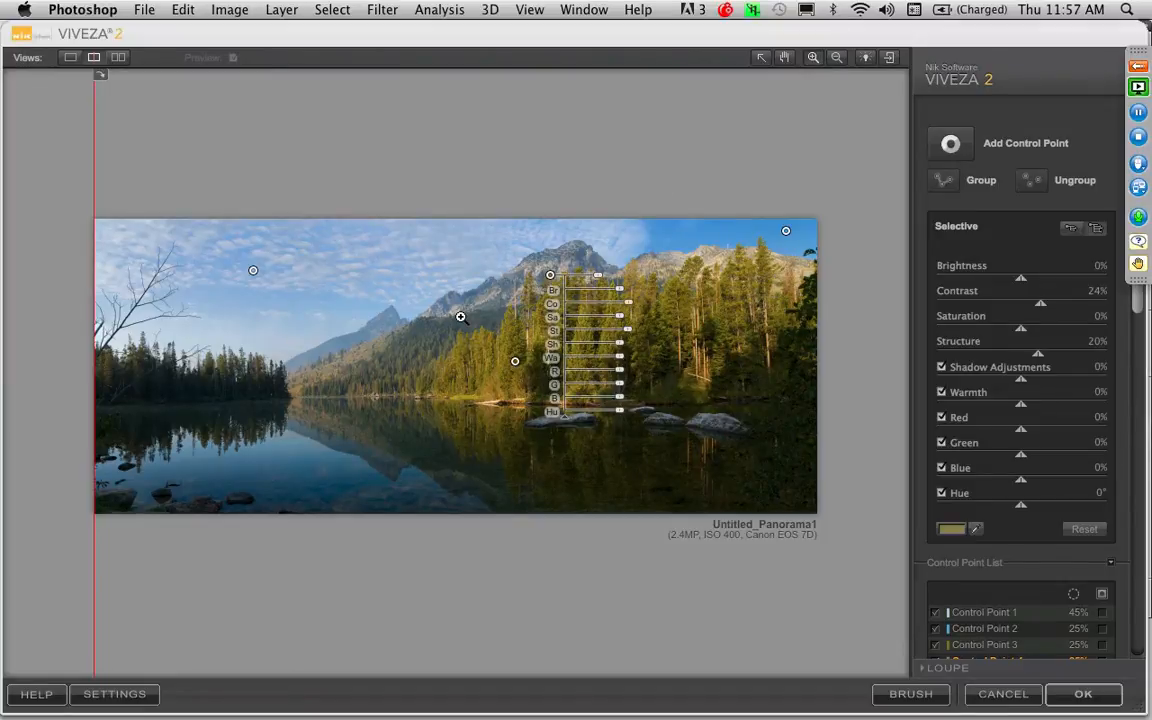
left_click(460, 317)
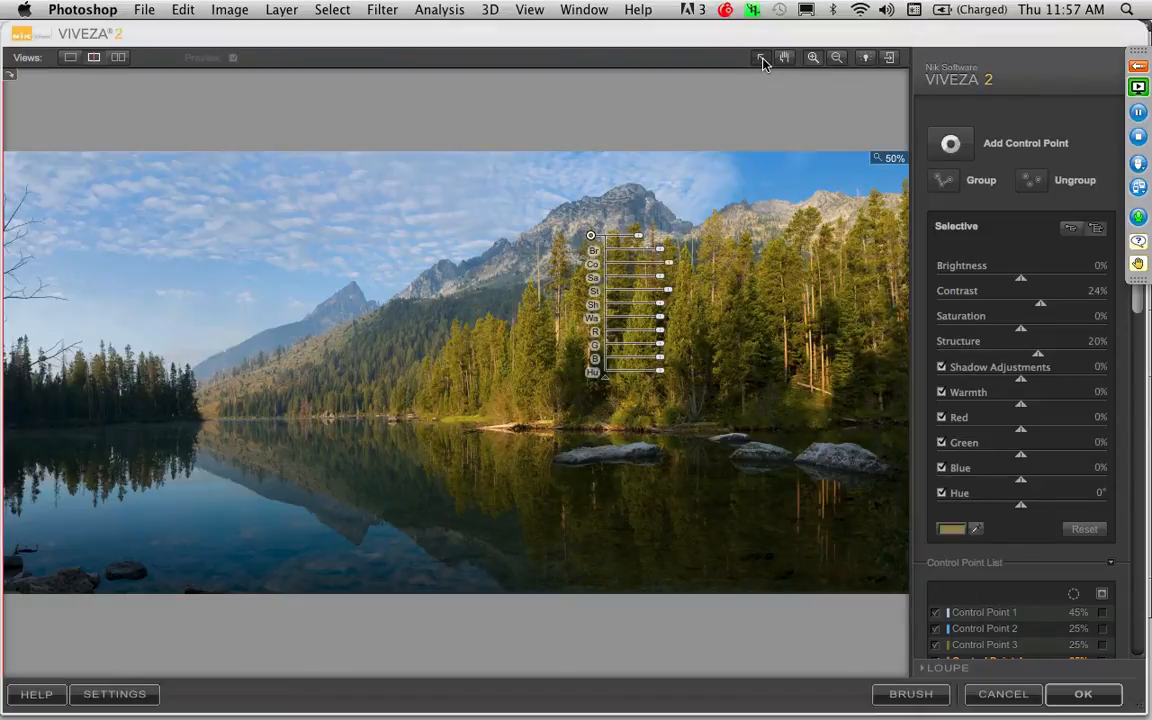
left_click(652, 182)
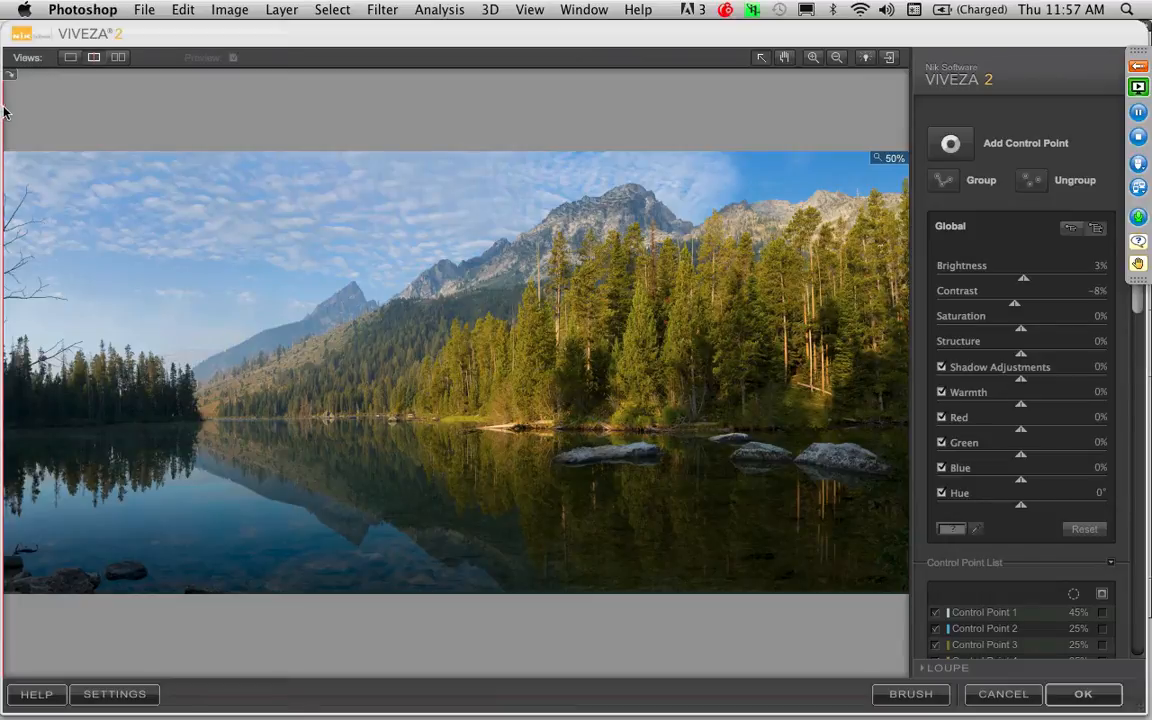
left_click_drag(4, 105, 28, 170)
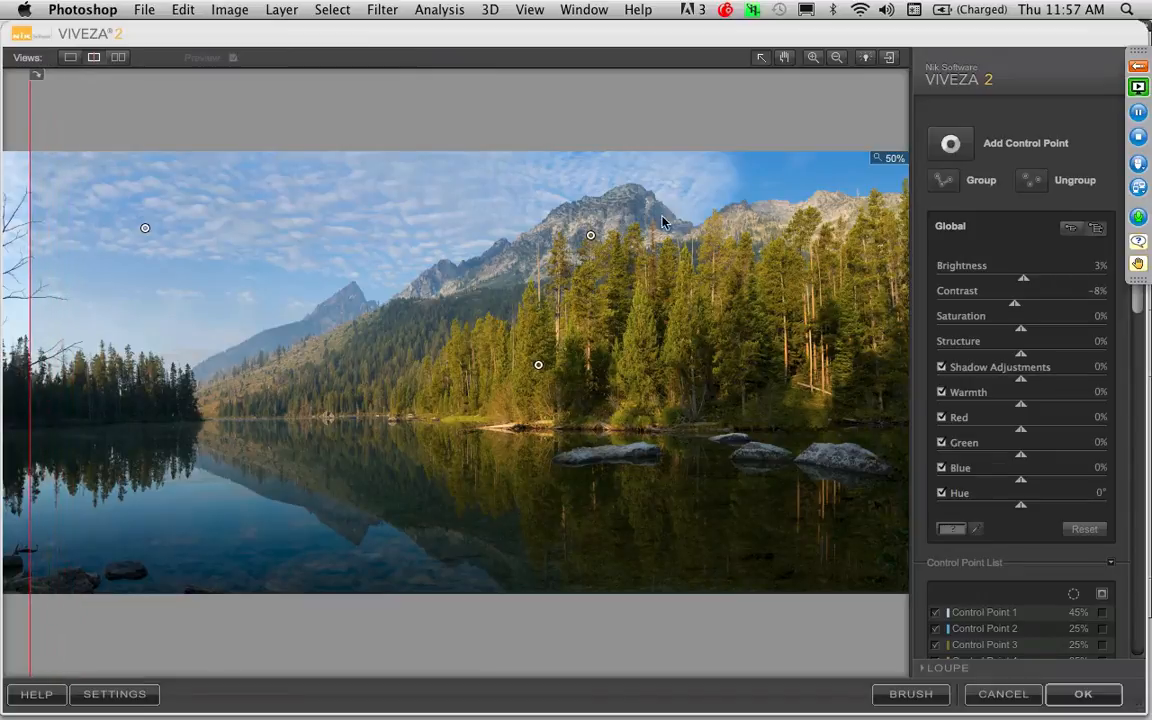
left_click(1075, 694)
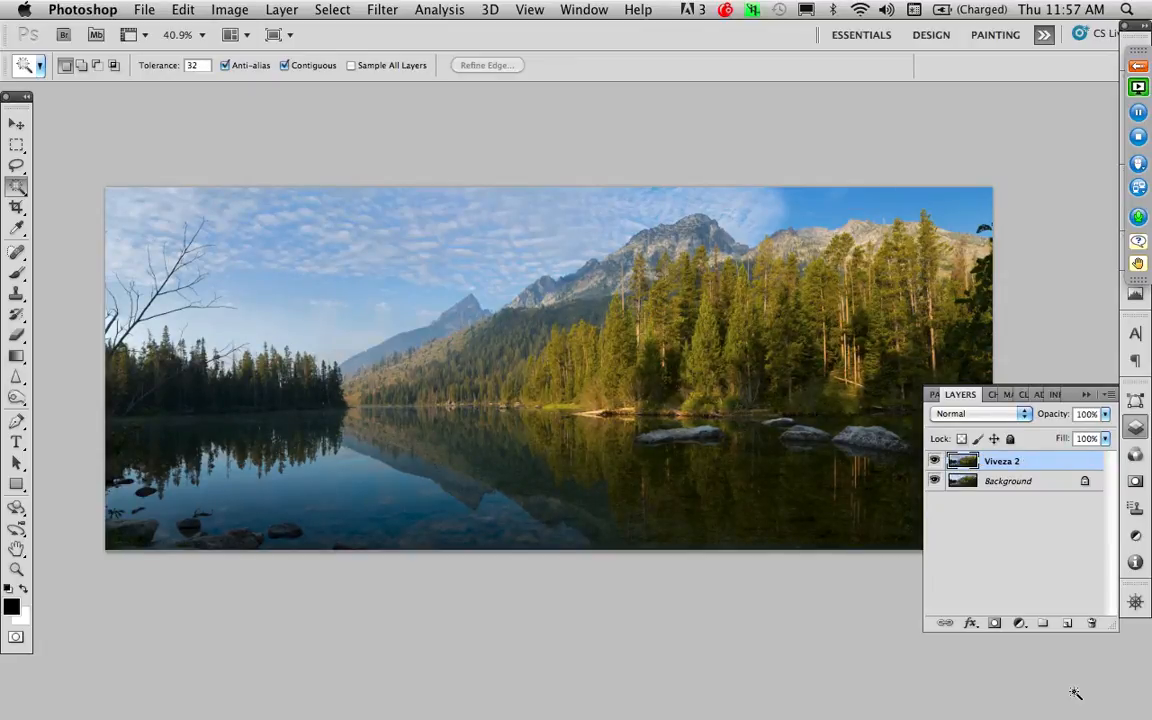
Step: Create a new empty layer above the Viveza 2 layer and set its blending mode to Overlay
left_click(1064, 624)
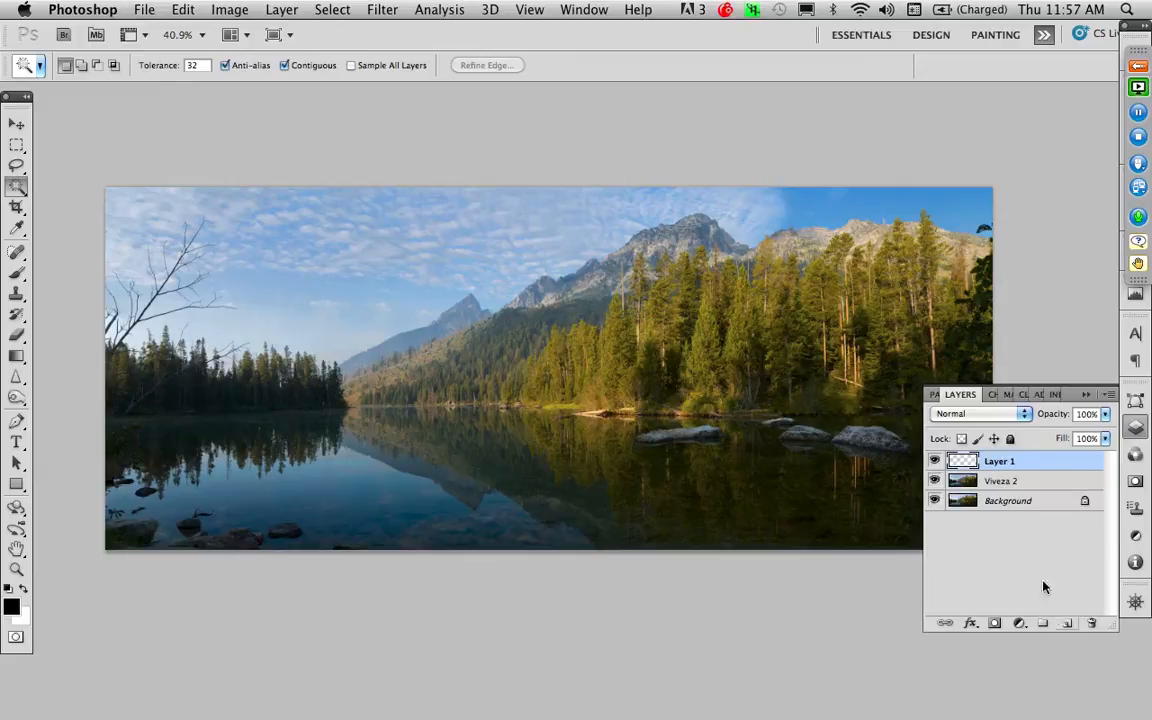
left_click(970, 415)
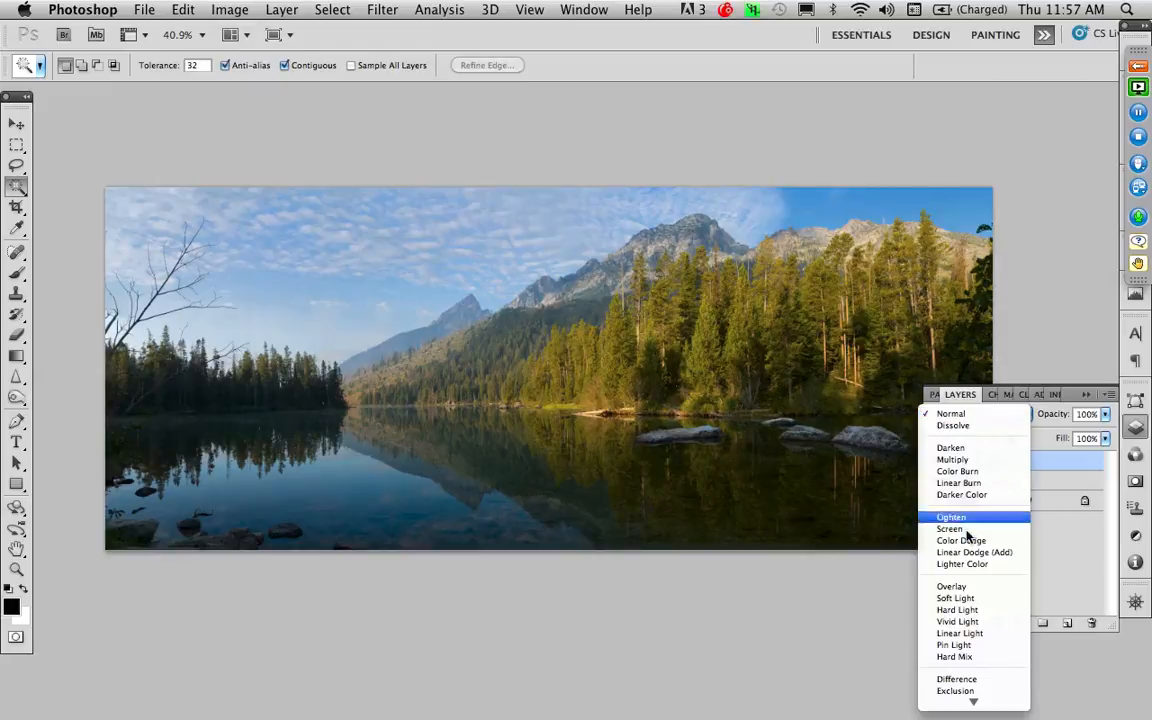
left_click(874, 528)
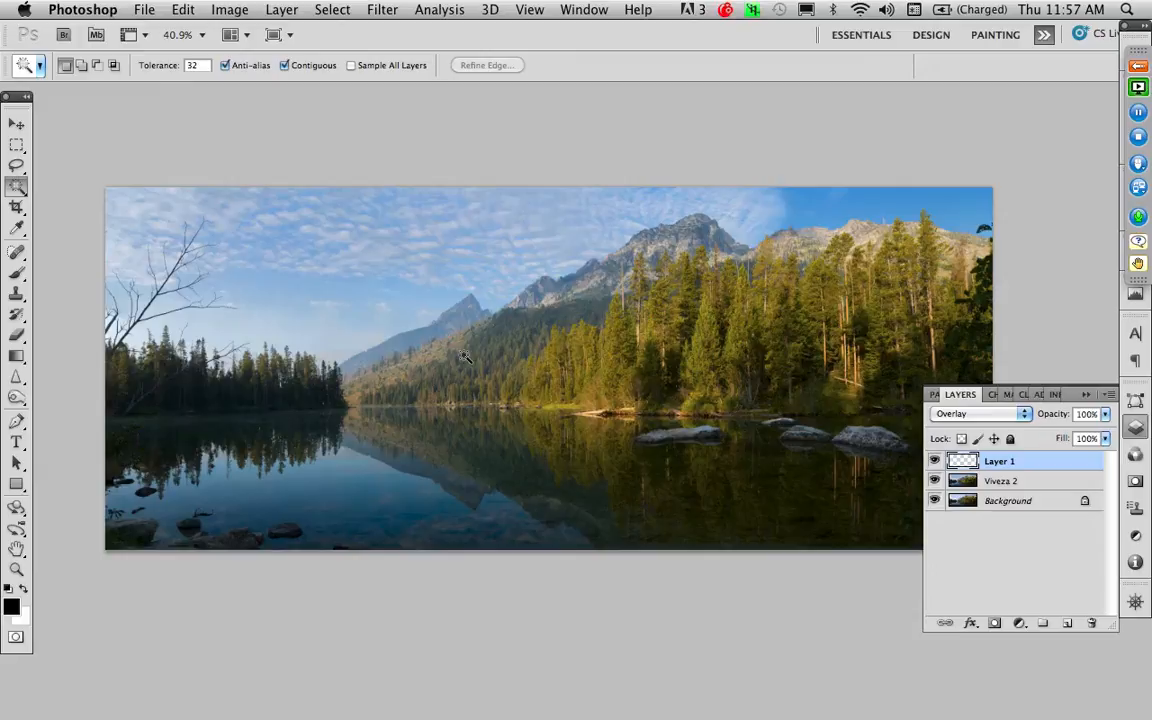
Step: Darken the sky by brushing black over it on the Overlay layer with a 571 px brush at 10% opacity
key("b")
mouse_move(298, 285)
left_mouse_down()
mouse_move(368, 290)
mouse_move(335, 294)
mouse_move(337, 283)
left_mouse_up()
key("1")
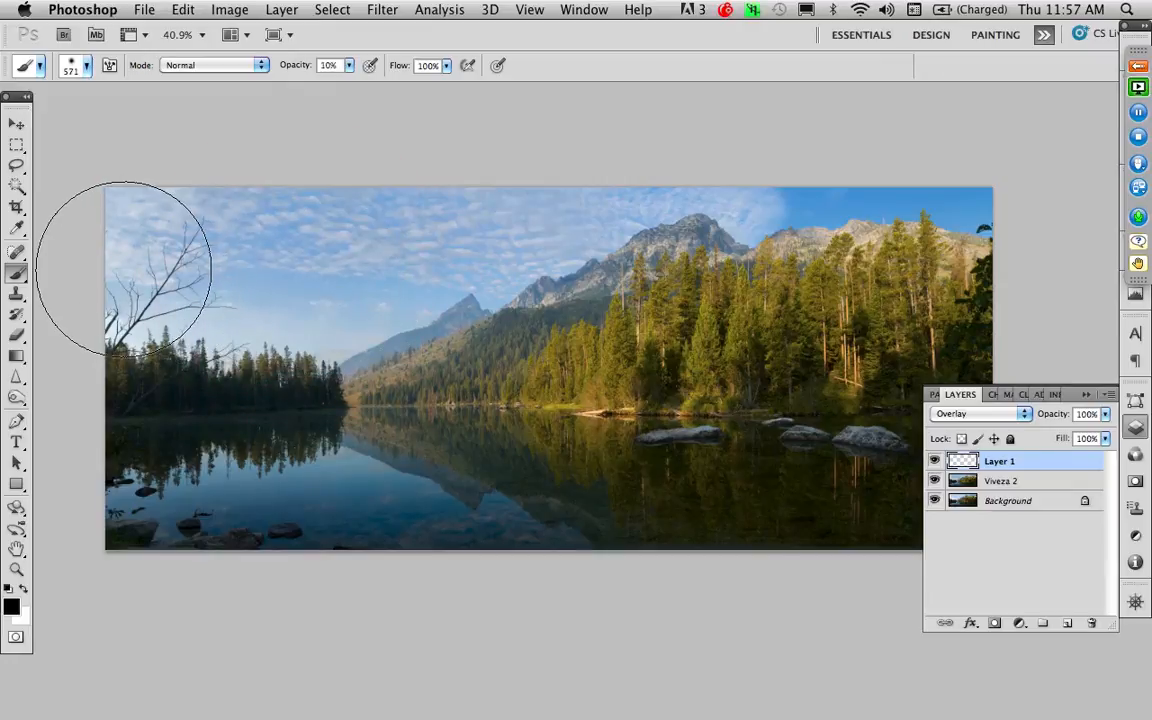
mouse_move(124, 269)
left_mouse_down()
mouse_move(366, 232)
mouse_move(621, 152)
left_mouse_up()
left_click_drag(145, 290, 533, 216)
mouse_move(128, 290)
left_mouse_down()
mouse_move(441, 212)
mouse_move(612, 188)
left_mouse_up()
left_click_drag(274, 285, 560, 211)
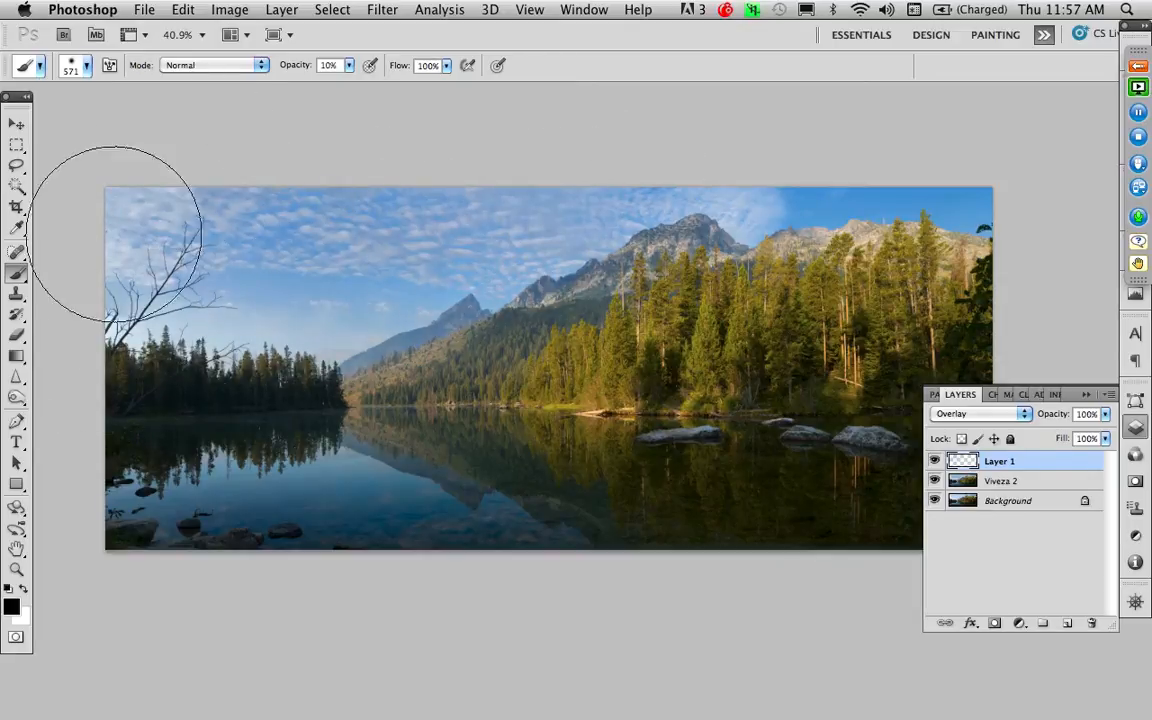
mouse_move(114, 234)
left_mouse_down()
mouse_move(239, 260)
mouse_move(599, 172)
left_mouse_up()
mouse_move(105, 288)
left_mouse_down()
mouse_move(201, 246)
mouse_move(415, 254)
mouse_move(509, 212)
mouse_move(739, 141)
mouse_move(810, 165)
mouse_move(1025, 170)
left_mouse_up()
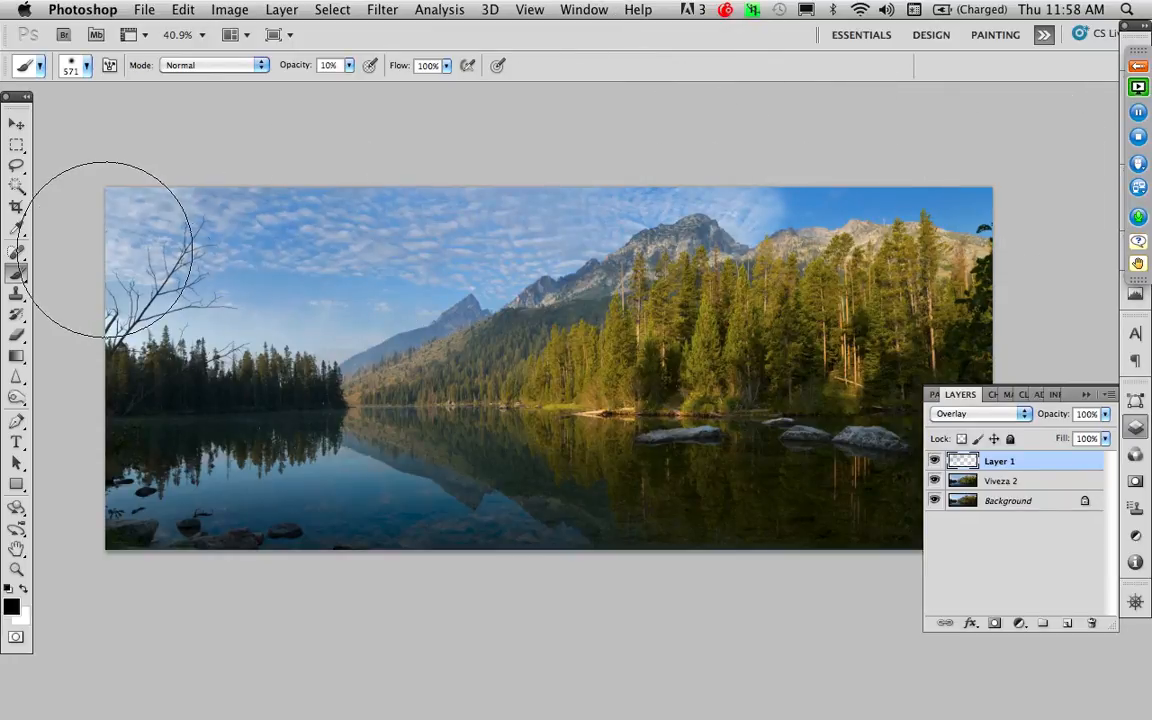
Step: Lighten the left tree line, the far shore and the right-hand trees with white brush strokes at 10% opacity
key("x")
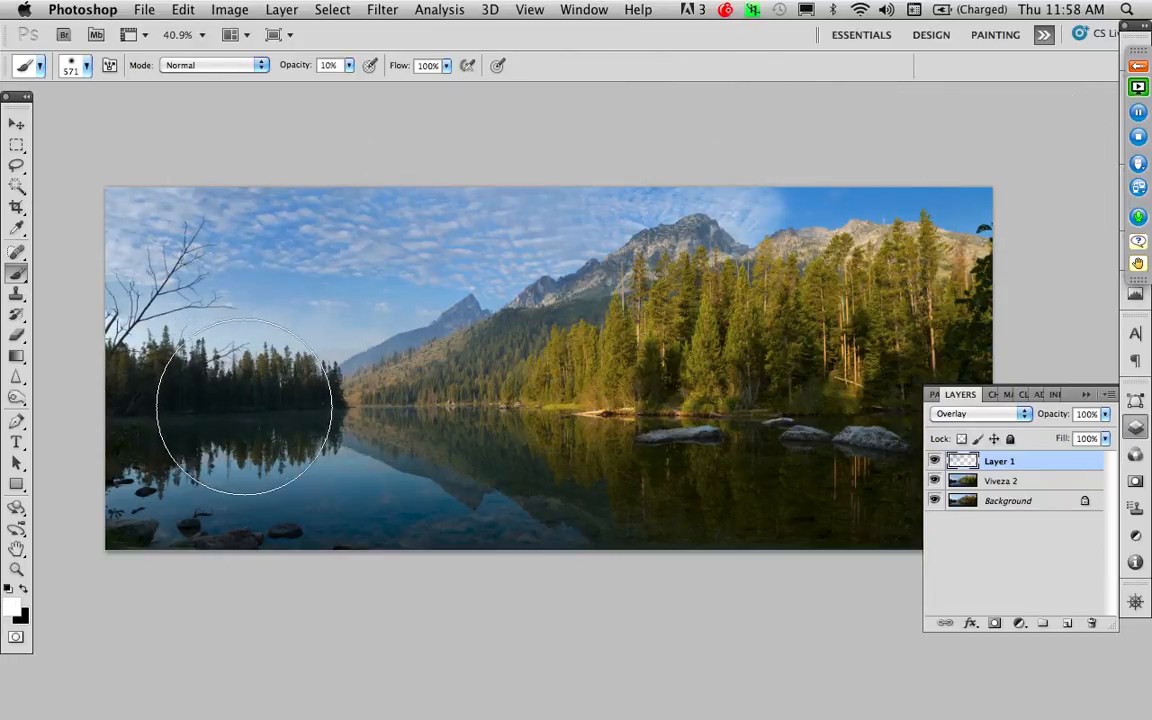
mouse_move(244, 407)
left_mouse_down()
mouse_move(173, 418)
mouse_move(139, 398)
mouse_move(292, 401)
mouse_move(139, 393)
mouse_move(311, 393)
mouse_move(126, 406)
mouse_move(177, 406)
mouse_move(300, 398)
mouse_move(113, 398)
mouse_move(308, 393)
left_mouse_up()
left_click_drag(617, 411, 687, 411)
mouse_move(703, 348)
left_mouse_down()
mouse_move(645, 354)
mouse_move(740, 373)
mouse_move(640, 279)
left_mouse_up()
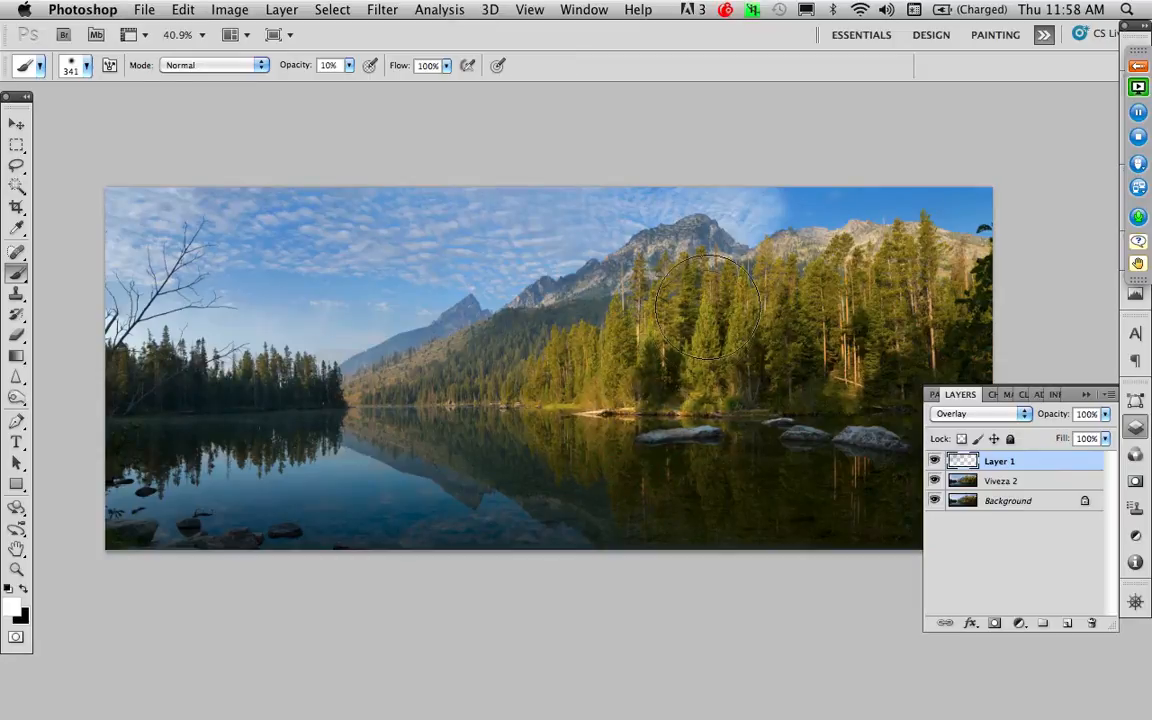
mouse_move(654, 496)
left_mouse_down()
mouse_move(640, 447)
mouse_move(650, 473)
mouse_move(540, 420)
left_mouse_up()
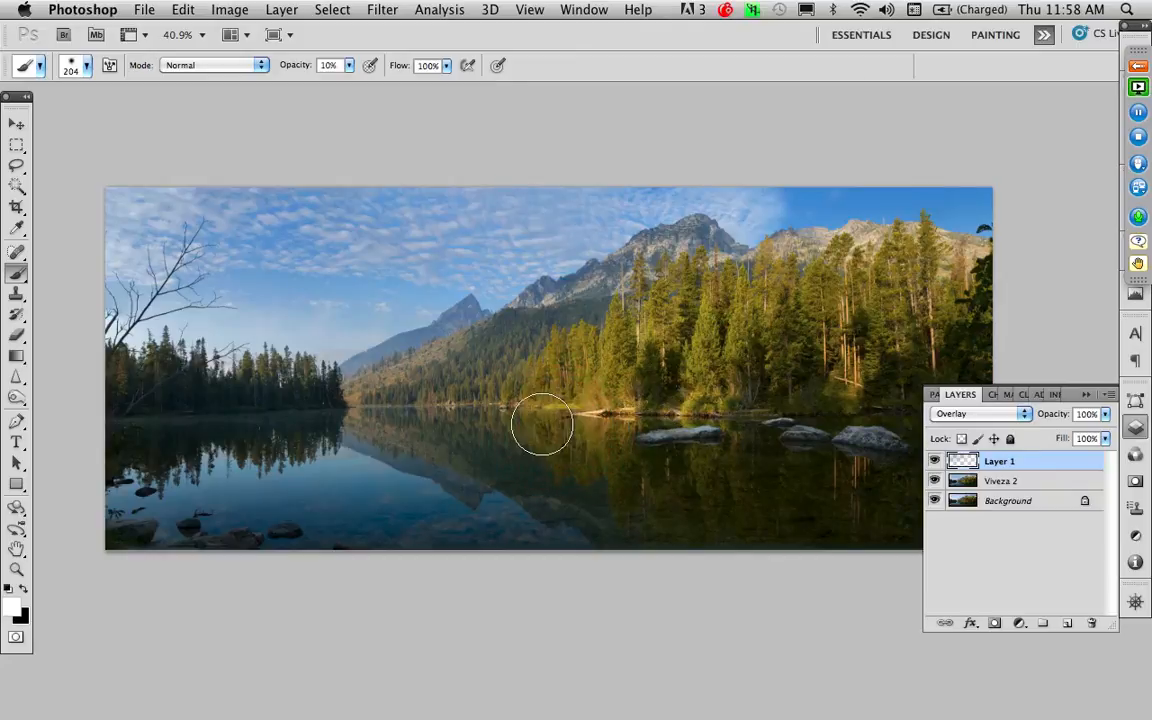
Step: Darken the central hillside with black strokes from a 204 px brush at 10% opacity, leaving no layer selected
key("x")
mouse_move(532, 369)
left_mouse_down()
mouse_move(547, 328)
mouse_move(385, 396)
mouse_move(513, 349)
mouse_move(528, 325)
mouse_move(352, 390)
mouse_move(565, 320)
mouse_move(555, 309)
mouse_move(379, 369)
mouse_move(455, 373)
left_mouse_up()
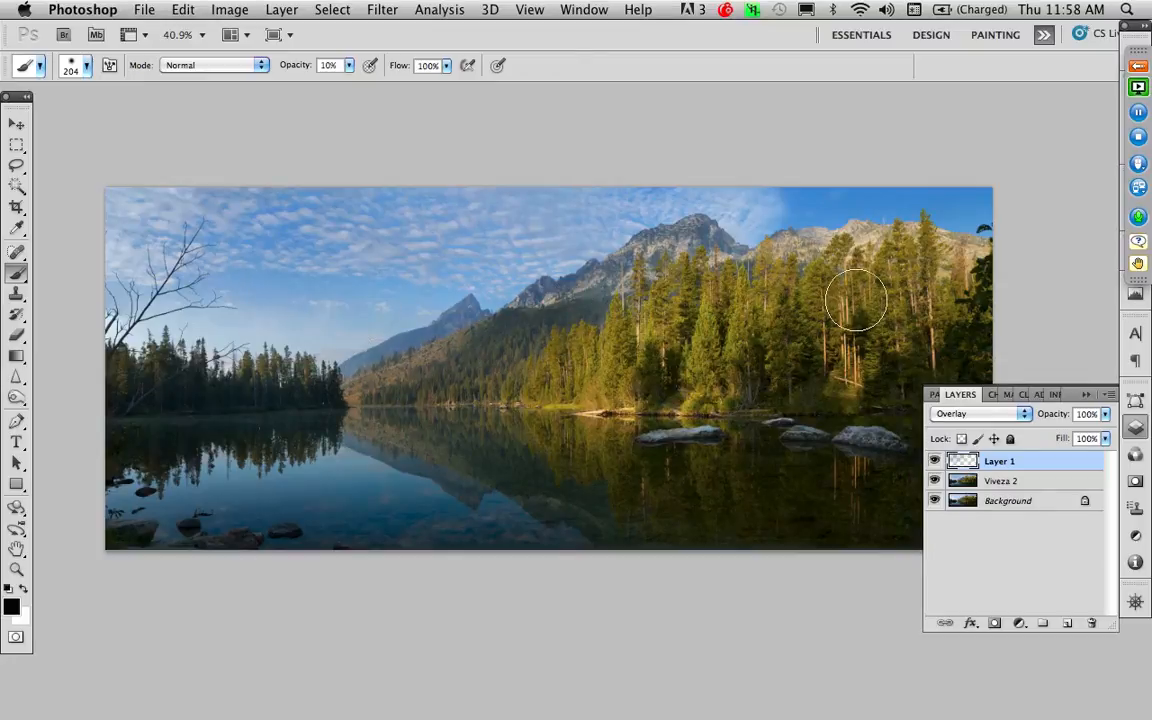
left_click(959, 531)
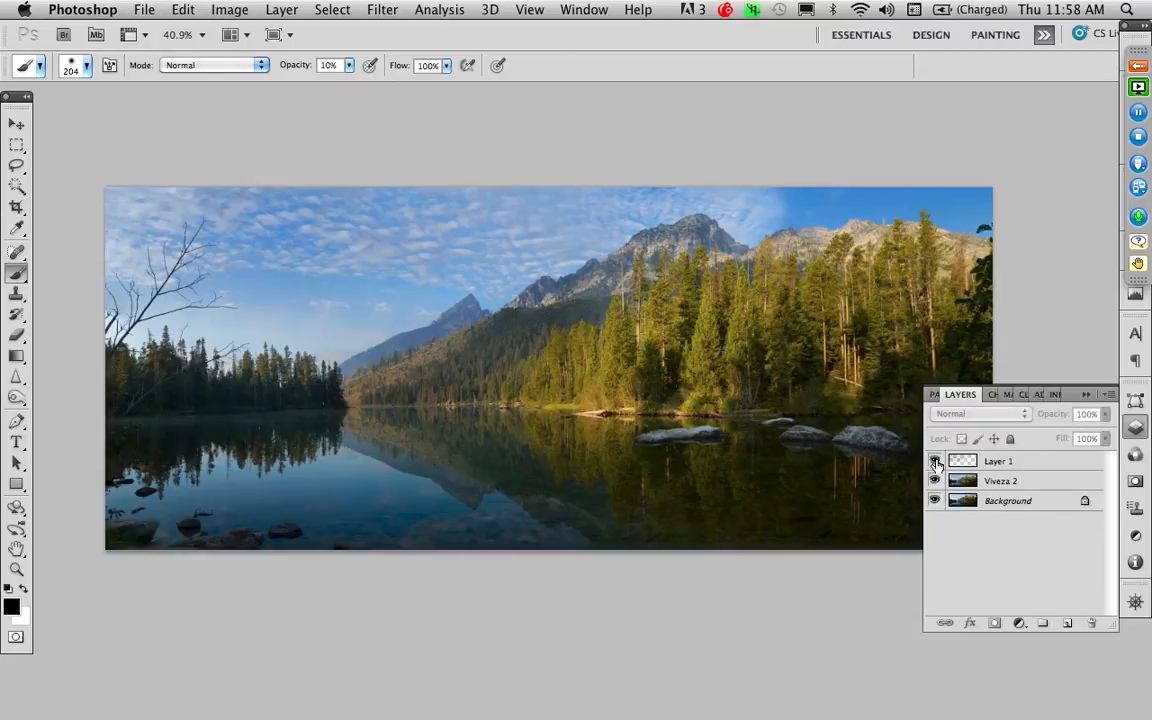
Step: Compare the panorama with Layer 1 hidden and shown, and inspect it full screen at 100% and fitted to the screen
mouse_move(934, 461)
left_mouse_down()
mouse_move(936, 482)
mouse_move(936, 462)
left_mouse_up()
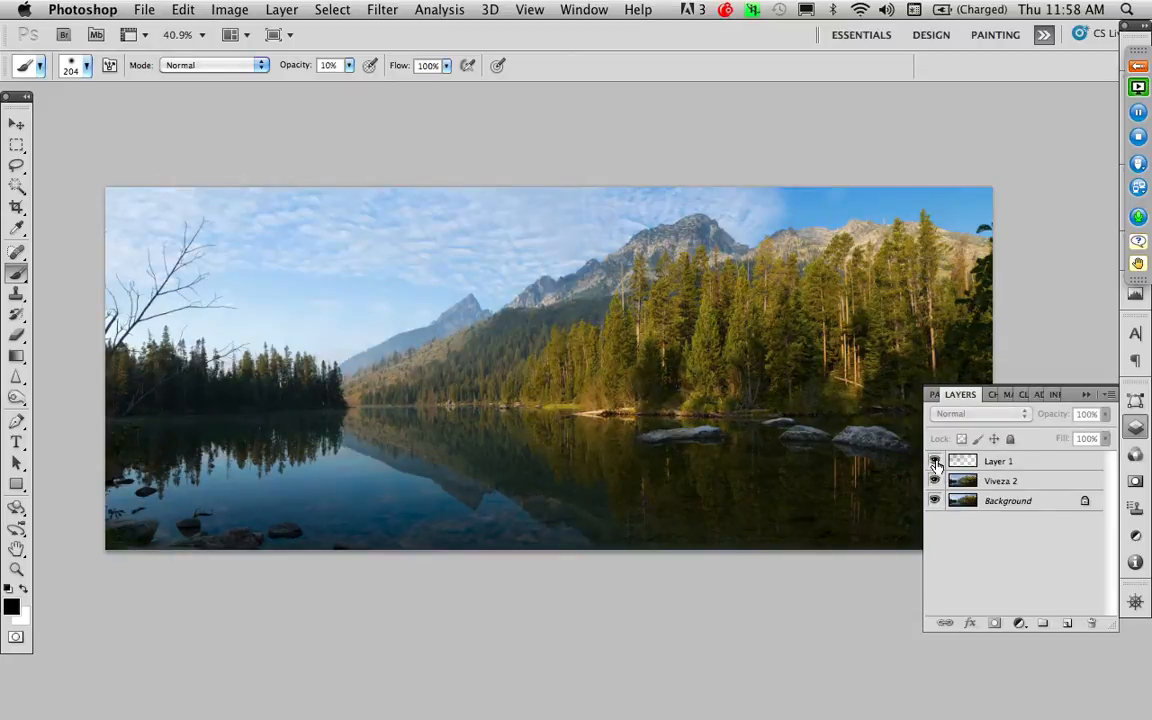
key("f")
key("f")
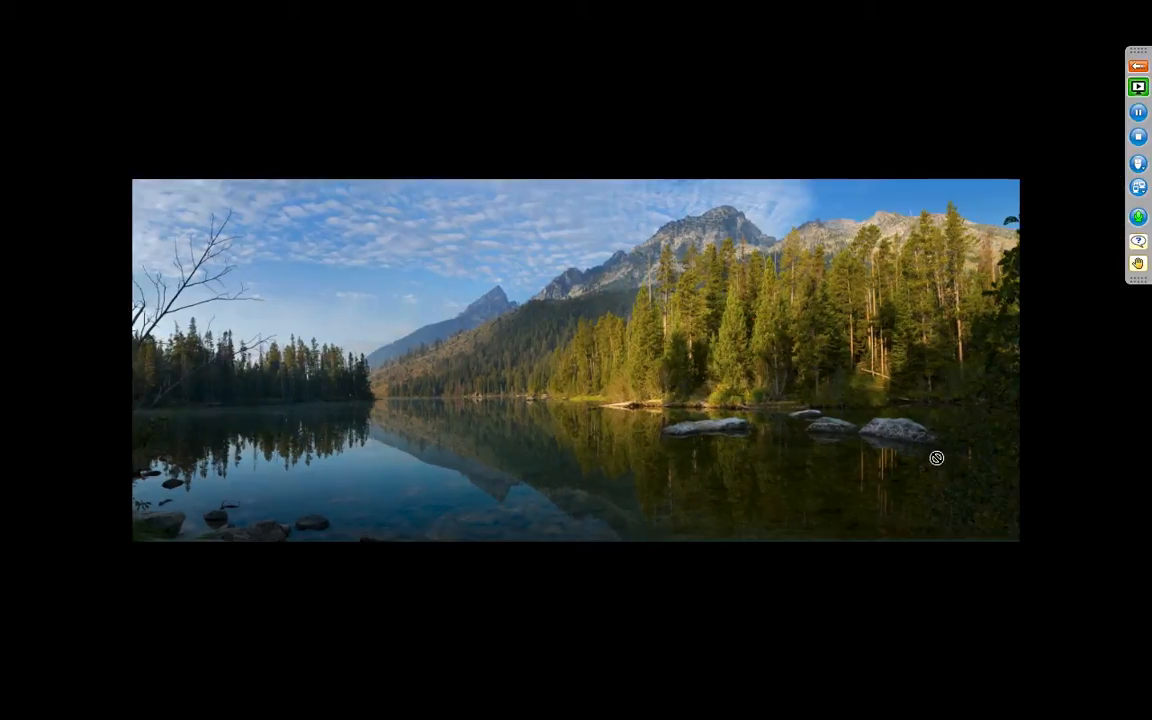
key("ctrl+1")
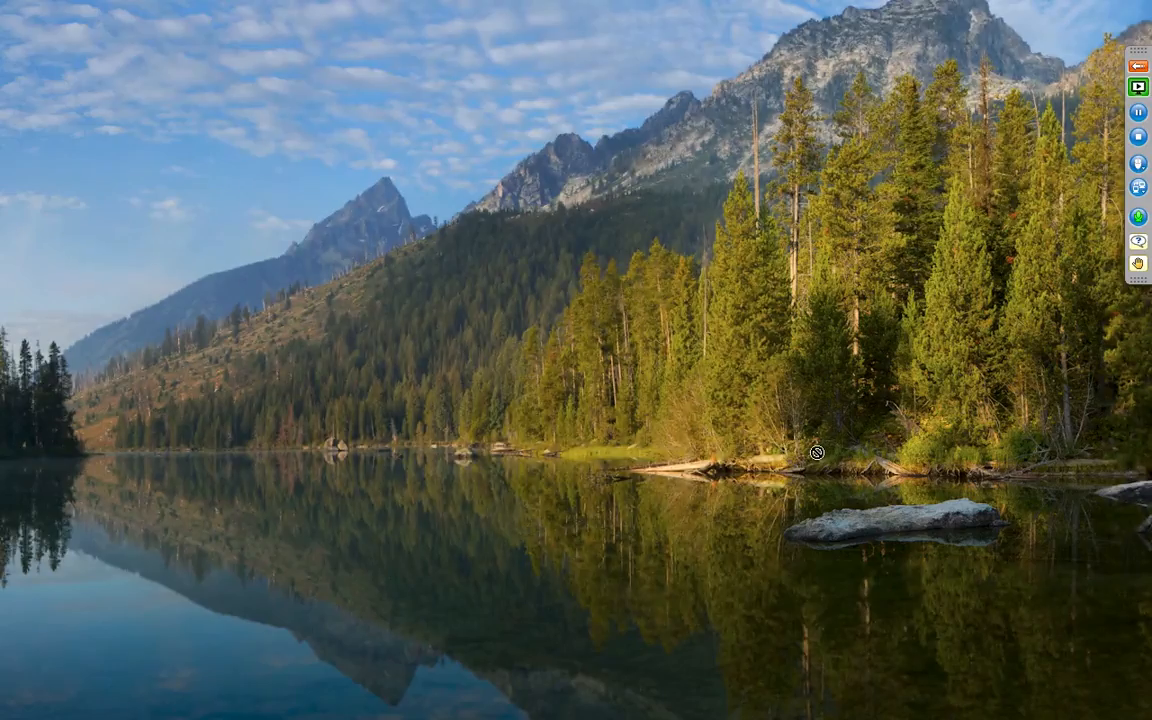
key("ctrl+0")
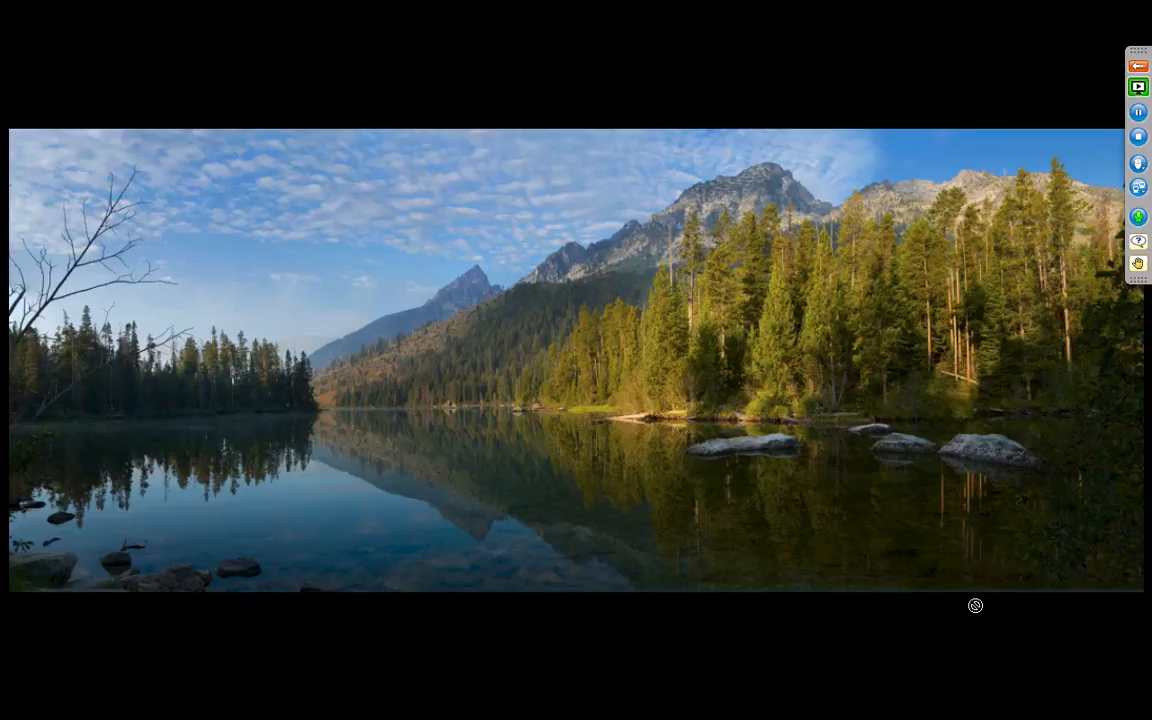
key("f")
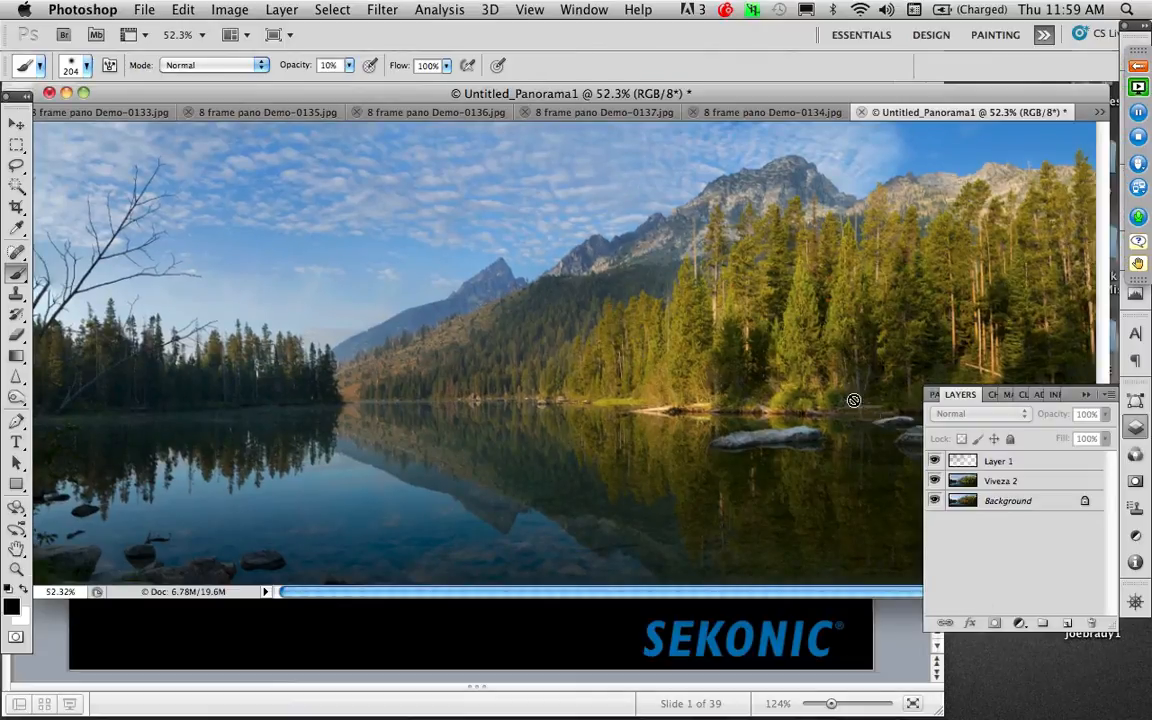
Step: Switch to the PowerPoint slide show and advance to the map slide "Leigh Lake Facing Mt. Moran"
key("super+Tab")
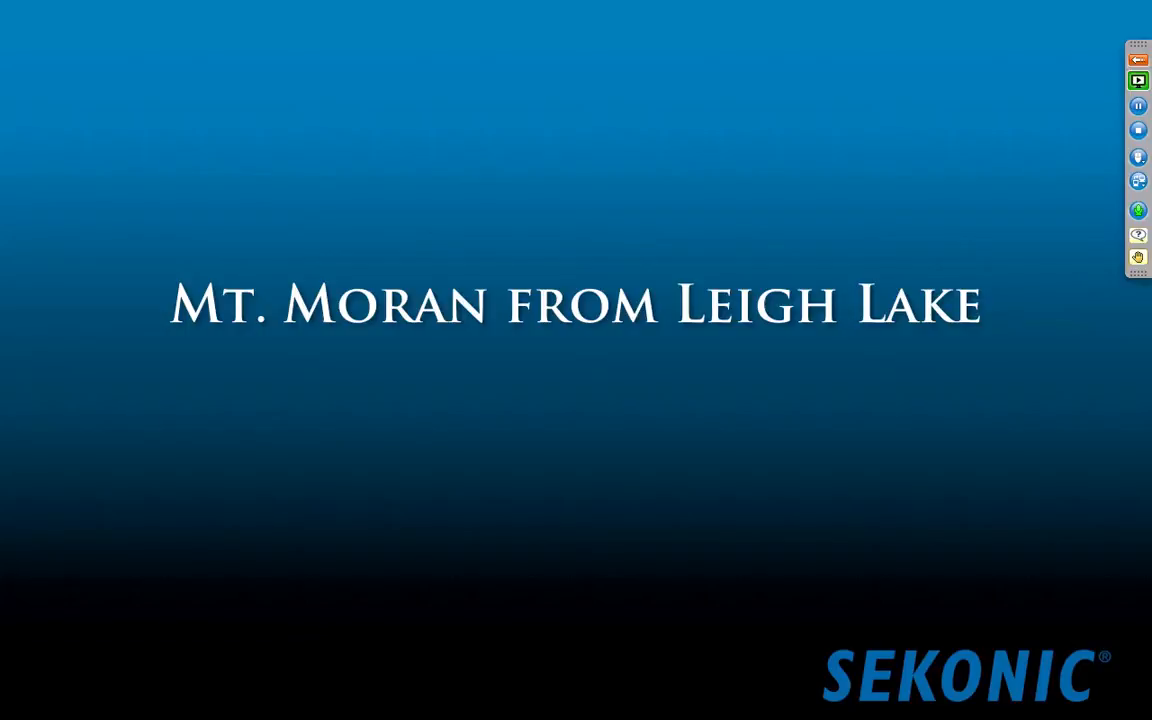
key("Right")
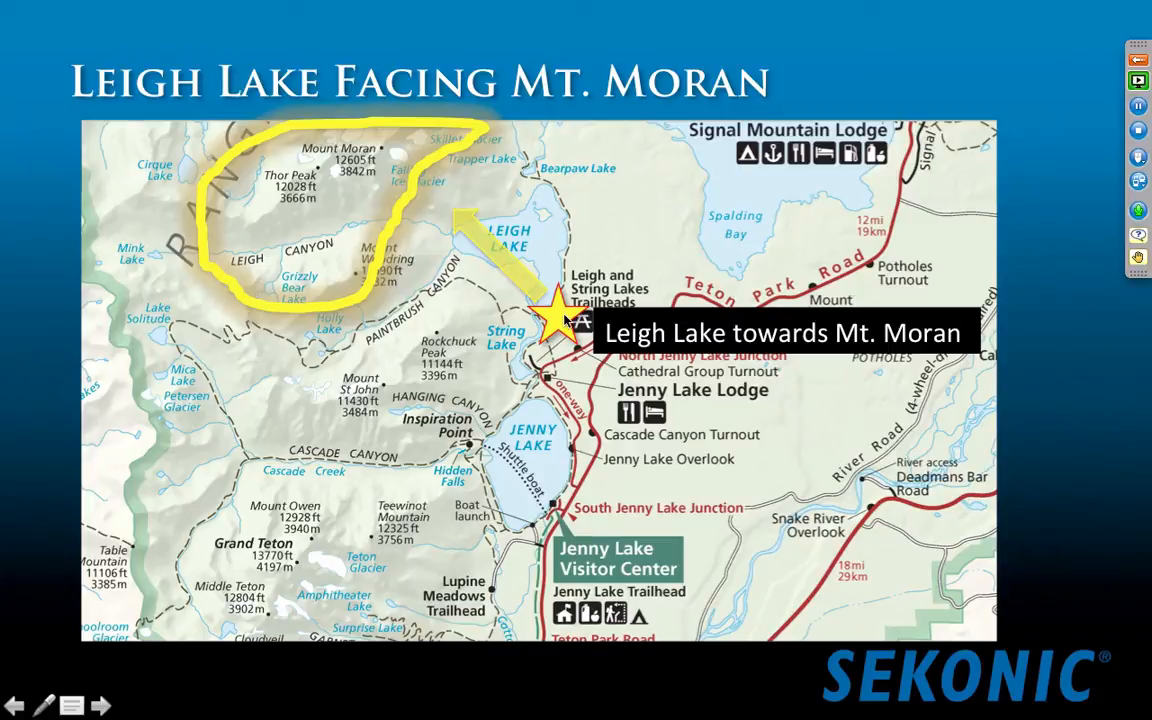
Step: Switch back to Photoshop, open Leigh Lake Pano.psd and display it in full-screen mode with the menu bar
key("super+Tab")
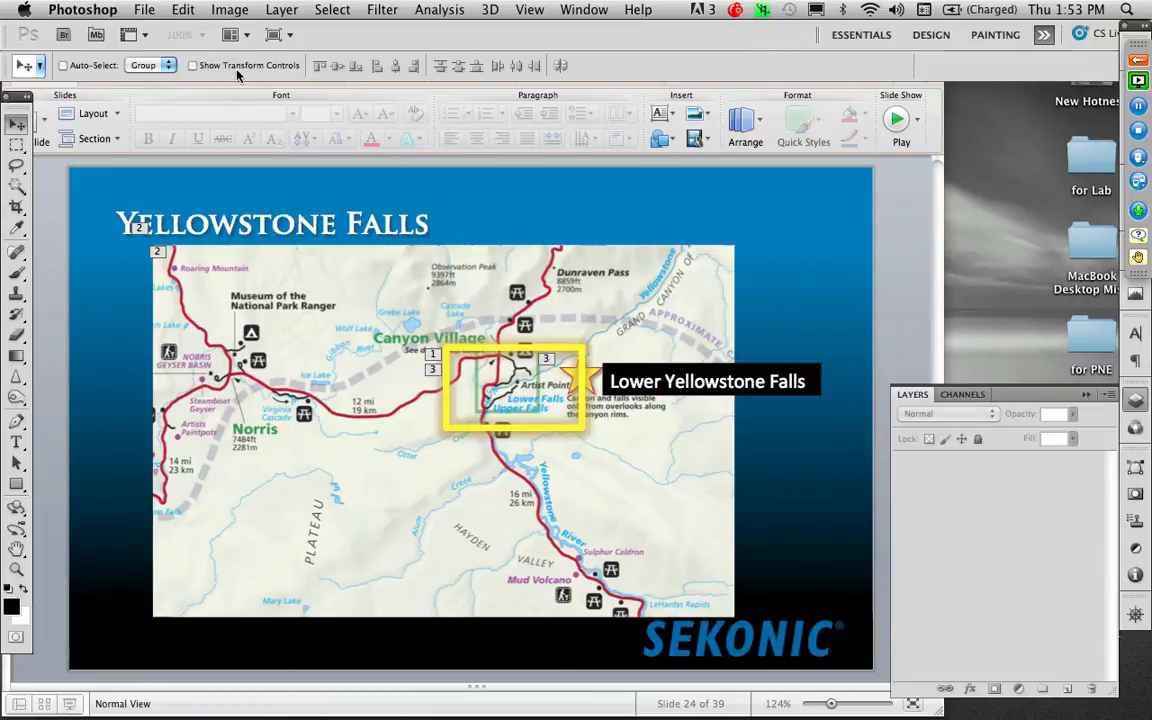
left_click(148, 12)
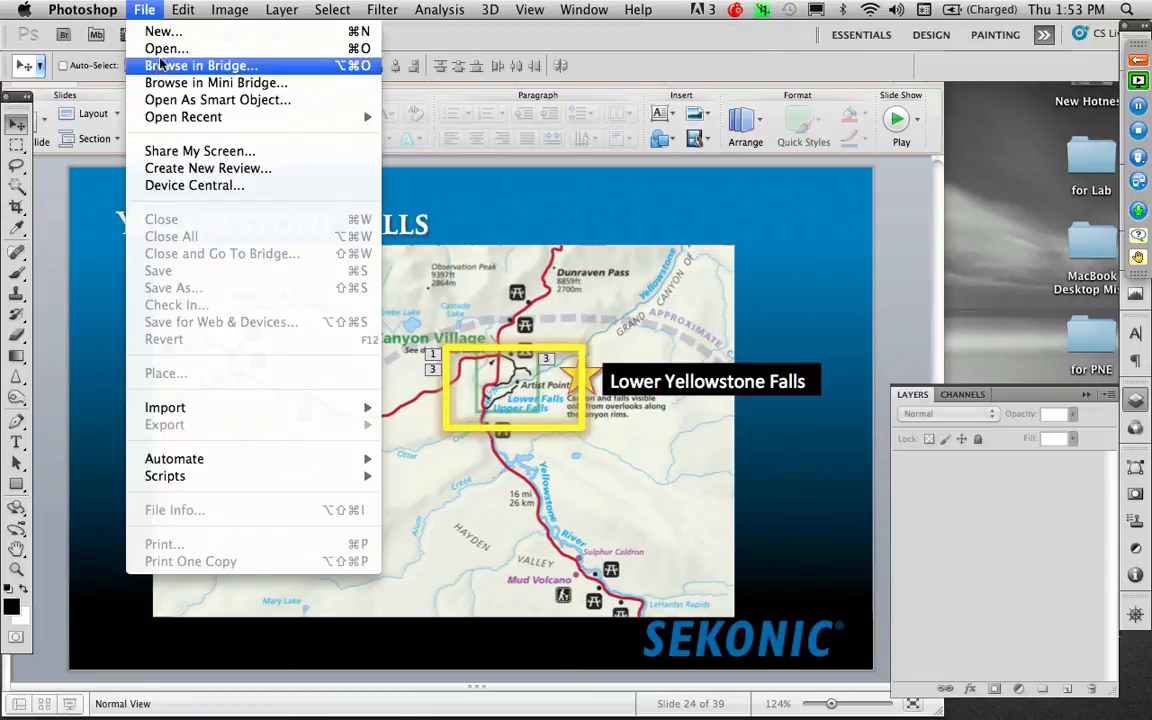
left_click(163, 49)
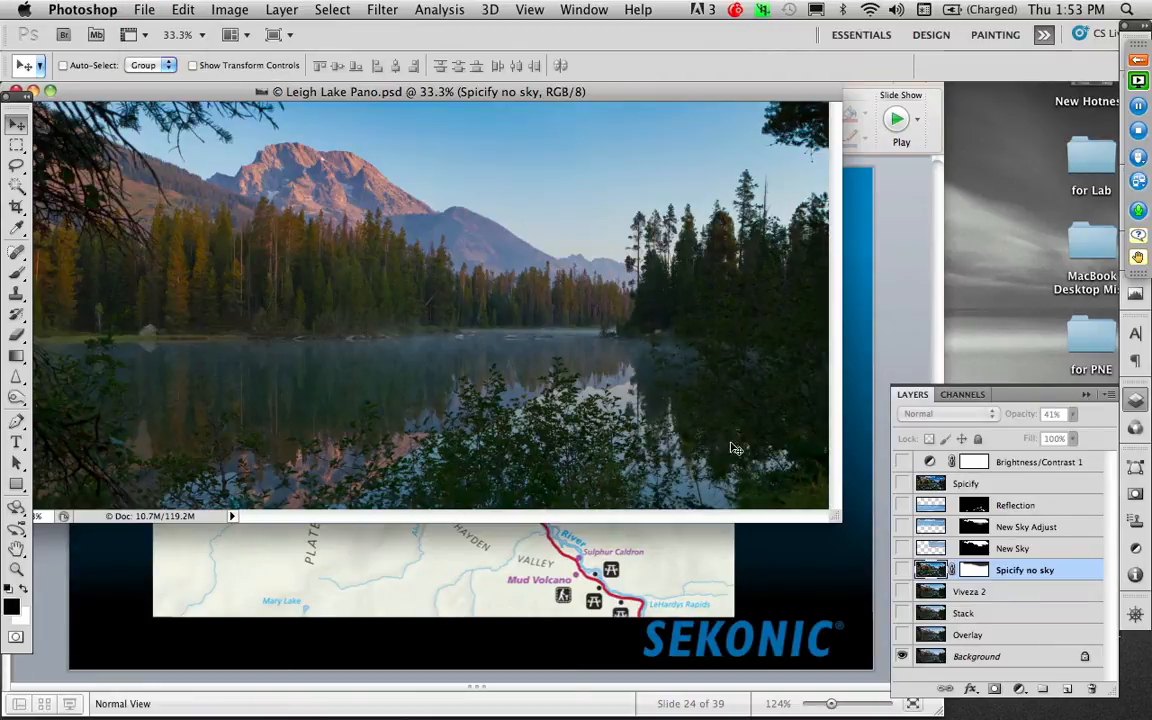
key("f")
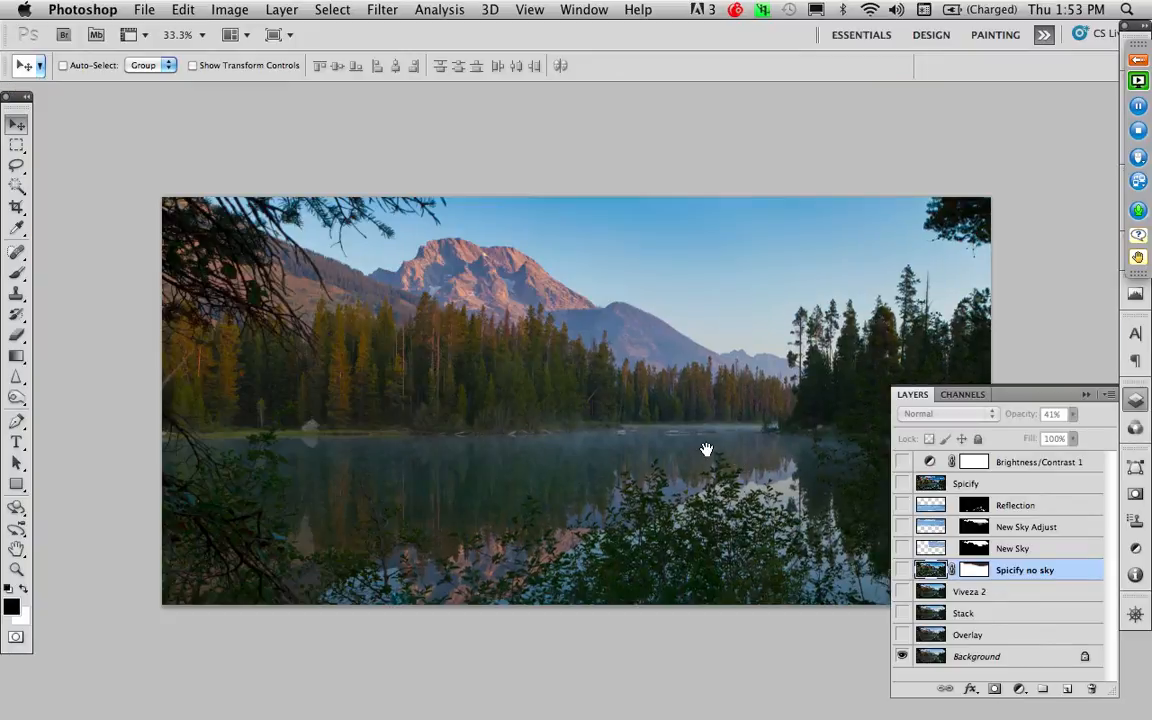
left_click_drag(706, 452, 590, 362)
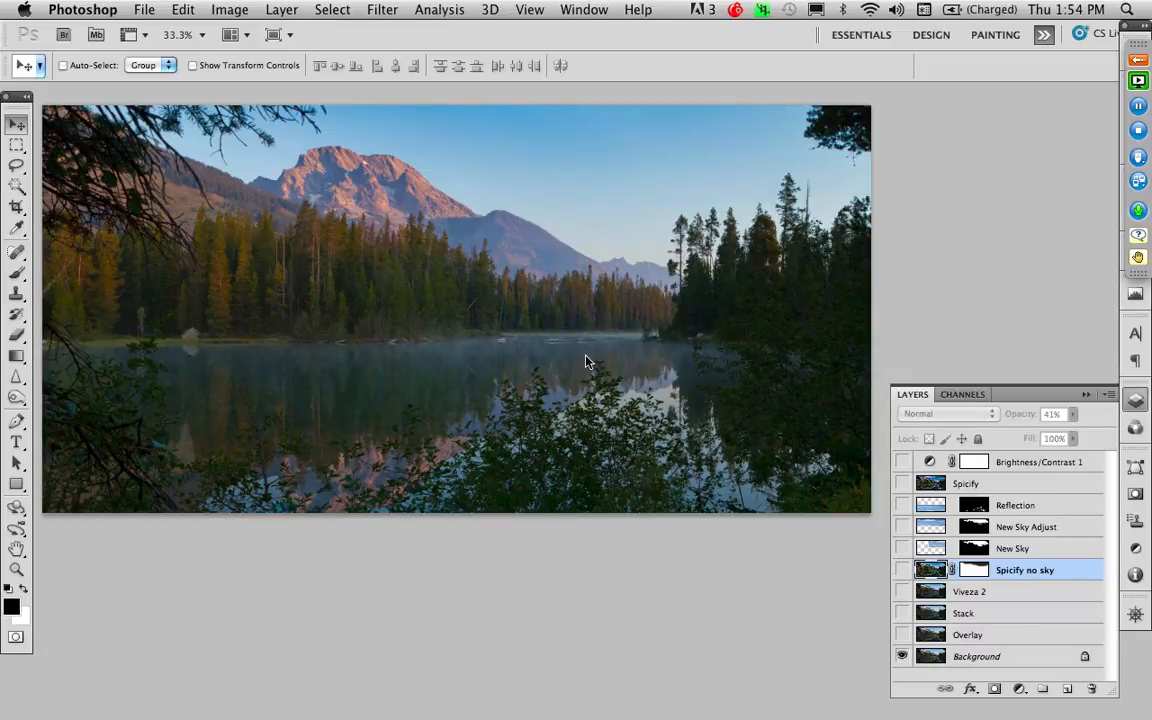
Step: Switch to Adobe Bridge and browse to the folder "3a. Leigh Lake Pano"
key("super+o")
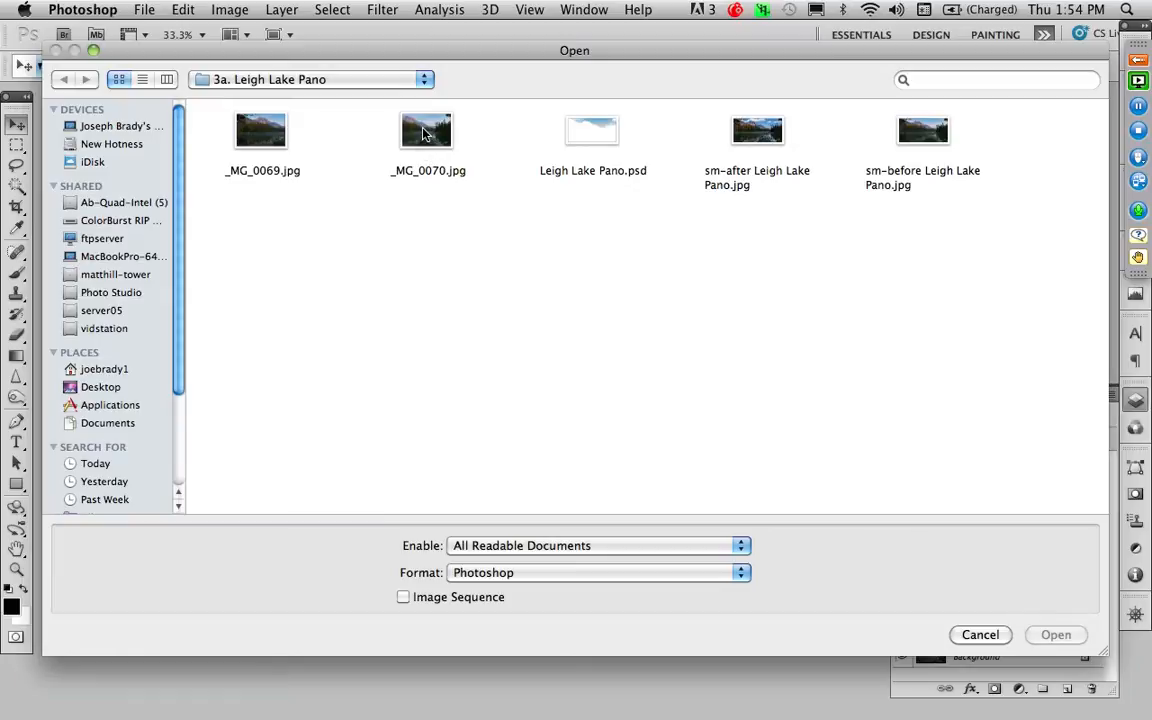
left_click(980, 634)
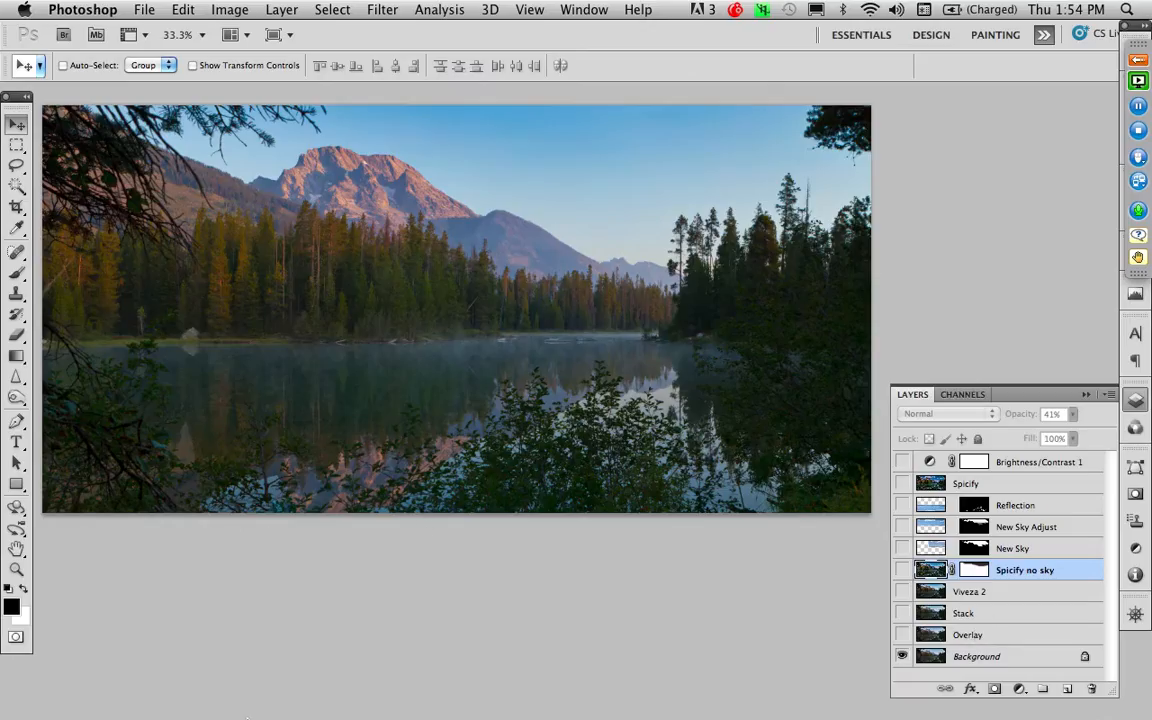
mouse_move(258, 690)
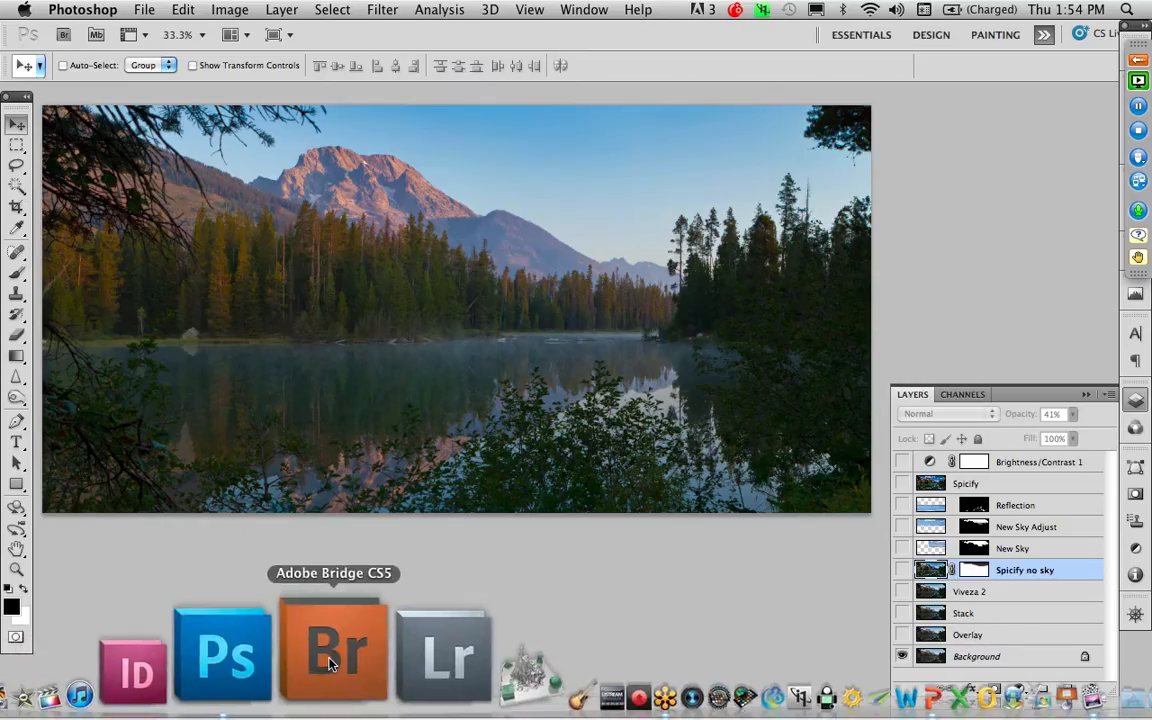
left_click(333, 663)
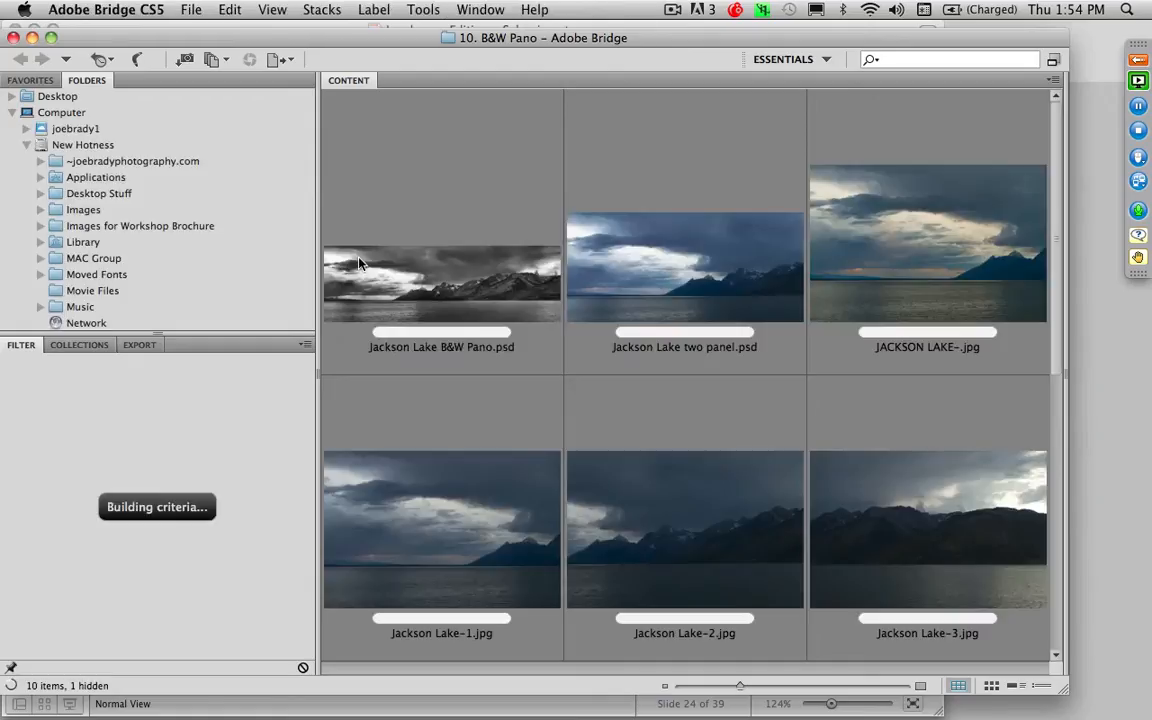
left_click(361, 262)
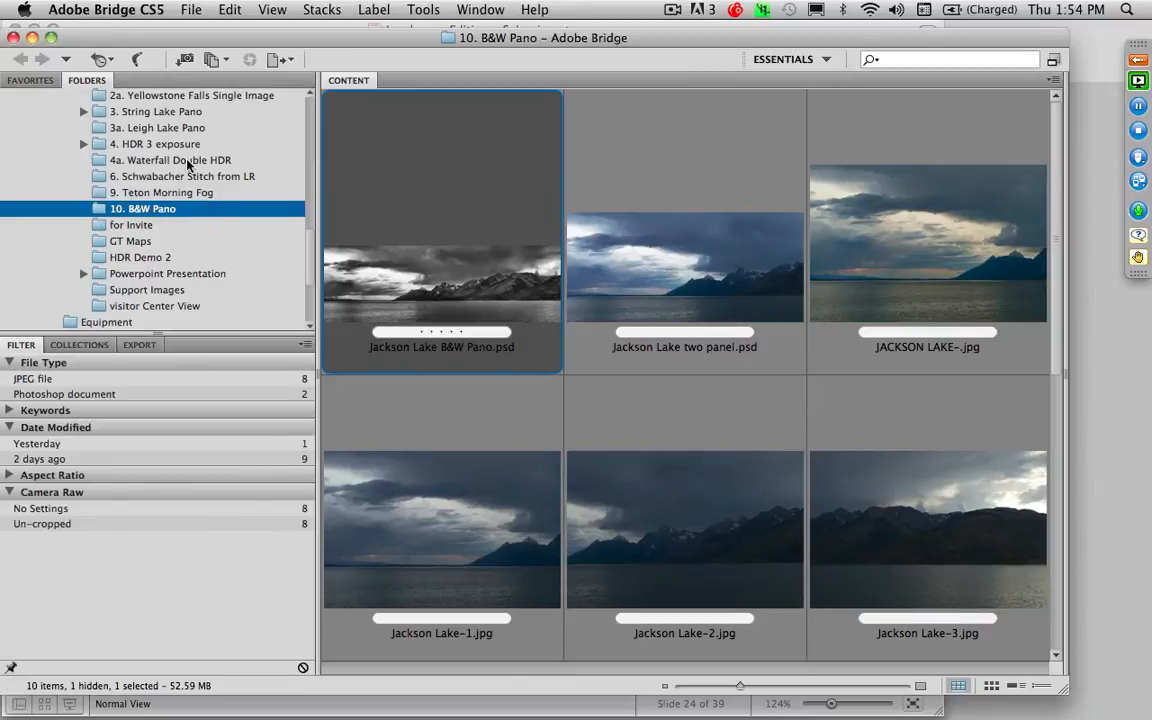
left_click(186, 130)
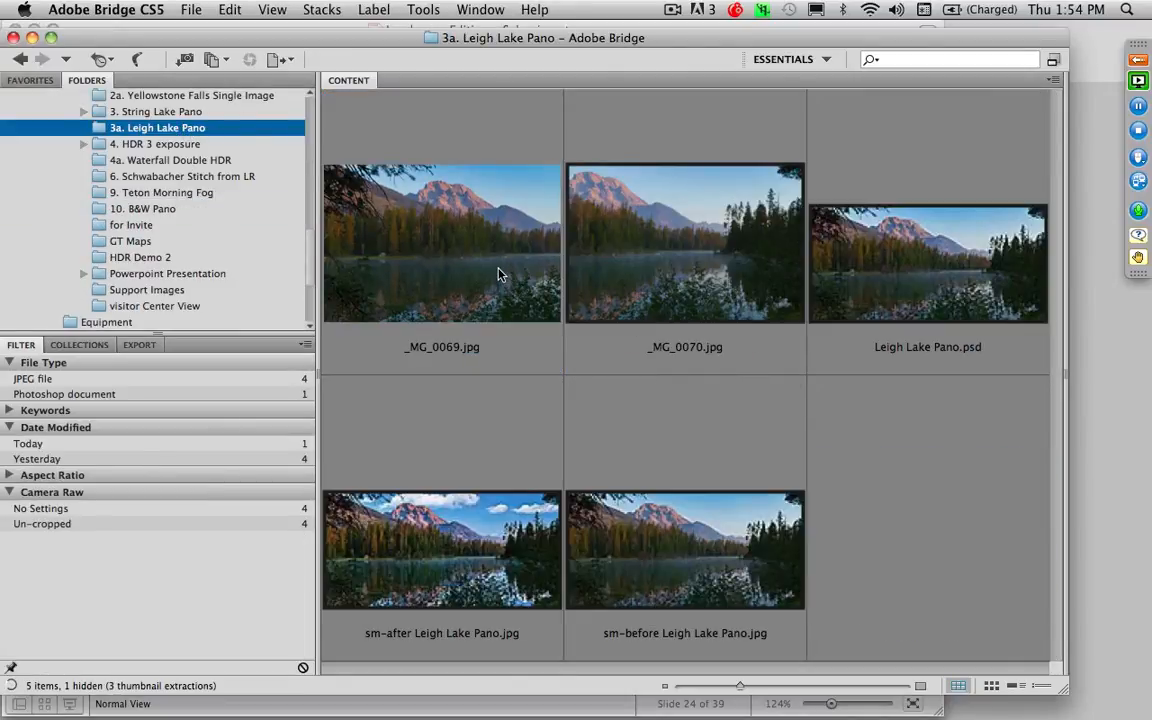
Step: Open _MG_0069.jpg and _MG_0070.jpg together in Camera Raw
left_click(501, 275)
left_click(683, 256, "shift")
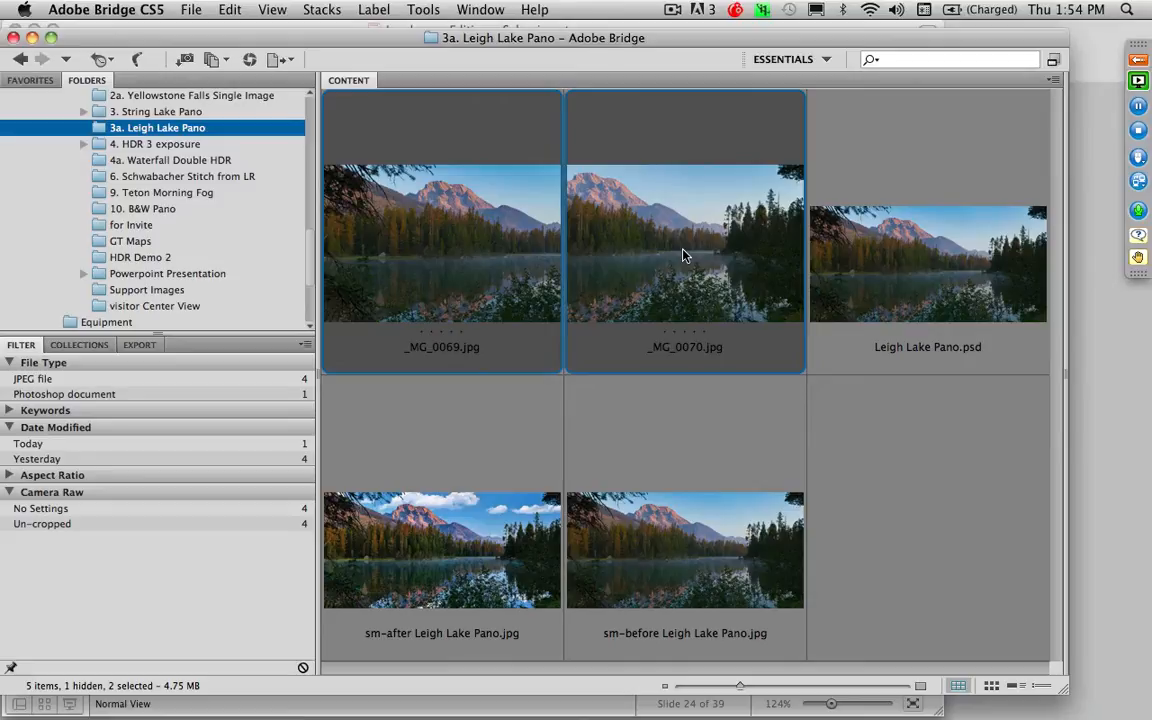
key("super+r")
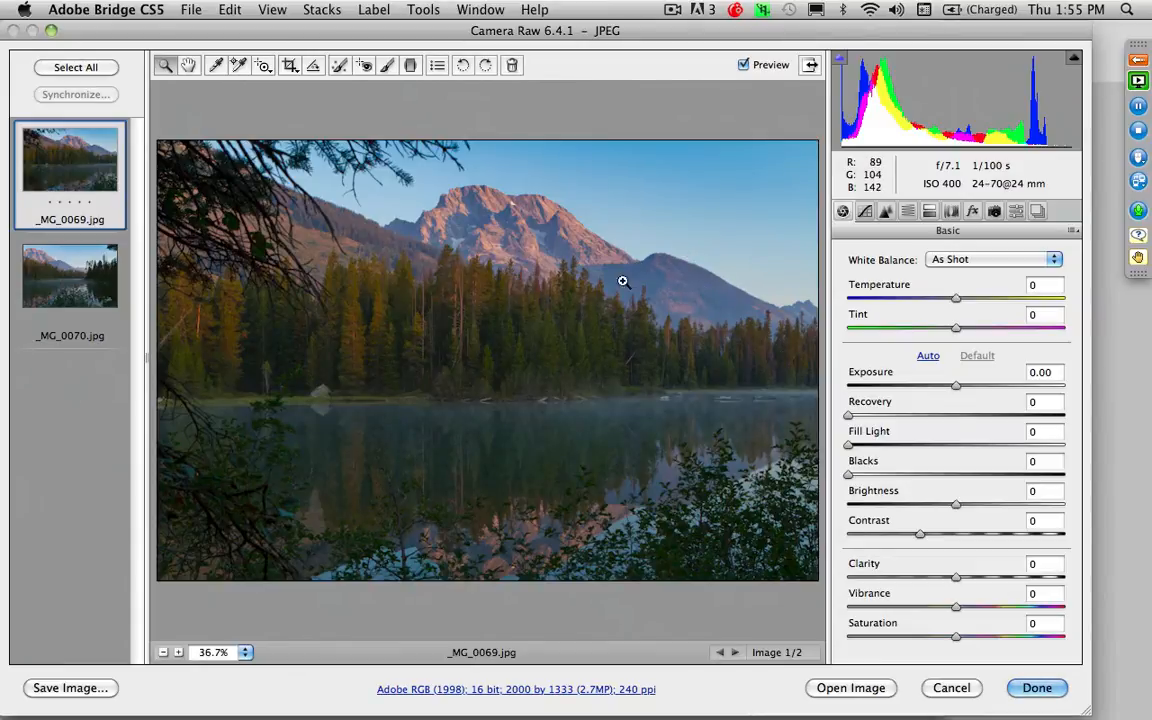
Step: Set Clarity to +13 and Saturation to +10 for _MG_0069.jpg
left_click(93, 272)
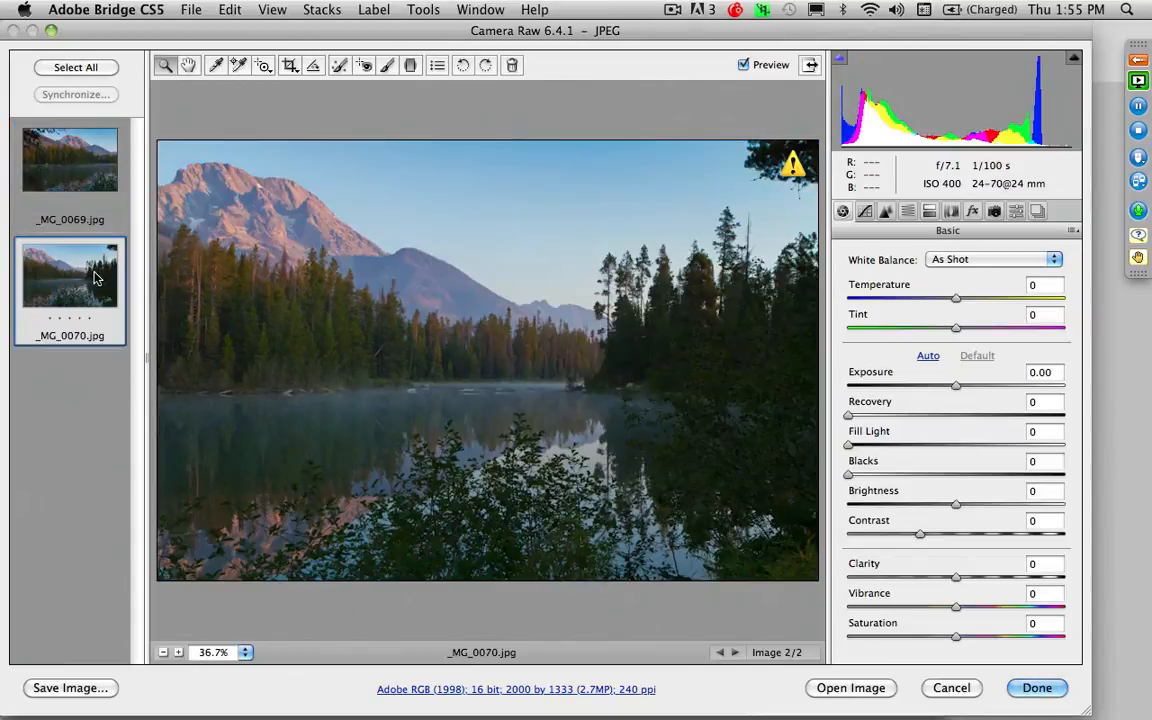
left_click(92, 186)
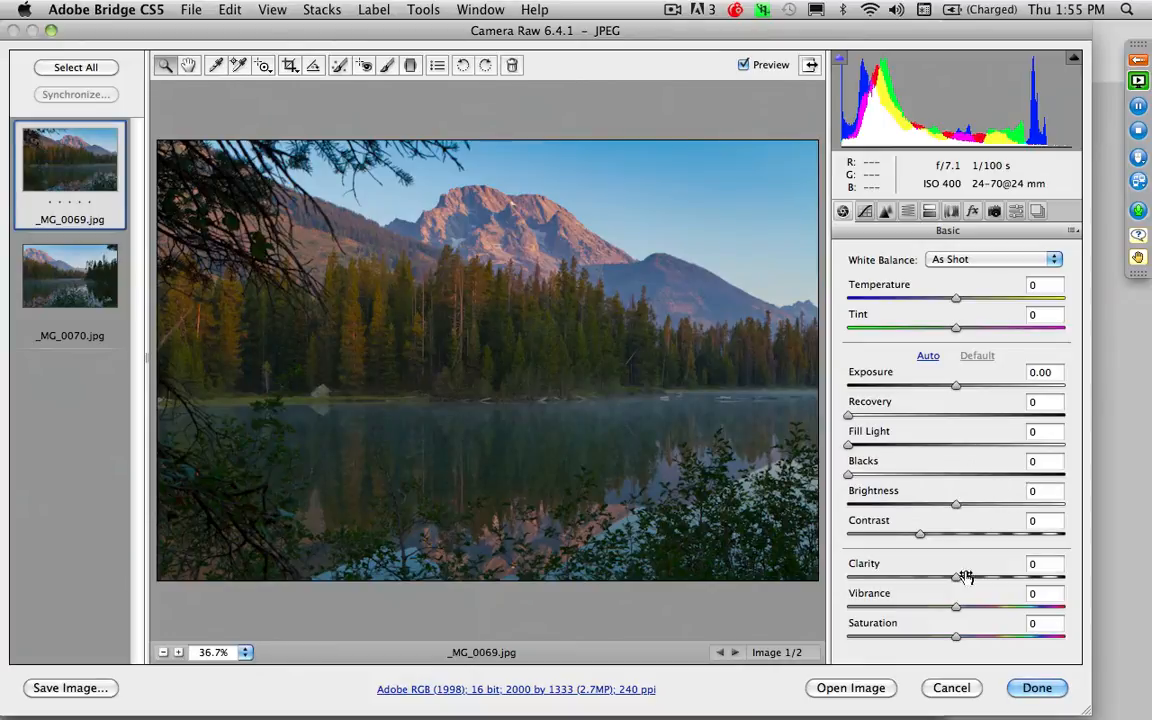
left_click(494, 240)
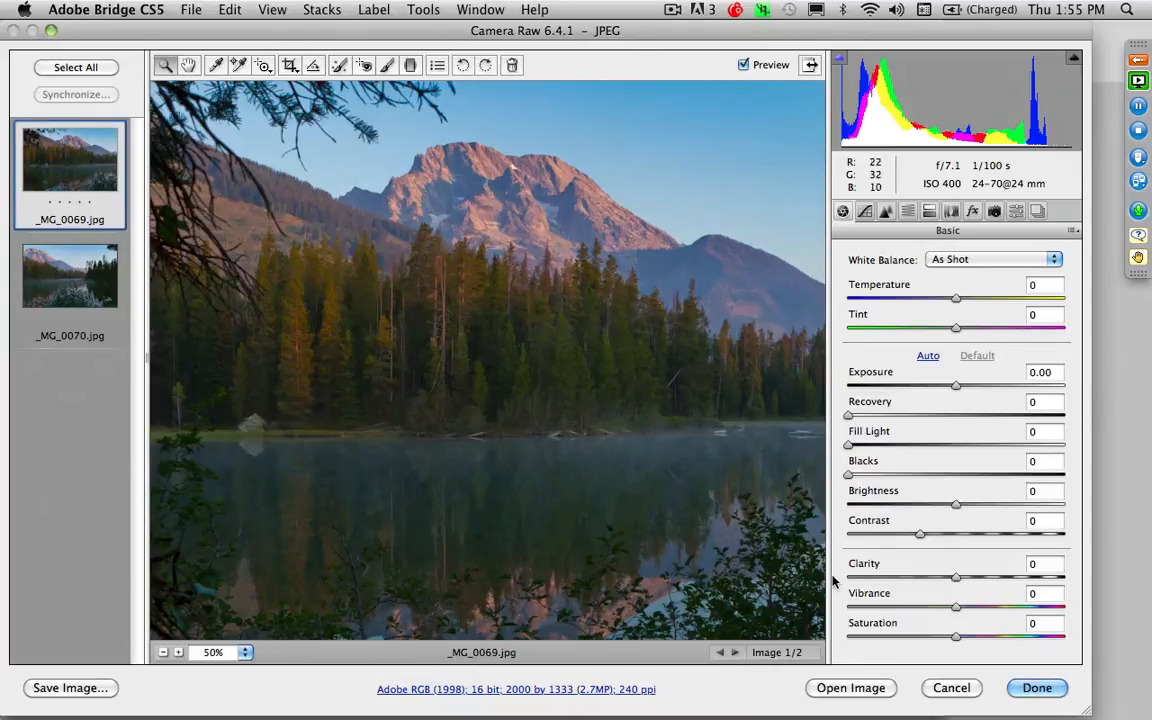
left_click_drag(957, 578, 968, 580)
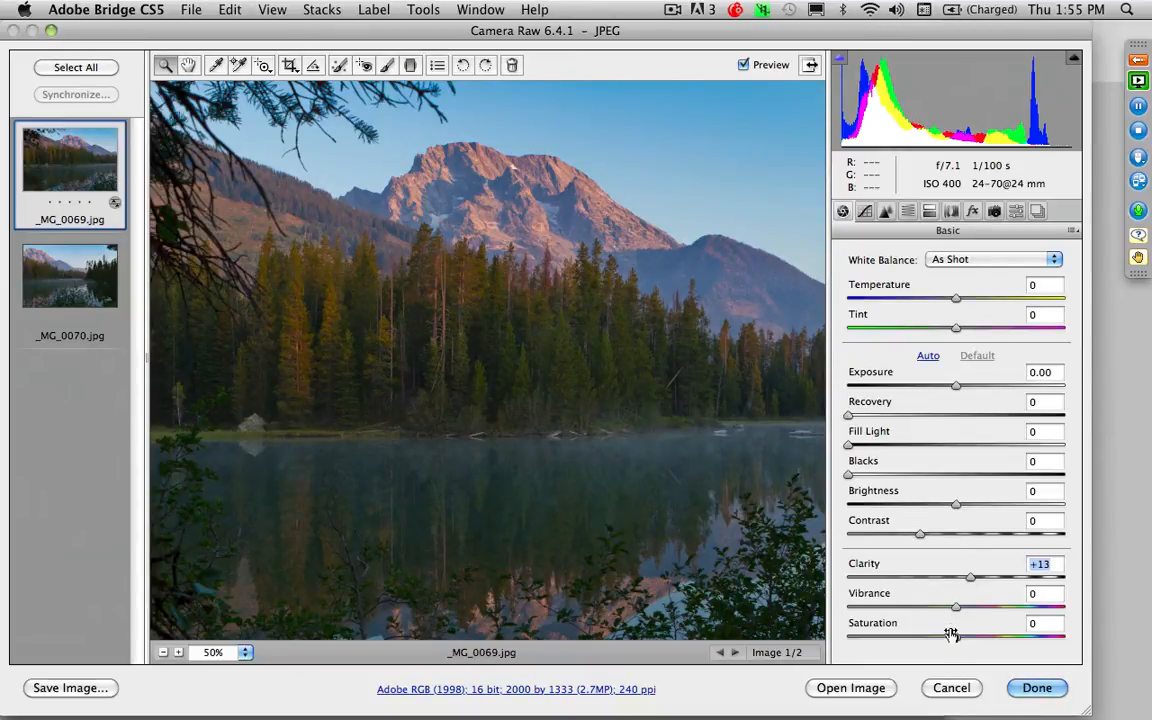
left_click_drag(957, 638, 966, 640)
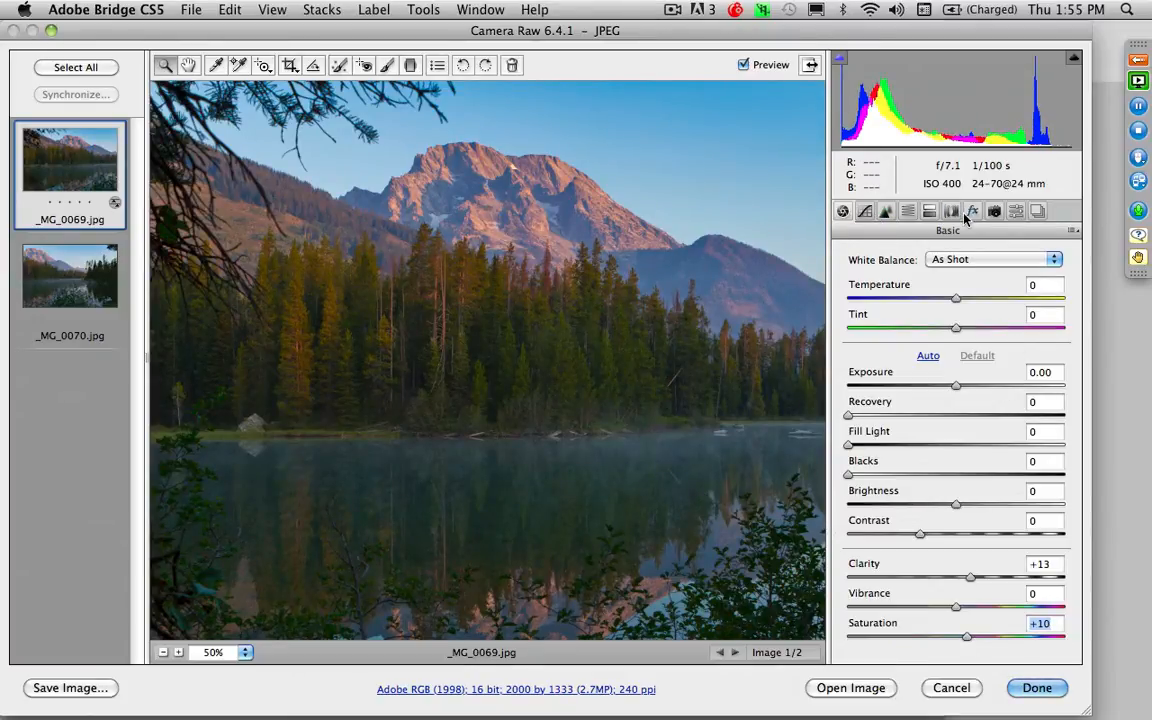
Step: Check the camera profile choices in the Camera Calibration settings of _MG_0069.jpg
left_click(993, 210)
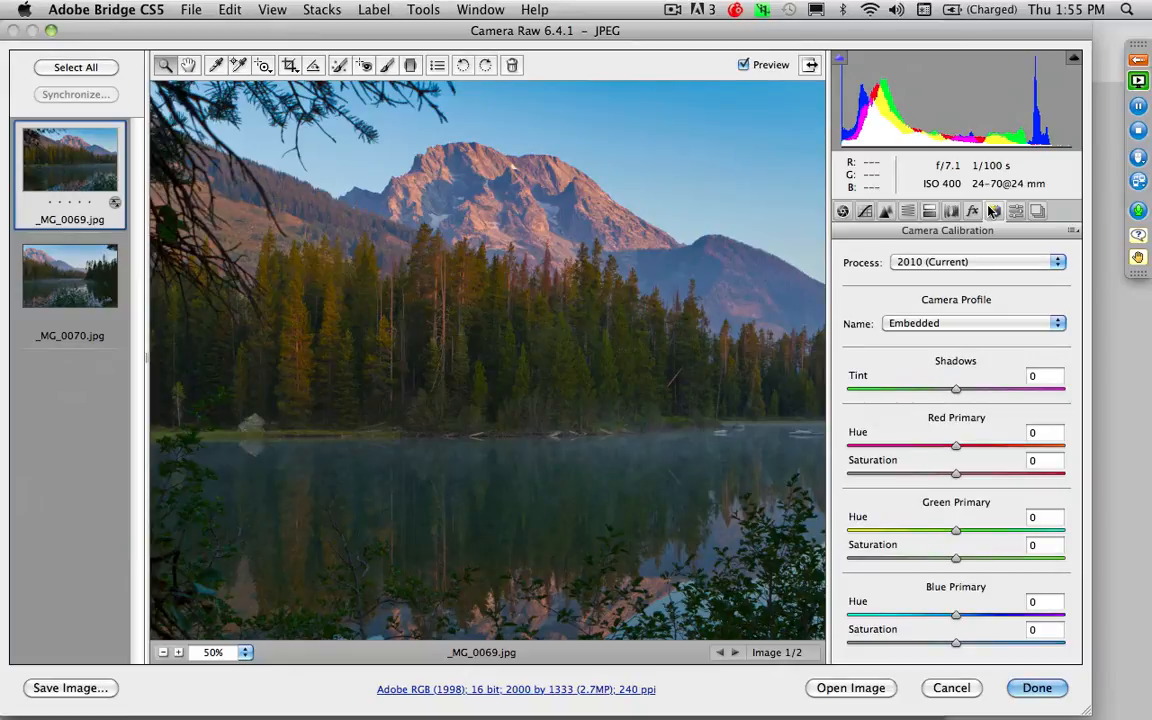
left_click(964, 322)
left_click(960, 320)
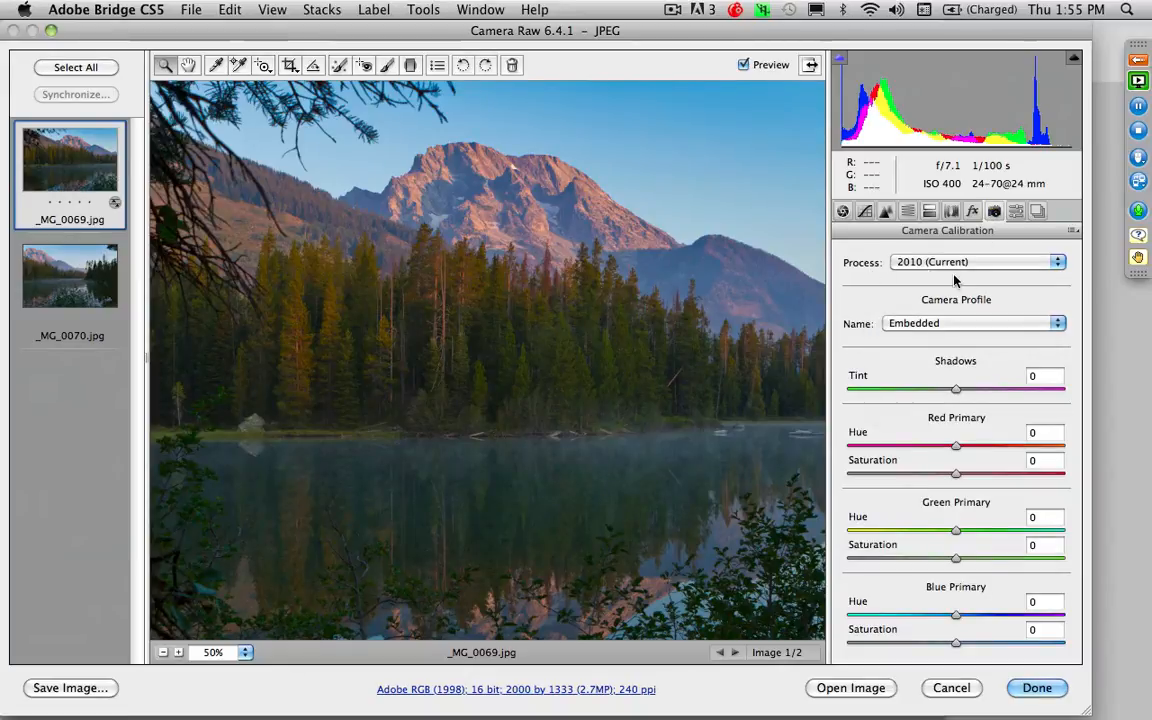
Step: Try enabling lens profile corrections for _MG_0069.jpg, and switch them back off
left_click(951, 211)
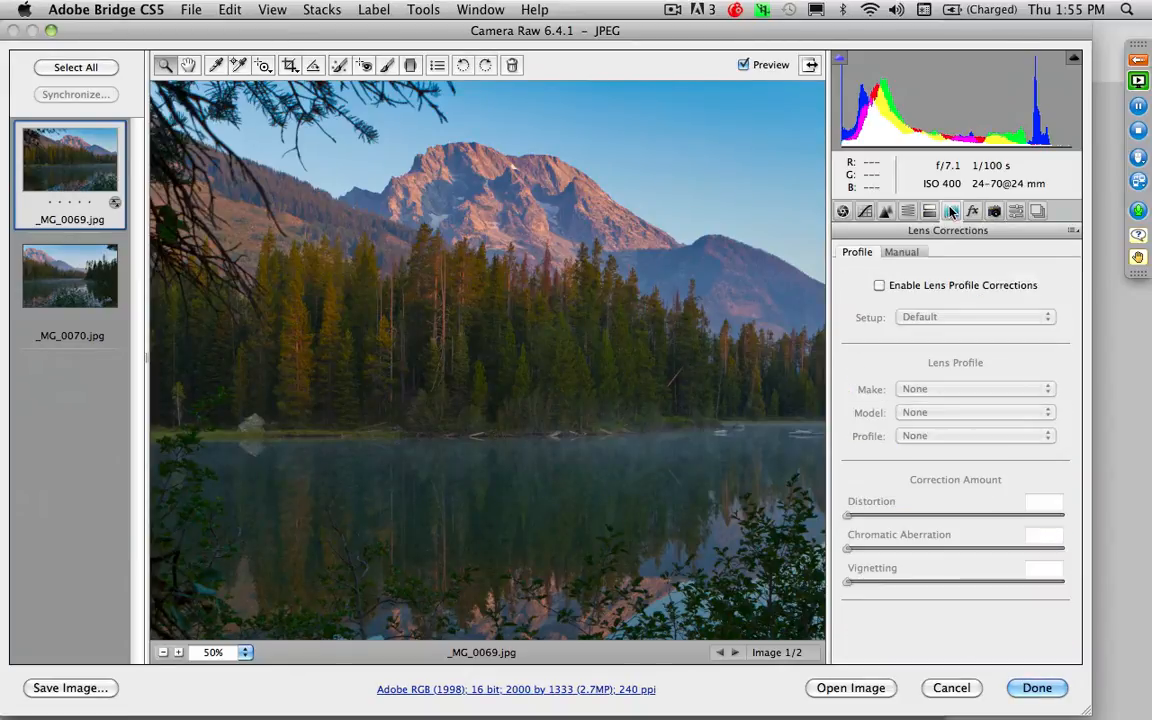
left_click(879, 286)
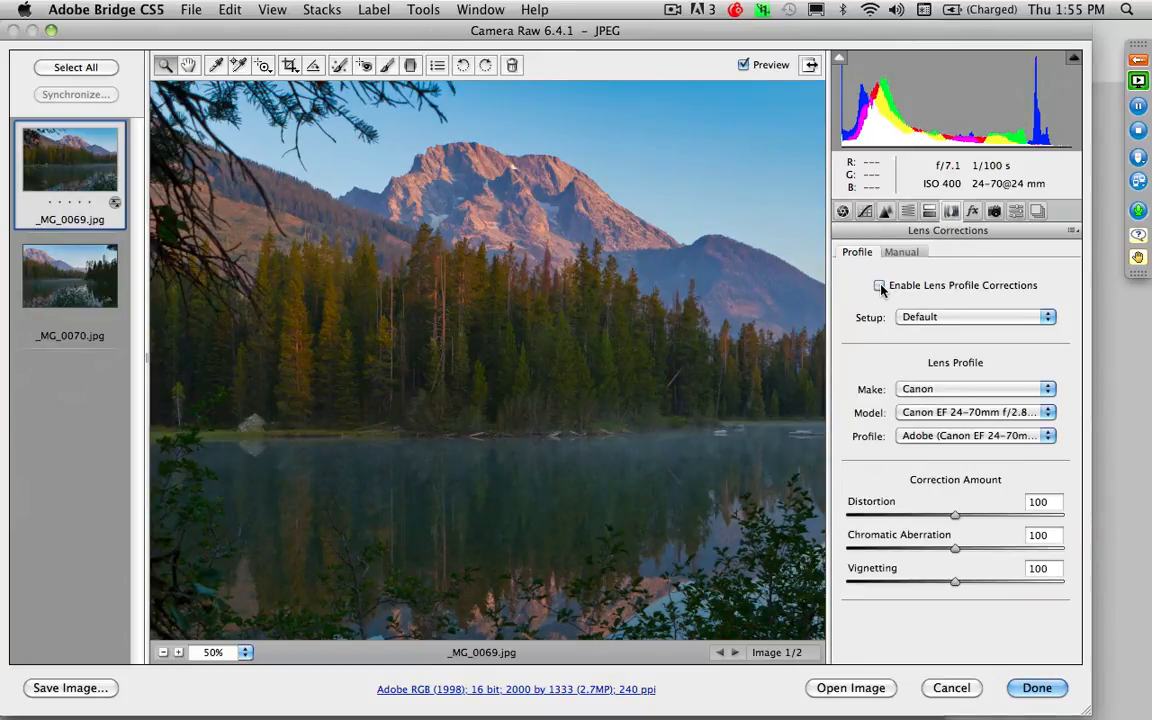
left_click(879, 286)
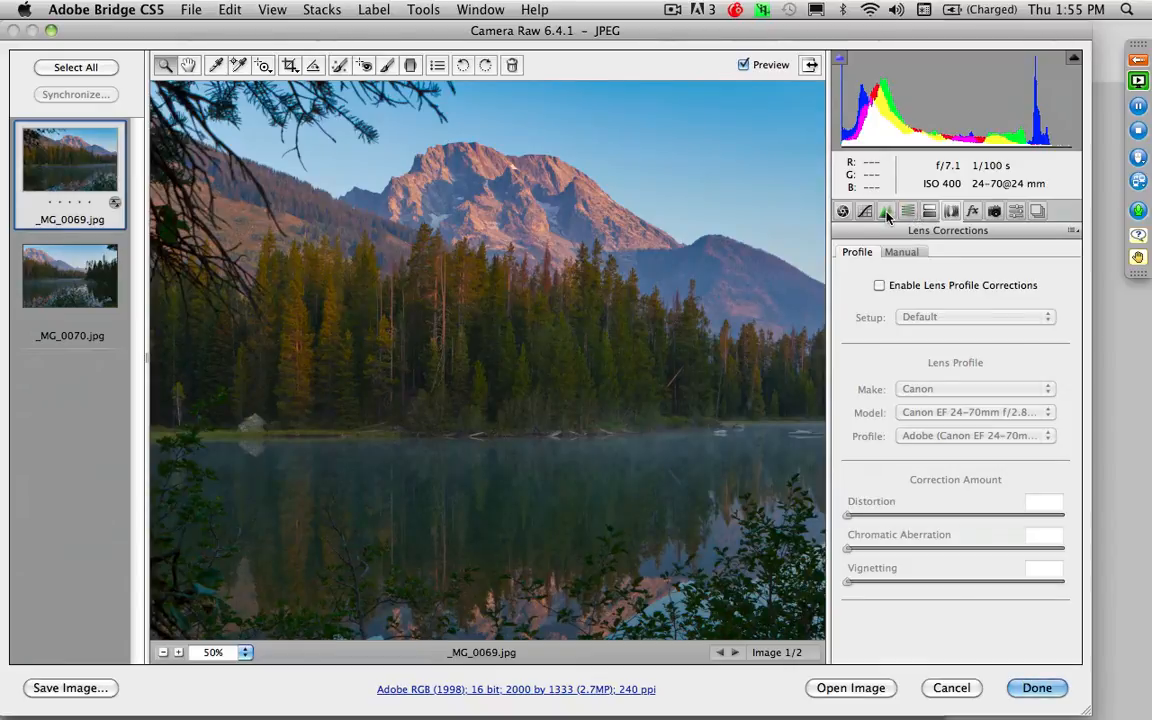
Step: Set the sharpening Amount to 27 for _MG_0069.jpg and synchronize all settings except Local Adjustments to _MG_0070.jpg
left_click(886, 212)
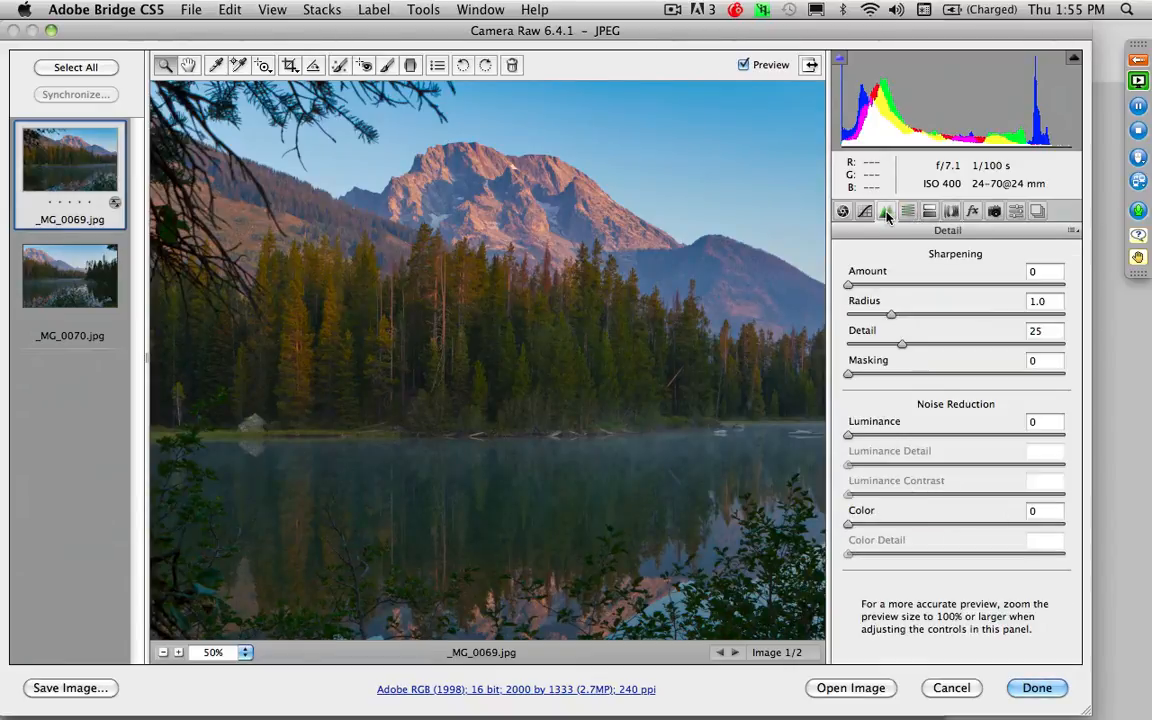
left_click(886, 286)
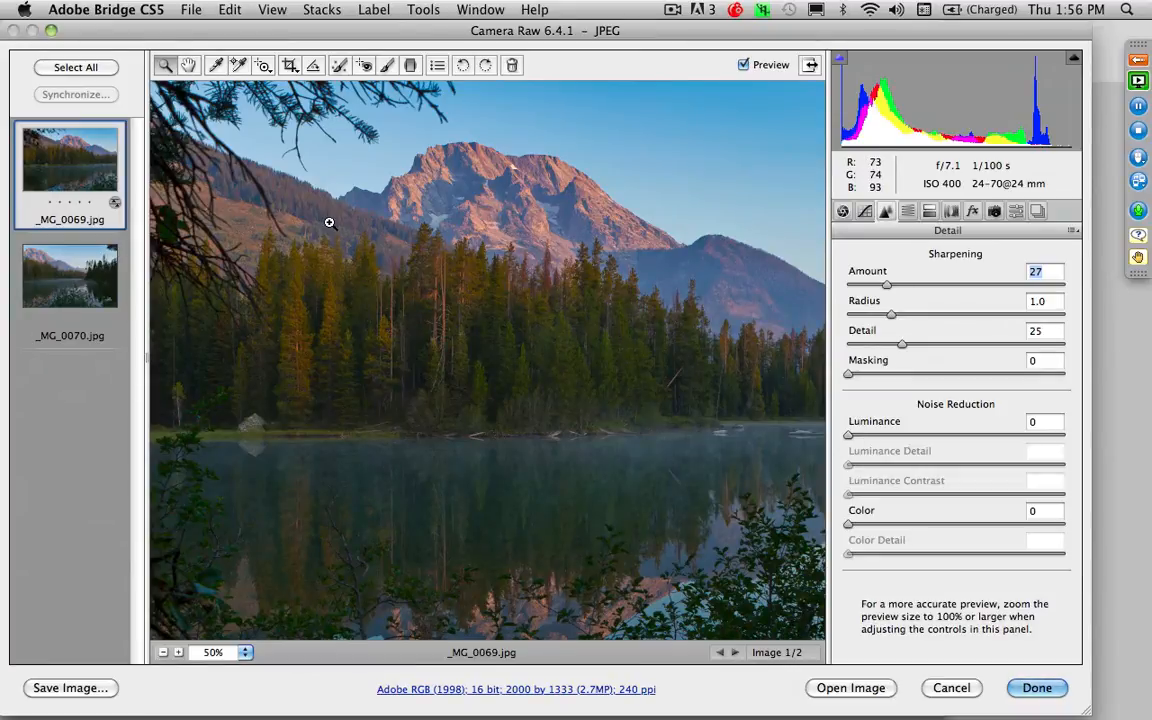
left_click(82, 70)
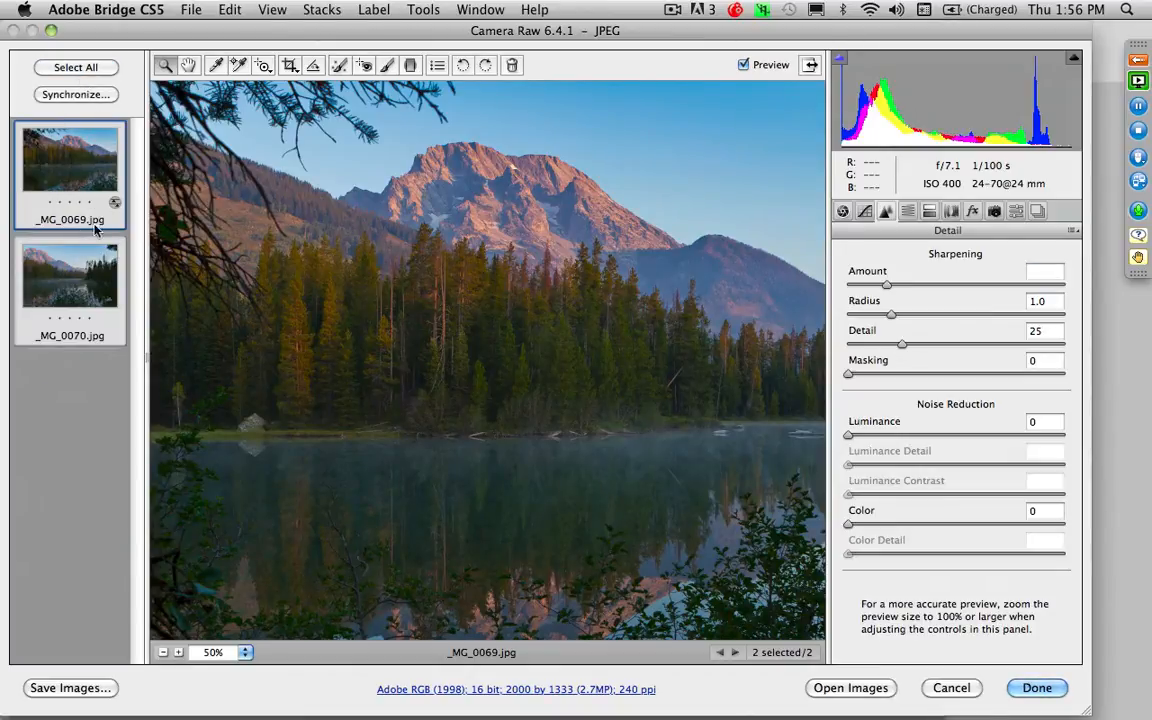
left_click(86, 94)
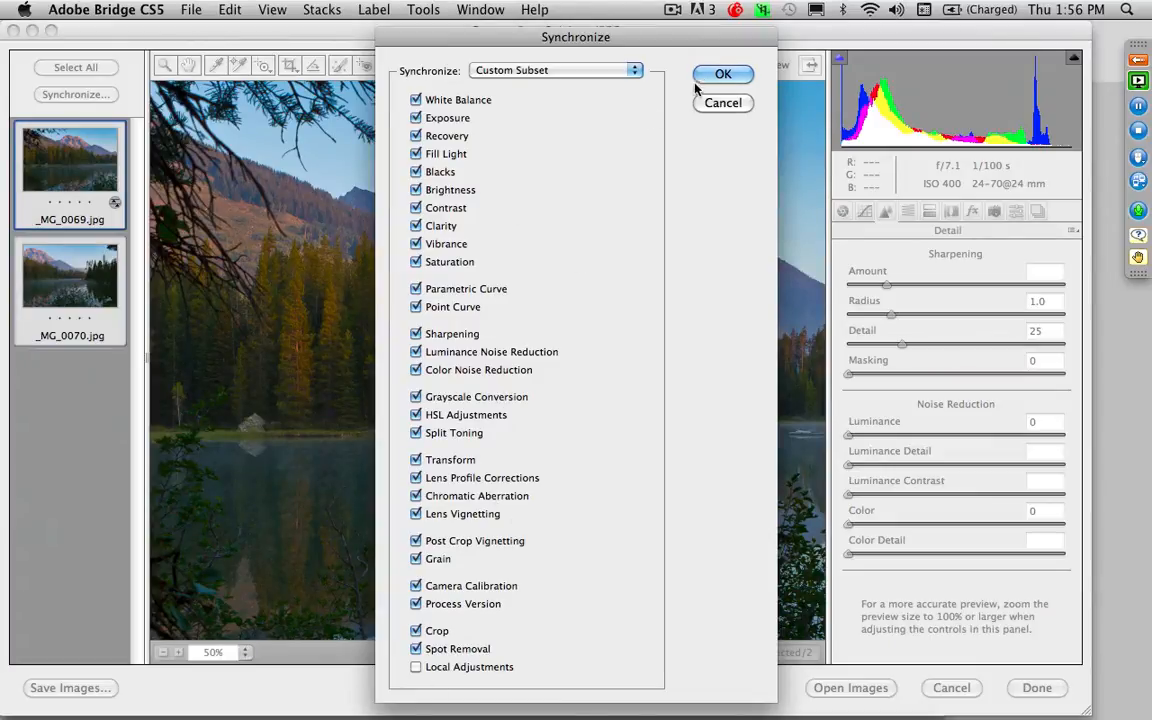
left_click(720, 76)
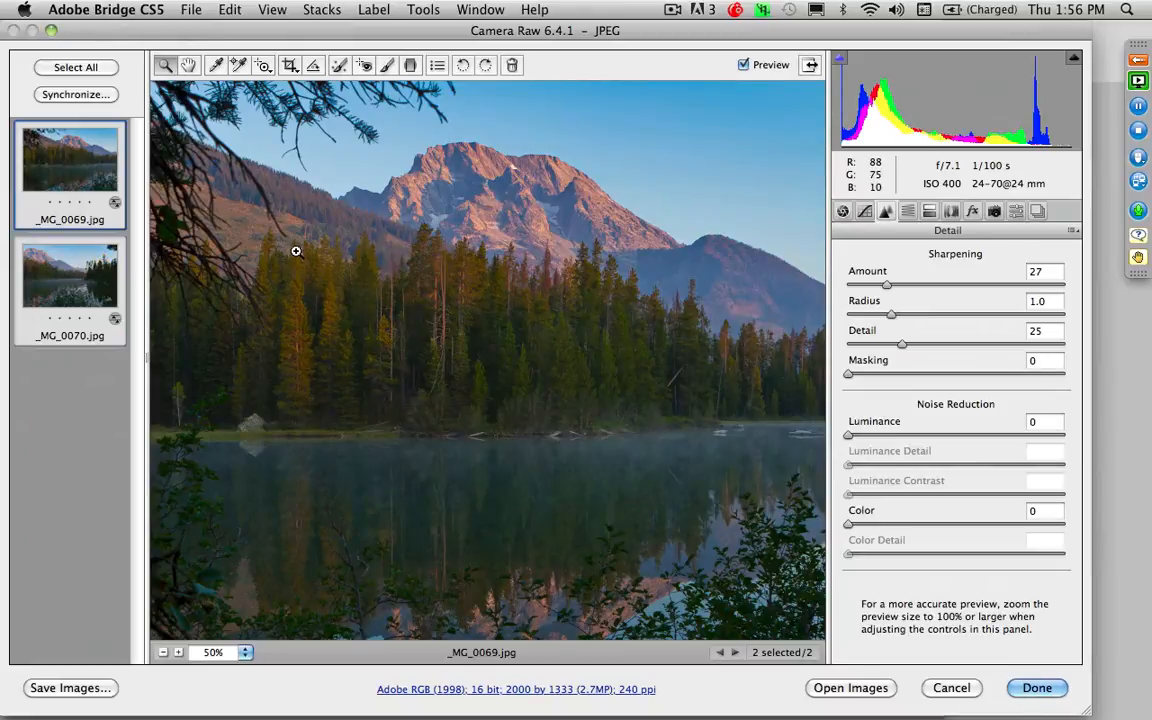
left_click(89, 284)
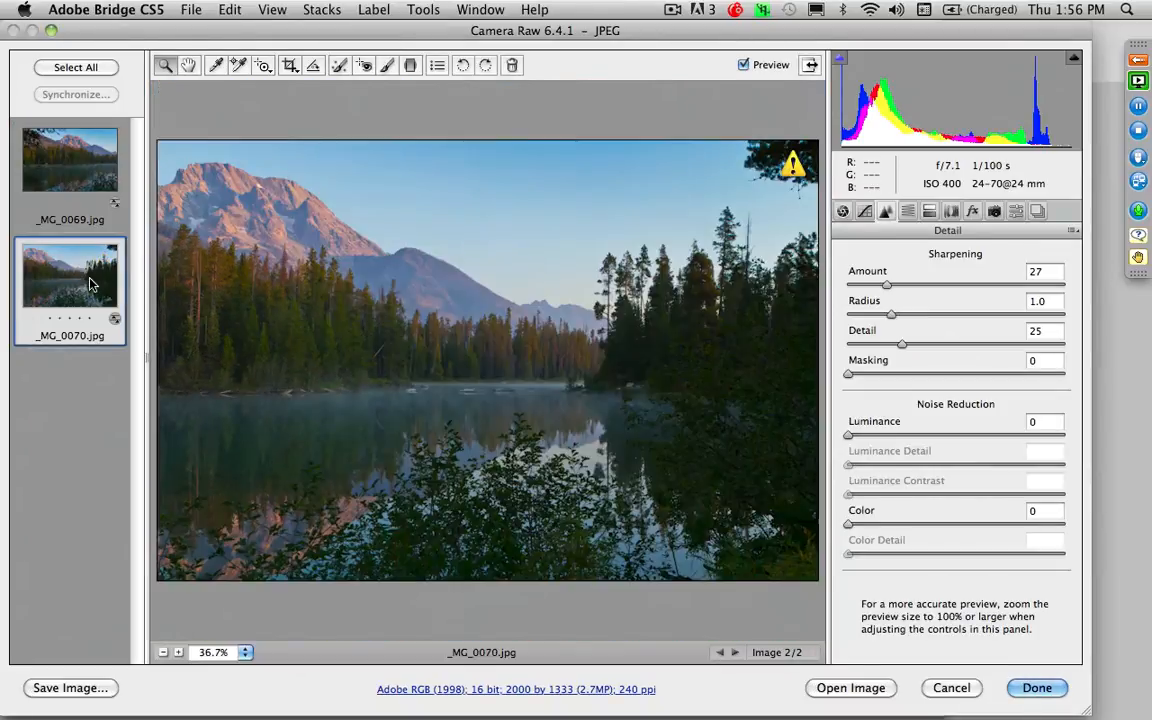
left_click(80, 160)
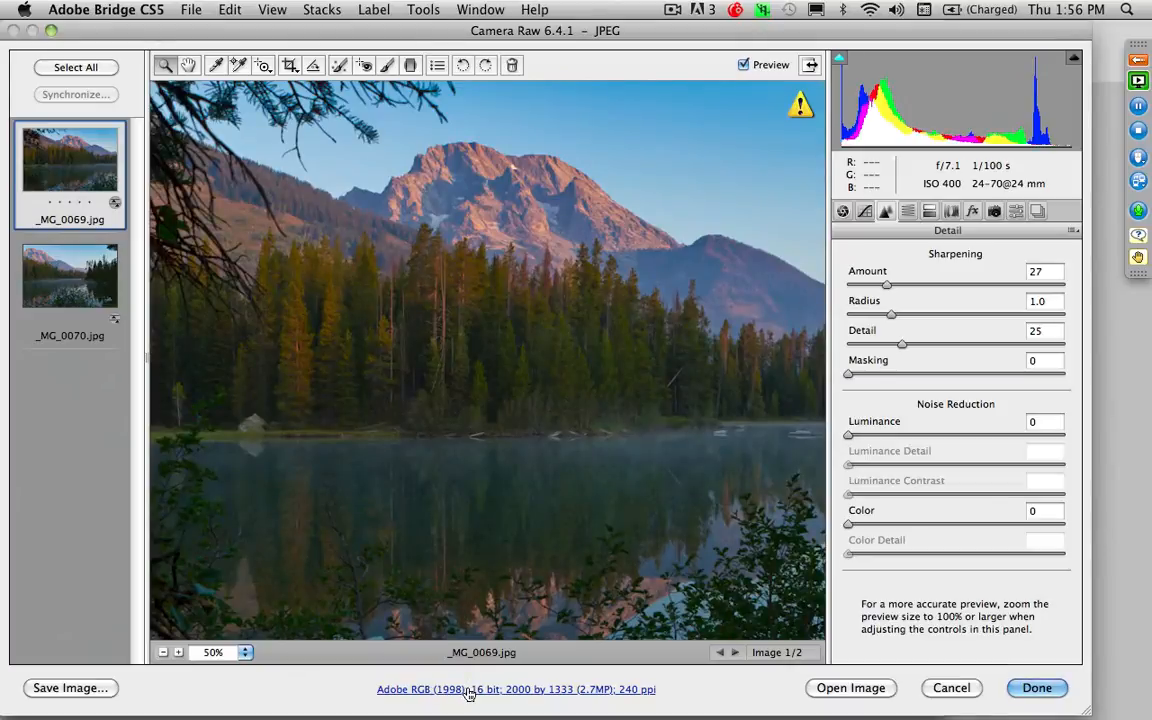
Step: Review the color space, bit depth and size choices in the Camera Raw workflow options, keeping the current settings
left_click(468, 690)
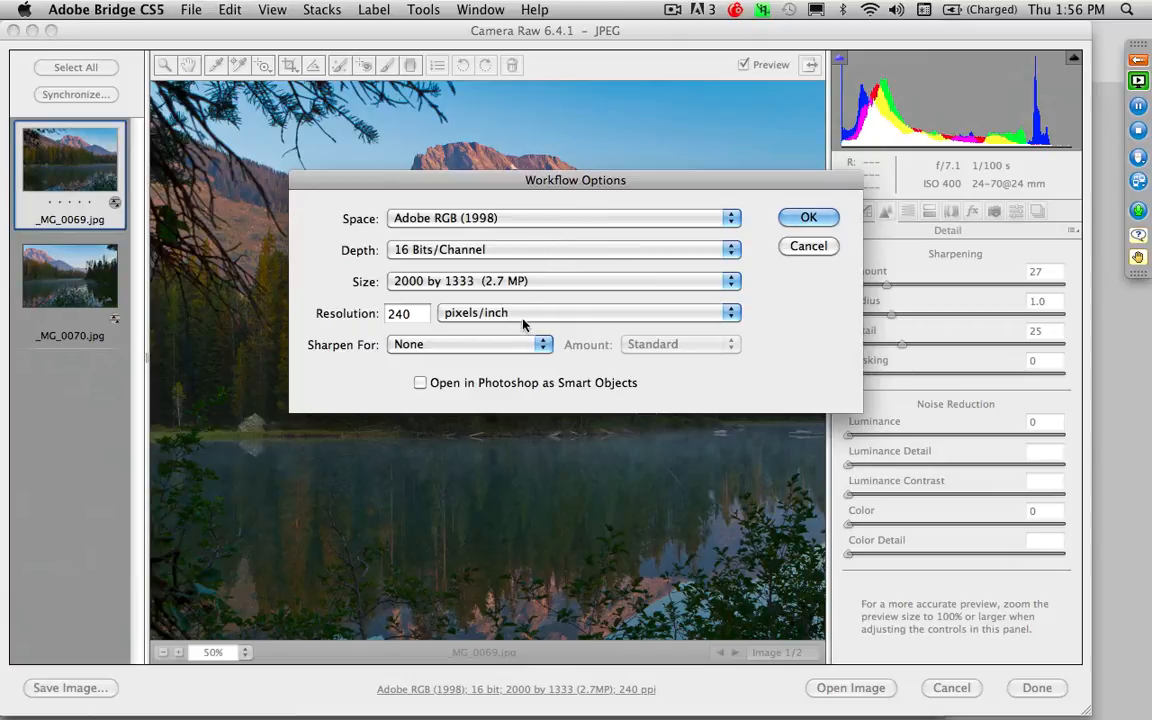
left_click(537, 250)
left_click(537, 250)
left_click(537, 218)
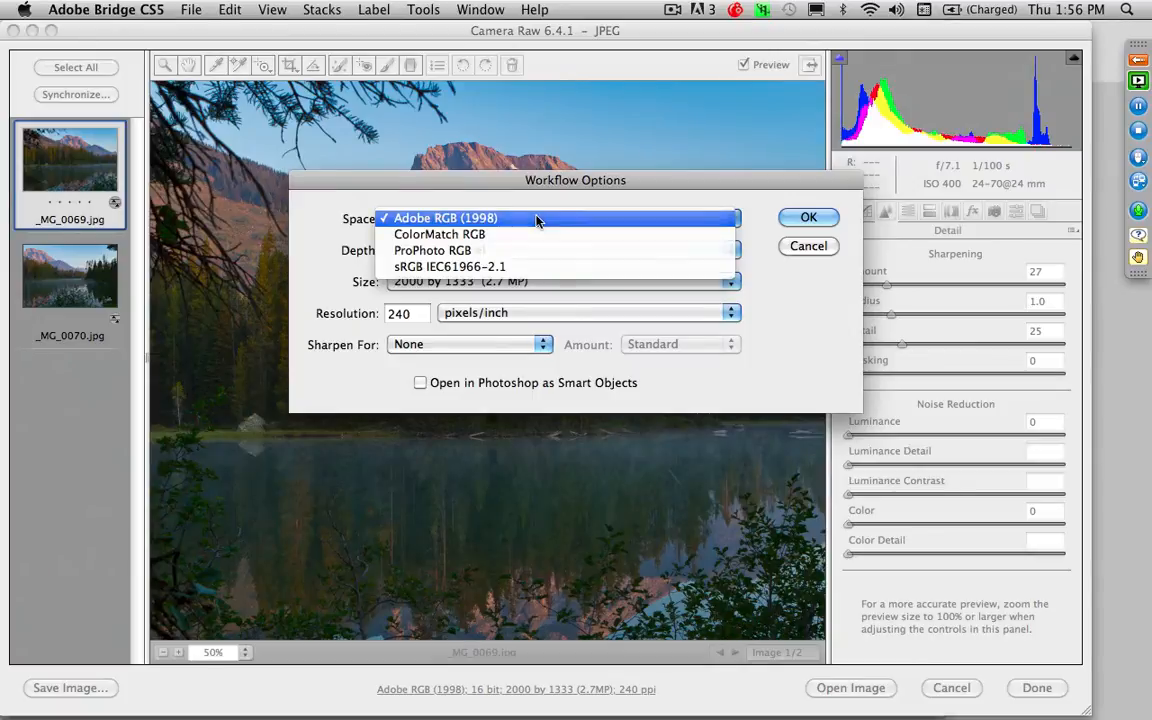
left_click(537, 218)
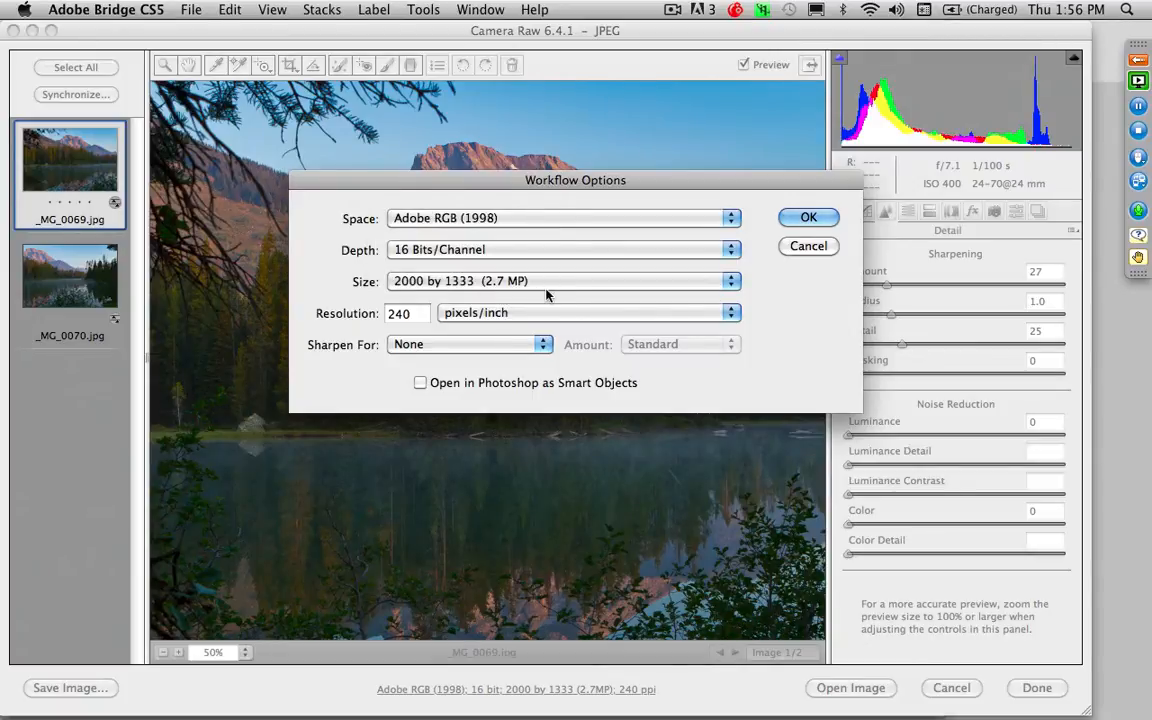
left_click(653, 285)
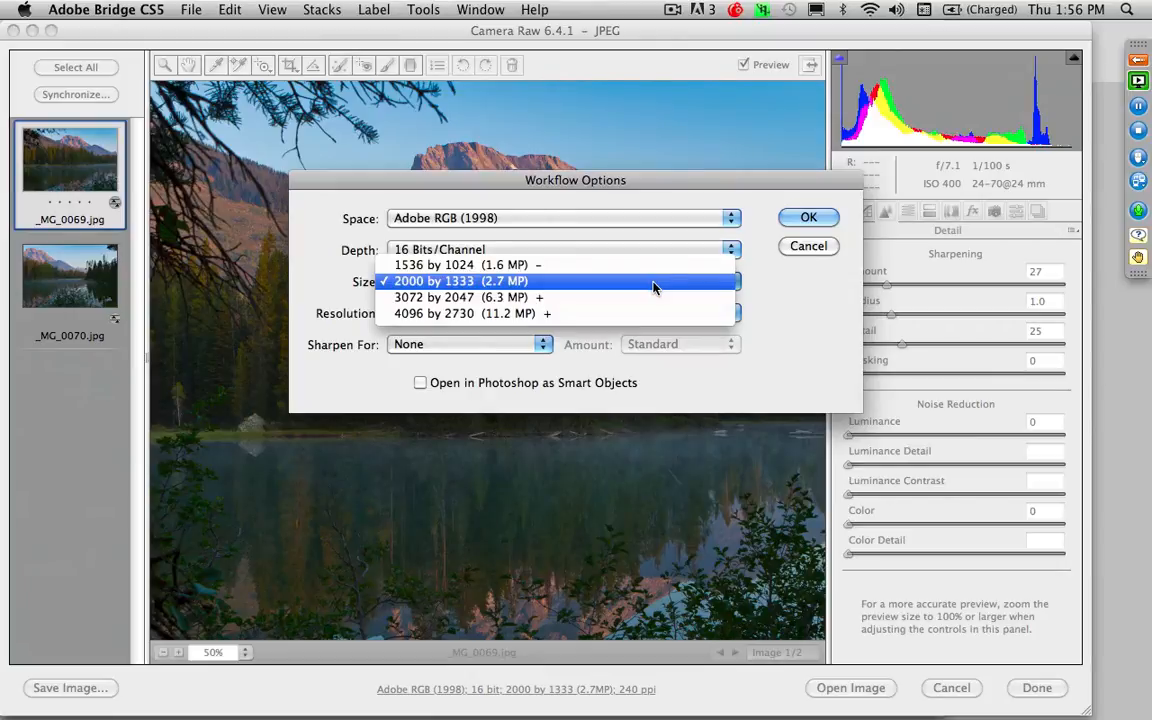
left_click(600, 209)
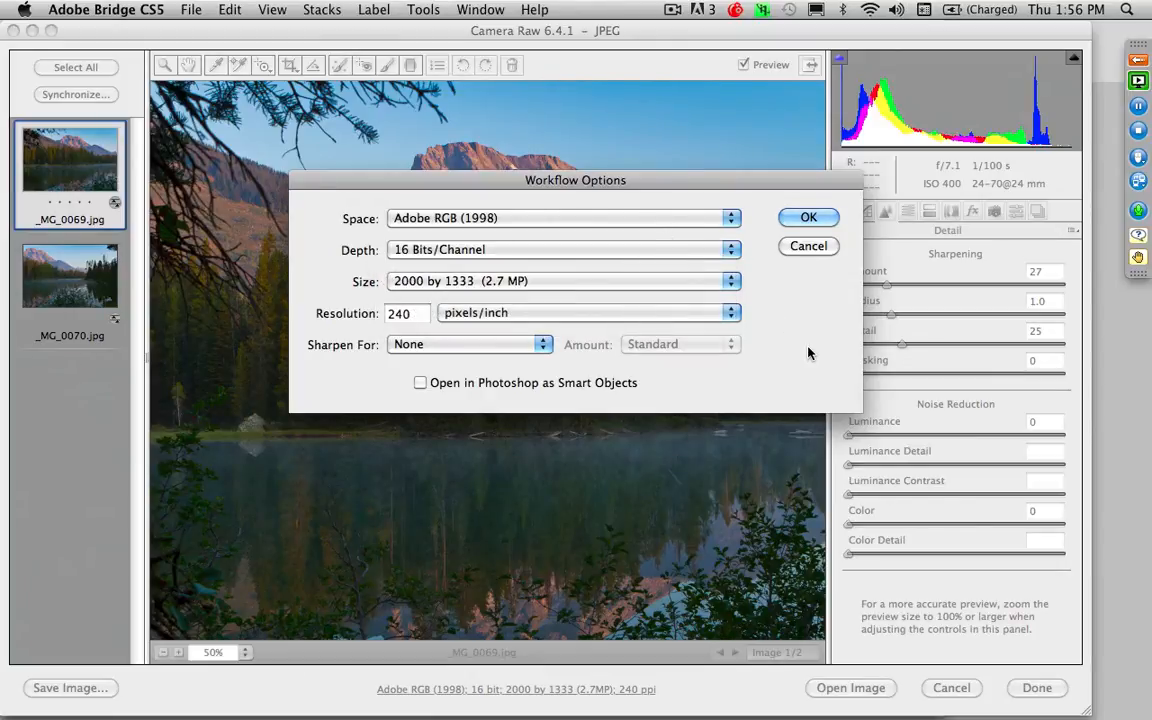
left_click(808, 219)
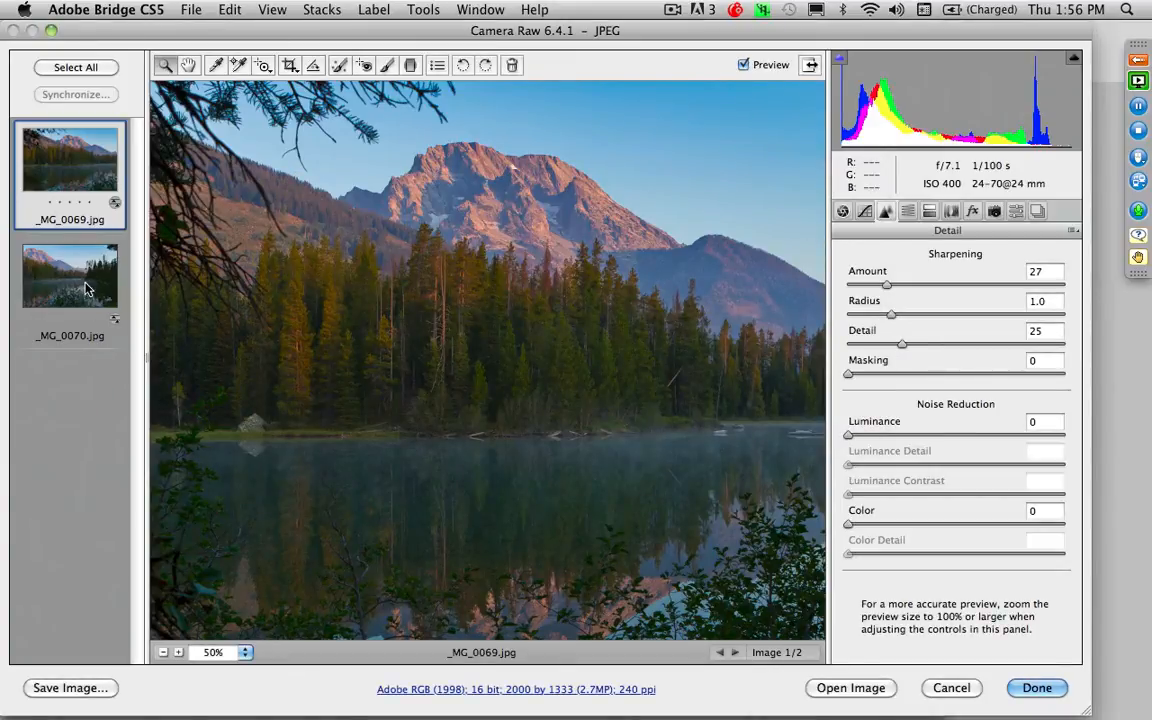
Step: Open both Leigh Lake photos in Photoshop and combine them with Photomerge using the Reposition layout and blending
key("super+a")
left_click(862, 688)
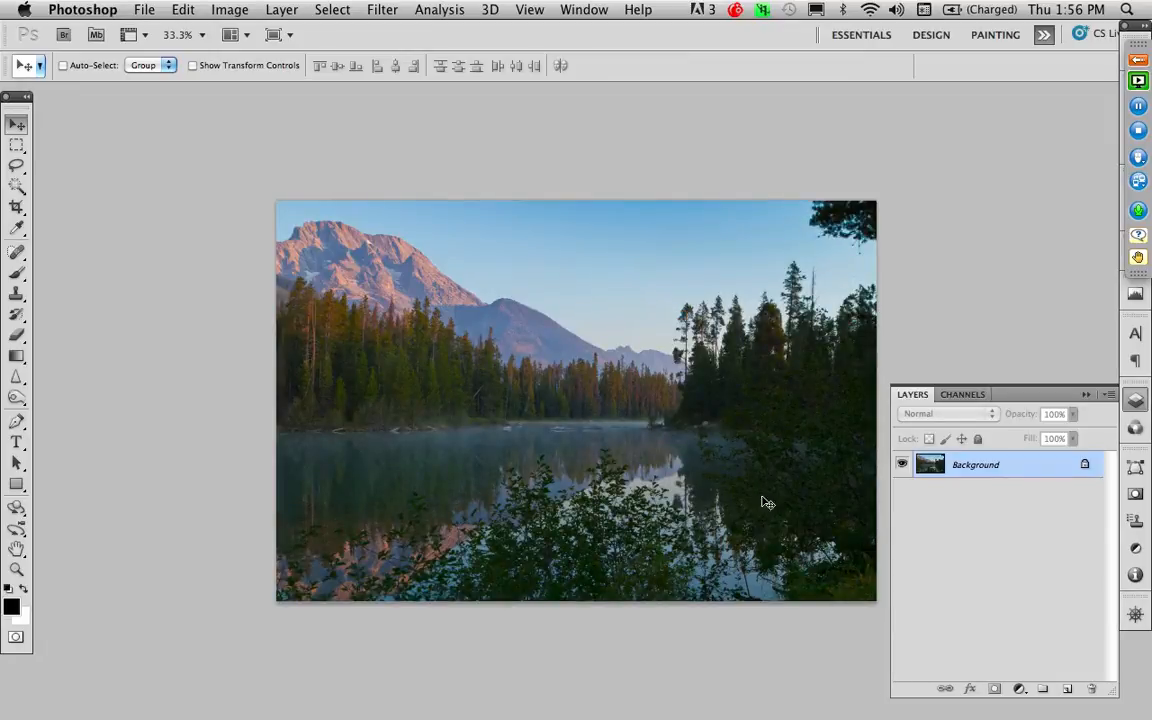
left_click(143, 9)
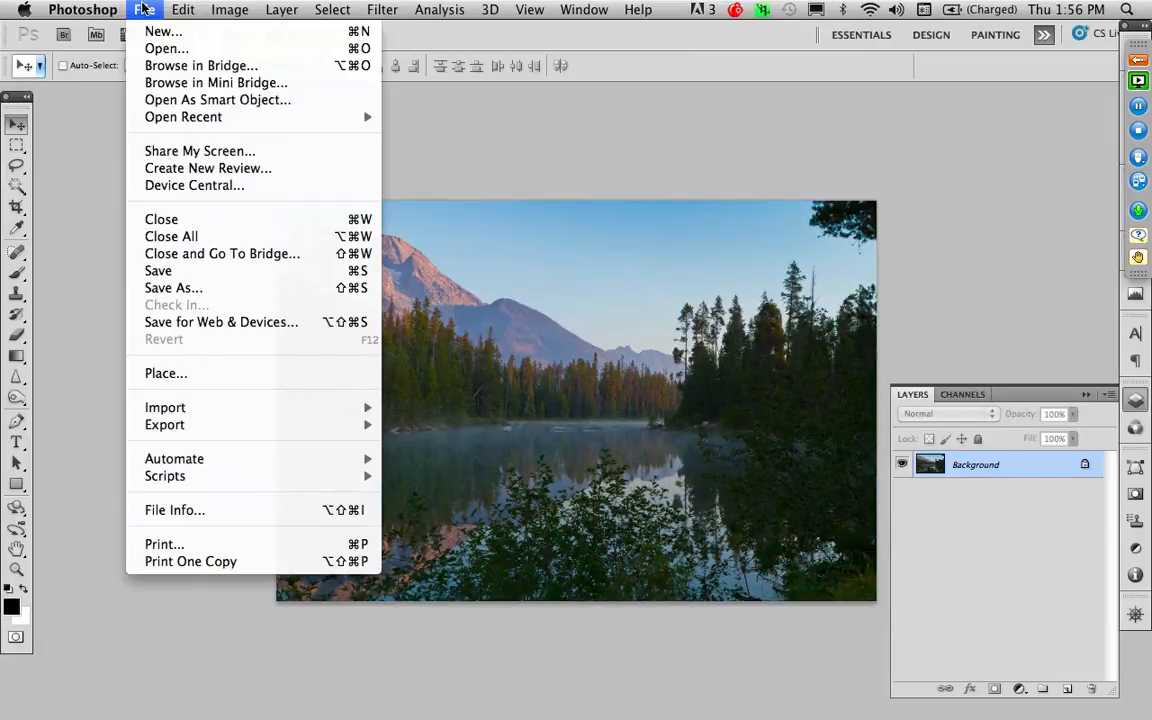
mouse_move(228, 462)
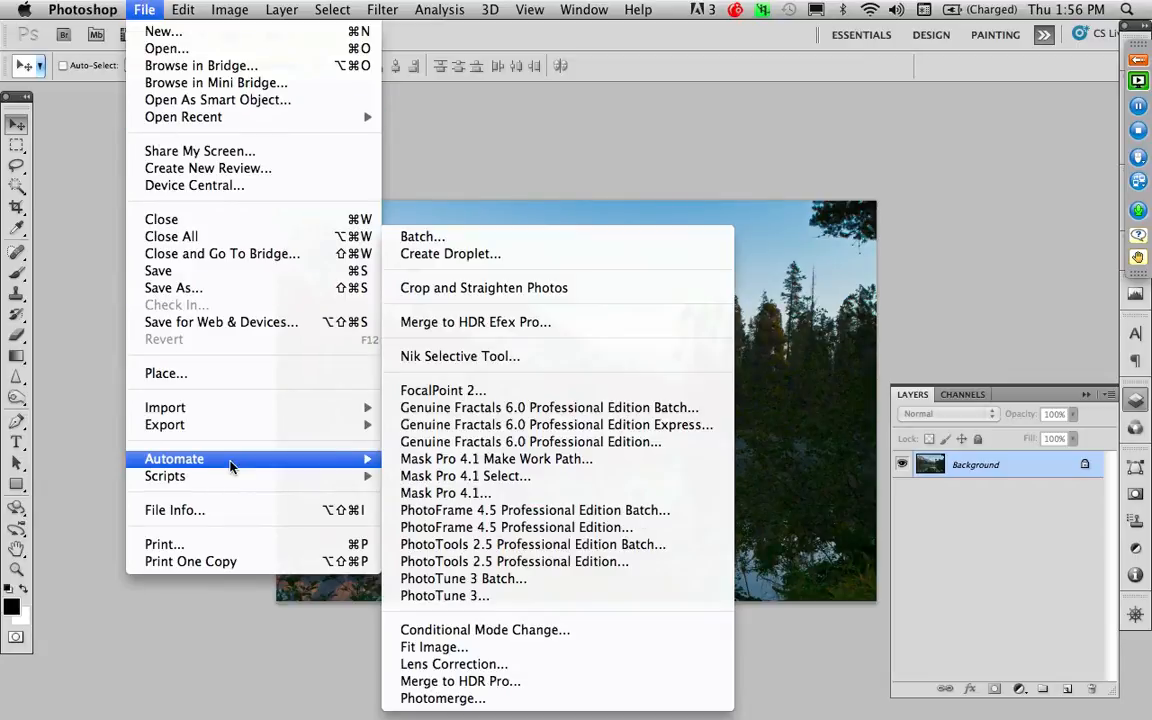
left_click(522, 698)
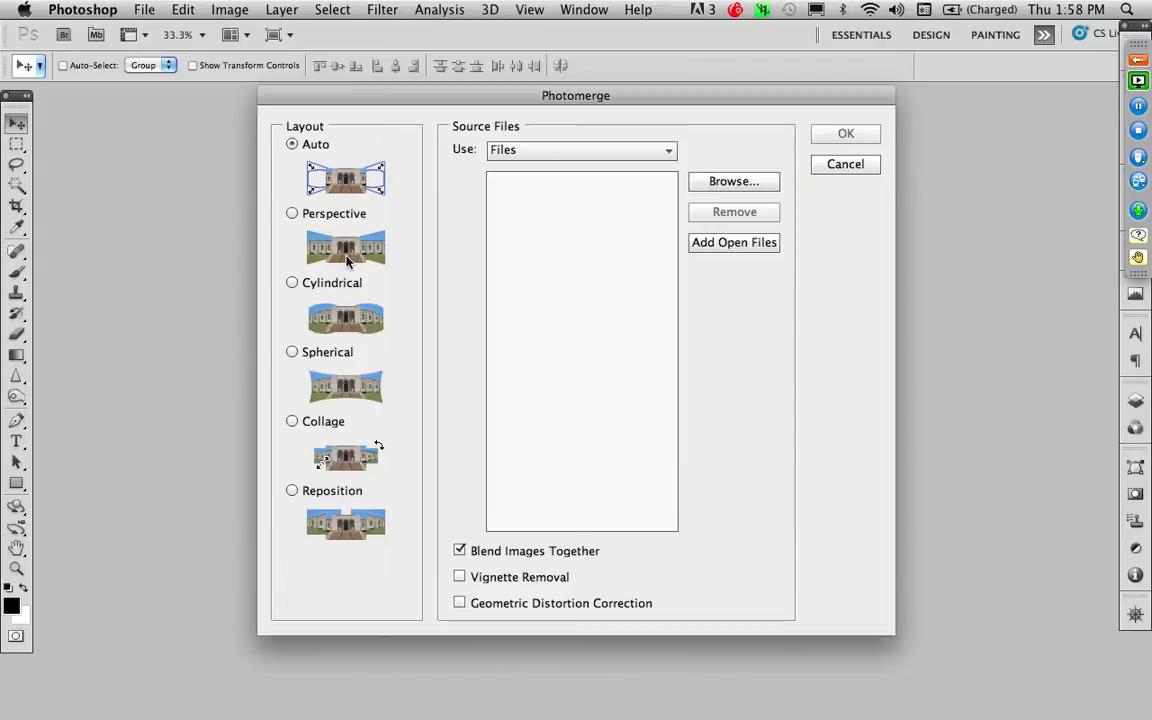
left_click(321, 495)
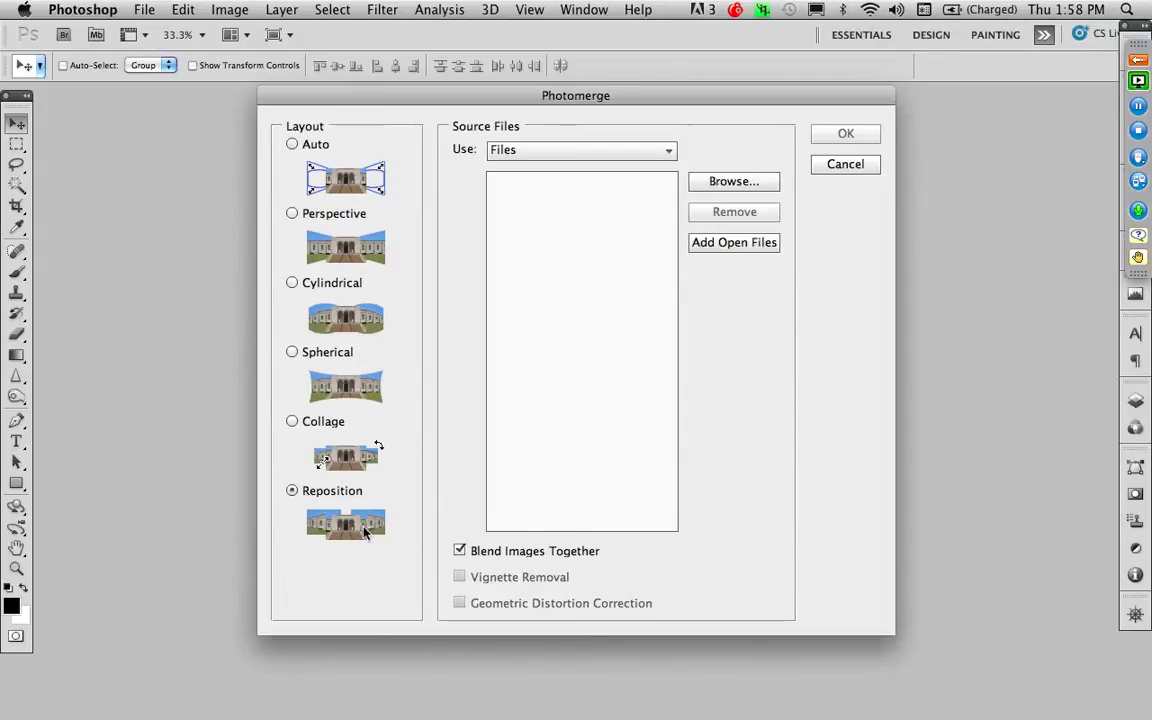
left_click(724, 244)
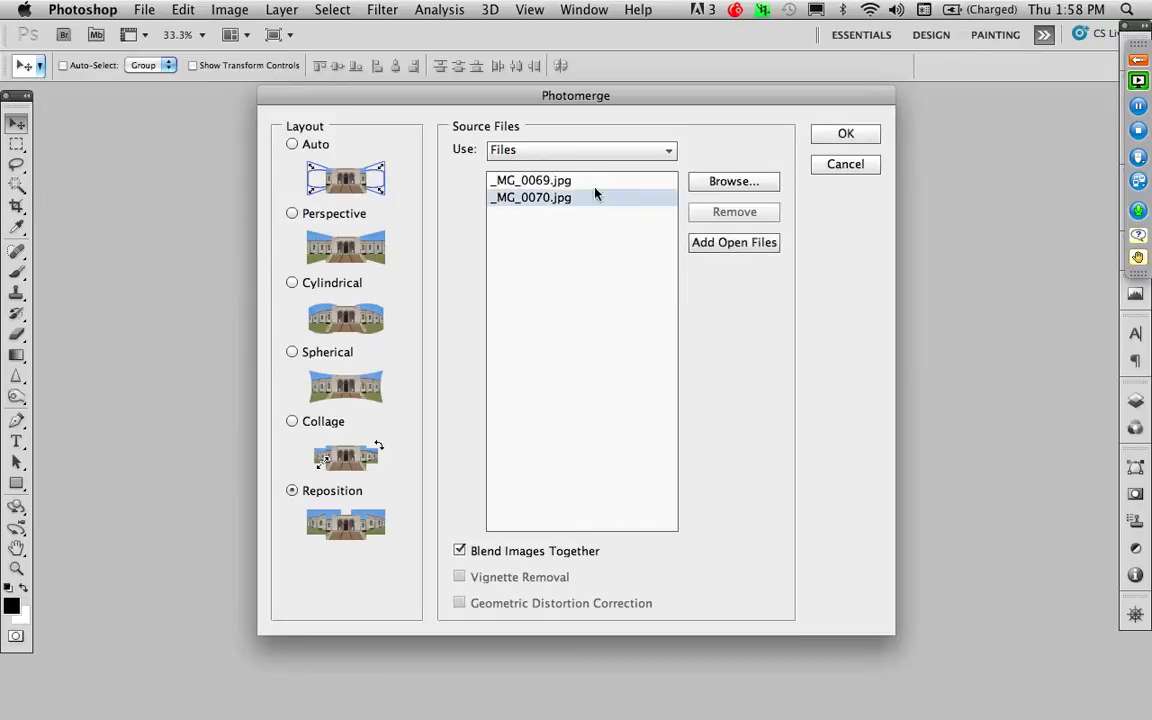
left_click(848, 136)
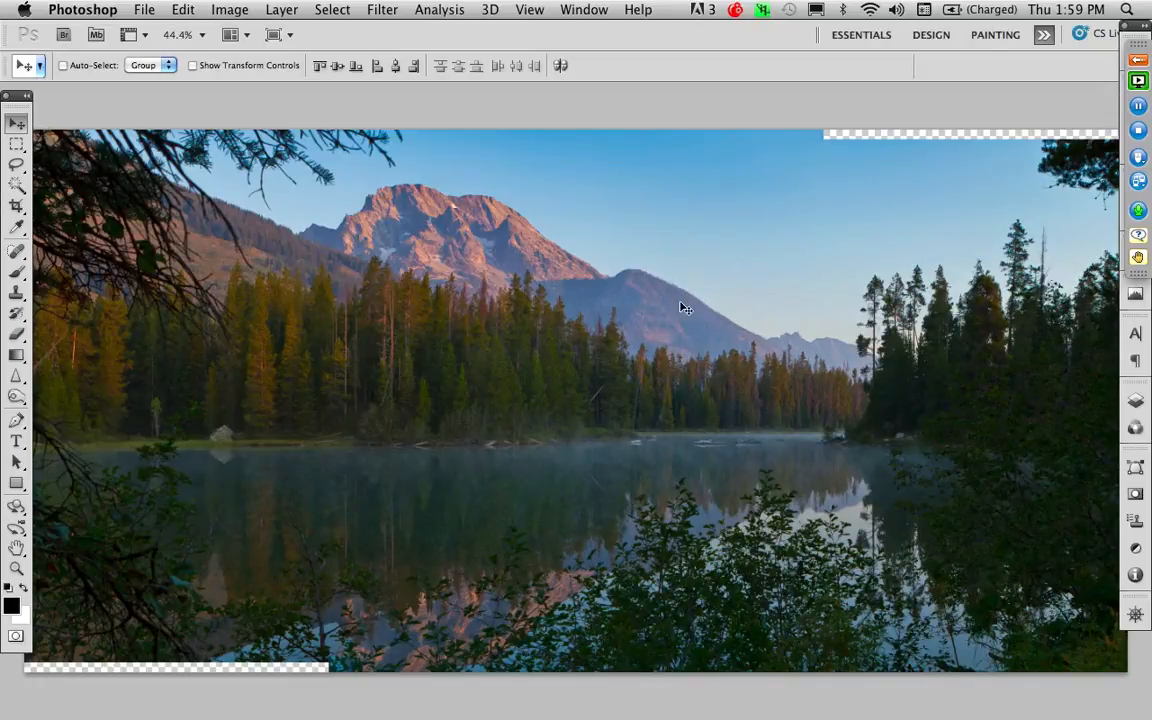
Step: Flatten the two masked layers of the merged panorama into a single background layer
key("z")
left_click(527, 357, "alt")
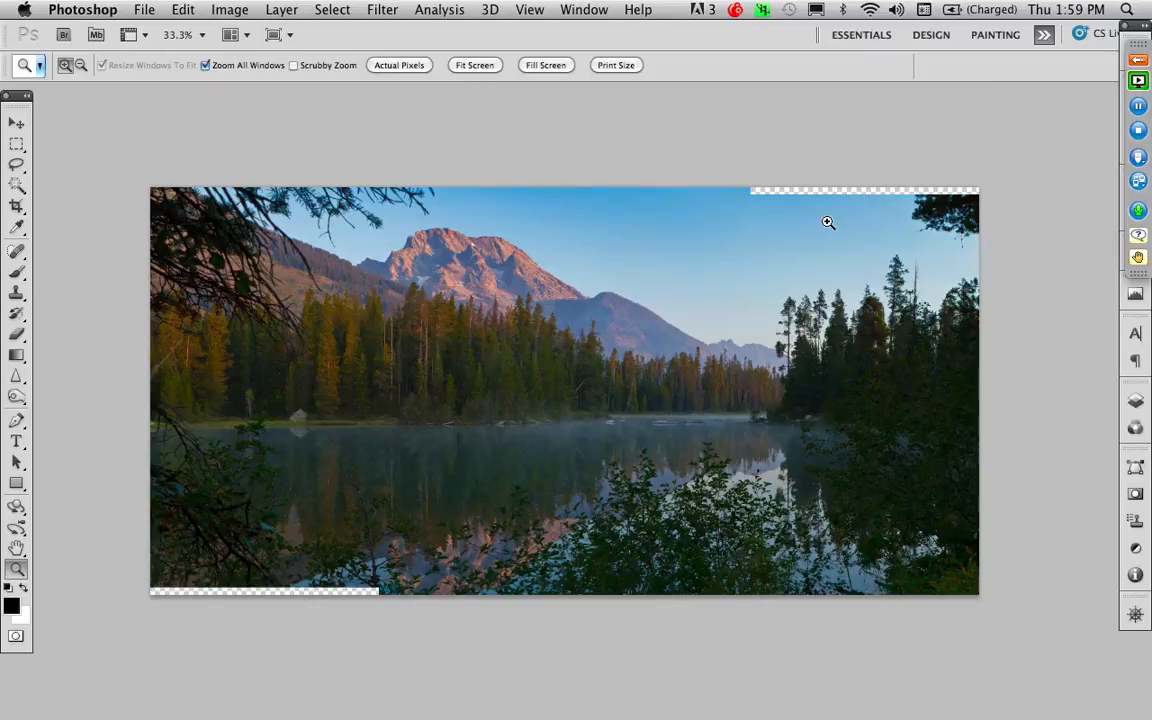
key("w")
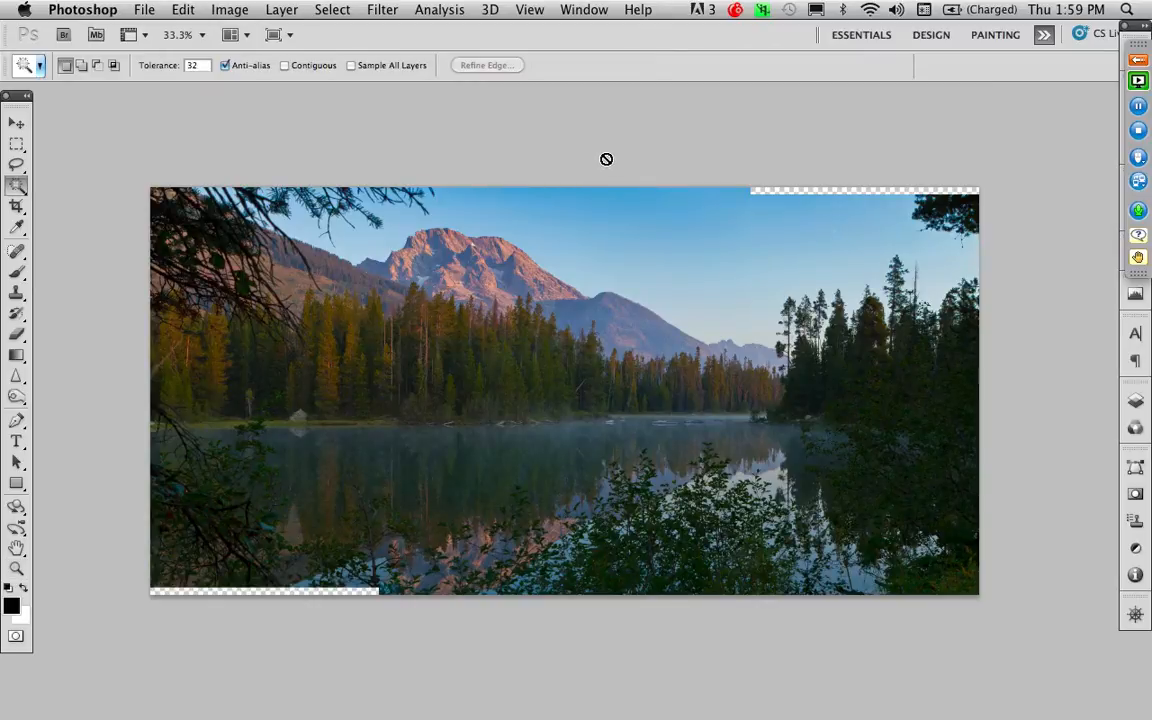
left_click(1135, 400)
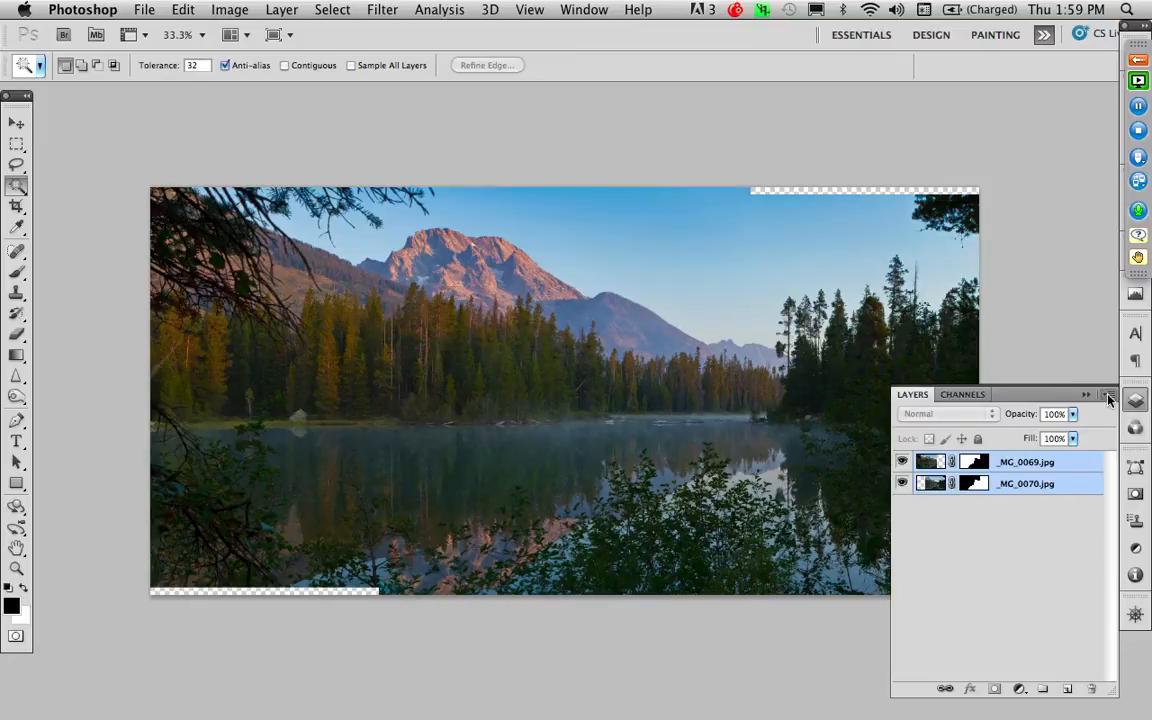
left_click(1110, 394)
left_click(1024, 598)
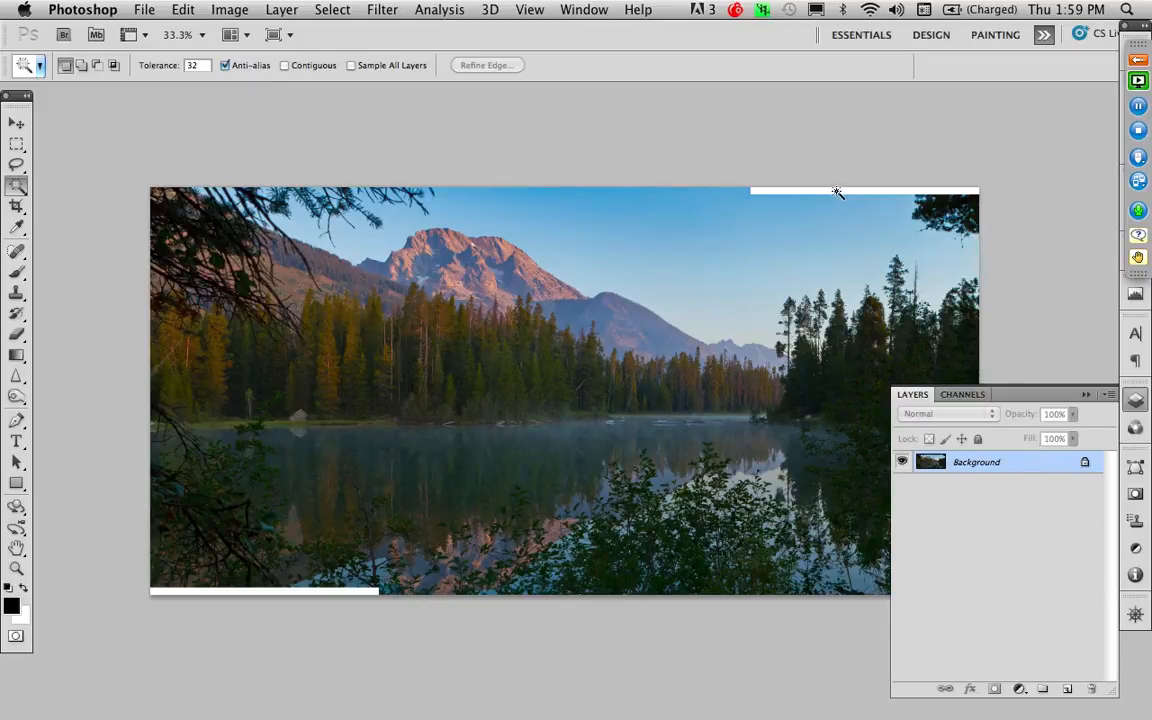
Step: Select only the white gap along the panorama's upper-right edge using the Magic Wand with Contiguous enabled
left_click(837, 192)
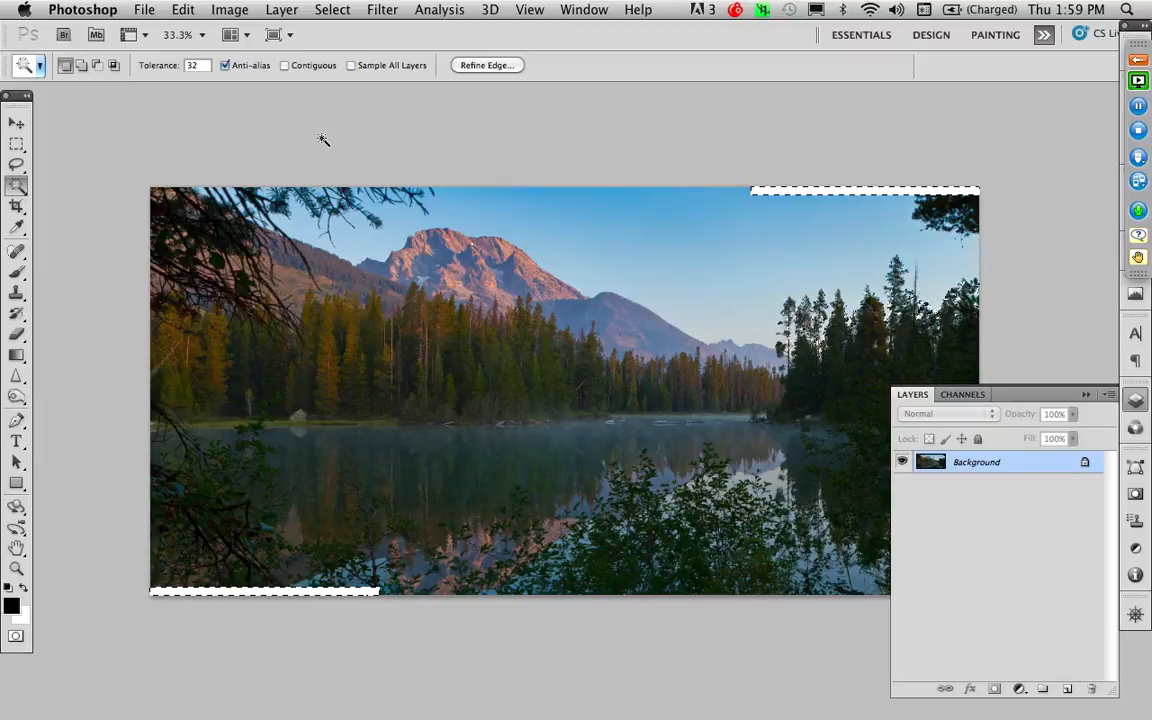
key("super+d")
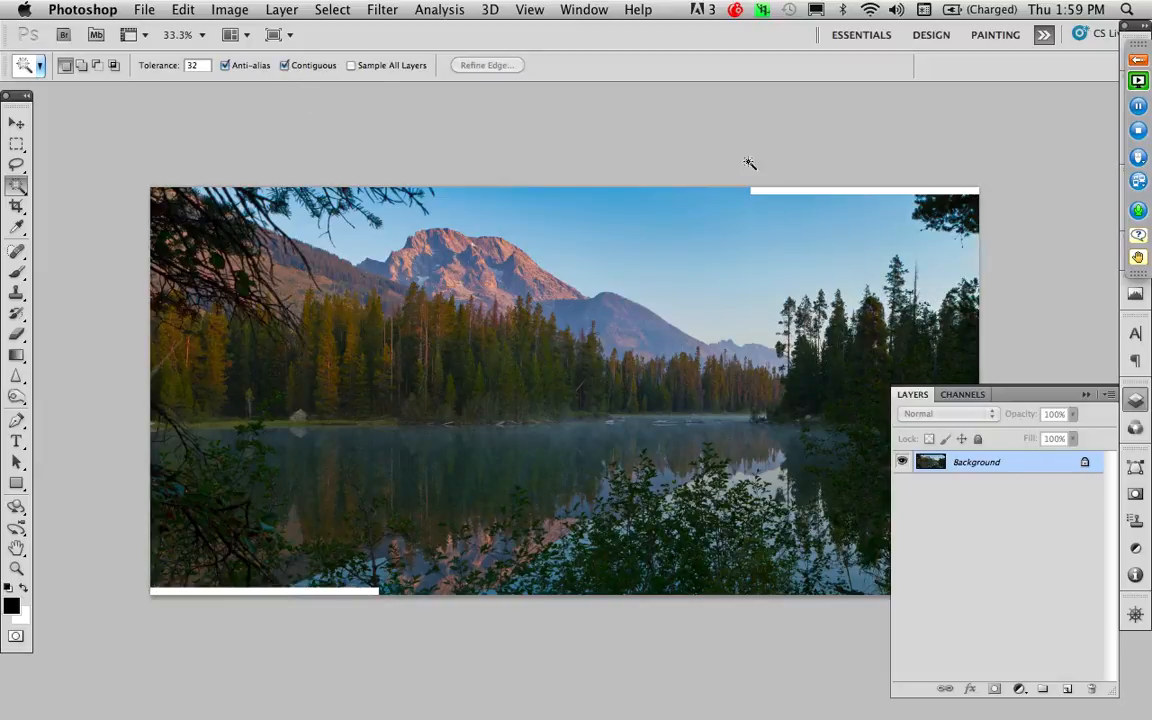
left_click(786, 190)
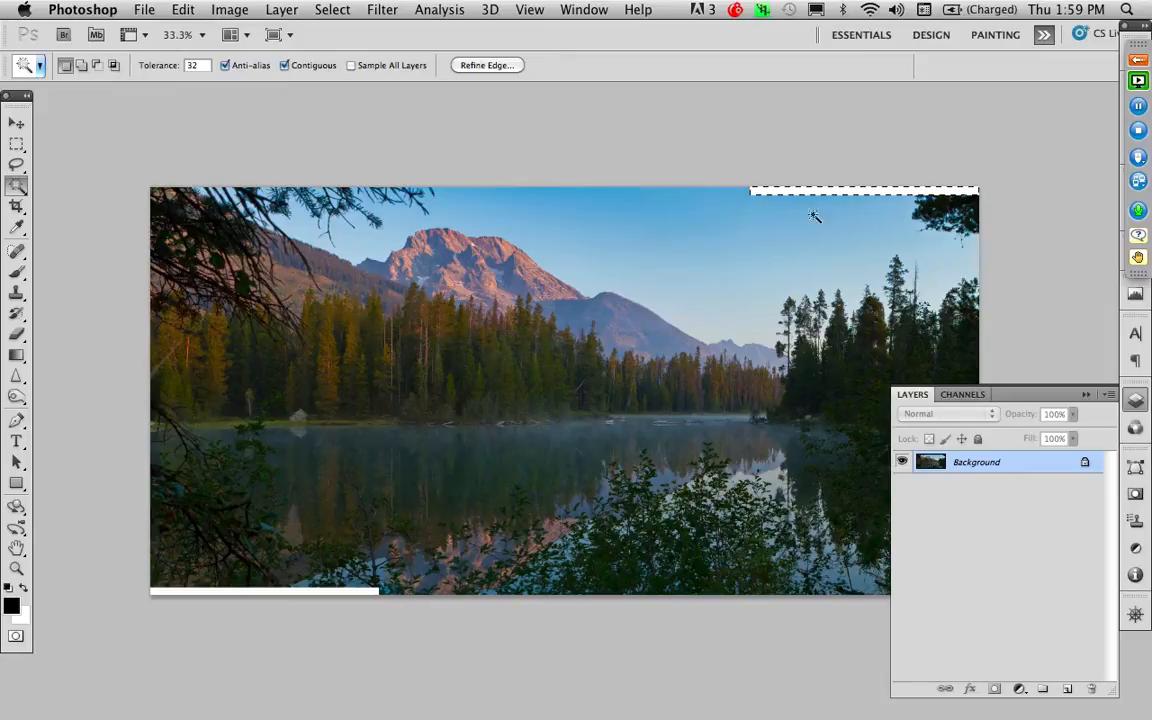
Step: Expand the selection around the white gap along the panorama's upper-right edge by 2 pixels
key("z")
left_click_drag(720, 172, 901, 328)
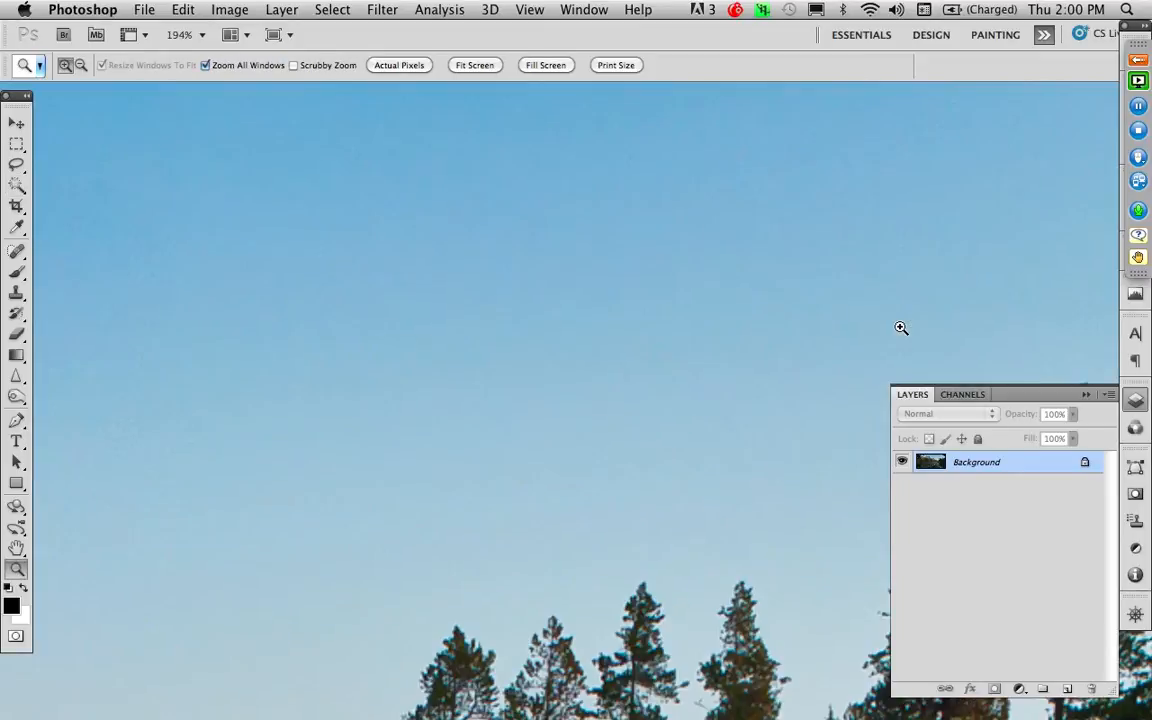
scroll(853, 277, "up", 10)
scroll(666, 594, "left", 5)
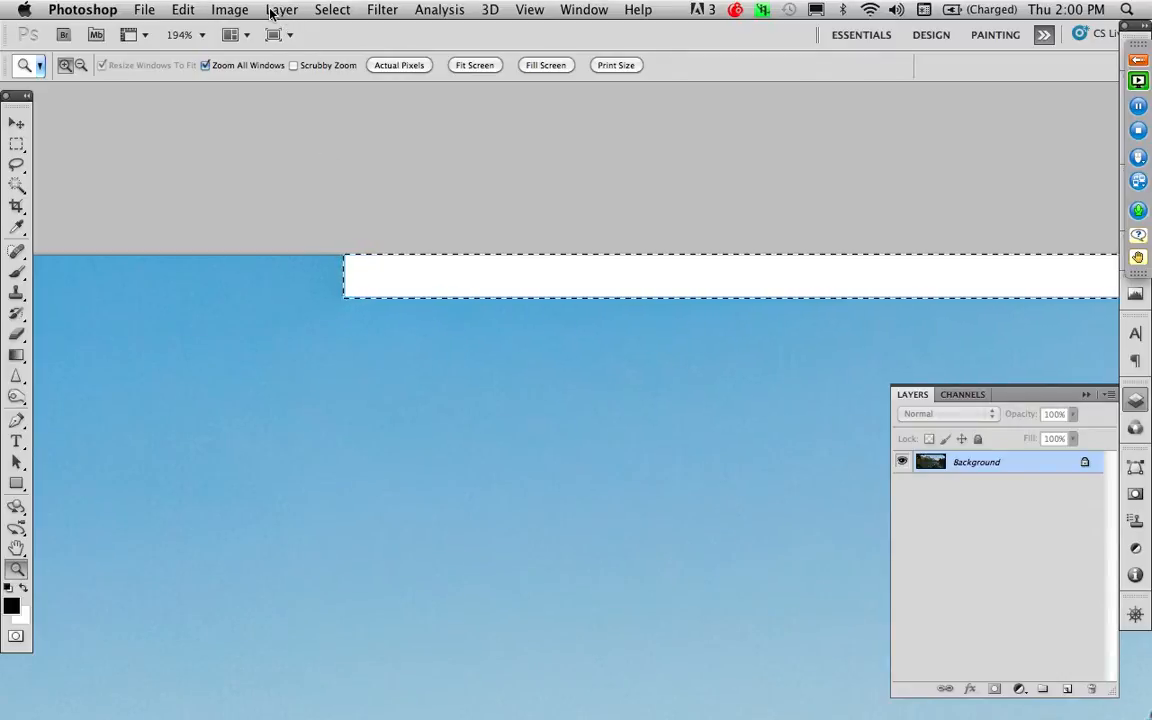
left_click(324, 11)
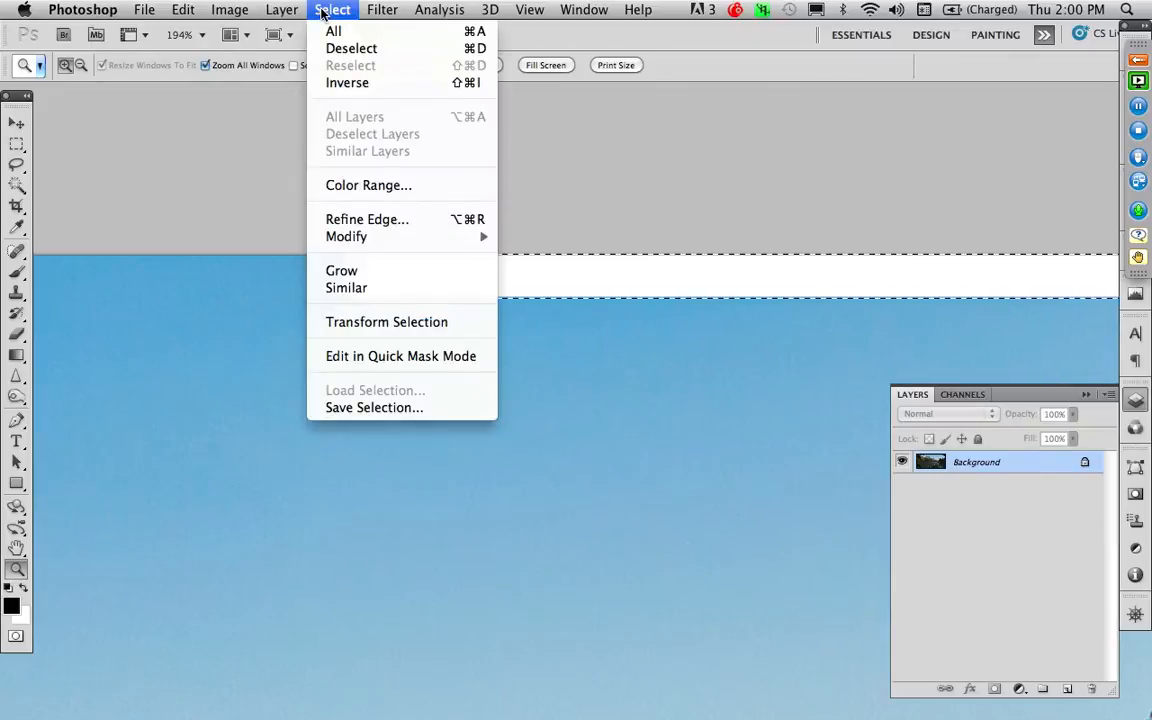
mouse_move(480, 237)
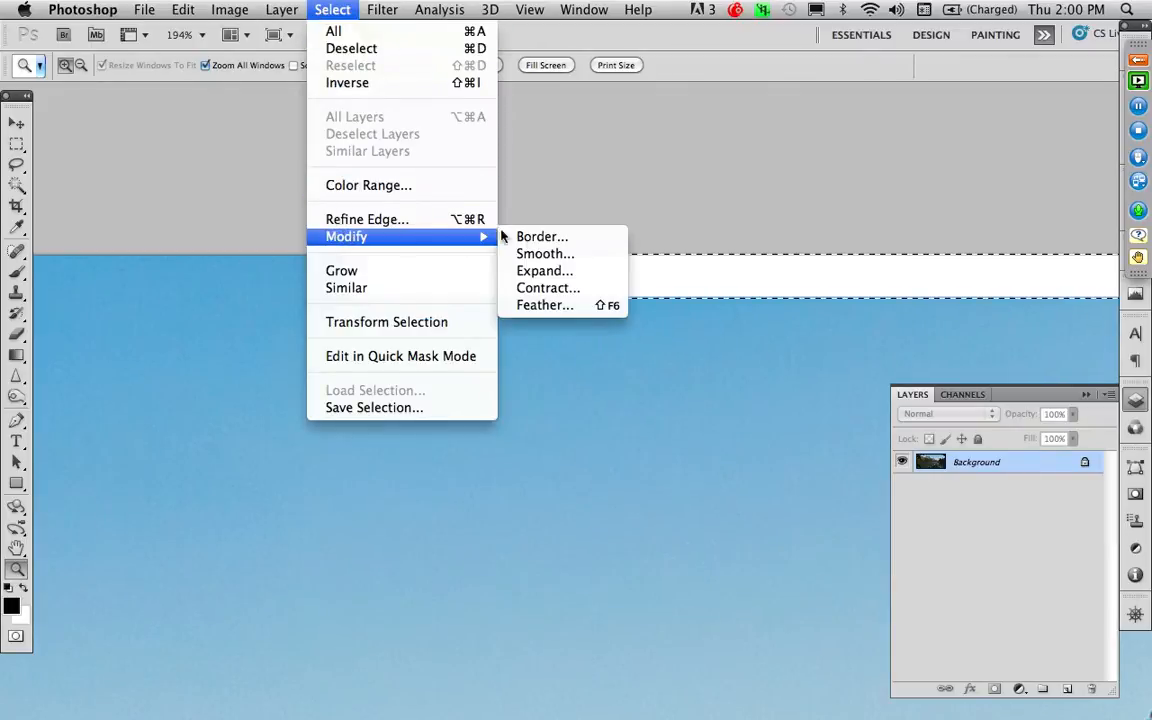
left_click(546, 270)
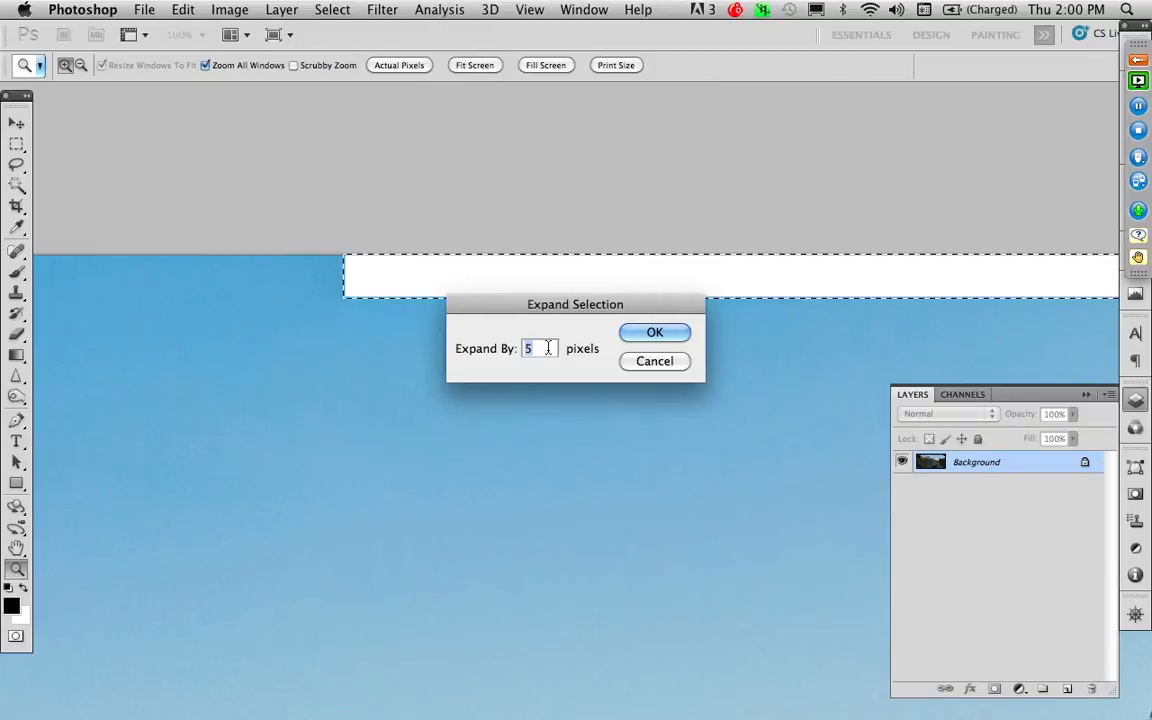
type("2")
left_click(648, 337)
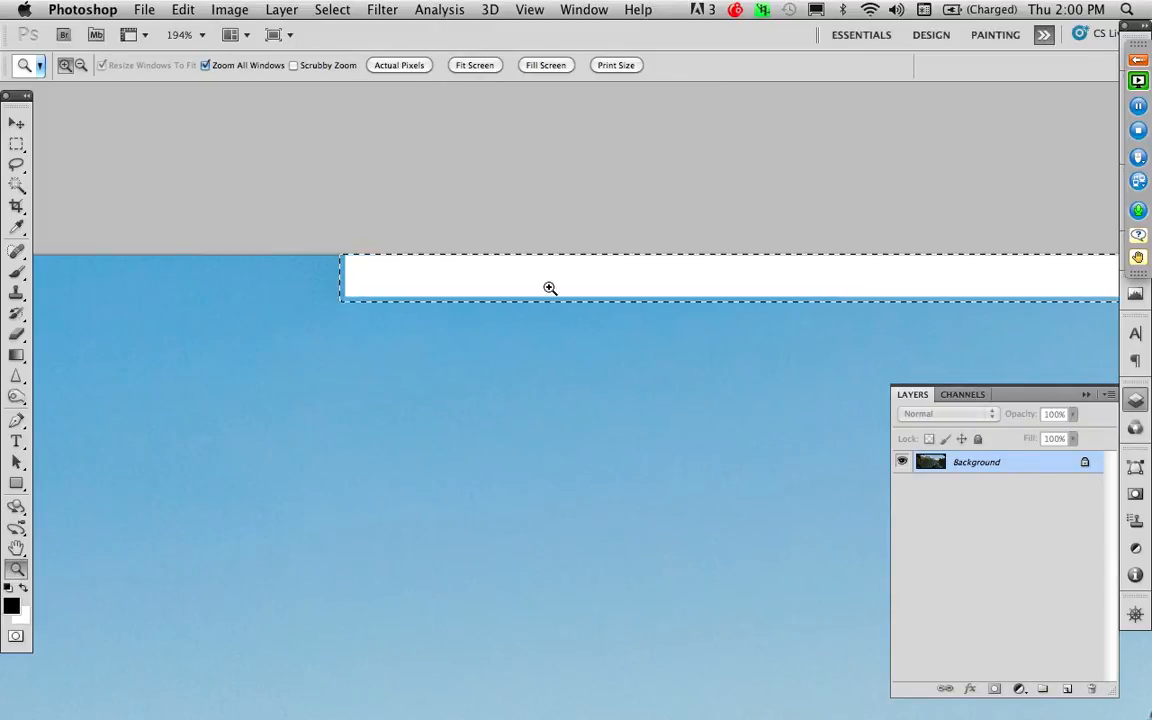
Step: Fill the expanded selection with Content-Aware at Normal mode and 100% opacity, and deselect it
left_click(186, 10)
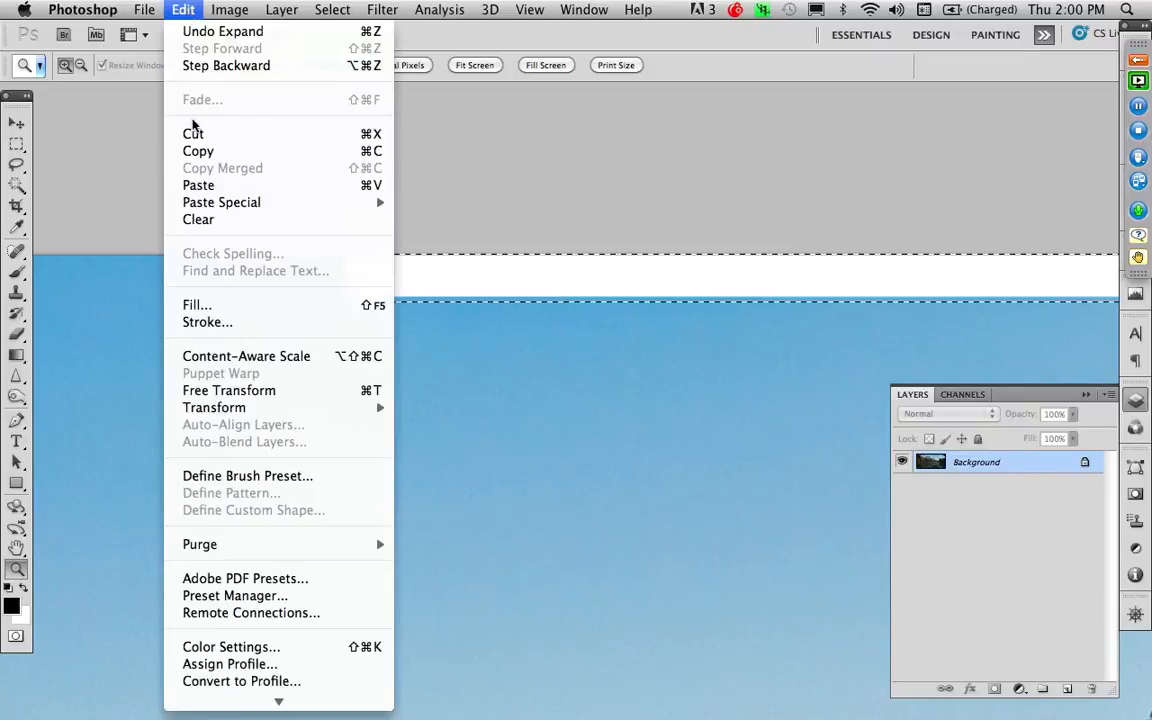
left_click(200, 305)
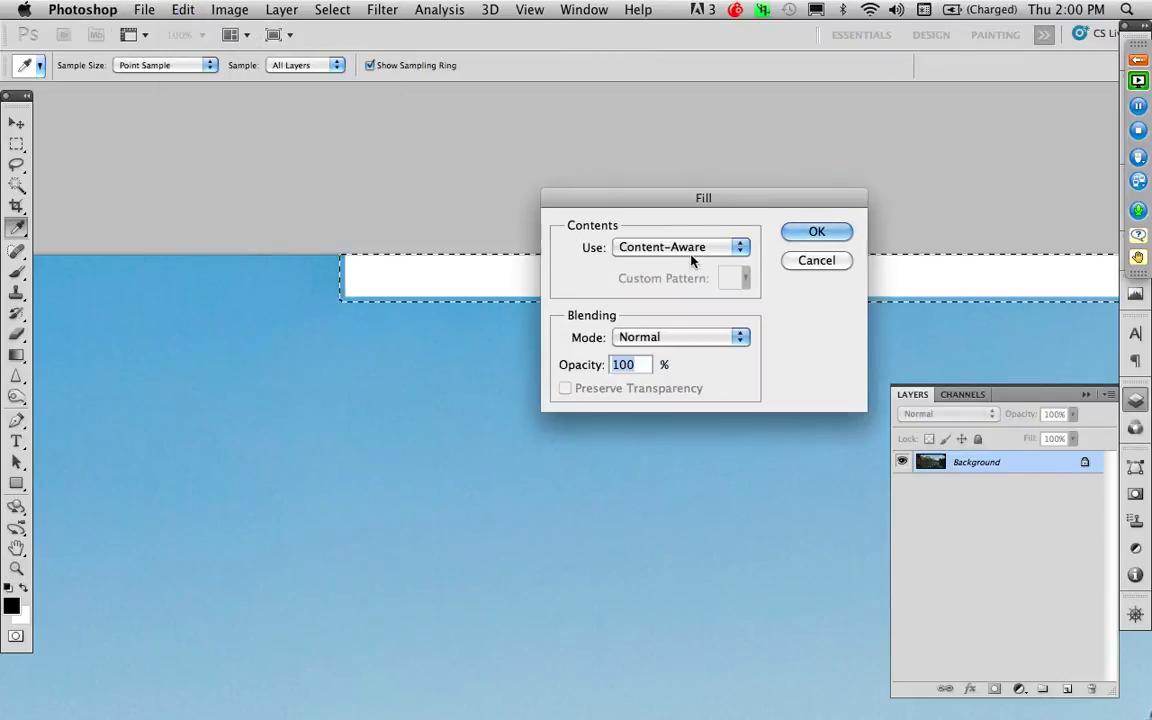
left_click(816, 232)
key("z")
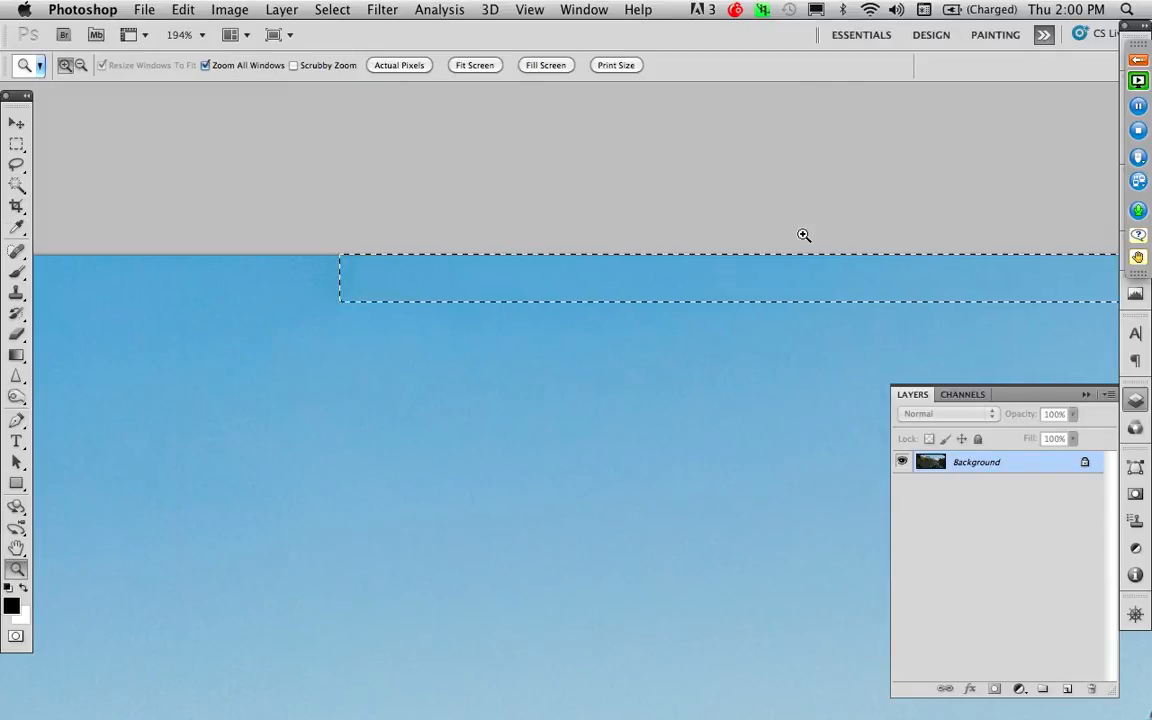
key("super+d")
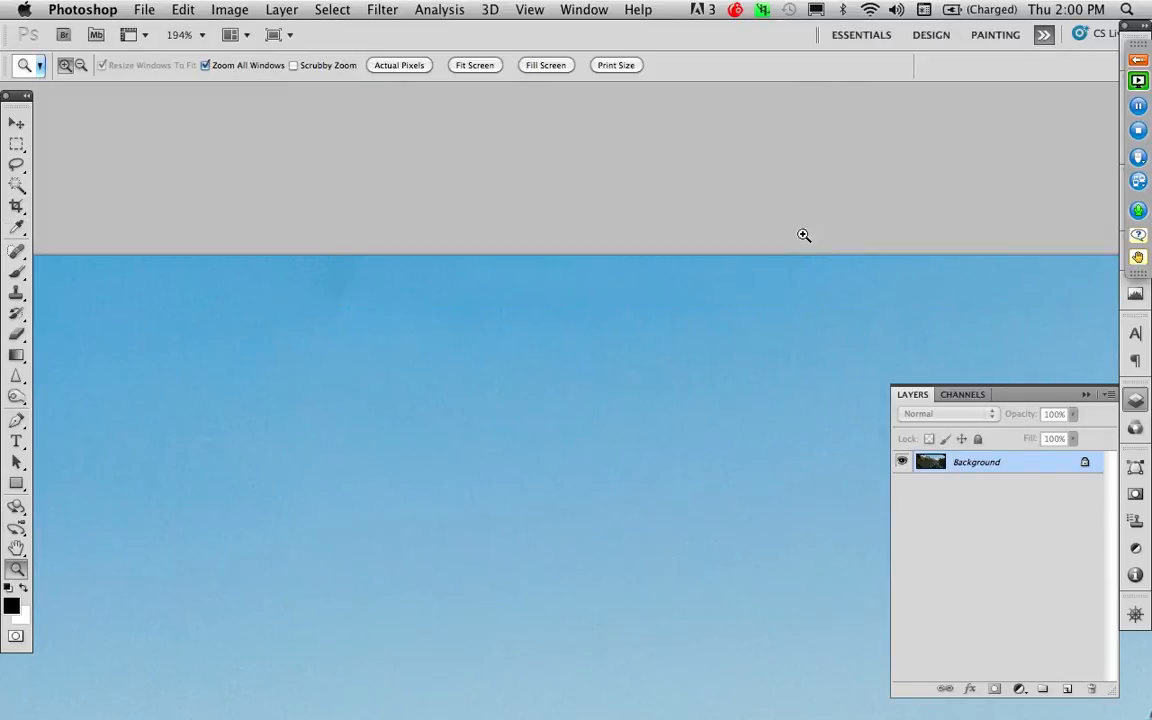
double_click(17, 549)
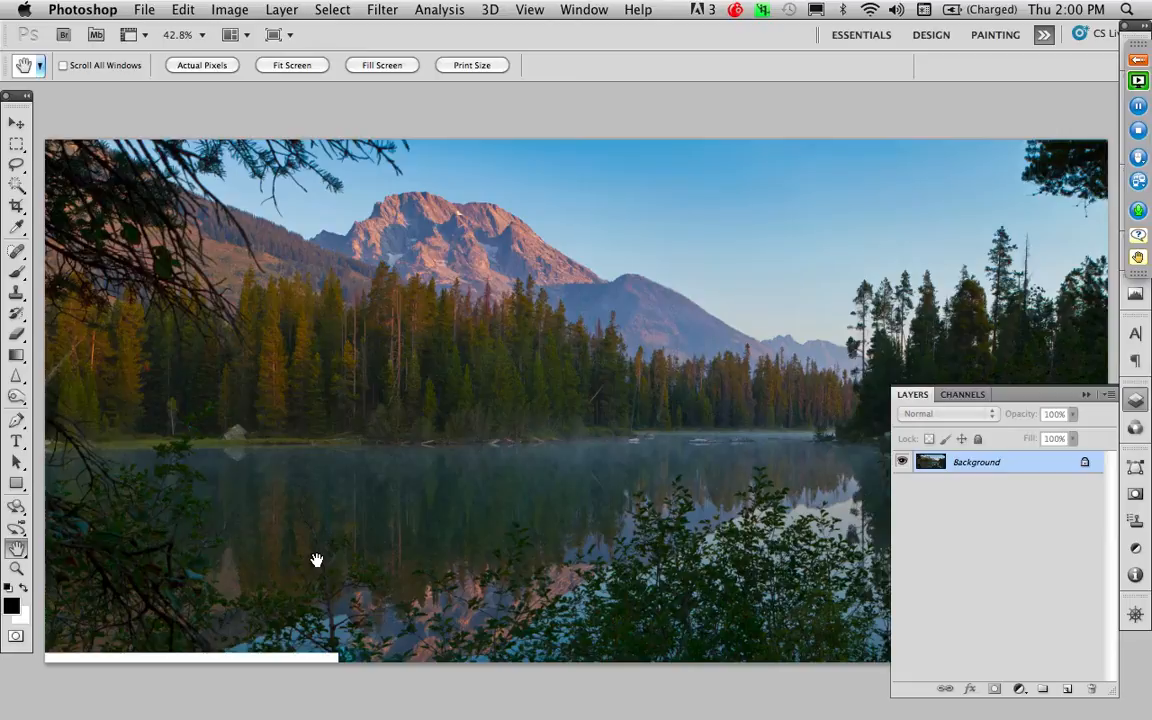
Step: Create an action named Fill 2 in the Default Actions set with function key F4 and start recording it
left_click(590, 9)
left_click(590, 9)
left_click(590, 9)
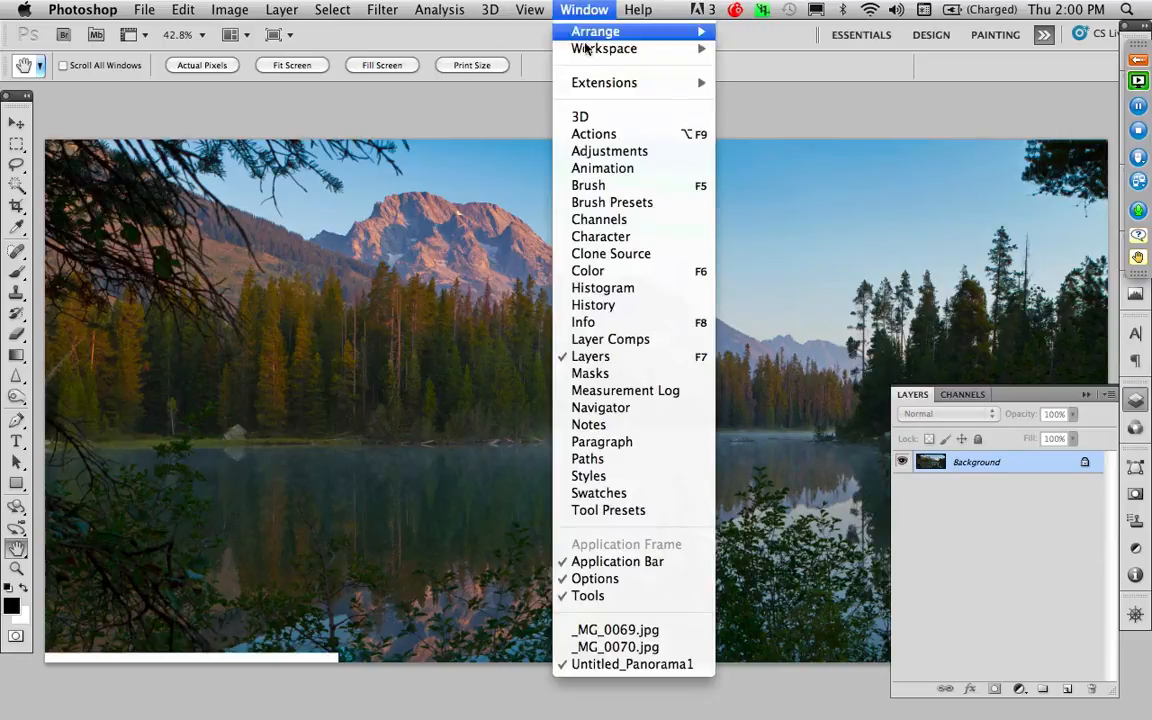
left_click(609, 134)
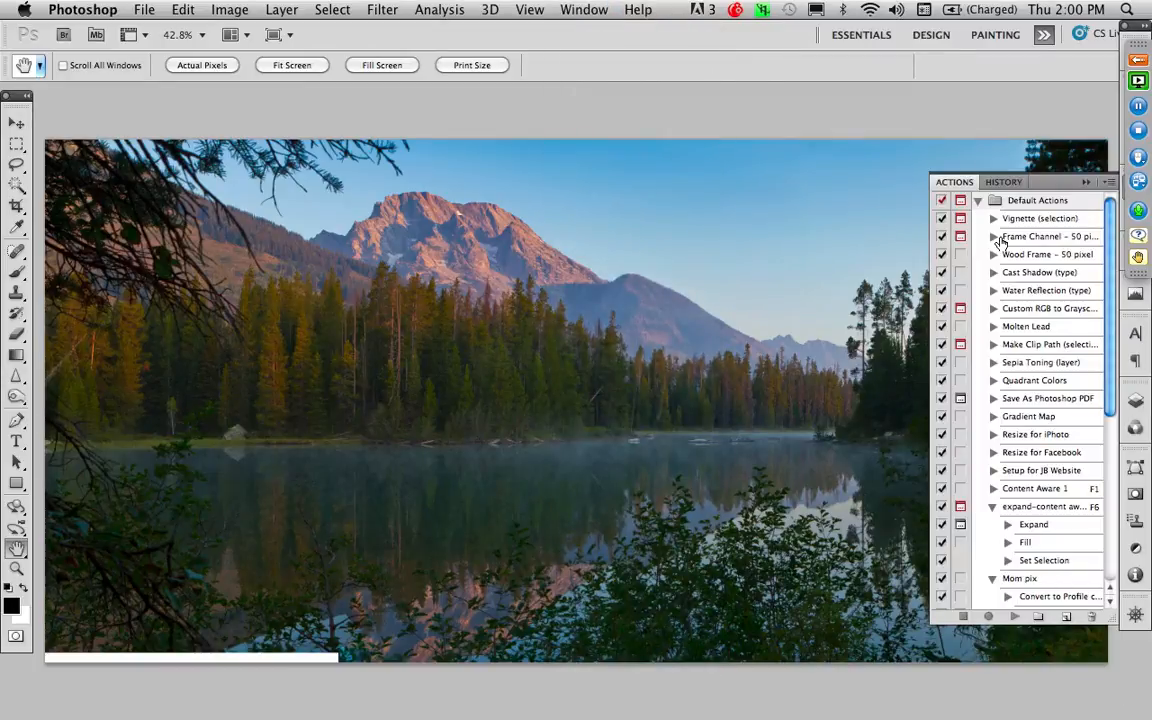
left_click(1107, 186)
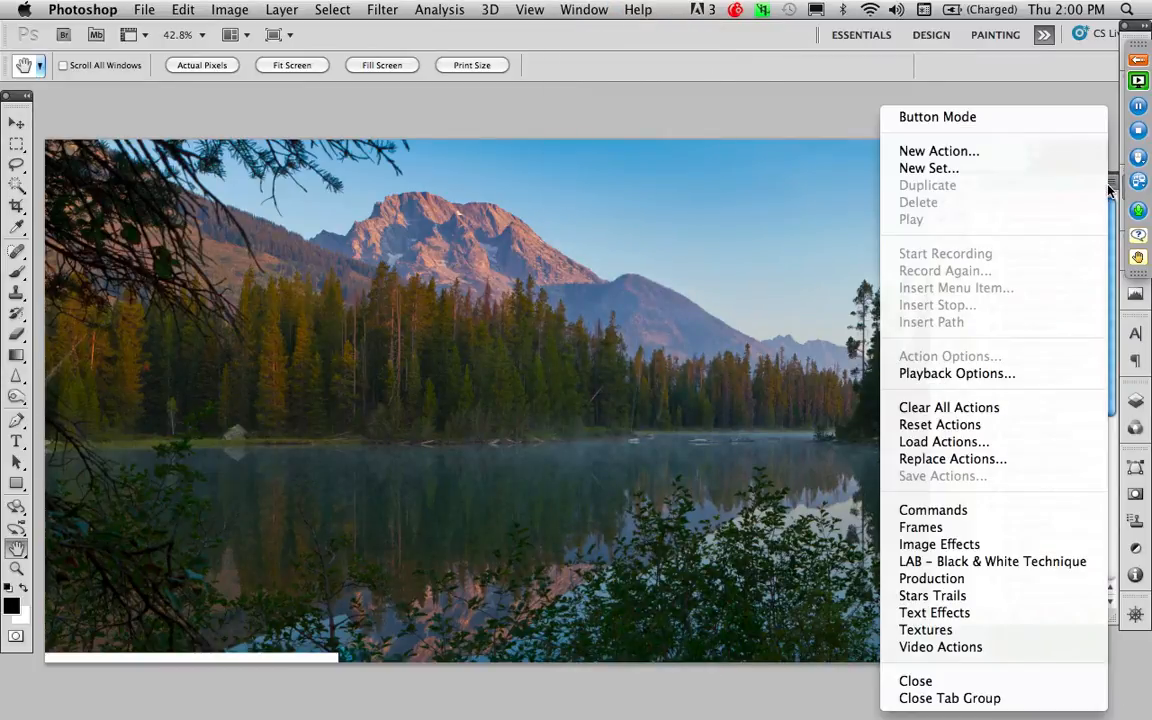
left_click(1023, 154)
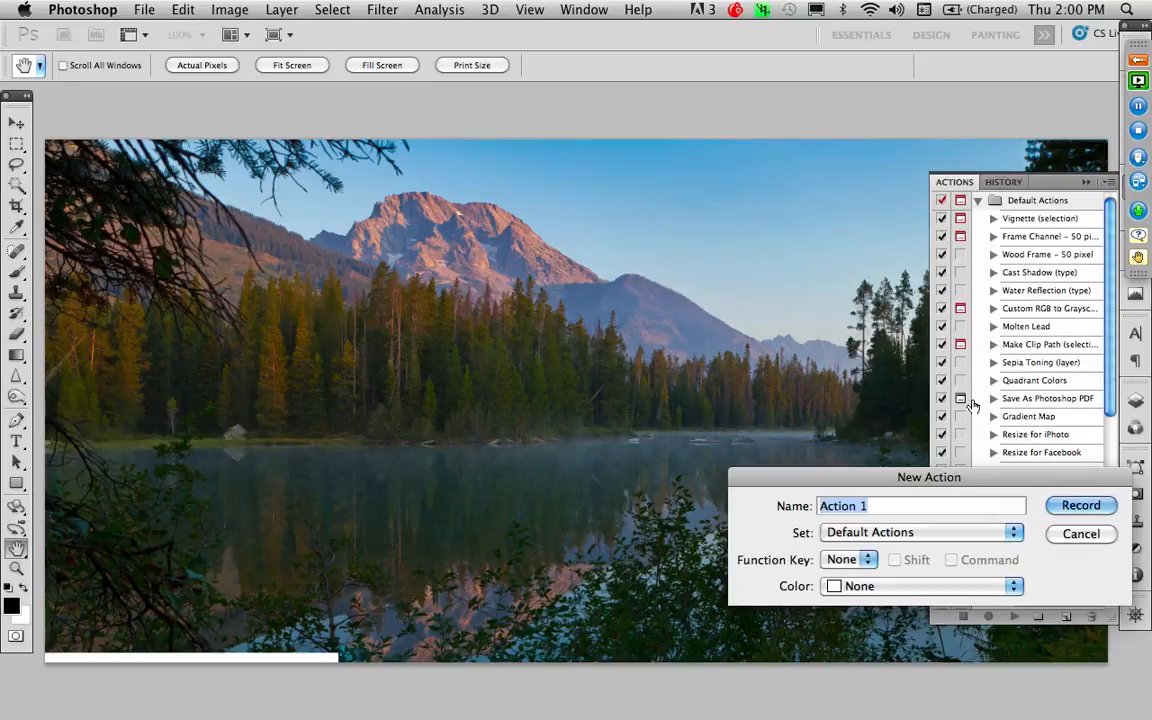
type("Fill 2")
left_click(928, 533)
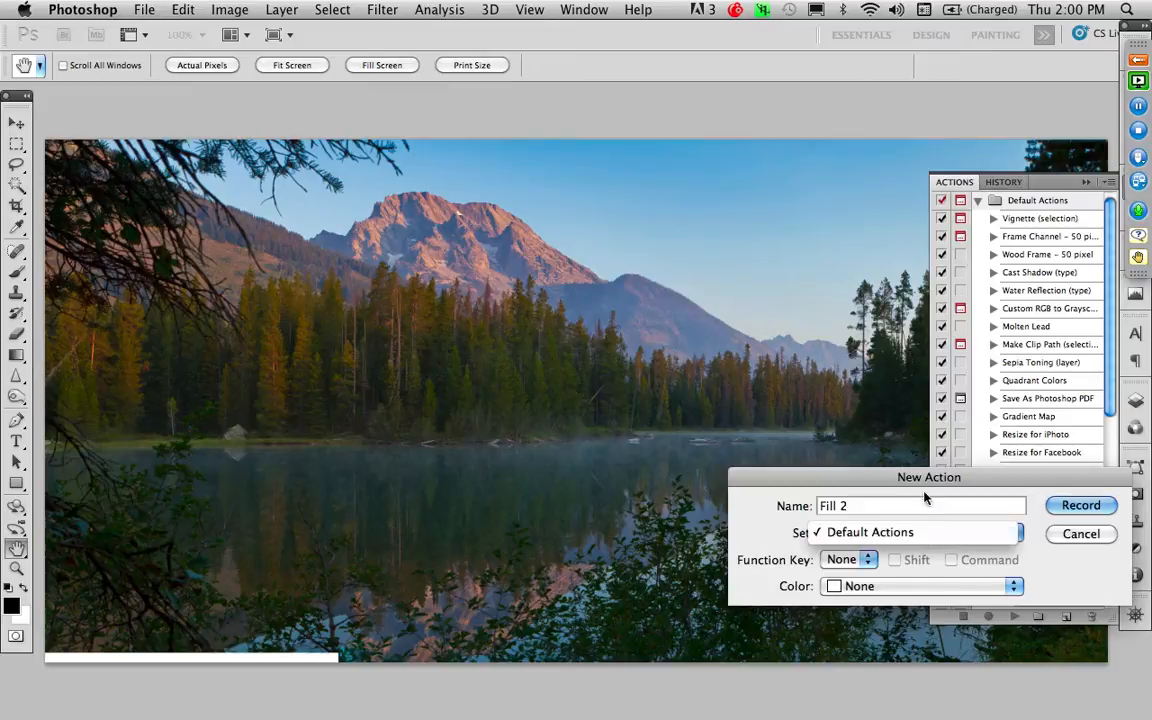
left_click(925, 497)
left_click(866, 566)
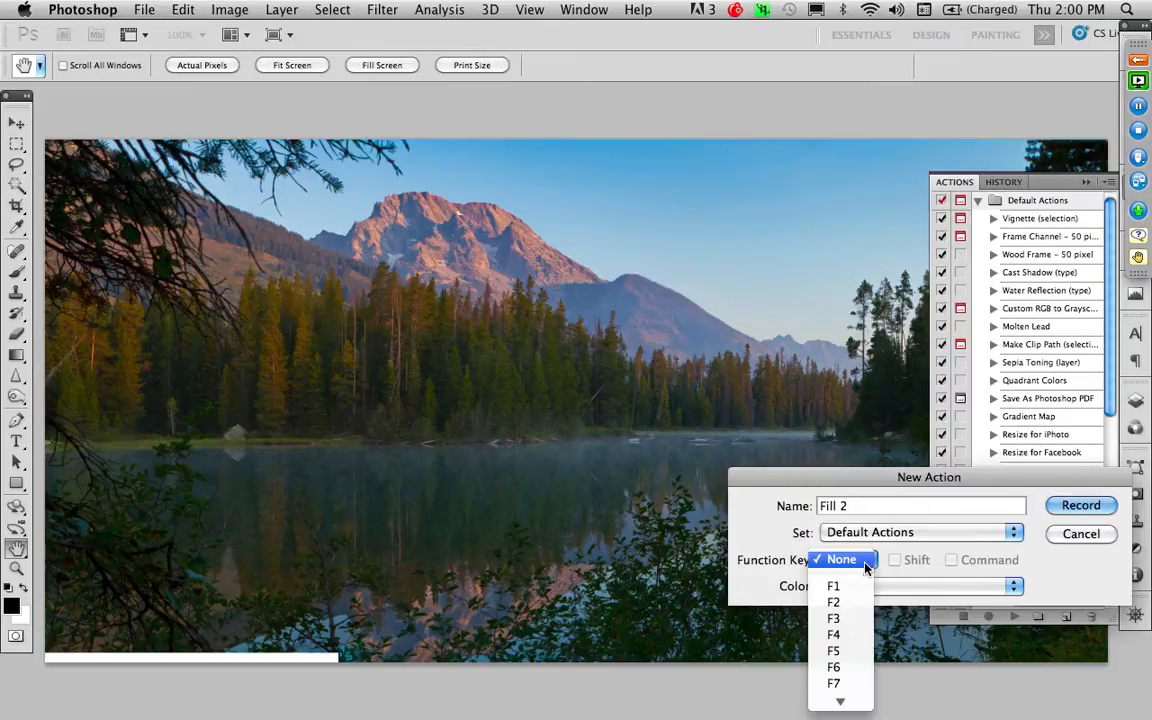
left_click(846, 633)
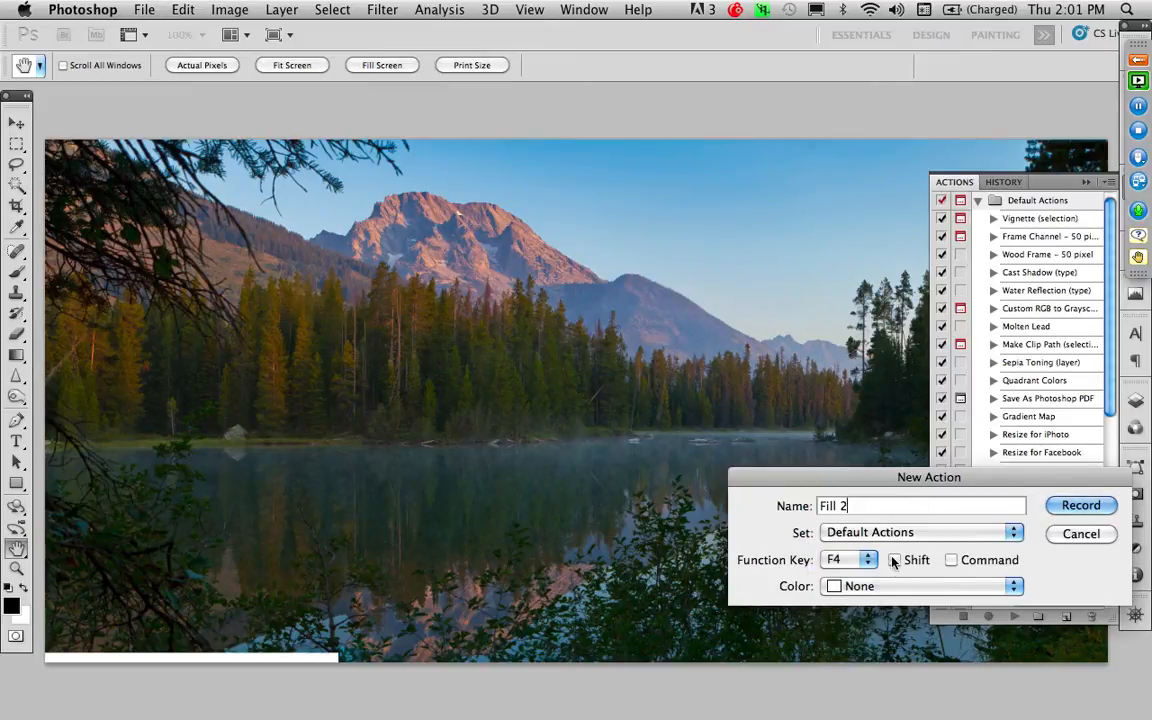
left_click(1081, 506)
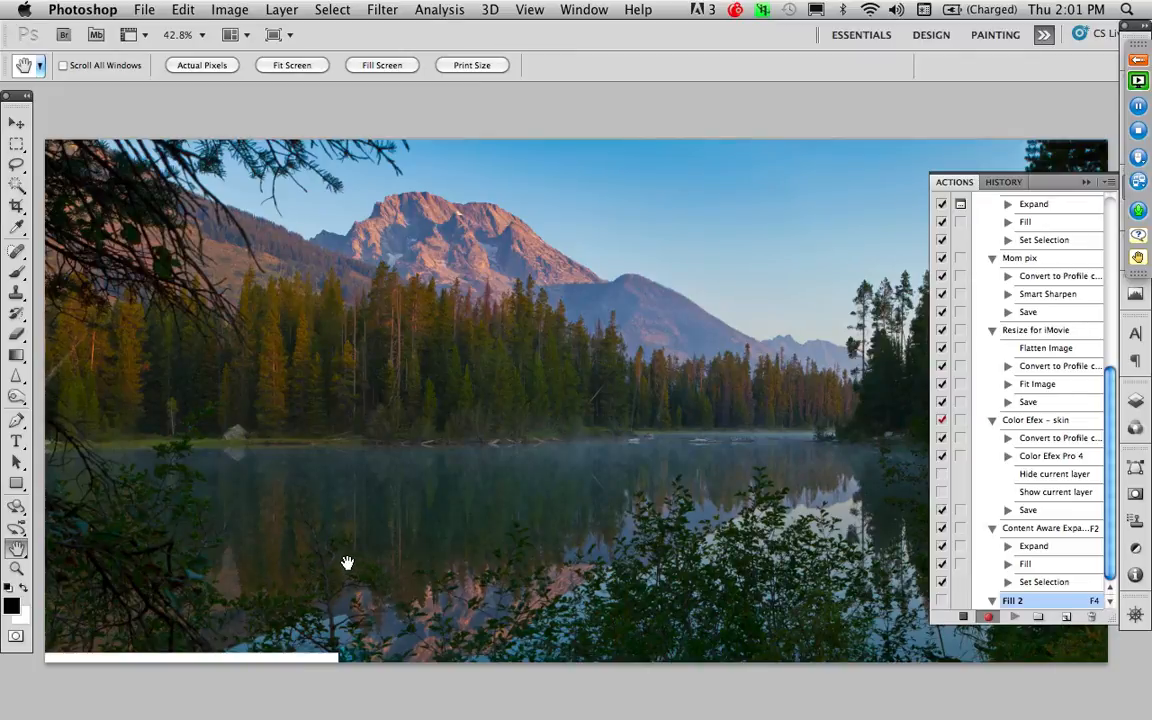
Step: Select the white gap along the panorama's lower-left edge with the Magic Wand, and delete that recorded selection step from the Fill 2 action
key("w")
left_click(225, 659)
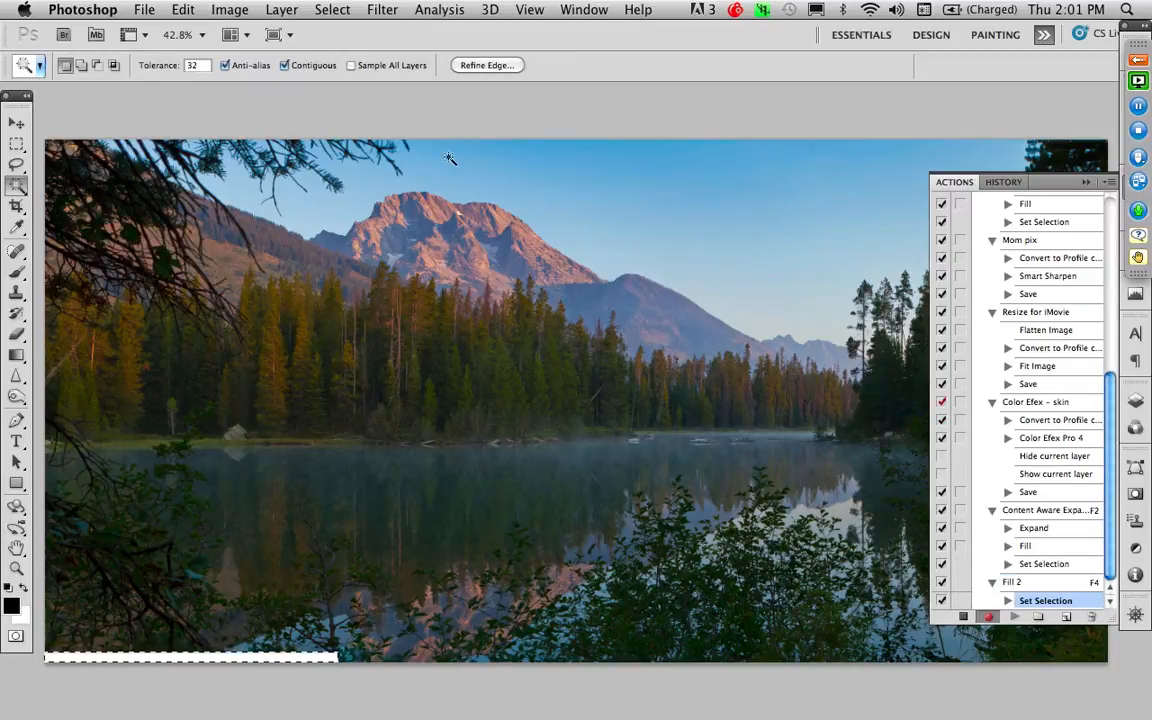
left_click(963, 618)
left_click_drag(1037, 604, 1091, 617)
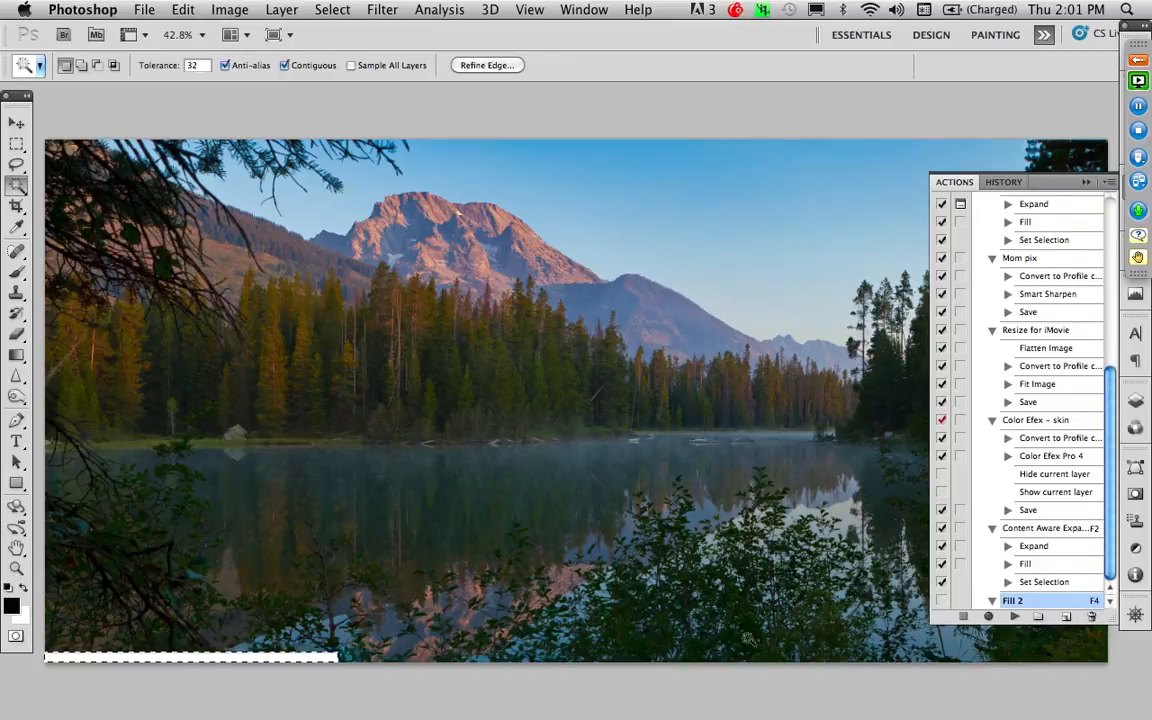
Step: Resume recording the Fill 2 action and expand the lower-left gap selection by 2 pixels
left_click(987, 618)
left_click(330, 9)
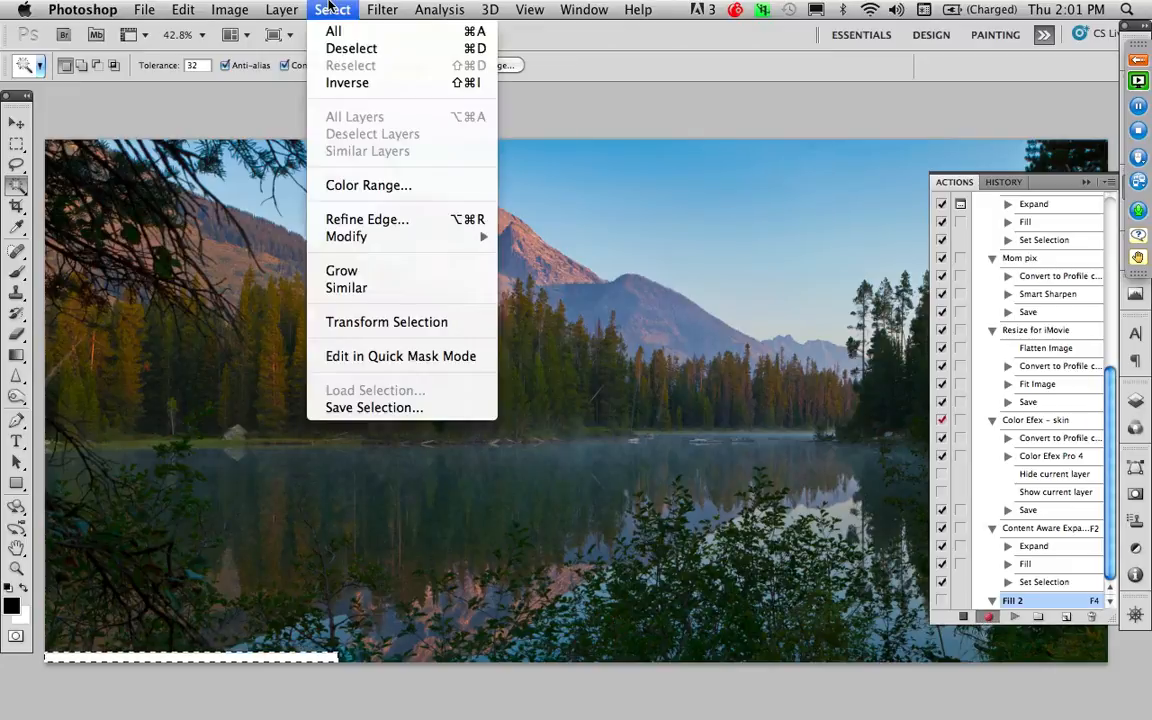
mouse_move(370, 237)
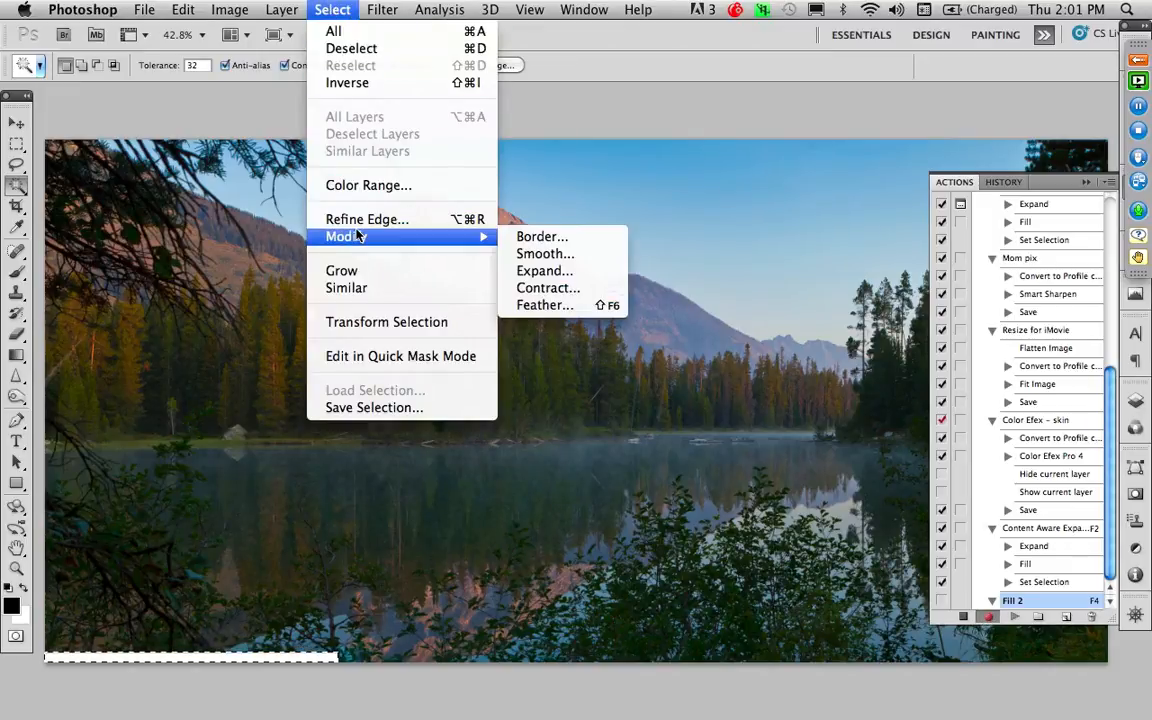
left_click(585, 271)
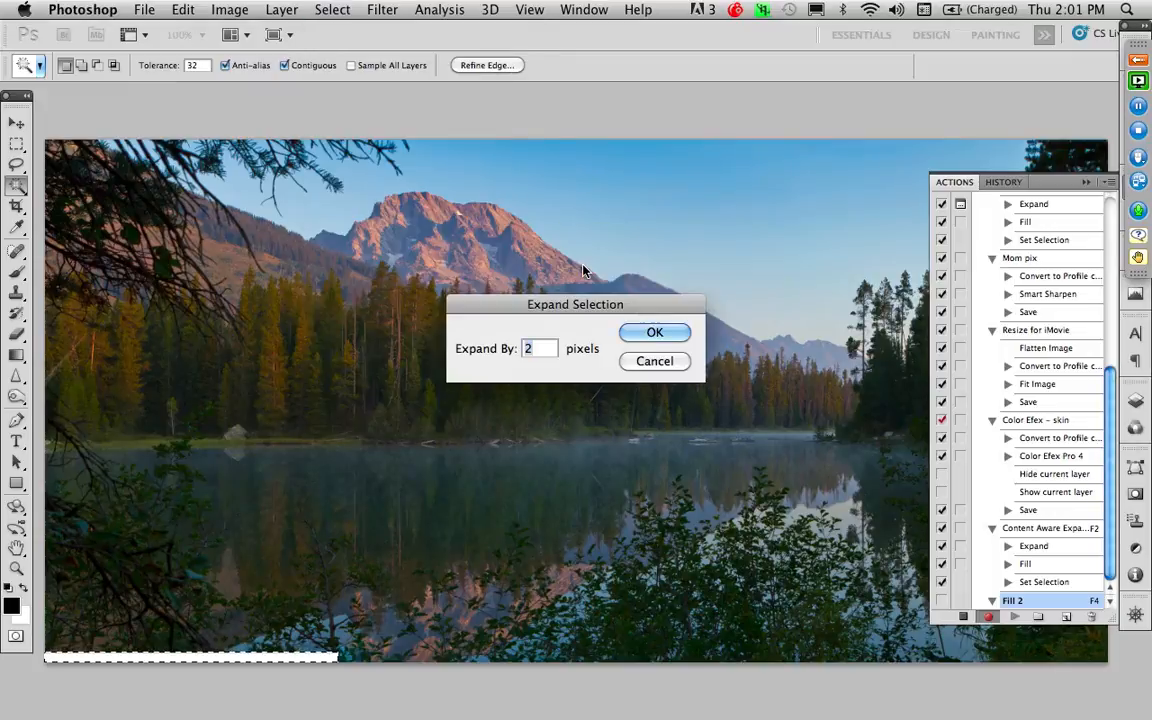
left_click(641, 333)
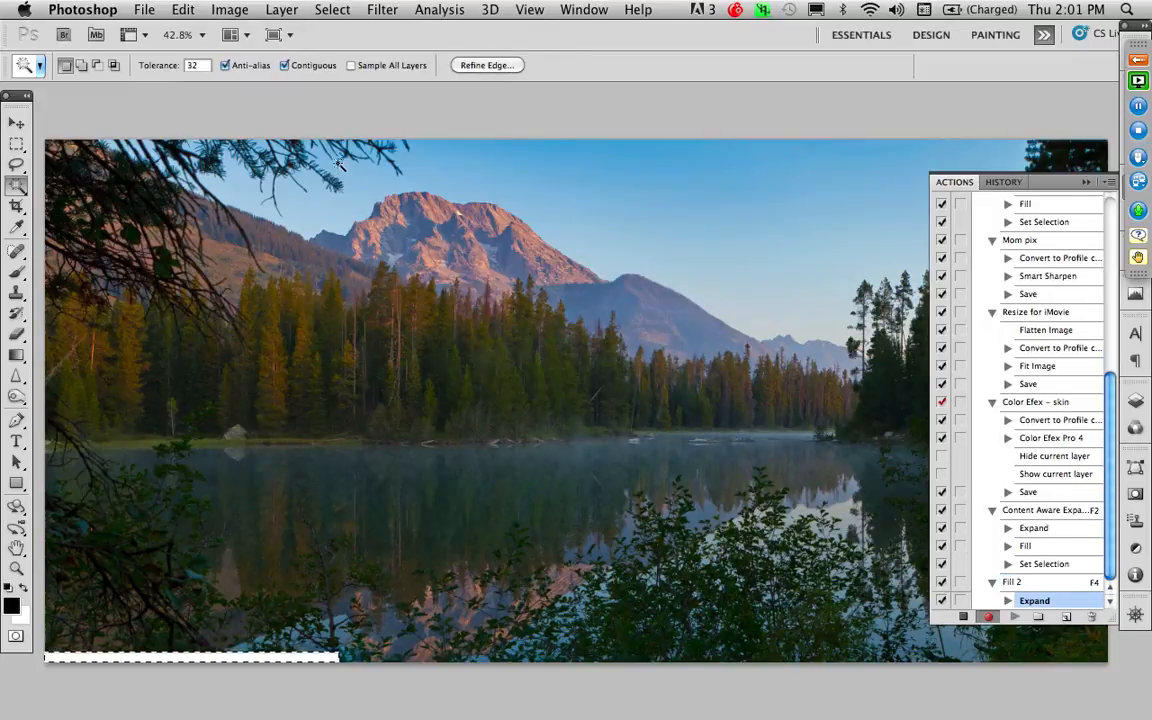
Step: Record a Content-Aware fill of the selection and a deselect in the Fill 2 action, and end the recording
left_click(184, 9)
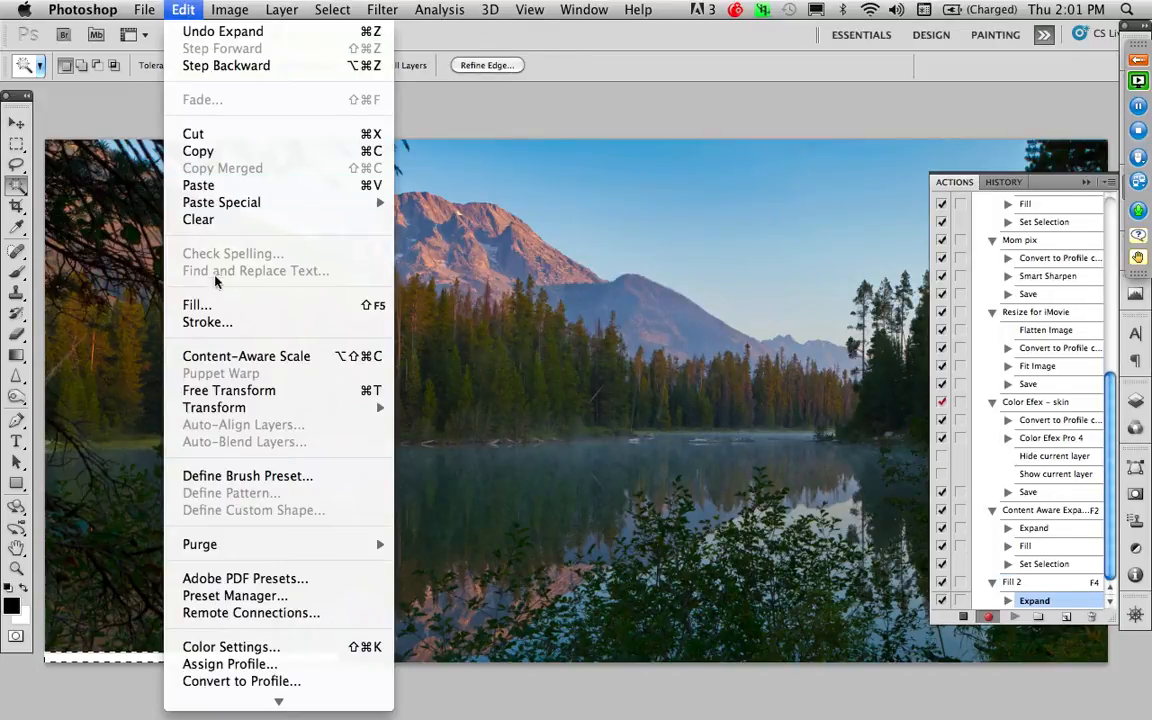
left_click(220, 309)
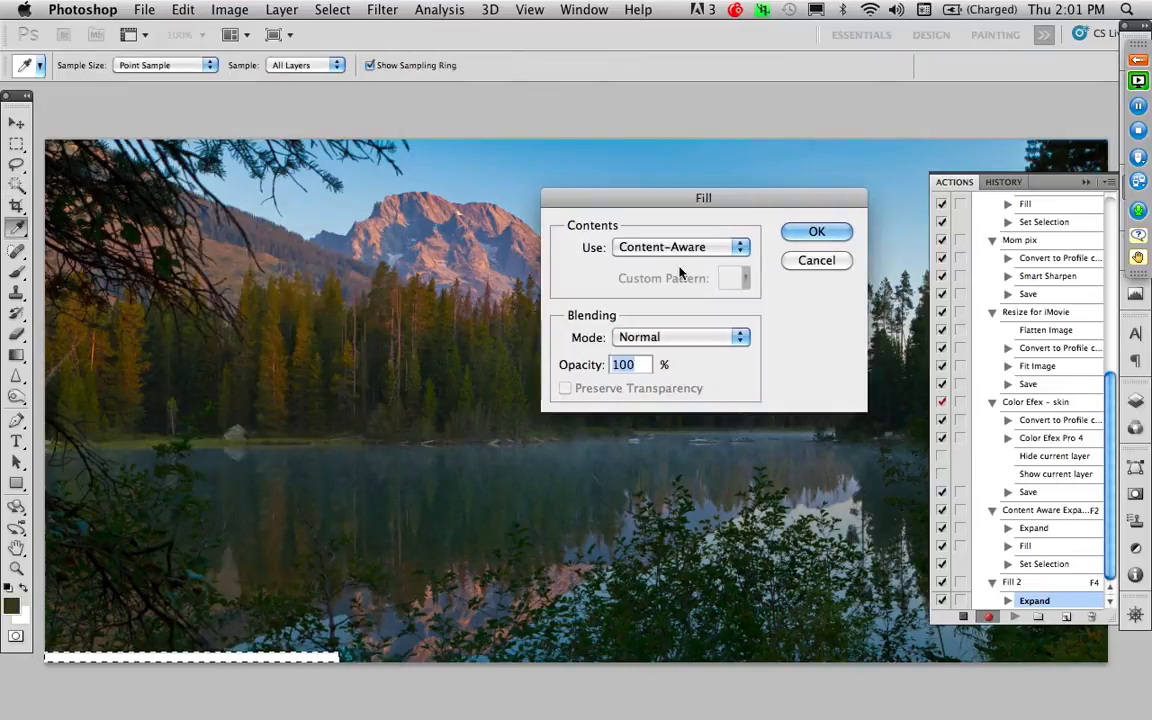
left_click(815, 233)
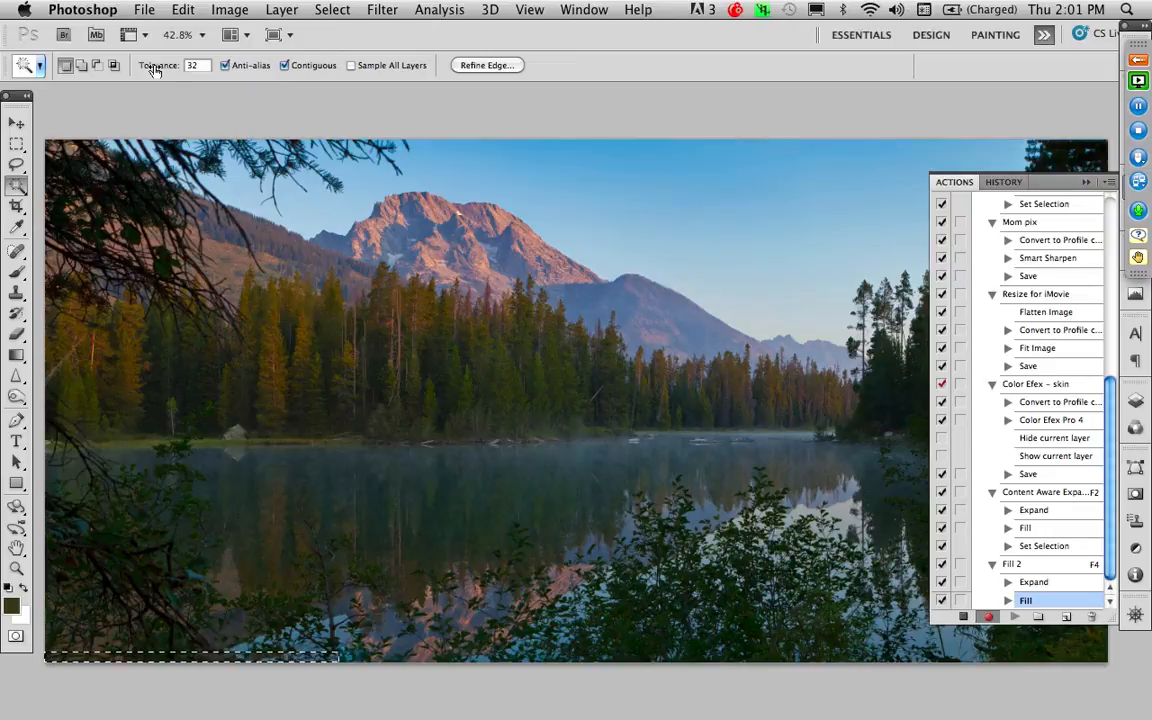
key("super+d")
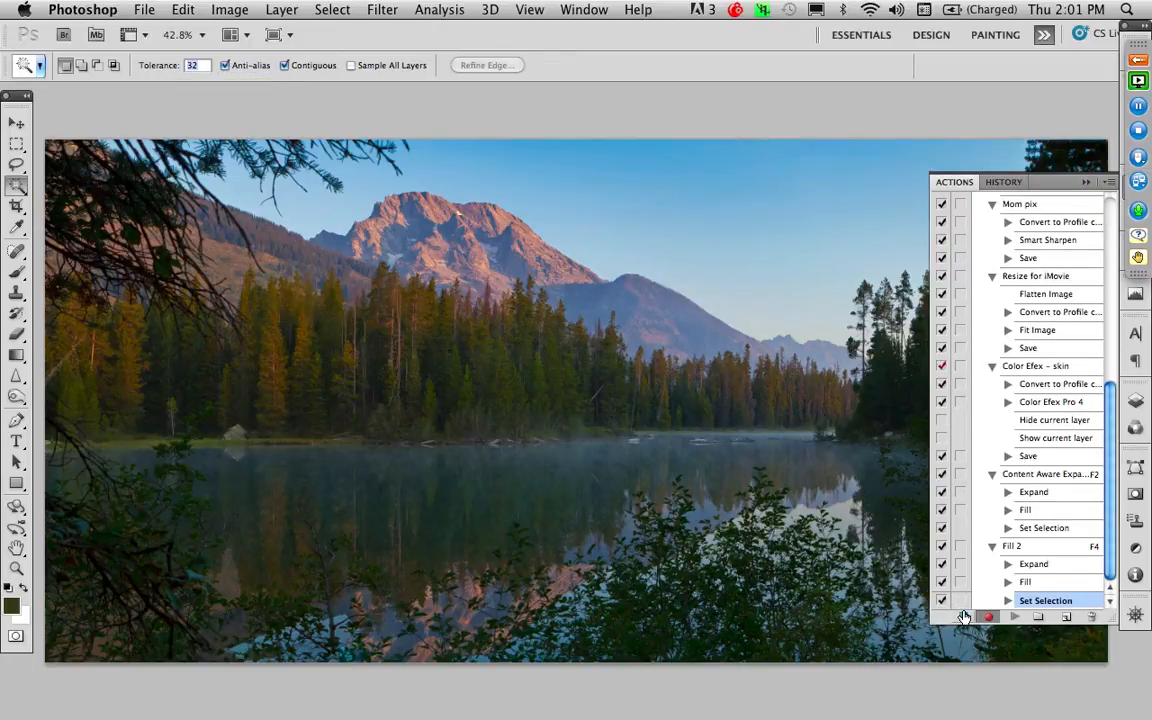
Step: Clone surrounding leaves and twigs over the fill seam along the panorama's lower-left edge with a 35-pixel Clone Stamp
key("z")
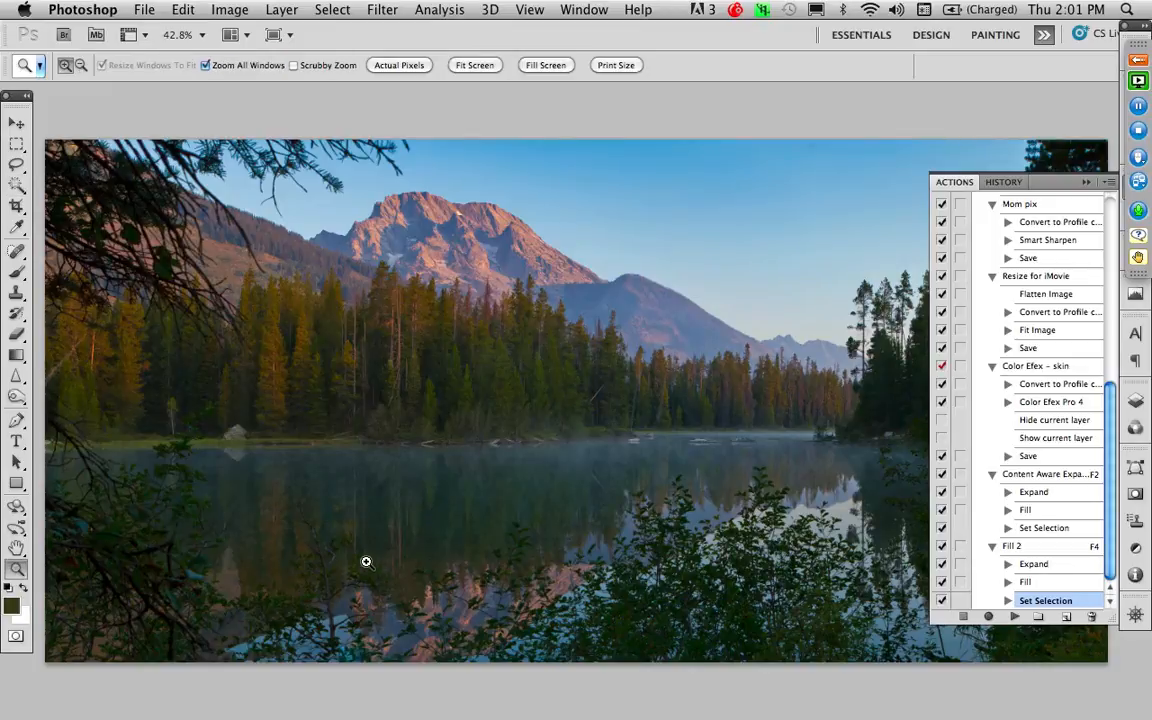
left_click_drag(111, 673, 106, 689)
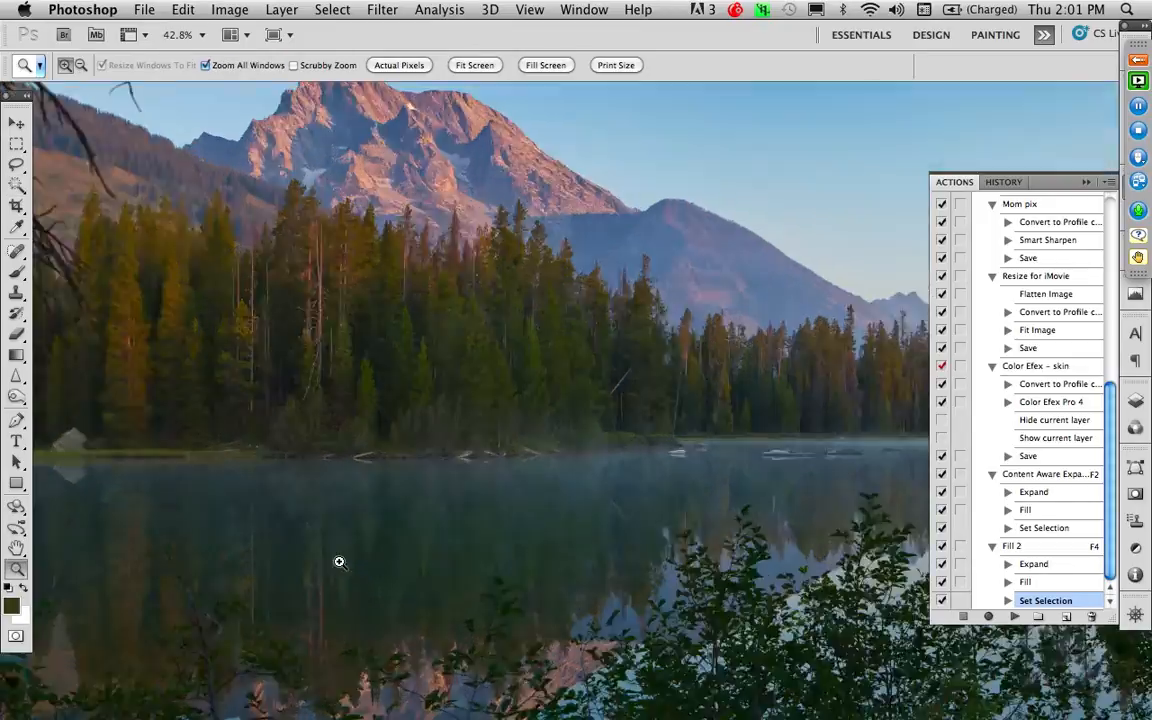
left_click_drag(434, 494, 663, 400)
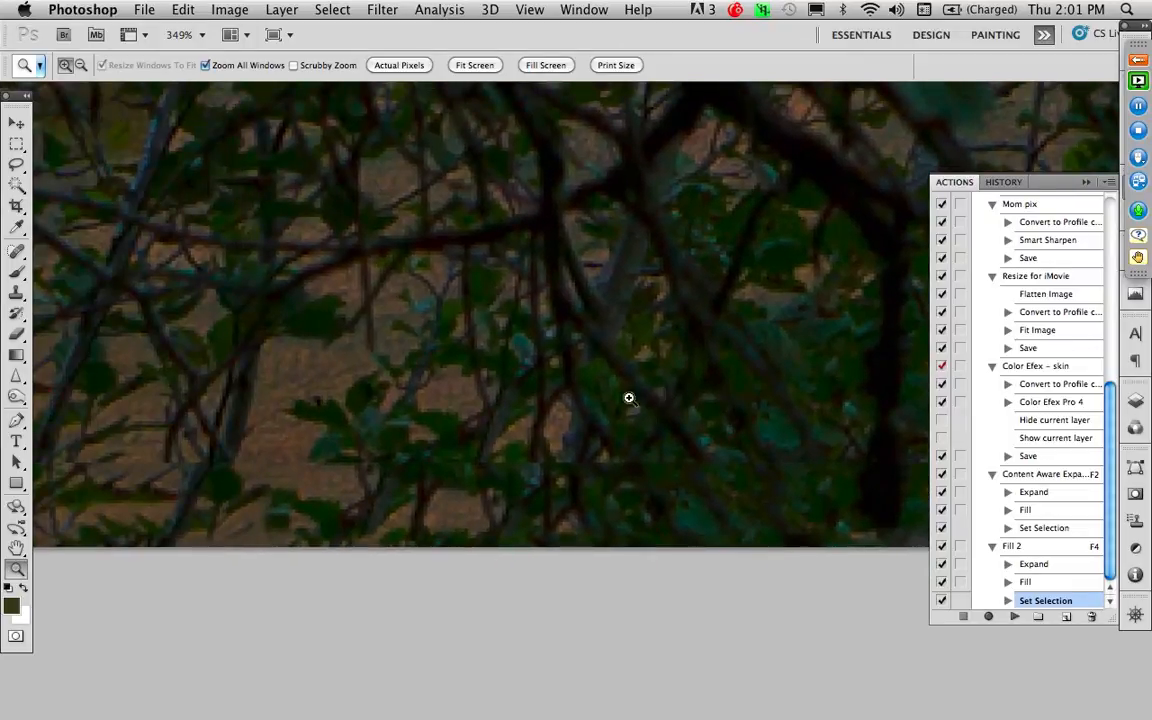
key("s")
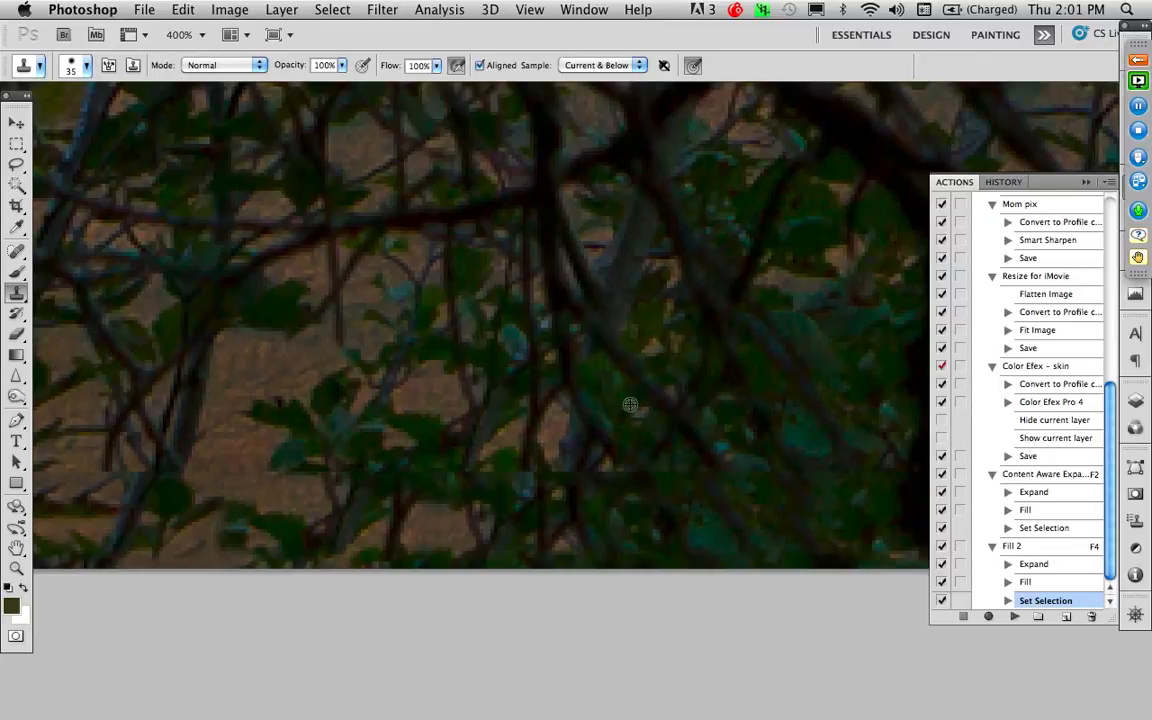
left_click(1135, 400)
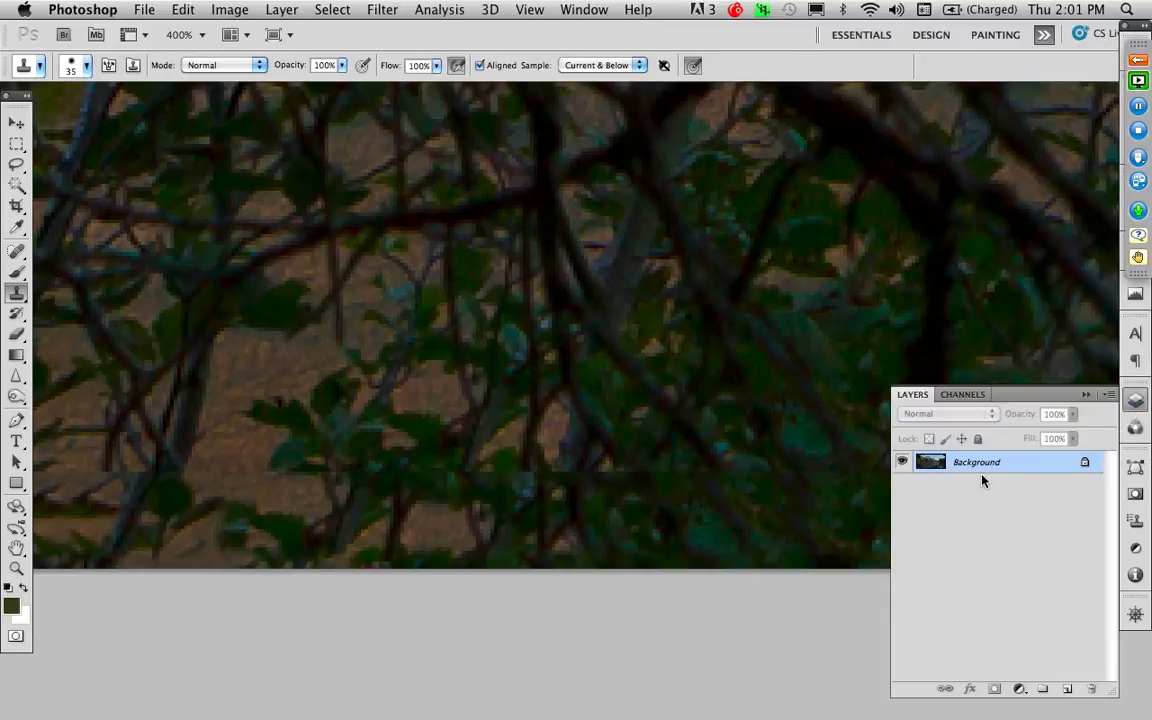
left_click(475, 409, "alt")
mouse_move(341, 491)
left_mouse_down()
mouse_move(269, 563)
mouse_move(426, 509)
mouse_move(519, 516)
mouse_move(553, 489)
mouse_move(671, 468)
left_mouse_up()
left_click_drag(211, 445, 578, 472)
left_click(532, 429, "alt")
mouse_move(499, 522)
left_mouse_down()
mouse_move(485, 566)
mouse_move(470, 549)
mouse_move(489, 491)
mouse_move(535, 411)
left_mouse_up()
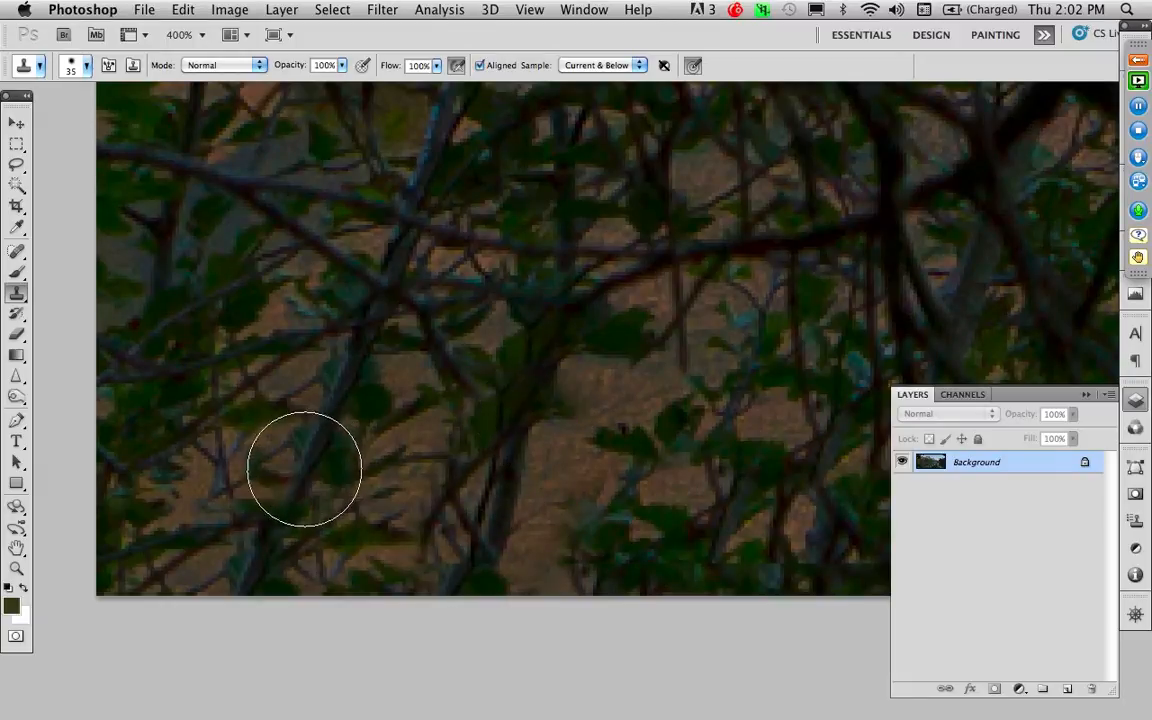
Step: Extend the diagonal branch in the lower-left corner down to the image edge with the Clone Stamp
left_click(268, 560)
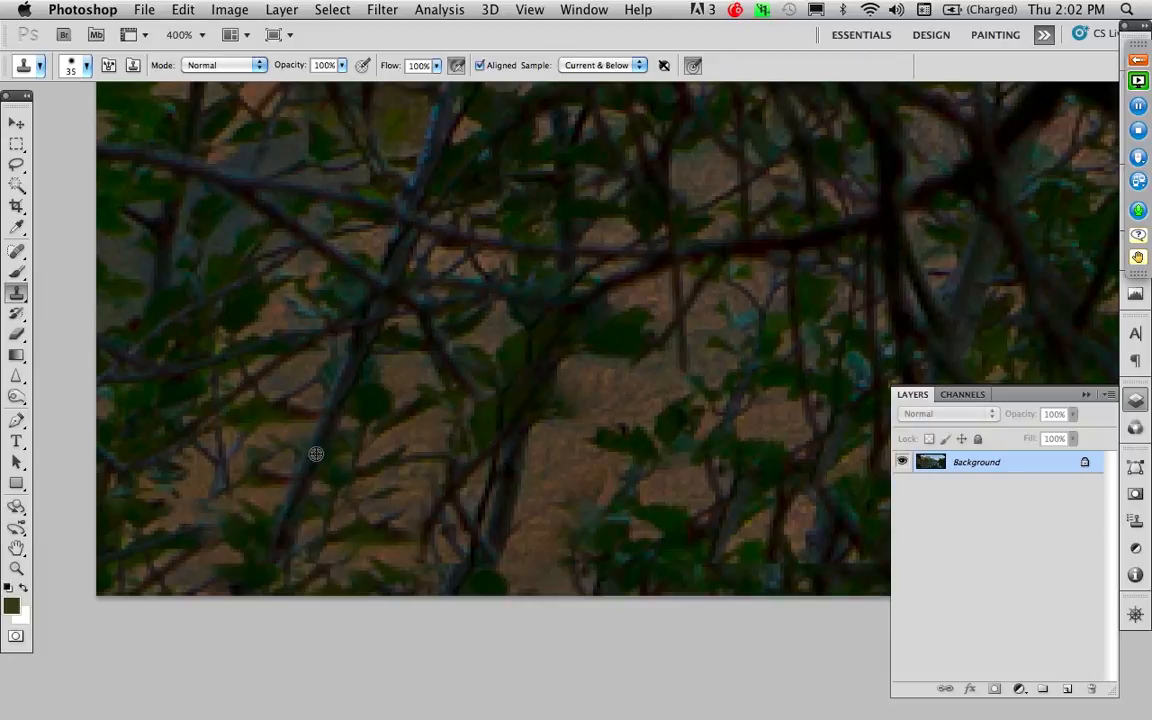
left_click(316, 454, "alt")
mouse_move(276, 561)
left_mouse_down()
mouse_move(254, 584)
mouse_move(224, 578)
mouse_move(206, 553)
mouse_move(275, 540)
left_mouse_up()
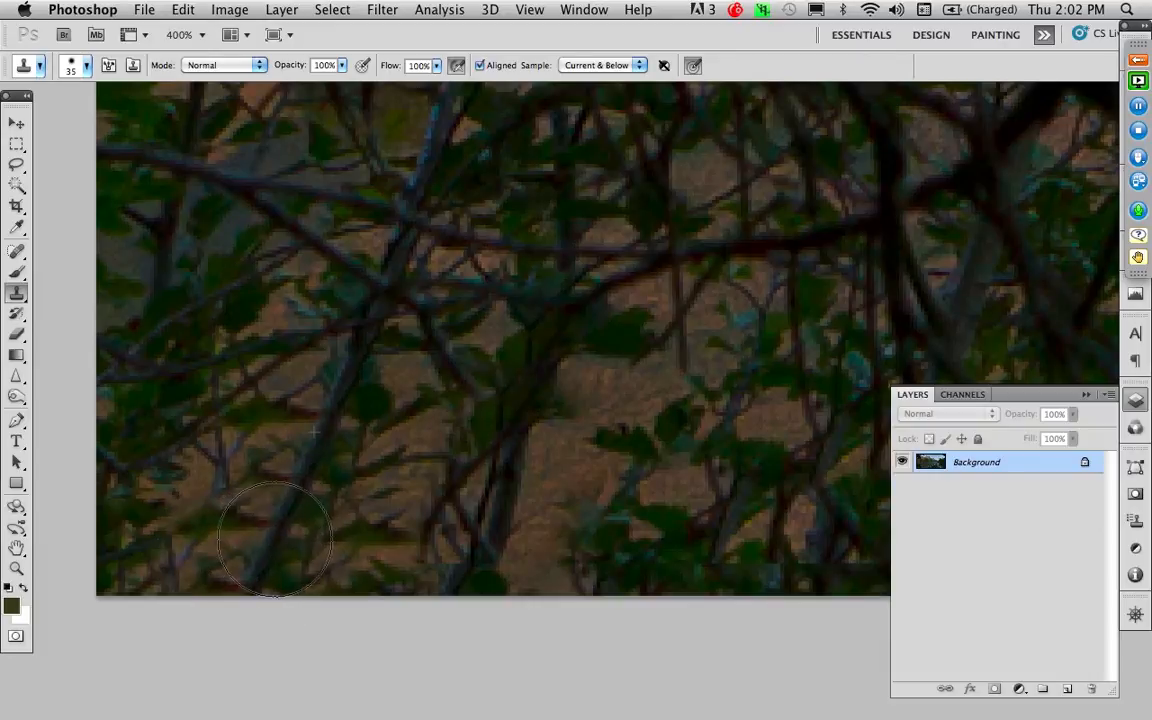
mouse_move(466, 519)
left_mouse_down()
mouse_move(483, 429)
mouse_move(193, 478)
mouse_move(383, 460)
mouse_move(294, 460)
left_mouse_up()
Step: Clone the thick dark branch beside the blue water patches down across the seam to the bottom edge
left_click(420, 442, "alt")
left_click(487, 494)
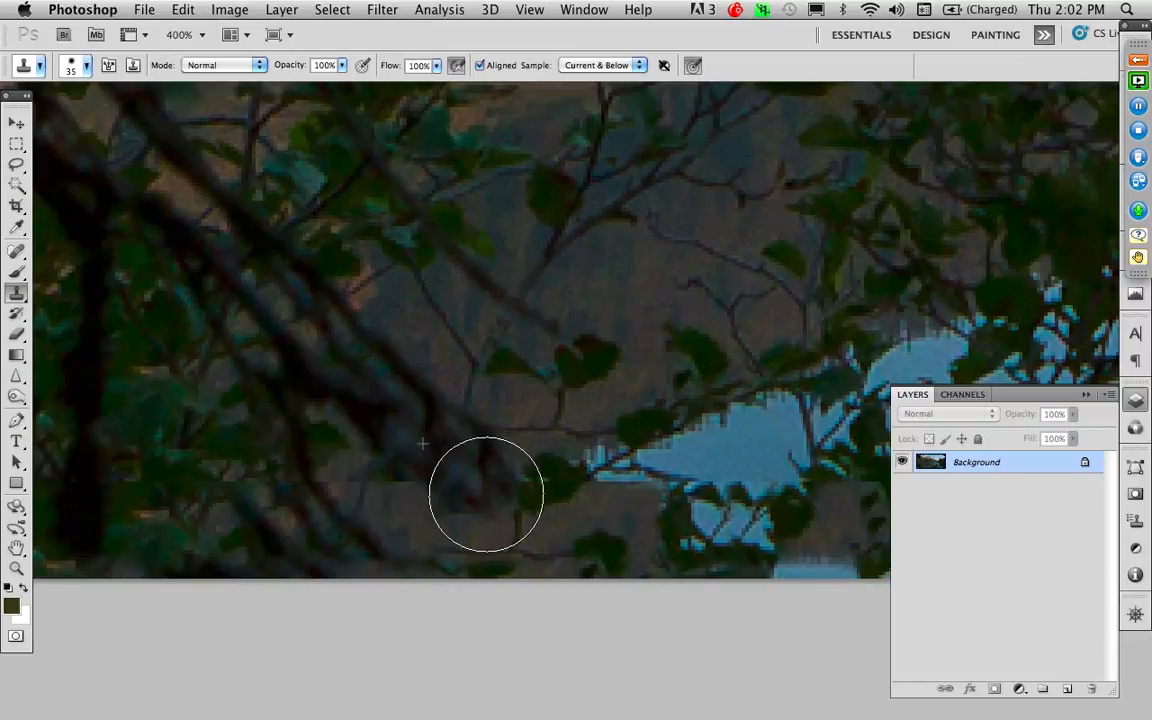
mouse_move(487, 494)
left_mouse_down()
mouse_move(430, 509)
mouse_move(512, 537)
mouse_move(517, 576)
mouse_move(545, 510)
mouse_move(591, 571)
mouse_move(534, 517)
left_mouse_up()
left_click(397, 415, "alt")
key("space")
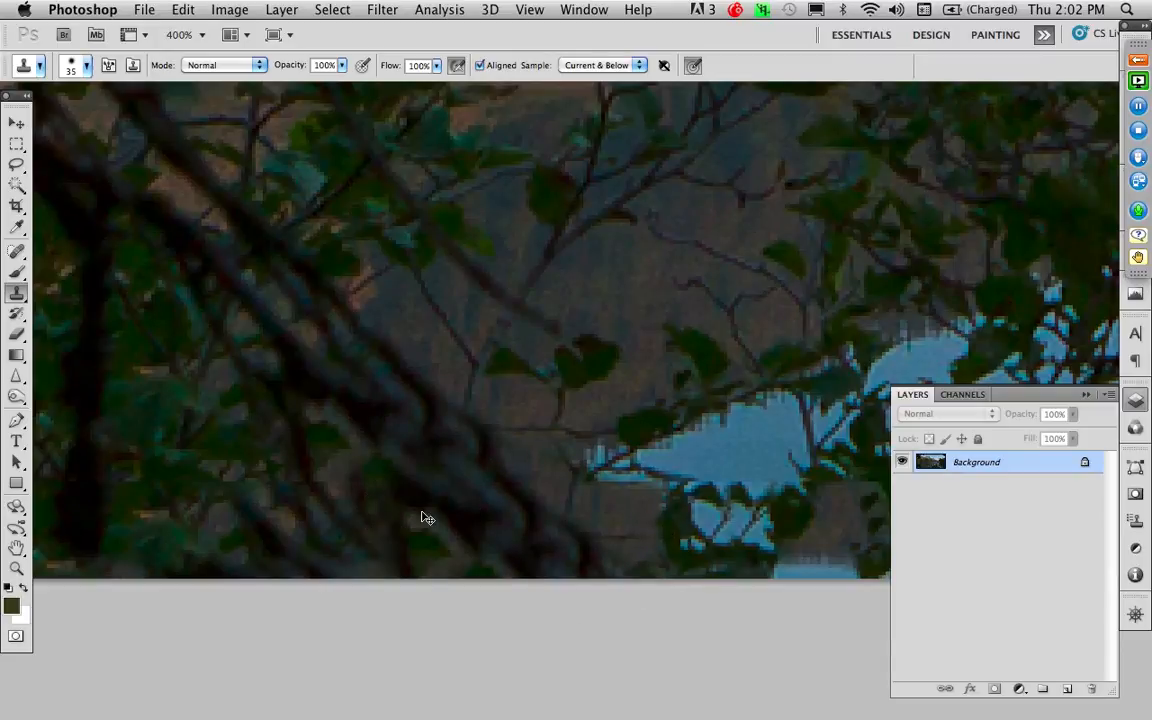
key("ctrl+0")
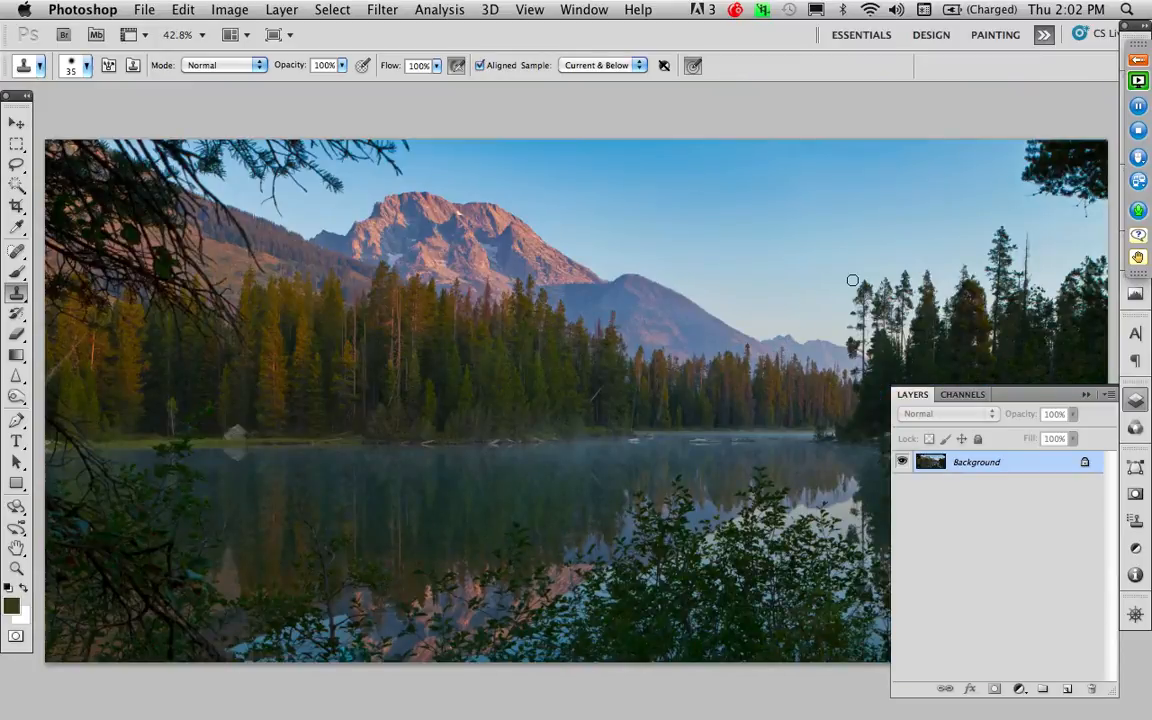
Step: Clone dark foliage over the seam in the upper-right tree, and clone sky over the branch tips at its upper-left edge
key("z")
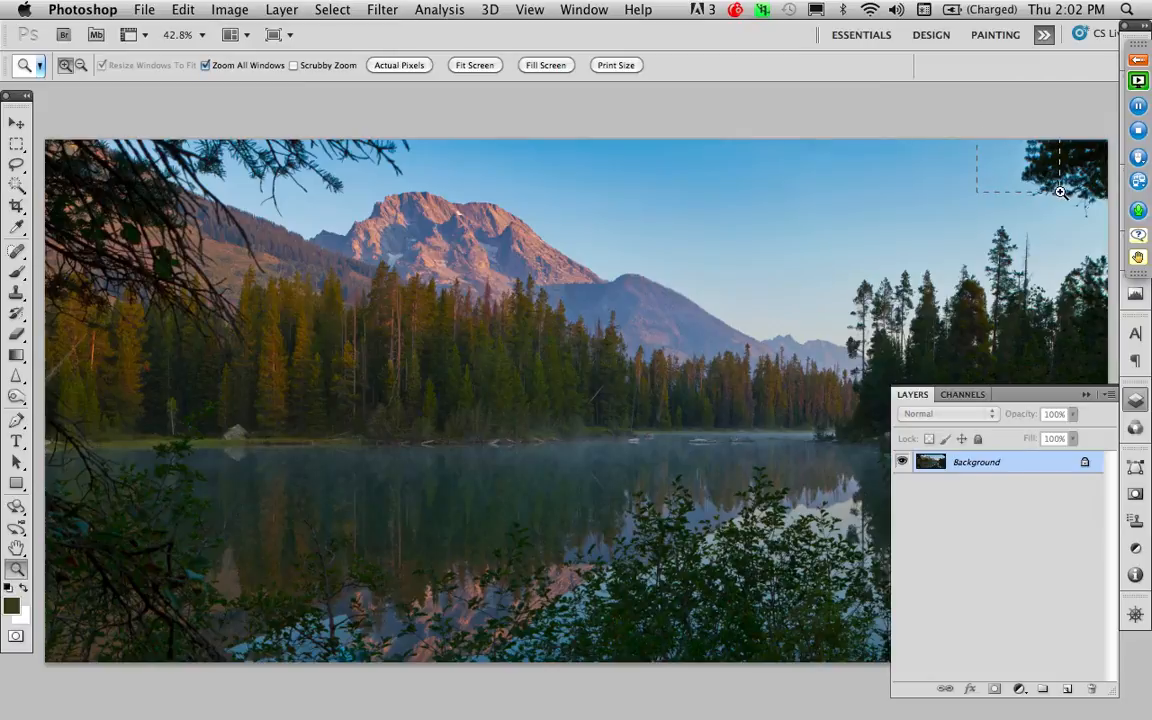
left_click_drag(1113, 220, 970, 132)
key("space")
left_click_drag(897, 260, 747, 438)
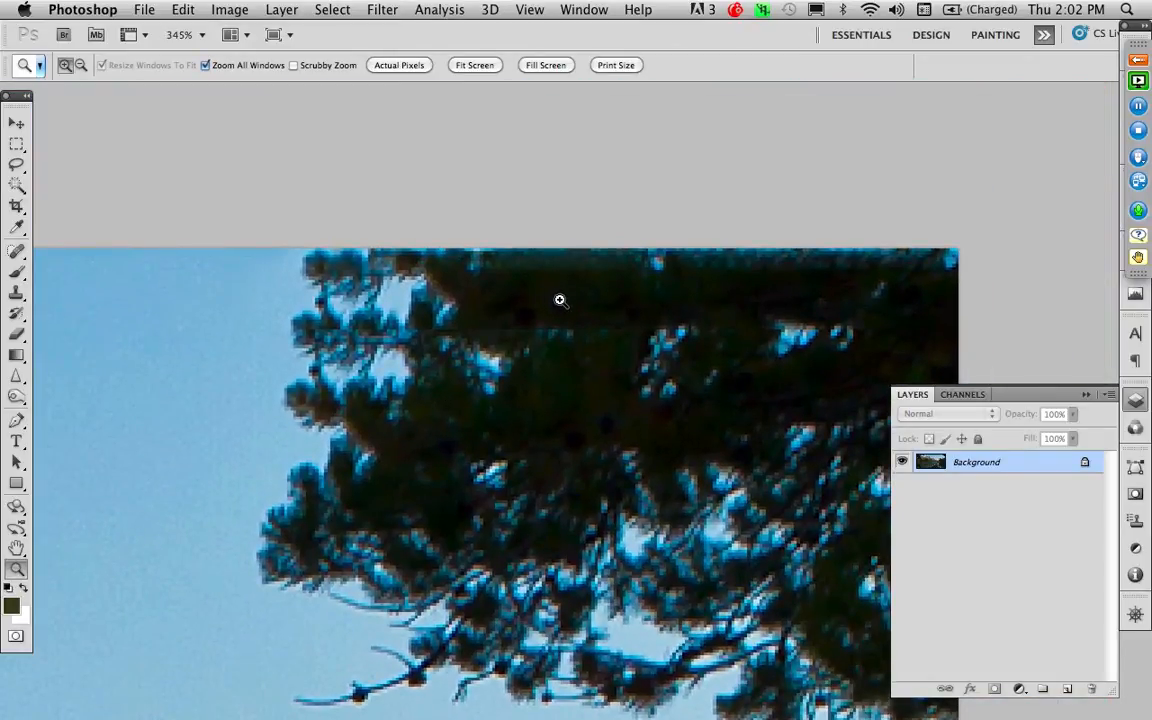
key("s")
left_click(569, 387, "alt")
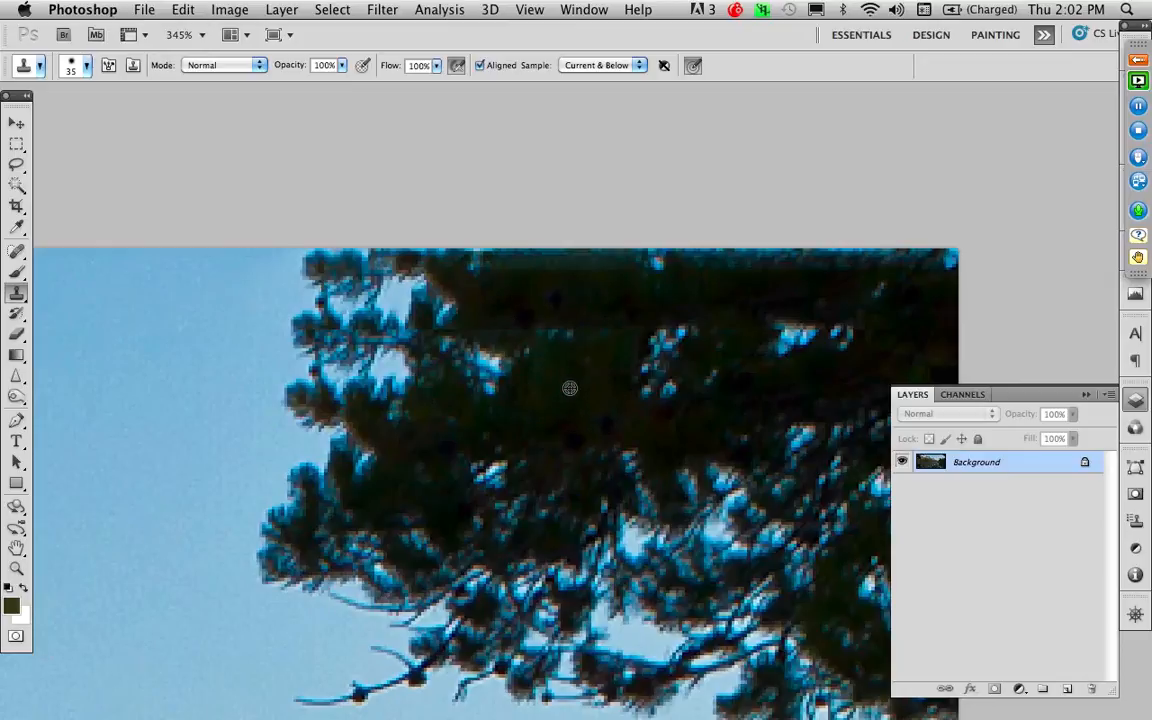
mouse_move(576, 339)
left_mouse_down()
mouse_move(589, 293)
mouse_move(655, 281)
mouse_move(854, 284)
mouse_move(911, 292)
left_mouse_up()
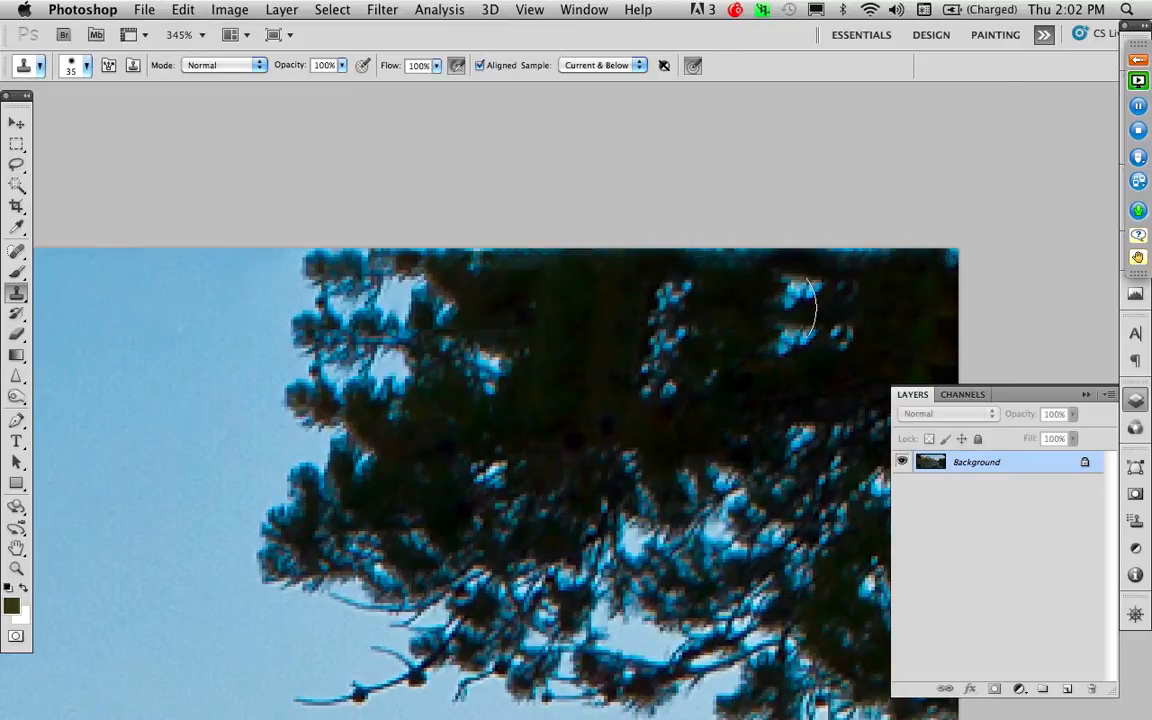
left_click(591, 413, "alt")
left_click(656, 303)
mouse_move(479, 469)
left_mouse_down()
mouse_move(514, 467)
mouse_move(520, 430)
left_mouse_up()
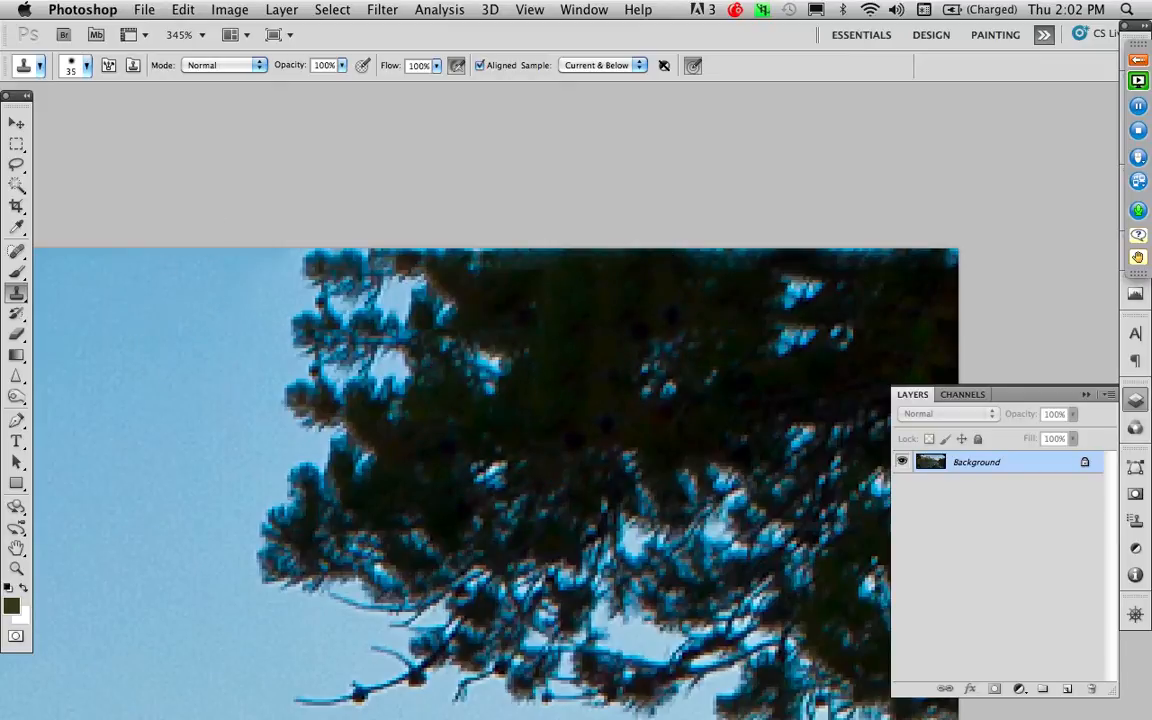
mouse_move(296, 239)
left_mouse_down()
mouse_move(314, 257)
mouse_move(321, 237)
mouse_move(346, 257)
mouse_move(368, 249)
left_mouse_up()
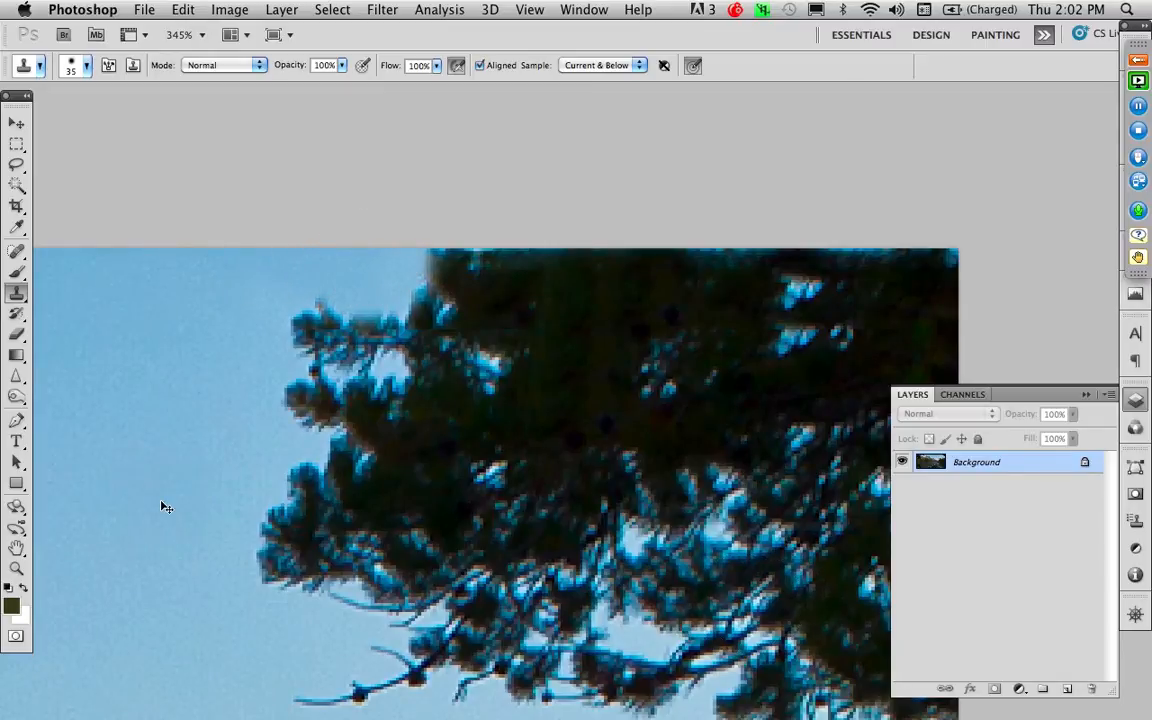
key("super+0")
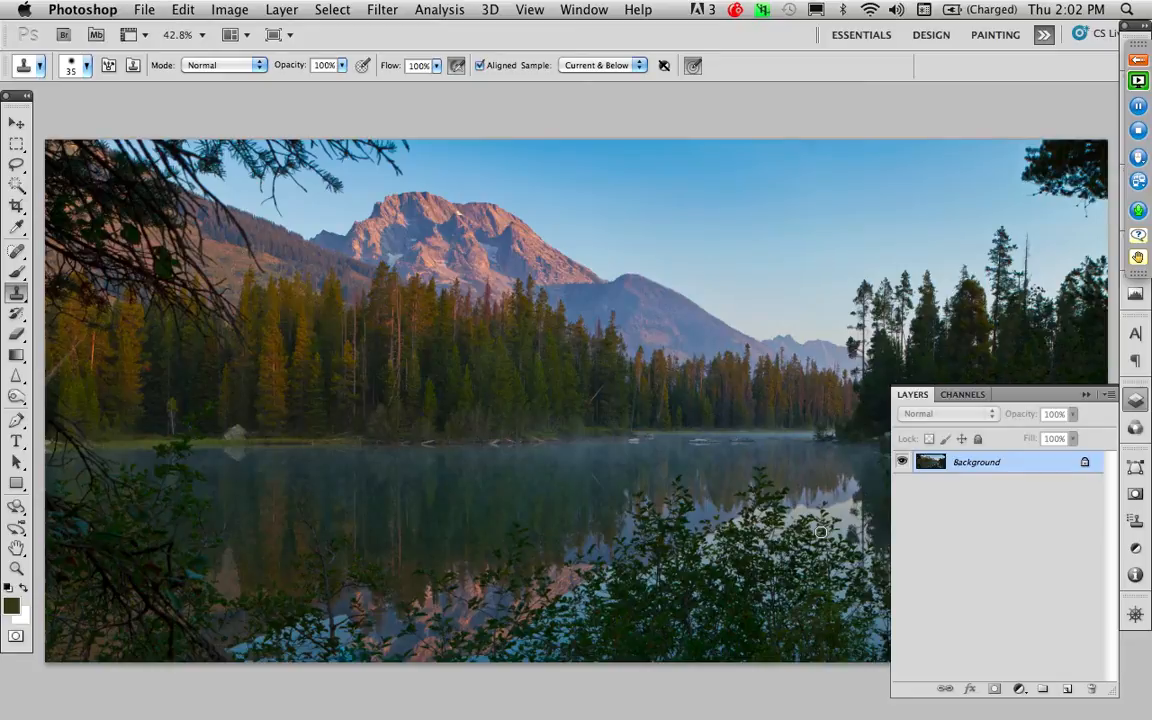
Step: Open Leigh Lake Pano.psd from the 3a. Leigh Lake Pano folder and dismiss the clone stamp alert
key("super+o")
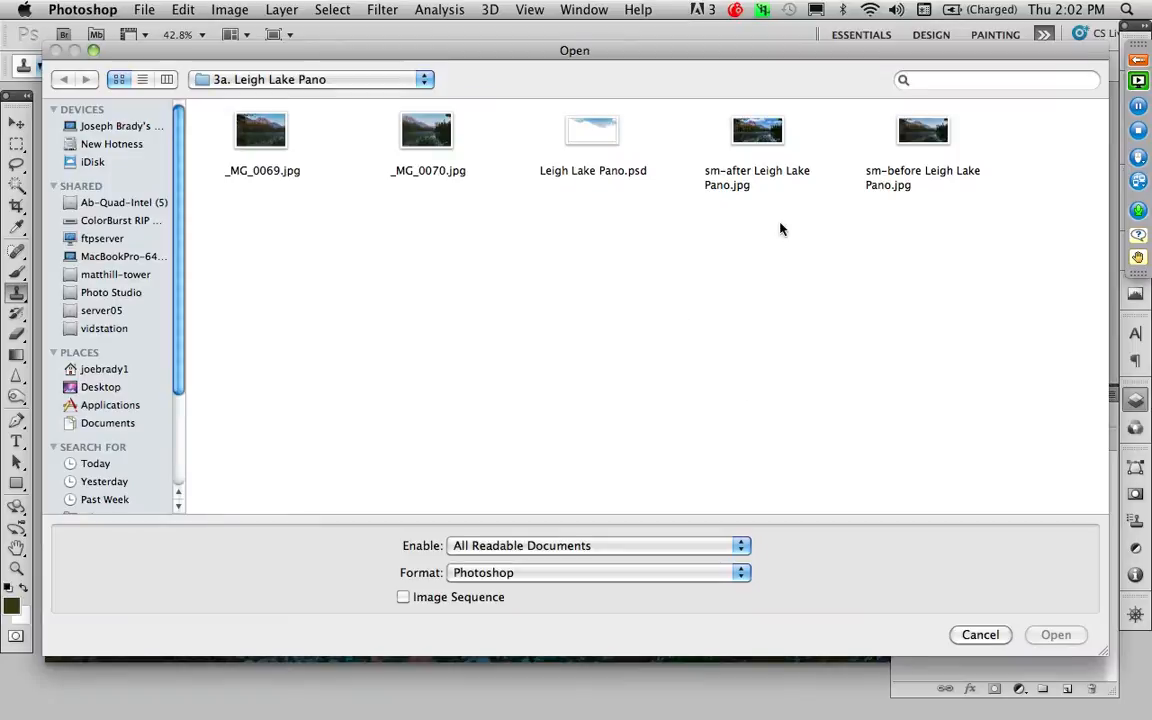
double_click(595, 130)
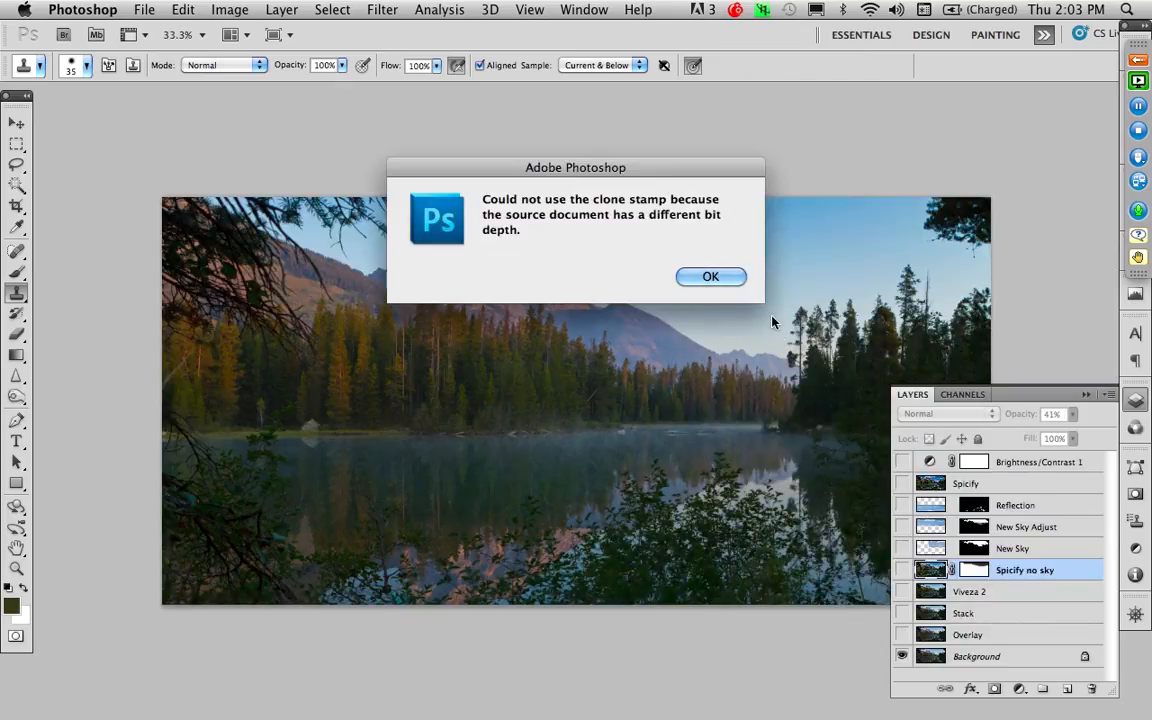
left_click(713, 280)
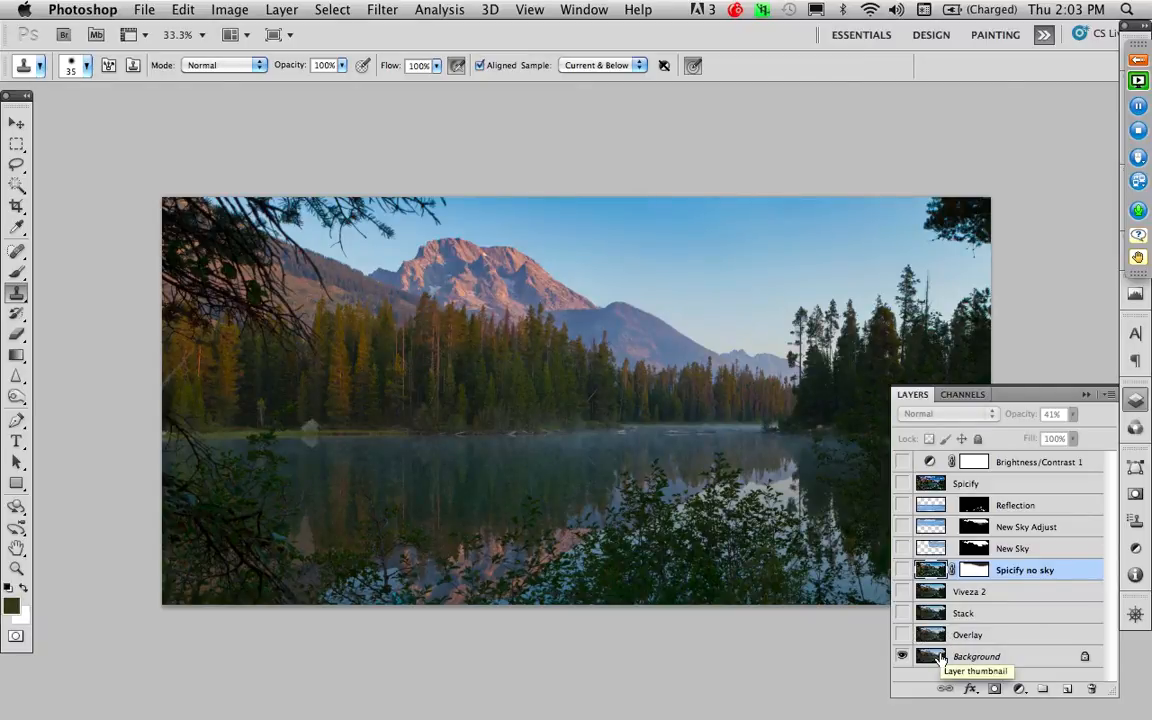
Step: Undo the mistaken duplicate of the Spicify no sky layer and duplicate the Background layer instead
key("super+j")
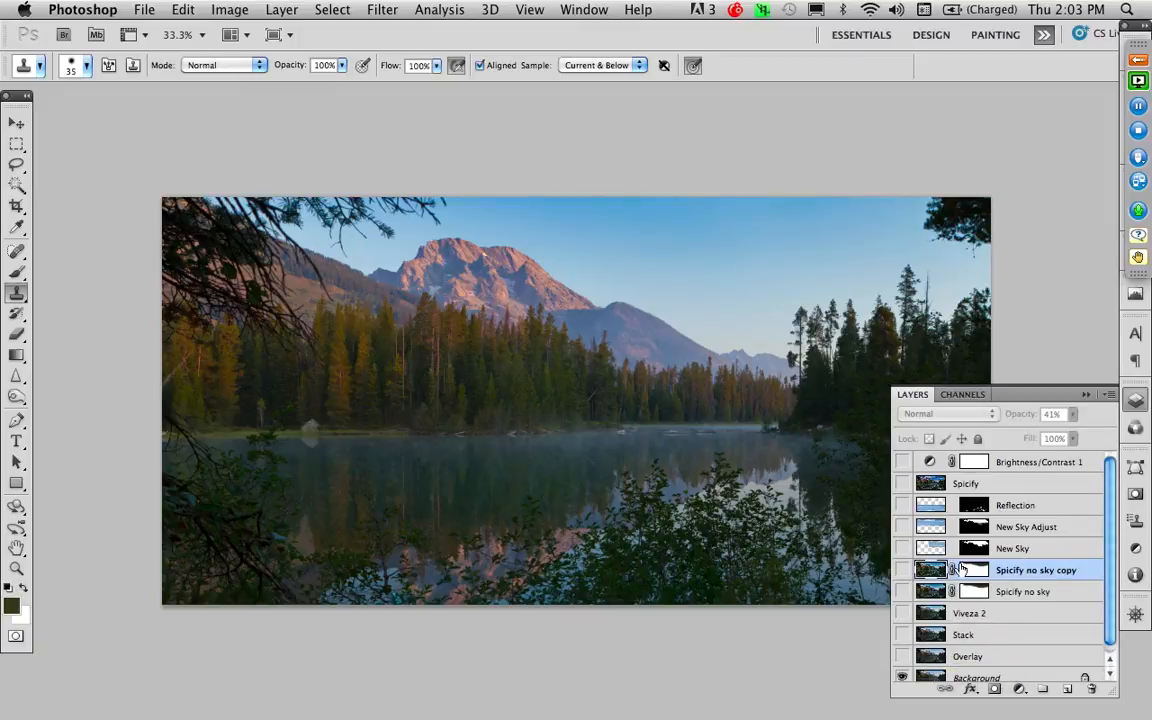
key("super+z")
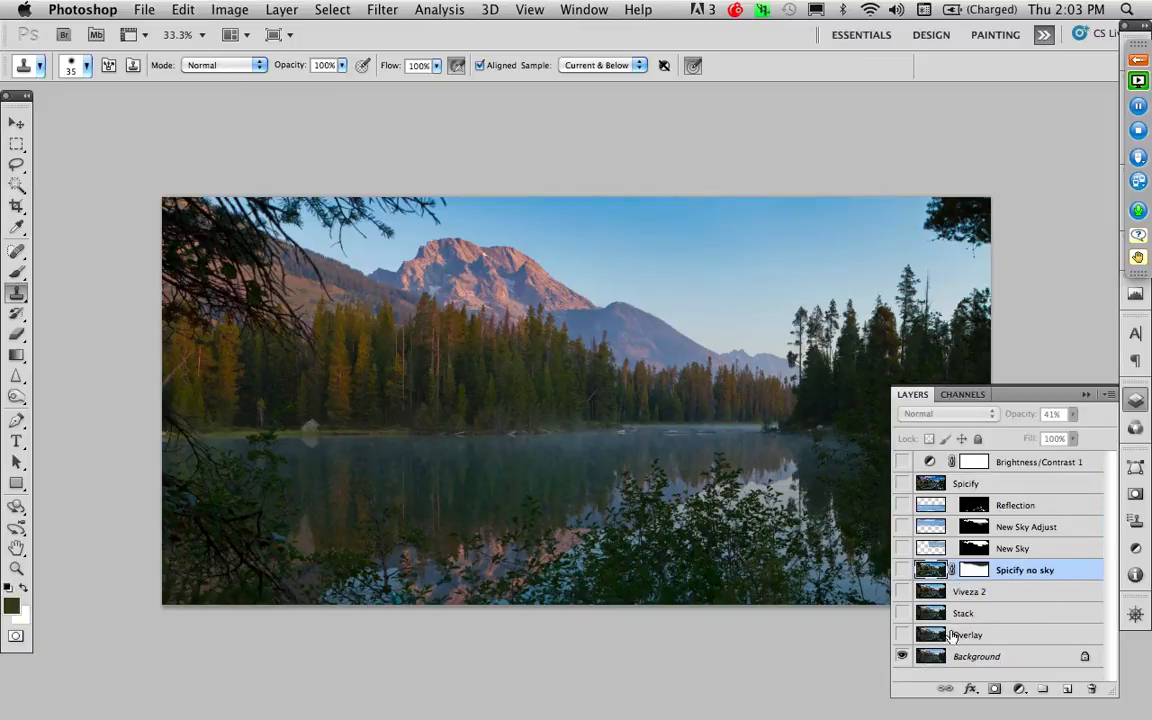
left_click(933, 656)
key("super+j")
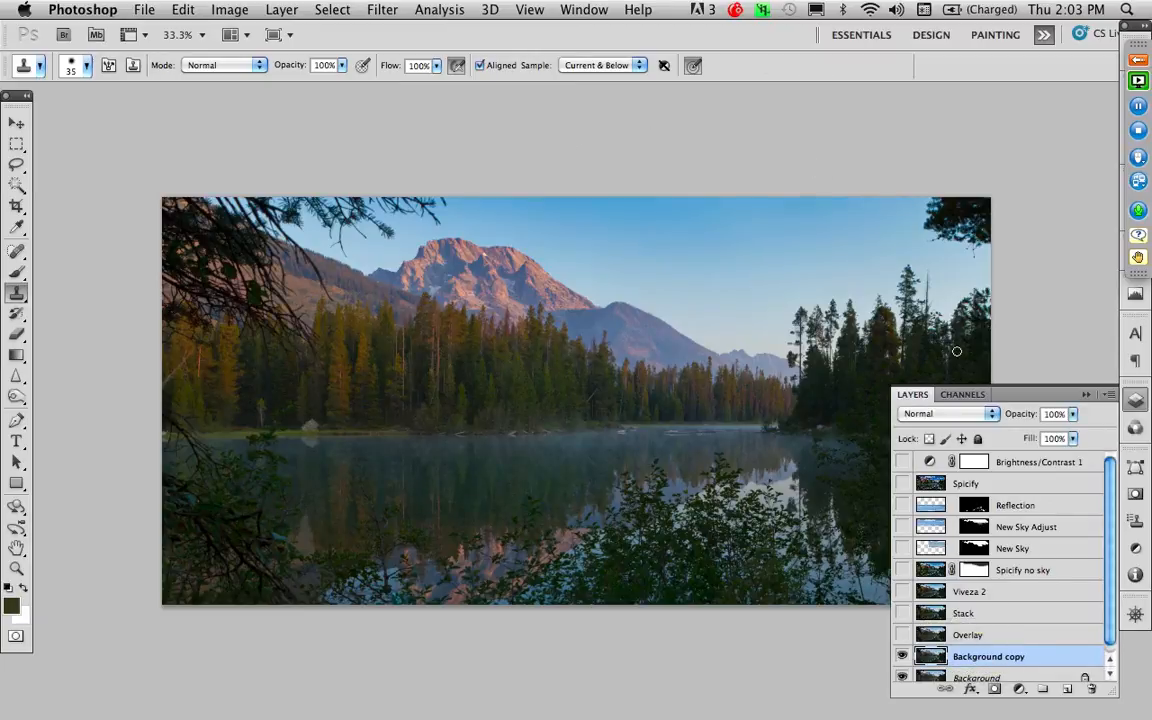
Step: Set the duplicated background layer to Overlay blending at 24% opacity, and compare the image with and without it
left_click(952, 416)
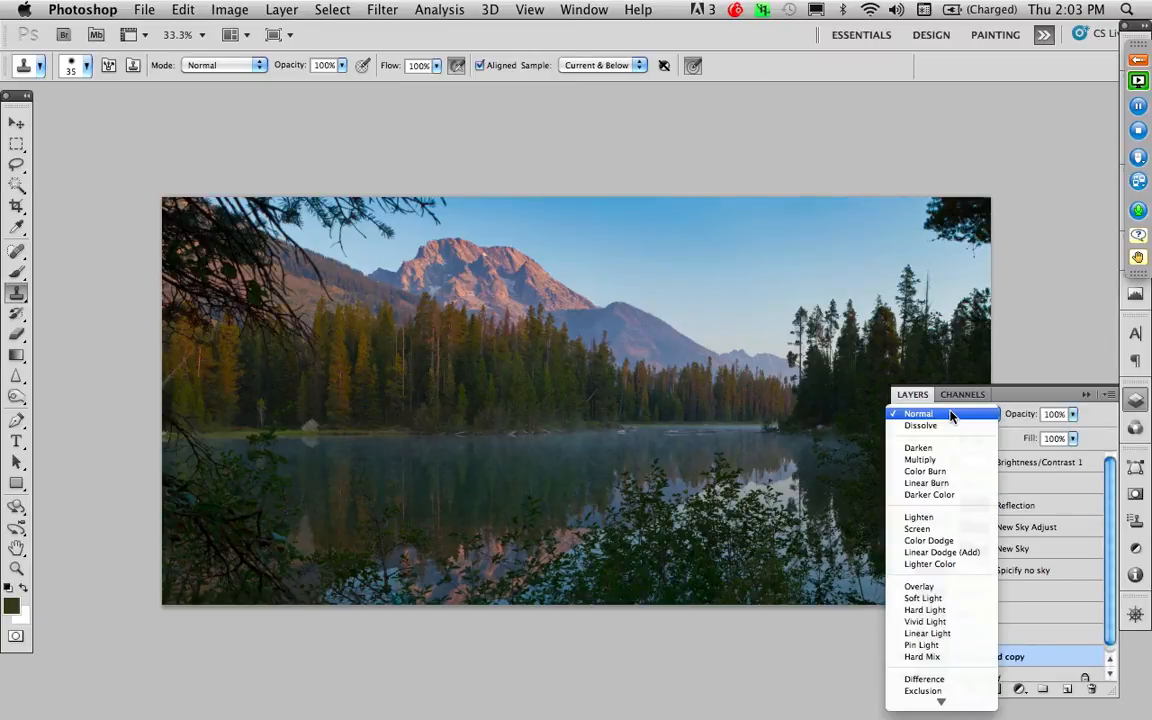
left_click(920, 587)
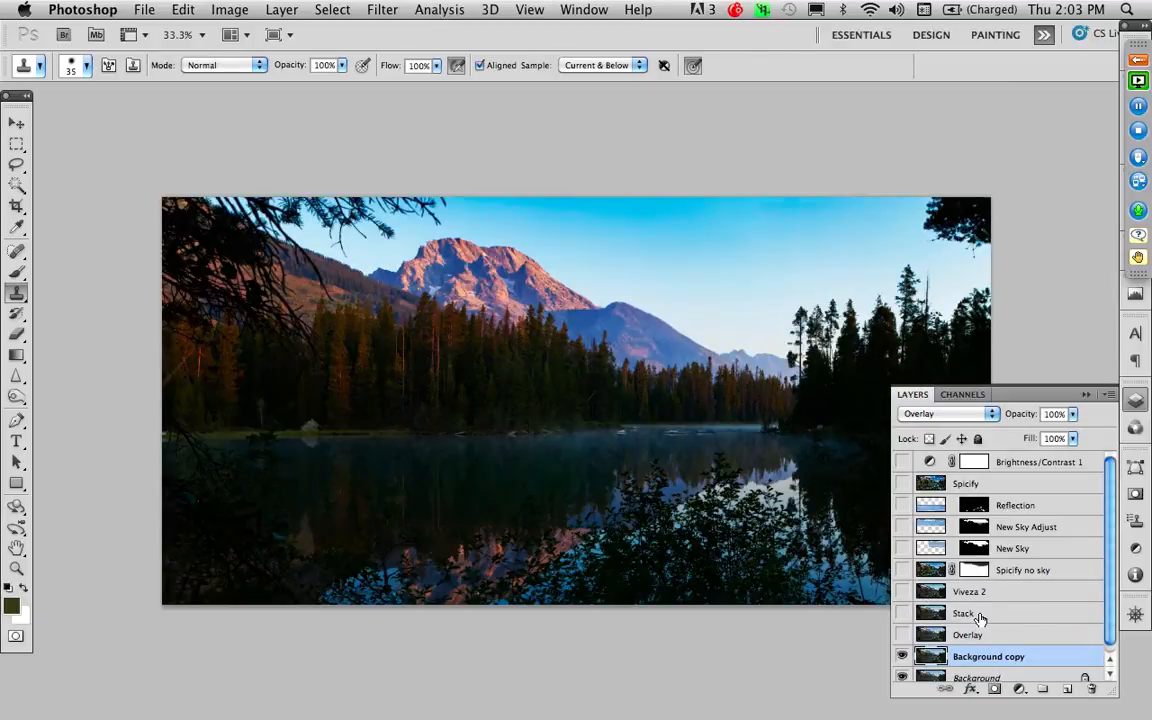
left_click(1072, 418)
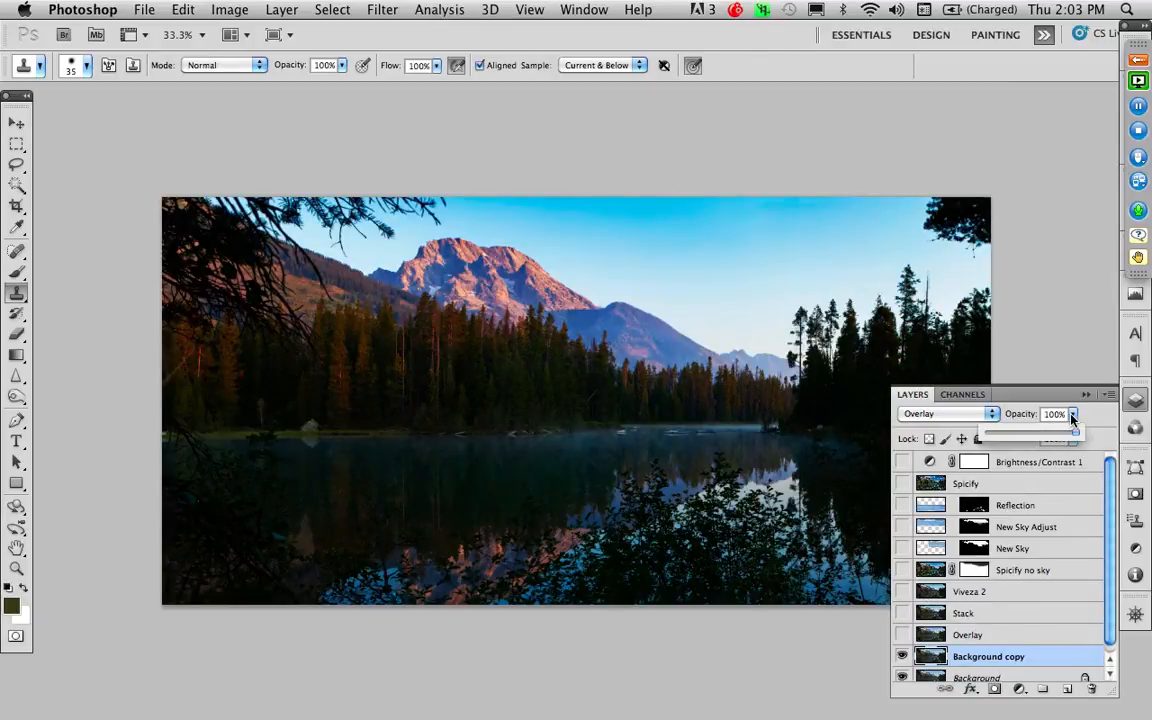
left_click(1009, 438)
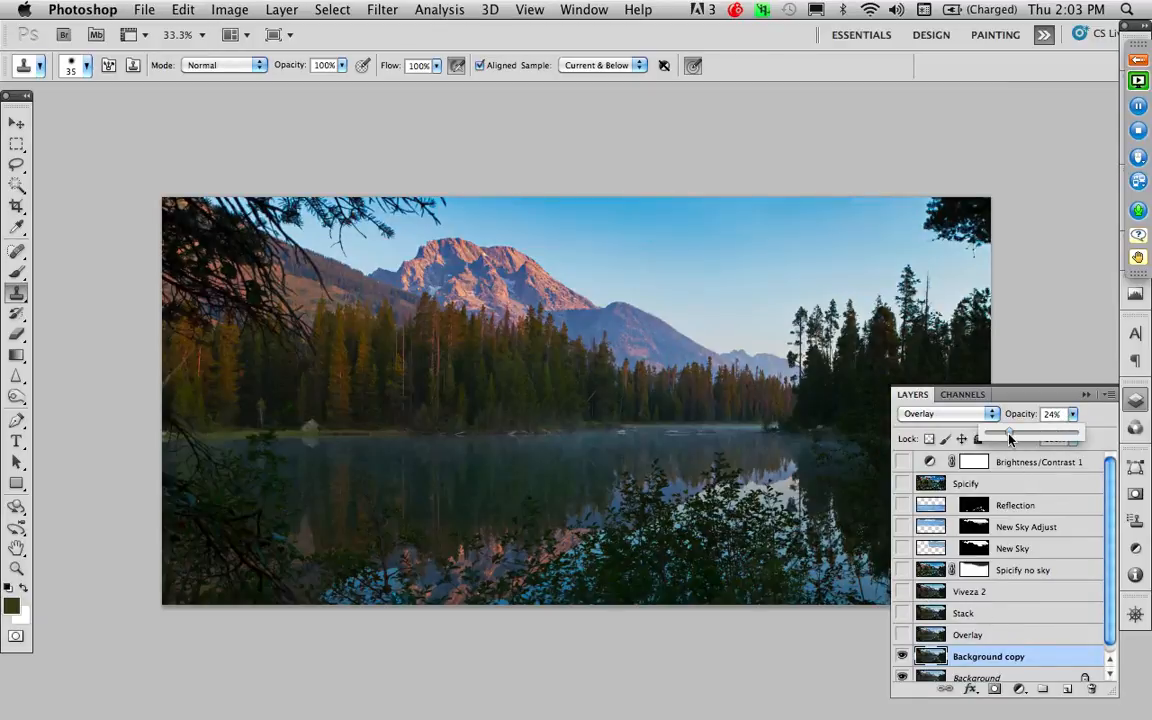
left_click(901, 660)
left_click(901, 660)
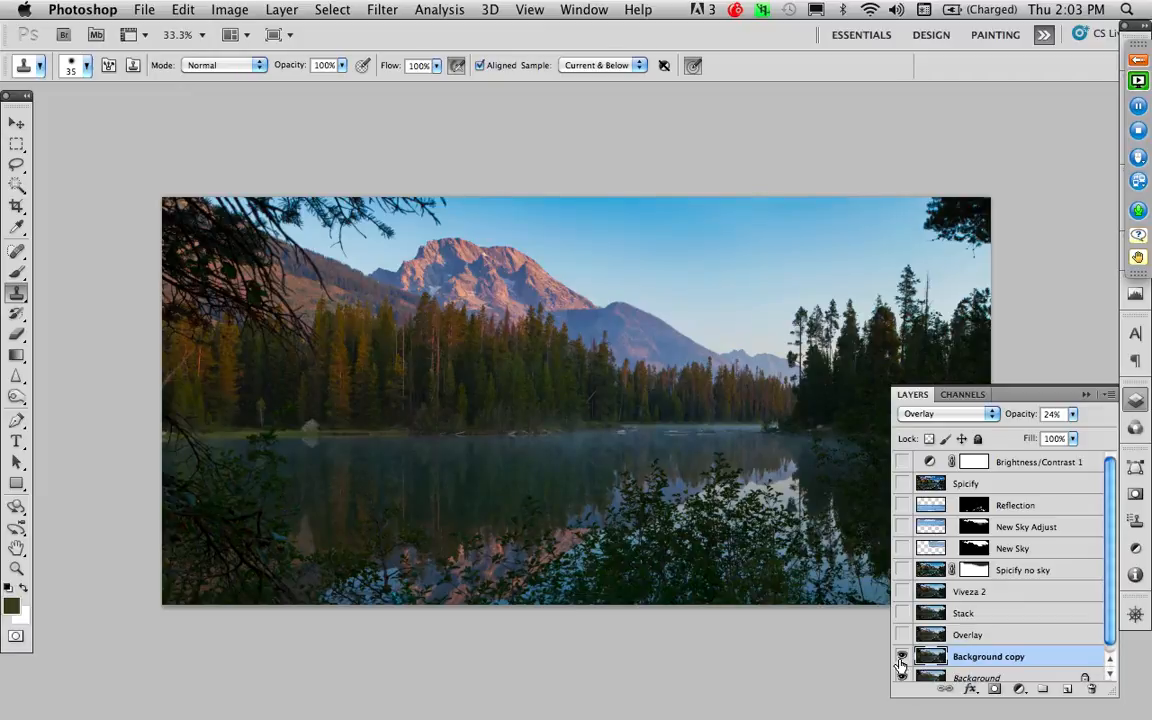
Step: Stamp the visible layers into a new merged layer above the Background copy and open it in the Viveza 2 filter
left_click(1109, 396)
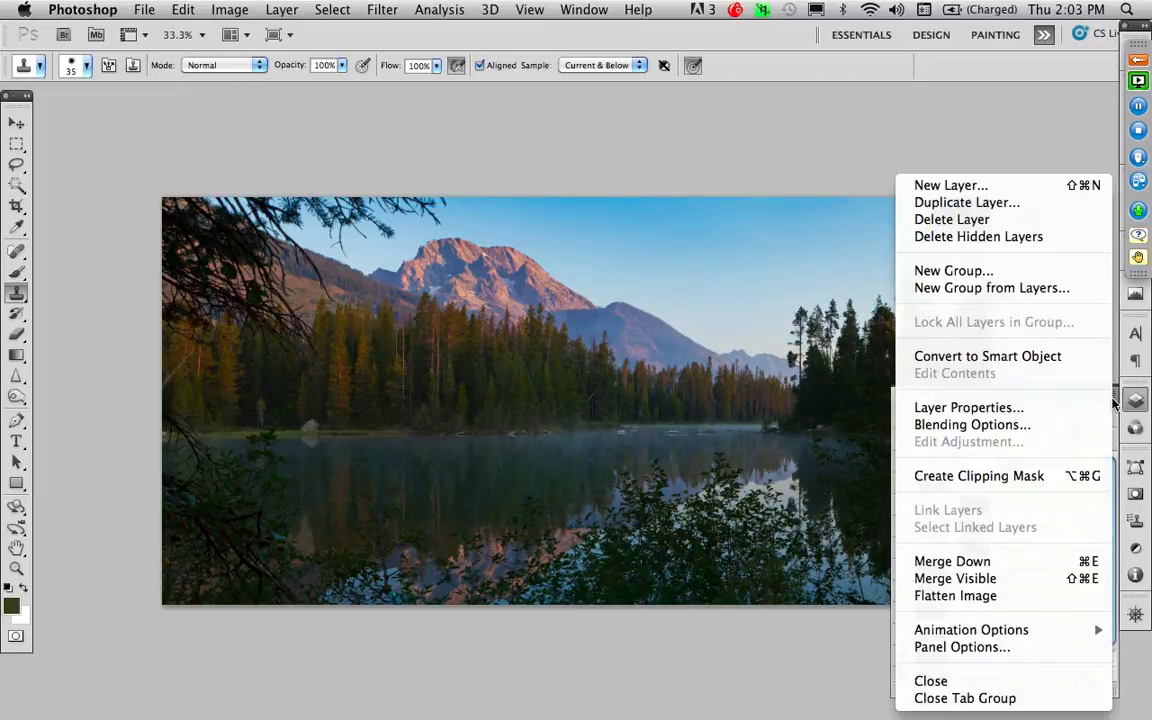
left_click(1022, 579, "alt")
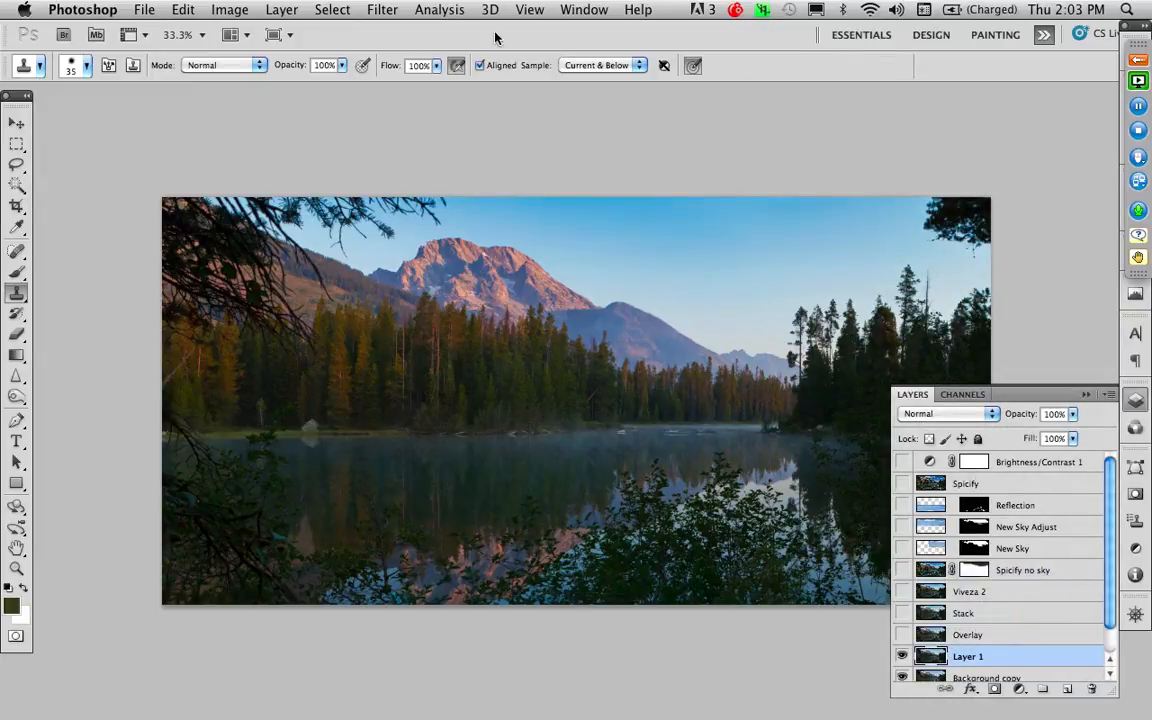
left_click(398, 10)
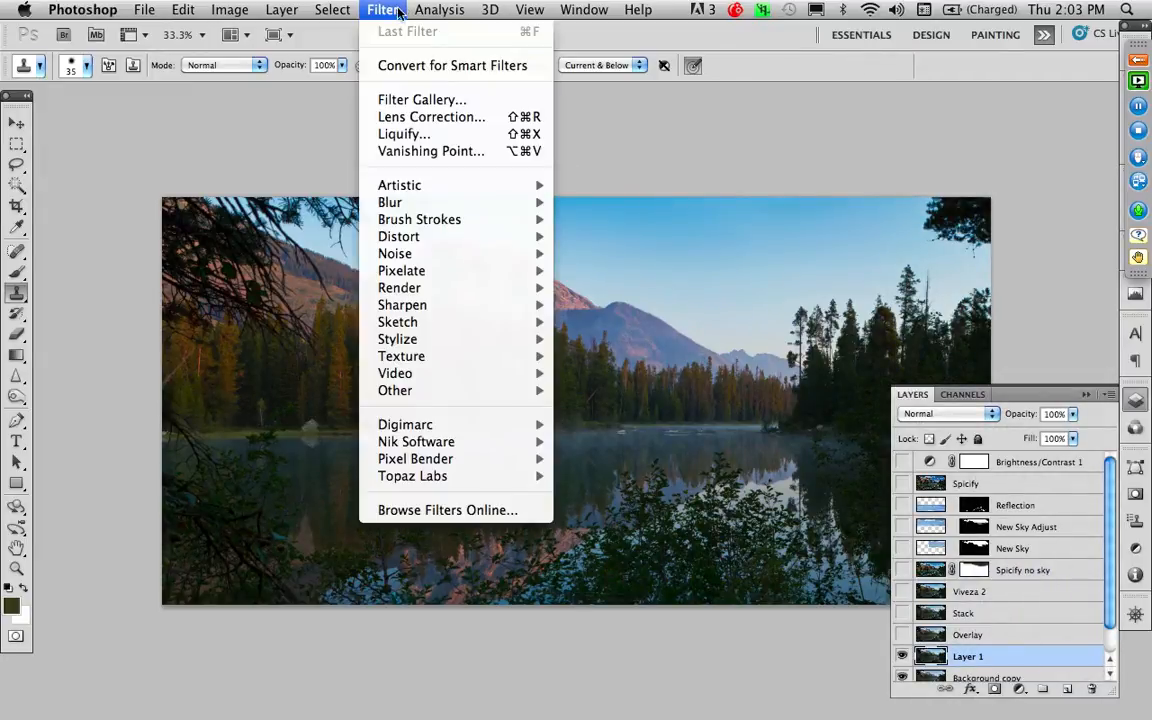
mouse_move(433, 446)
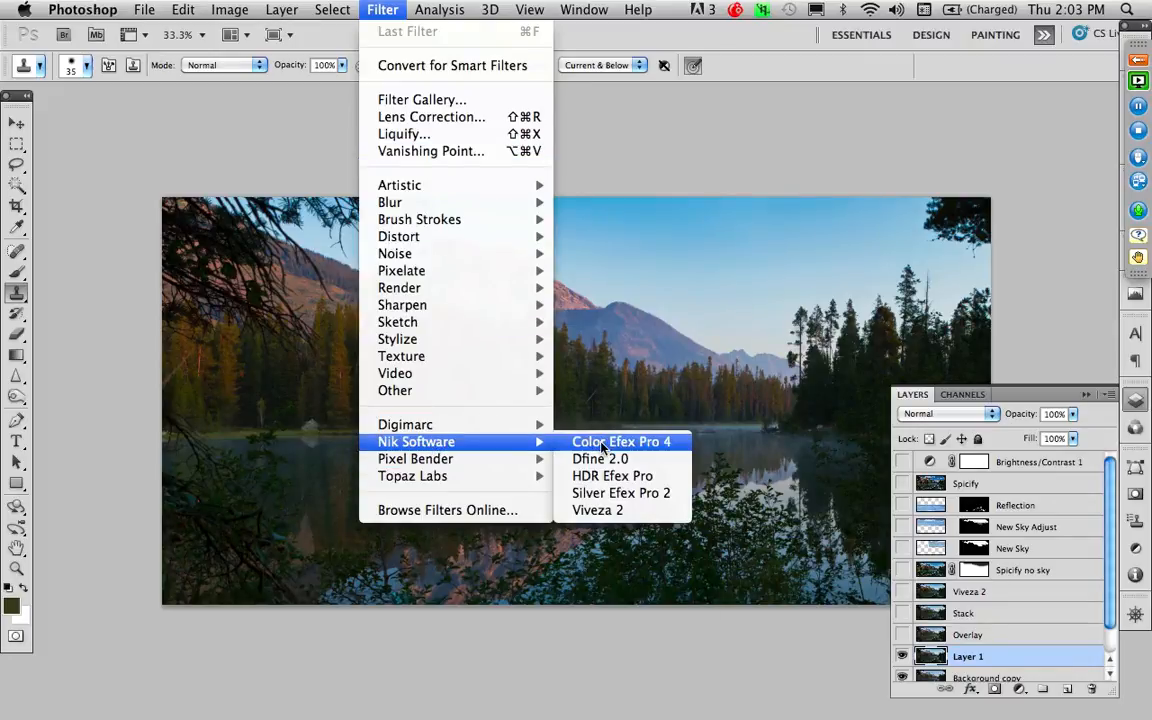
left_click(620, 507)
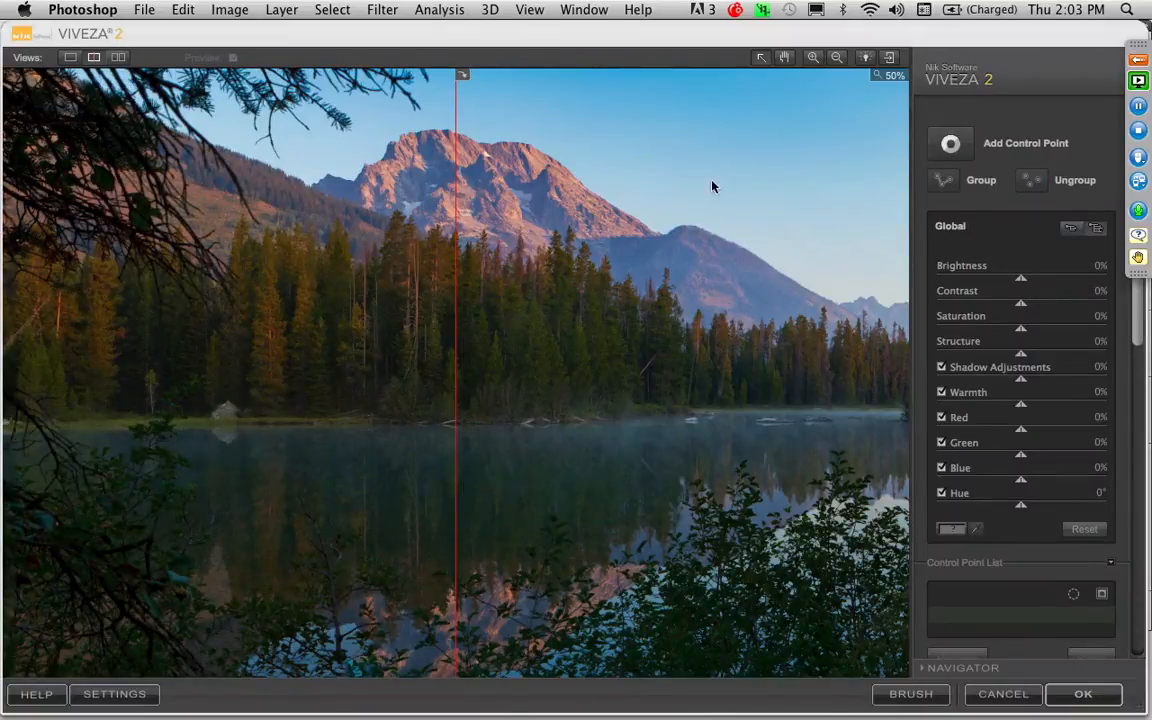
left_click(837, 58)
left_click(625, 328, "alt")
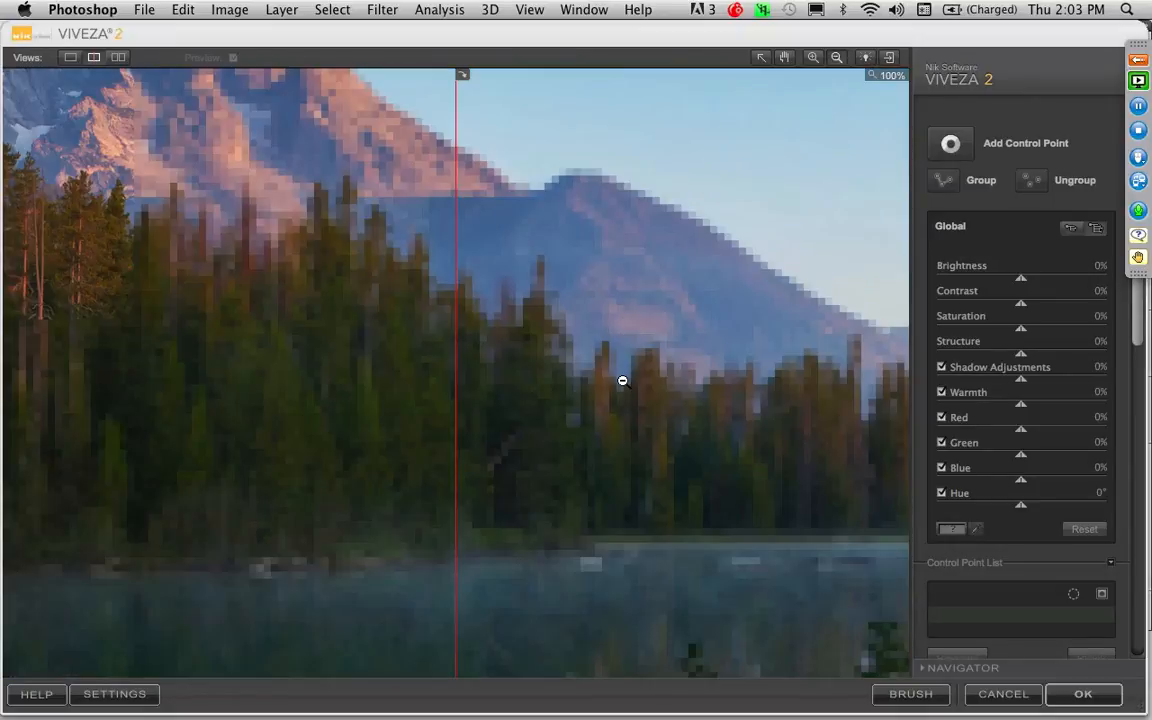
Step: Fit the whole panorama in the preview, shift the before/after split toward the branches, and set global Structure to 13% and Brightness to -3%
left_click(618, 365)
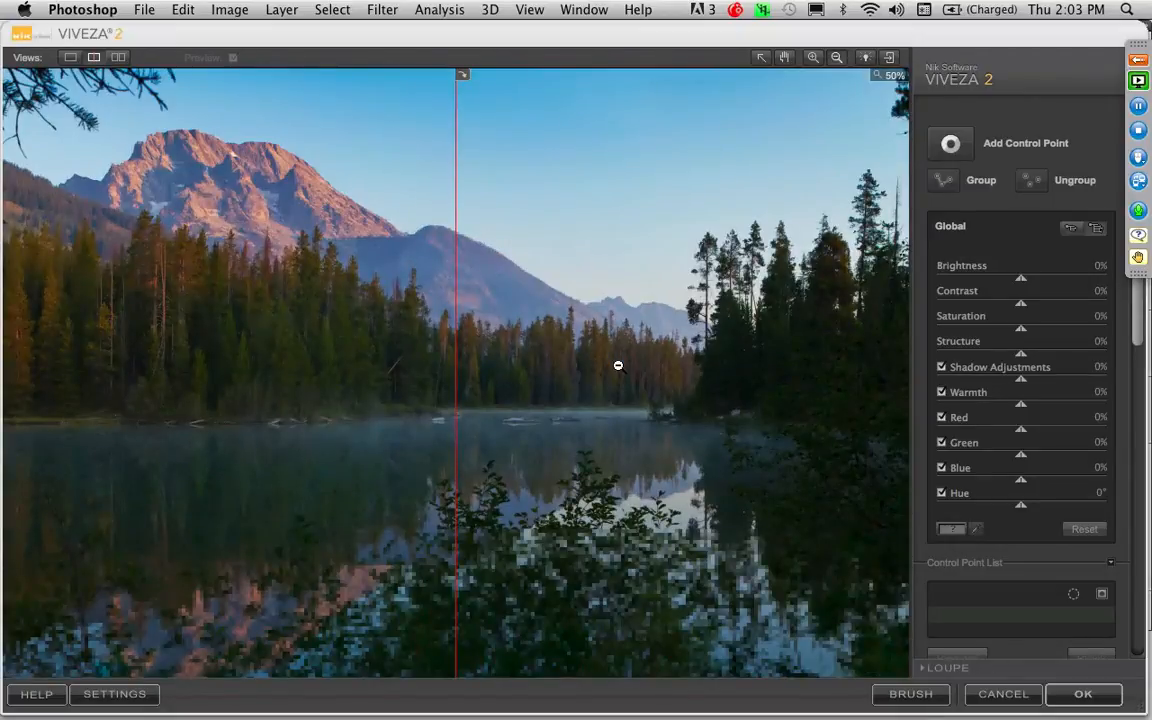
left_click(618, 365)
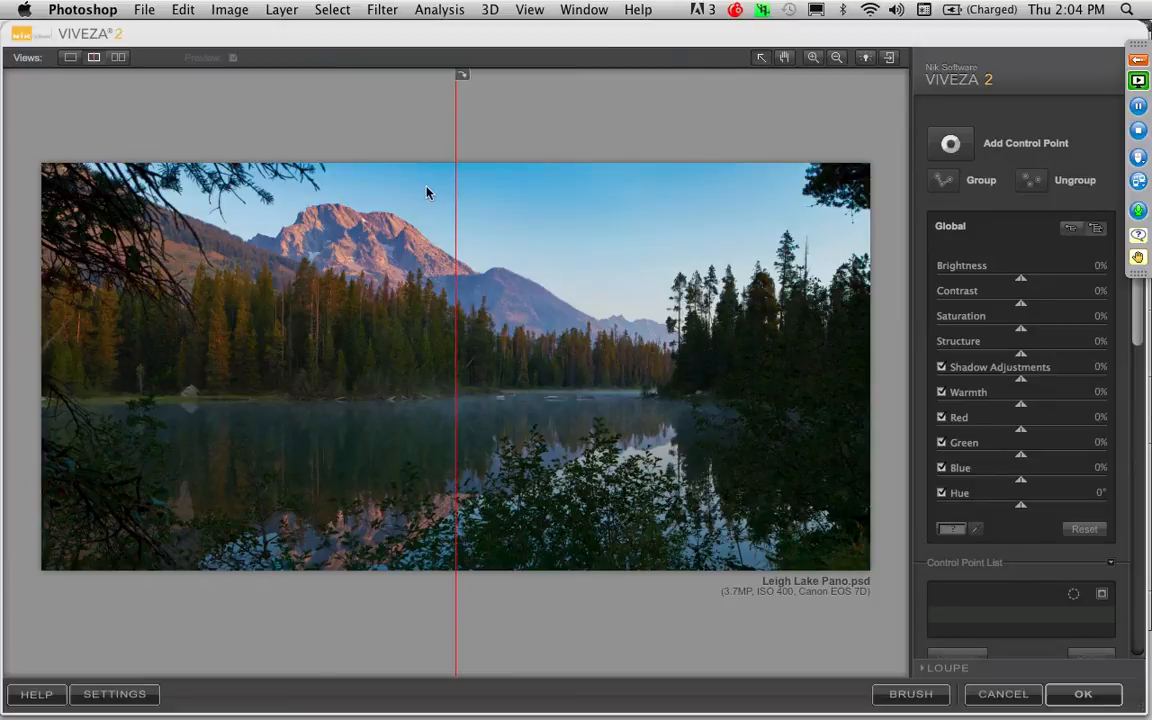
left_click_drag(313, 204, 179, 220)
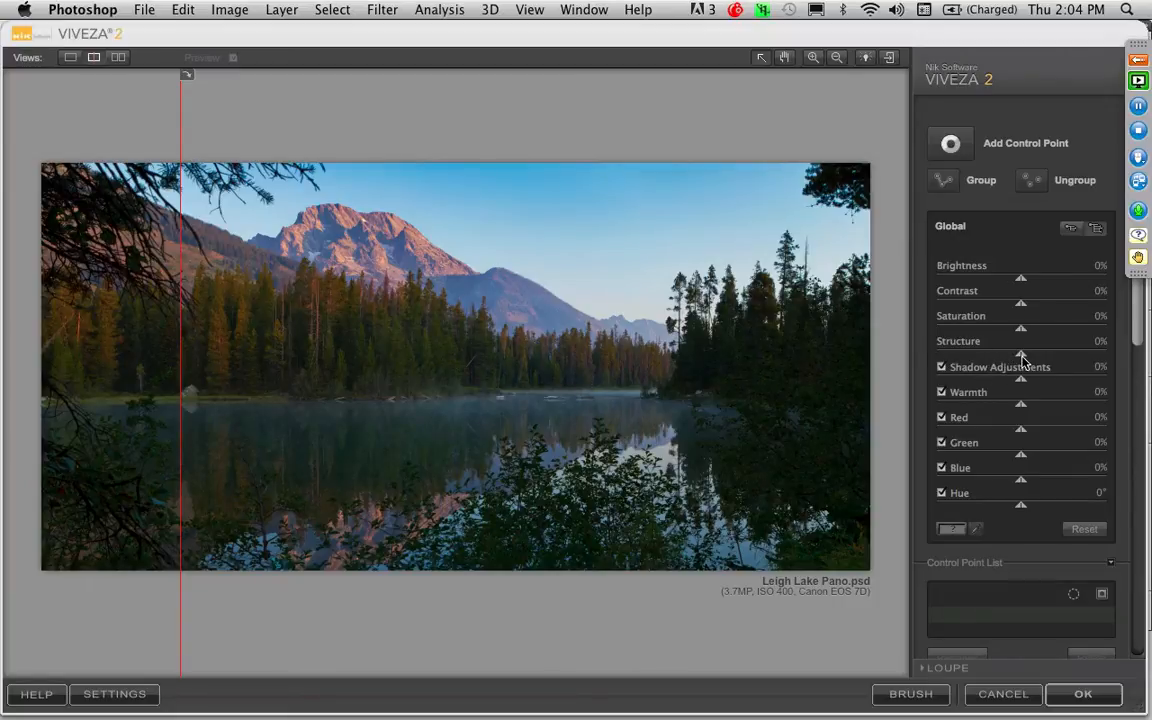
left_click_drag(1022, 360, 1034, 360)
left_click_drag(1021, 284, 1021, 284)
Step: Add a control point on the pink mountain with Brightness -15%, Contrast 48%, Structure 26% and Warmth -13%, and duplicate it onto the blue peak
left_click(951, 145)
left_click(352, 243)
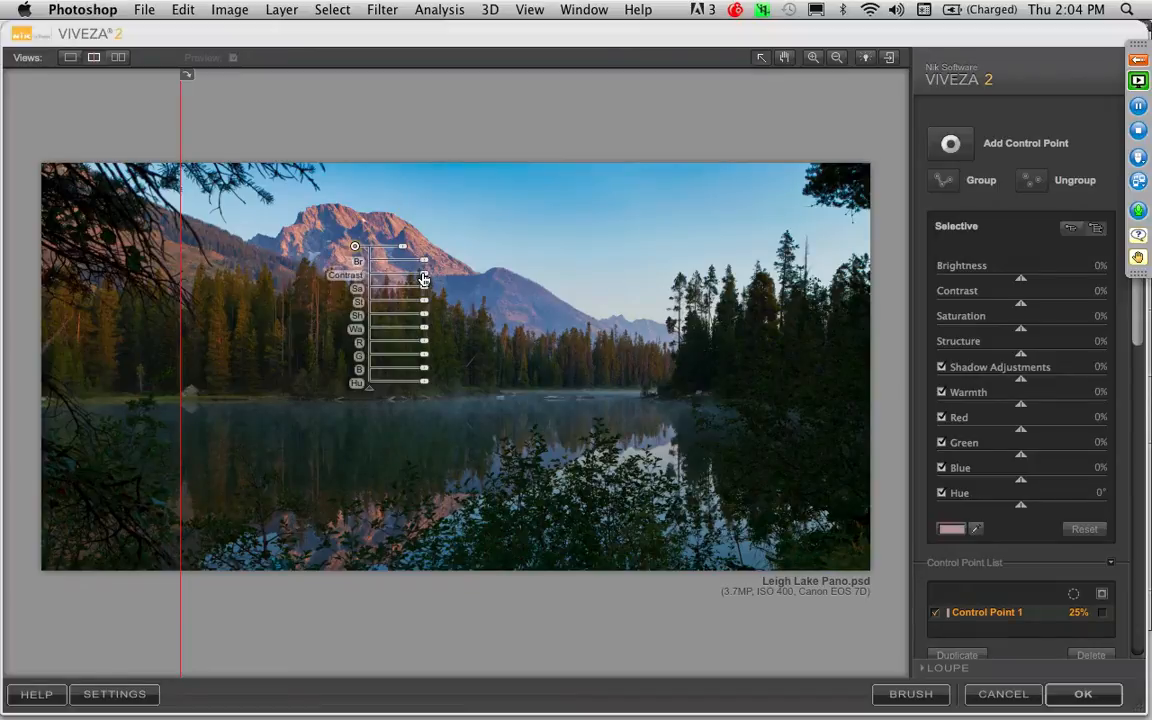
left_click_drag(424, 303, 435, 303)
left_click_drag(426, 279, 437, 281)
left_click_drag(425, 330, 420, 331)
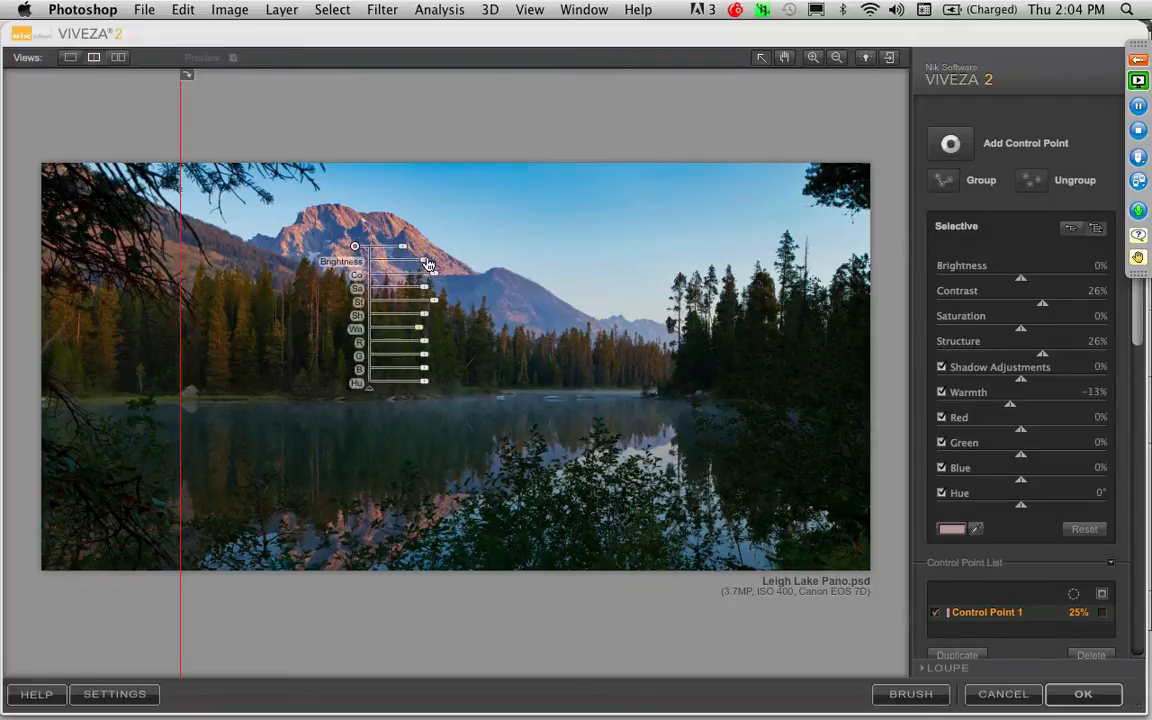
mouse_move(424, 261)
left_mouse_down()
mouse_move(416, 266)
mouse_move(441, 278)
left_mouse_up()
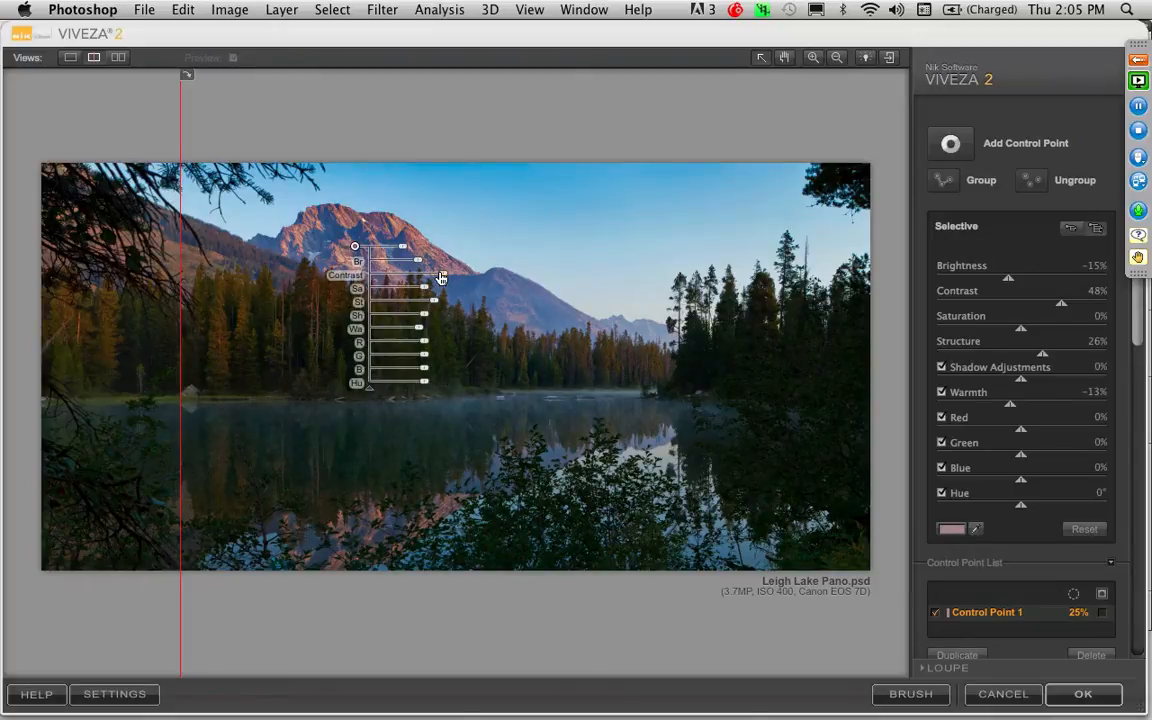
key("super+d")
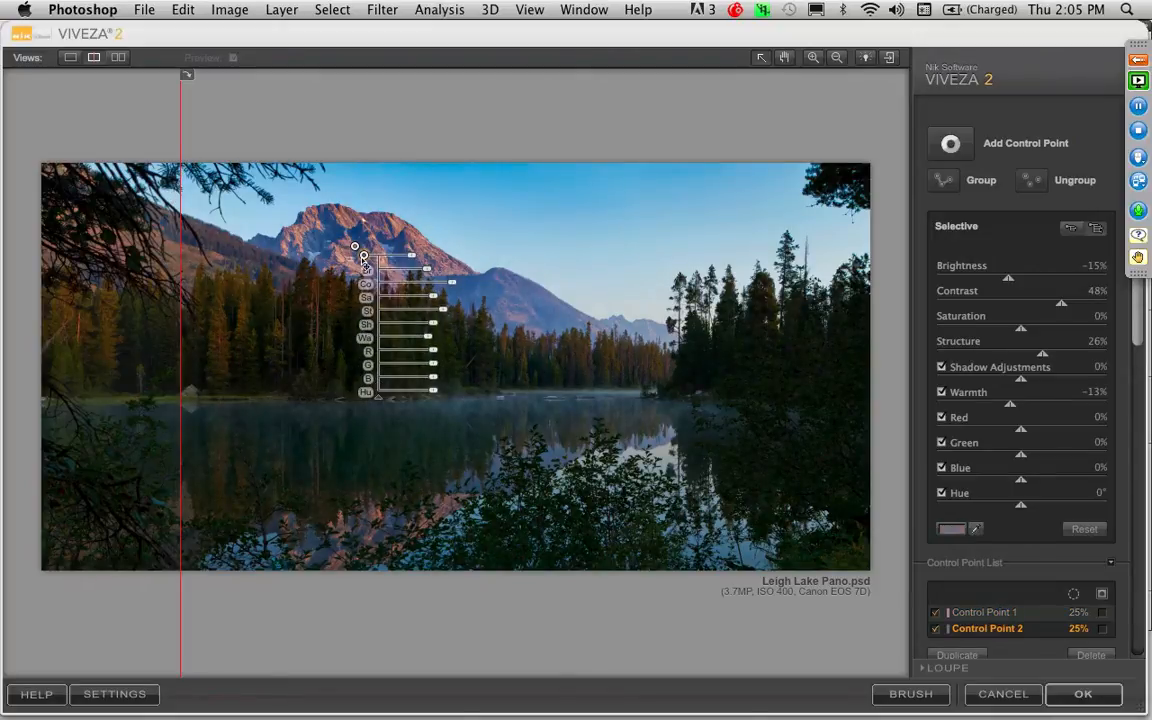
left_click_drag(365, 257, 497, 292)
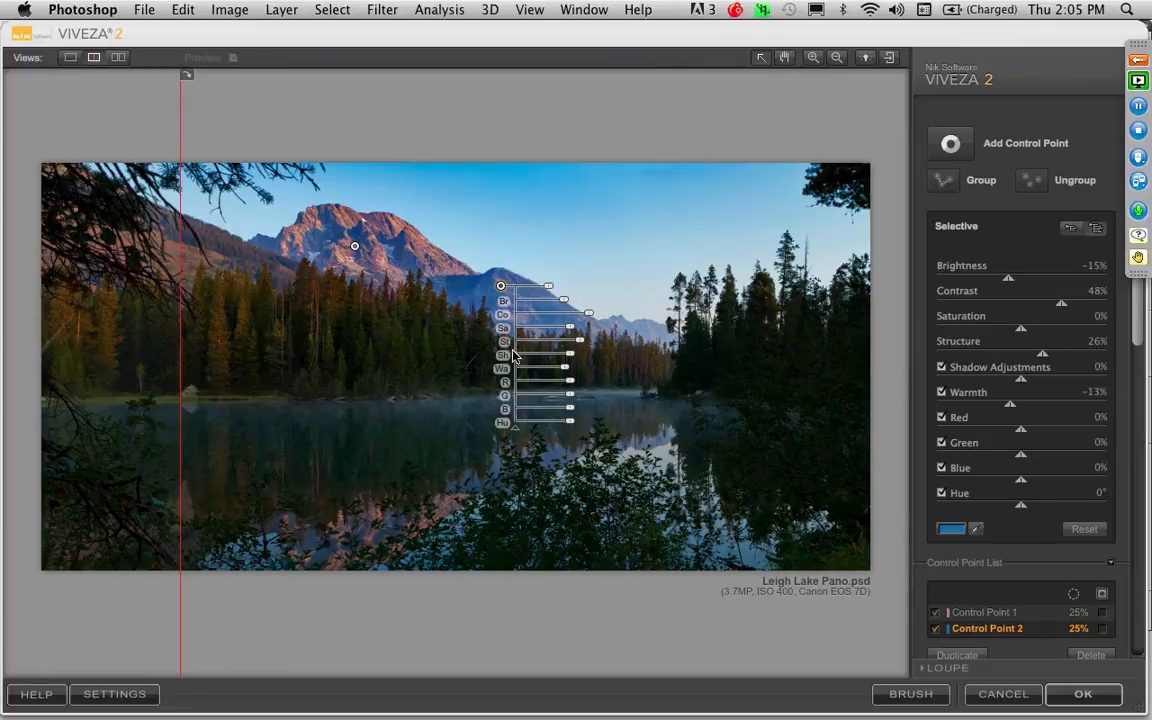
Step: Add a control point on the far-shore trees below the pink mountain with Brightness 11%, Contrast 26% and Structure 13%
left_click(950, 143)
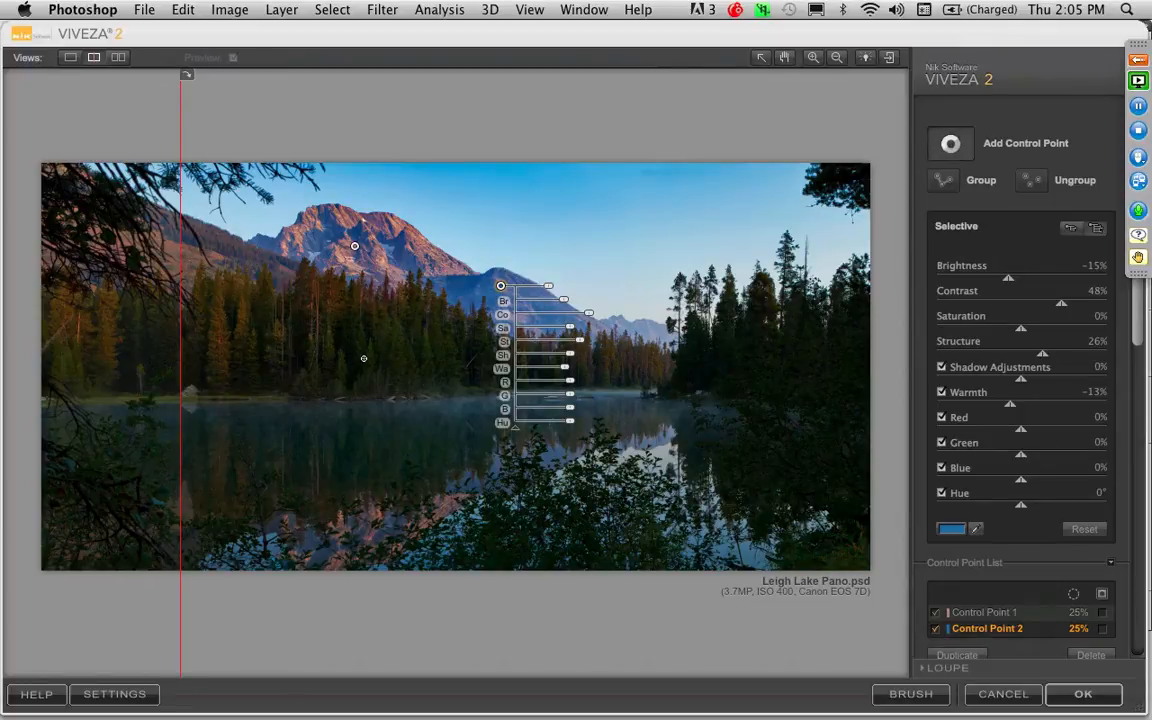
left_click(370, 361)
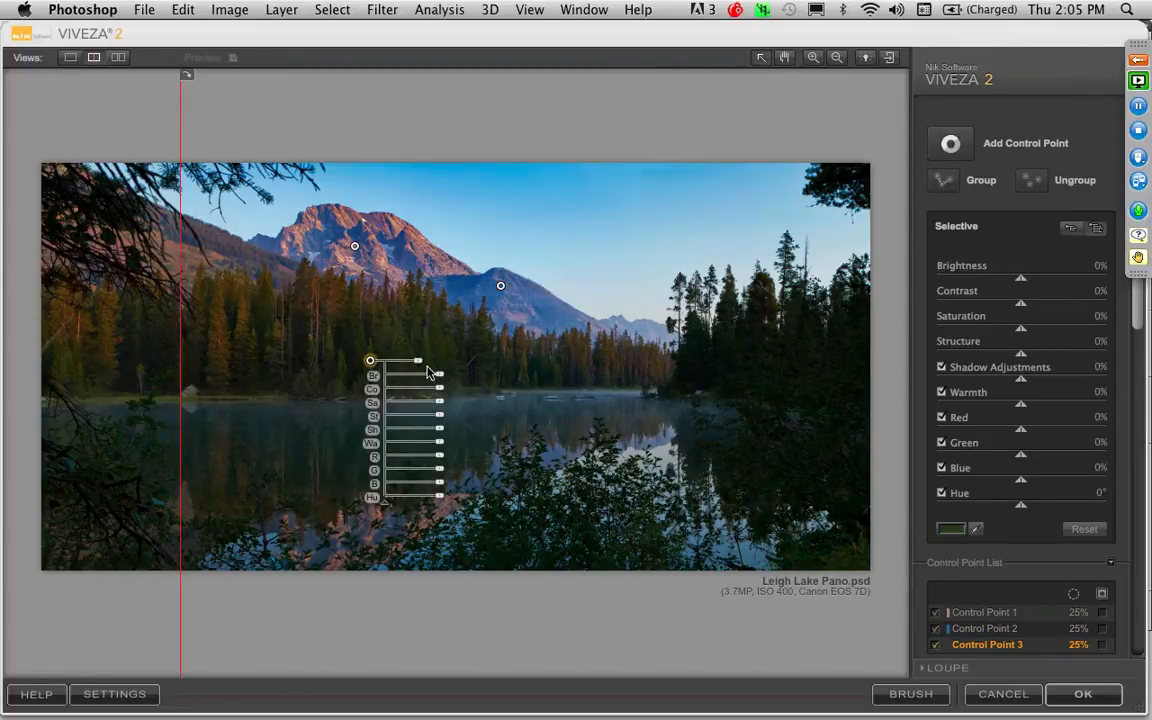
left_click_drag(443, 380, 451, 379)
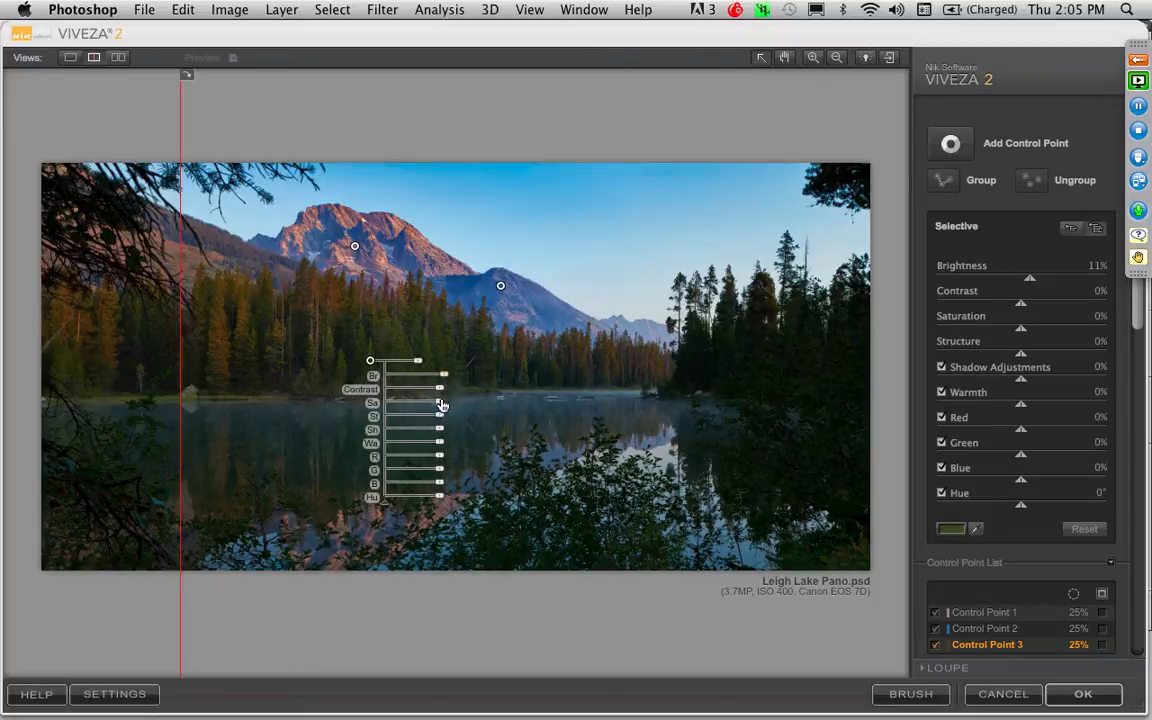
left_click_drag(447, 396, 449, 396)
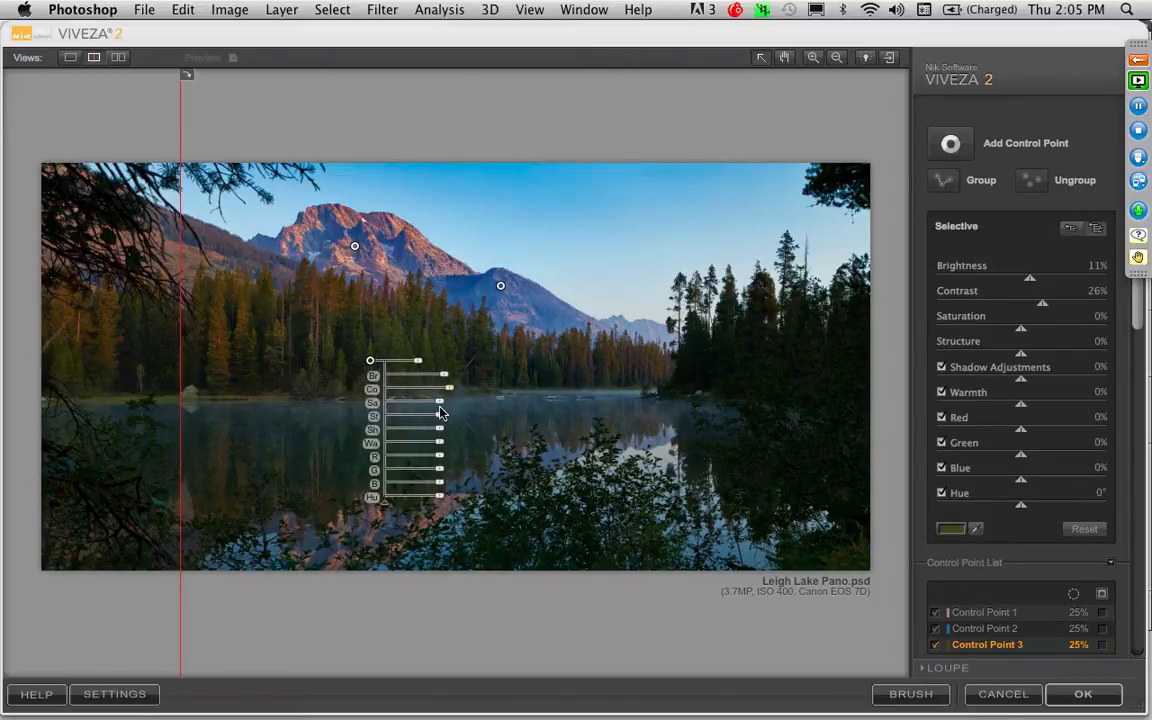
left_click_drag(441, 420, 447, 422)
Step: Add a control point on the dark trees right of the lake with Brightness 11%, and deselect it
left_click(950, 143)
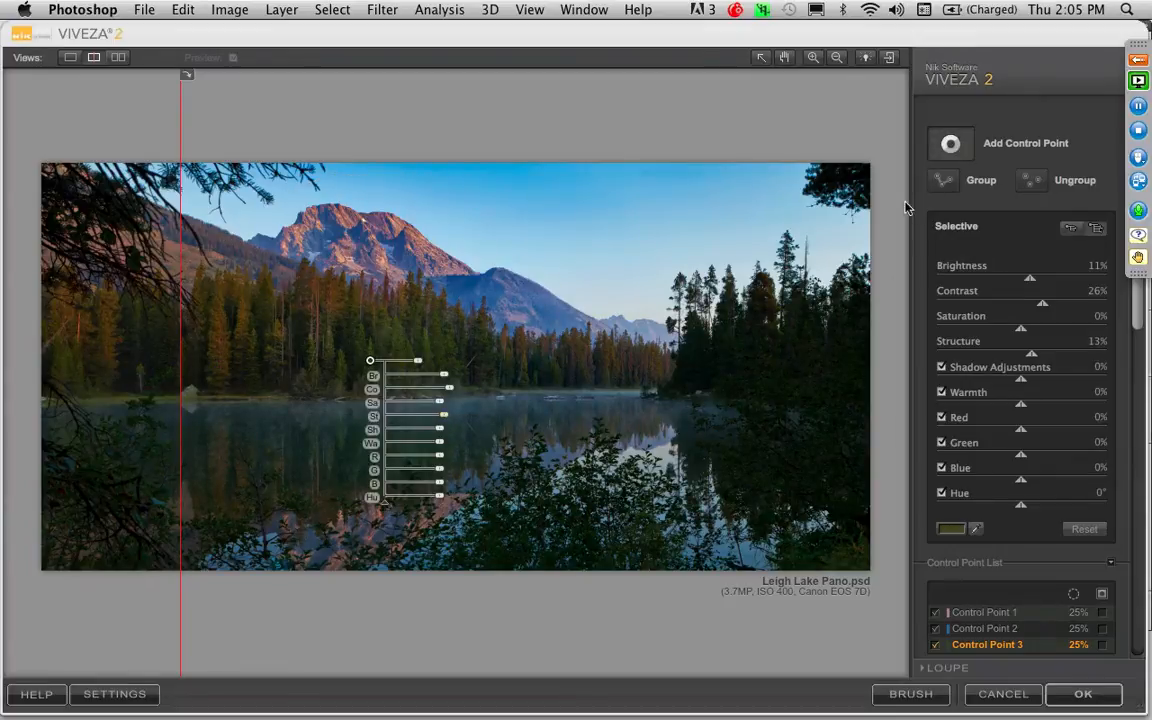
left_click(775, 361)
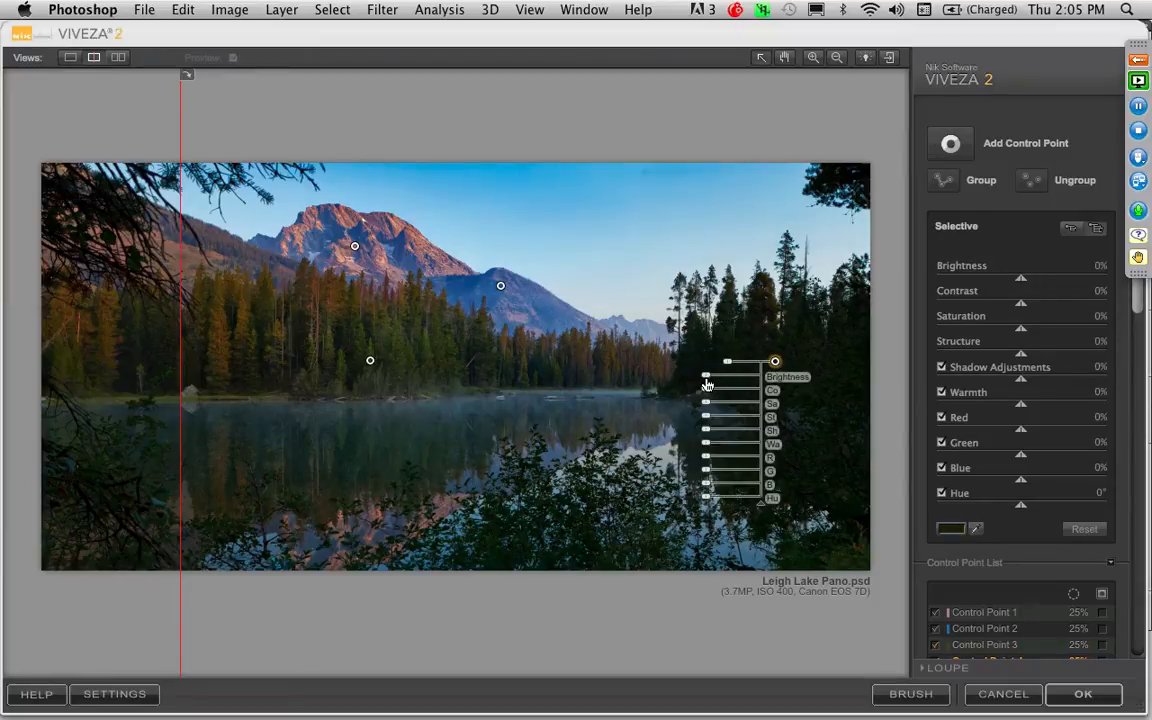
left_click_drag(706, 383, 706, 383)
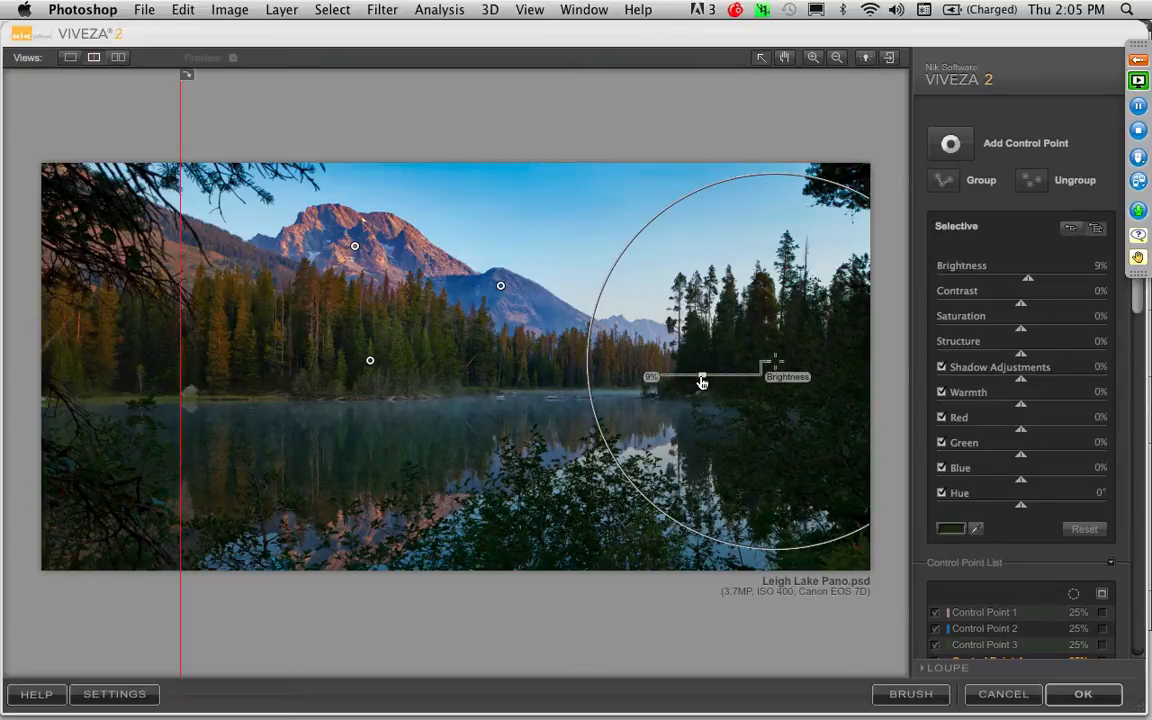
left_click_drag(702, 383, 706, 383)
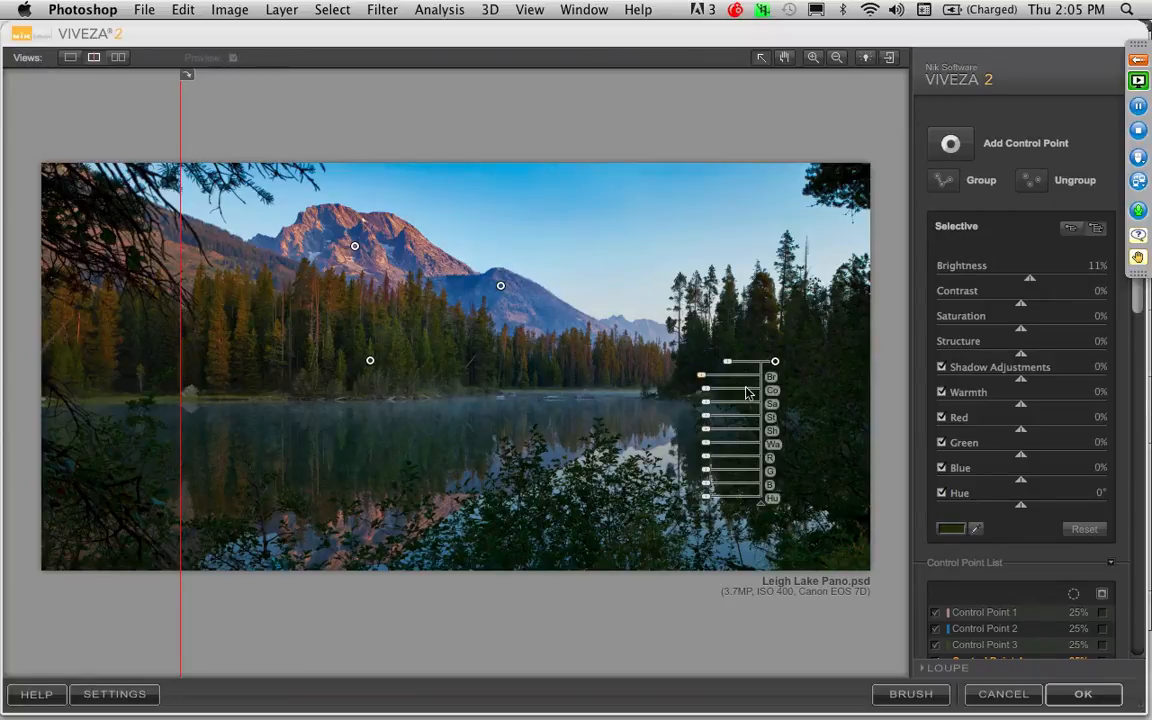
left_click(610, 240)
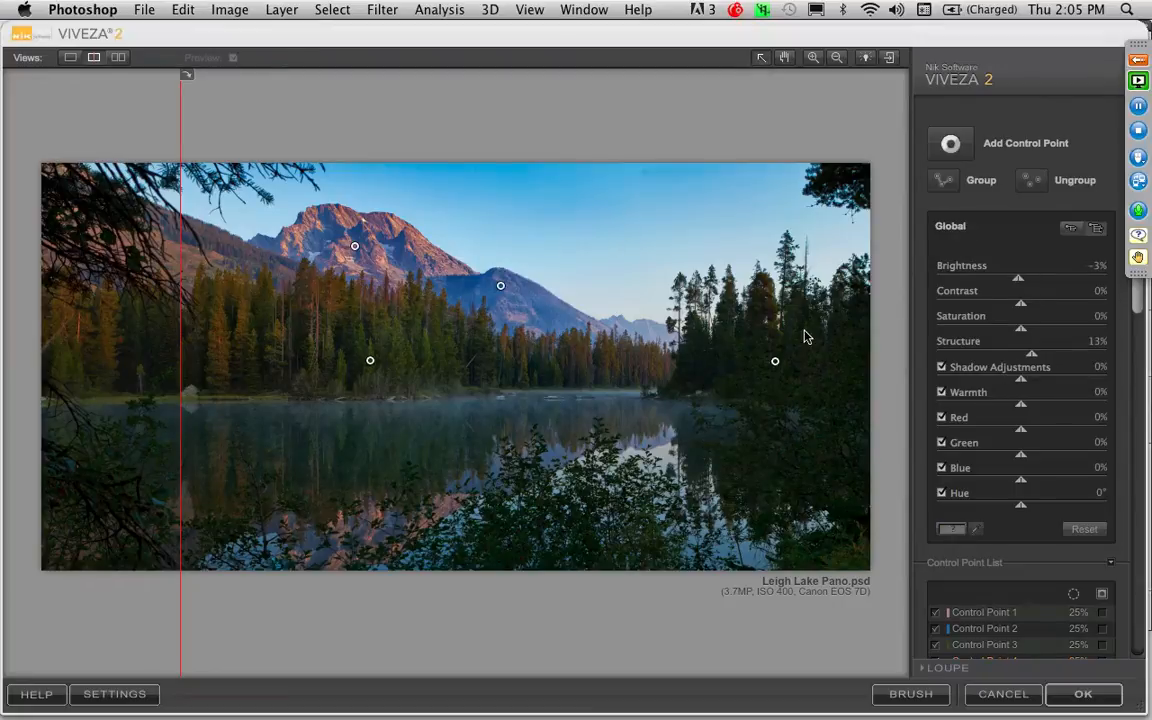
Step: Add a control point in the sky above the dark right-hand trees with Brightness -21%, and deselect it
left_click(950, 143)
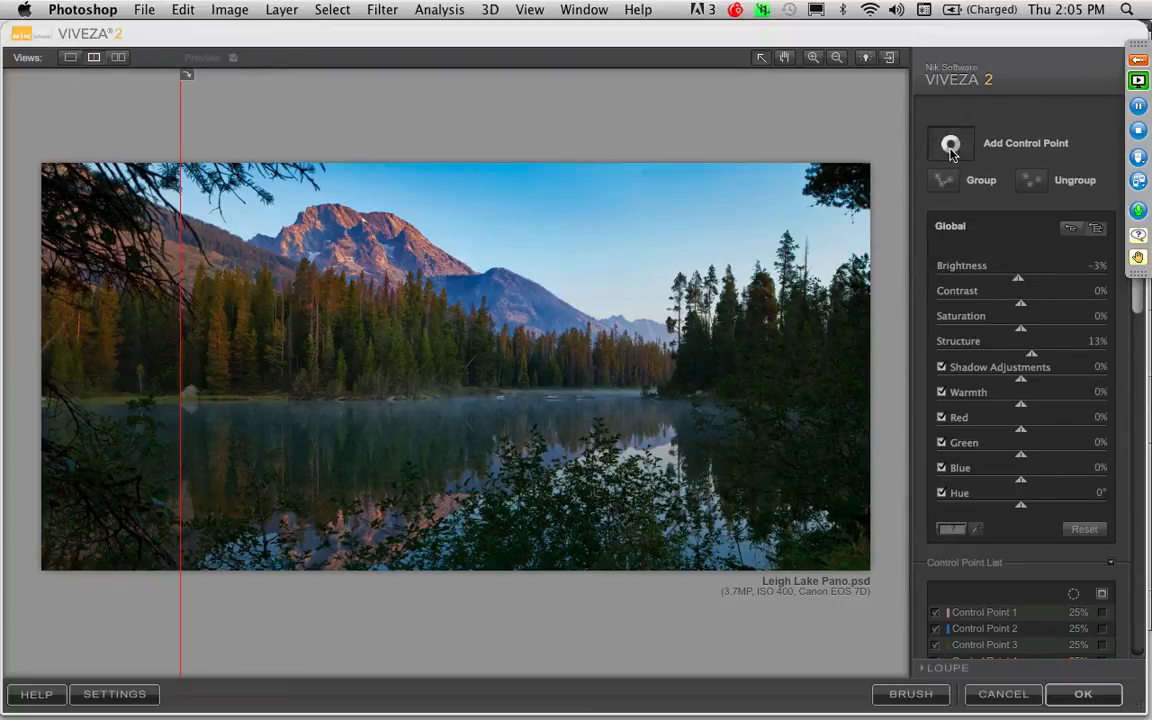
left_click(733, 257)
left_click_drag(665, 266, 673, 276)
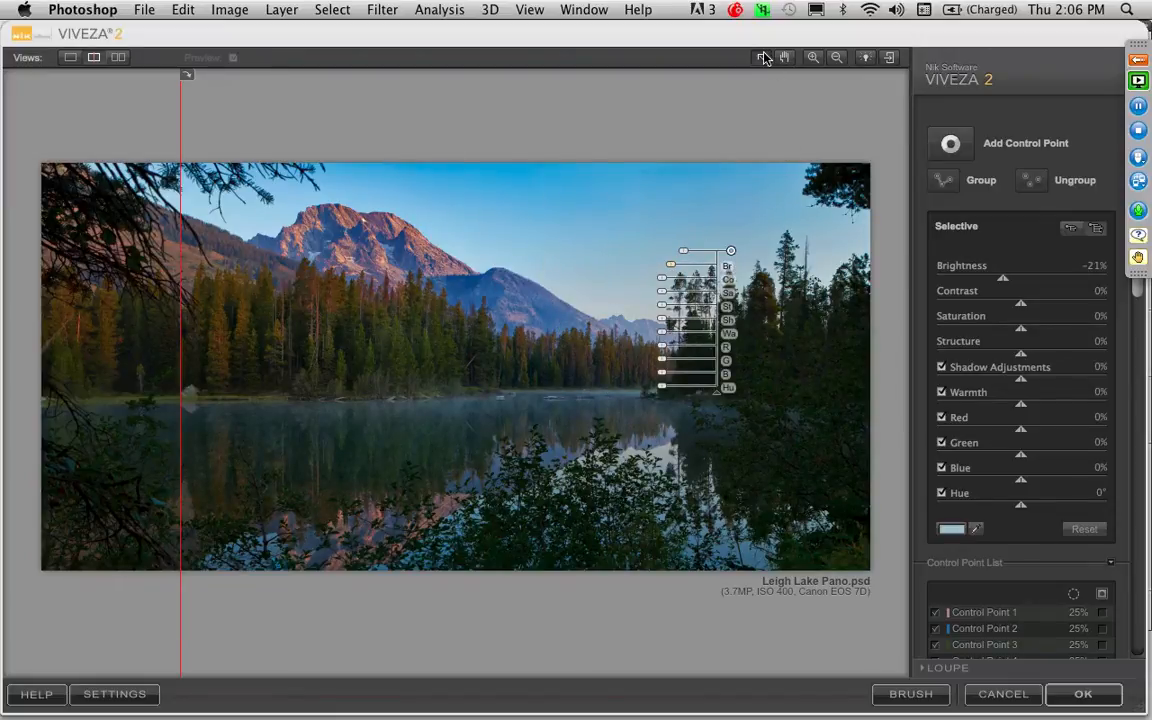
left_click(686, 150)
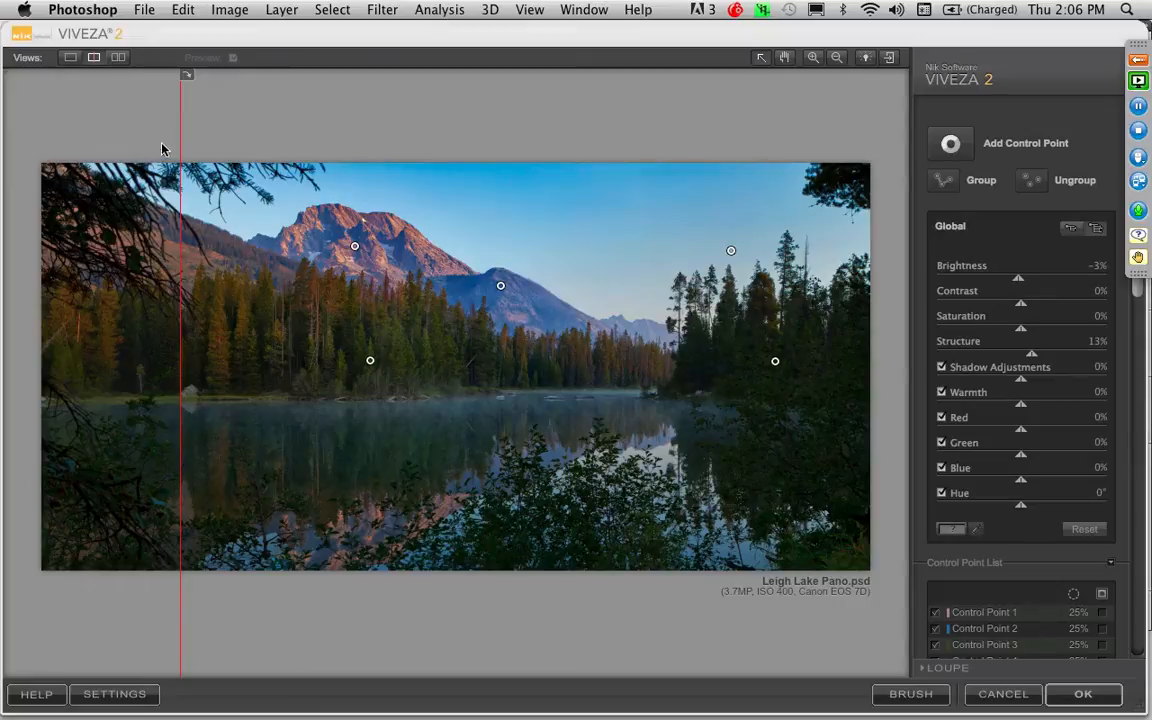
Step: Compare the adjusted image with the original using the split line, and apply the Viveza 2 filter
mouse_move(179, 135)
left_mouse_down()
mouse_move(884, 97)
mouse_move(180, 125)
left_mouse_up()
left_click_drag(321, 184, 150, 200)
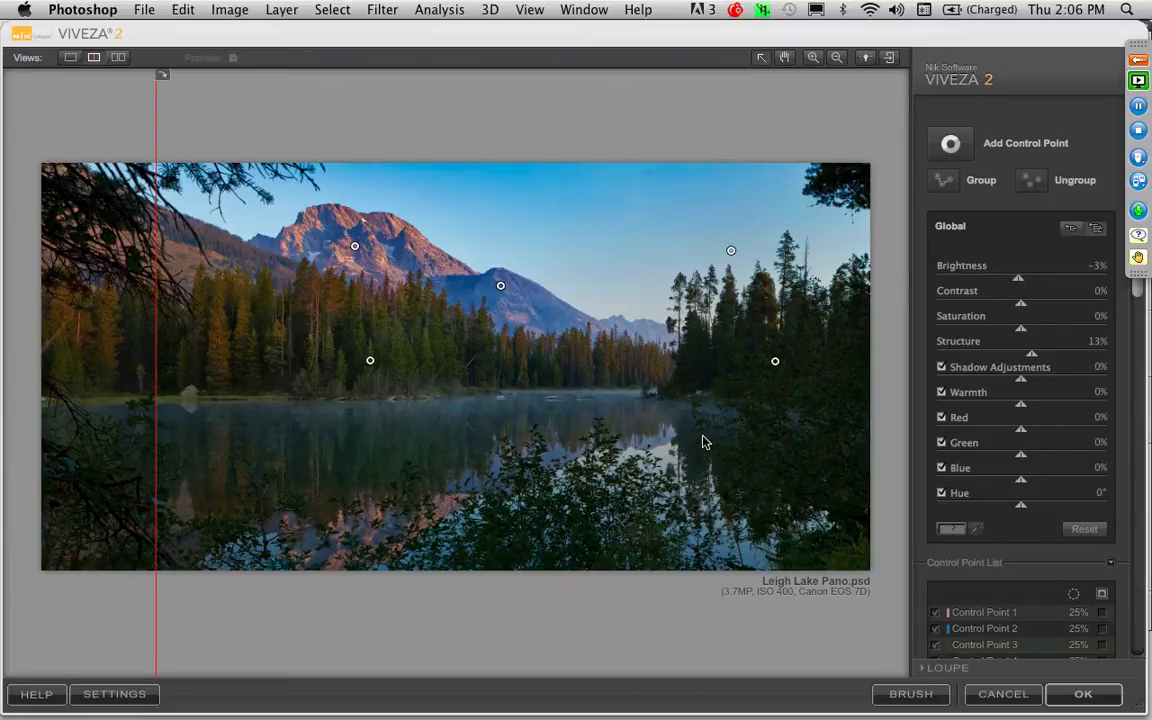
left_click(1085, 694)
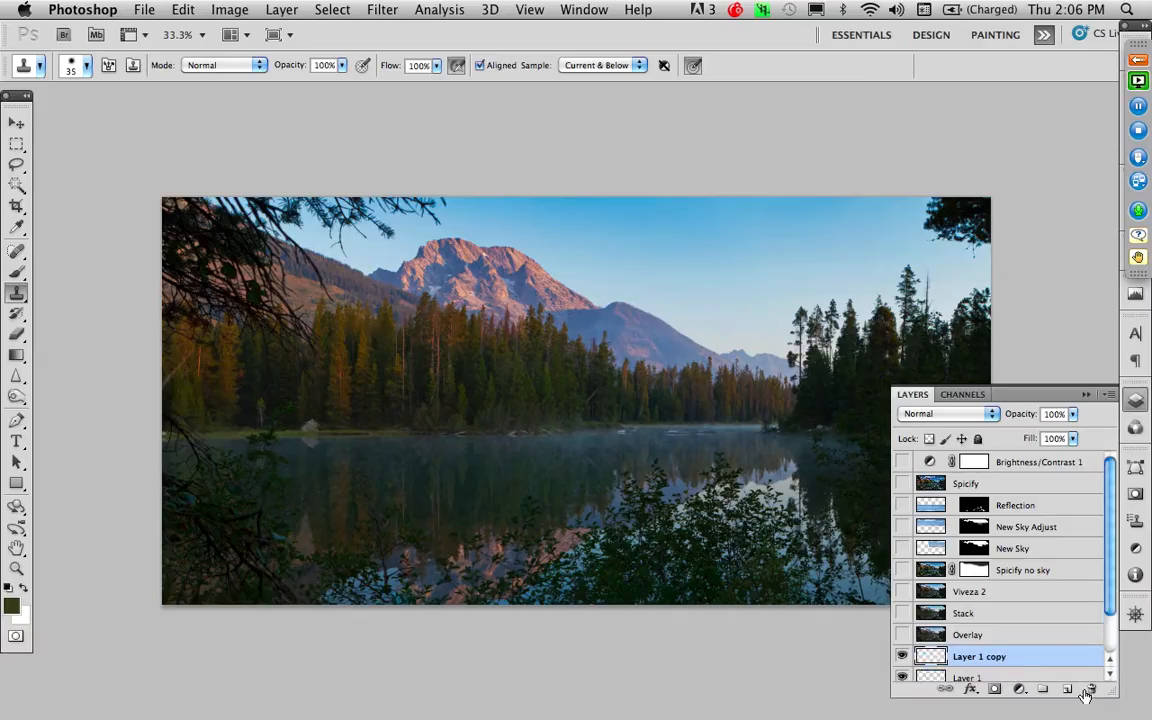
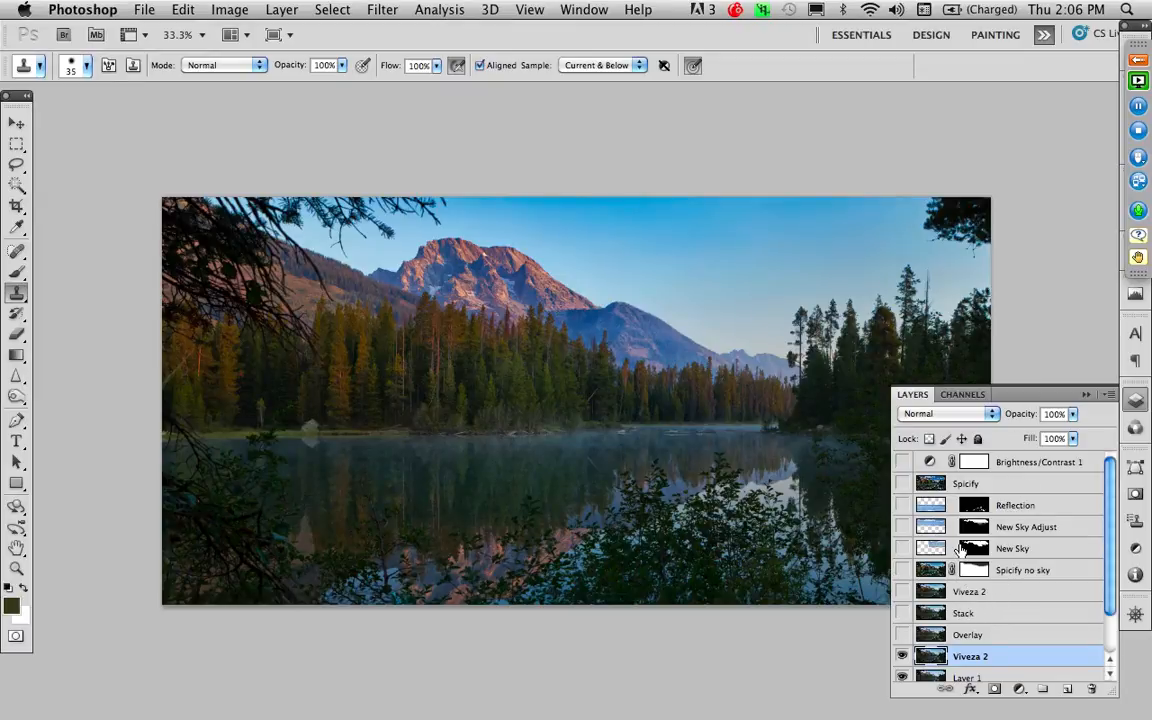
Step: Show the New Sky Adjust, Reflection, Spicify and Brightness/Contrast 1 layers, and select the Spicify layer
left_click(902, 527)
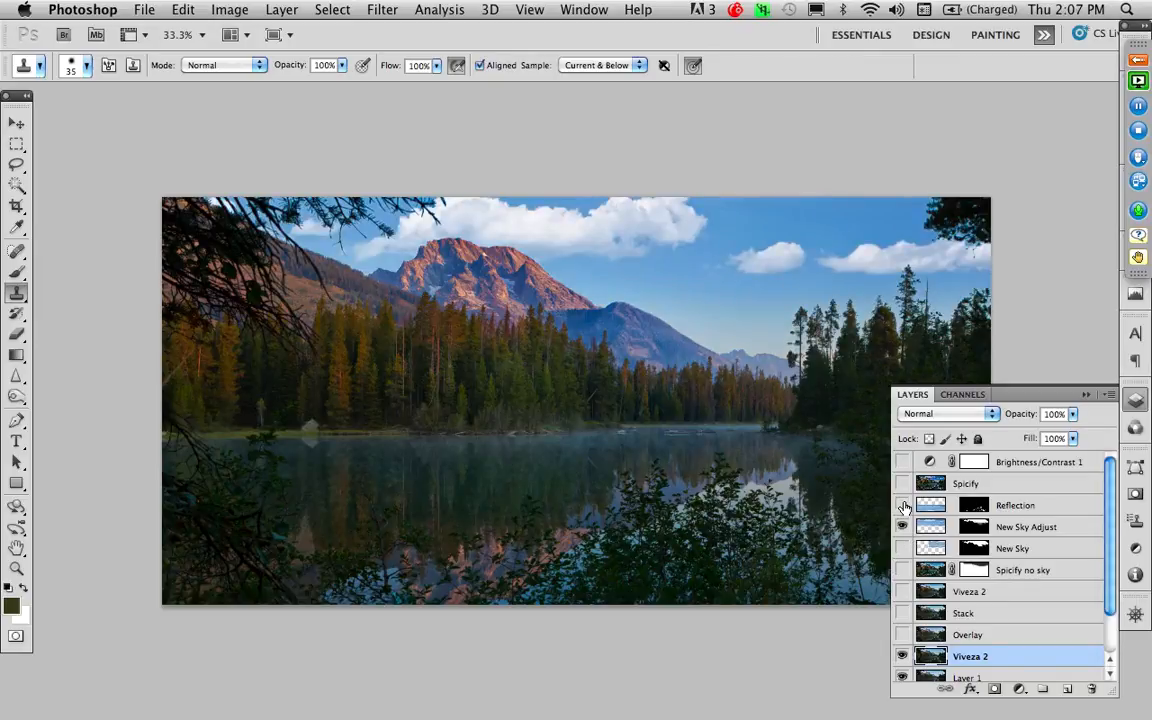
left_click(902, 505)
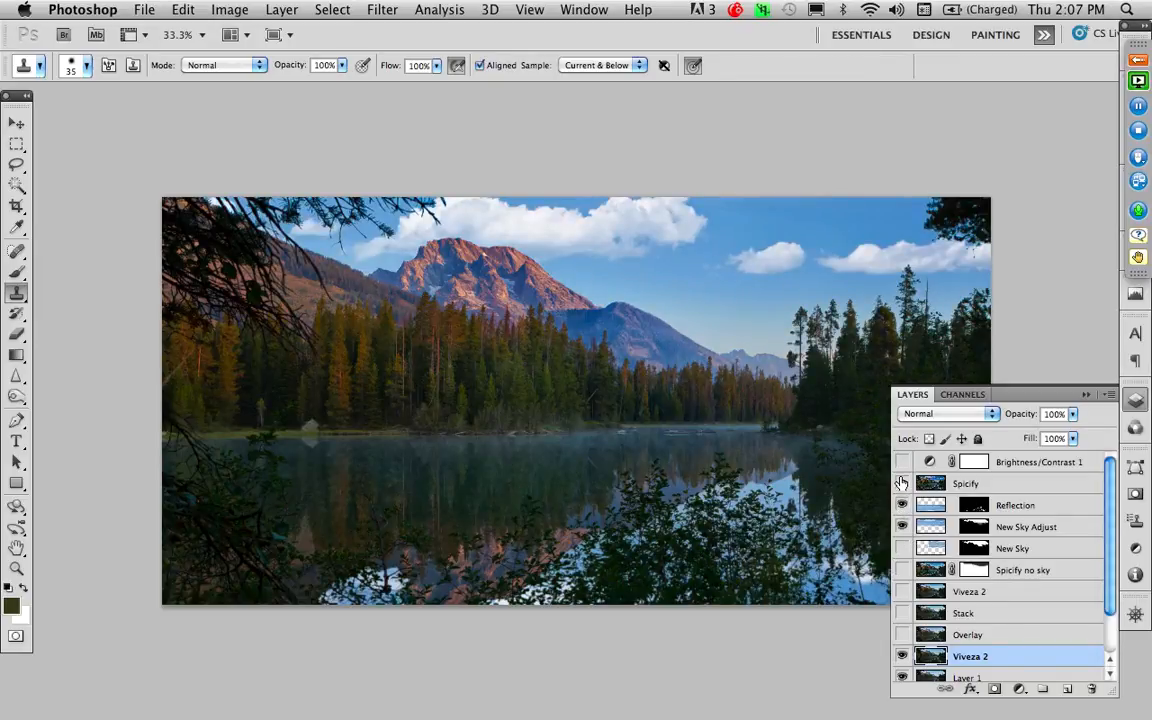
left_click(902, 483)
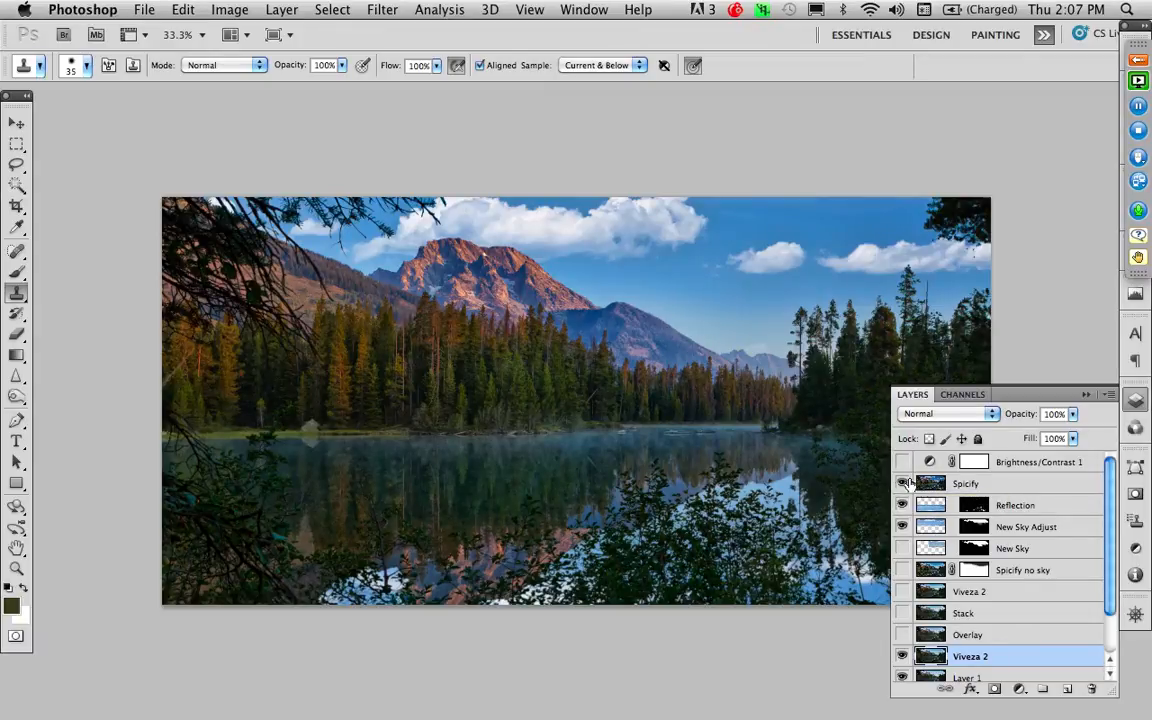
left_click(927, 485)
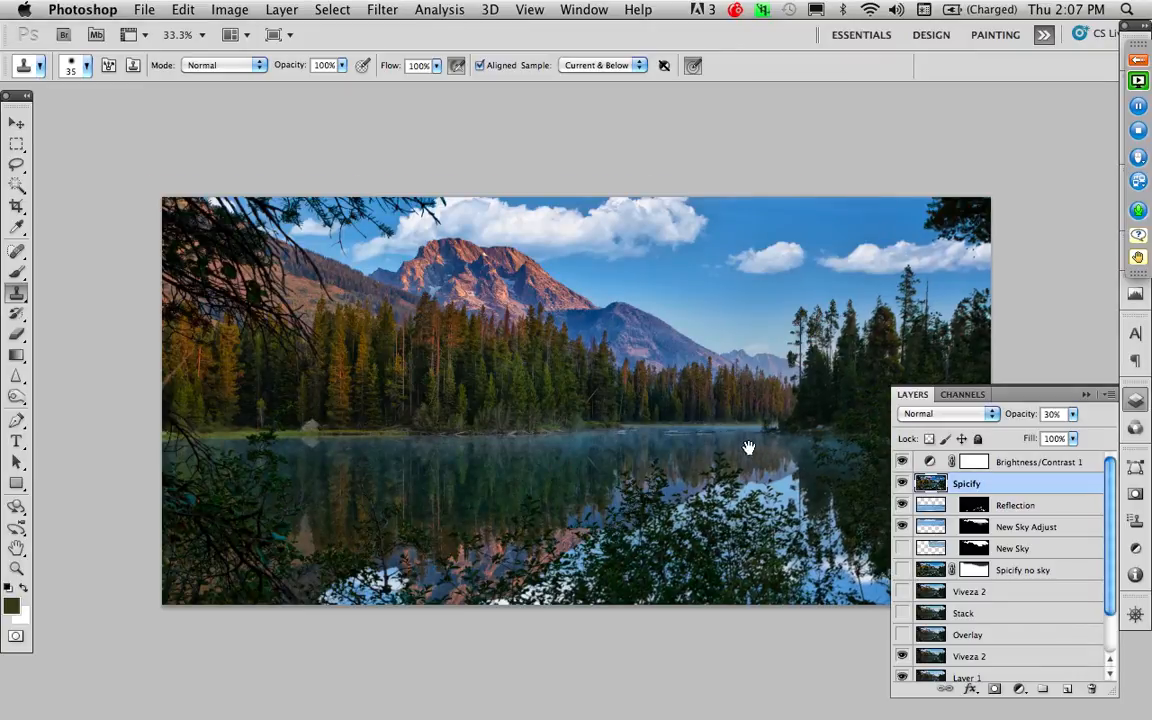
Step: Review the finished panorama full screen at 100% and fitted to the screen, dismiss the clone stamp alert, and bring the panels back
mouse_move(748, 447)
left_mouse_down()
mouse_move(733, 411)
mouse_move(681, 406)
left_mouse_up()
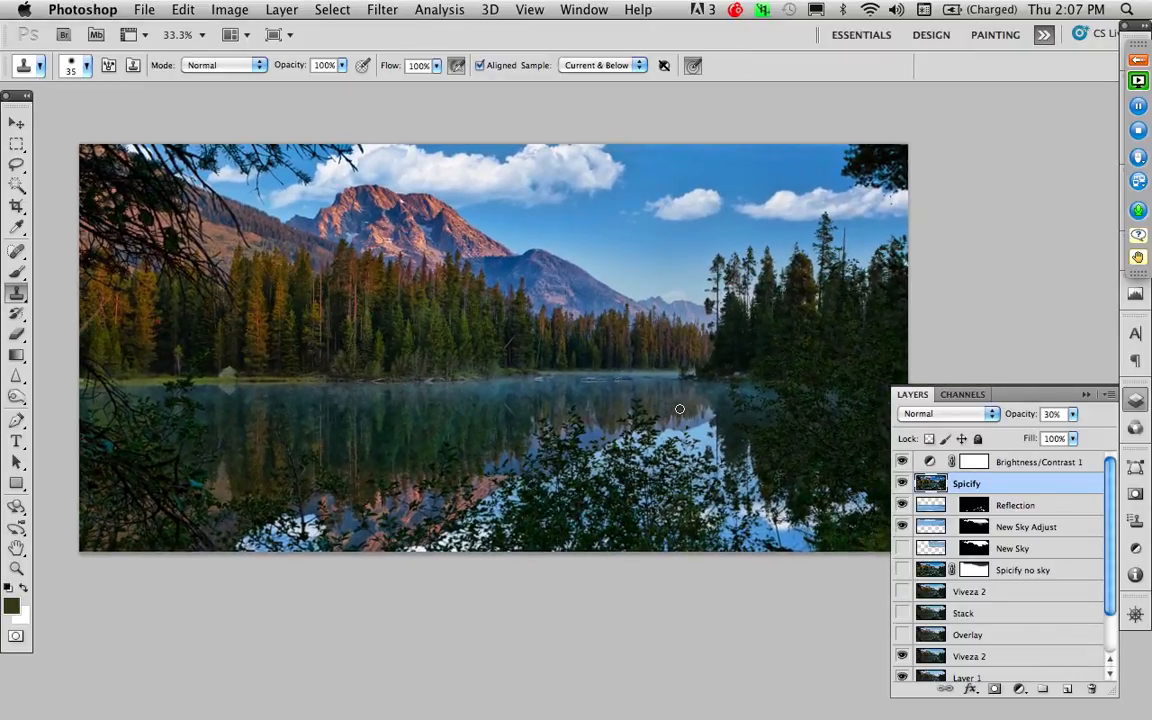
key("f")
key("super+1")
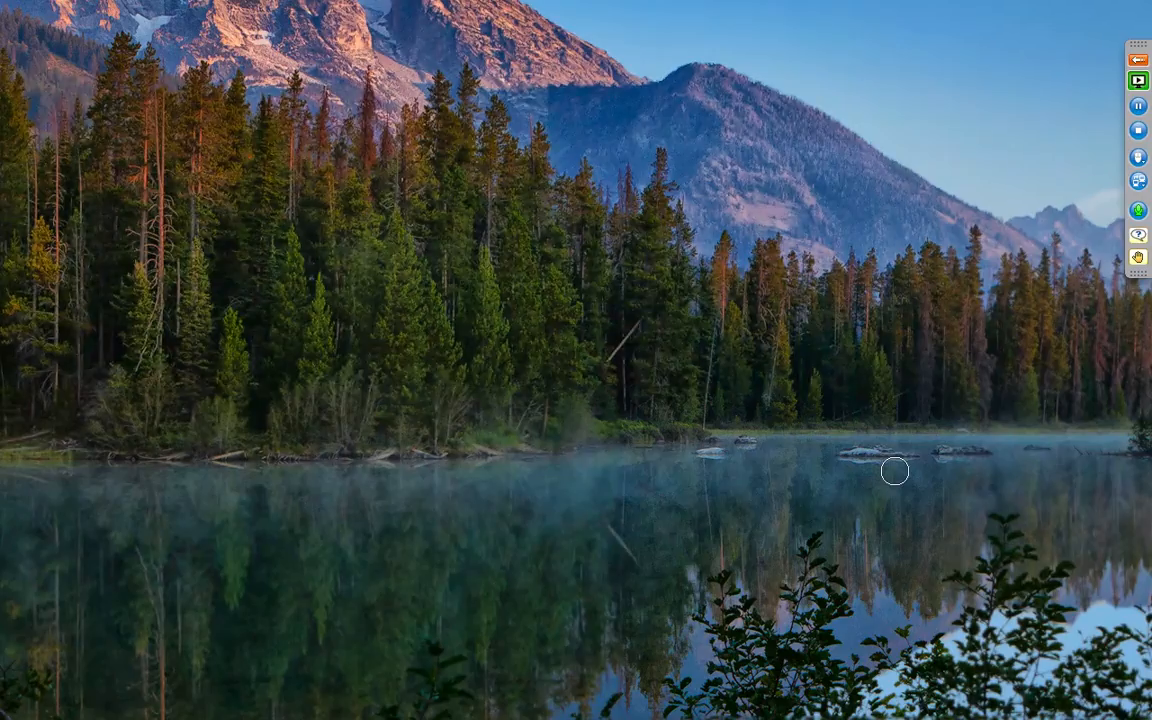
key("super+0")
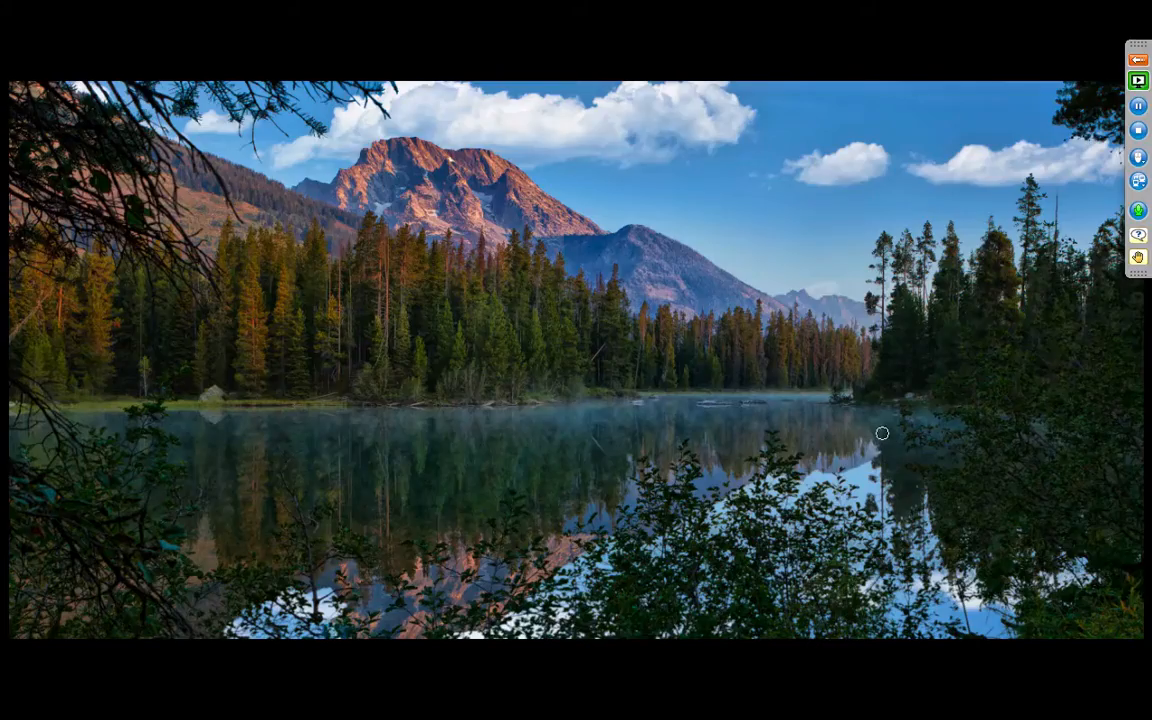
left_click(1103, 538)
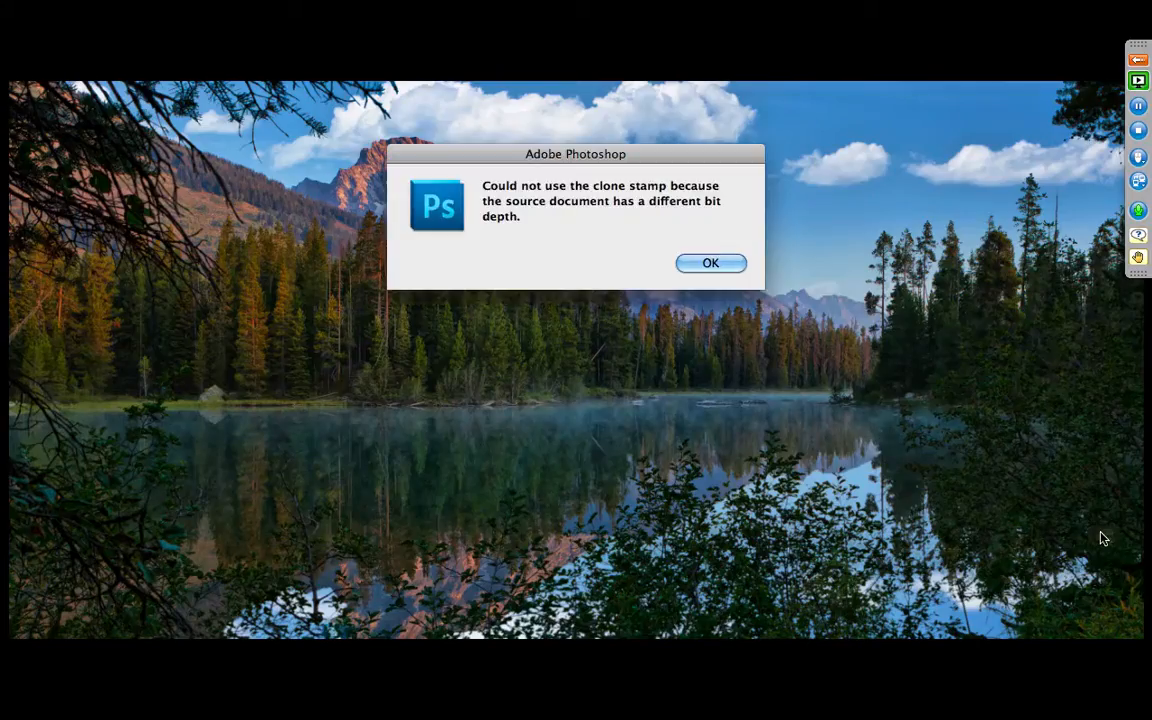
left_click(710, 263)
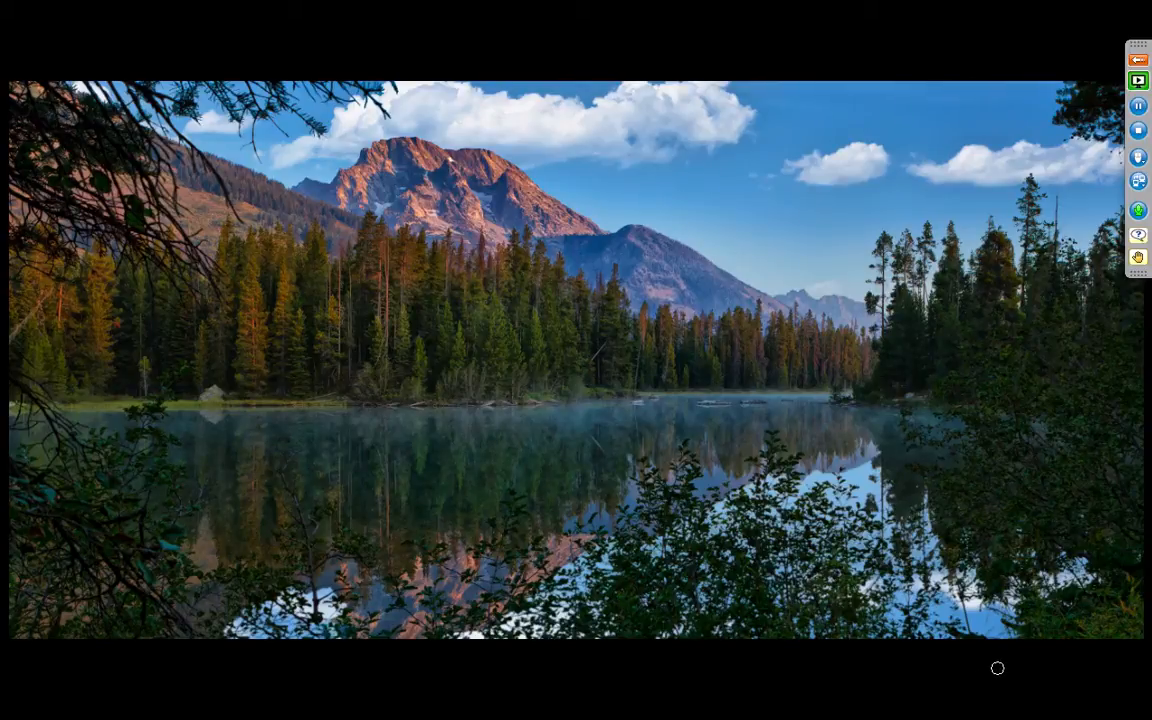
key("Tab")
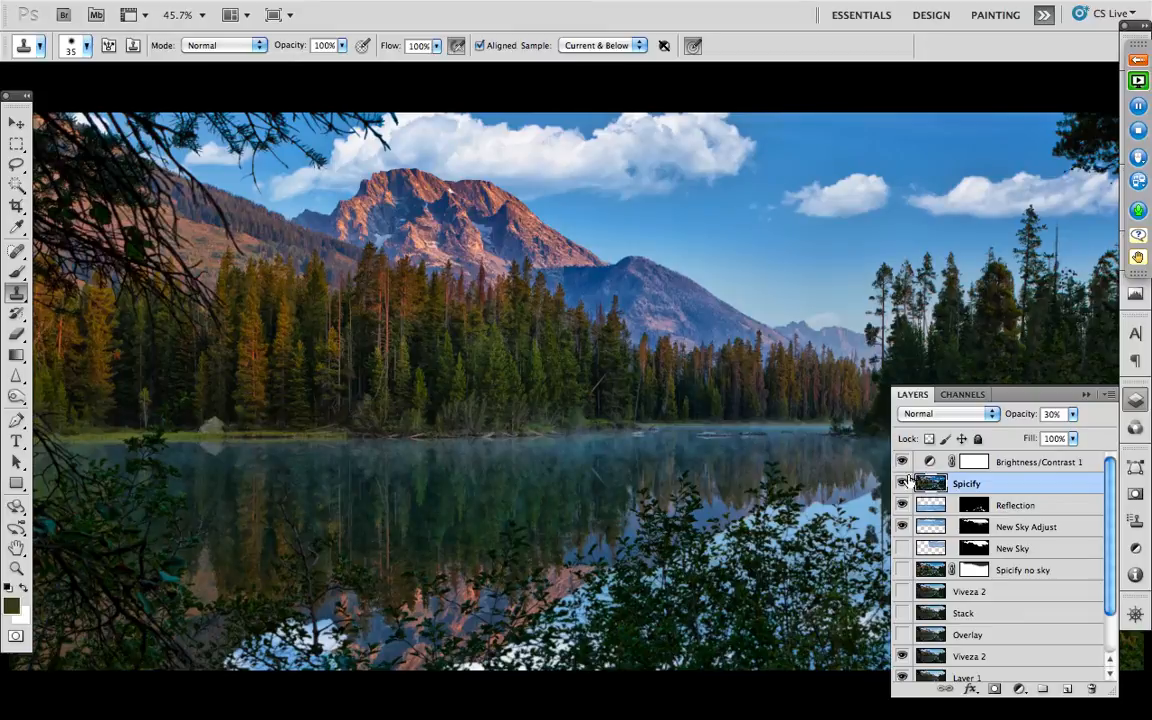
Step: Compare the finished layer stack with the original Background by hiding the layers above it and showing the finished layers again
left_click_drag(904, 485, 906, 693)
left_click(903, 671)
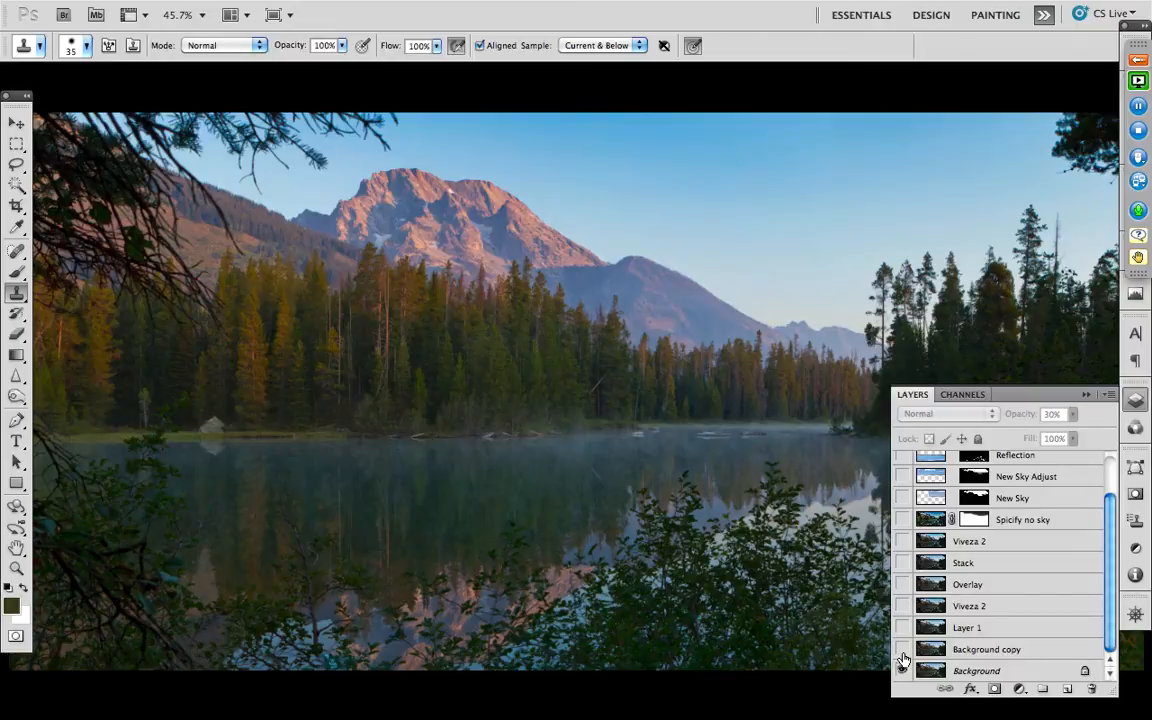
left_click_drag(903, 660, 904, 563)
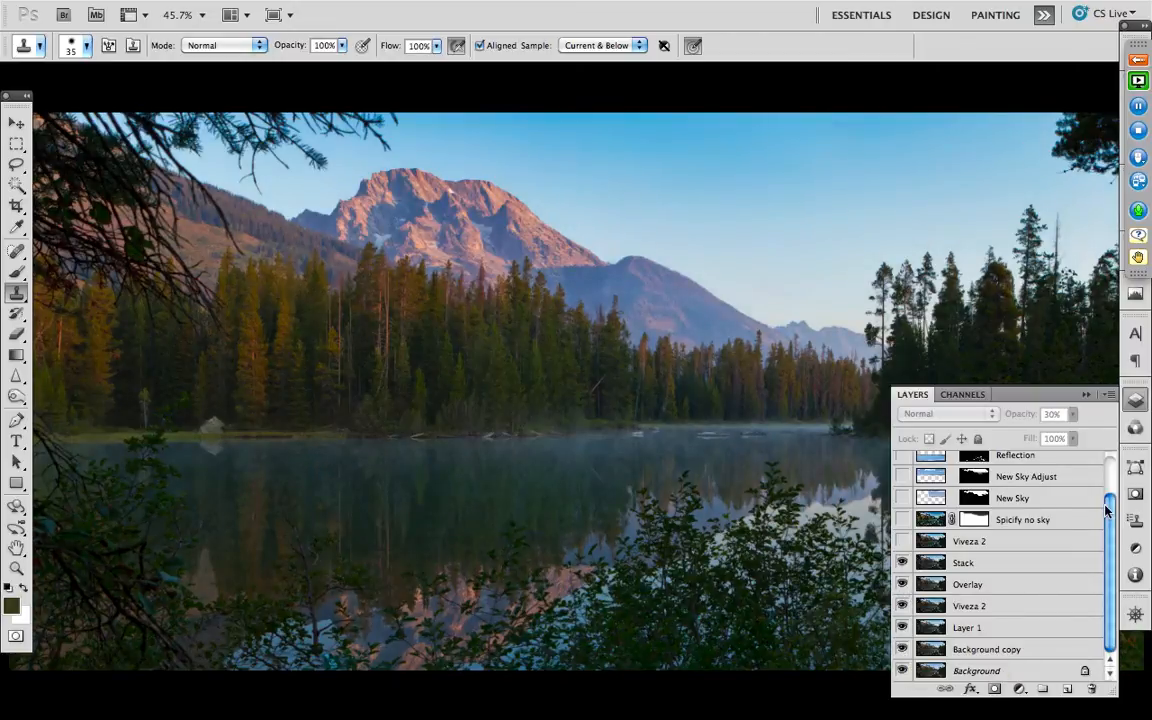
left_click_drag(1107, 511, 1107, 478)
left_click(902, 483)
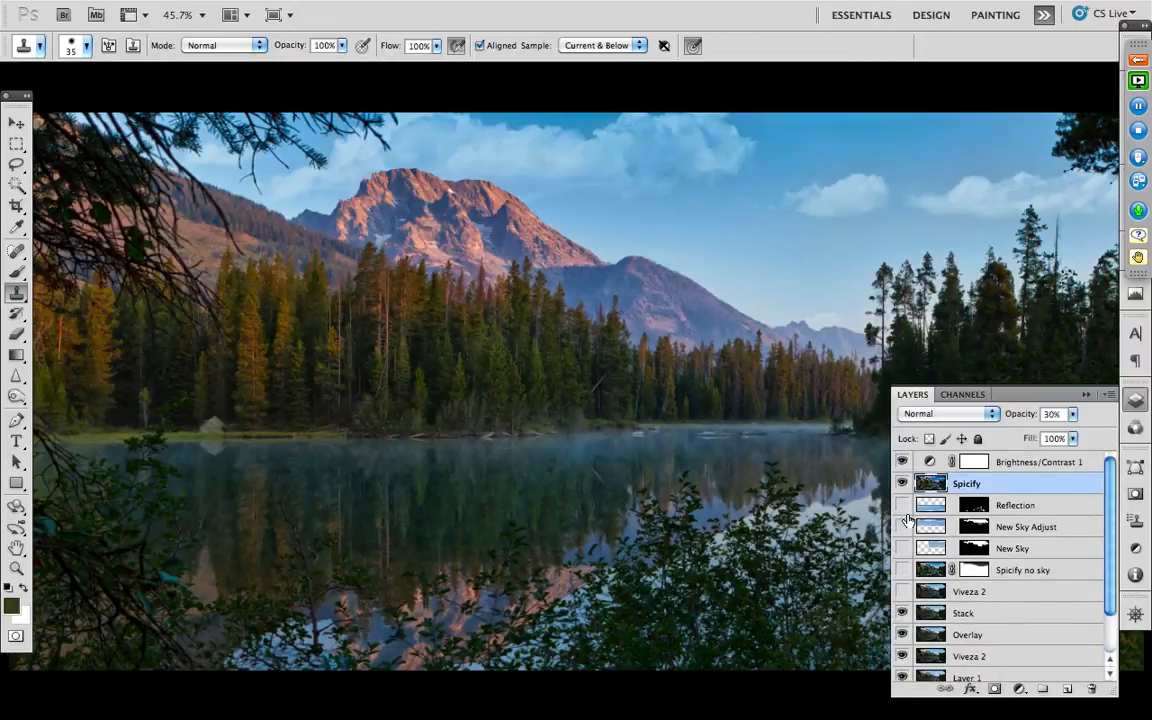
left_click(902, 505)
left_click(902, 526)
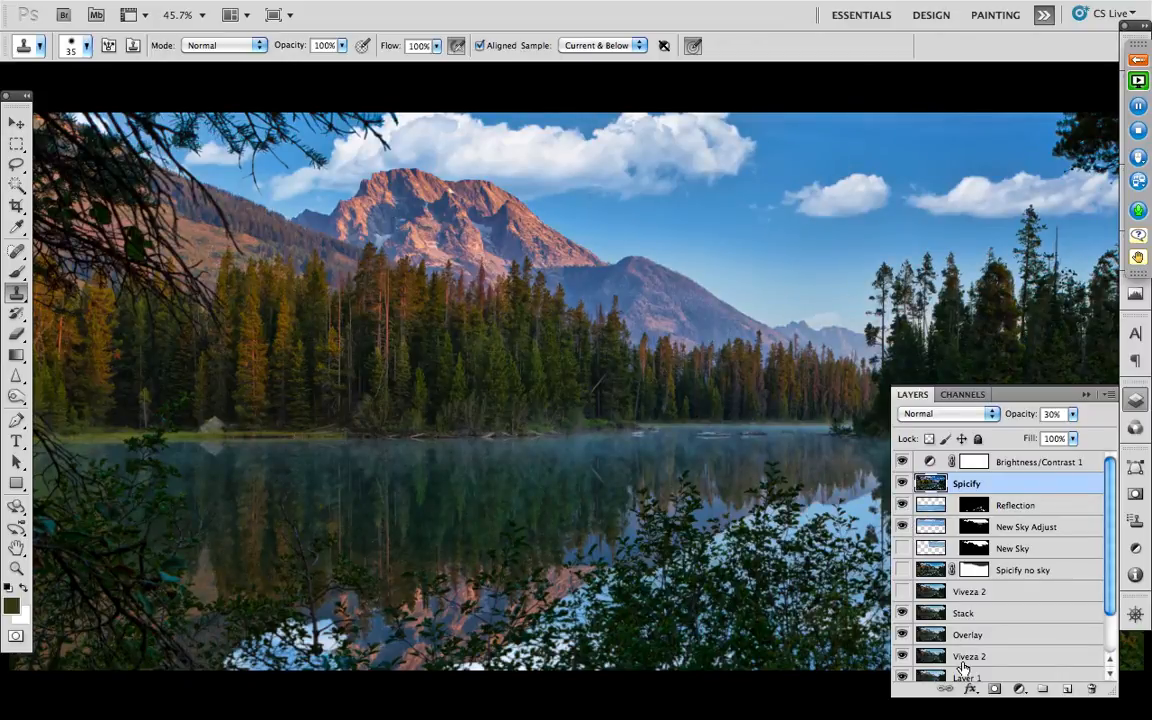
Step: Close Leigh Lake Pano.psd without saving changes, and close the remaining Leigh Lake image
key("super+w")
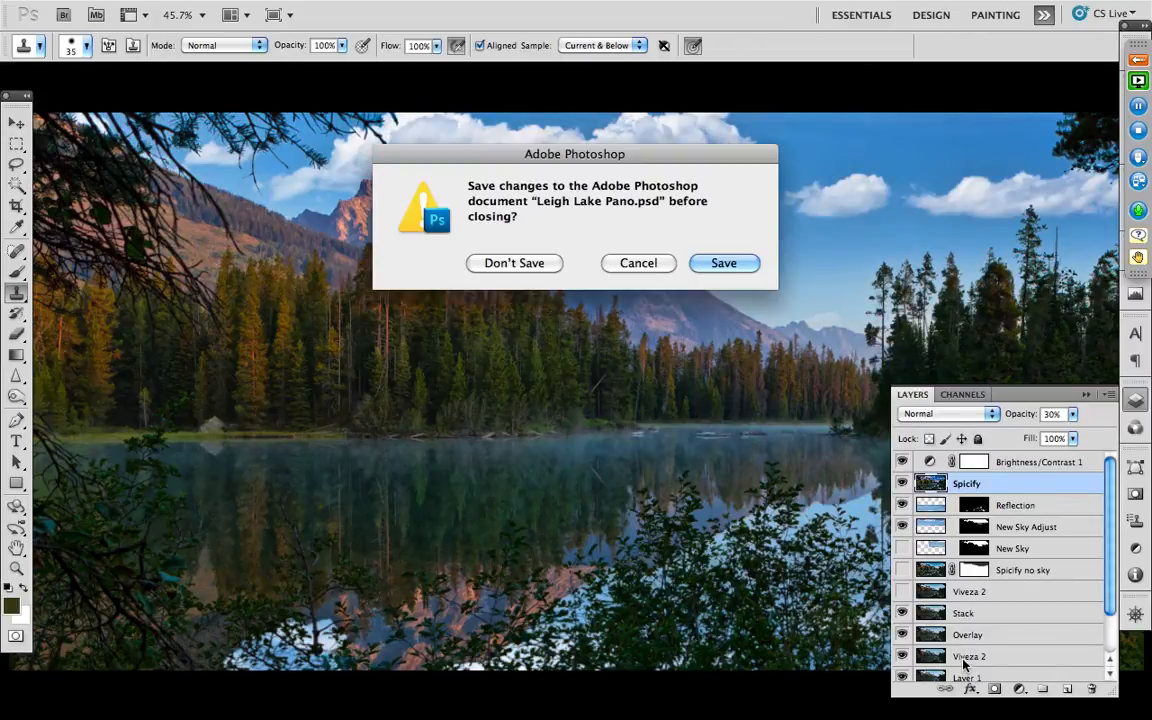
left_click(515, 262)
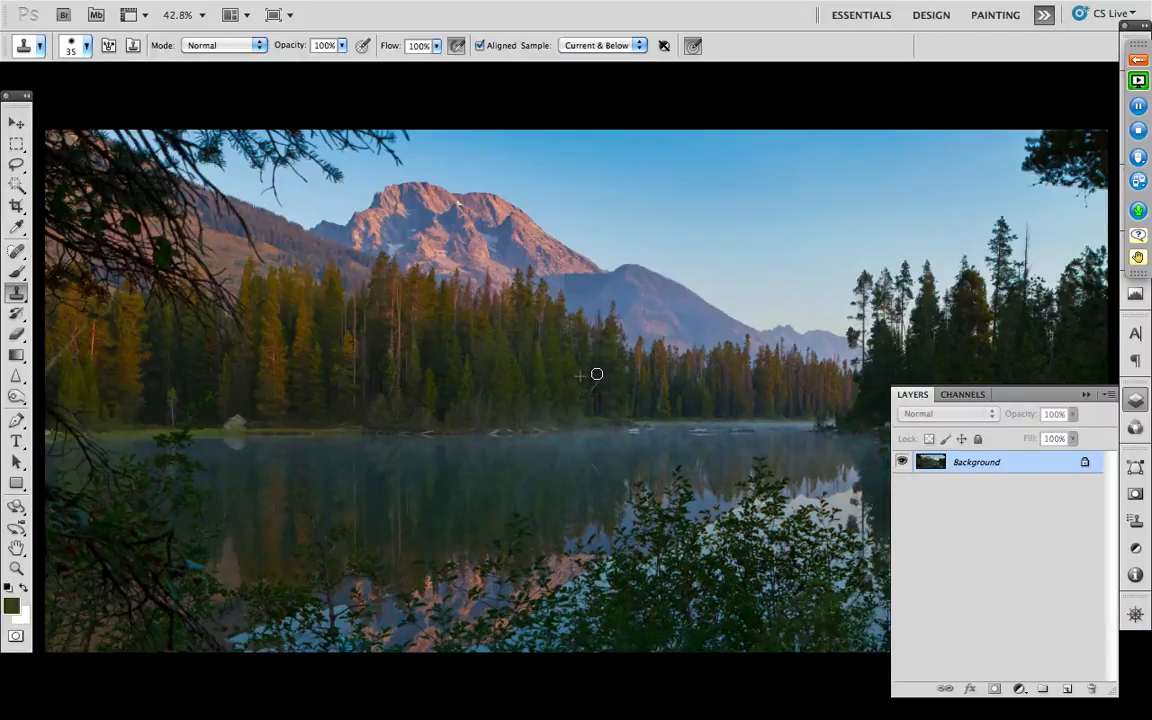
key("super+w")
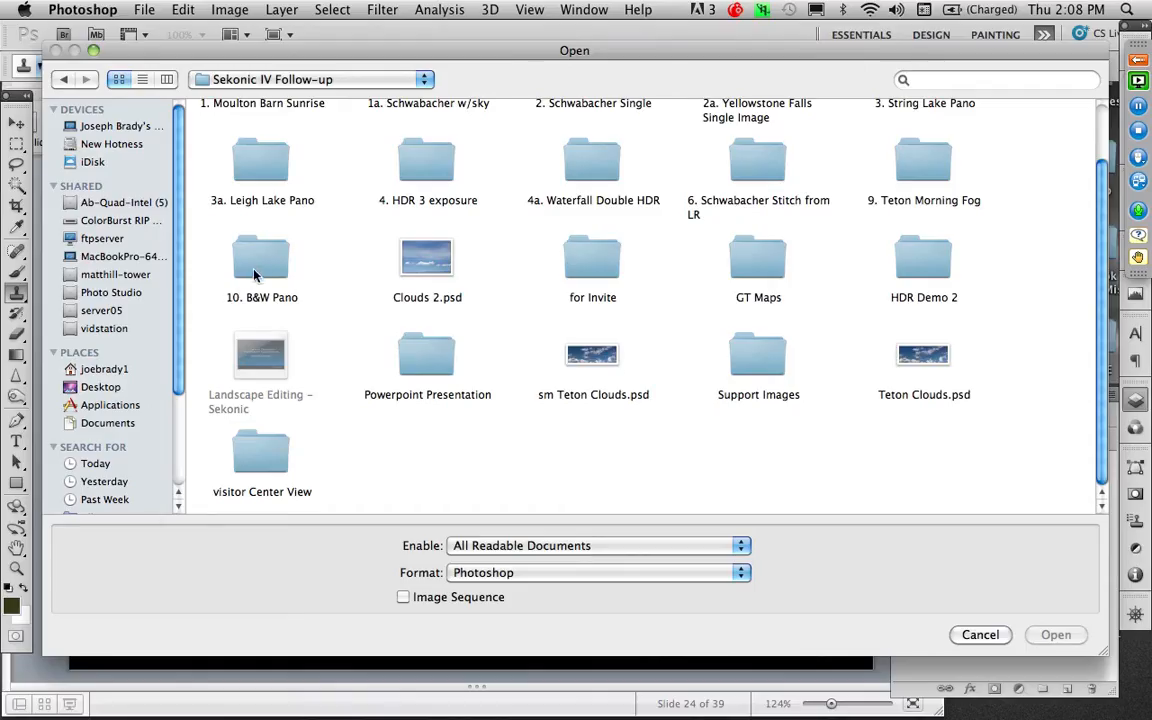
Step: Open Jackson Lake-1.jpg and Jackson Lake-2.jpg from the 10. B&W Pano folder, and view both images in full screen mode
double_click(259, 262)
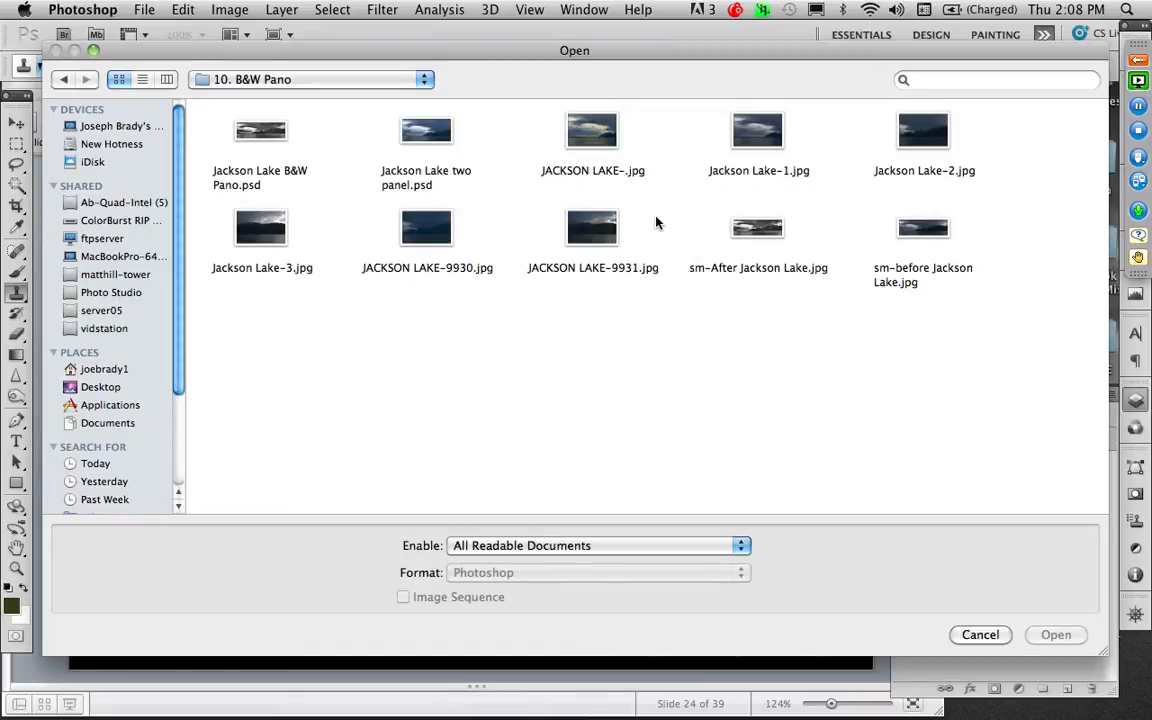
left_click(768, 160)
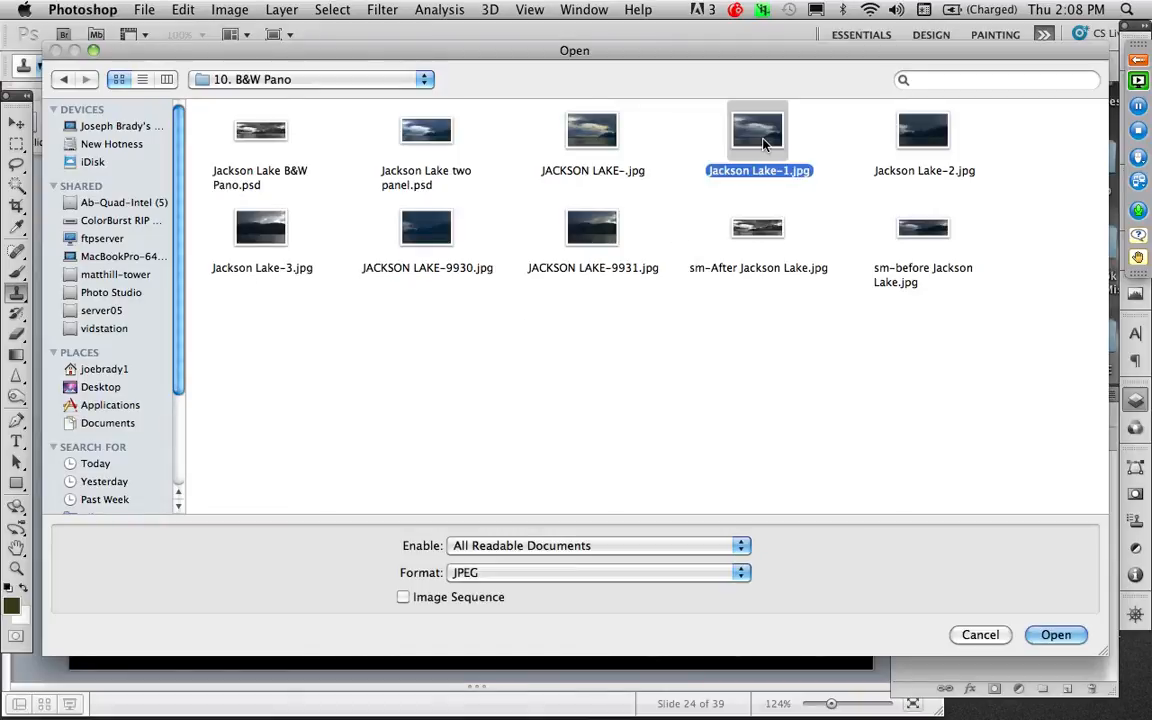
left_click(928, 135, "shift")
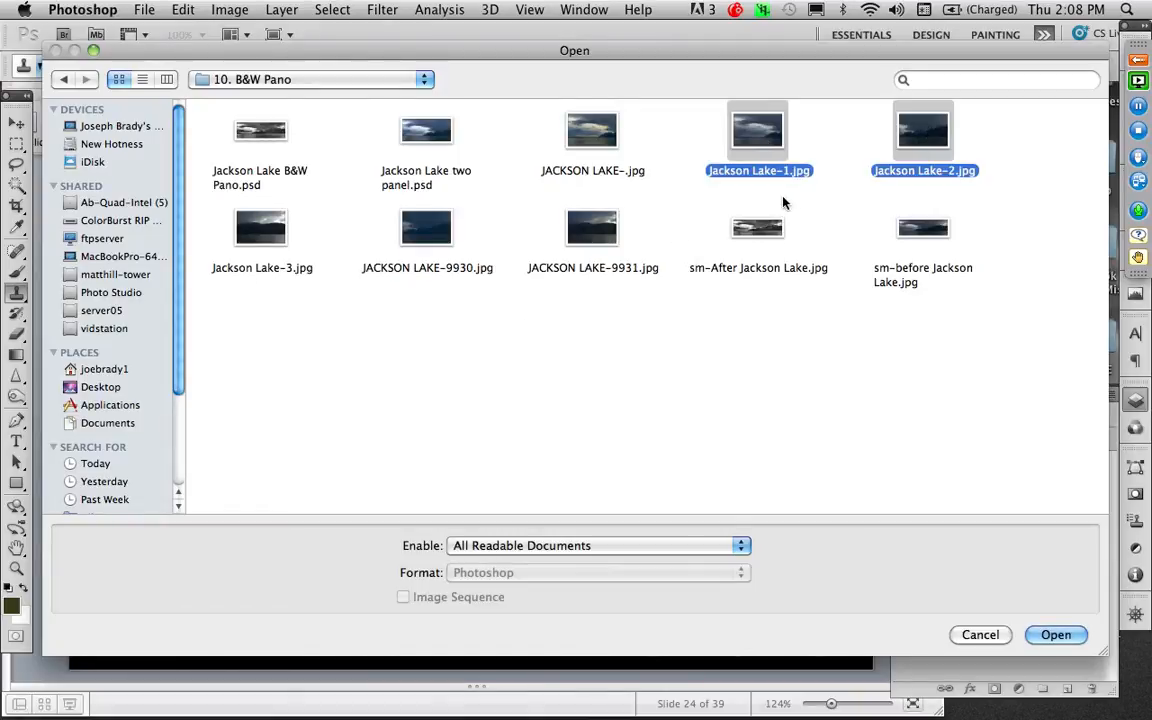
left_click(1056, 634)
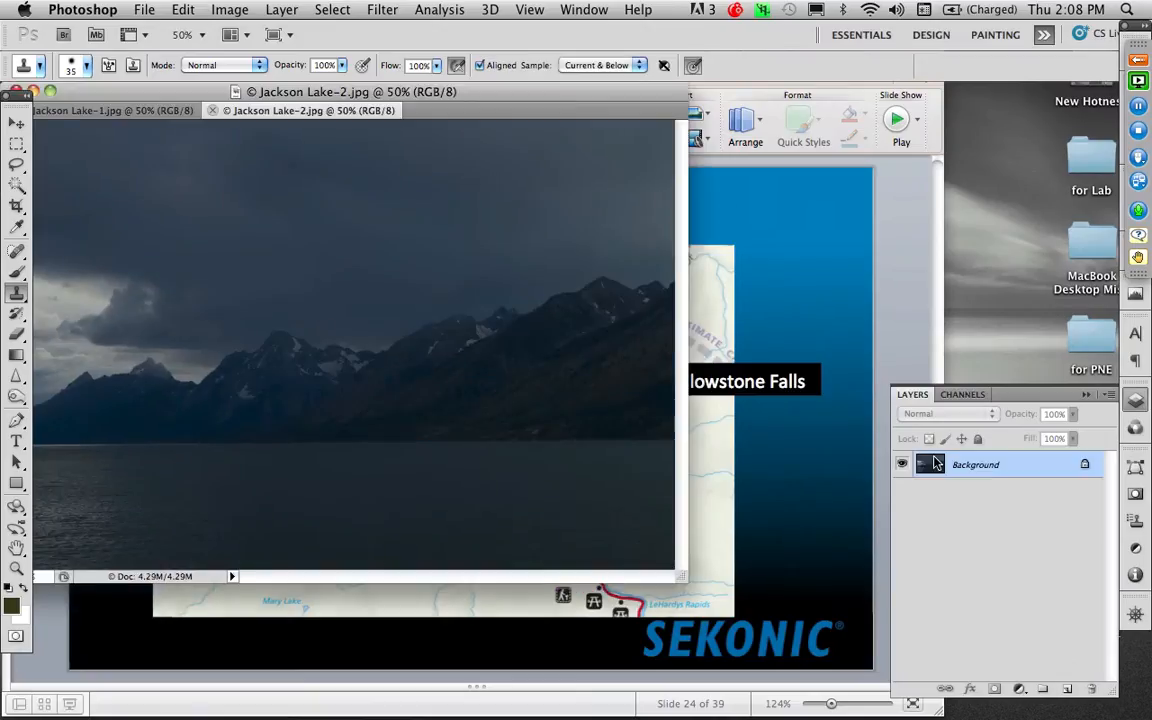
key("f")
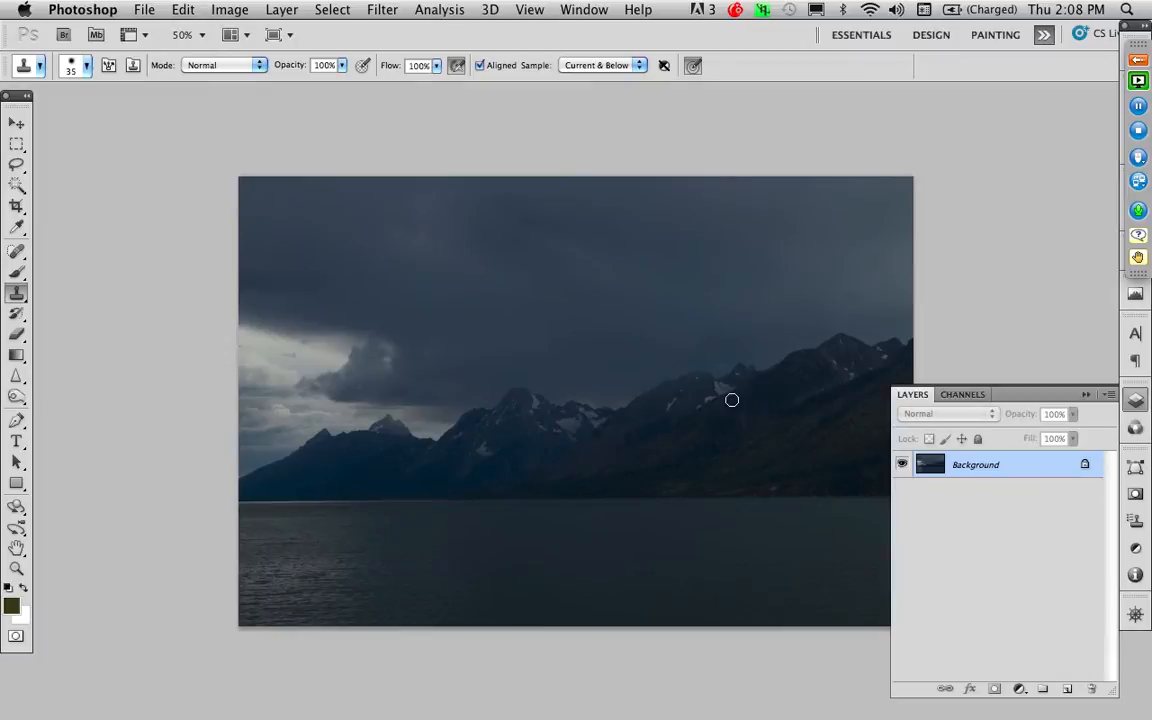
key("ctrl+Tab")
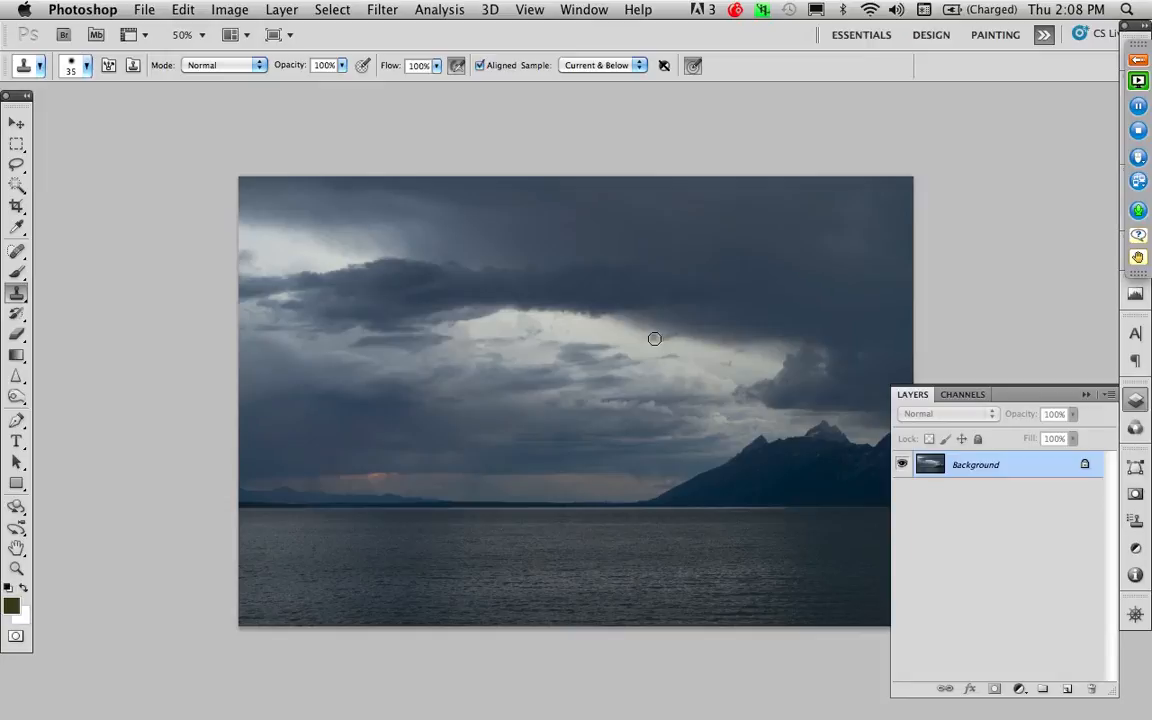
key("ctrl+Tab")
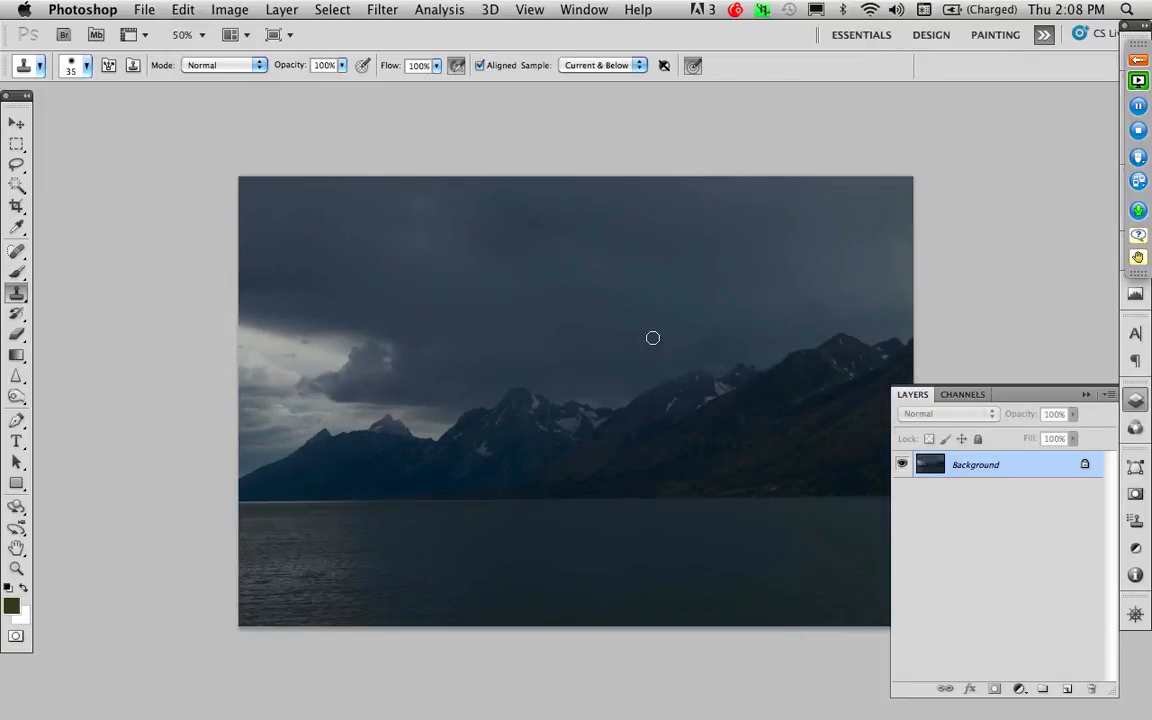
left_click_drag(653, 338, 580, 310)
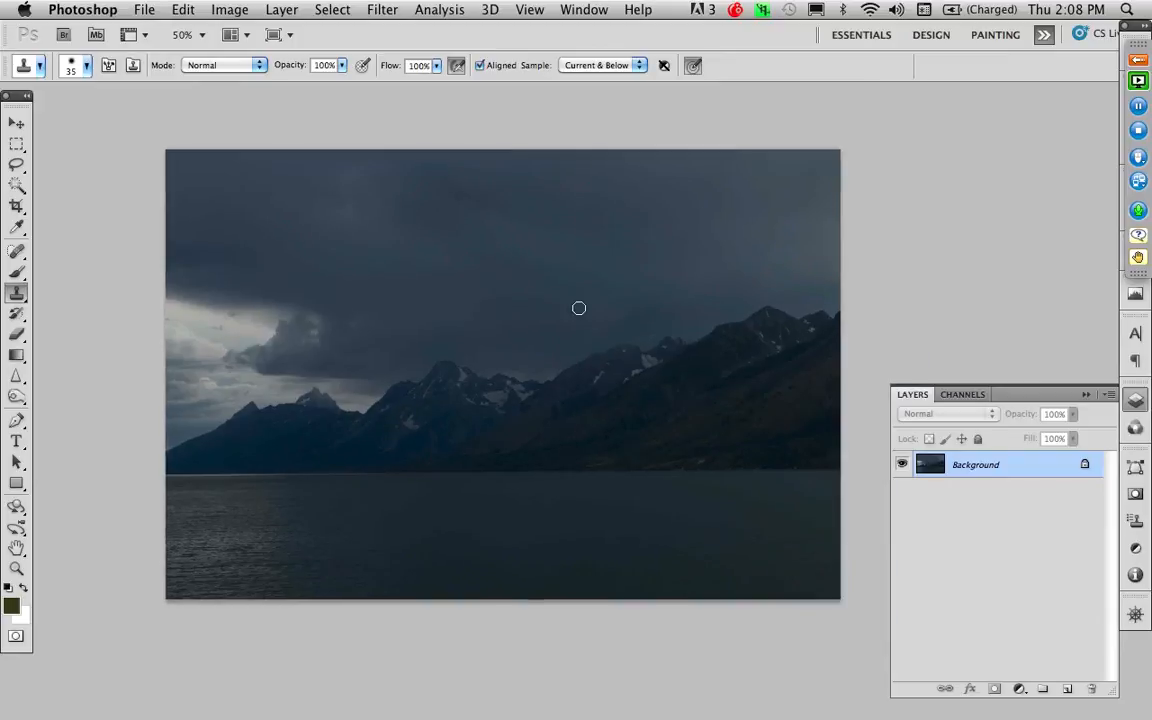
Step: Merge the two open Jackson Lake images with Photomerge using the Reposition layout with blending, and flatten the resulting panorama
left_click(143, 11)
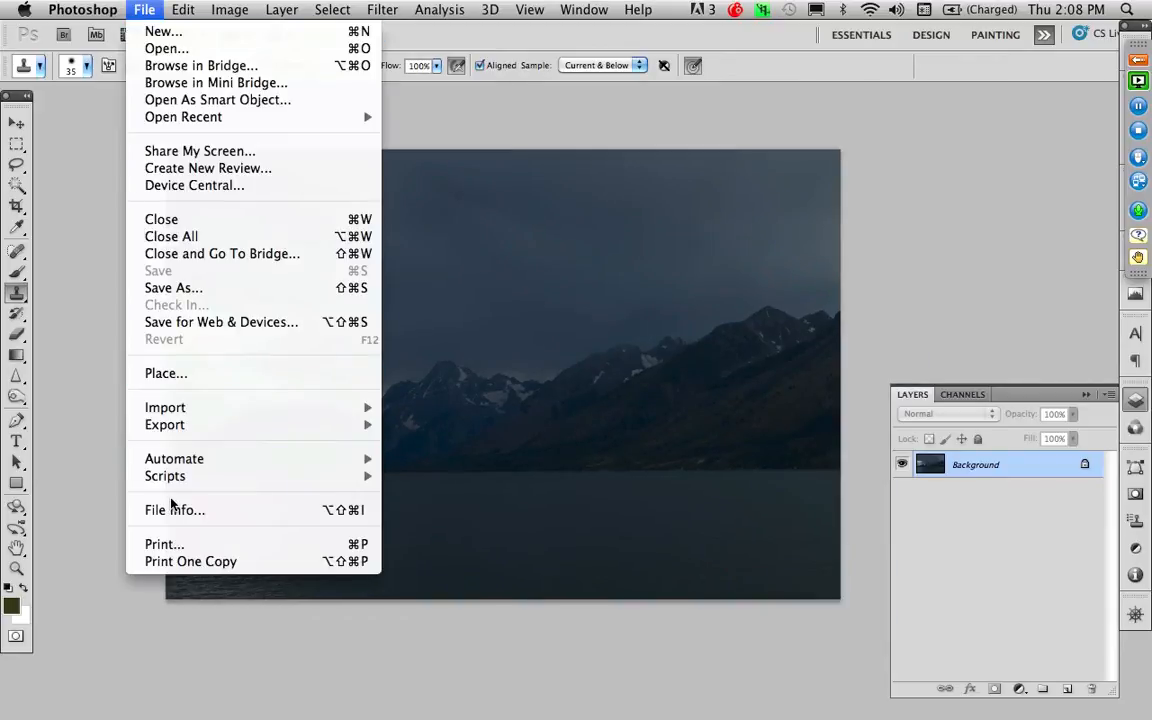
mouse_move(172, 459)
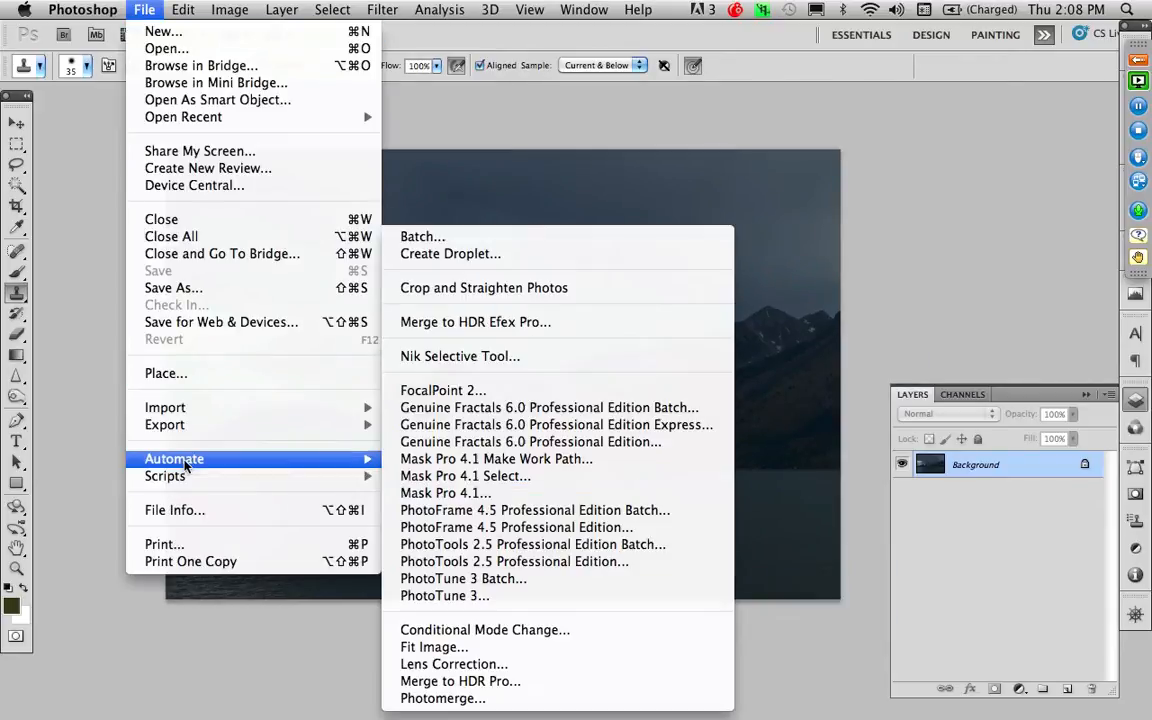
left_click(478, 698)
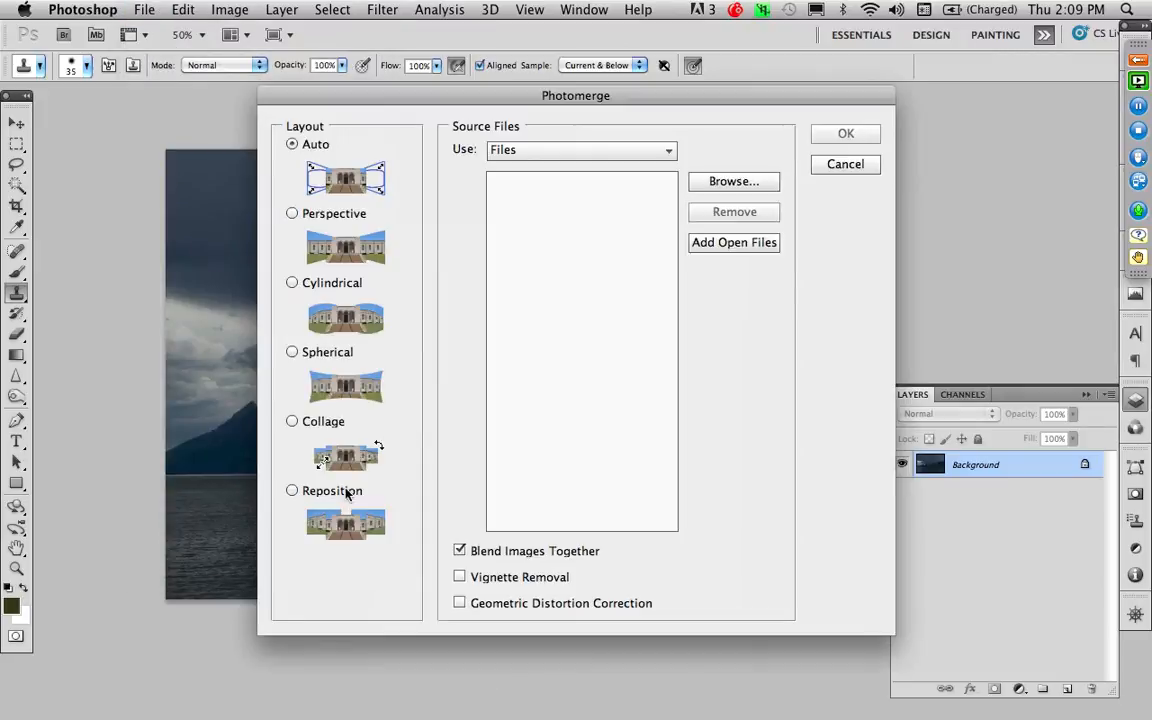
left_click(347, 492)
left_click(724, 244)
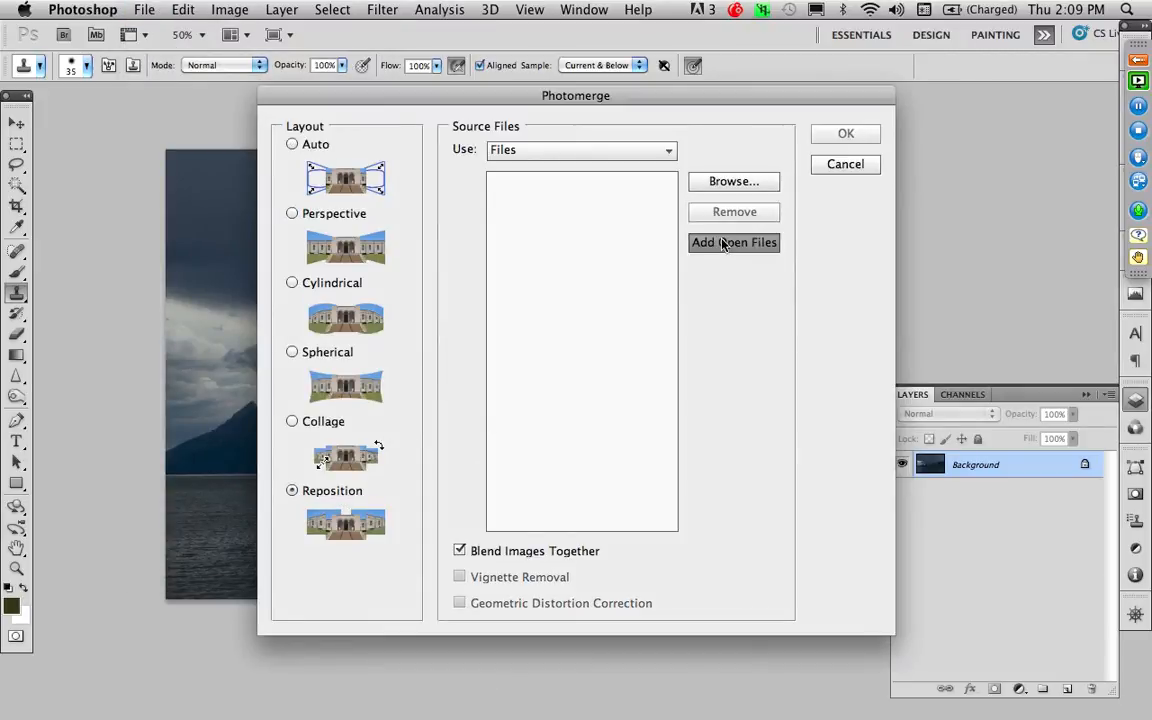
left_click(840, 136)
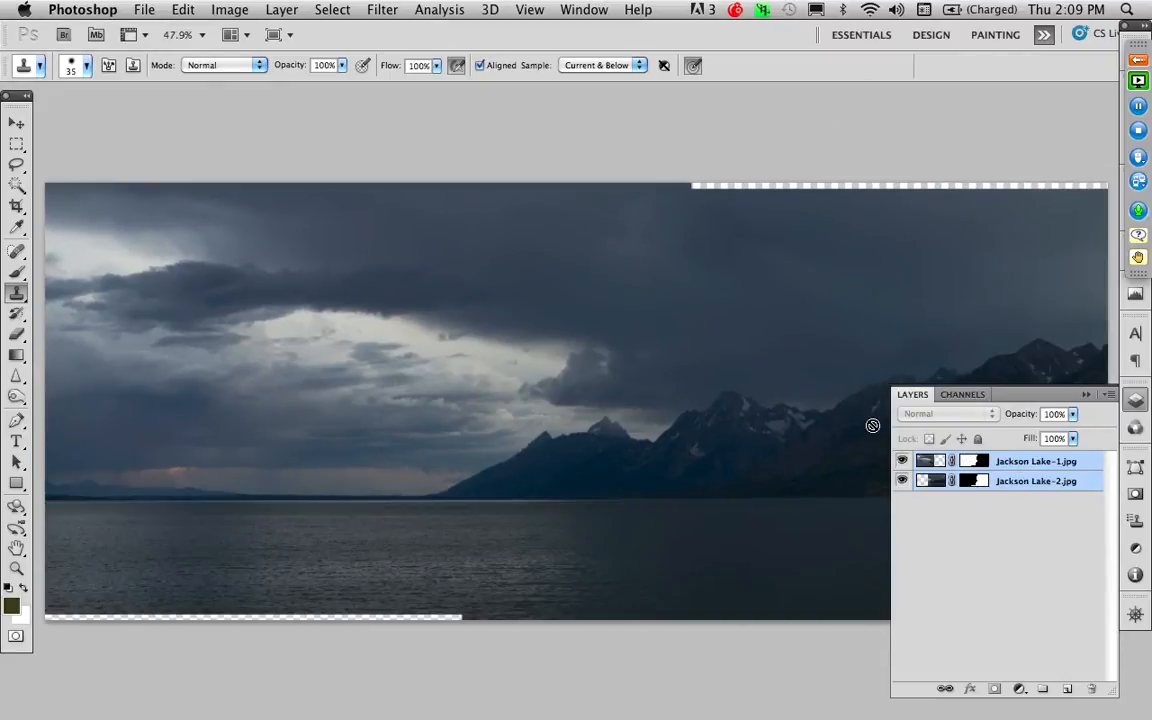
left_click(1110, 394)
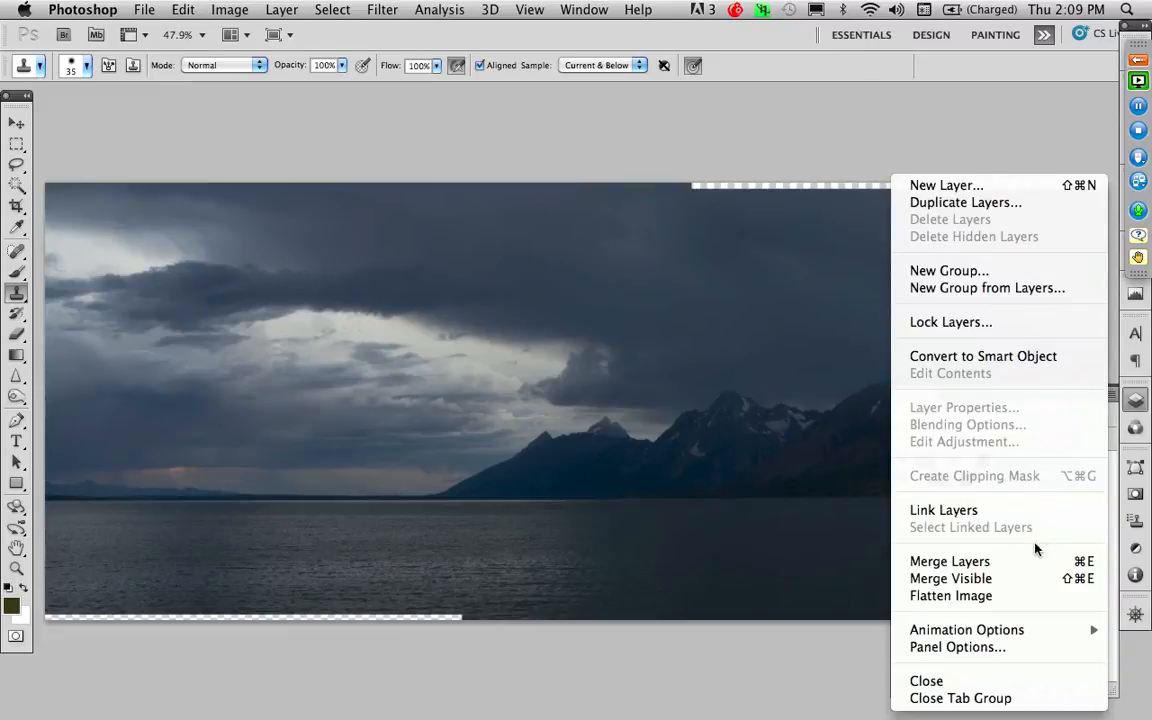
left_click(1025, 595)
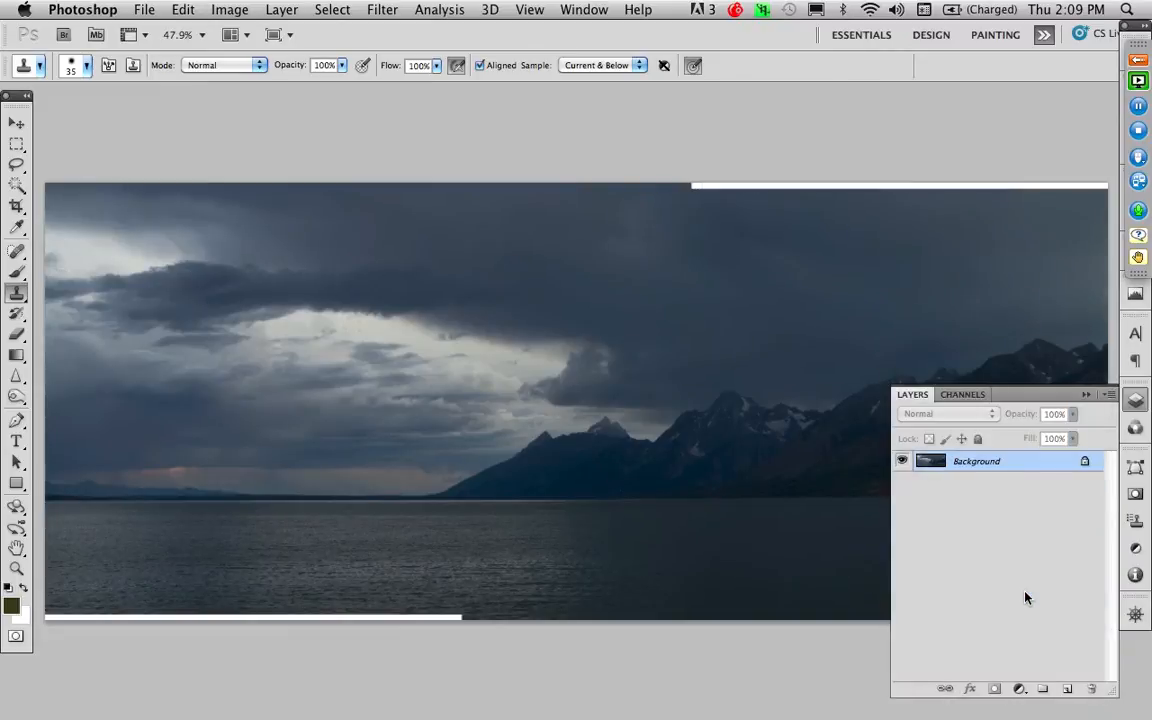
Step: Select the white strips above the sky and below the water with the Magic Wand, fill each with matching image content, and deselect
key("w")
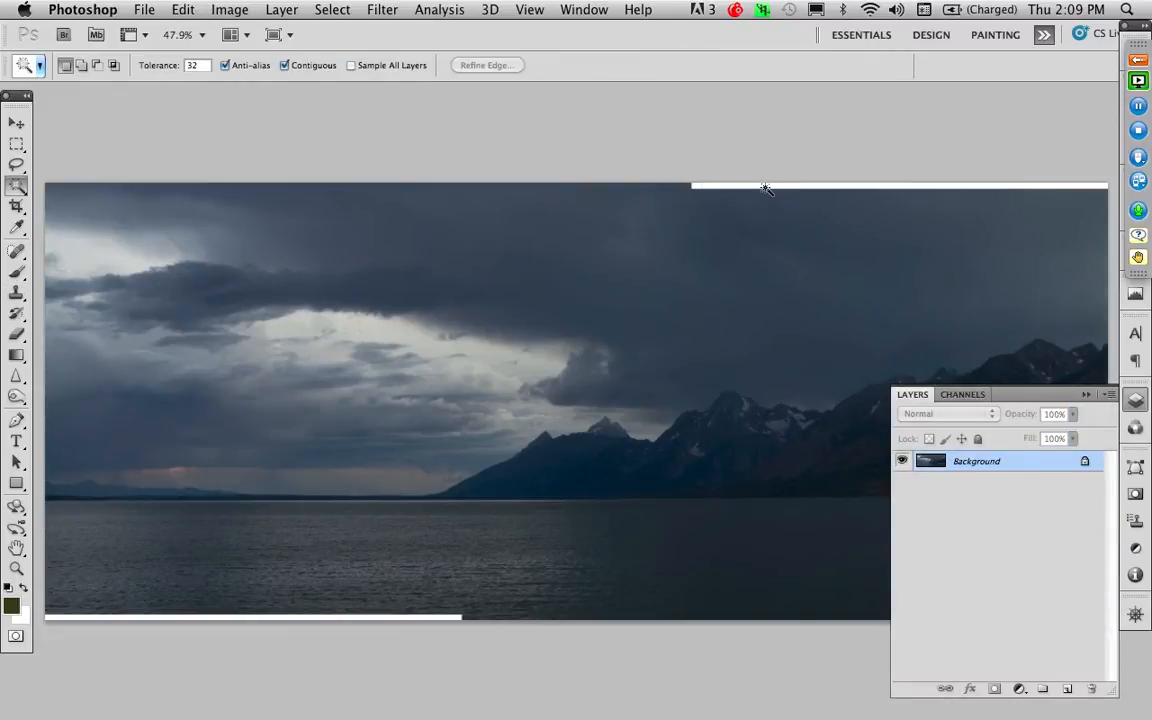
left_click(766, 187)
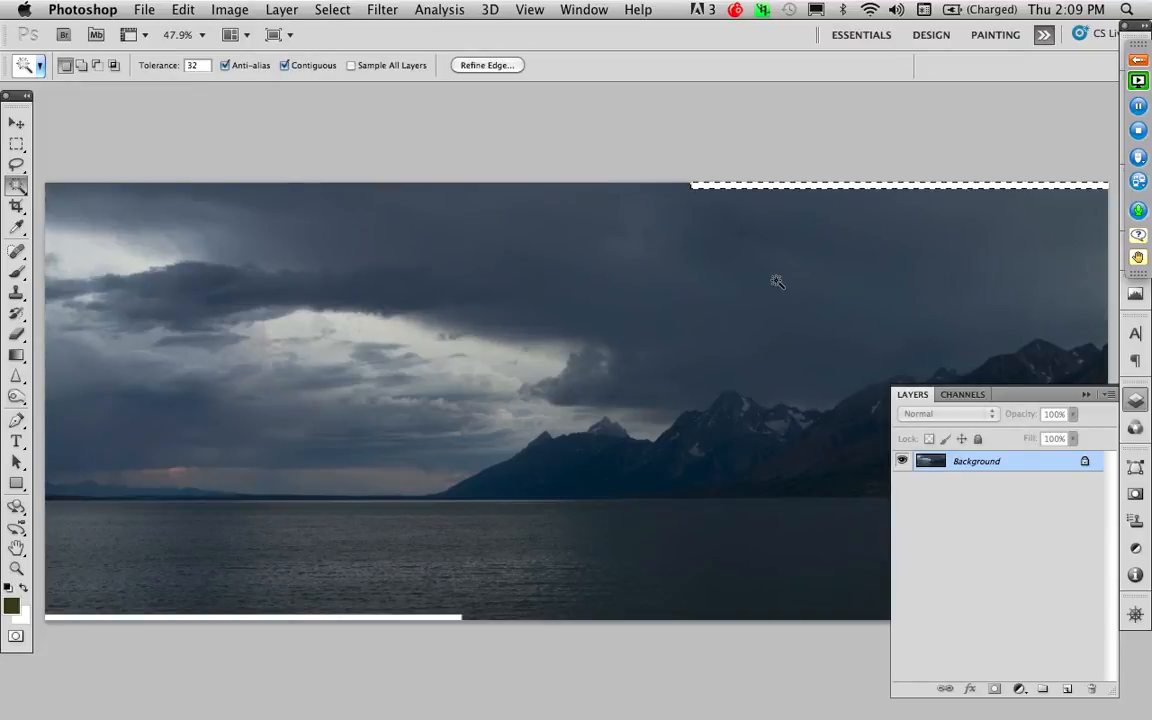
key("BackSpace")
key("ctrl+d")
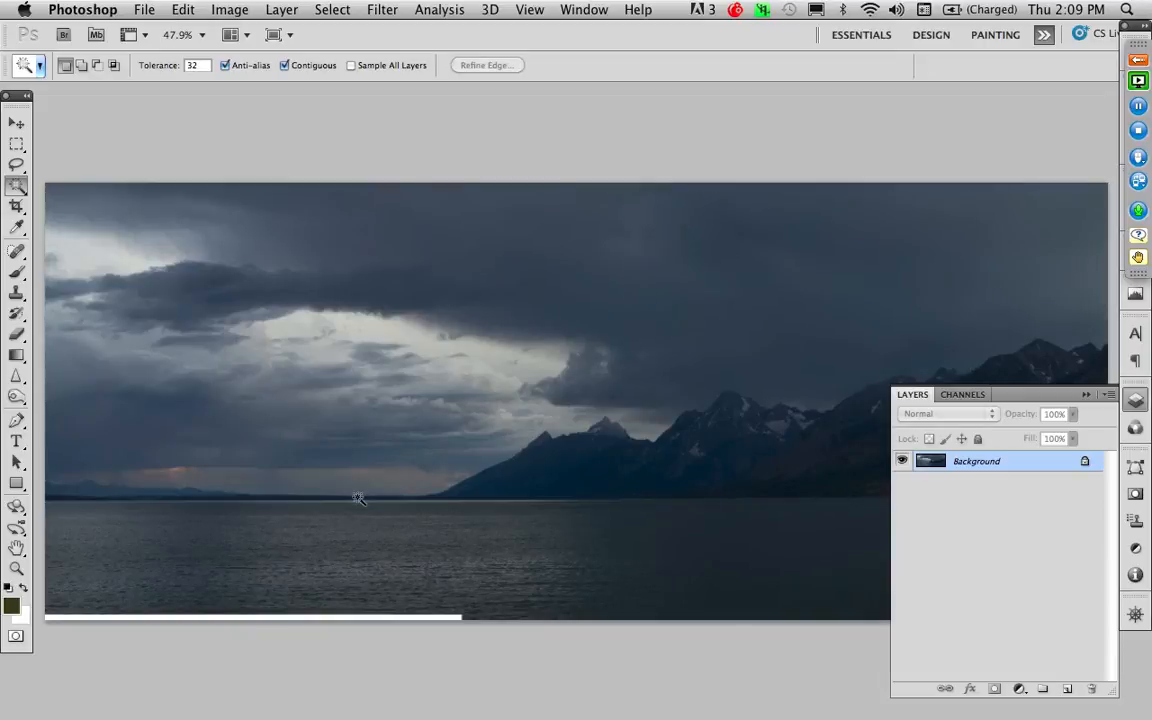
left_click(336, 619)
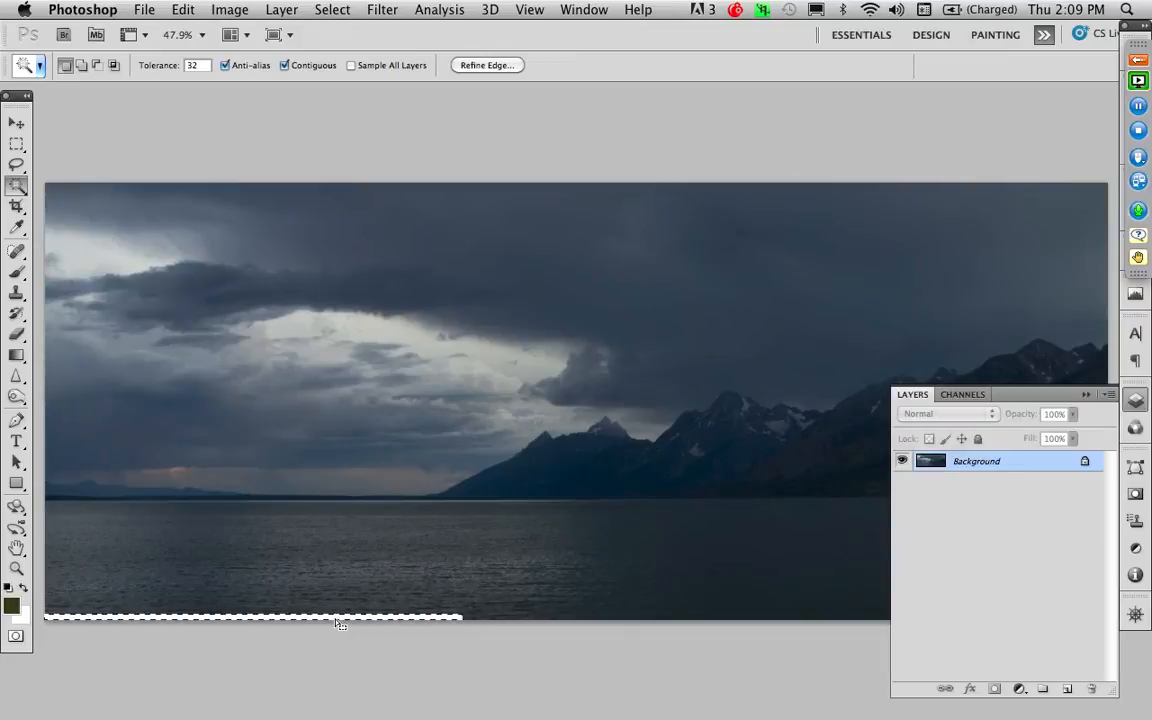
key("ctrl+d")
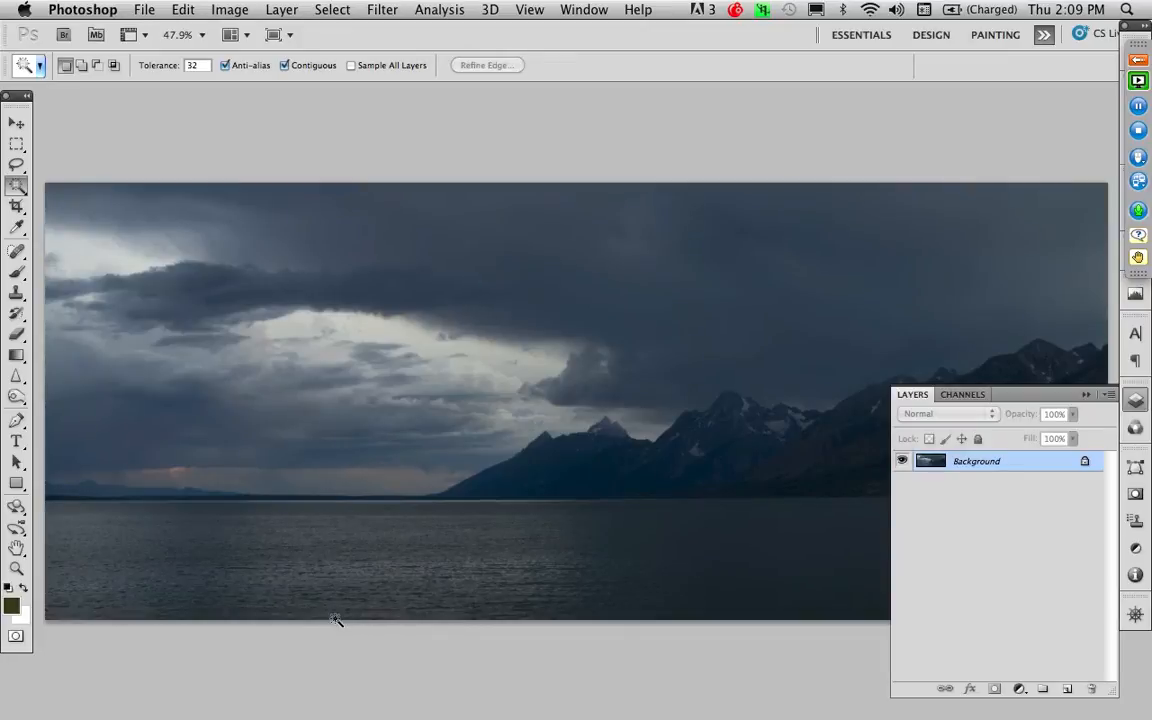
Step: Start the Silver Efex Pro 2 filter on the Background layer and choose the 015 Full Dynamic (harsh) preset
left_click_drag(589, 507, 581, 455)
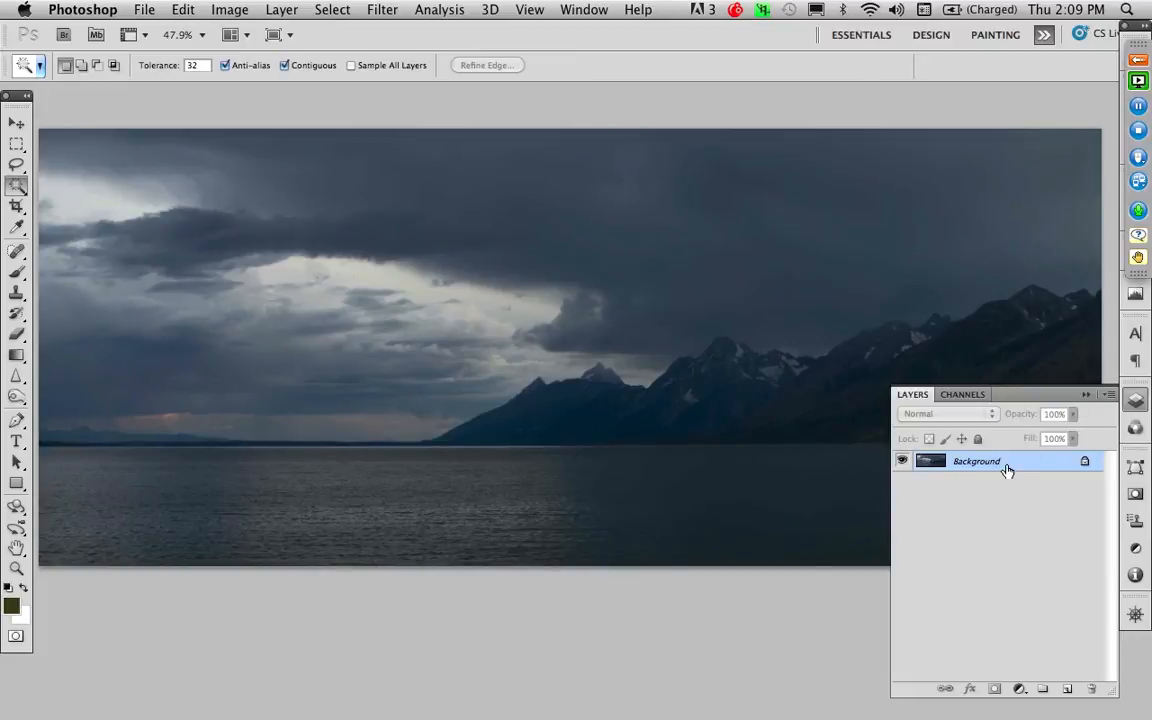
left_click(529, 9)
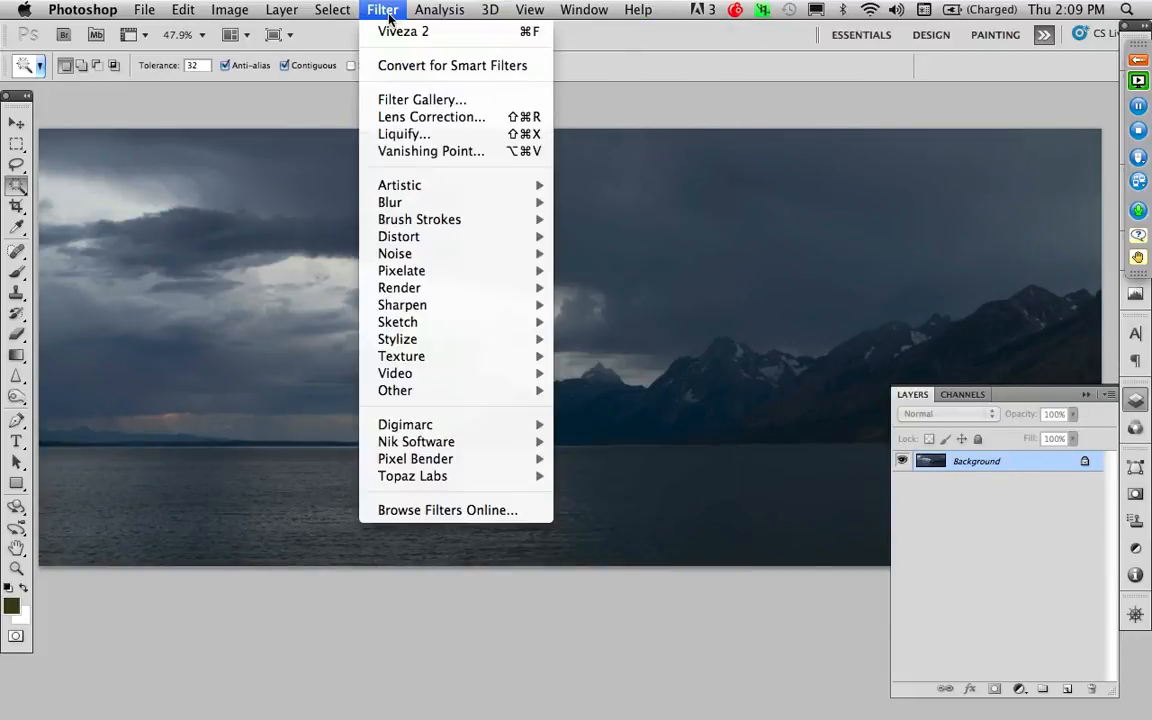
mouse_move(422, 438)
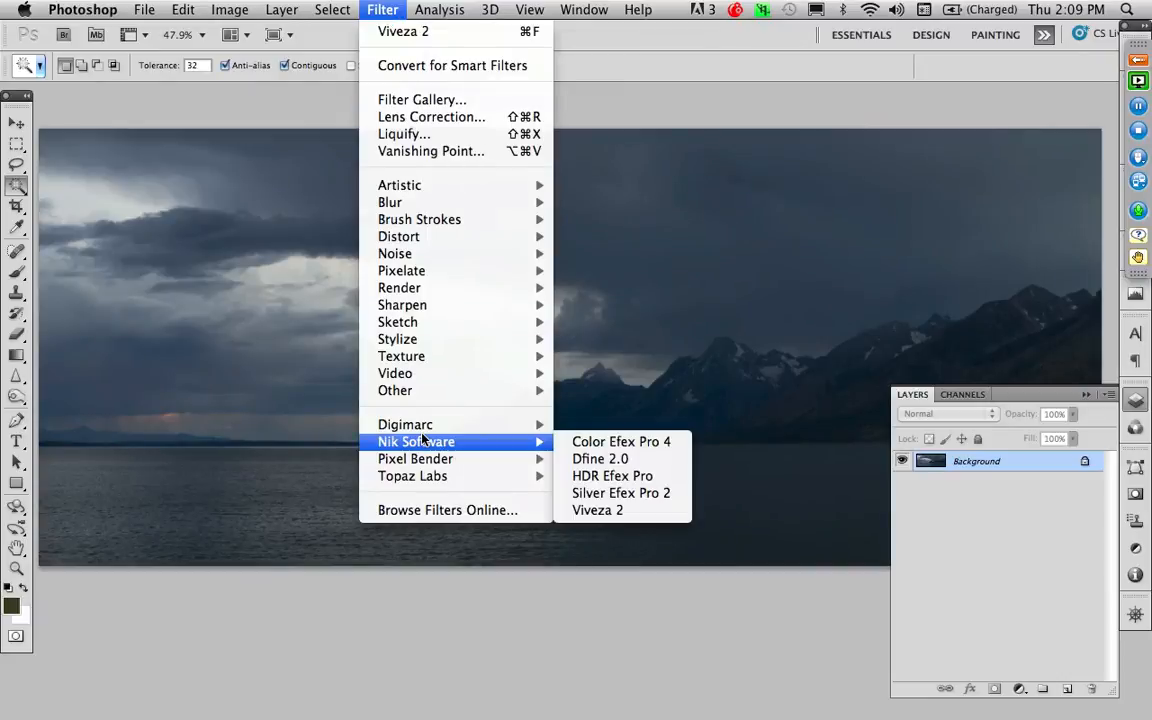
left_click(618, 500)
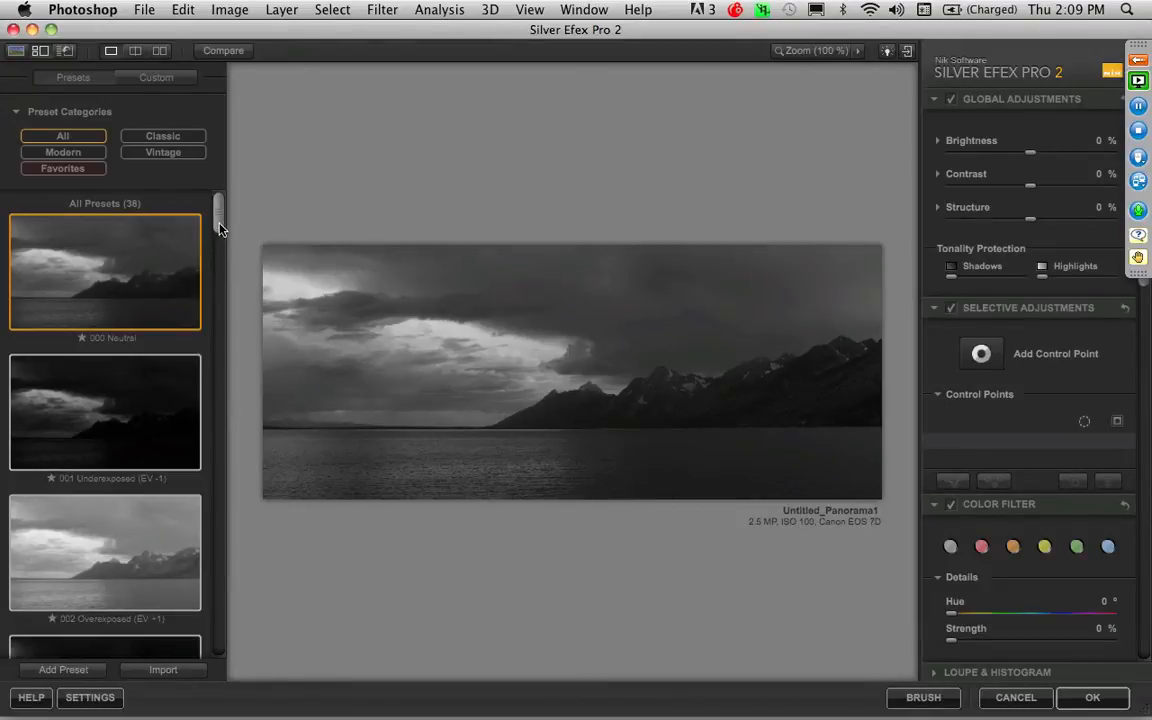
left_click_drag(220, 241, 215, 416)
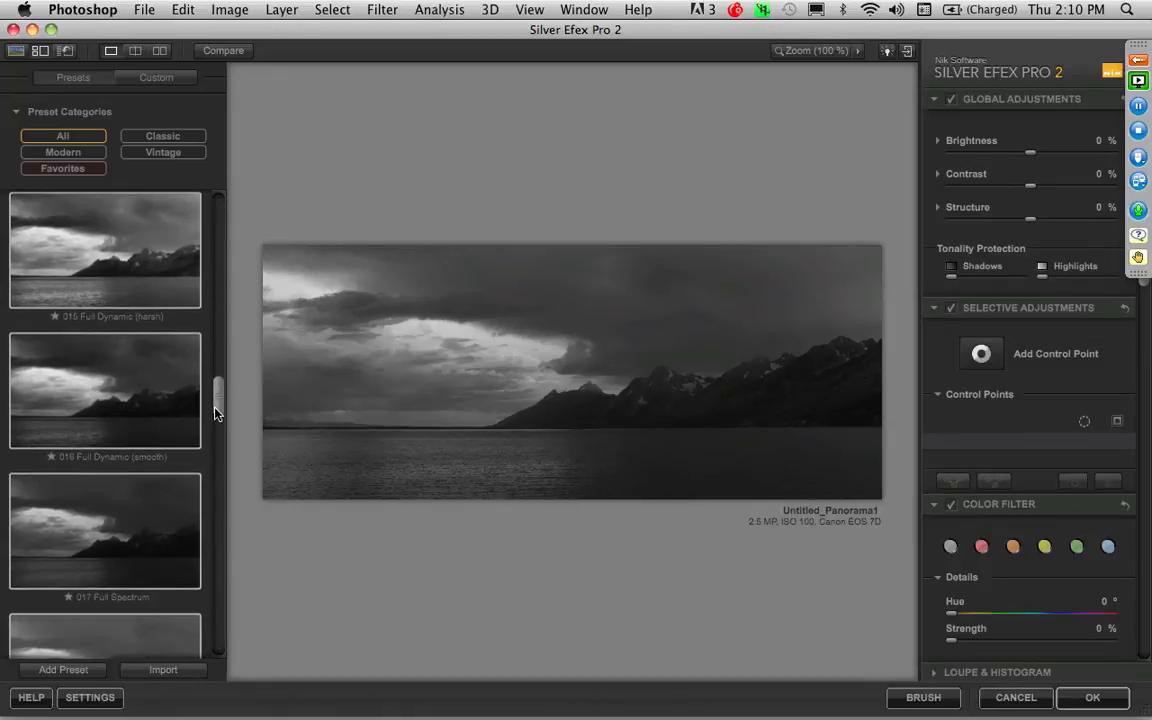
left_click(164, 270)
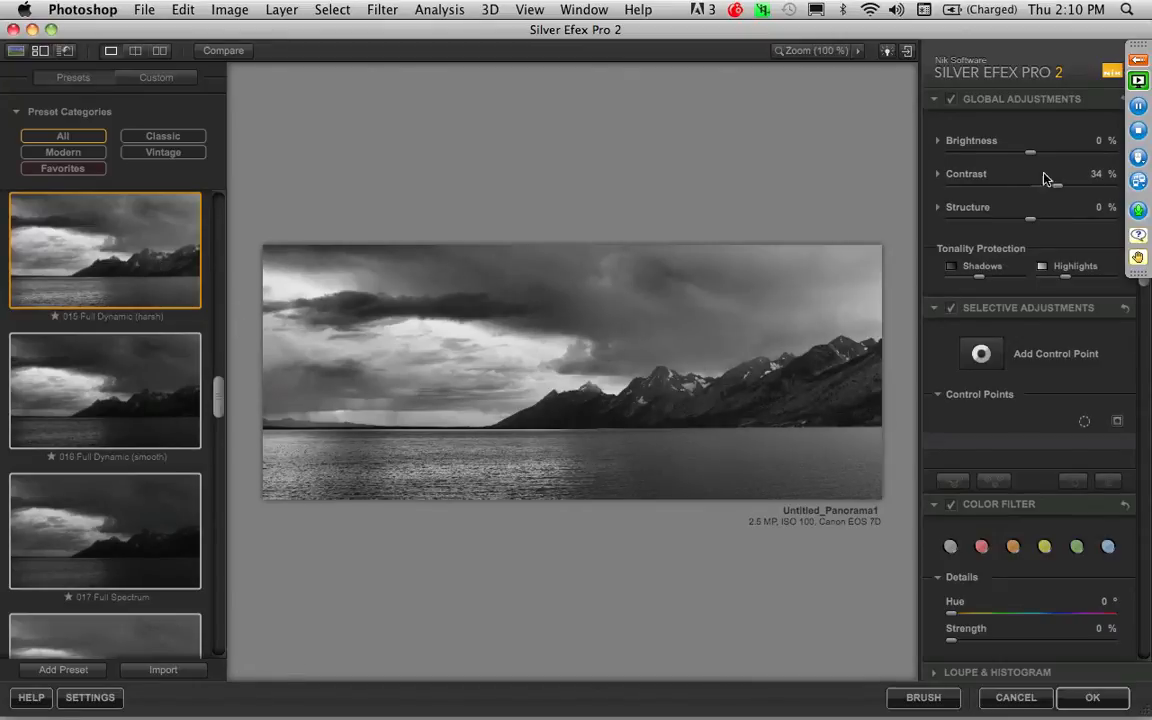
Step: Set global Brightness to -27% and Contrast to 22%, and darken the sky above the highest slopes with a 39% control point at -22% Brightness
left_click_drag(1027, 158, 1047, 192)
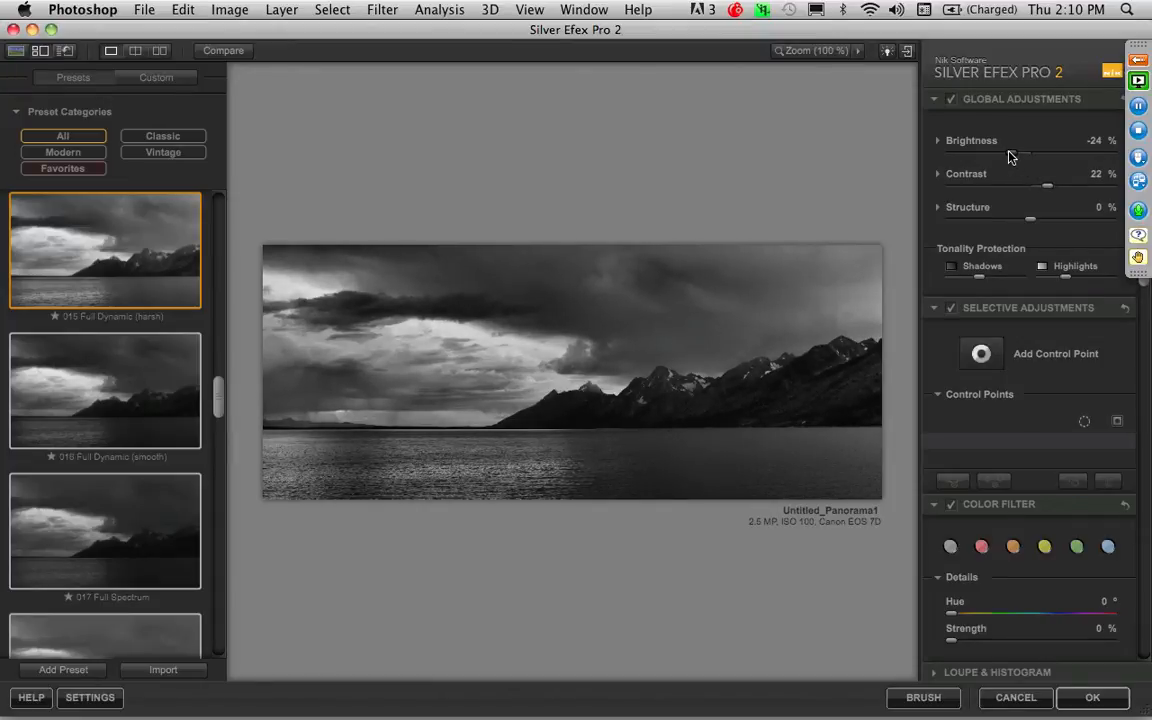
left_click_drag(1010, 157, 1008, 157)
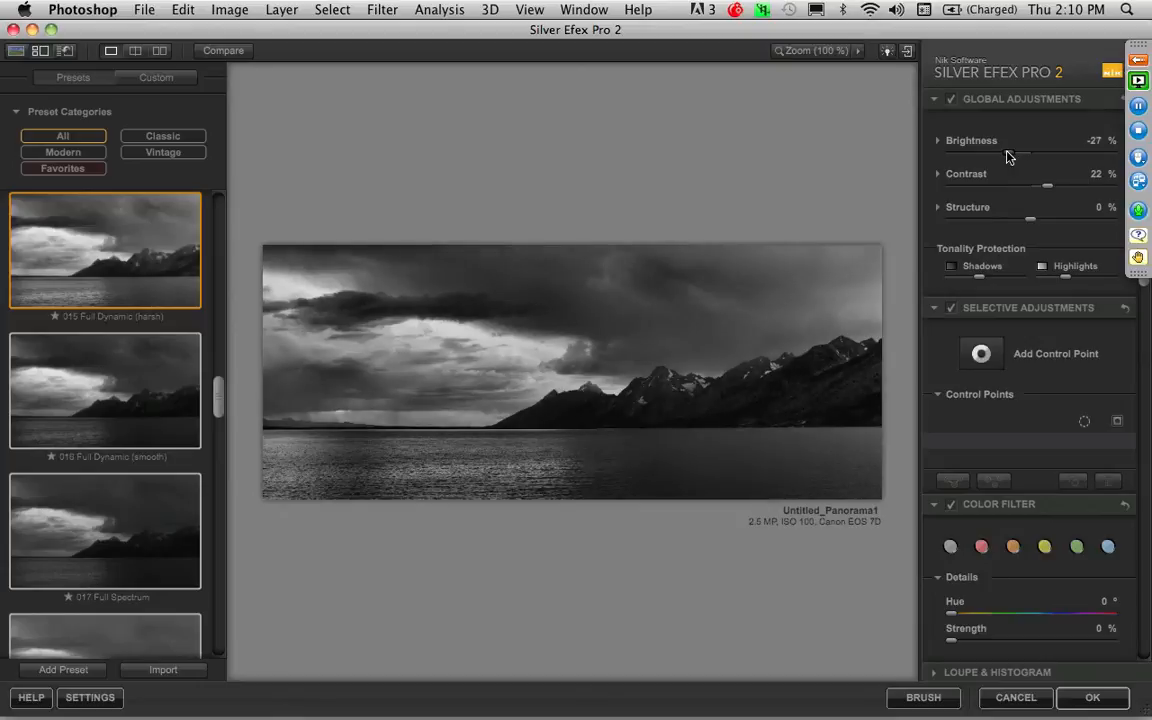
left_click(981, 353)
left_click(825, 271)
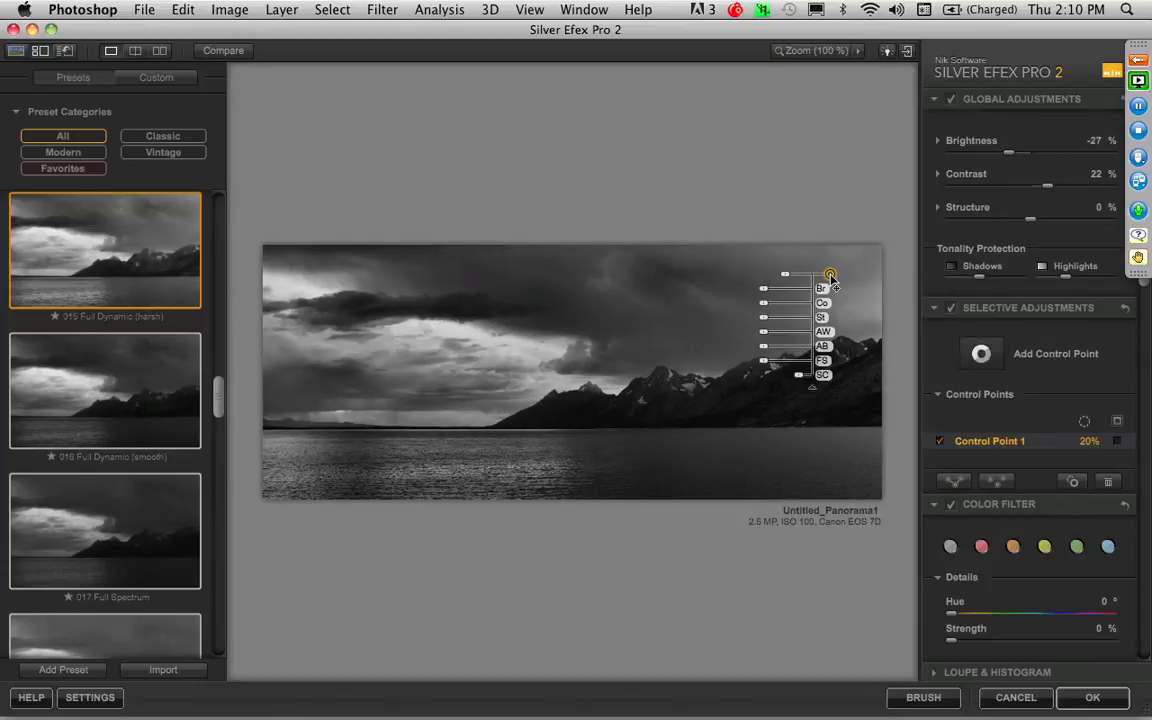
left_click_drag(820, 276, 771, 294)
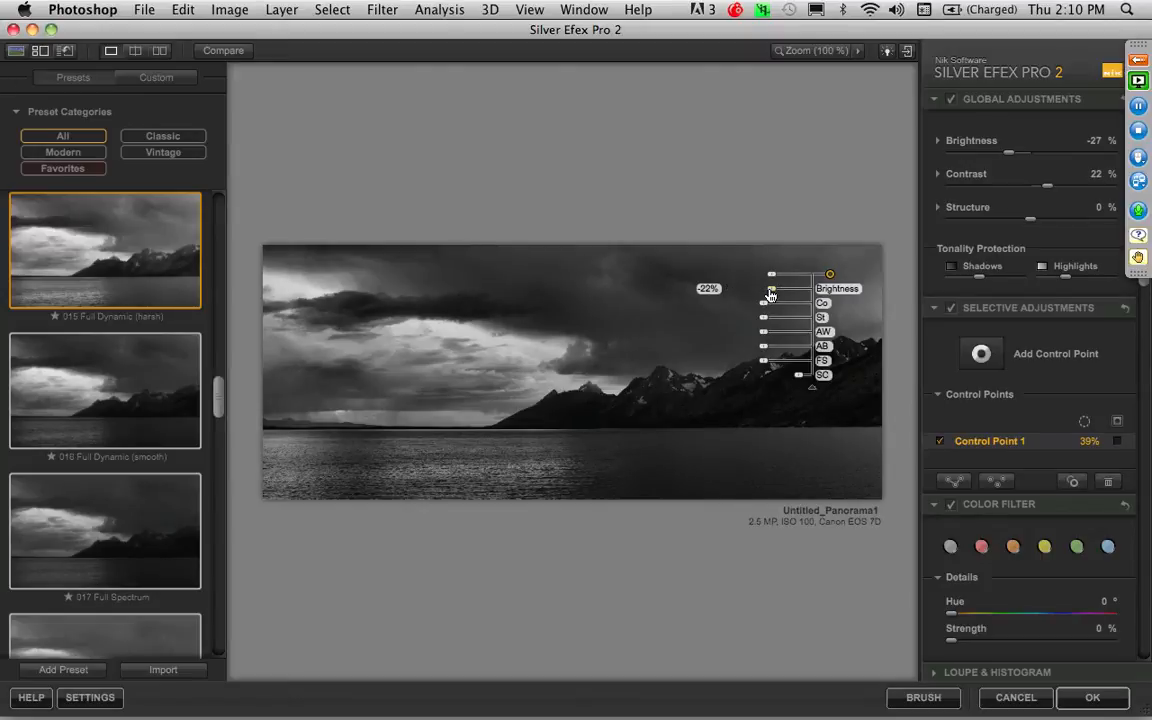
Step: Add a control point sized 13% on the central mountains, raise its Brightness and Structure, and set its Contrast to 22%
left_click(981, 355)
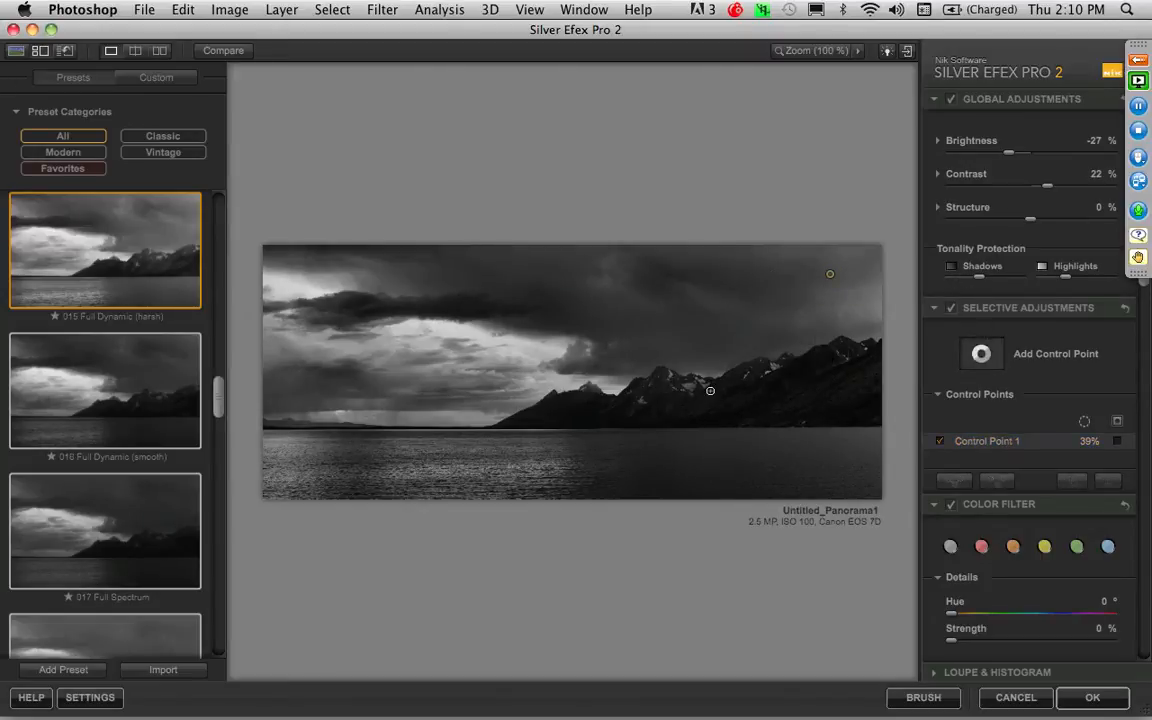
left_click(668, 399)
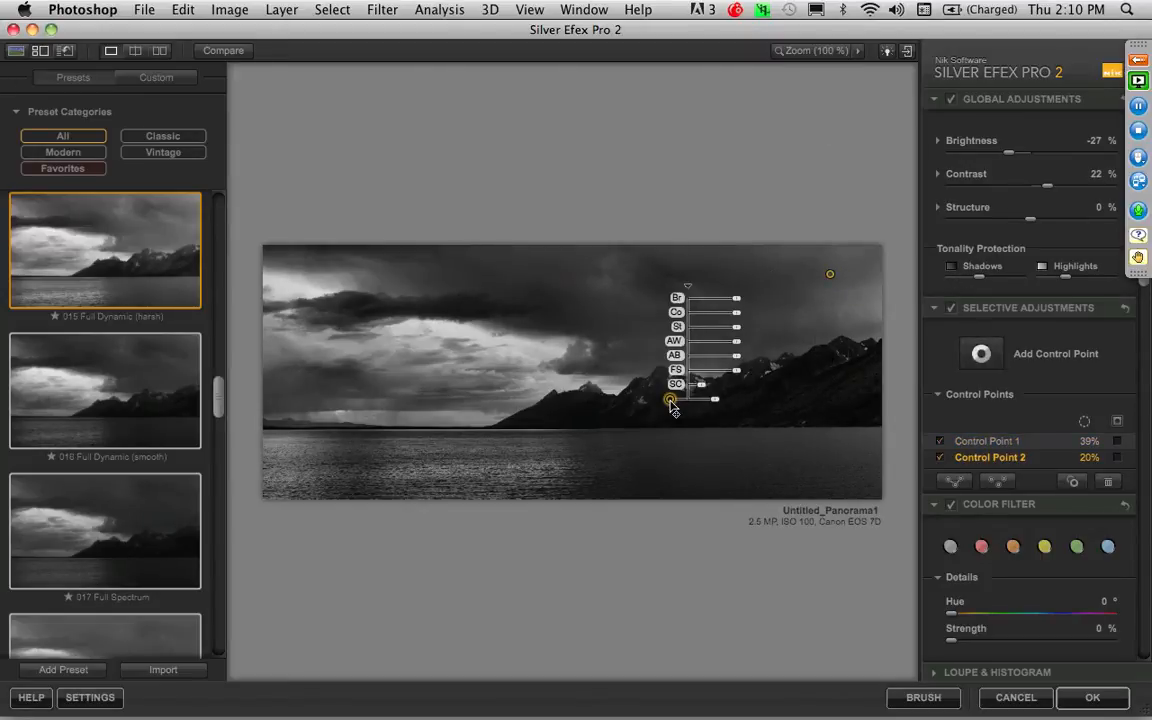
left_click_drag(737, 302, 743, 301)
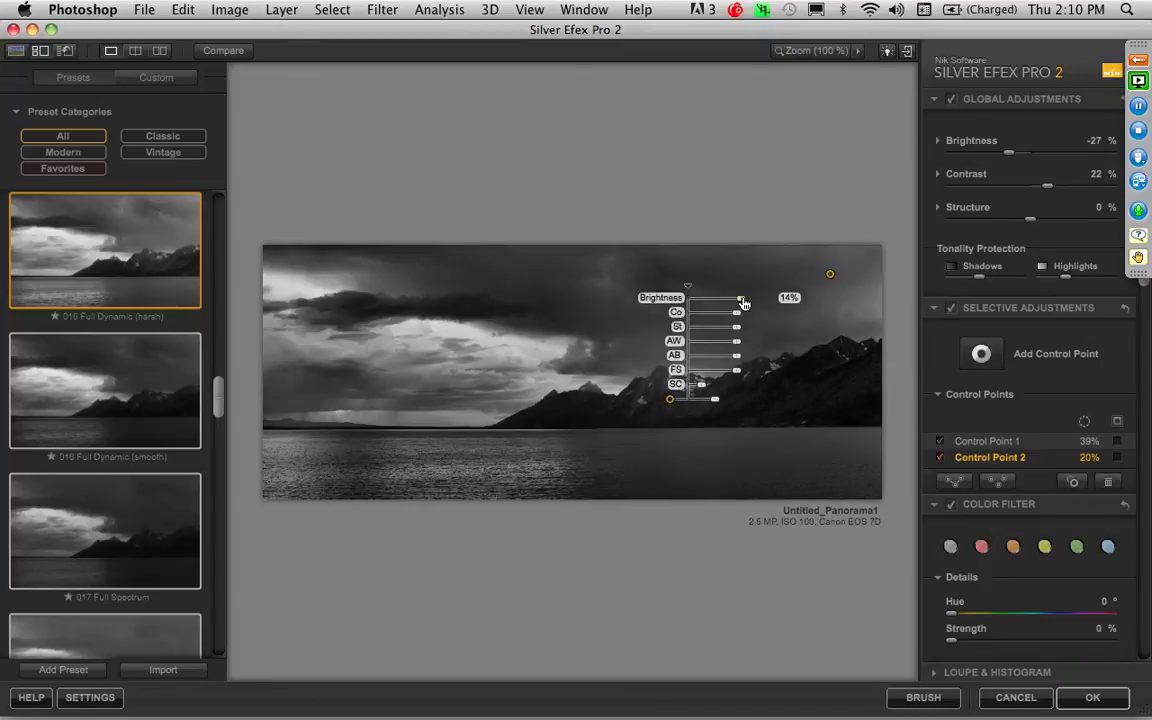
left_click(815, 50)
left_click_drag(756, 491, 445, 452)
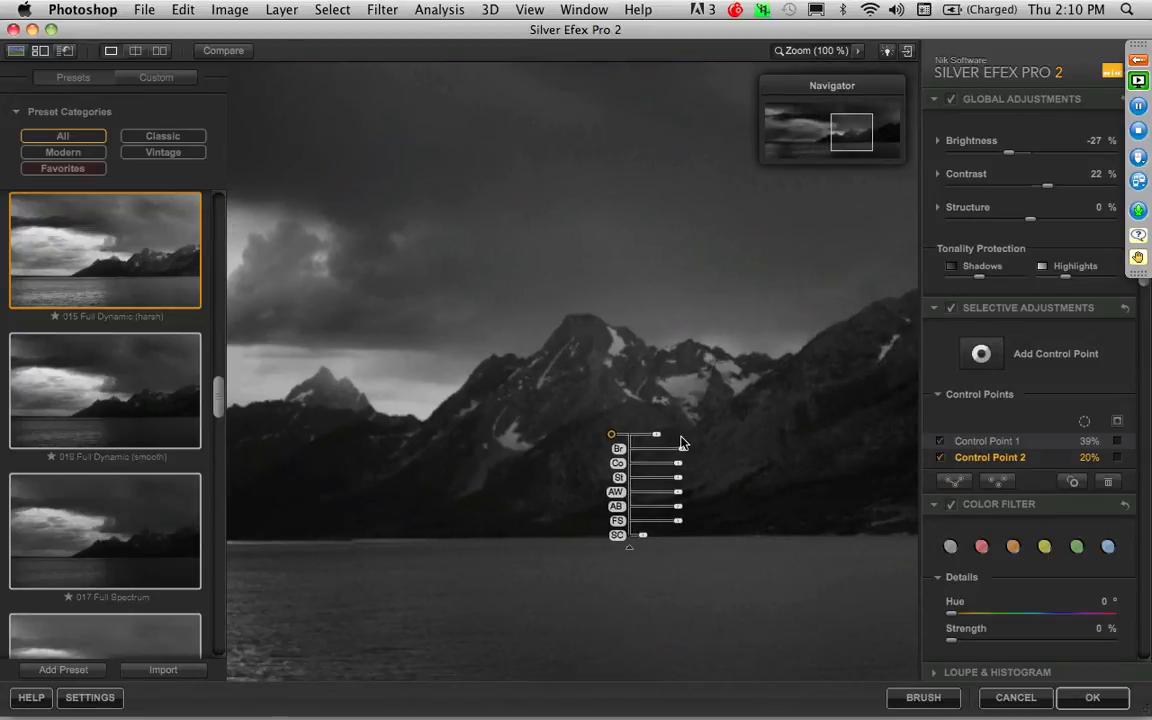
left_click_drag(687, 456, 689, 455)
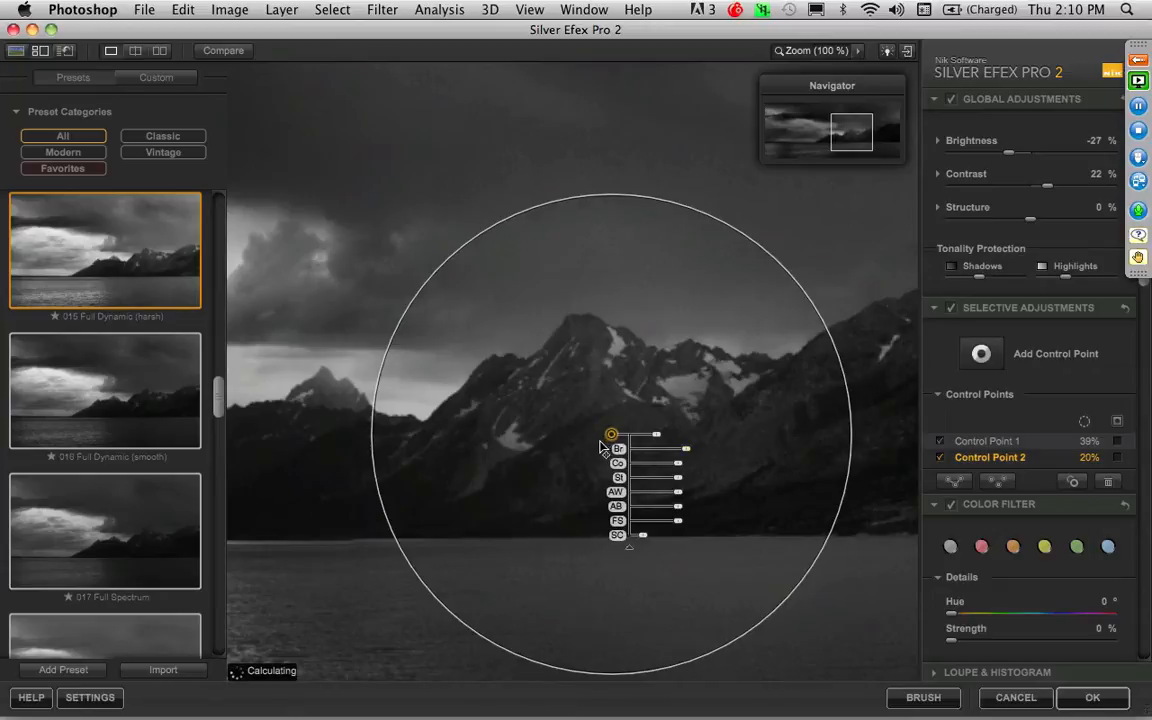
left_click_drag(600, 441, 585, 451)
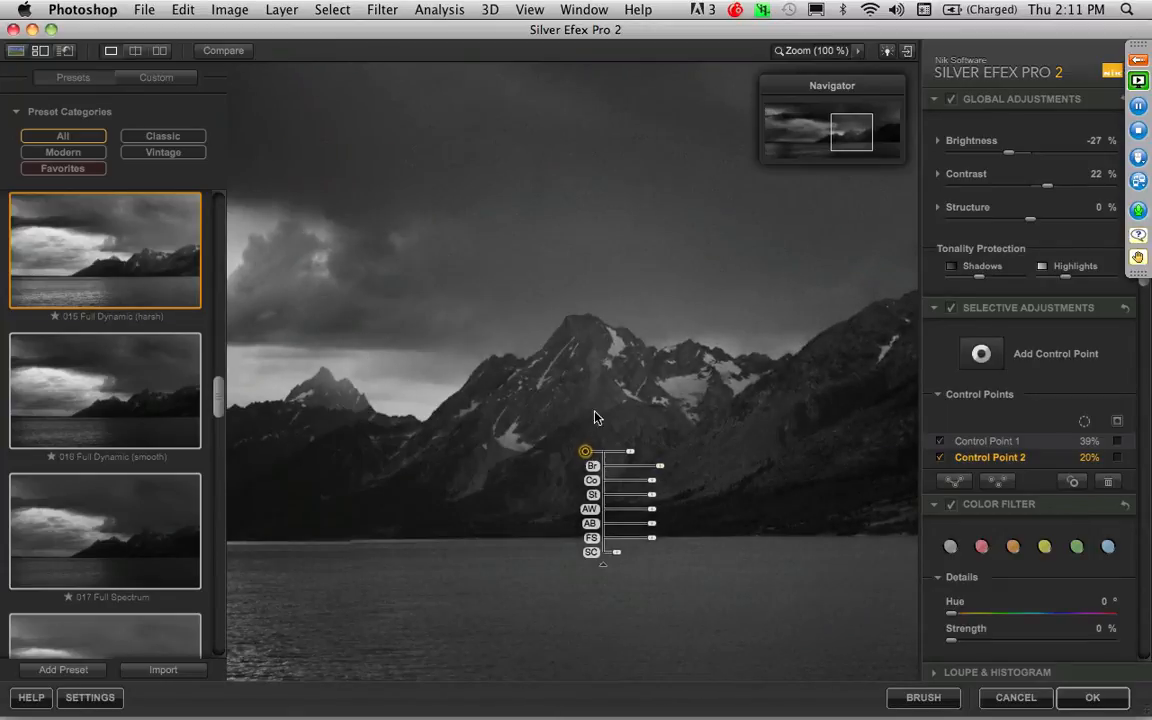
left_click_drag(585, 451, 635, 489)
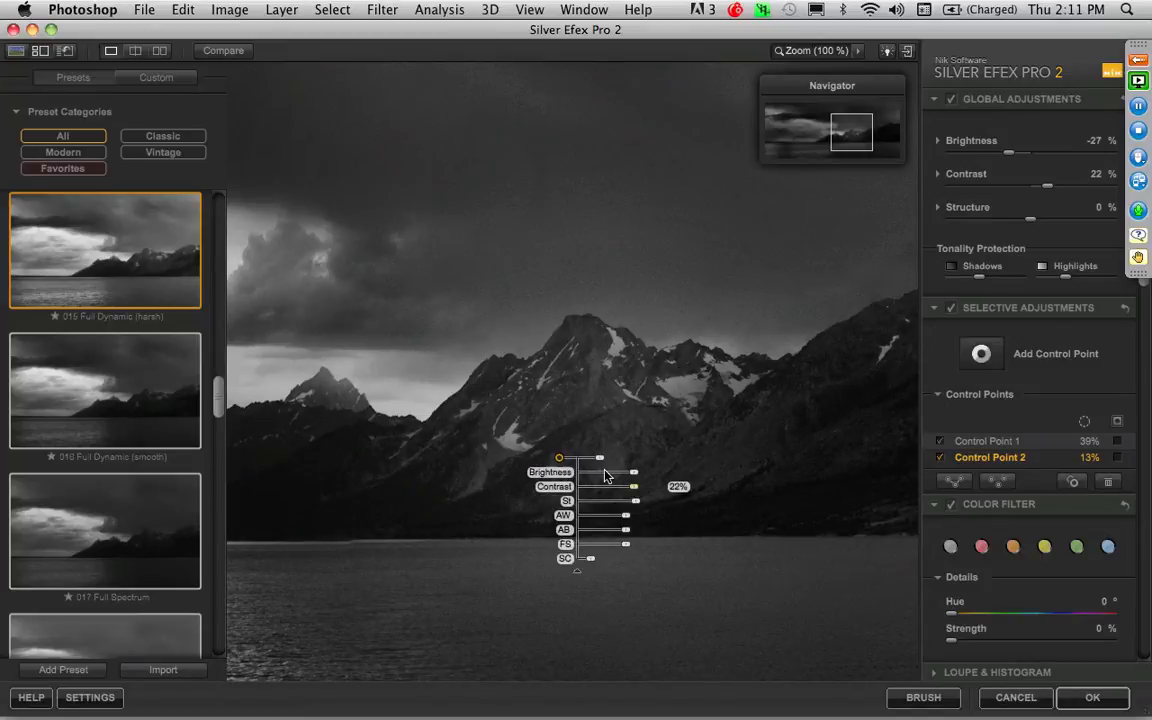
Step: Duplicate the mountain control point three times, placing two copies across the right-hand slopes and one on the left ridge
key("super+d")
left_click_drag(567, 467, 870, 420)
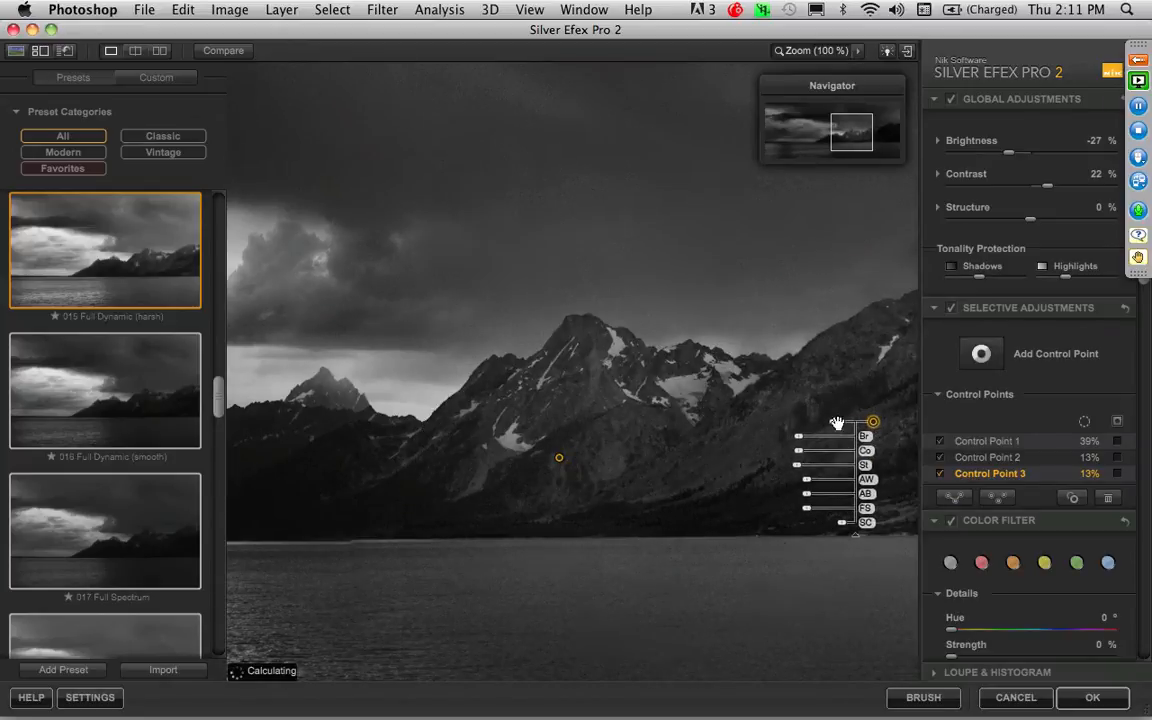
left_click_drag(581, 465, 467, 475)
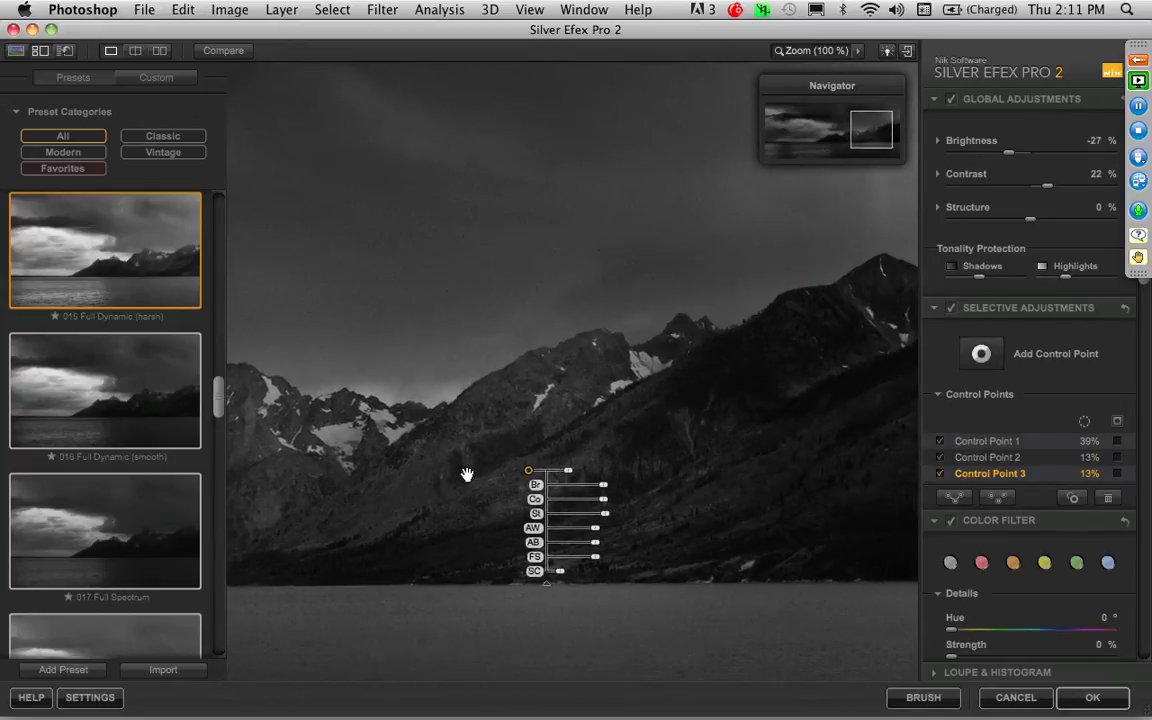
key("super+d")
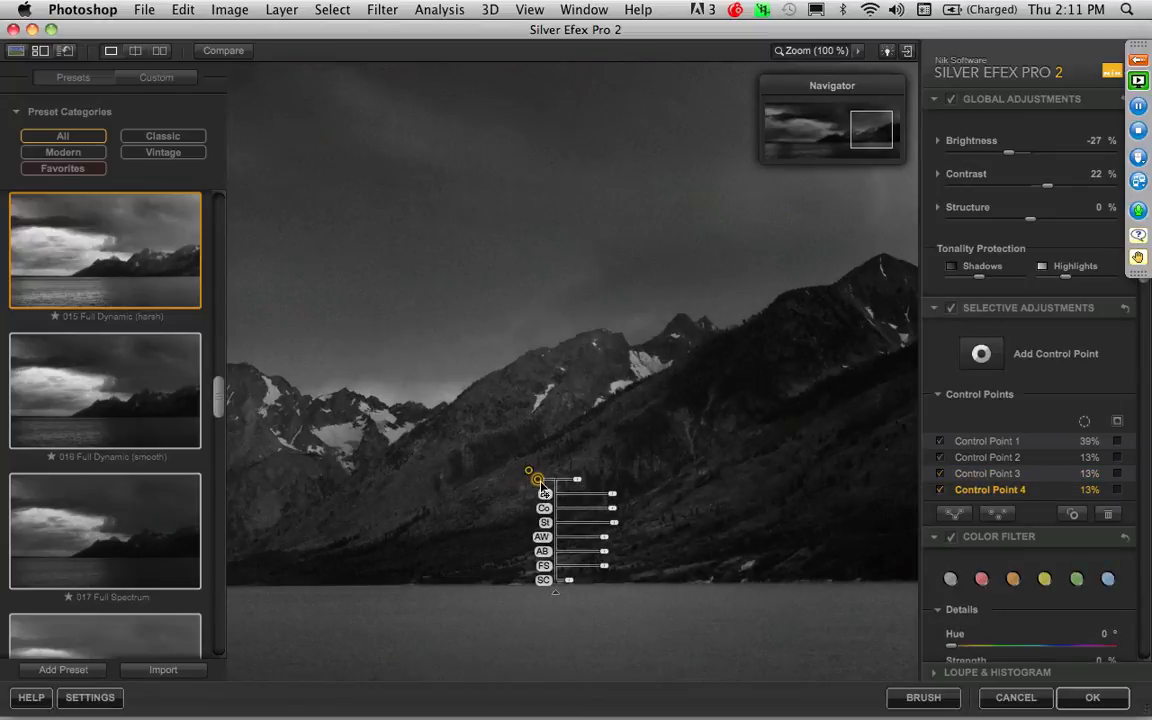
left_click_drag(543, 493, 828, 438)
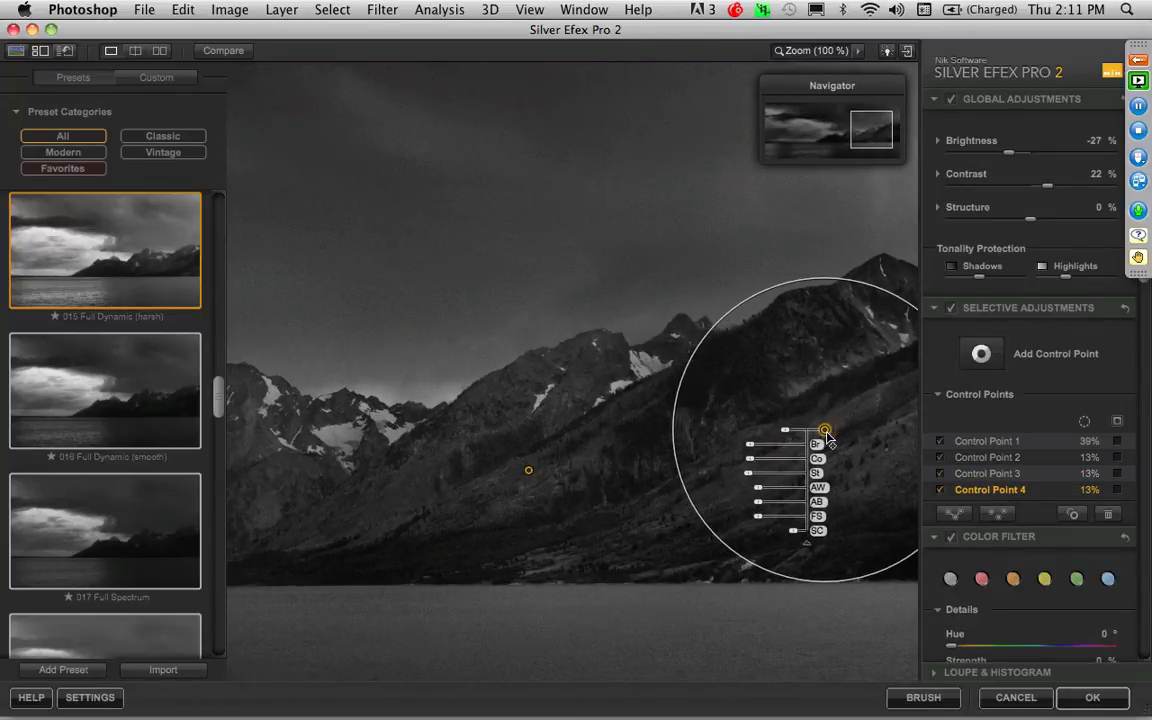
left_click_drag(535, 497, 768, 440)
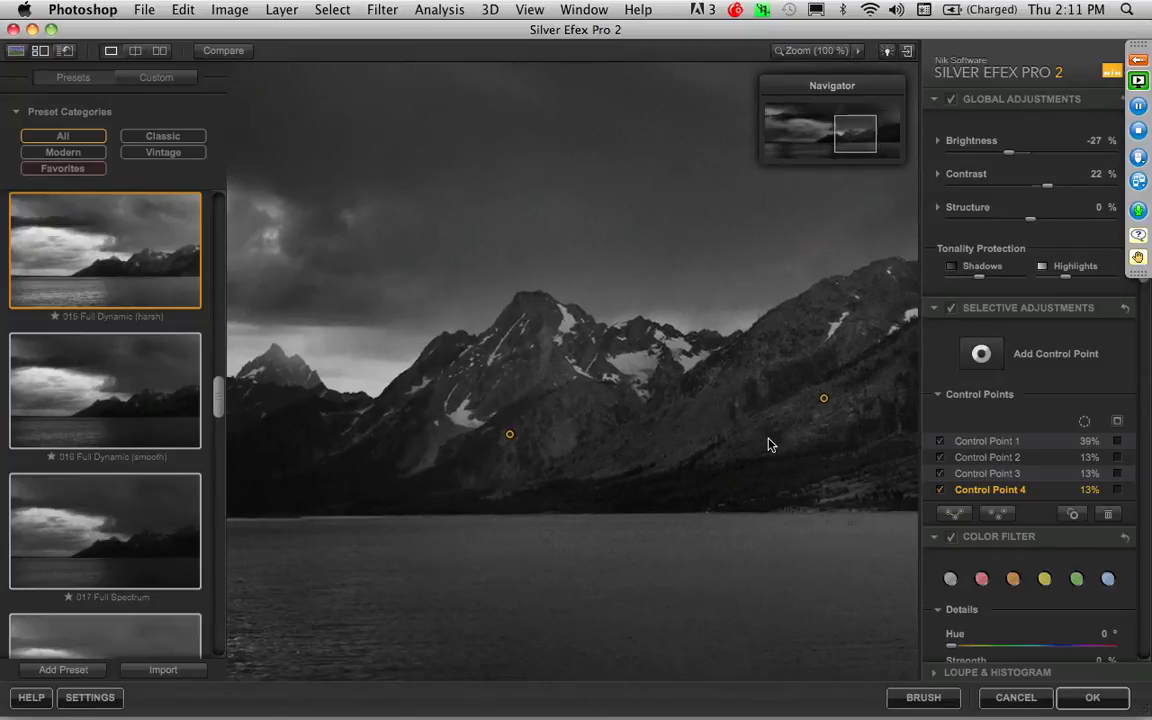
double_click(768, 440)
left_click(655, 409)
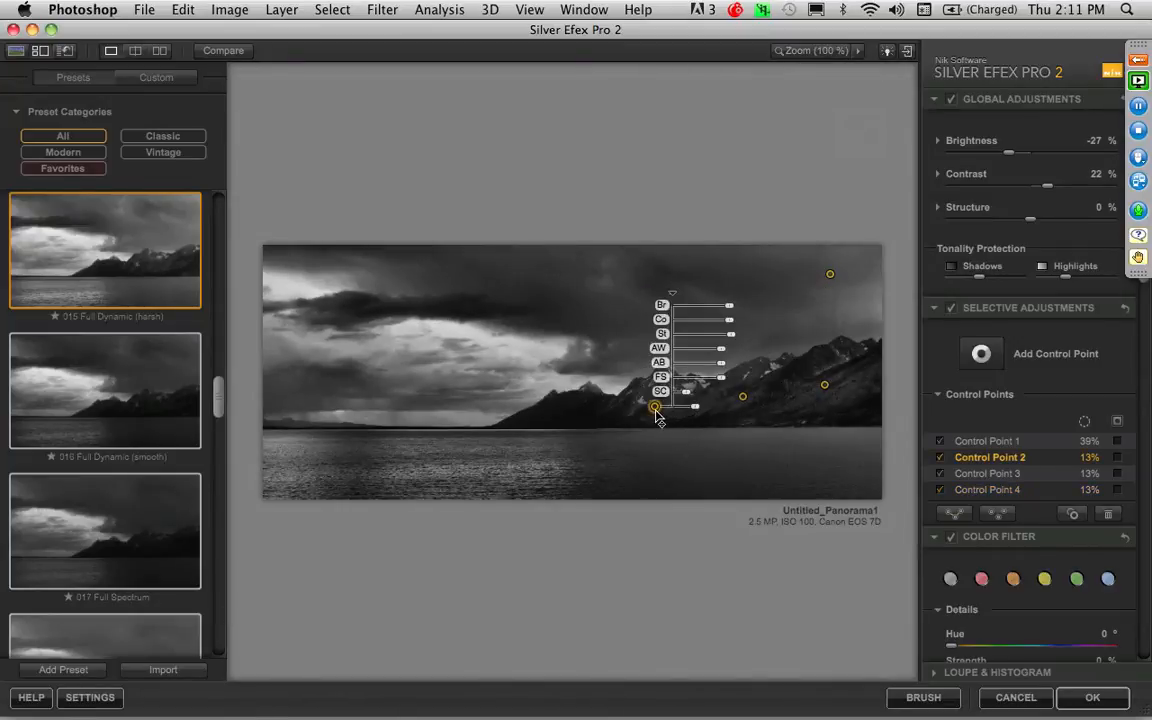
key("super+d")
left_click_drag(662, 415, 565, 395)
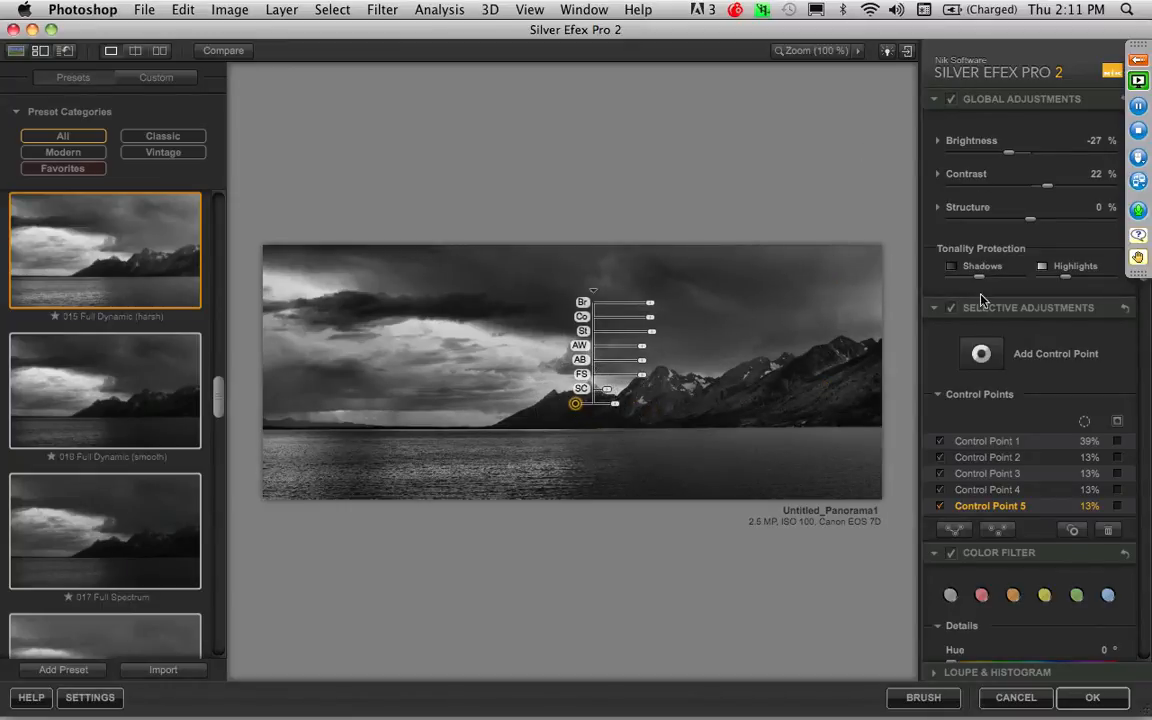
Step: Add a control point sized 23% on the bright sky at the photo's left edge, lower its Brightness, and set its Contrast to -29%
left_click(980, 352)
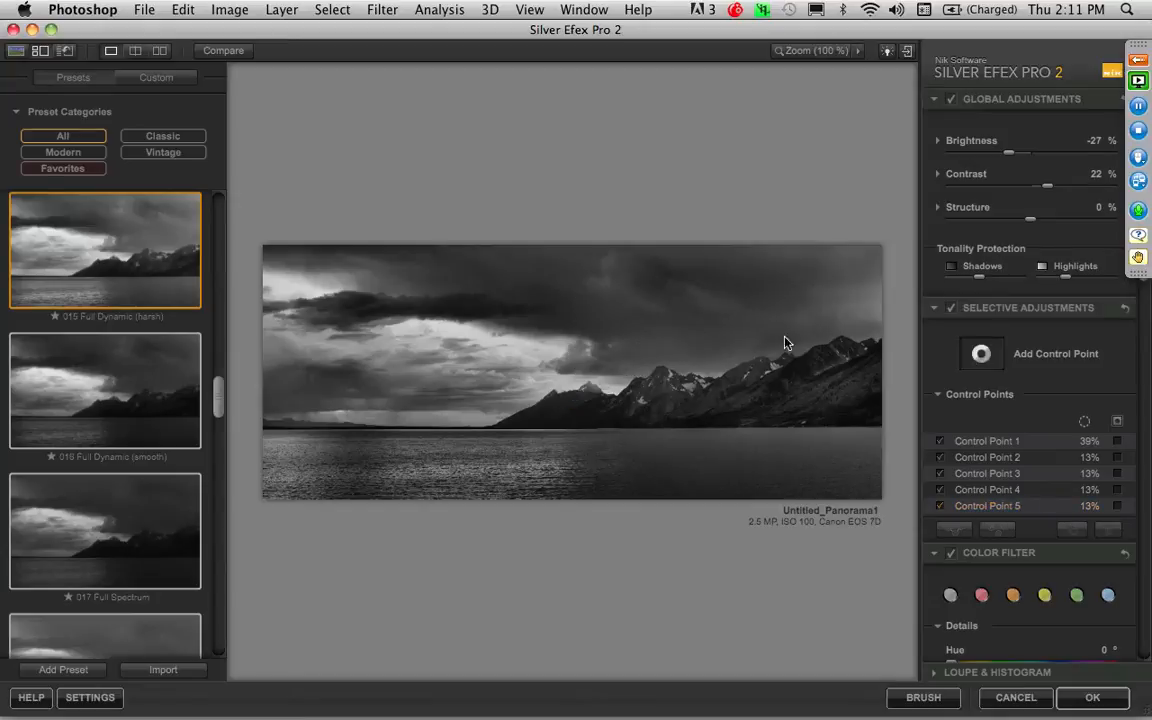
left_click(289, 286)
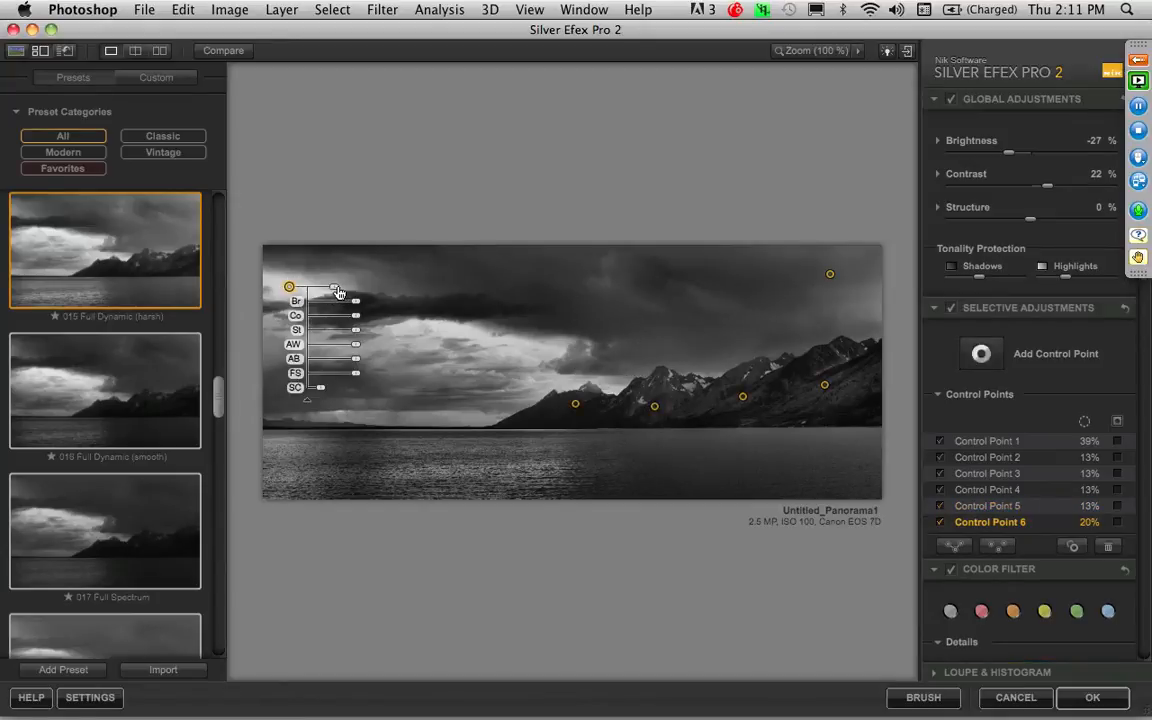
left_click_drag(334, 291, 344, 322)
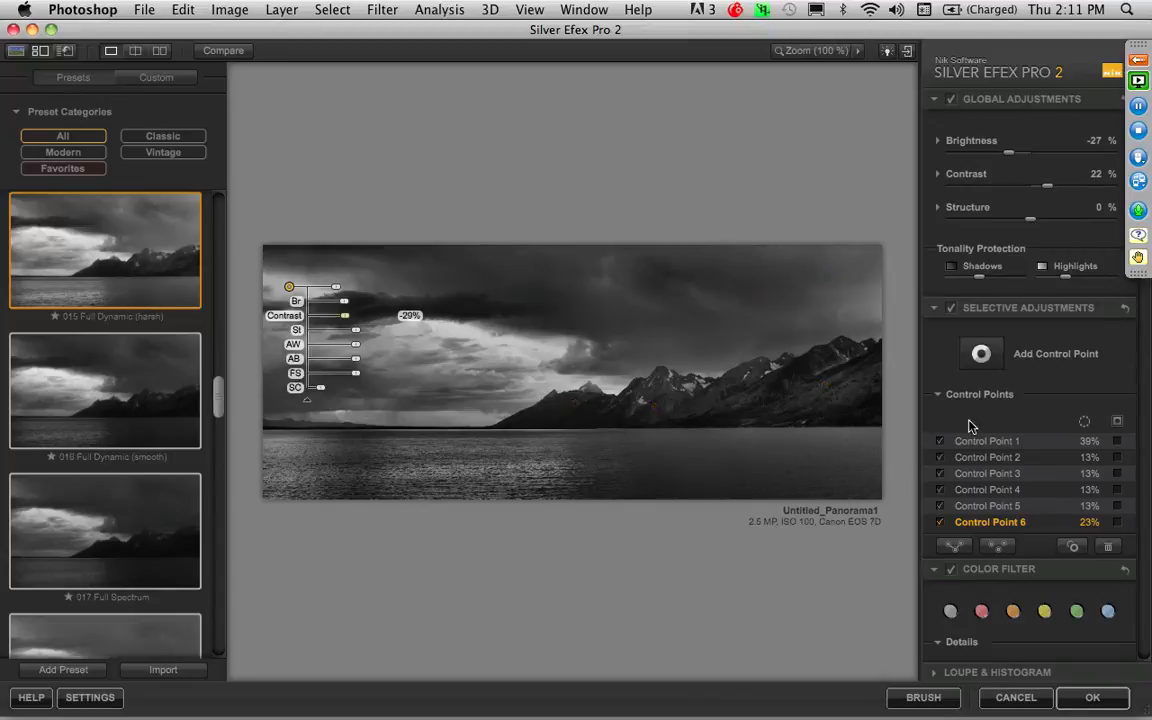
Step: Add a control point with 32% Structure on the shimmering water and another with 44% Structure on the bright clouds
left_click(983, 356)
left_click(456, 459)
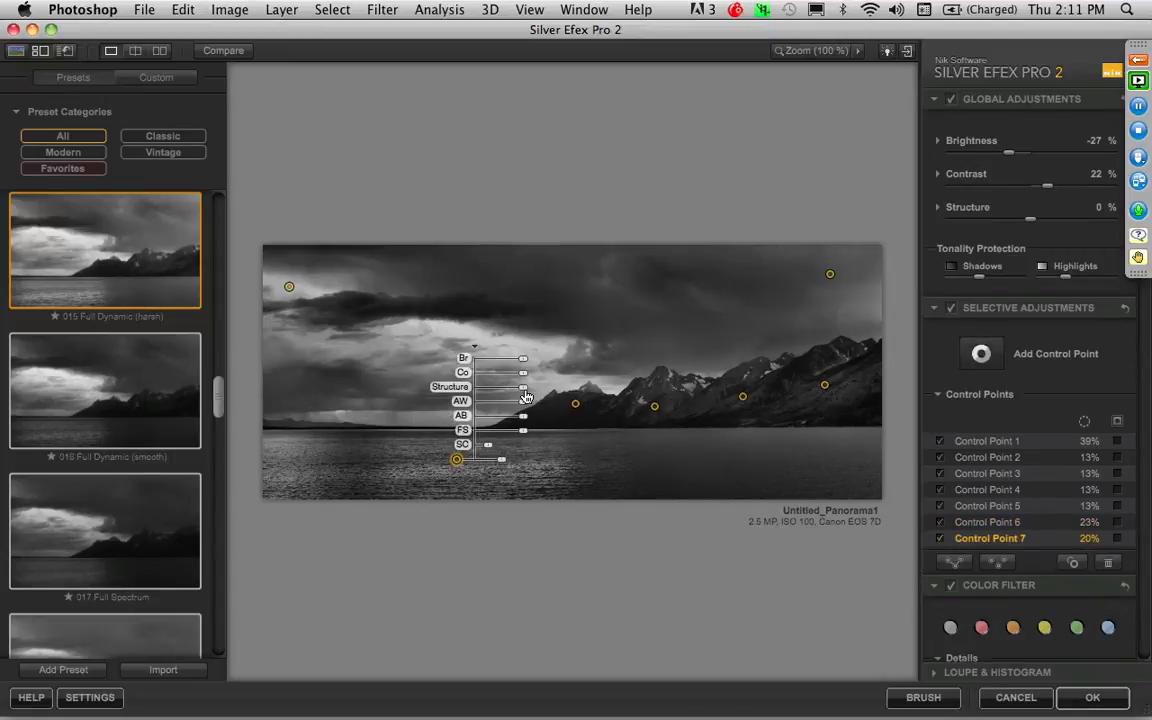
left_click_drag(522, 386, 538, 396)
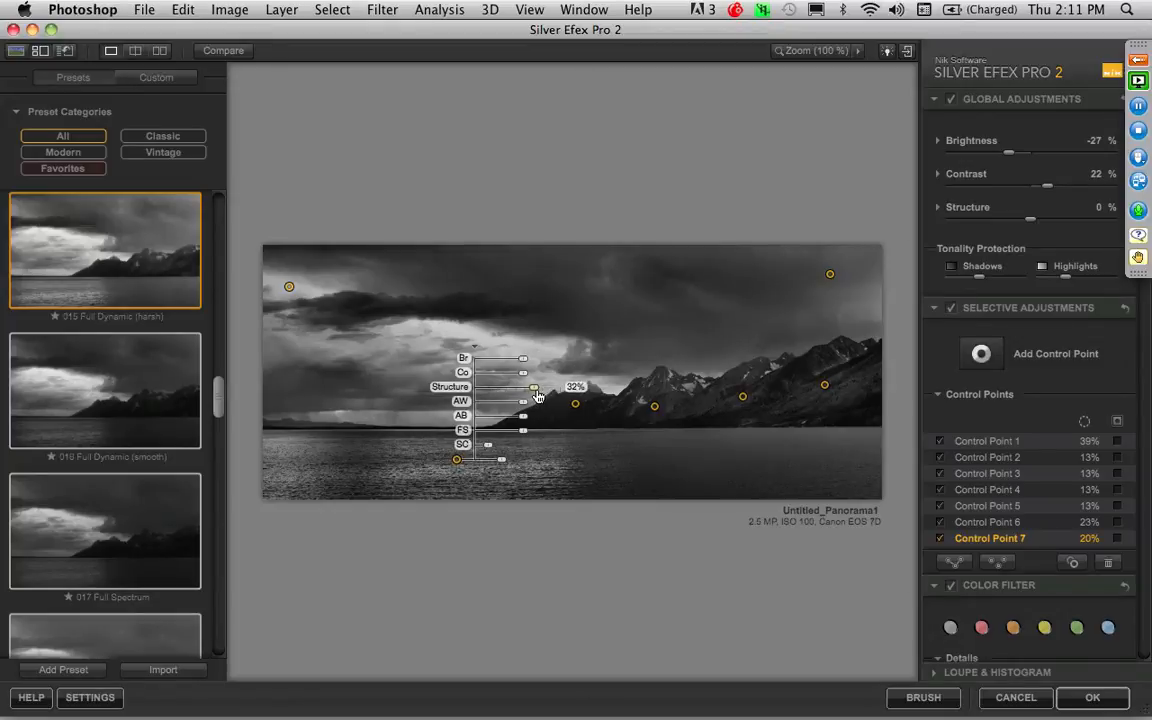
left_click(980, 353)
left_click(455, 357)
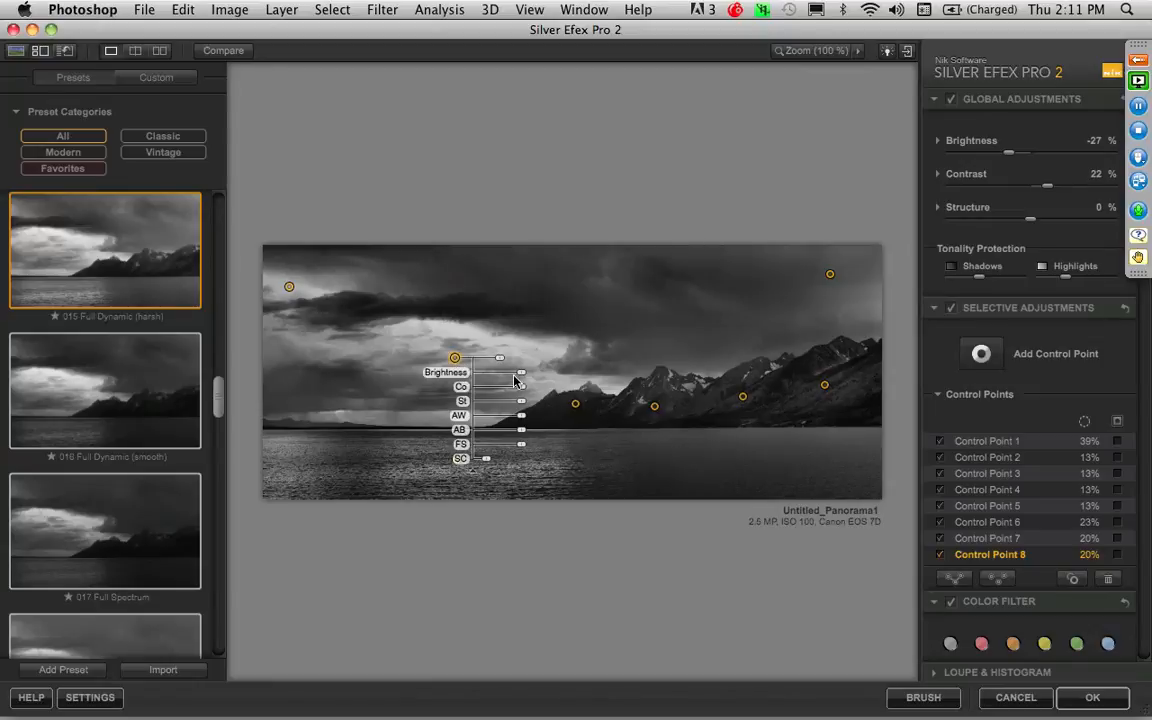
left_click_drag(521, 400, 537, 408)
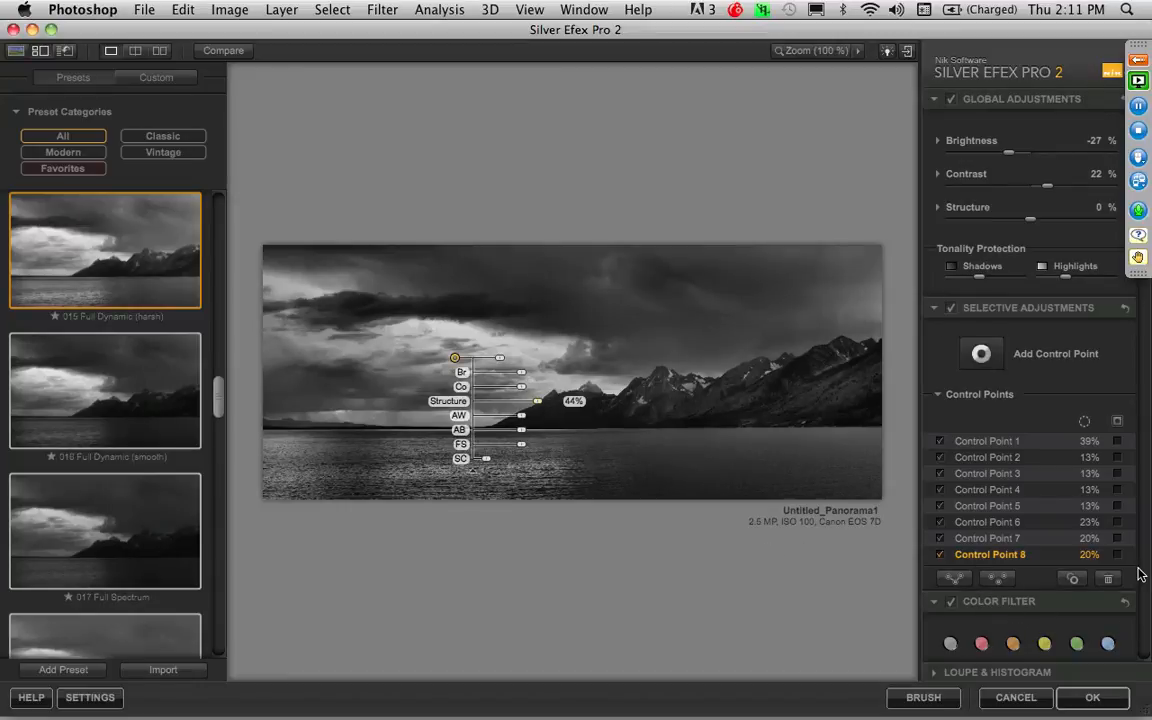
Step: Apply the Silver Efex Pro 2 conversion with the yellow color filter, and compare the image with and without the resulting layer
left_click(1013, 645)
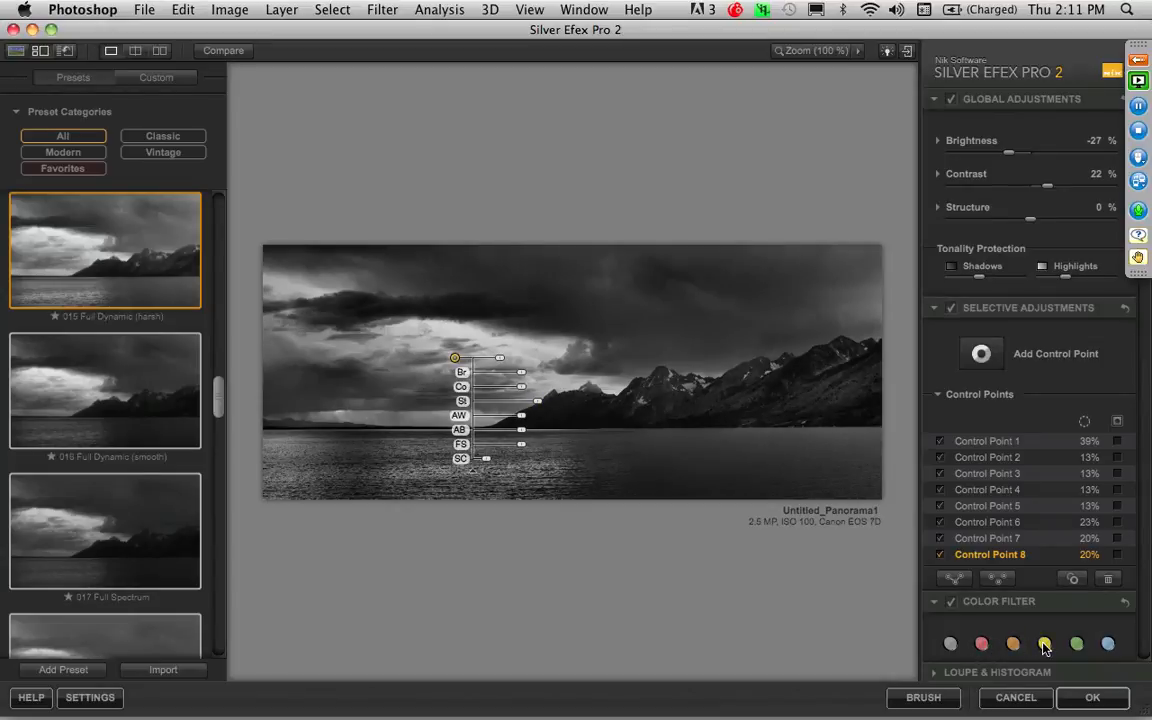
left_click(952, 646)
left_click(1043, 646)
left_click(1090, 697)
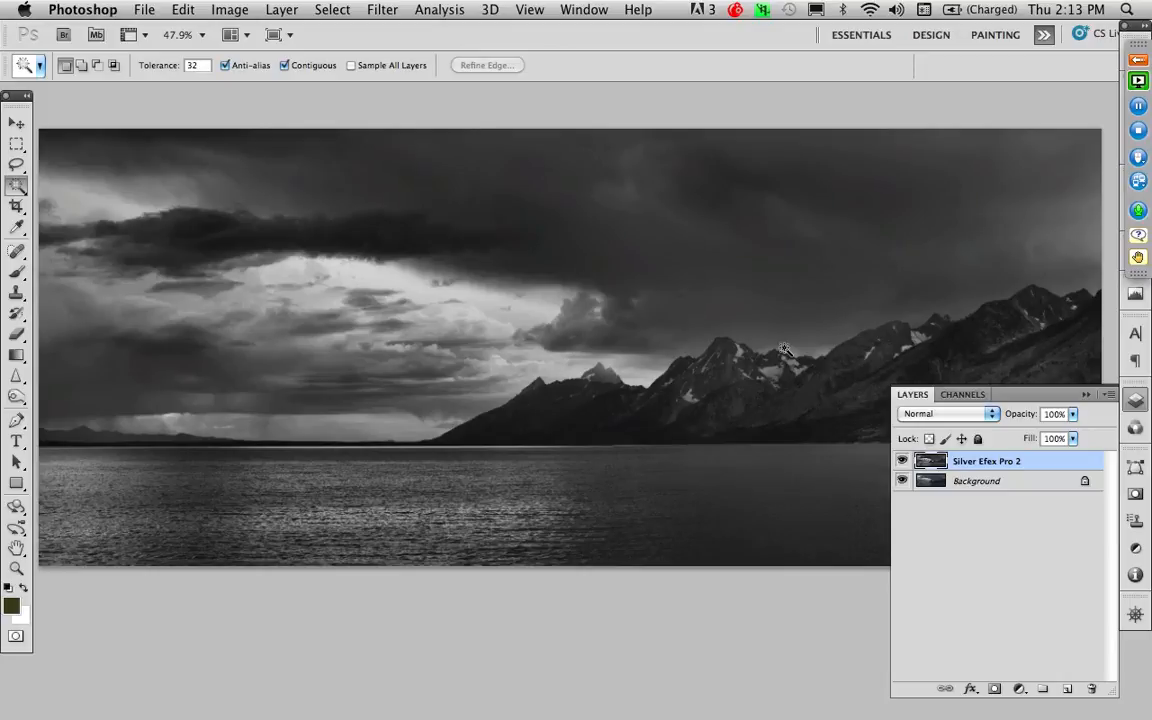
left_click(902, 463)
left_click(902, 463)
left_click(902, 463)
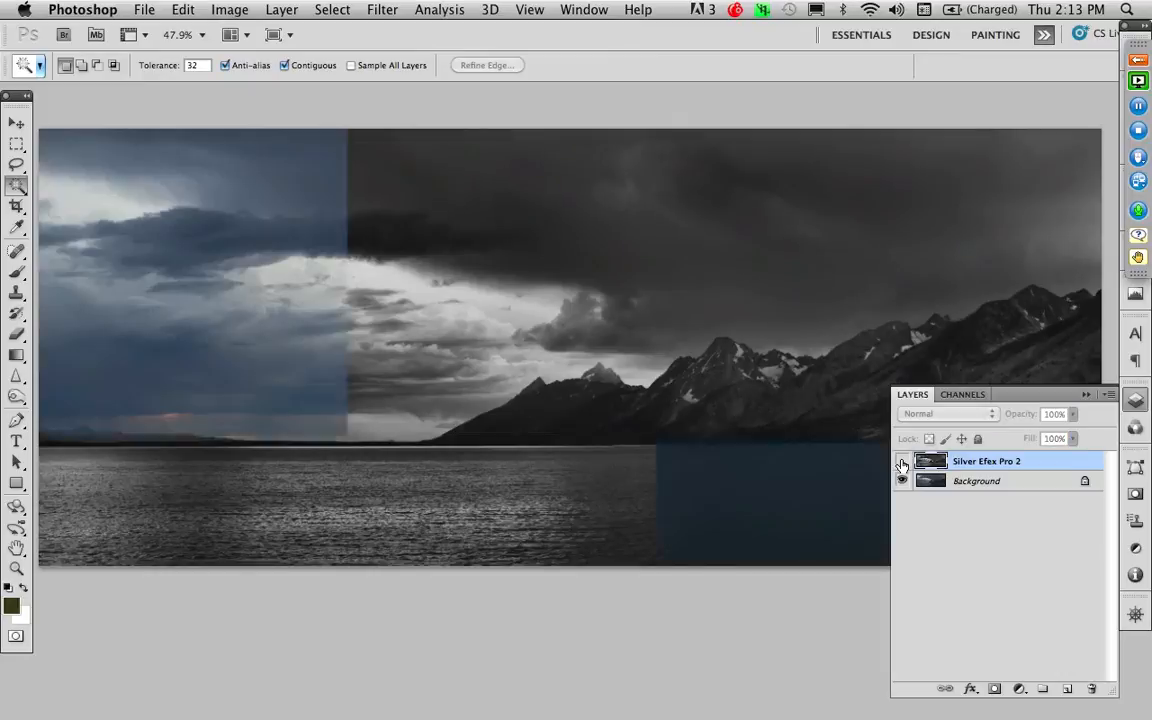
left_click(902, 463)
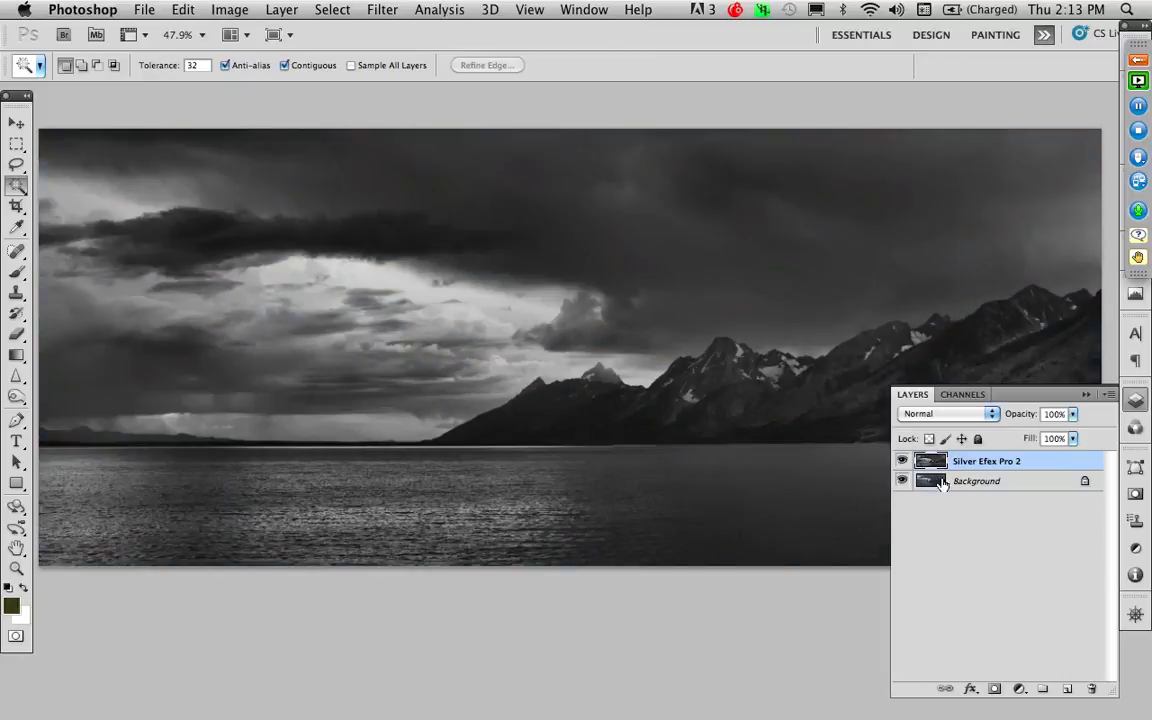
Step: Add a Curves adjustment layer with a midtone anchor, darken the dark clouds from input 42 to output 34, and lift the bright clouds from 209 to 224
left_click(1019, 689)
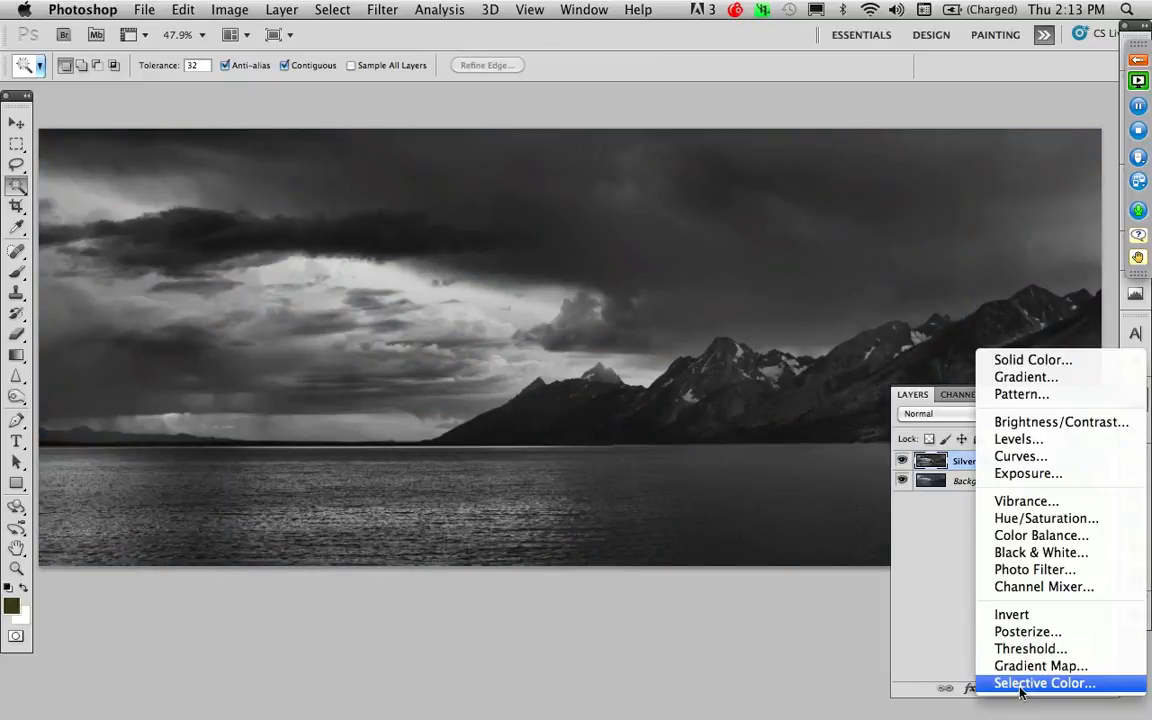
left_click(1036, 456)
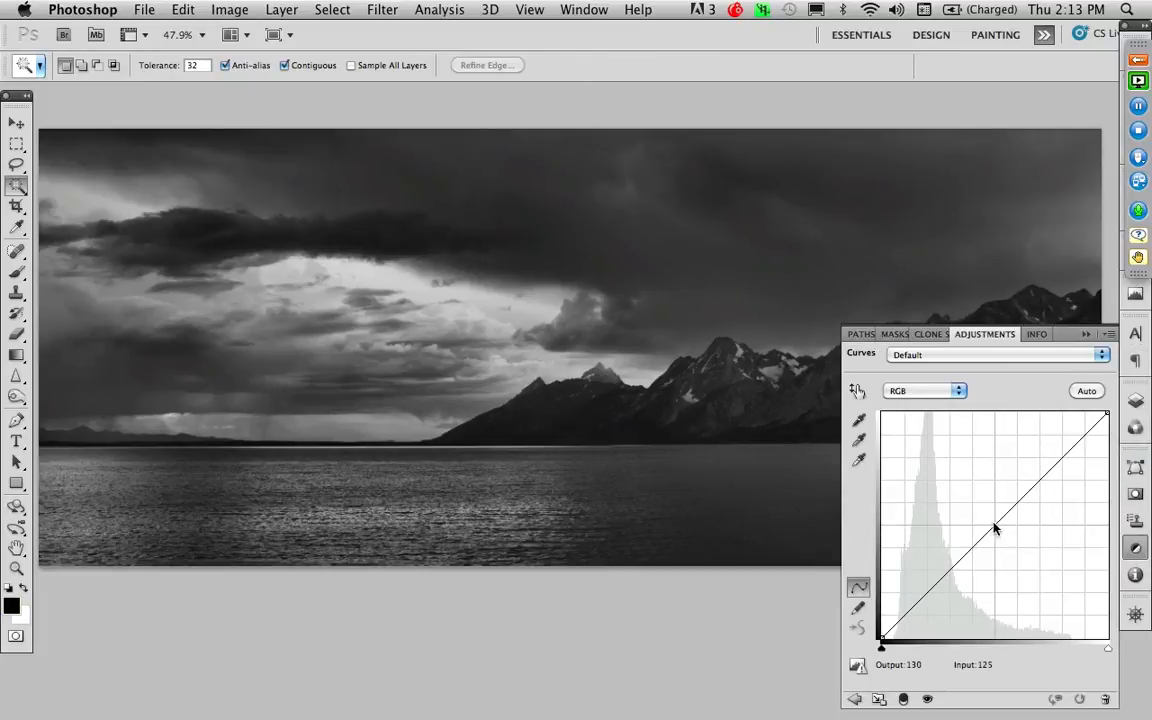
mouse_move(991, 522)
left_mouse_down()
mouse_move(993, 491)
mouse_move(993, 559)
mouse_move(993, 525)
left_mouse_up()
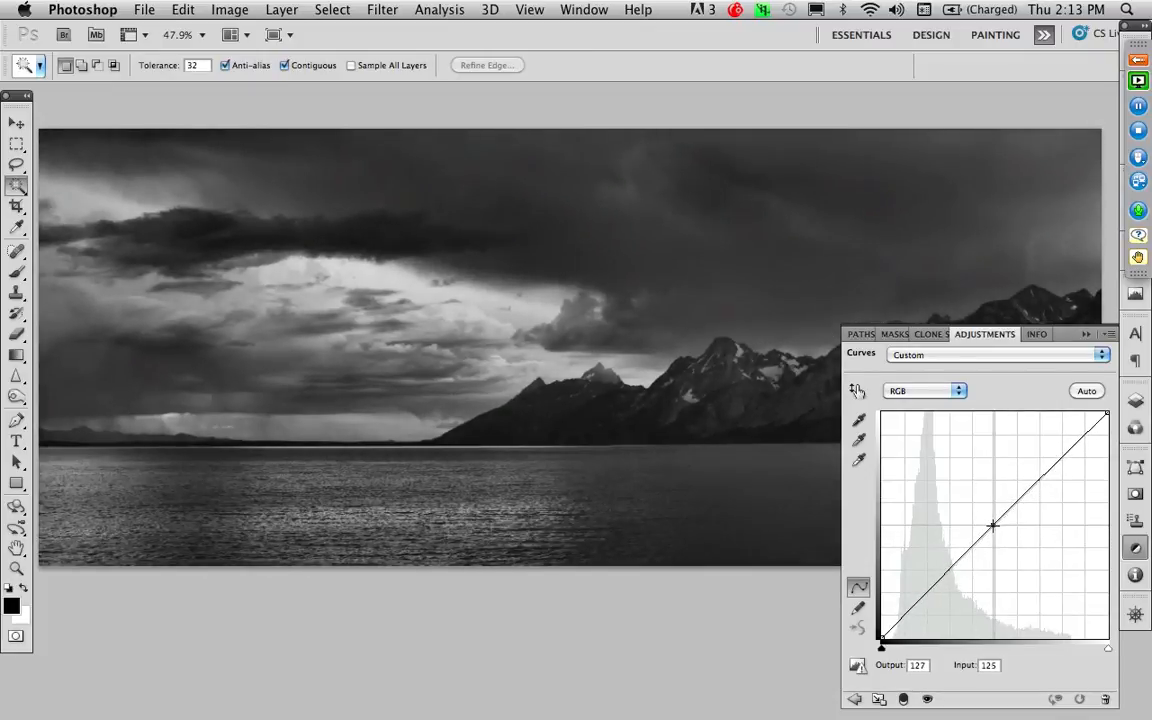
left_click(856, 393)
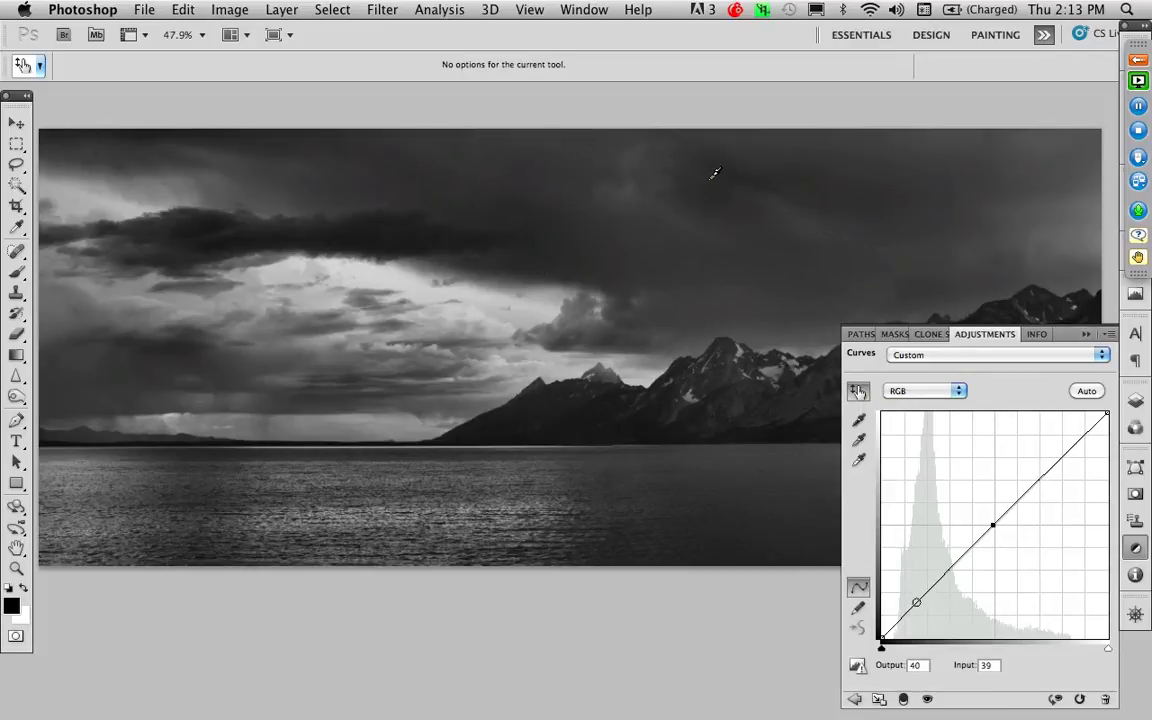
left_click_drag(714, 172, 714, 187)
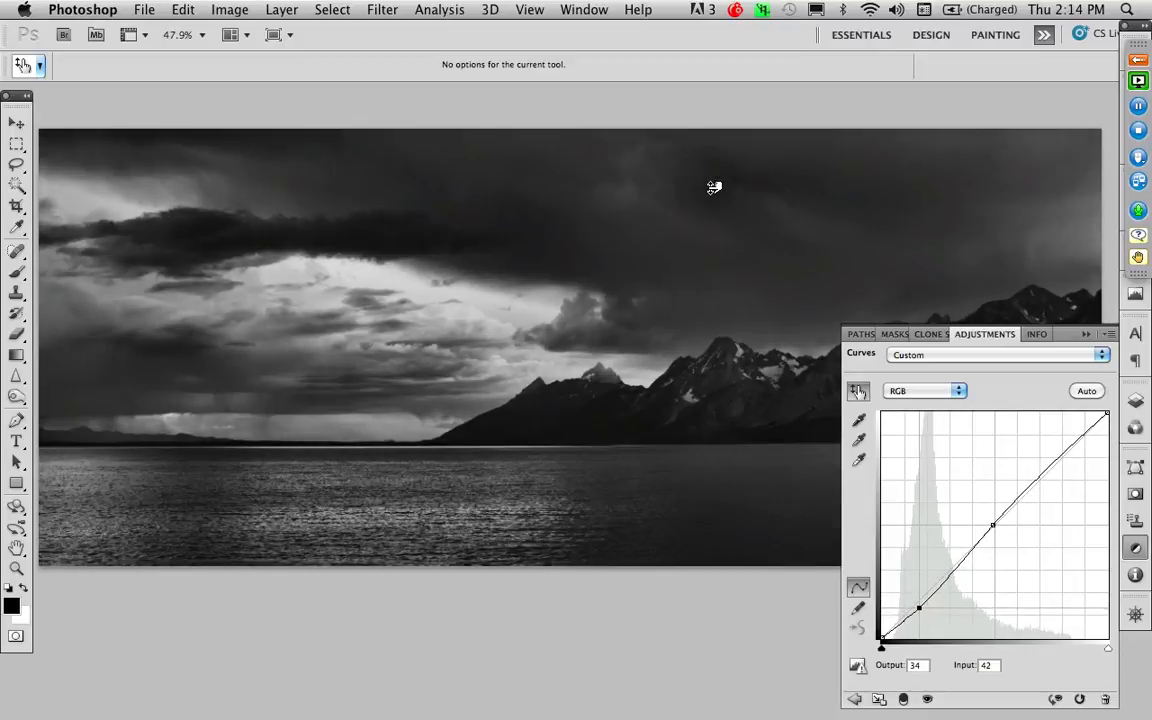
left_click_drag(372, 282, 360, 265)
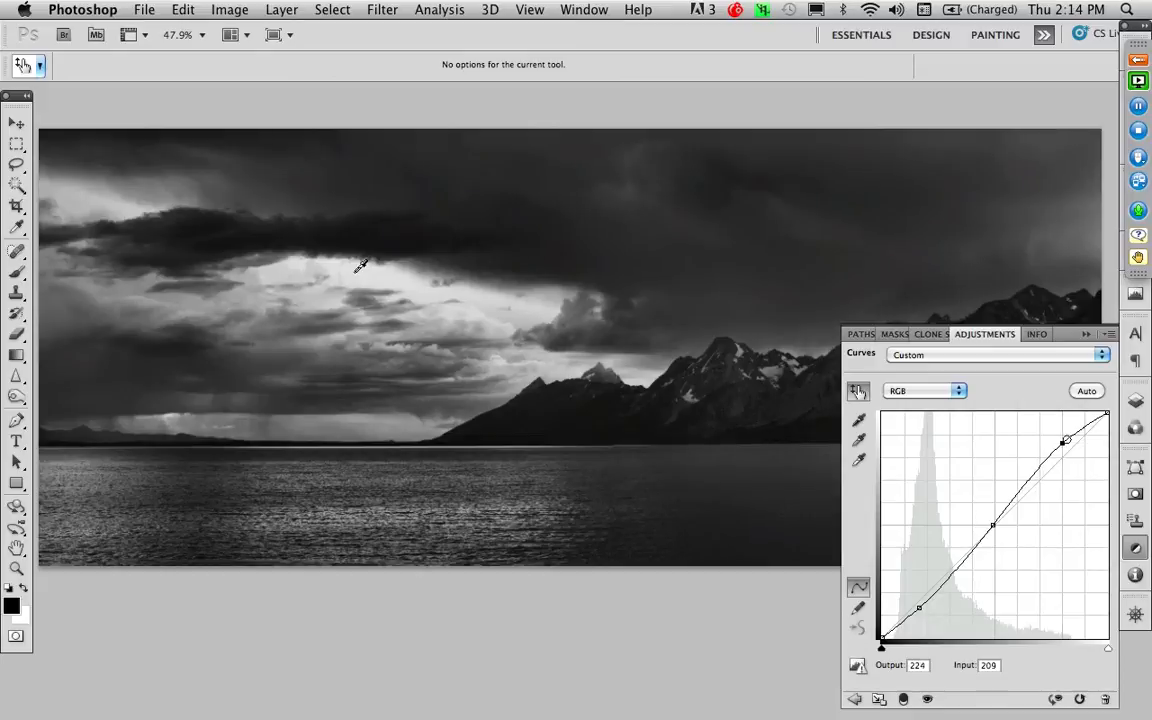
Step: On the Curves adjustment, anchor the mid-gray clouds at input and output 81, and darken the mountain shadows from input 22 to output 19
left_click(304, 356)
left_click_drag(304, 356, 304, 349)
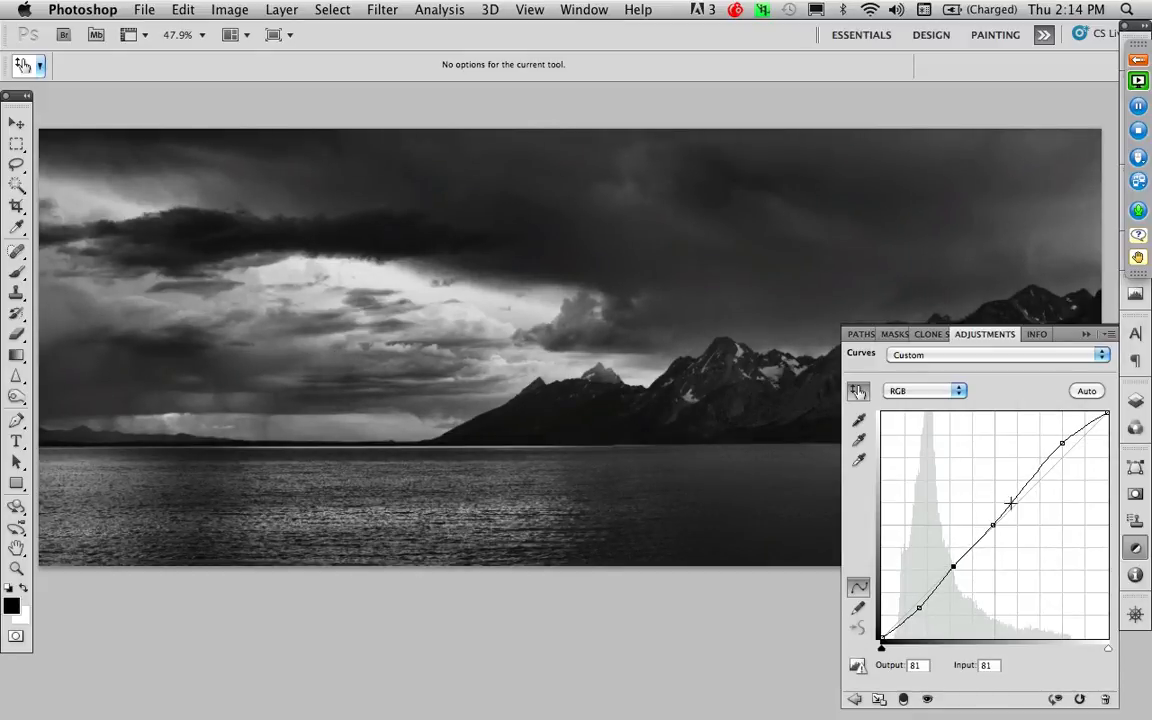
left_click(574, 425)
left_click_drag(459, 512, 458, 499)
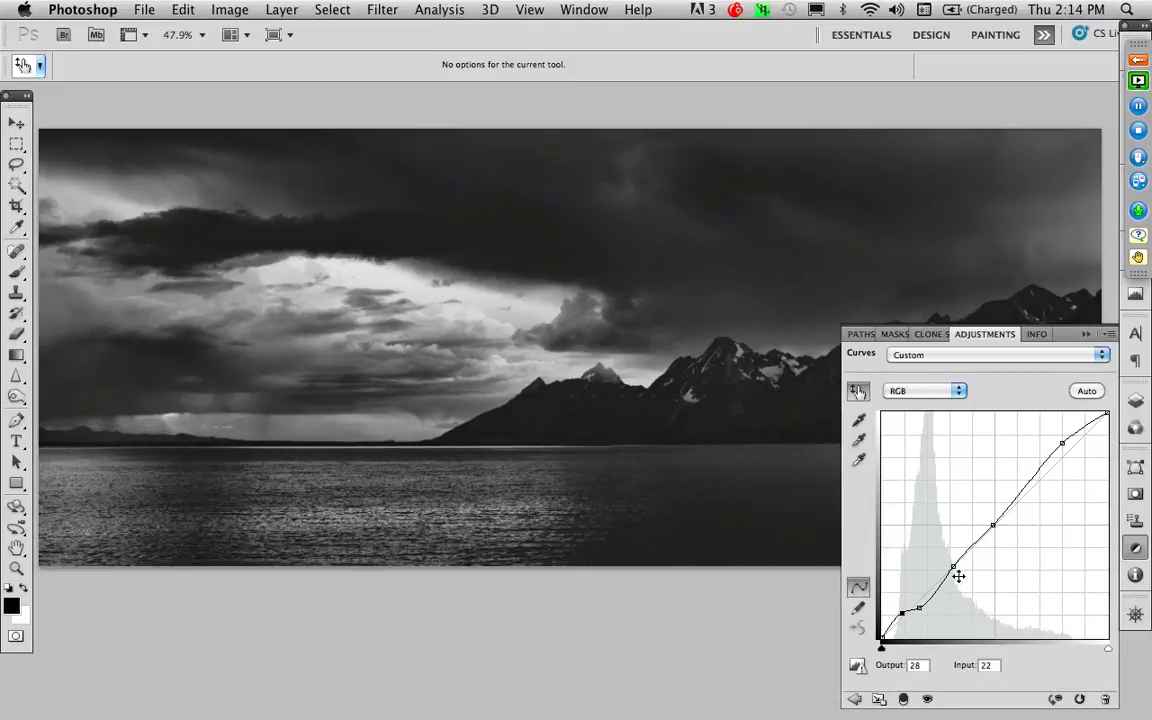
left_click_drag(586, 411, 585, 424)
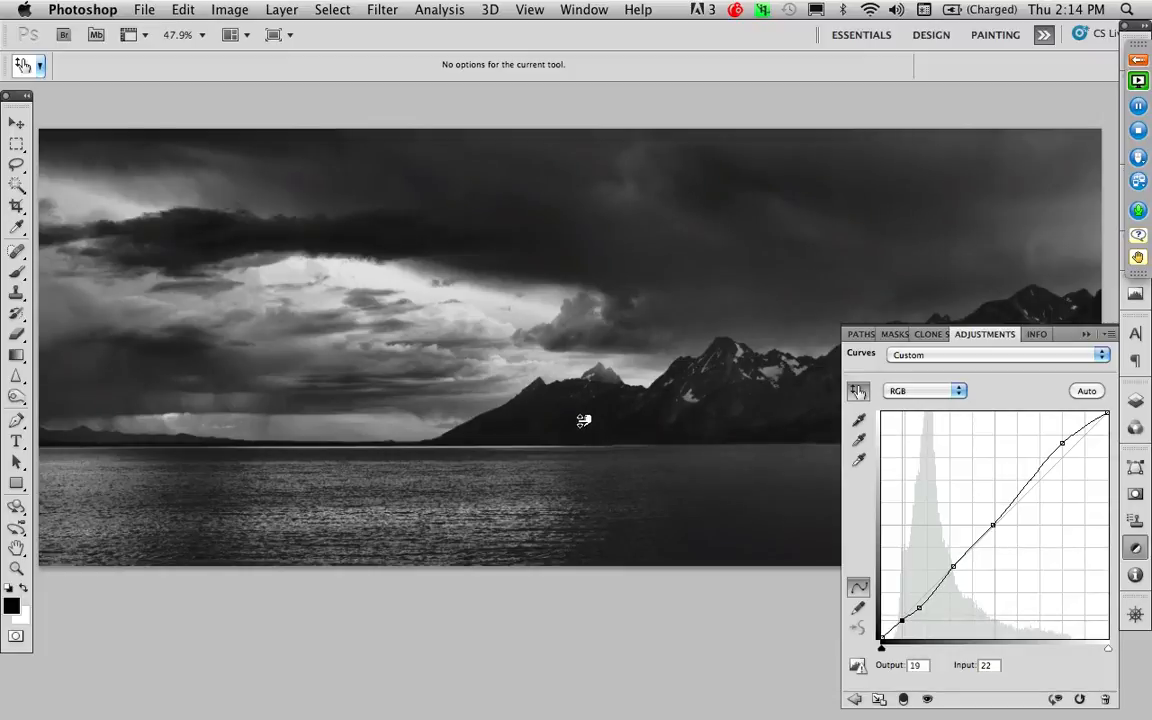
Step: Compare the panorama with the Curves 1 and Silver Efex Pro 2 layers hidden and shown
left_click(1086, 334)
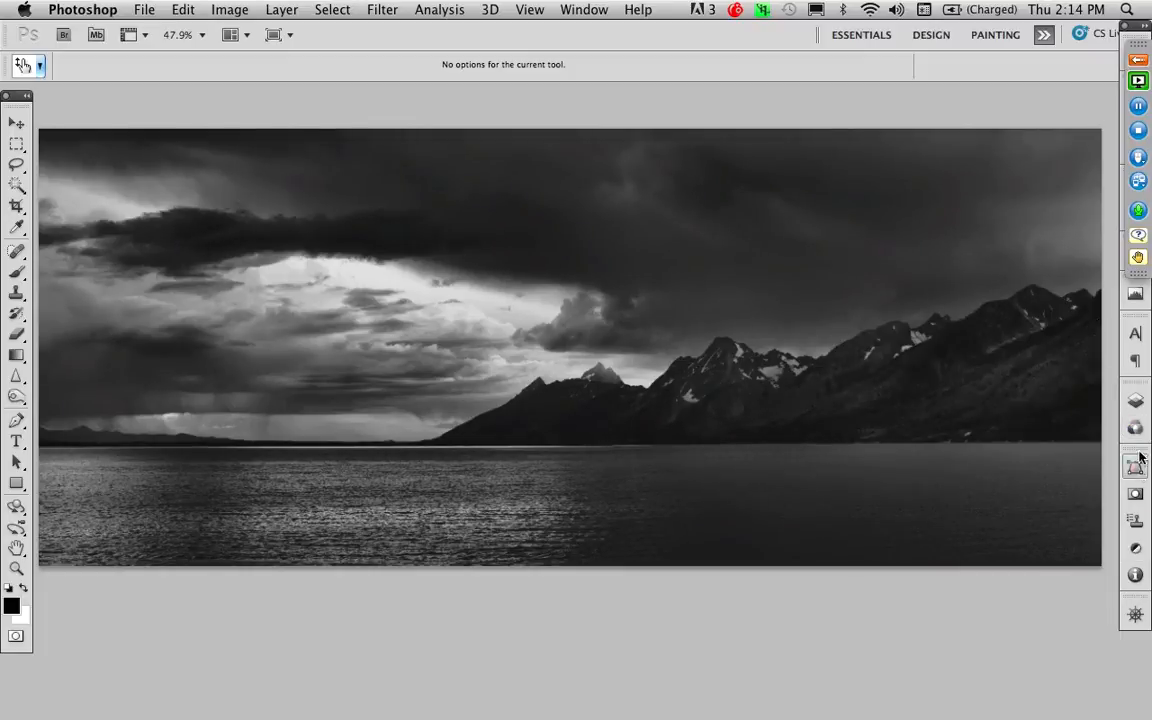
left_click(1135, 400)
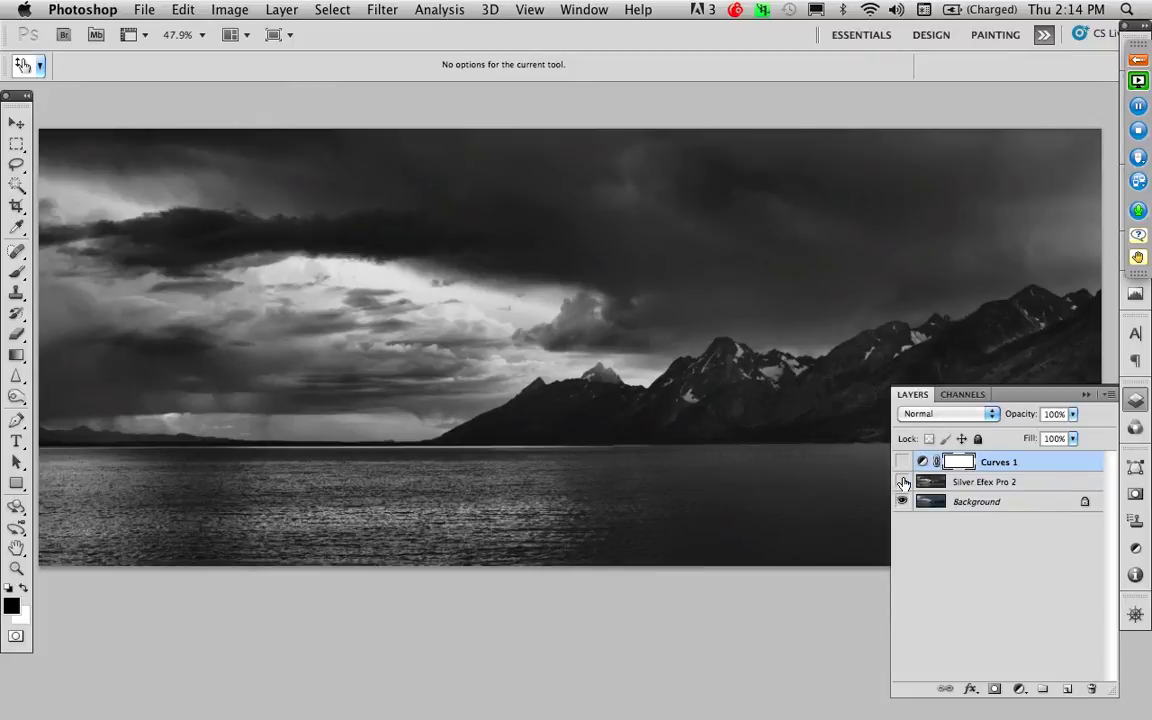
mouse_move(903, 463)
left_mouse_down()
mouse_move(903, 483)
mouse_move(903, 463)
left_mouse_up()
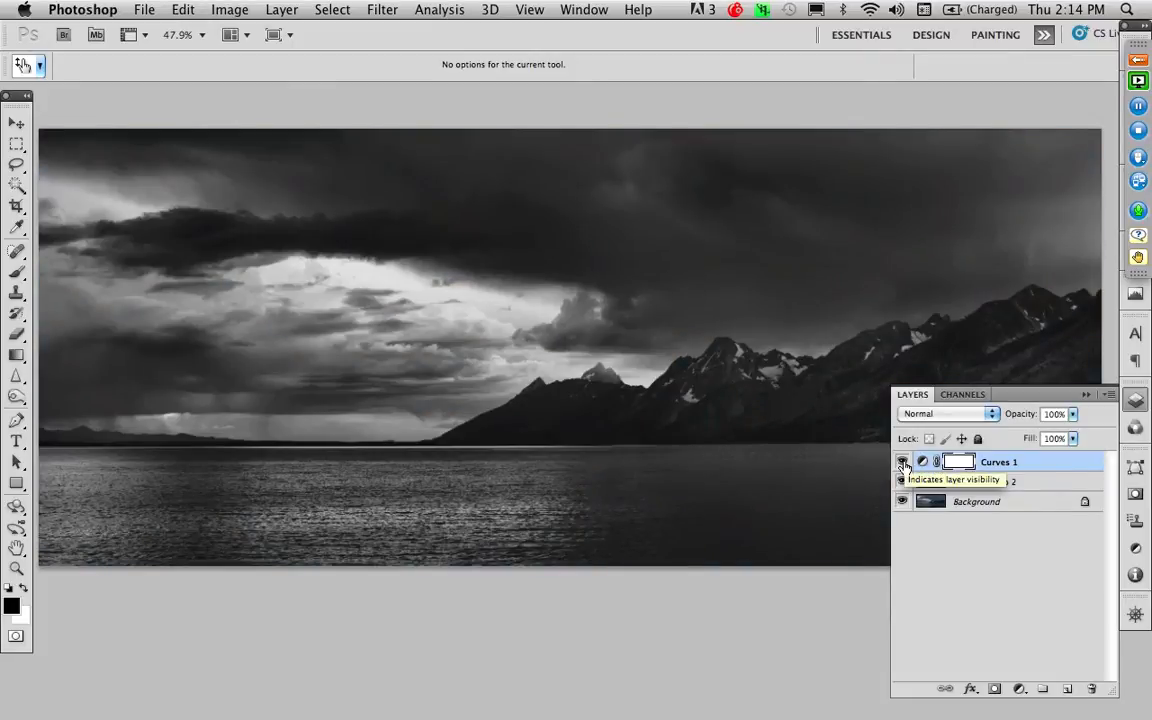
Step: Crop the panorama to remove about the right fifth of the picture and a narrow strip of sky along the upper edge
key("c")
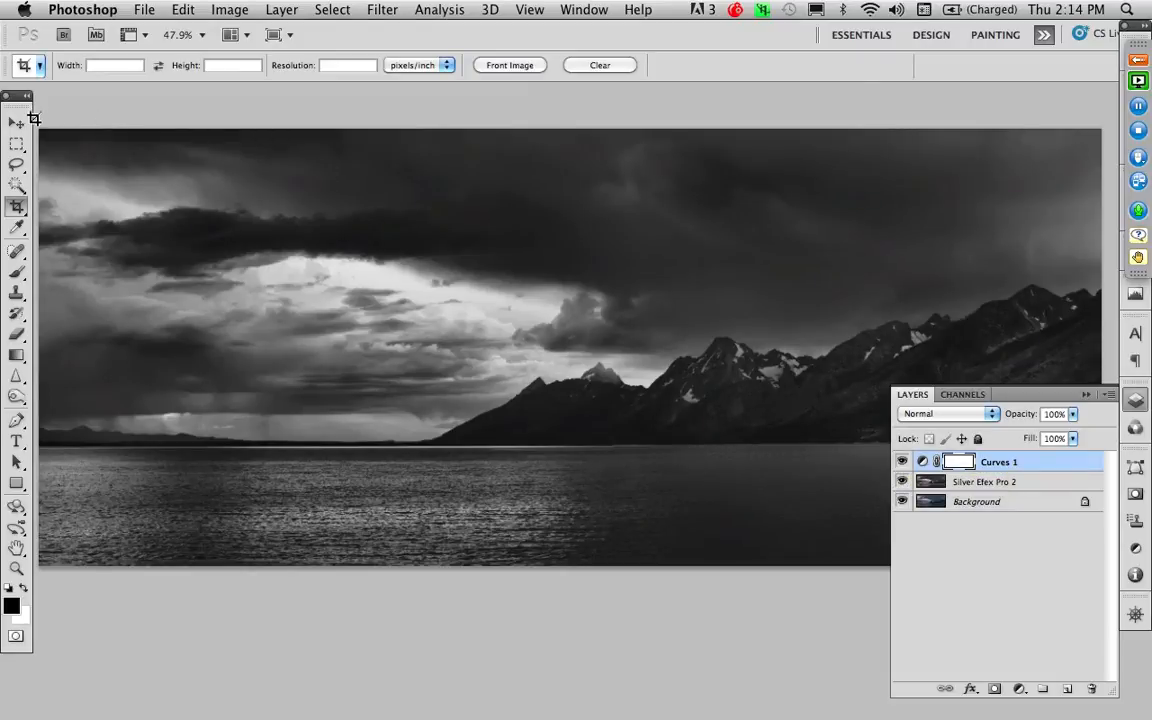
mouse_move(472, 260)
left_mouse_down()
mouse_move(913, 596)
mouse_move(952, 596)
left_mouse_up()
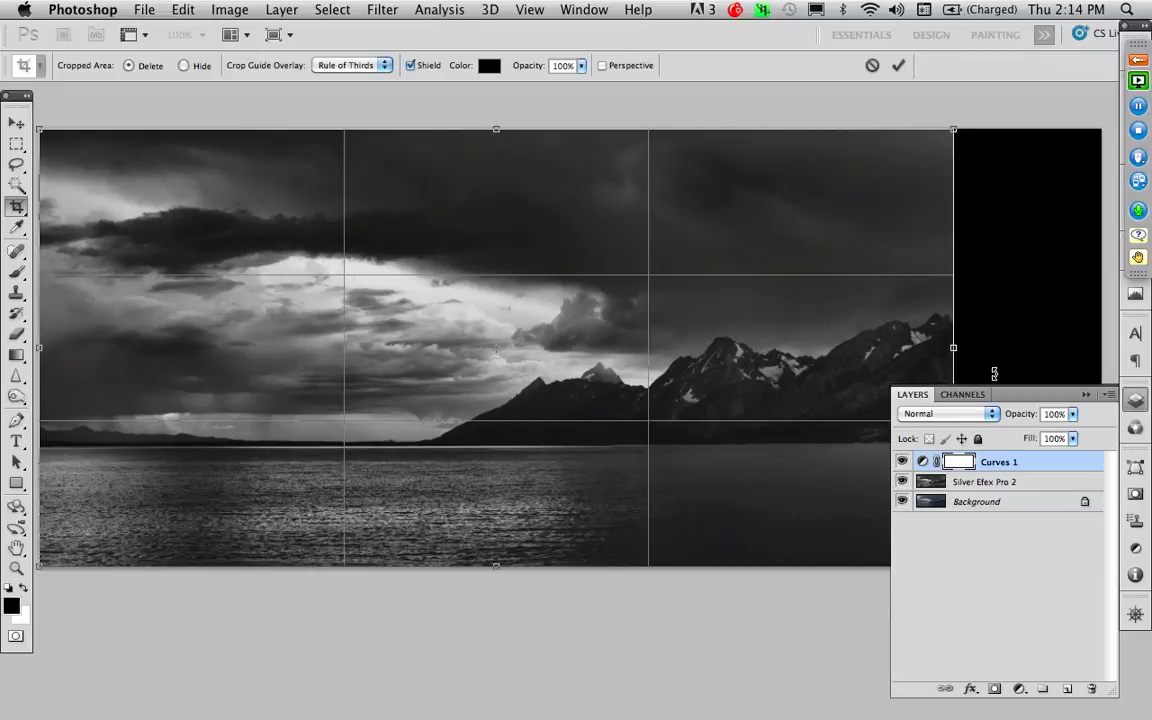
mouse_move(589, 538)
left_mouse_down()
mouse_move(584, 522)
mouse_move(604, 527)
left_mouse_up()
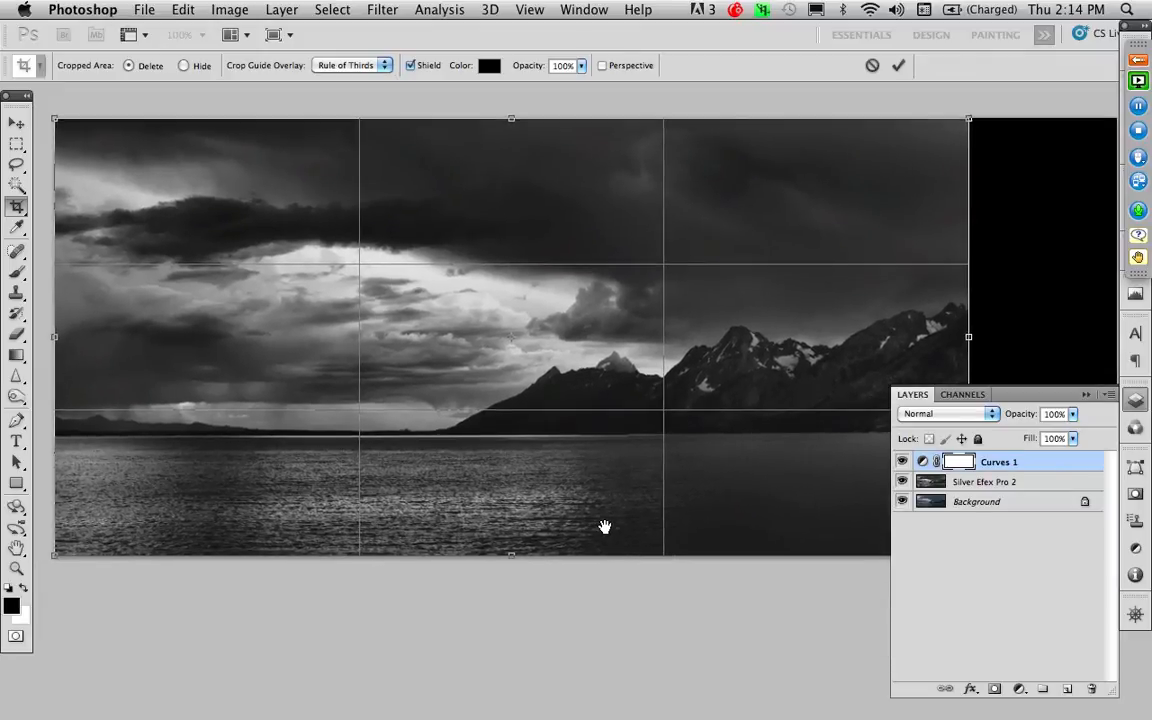
left_click_drag(965, 338, 903, 337)
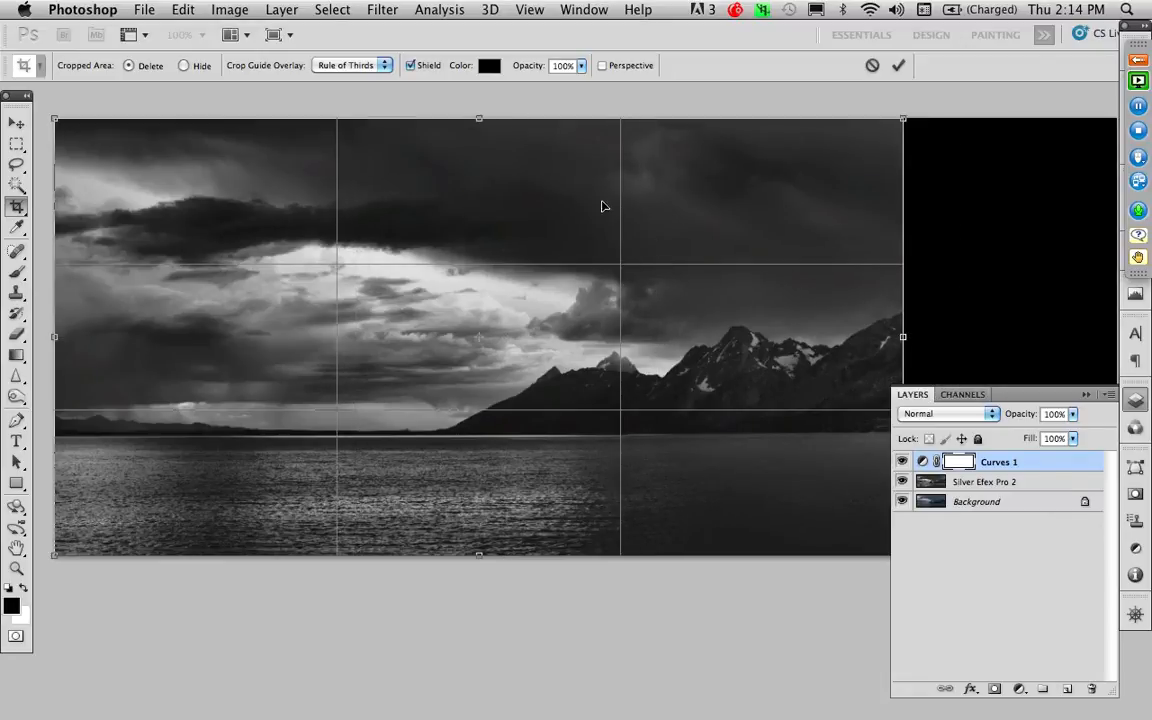
left_click_drag(479, 120, 479, 144)
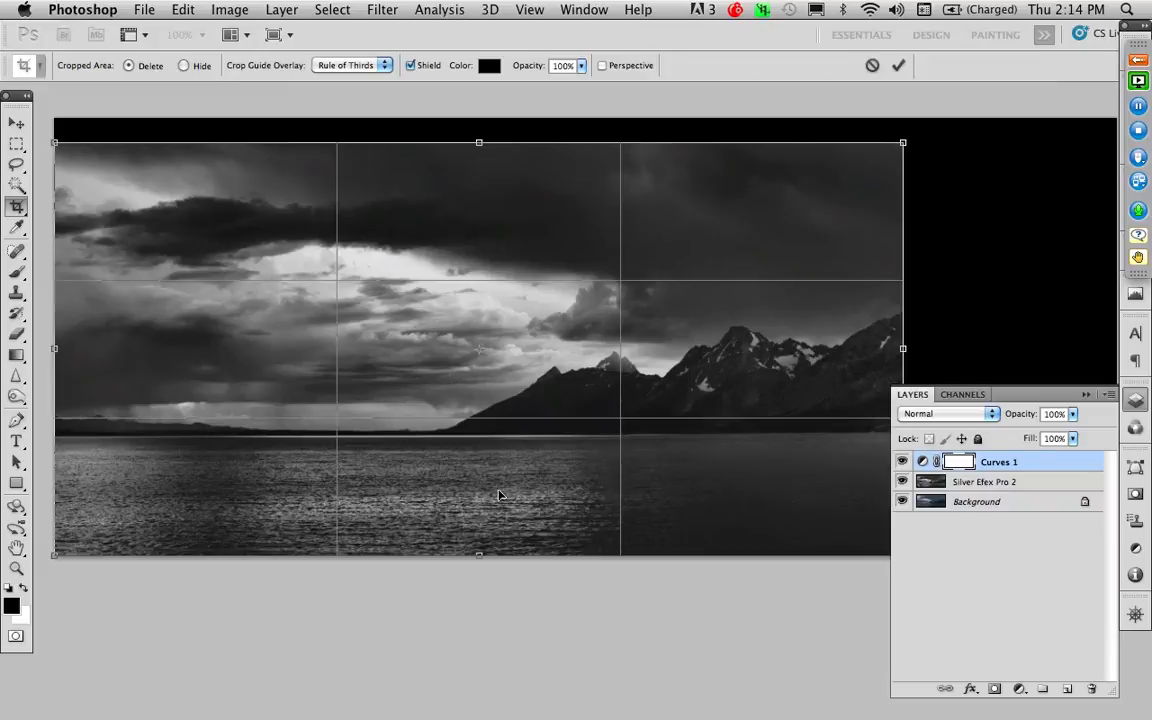
left_click_drag(480, 556, 480, 558)
left_click_drag(479, 146, 479, 152)
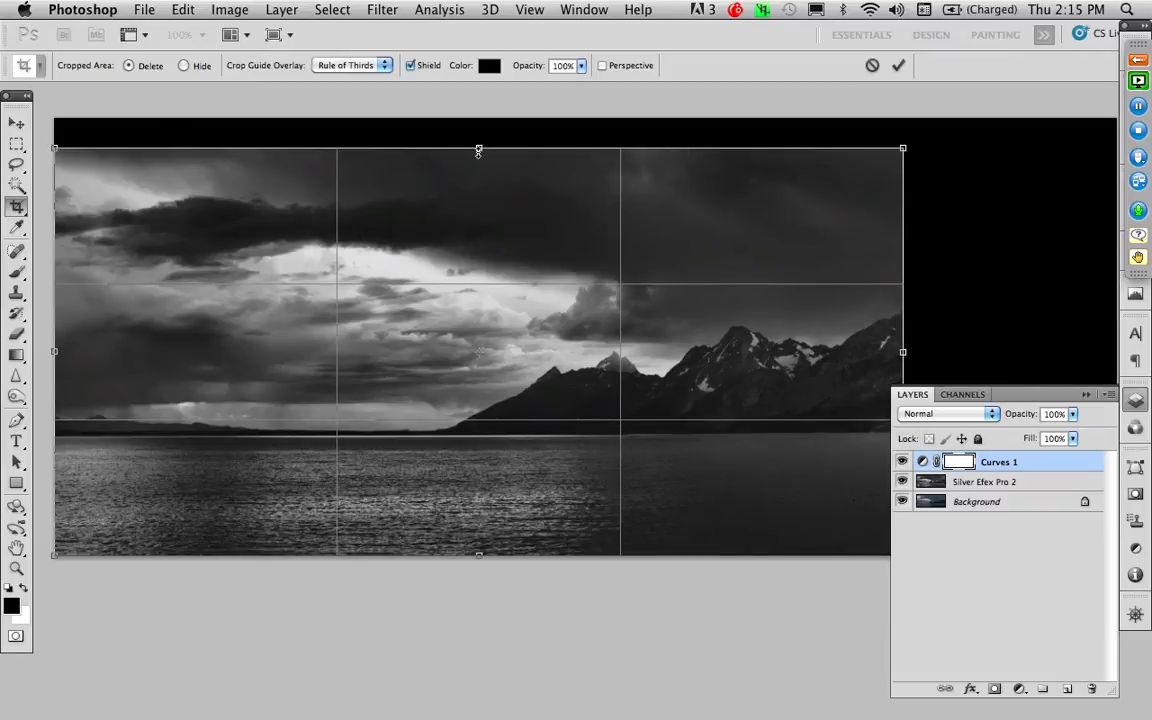
key("Return")
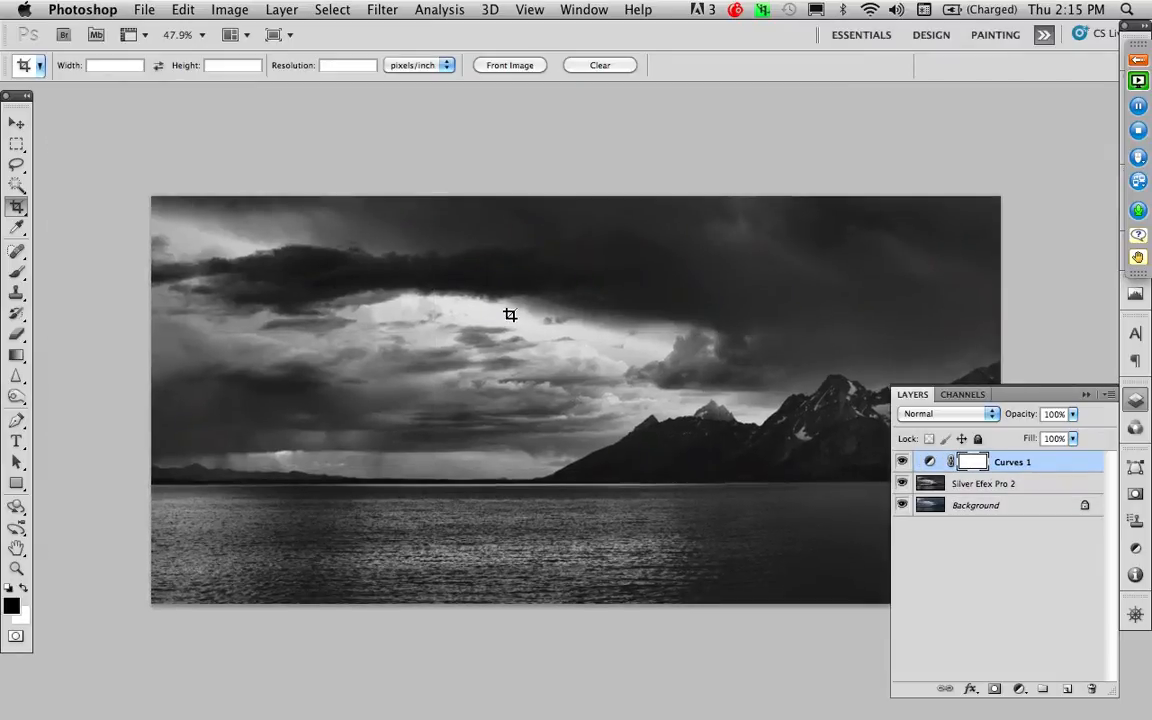
Step: Review the cropped panorama full screen, and compare it with the Curves 1 and Silver Efex Pro 2 layers hidden
key("f")
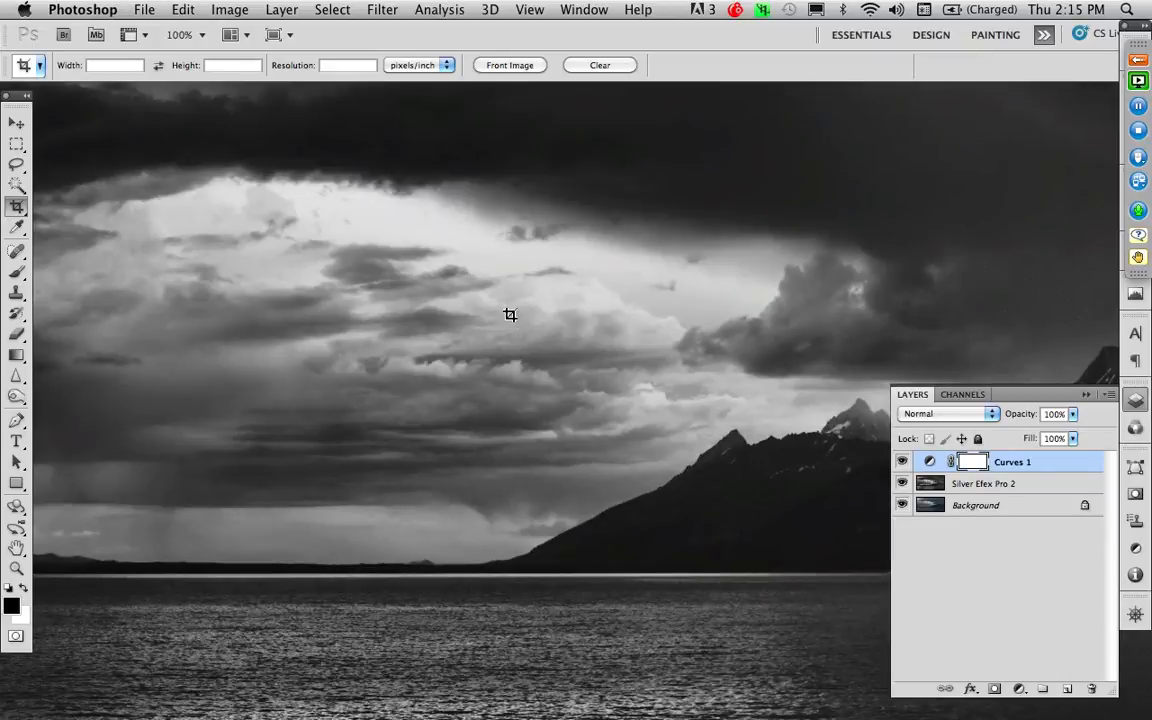
key("f")
key("ctrl+0")
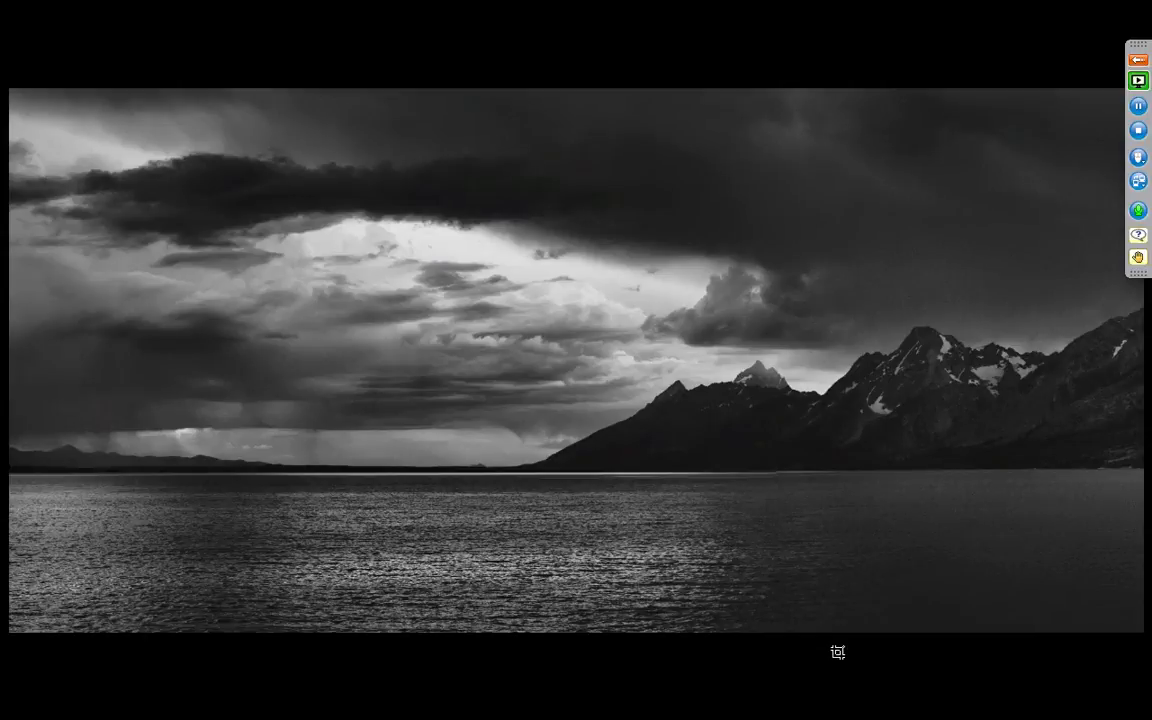
key("f")
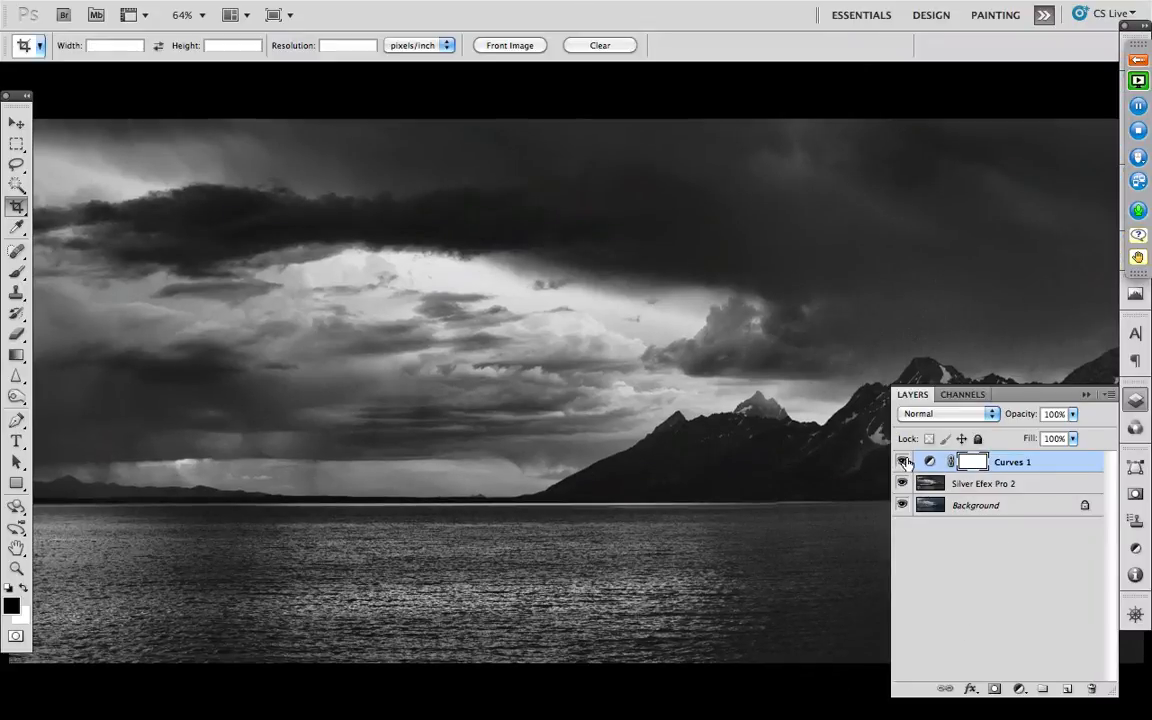
left_click_drag(902, 483, 902, 463)
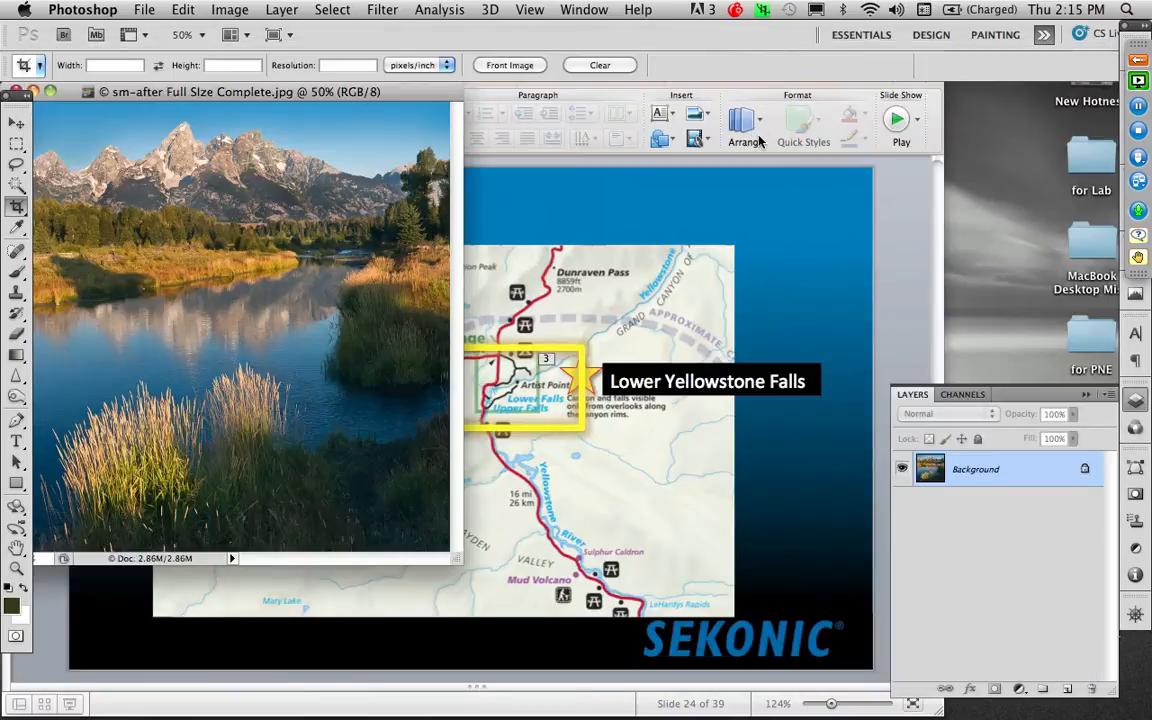
Step: Show sm-after Full SIze Complete.jpg on a plain gray backdrop, fitted to the screen, and open it in Silver Efex Pro 2
key("g")
key("f")
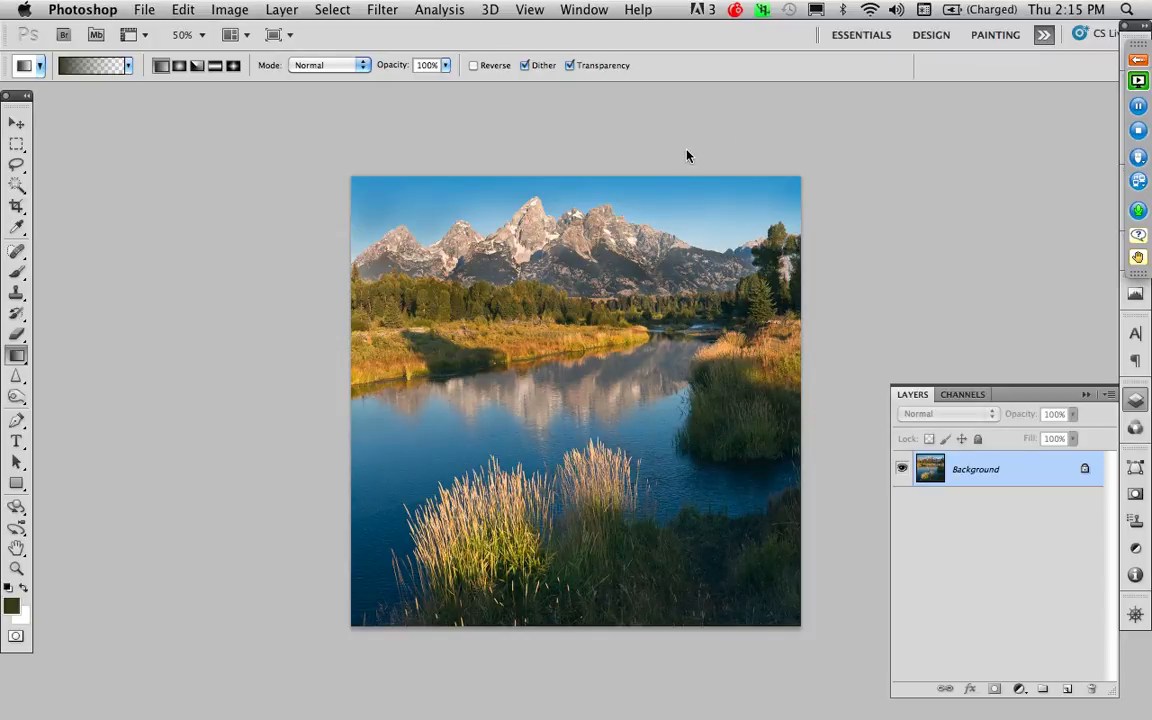
key("super+o")
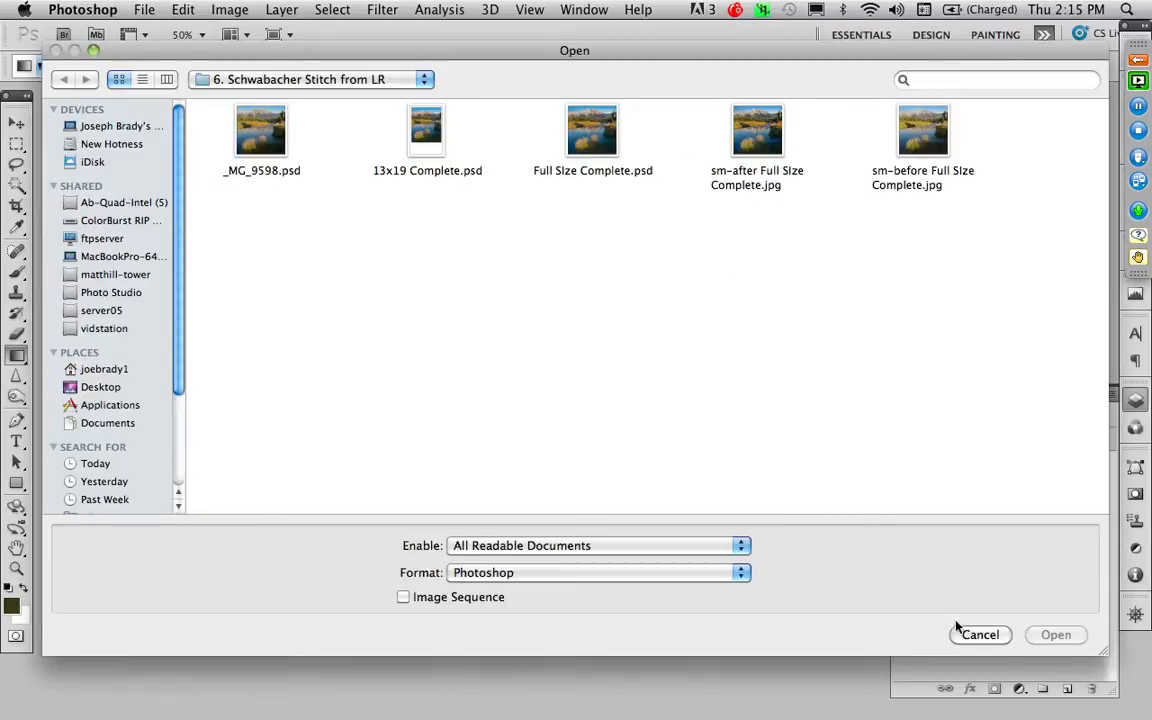
left_click(968, 634)
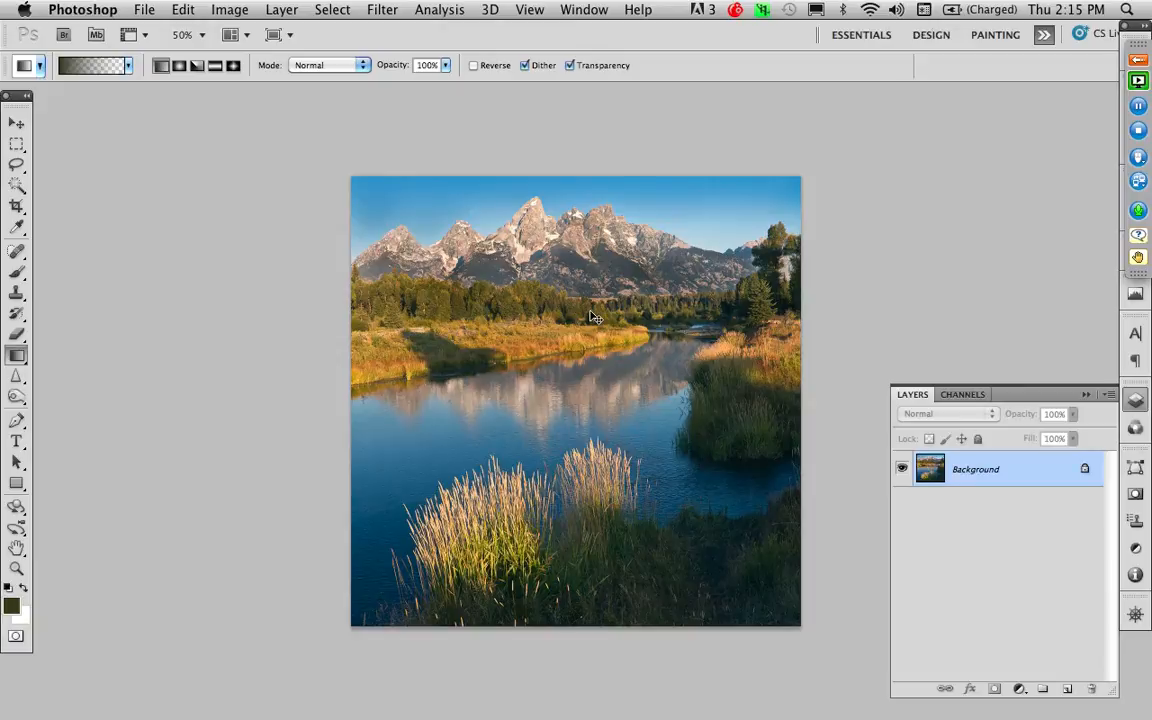
key("super+1")
key("super+0")
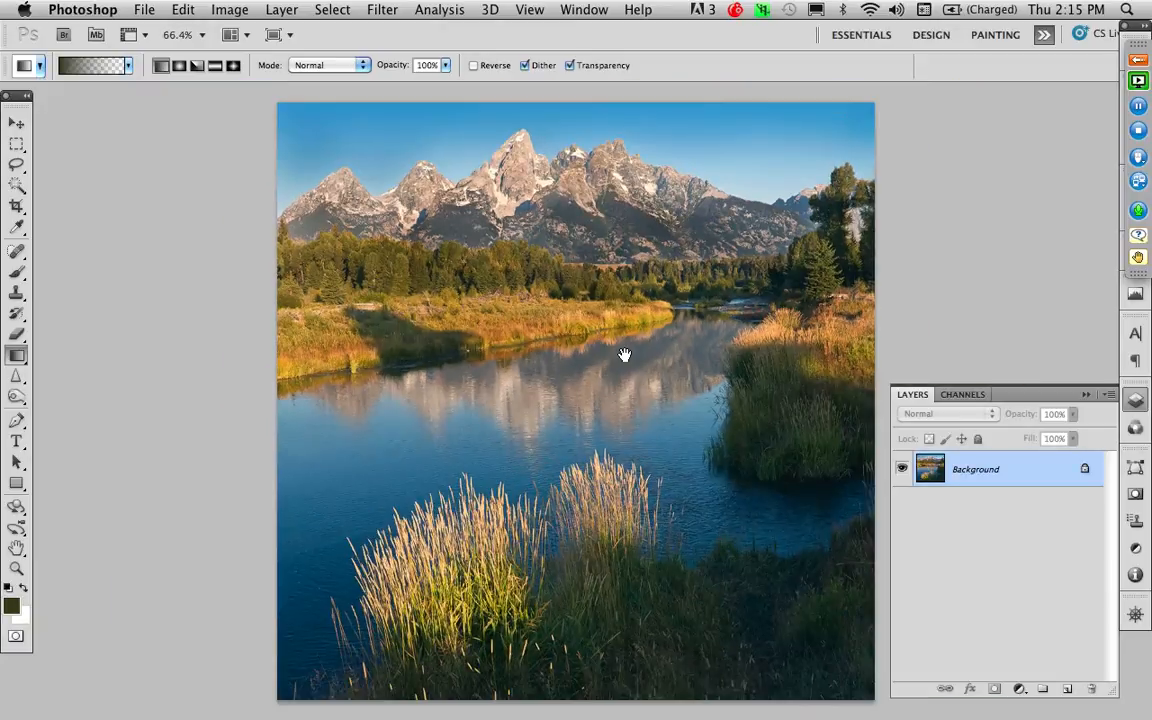
left_click_drag(624, 355, 538, 355)
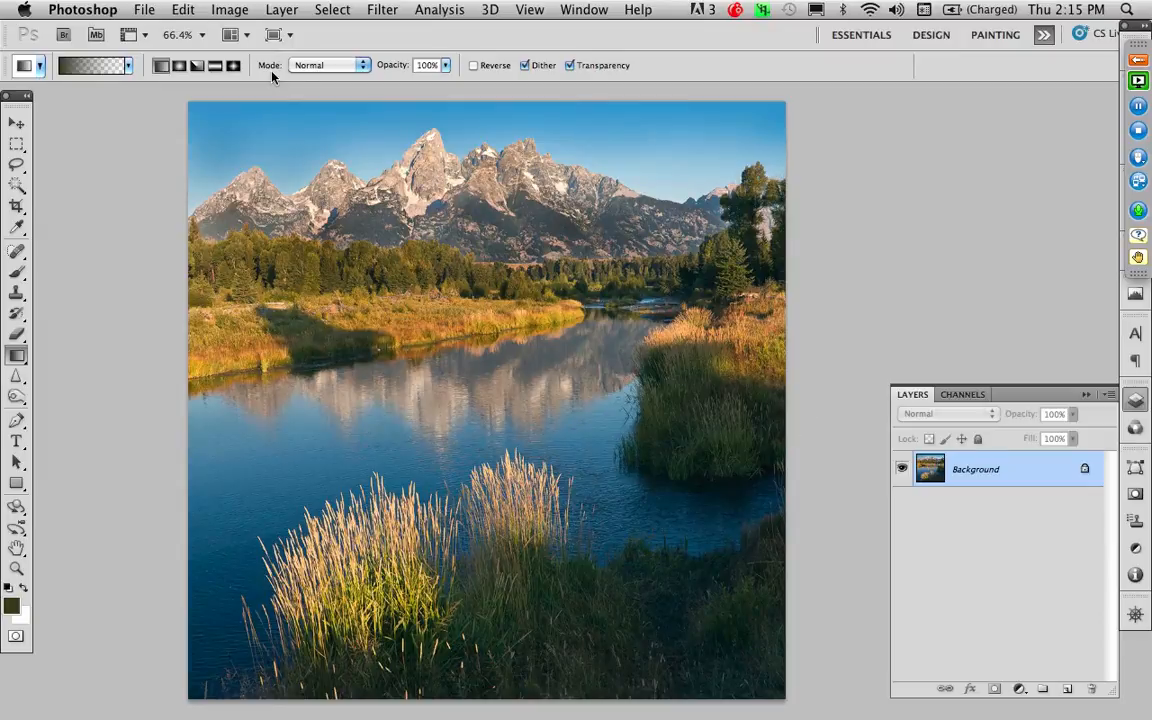
left_click(381, 9)
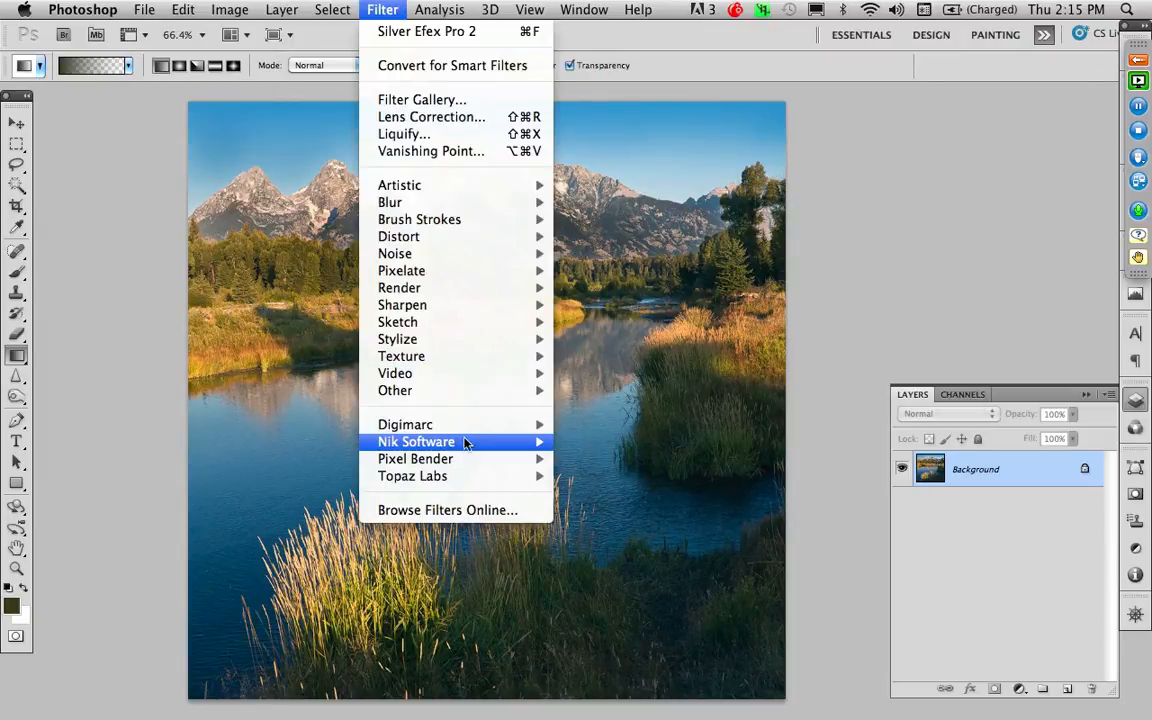
mouse_move(464, 443)
left_click(630, 493)
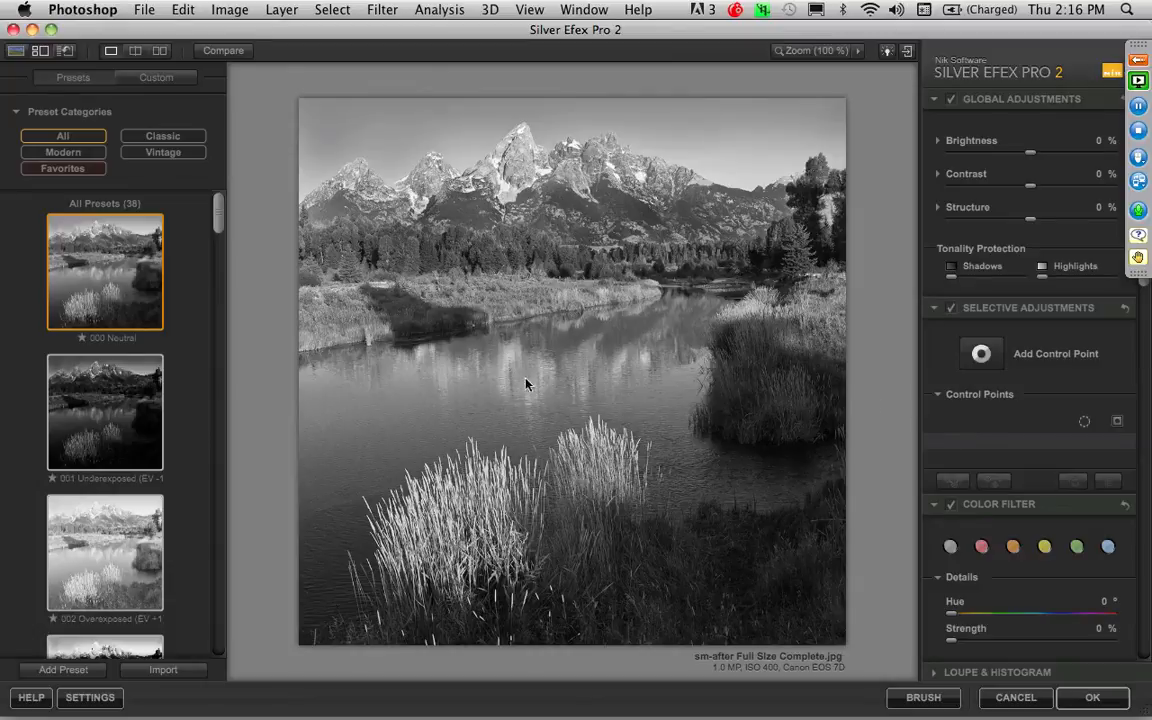
Step: Try the yellow and red color filters and the 006 High Structure preset on the river photo, and return to the 000 Neutral preset
left_click(1045, 547)
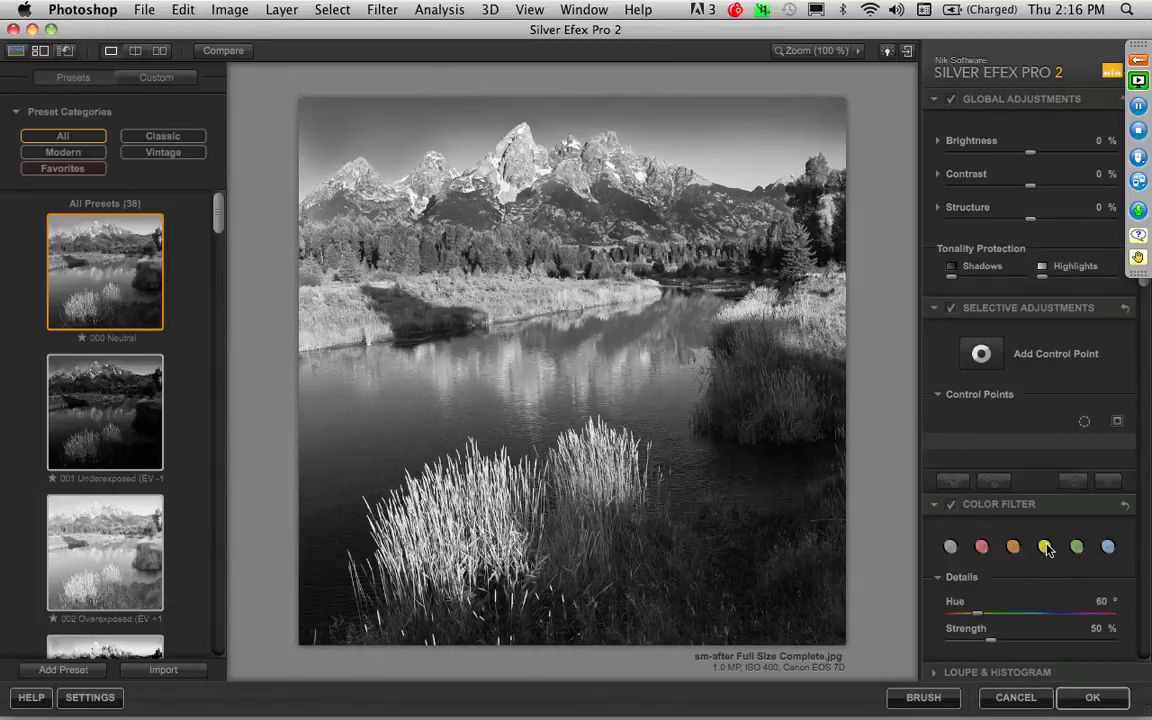
left_click(982, 547)
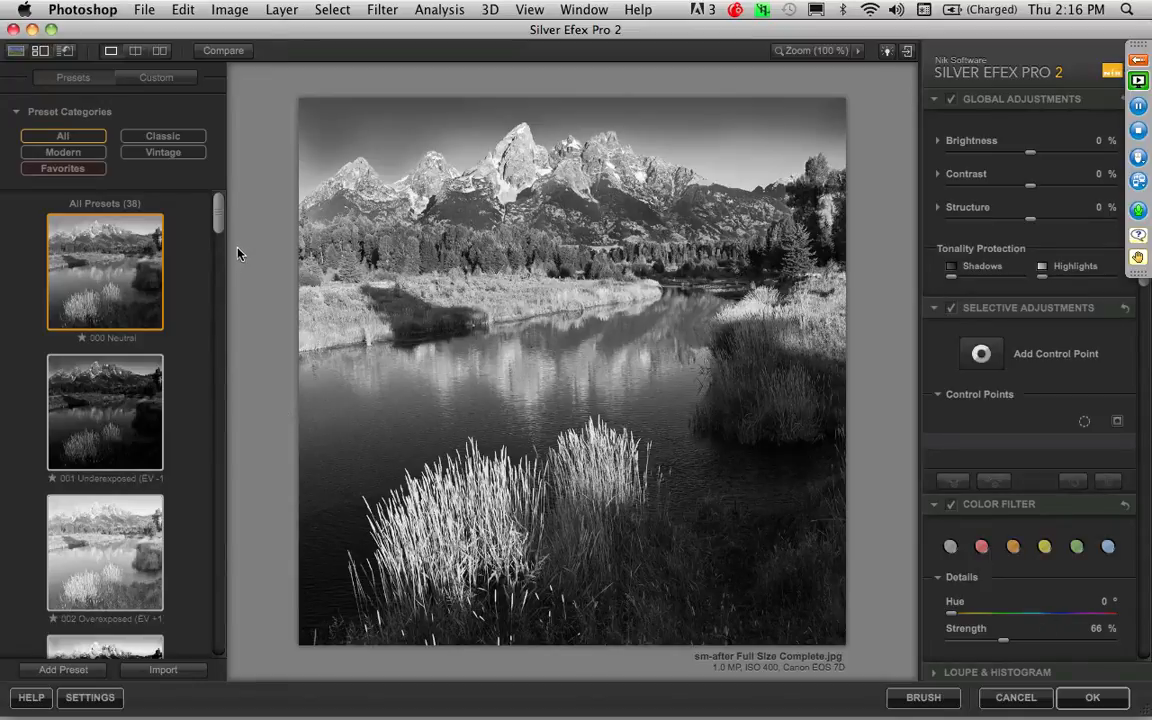
left_click_drag(217, 208, 211, 274)
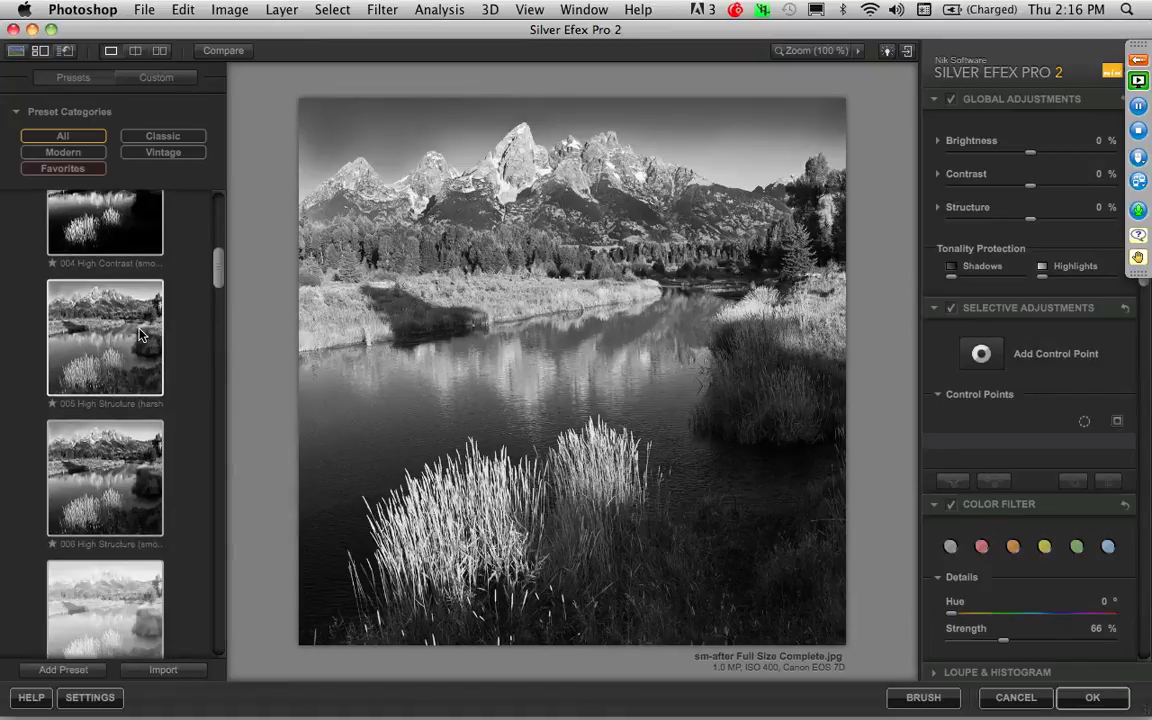
left_click(128, 467)
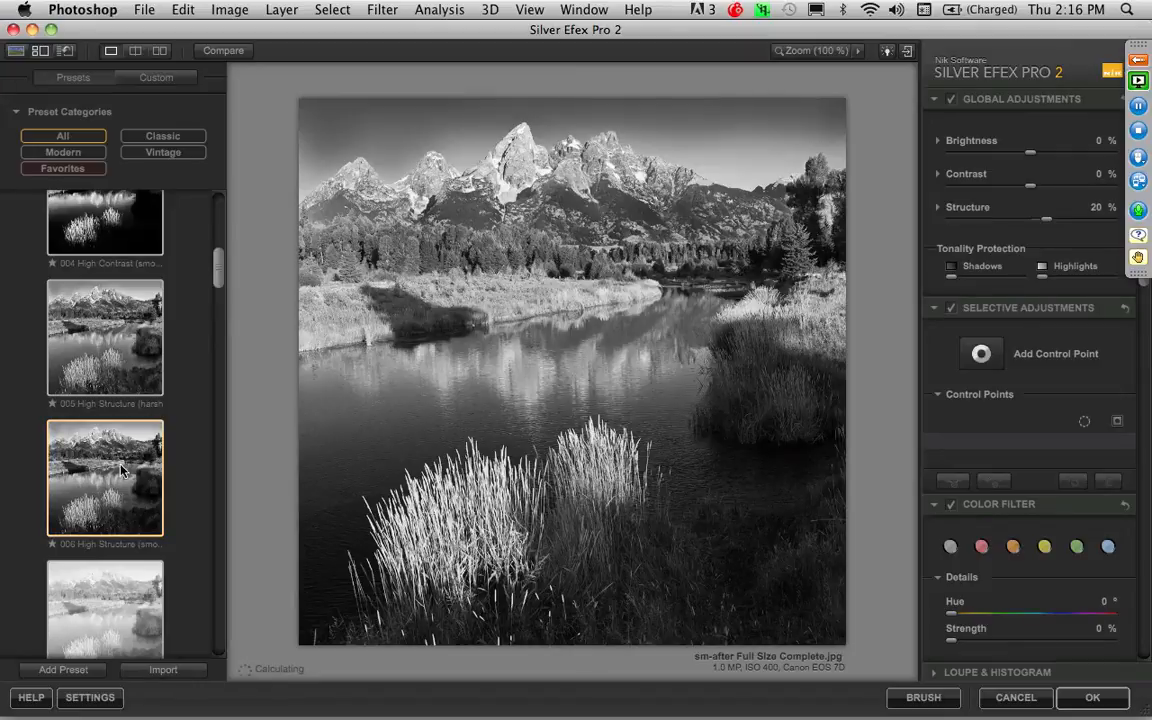
left_click_drag(214, 265, 214, 210)
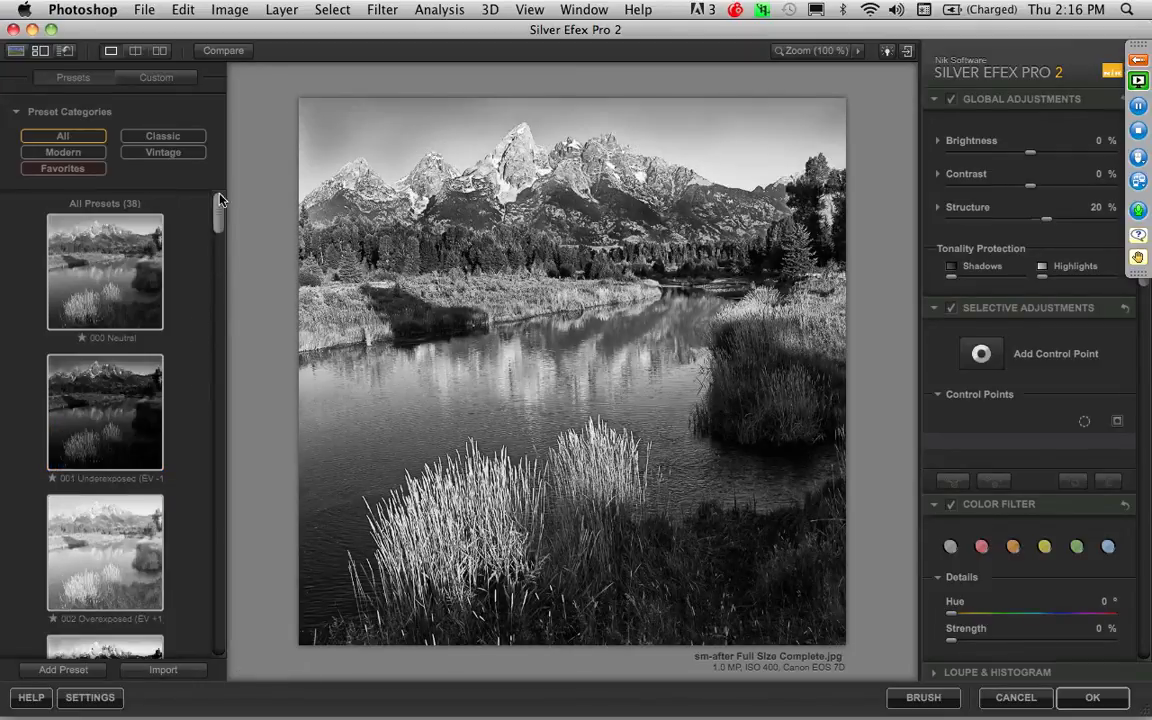
left_click(105, 270)
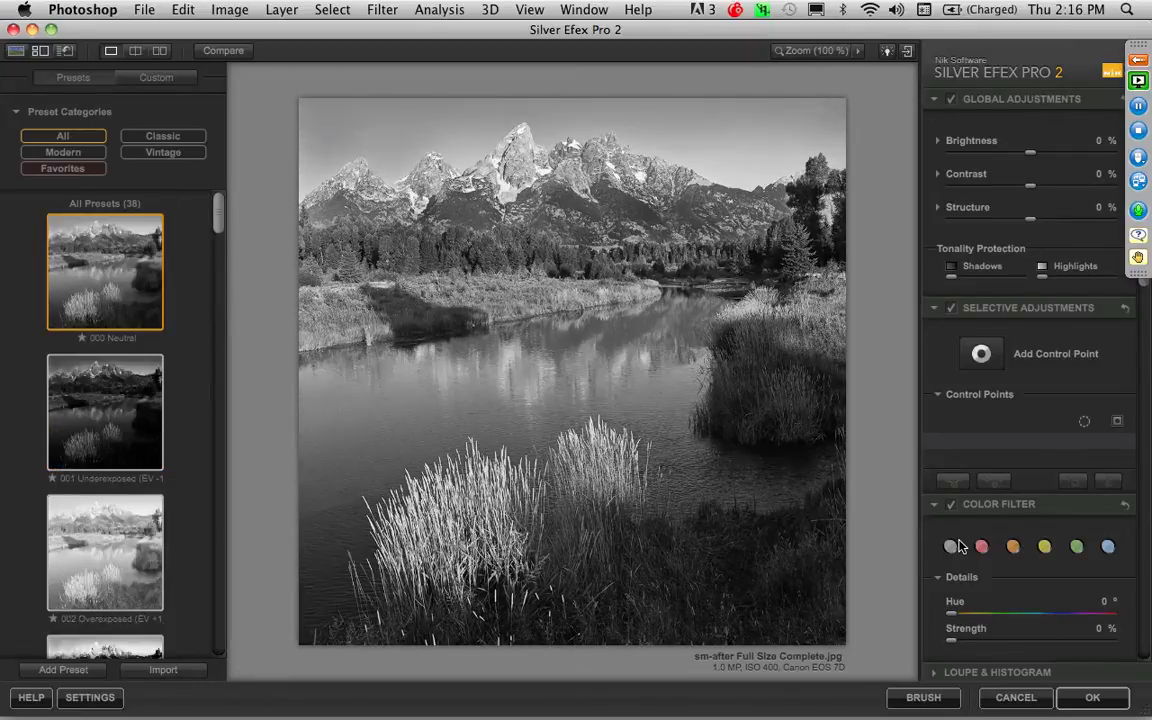
Step: Apply the Silver Efex Pro 2 conversion with the red color filter at 66% strength, and set the resulting layer's blend mode to Luminosity
left_click_drag(951, 640, 1003, 640)
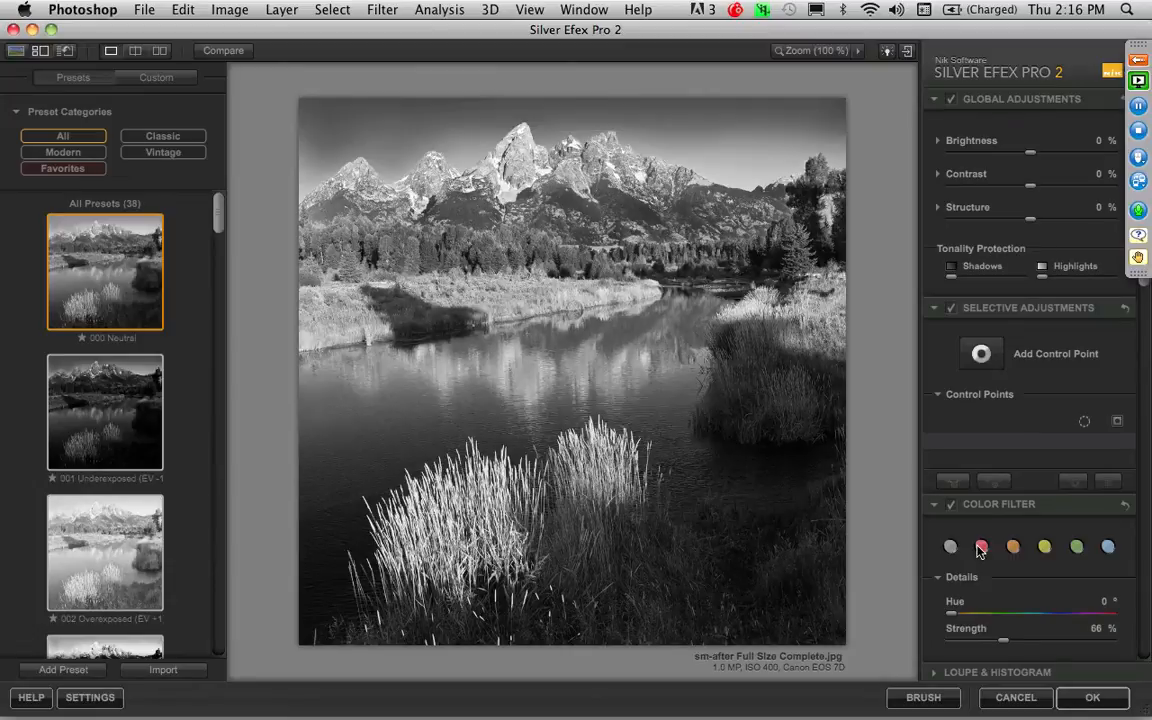
left_click(1088, 697)
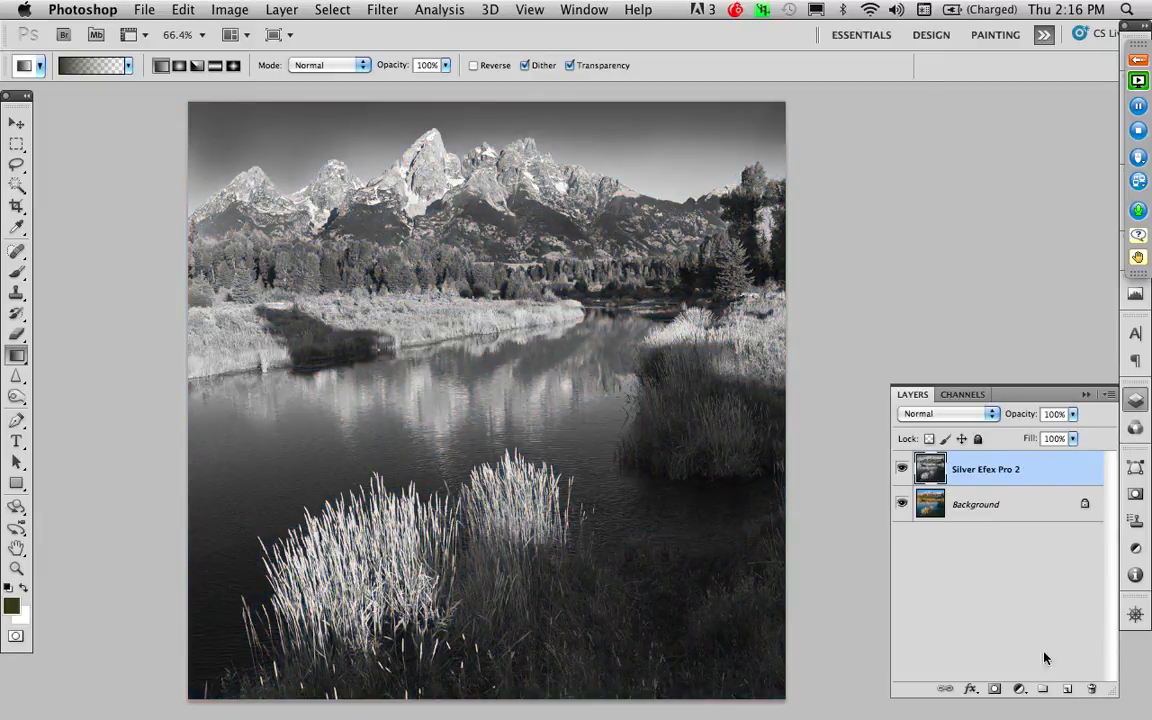
left_click(951, 416)
left_click(951, 416)
left_click(960, 418)
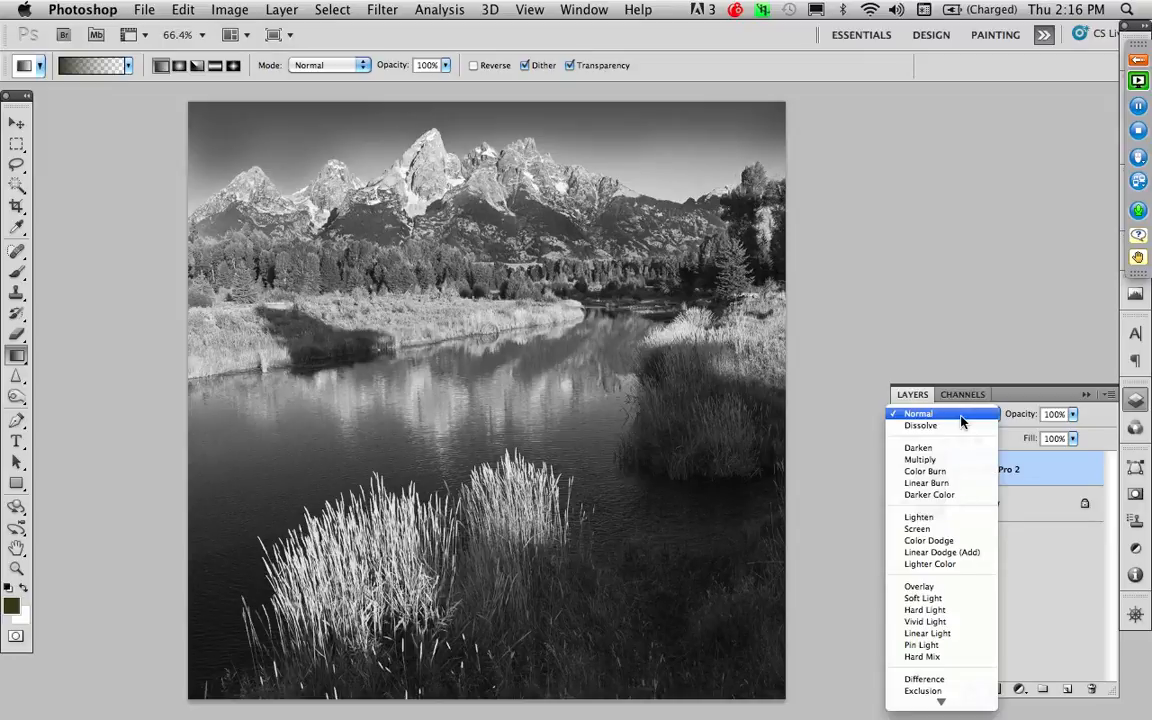
mouse_move(940, 703)
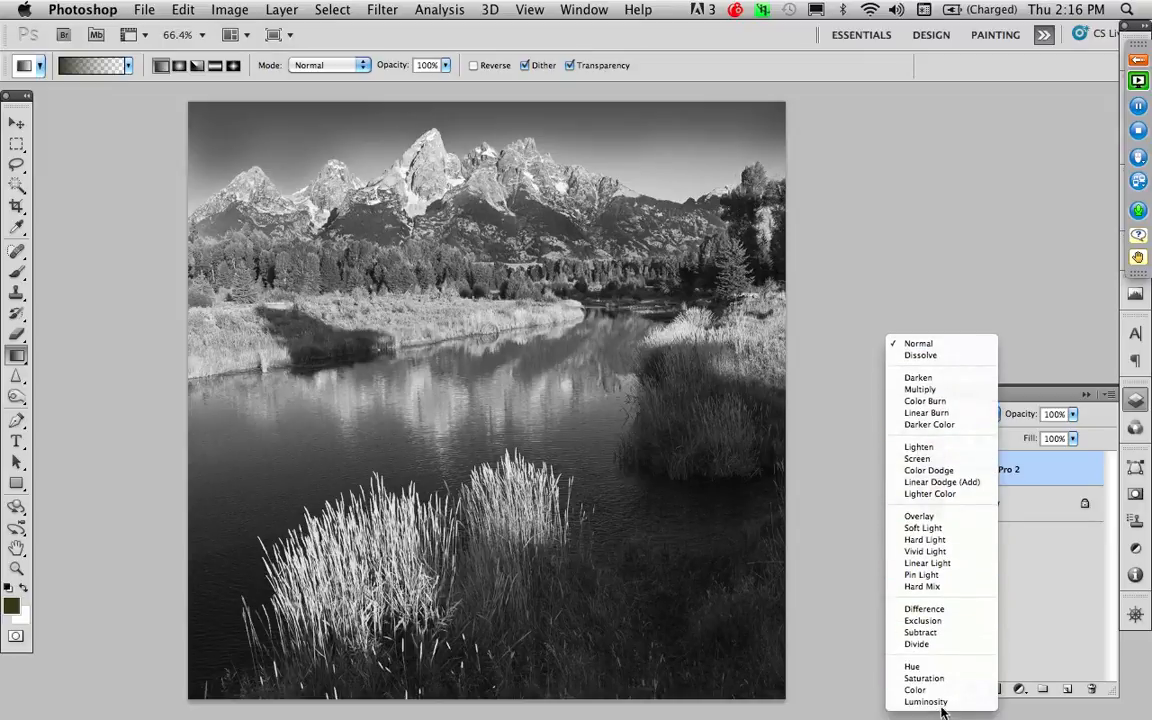
left_click(943, 703)
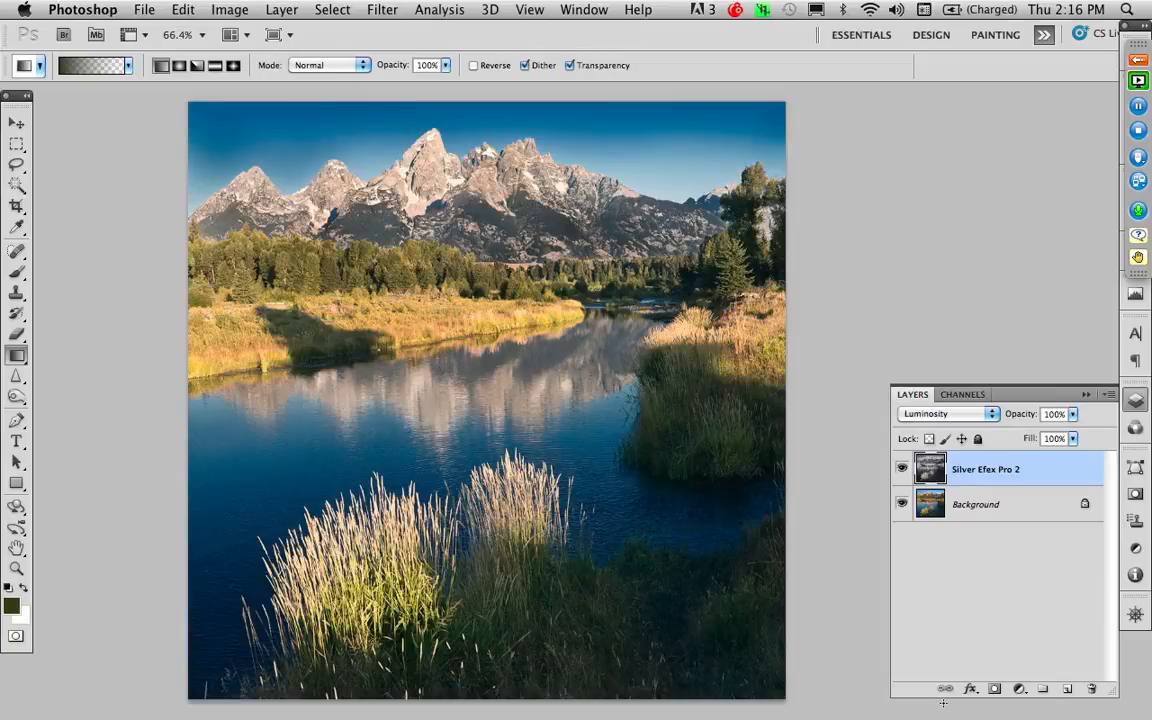
Step: Lower the Silver Efex Pro 2 layer's opacity to 60%, and compare the river photo with that layer hidden and shown
left_click(1072, 414)
left_click(1040, 432)
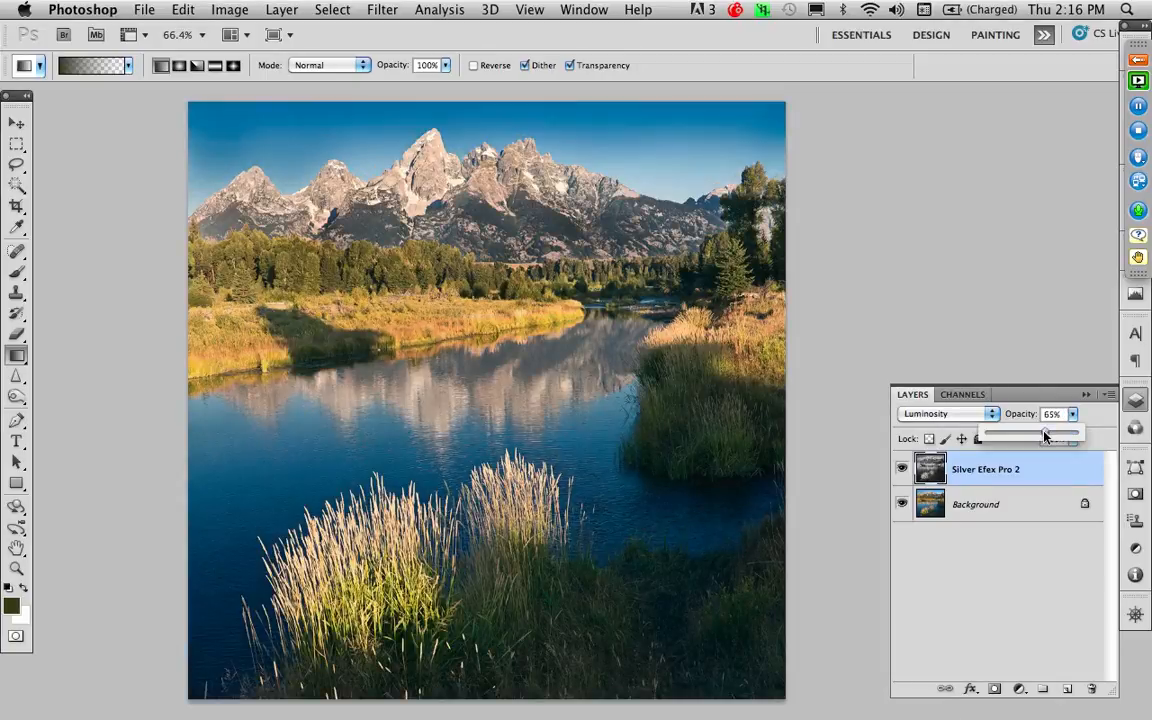
left_click_drag(1038, 437, 1040, 438)
left_click(943, 590)
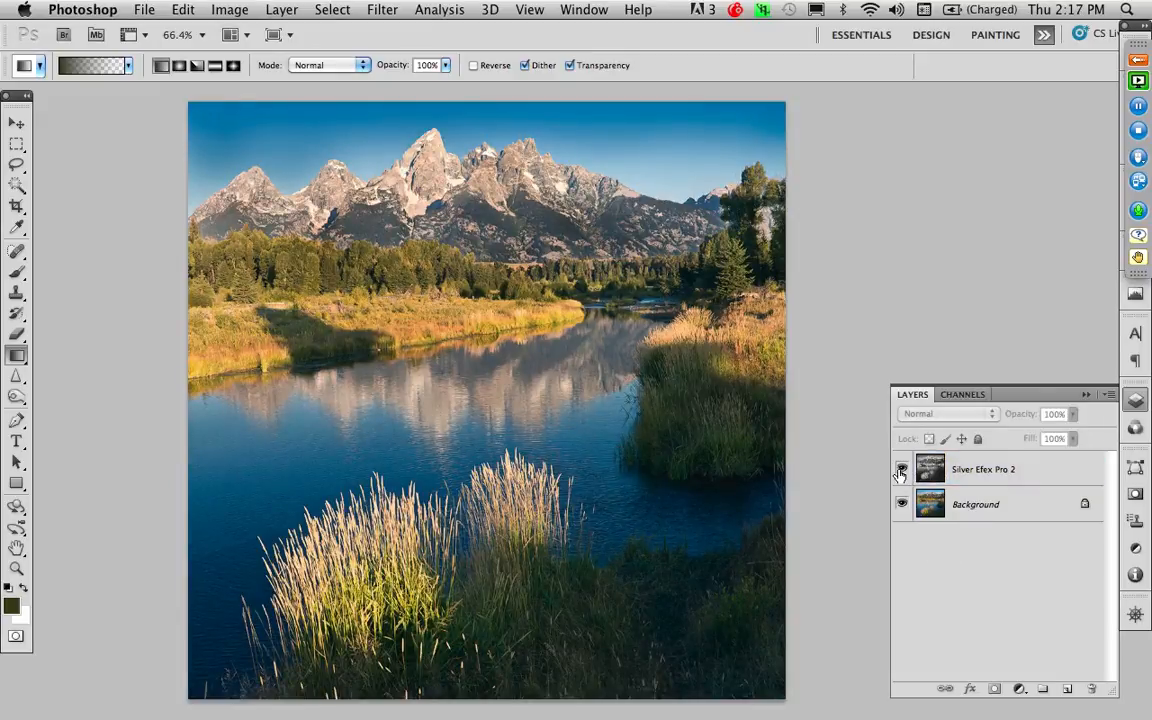
left_click(902, 470)
left_click(902, 471)
left_click(902, 472)
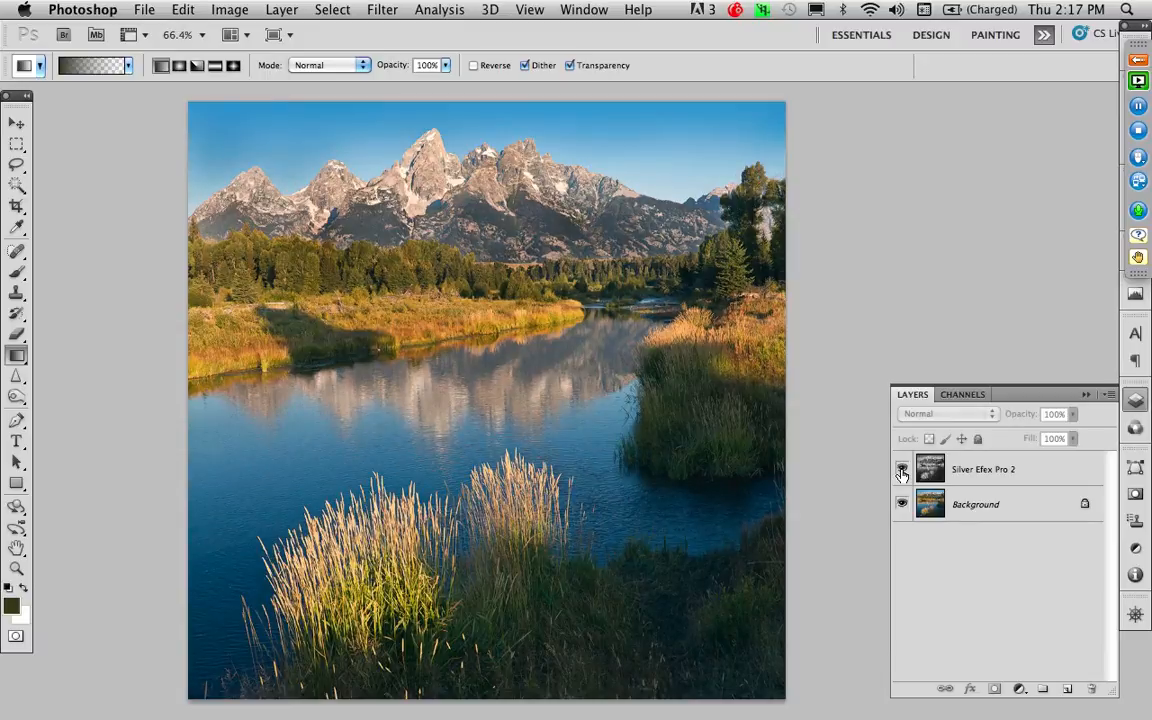
left_click(902, 472)
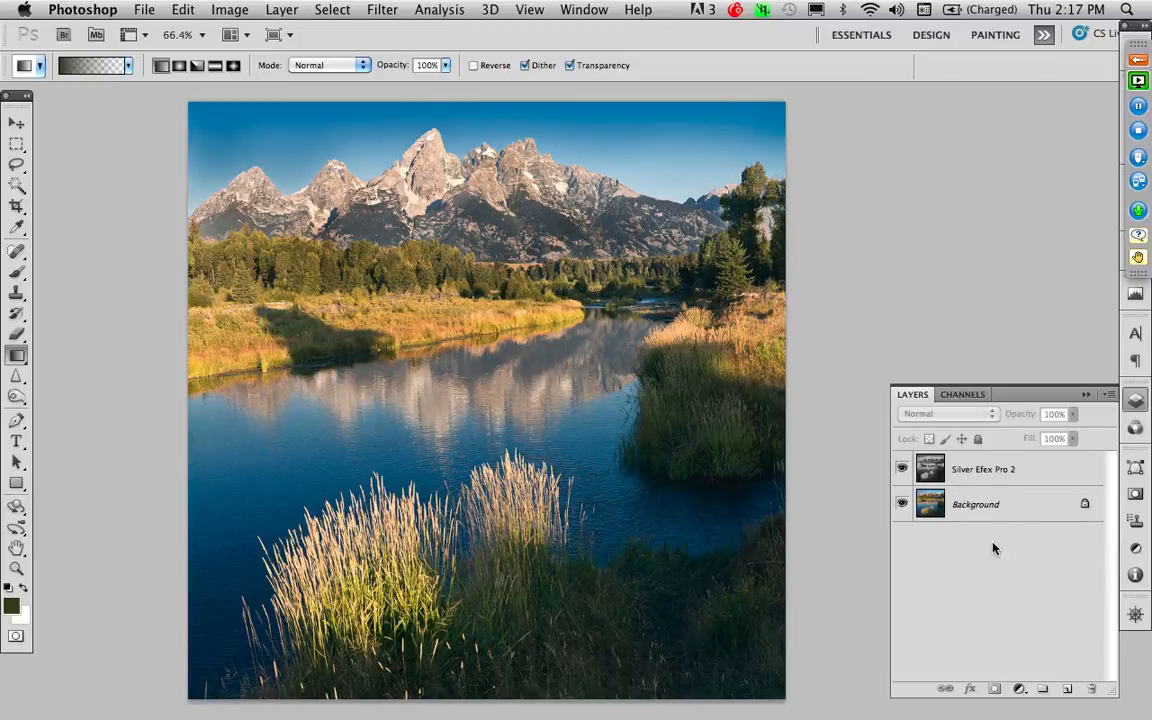
Step: Add a layer mask to the Silver Efex Pro 2 layer and paint black over the sky with a 270-pixel brush at 40% opacity
left_click(987, 476)
left_click(994, 689)
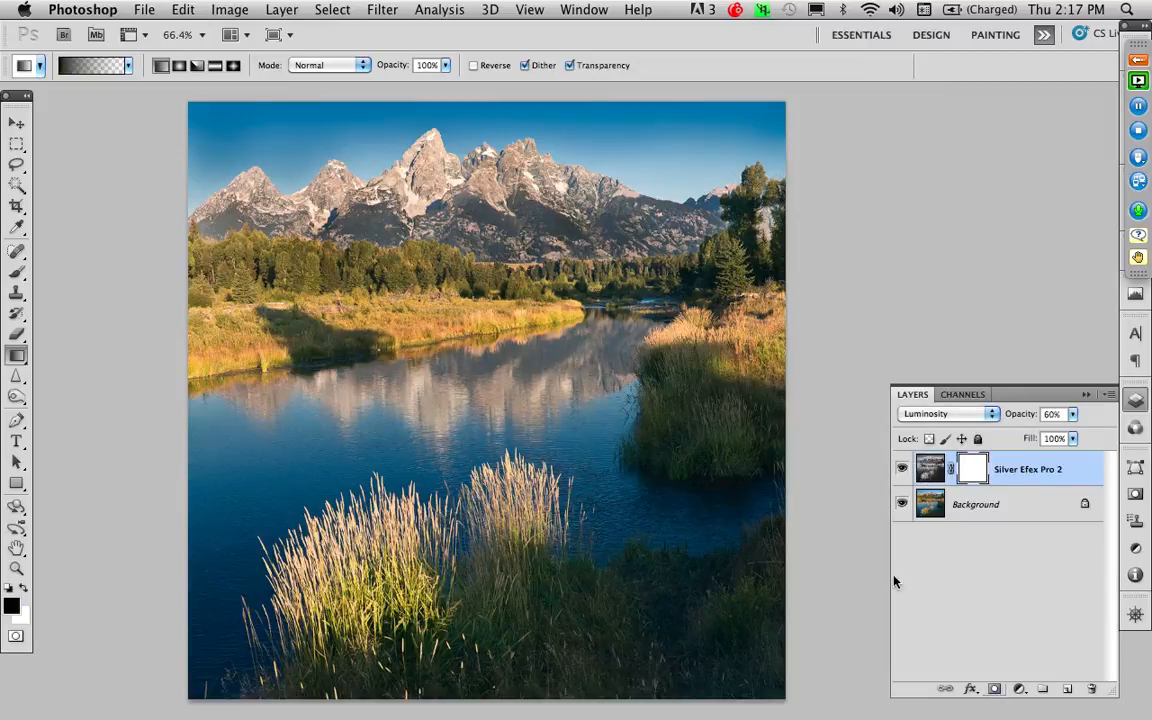
key("b")
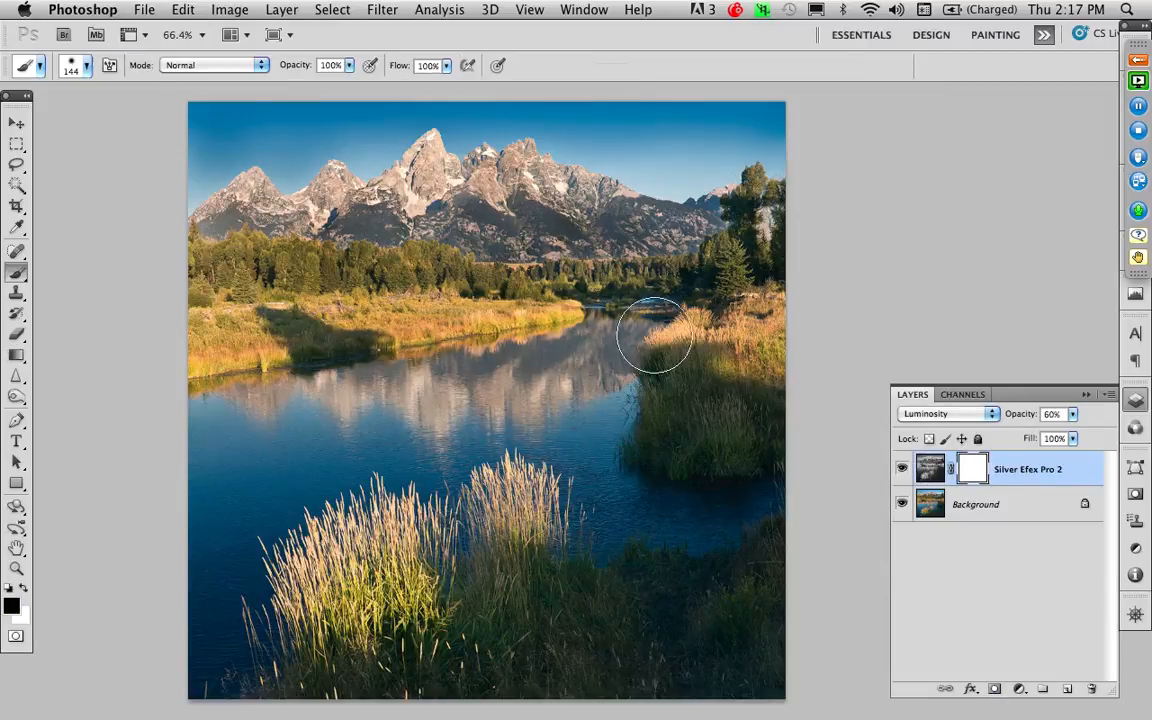
left_click(623, 155)
left_click_drag(624, 152, 648, 150)
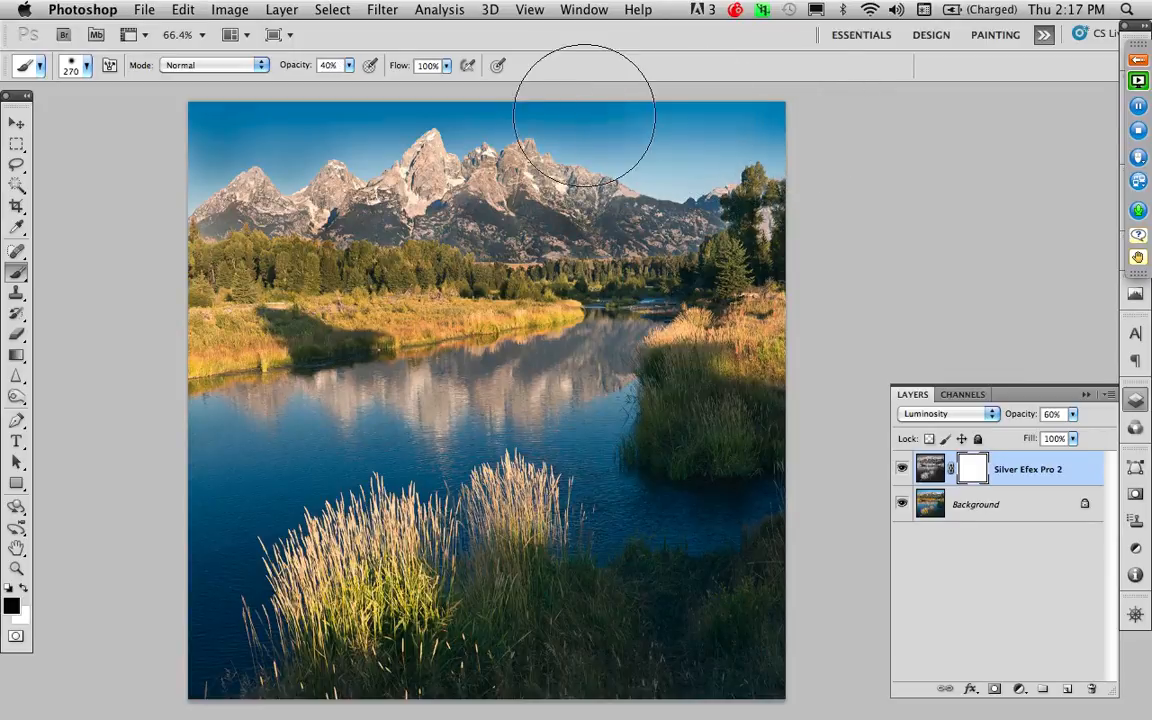
key("4")
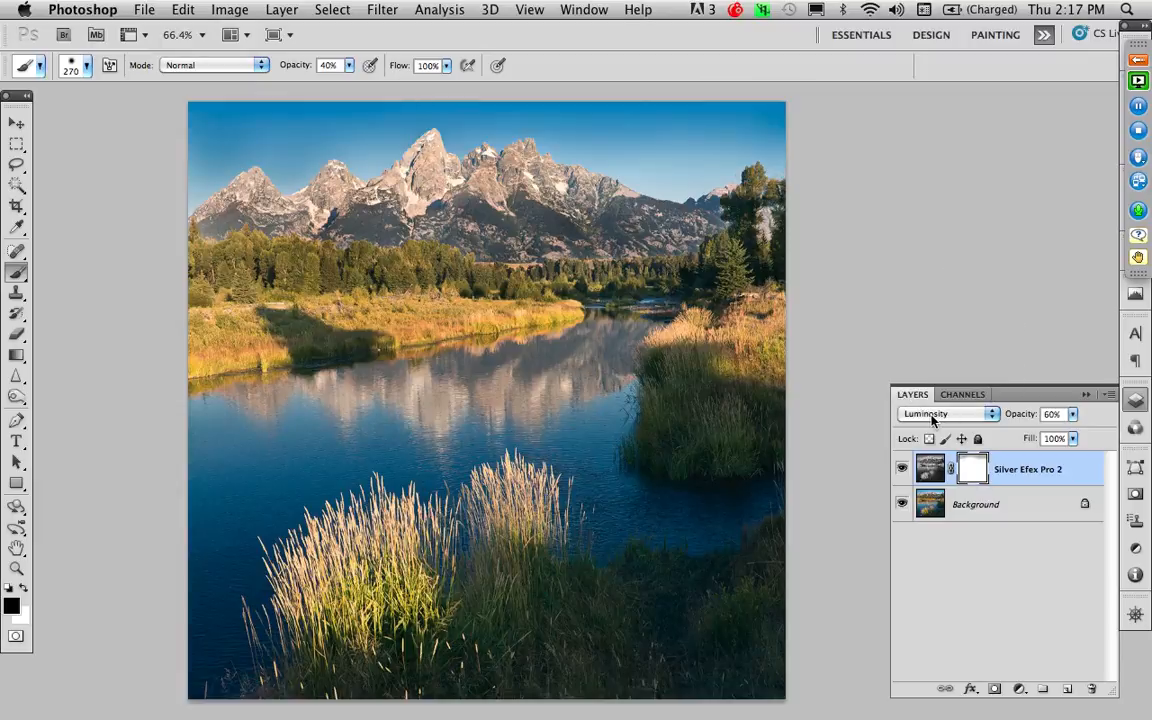
Step: Compare the masked river photo with the Silver Efex Pro 2 layer hidden and shown
left_click(902, 470)
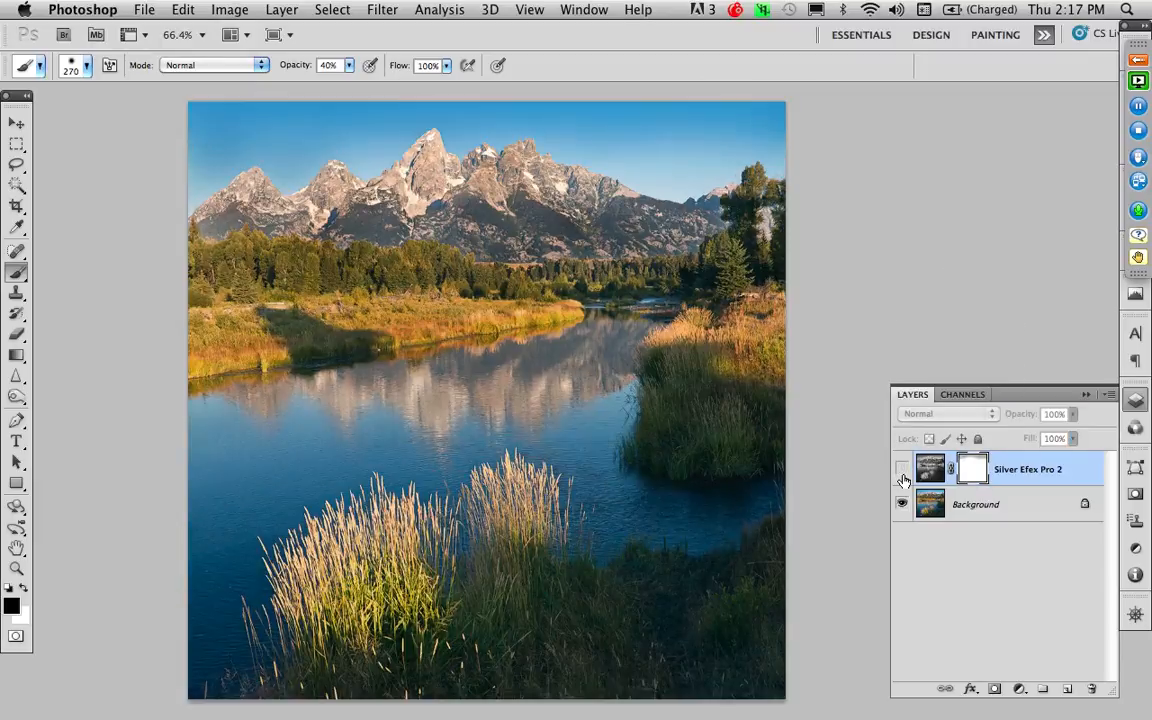
left_click(902, 470)
left_click(902, 476)
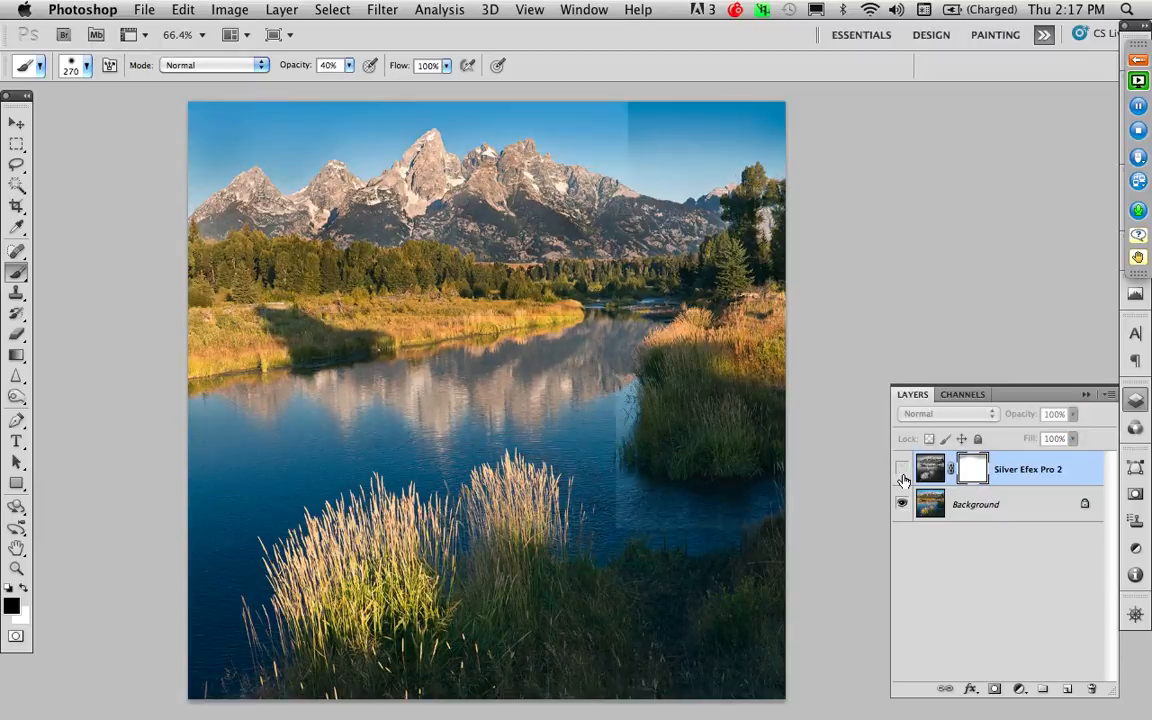
left_click(902, 476)
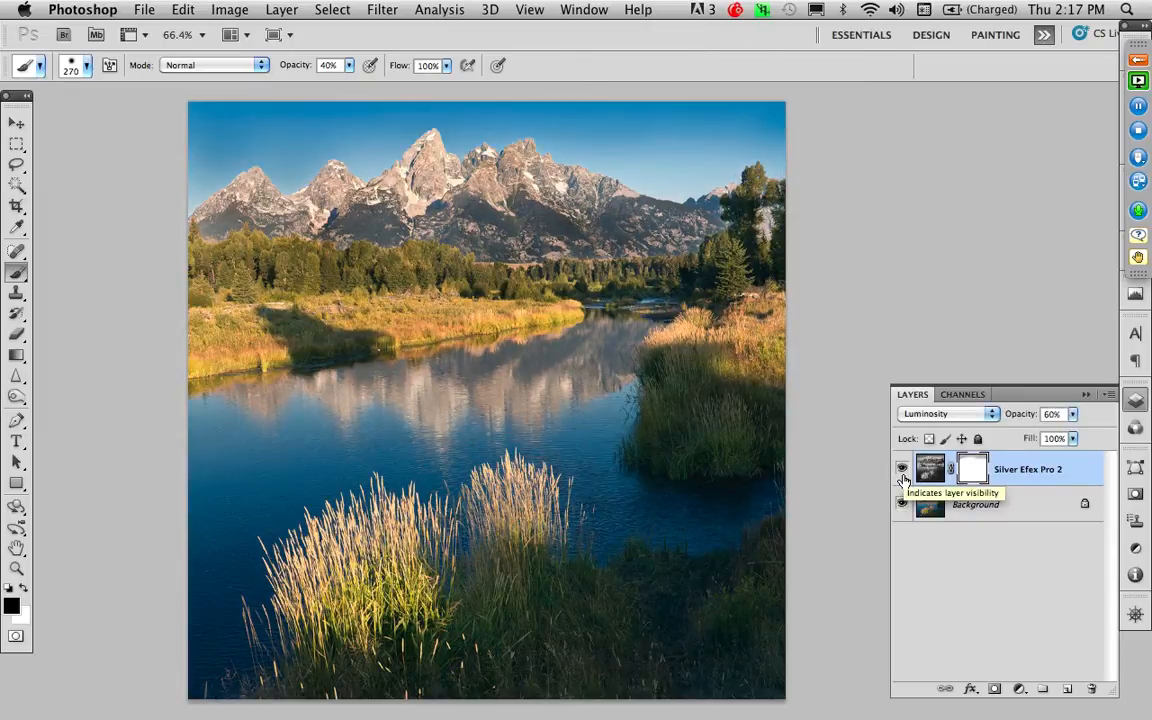
Step: Preview the Silver Efex Pro 2 layer in Normal mode at 100% opacity, and return its blend mode to Luminosity
left_click(940, 413)
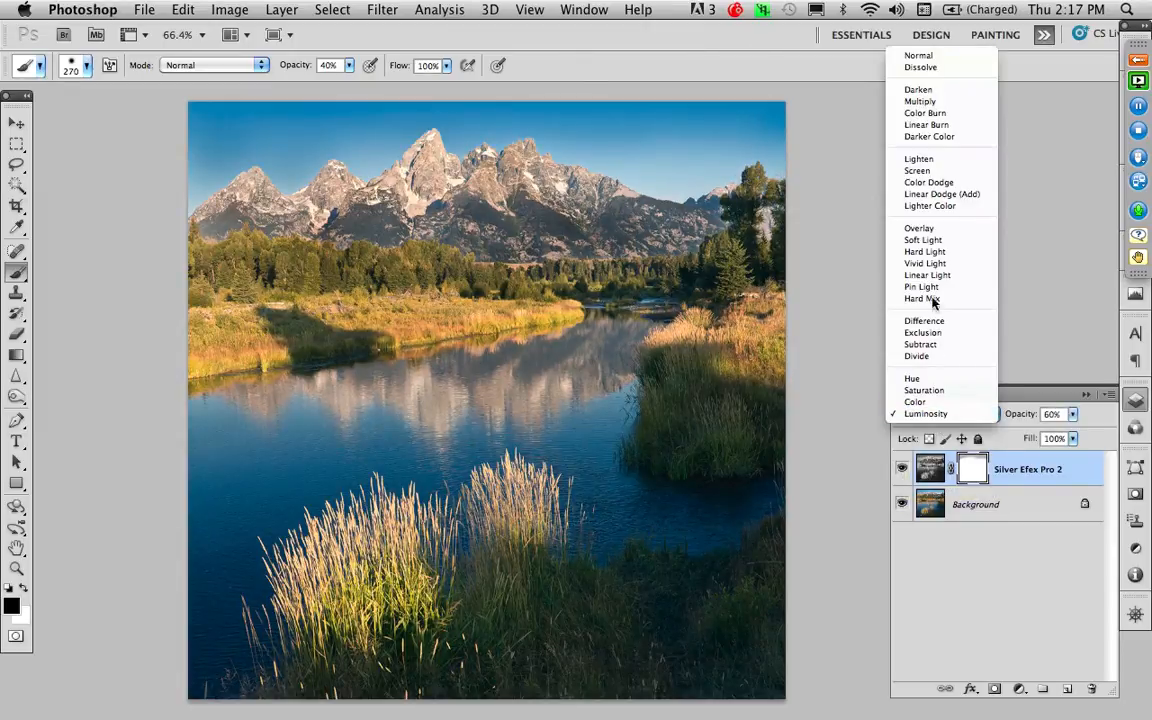
left_click(936, 54)
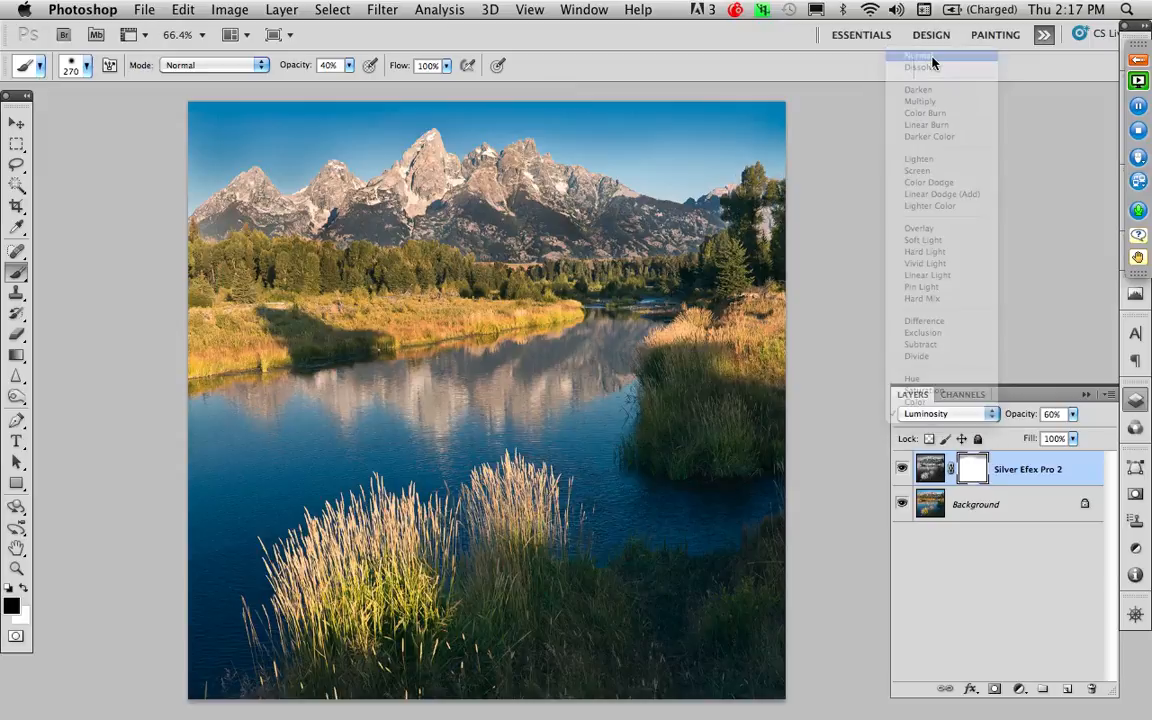
left_click(1072, 413)
left_click_drag(1072, 436, 1107, 432)
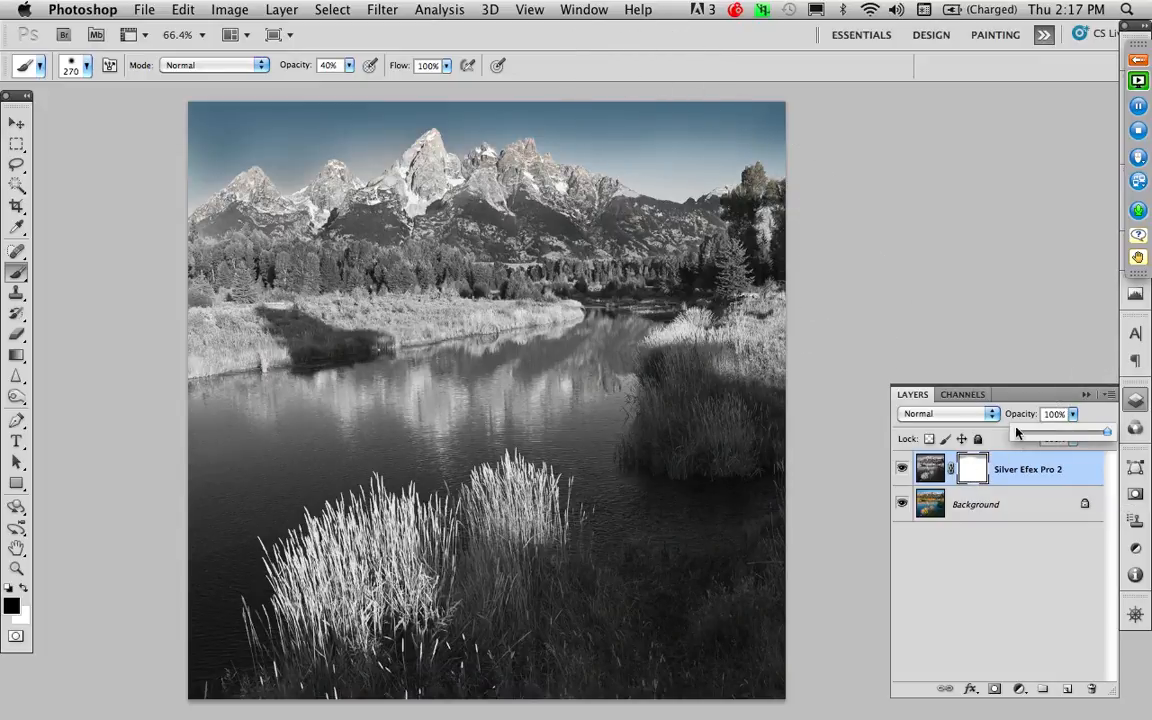
left_click(967, 413)
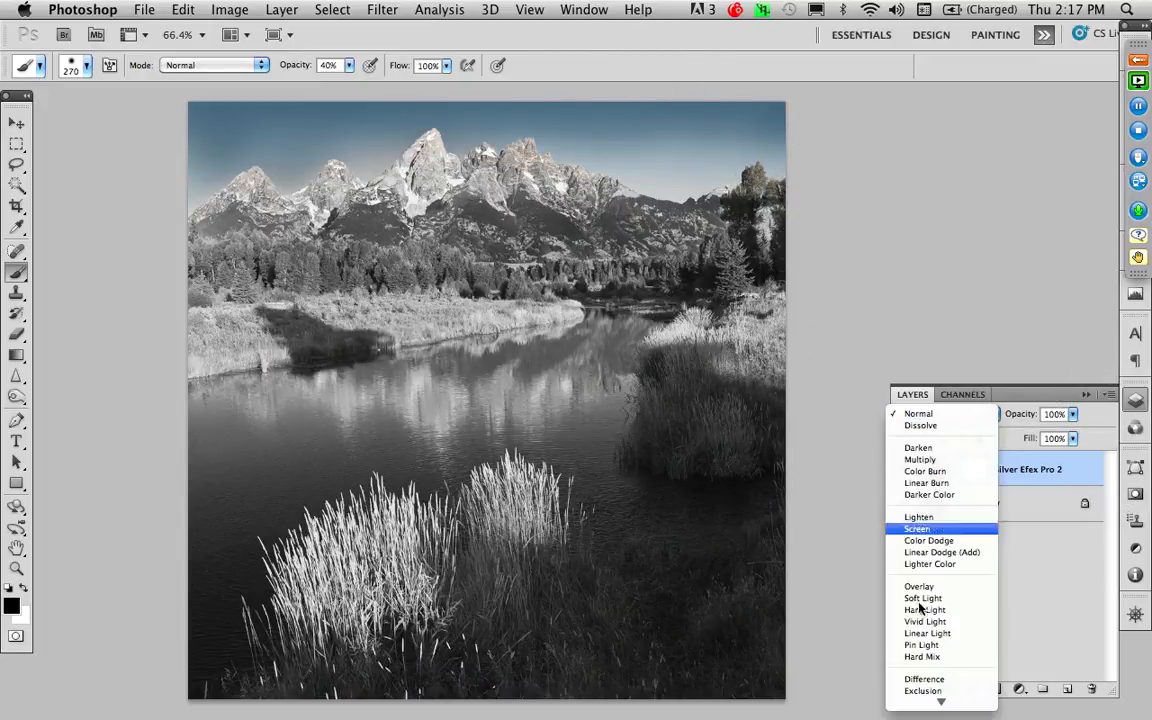
left_click(926, 701)
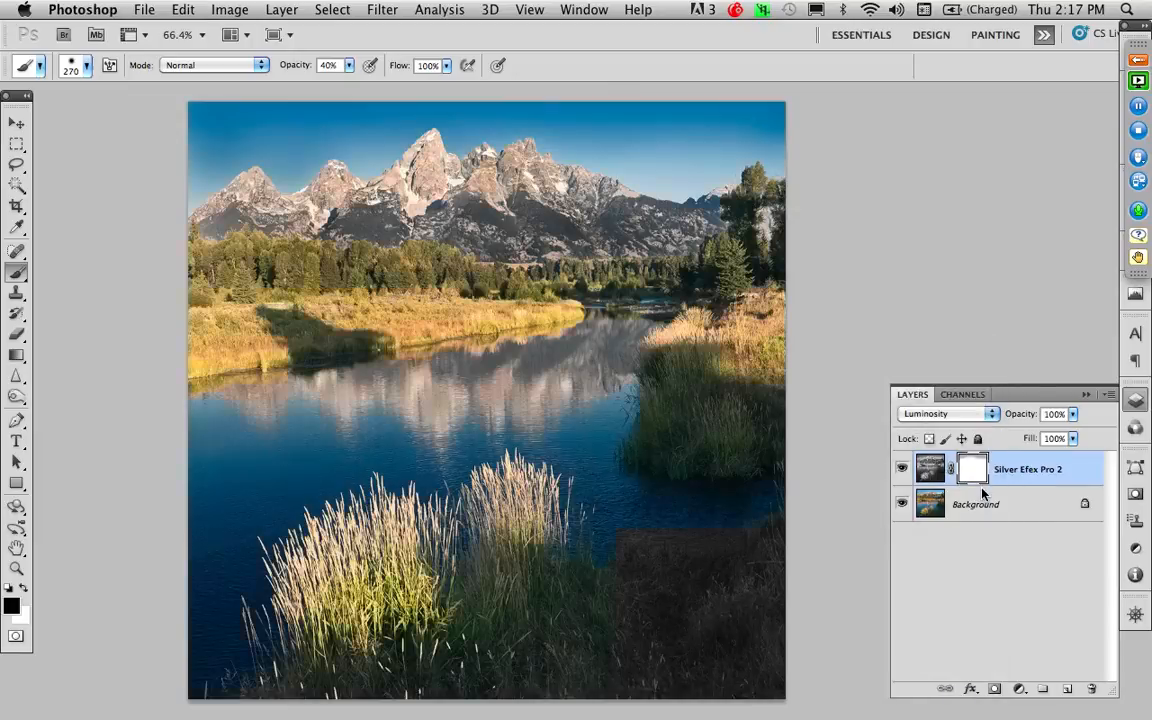
Step: Set the Silver Efex Pro 2 layer's opacity to 65%, and compare the image with the layer hidden and shown
left_click(1069, 413)
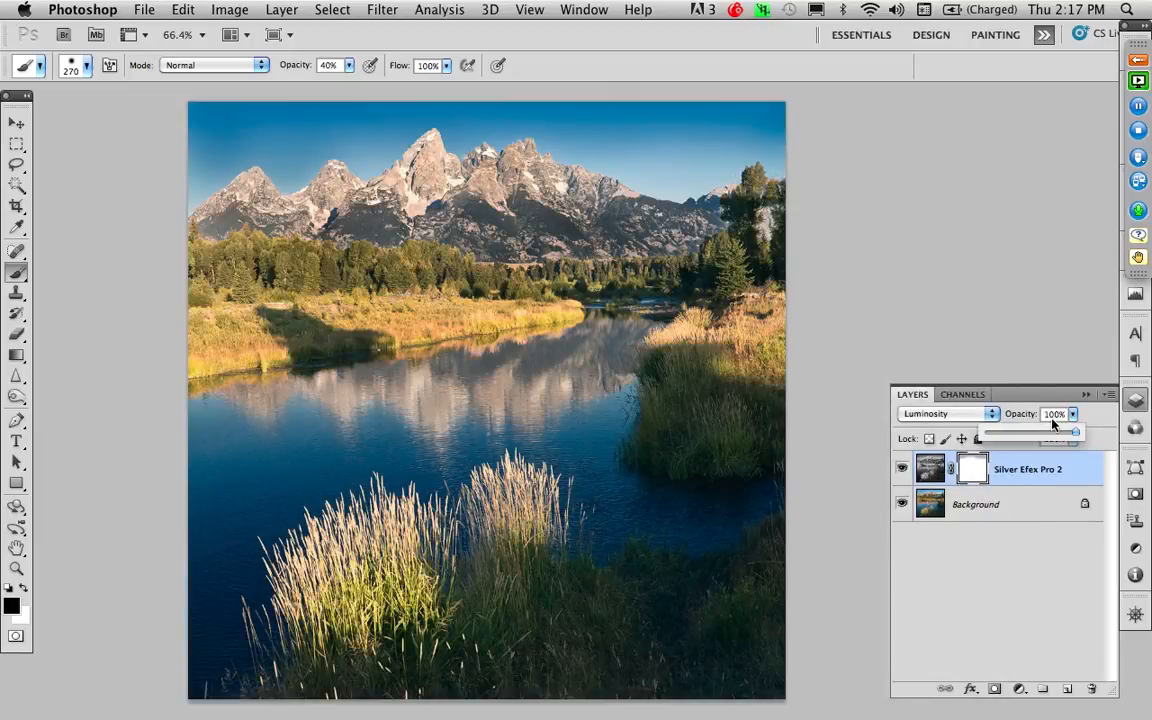
left_click_drag(1076, 434, 1046, 434)
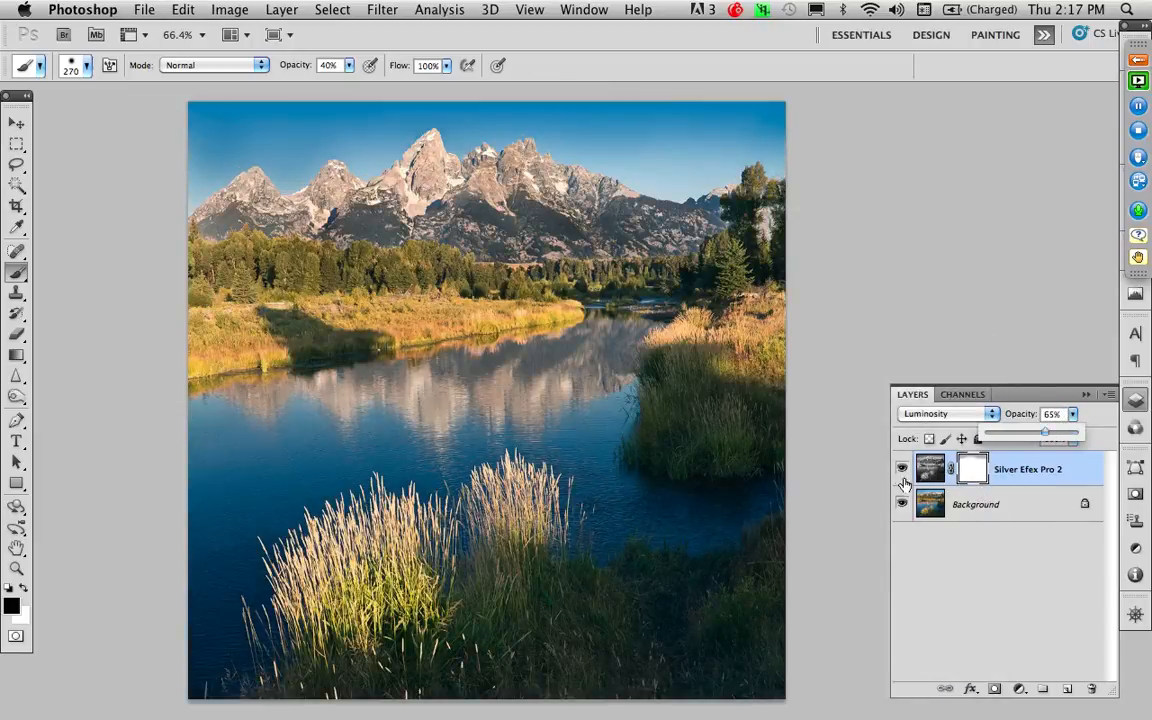
left_click(916, 568)
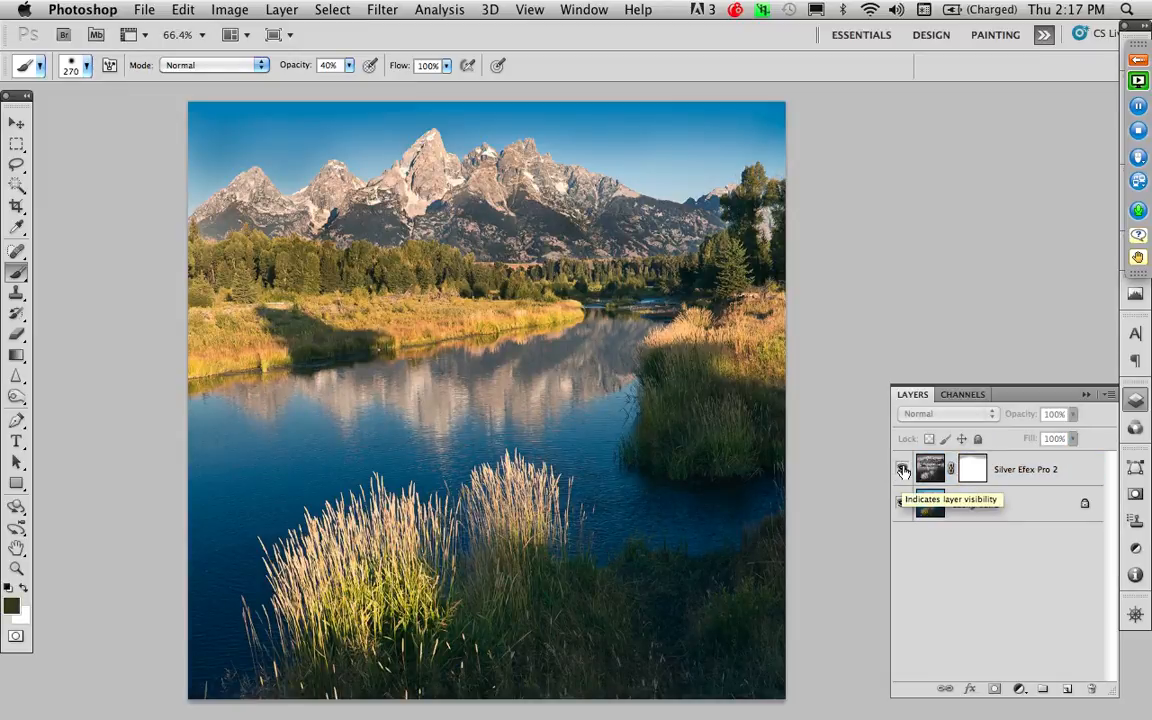
left_click(902, 472)
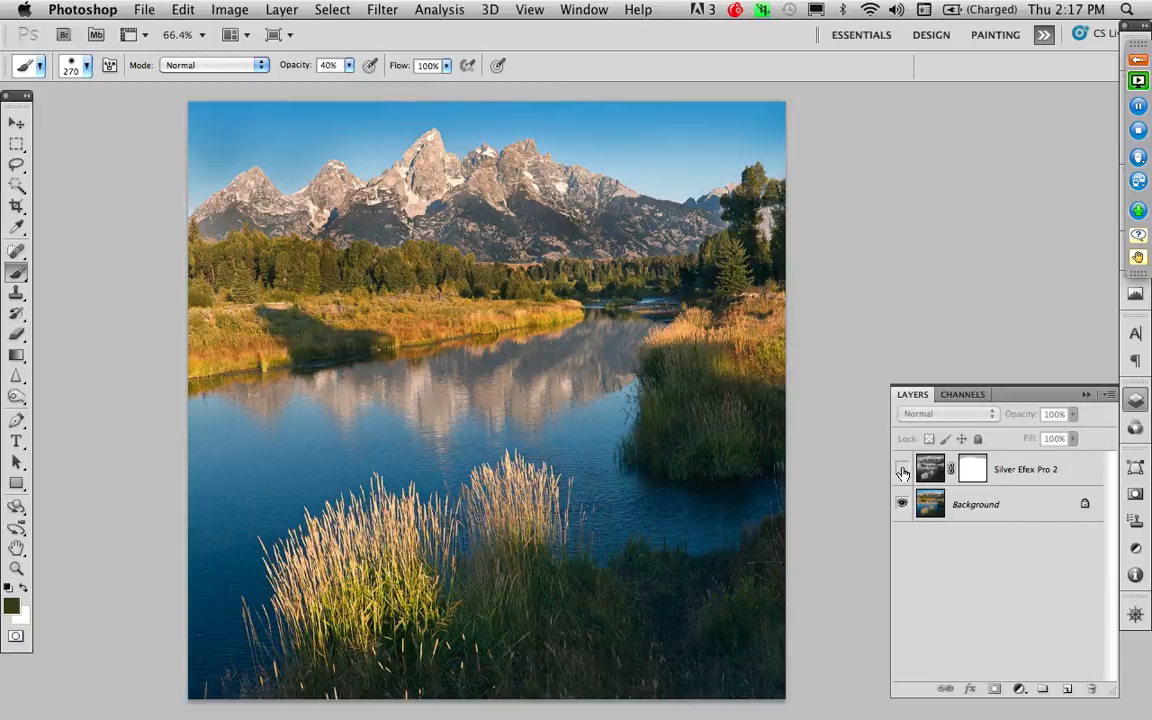
left_click(902, 472)
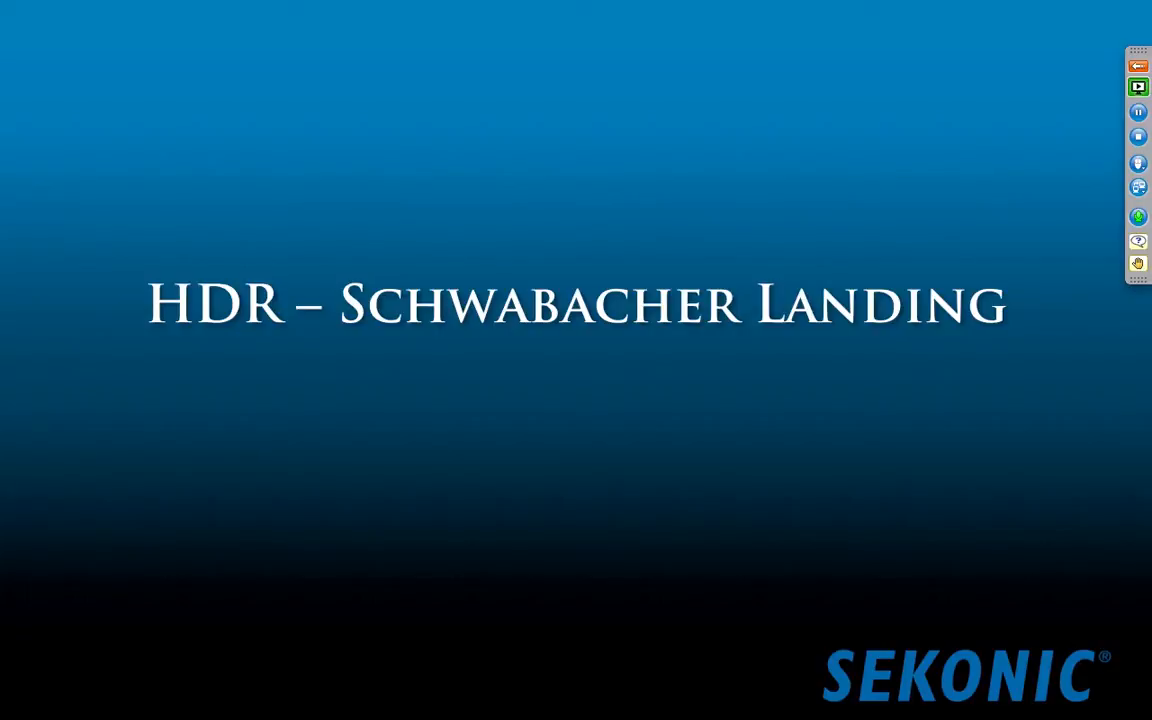
key("Left")
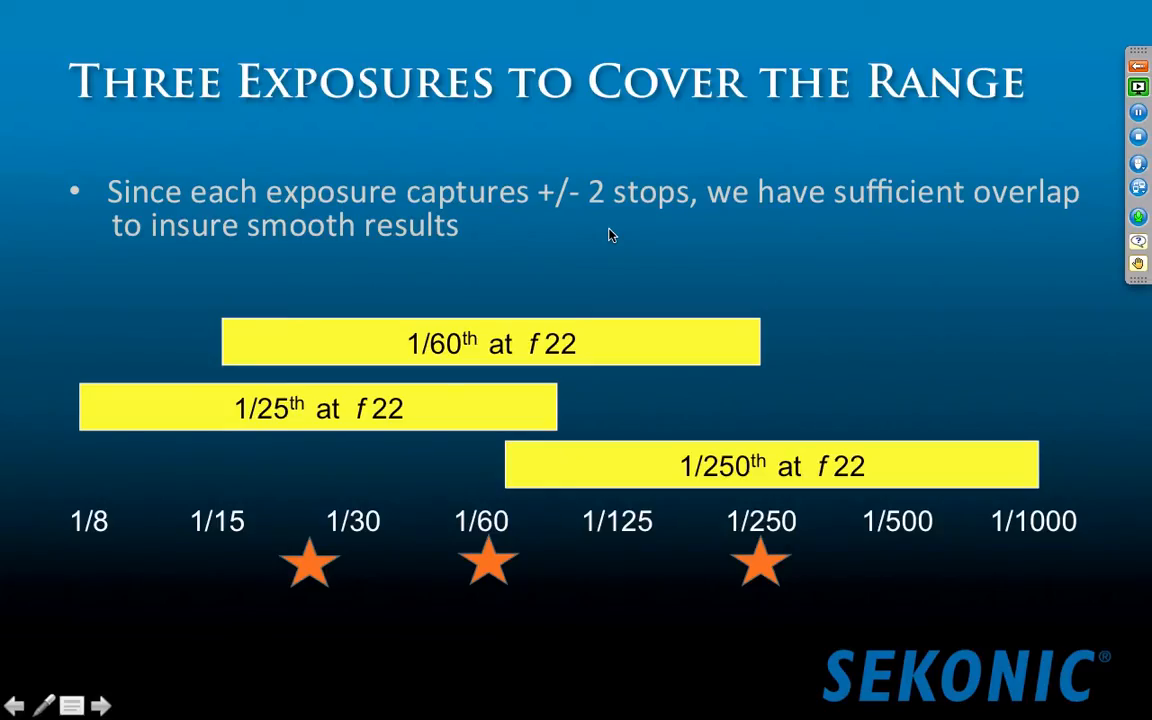
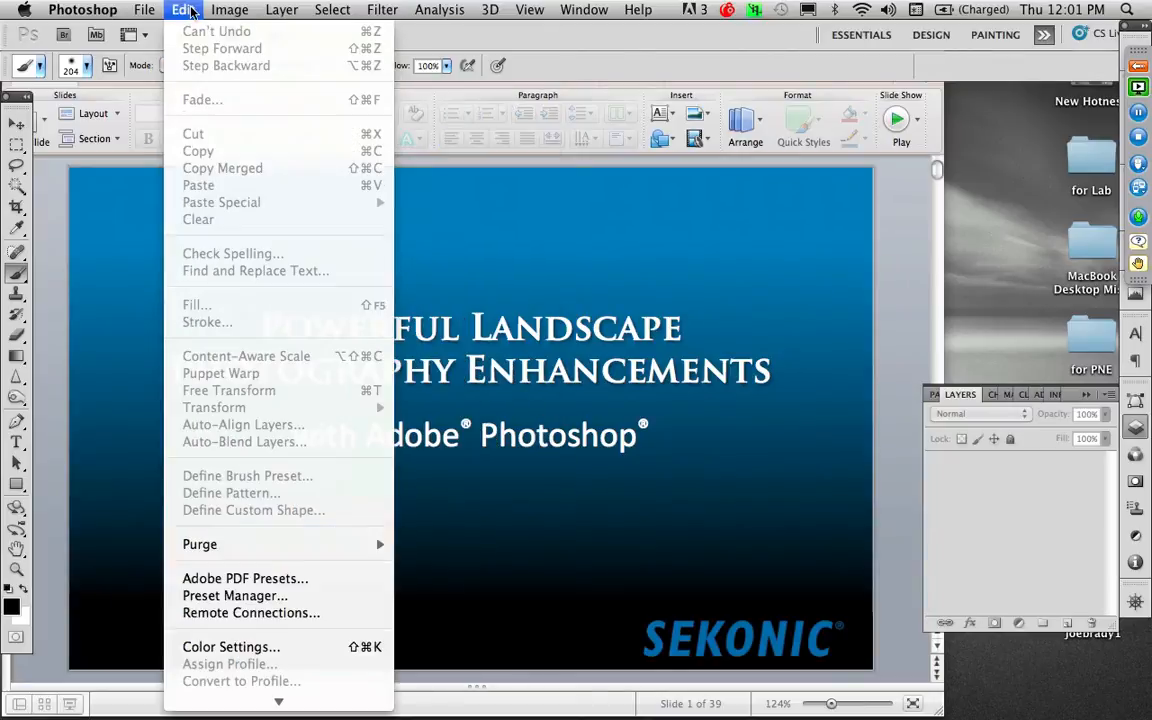
Step: Start Merge to HDR Efex Pro and load Schwabacher Trees-9611.jpg, Schwabacher Trees-9612.jpg and Schwabacher Trees-9614.jpg from the 4. HDR 3 exposure folder
mouse_move(145, 10)
mouse_move(174, 462)
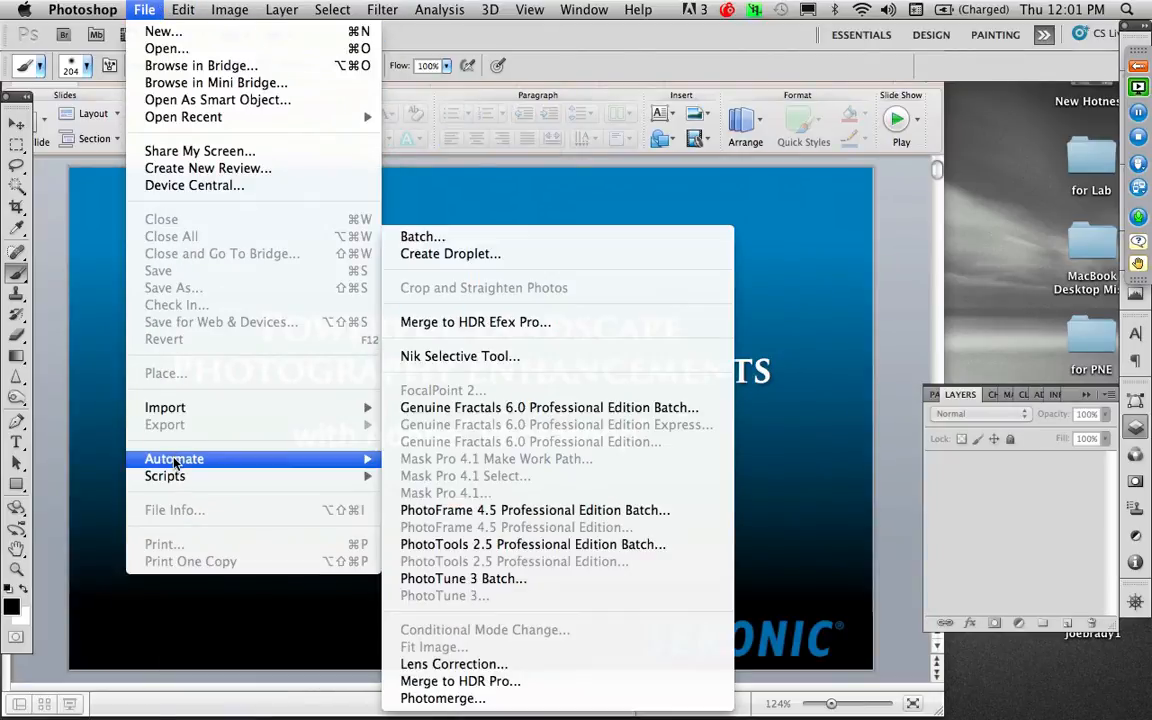
left_click(524, 324)
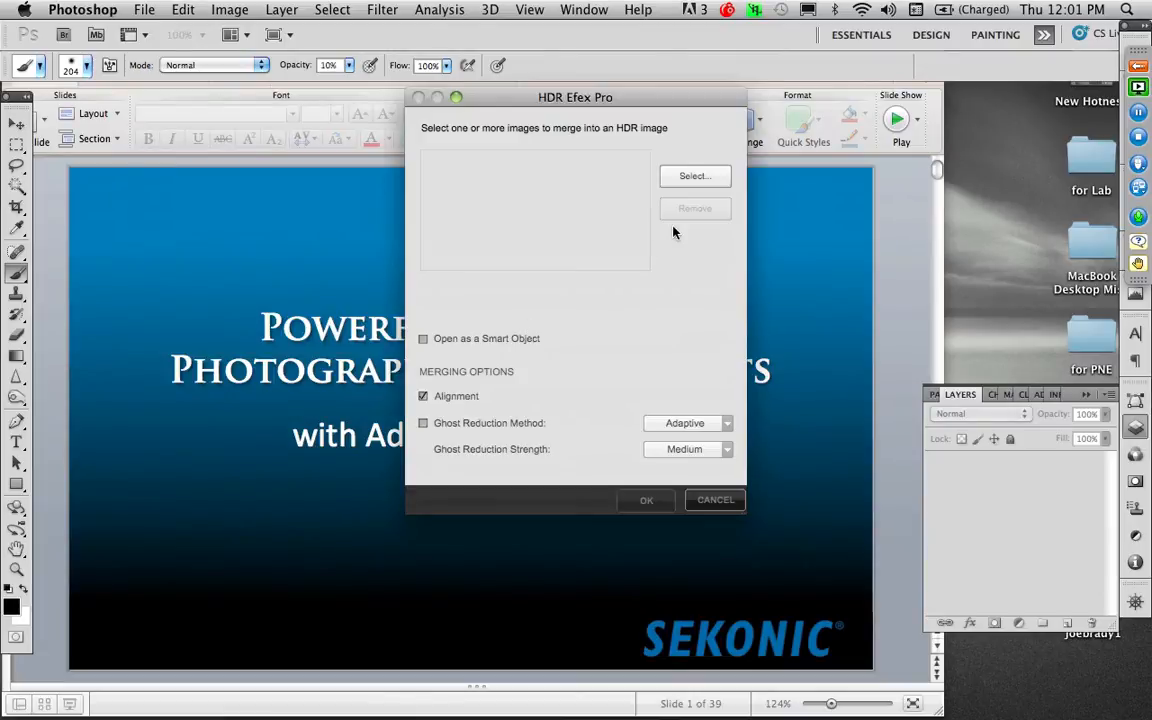
left_click(688, 178)
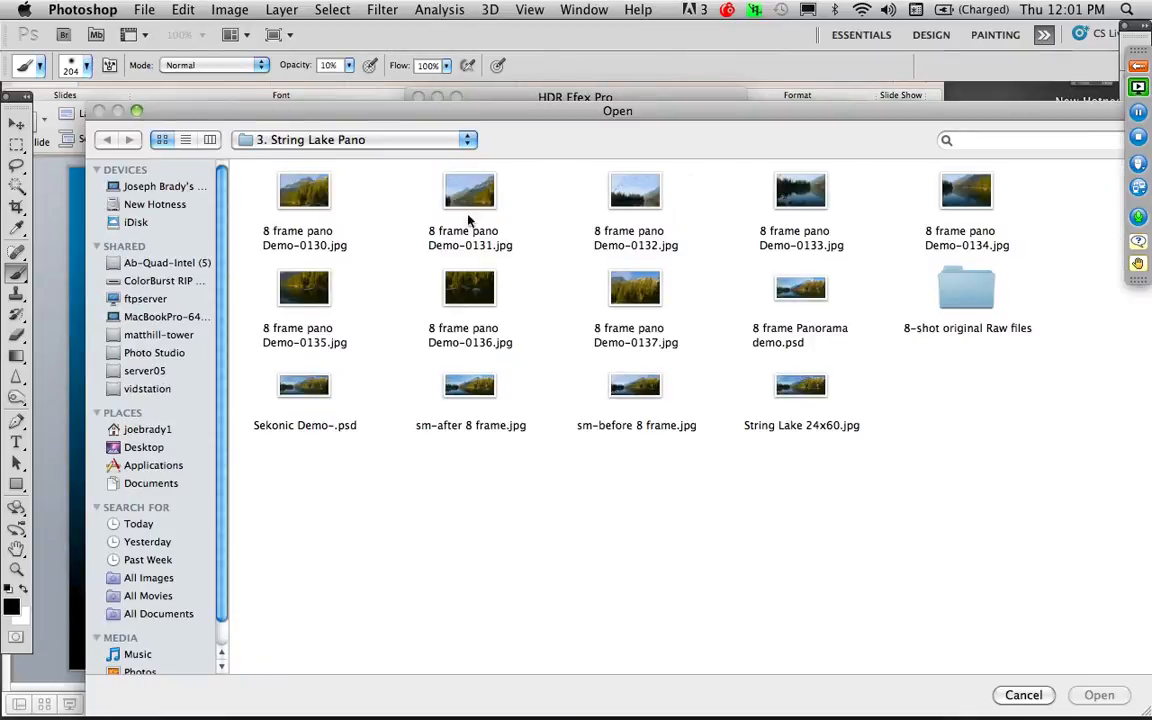
left_click(372, 145)
left_click(377, 154)
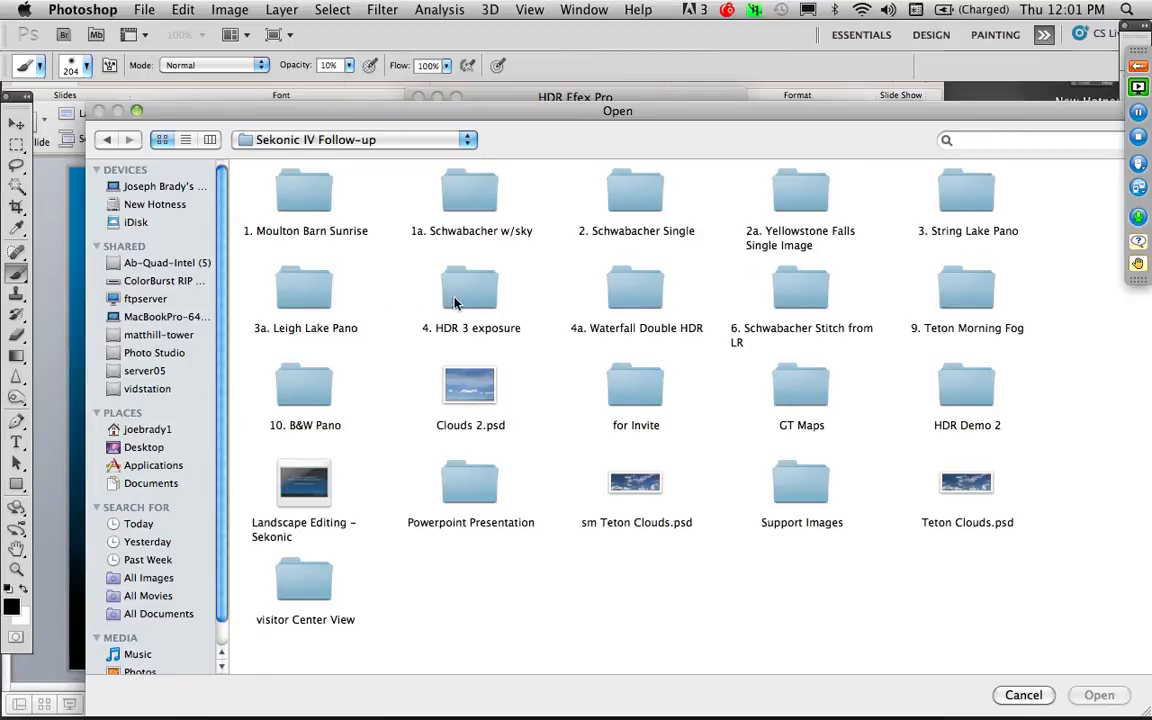
double_click(425, 272)
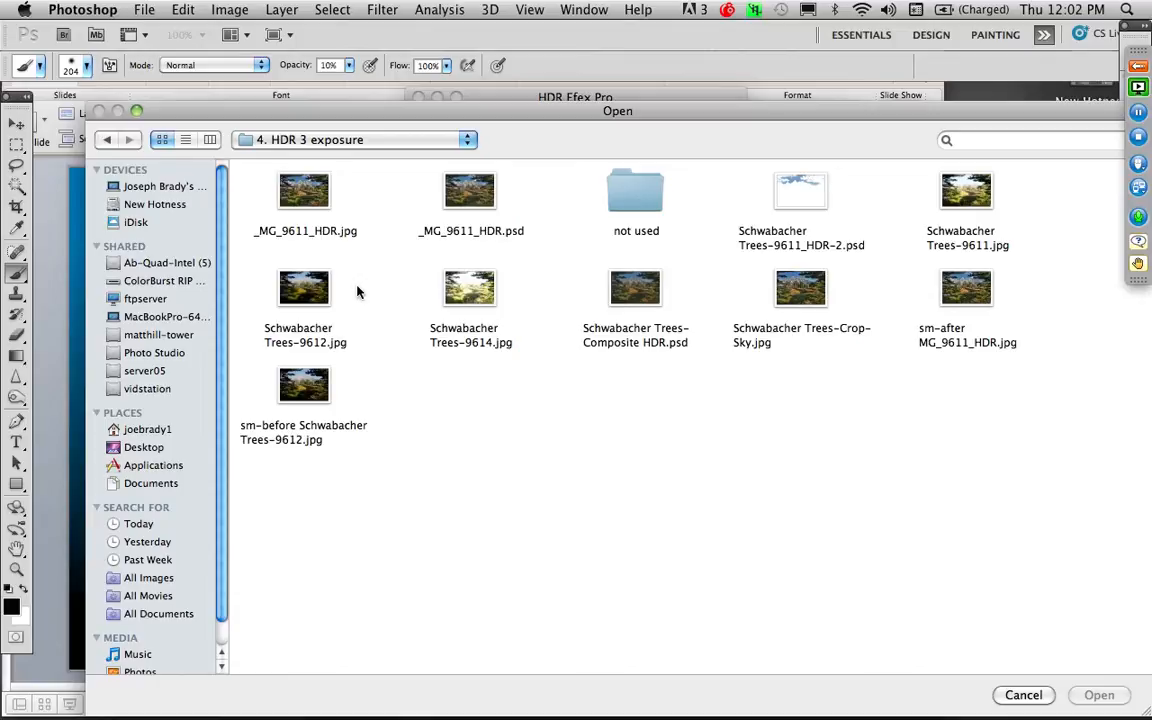
left_click(186, 140)
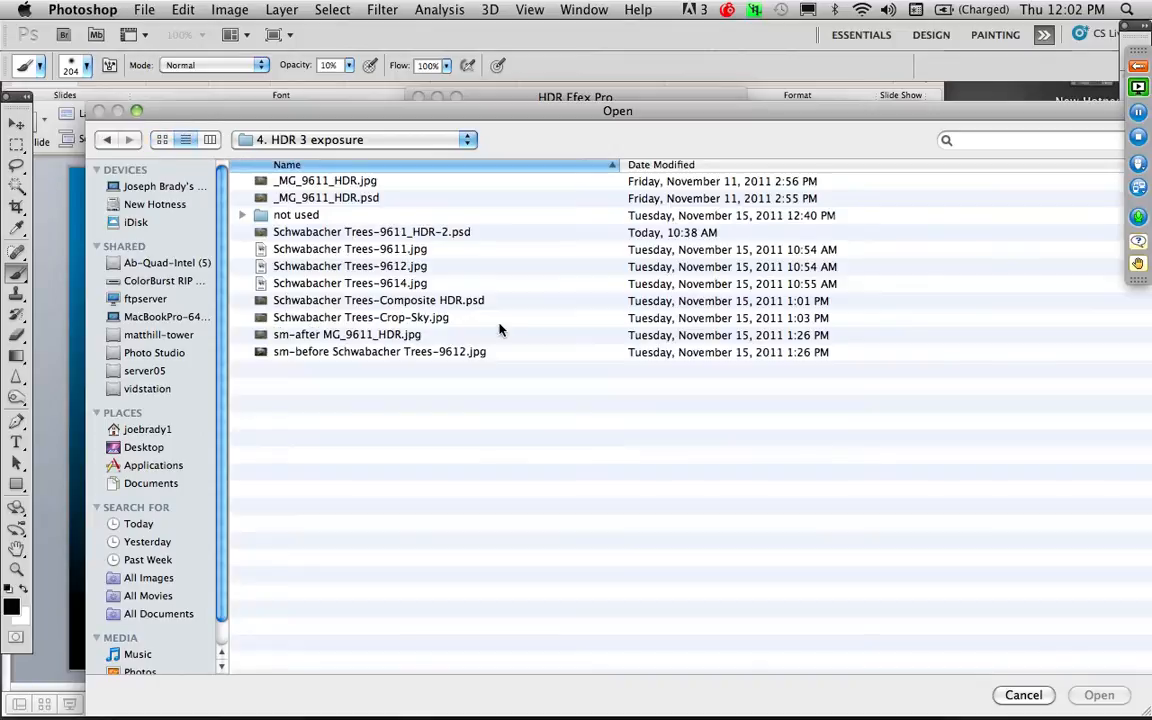
left_click(350, 252)
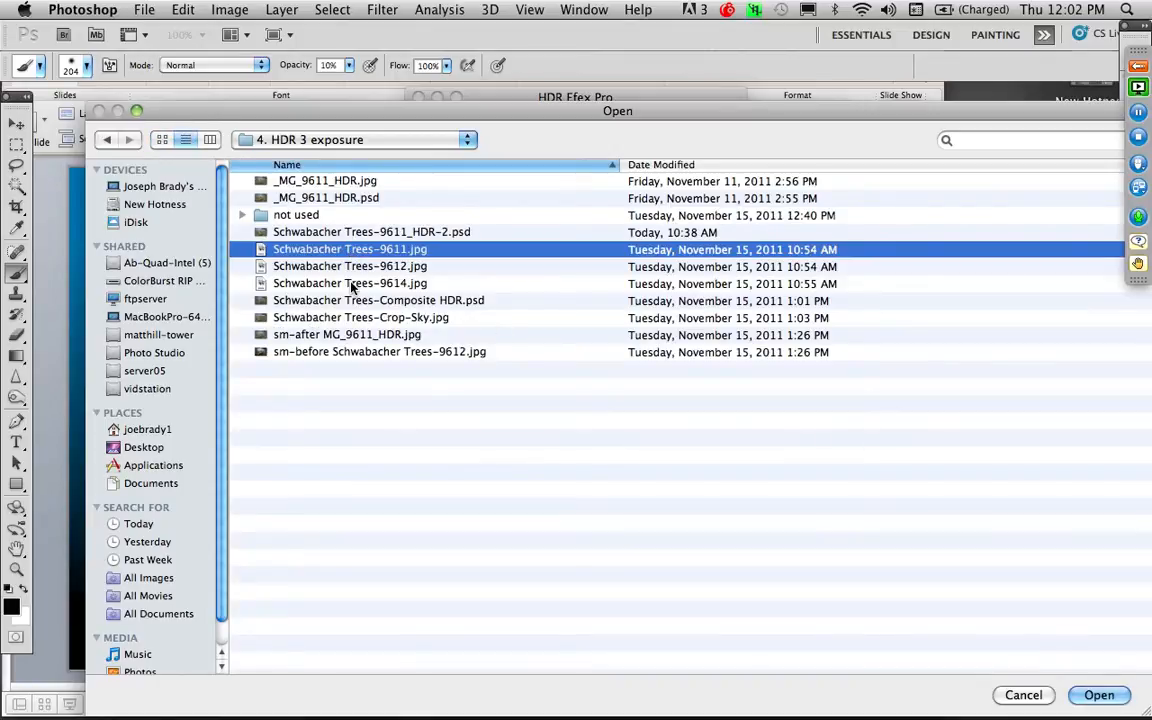
left_click(322, 284, "shift")
left_click(1091, 691)
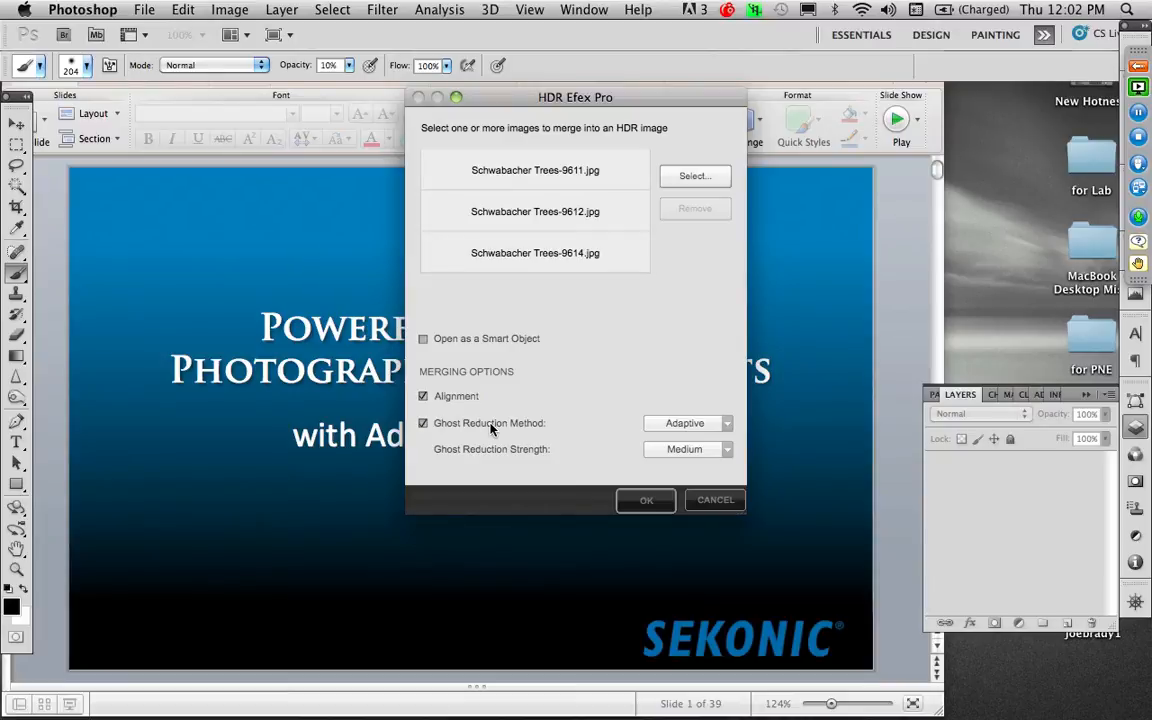
Step: Merge the three exposures with Alignment on and Adaptive ghost reduction at Medium strength
left_click(689, 424)
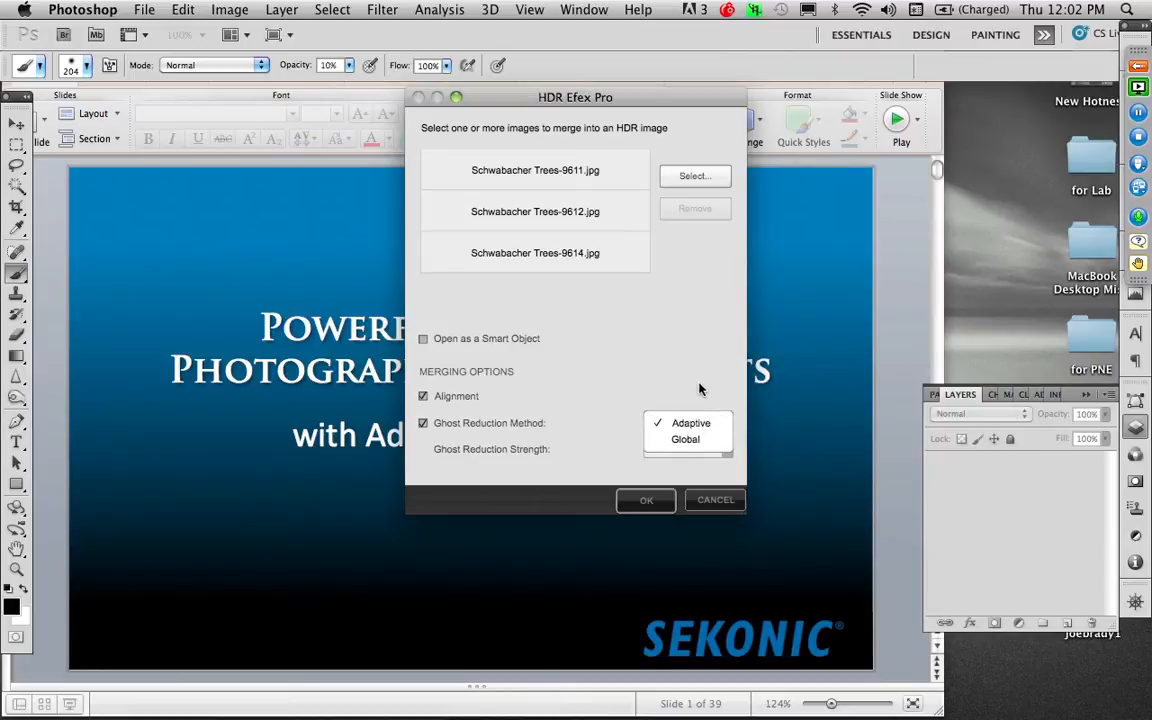
left_click(698, 386)
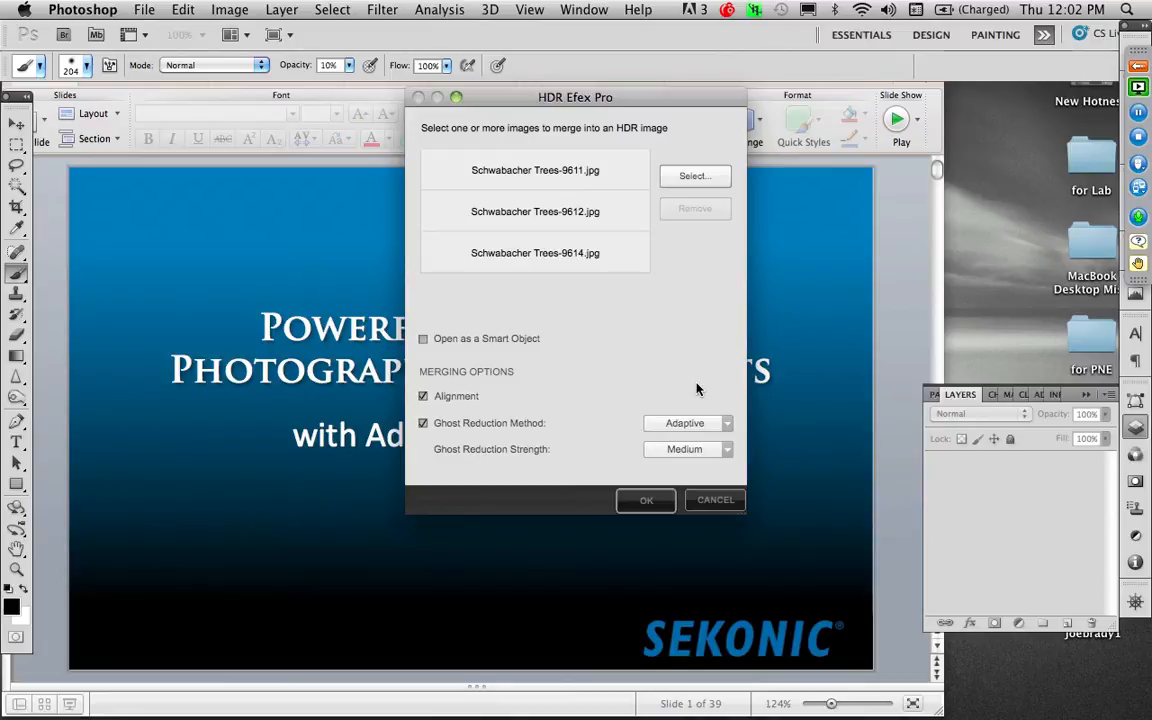
left_click(646, 503)
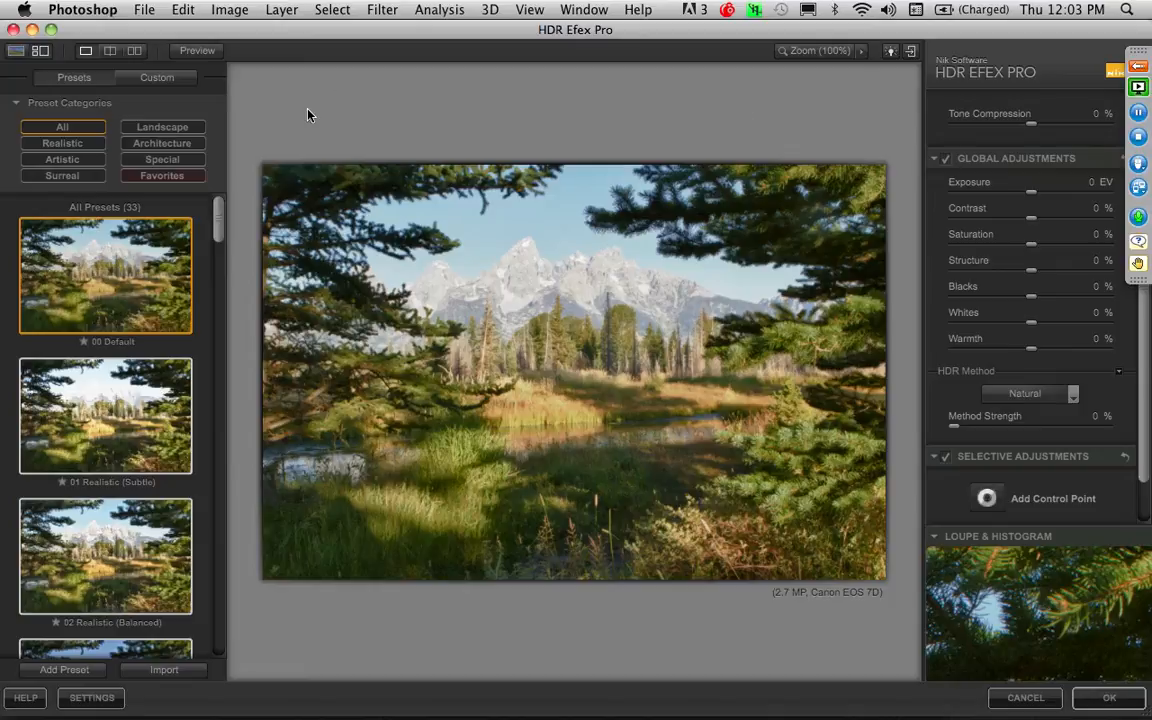
Step: Preview the Surreal presets 13 The Old Cottage and 15 Vintage Colors, and the Landscape preset 20 Vibrant Scenery
left_click_drag(218, 231, 212, 308)
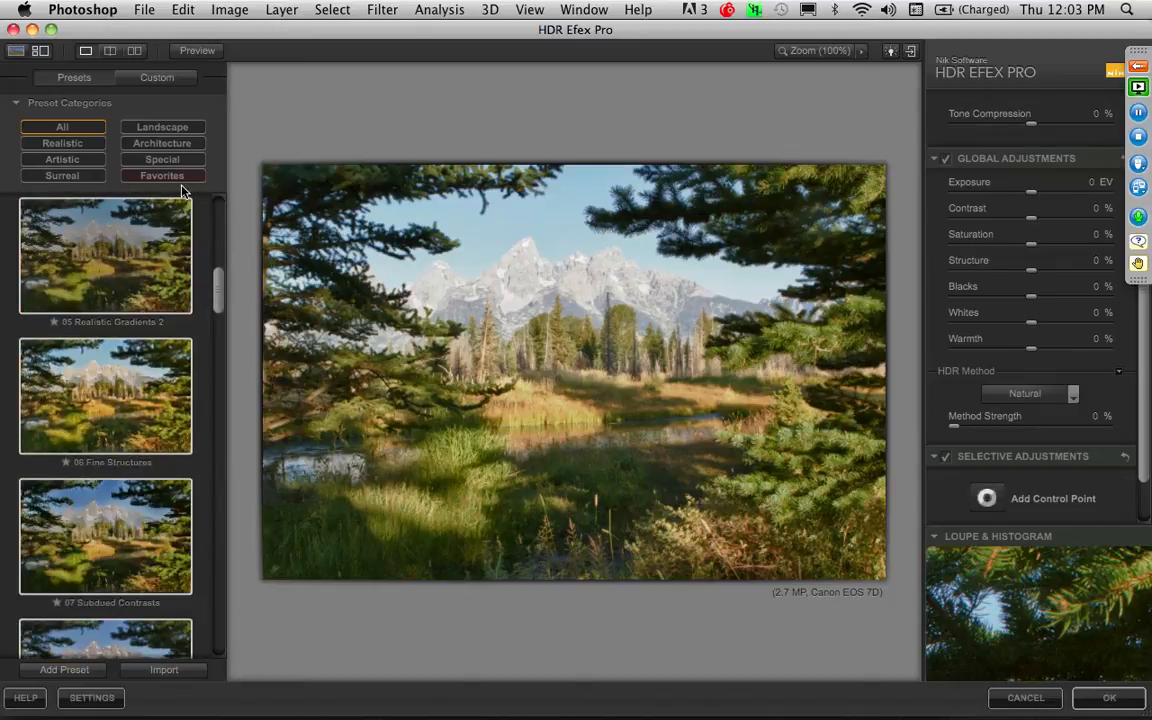
left_click(83, 174)
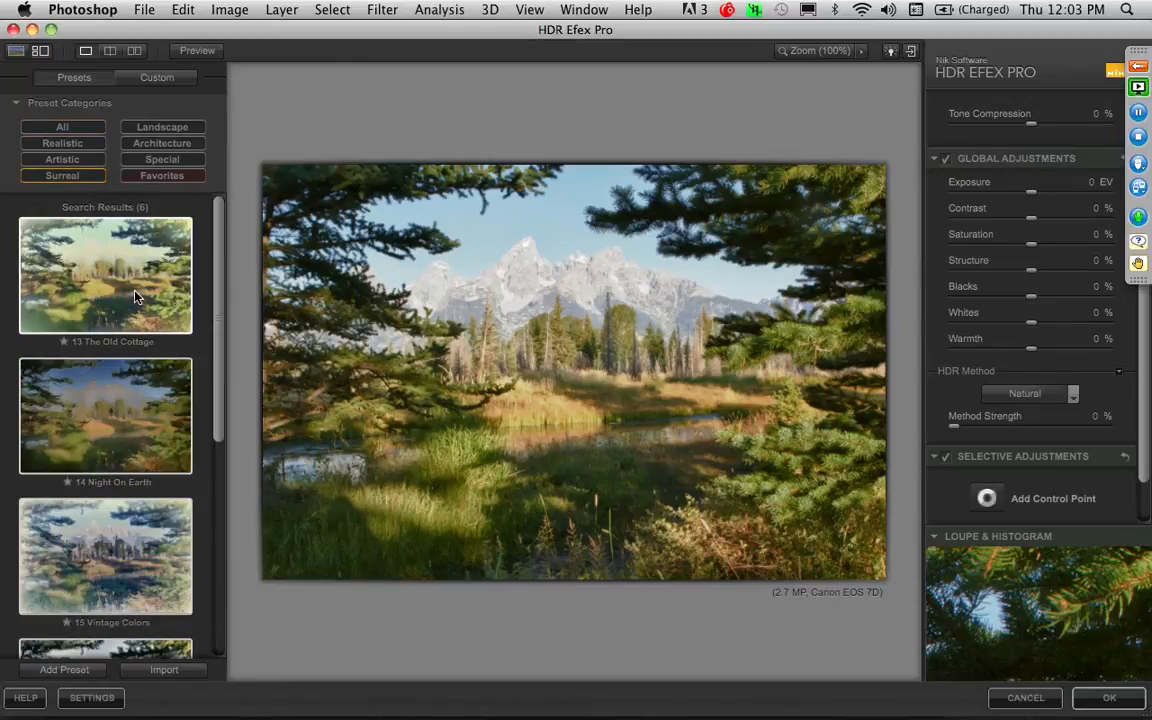
left_click(137, 296)
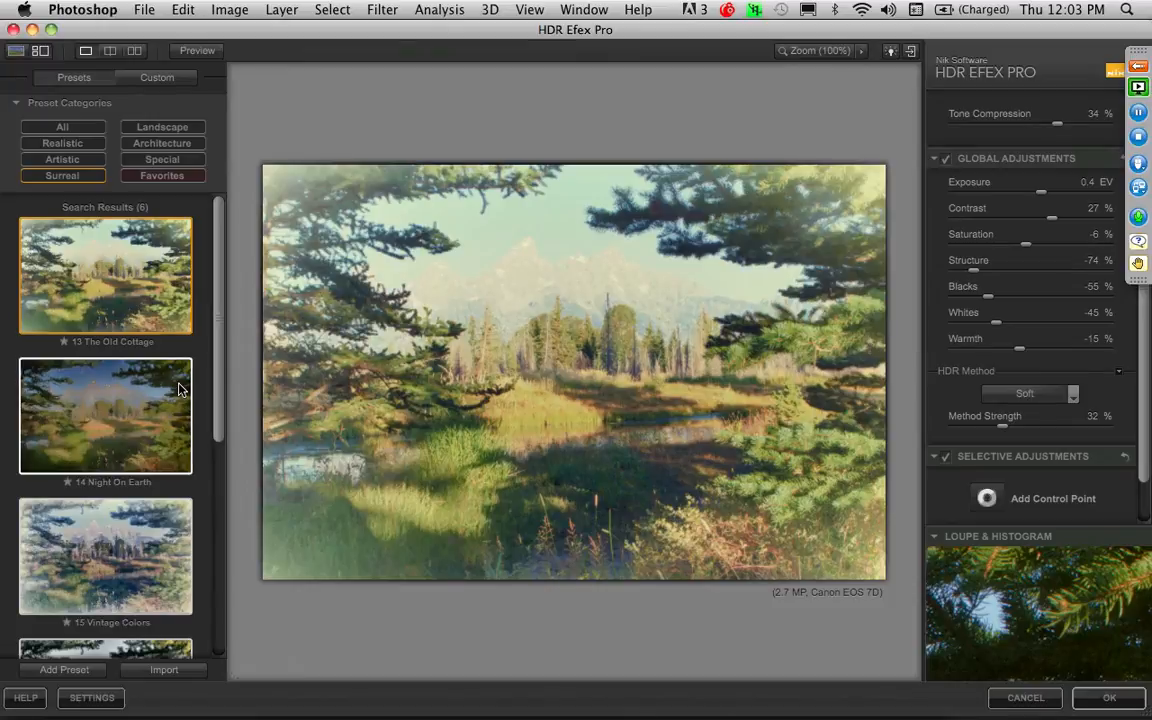
left_click(145, 543)
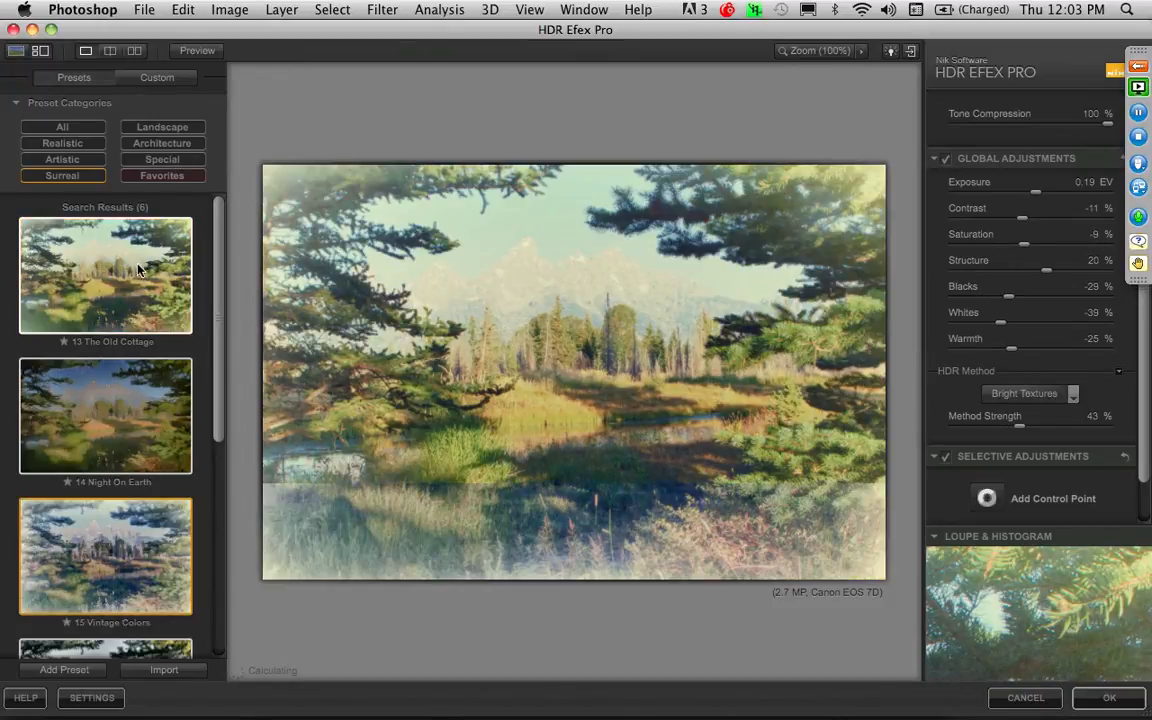
left_click(164, 128)
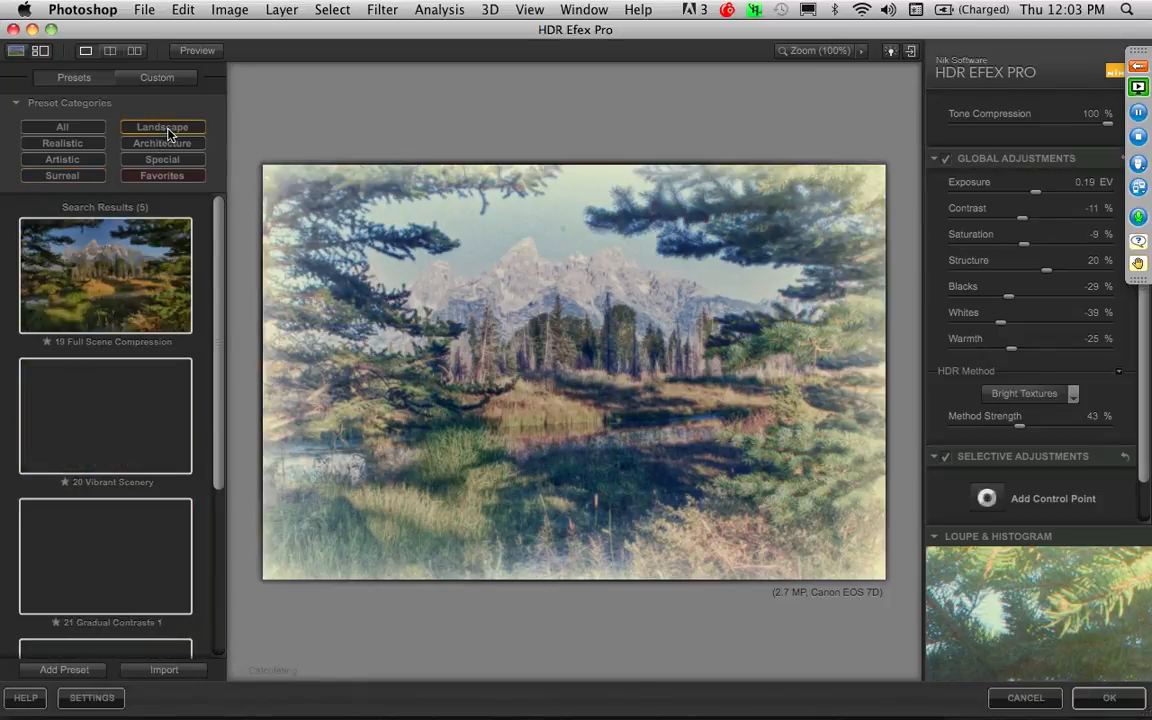
left_click(141, 443)
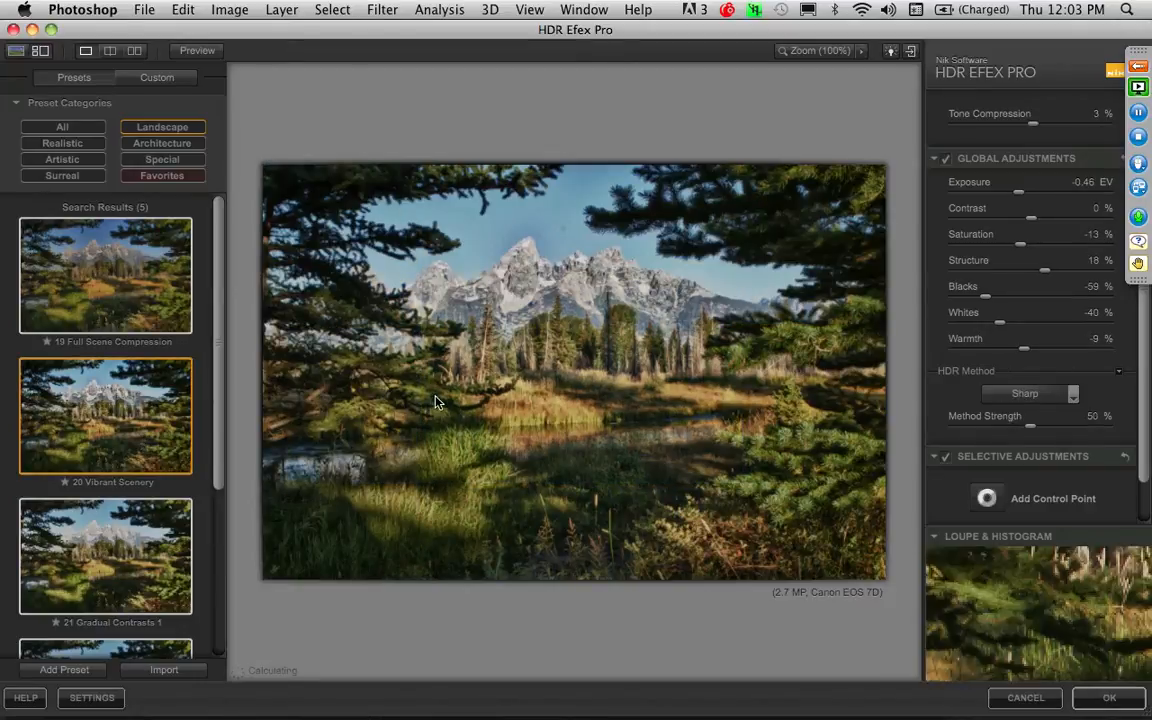
Step: Apply the 03 Realistic (Strong) preset and set the global Structure to 8%
left_click(66, 125)
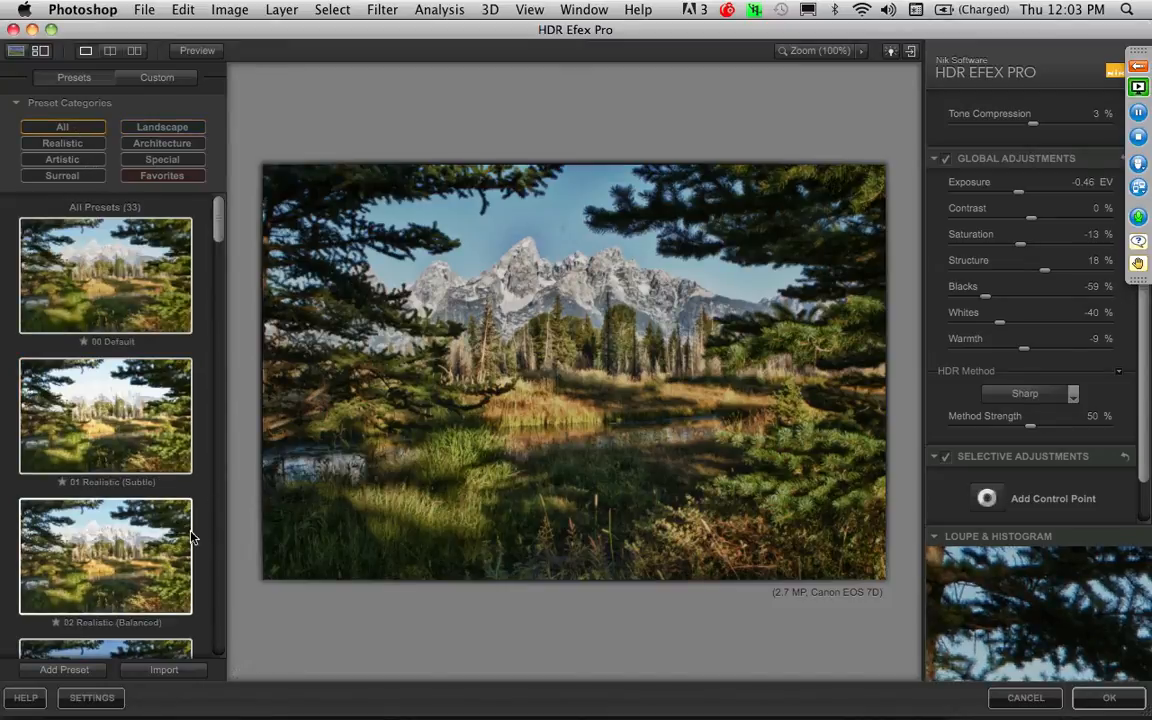
scroll(220, 248, "down", 5)
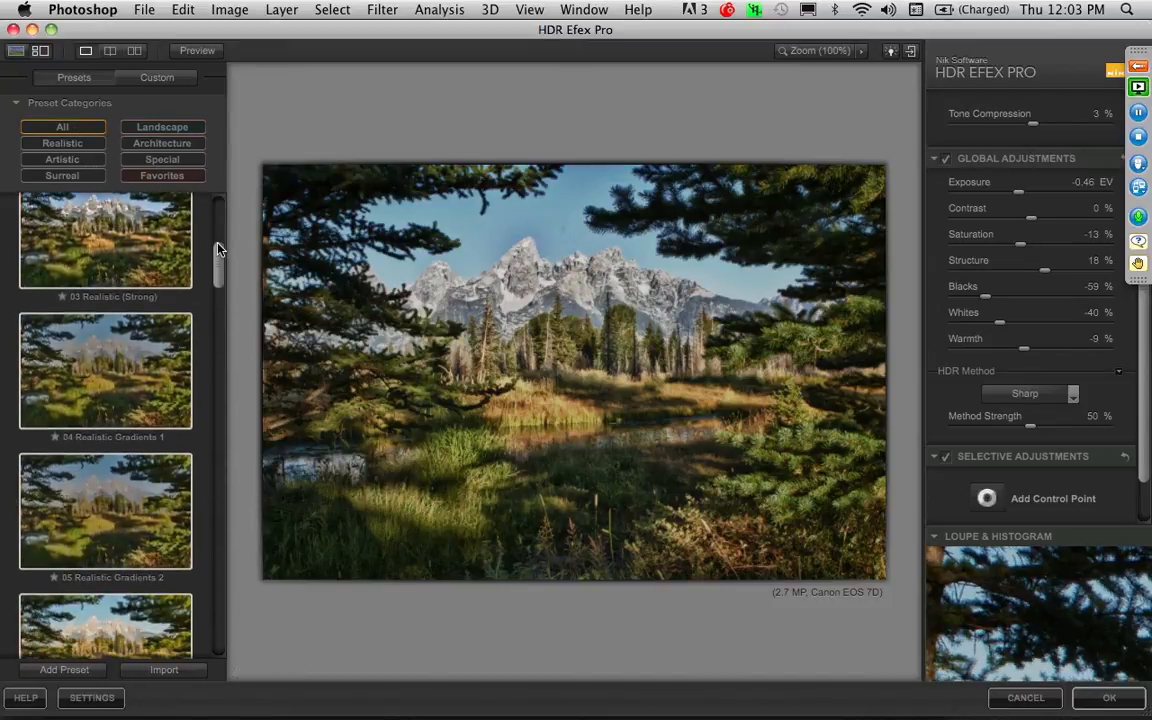
left_click(155, 240)
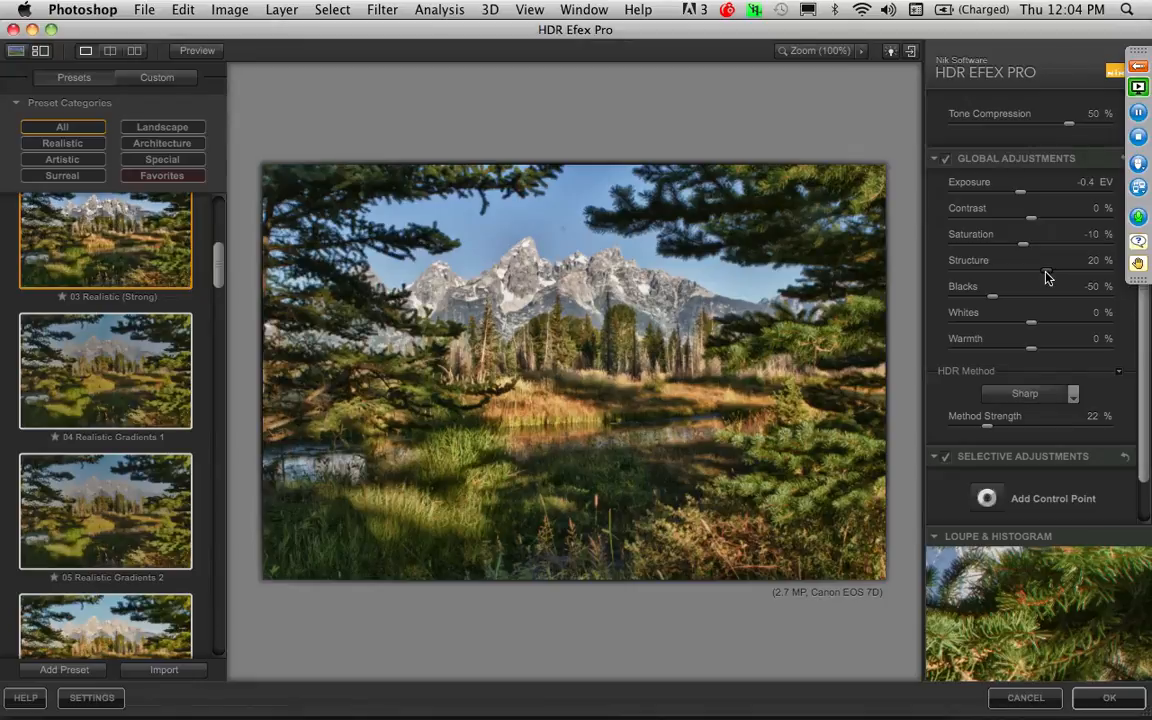
left_click_drag(1046, 277, 1038, 277)
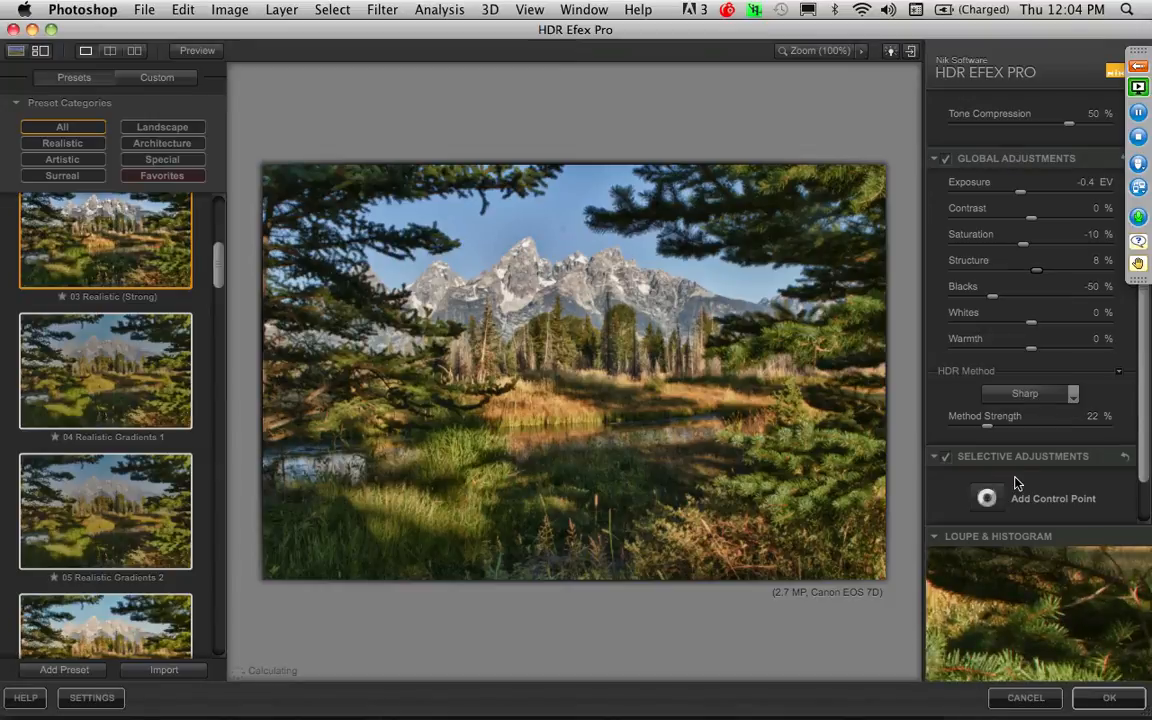
Step: Add a control point on the tallest mountain peak with slightly raised Contrast and Structure, and duplicate it onto the mountains to its right
left_click(988, 498)
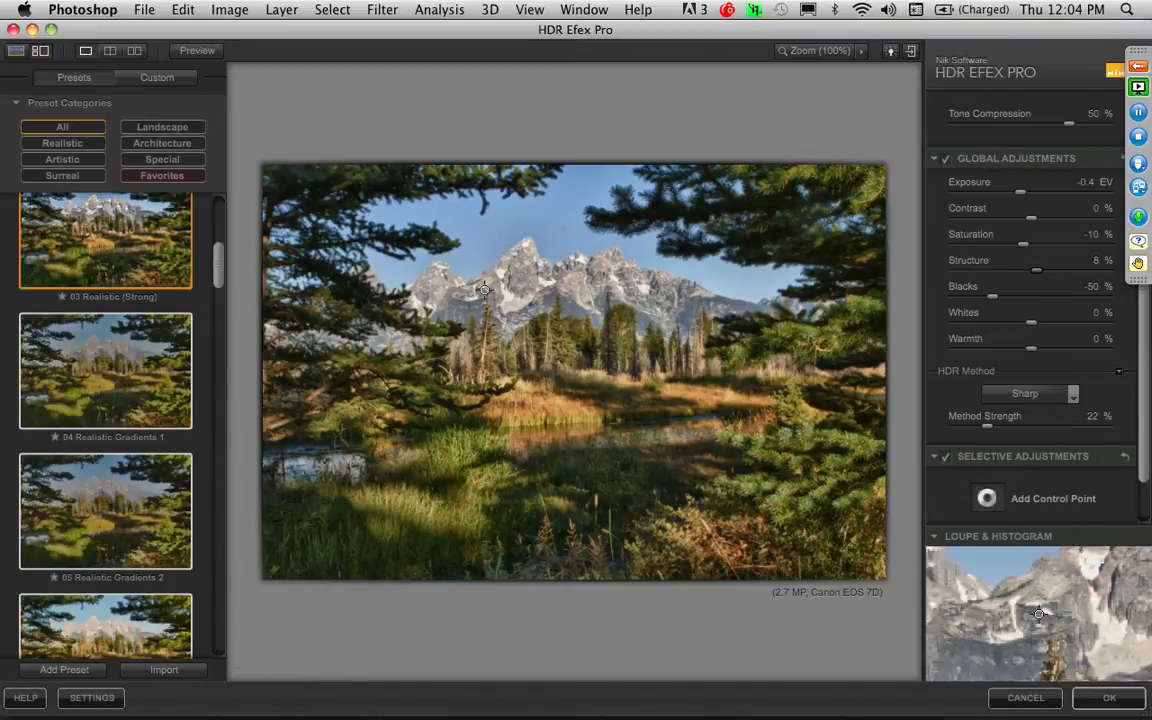
left_click(519, 281)
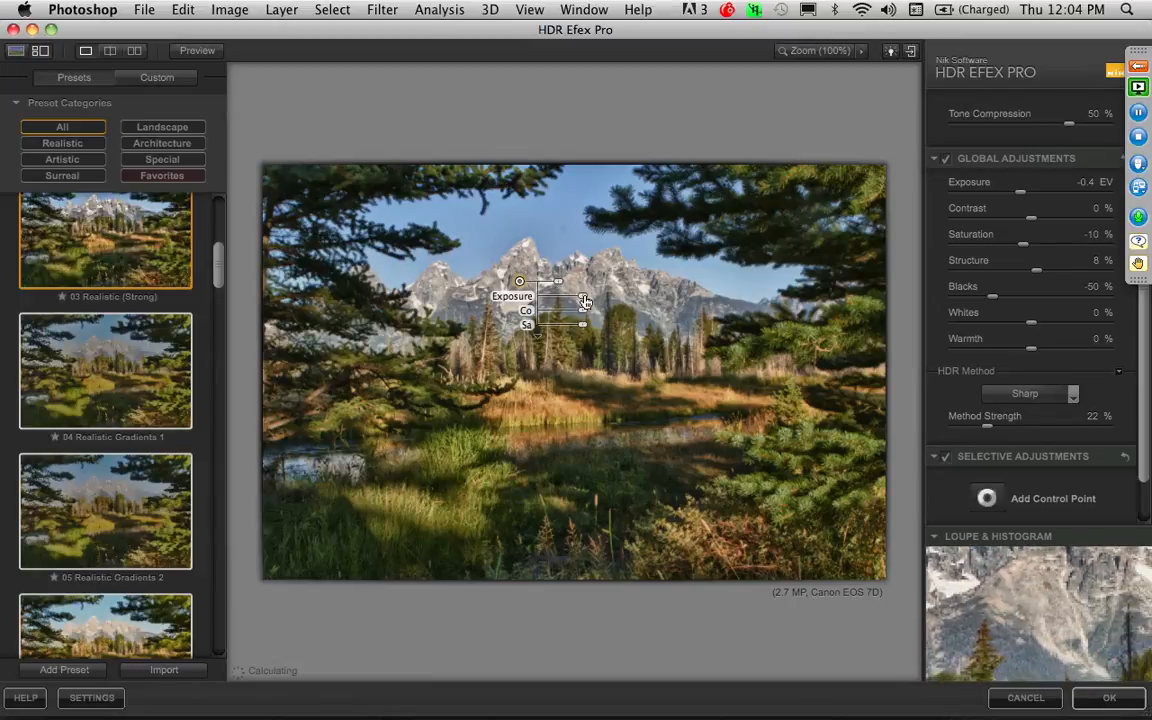
left_click_drag(585, 301, 585, 301)
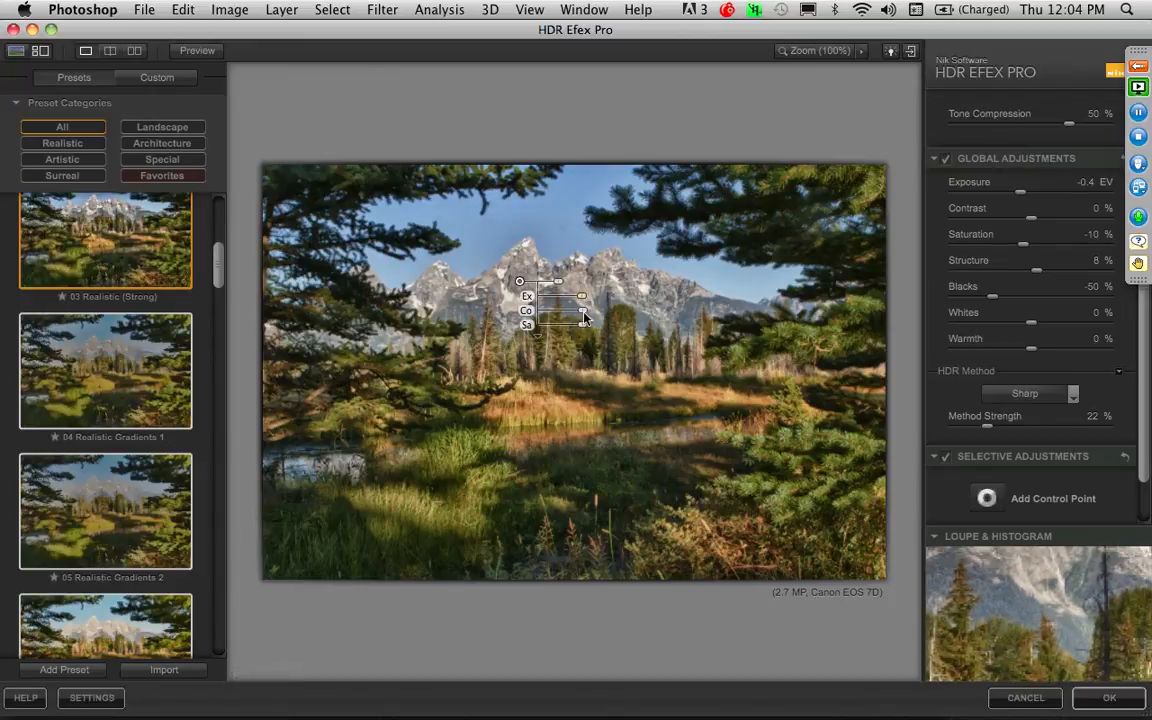
left_click_drag(583, 311, 590, 312)
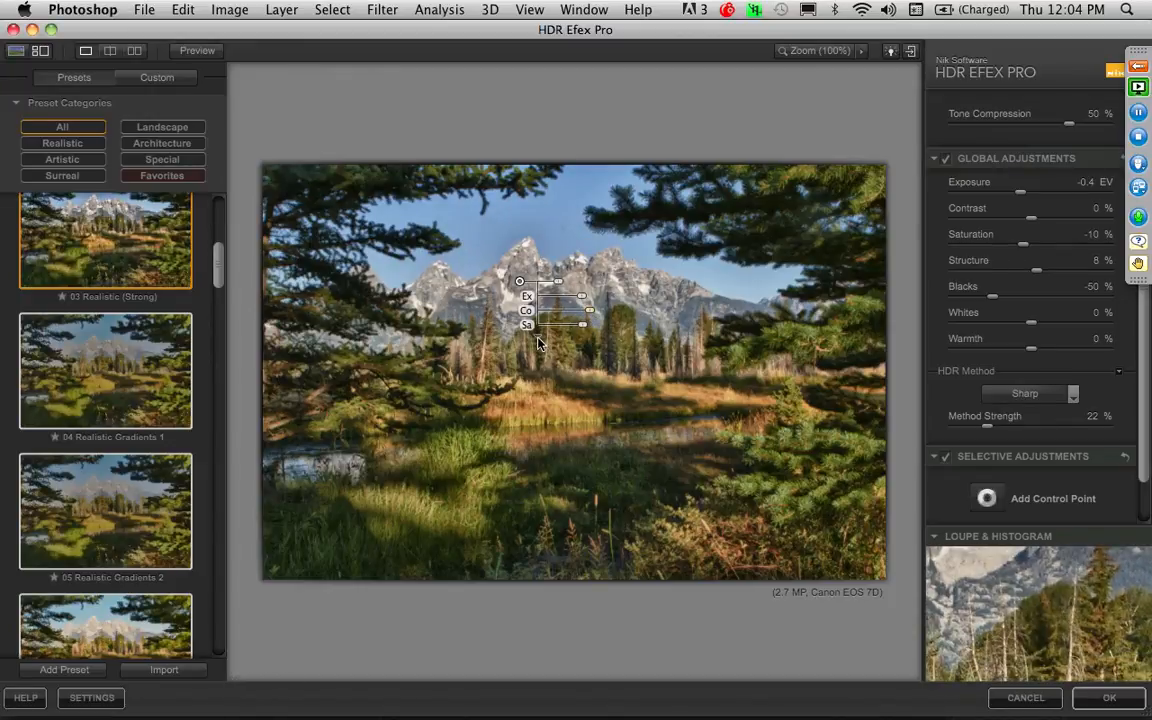
left_click(539, 339)
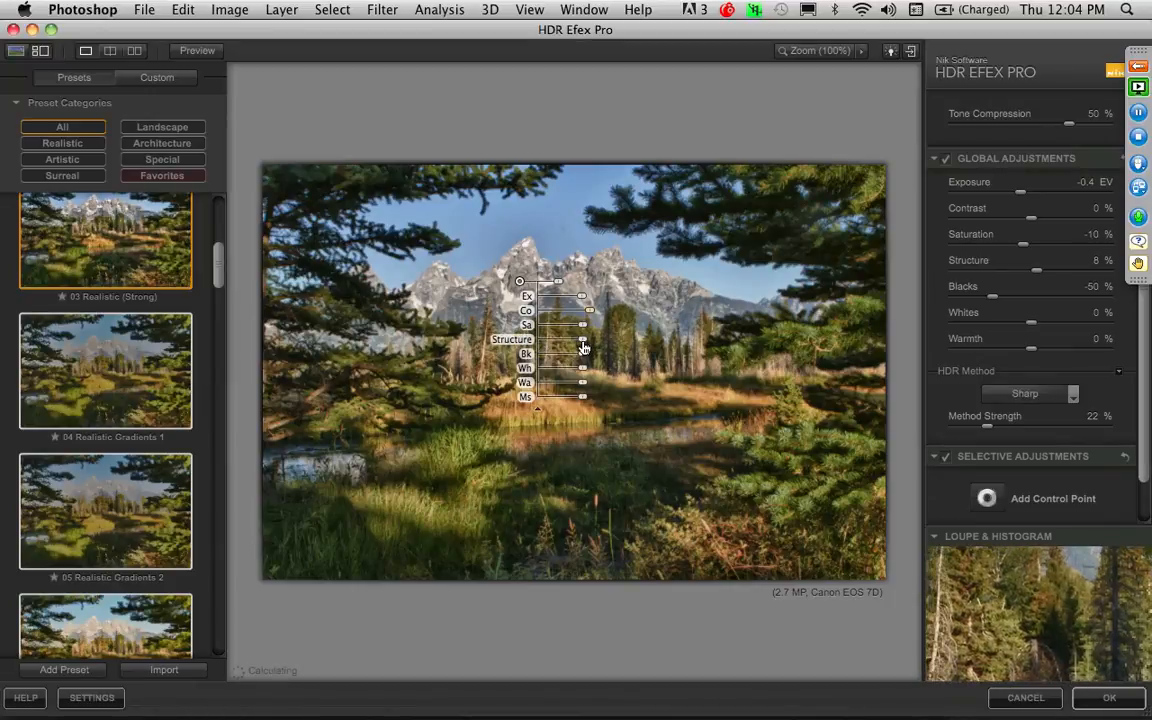
left_click_drag(583, 347, 593, 347)
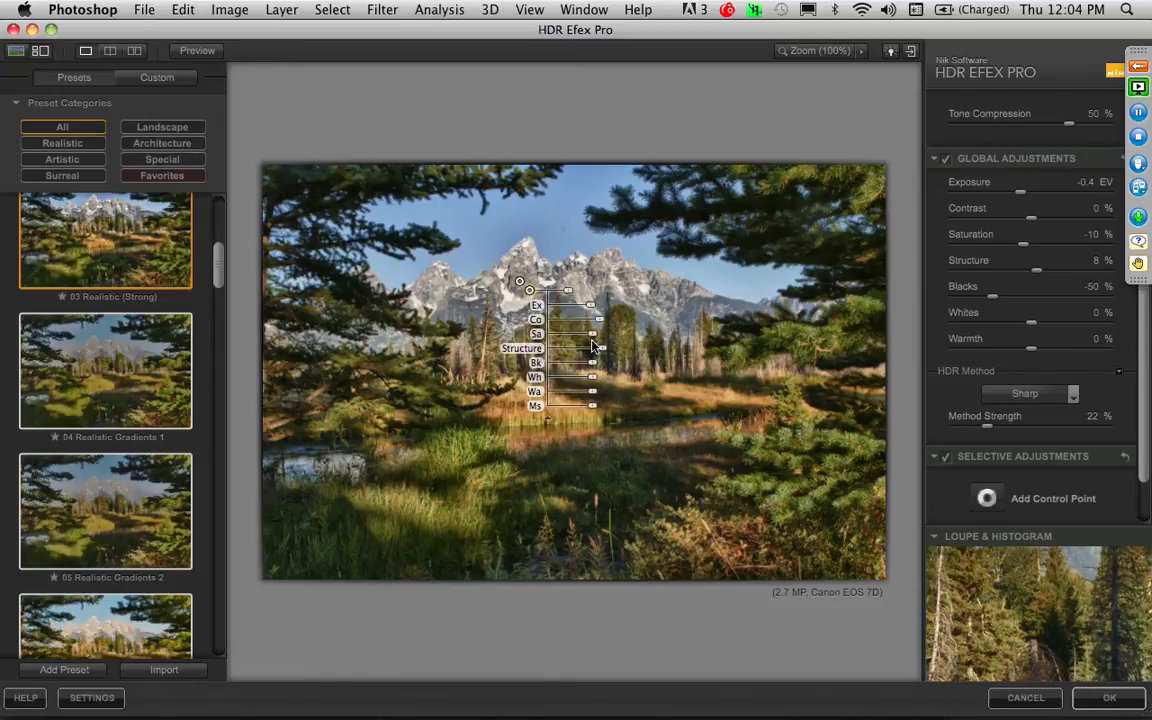
left_click_drag(530, 290, 632, 291)
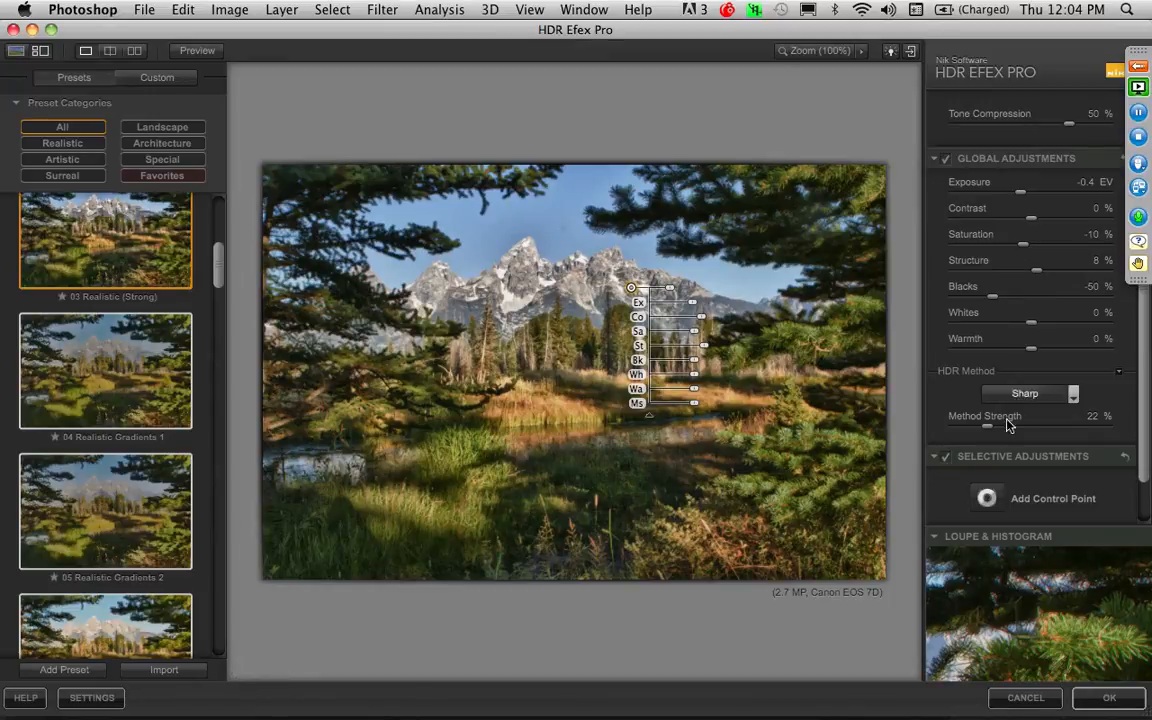
Step: Add a control point on the upper-right tree branches with Exposure 0.4 EV, and duplicate it onto the upper-left branches
left_click(988, 499)
left_click(665, 212)
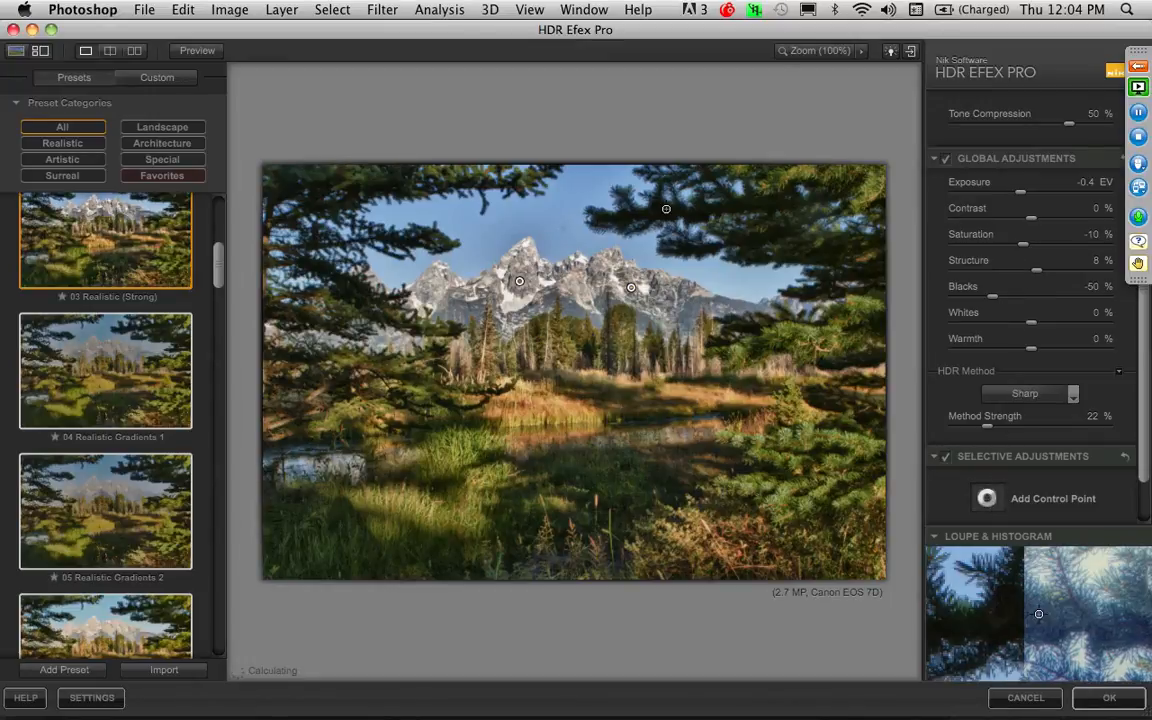
left_click_drag(728, 227, 735, 232)
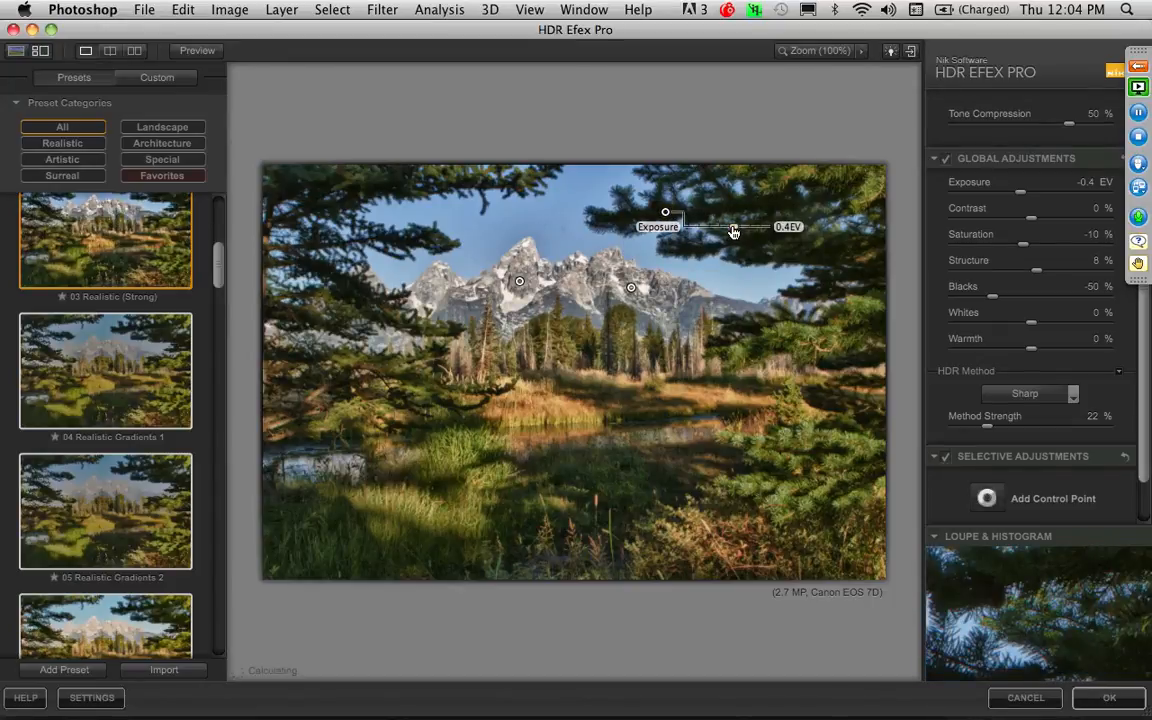
left_click_drag(733, 232, 336, 208)
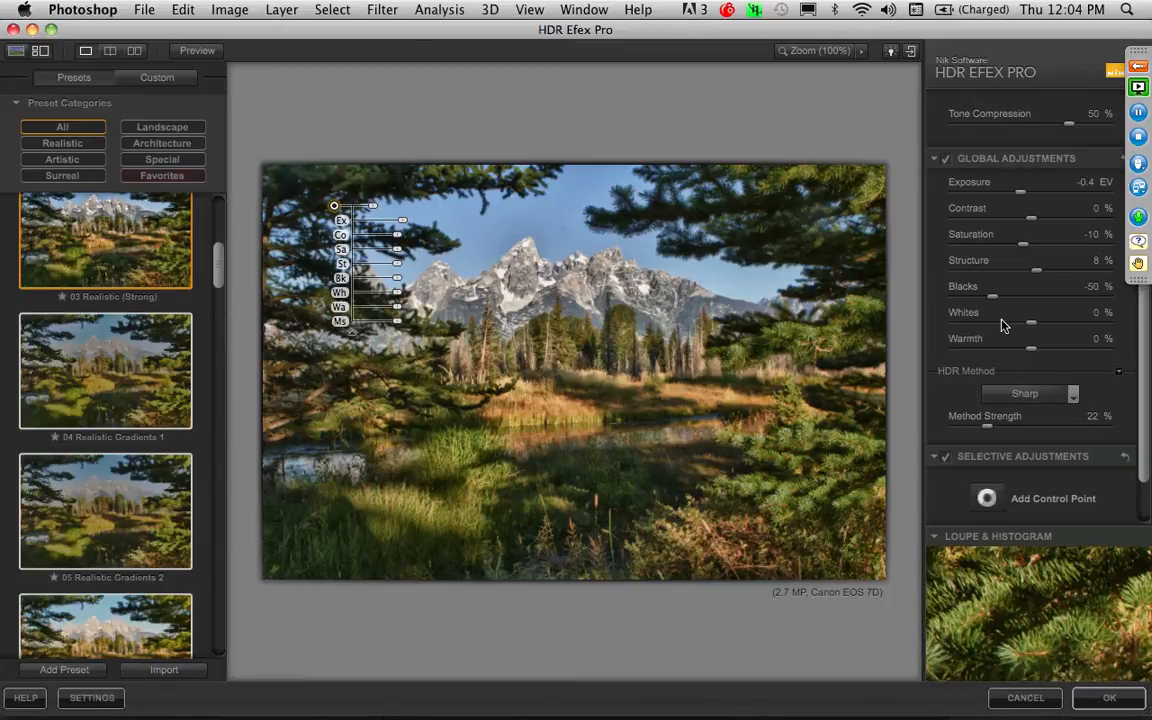
Step: Apply the HDR Efex Pro adjustments and show the resulting HDR image fitted to a full-screen view in Photoshop
left_click(1108, 700)
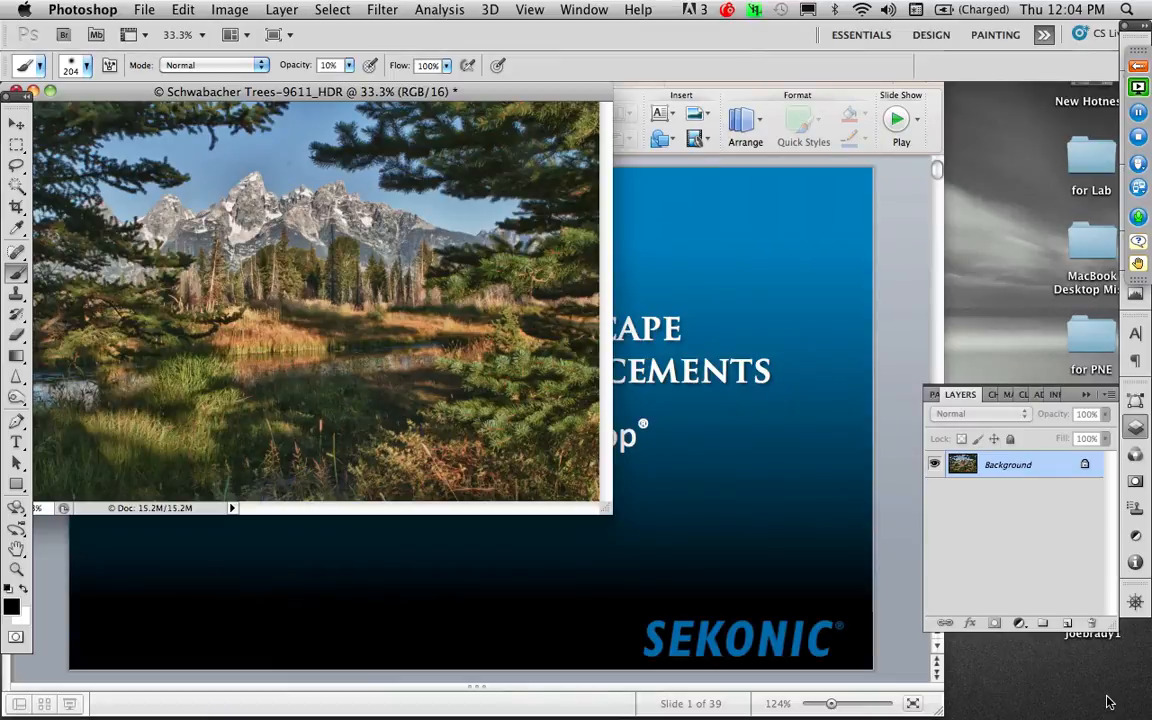
key("f")
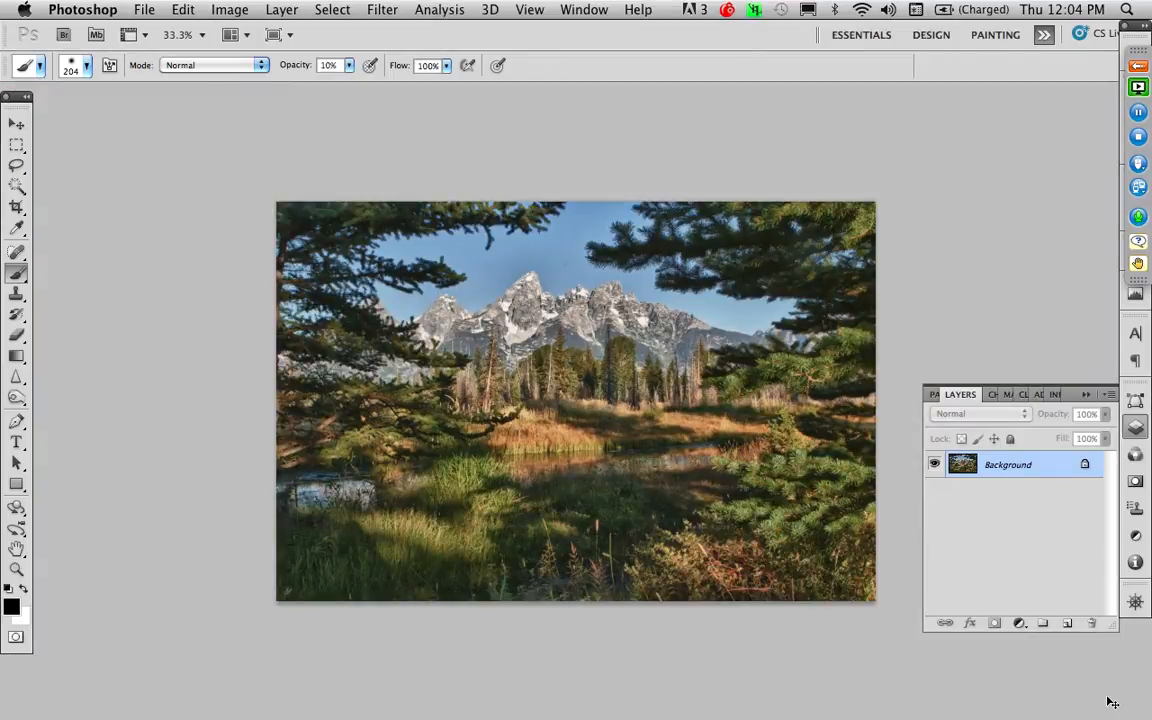
key("super+1")
key("super+0")
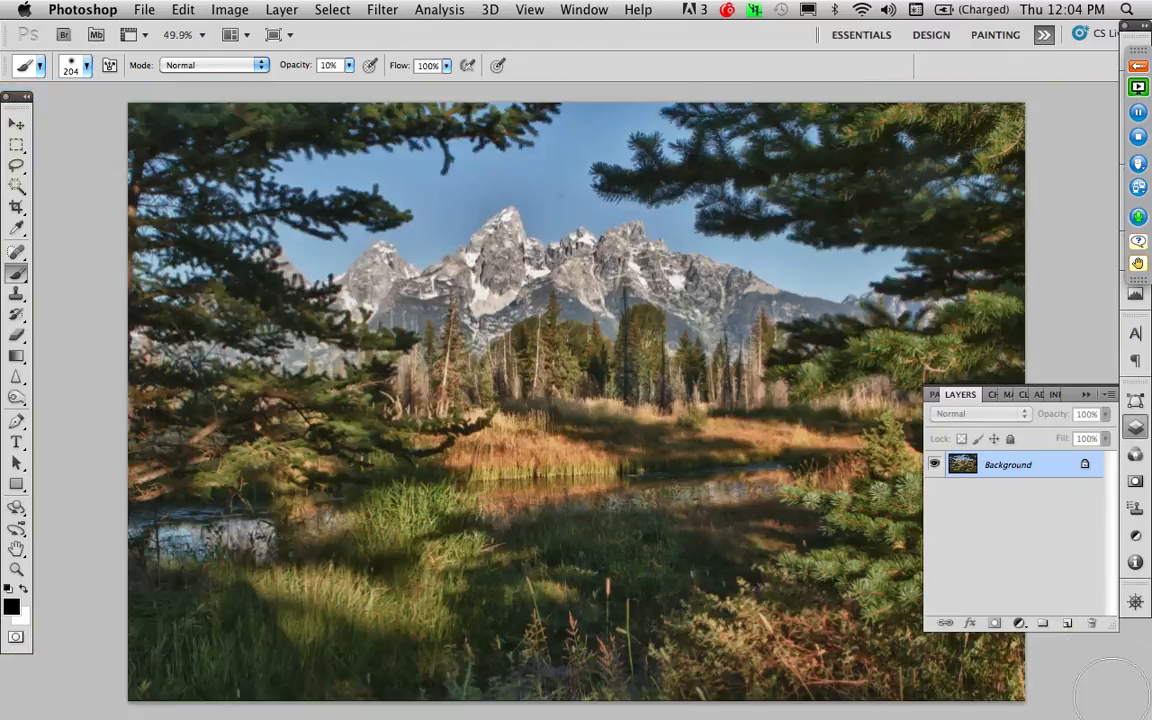
Step: Lasso the dark dust spot in the sky above the peaks, remove it, and fit the image to the screen
mouse_move(820, 712)
key("l")
left_click(16, 570)
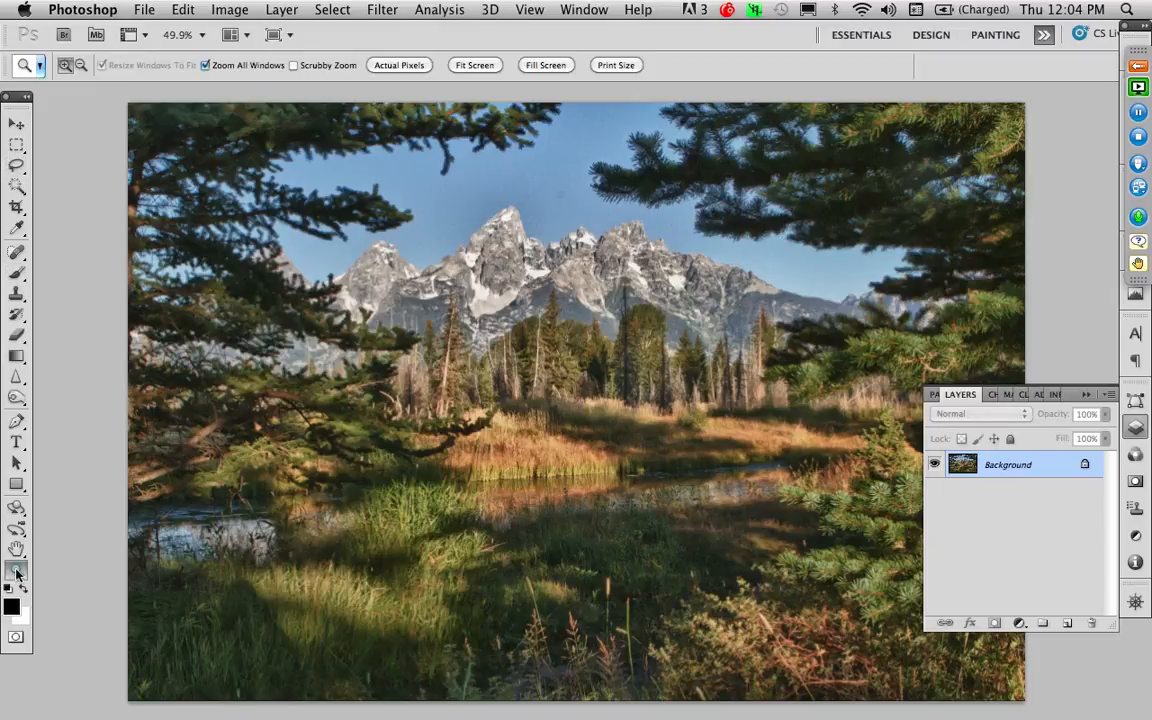
left_click_drag(510, 155, 628, 255)
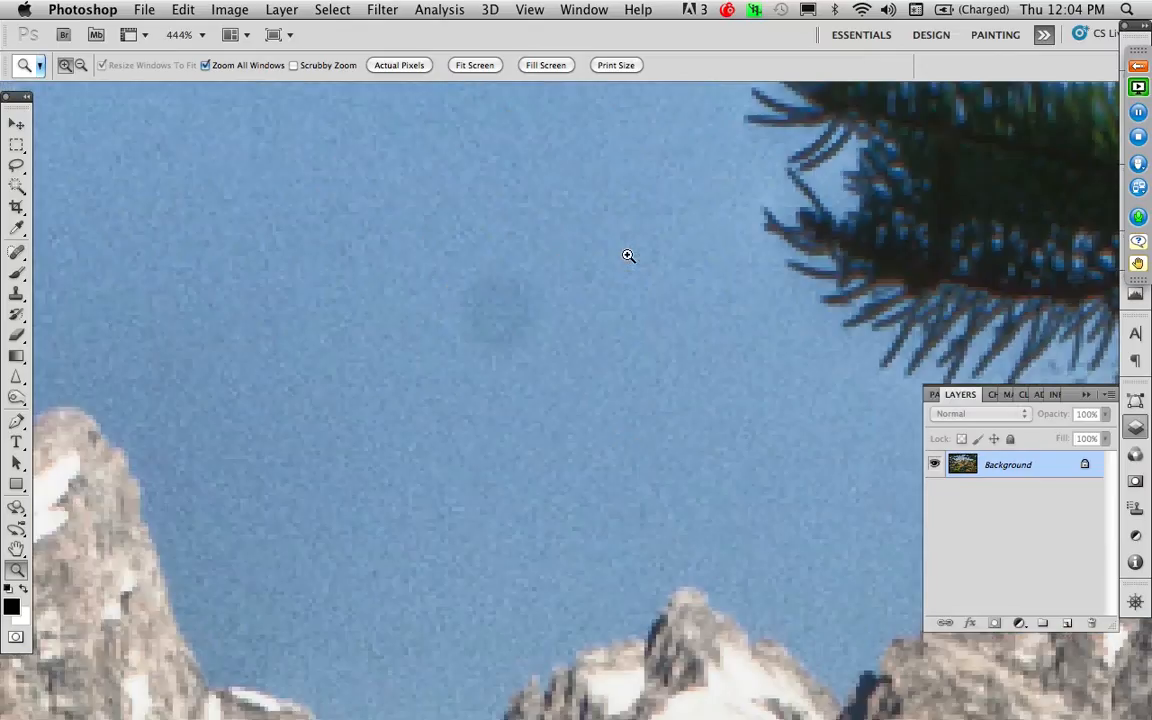
key("l")
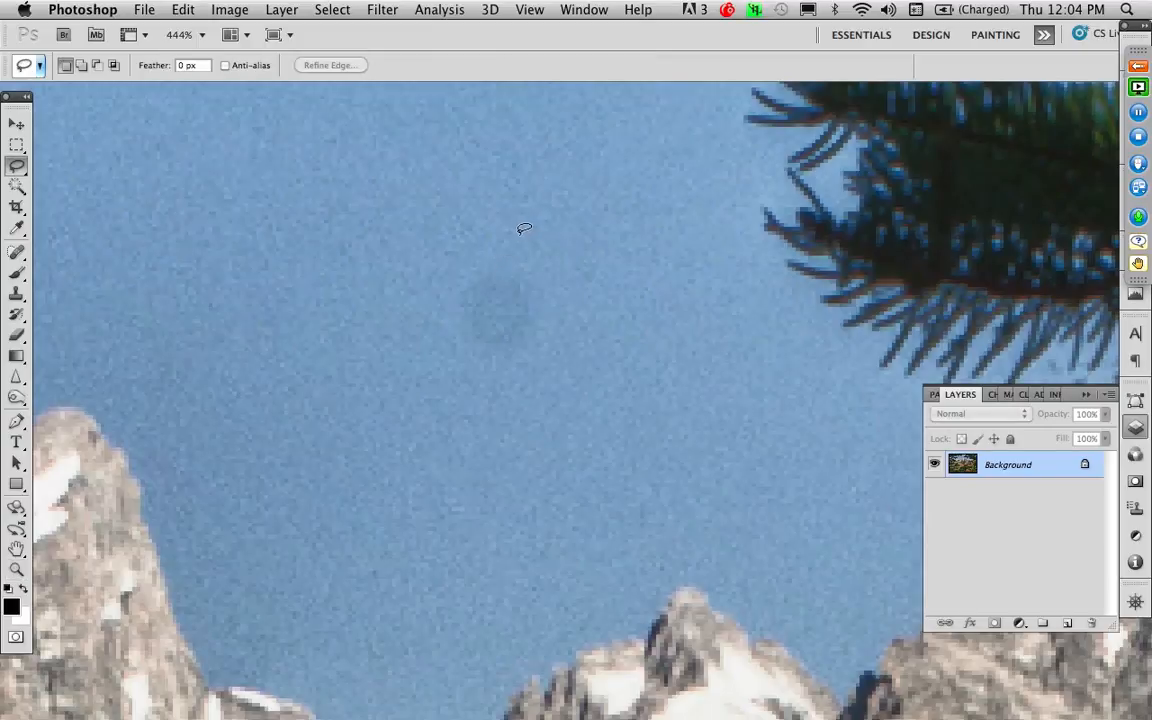
left_click_drag(614, 261, 561, 222)
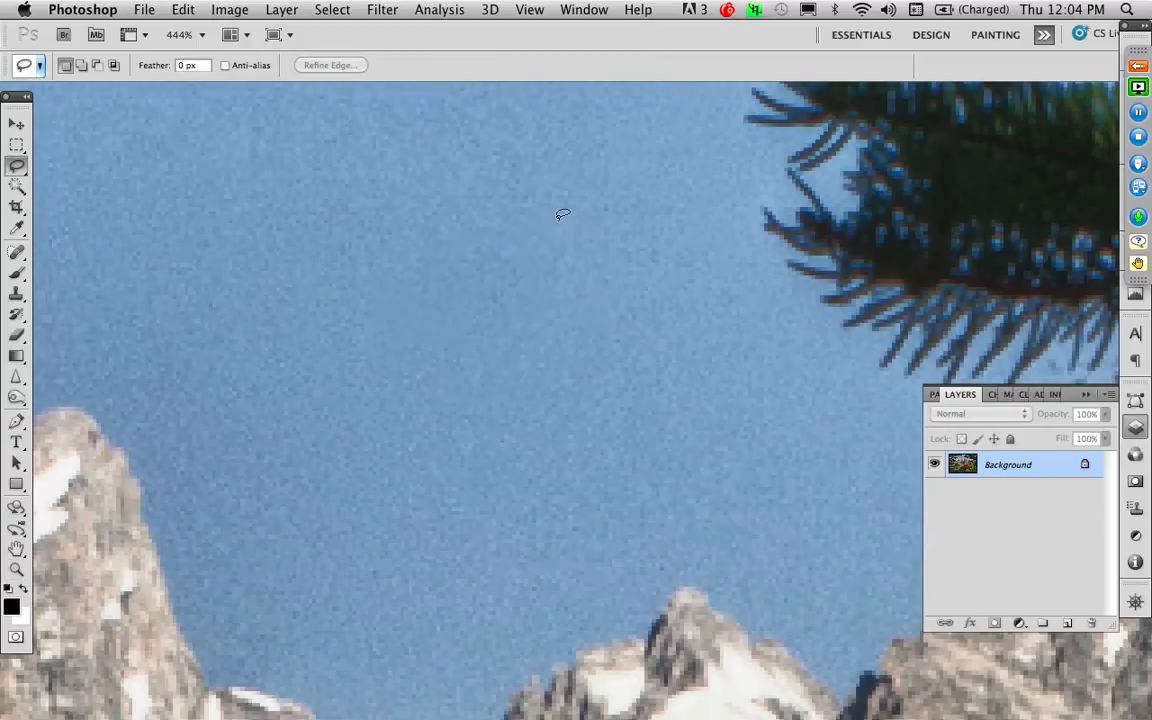
key("super+0")
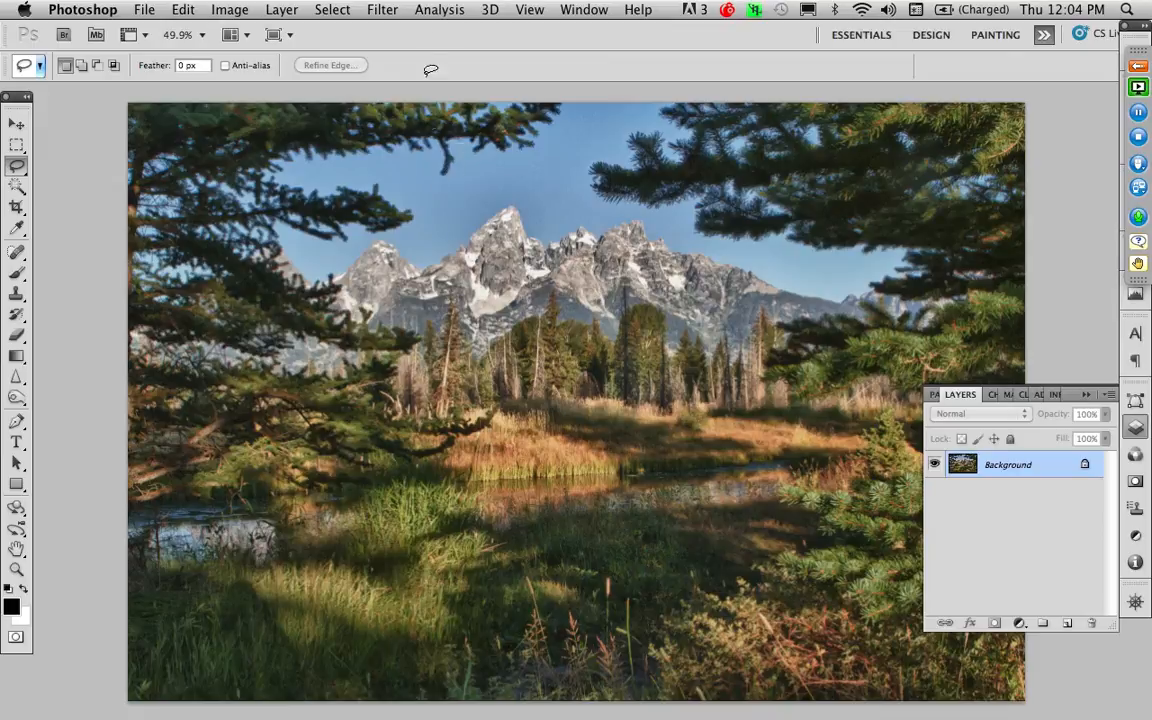
Step: Select the whole sky, including the gaps between the branches, with the Magic Wand at tolerance 32 and Contiguous off
key("w")
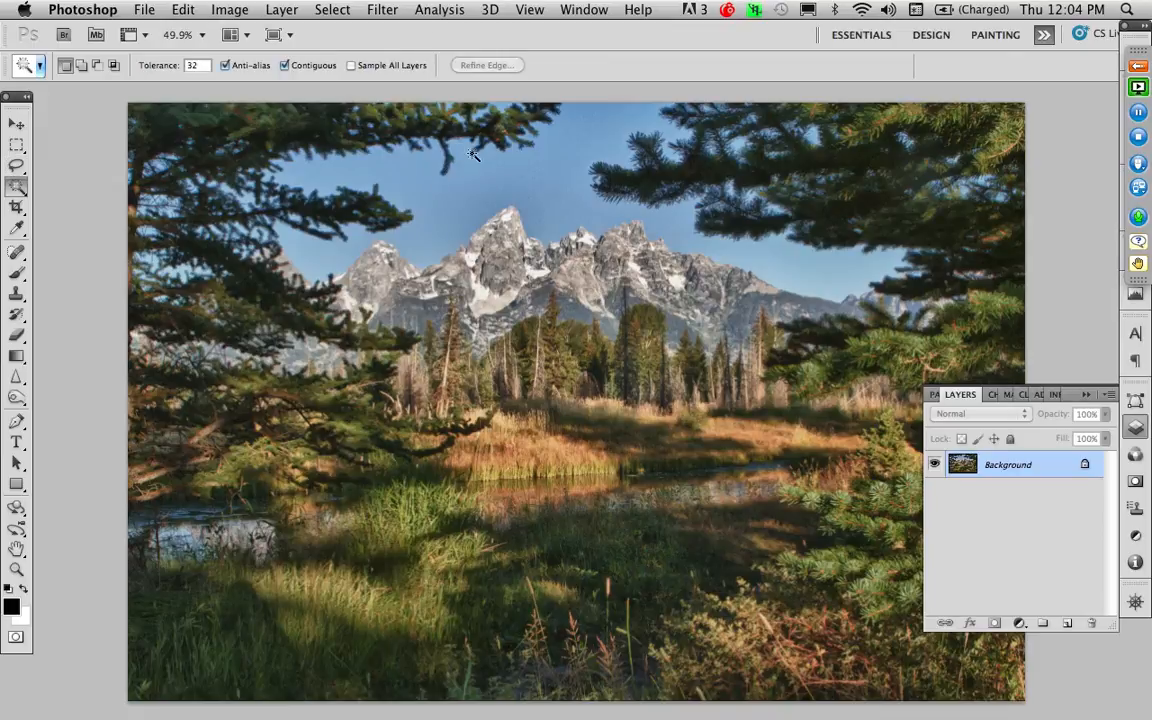
left_click(540, 170)
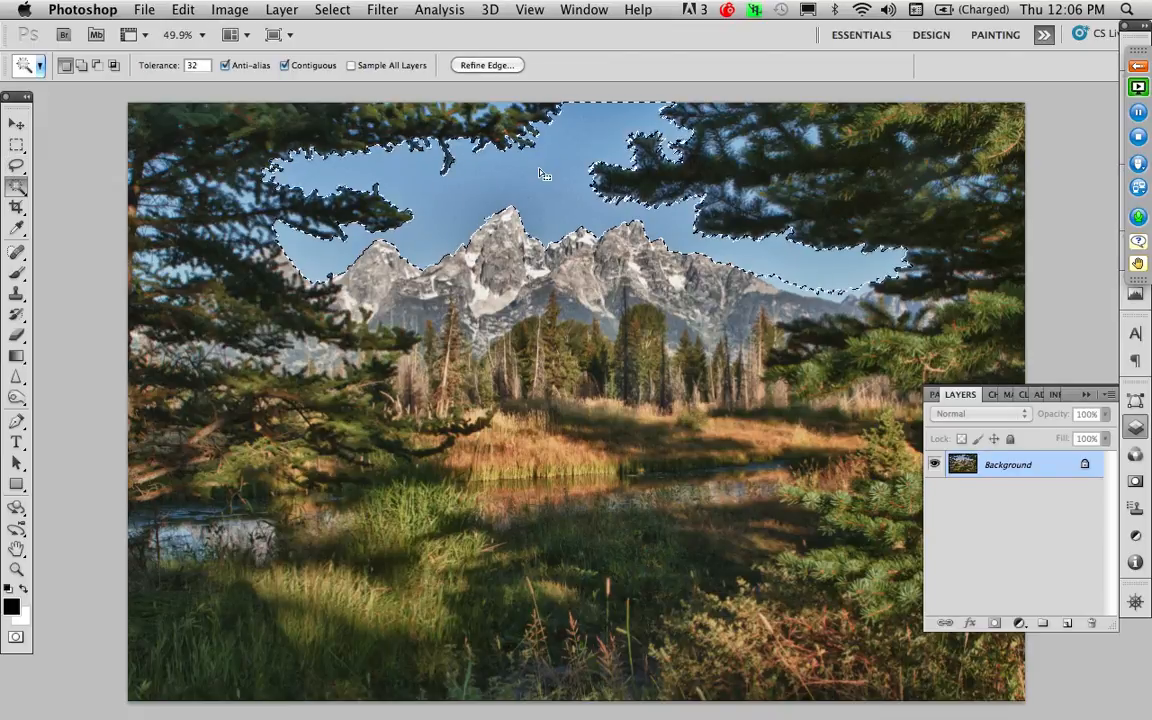
left_click(284, 65)
key("super+d")
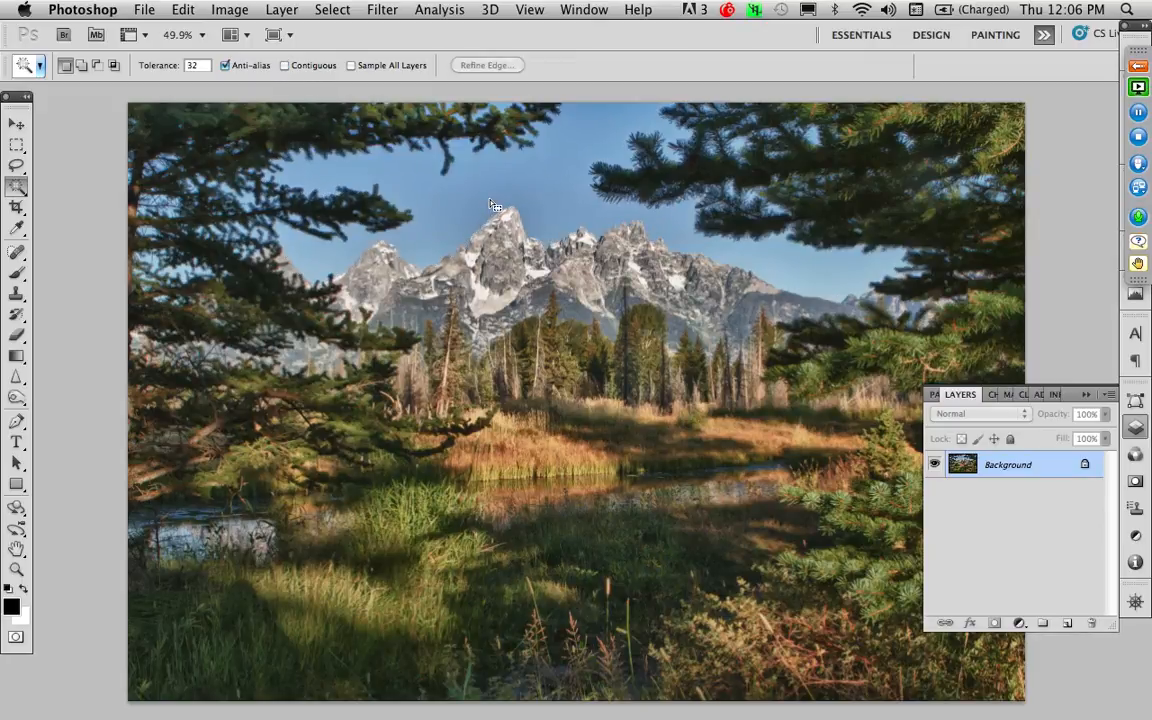
left_click(546, 207)
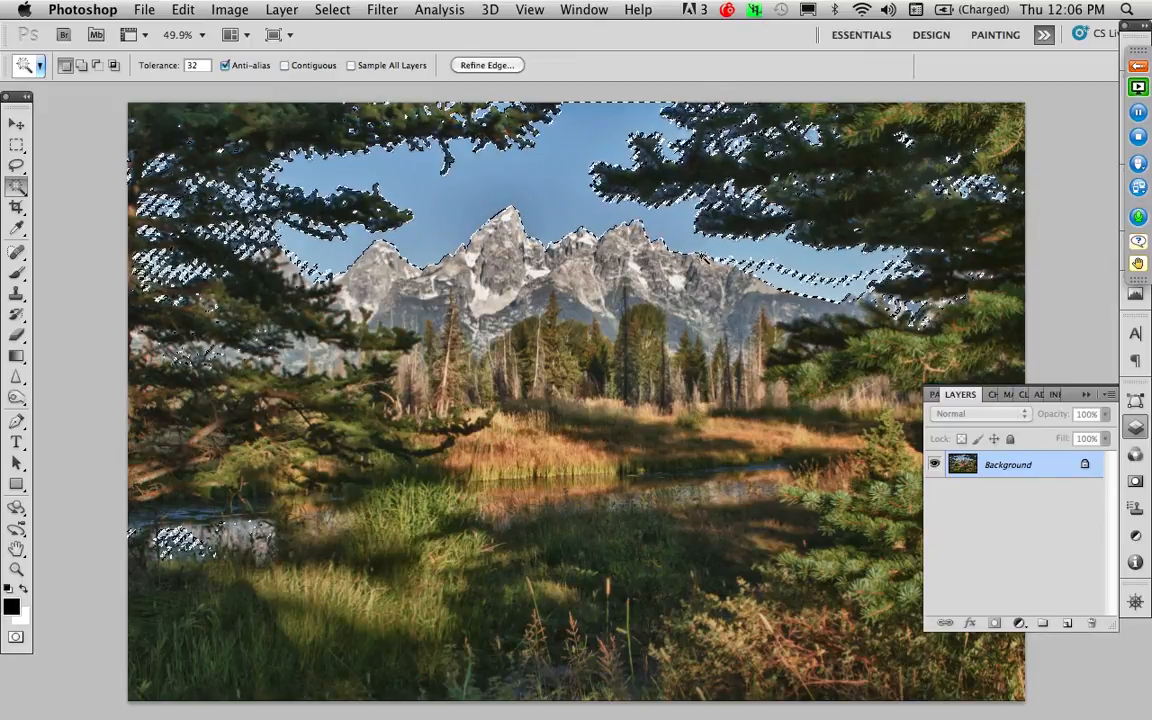
left_click(772, 273, "shift")
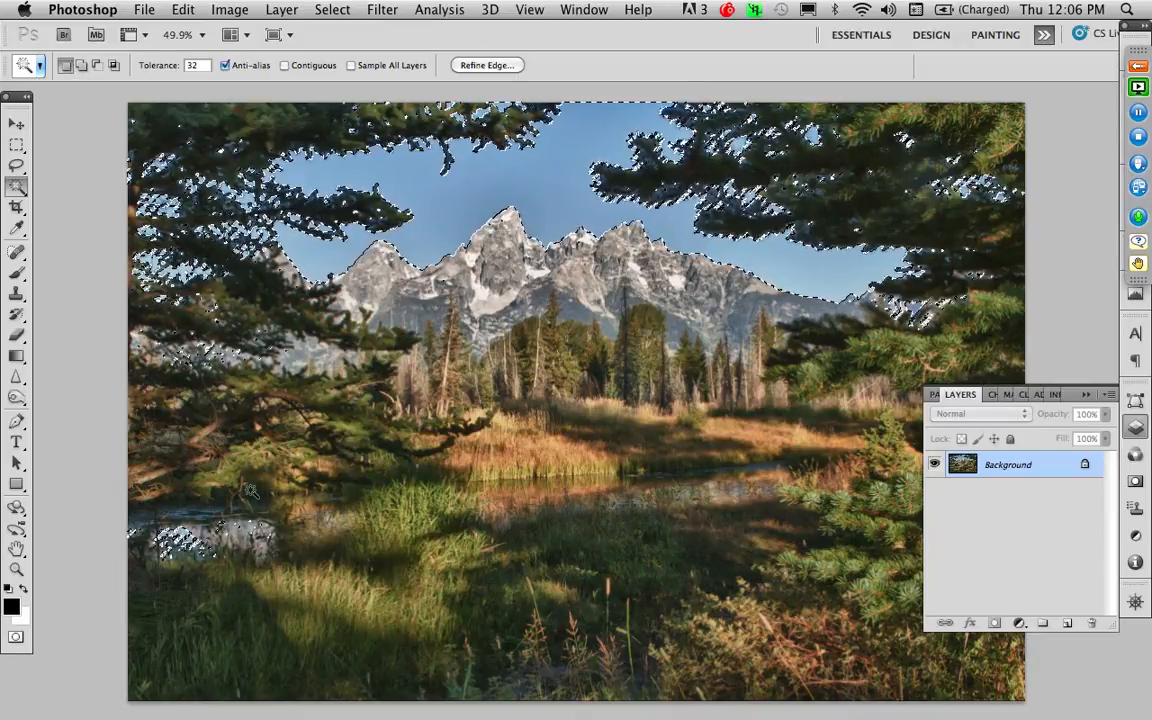
Step: Subtract the water reflection and the stray areas around the lower-left tree branches from the sky selection with the Lasso tool
key("l")
mouse_move(104, 466)
left_mouse_down()
mouse_move(408, 578)
mouse_move(123, 629)
mouse_move(100, 478)
left_mouse_up()
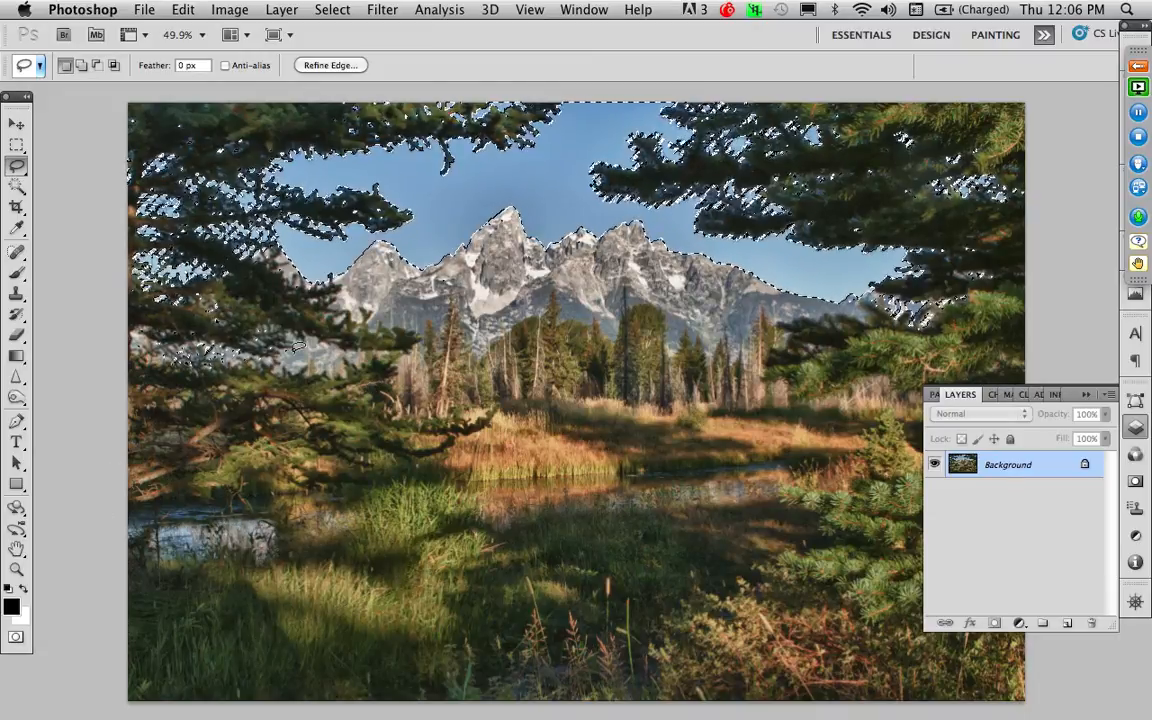
mouse_move(290, 325)
left_mouse_down()
mouse_move(157, 323)
mouse_move(112, 358)
mouse_move(205, 388)
mouse_move(298, 345)
left_mouse_up()
key("z")
left_click(376, 229)
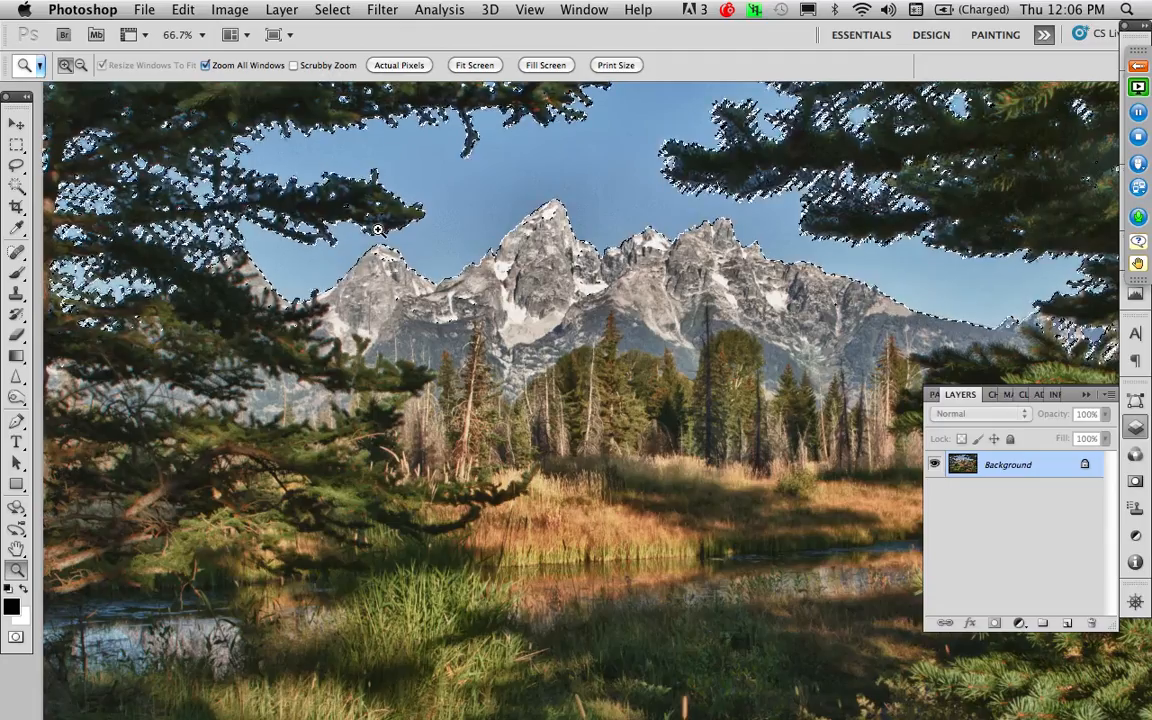
Step: Expand the sky selection by 1 pixel so it reaches closer to the branches and mountain edges
left_click(376, 229)
left_click(378, 227)
left_click_drag(393, 175, 698, 435)
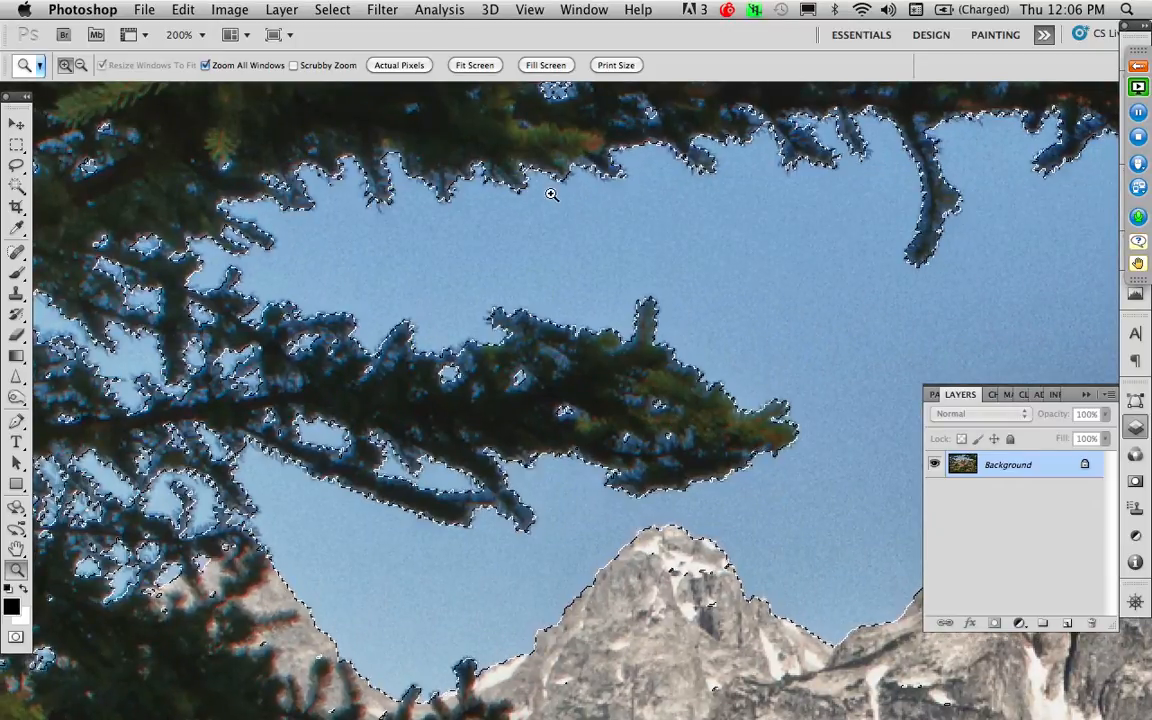
left_click(327, 8)
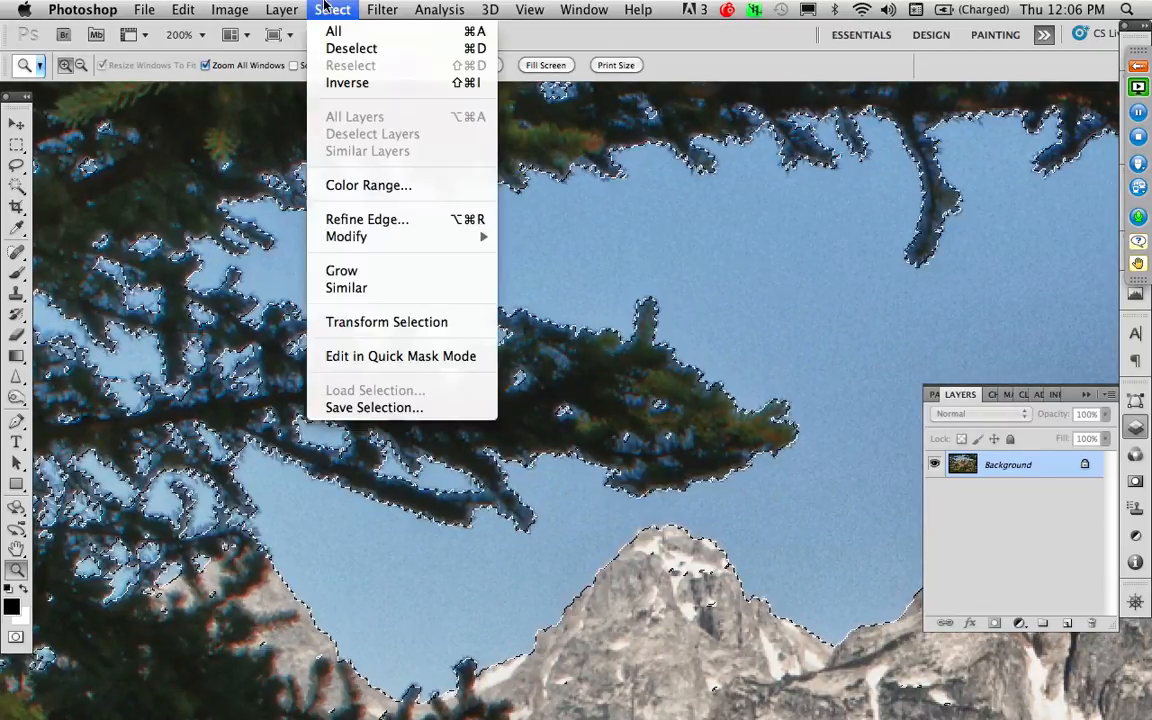
mouse_move(367, 238)
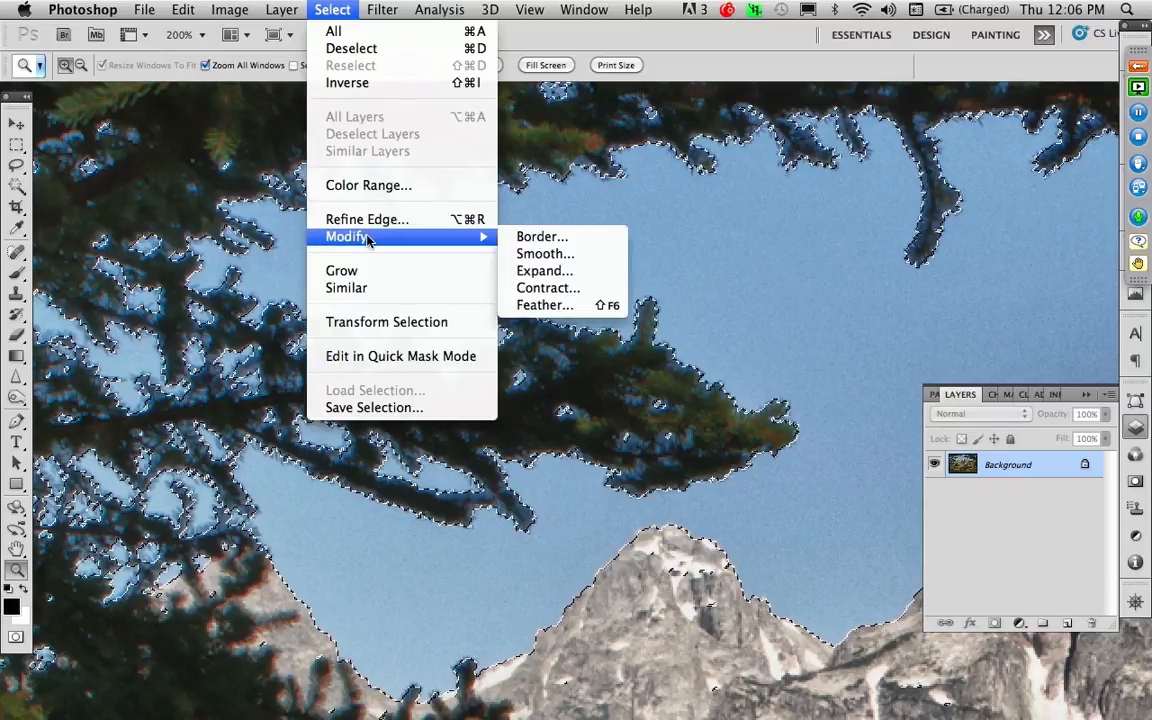
left_click(540, 271)
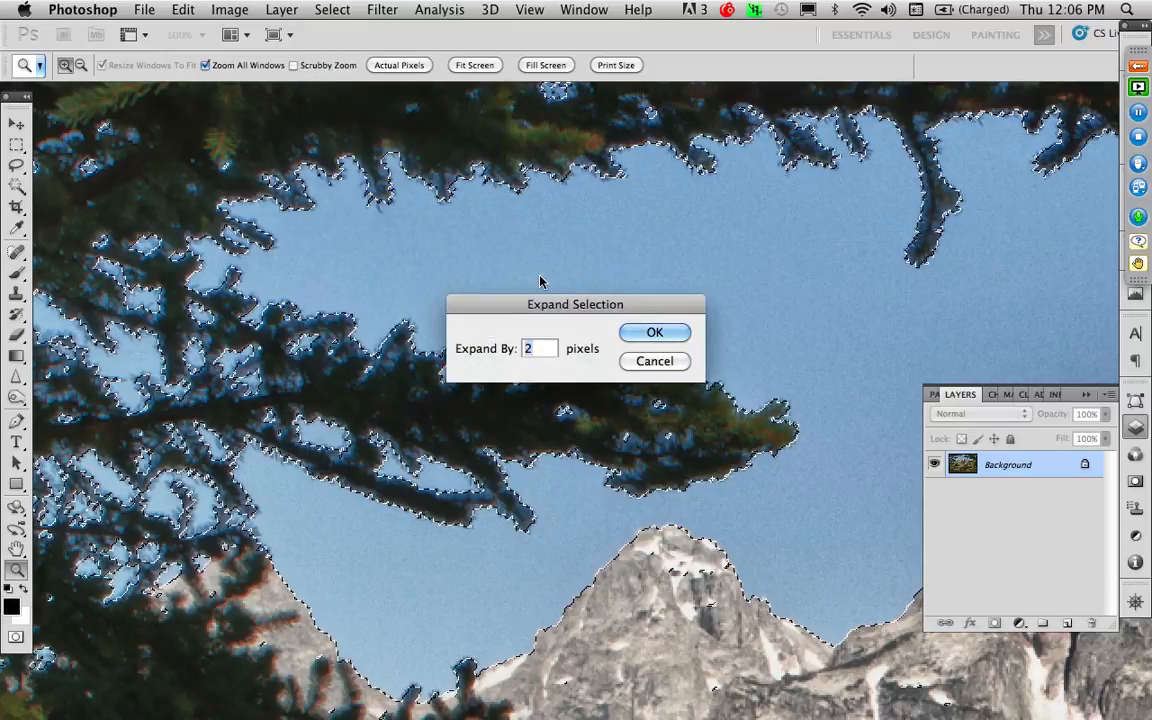
type("1")
key("Return")
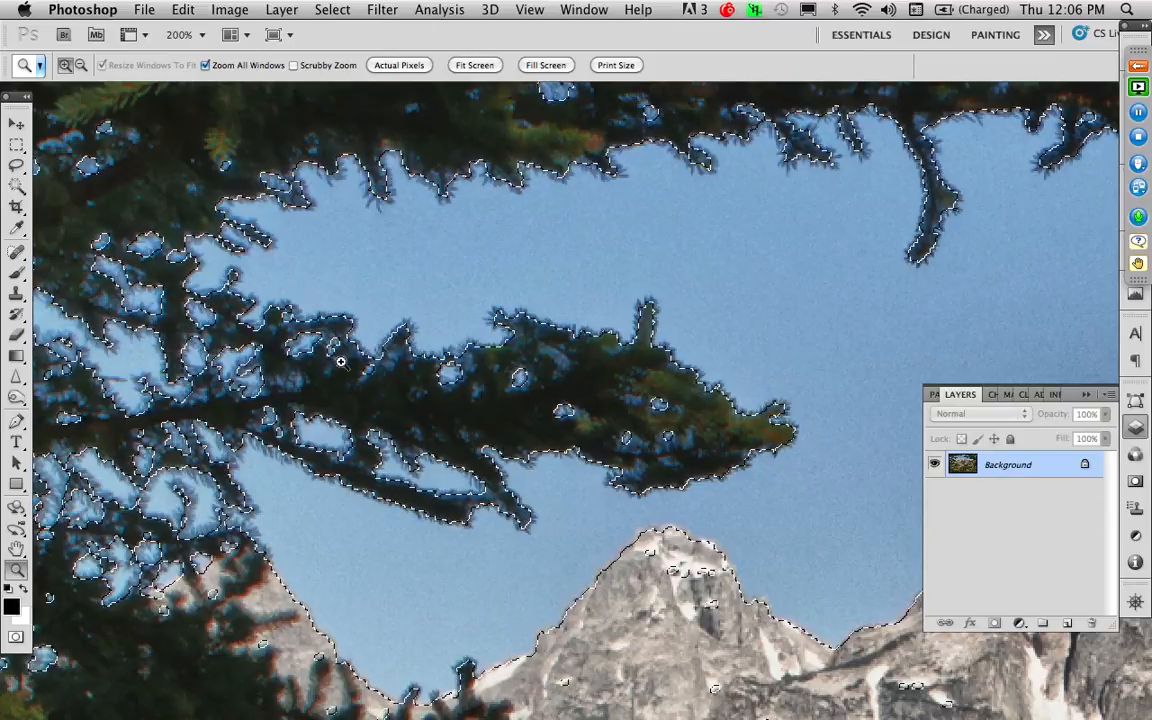
double_click(17, 550)
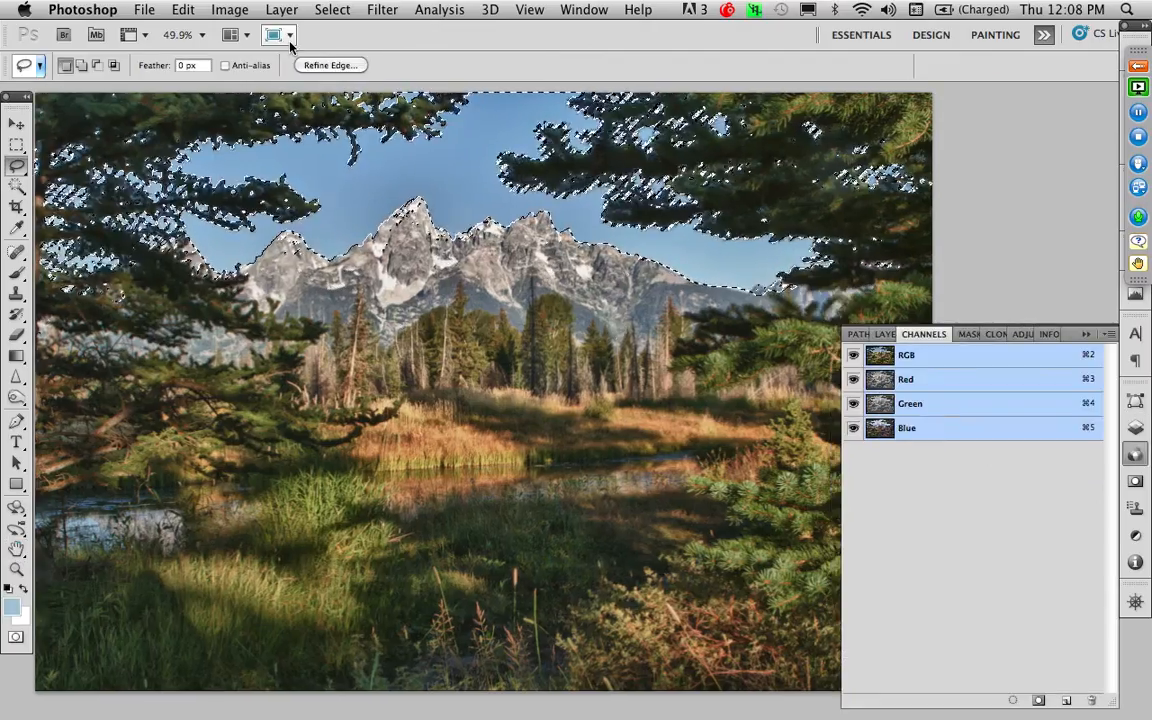
Step: Save the sky selection as a new channel named "sky"
left_click(338, 9)
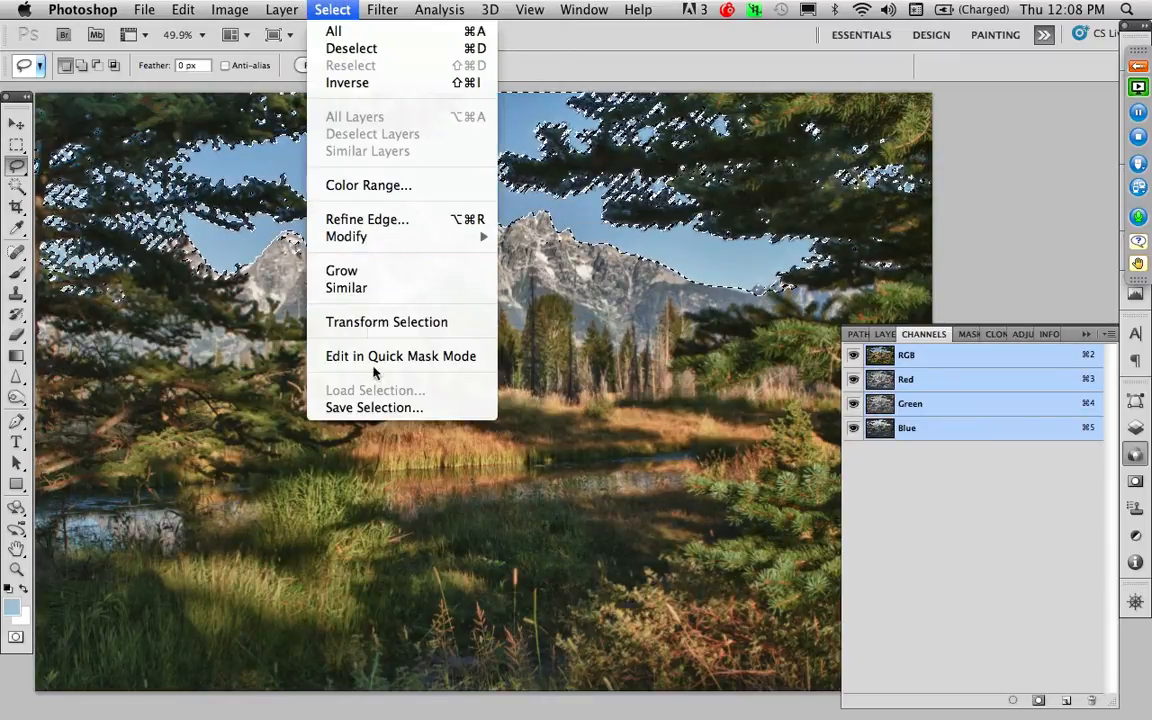
left_click(375, 407)
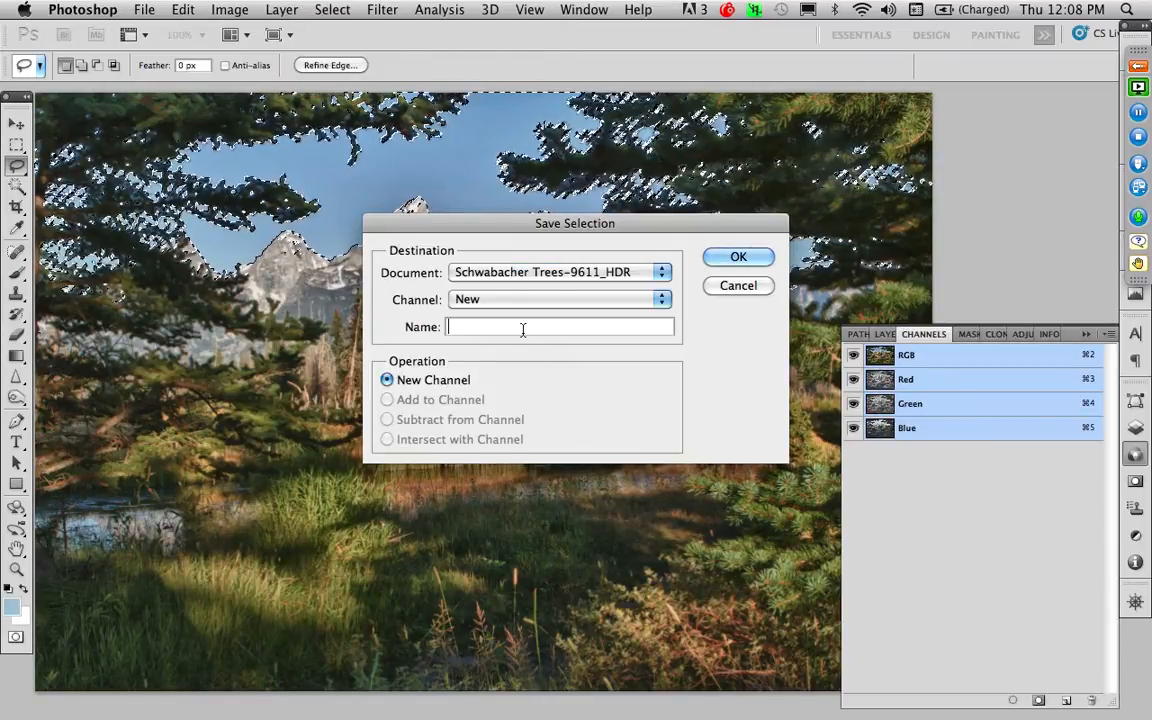
type("sky")
key("Return")
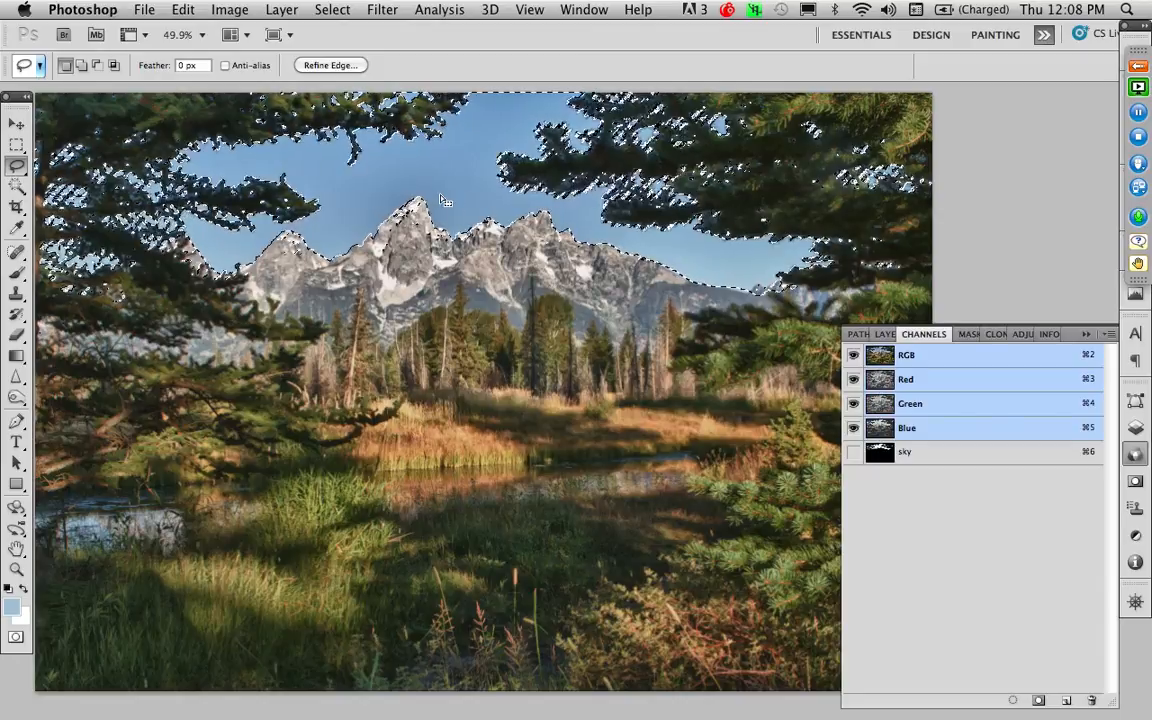
Step: Open sm Teton Clouds.psd from the Sekonic IV Follow-up folder
left_click(144, 9)
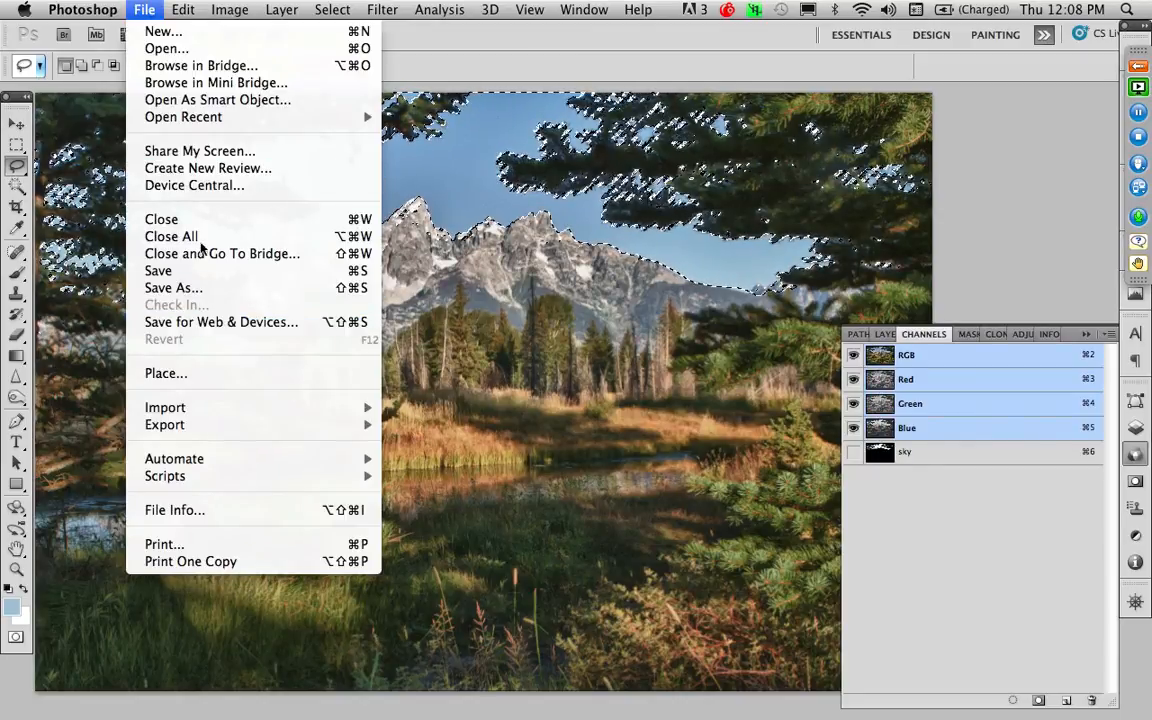
left_click(198, 50)
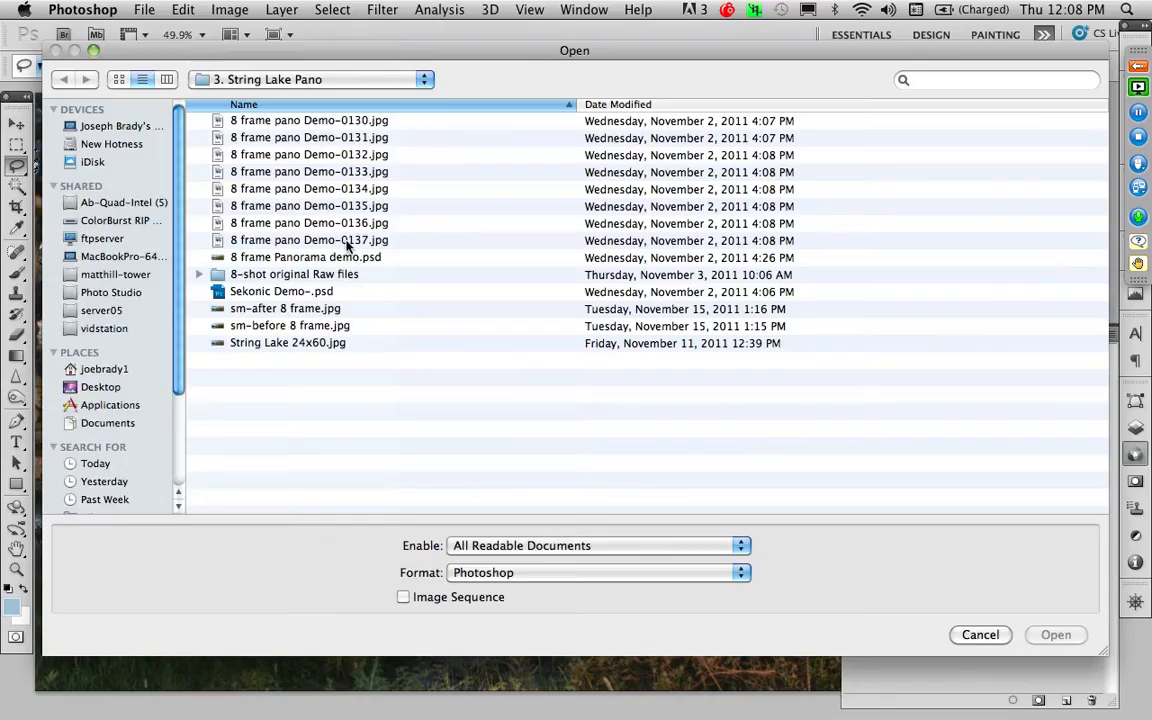
left_click(310, 79)
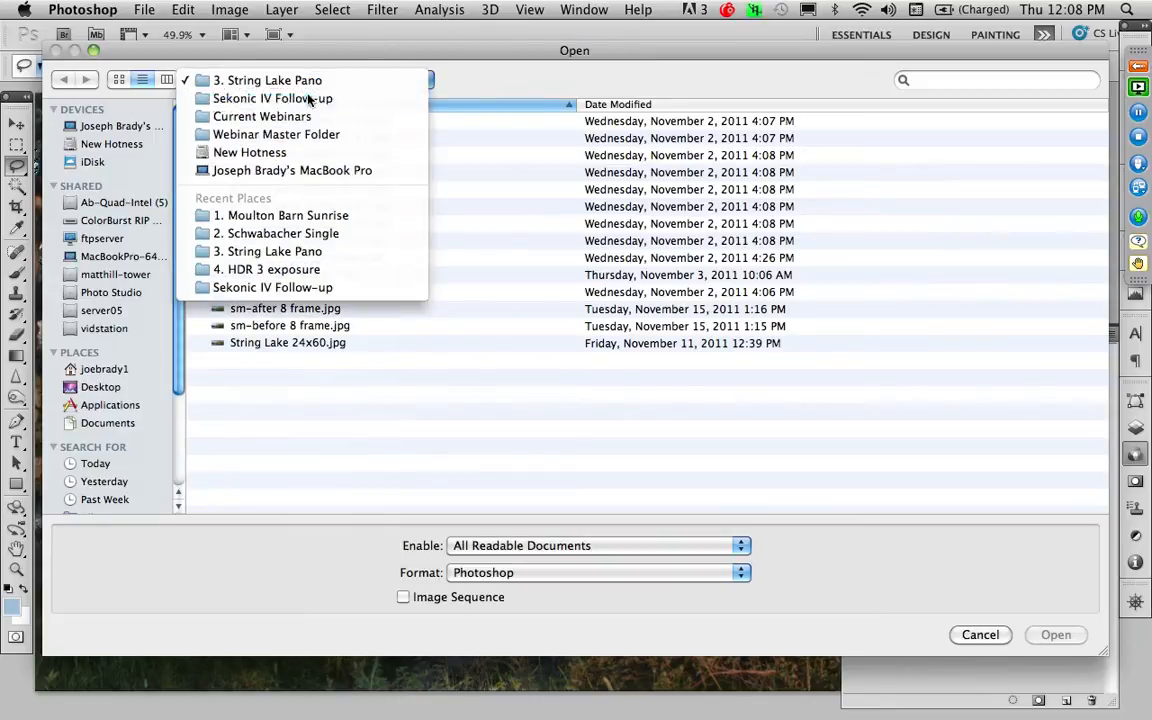
left_click(275, 97)
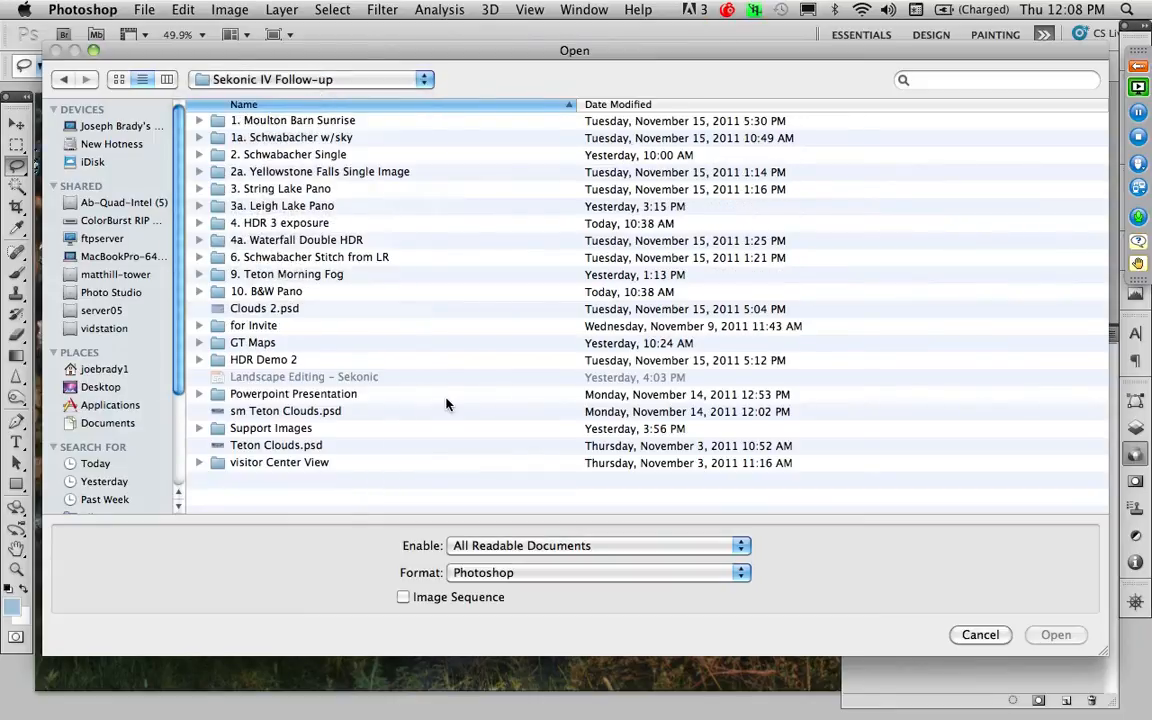
left_click(118, 79)
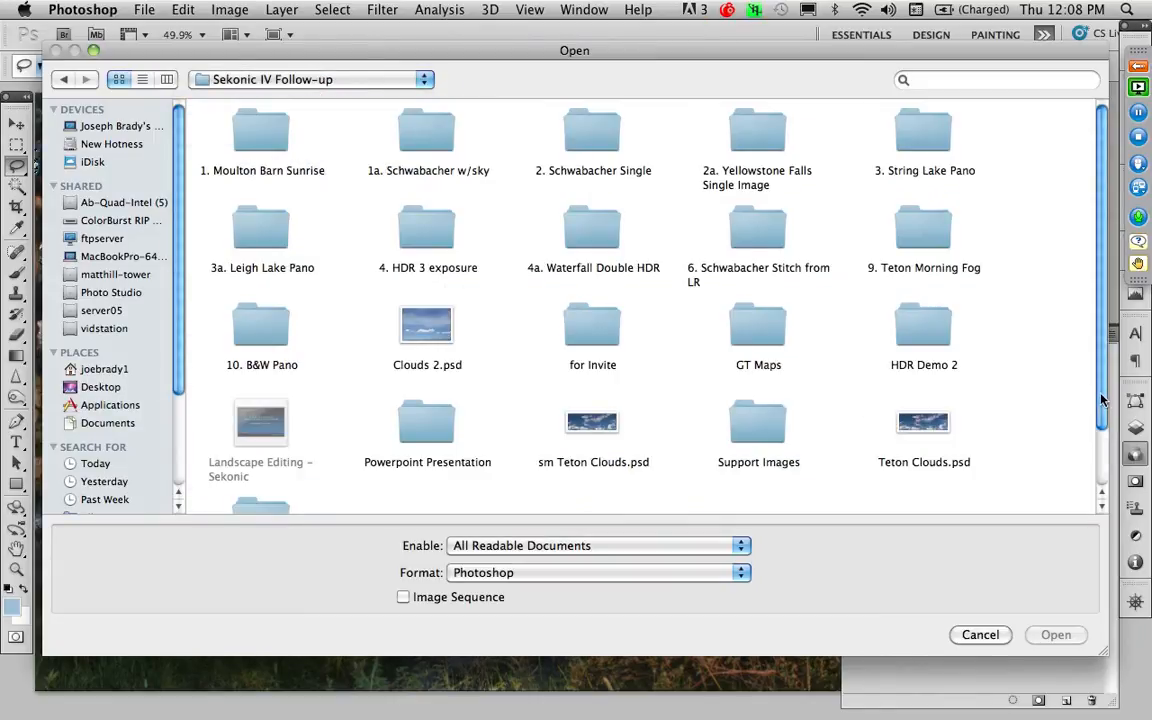
left_click_drag(1100, 400, 1100, 465)
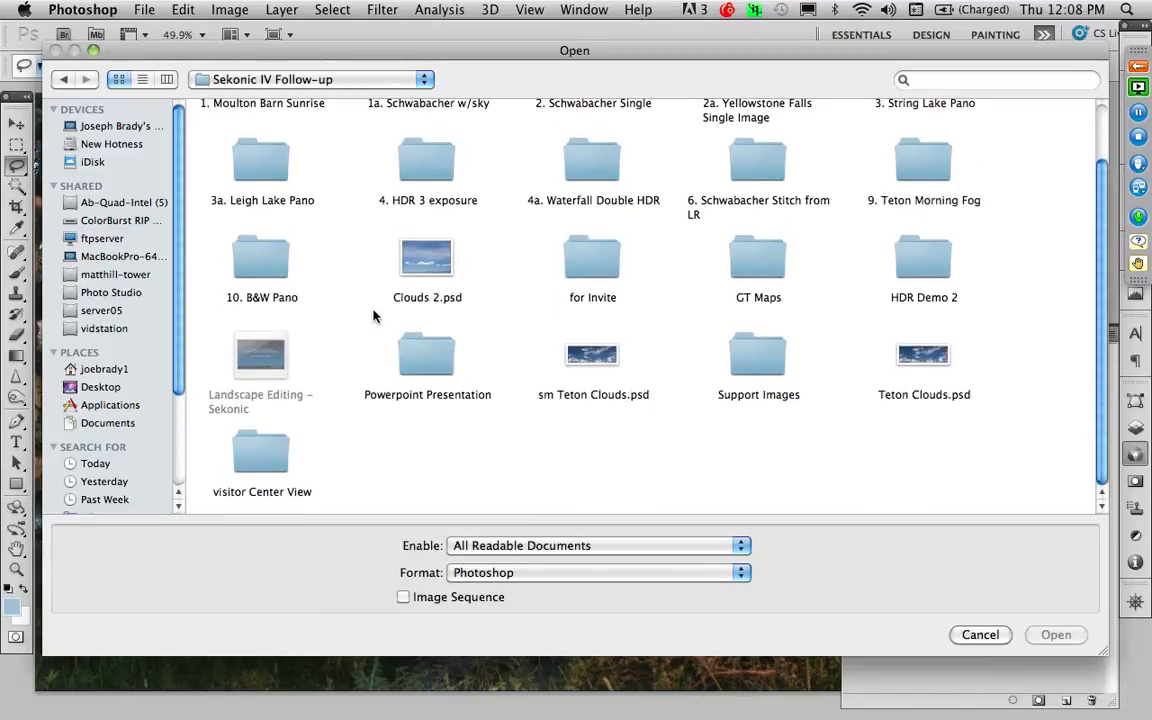
double_click(602, 354)
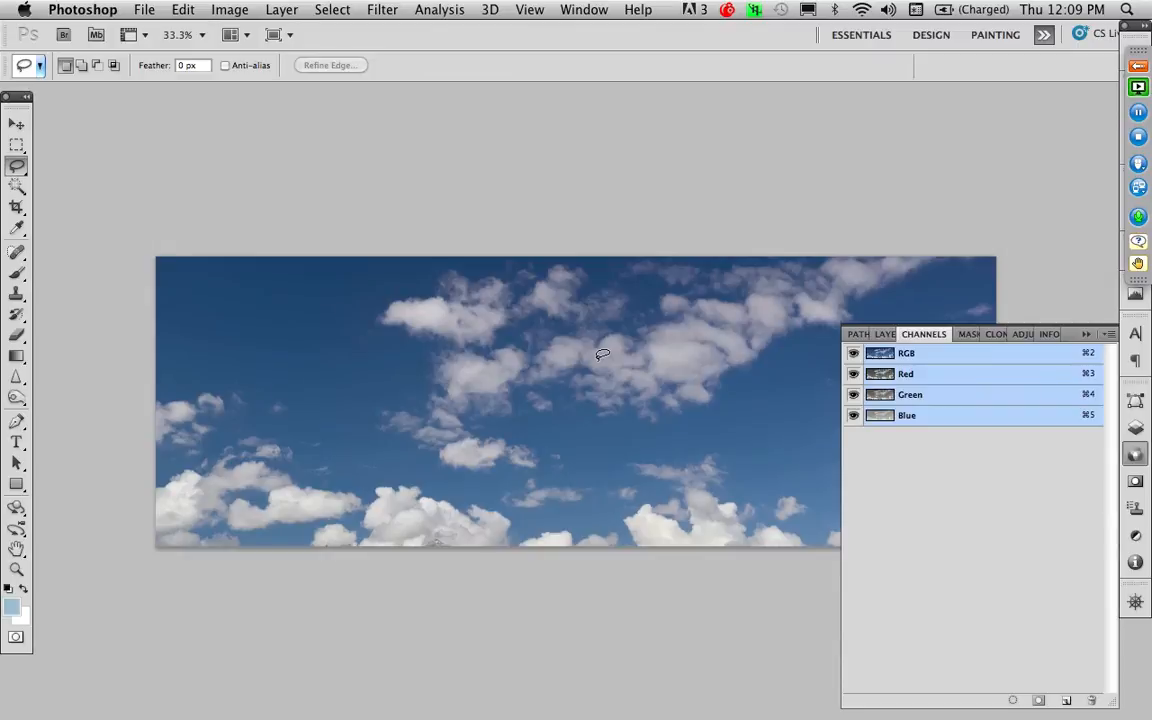
Step: Copy the entire cloud image and paste it into the sky selection of the Schwabacher HDR image
key("super+a")
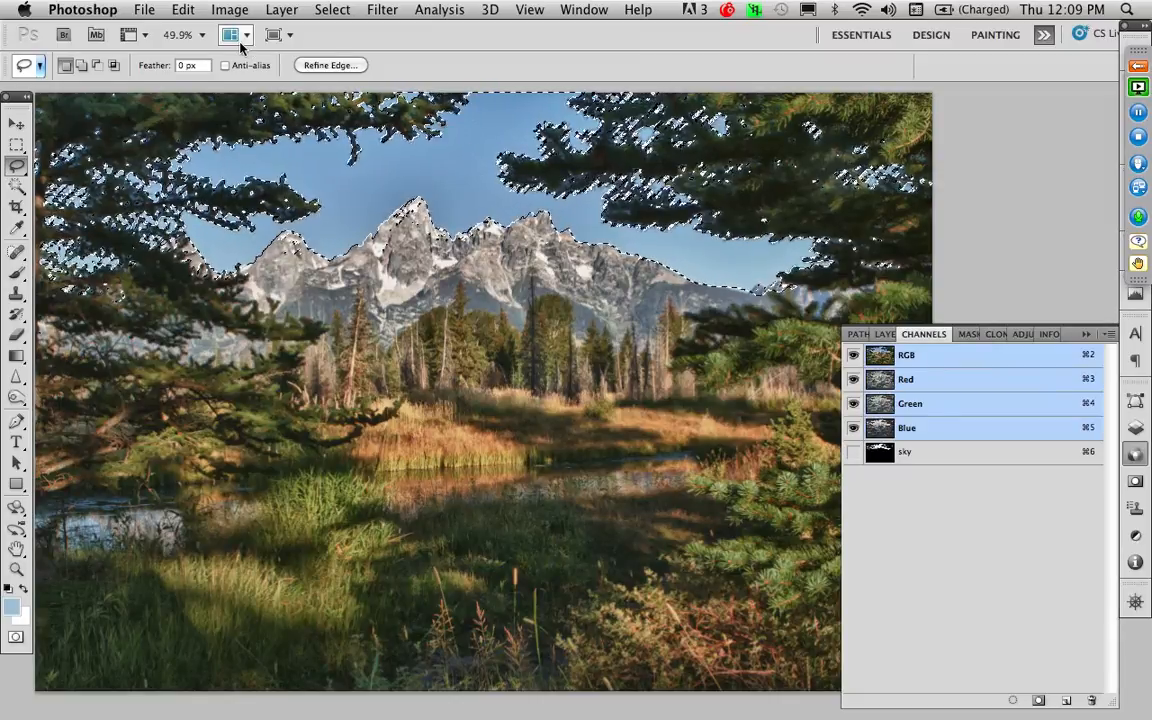
left_click(182, 9)
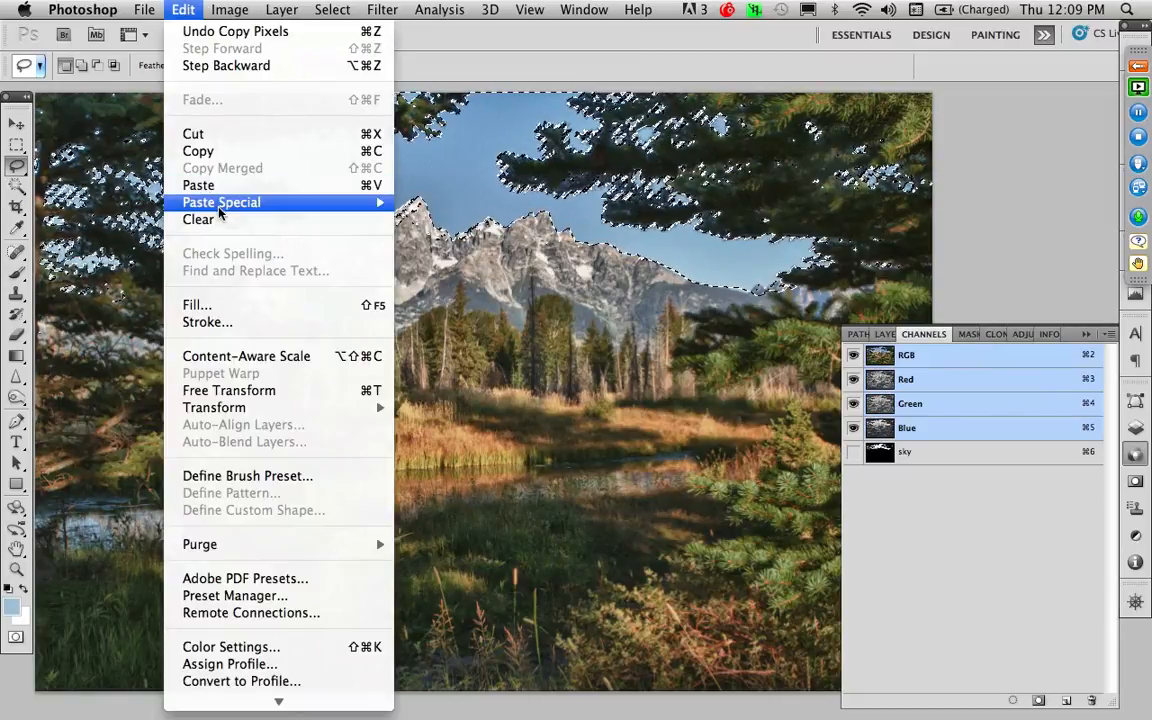
mouse_move(218, 200)
left_click(529, 220)
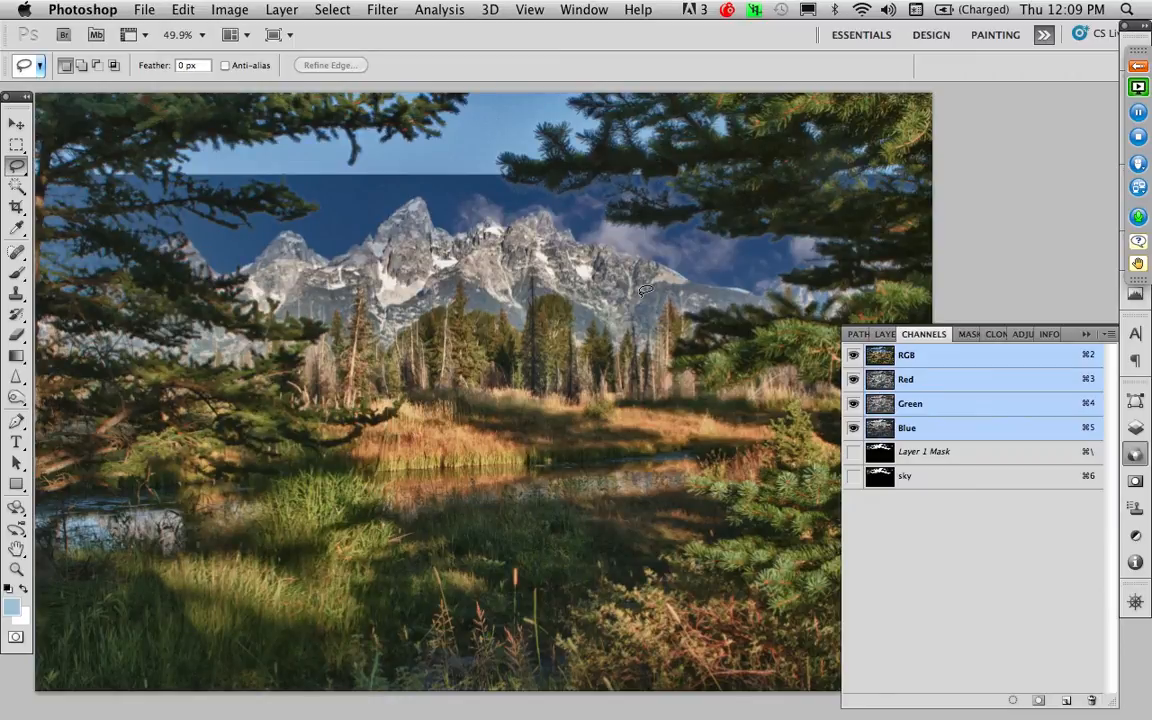
Step: Move the pasted clouds up and to the right with Free Transform, leaving part of the original sky uncovered beside their edge
key("super+0")
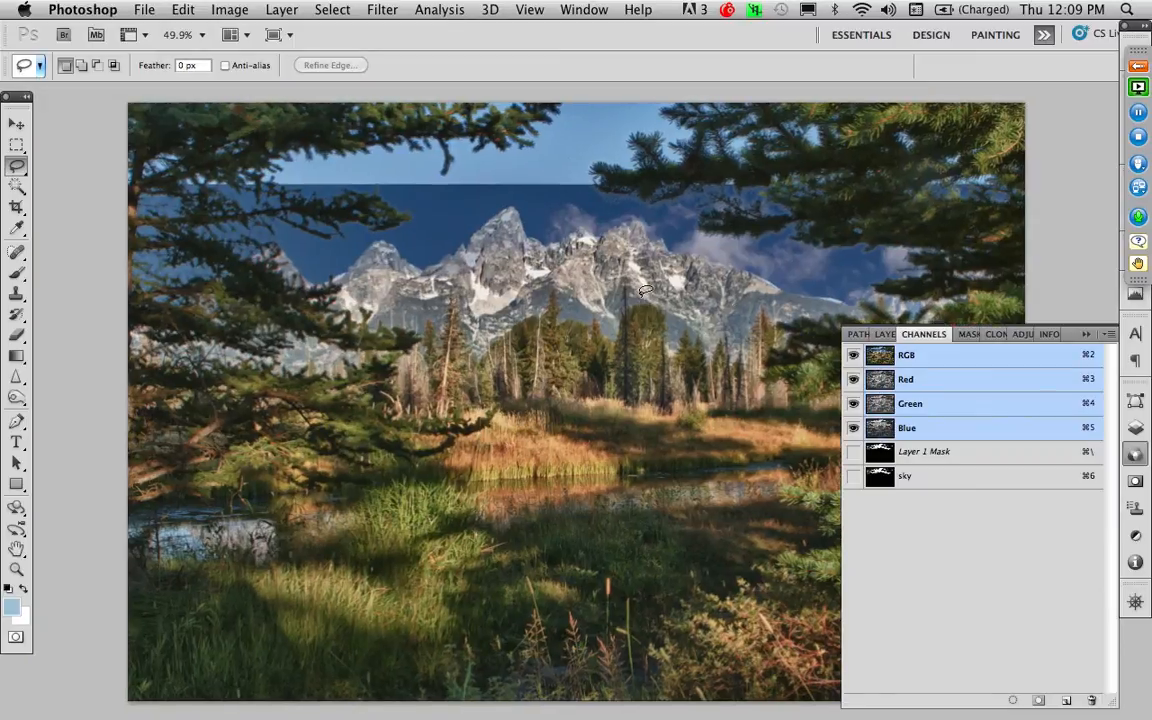
key("super+t")
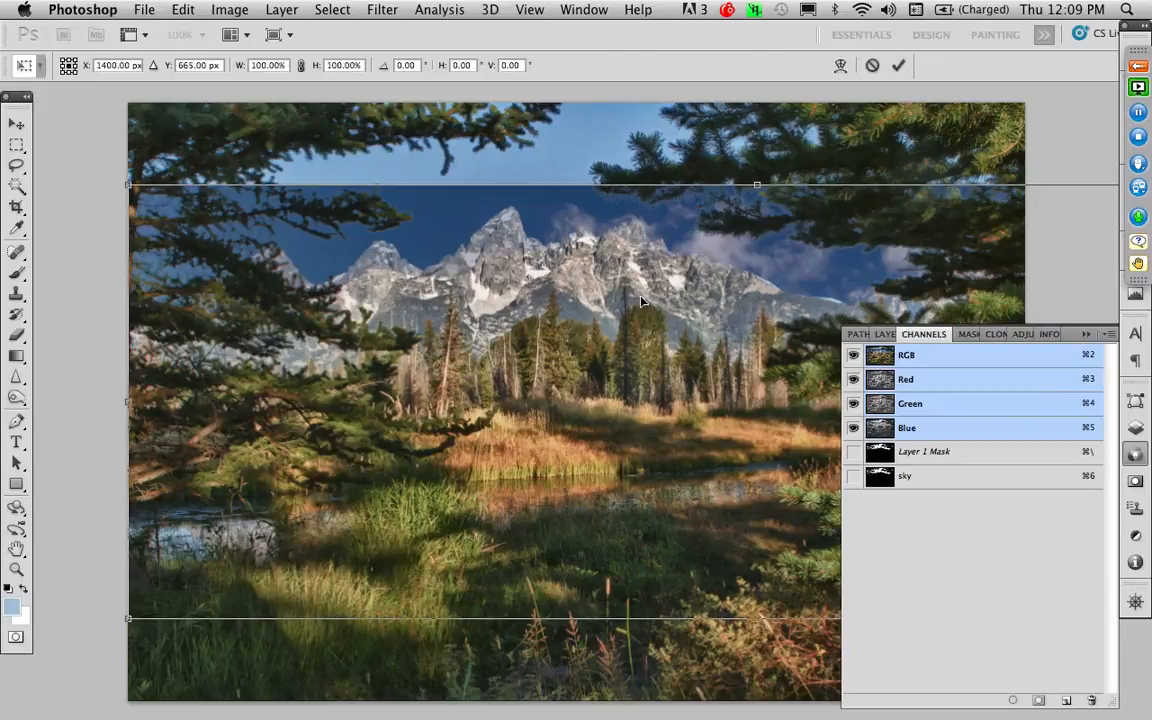
key("super+minus")
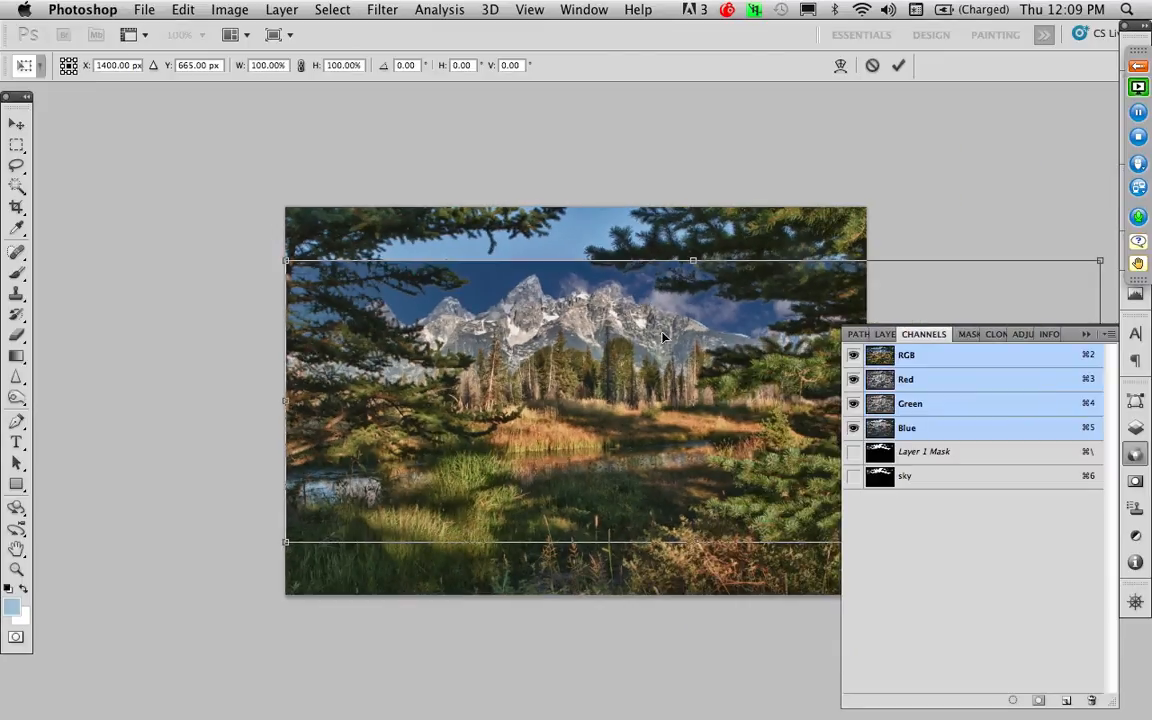
mouse_move(662, 337)
left_mouse_down()
mouse_move(518, 305)
mouse_move(492, 282)
mouse_move(491, 297)
mouse_move(507, 215)
mouse_move(449, 191)
mouse_move(443, 167)
mouse_move(505, 147)
mouse_move(438, 175)
mouse_move(486, 96)
mouse_move(501, 126)
mouse_move(578, 185)
mouse_move(717, 216)
mouse_move(772, 206)
mouse_move(766, 190)
left_mouse_up()
key("Return")
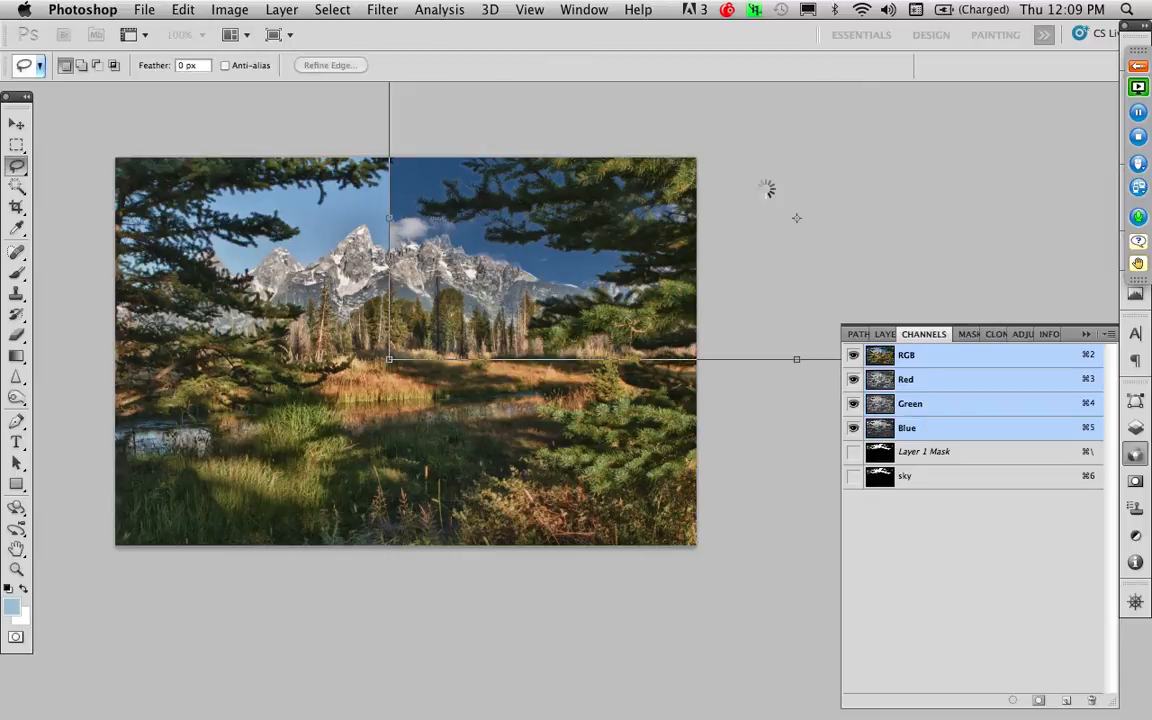
Step: Match the clouds' Red channel to the original sky by setting its Levels midtone to 1.96
key("z")
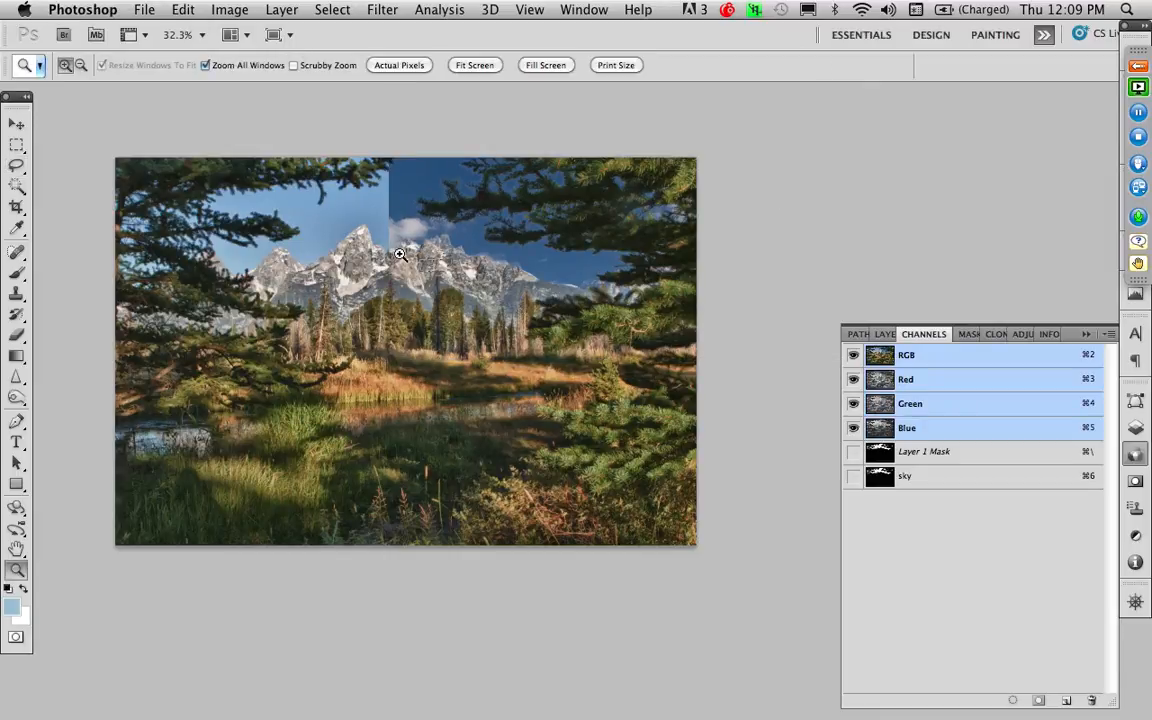
left_click_drag(400, 254, 313, 170)
left_click_drag(652, 370, 420, 388)
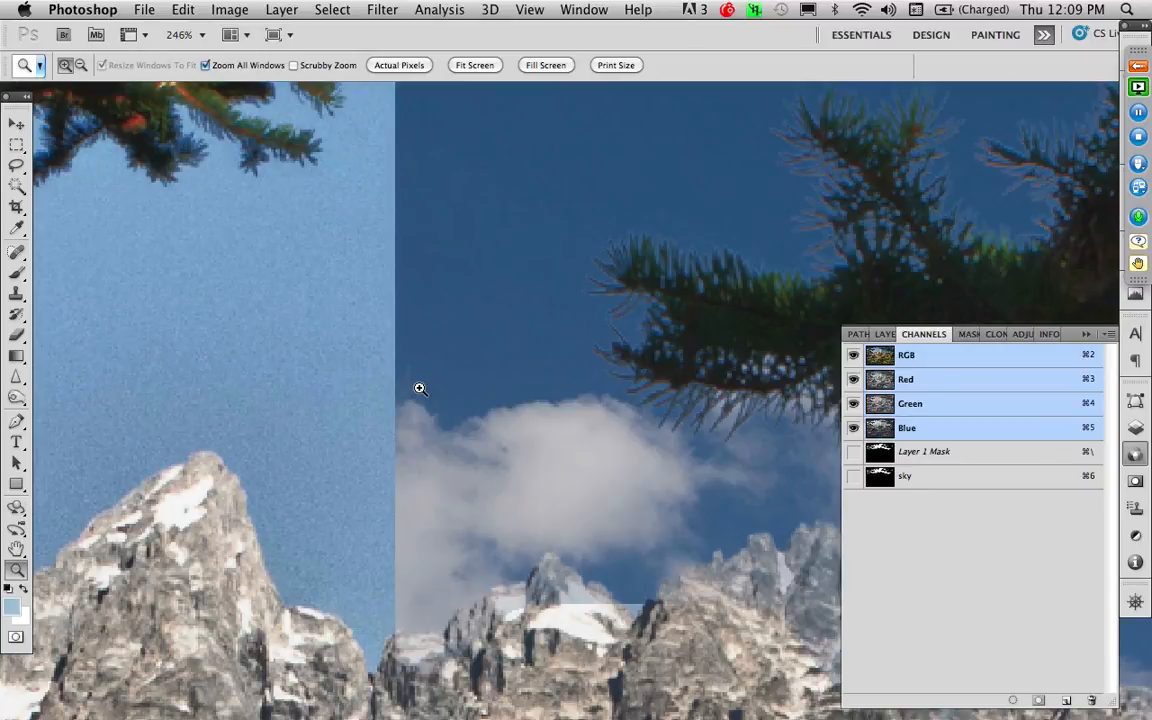
left_click(905, 379)
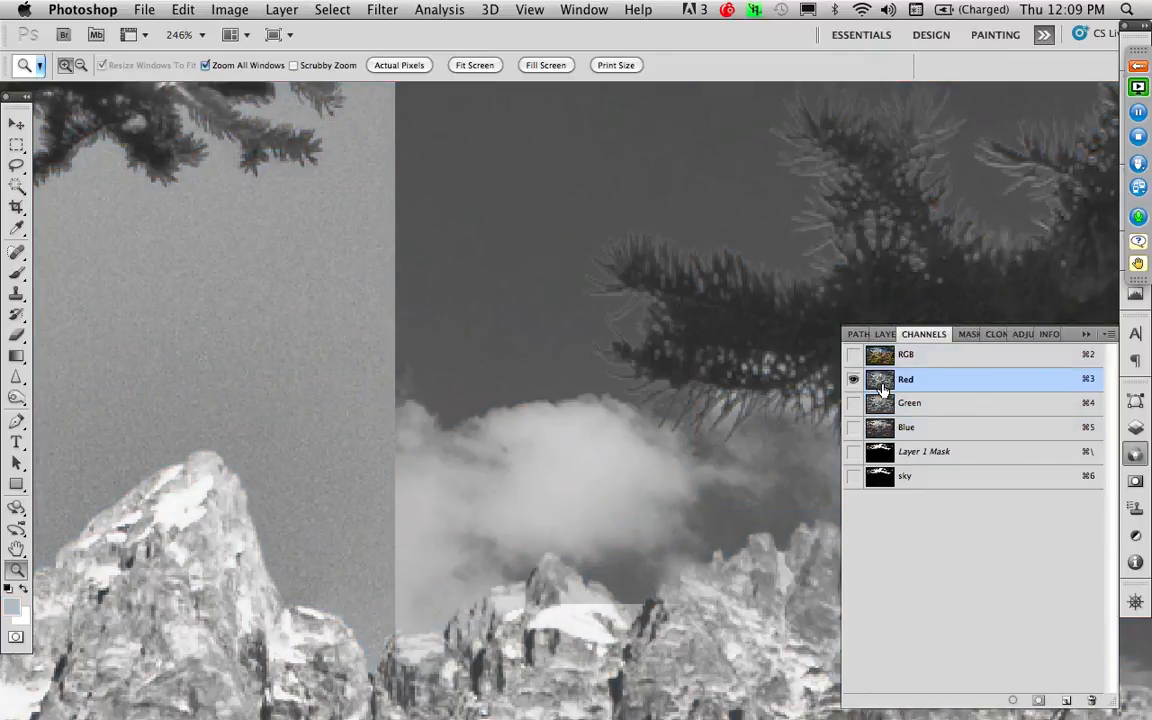
key("super+l")
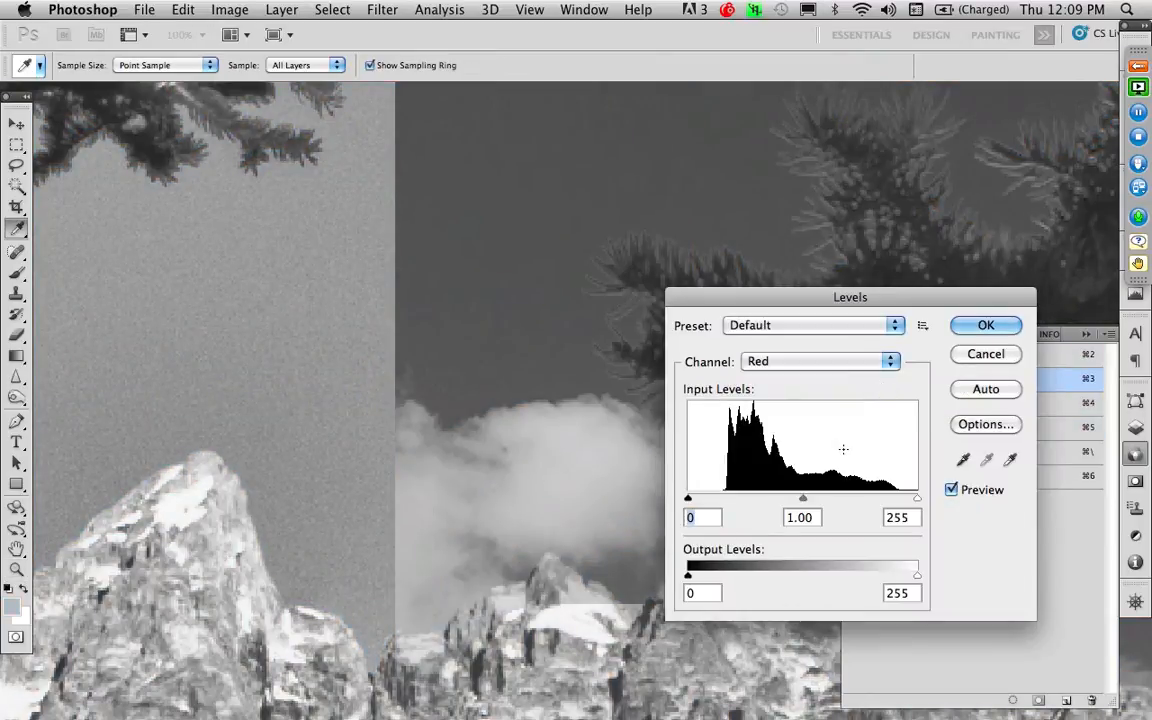
left_click_drag(806, 502, 741, 503)
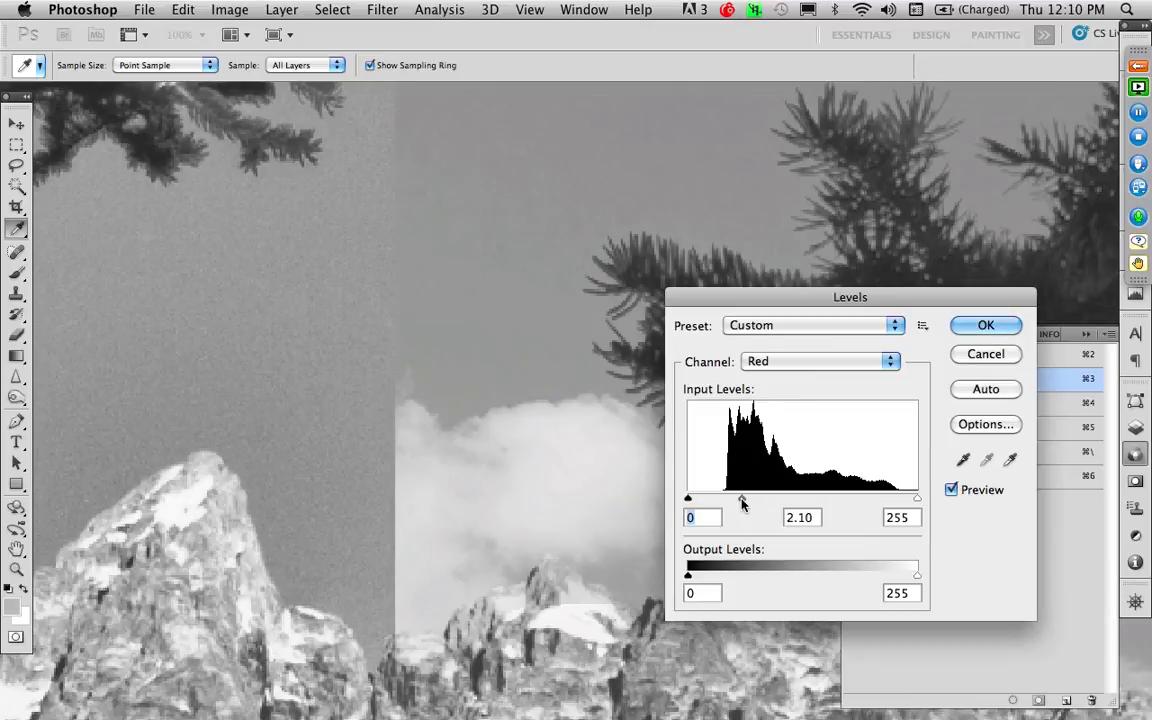
left_click_drag(743, 503, 747, 503)
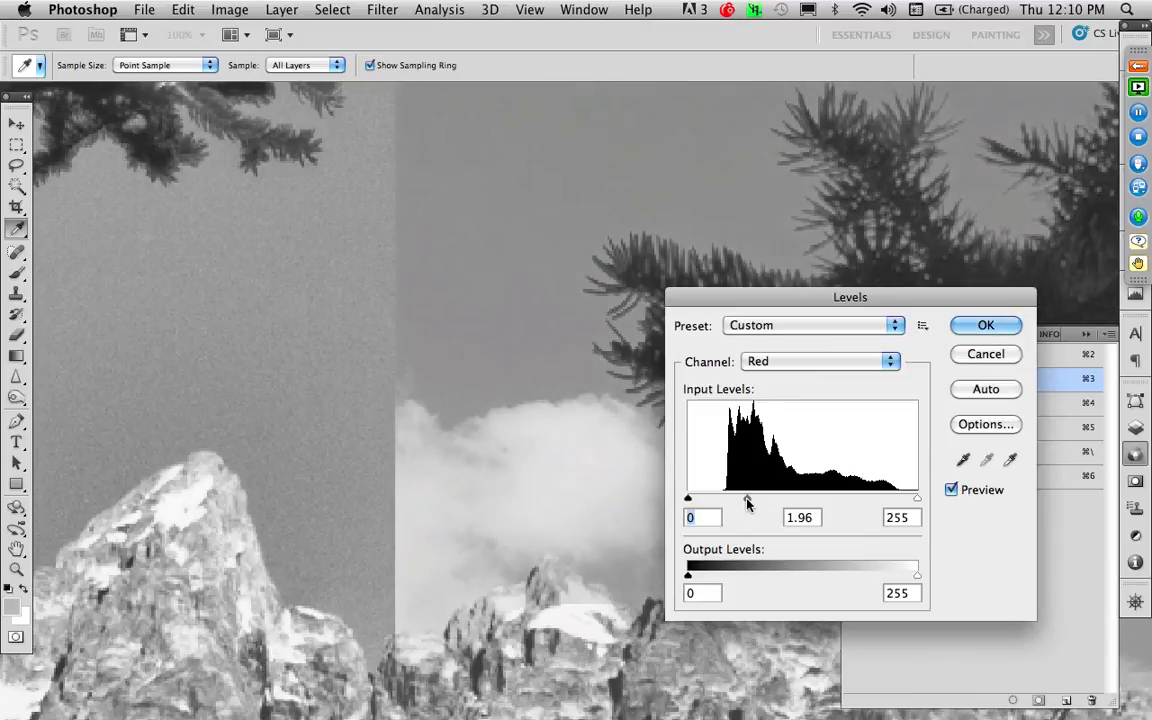
left_click(975, 324)
key("z")
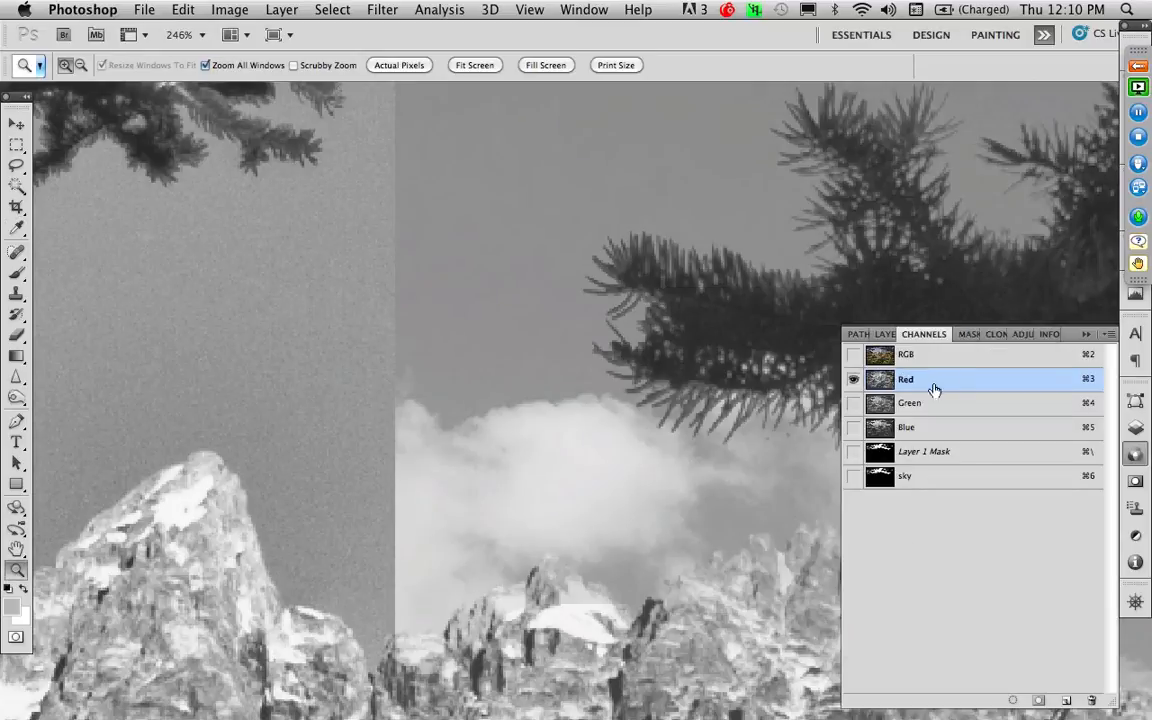
Step: Match the clouds' Green channel to the original sky by setting its Levels midtone to 2.08
left_click(882, 405)
key("super+l")
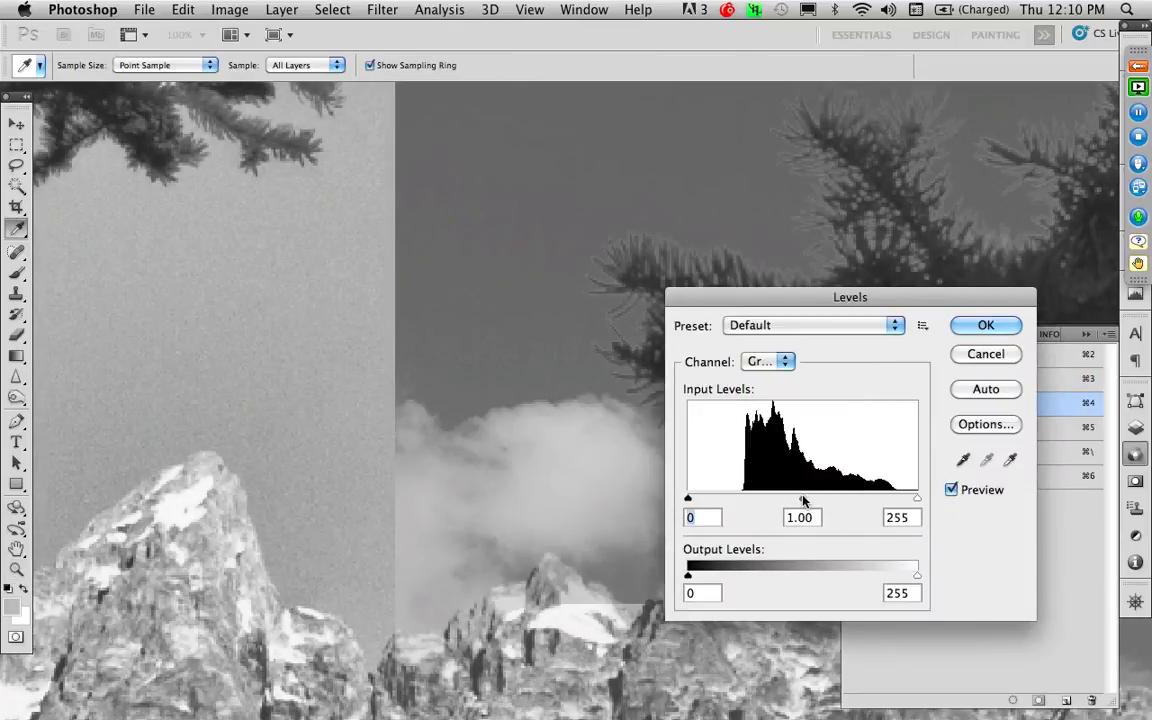
left_click_drag(803, 499, 742, 509)
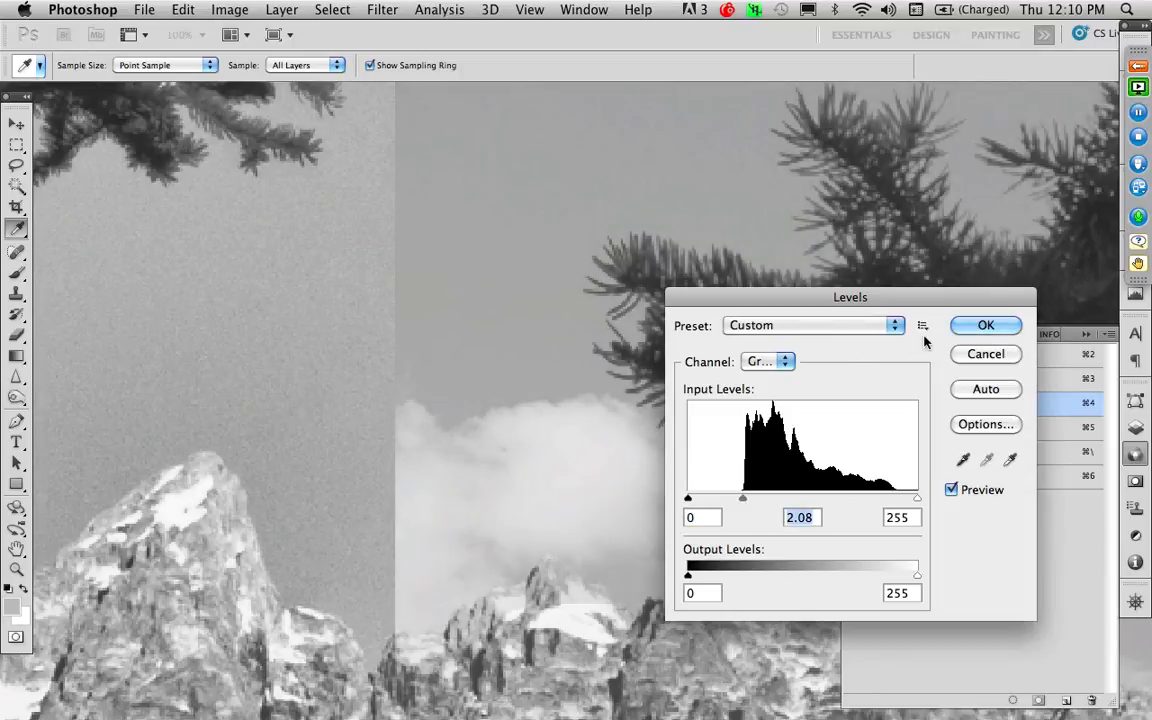
left_click(985, 325)
key("z")
Step: Match the clouds' Blue channel to the original sky by setting its Levels midtone to 2.66, and restore the full RGB composite
left_click(884, 428)
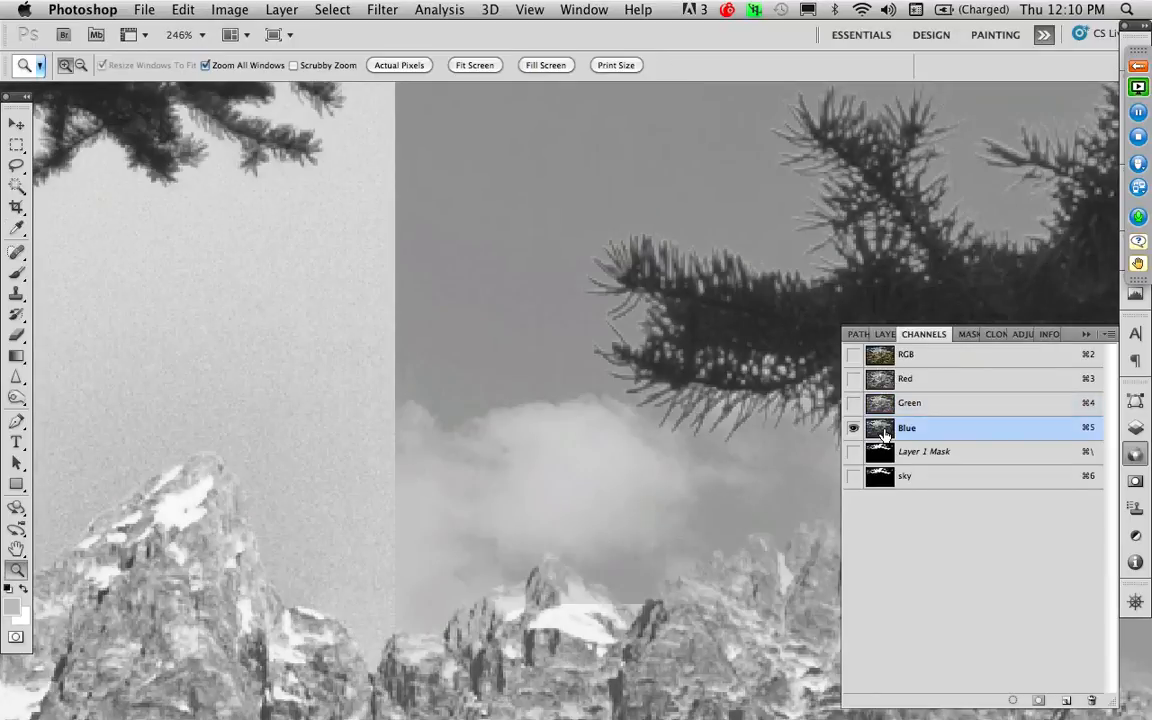
key("super+l")
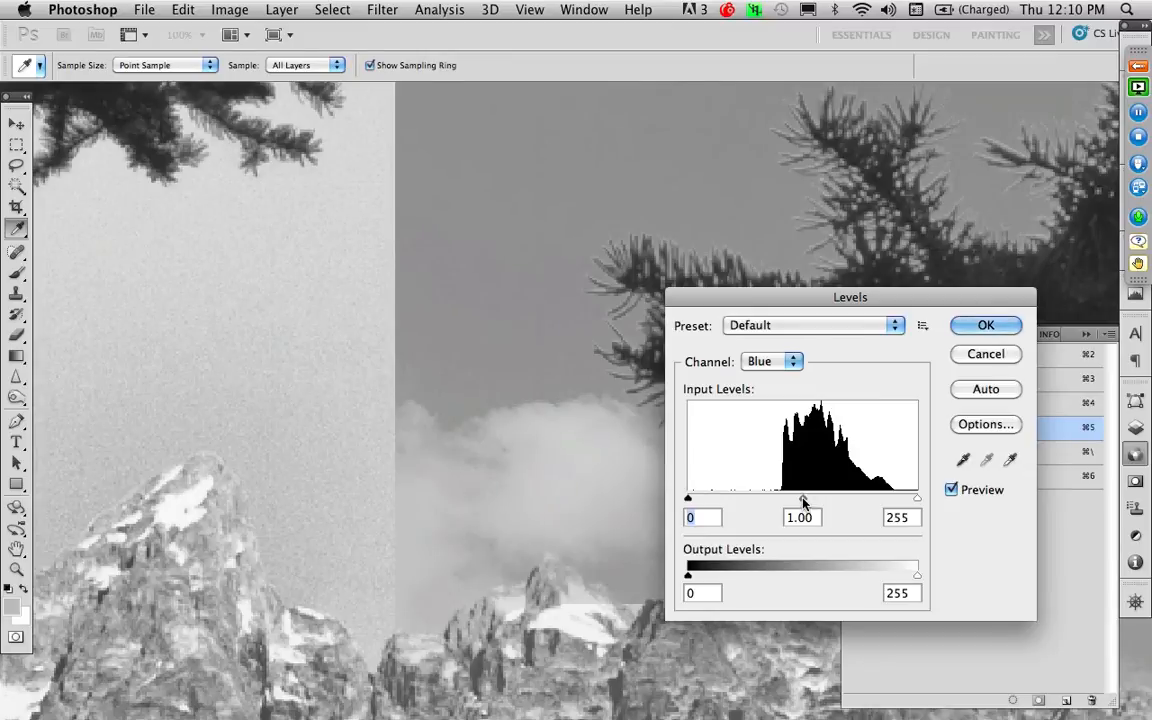
left_click_drag(803, 502, 725, 508)
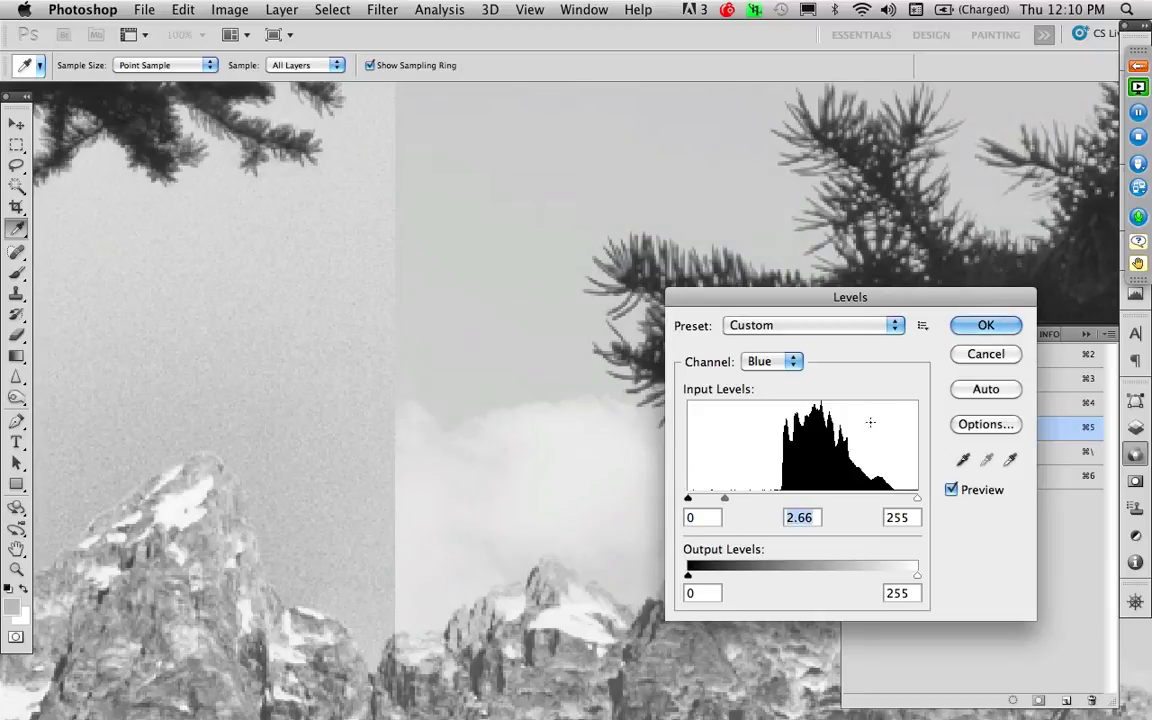
left_click(984, 331)
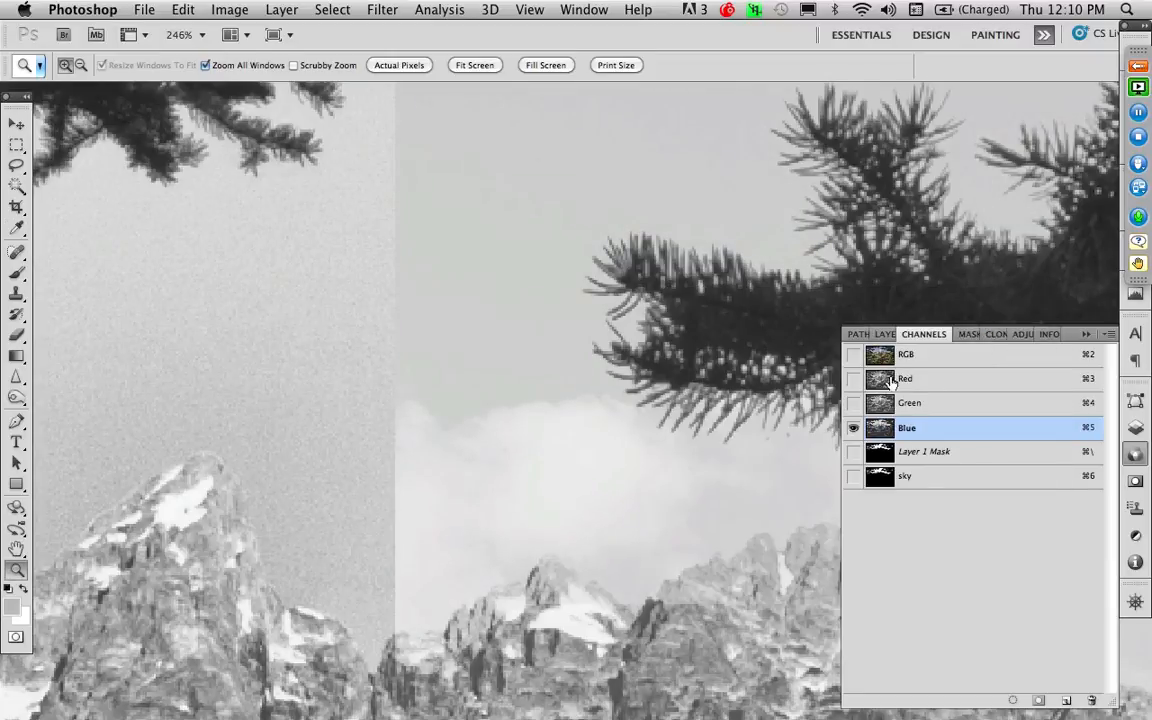
key("super+2")
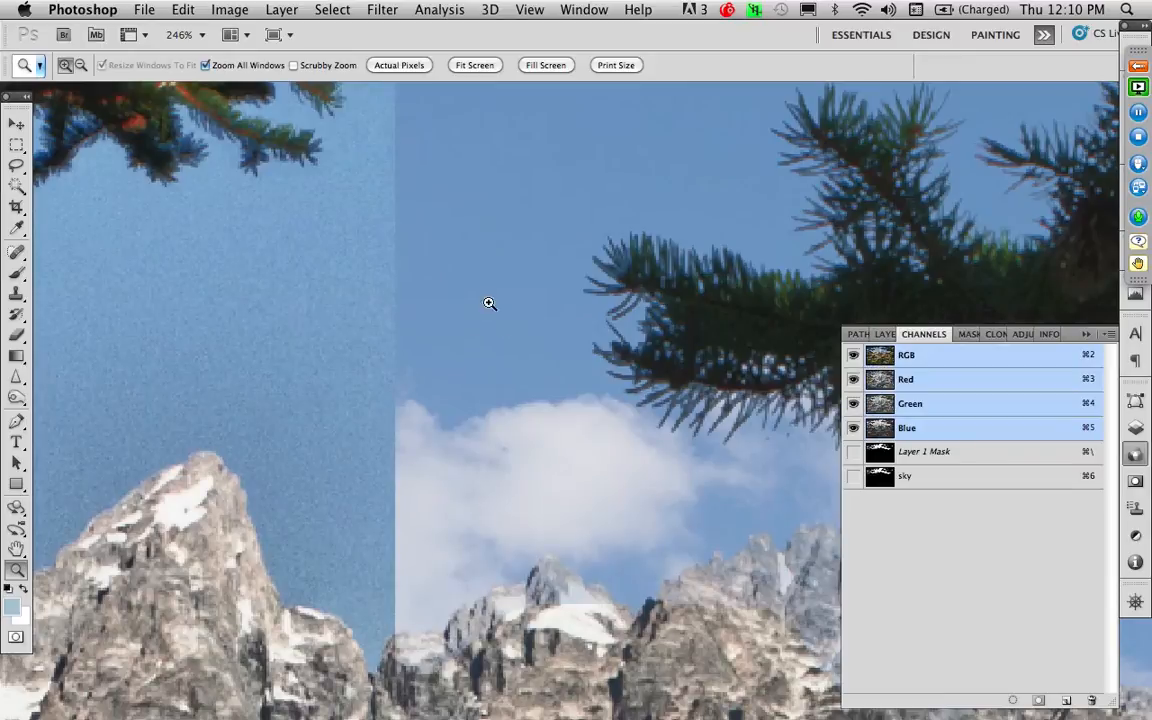
Step: Move the cloud image left within its mask until it covers the whole original sky behind the mountains
key("super+0")
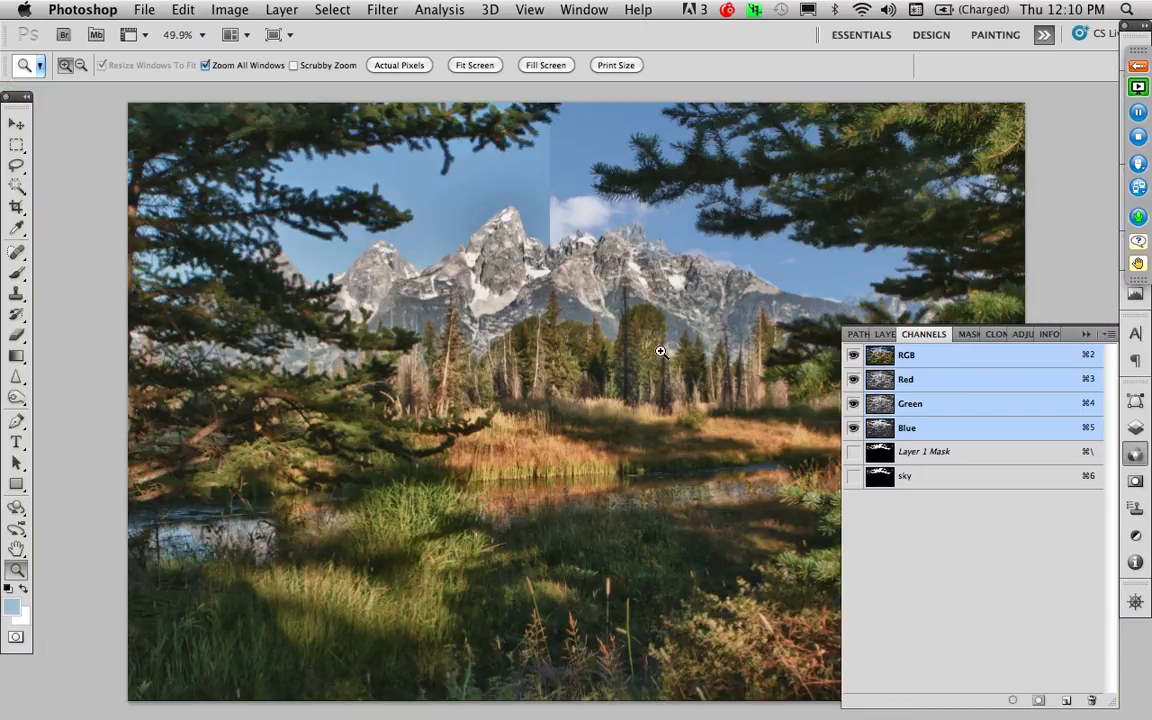
key("v")
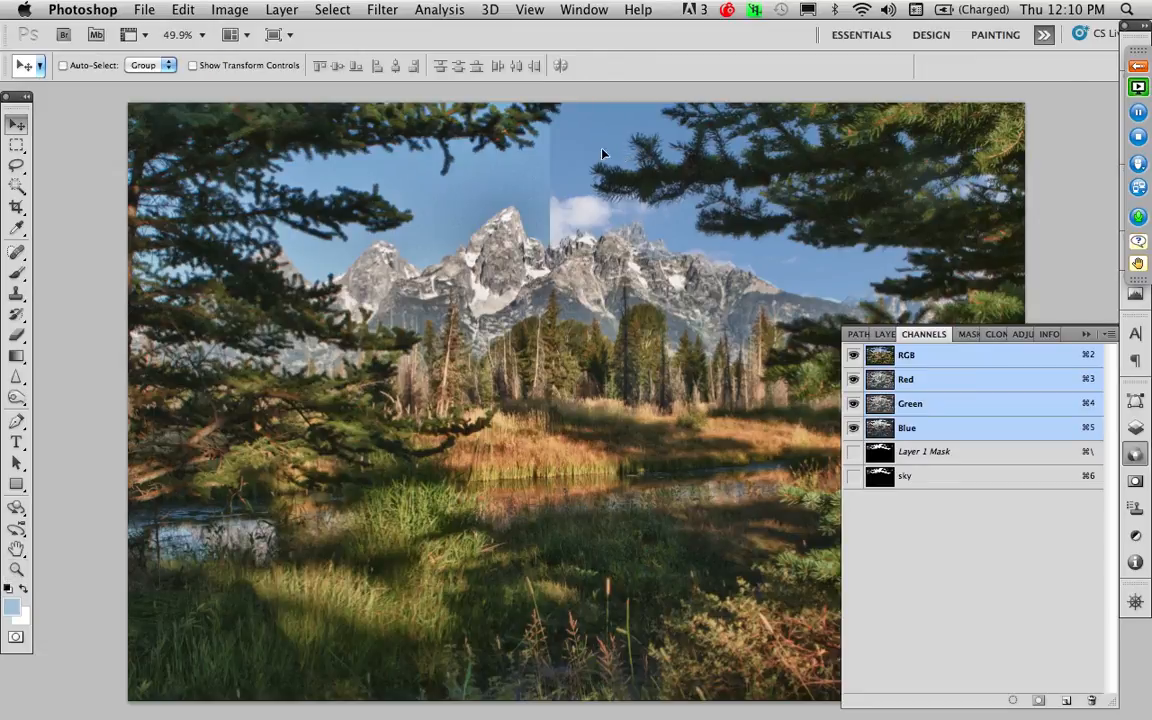
left_click_drag(602, 153, 176, 99)
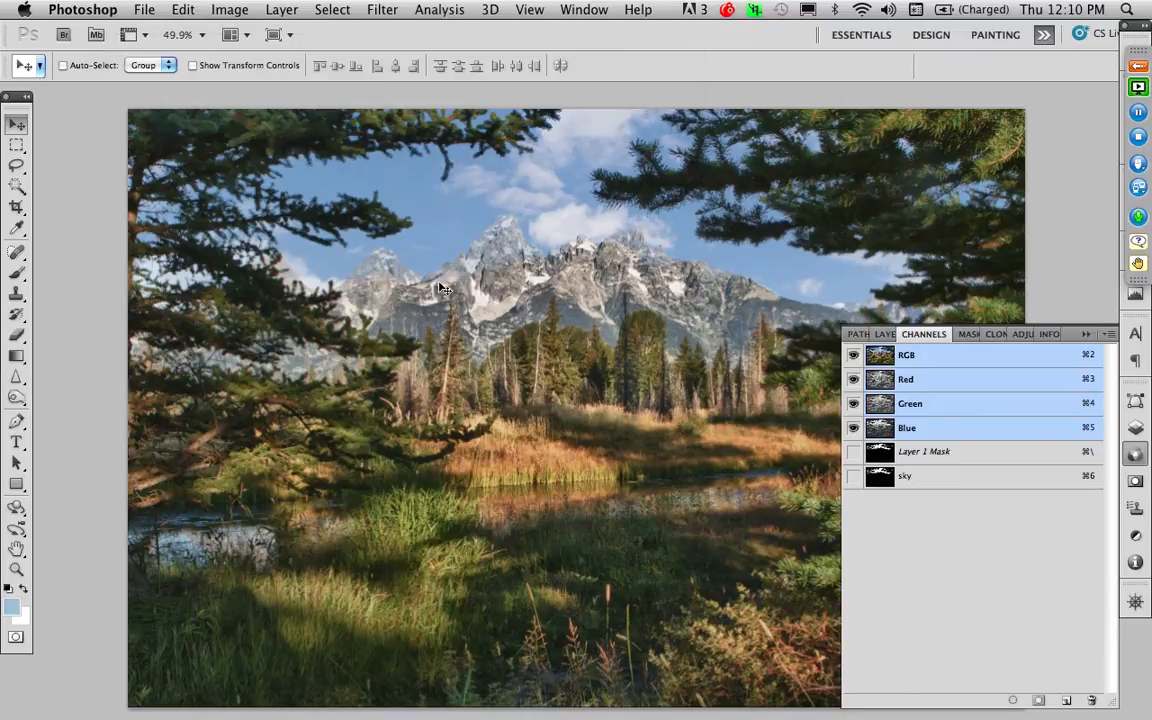
Step: Paint black on Layer 1's mask with a 72-pixel brush at 90% opacity to clear the clouds from the mountain peaks
key("z")
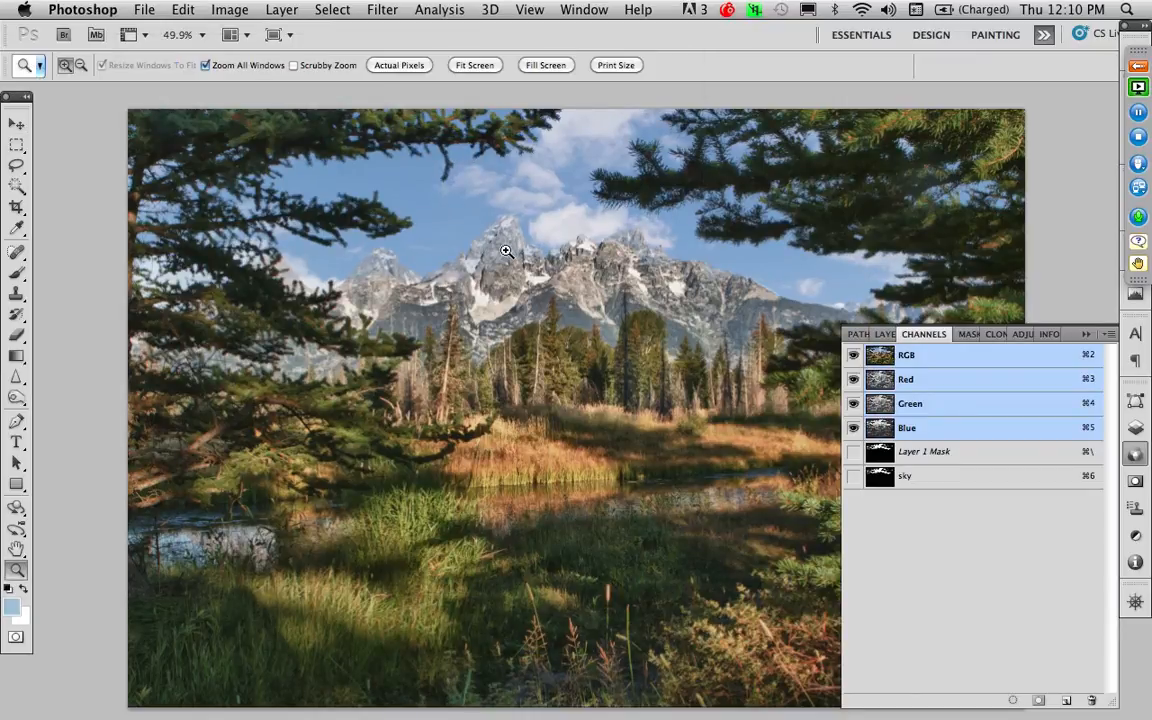
left_click(508, 254)
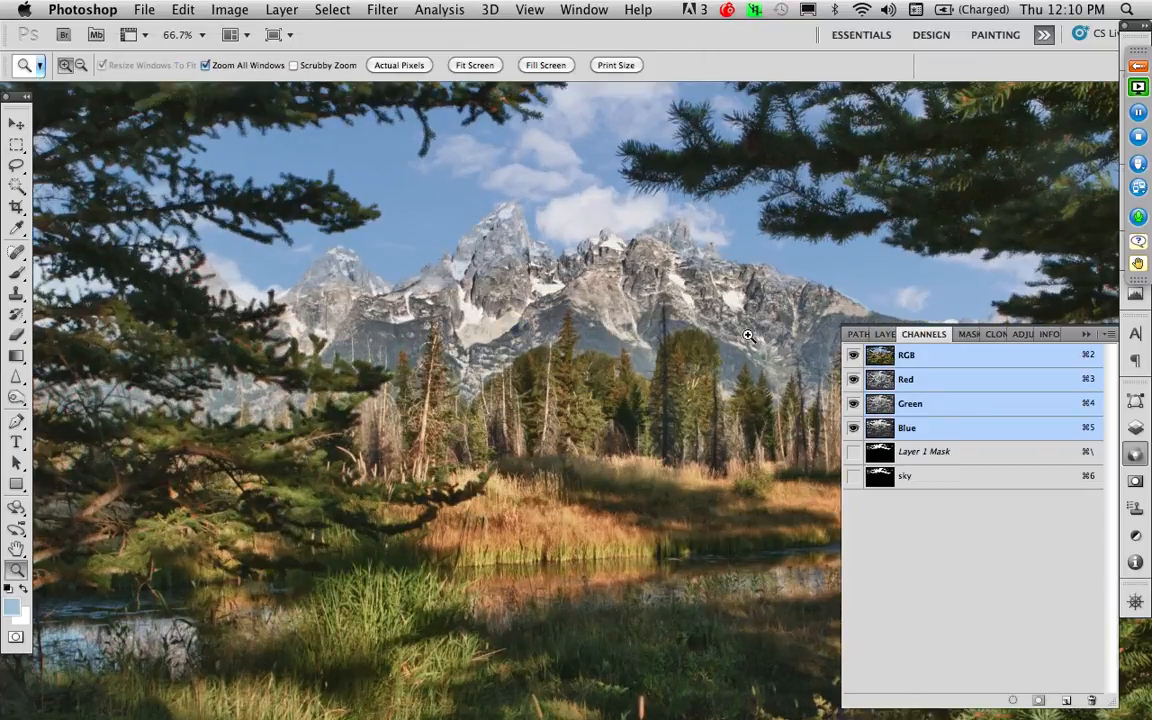
left_click(889, 334)
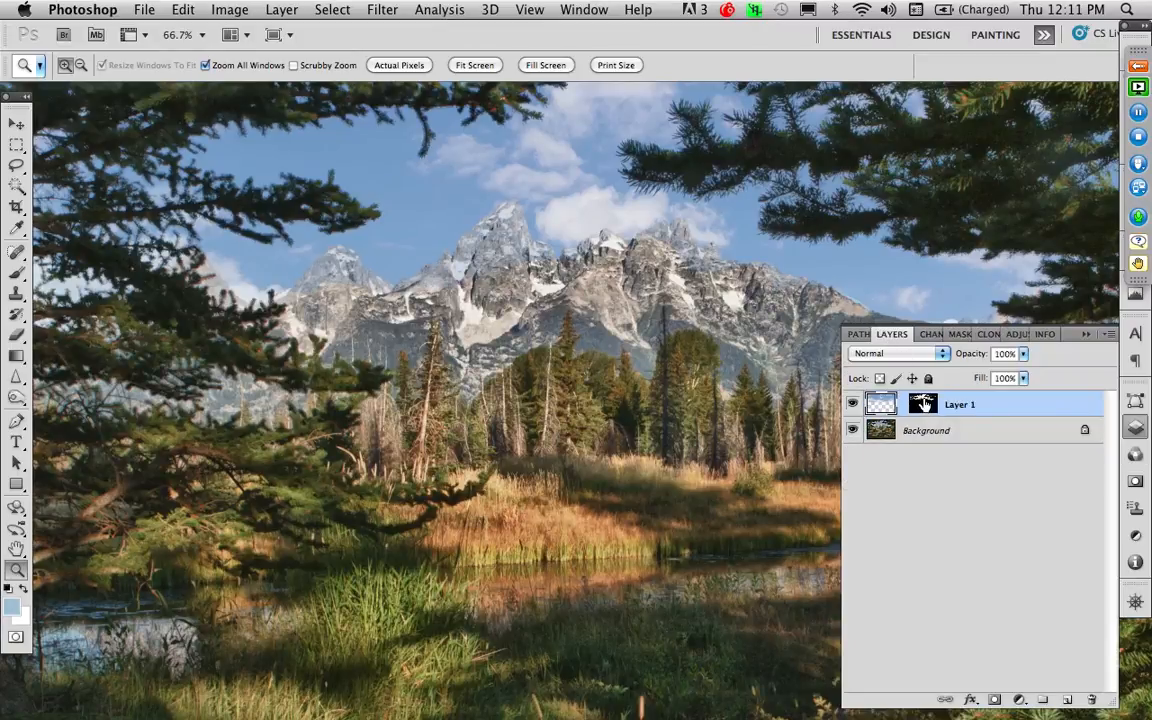
left_click(922, 403)
key("d")
key("b")
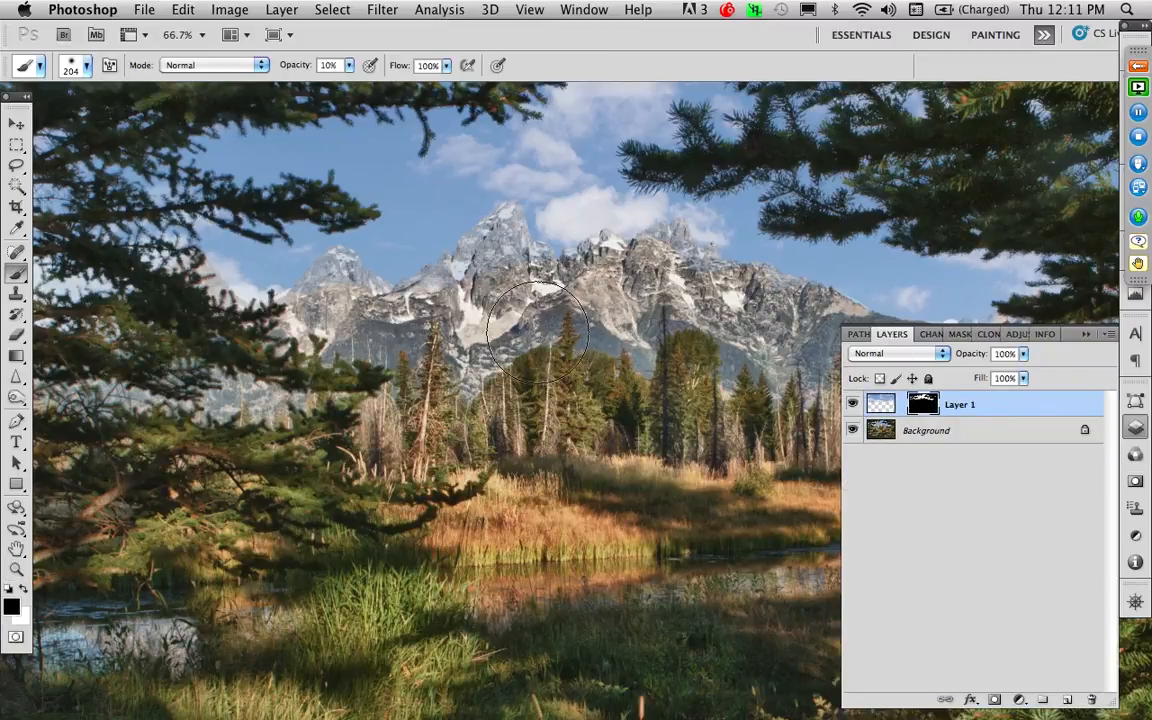
mouse_move(537, 330)
left_mouse_down()
mouse_move(454, 291)
mouse_move(510, 356)
mouse_move(494, 364)
left_mouse_up()
key("9")
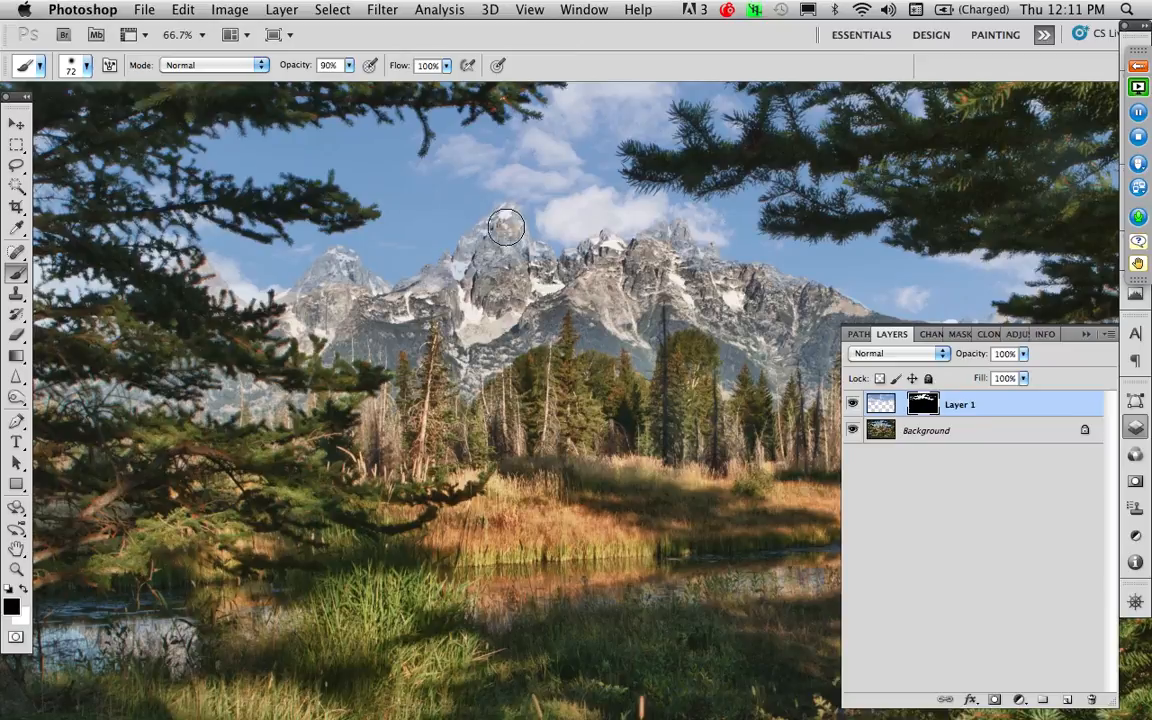
mouse_move(506, 227)
left_mouse_down()
mouse_move(425, 237)
mouse_move(450, 212)
mouse_move(490, 232)
mouse_move(465, 280)
mouse_move(400, 267)
left_mouse_up()
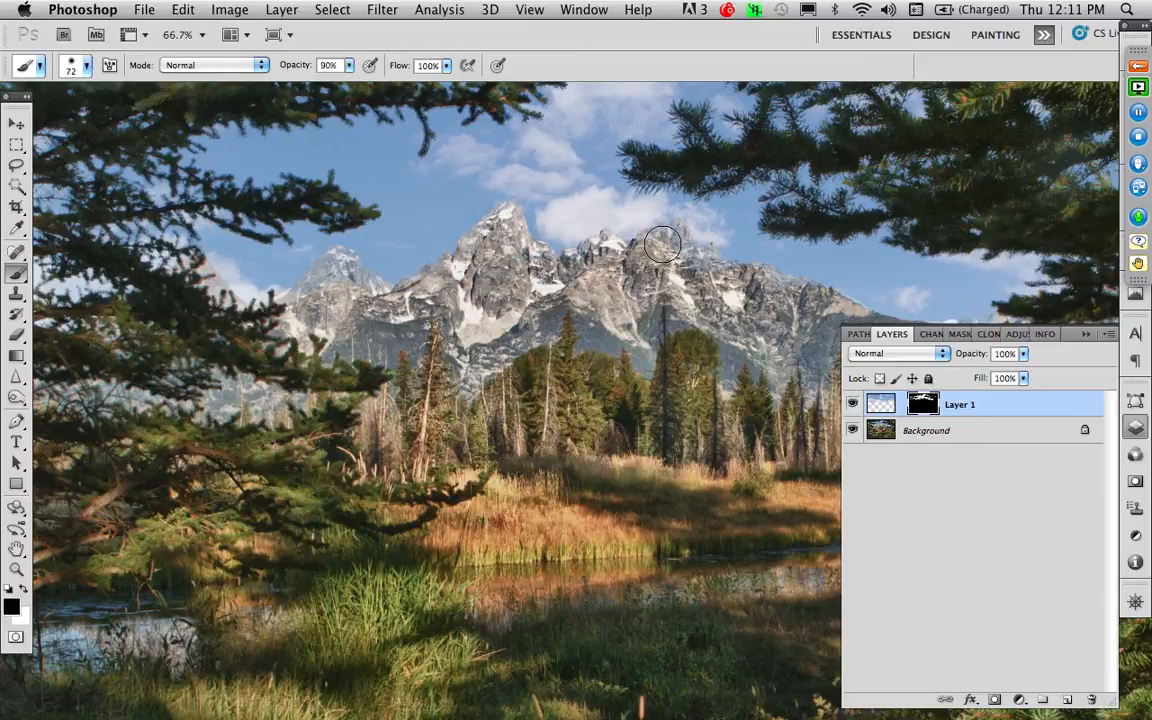
mouse_move(662, 244)
left_mouse_down()
mouse_move(679, 272)
mouse_move(689, 268)
left_mouse_up()
mouse_move(472, 298)
left_mouse_down()
mouse_move(384, 293)
mouse_move(368, 304)
mouse_move(339, 271)
mouse_move(304, 306)
mouse_move(343, 272)
left_mouse_up()
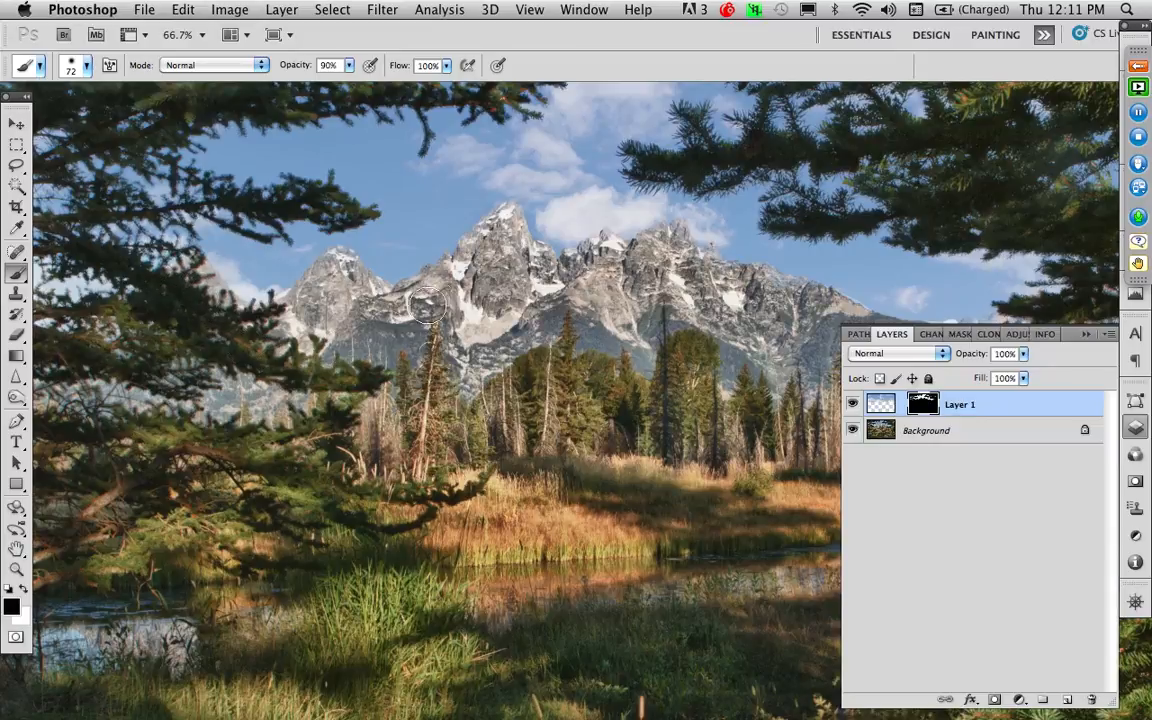
Step: Select Layer 1's cloud image instead of its mask and move it so the large white cloud floats above the central peaks
key("v")
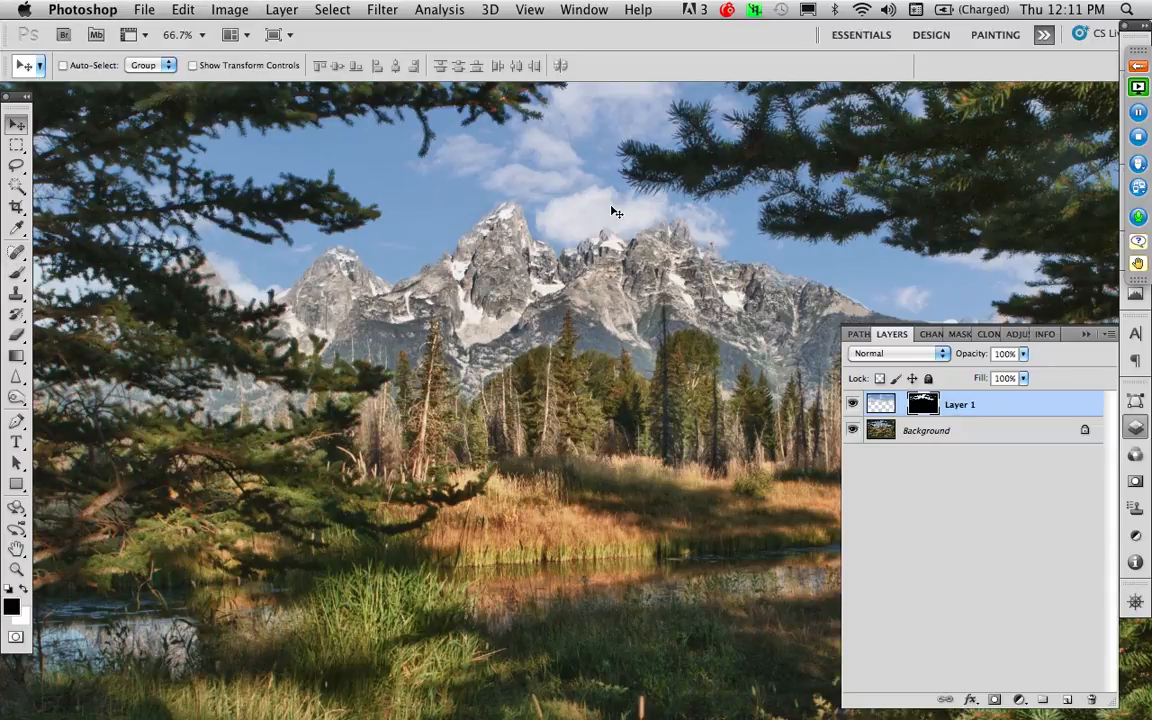
left_click_drag(400, 150, 693, 135)
left_click(851, 402)
left_click(878, 406)
left_click_drag(549, 175, 558, 144)
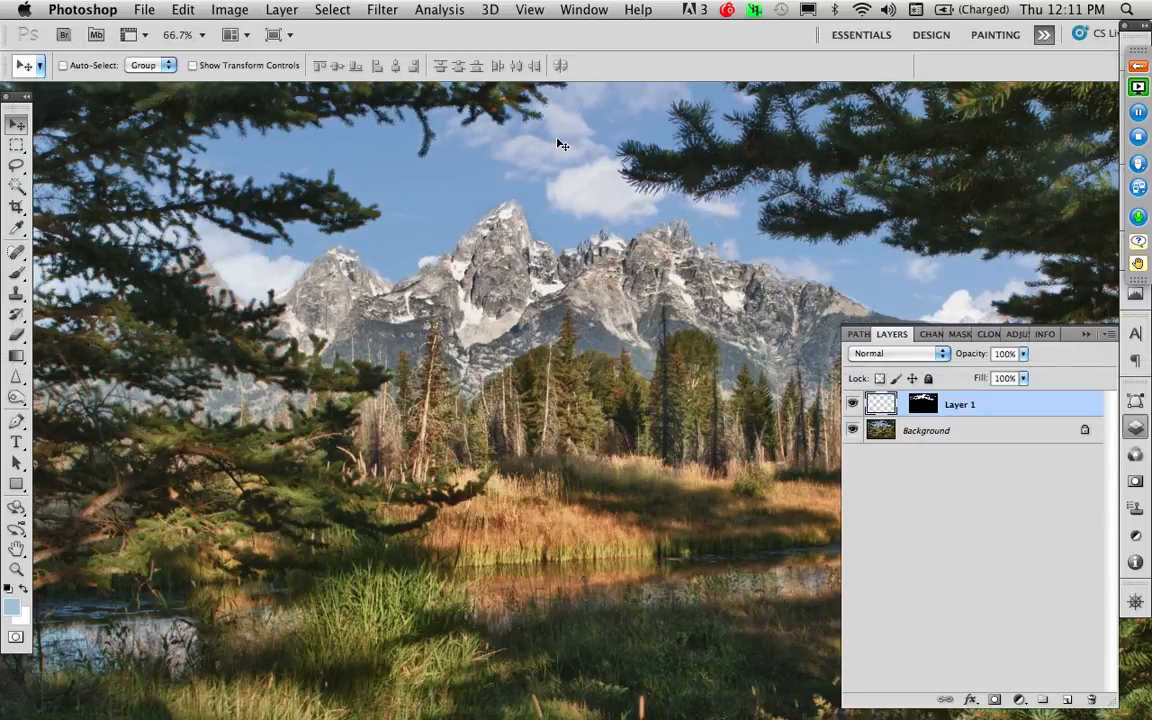
Step: Compare the whole image with and without the new sky by hiding and reshowing Layer 1
key("super+0")
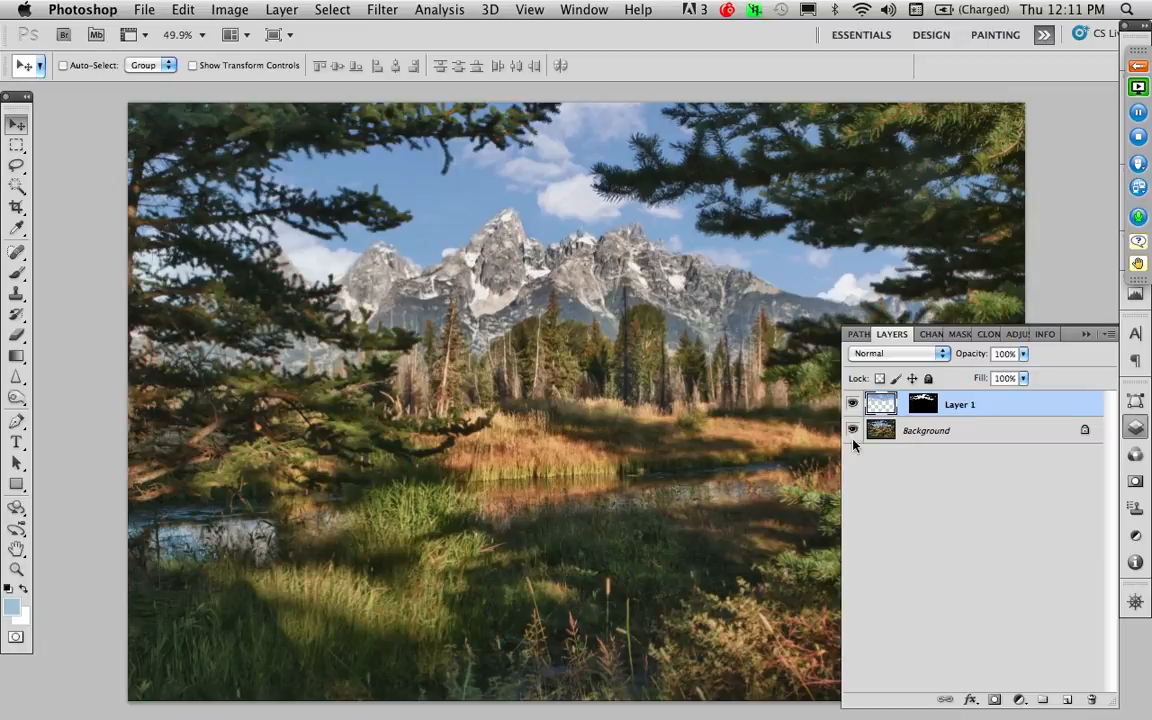
left_click(852, 406)
left_click(852, 406)
Step: Inspect the sky at 100% and move the clouds so one sits between the pine branches and another beside the tallest peak
key("z")
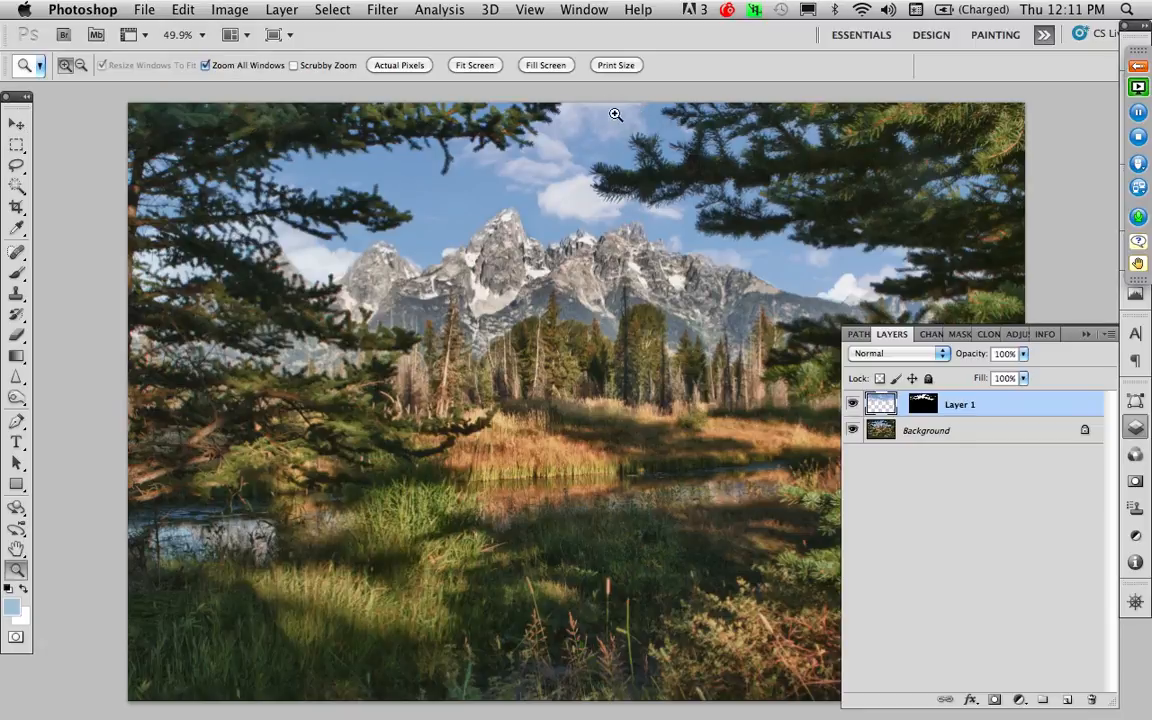
left_click_drag(591, 100, 693, 235)
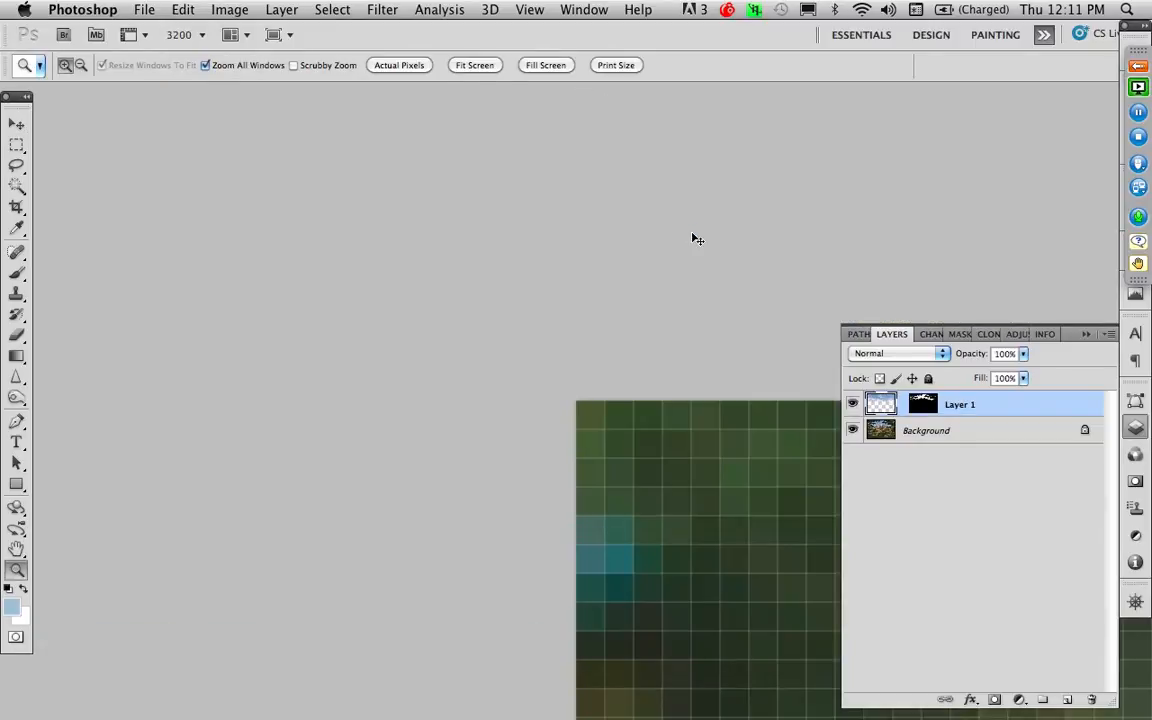
key("super+0")
key("super+1")
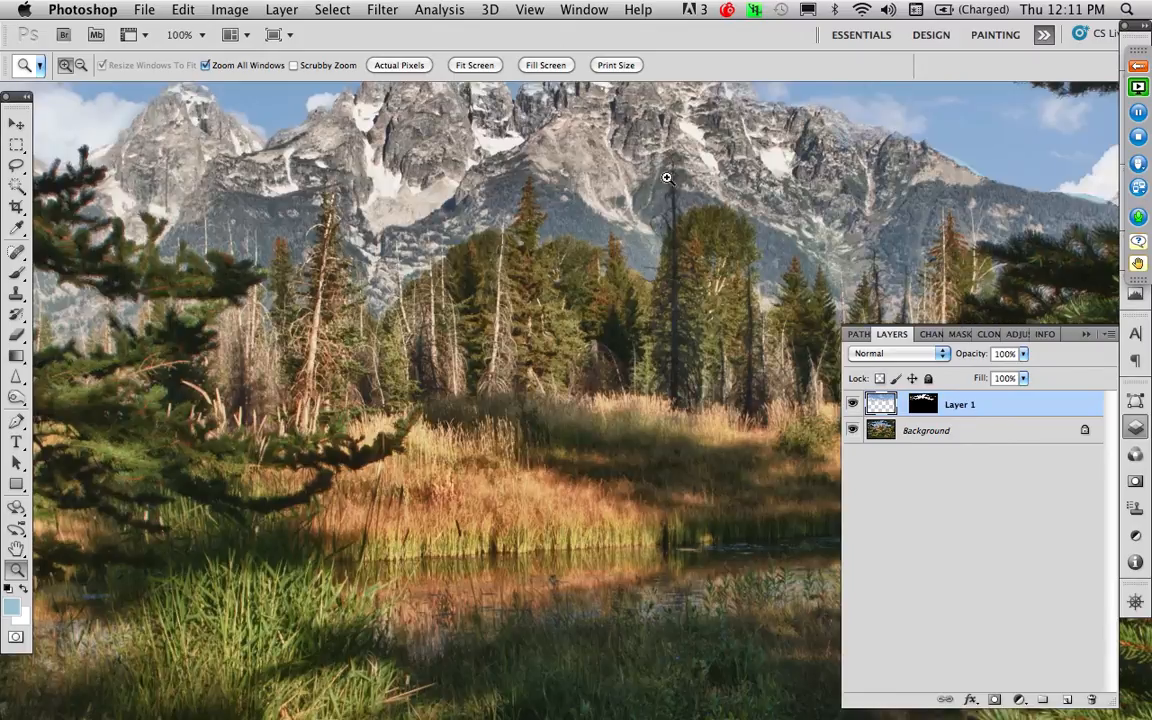
left_click_drag(671, 178, 452, 465)
left_click_drag(542, 443, 600, 492)
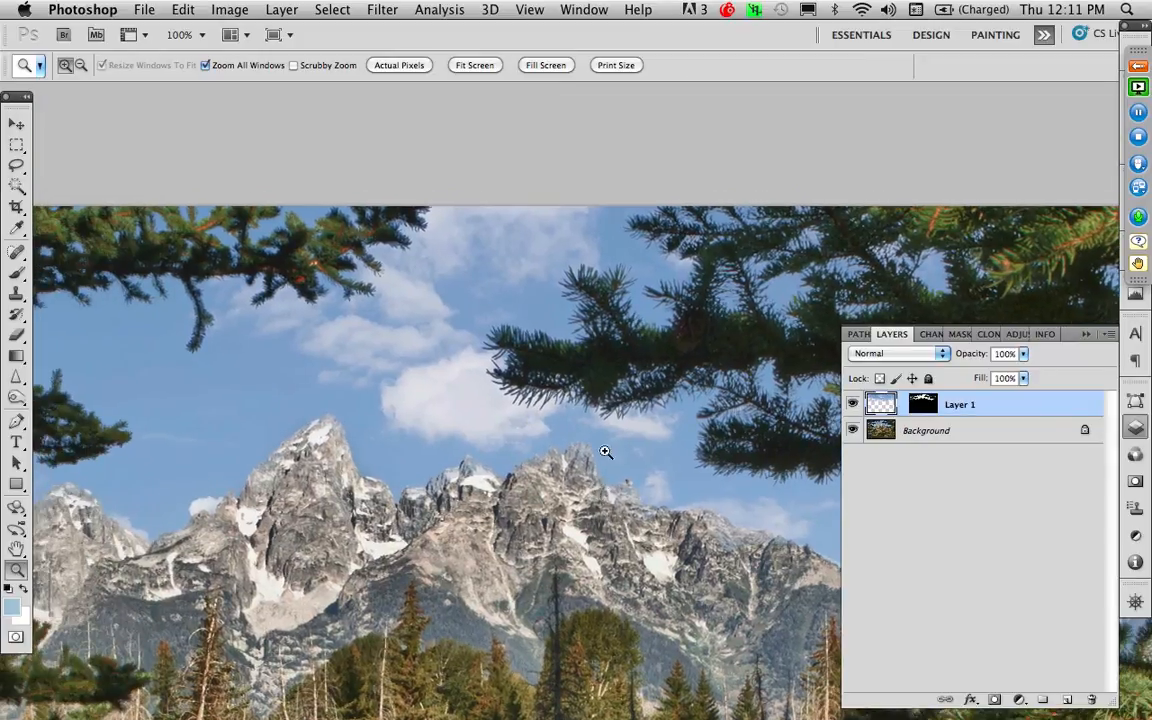
key("v")
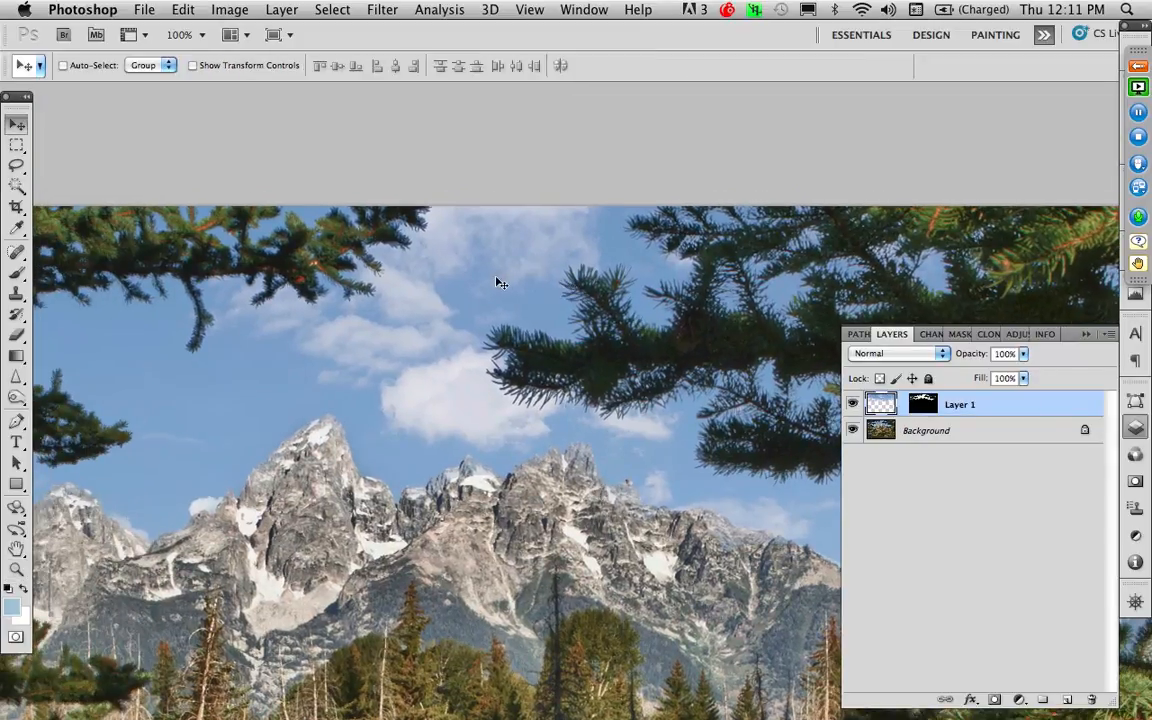
left_click_drag(490, 288, 428, 212)
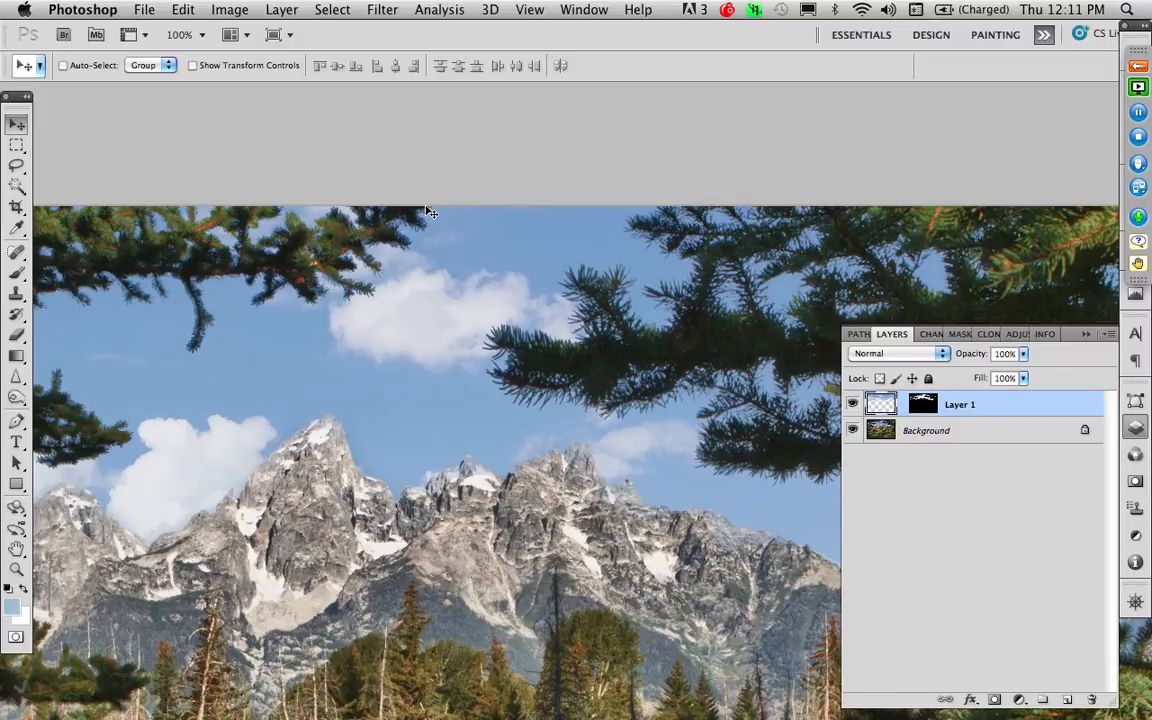
key("super+0")
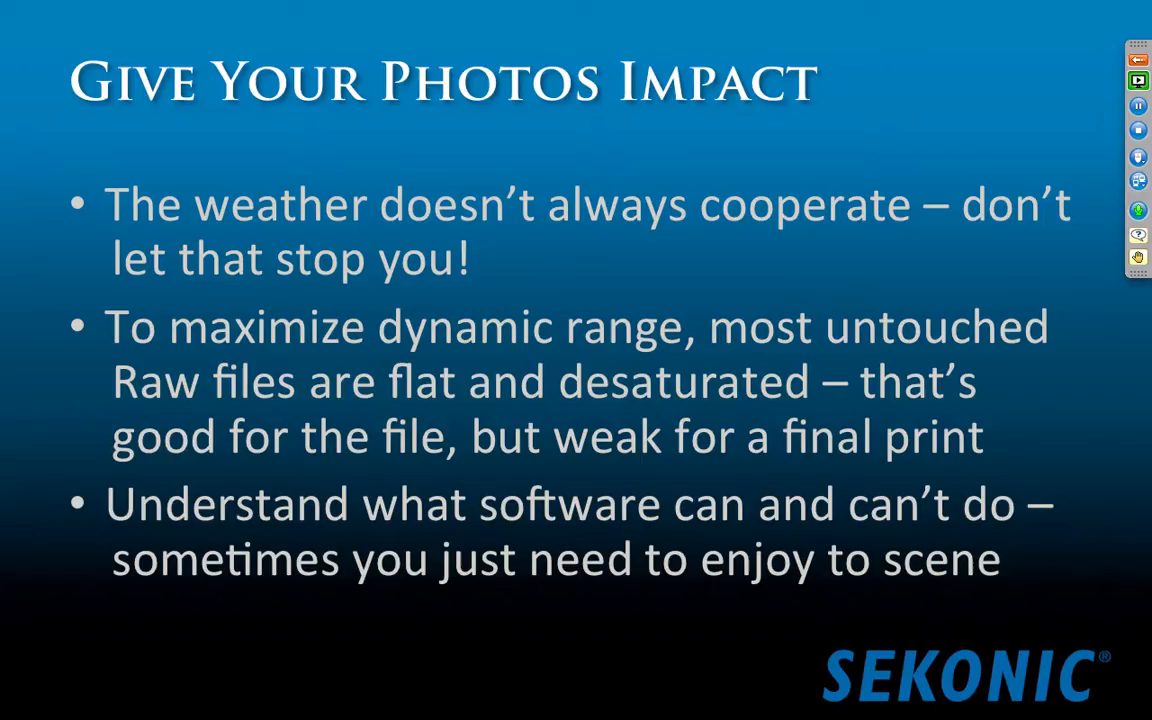